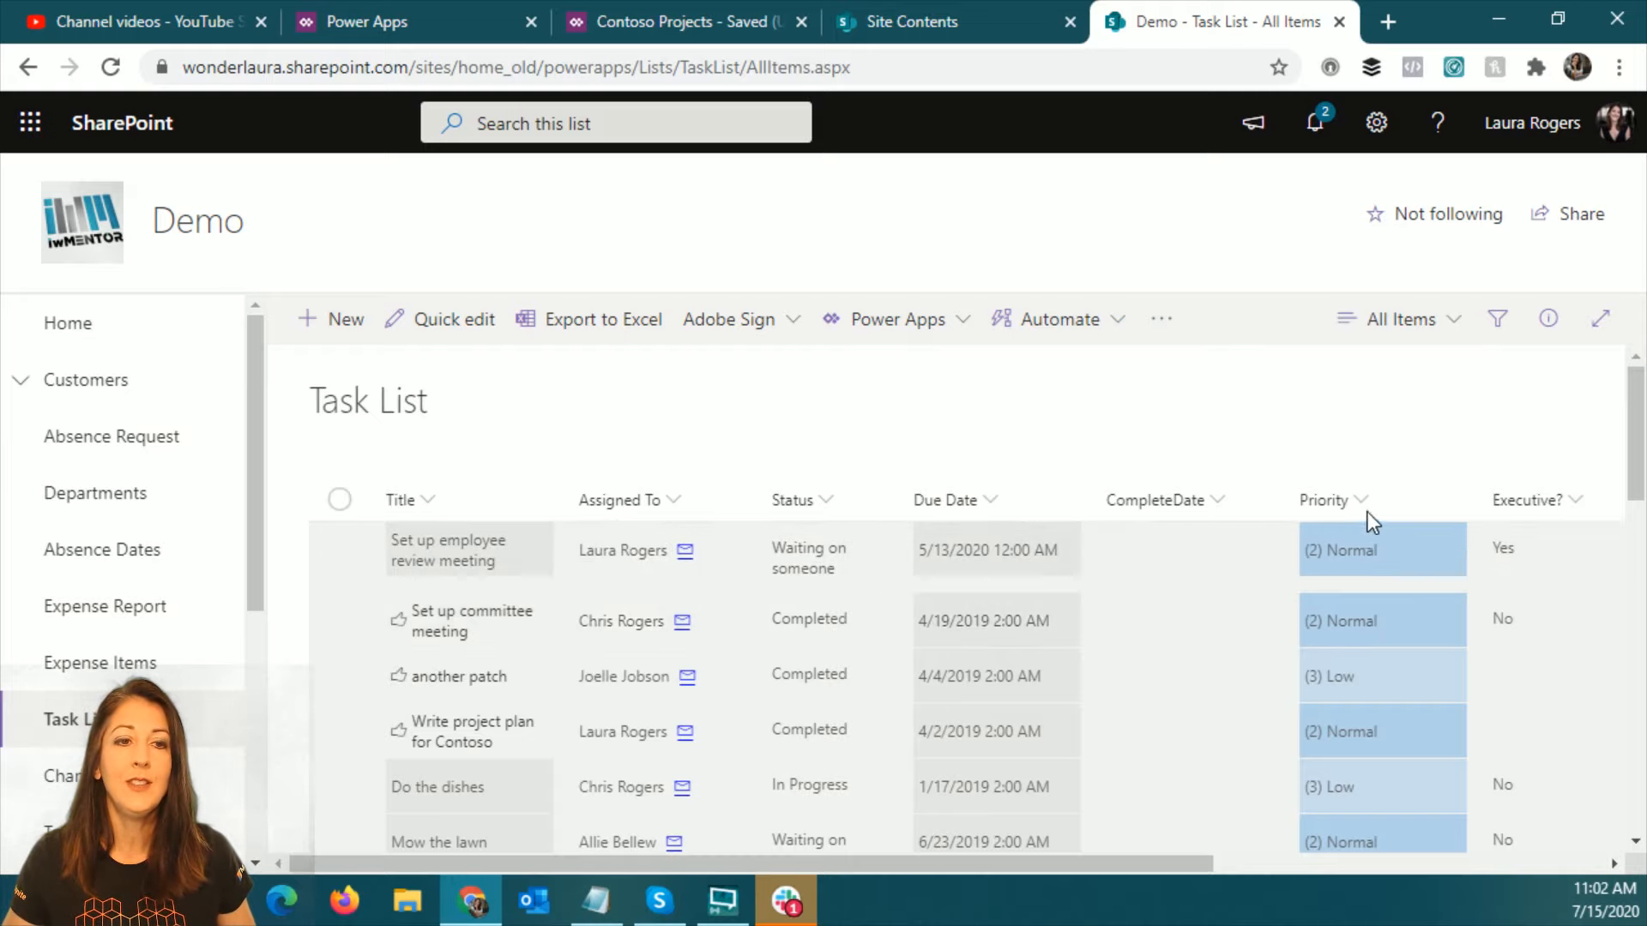
# Step: Review the Task List items in SharePoint, and switch to the Contoso Projects app in Power Apps Studio
pyautogui.scroll(-1, 1202, 587)
pyautogui.scroll(-3, 1202, 592)
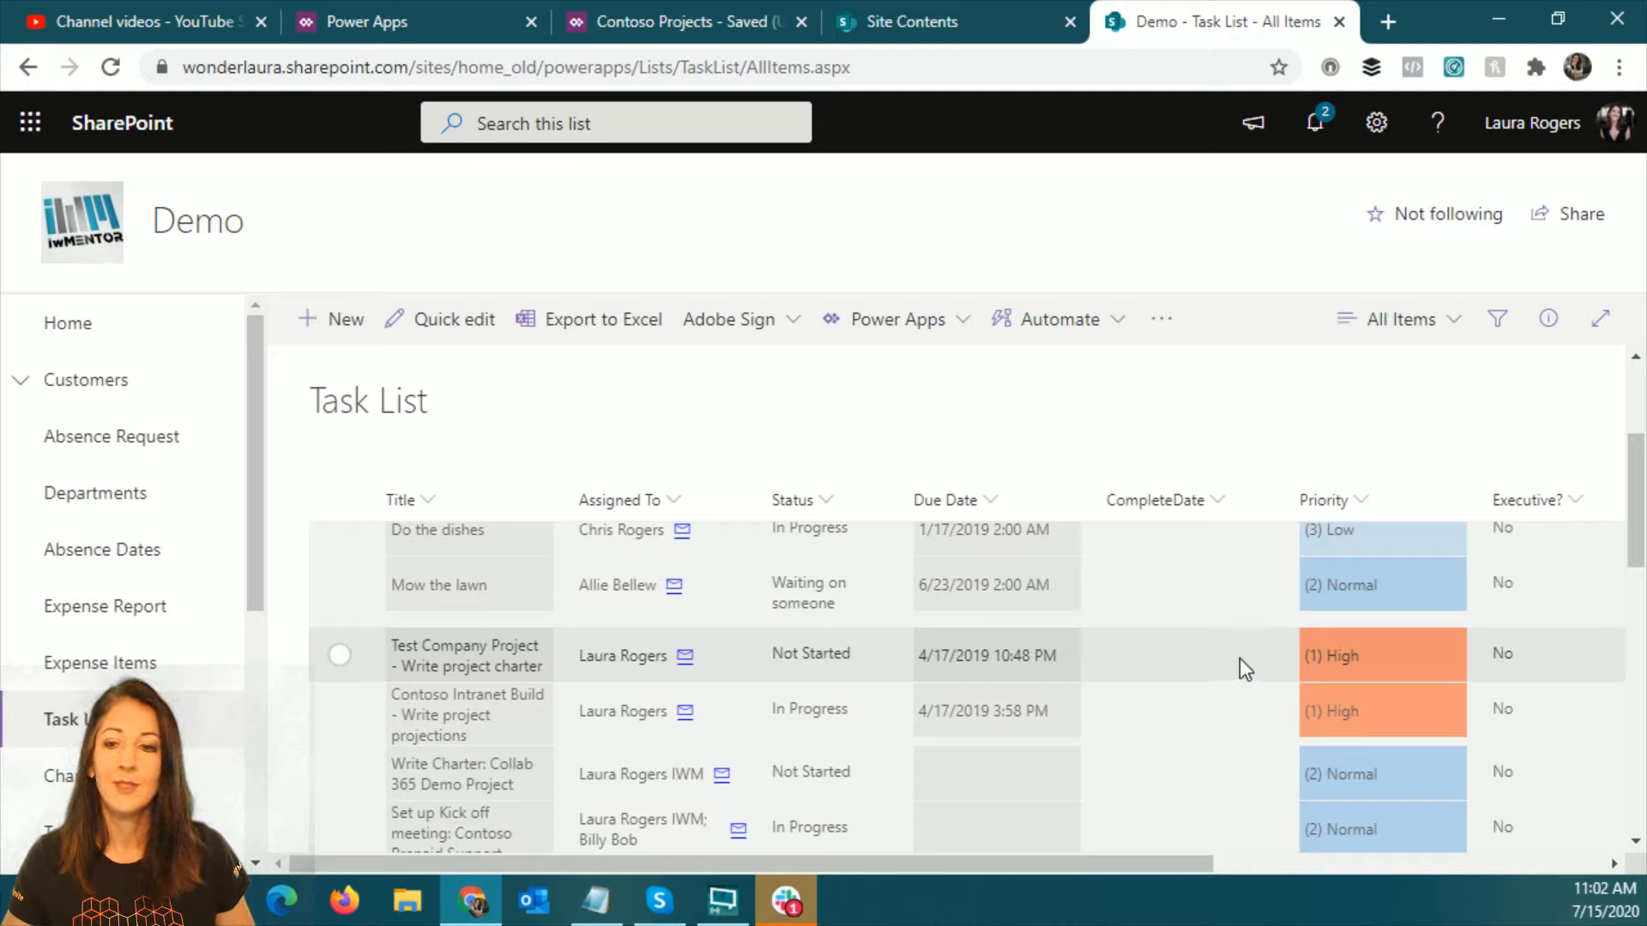
pyautogui.click(693, 24)
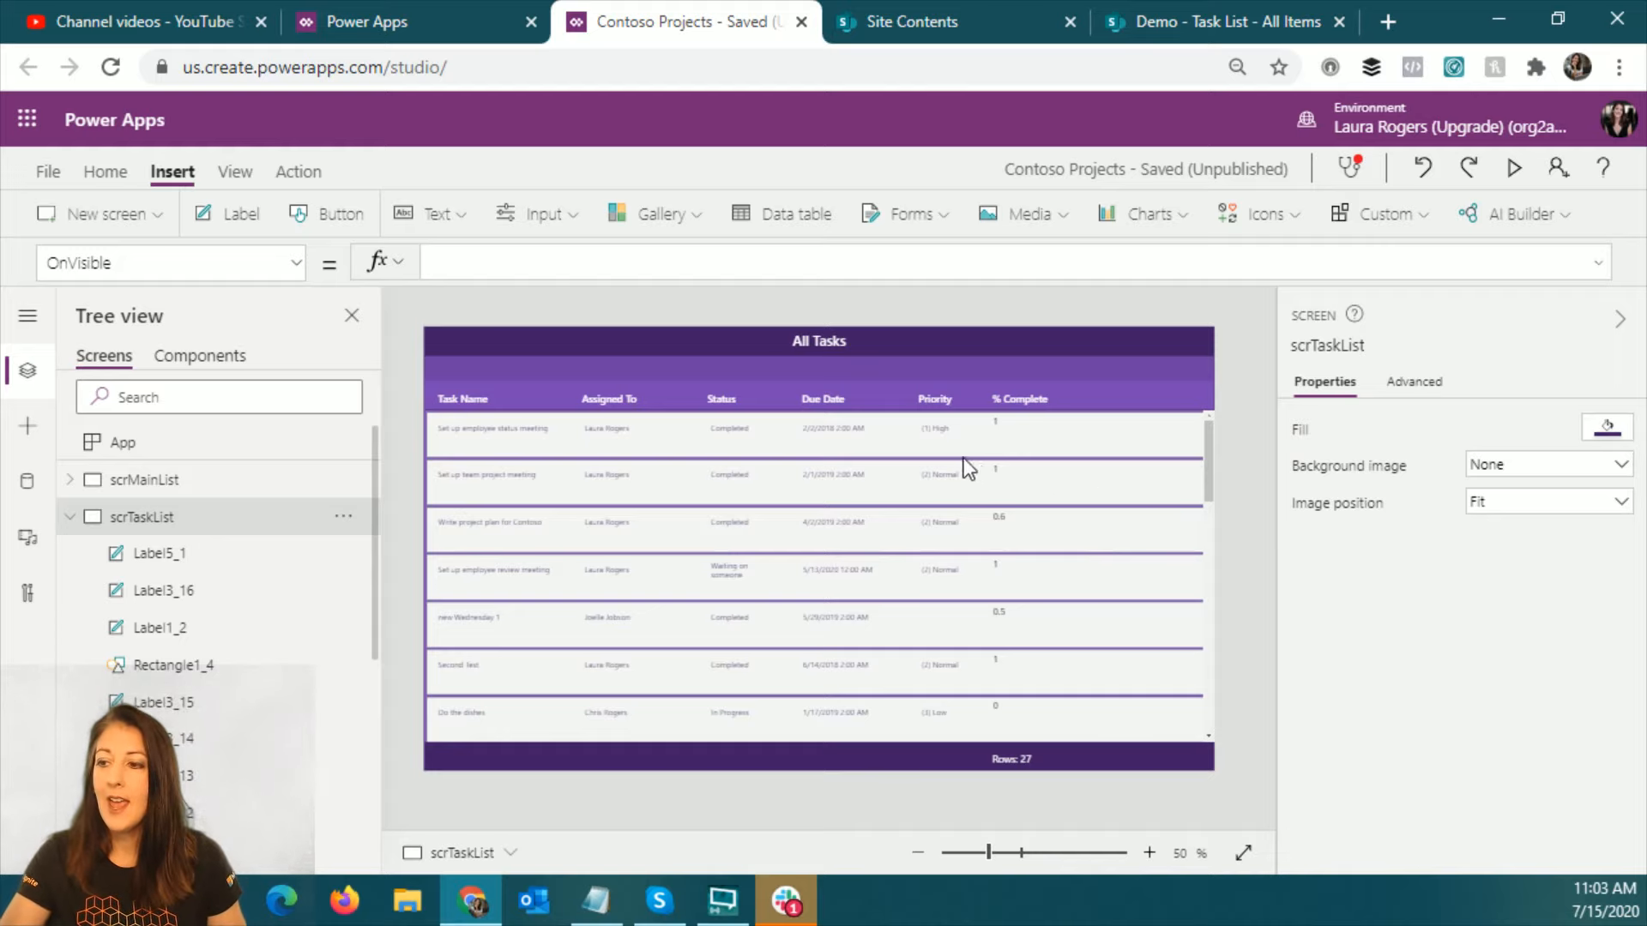
# Step: Show the Items property formula of the galTasks gallery on the All Tasks screen
pyautogui.click(802, 655)
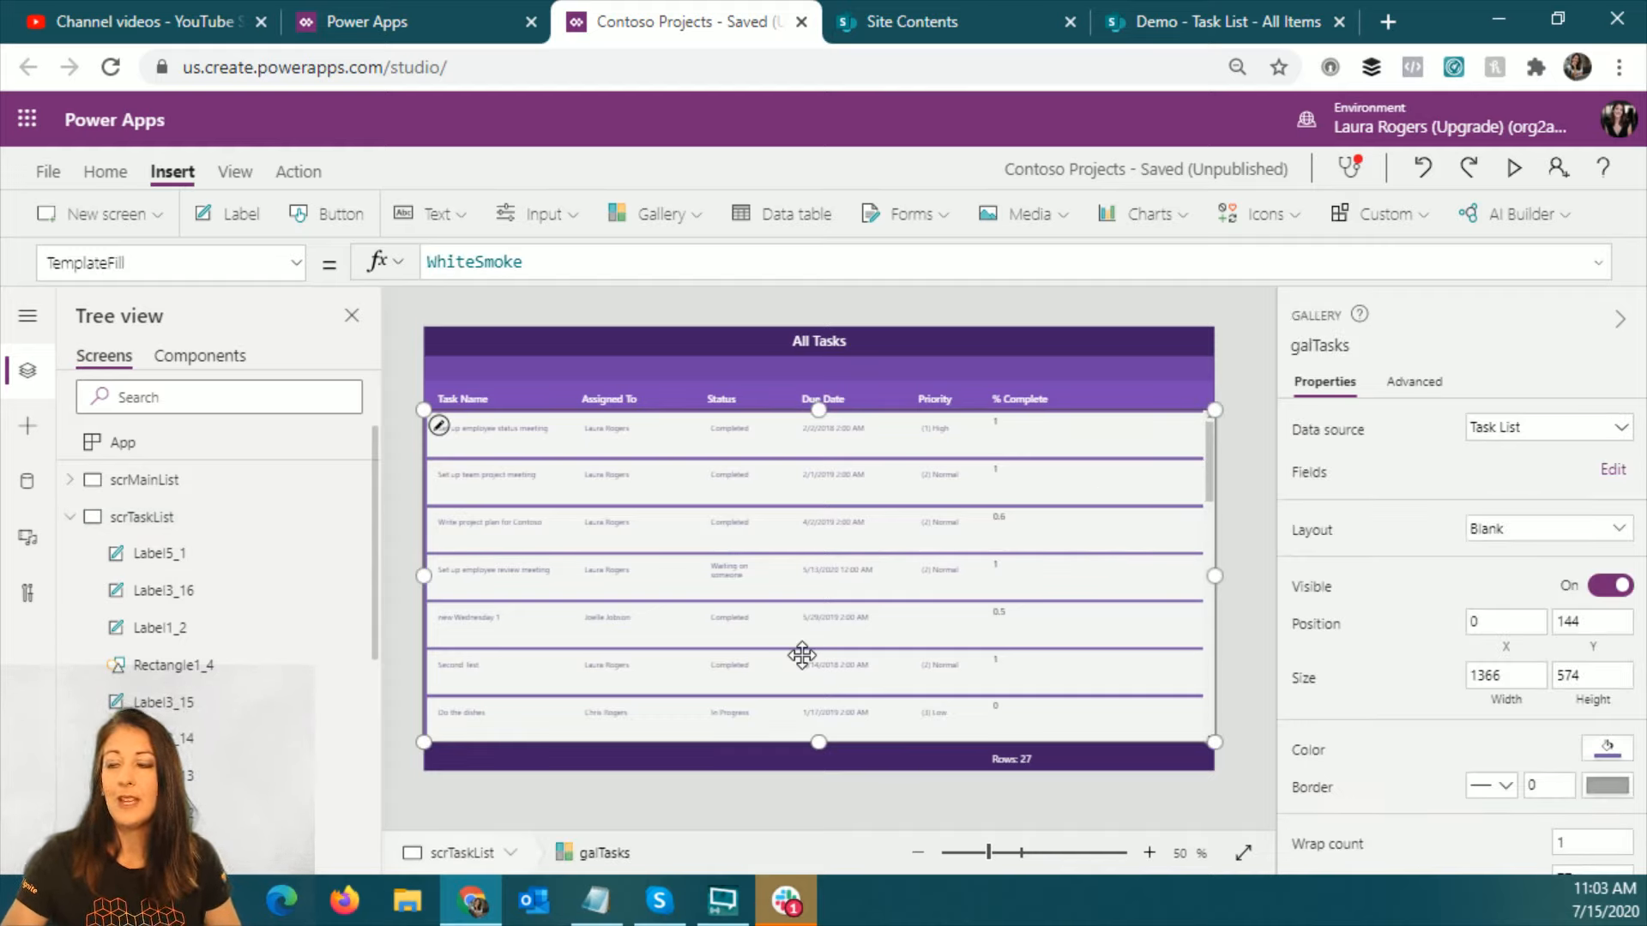
pyautogui.click(295, 263)
pyautogui.scroll(-2, 203, 577)
pyautogui.scroll(6, 202, 570)
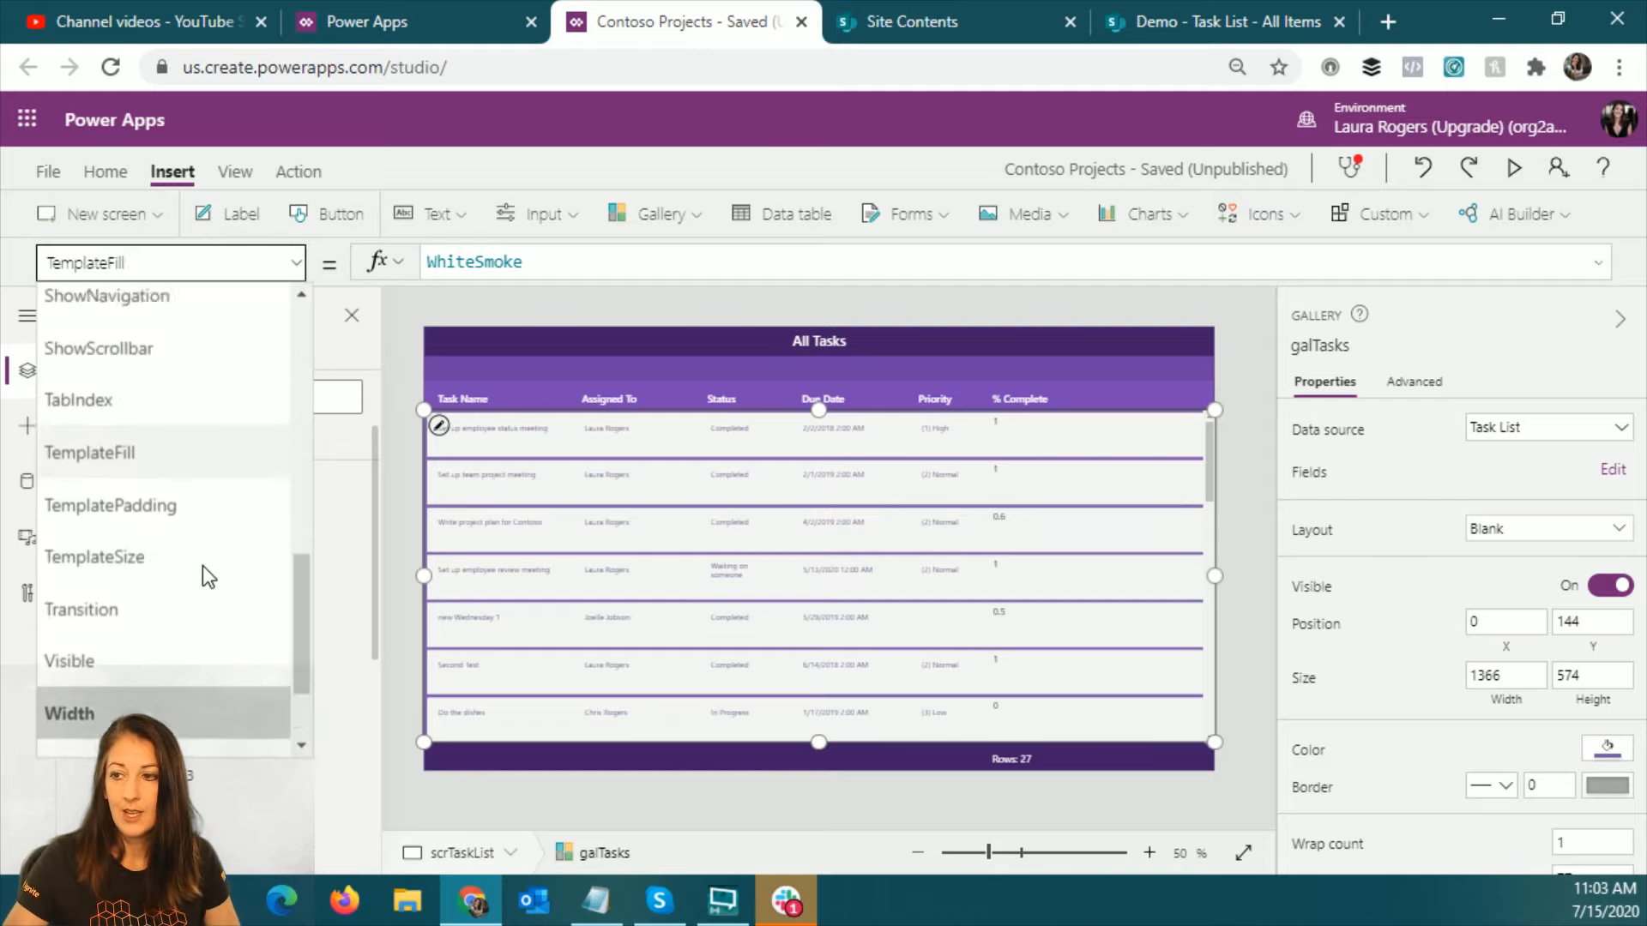
pyautogui.click(147, 497)
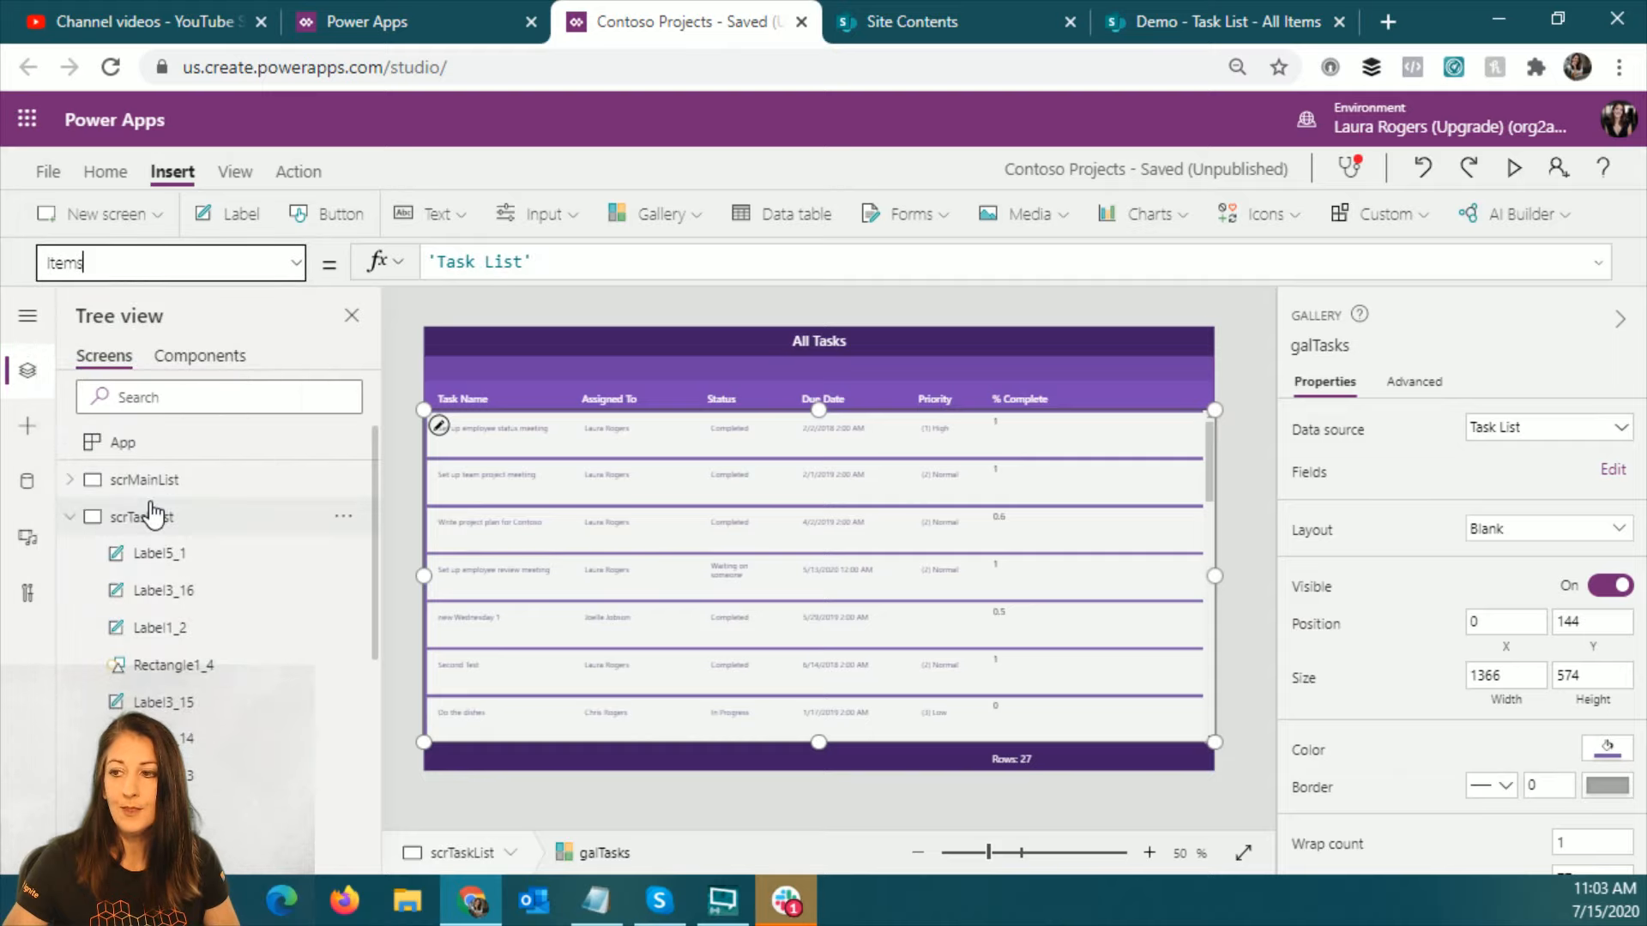
# Step: Check the connection details of the app's Projects and Task List data sources against the SharePoint list
pyautogui.click(26, 491)
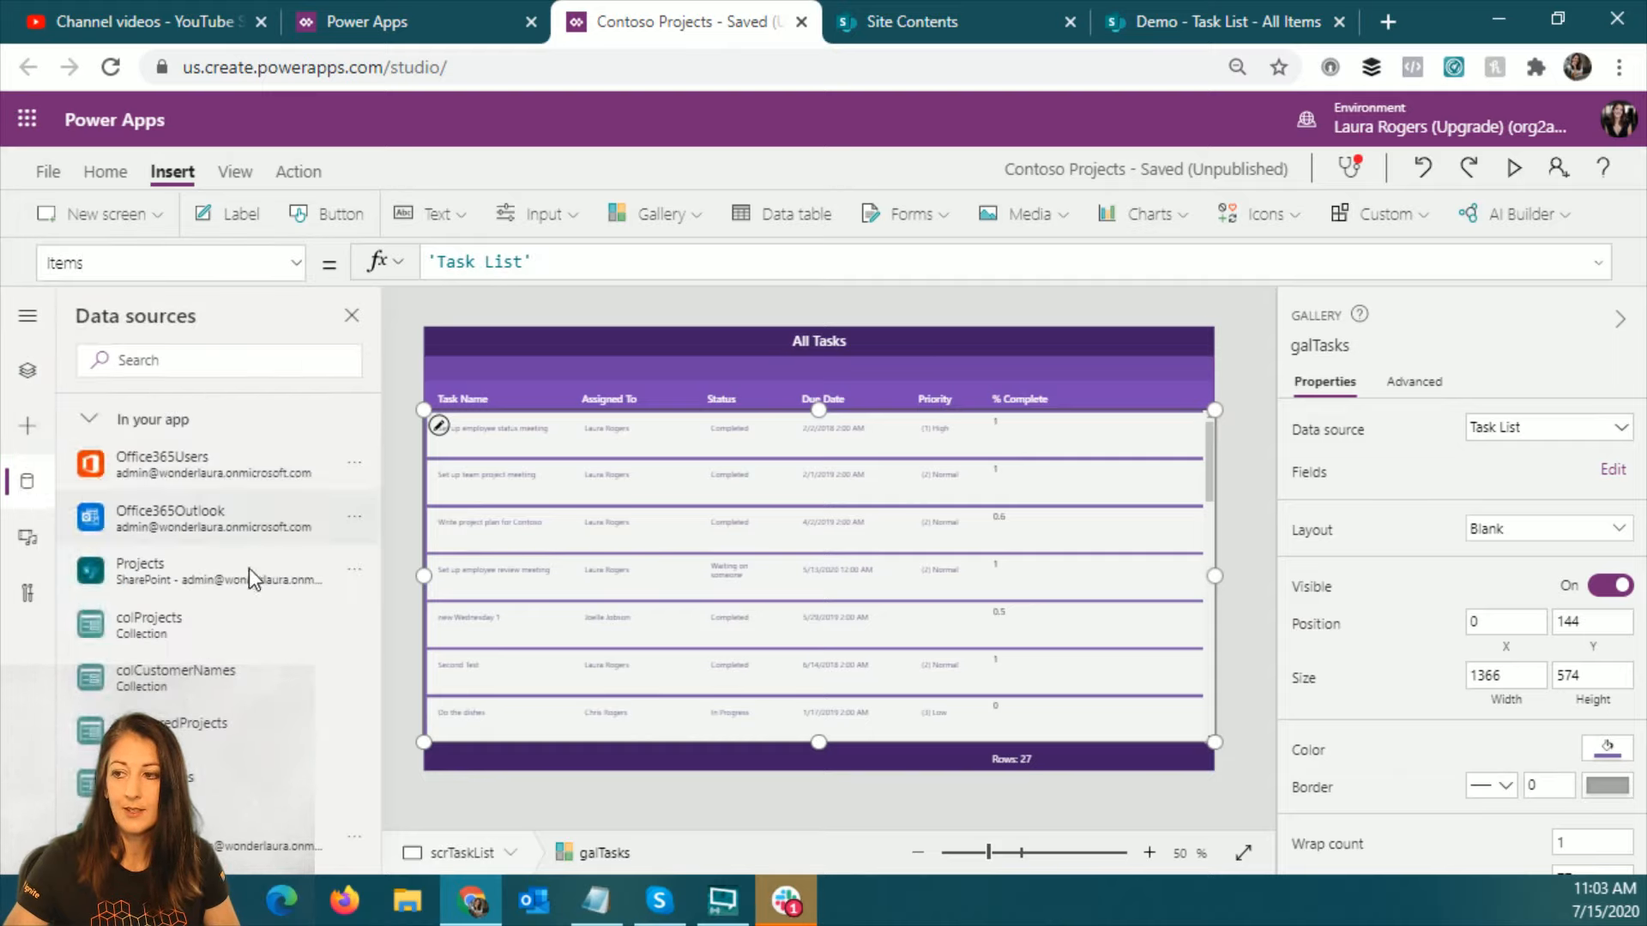
pyautogui.moveTo(166, 578)
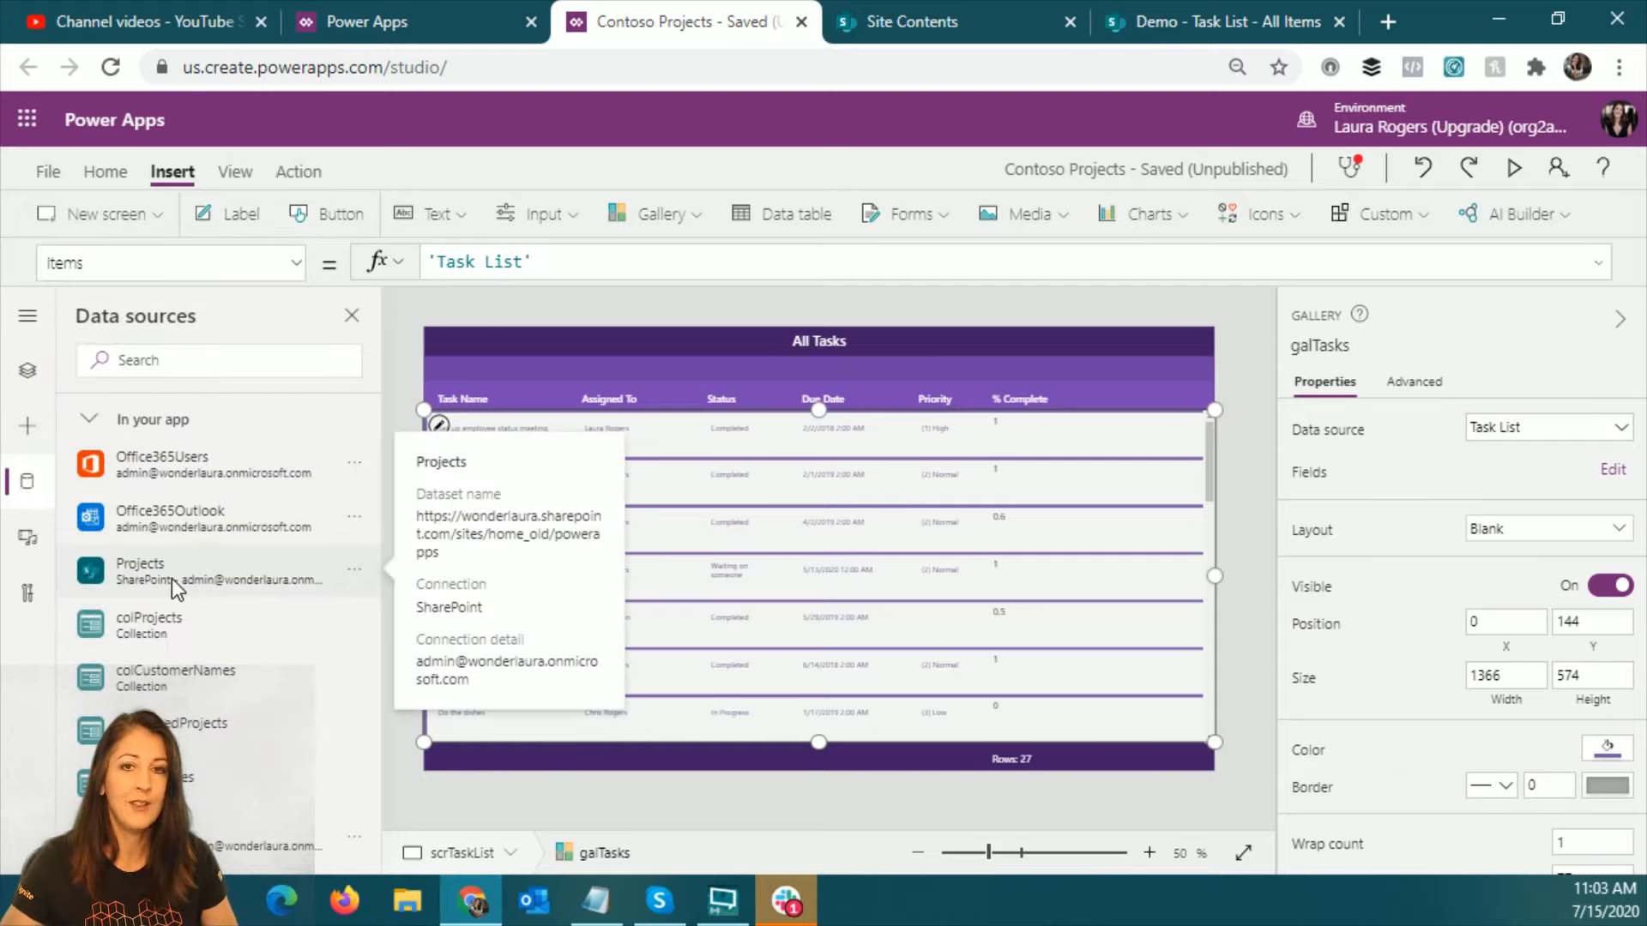
pyautogui.scroll(-3, 177, 583)
pyautogui.moveTo(182, 708)
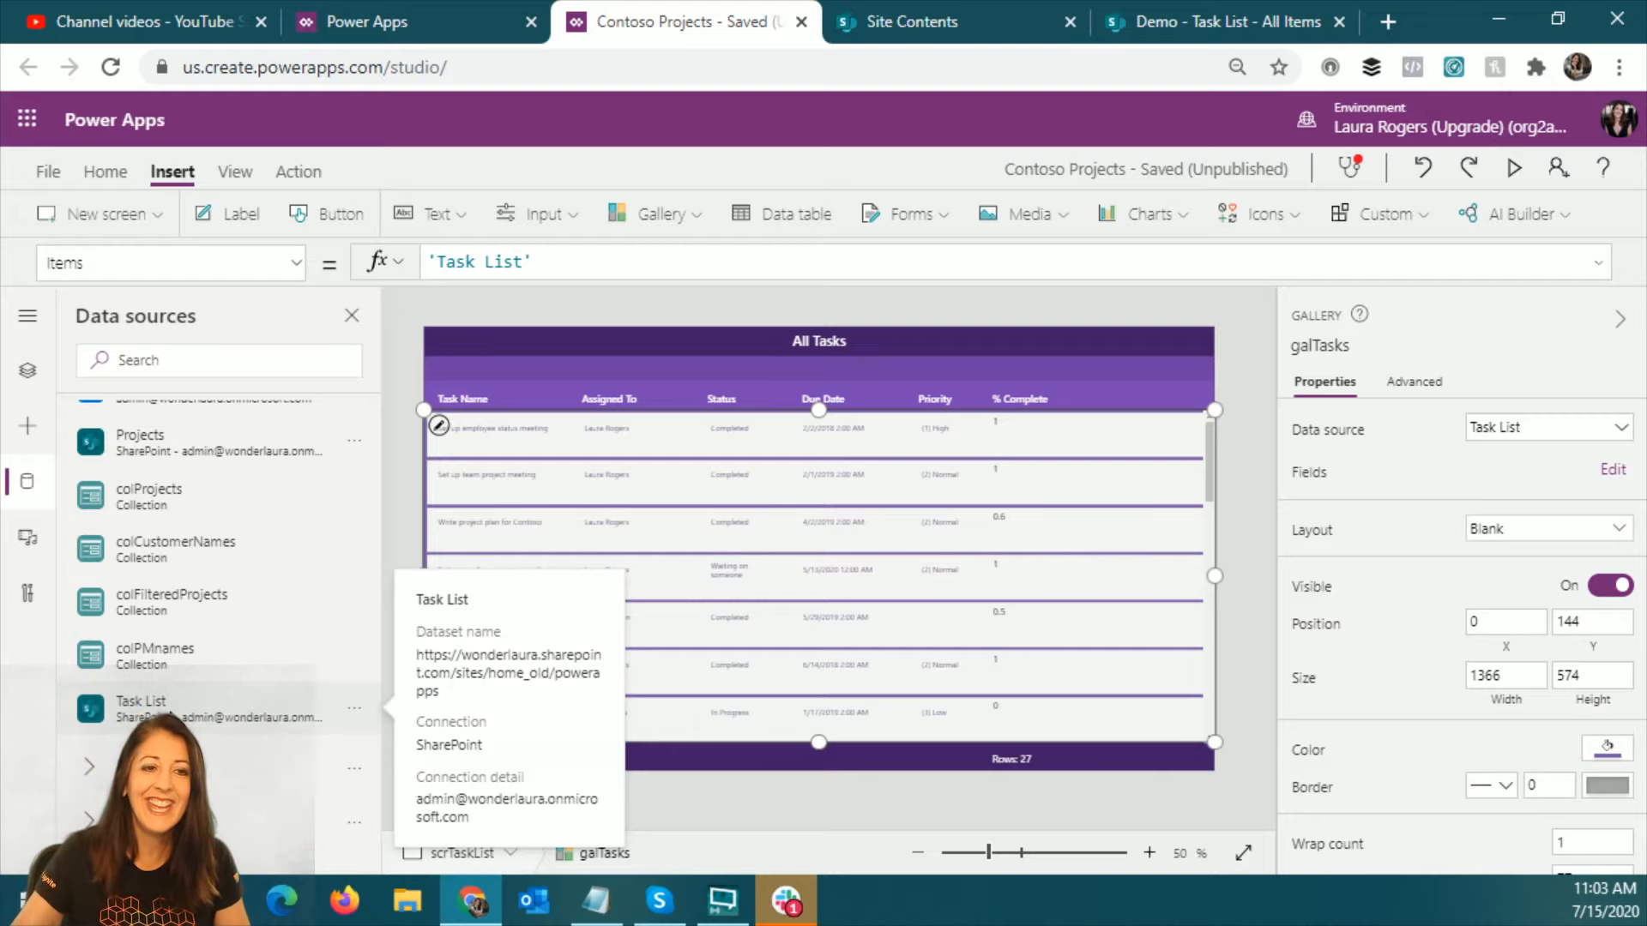
pyautogui.click(1175, 21)
pyautogui.click(670, 24)
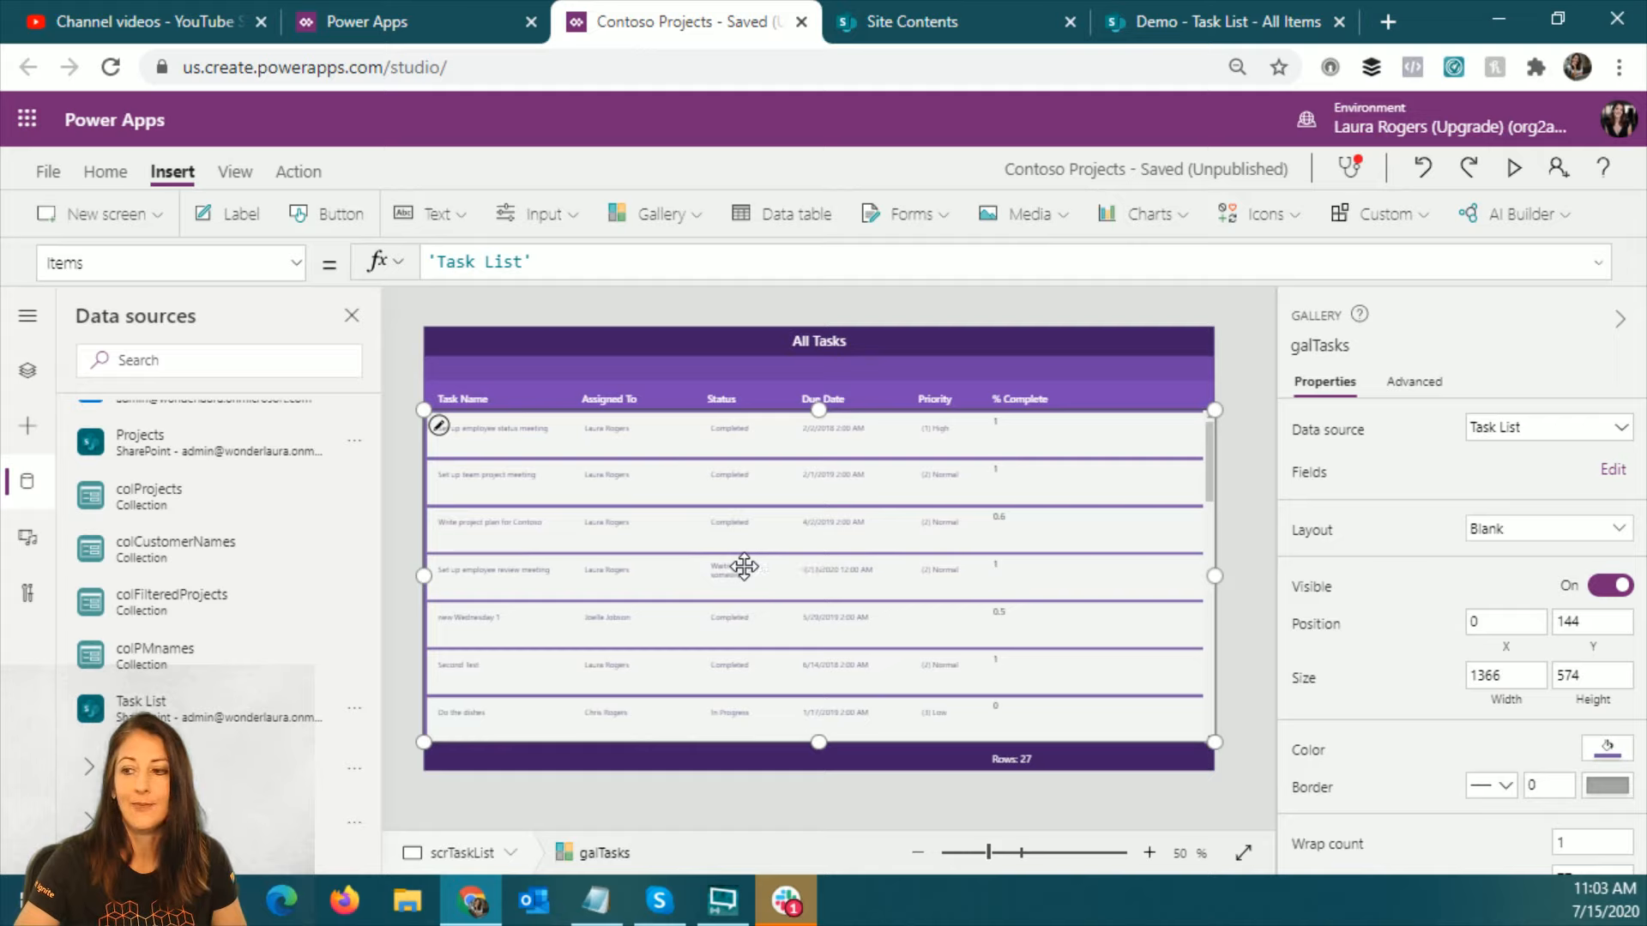
# Step: Add a new blank screen to the app
pyautogui.click(27, 370)
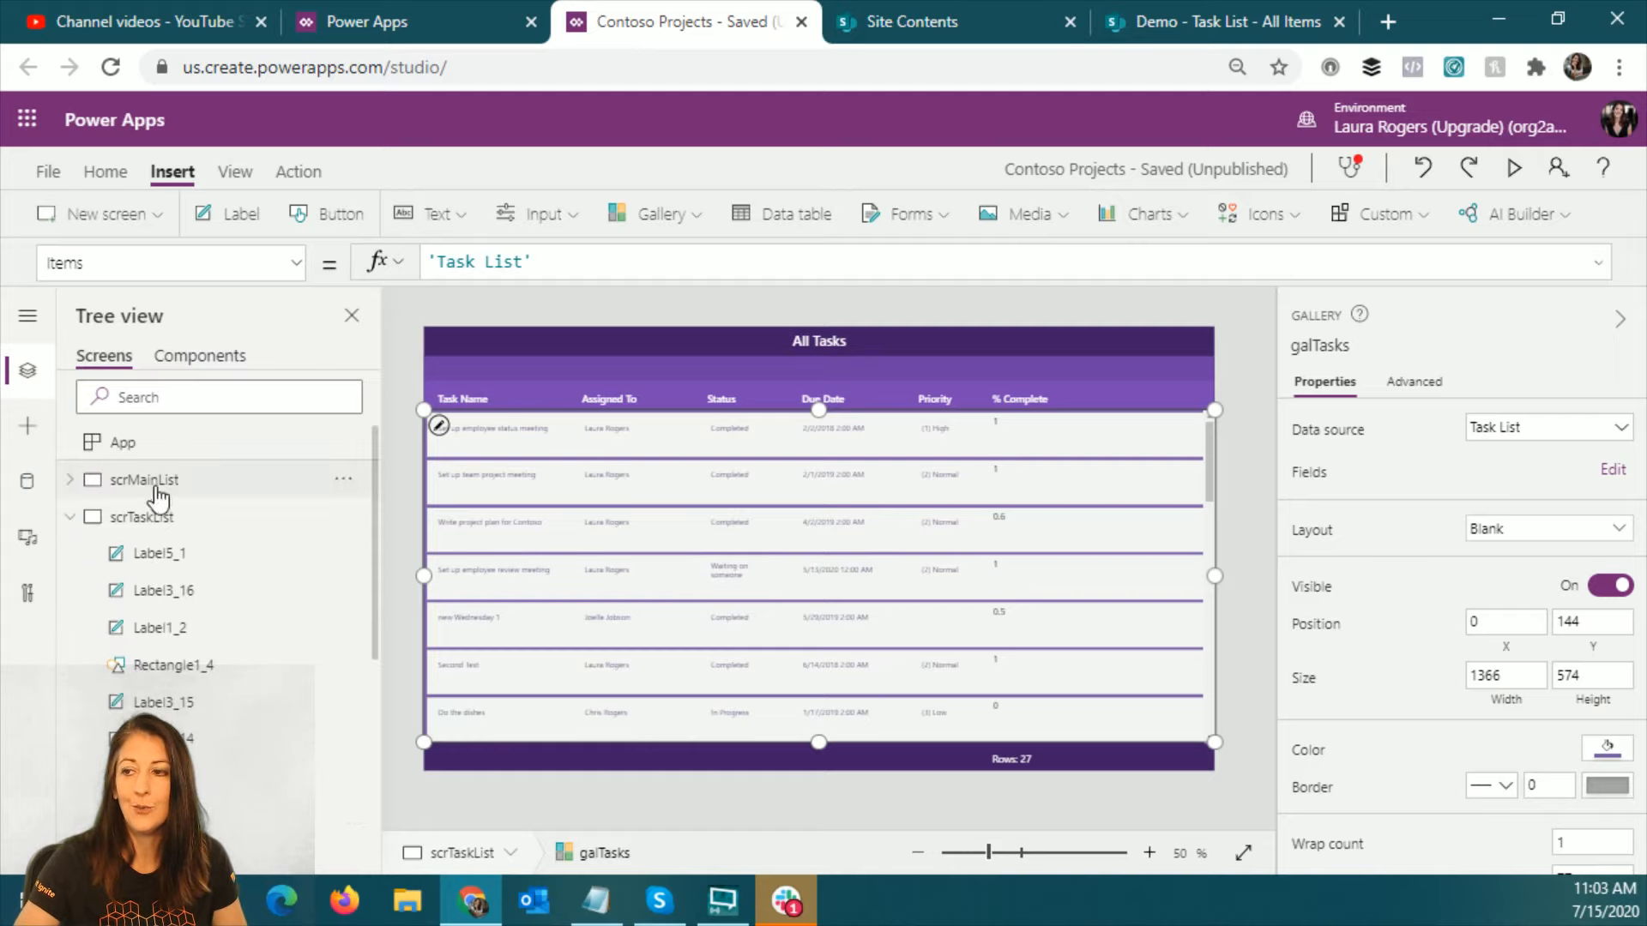
pyautogui.click(117, 215)
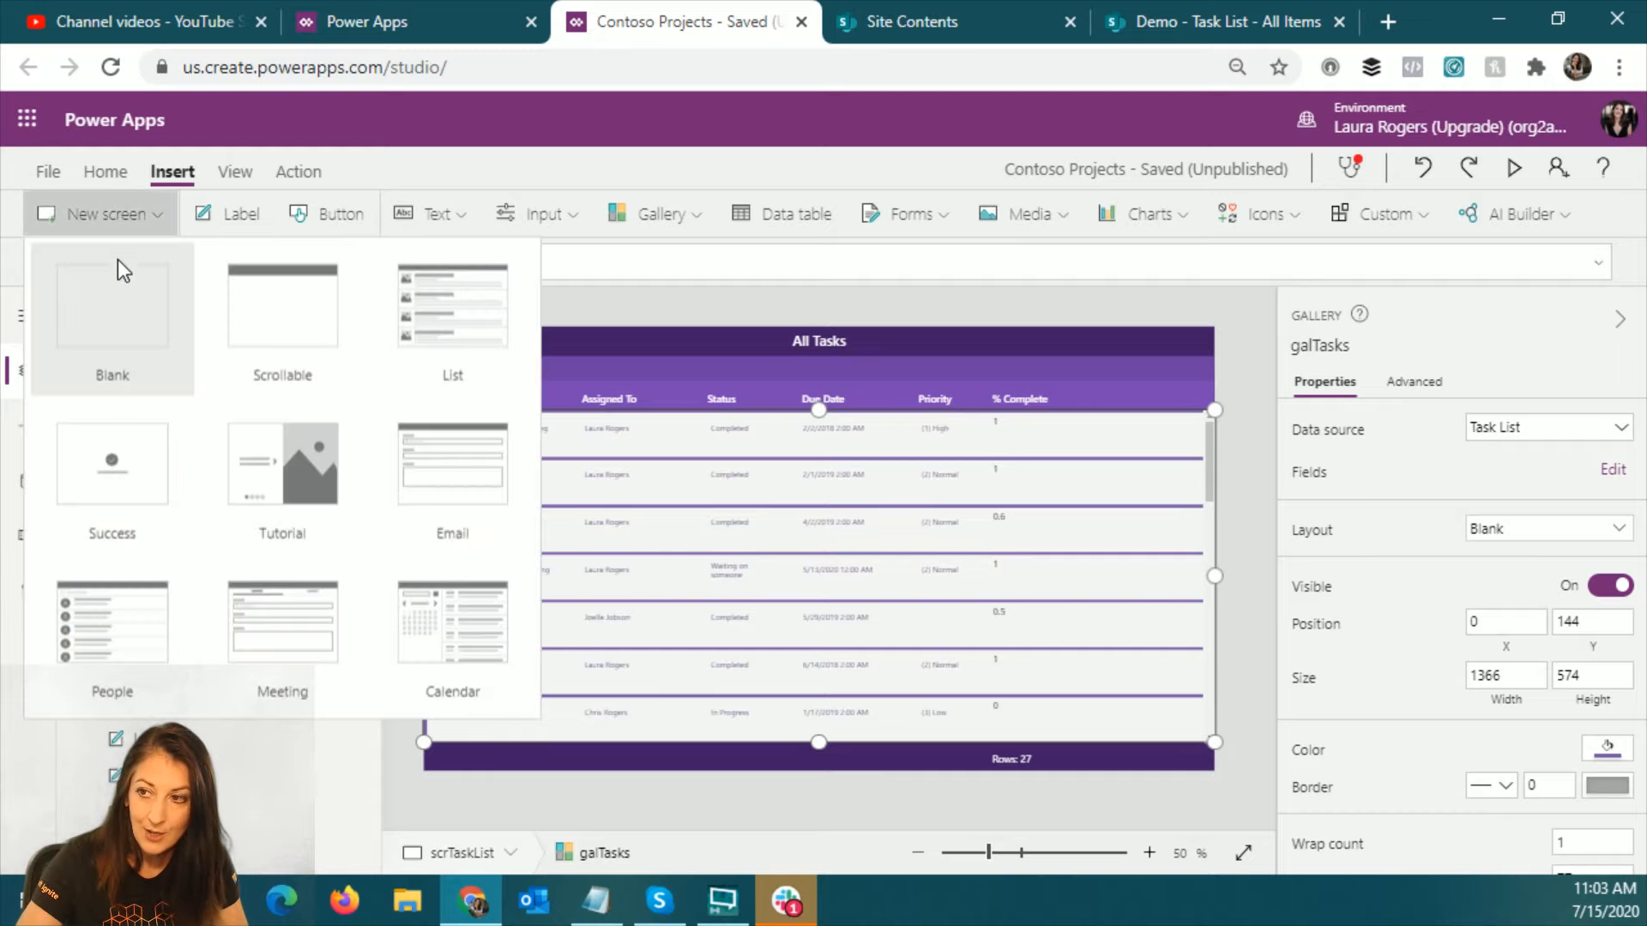
pyautogui.click(115, 302)
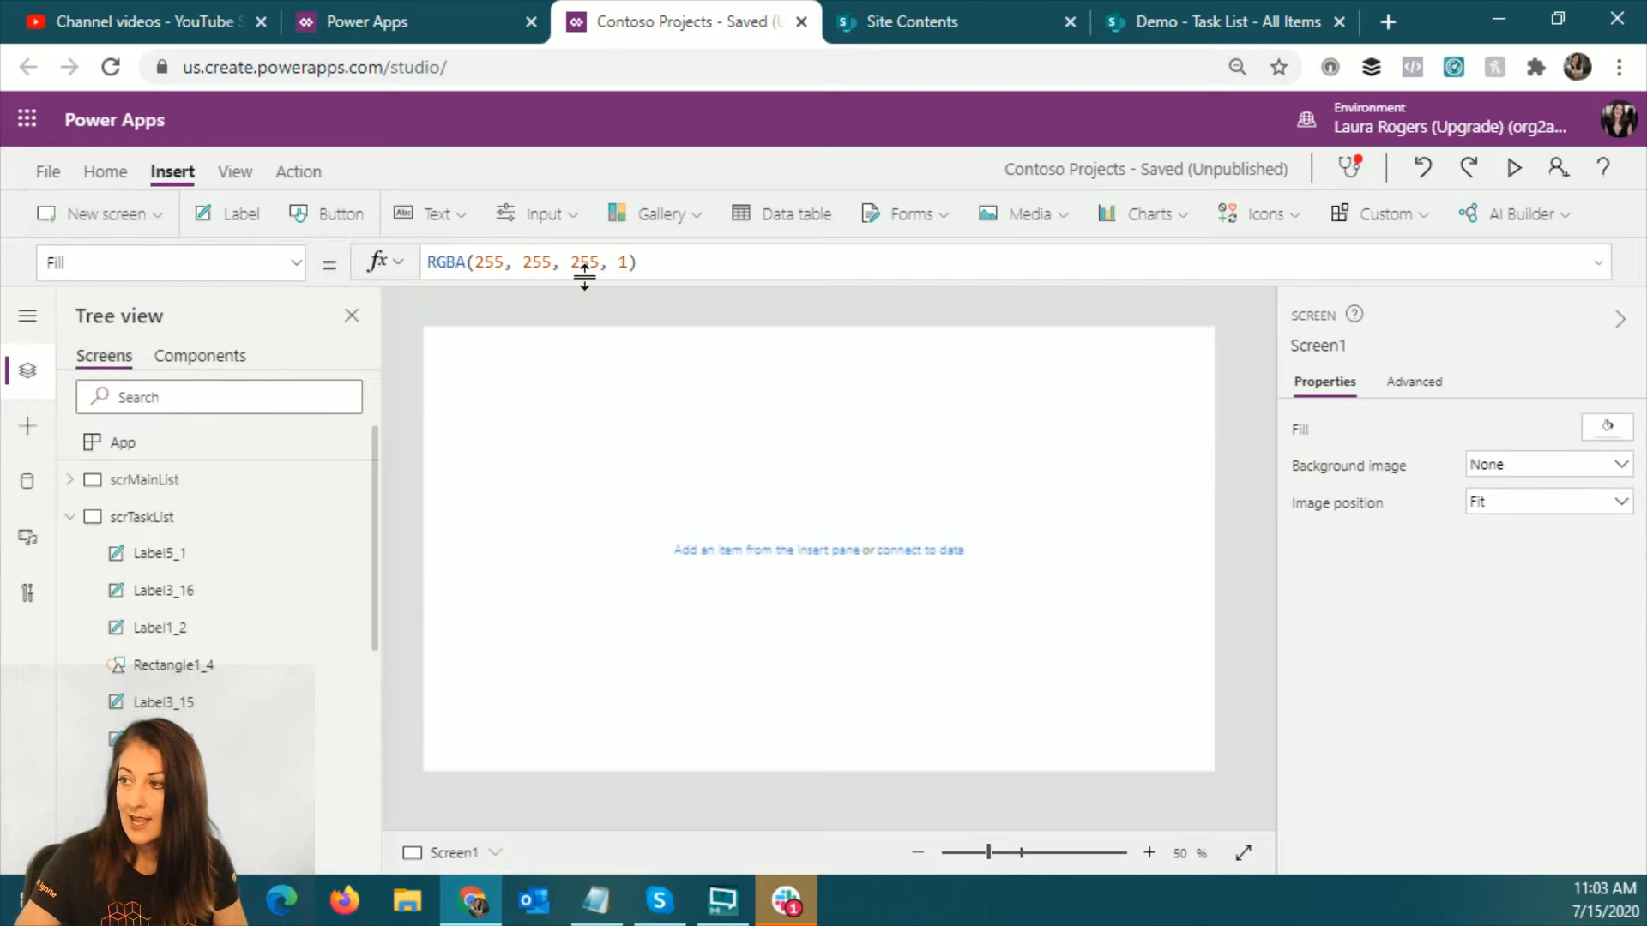
# Step: Insert a blank vertical gallery on the new screen and connect it to the Task List data source
pyautogui.click(683, 214)
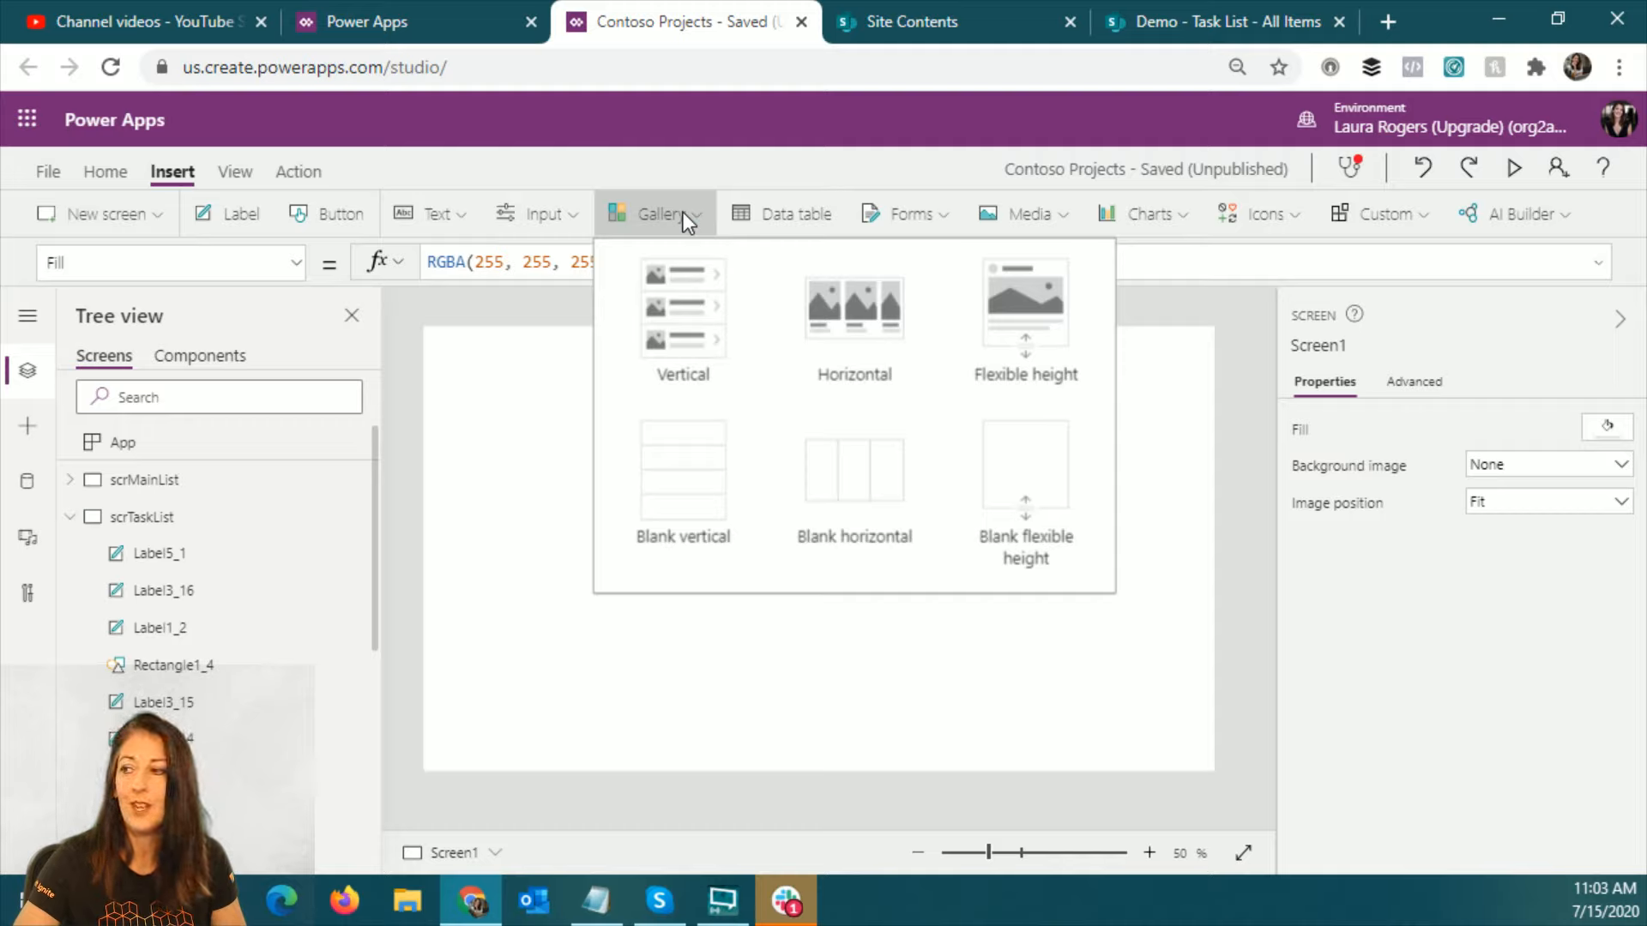
pyautogui.click(691, 476)
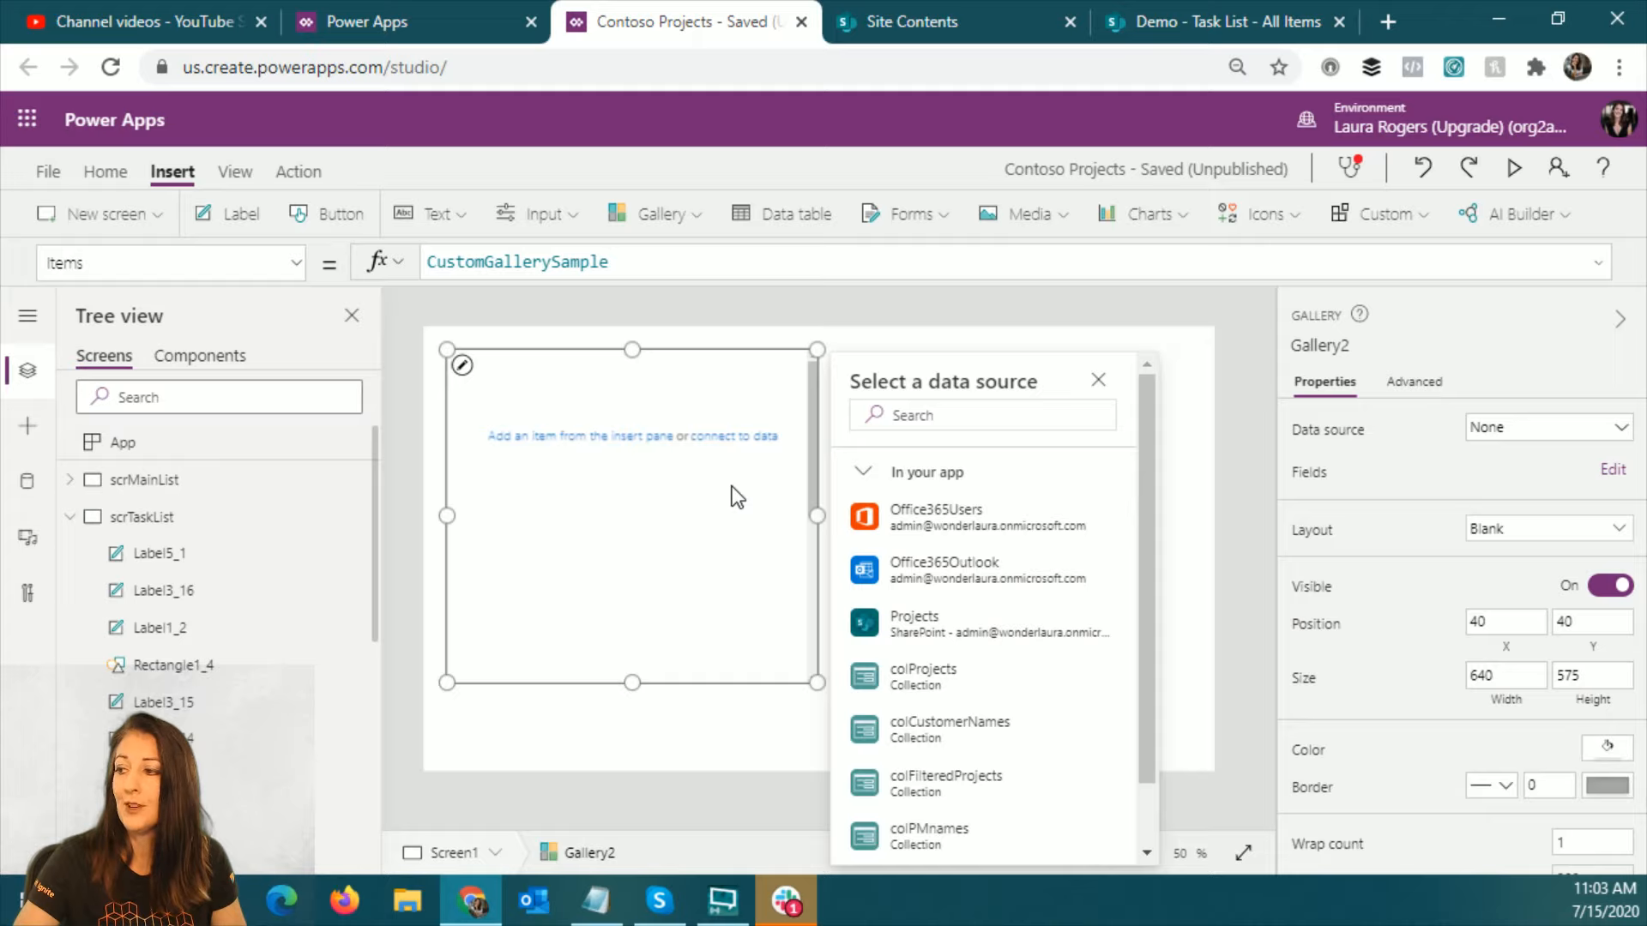
pyautogui.scroll(-2, 1021, 686)
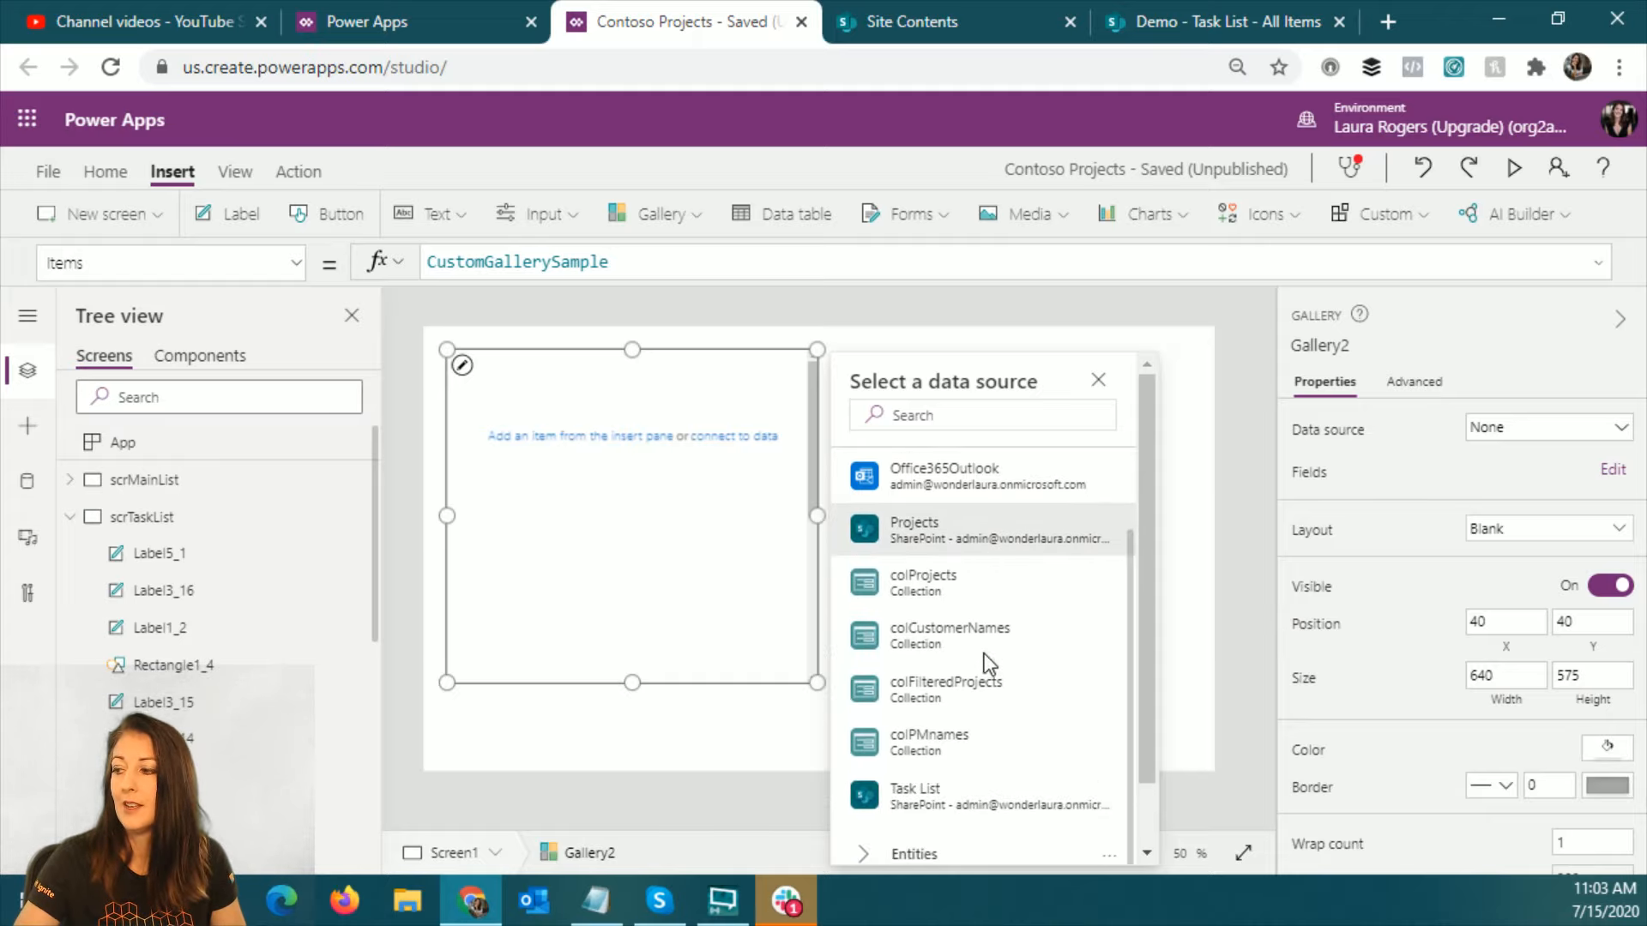
pyautogui.click(979, 797)
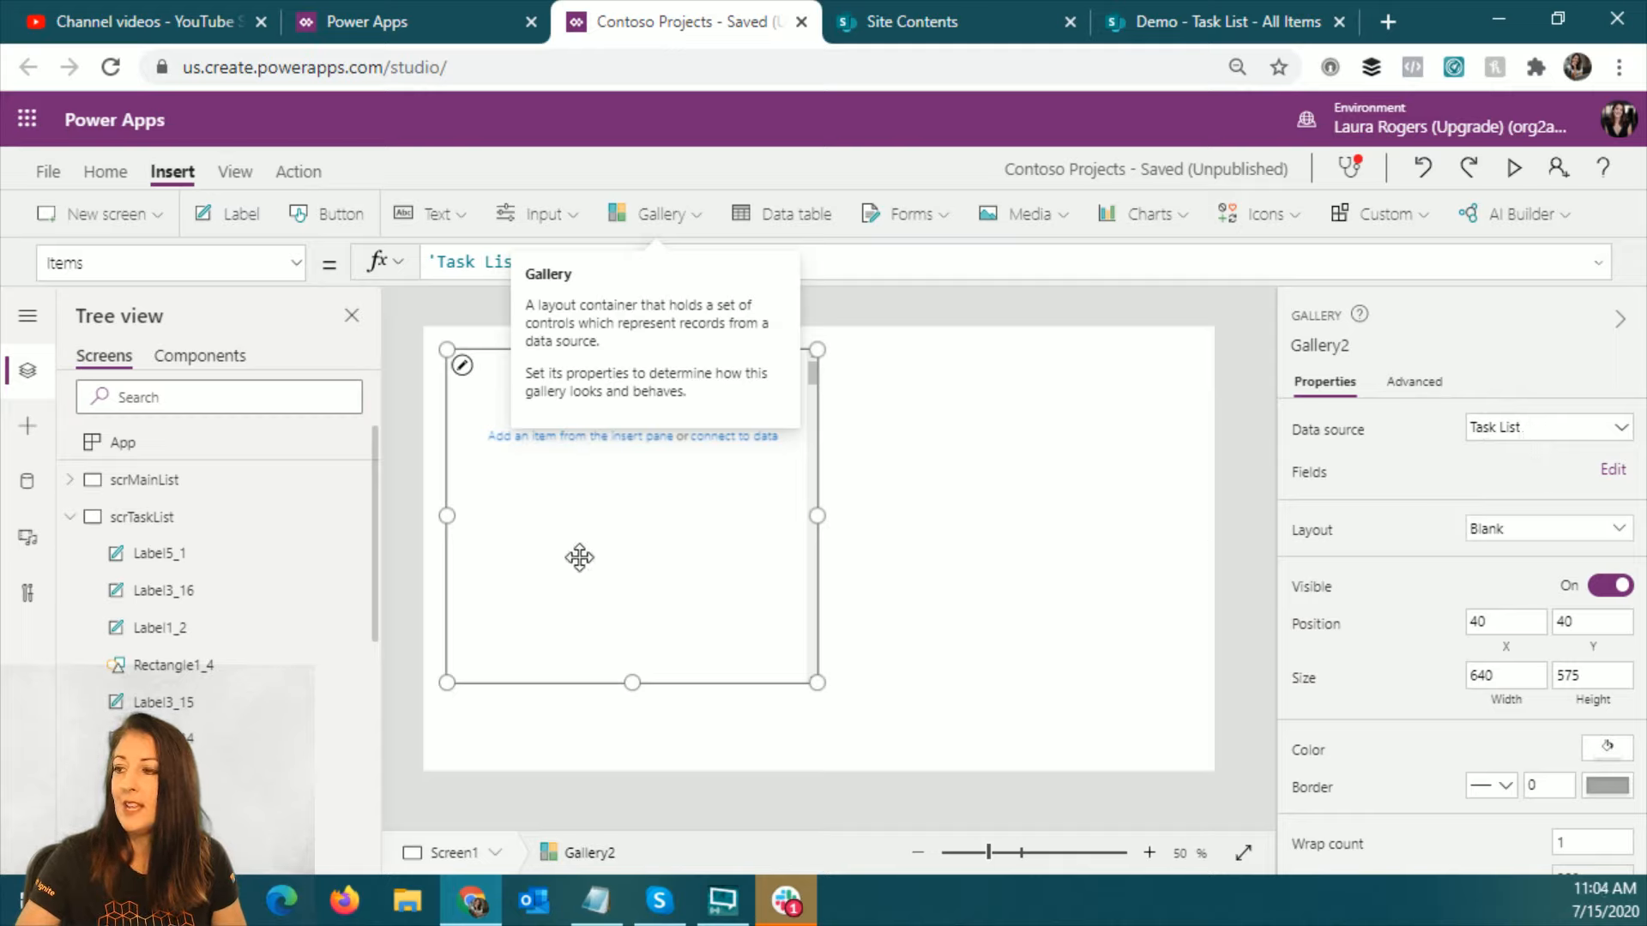
# Step: Apply the "Title, subtitle, and body" layout to the gallery and enlarge it to about 1100 by 669
pyautogui.click(1587, 530)
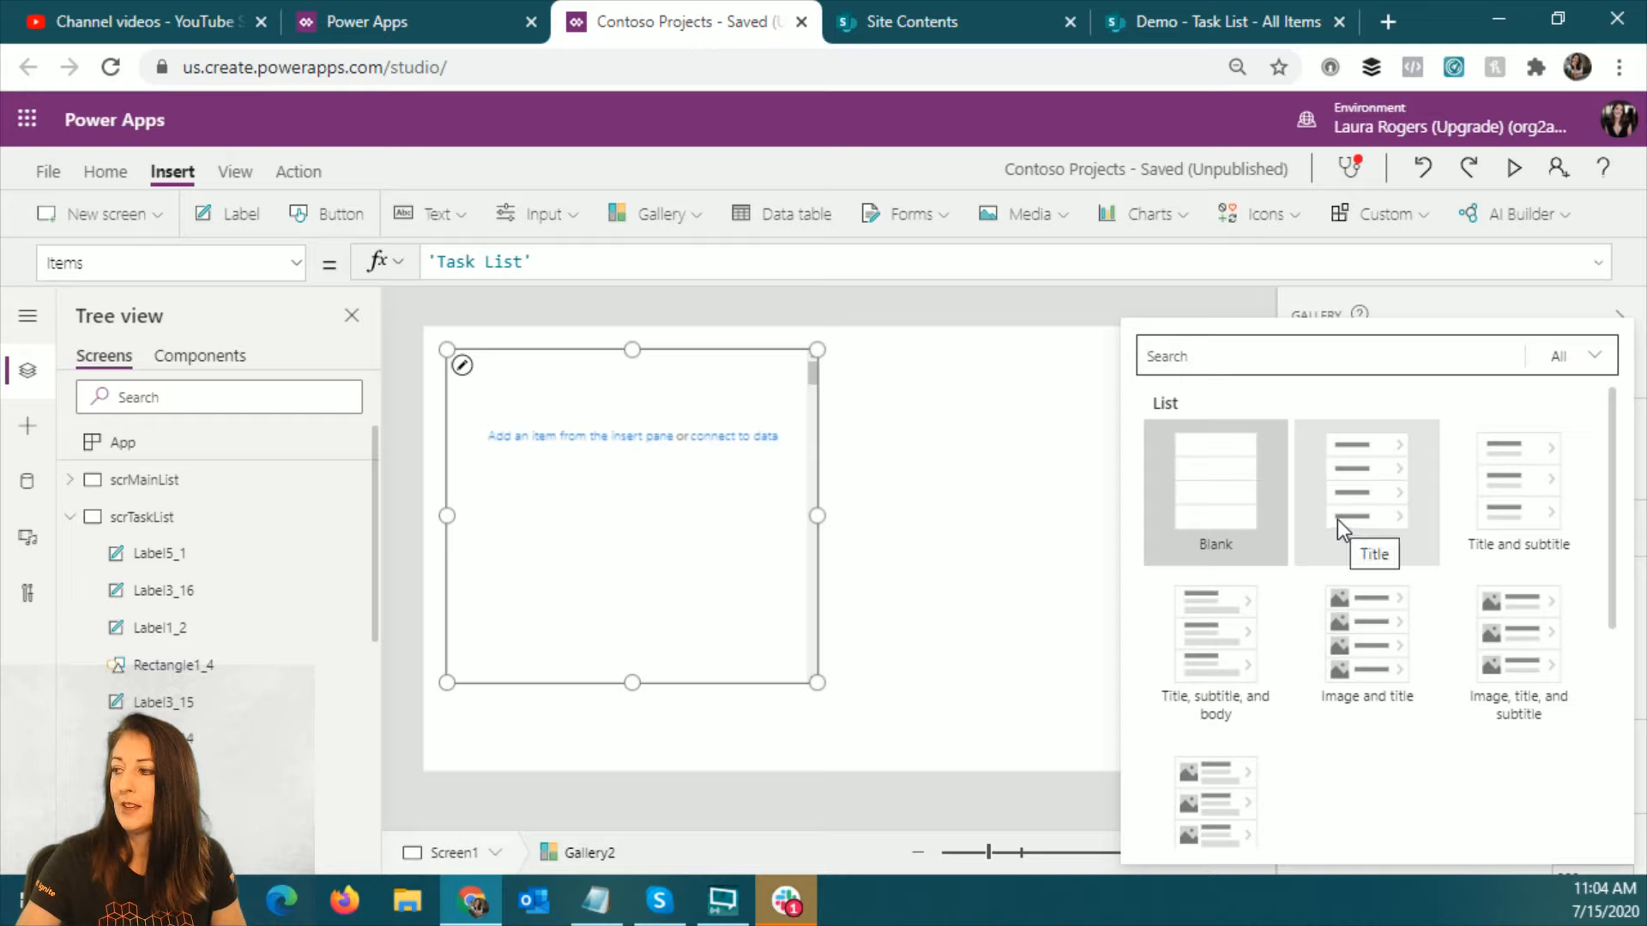
pyautogui.click(1239, 689)
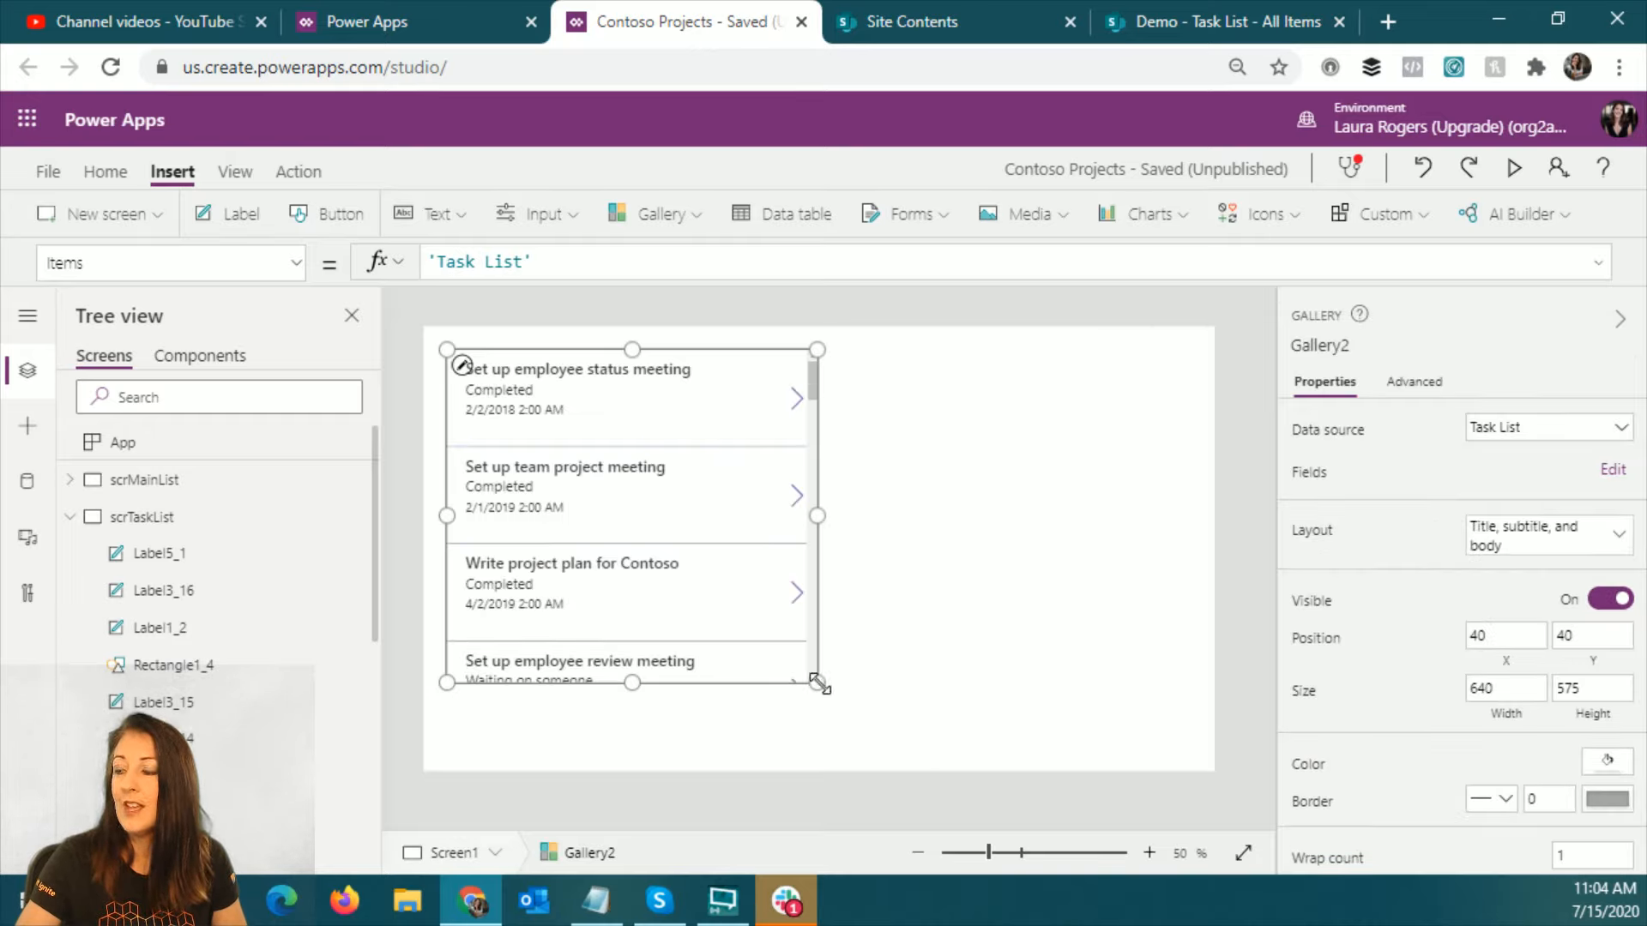
pyautogui.moveTo(820, 683); pyautogui.dragTo(1085, 737)
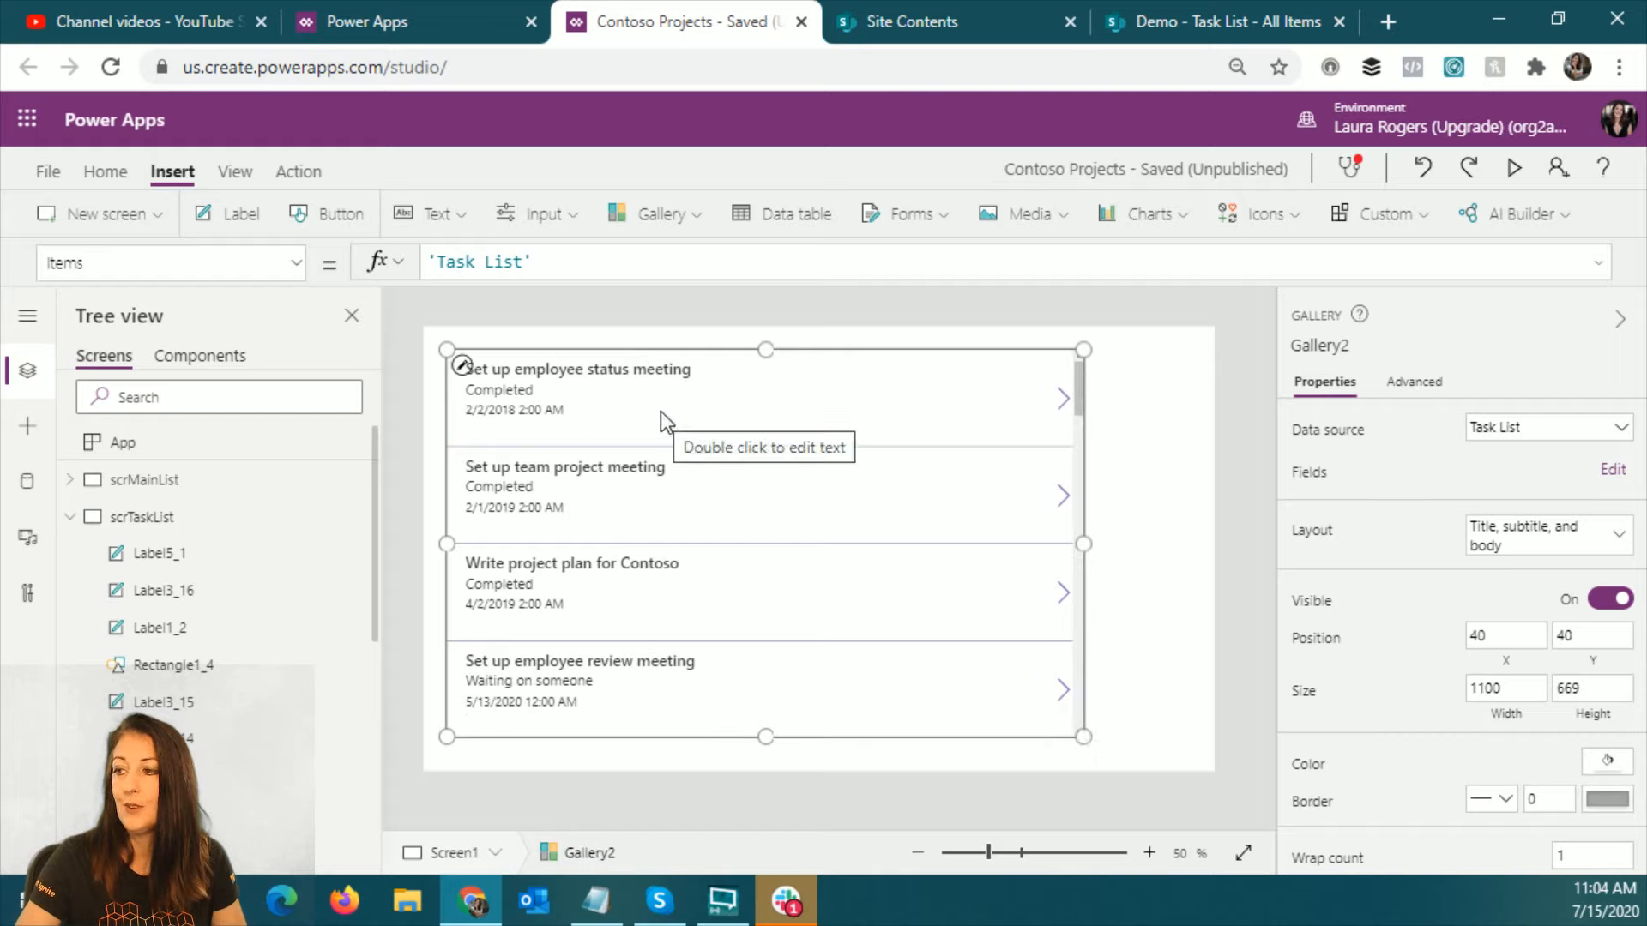
# Step: Examine which Task List fields the title, subtitle and body labels in the gallery's first row display
pyautogui.click(609, 371)
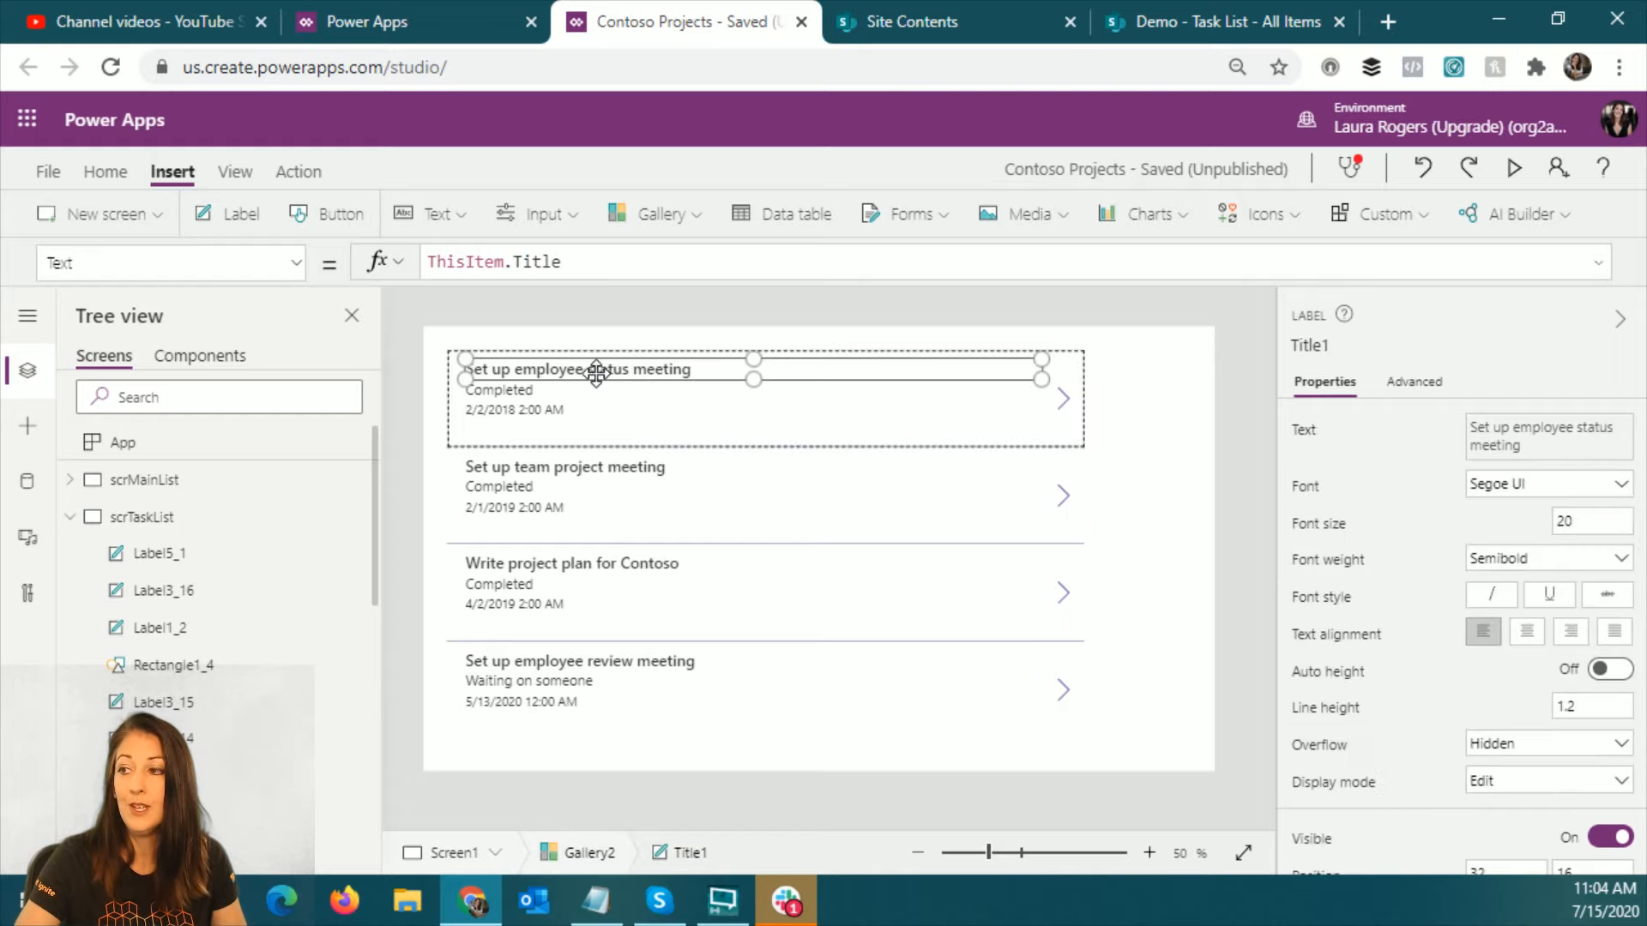
pyautogui.click(518, 387)
pyautogui.click(528, 413)
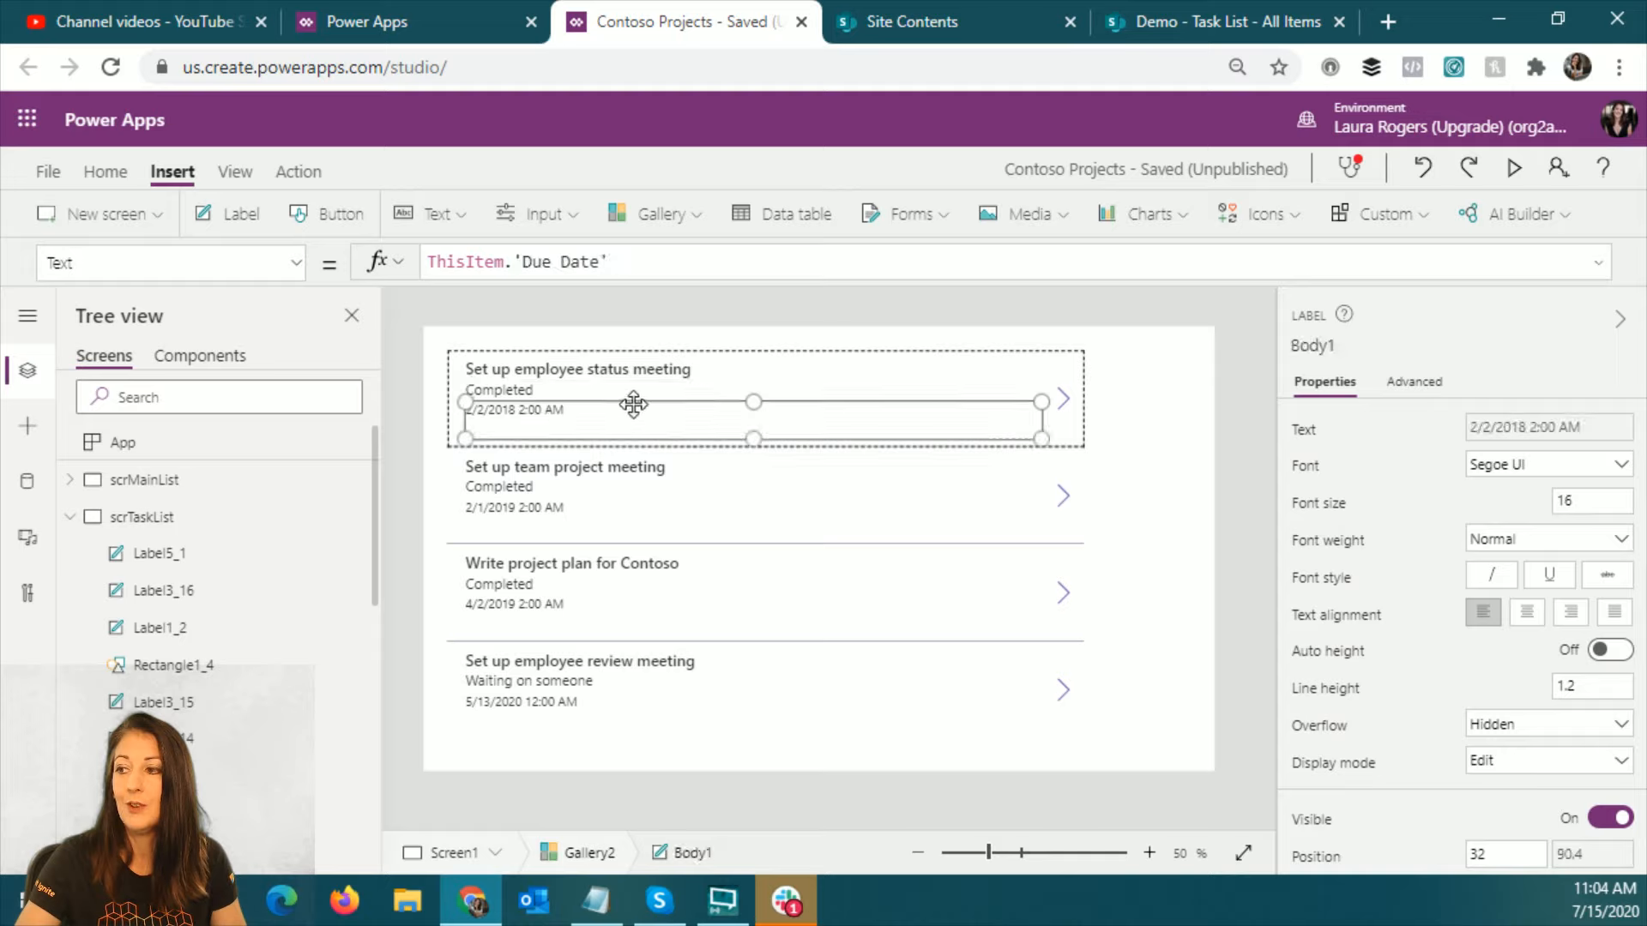
pyautogui.click(536, 388)
# Step: Resize the title label, then narrow the status label and place it beside the title at about X 470, Y 18
pyautogui.click(588, 370)
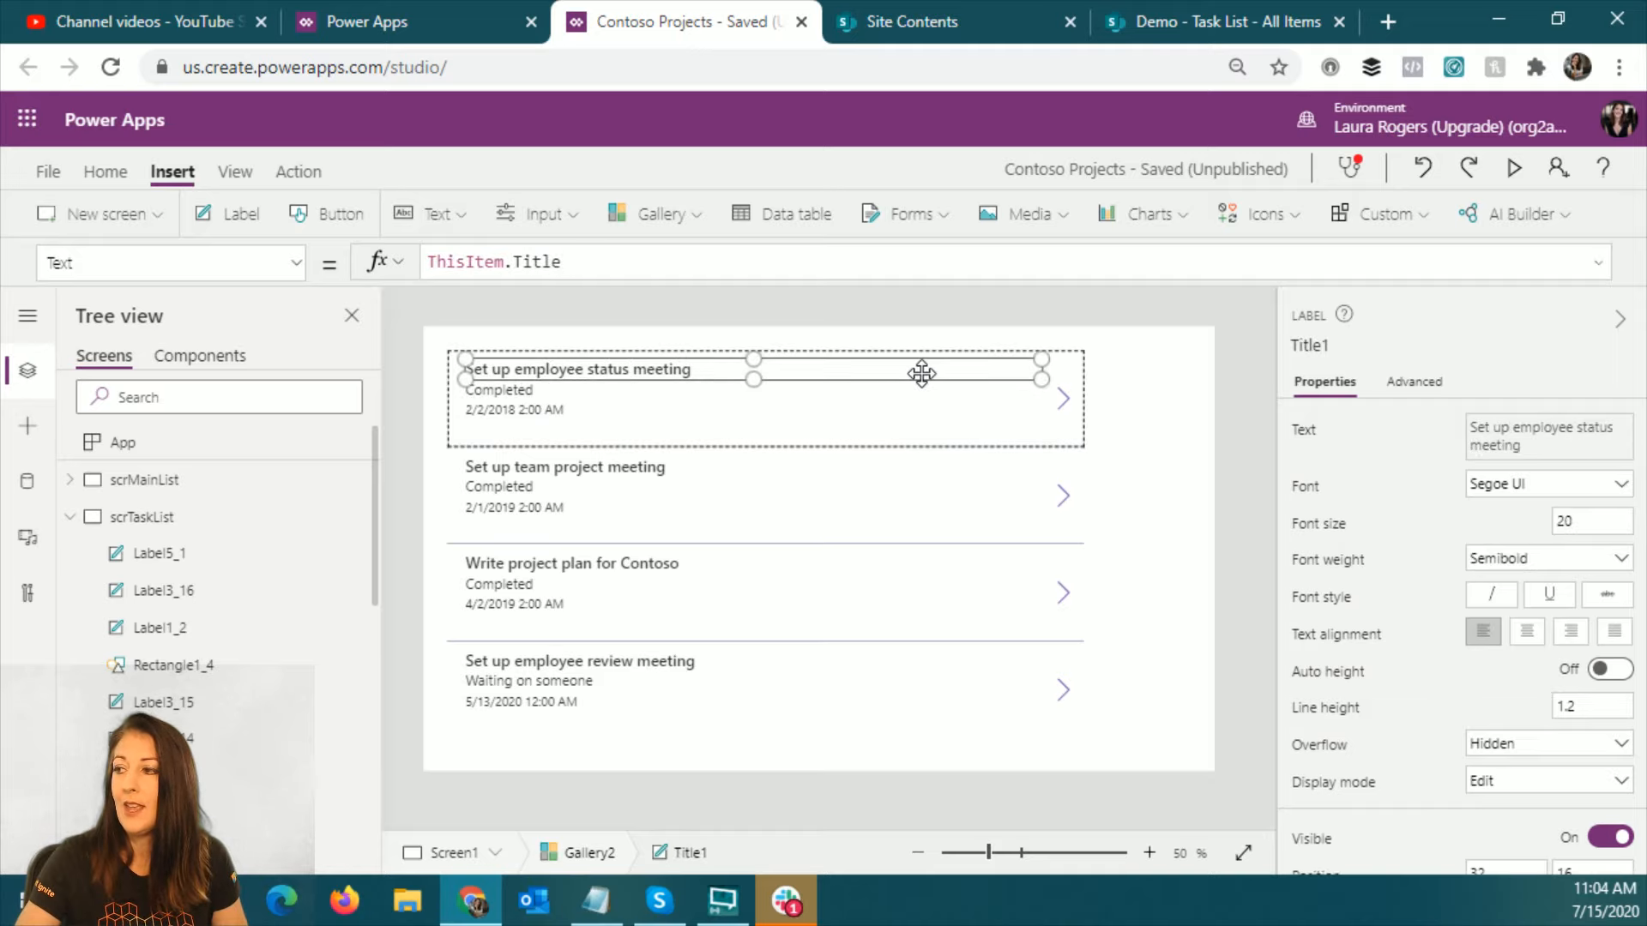
pyautogui.moveTo(1043, 378); pyautogui.dragTo(720, 392)
pyautogui.click(520, 414)
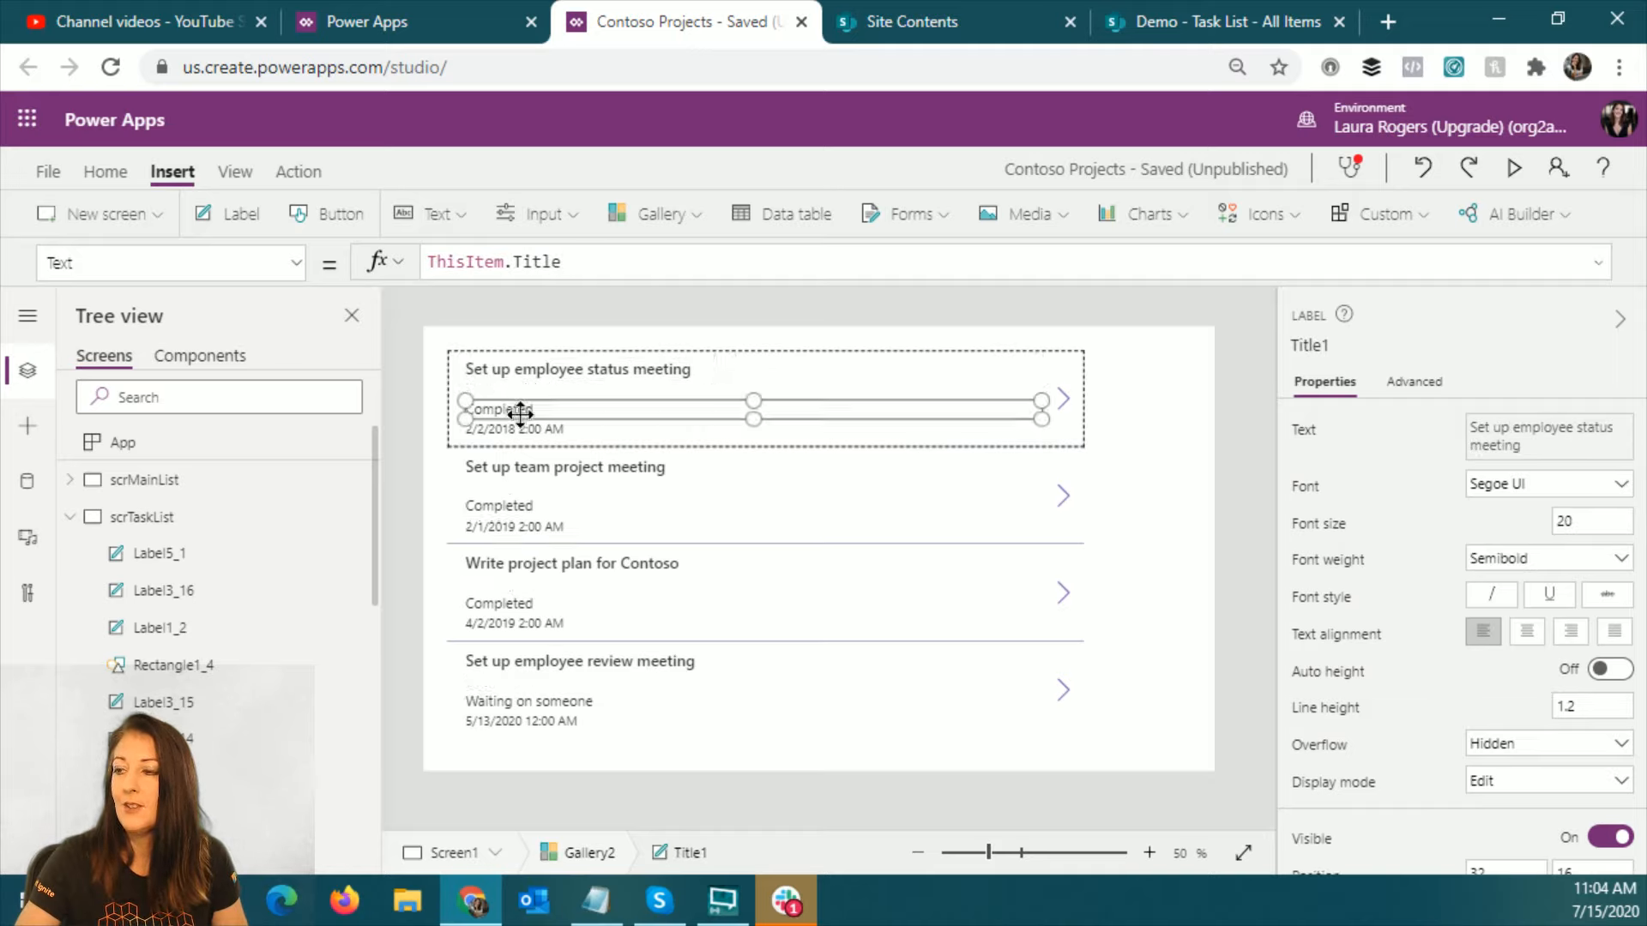
pyautogui.moveTo(530, 414); pyautogui.dragTo(708, 382)
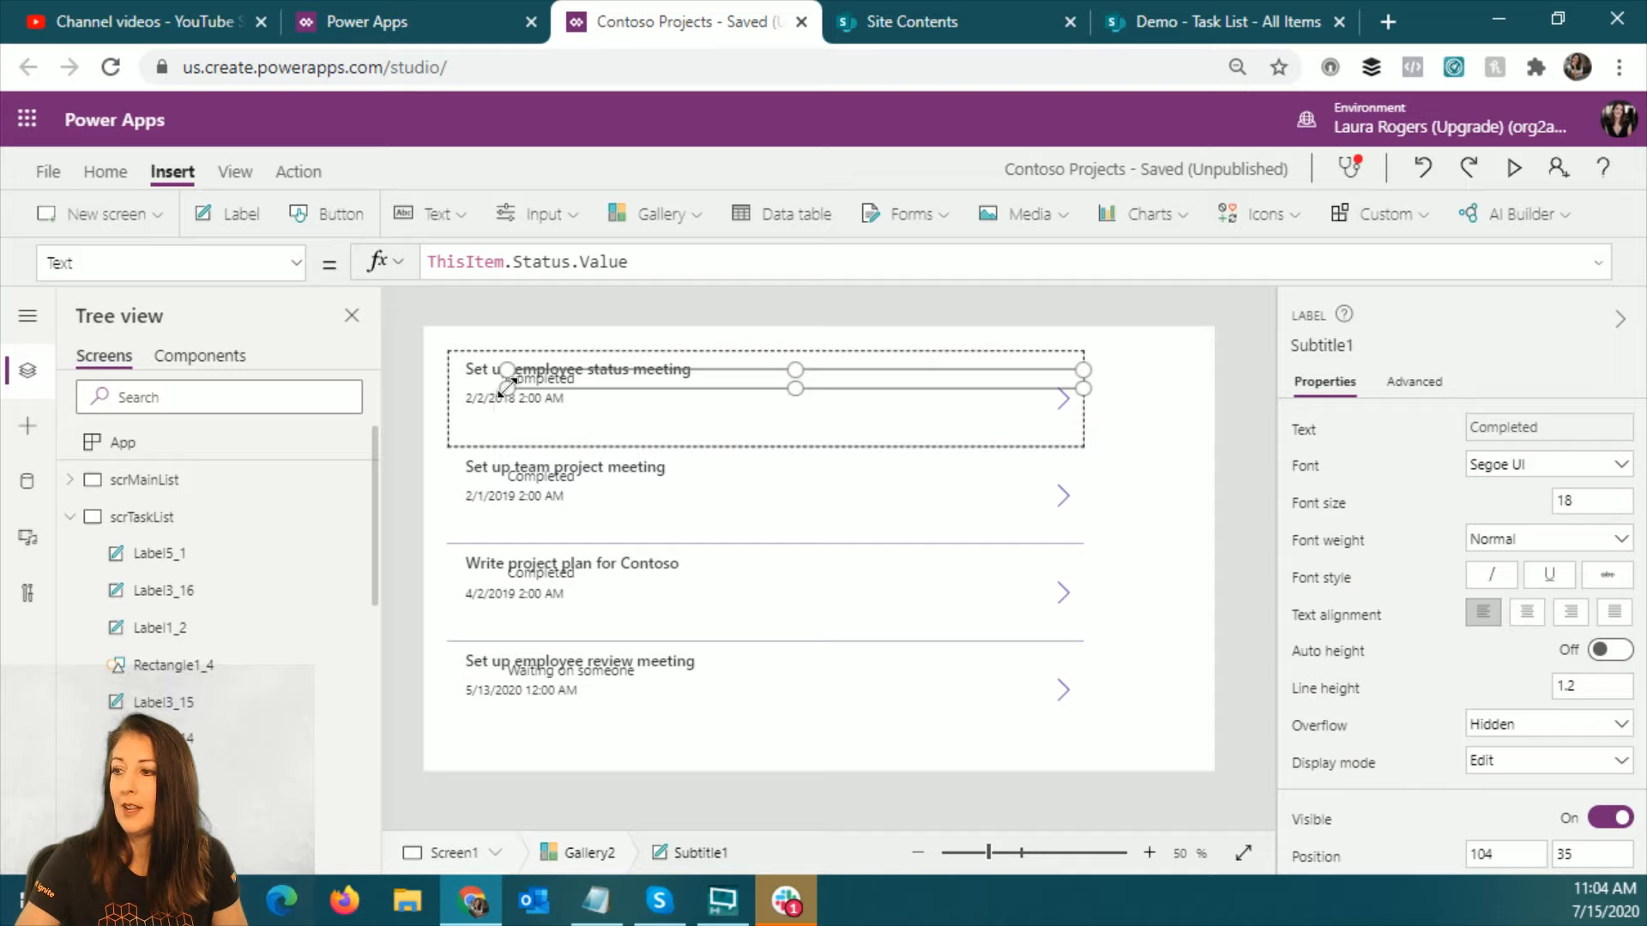
pyautogui.moveTo(508, 388); pyautogui.dragTo(776, 368)
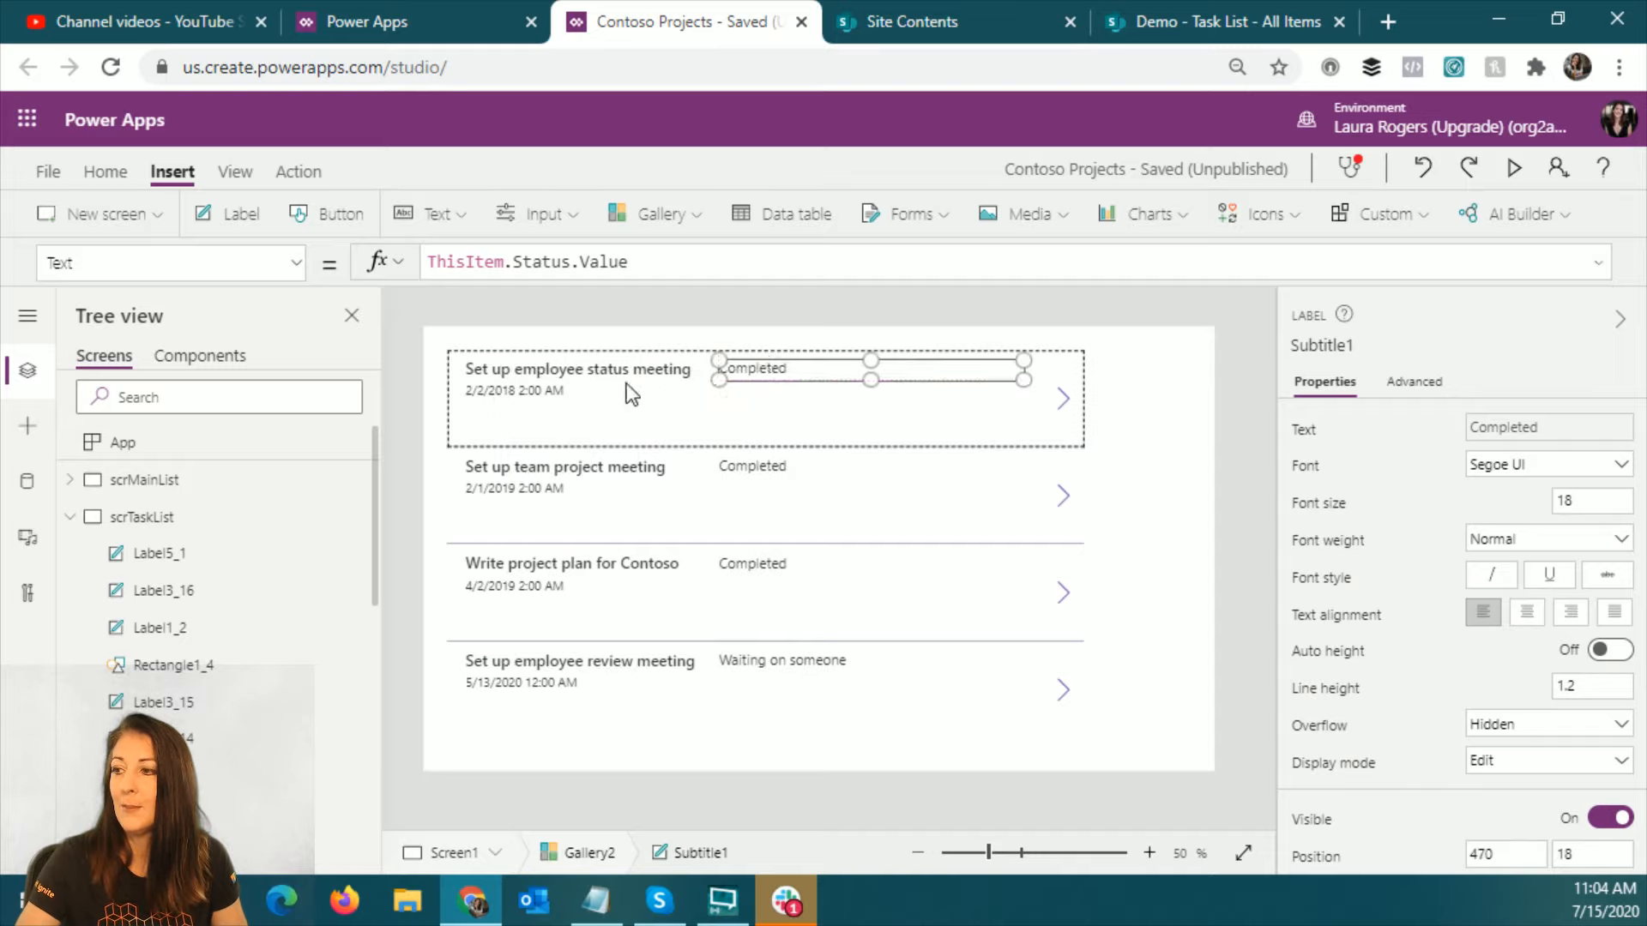
# Step: Narrow the due date label and move it beside the status label on the same line
pyautogui.click(527, 393)
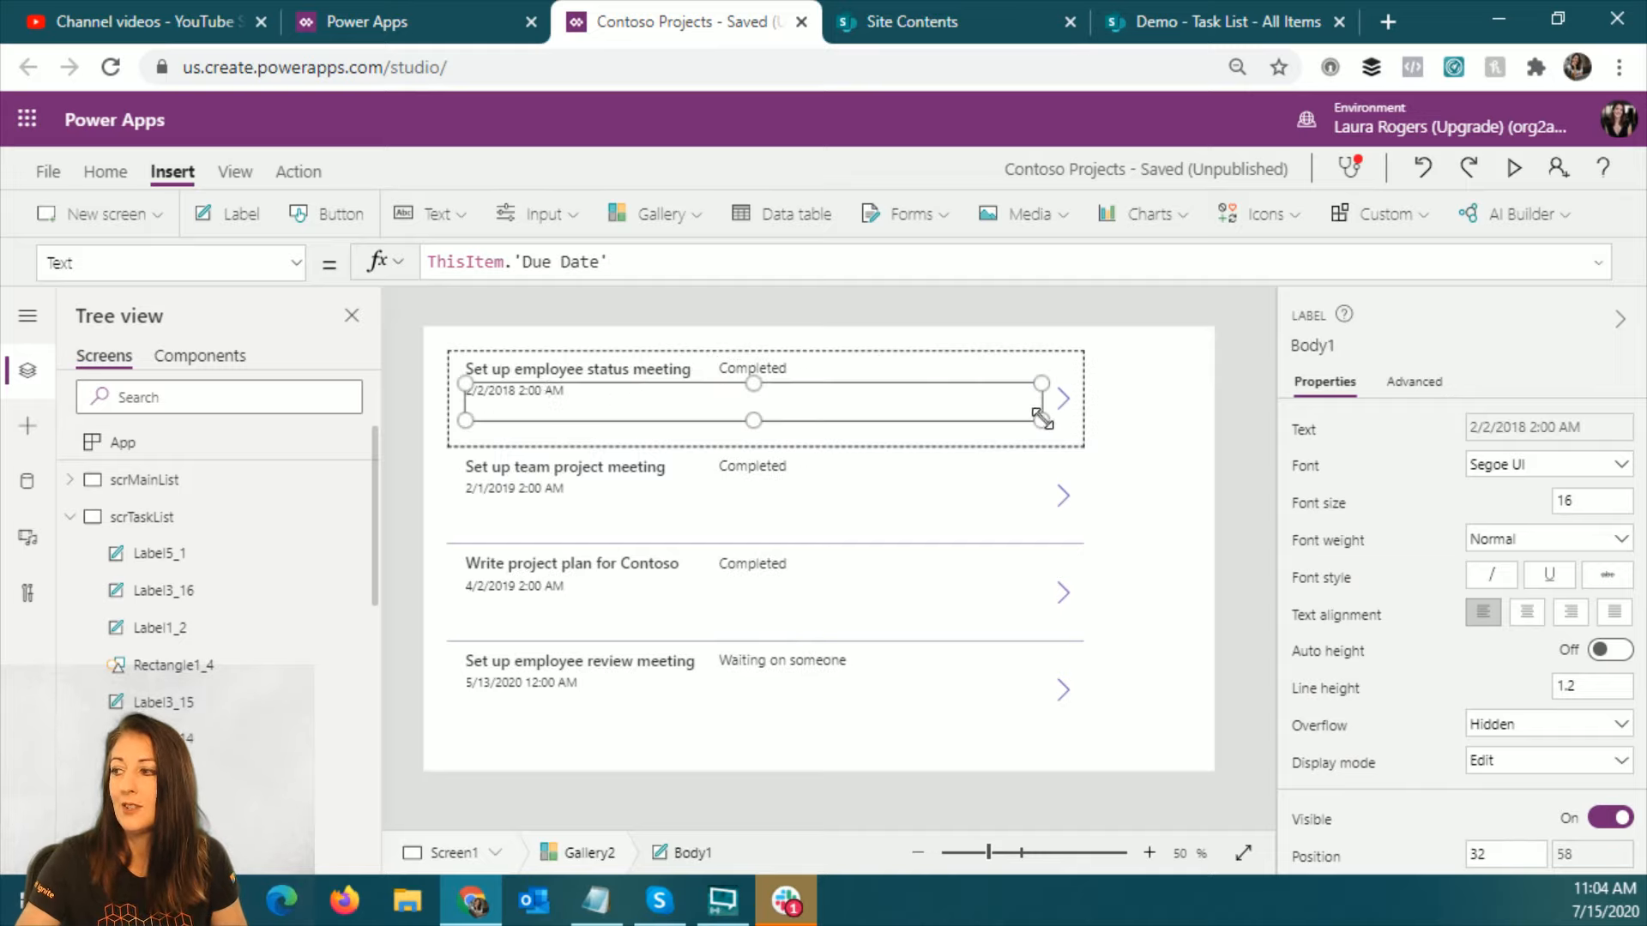
pyautogui.moveTo(1040, 419); pyautogui.dragTo(686, 431)
pyautogui.moveTo(569, 408); pyautogui.dragTo(951, 380)
# Step: Shrink the gallery's row template to a single line's height and select the whole gallery
pyautogui.click(773, 452)
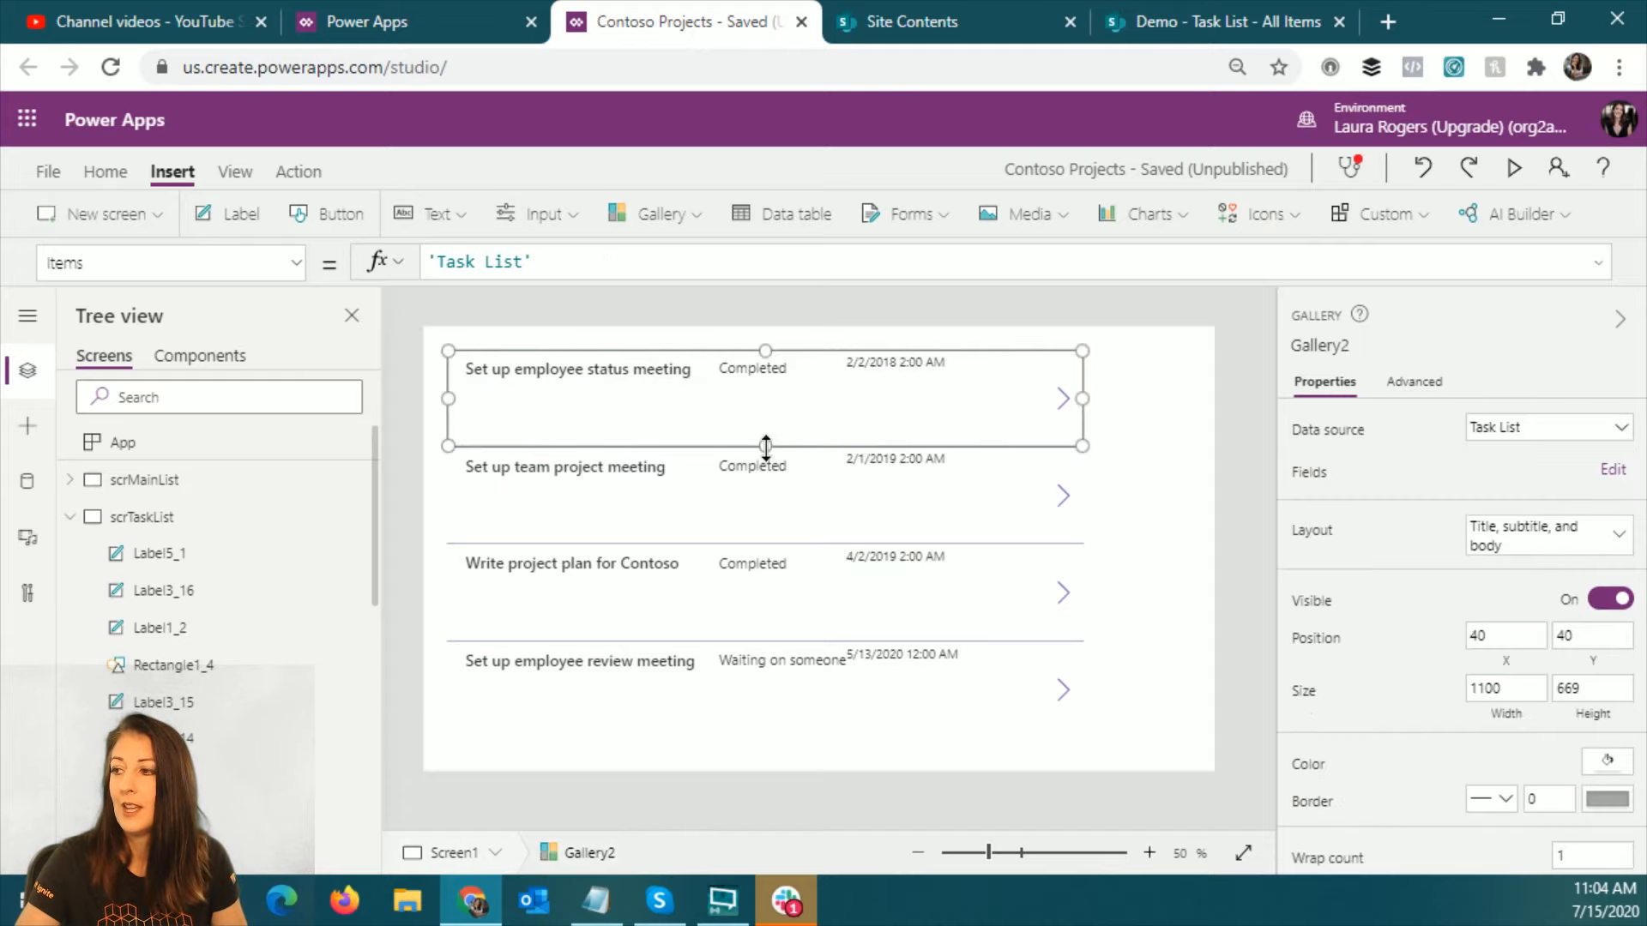
pyautogui.moveTo(765, 446); pyautogui.dragTo(766, 393)
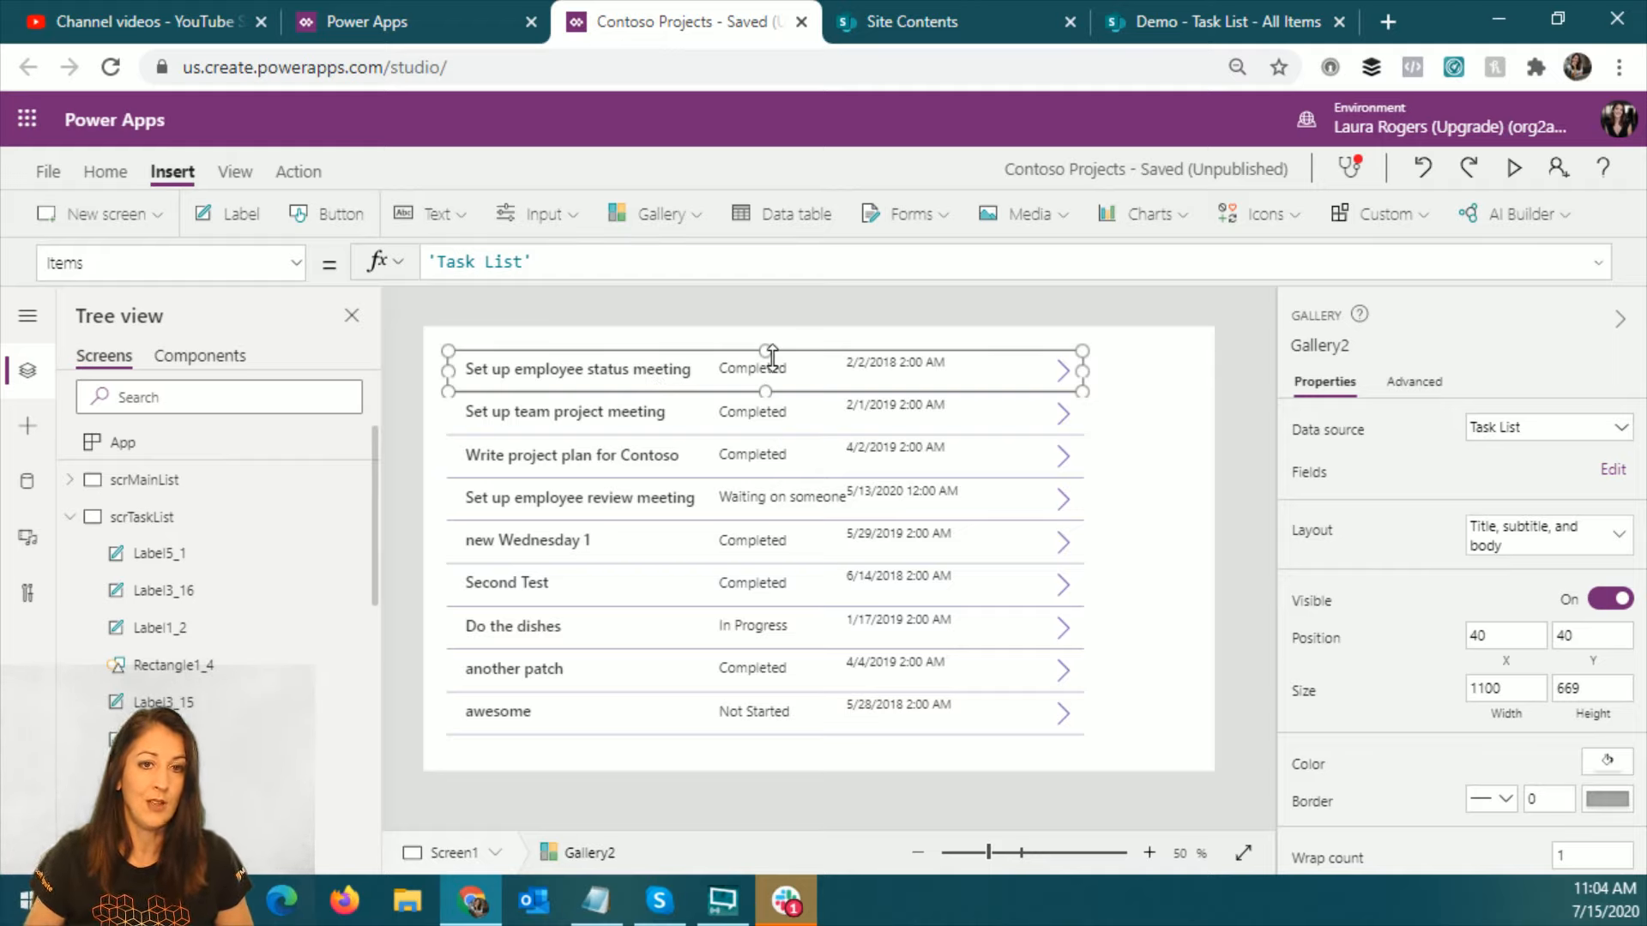
pyautogui.click(976, 603)
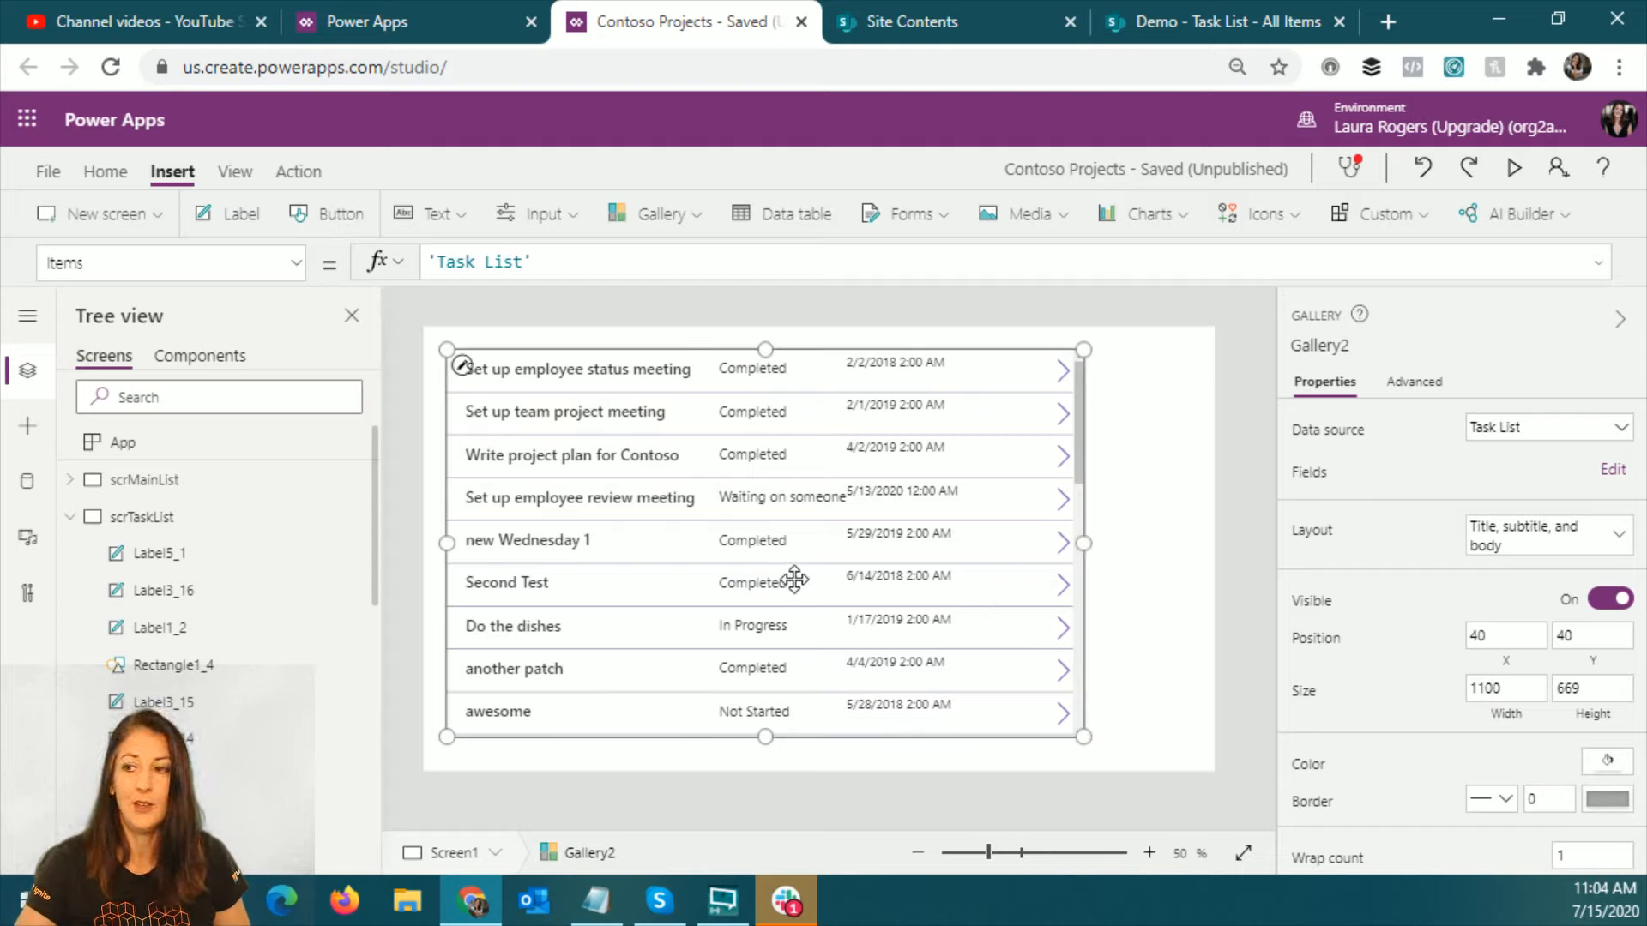
# Step: On scrTaskList, inspect the galTasks gallery at 60% zoom, including its Task Name and Assigned To labels
pyautogui.click(174, 519)
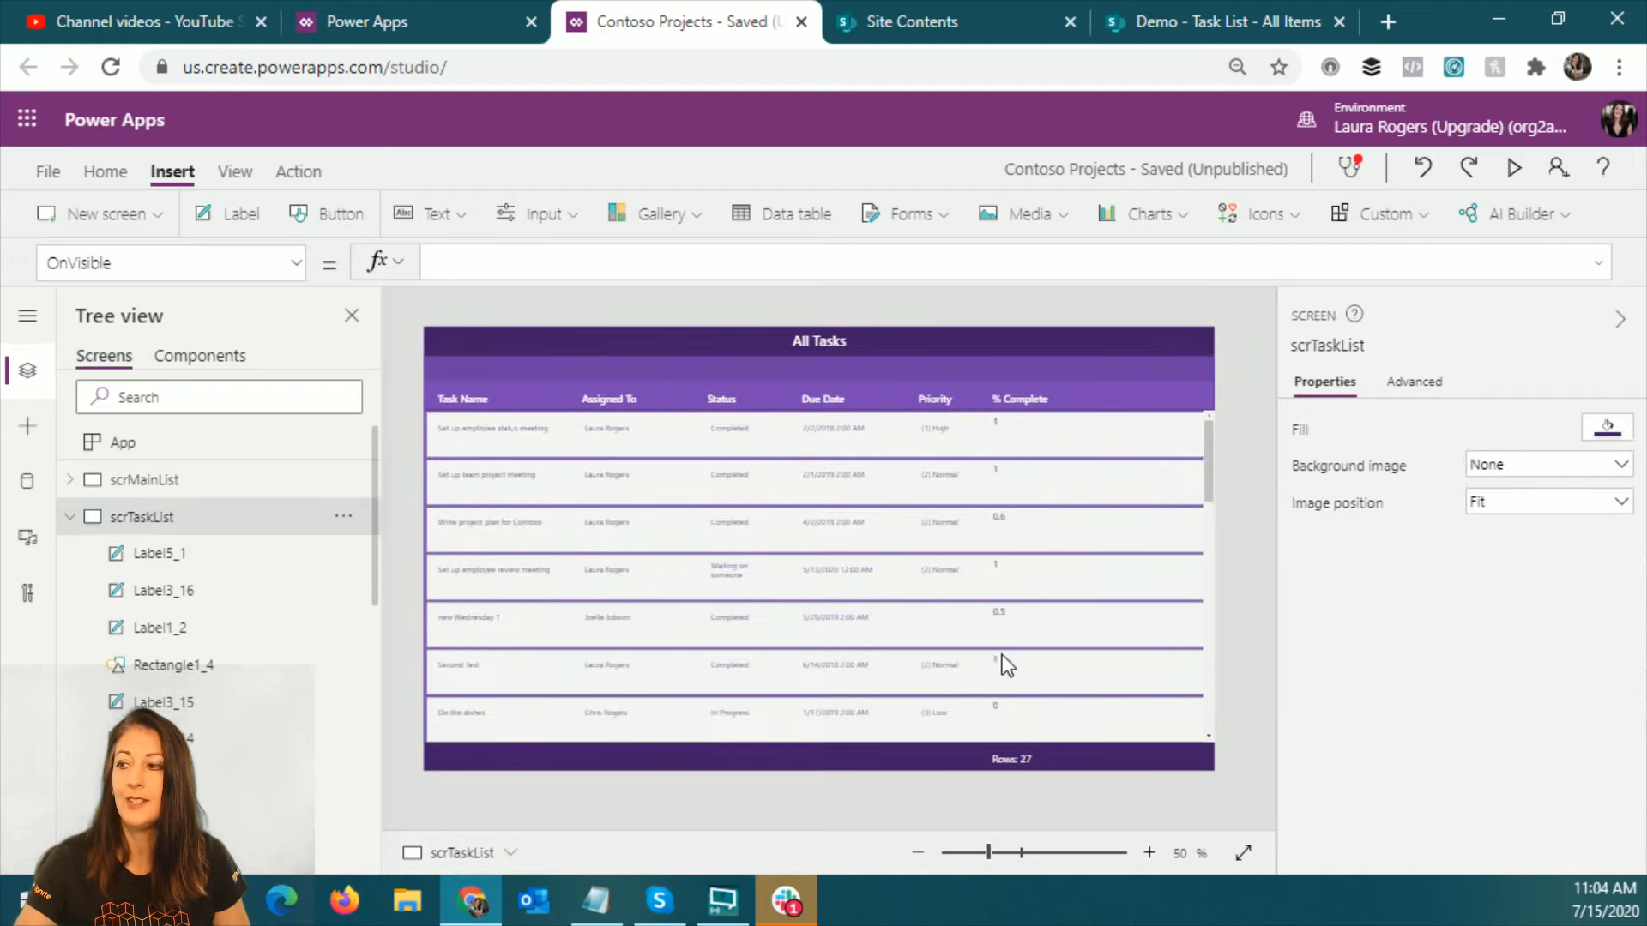
pyautogui.click(1001, 655)
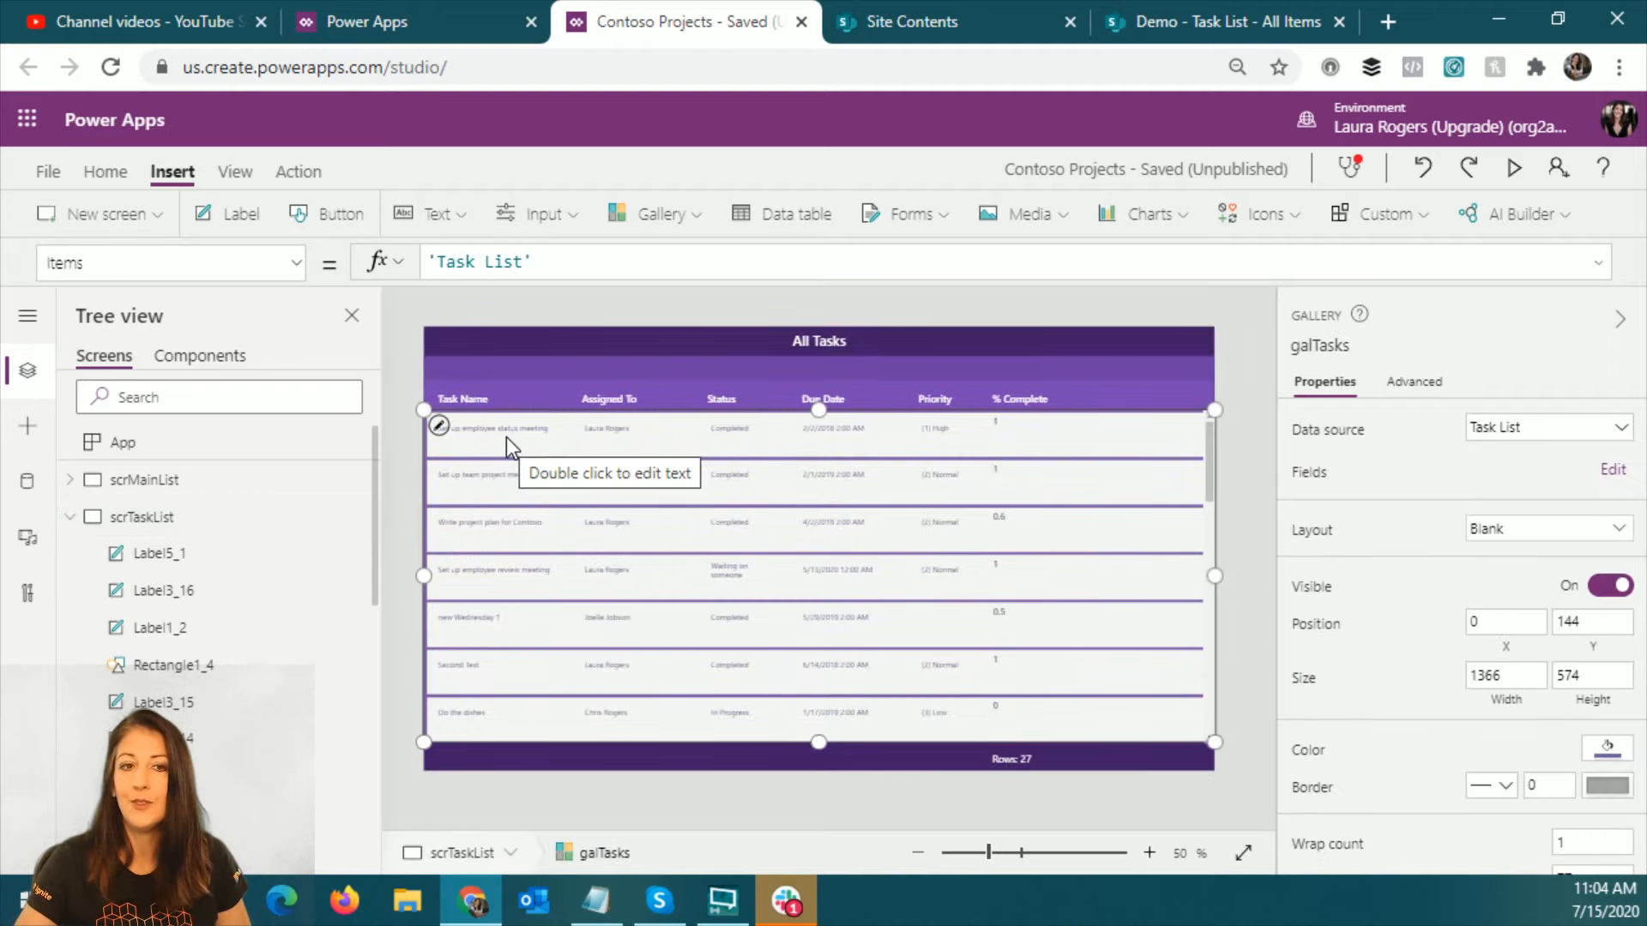
pyautogui.click(1149, 854)
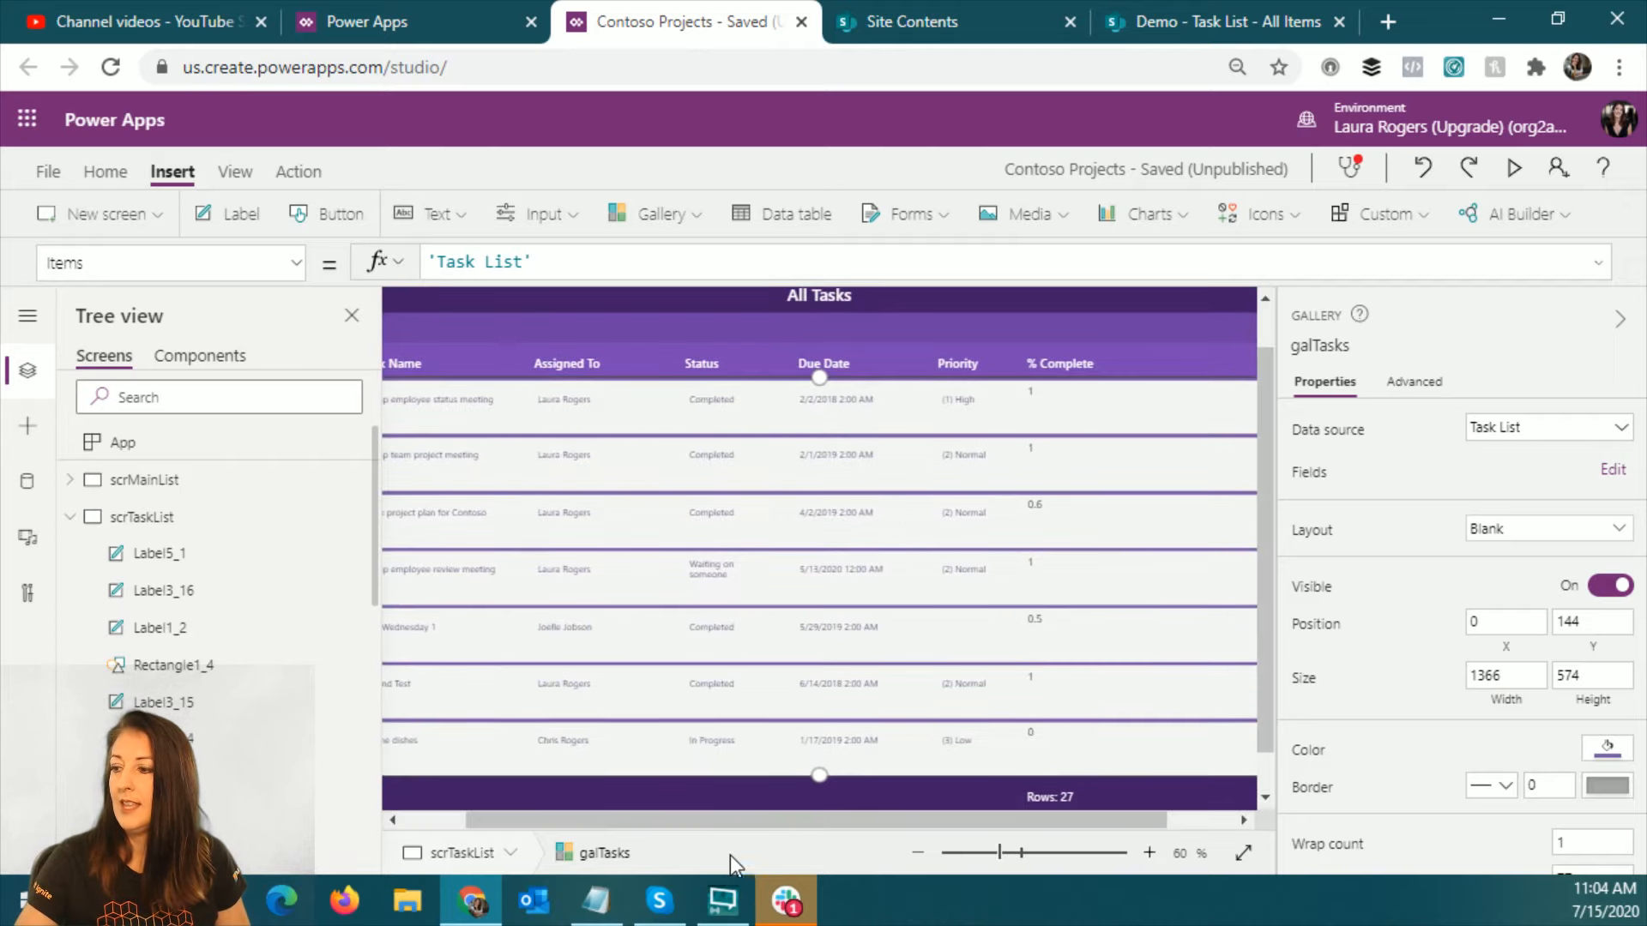
pyautogui.moveTo(609, 817); pyautogui.dragTo(537, 822)
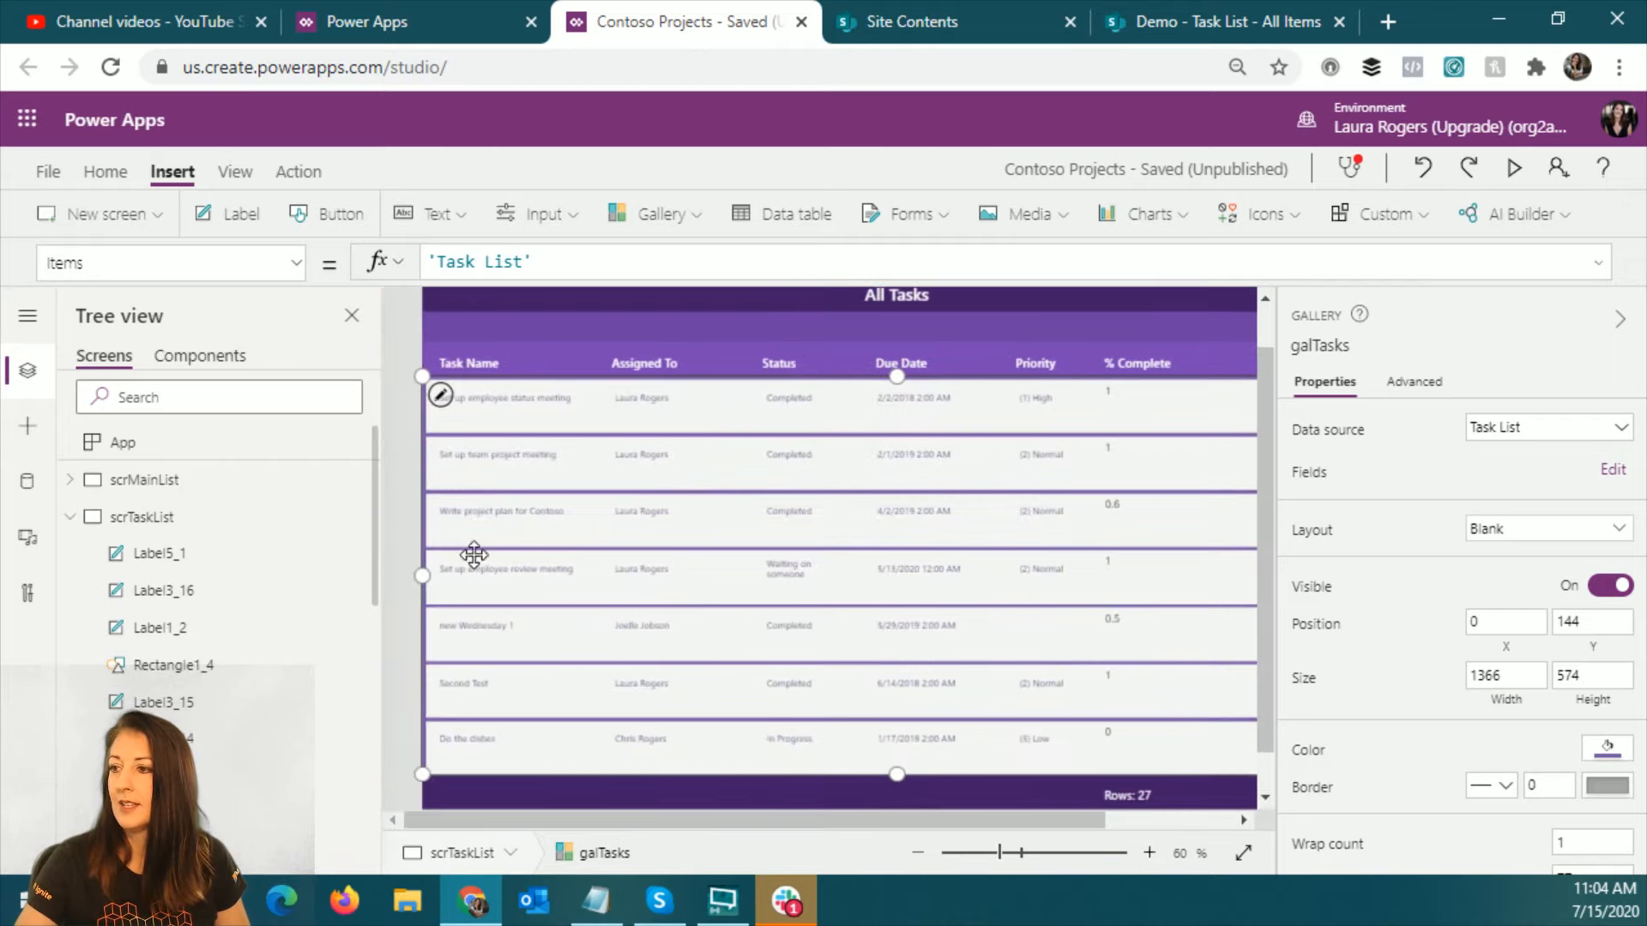
pyautogui.click(507, 399)
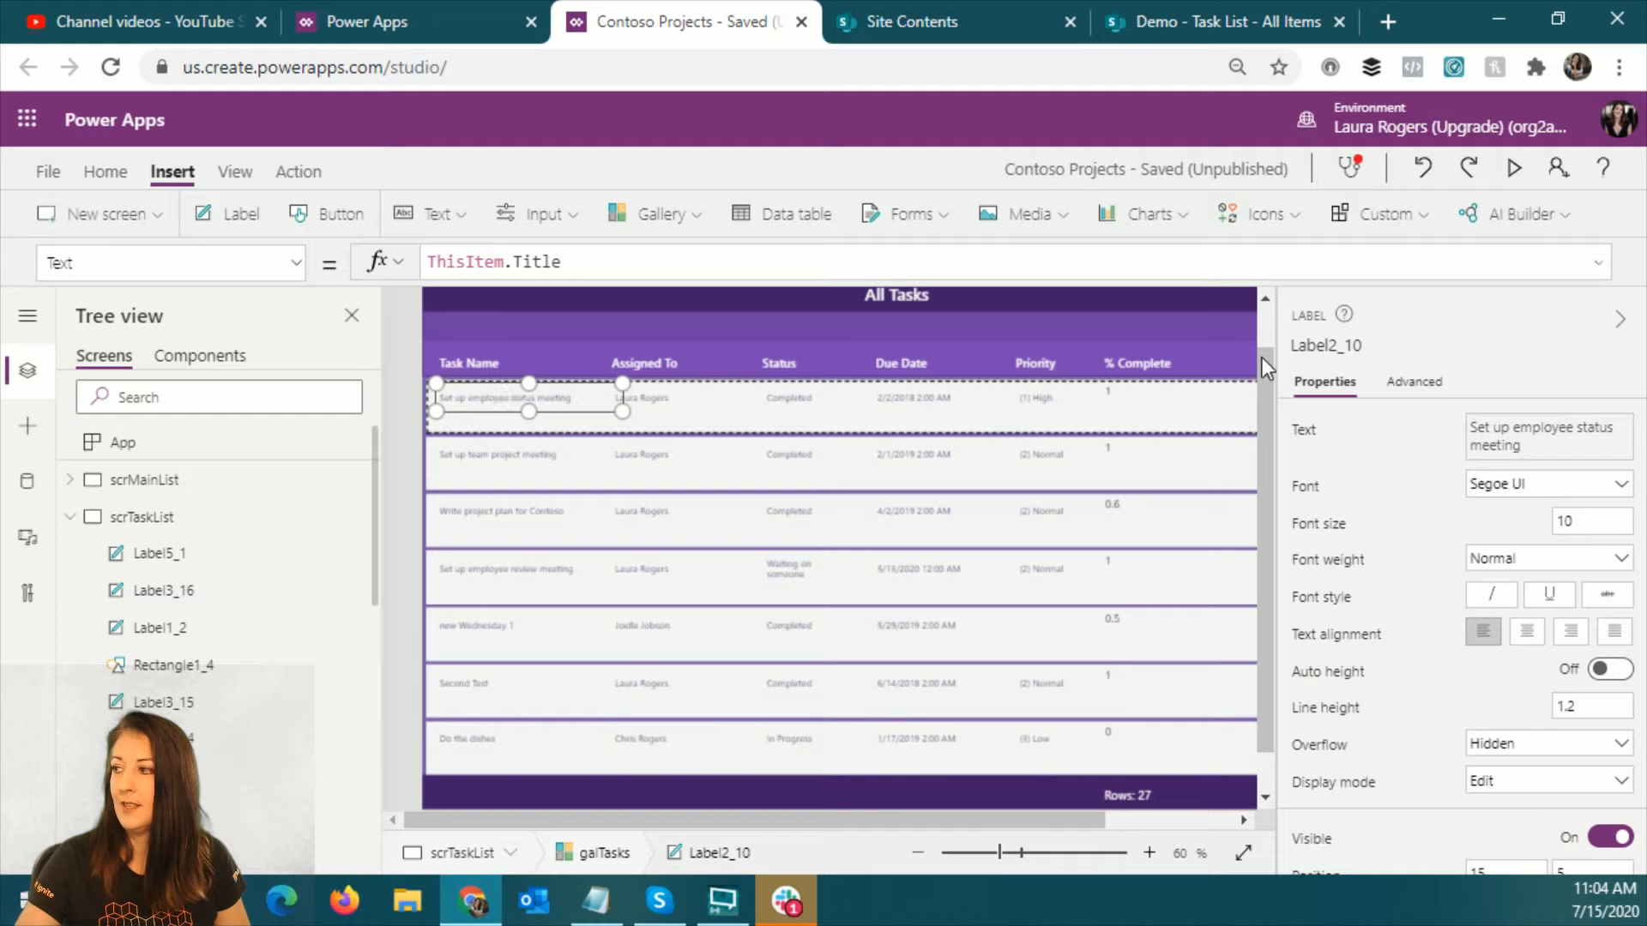
pyautogui.click(666, 401)
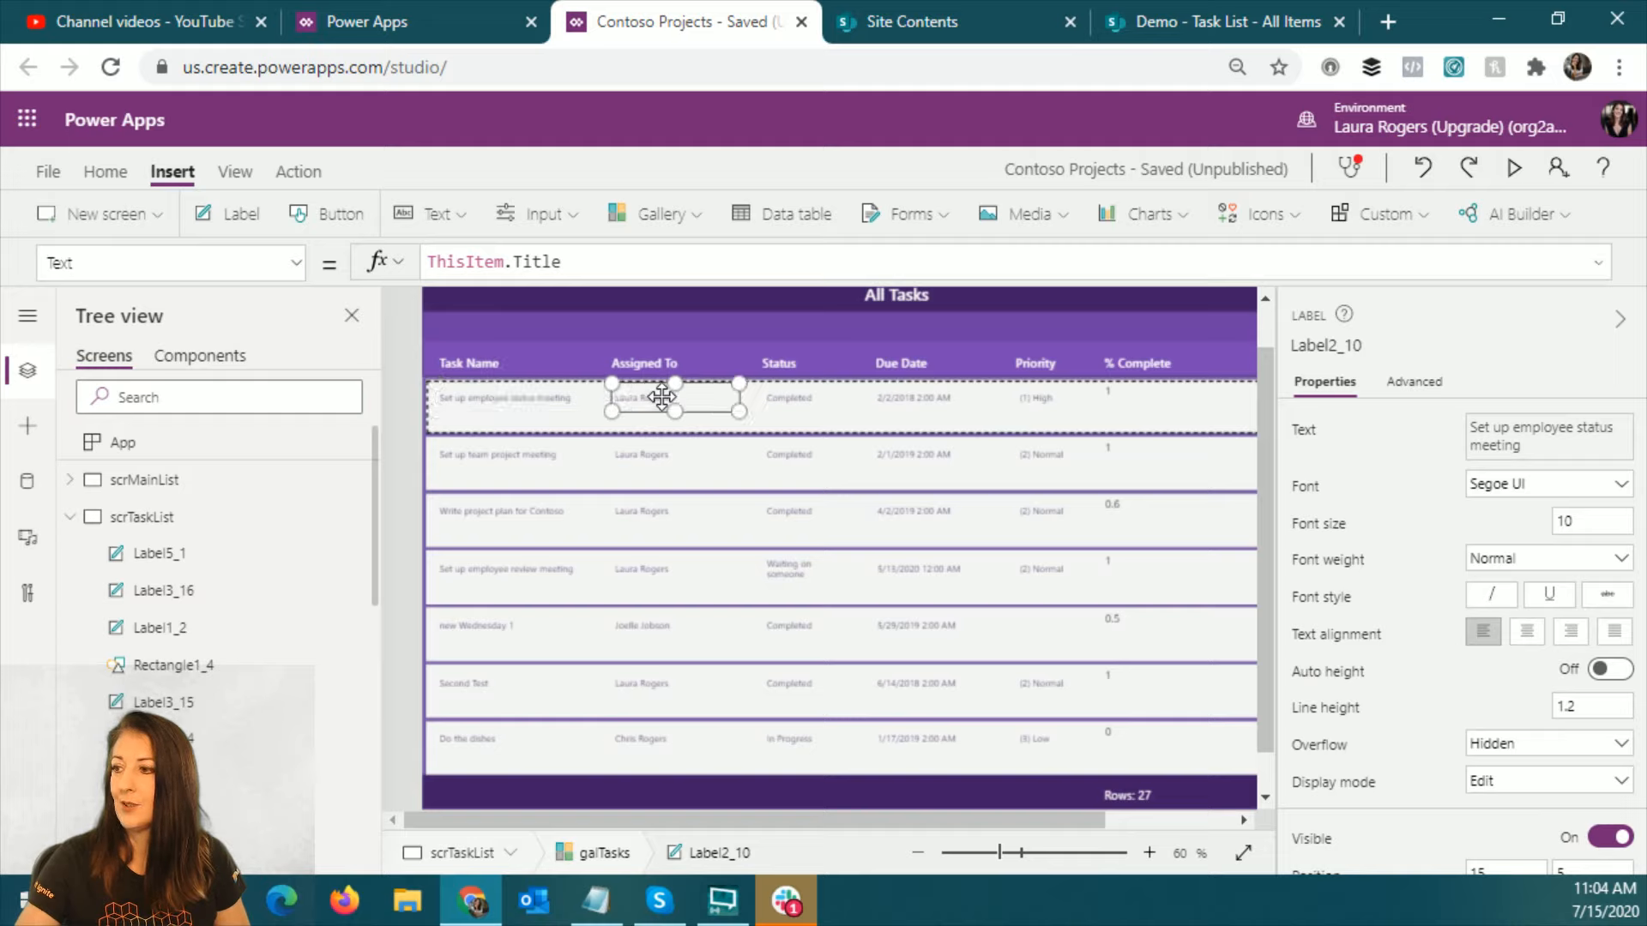
# Step: Examine the status, due date and priority labels in the gallery's first row, including their Text formulas
pyautogui.click(832, 401)
pyautogui.click(923, 410)
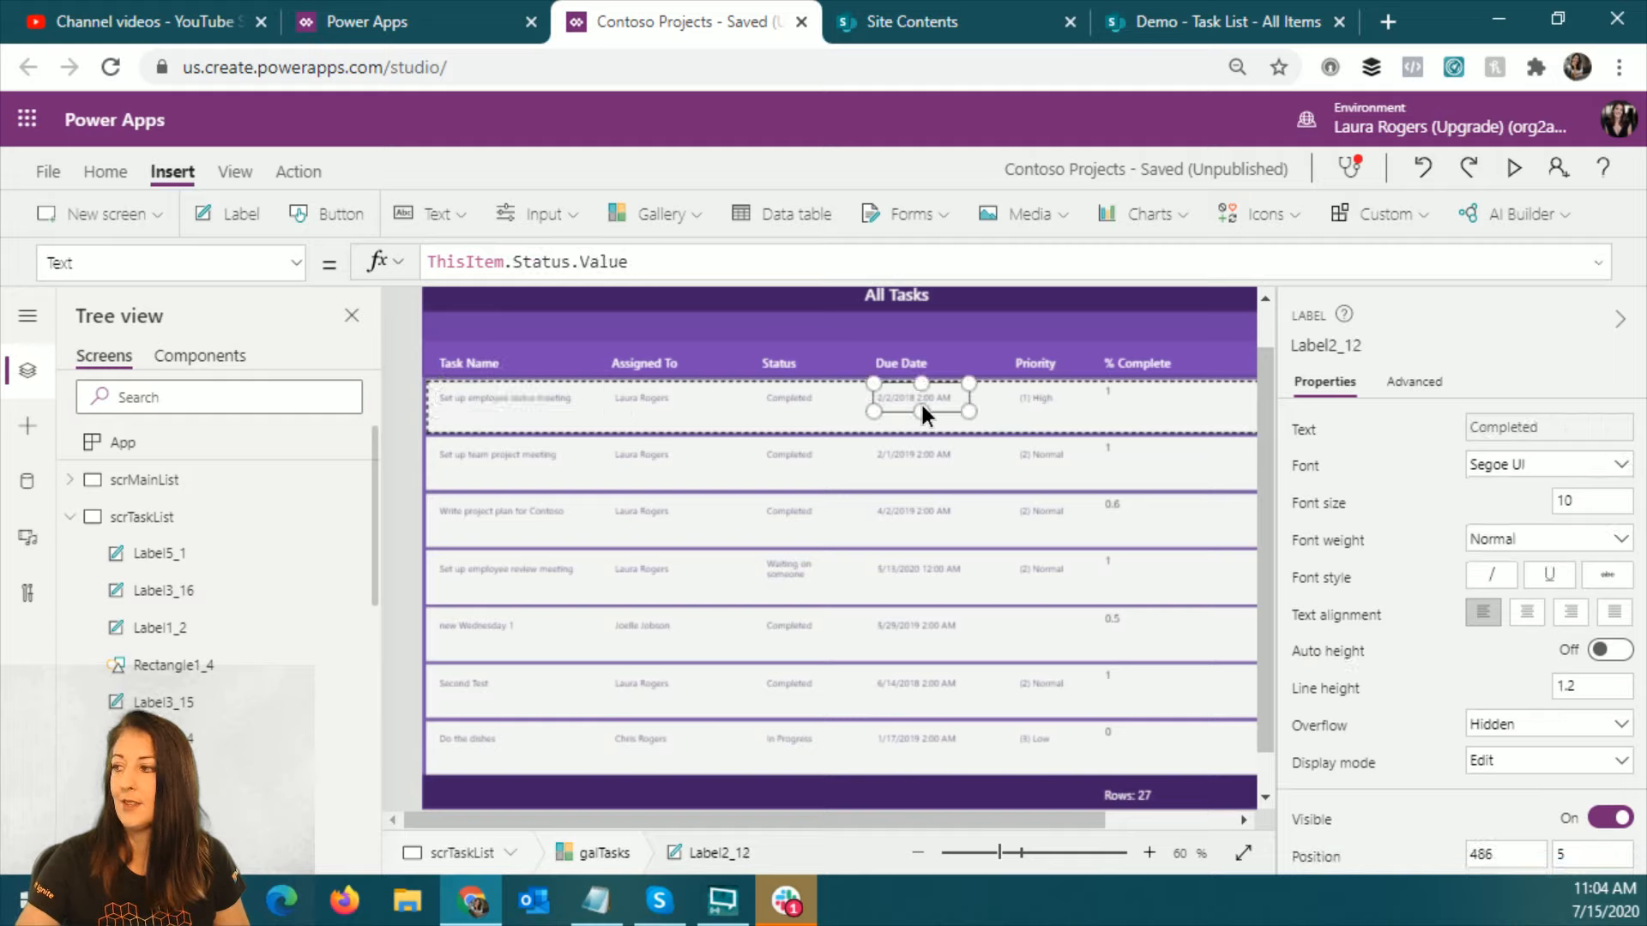
pyautogui.click(1041, 408)
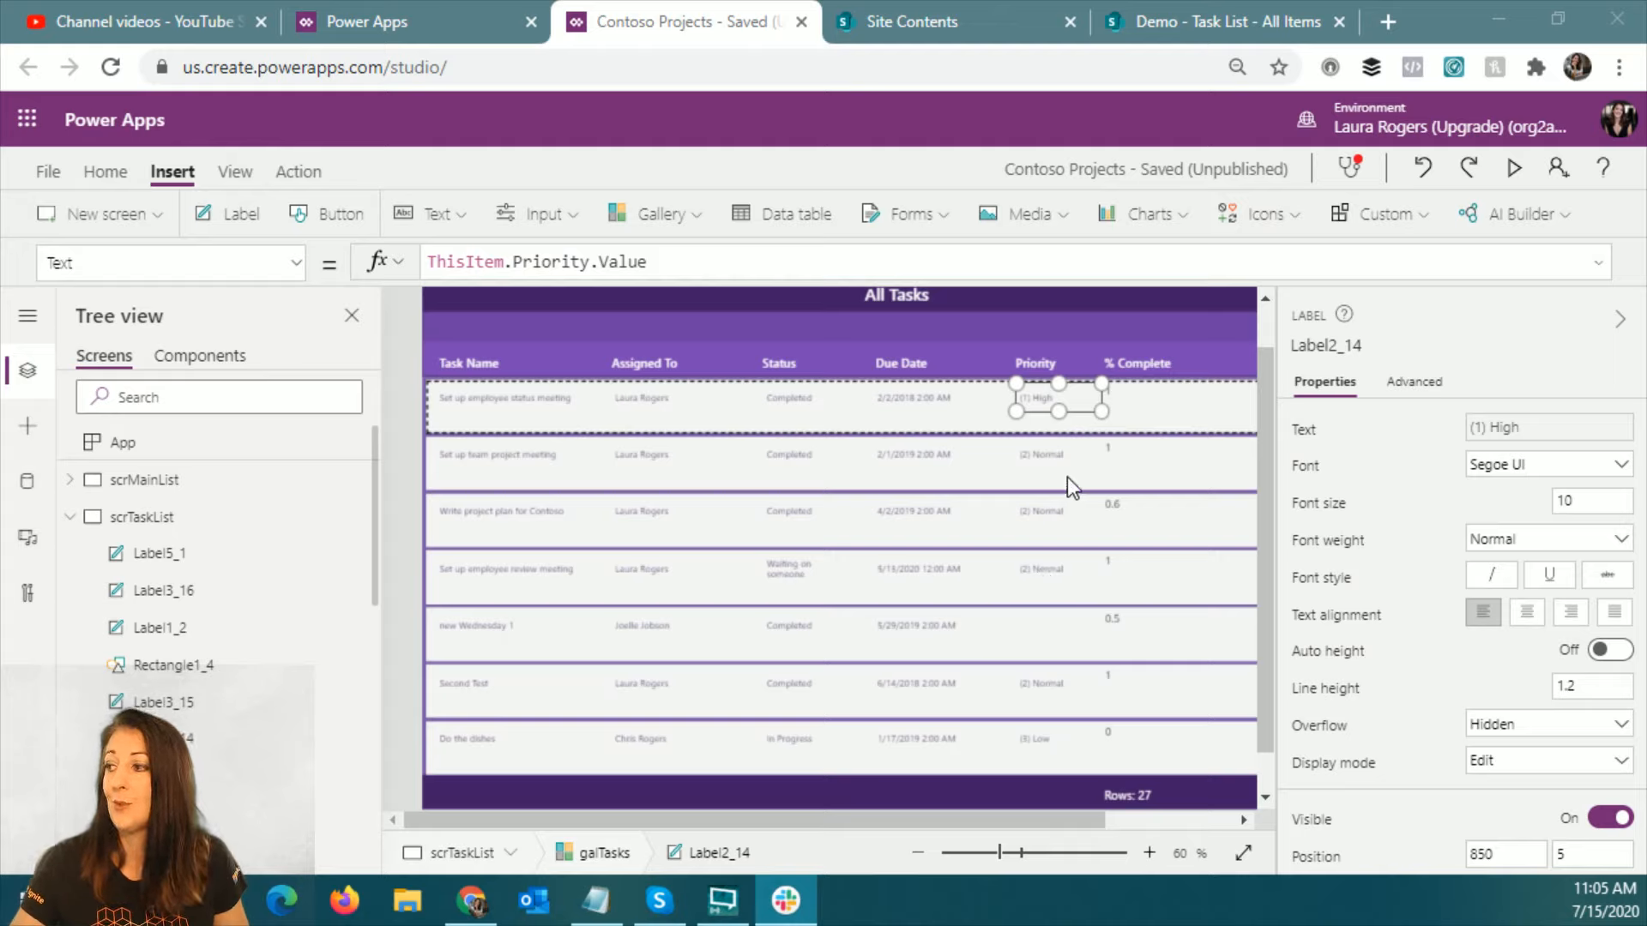
# Step: Examine the column heading labels above the gallery, from Task Name through % Complete
pyautogui.click(473, 366)
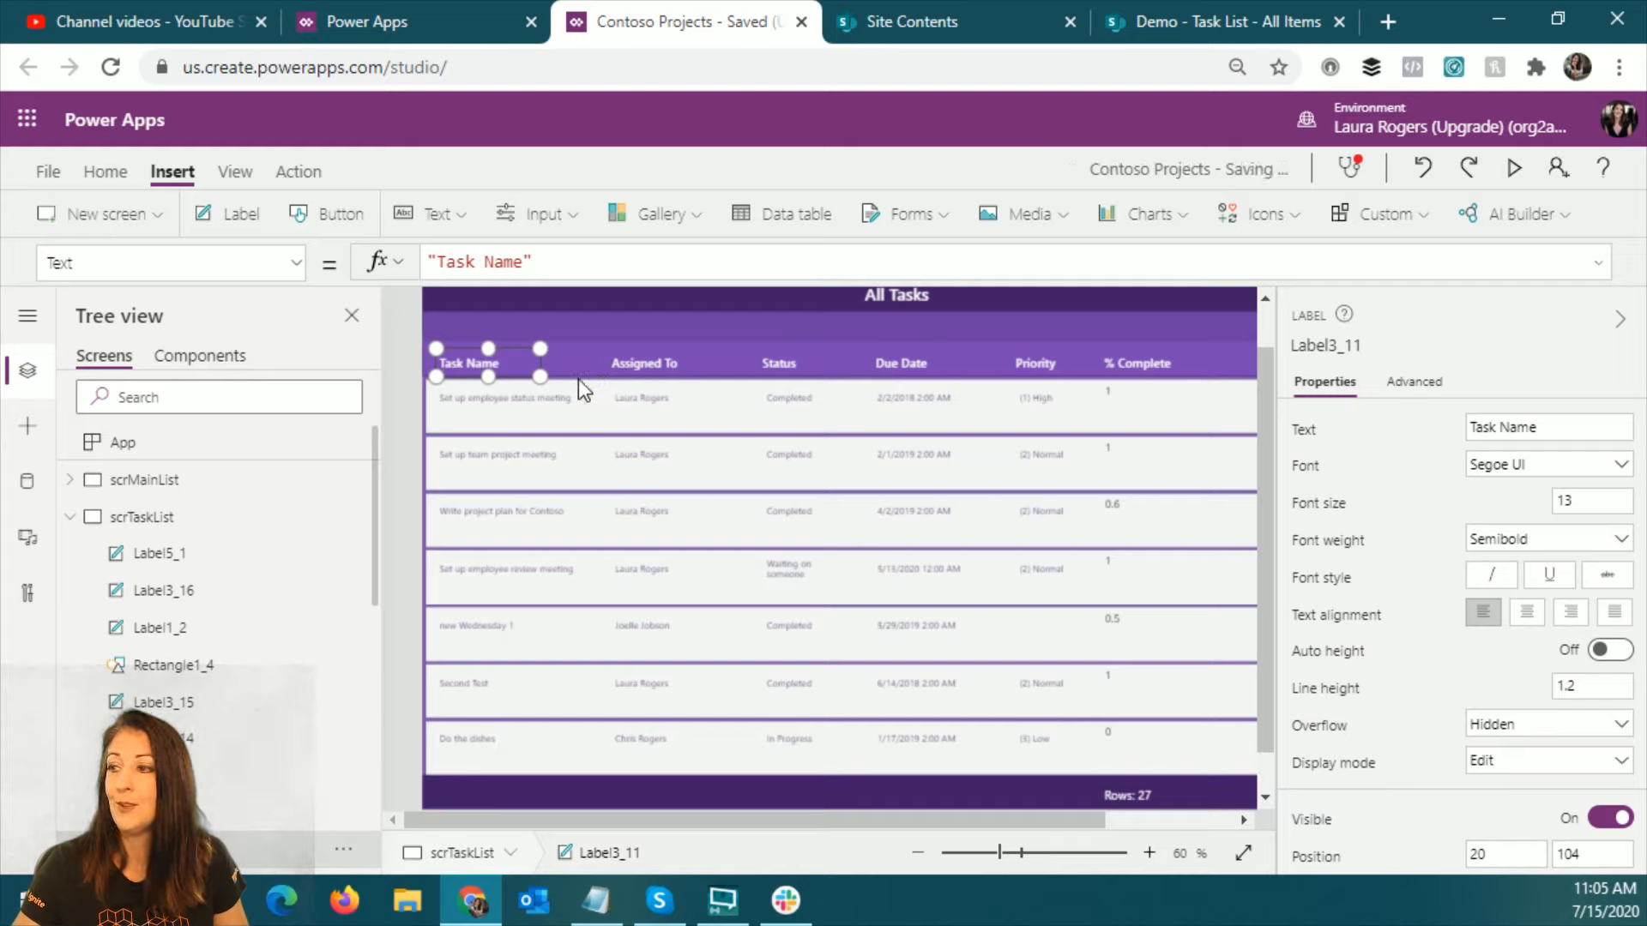
pyautogui.click(668, 361)
pyautogui.click(787, 362)
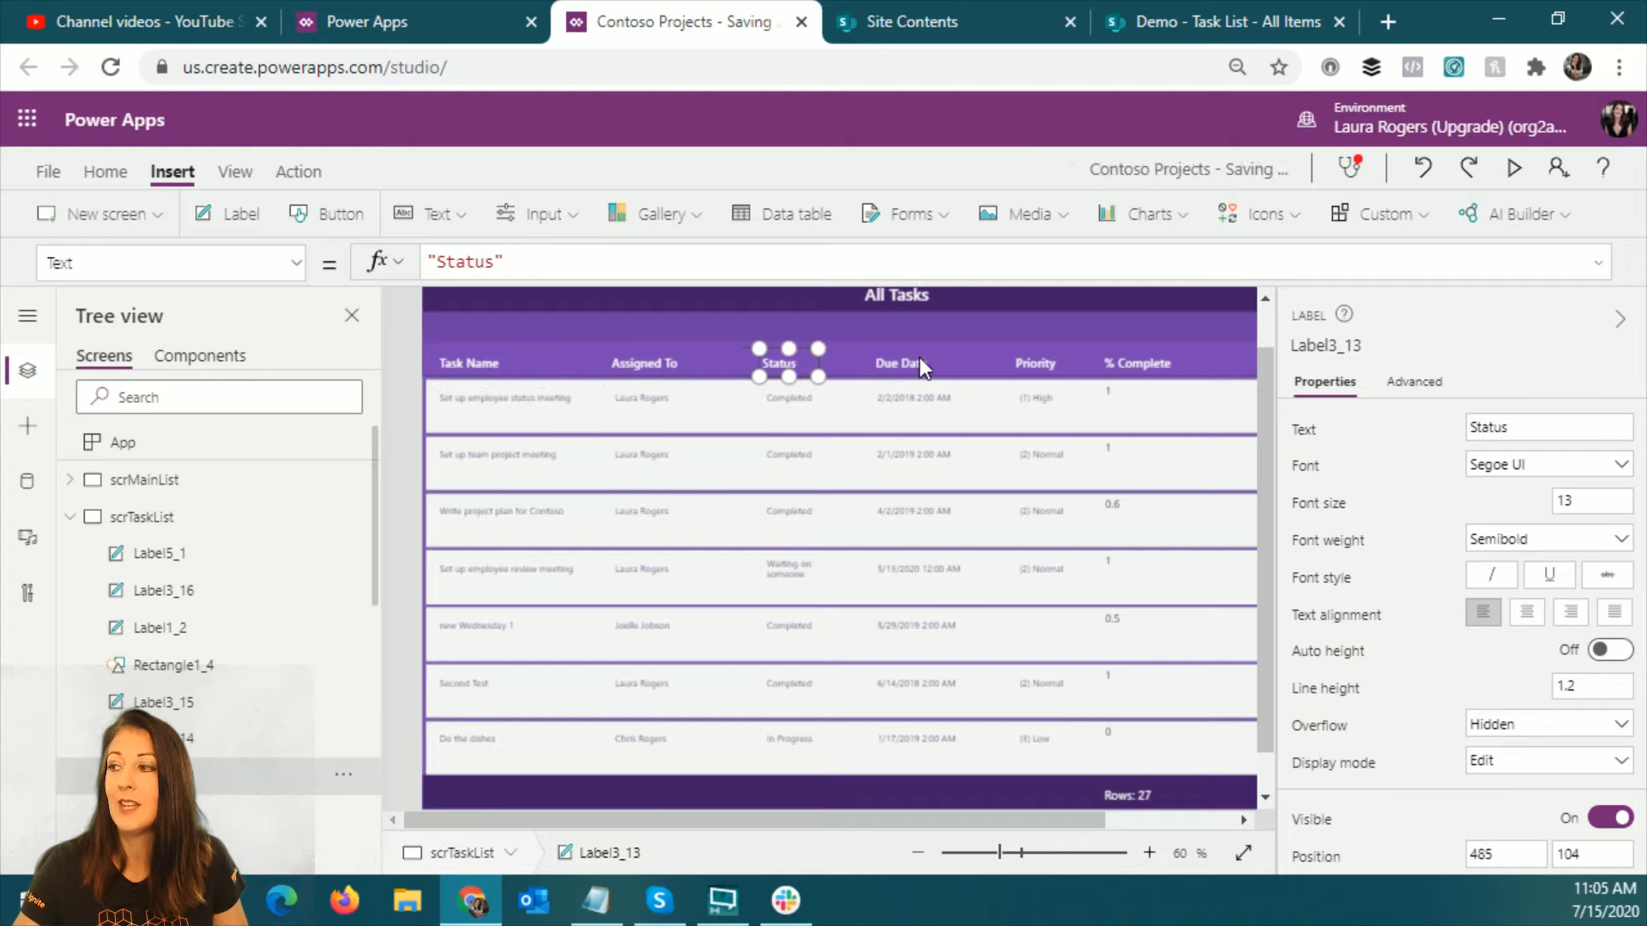
pyautogui.click(919, 361)
pyautogui.click(1064, 359)
pyautogui.click(1144, 359)
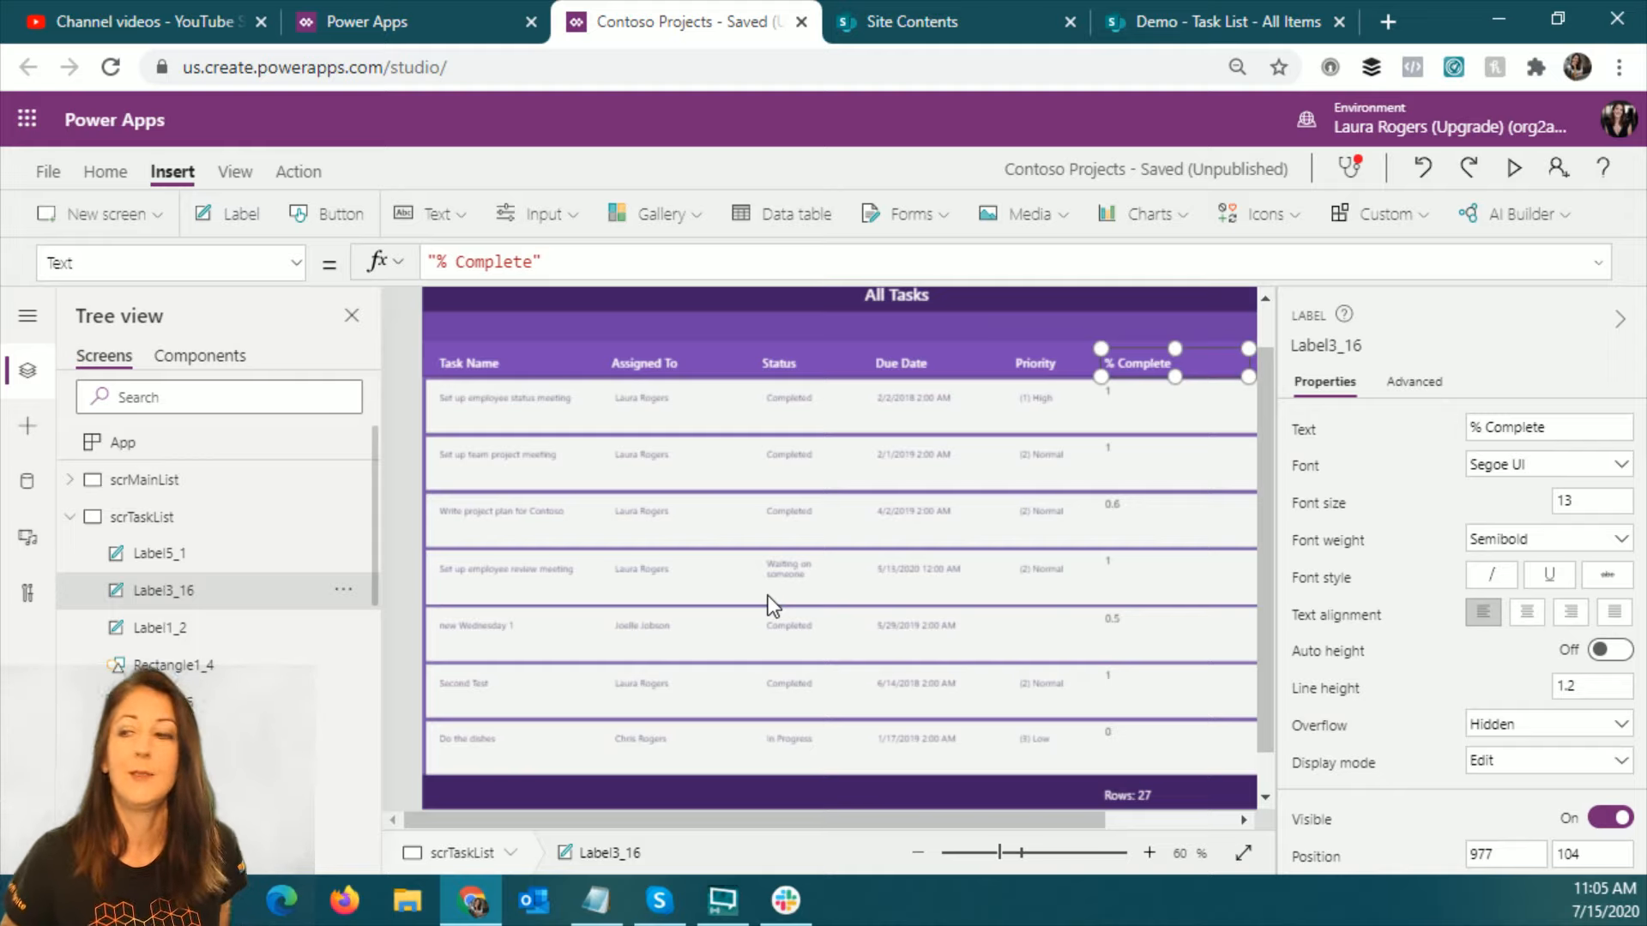
# Step: Select the galTasks gallery and review the formula of its Fill property
pyautogui.click(849, 653)
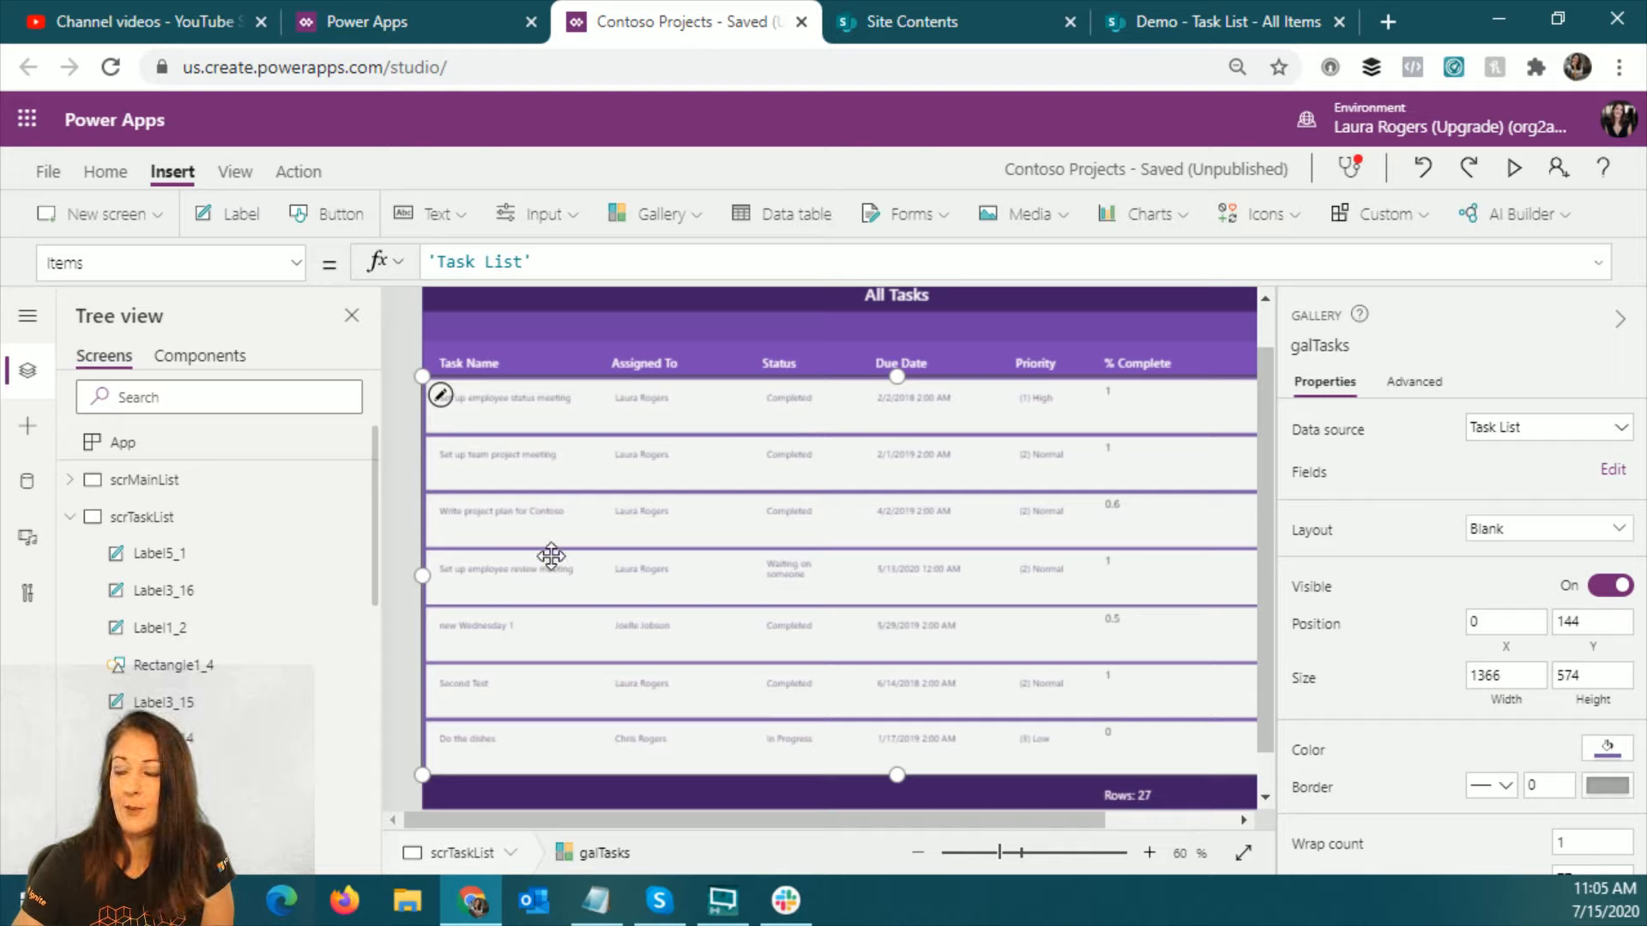
pyautogui.click(295, 262)
pyautogui.scroll(3, 205, 429)
pyautogui.click(180, 587)
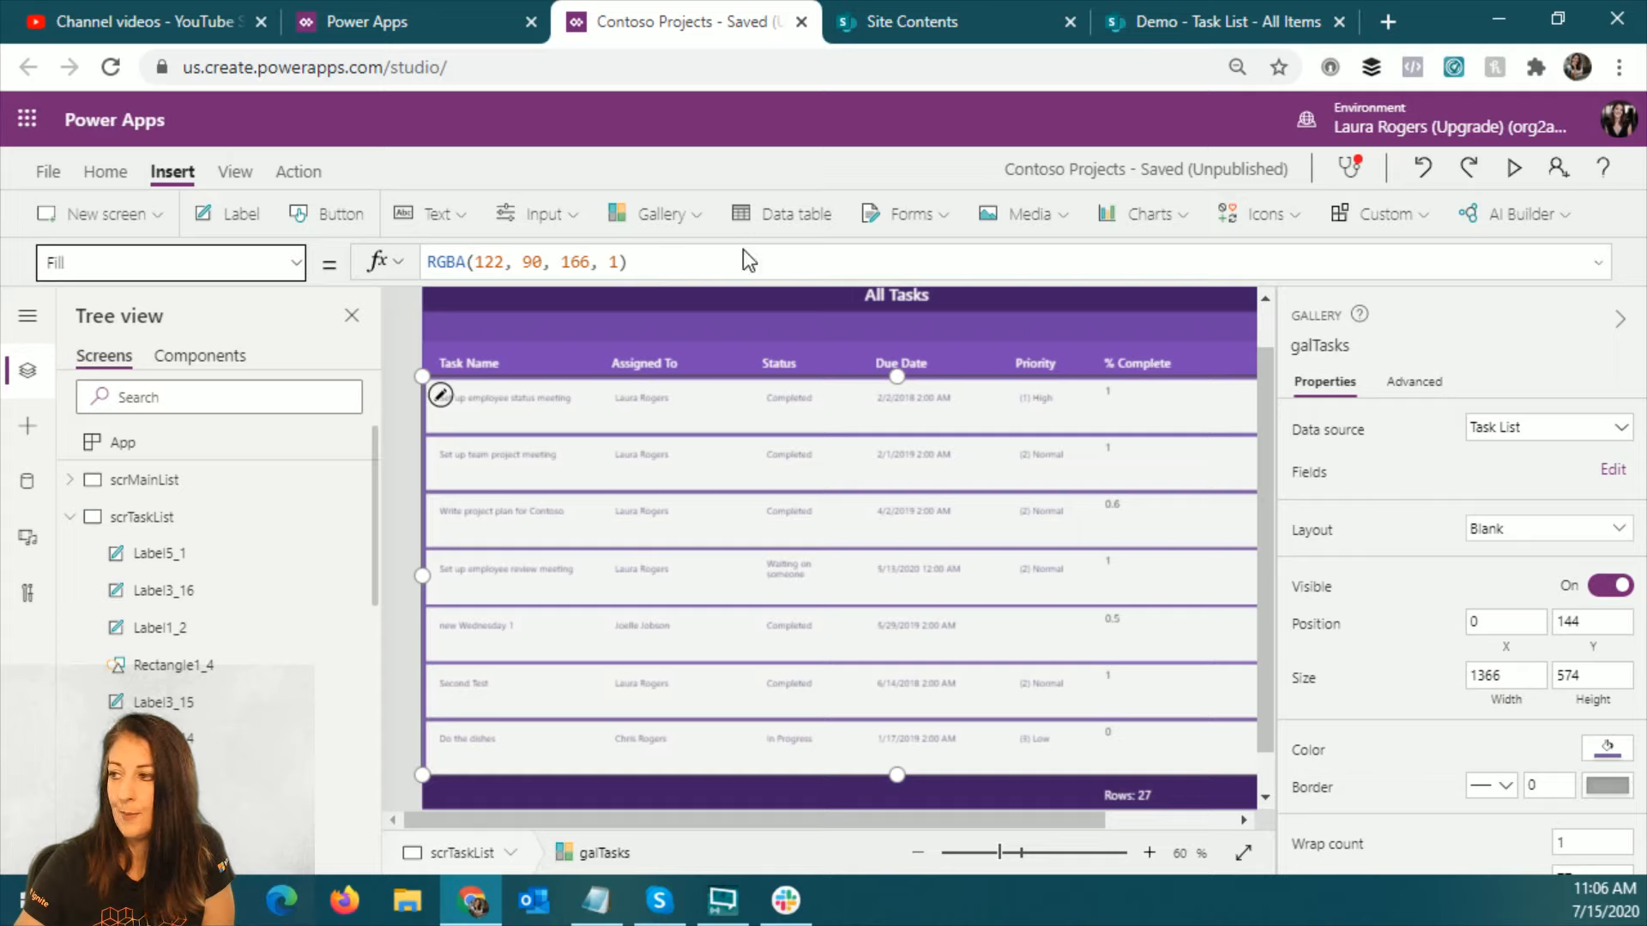
pyautogui.click(106, 172)
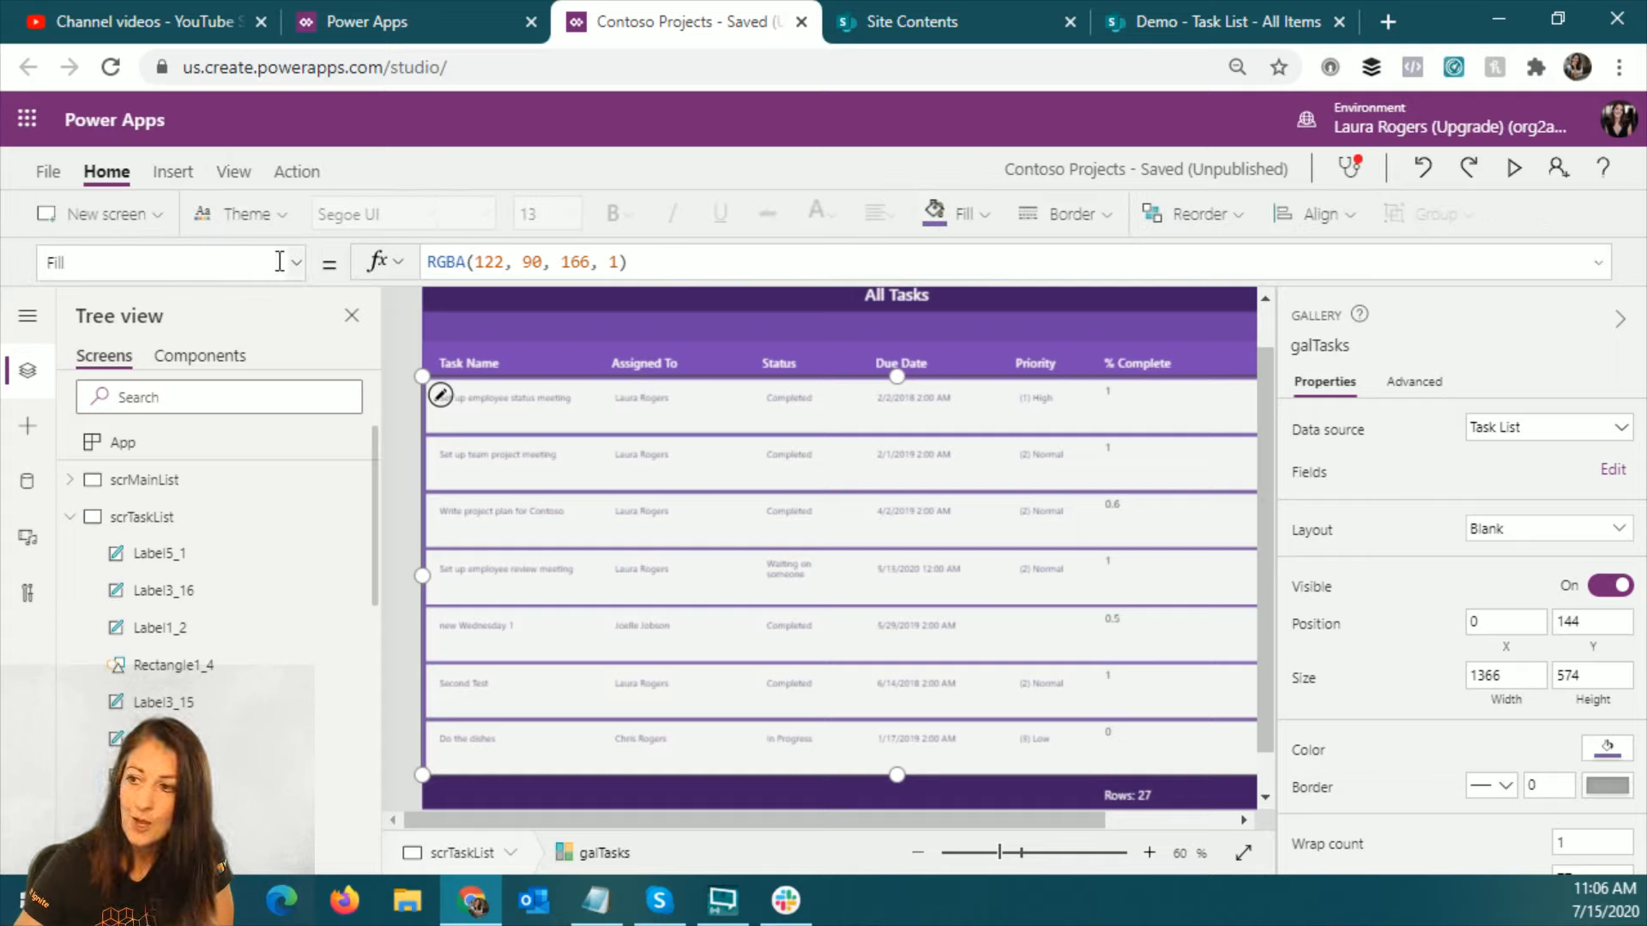
pyautogui.click(297, 262)
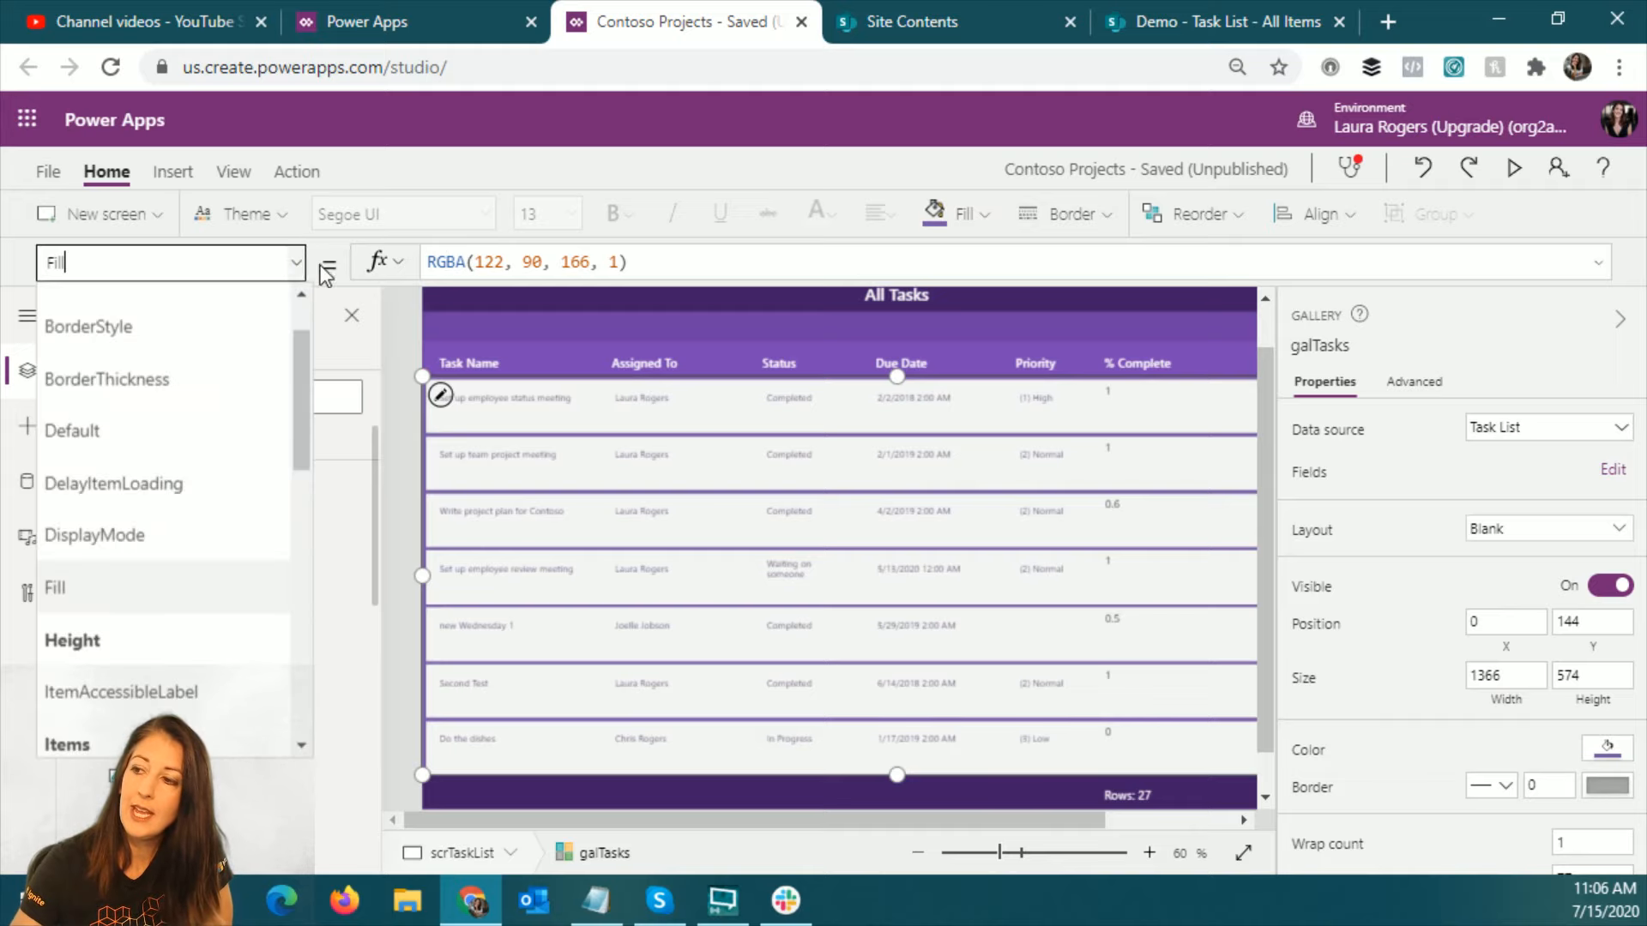
# Step: Reduce the height of the galTasks row template so more tasks fit in the gallery
pyautogui.click(645, 408)
pyautogui.click(845, 424)
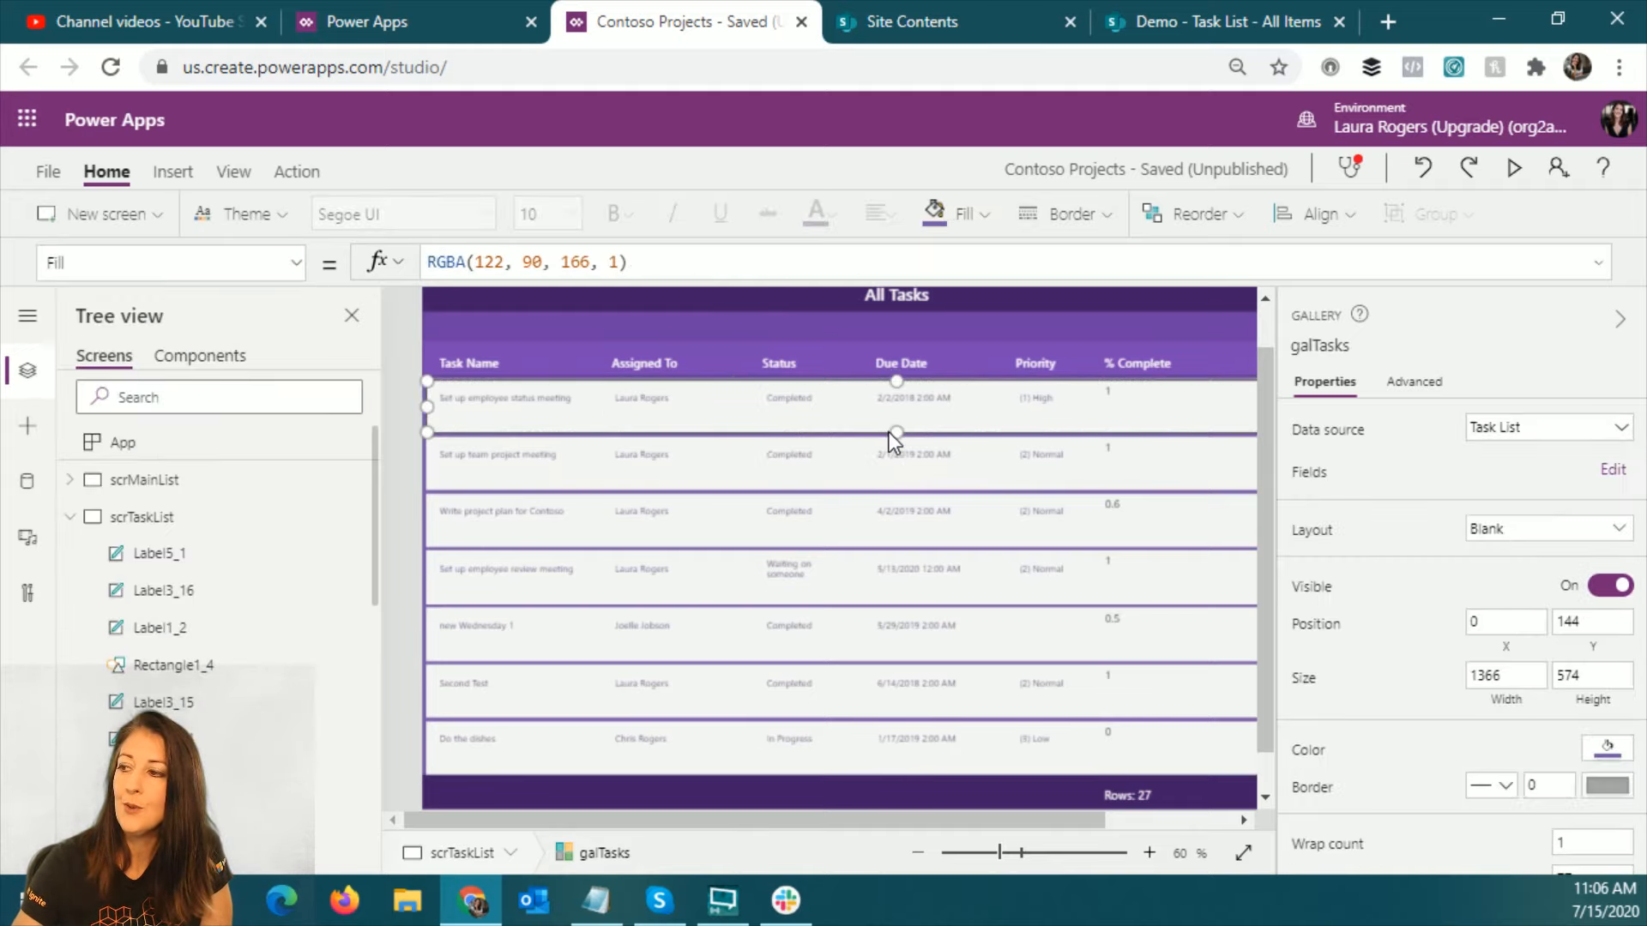
pyautogui.moveTo(897, 433); pyautogui.dragTo(897, 418)
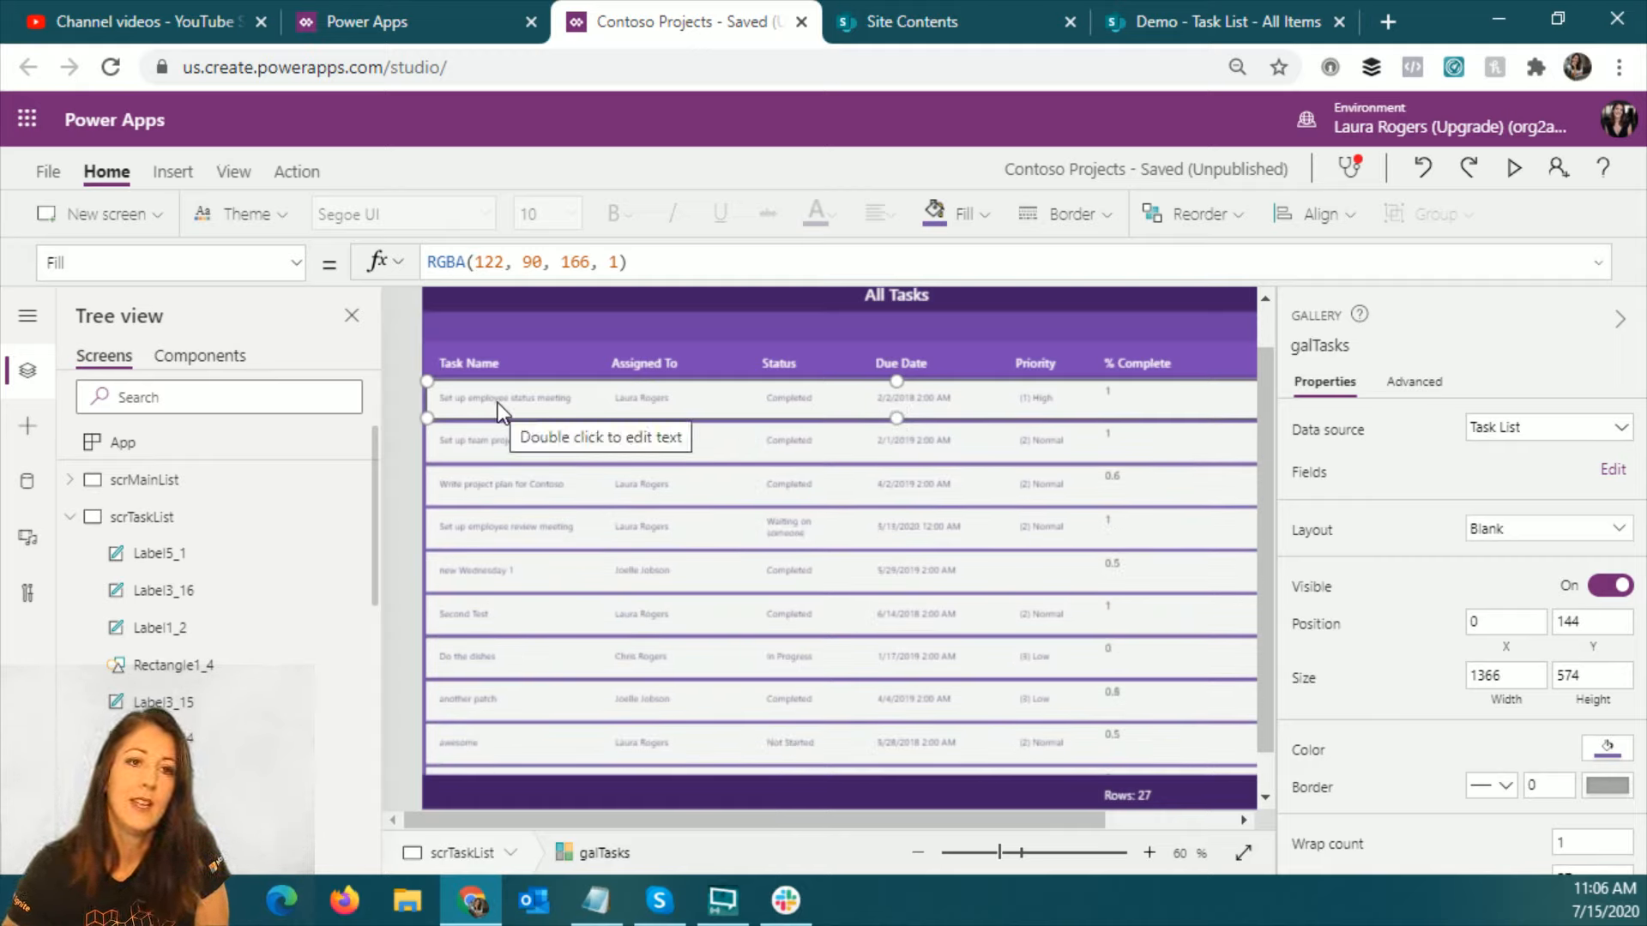
# Step: Set the TemplateFill property of the galTasks gallery to White
pyautogui.click(712, 637)
pyautogui.click(294, 263)
pyautogui.scroll(-7, 240, 480)
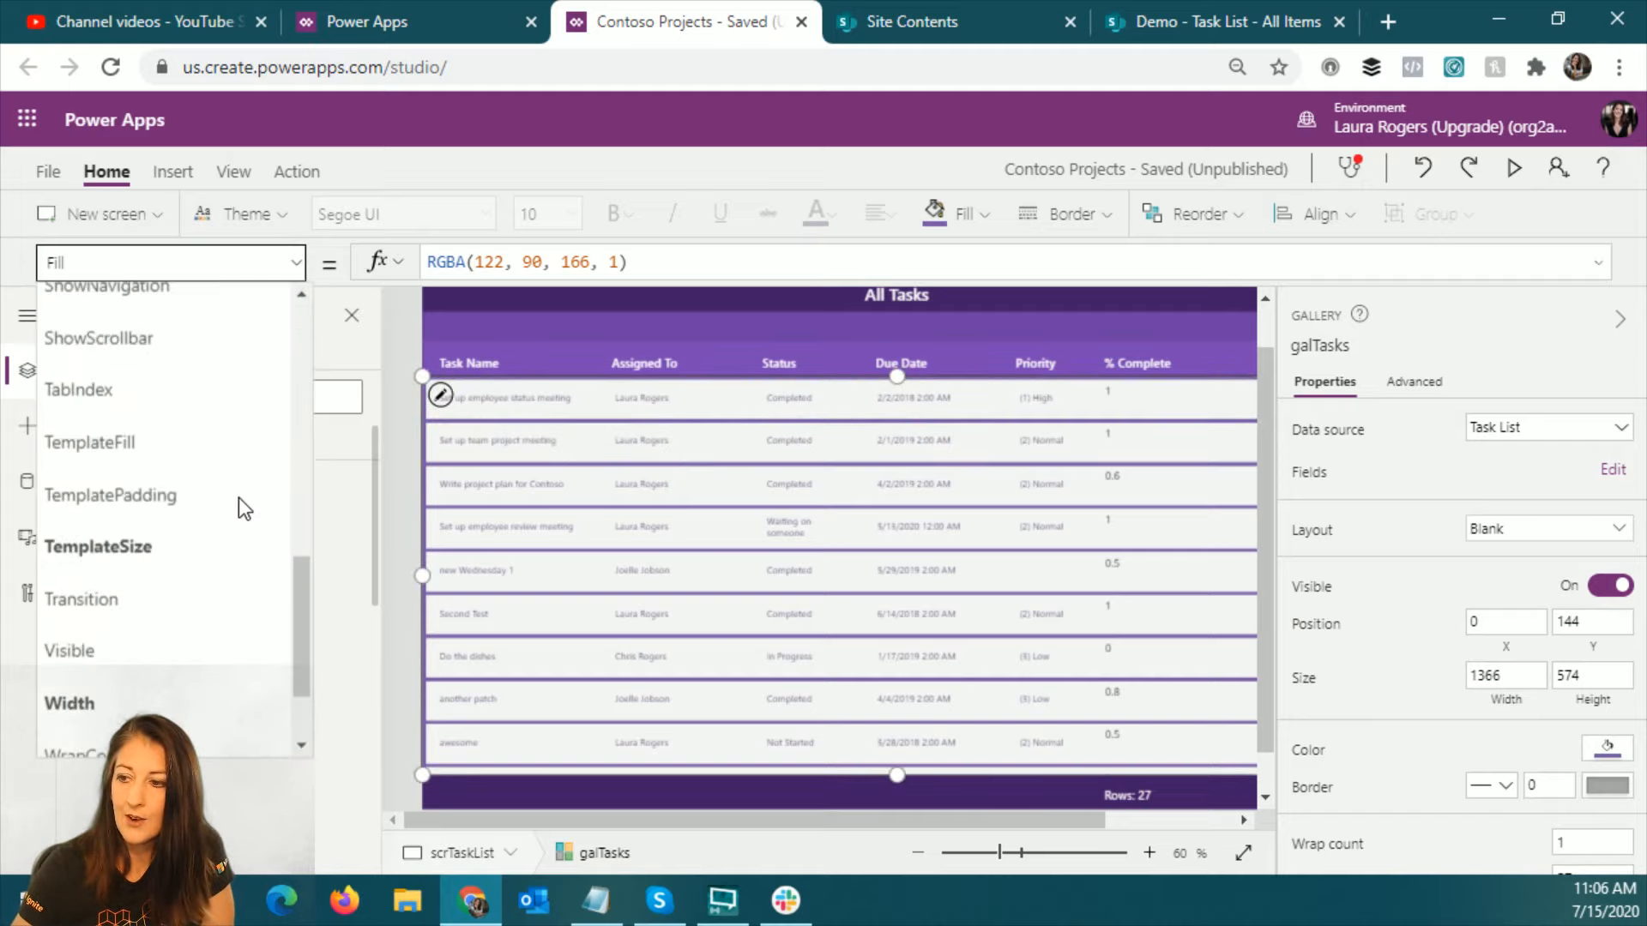
pyautogui.click(159, 446)
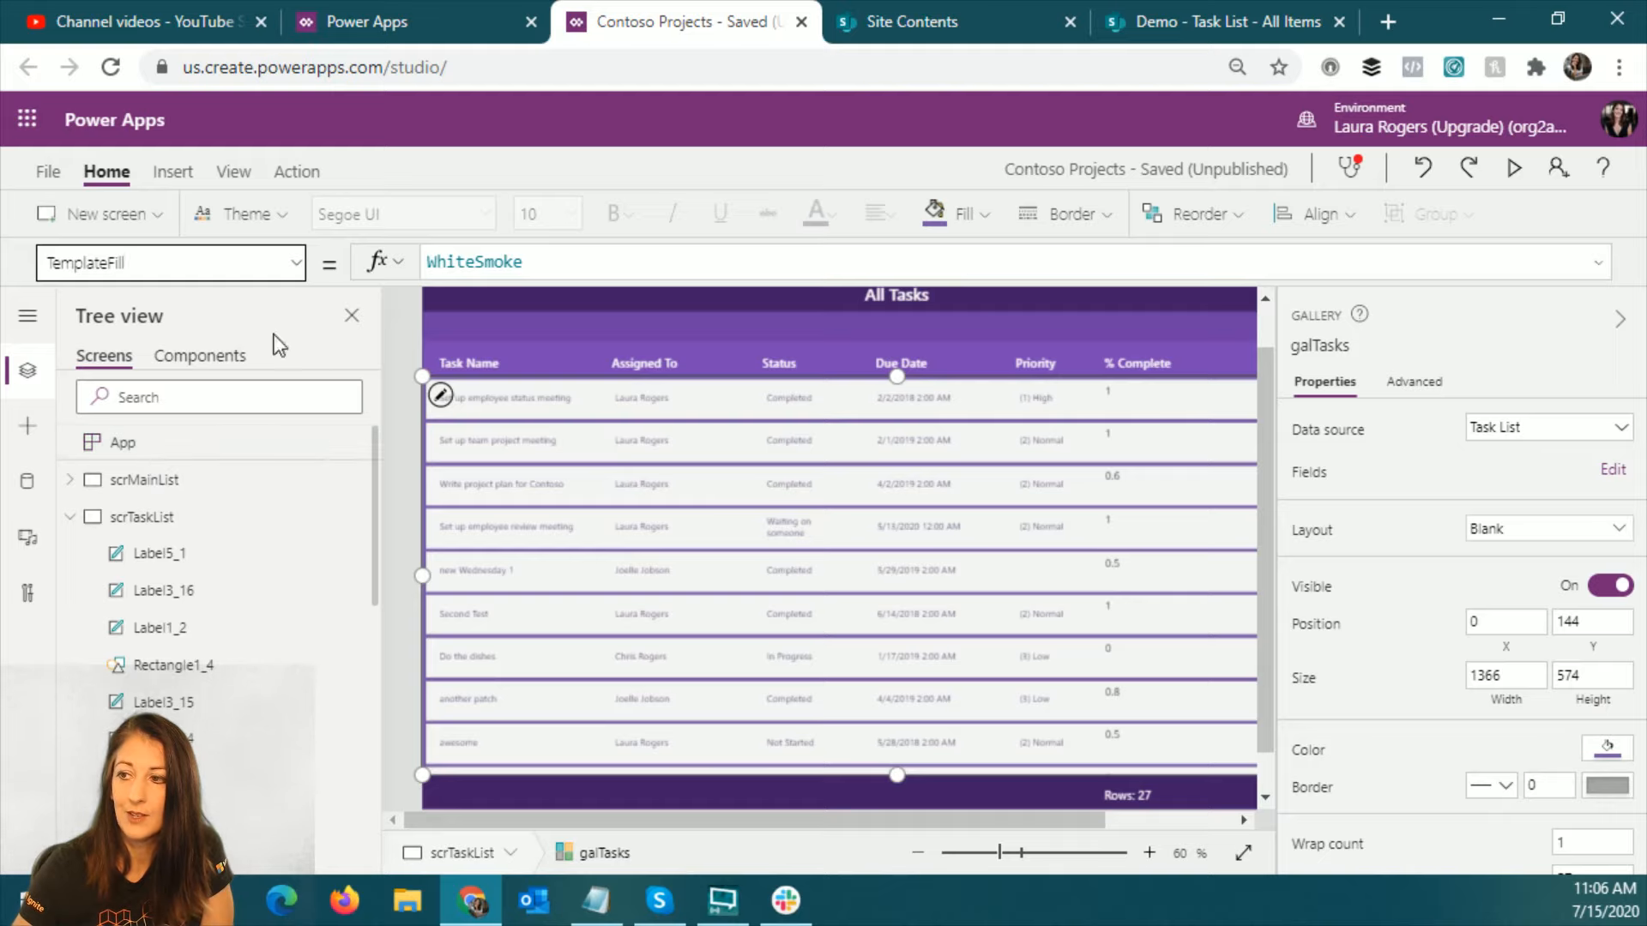
pyautogui.moveTo(543, 261); pyautogui.dragTo(427, 261)
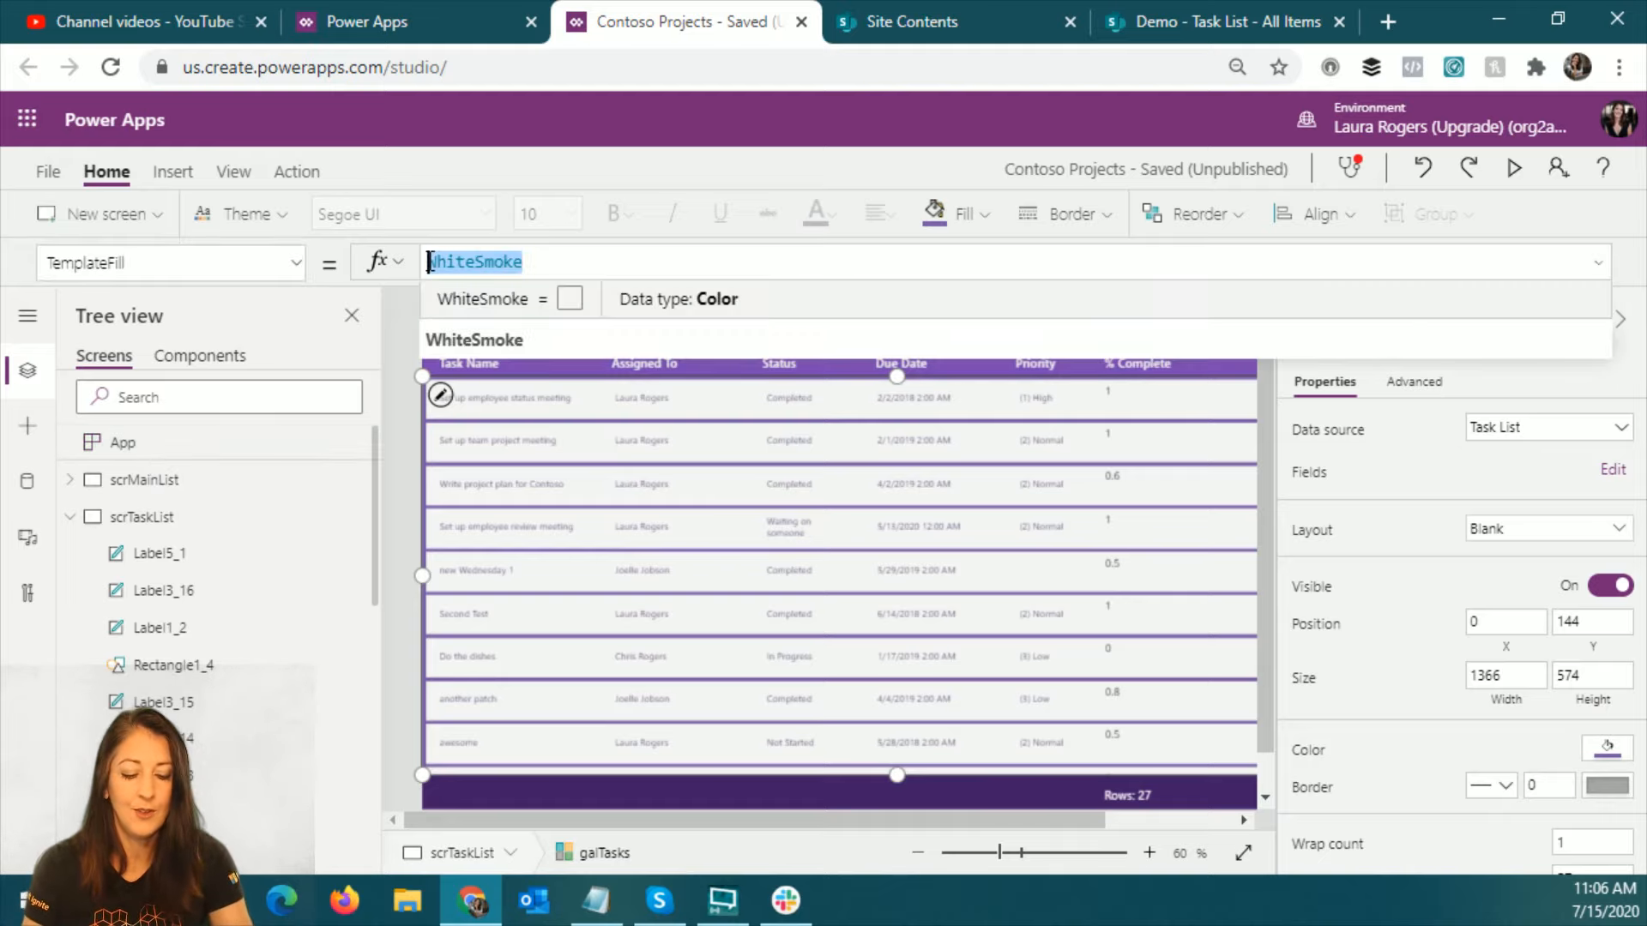
pyautogui.press('BackSpace')
pyautogui.write('Whit')
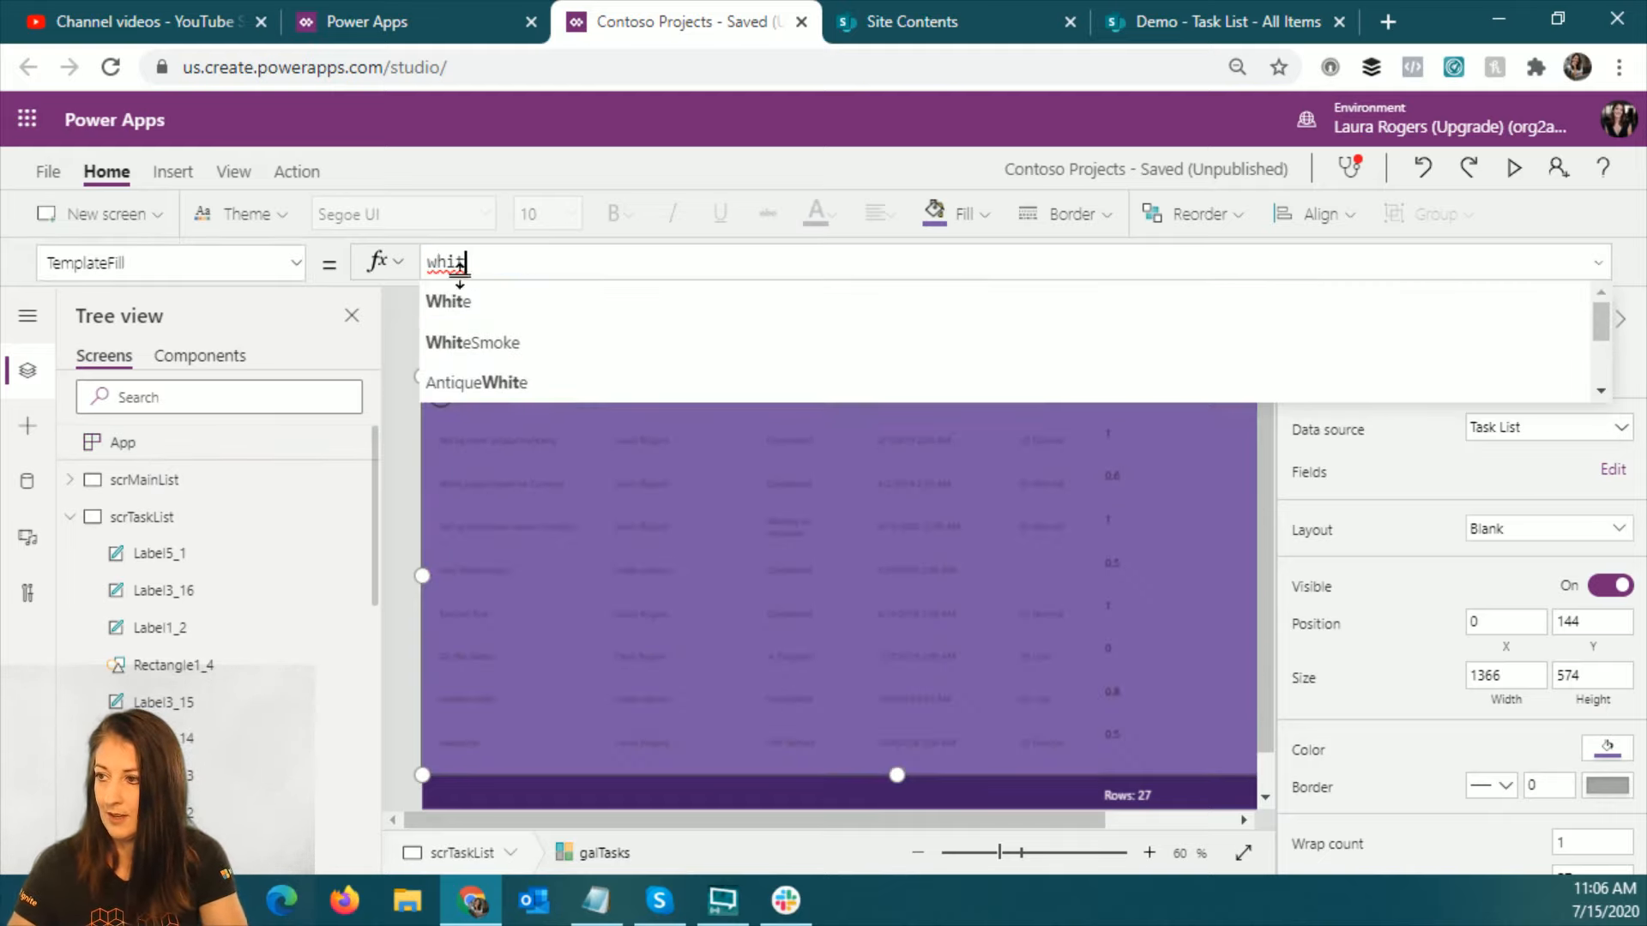
pyautogui.click(468, 314)
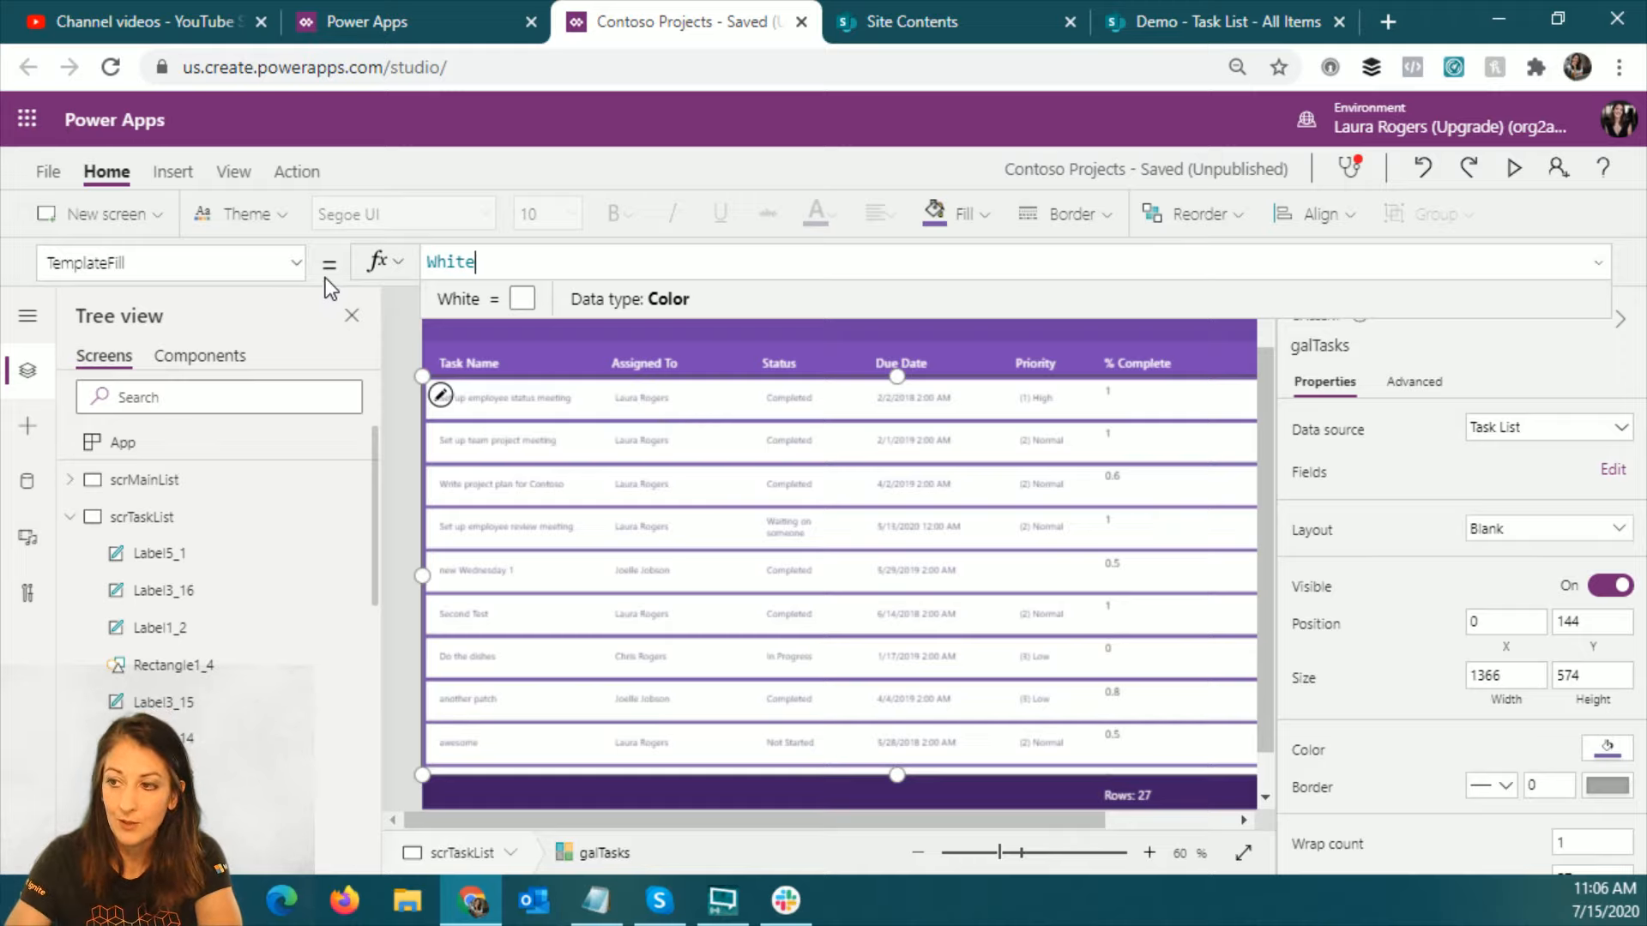
# Step: Set the TemplatePadding of the galTasks gallery to 4 after trying 3
pyautogui.click(295, 264)
pyautogui.click(163, 456)
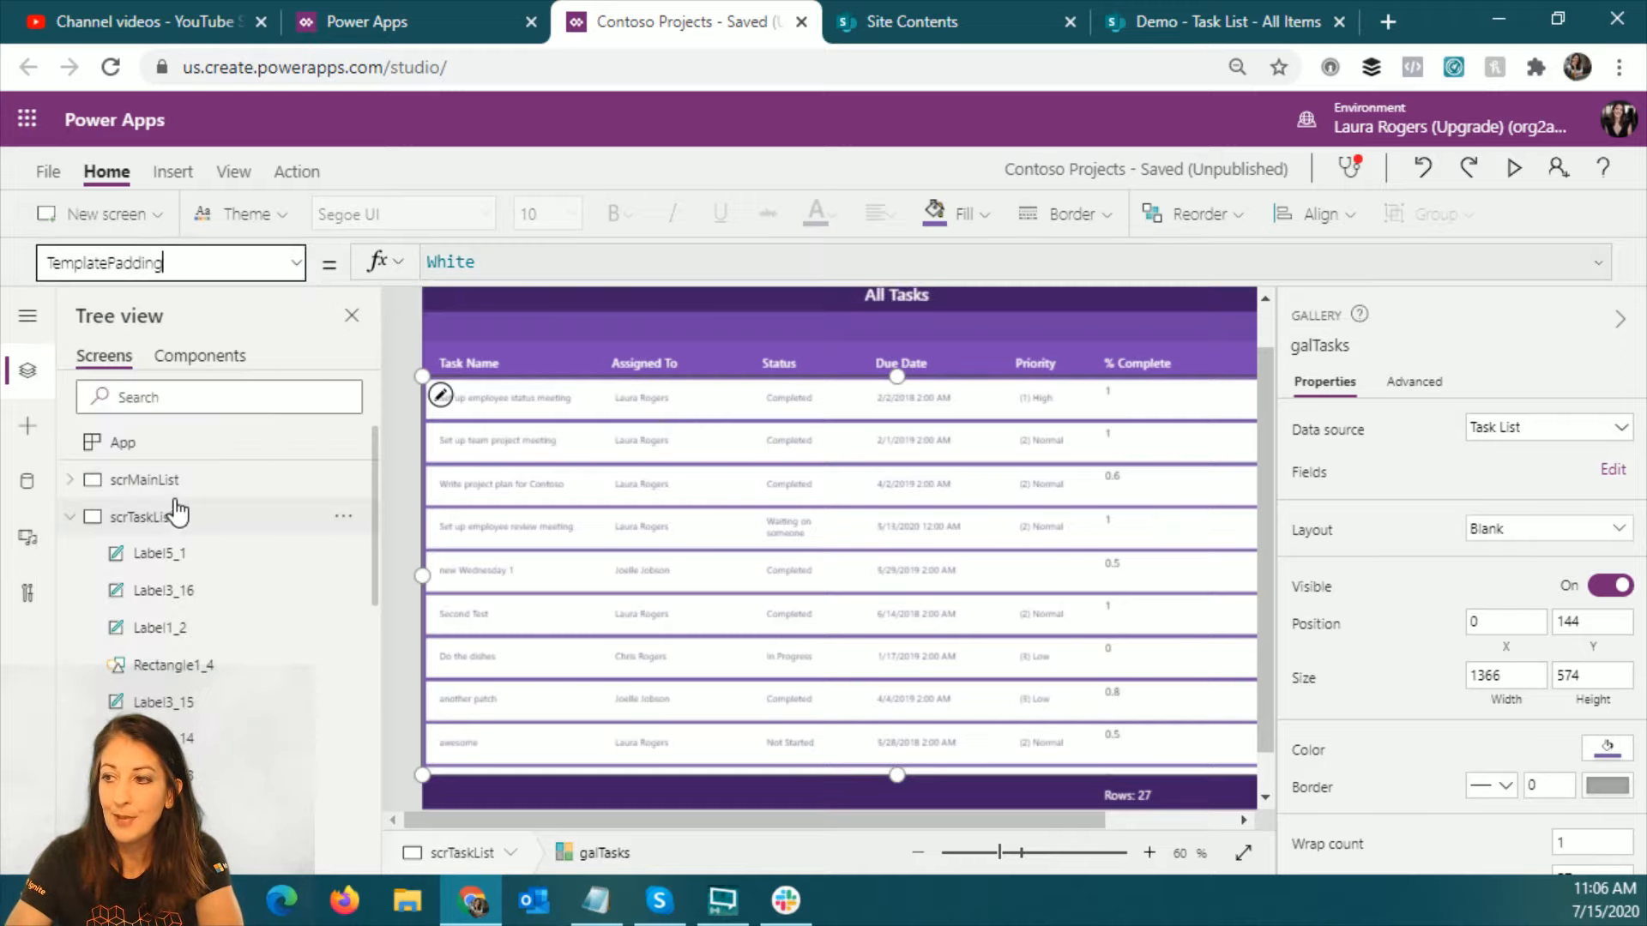
pyautogui.moveTo(441, 265); pyautogui.dragTo(412, 274)
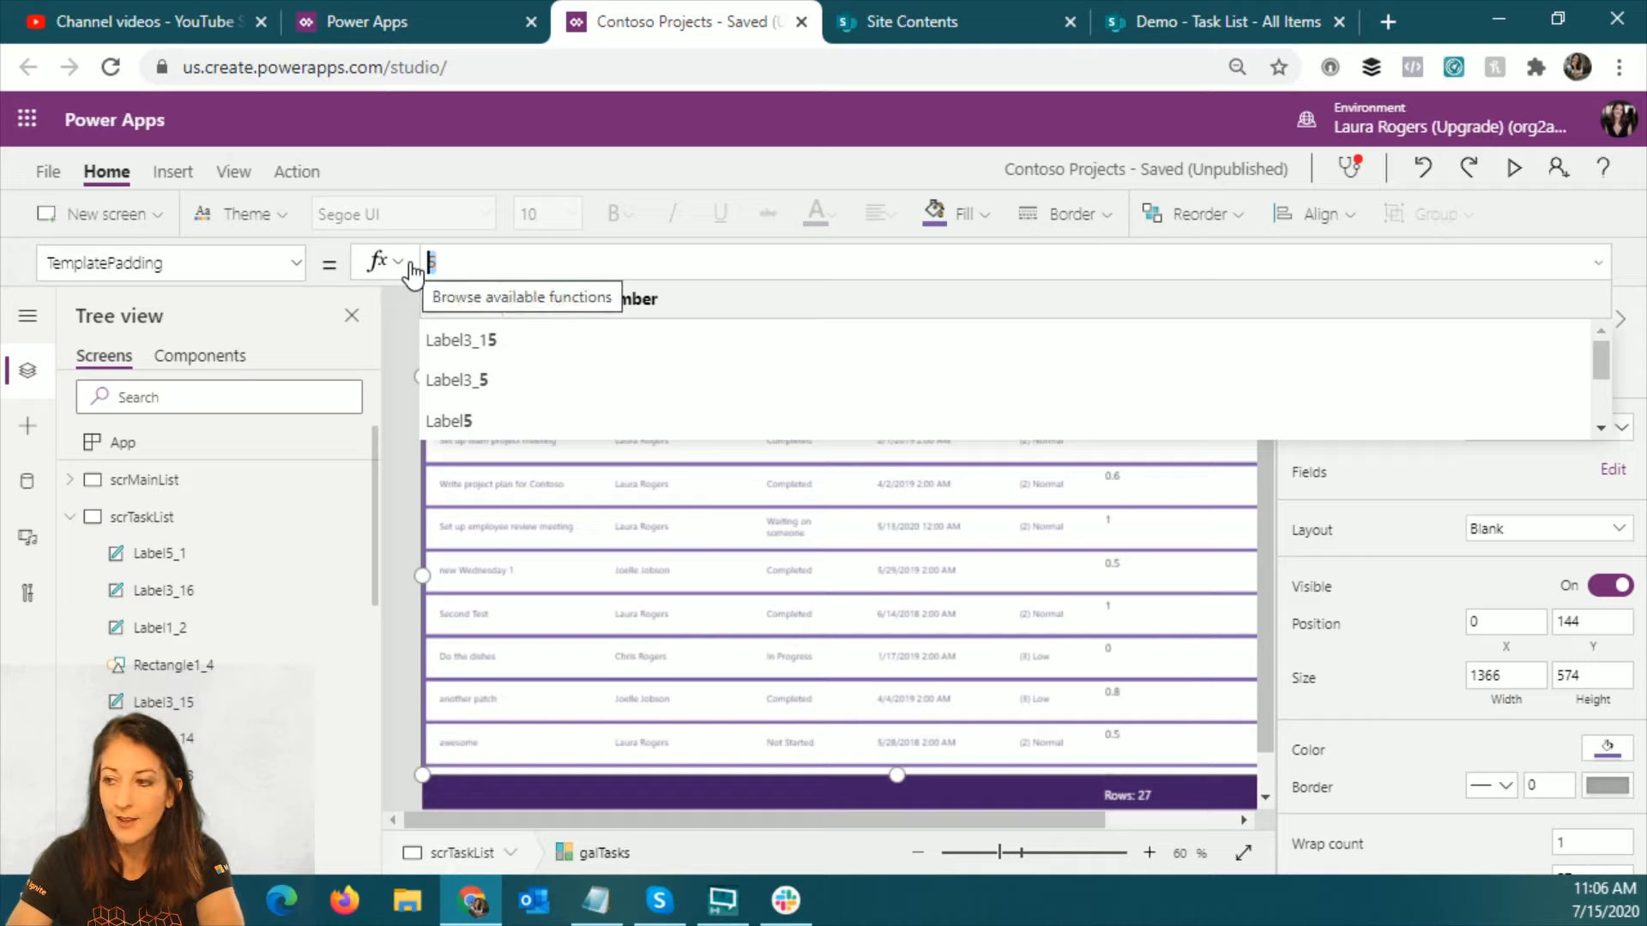
pyautogui.write('3')
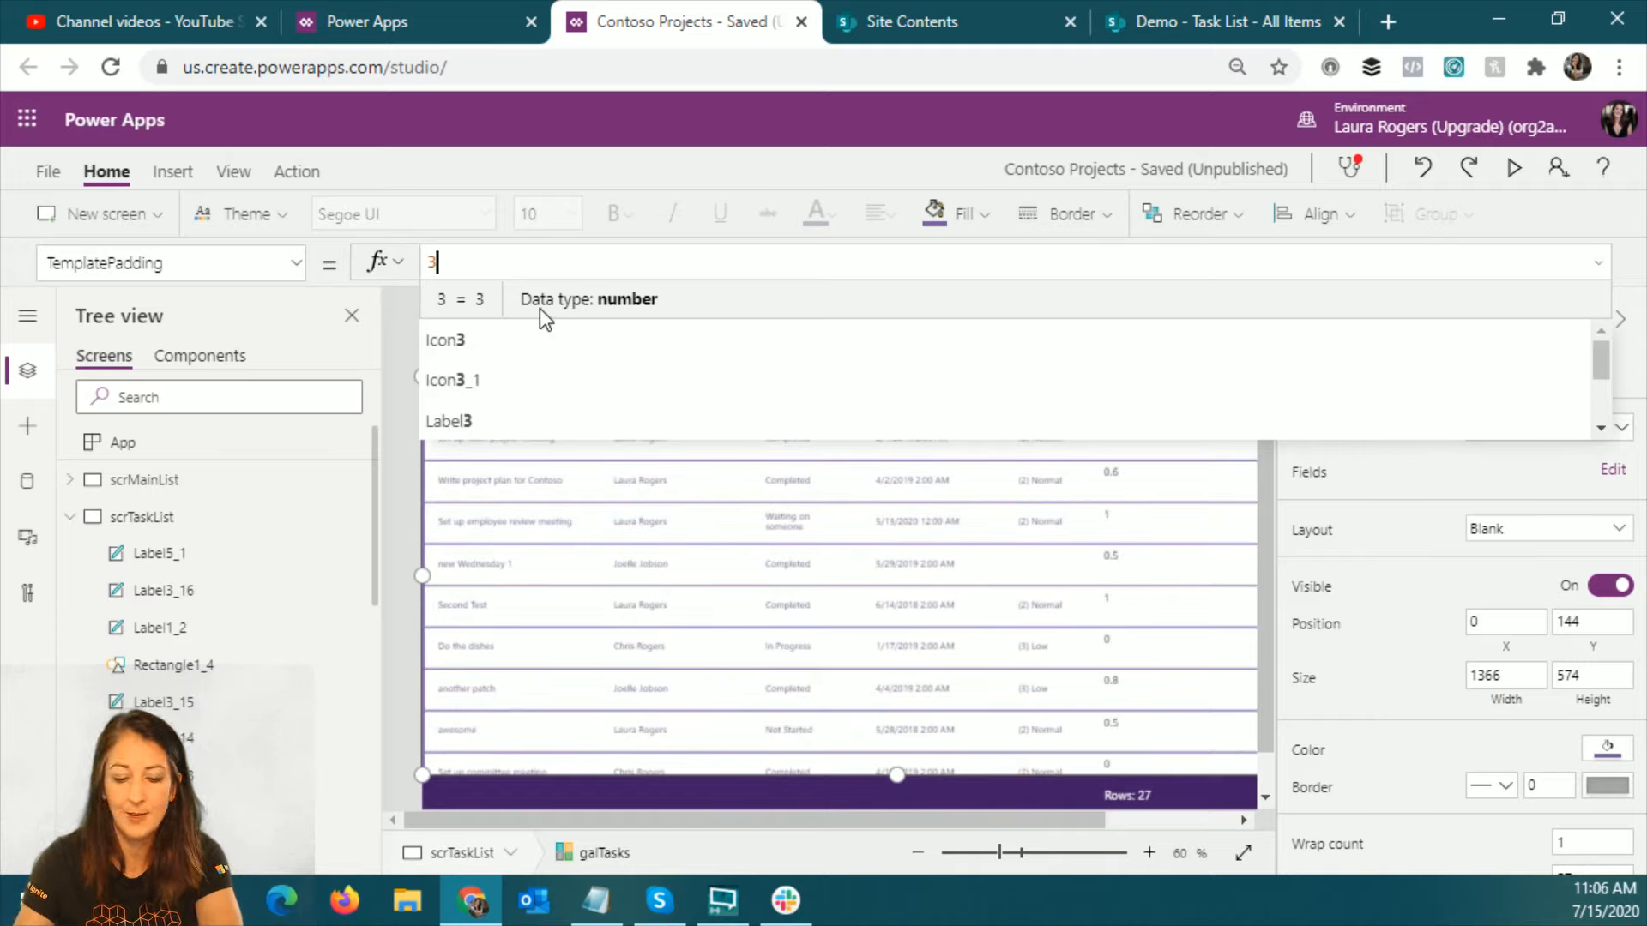
pyautogui.press('BackSpace')
pyautogui.write('4')
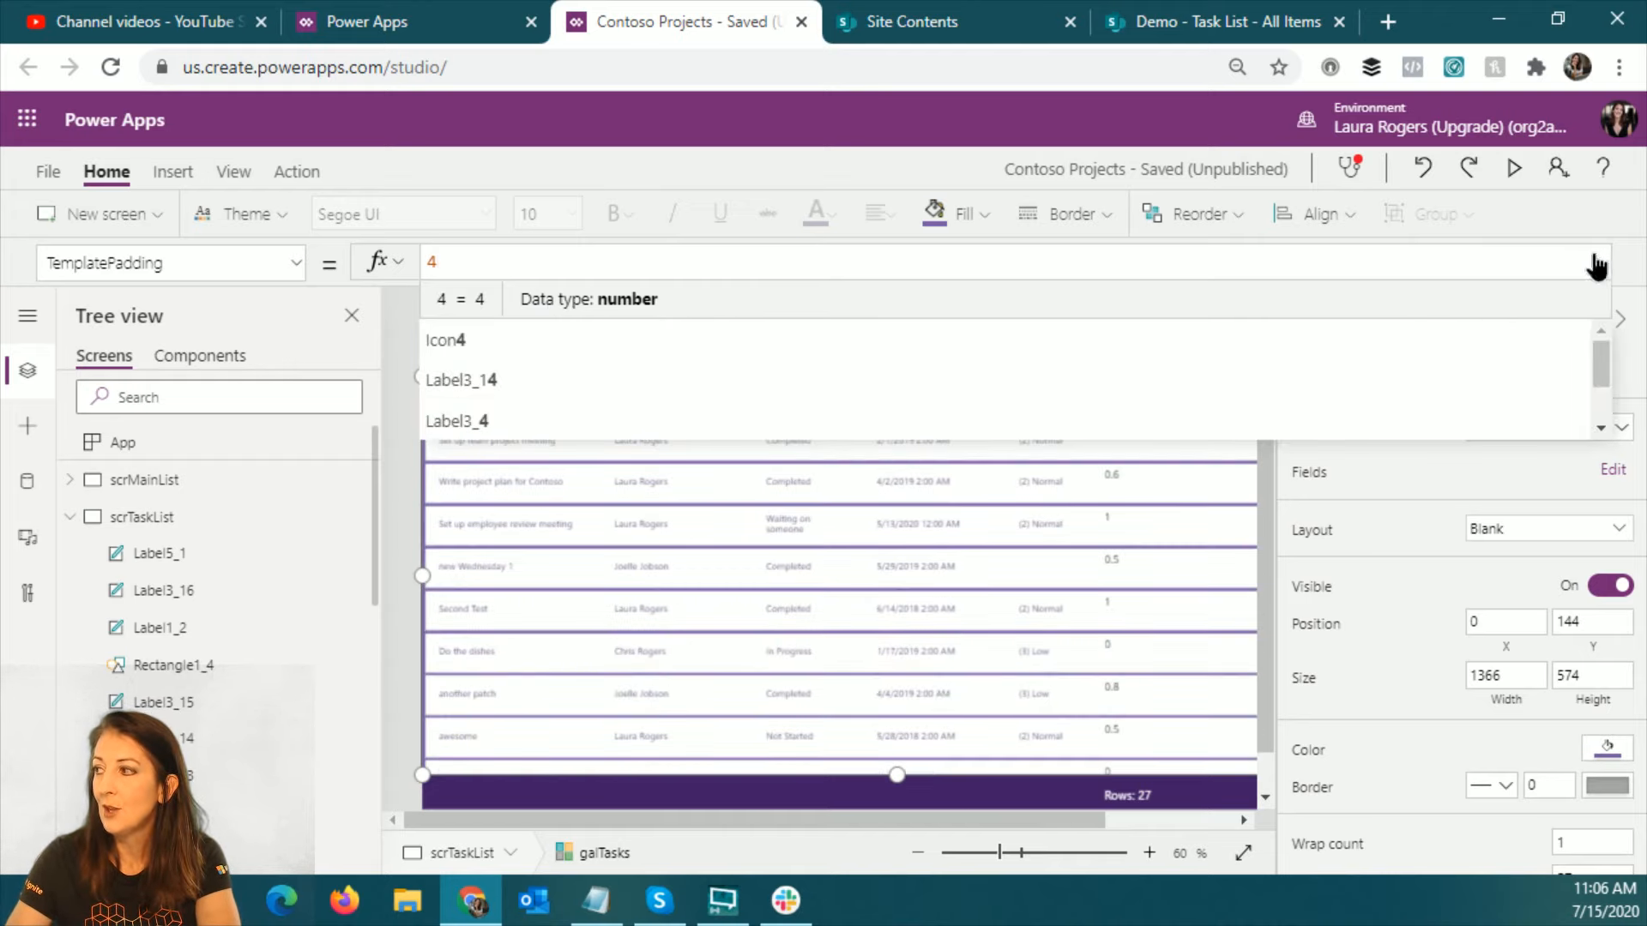
pyautogui.click(1598, 263)
pyautogui.click(1598, 263)
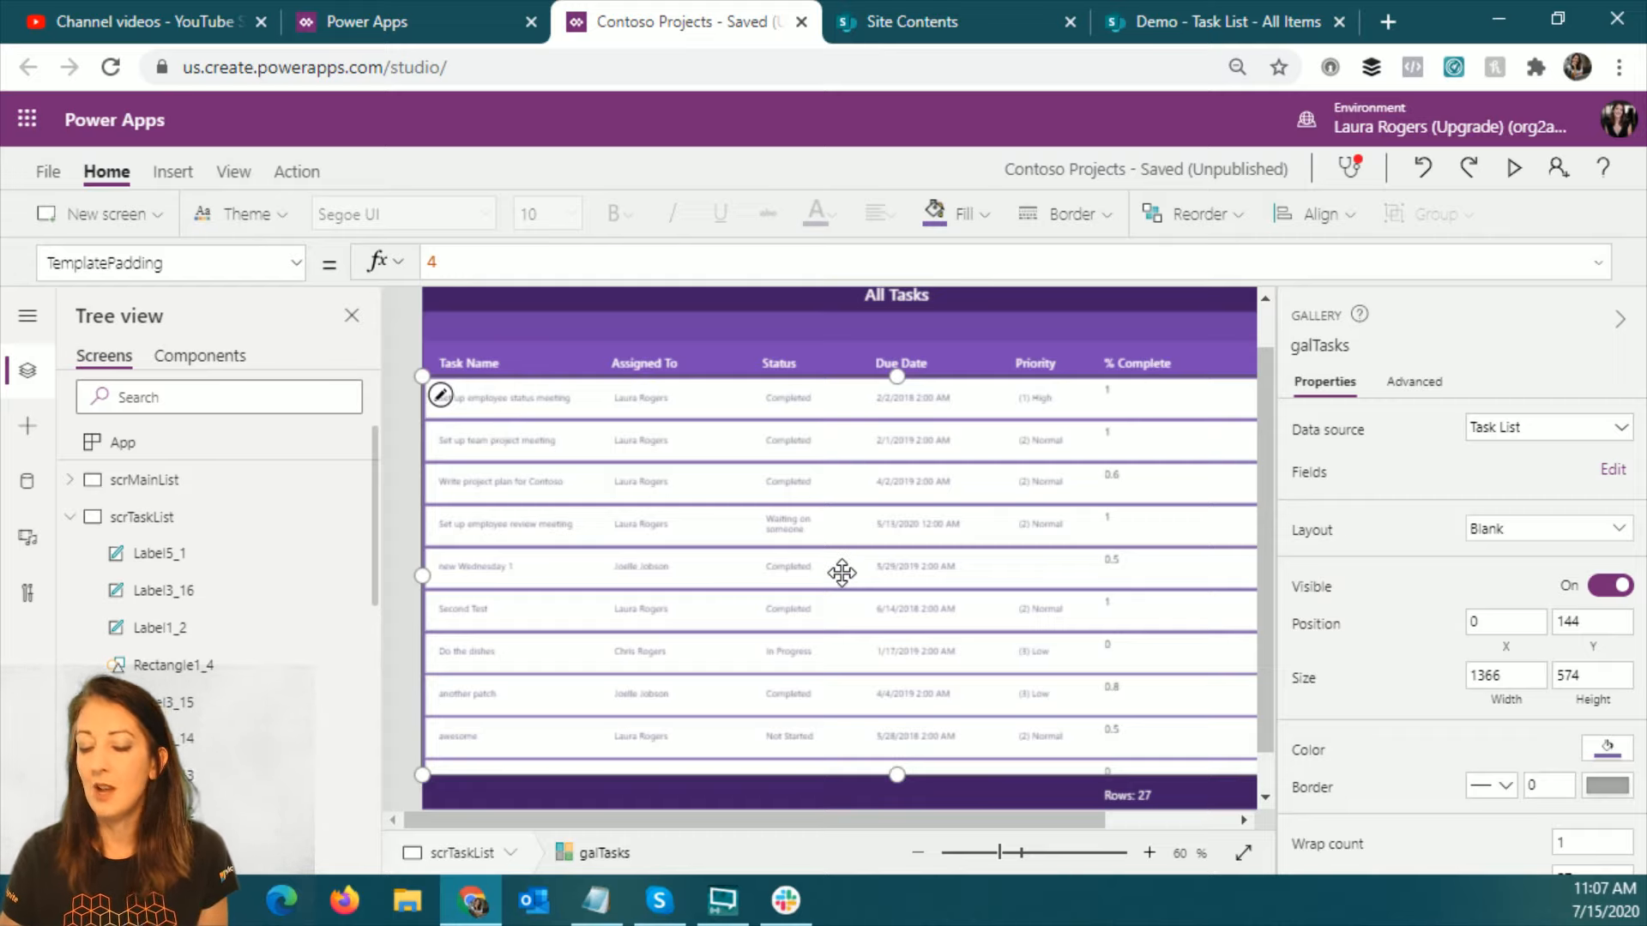
# Step: Switch the browser to full screen and select the task title label in the gallery's first row
pyautogui.press('F11')
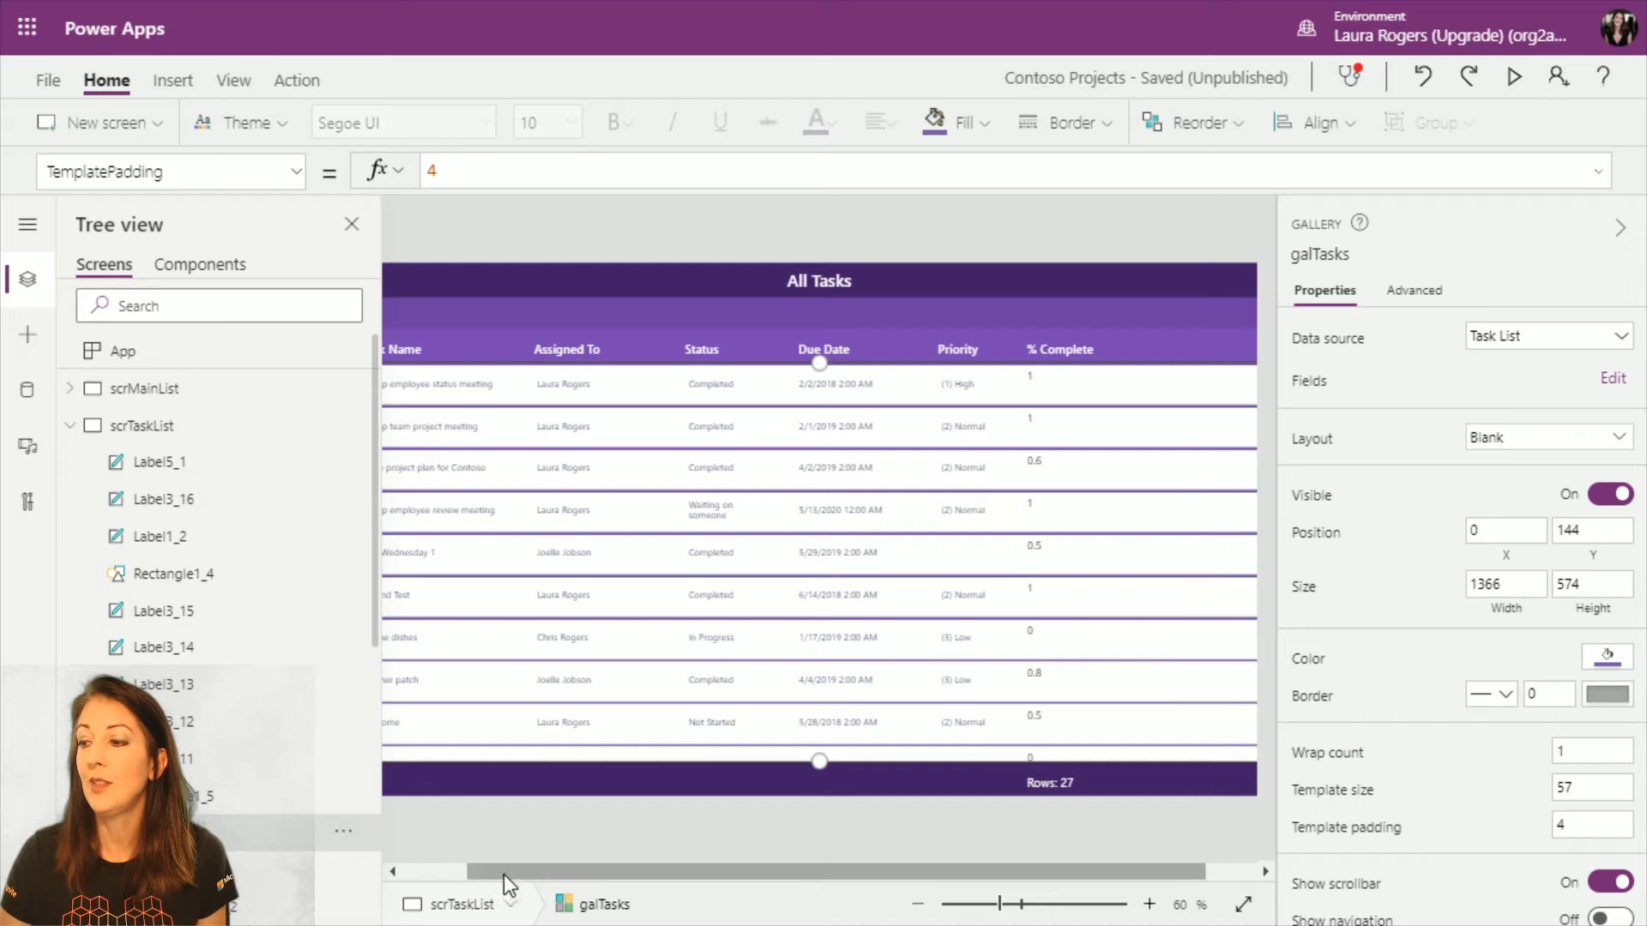
pyautogui.click(444, 878)
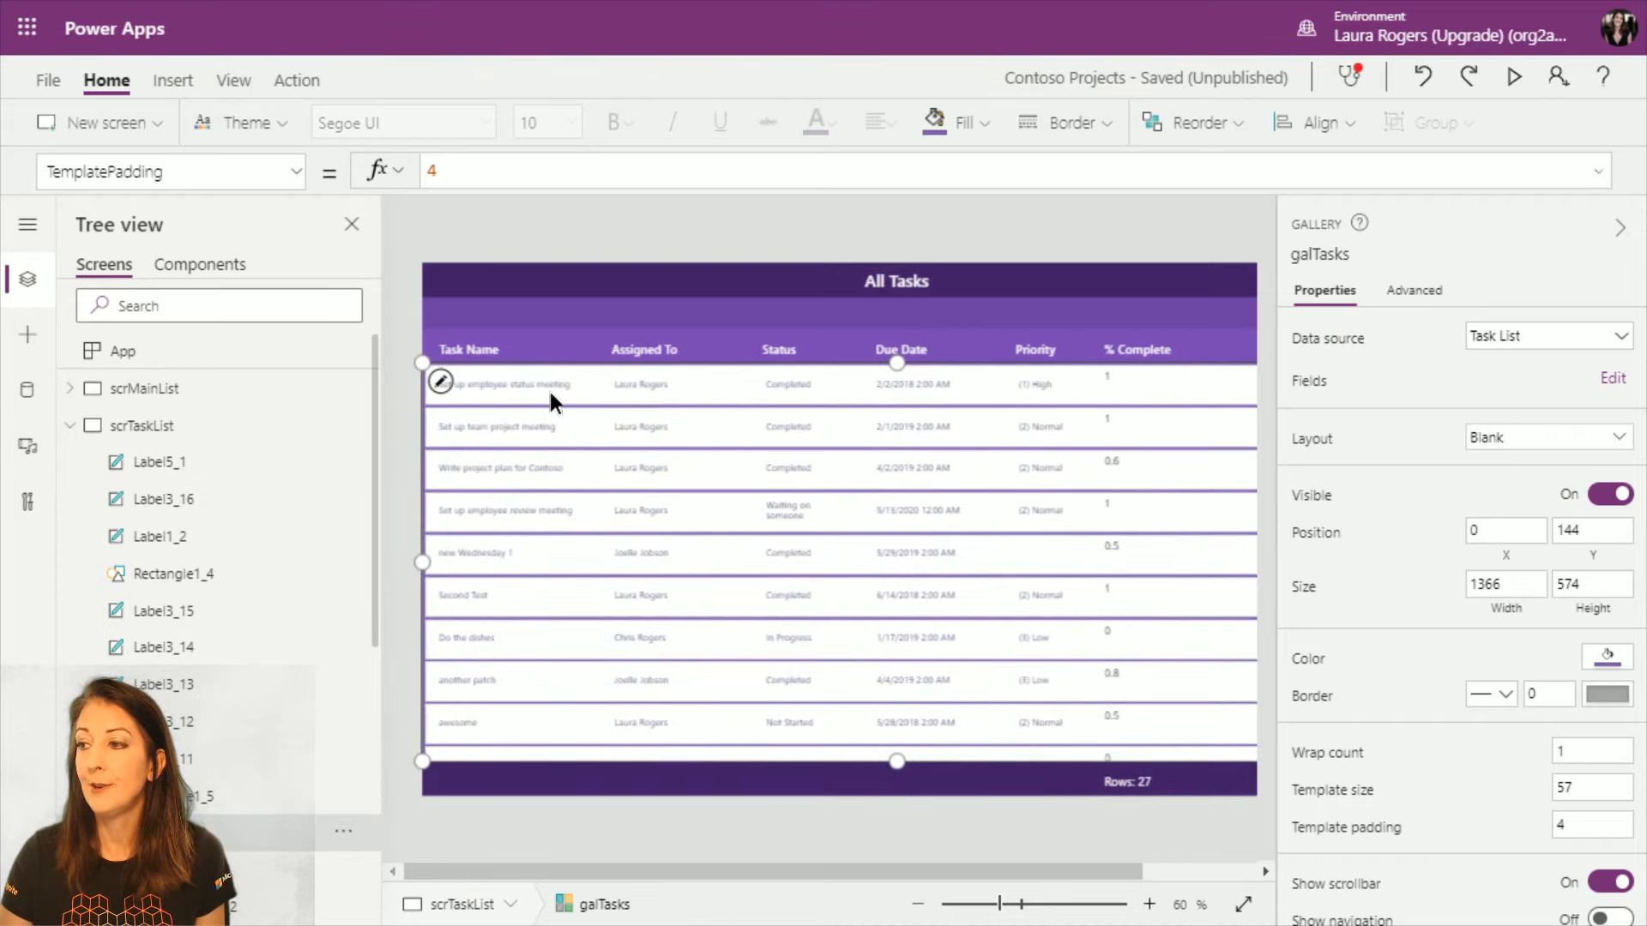
pyautogui.click(549, 393)
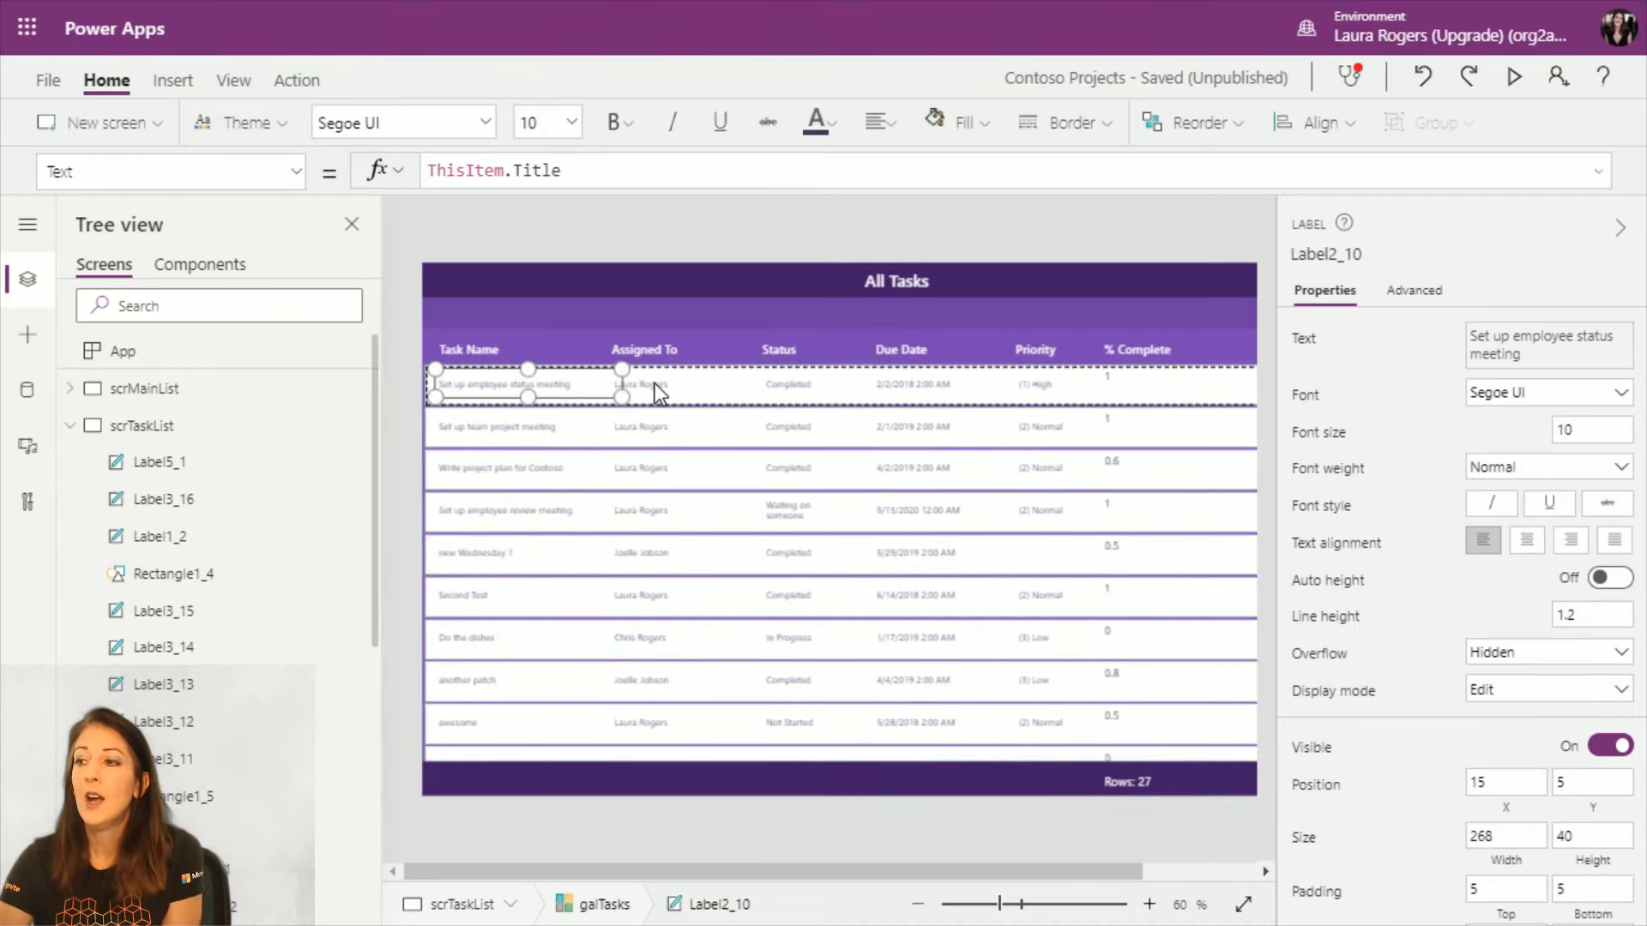
# Step: Select the status label in the gallery's first row and bring up its Color property for editing
pyautogui.click(796, 385)
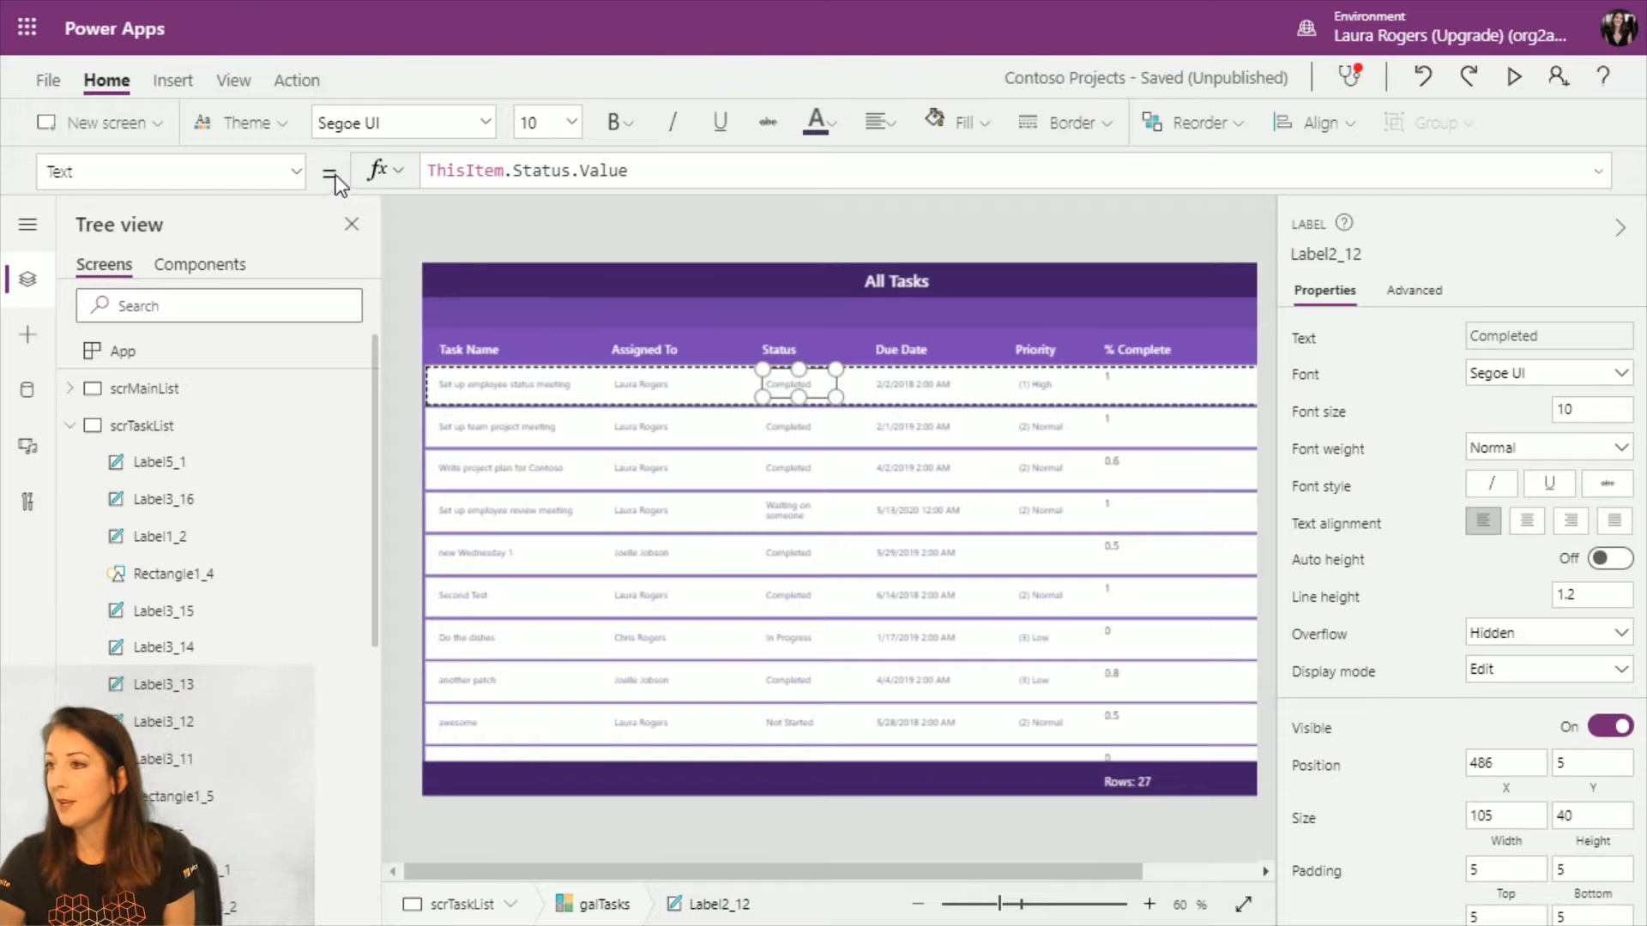
pyautogui.click(296, 172)
pyautogui.scroll(3, 214, 292)
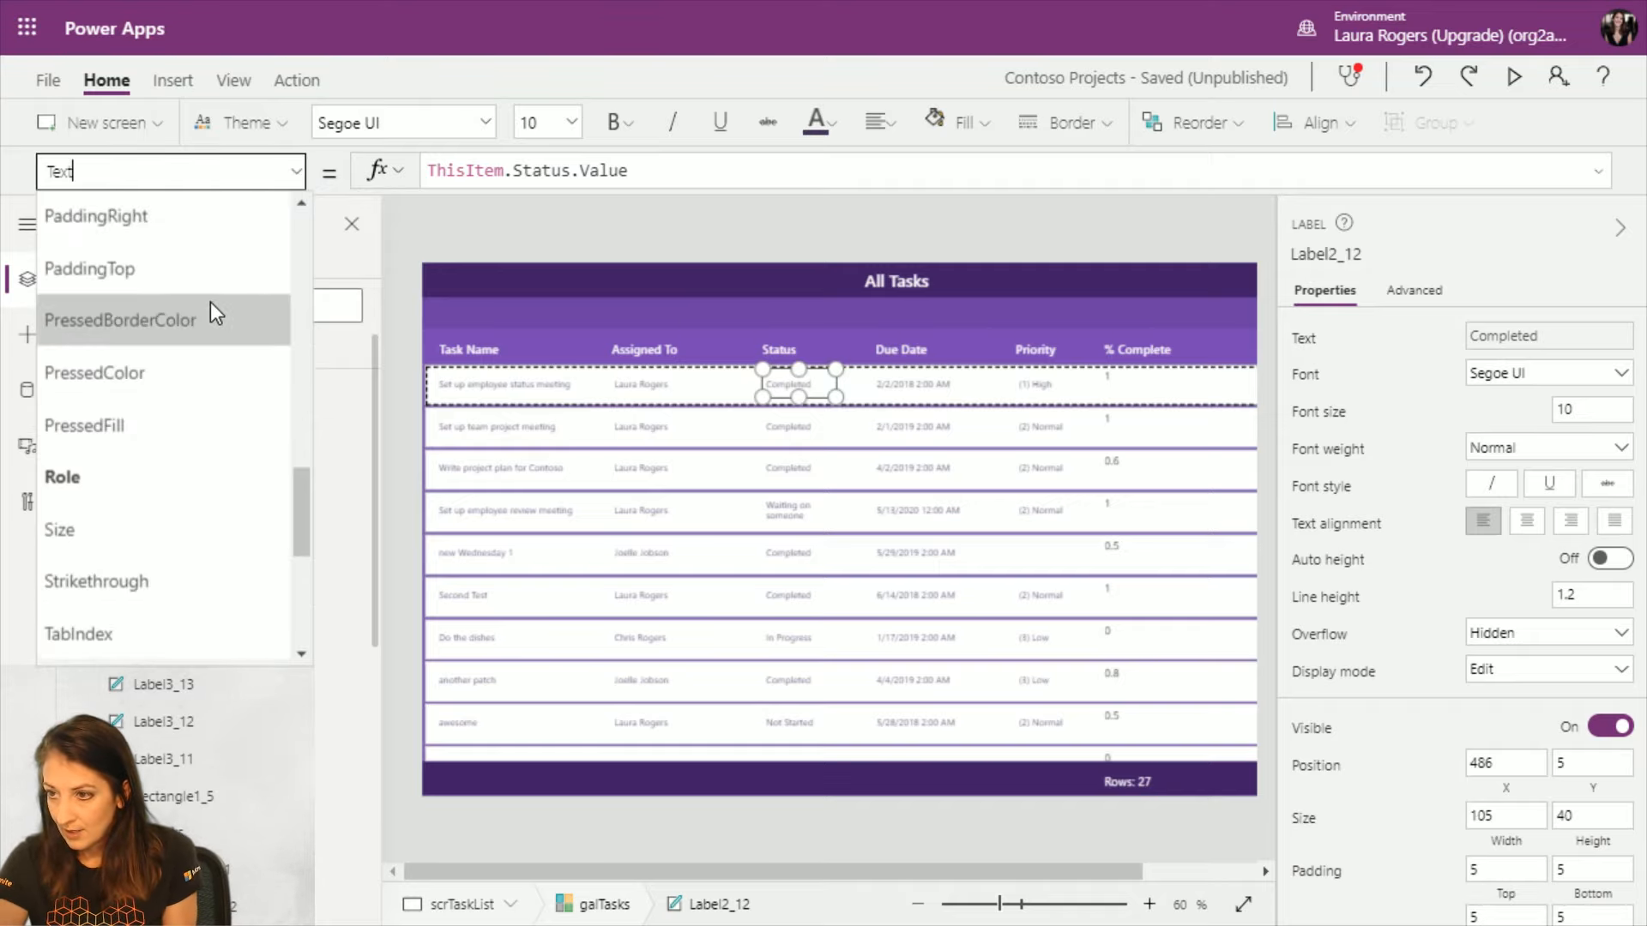
pyautogui.scroll(8, 210, 304)
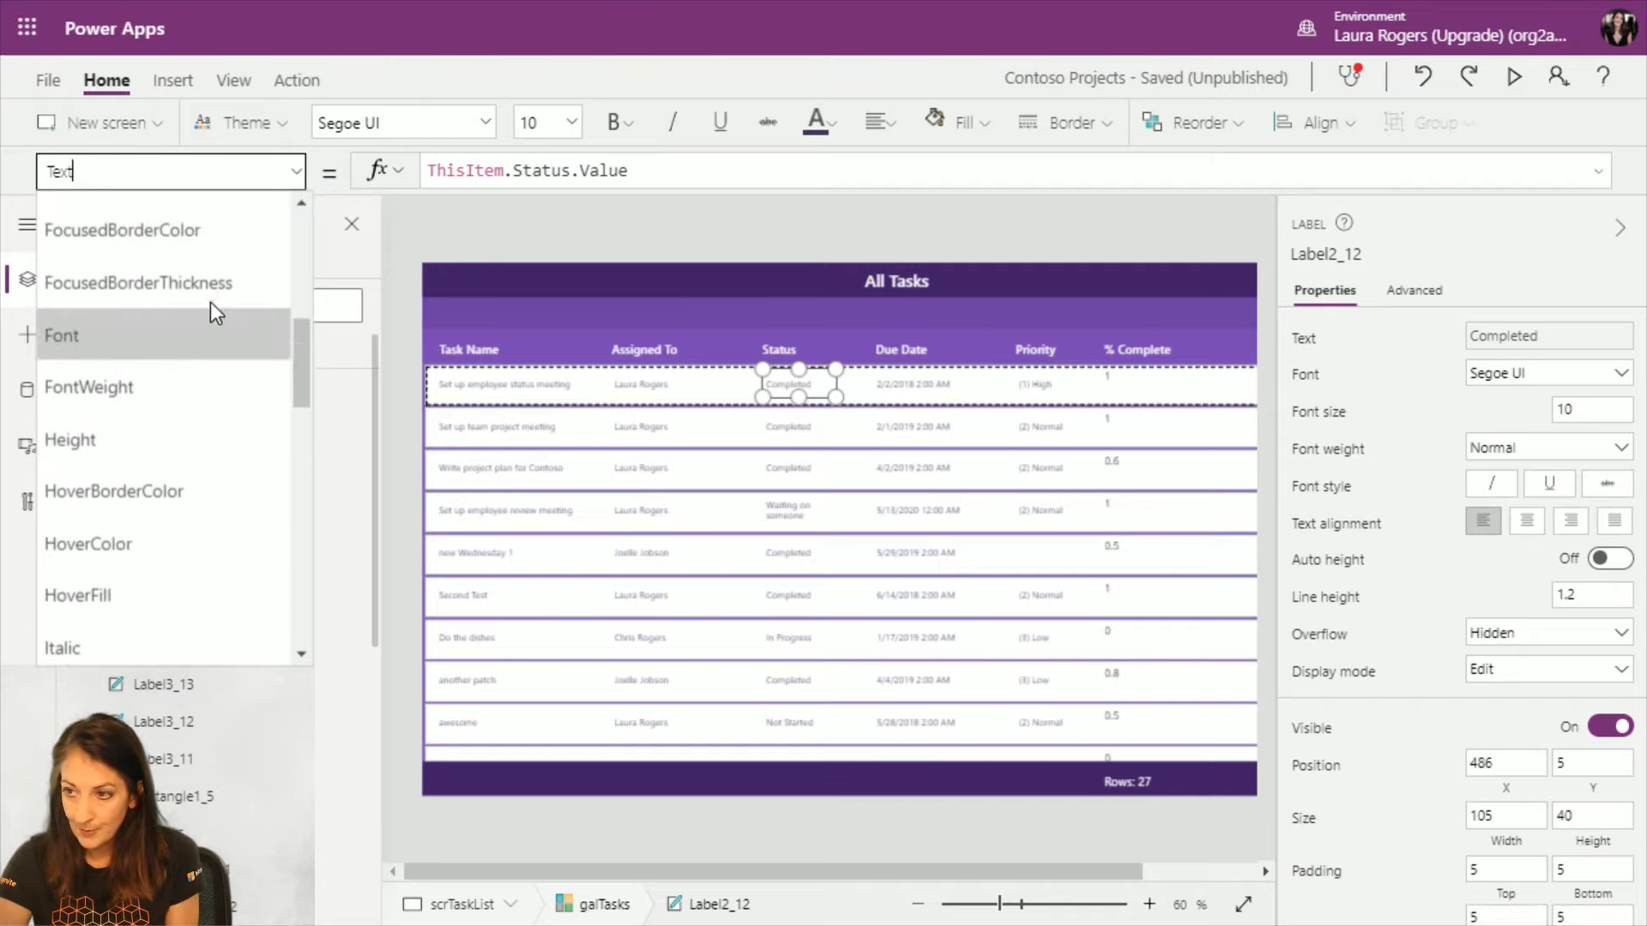
pyautogui.scroll(5, 210, 305)
pyautogui.click(143, 400)
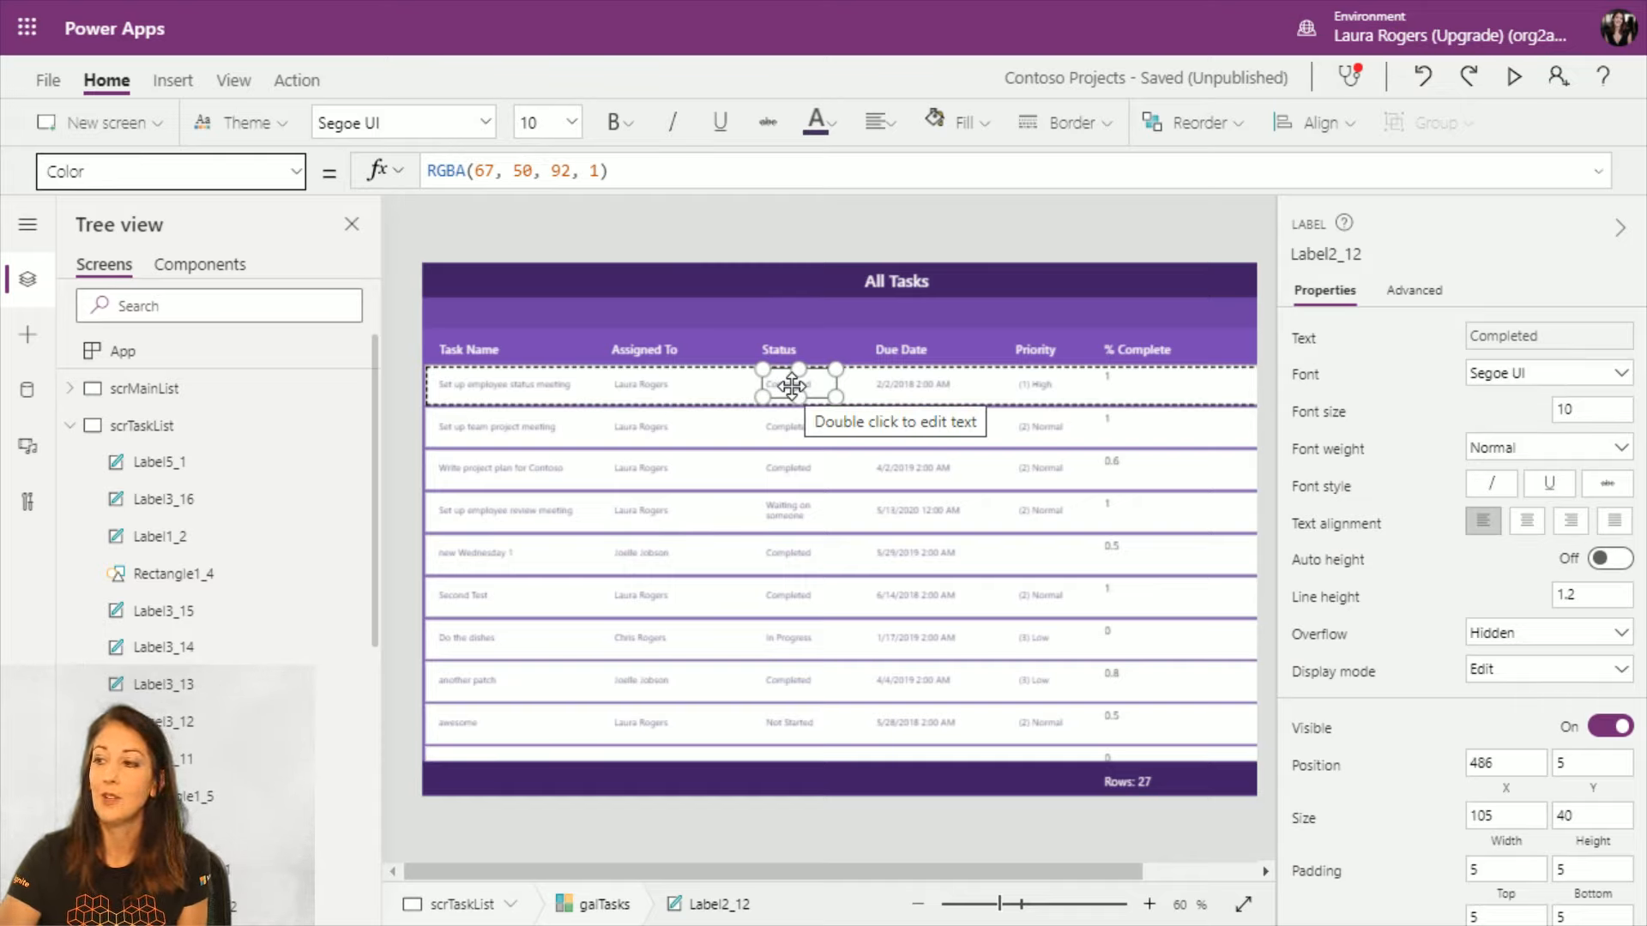
# Step: Search the status label's advanced properties for "color" and look through the matching color properties
pyautogui.click(1408, 292)
pyautogui.click(1438, 343)
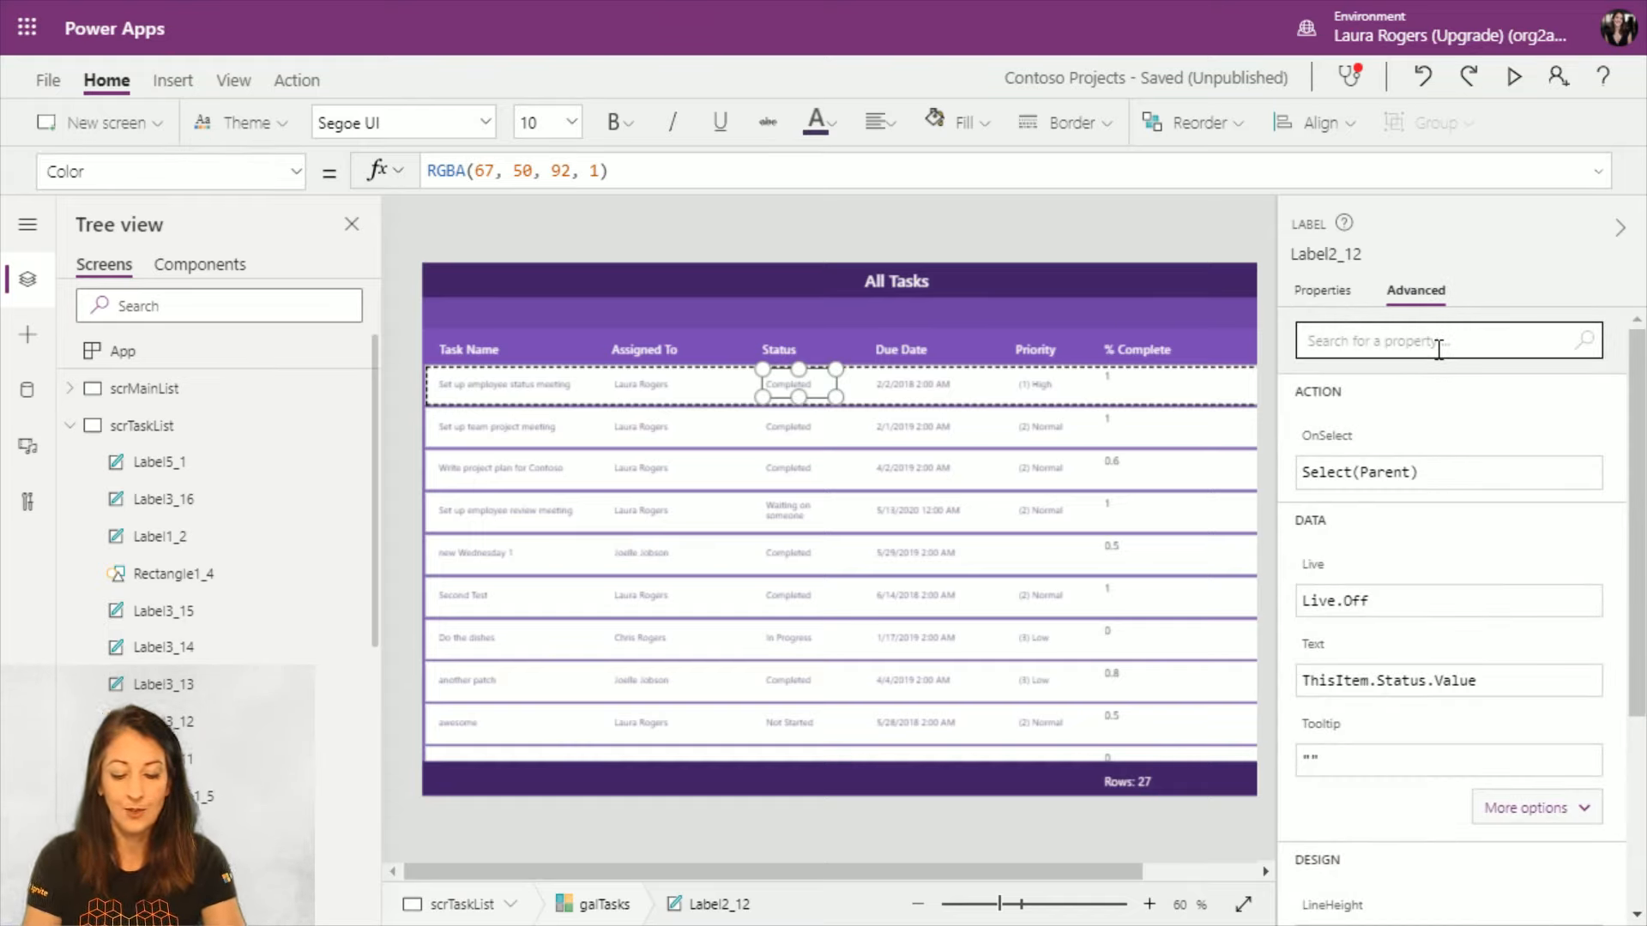
pyautogui.write('color')
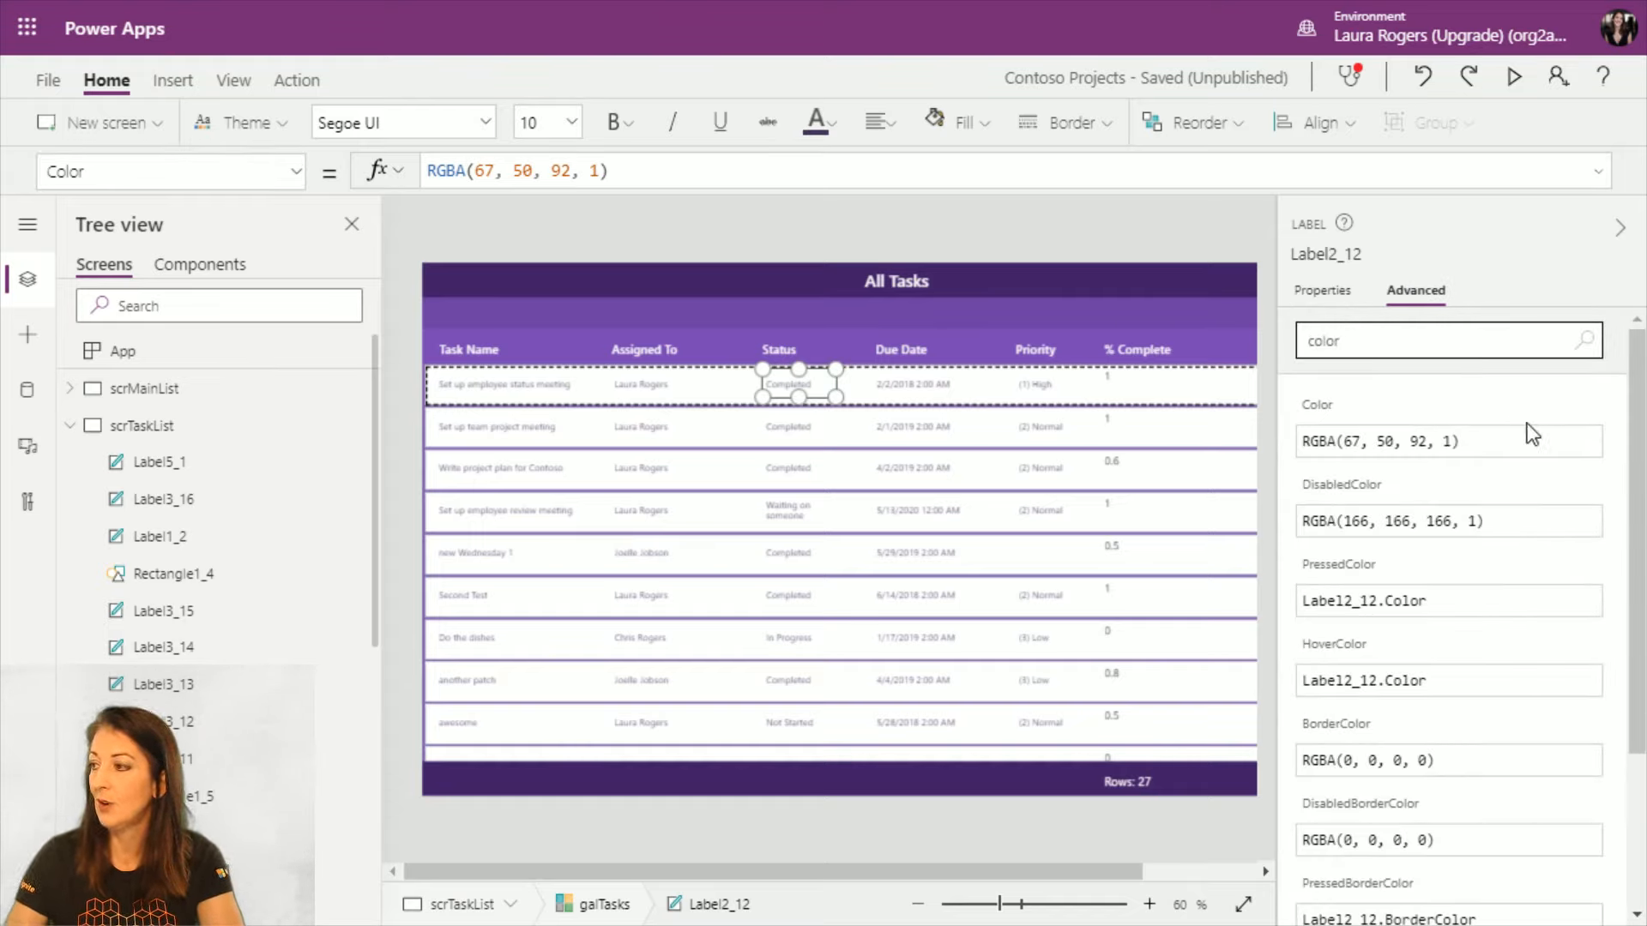
pyautogui.scroll(-3, 1530, 523)
pyautogui.scroll(3, 1532, 522)
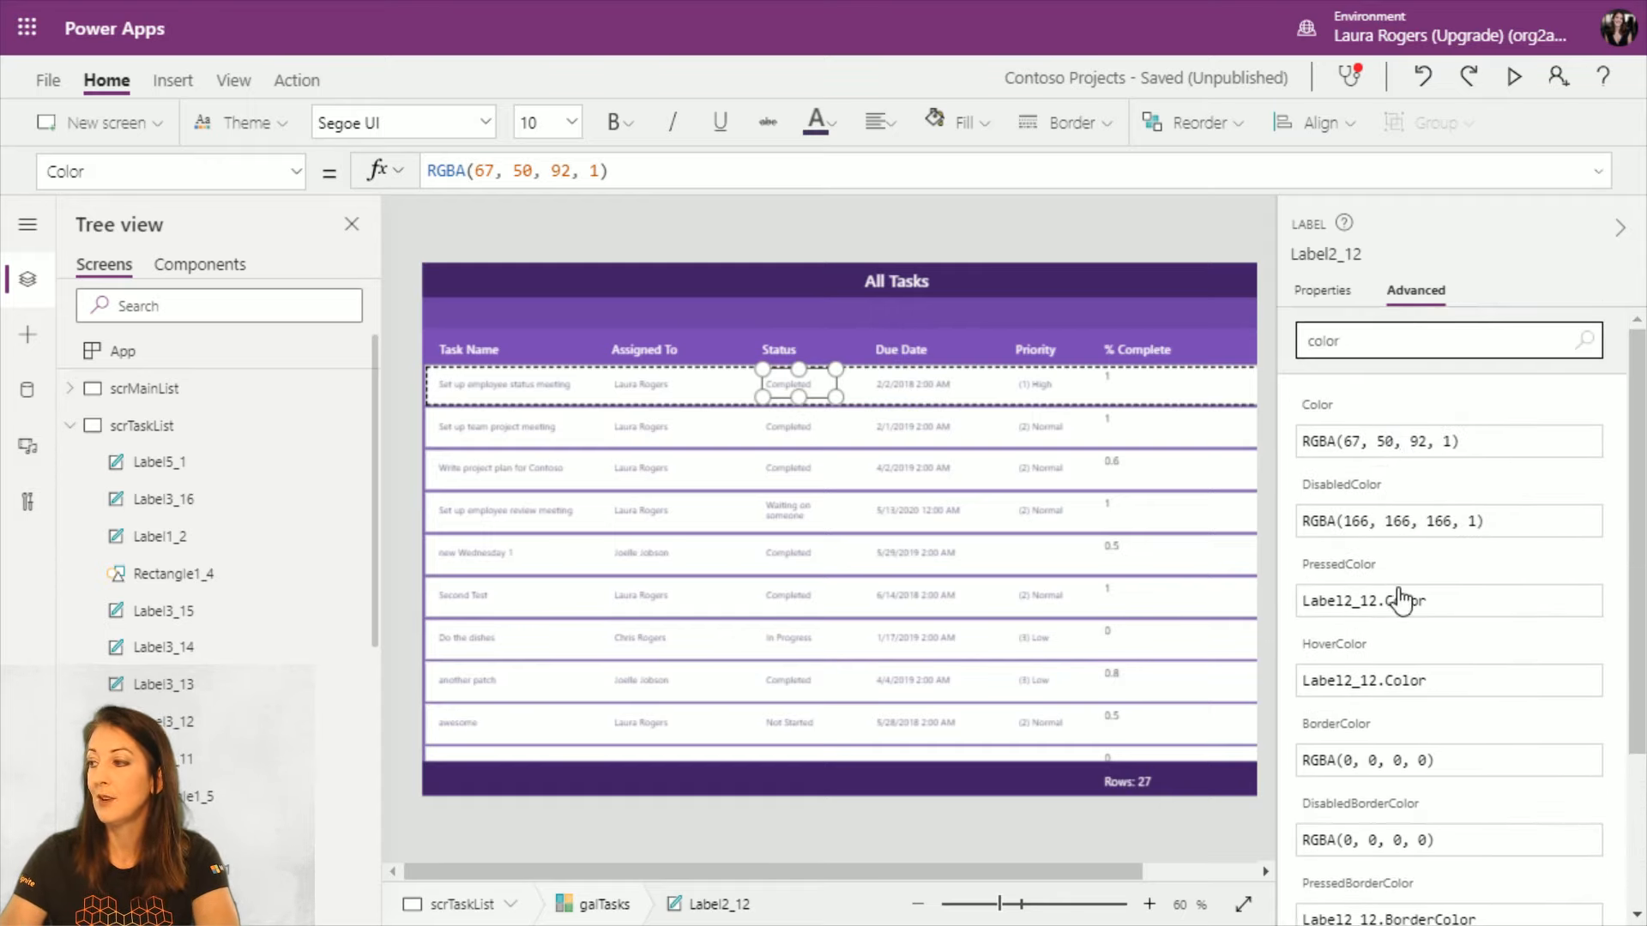
pyautogui.scroll(-5, 1401, 600)
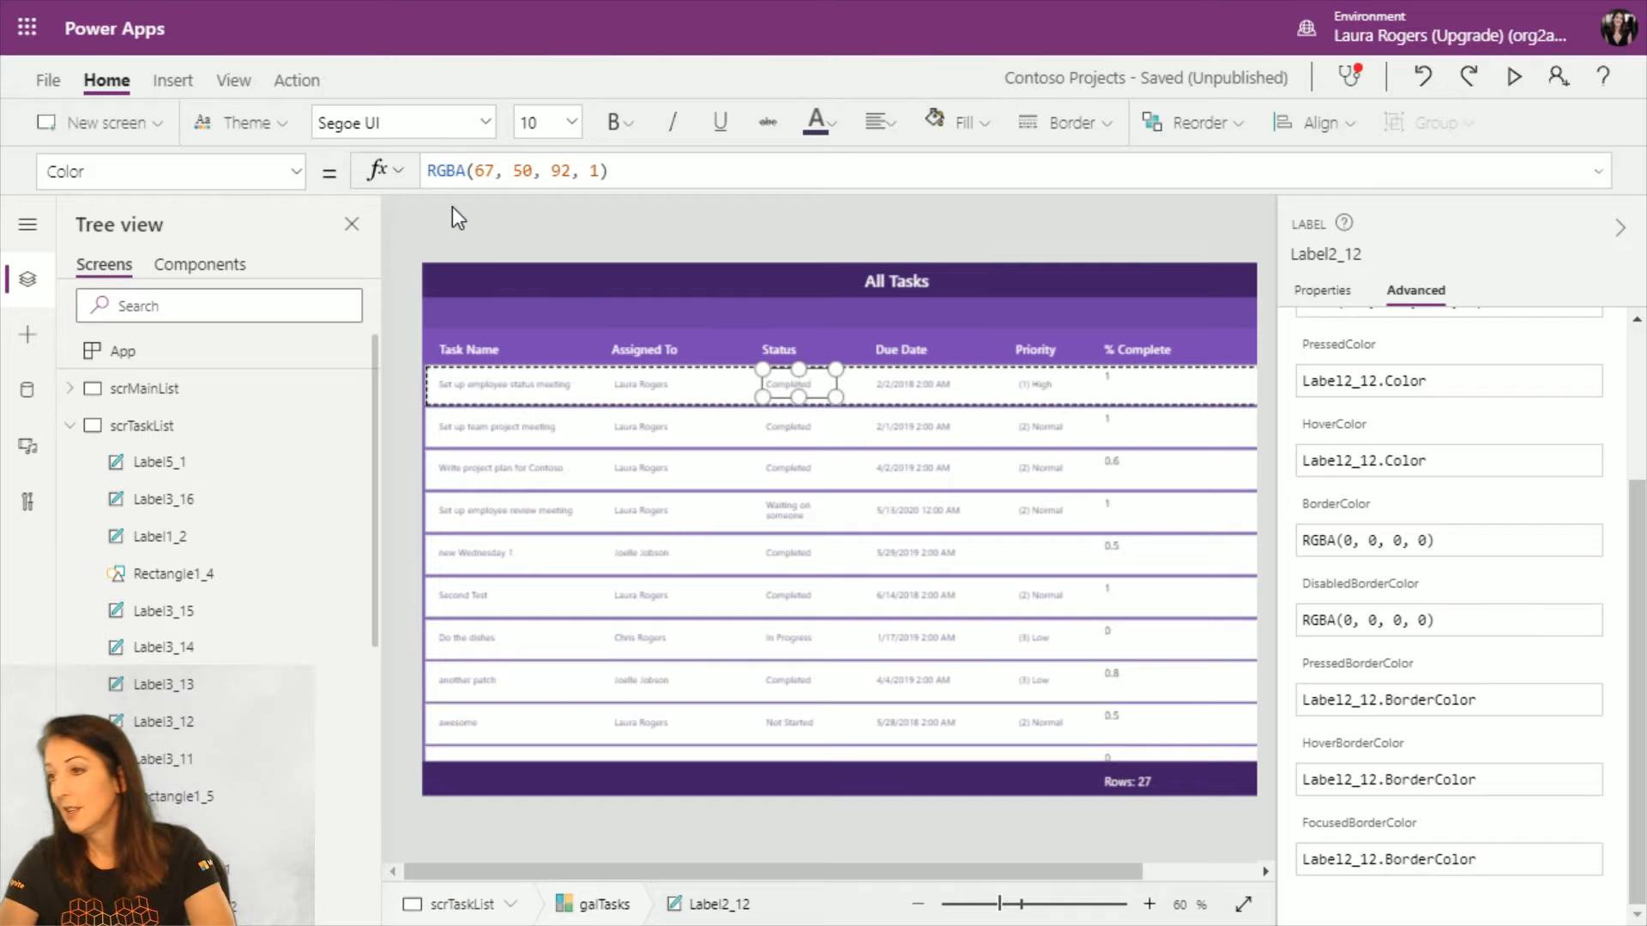
# Step: Replace the status label's Color value with the start of an If formula that tests ThisItem.Status.Value
pyautogui.moveTo(655, 173); pyautogui.dragTo(447, 169)
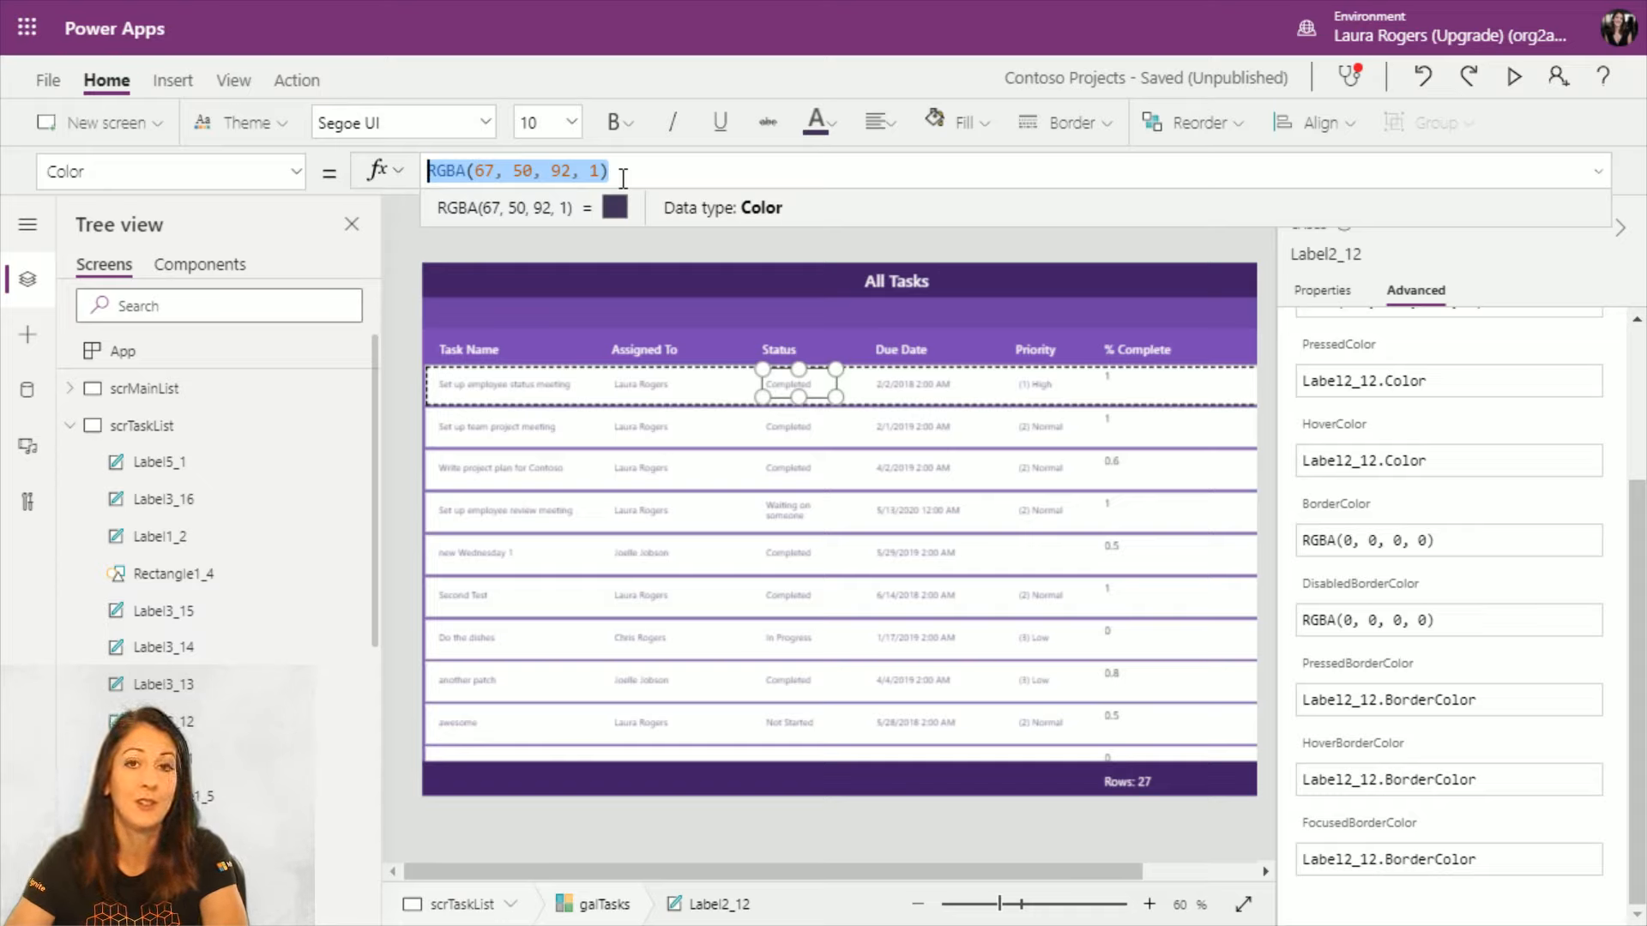
pyautogui.write('If(')
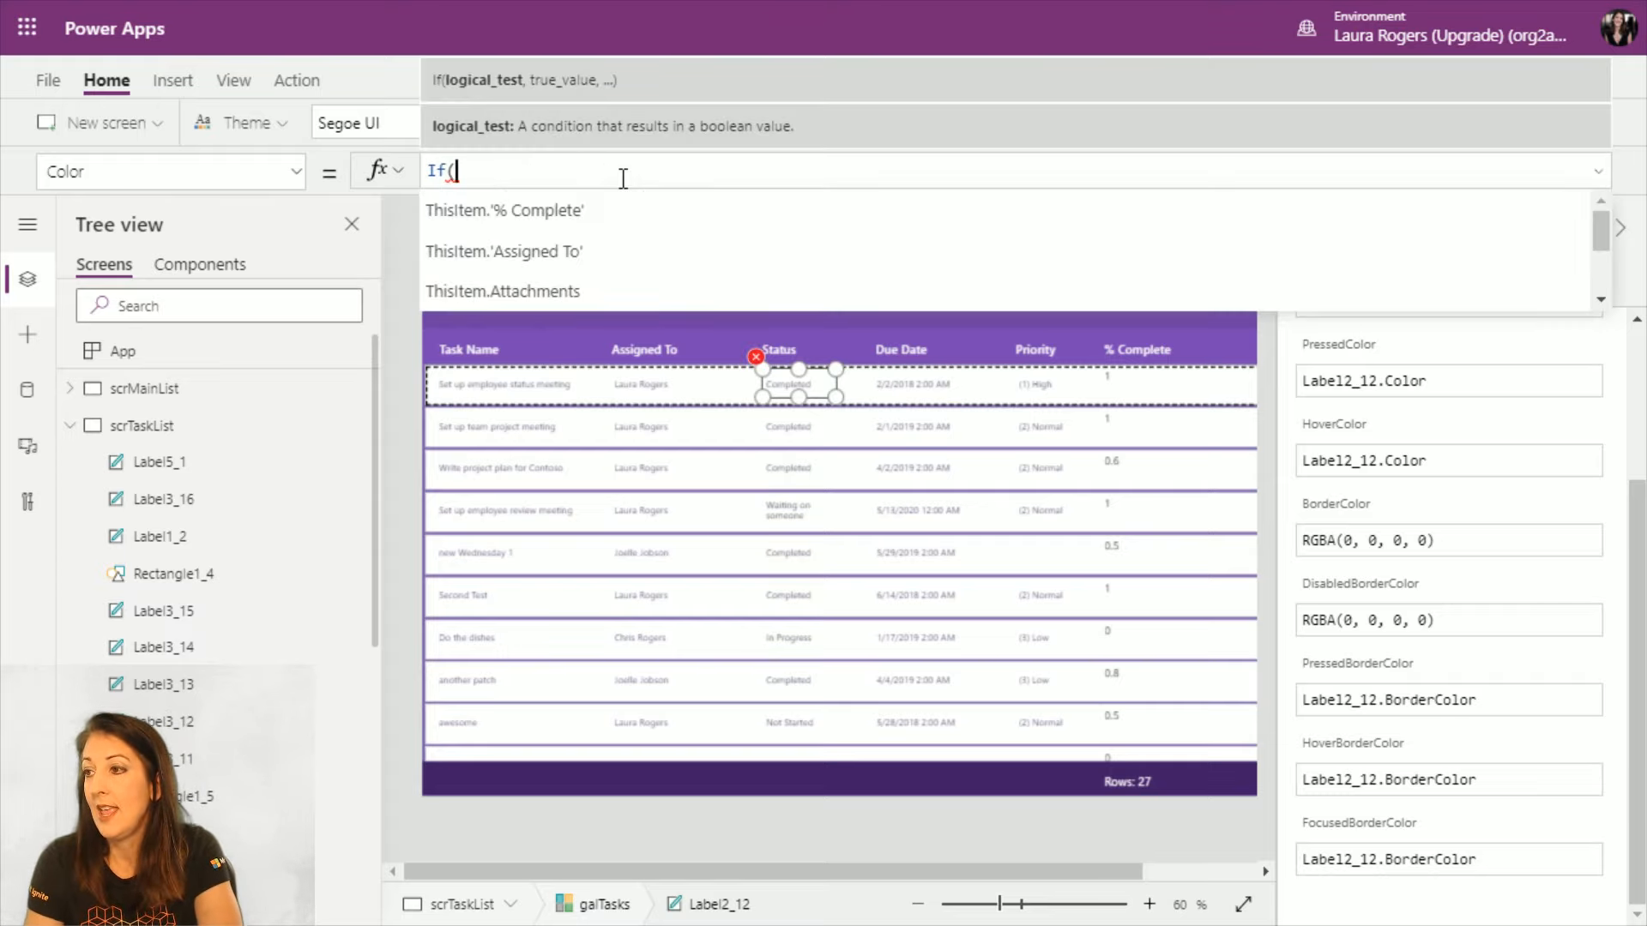
pyautogui.write('thisi')
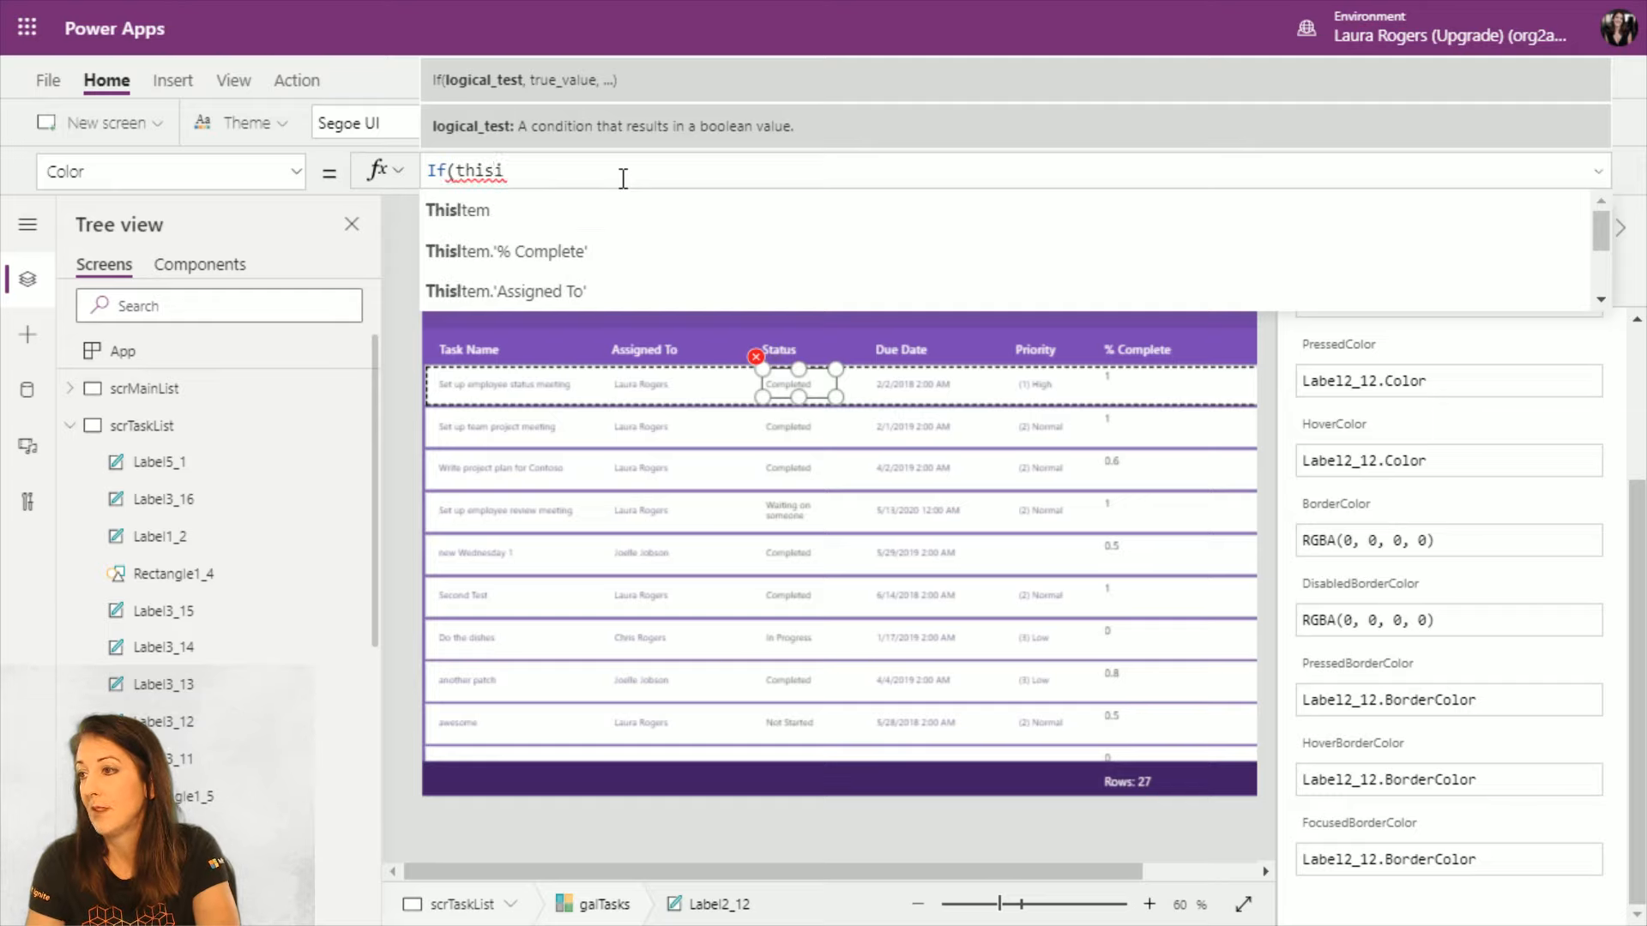
pyautogui.press('Tab')
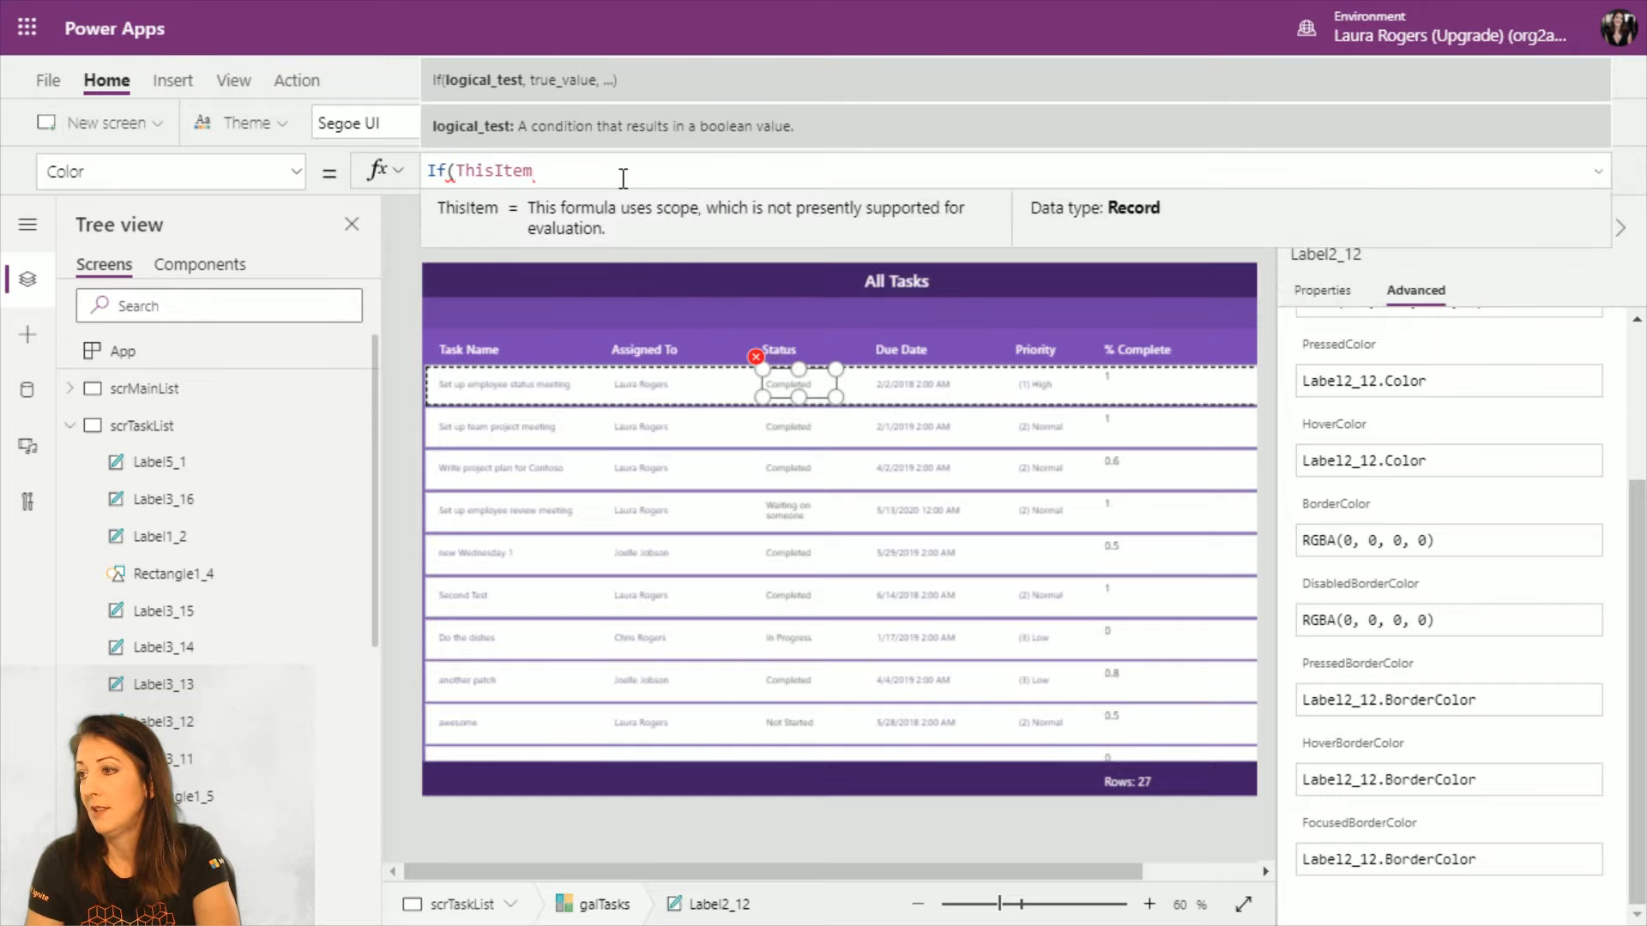
pyautogui.write('.')
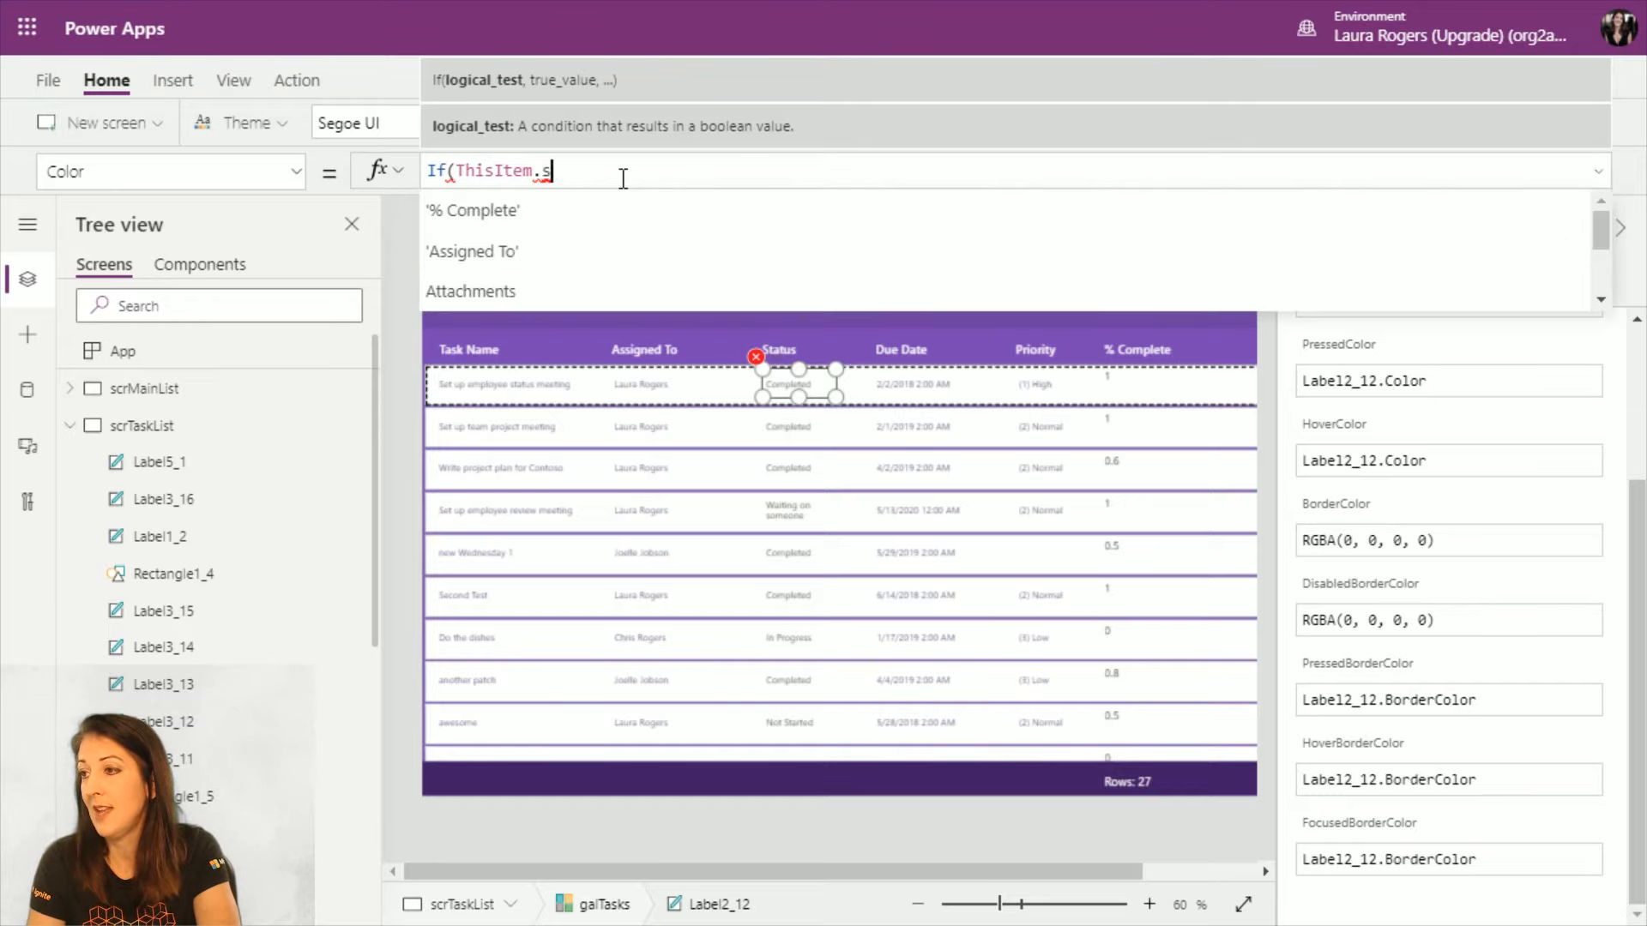
pyautogui.write('s')
pyautogui.press('Tab')
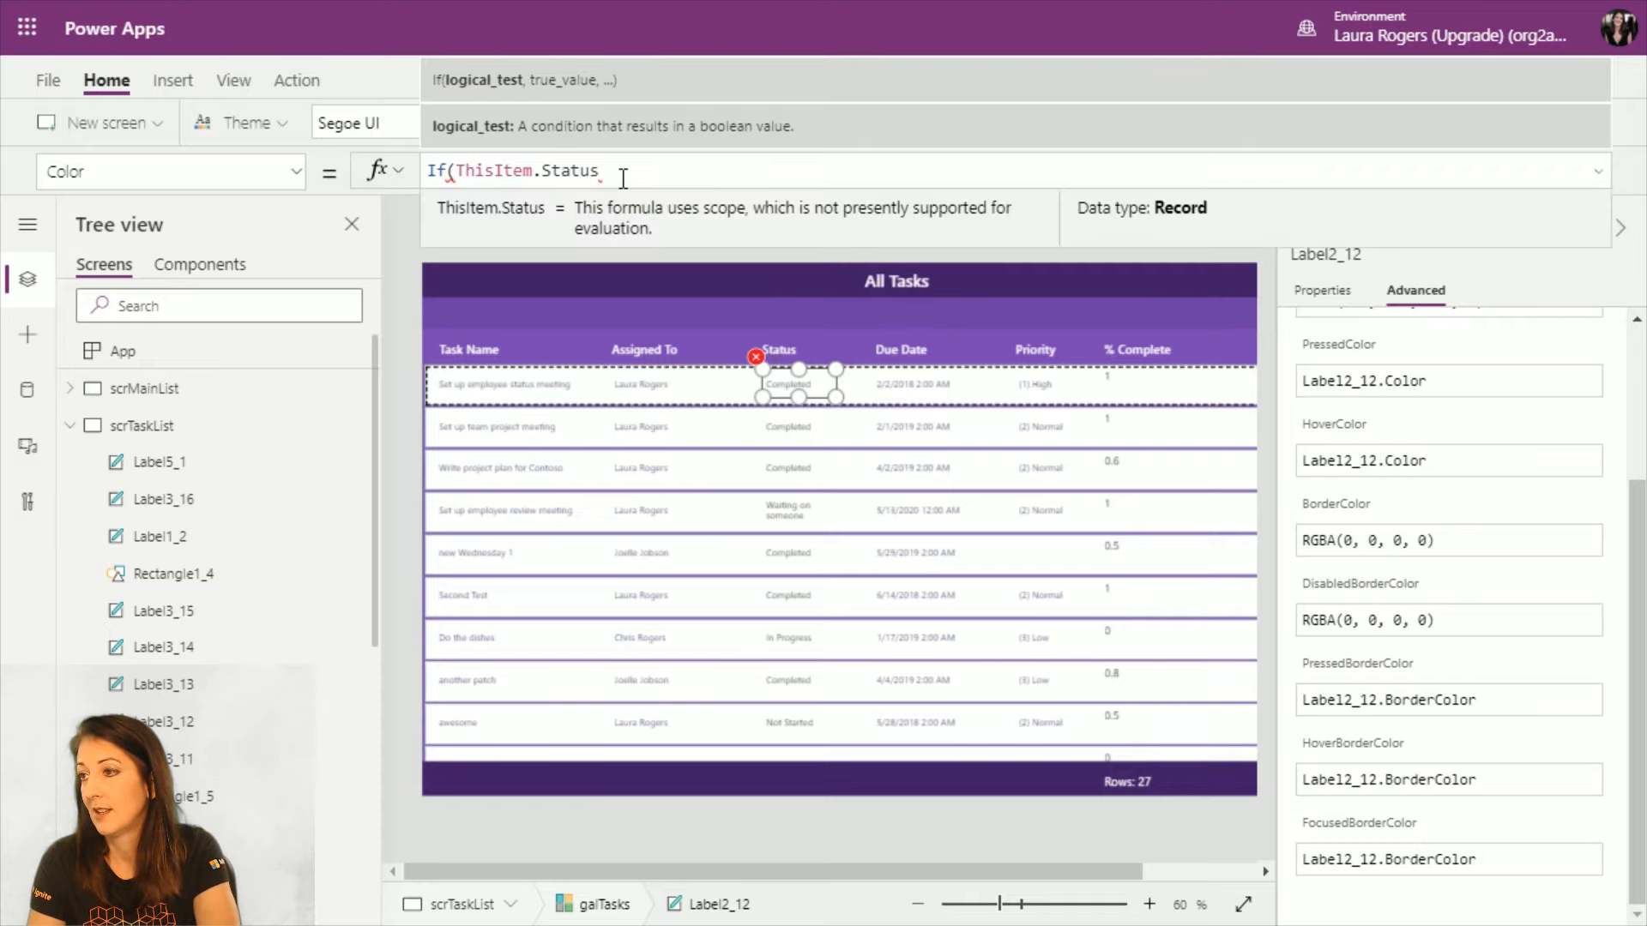
pyautogui.write('.')
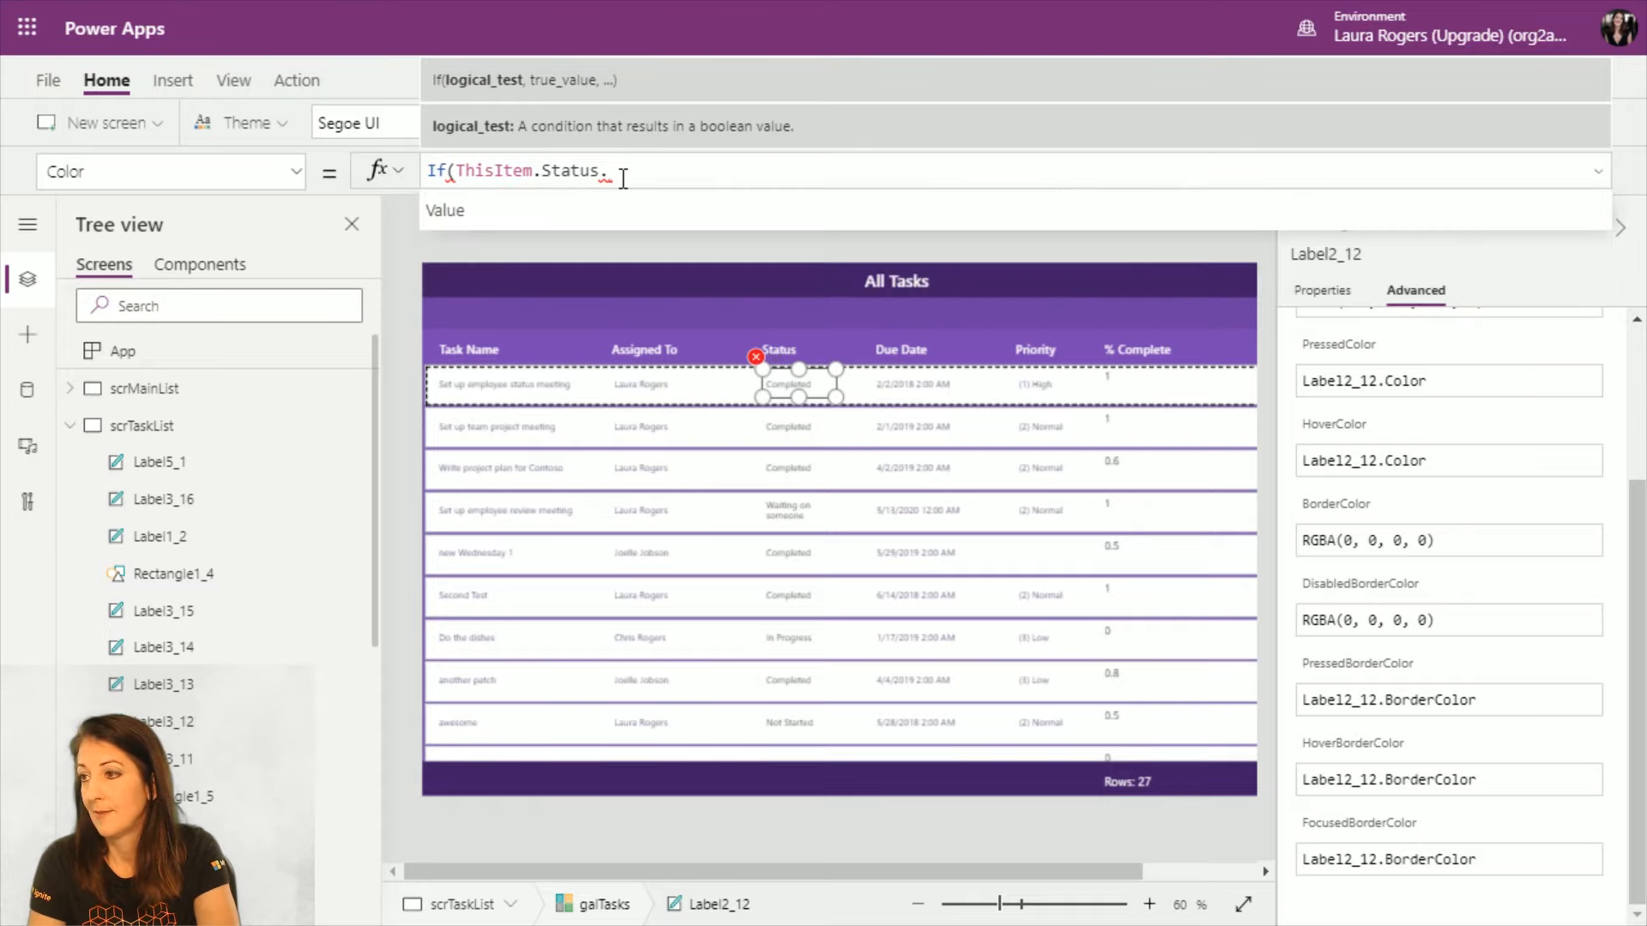
pyautogui.click(599, 209)
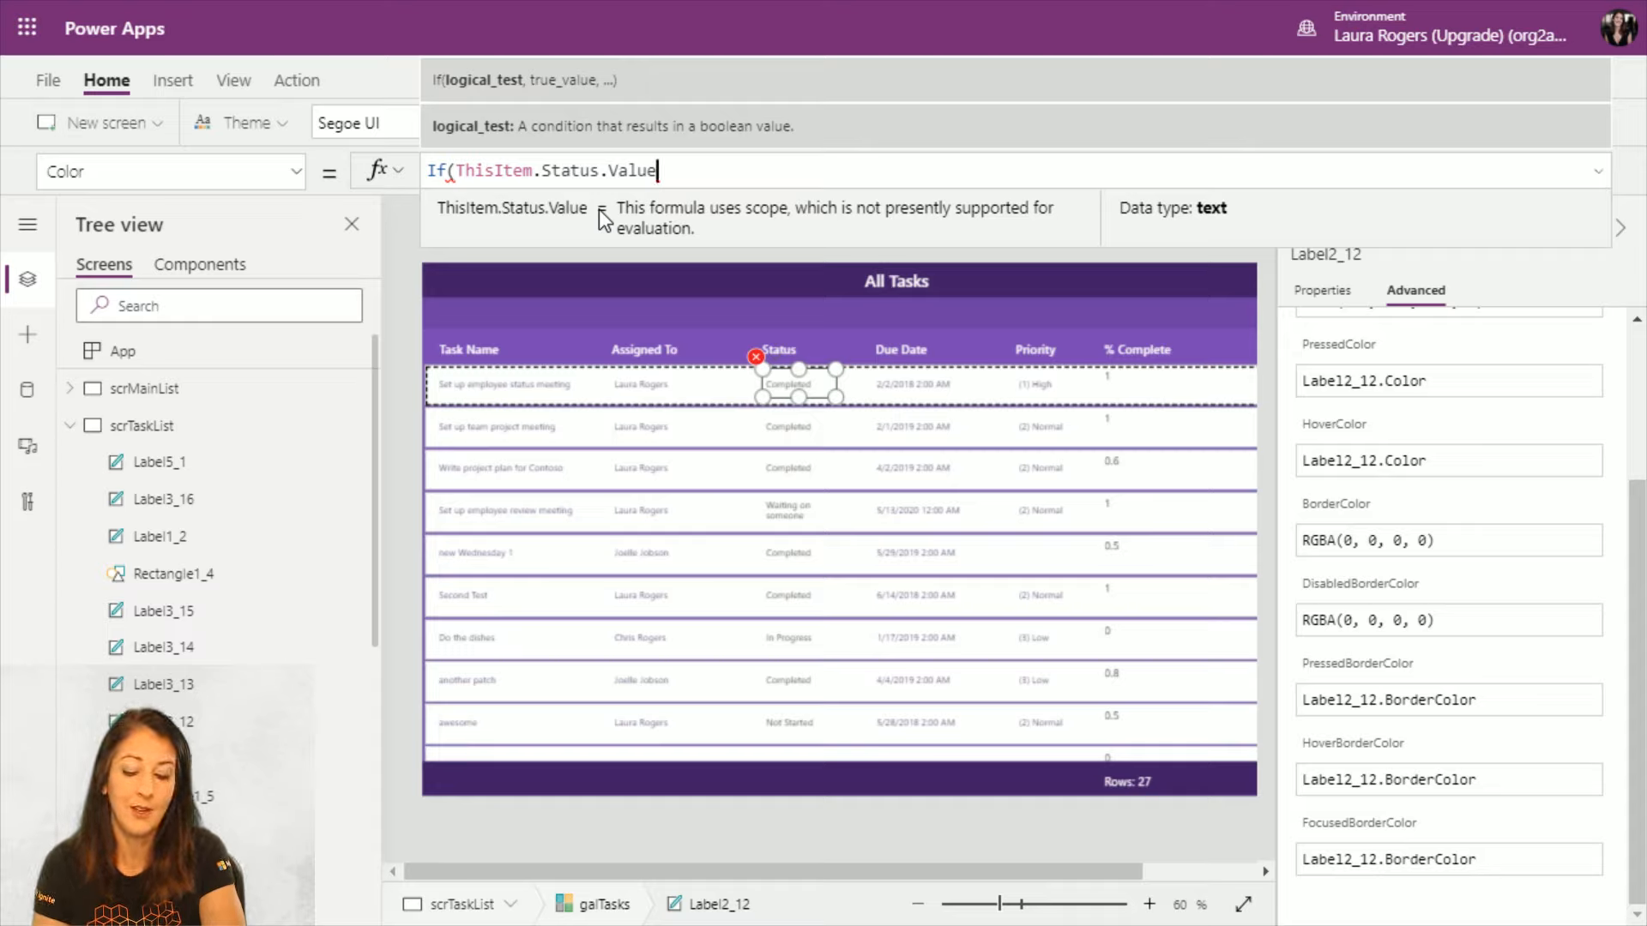
# Step: Complete the If formula so the status text is Green when the value equals "Completed" and Black otherwise
pyautogui.write('="Comple')
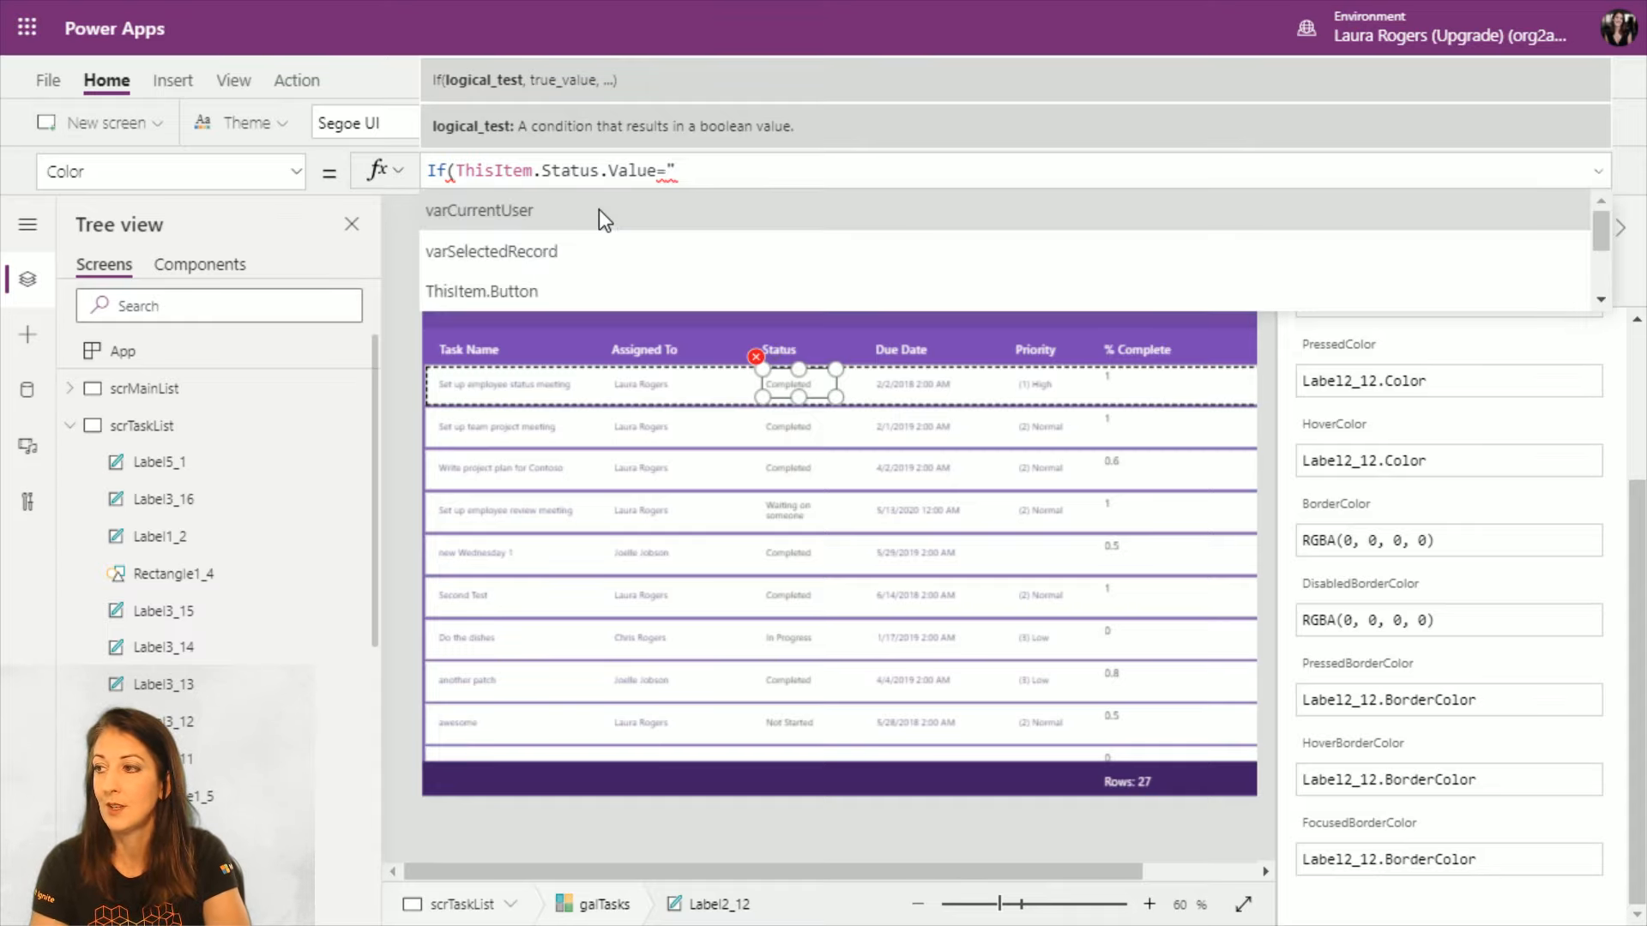
pyautogui.write('",Gre')
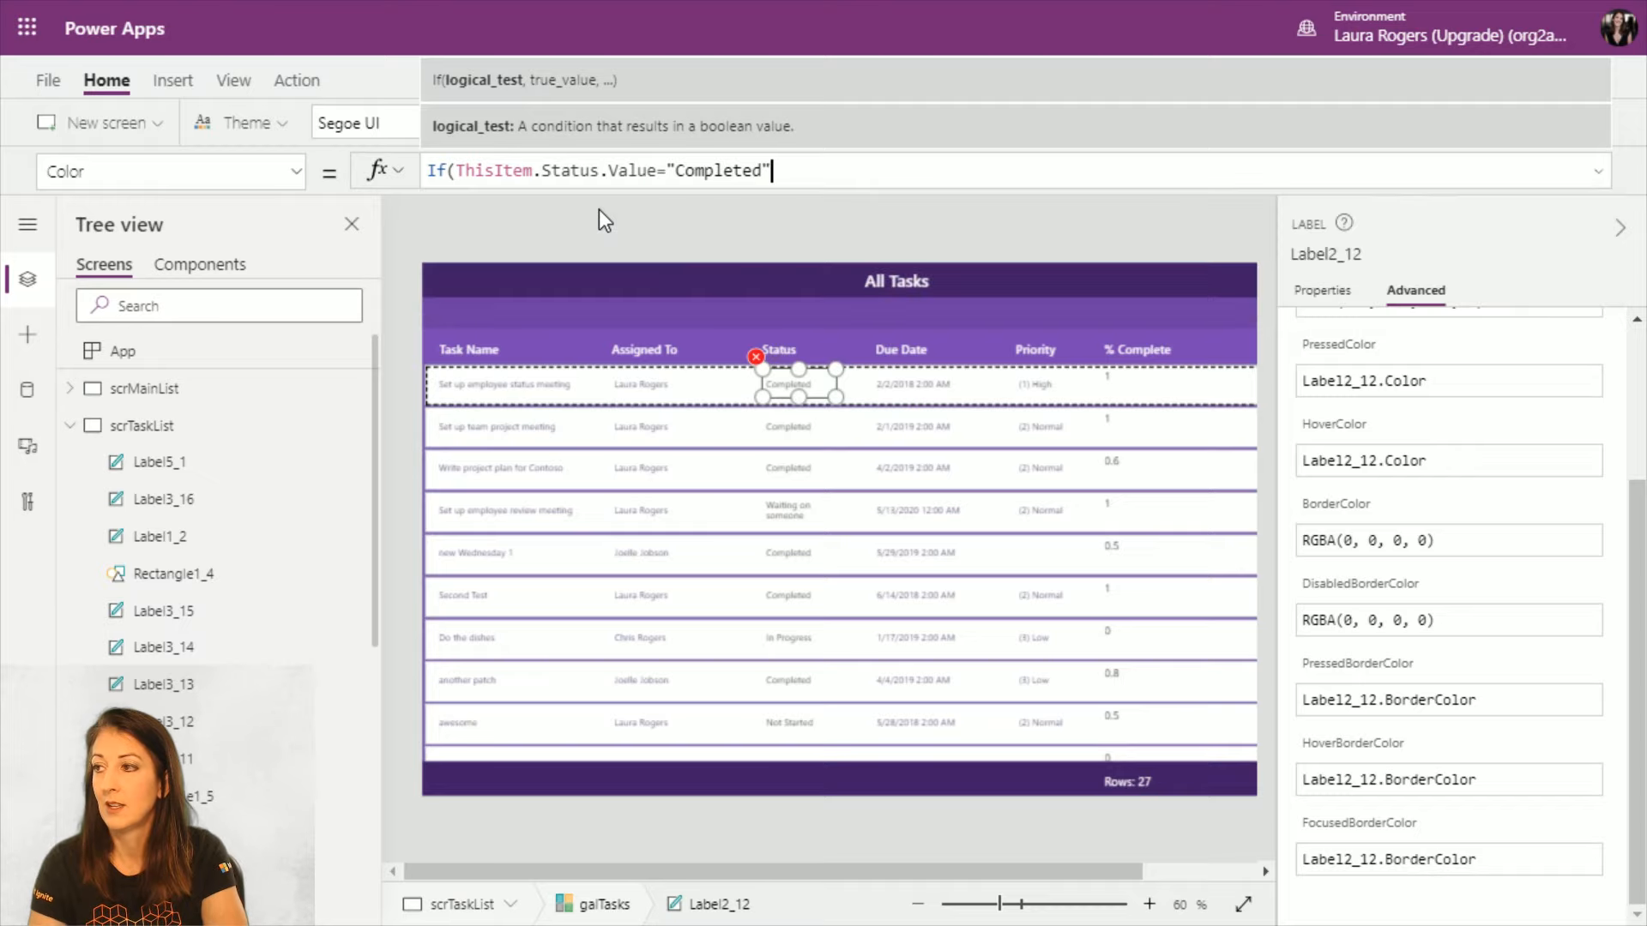
pyautogui.write('en')
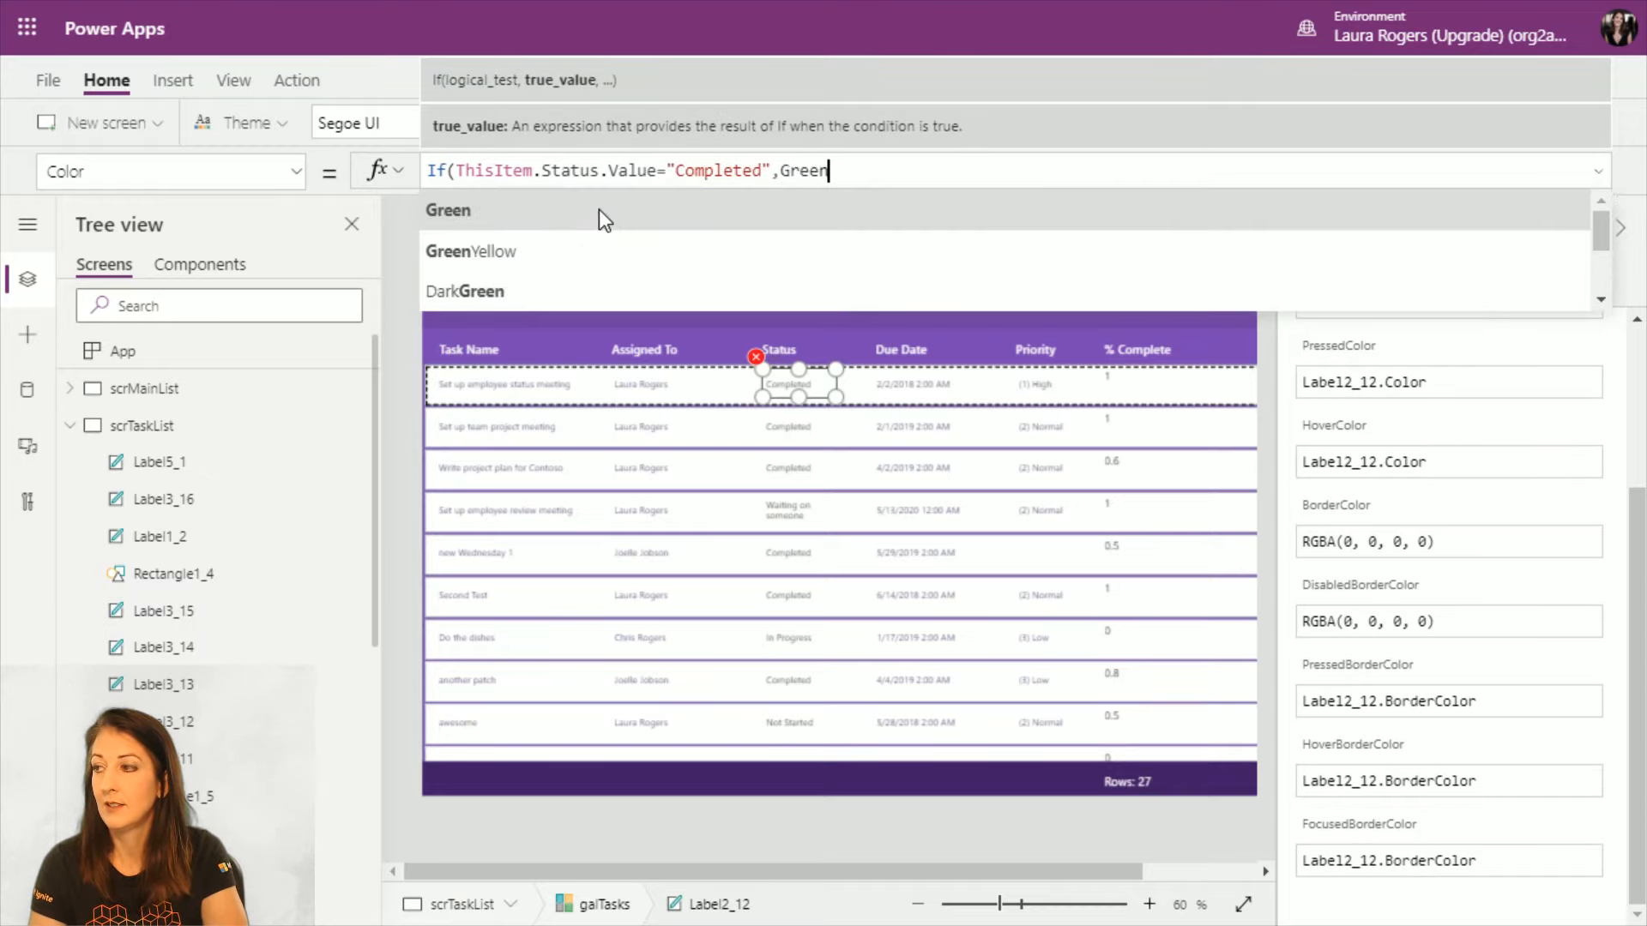
pyautogui.write(',')
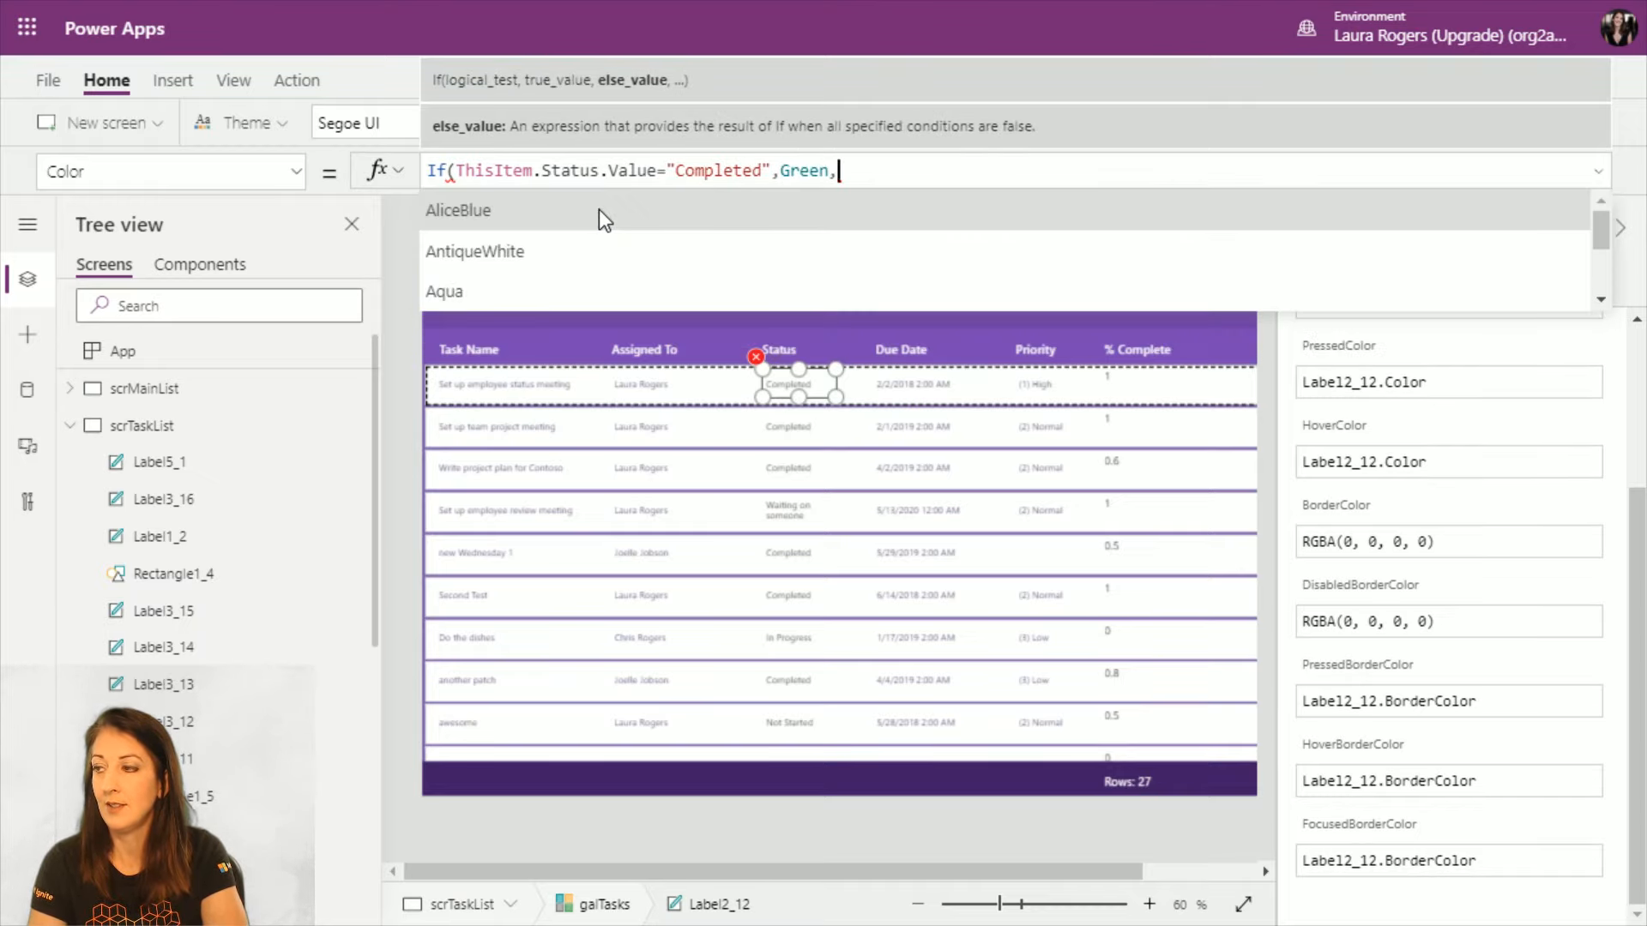
pyautogui.write('Black)')
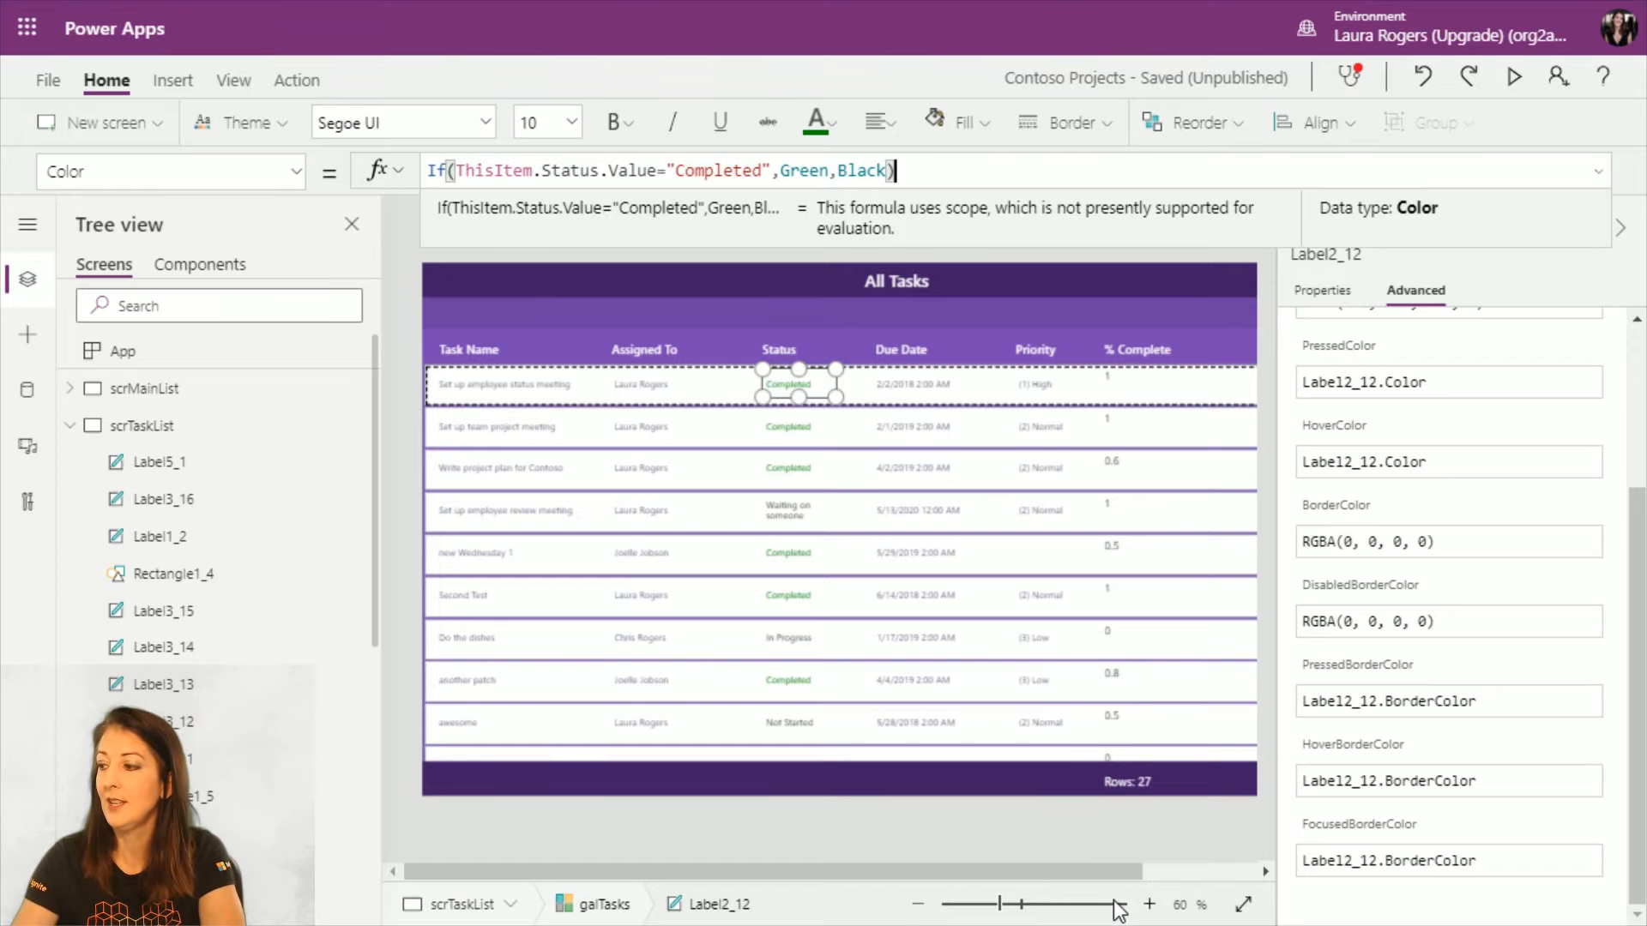
pyautogui.click(1150, 905)
pyautogui.click(1149, 905)
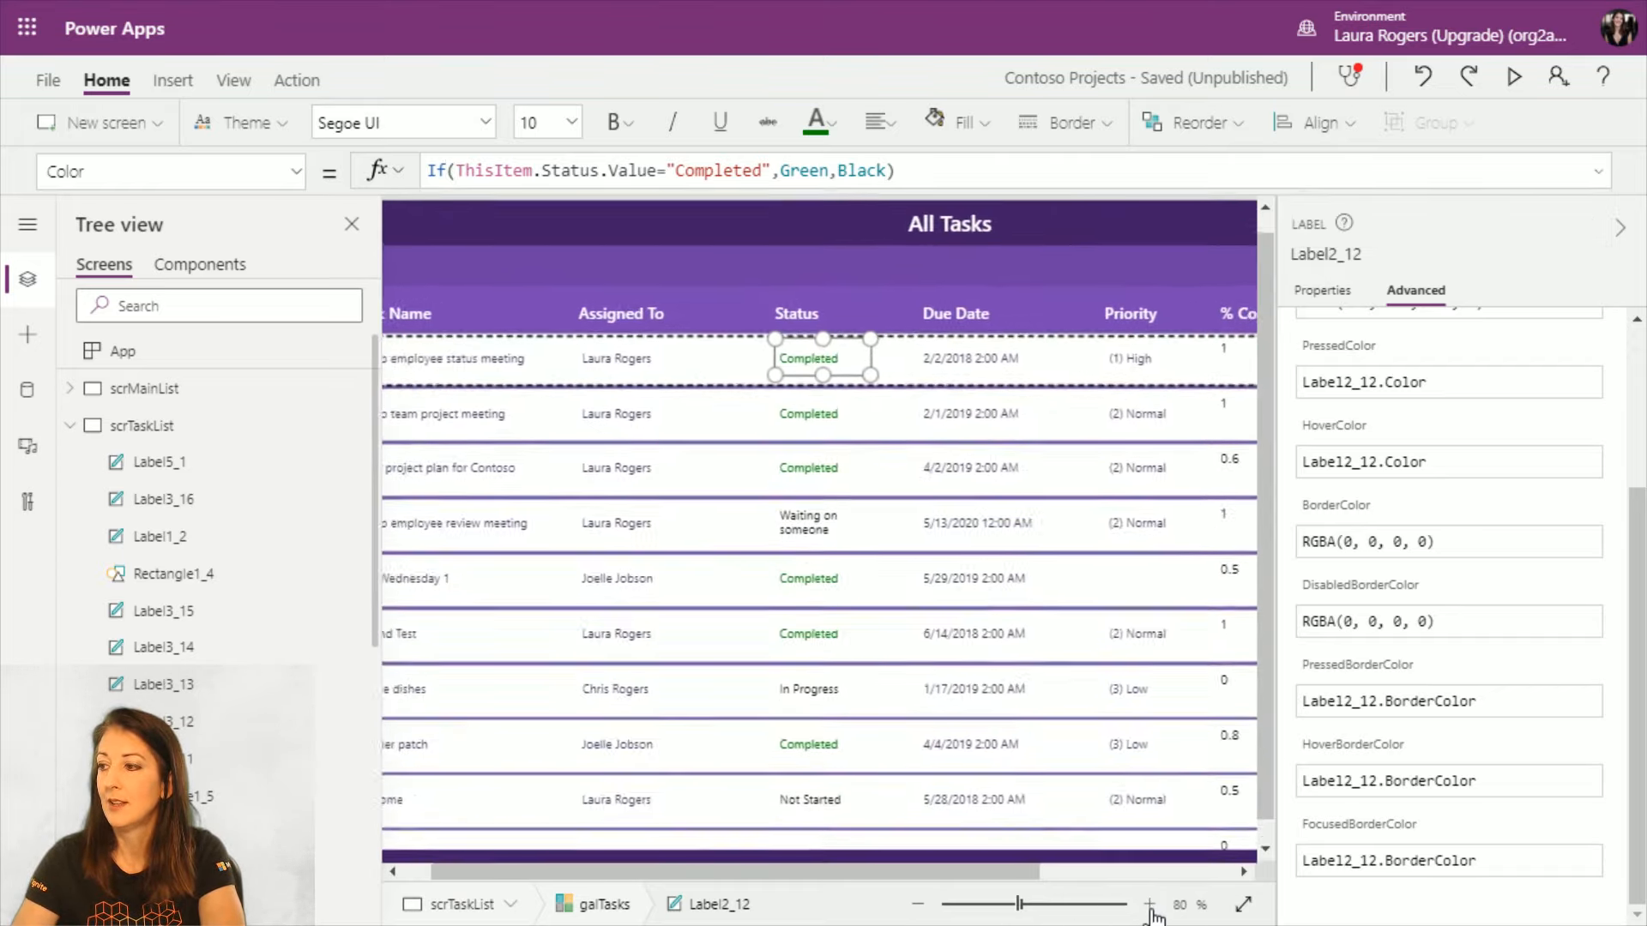
pyautogui.moveTo(926, 873); pyautogui.dragTo(847, 873)
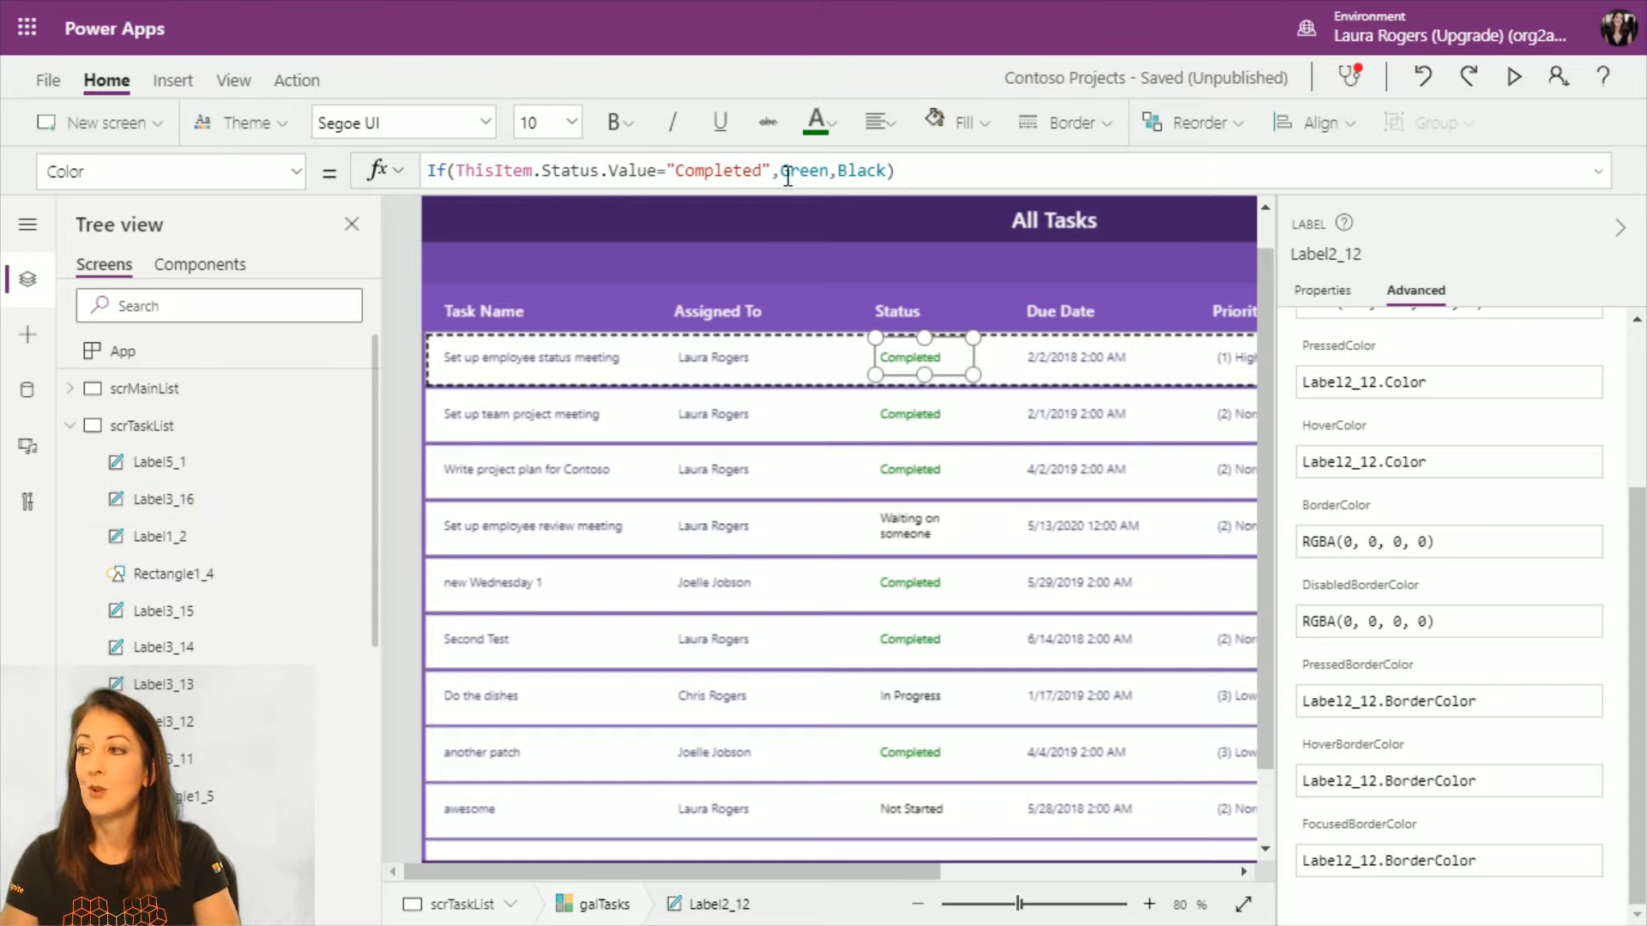
# Step: Expand the formula editor and change the function in the status label's Color formula from If to Switch
pyautogui.moveTo(783, 173); pyautogui.dragTo(821, 172)
pyautogui.click(839, 172)
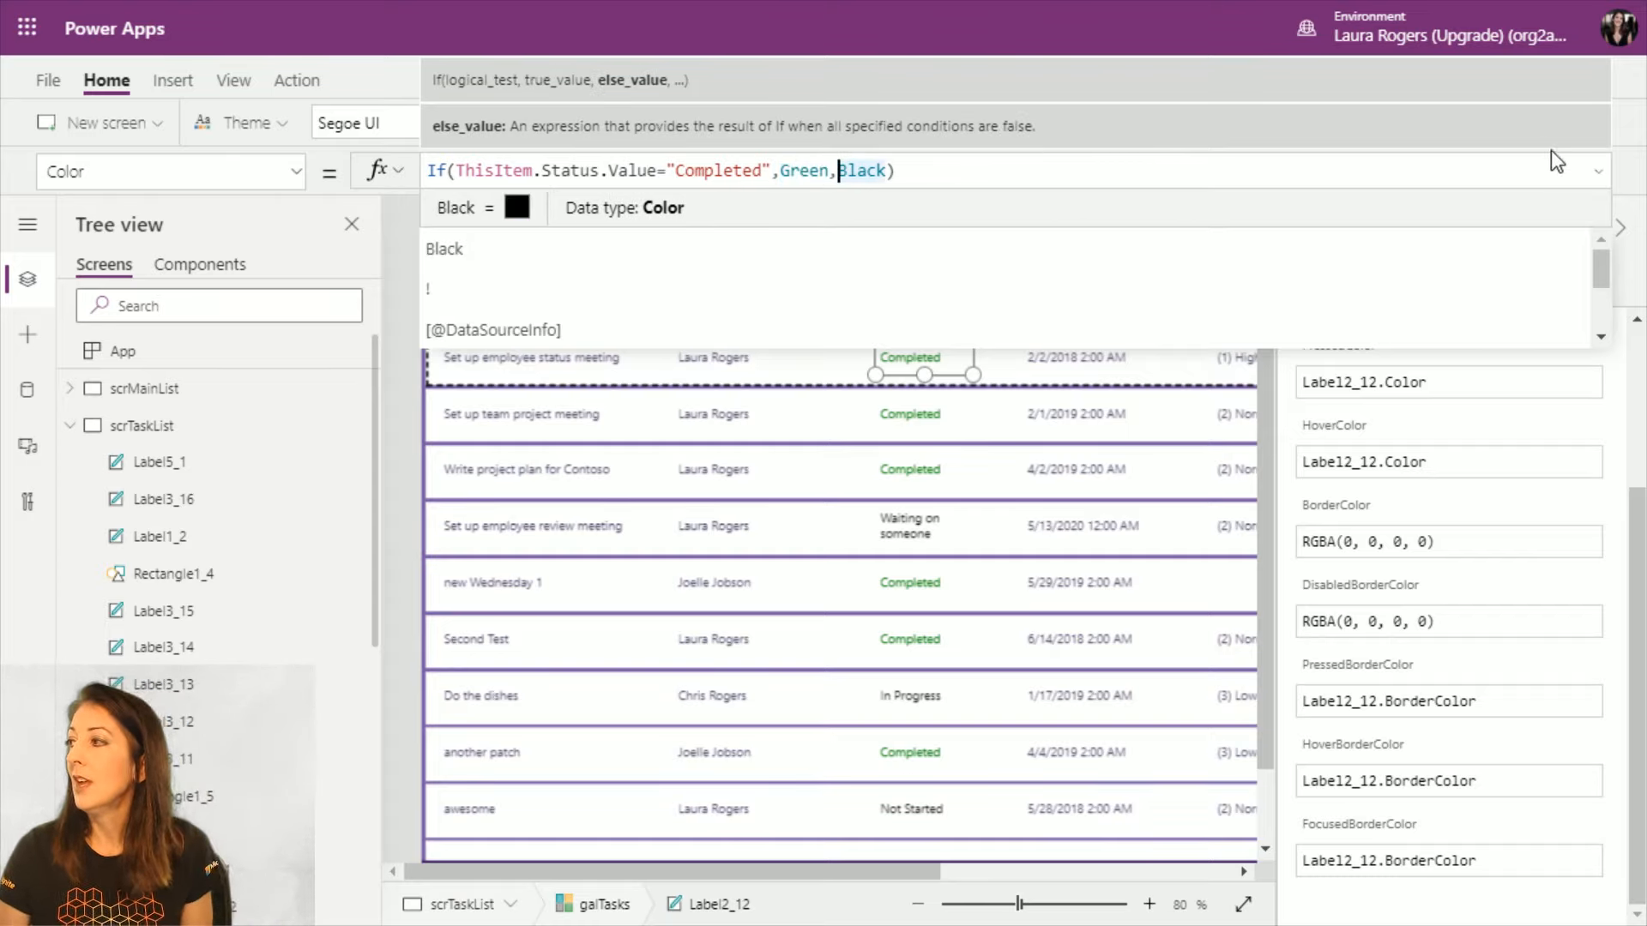
pyautogui.click(1629, 173)
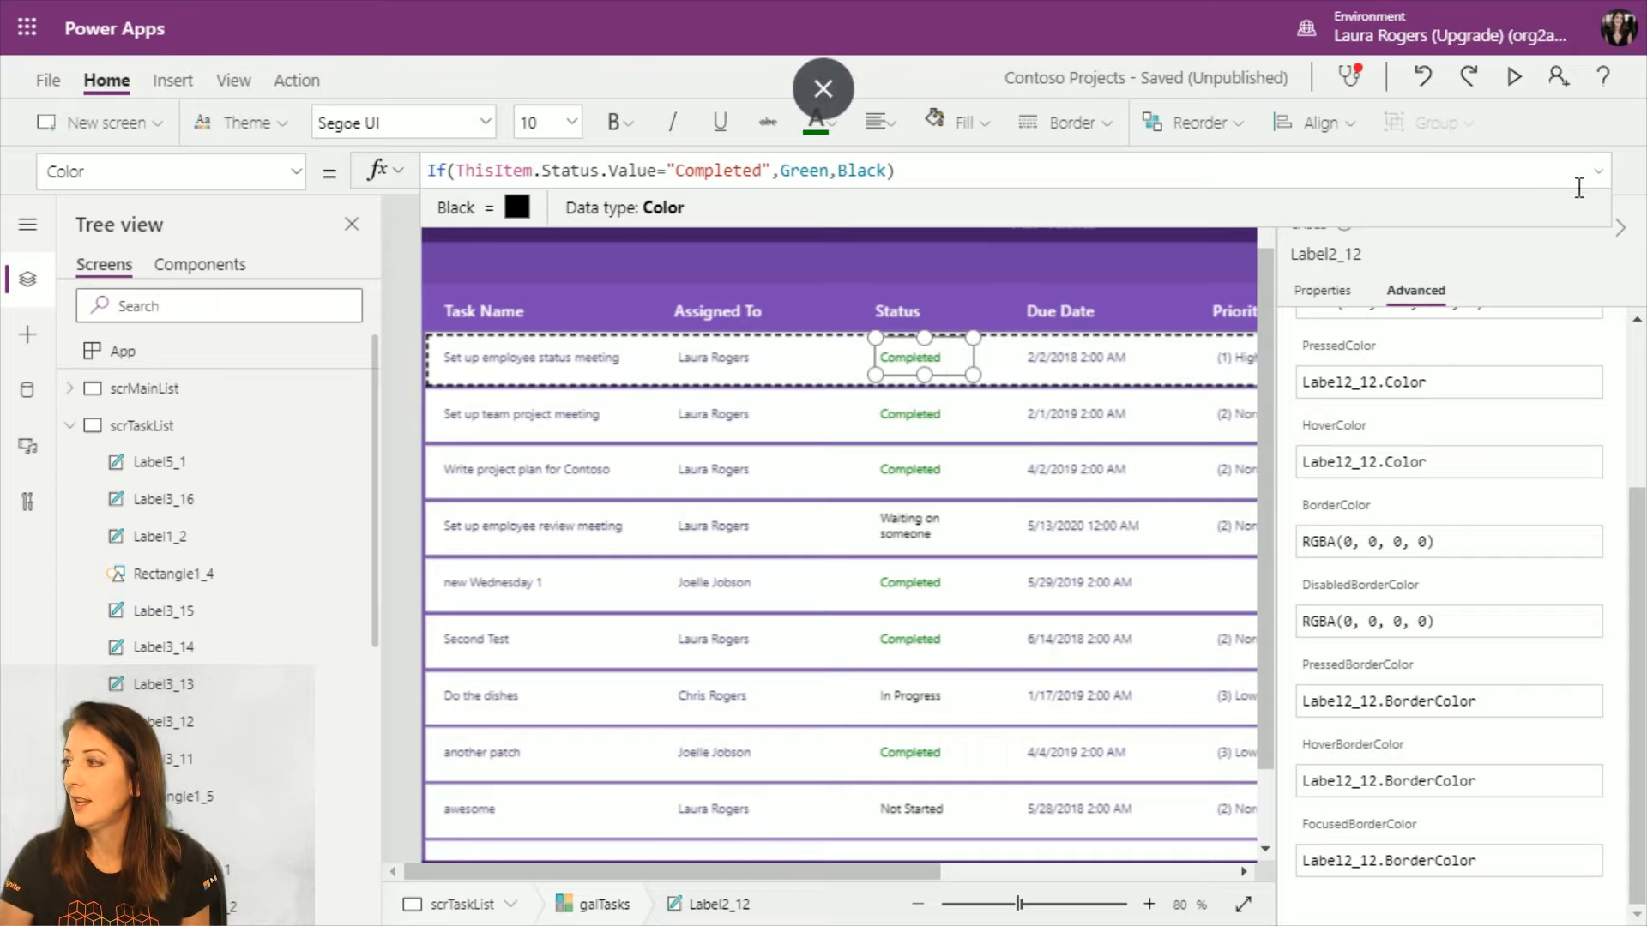
pyautogui.click(1601, 172)
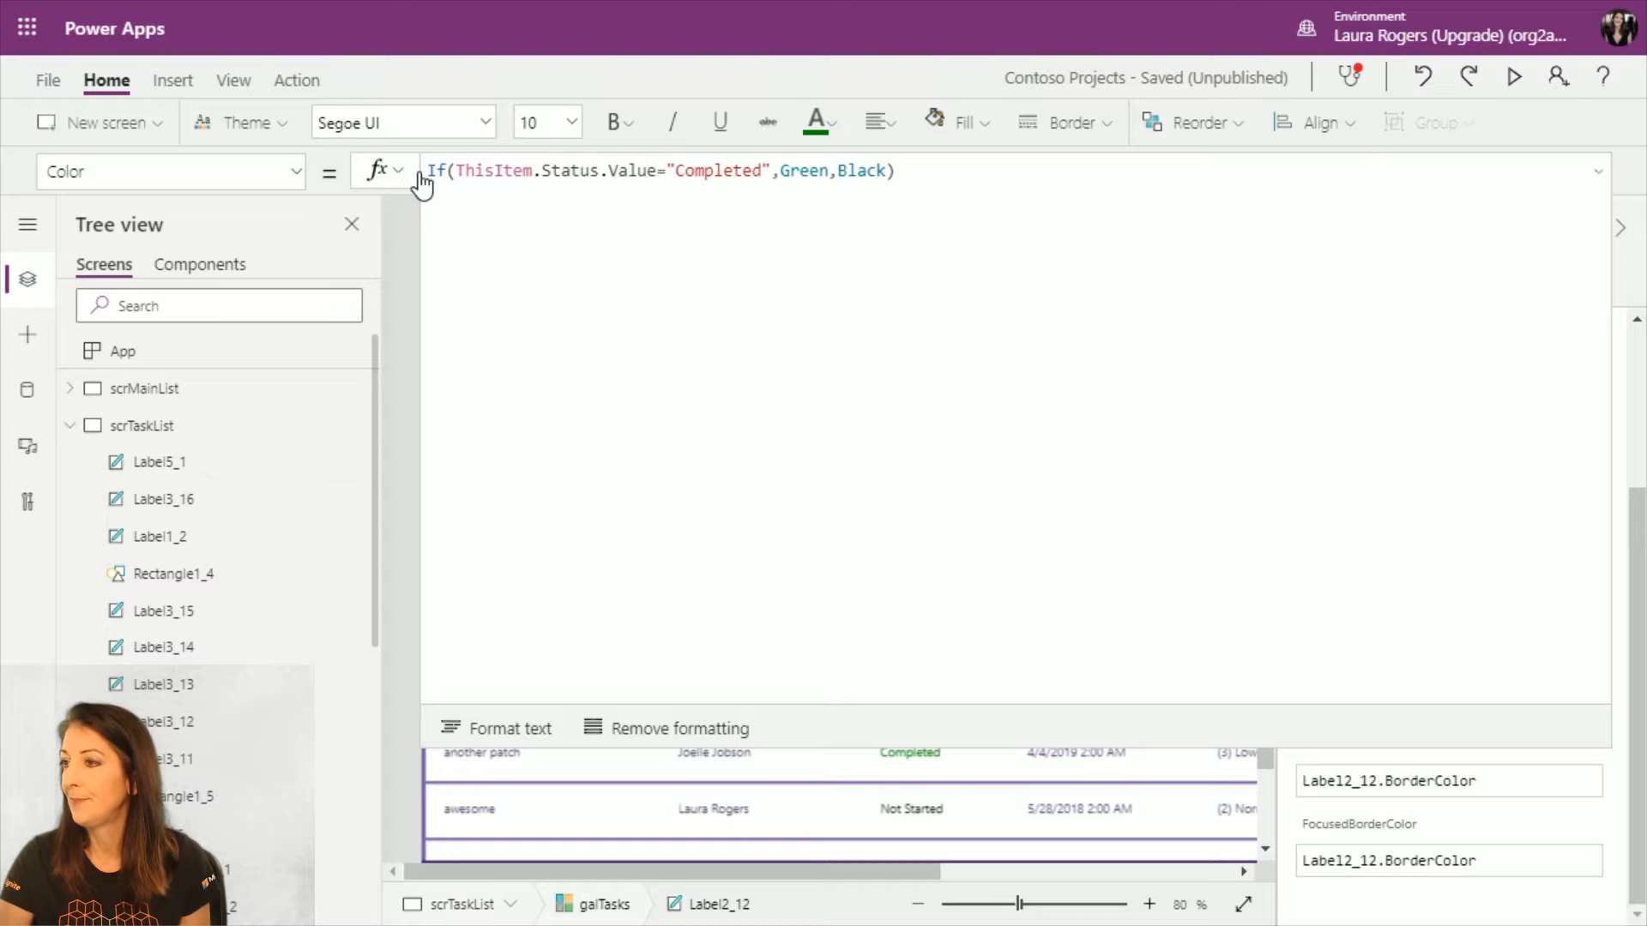
pyautogui.click(449, 173)
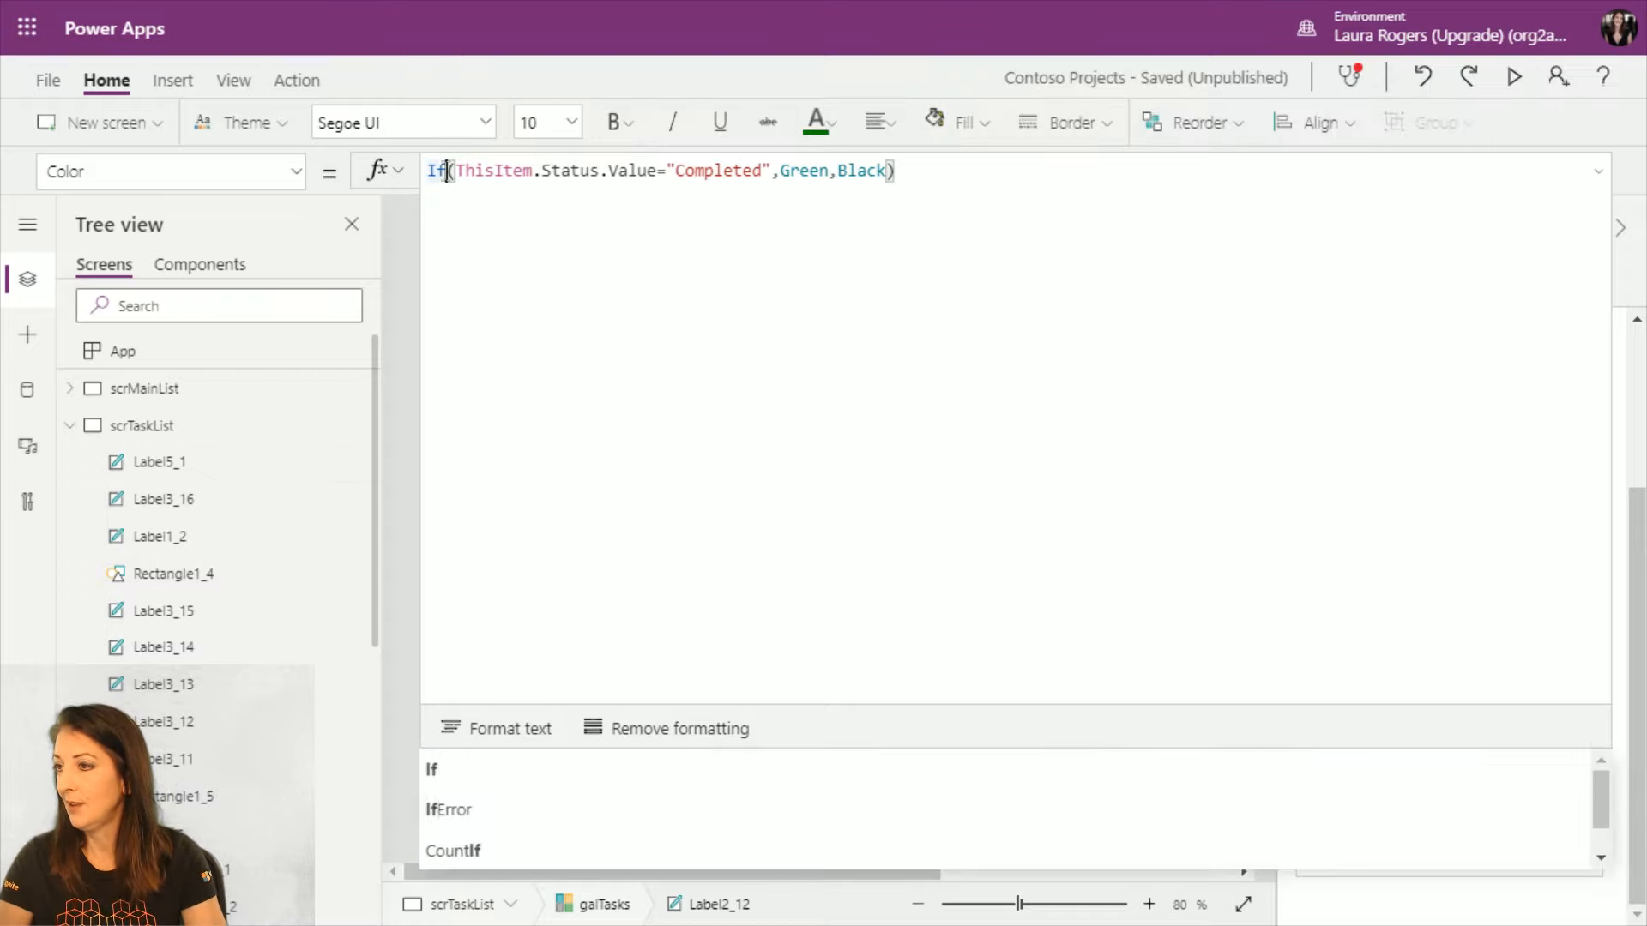
pyautogui.moveTo(1116, 165); pyautogui.dragTo(407, 170)
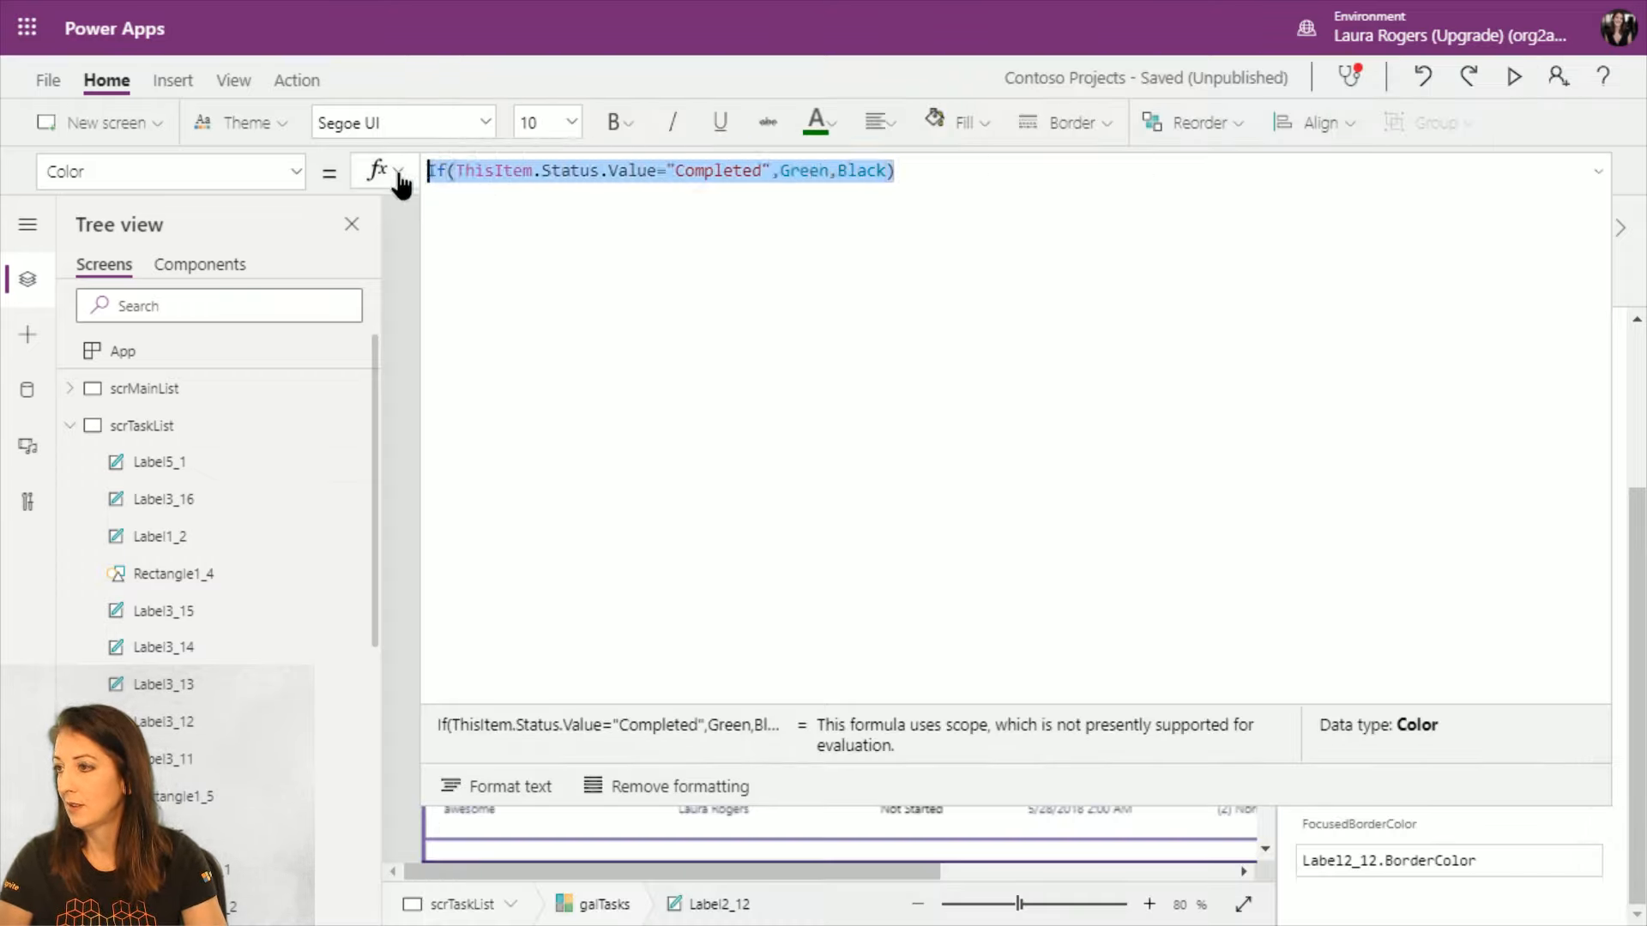
pyautogui.click(554, 169)
pyautogui.click(446, 170)
pyautogui.press('BackSpace')
pyautogui.press('BackSpace')
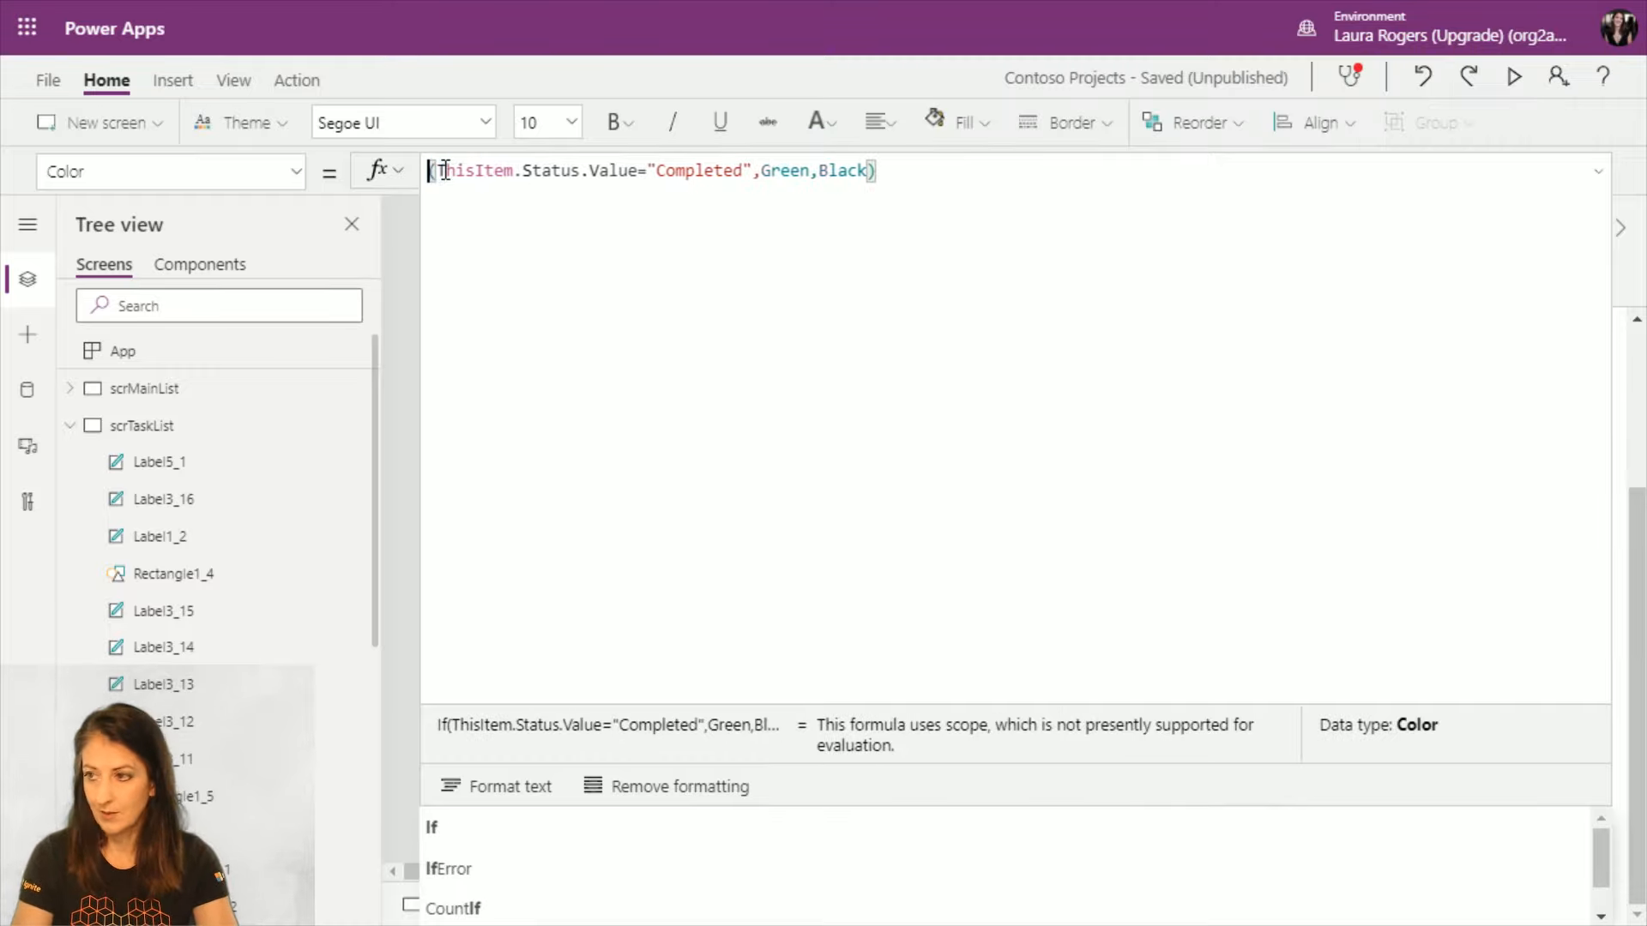
pyautogui.write('Switch')
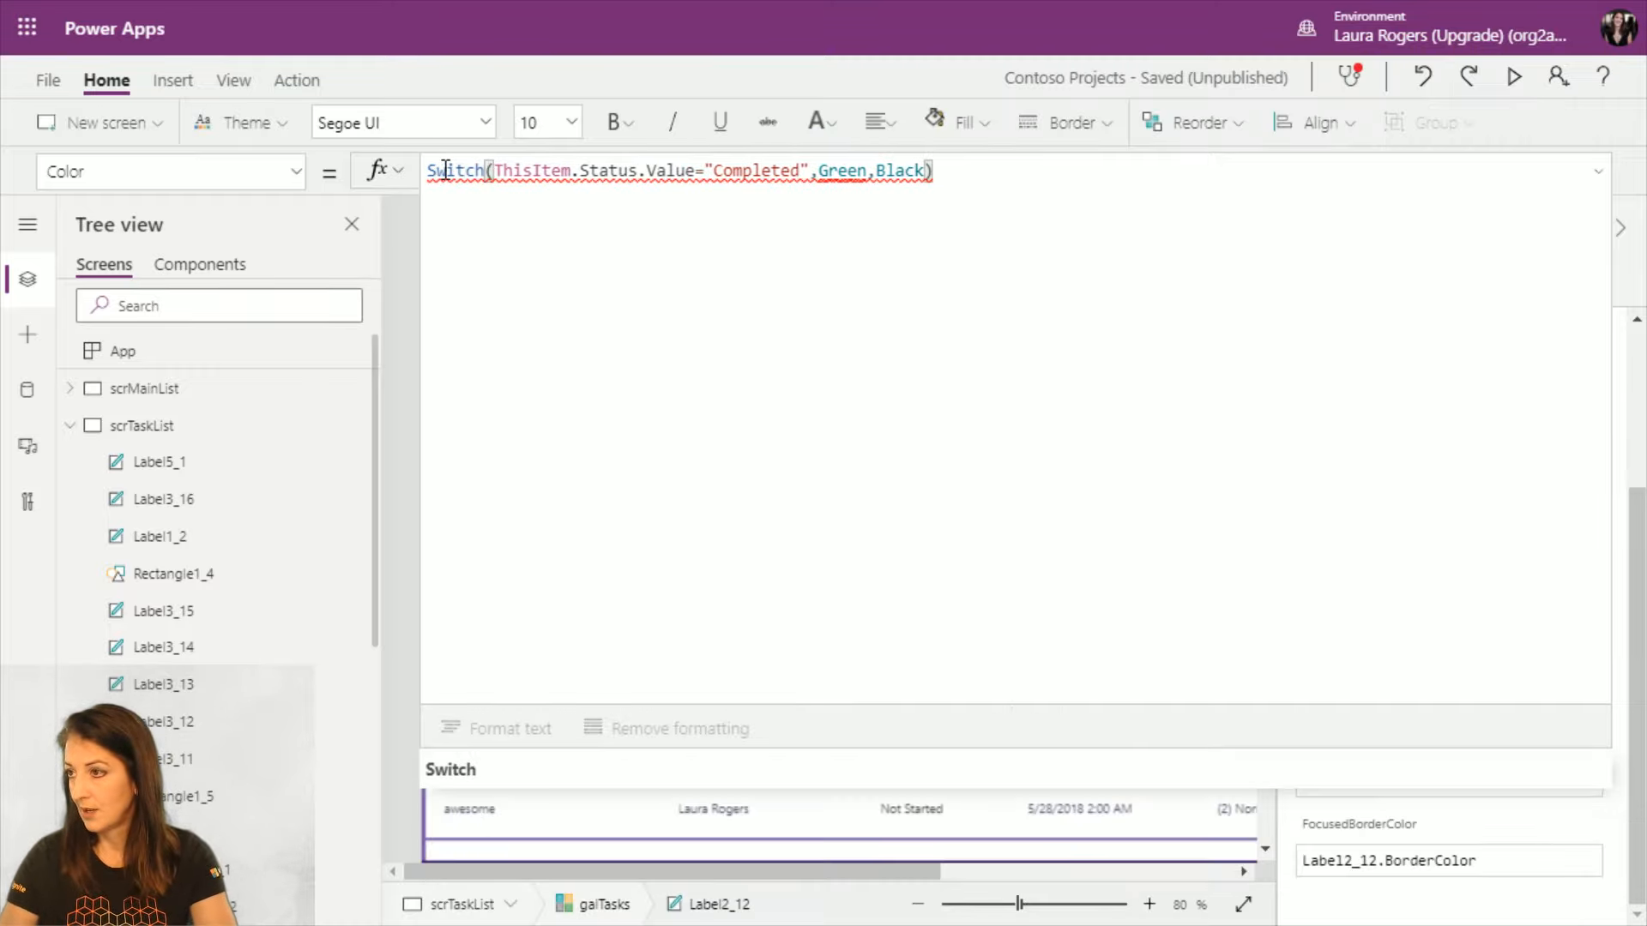
# Step: Put a comma in place of the equals sign before "Completed" and format the Switch formula across multiple lines
pyautogui.click(705, 170)
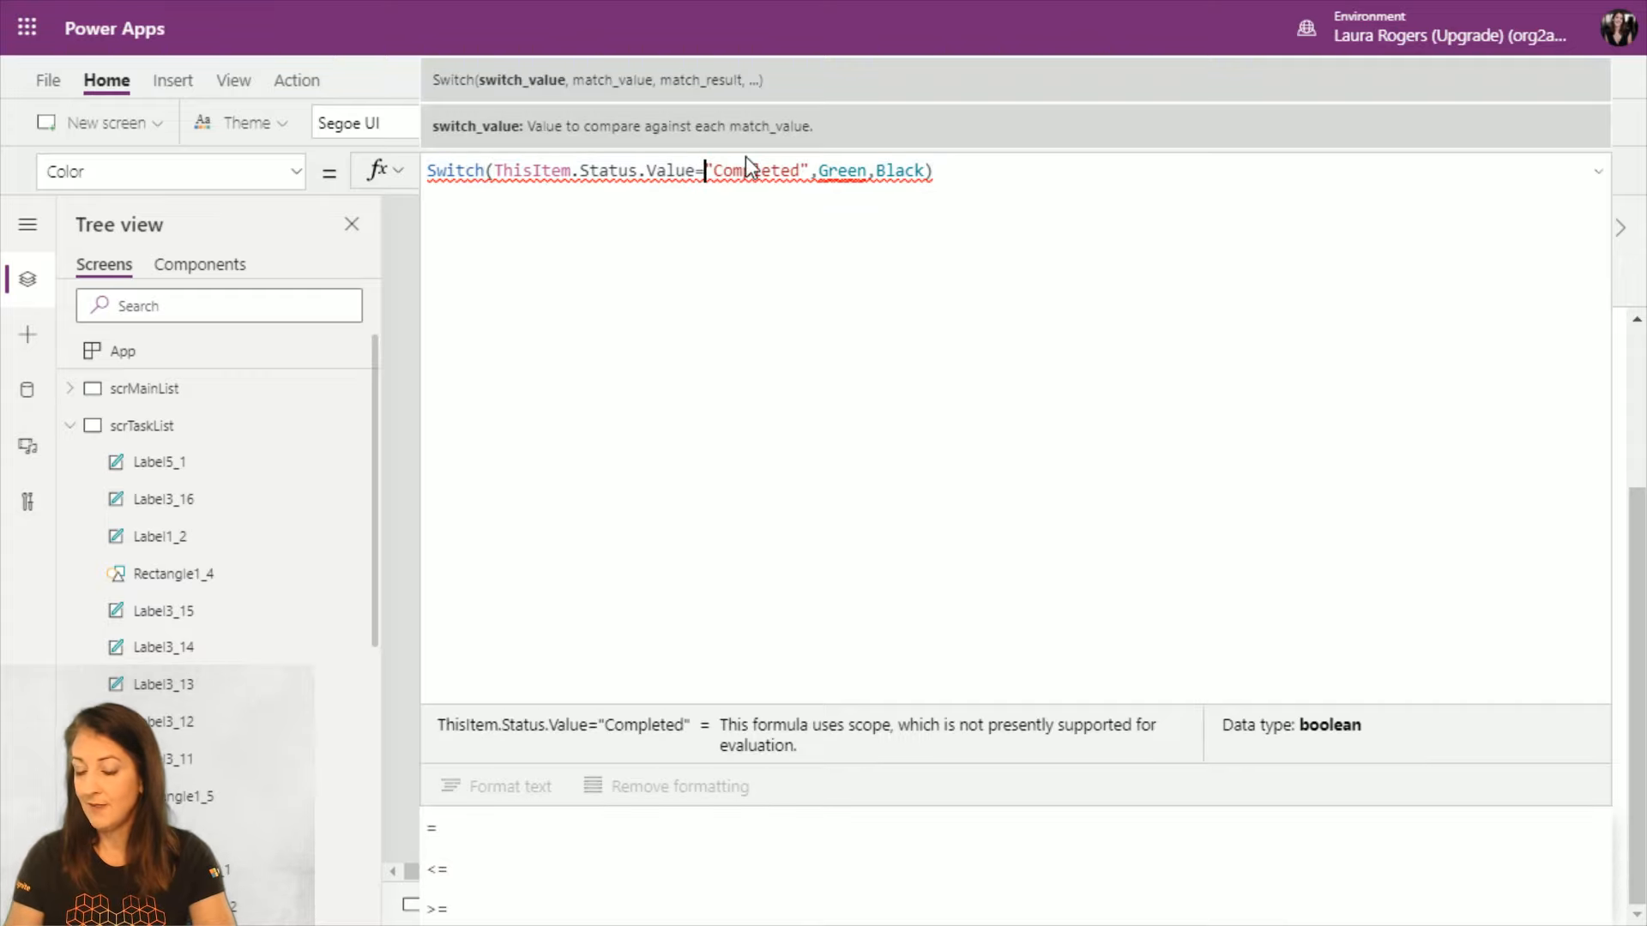
pyautogui.press('BackSpace')
pyautogui.write(',')
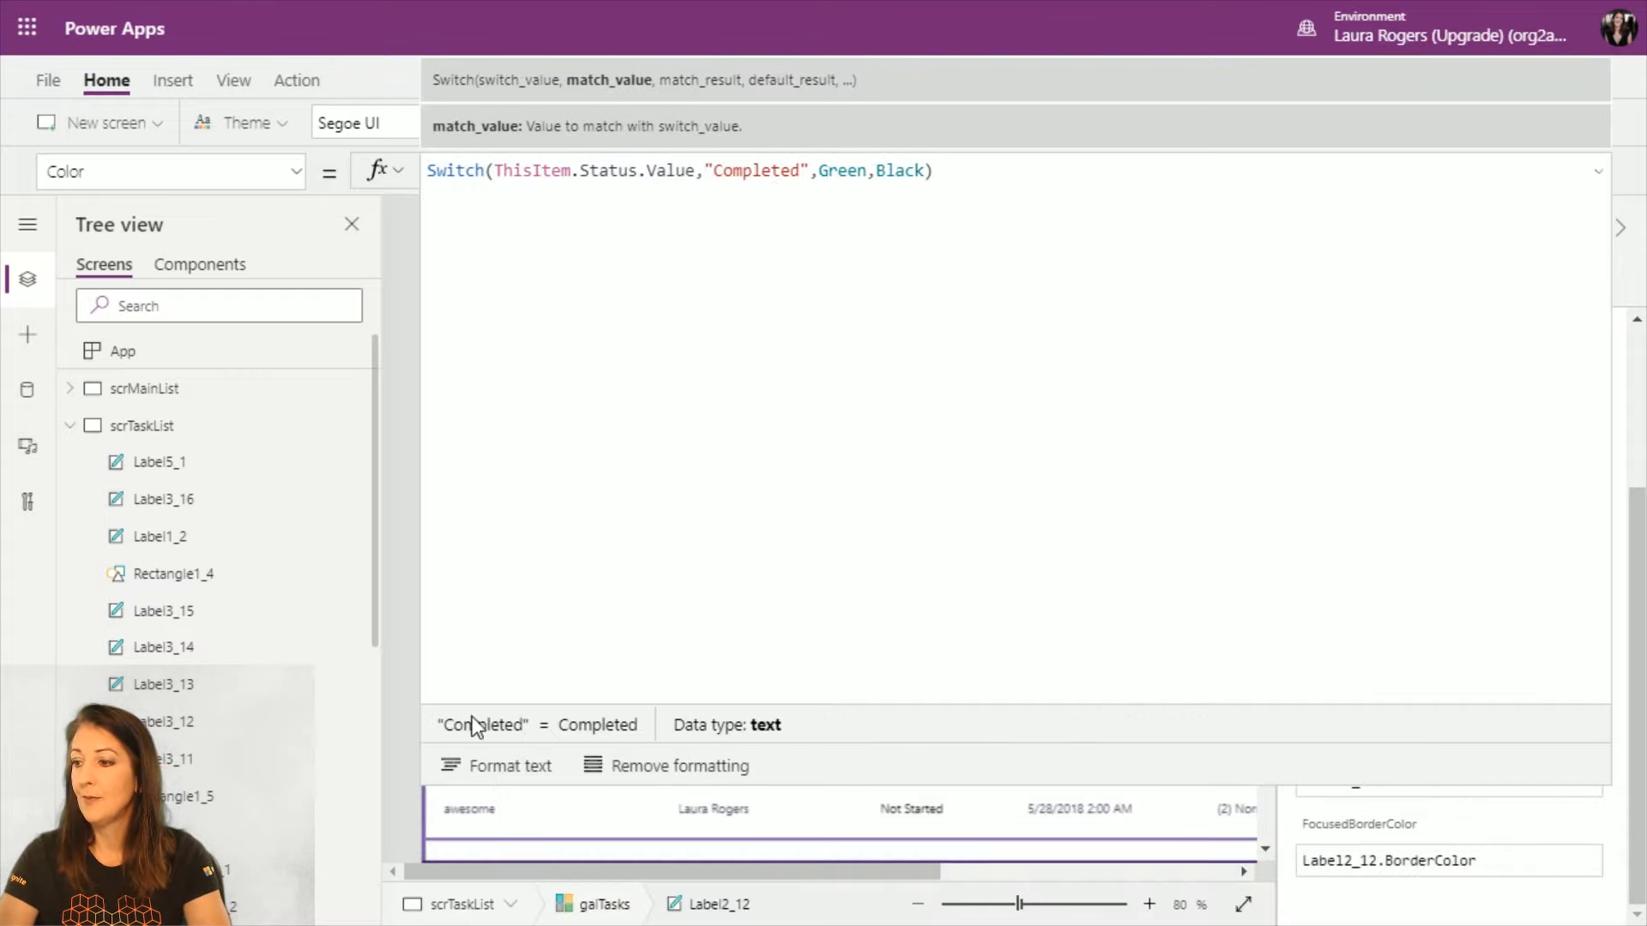
pyautogui.click(498, 765)
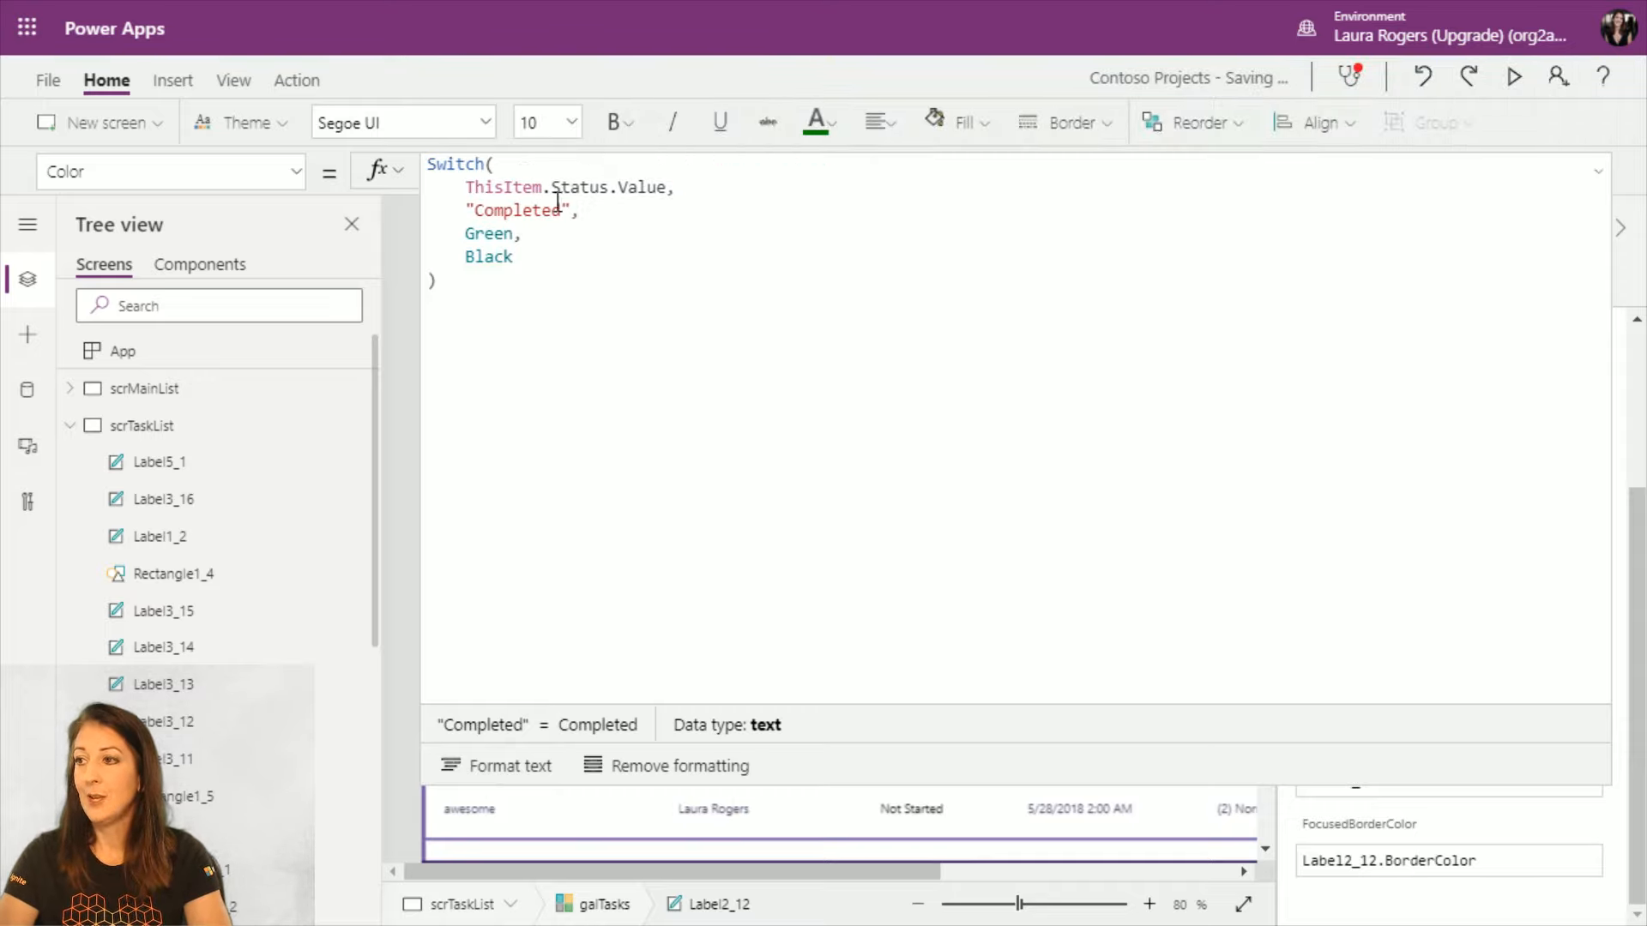
# Step: Add an "In Progress" case after Green in the Switch formula and replace Black with Purple as its color
pyautogui.click(530, 235)
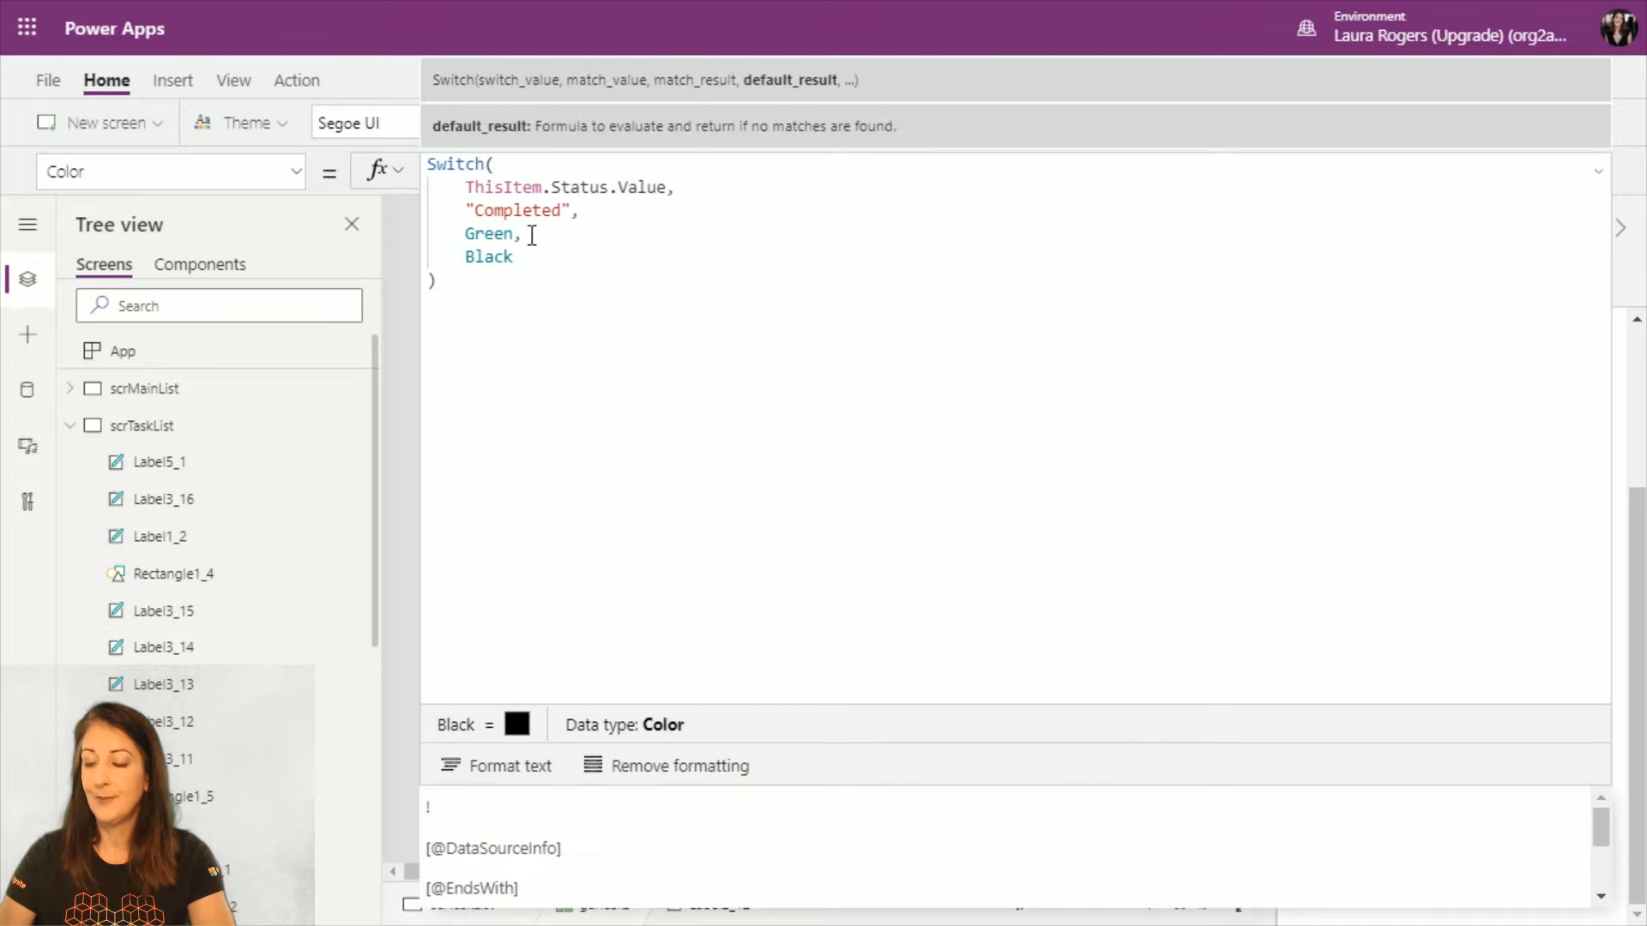
pyautogui.hotkey('shift', 'Return')
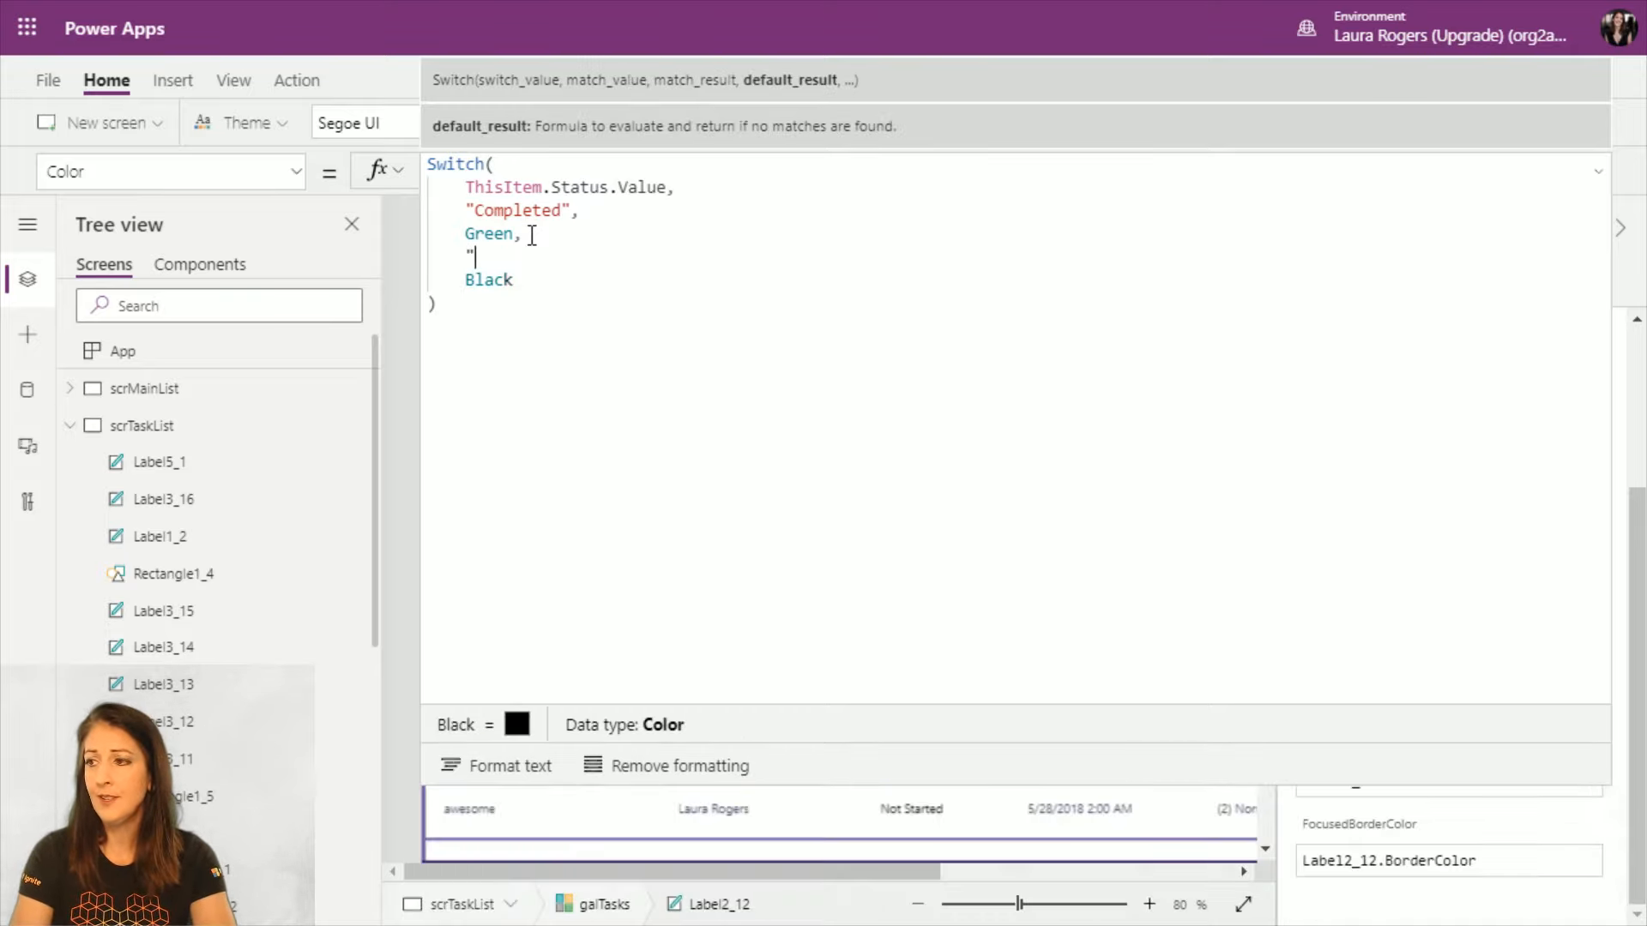
pyautogui.write('"Inpro')
pyautogui.press('BackSpace')
pyautogui.press('BackSpace')
pyautogui.press('BackSpace')
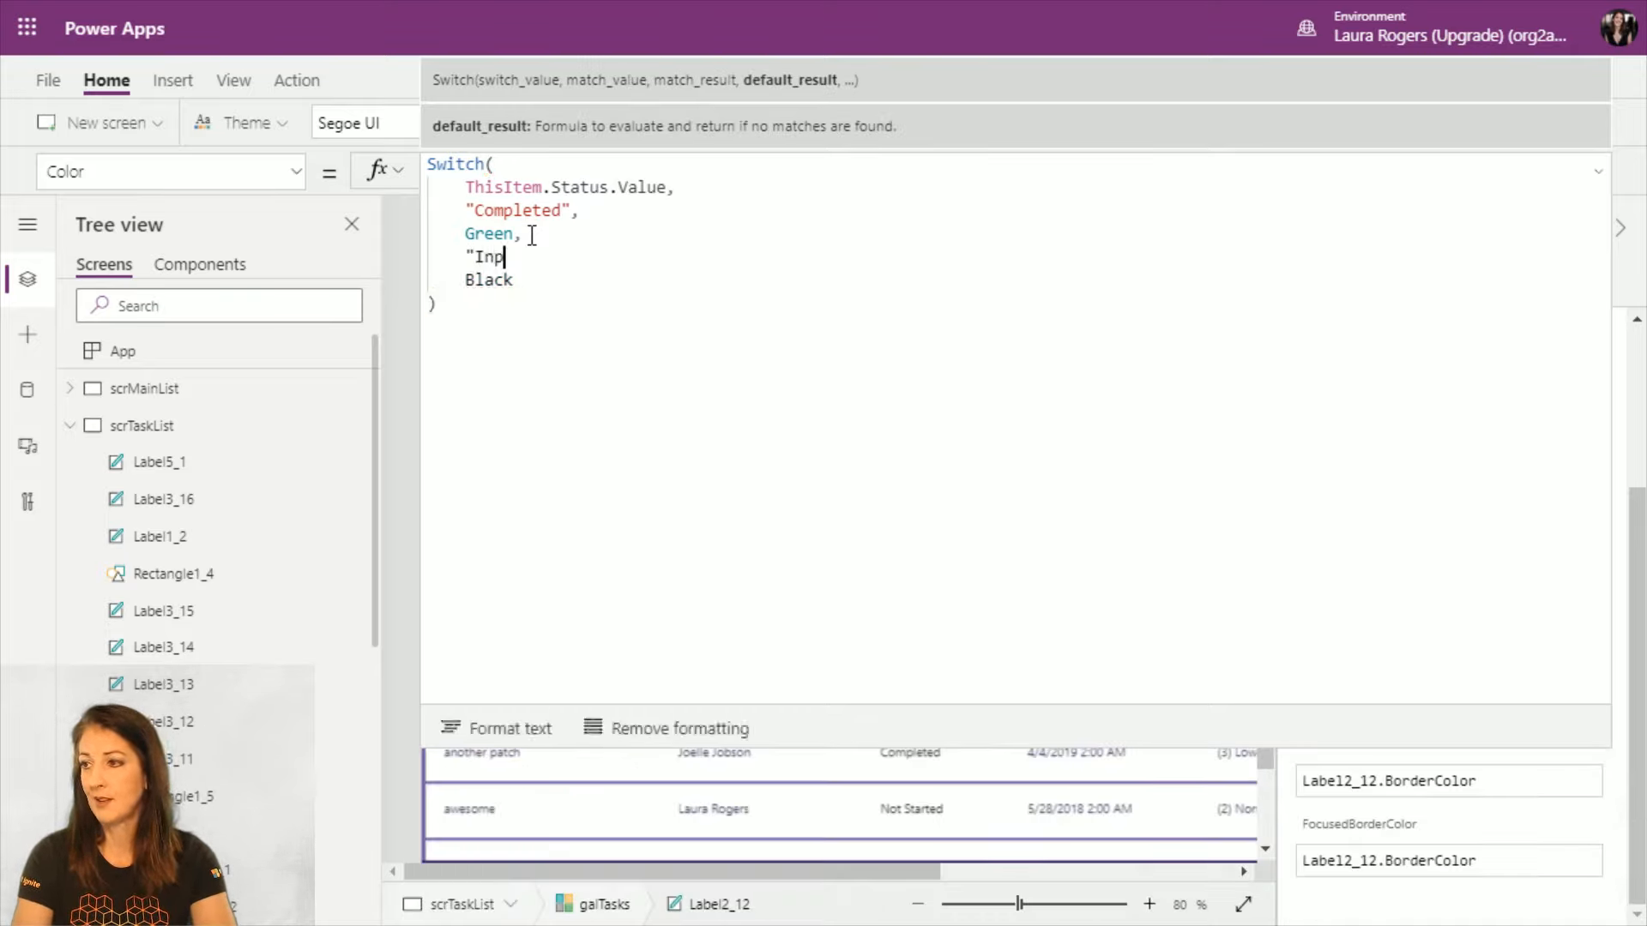
pyautogui.write('Progress"')
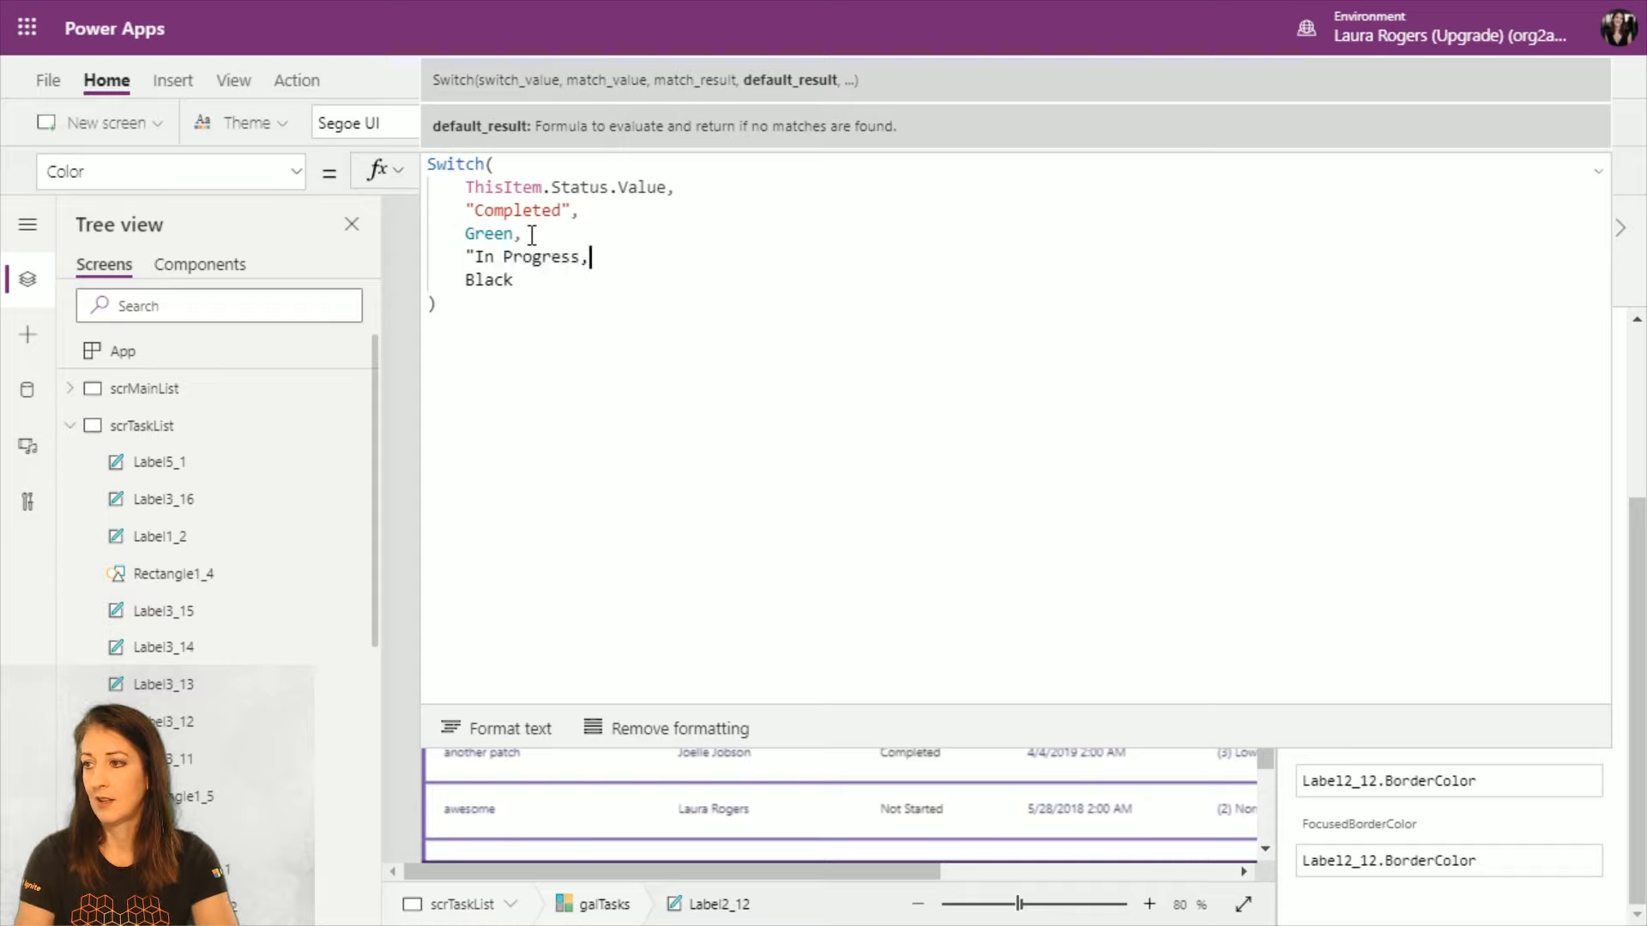
pyautogui.write(',')
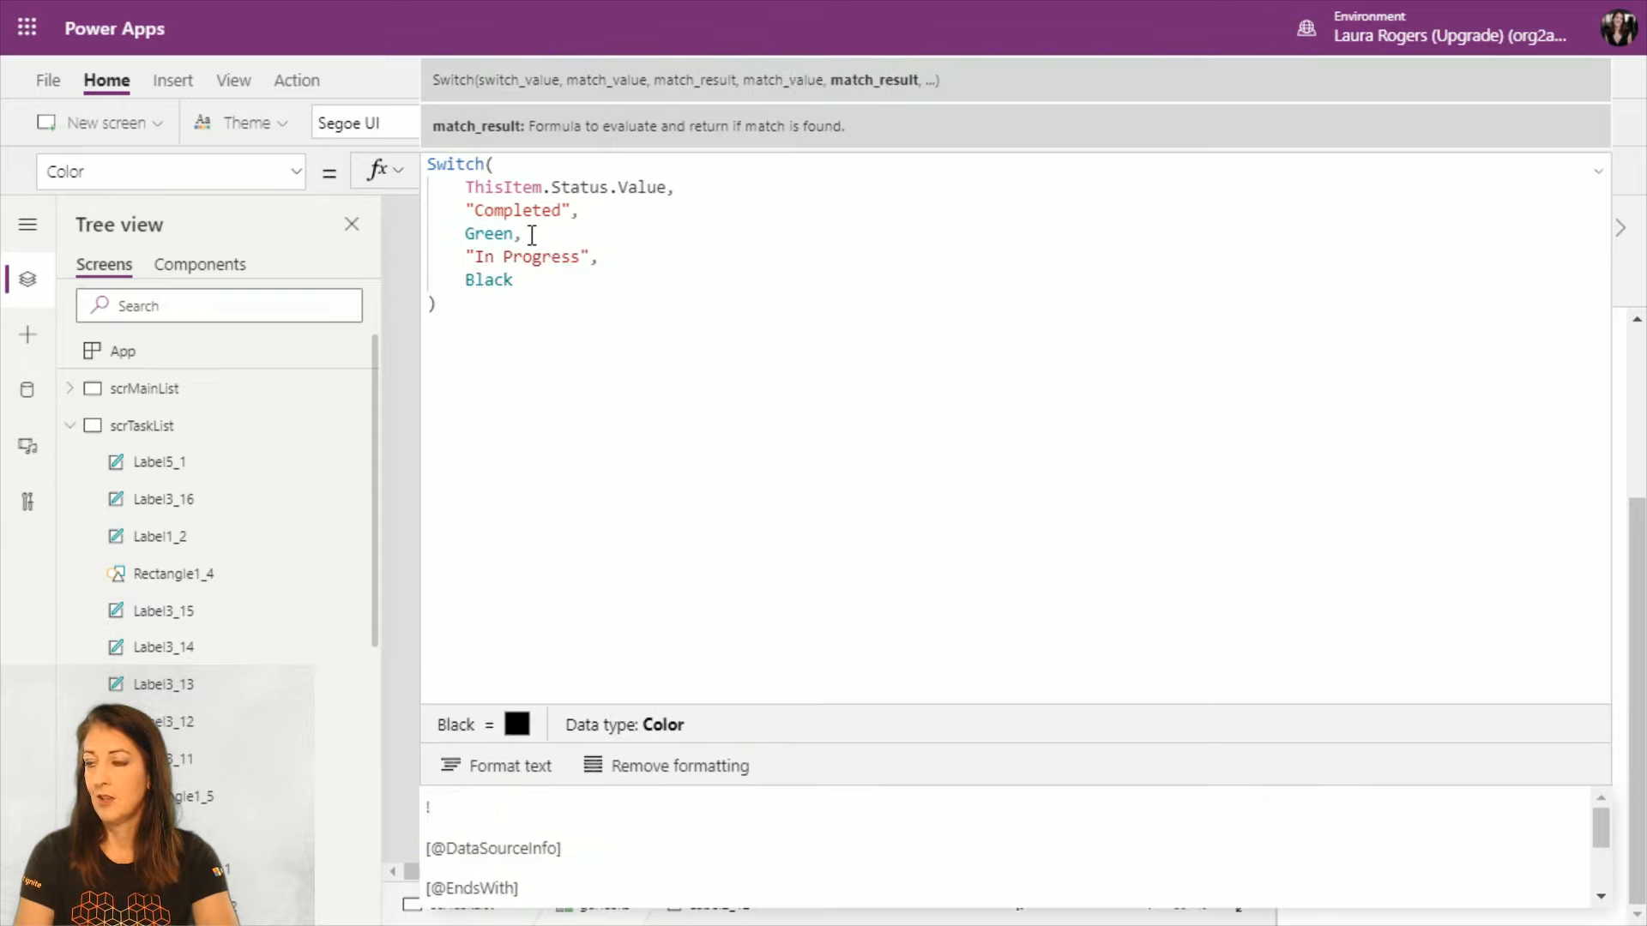
pyautogui.doubleClick(504, 281)
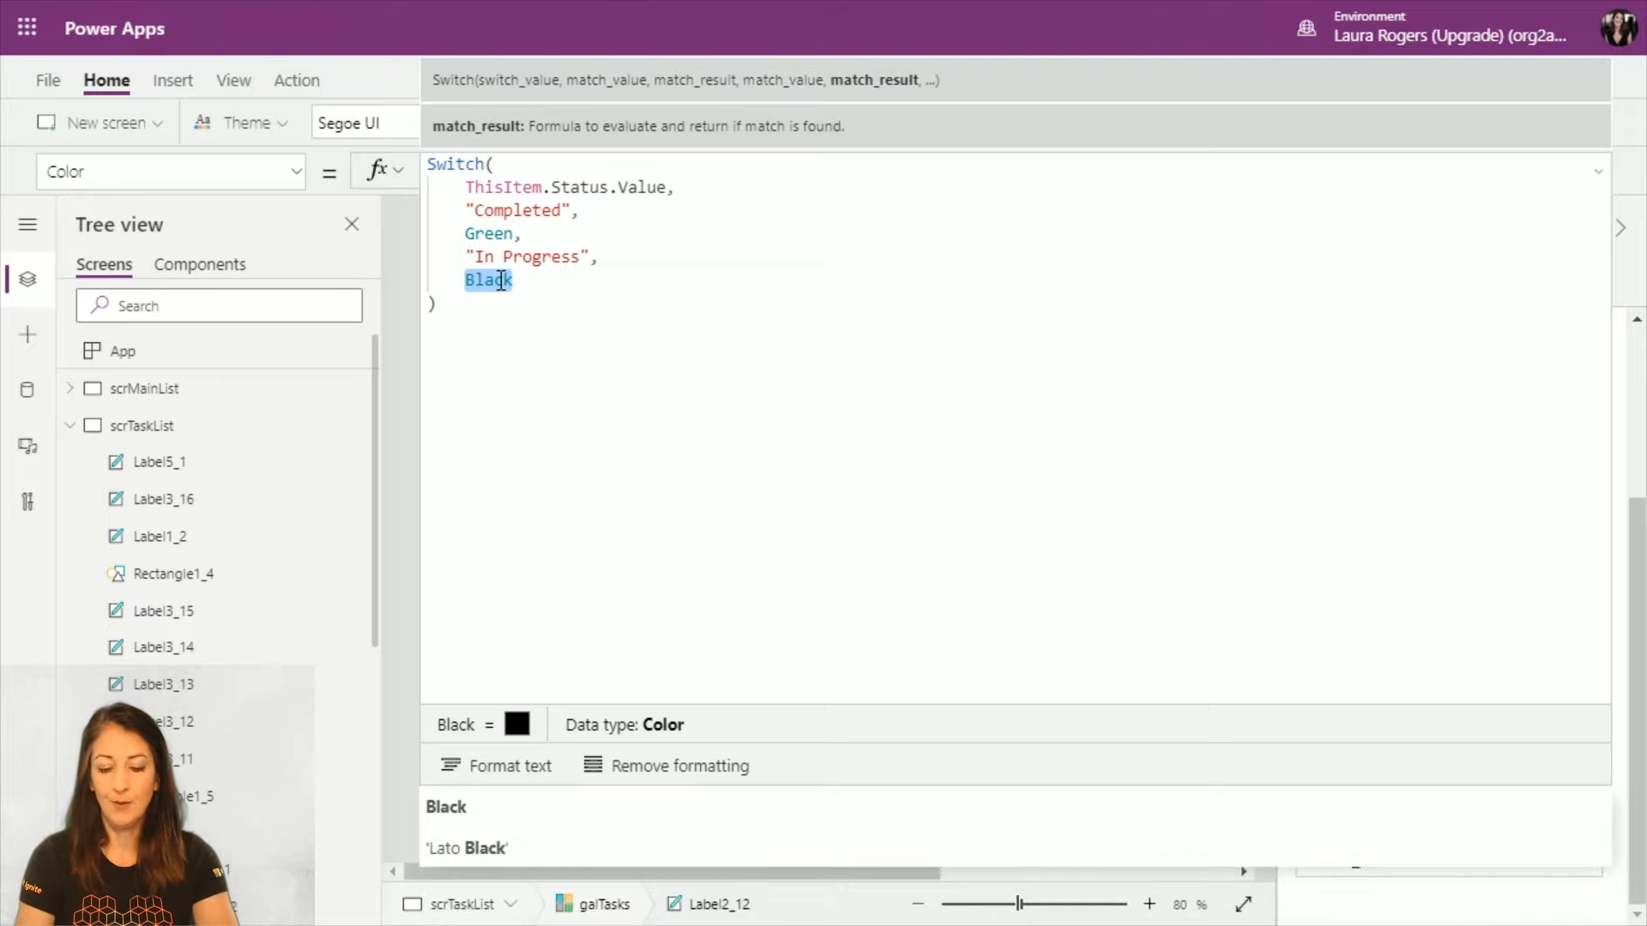
pyautogui.write('Purple')
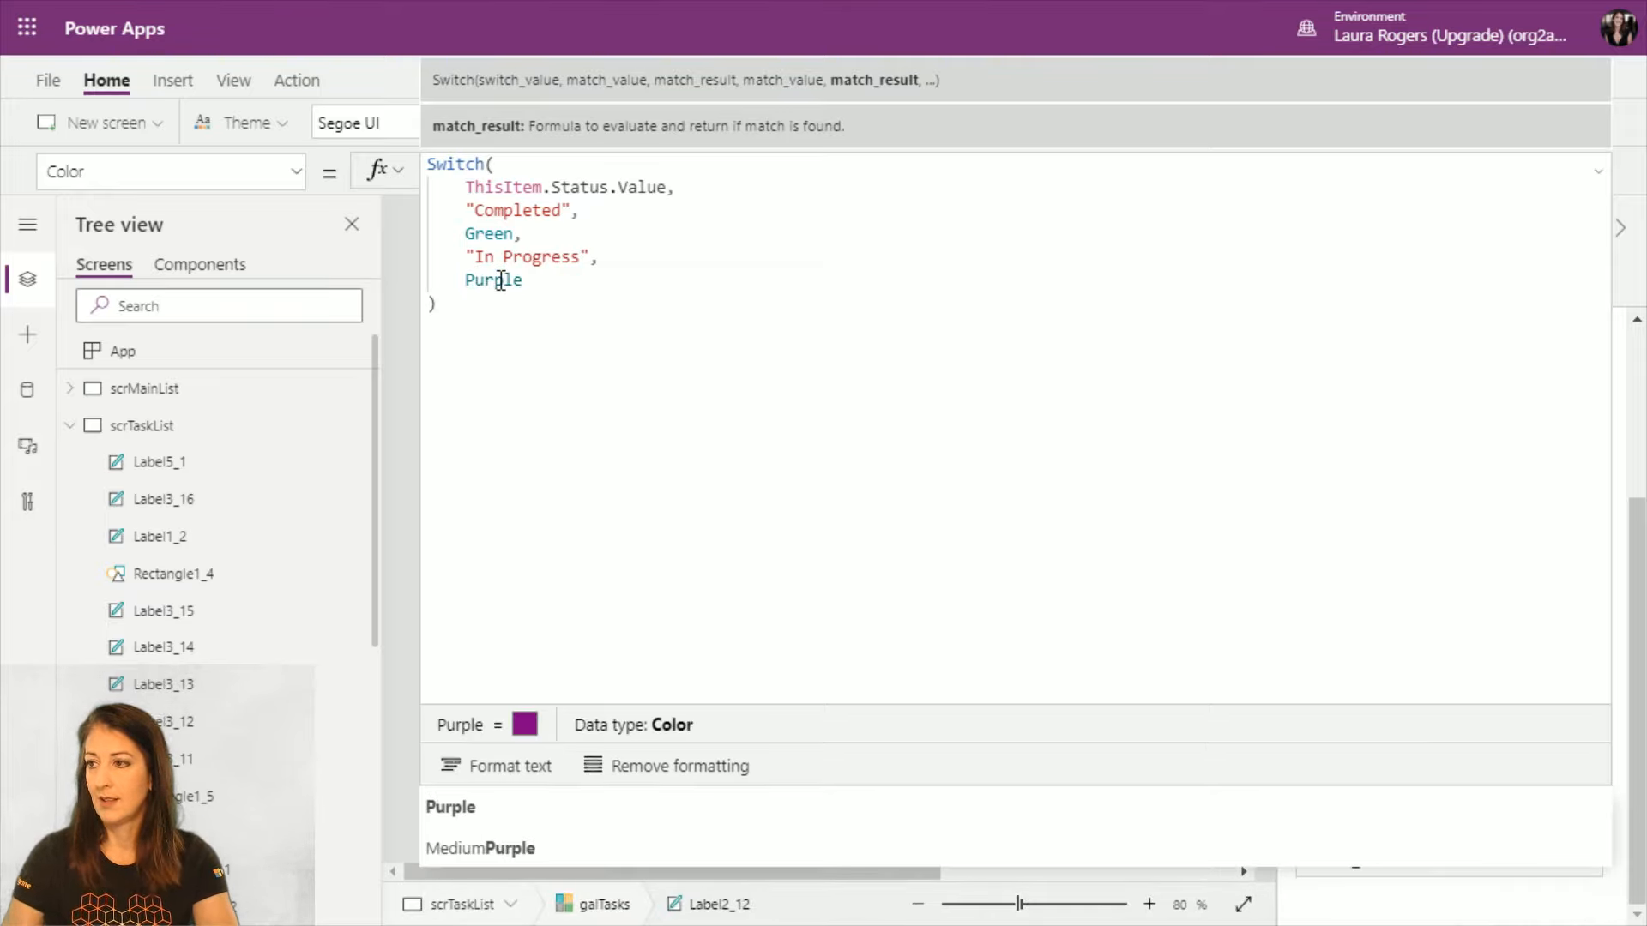
pyautogui.write(',')
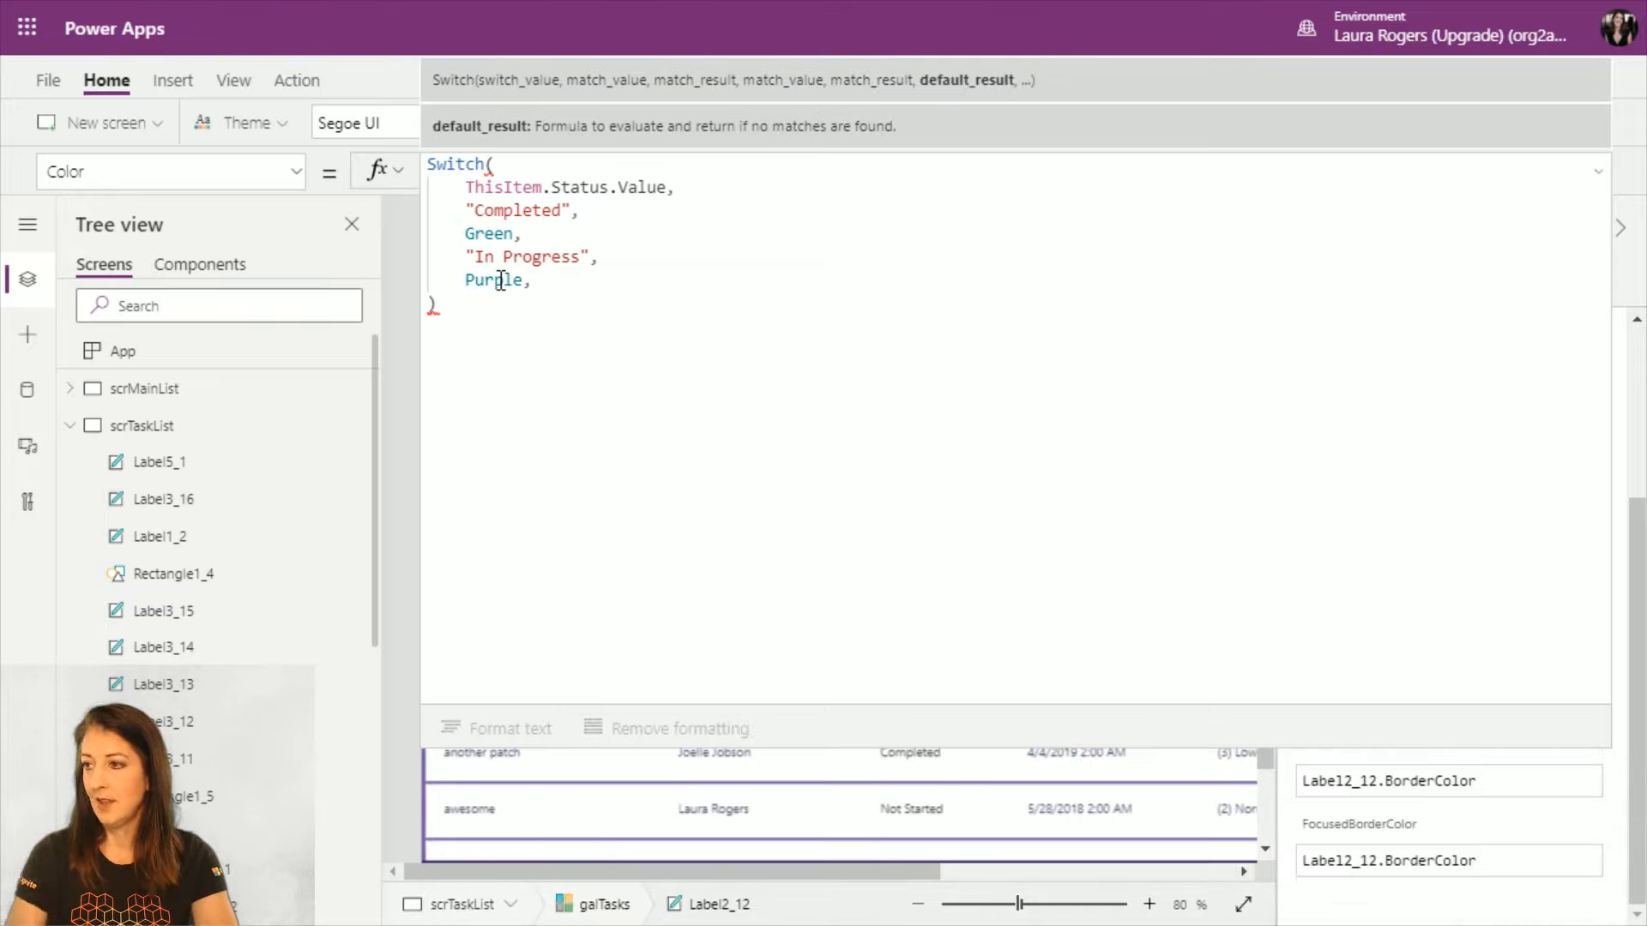
# Step: Add "Not Started" as the next match value after Purple in the Switch formula
pyautogui.press('Return')
pyautogui.write('"')
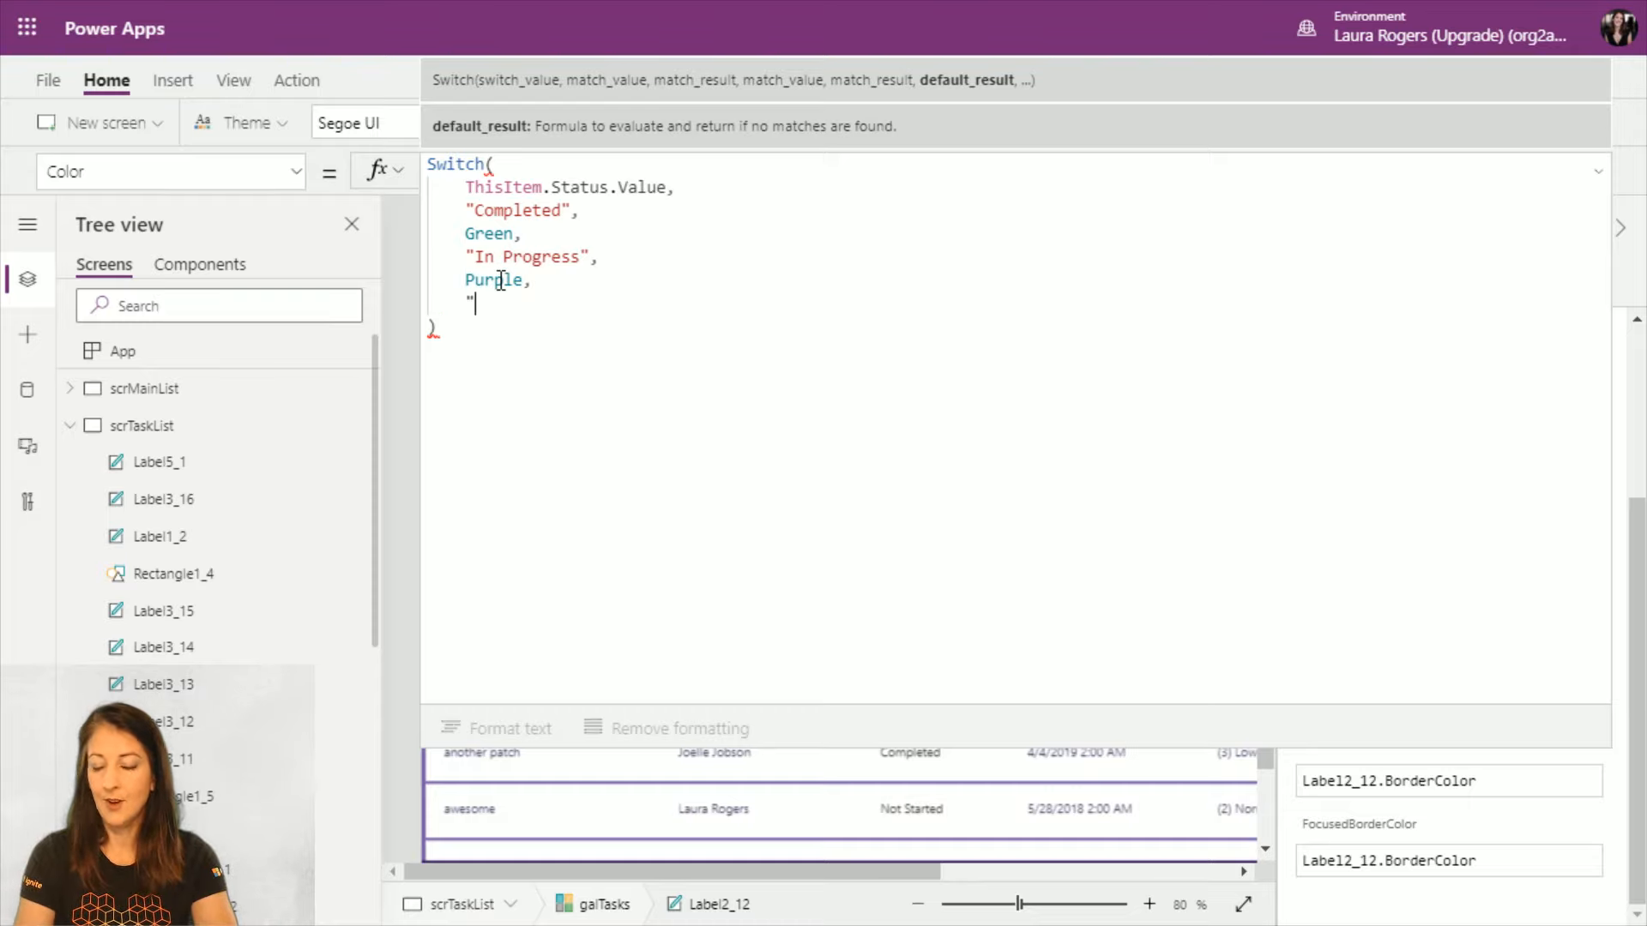
pyautogui.write('Not Start')
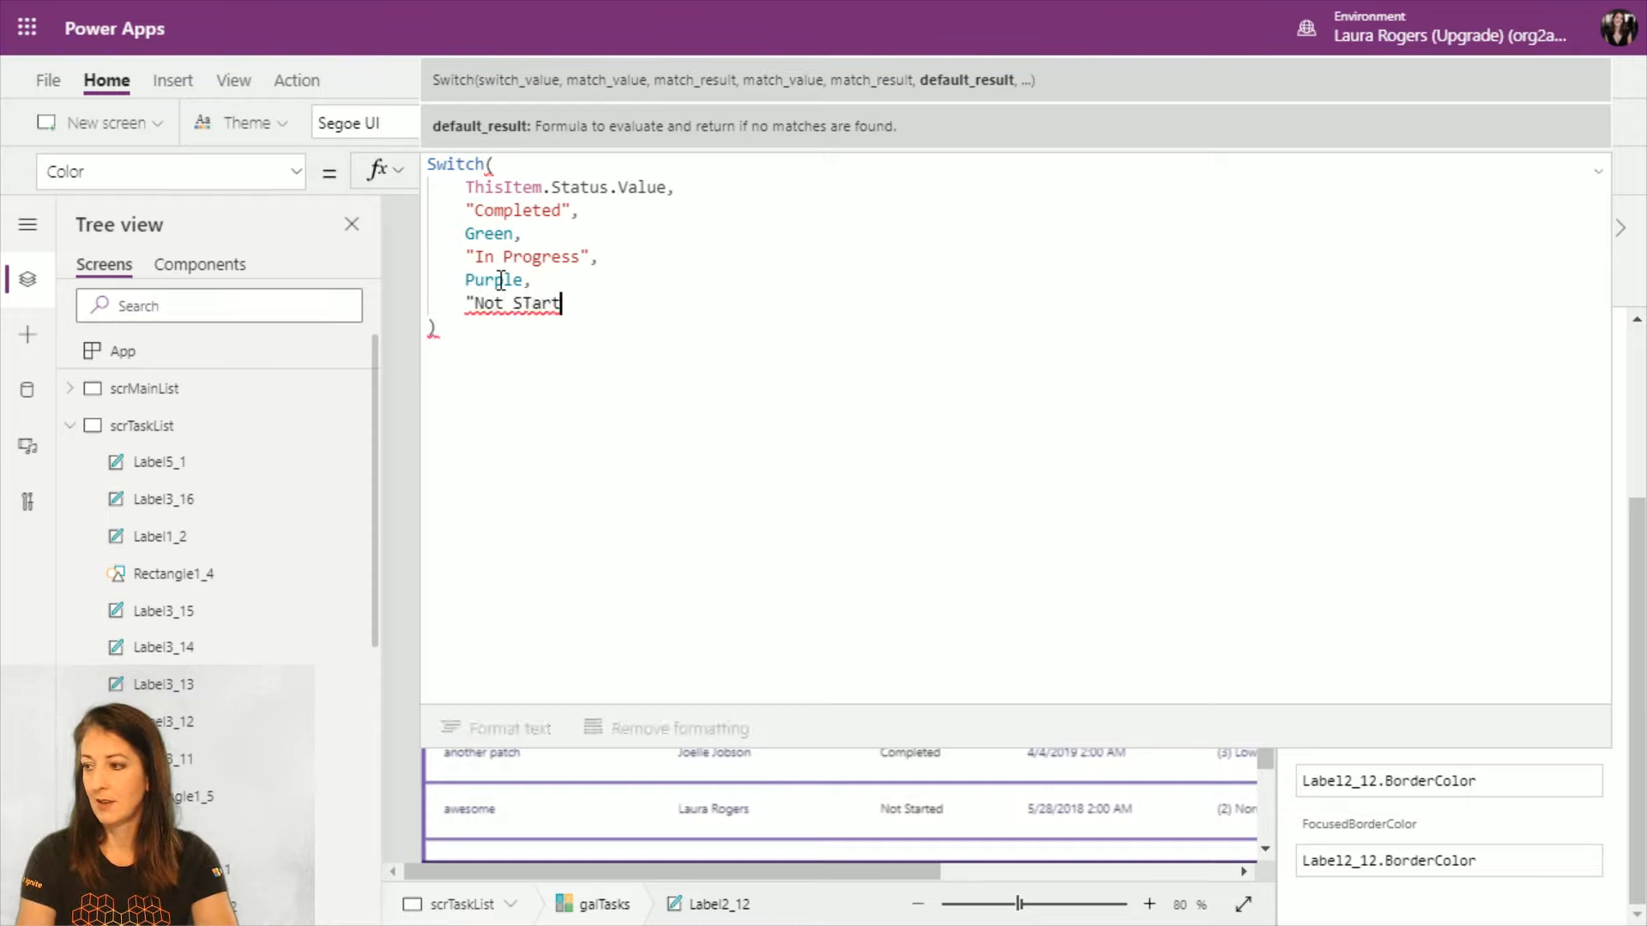
pyautogui.press('BackSpace')
pyautogui.press('BackSpace')
pyautogui.press('BackSpace')
pyautogui.press('BackSpace')
pyautogui.write('T')
pyautogui.press('BackSpace')
pyautogui.write('tar')
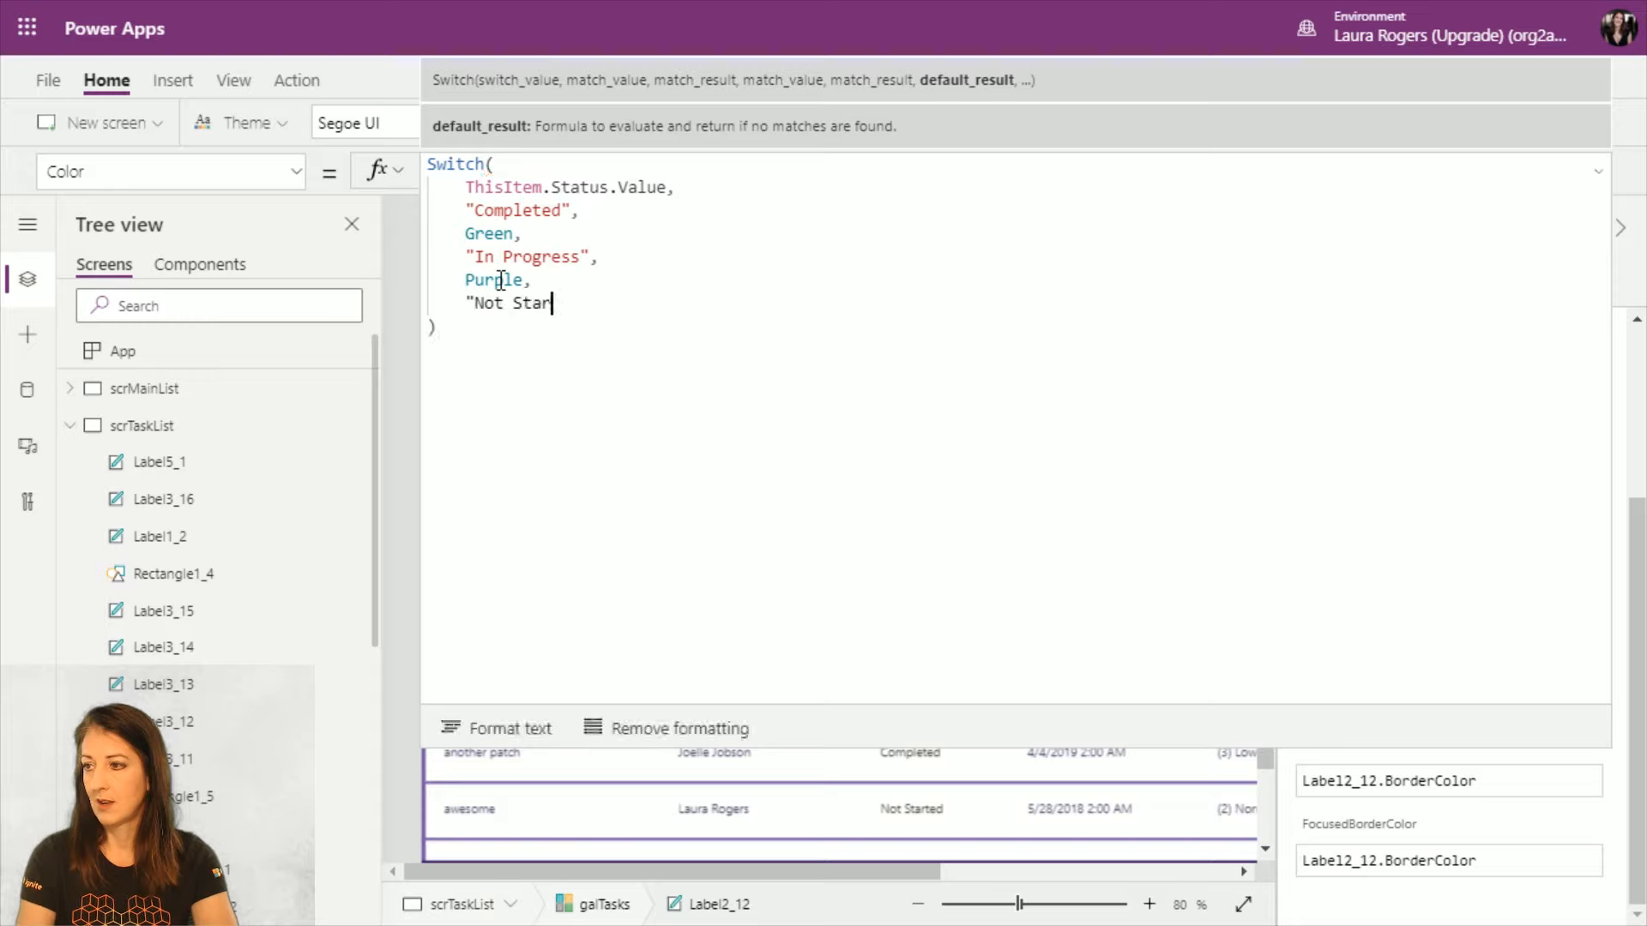
pyautogui.write('ted",')
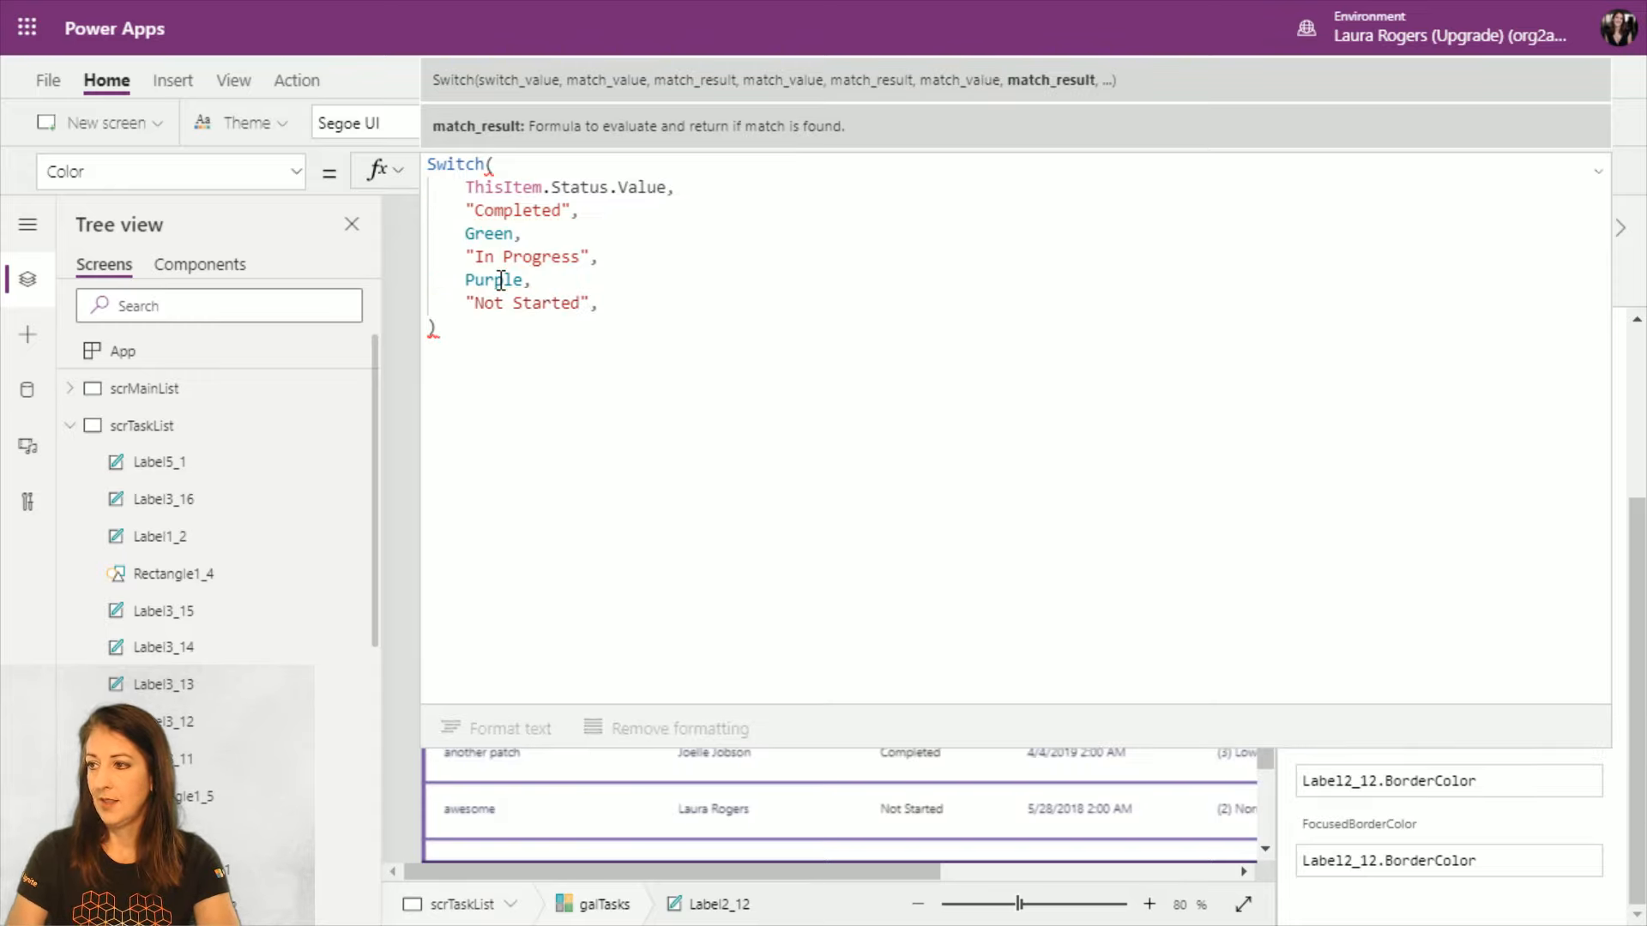
# Step: Enter Orange on a new line as the color for the "Not Started" case
pyautogui.press('Return')
pyautogui.write('D')
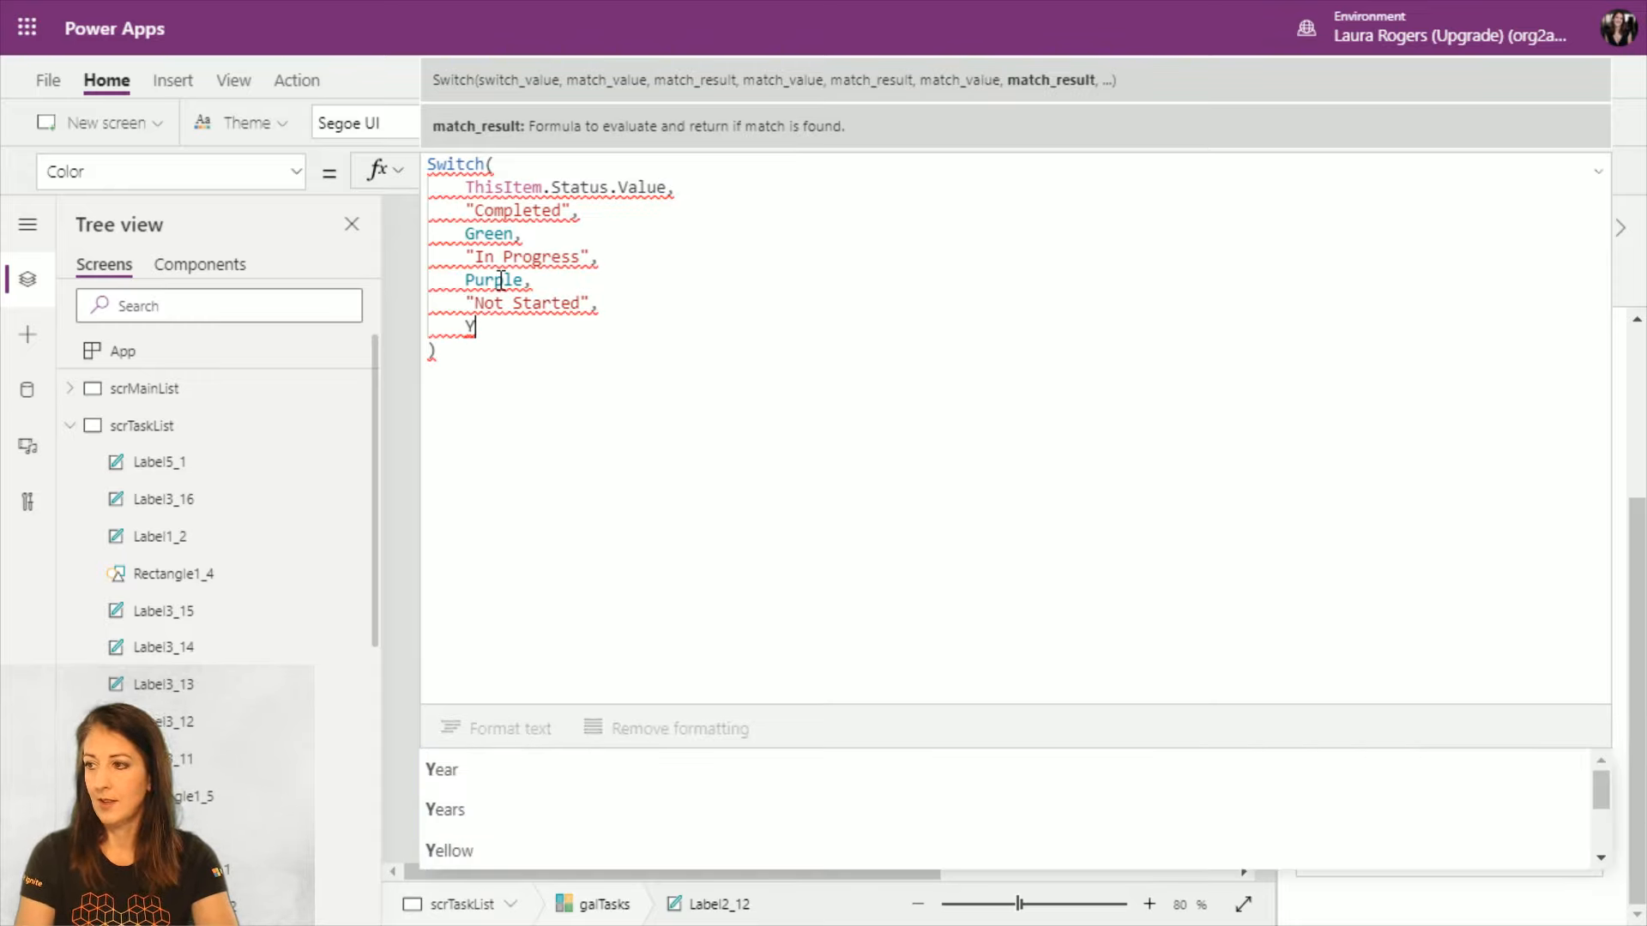
pyautogui.write('arky')
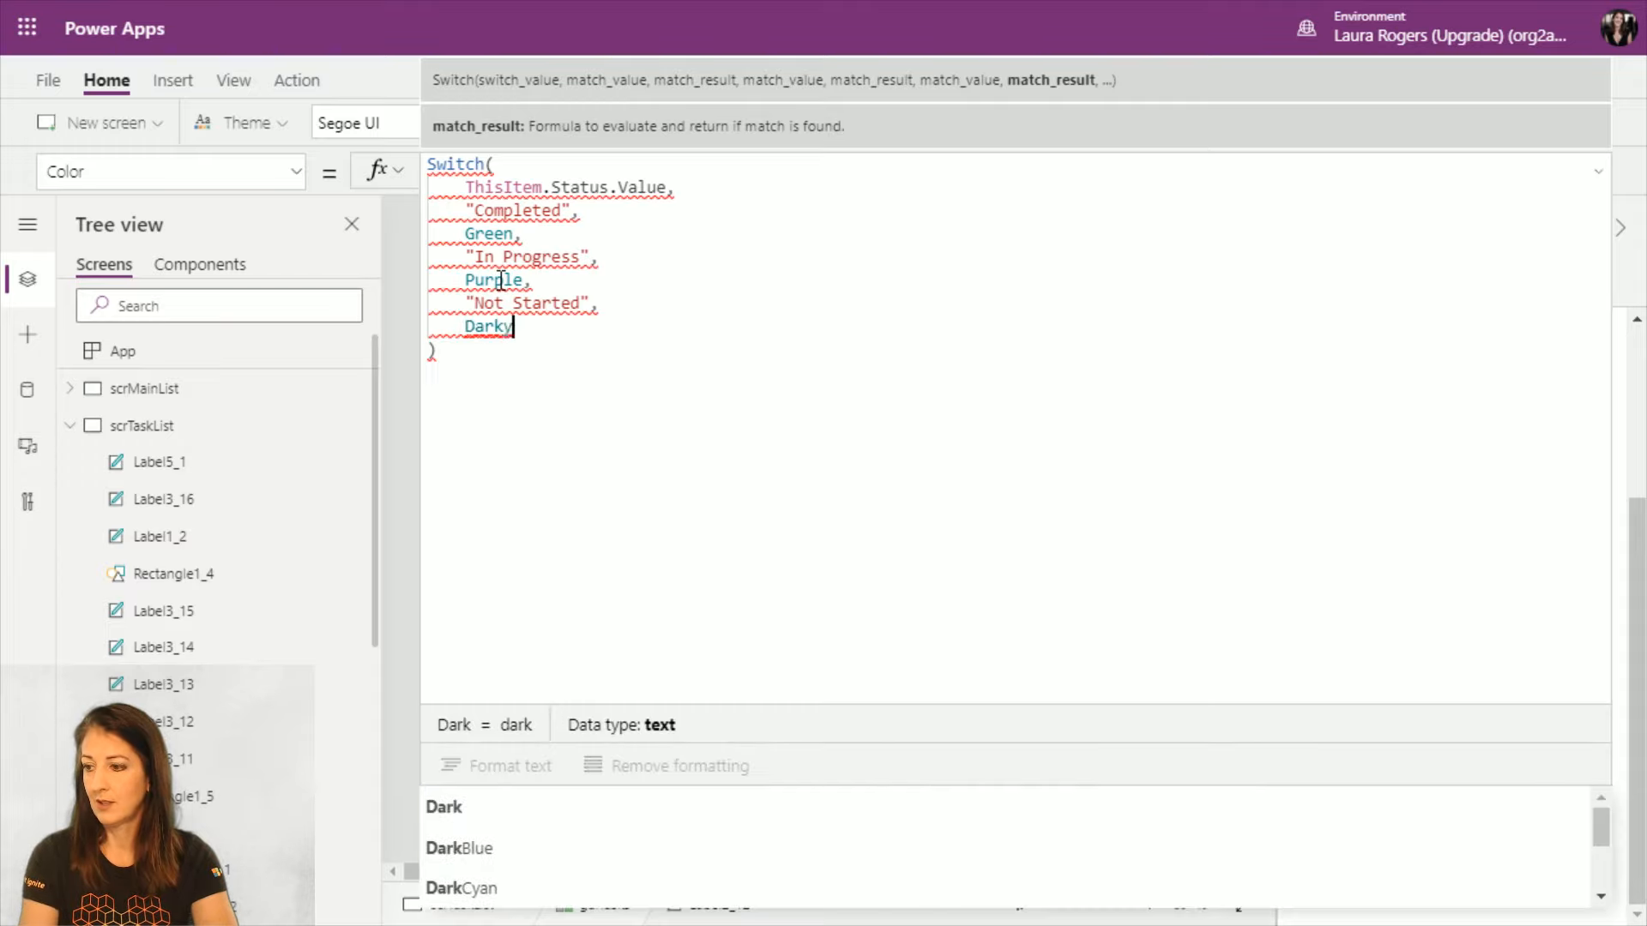
pyautogui.press('BackSpace')
pyautogui.press('BackSpace')
pyautogui.press('BackSpace')
pyautogui.press('BackSpace')
pyautogui.press('BackSpace')
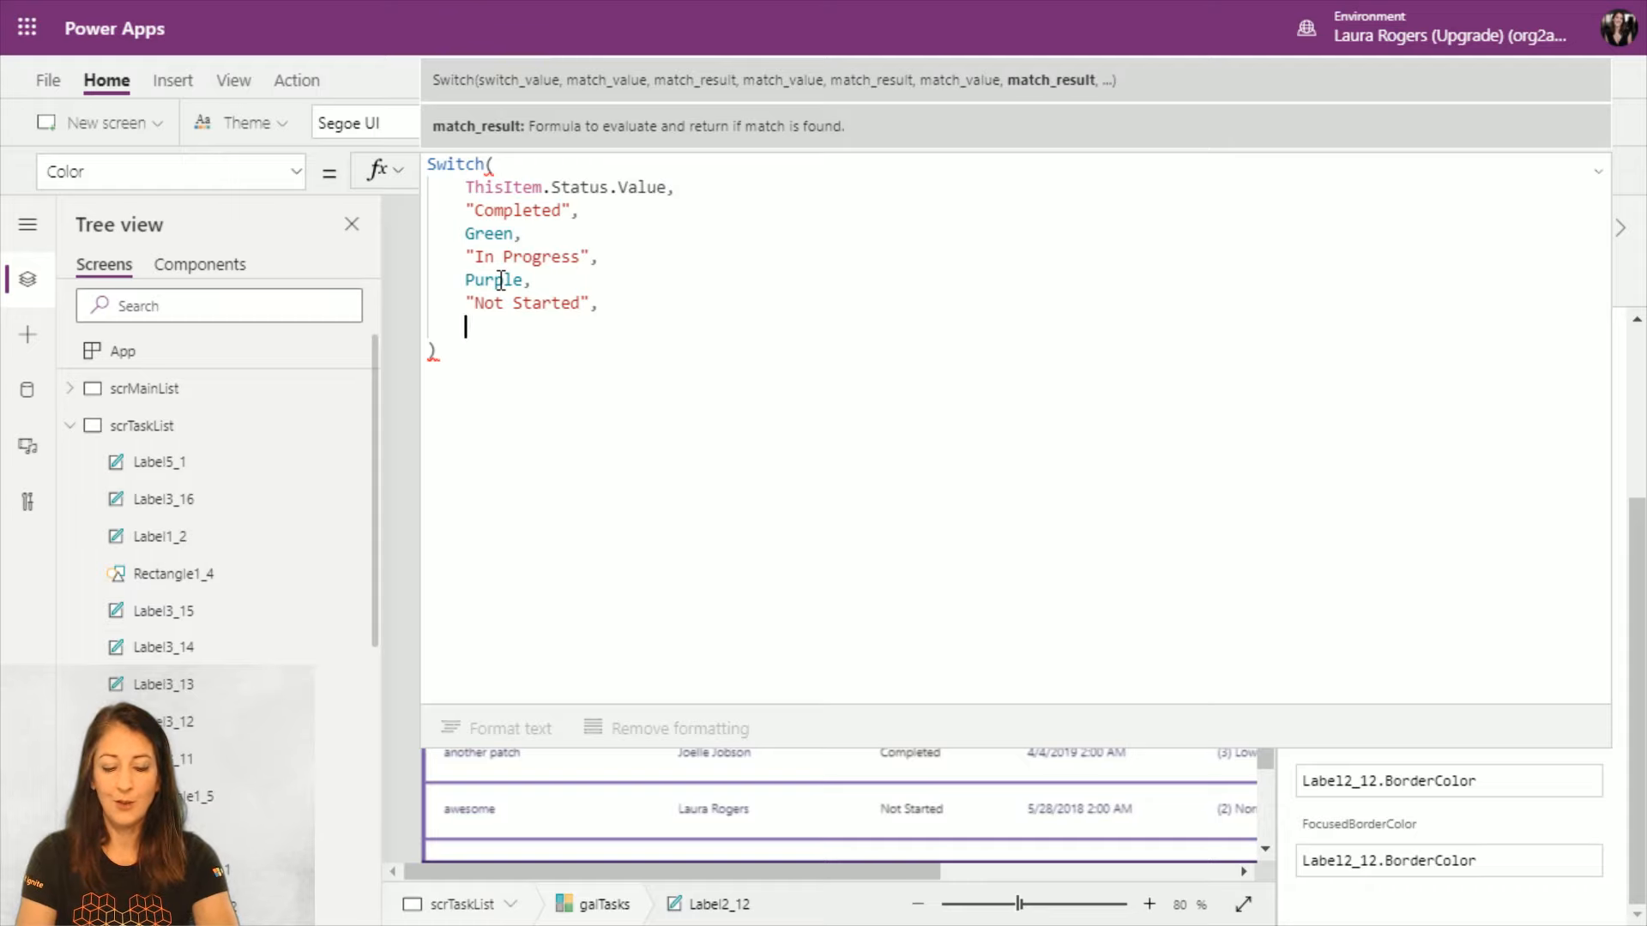
pyautogui.write('Orange')
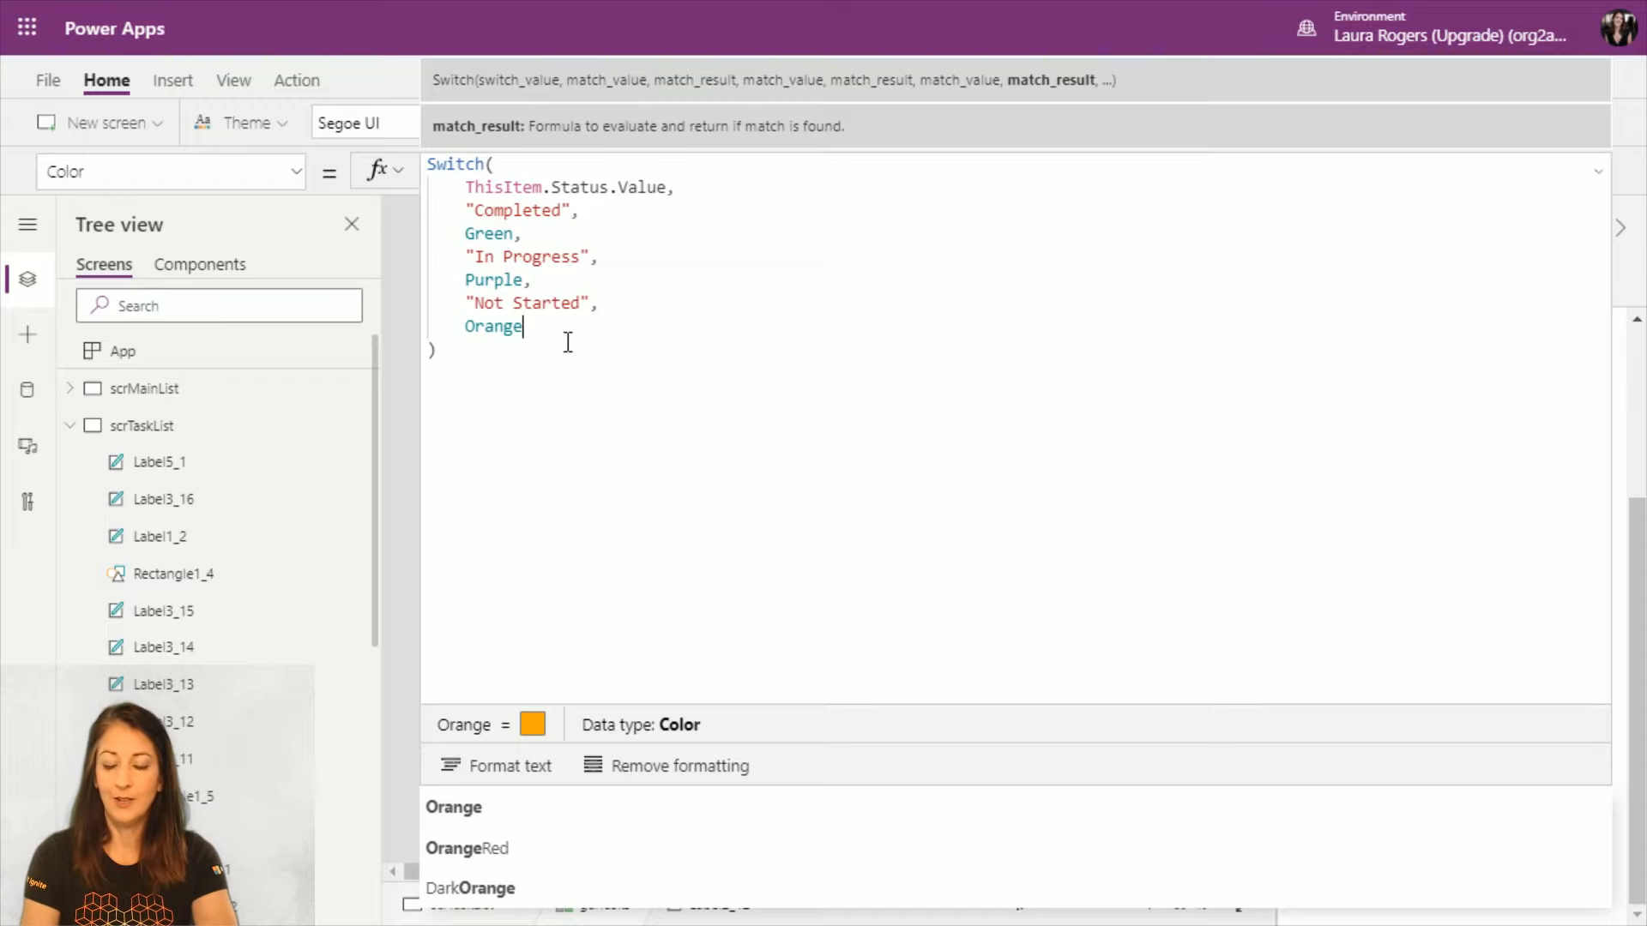
# Step: Add Black as the Switch formula's default color and collapse the formula editor
pyautogui.write(',')
pyautogui.hotkey('shift', 'Return')
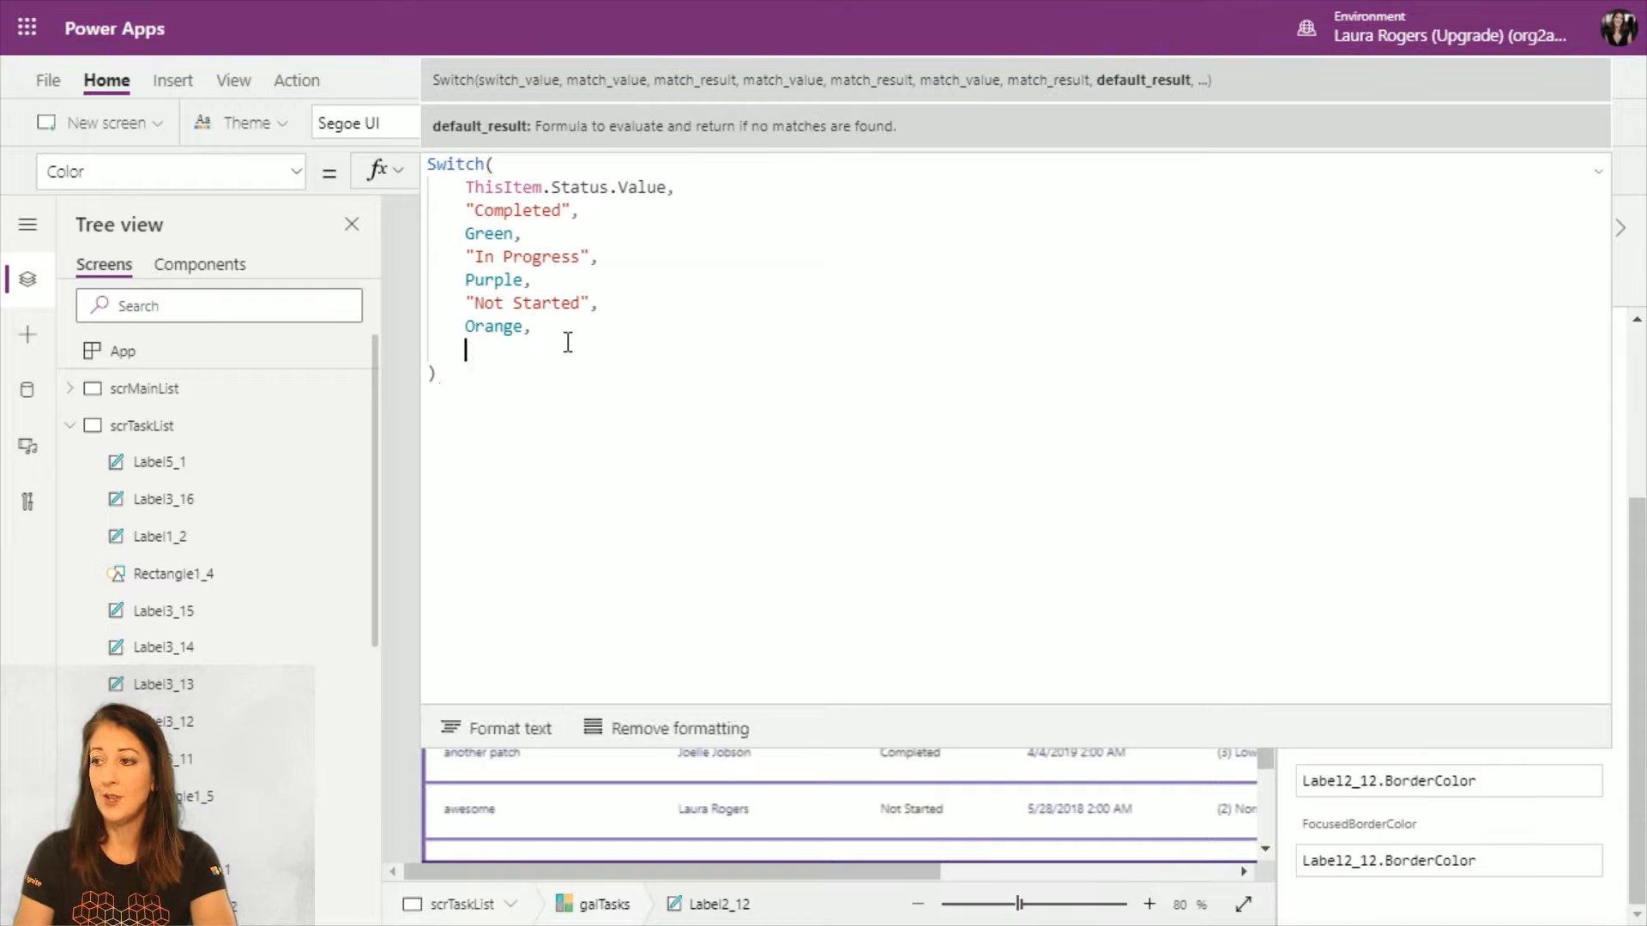
pyautogui.write('Black')
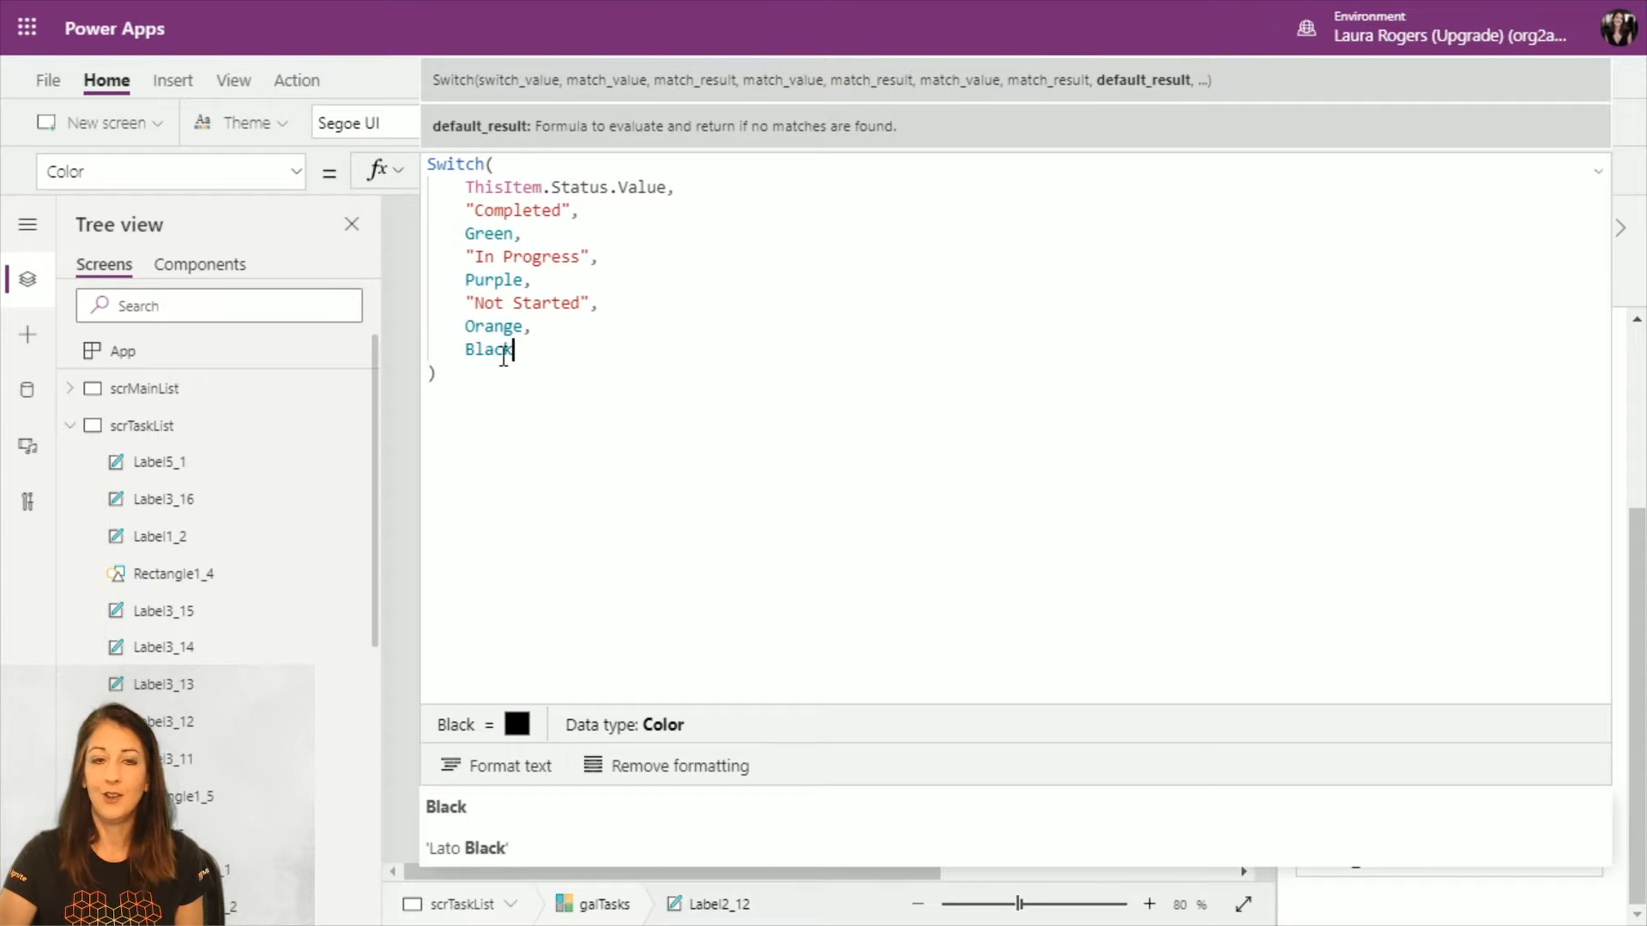
pyautogui.click(1599, 176)
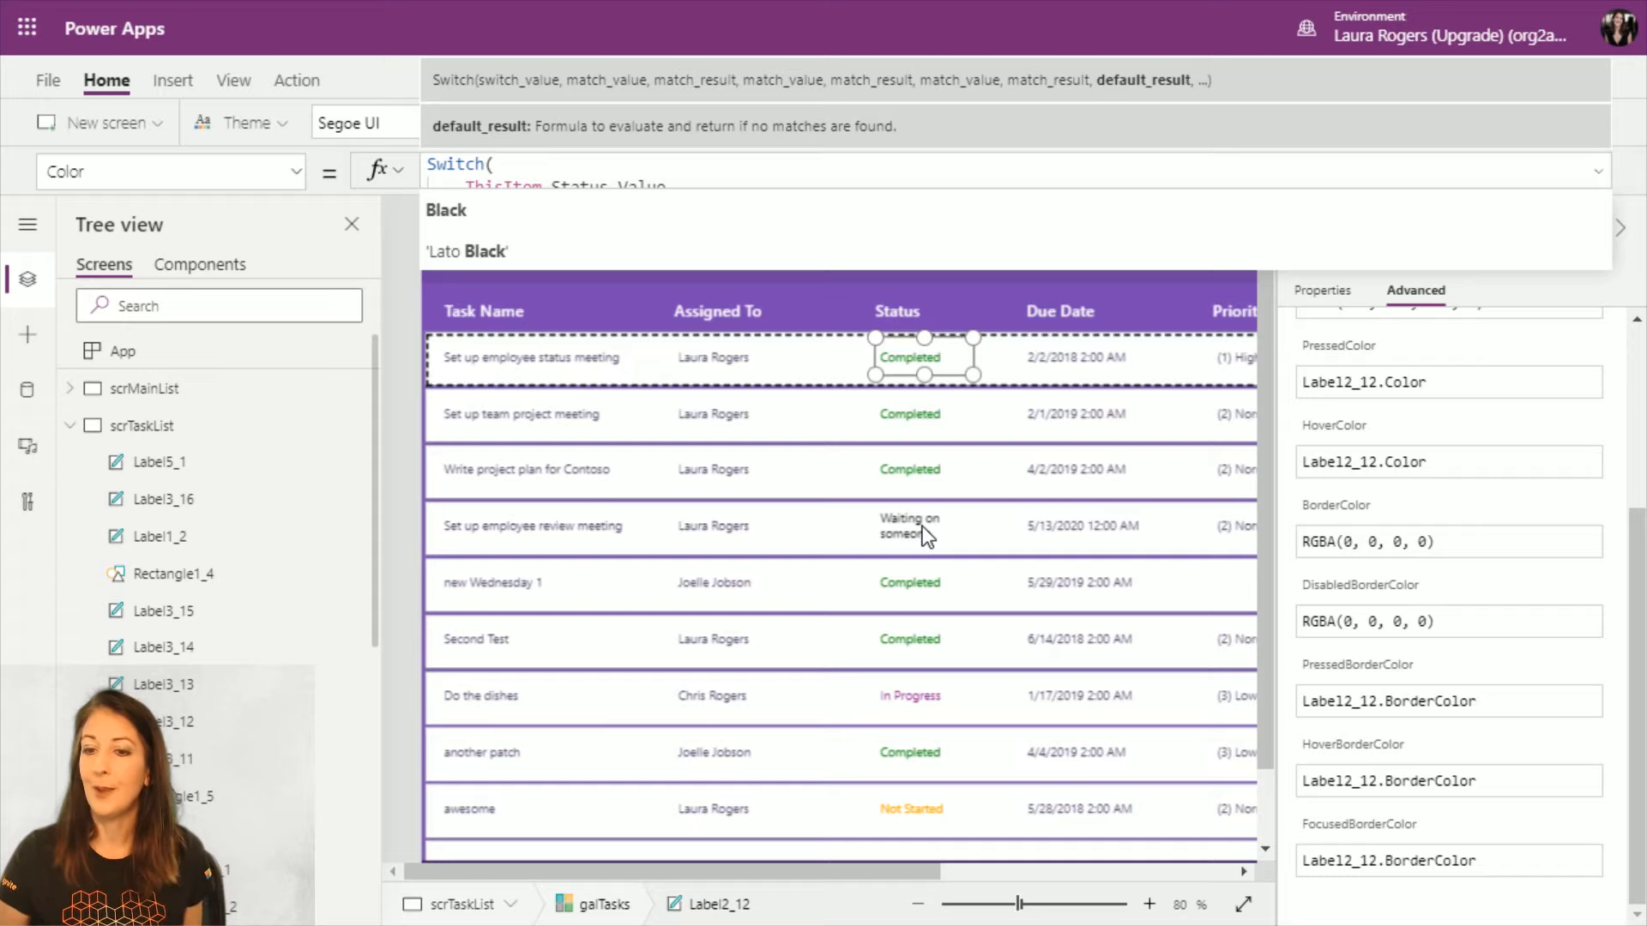
# Step: Select the Assigned To label in the gallery's first row and show its FontWeight property formula
pyautogui.click(728, 362)
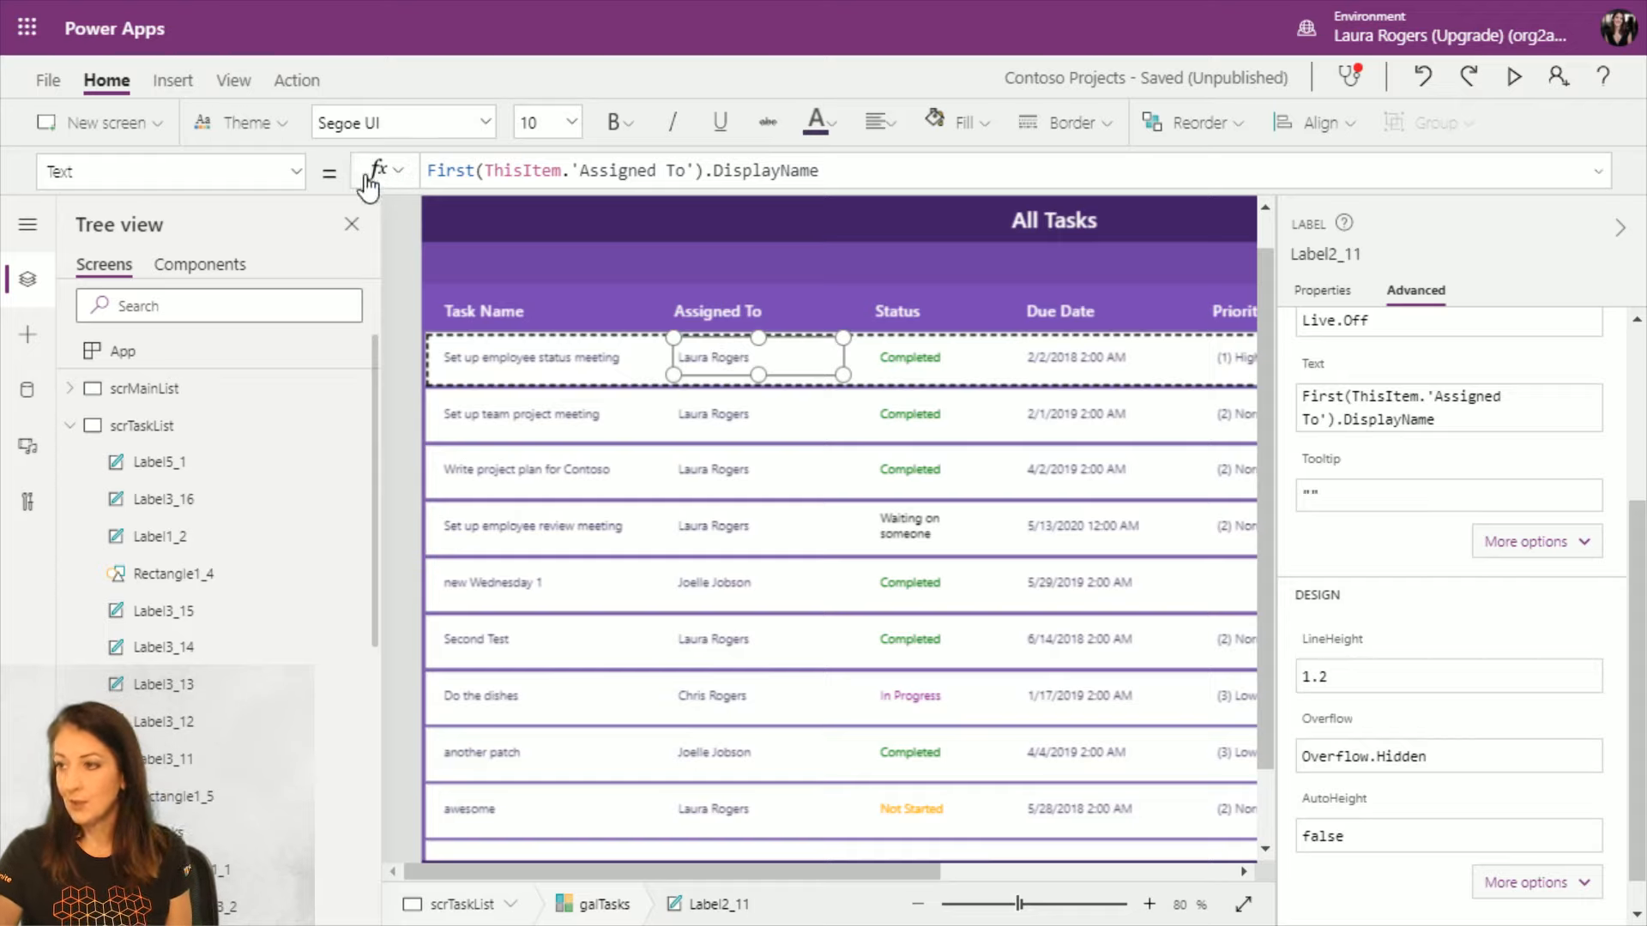
pyautogui.click(300, 182)
pyautogui.scroll(5, 243, 322)
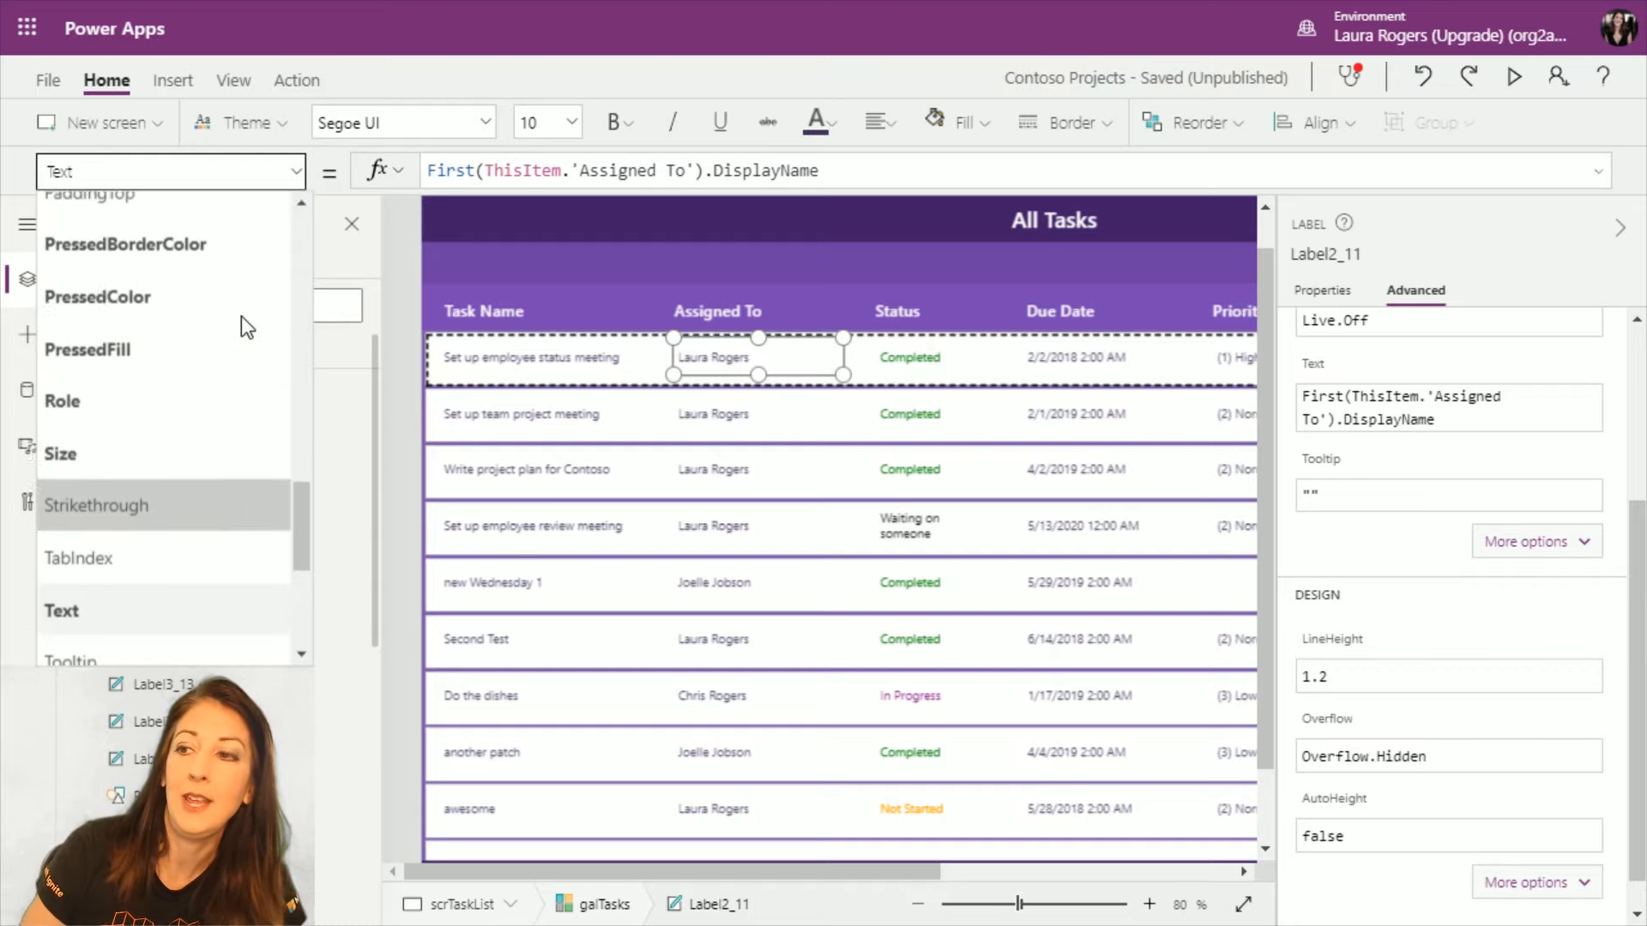
pyautogui.scroll(4, 240, 316)
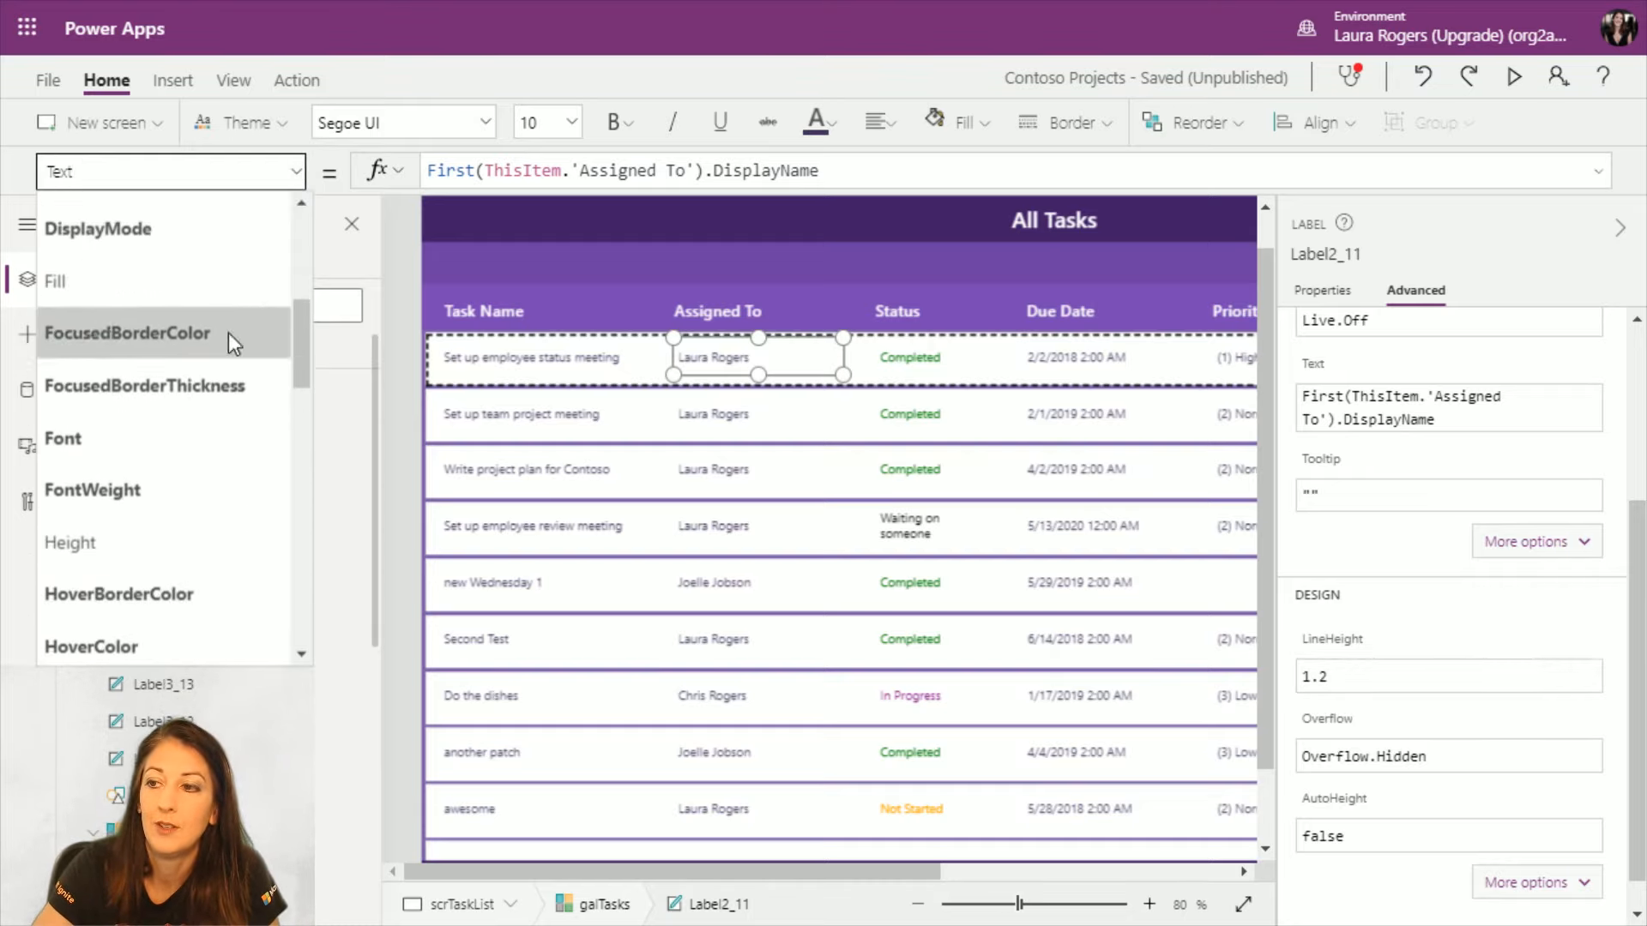
pyautogui.click(124, 489)
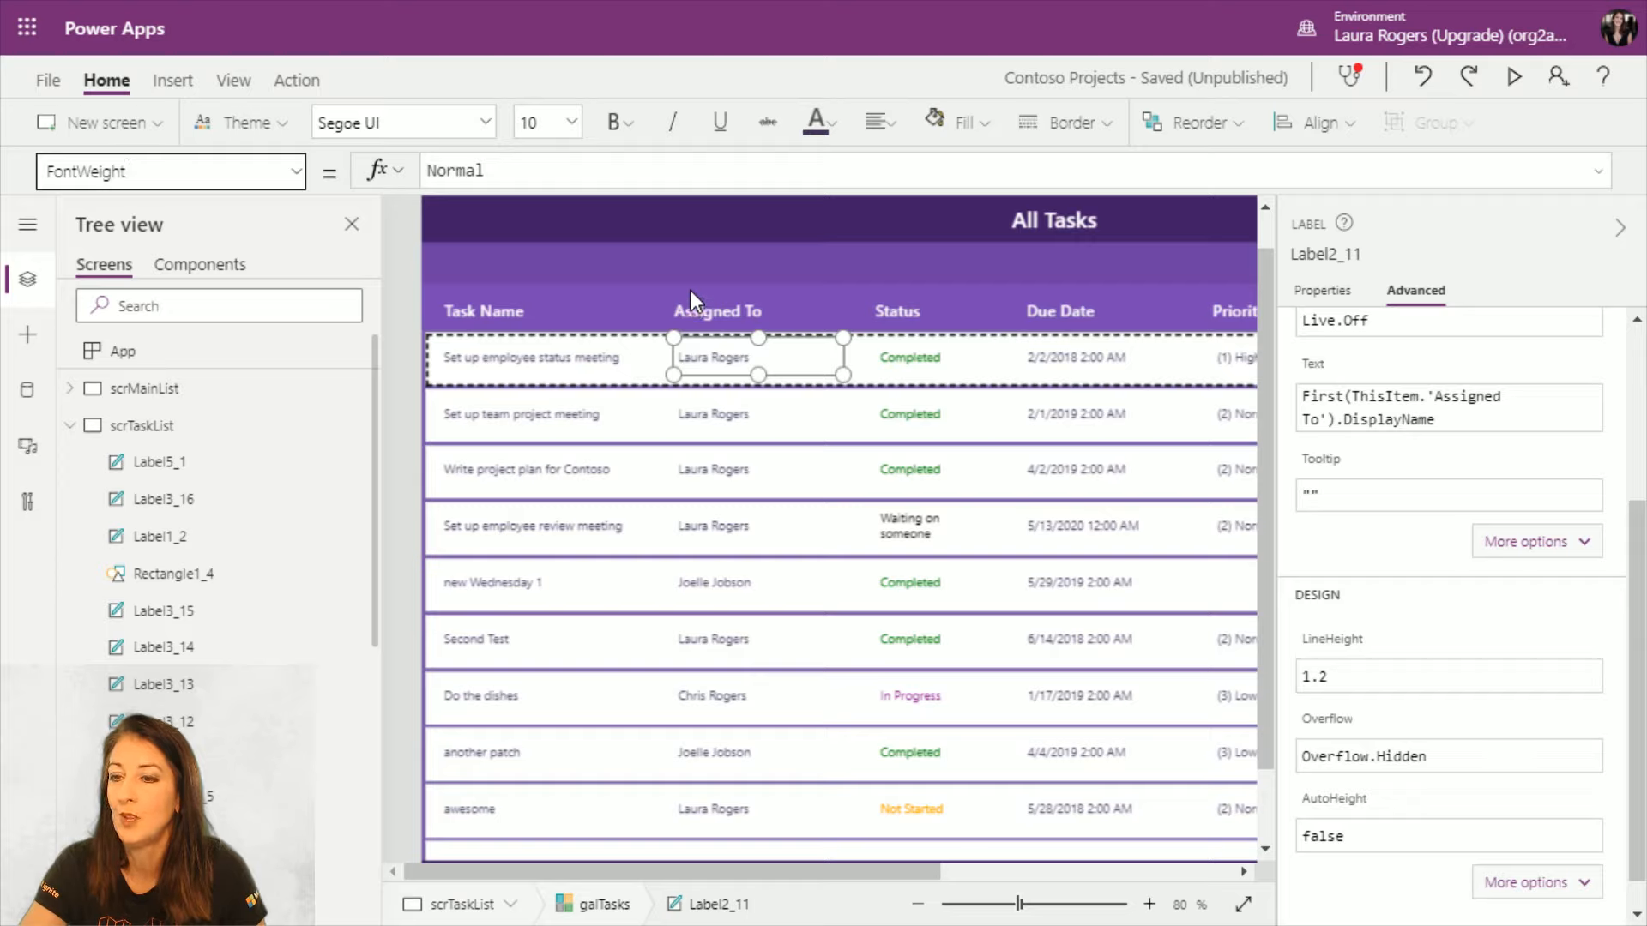
# Step: Start an If formula before FontWeight.Normal with ThisItem.'Assigned To'.Email as the beginning of its condition
pyautogui.click(524, 181)
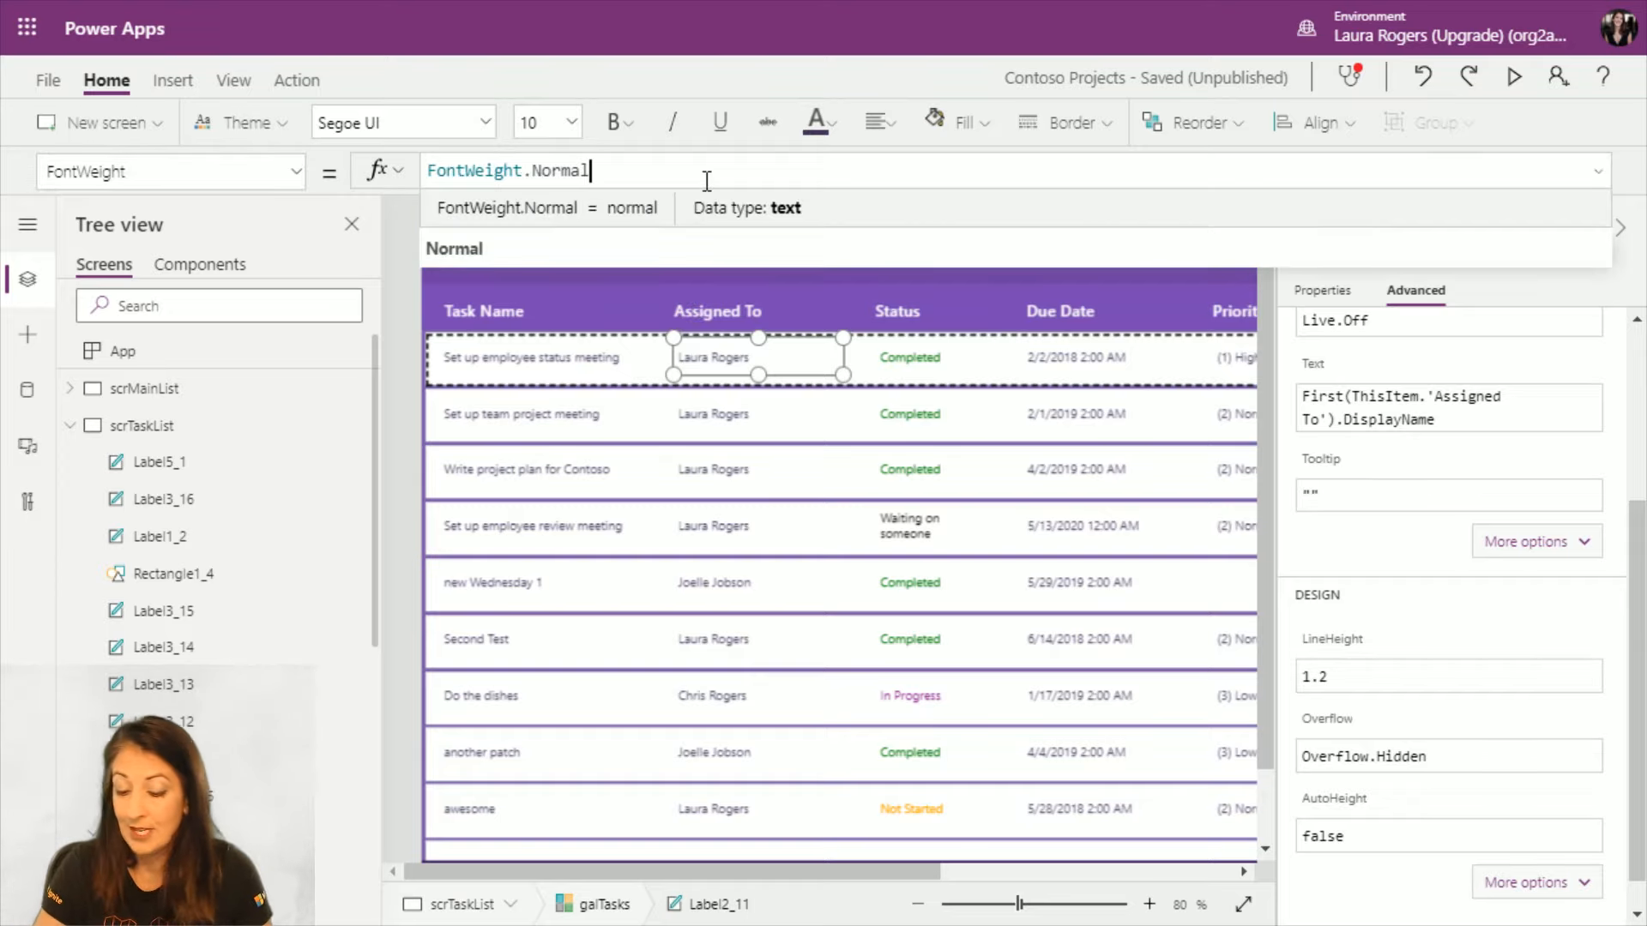
pyautogui.press('Home')
pyautogui.write('If(')
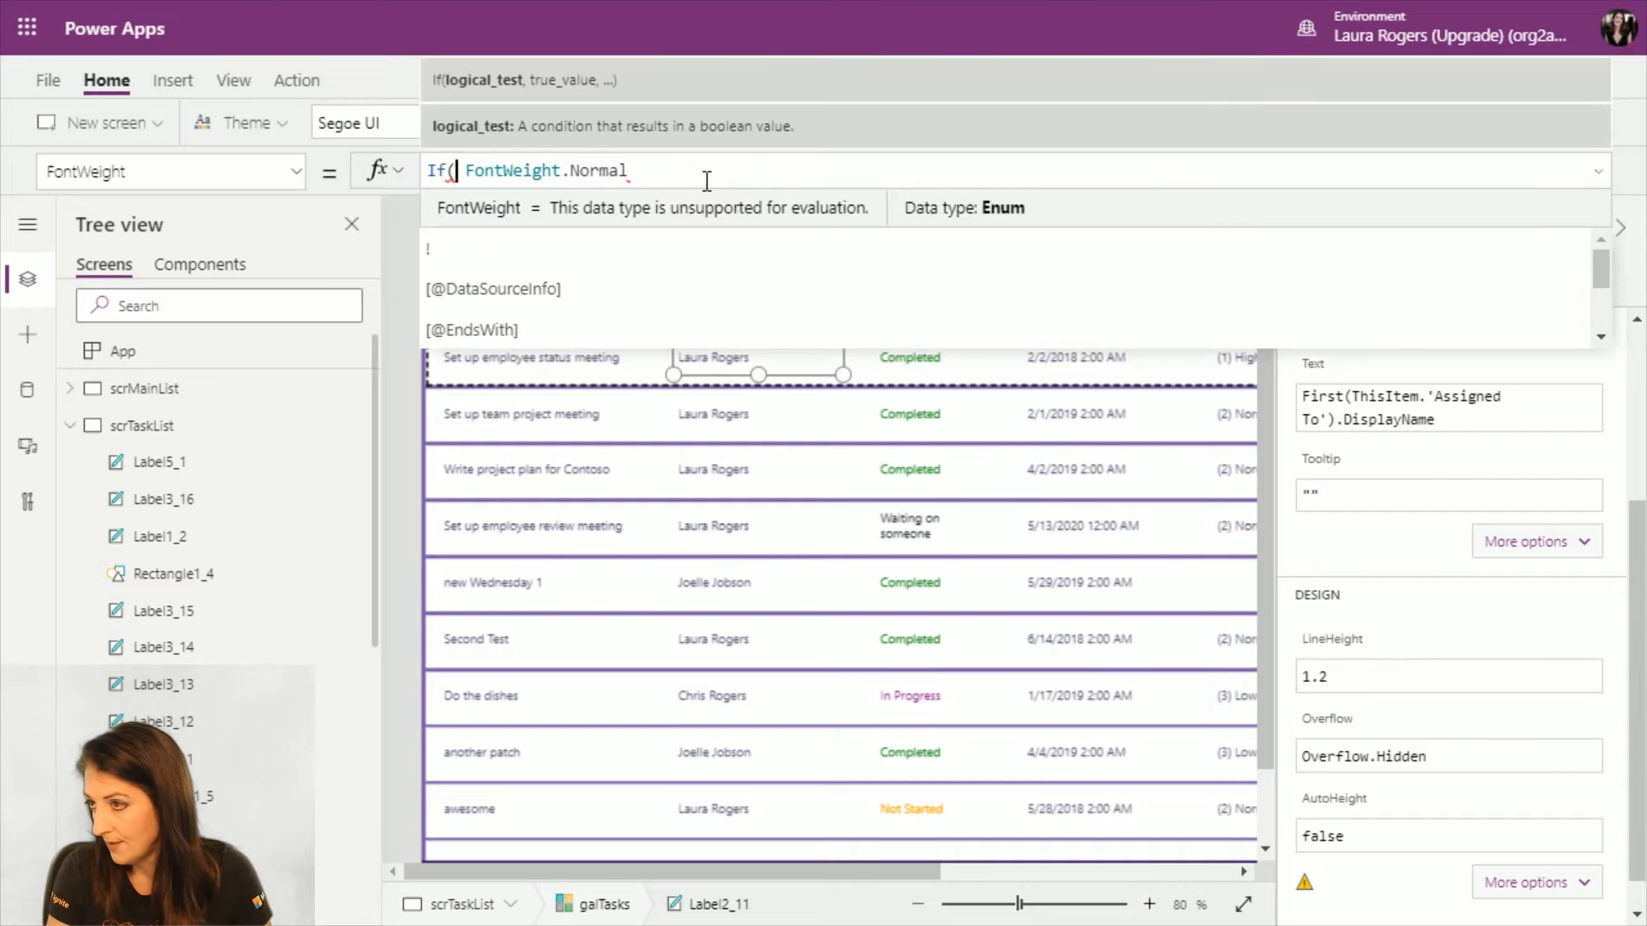
pyautogui.write('assi')
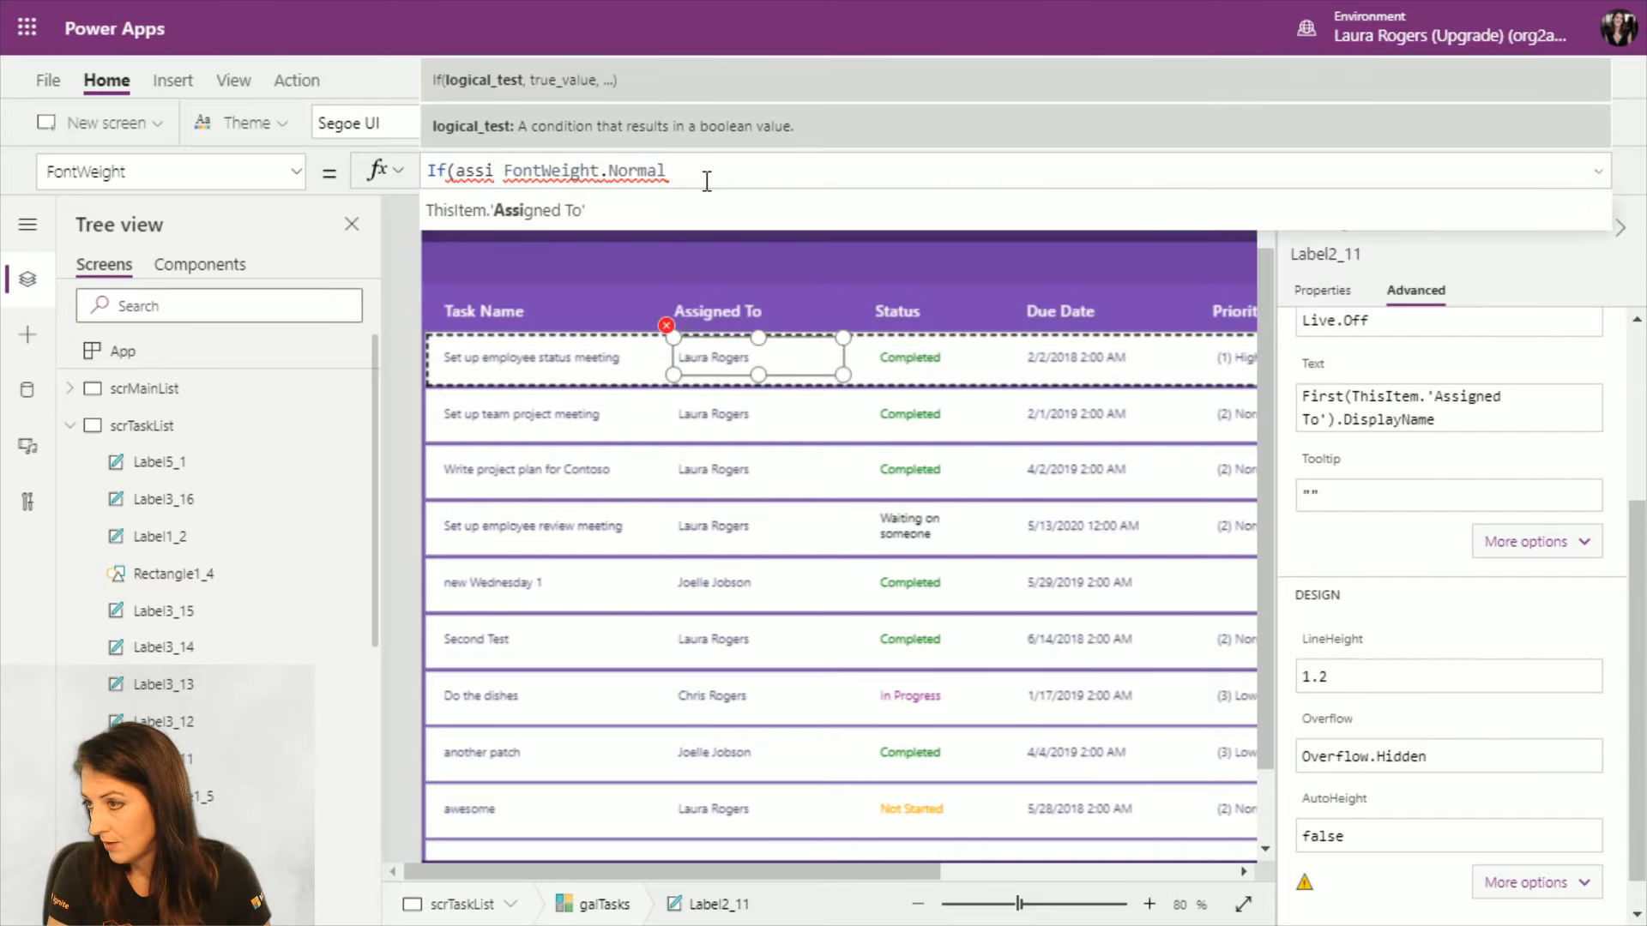
pyautogui.press('Tab')
pyautogui.write('.')
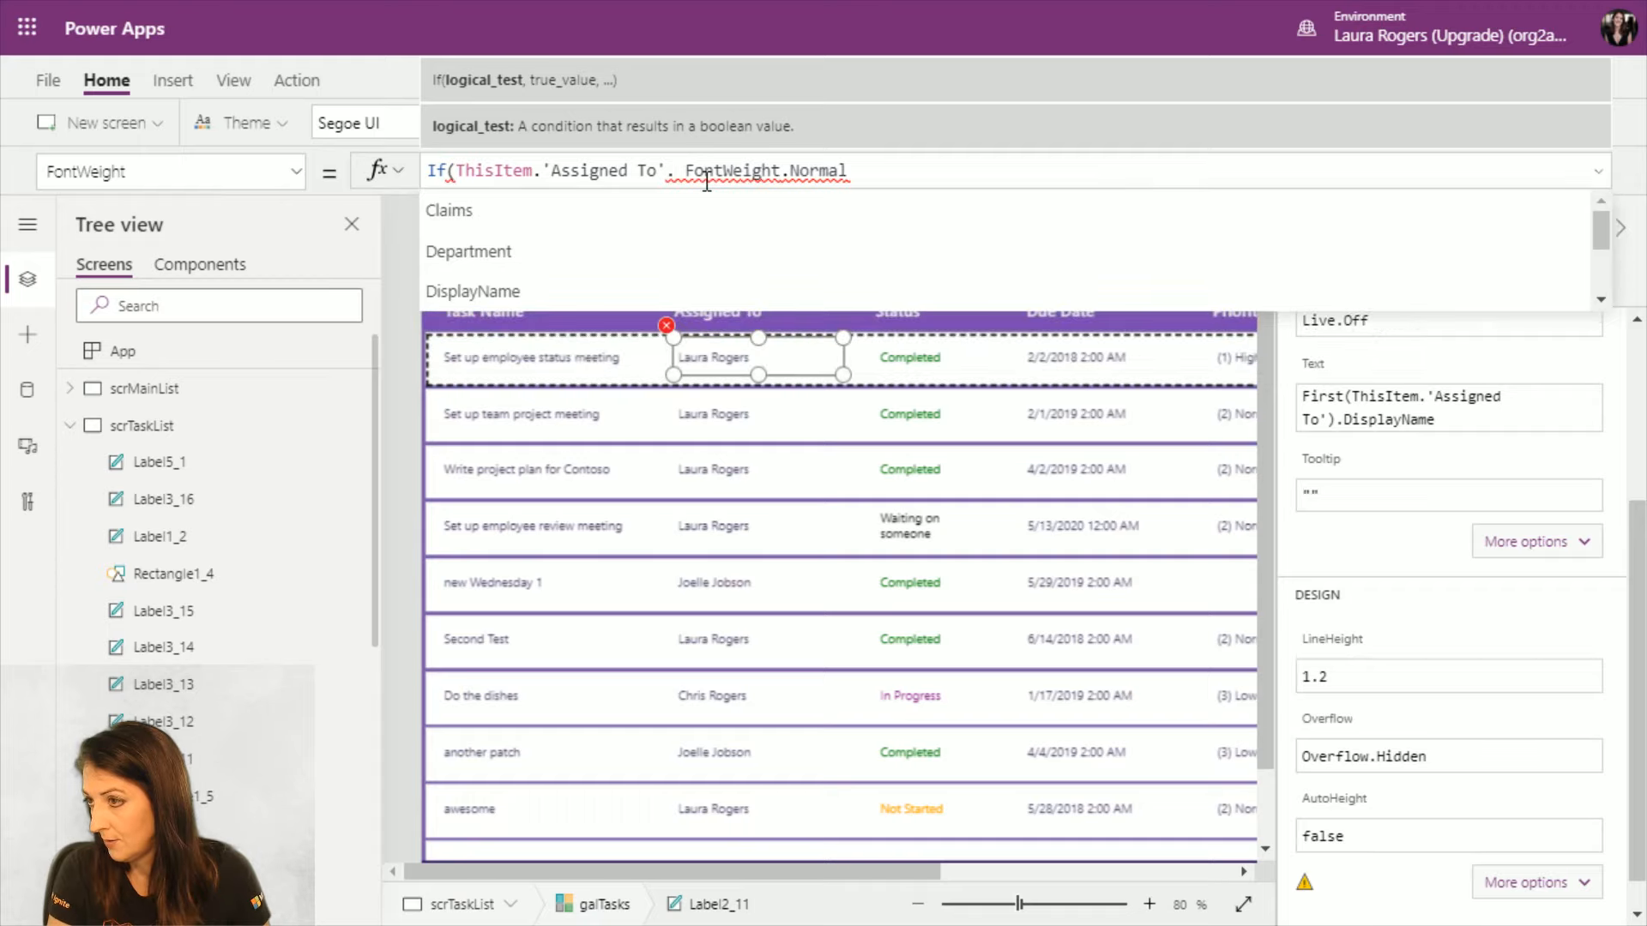
pyautogui.scroll(-2, 675, 257)
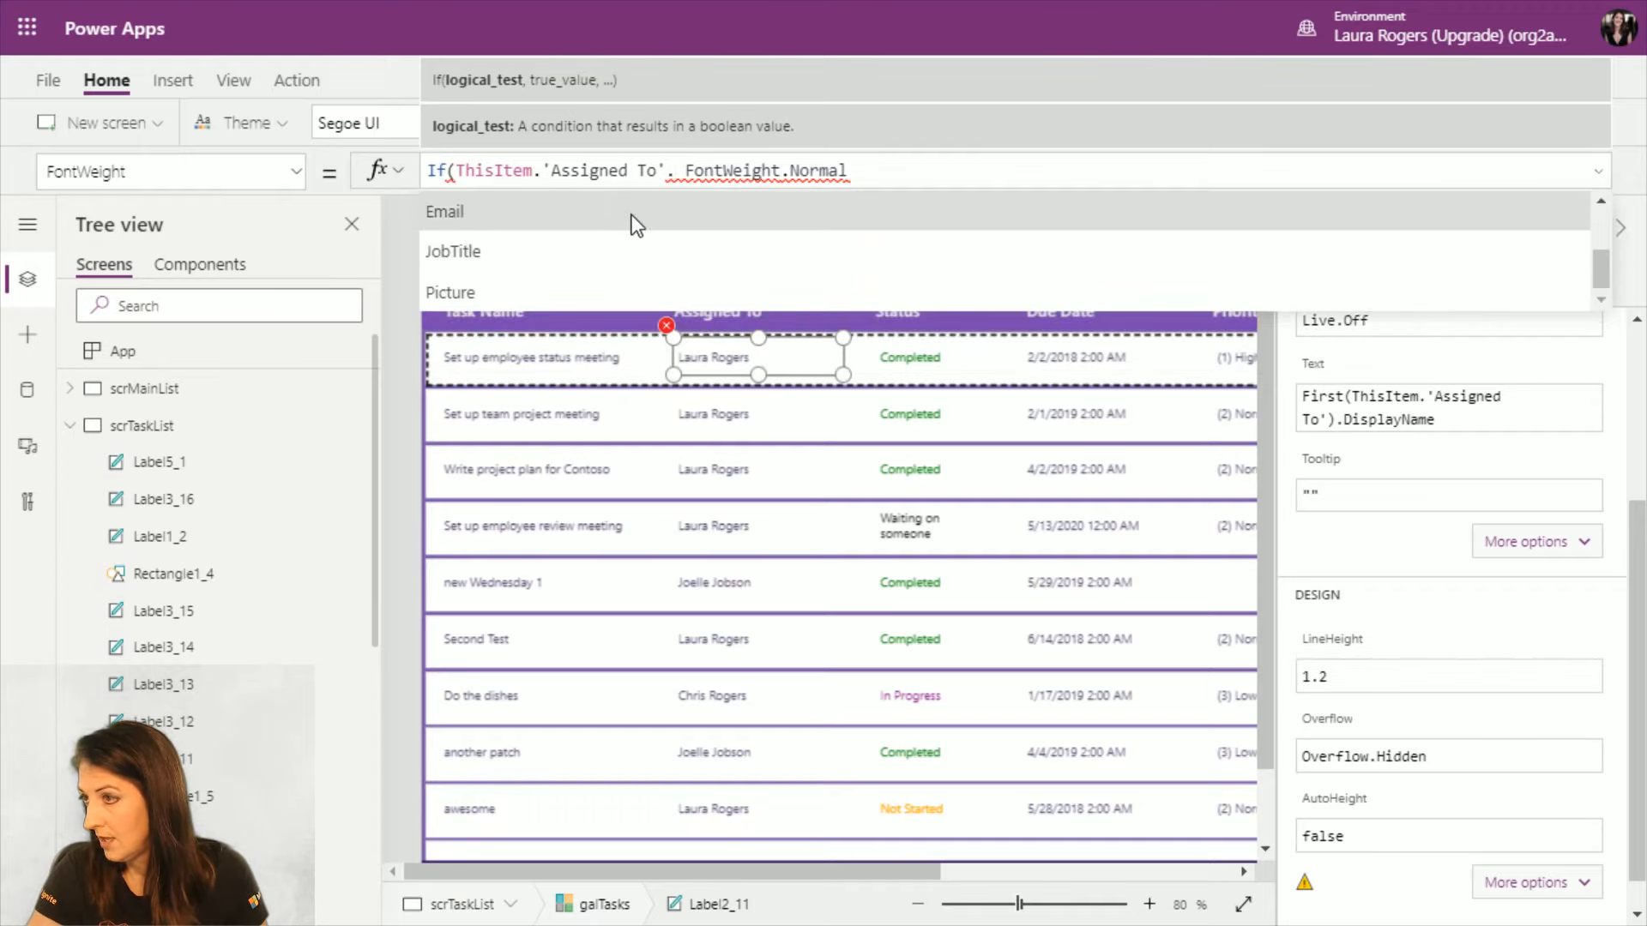
pyautogui.click(632, 215)
# Step: Complete the If condition by comparing the assigned person's Email with varCurrentUser.Email
pyautogui.write('=va')
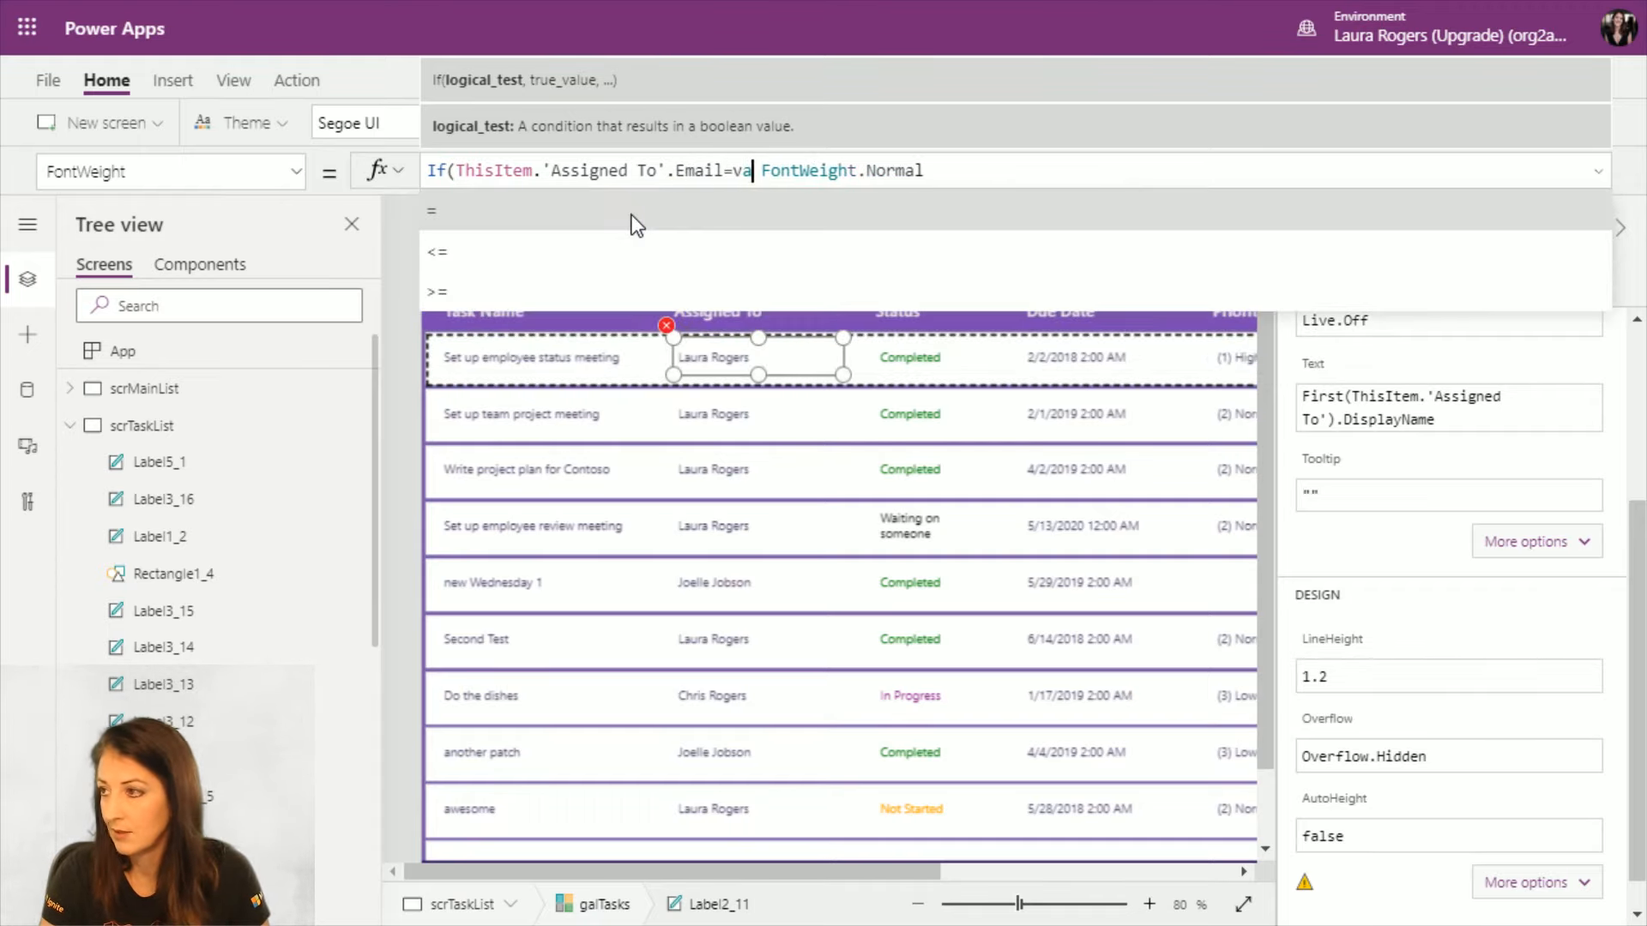
pyautogui.write('r')
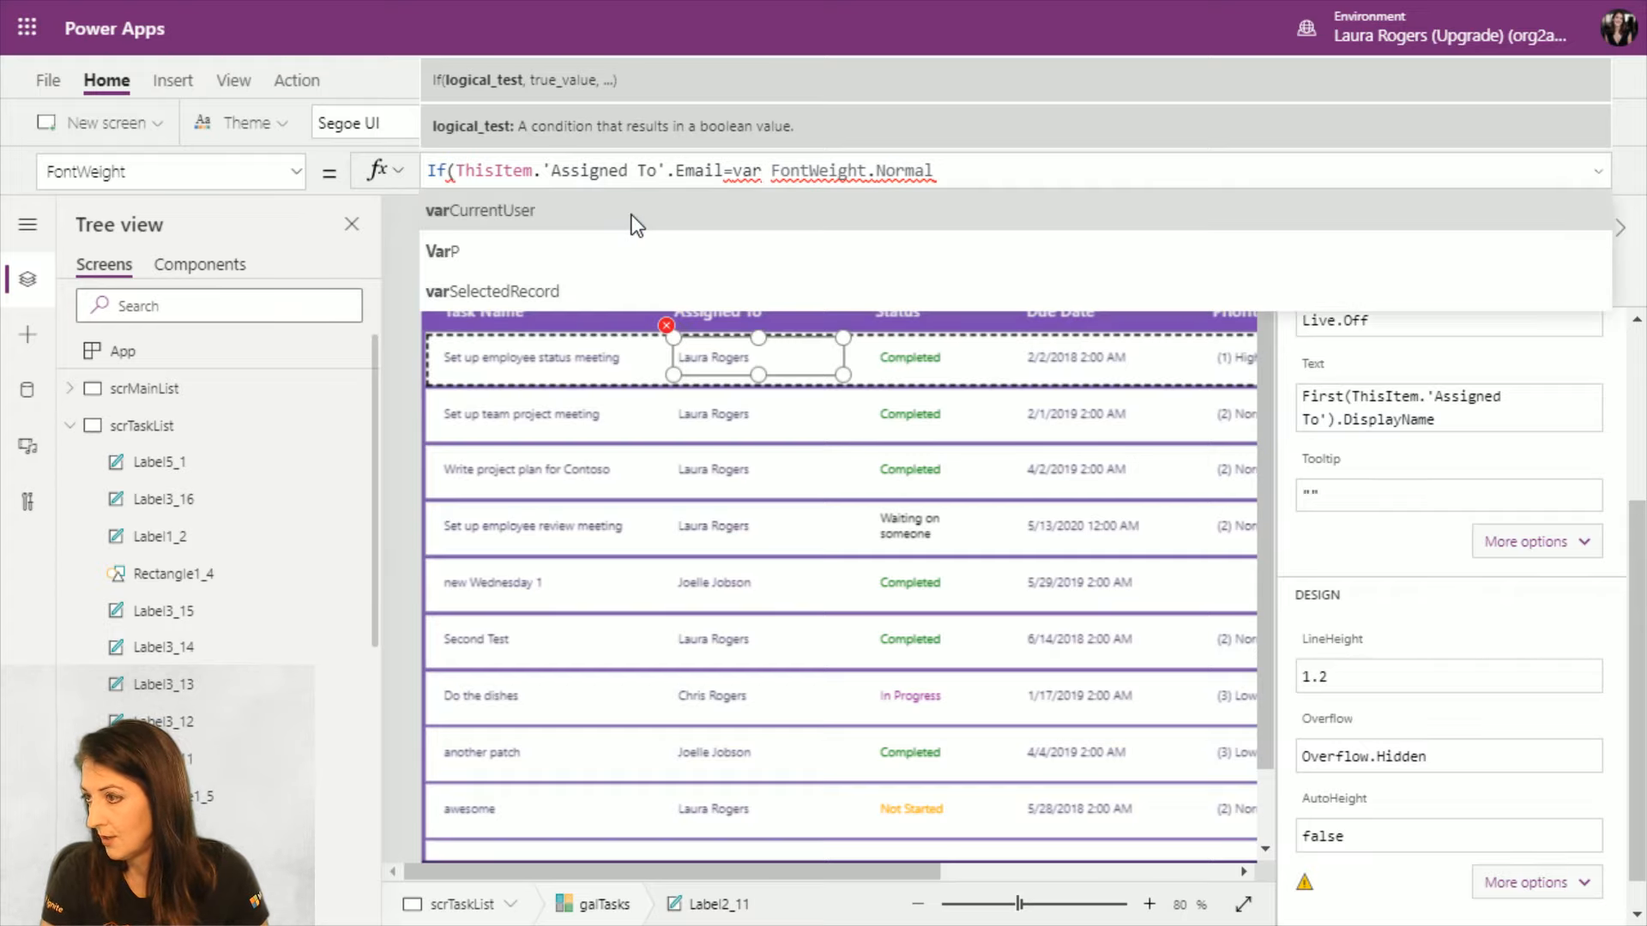
pyautogui.press('Tab')
pyautogui.write('.Email')
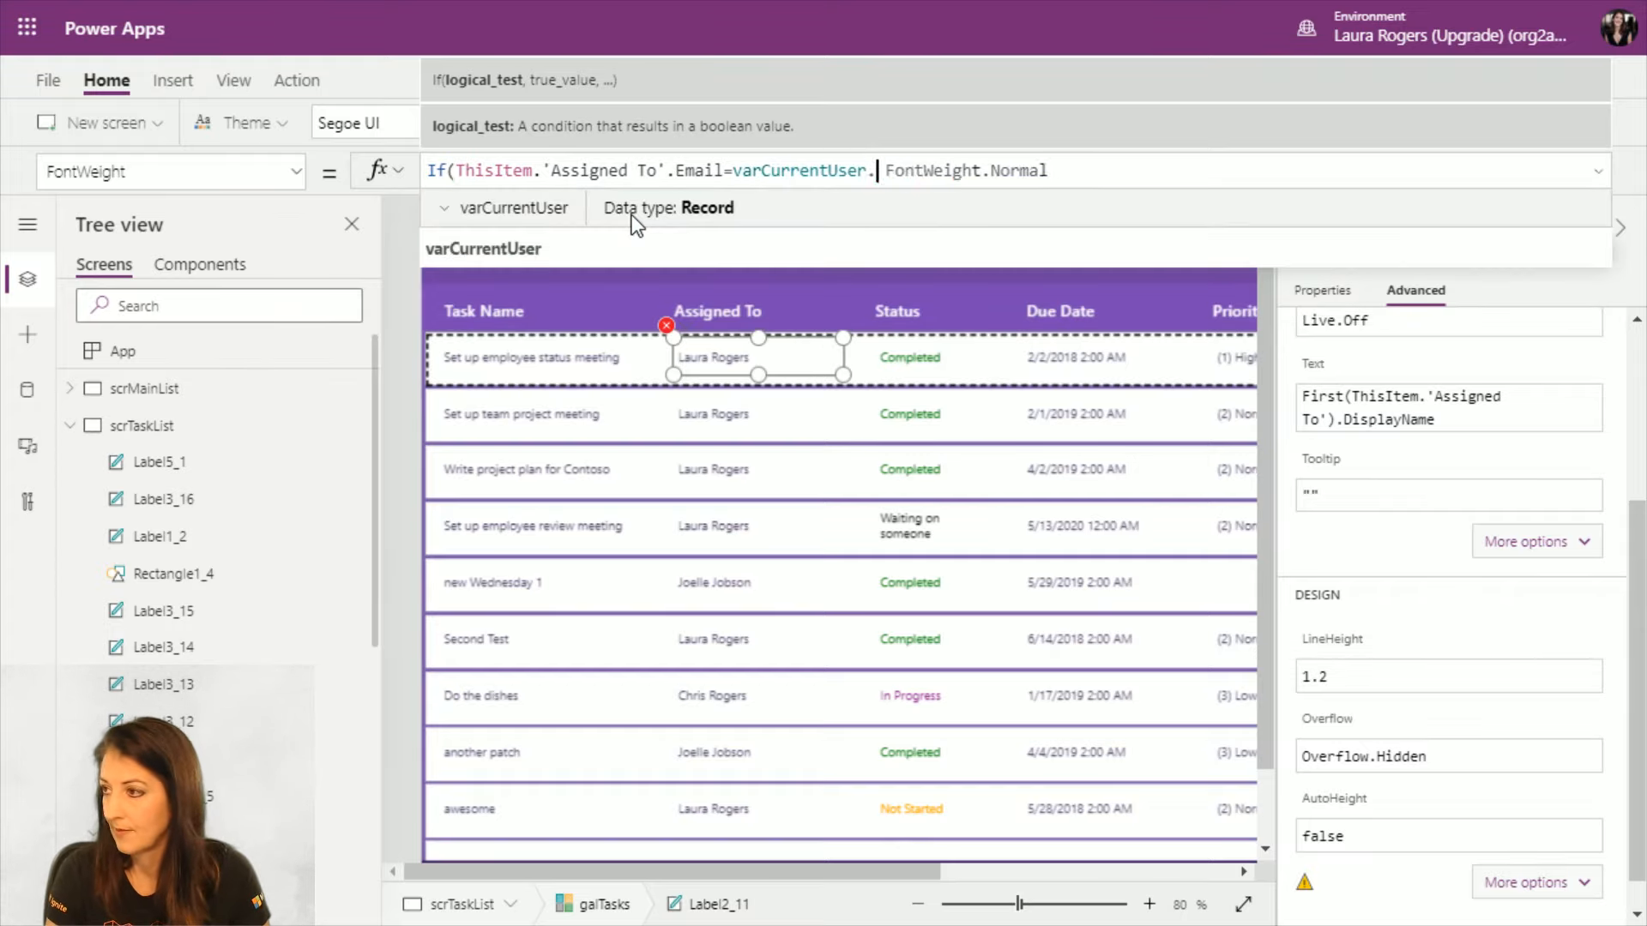
pyautogui.press('Tab')
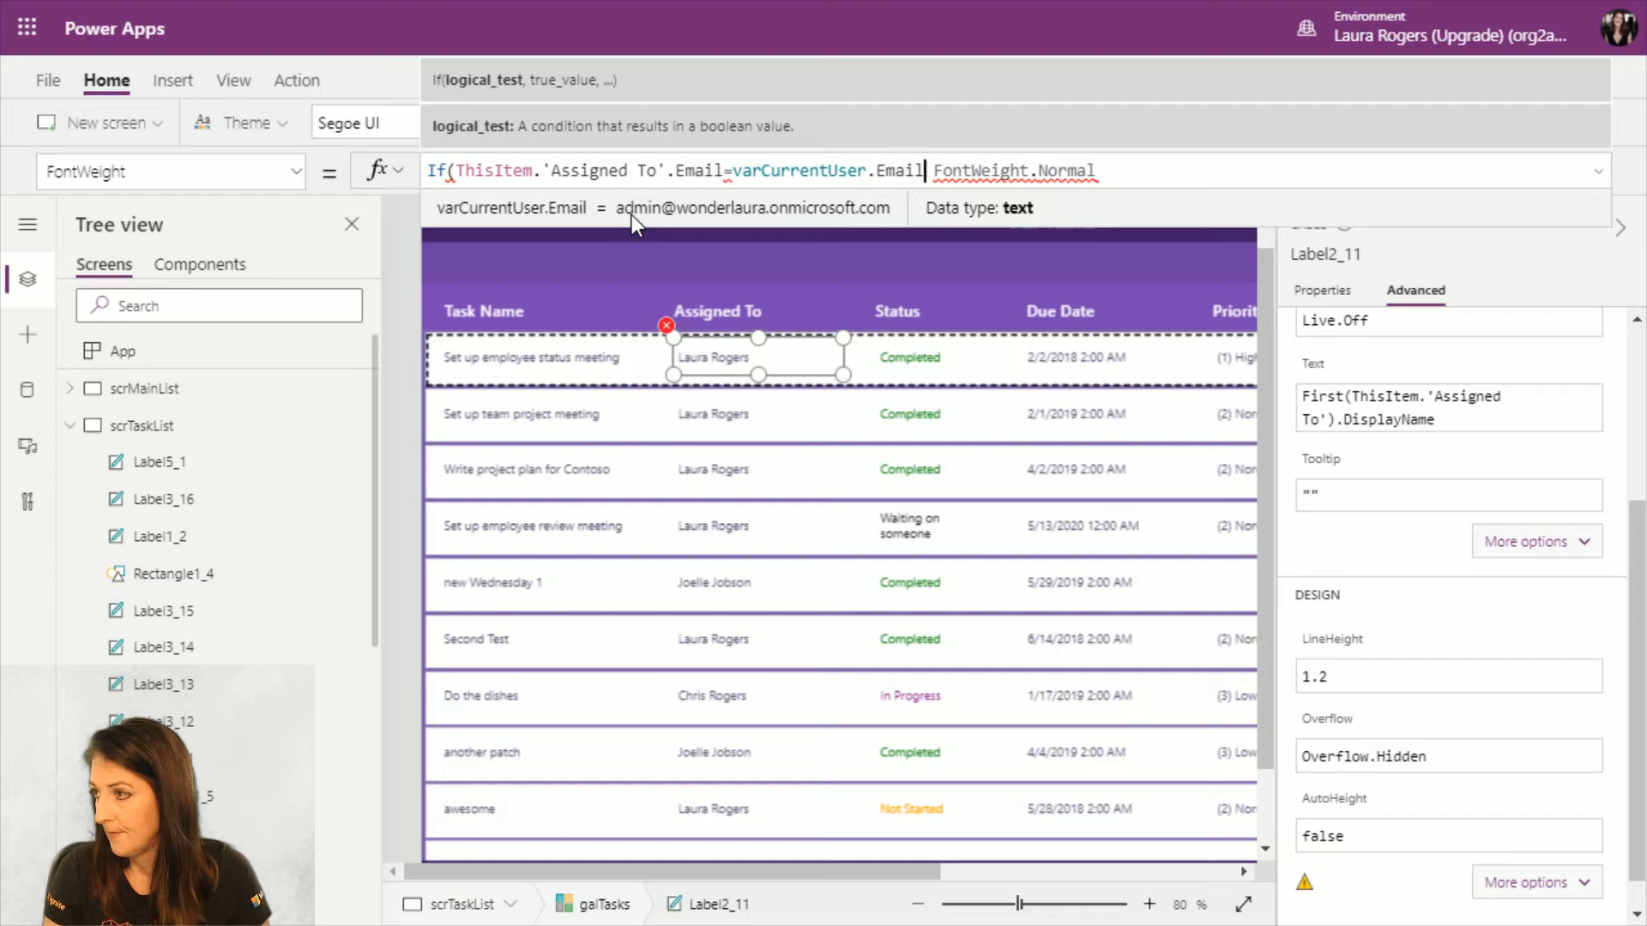
# Step: Set FontWeight.Bold as the true result, keep FontWeight.Normal as the else value, and close the If formula
pyautogui.write(',font')
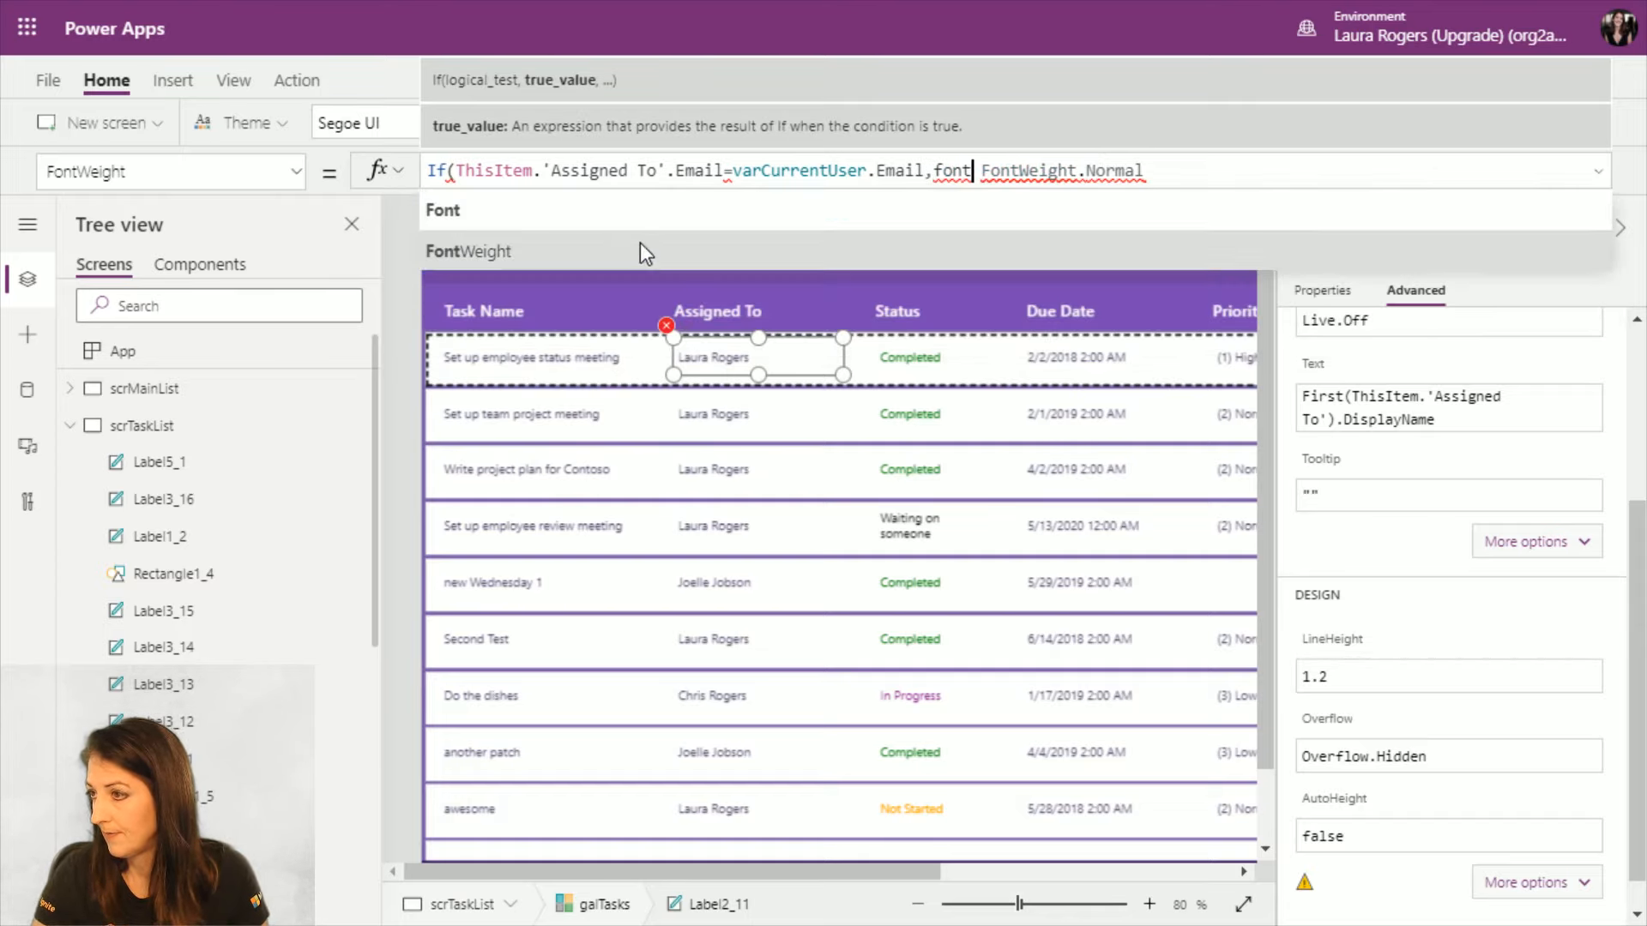
pyautogui.click(640, 251)
pyautogui.write('.Bold')
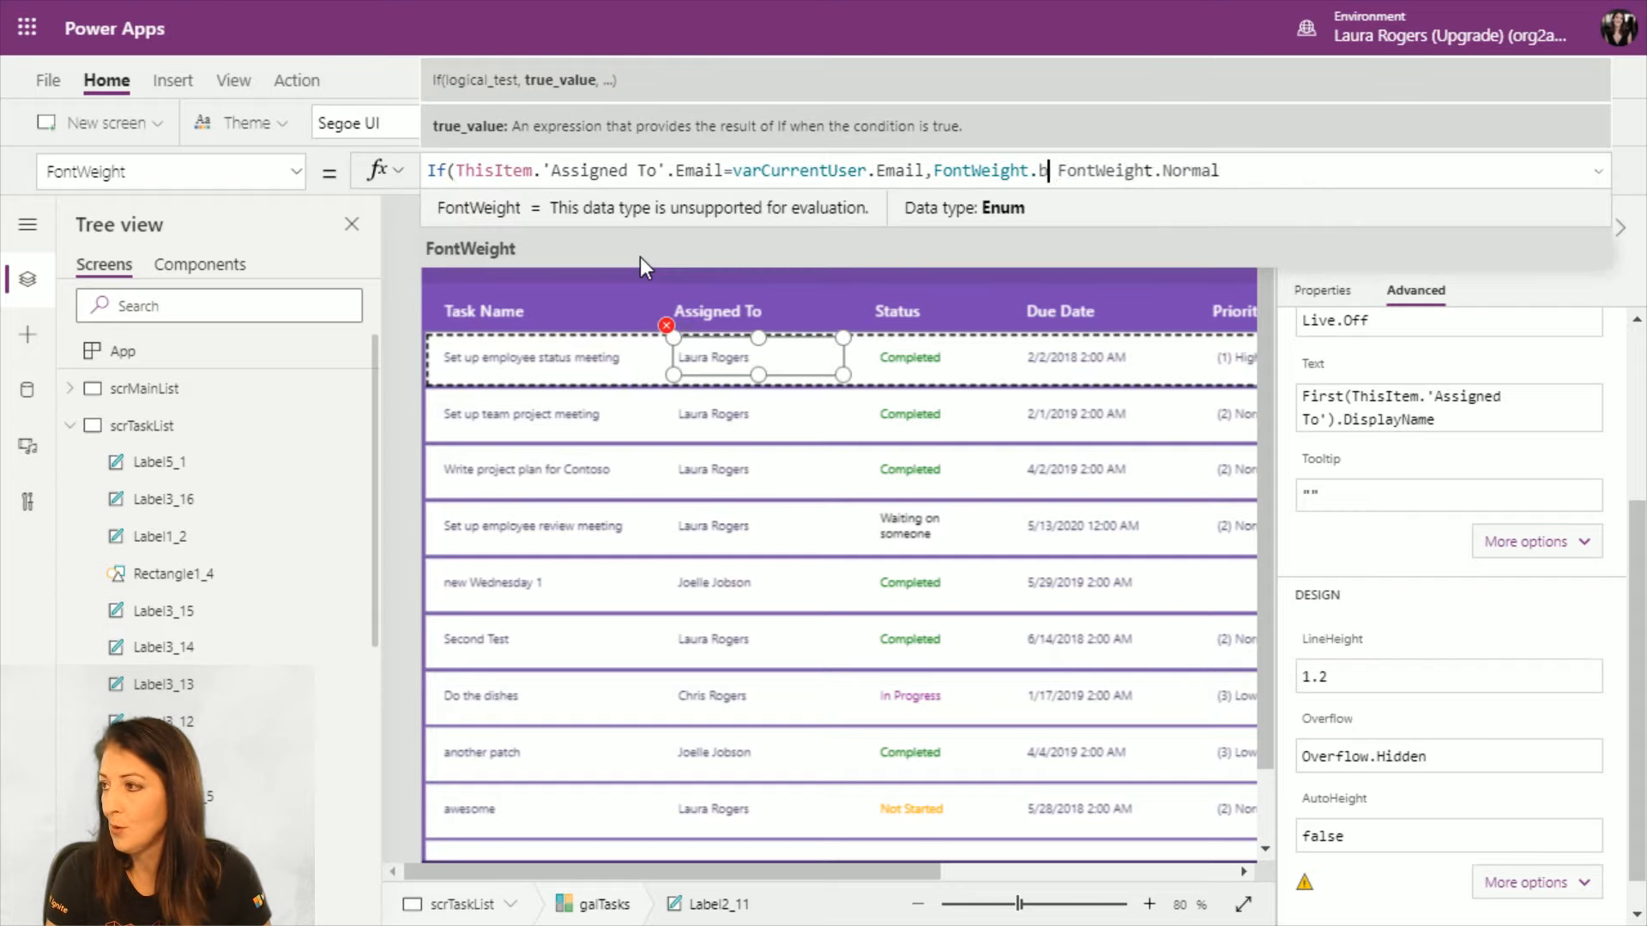
pyautogui.write(',')
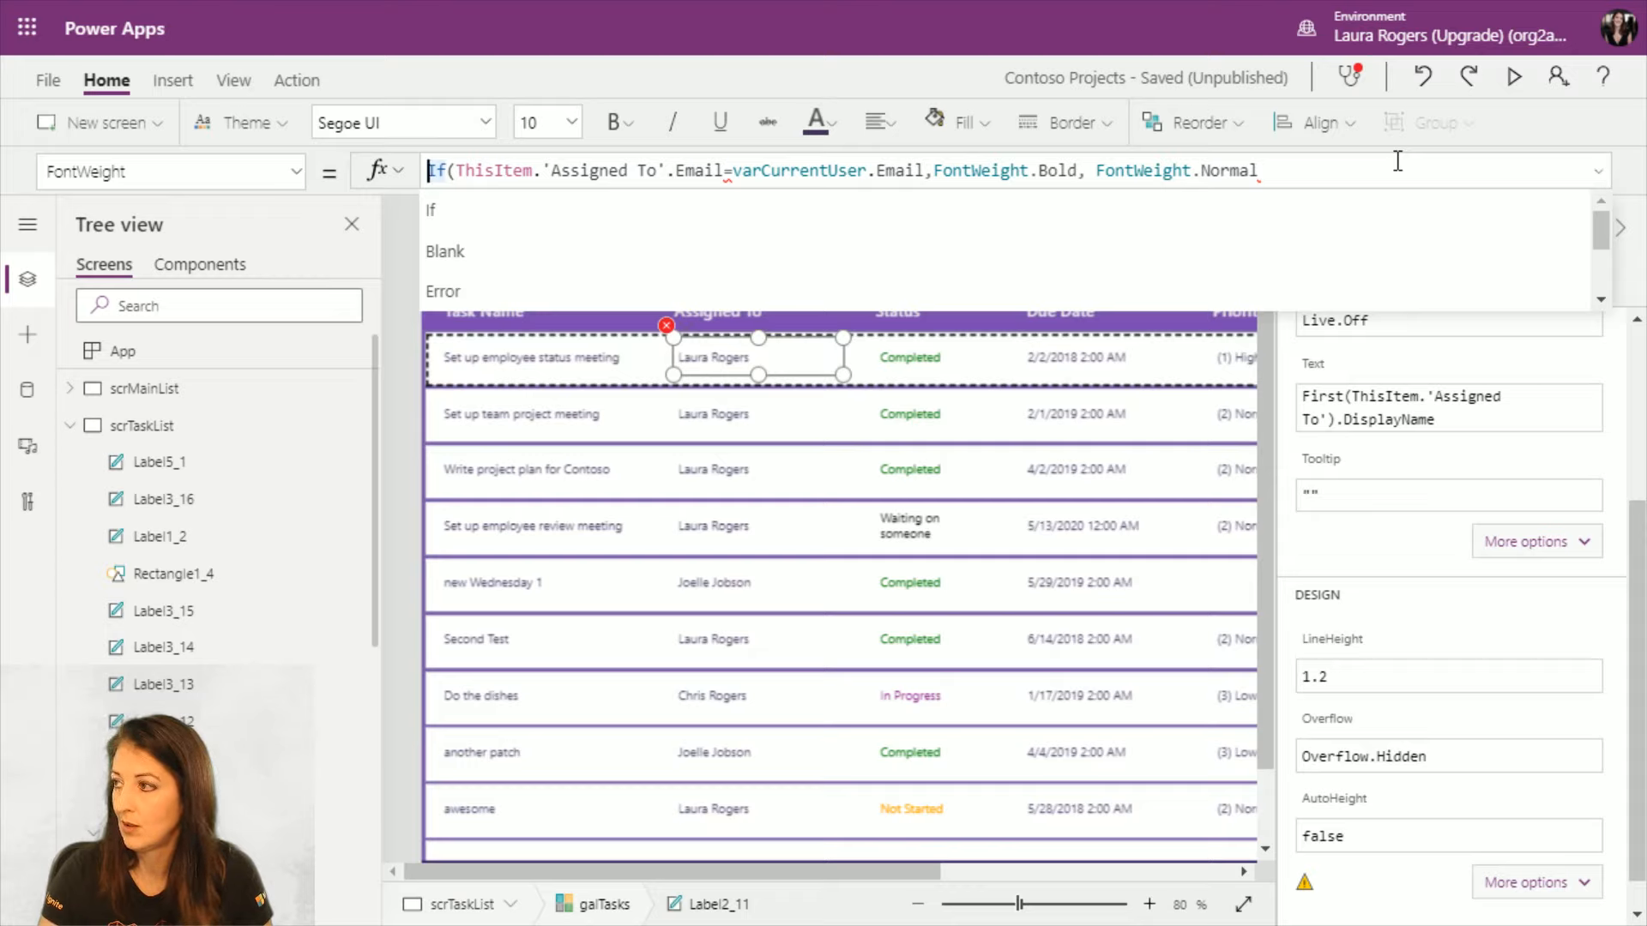
pyautogui.click(1396, 168)
pyautogui.write(')')
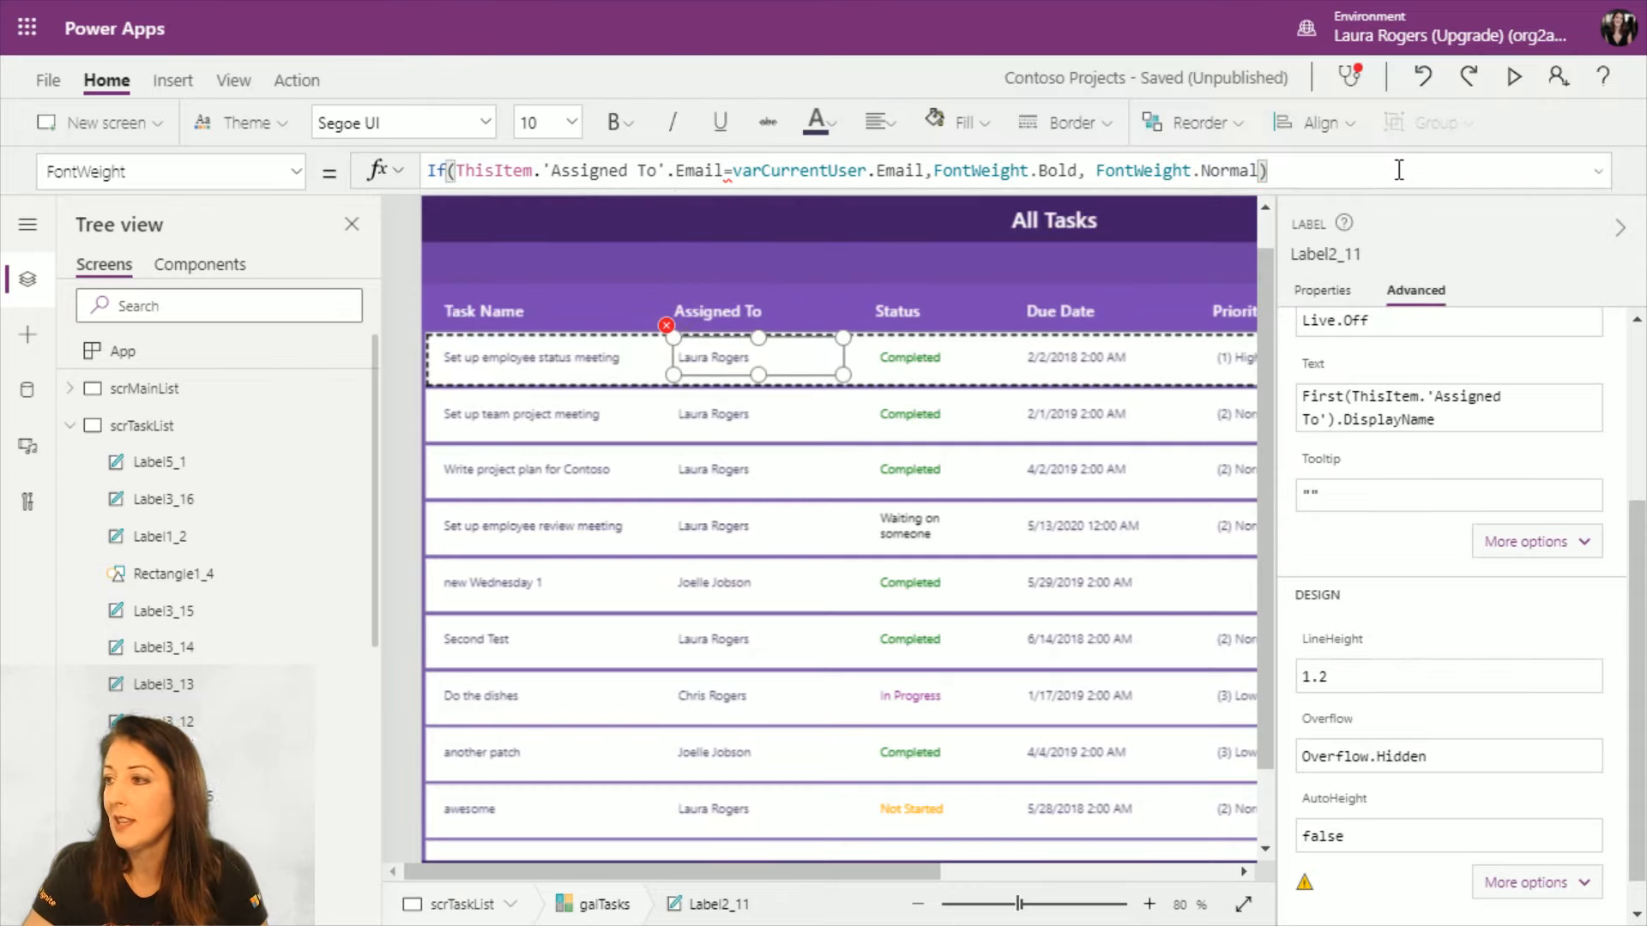
# Step: Wrap ThisItem.'Assigned To' in a First function in the FontWeight condition, leaving .Email outside the parentheses
pyautogui.moveTo(731, 174)
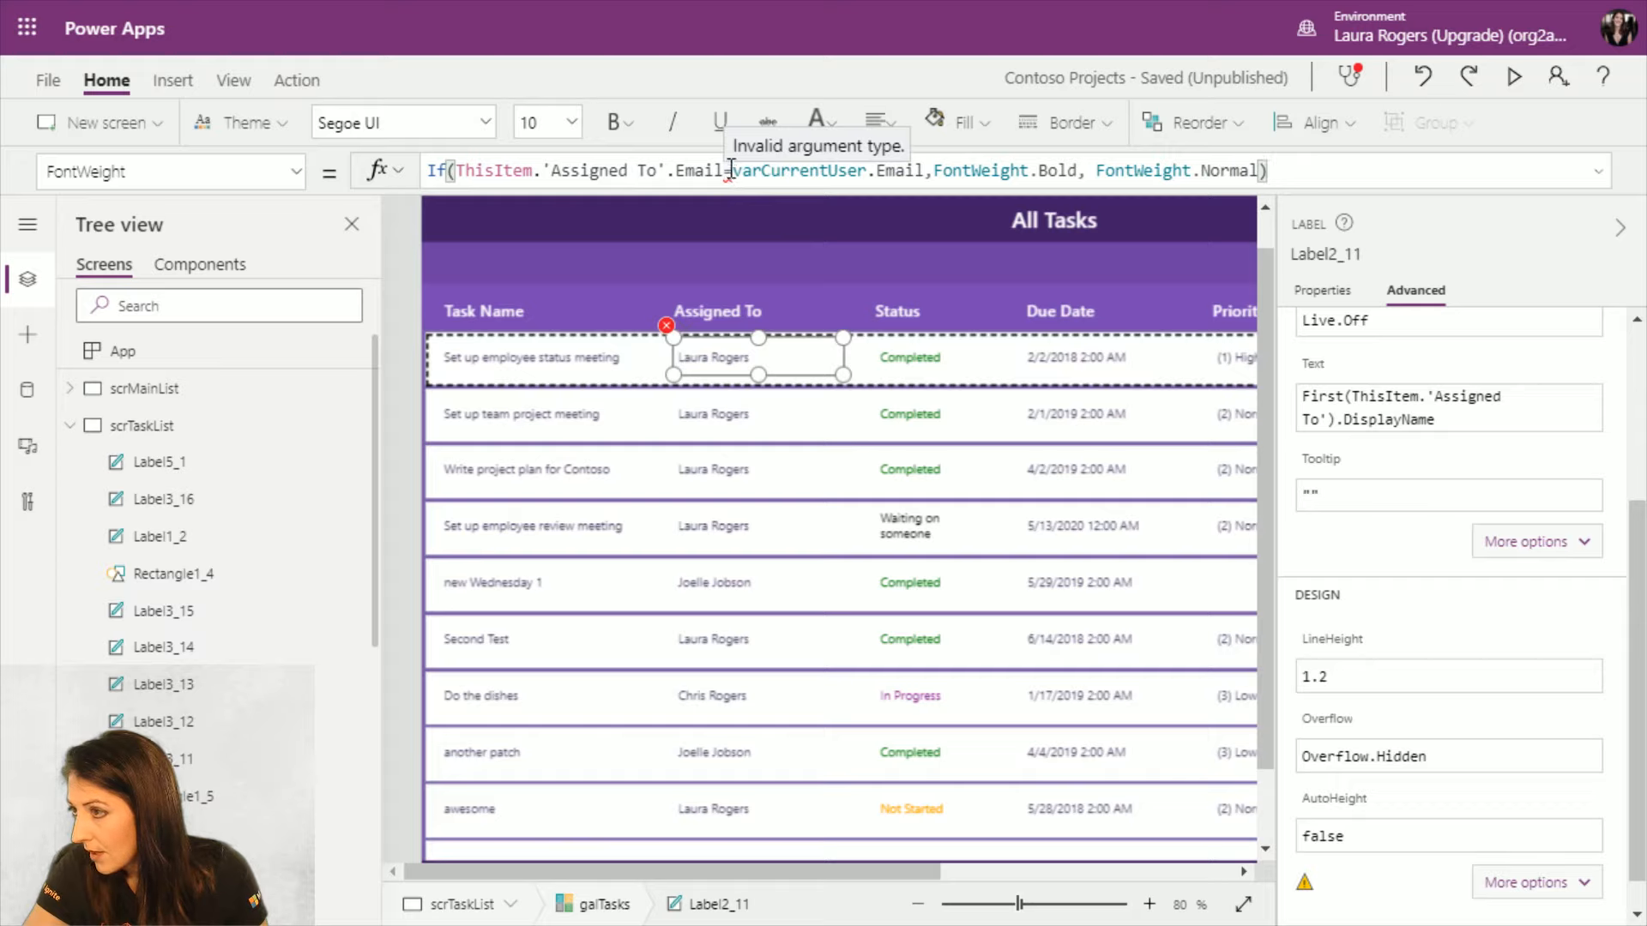
pyautogui.click(458, 171)
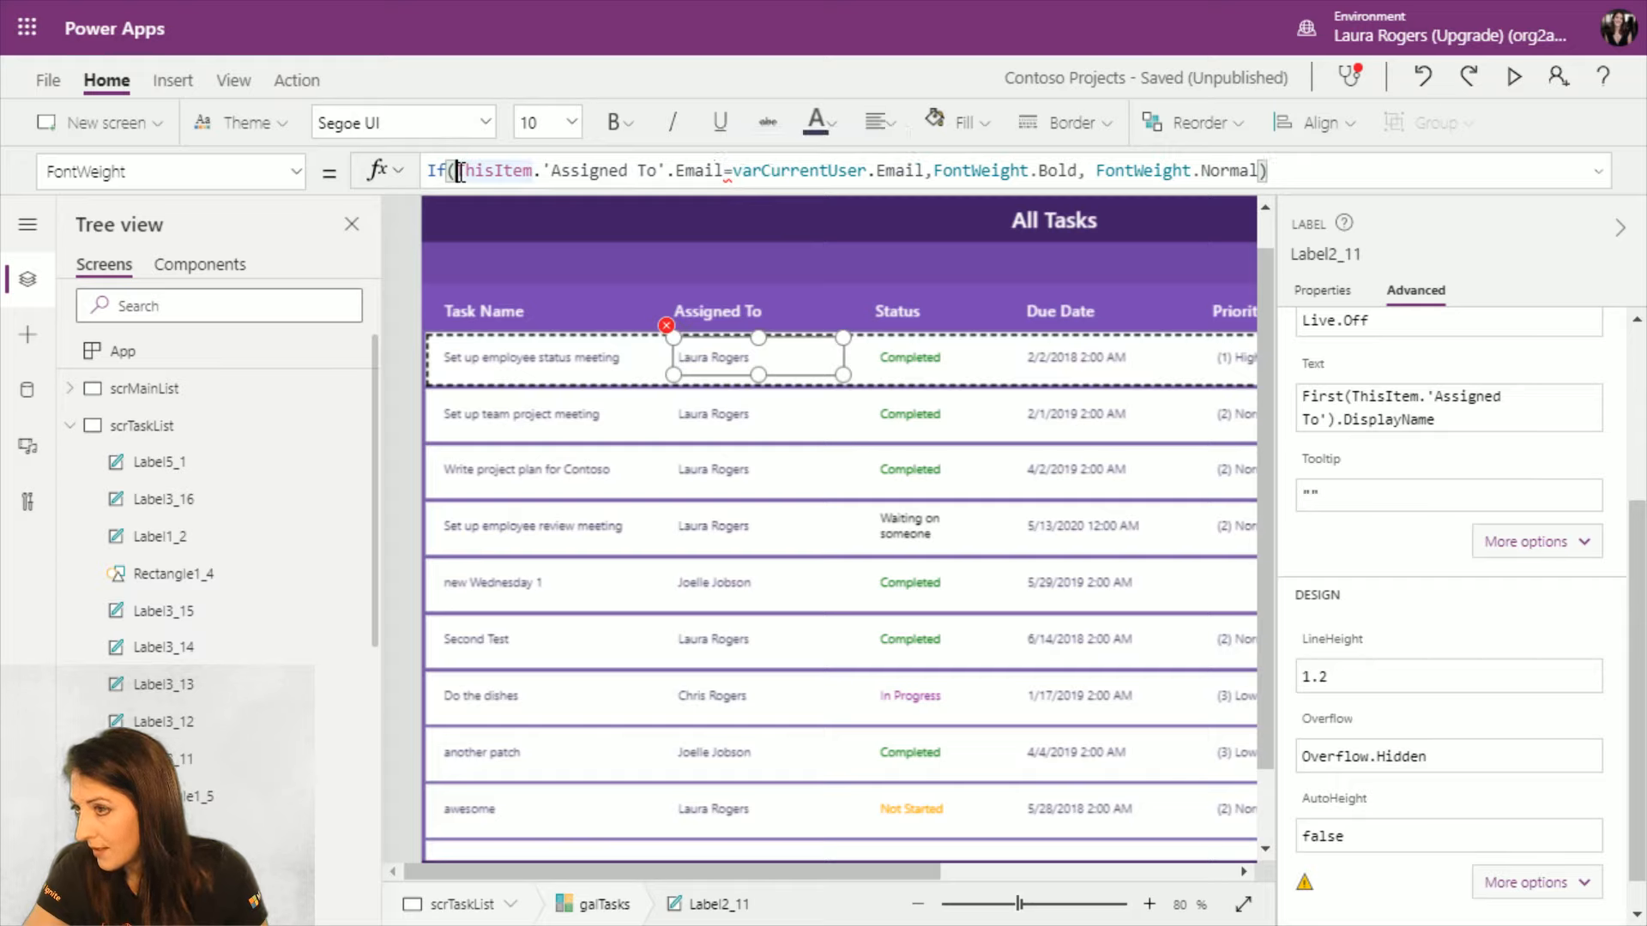
pyautogui.write('First(')
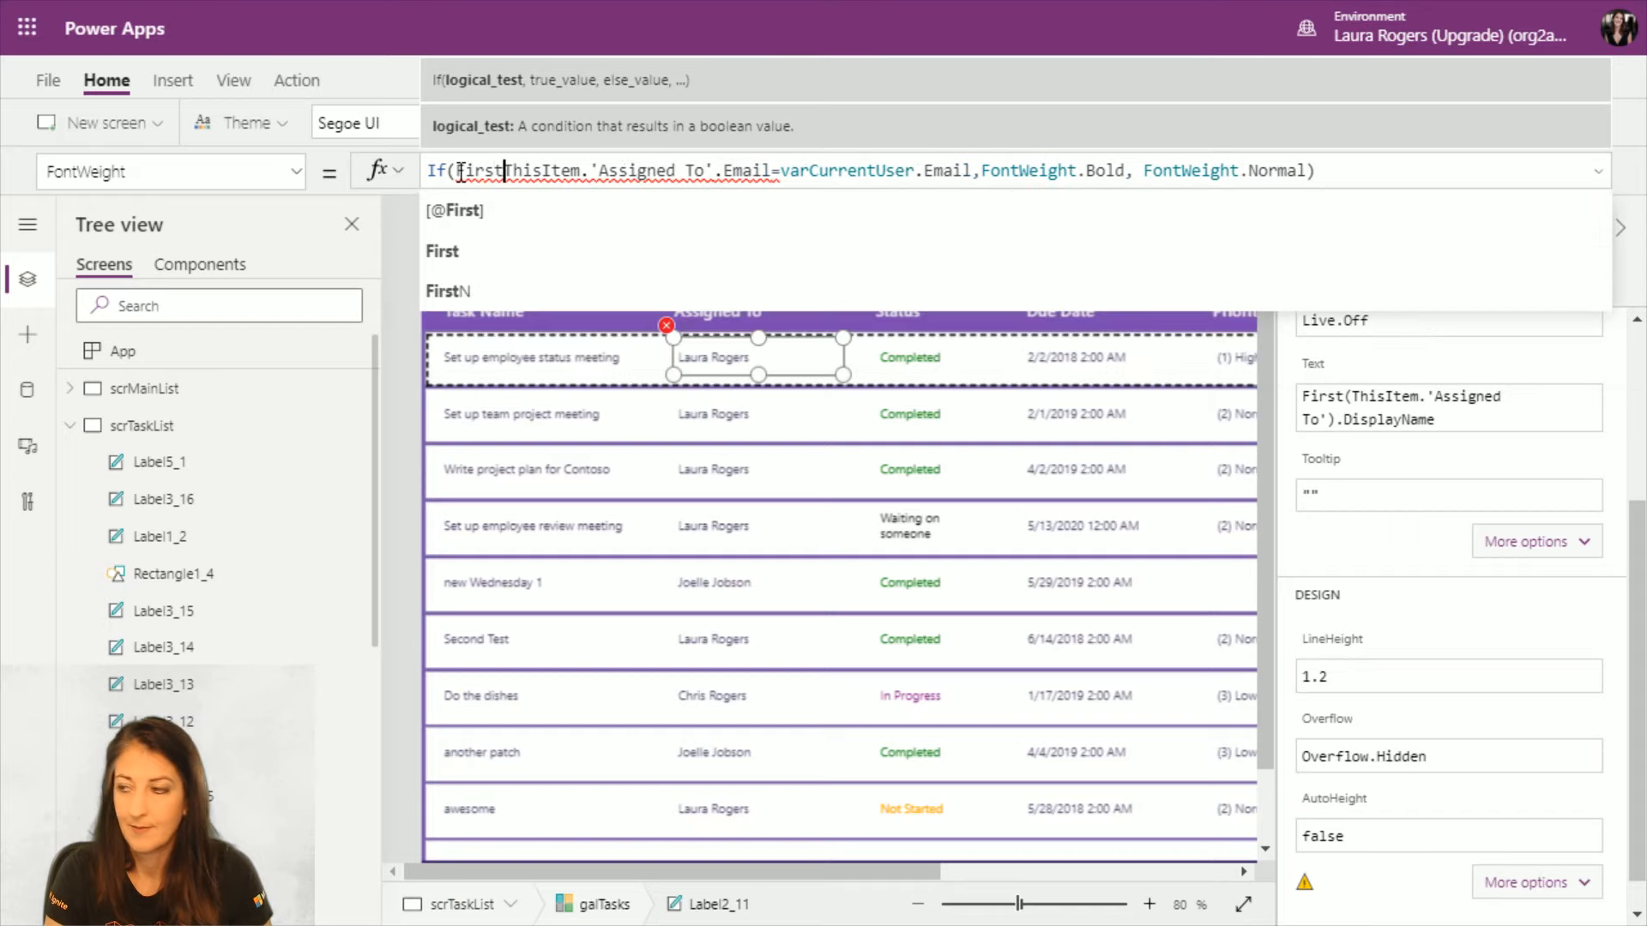
pyautogui.click(721, 169)
pyautogui.write(')')
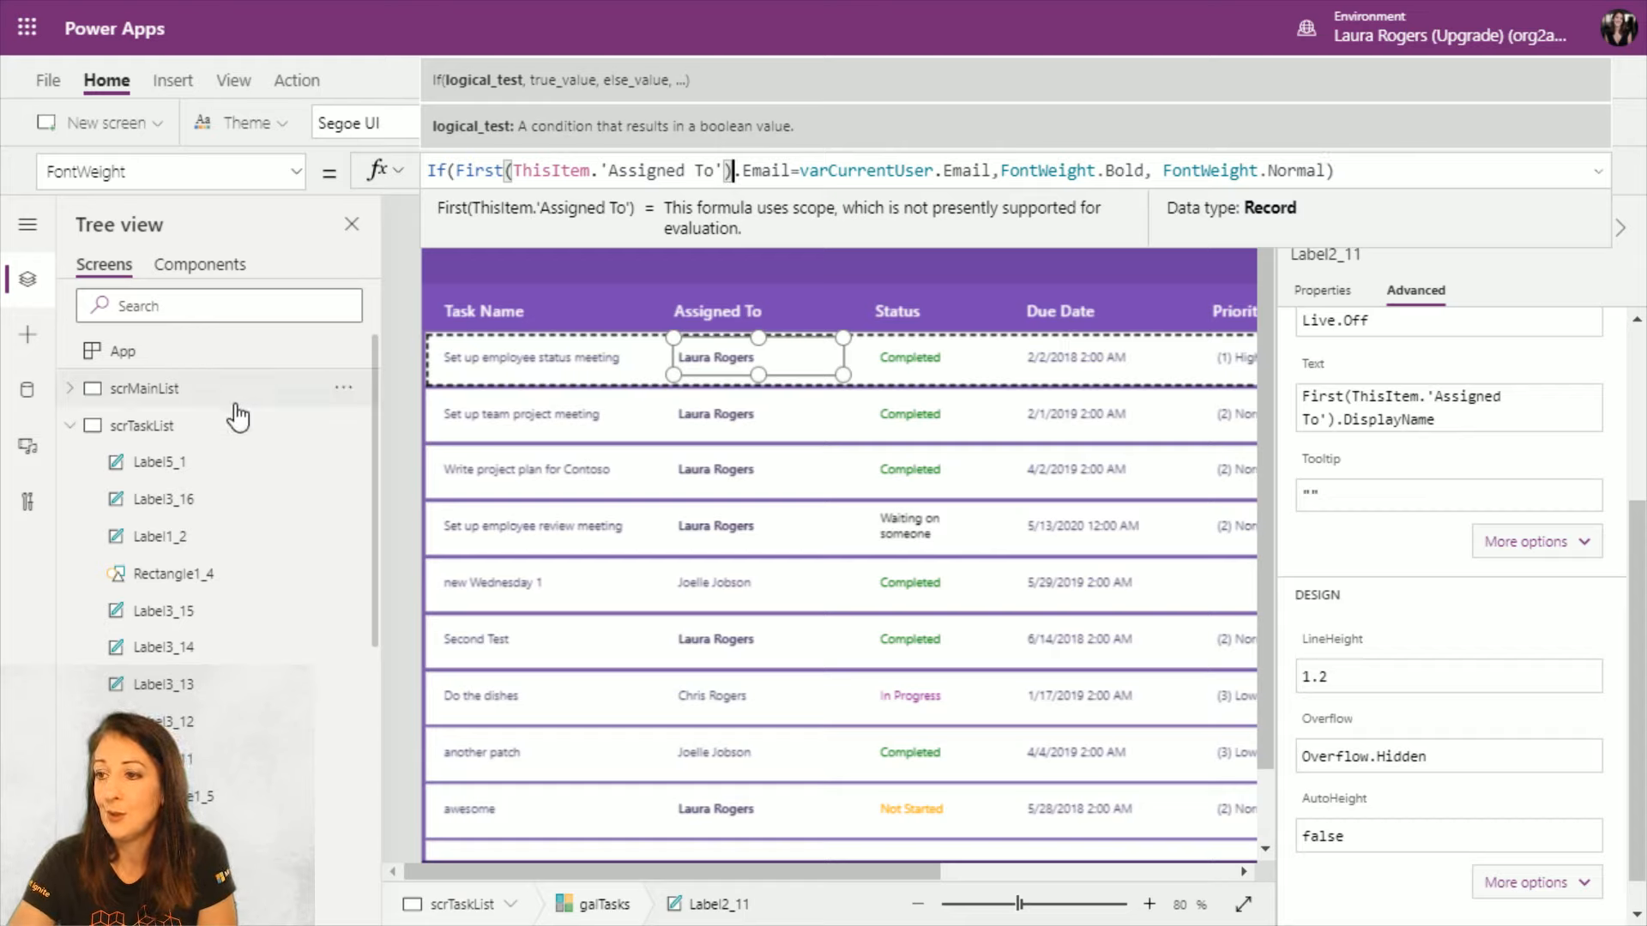
# Step: Examine how varCurrentUser is set in the App object's OnStart formula in the expanded formula editor
pyautogui.click(208, 355)
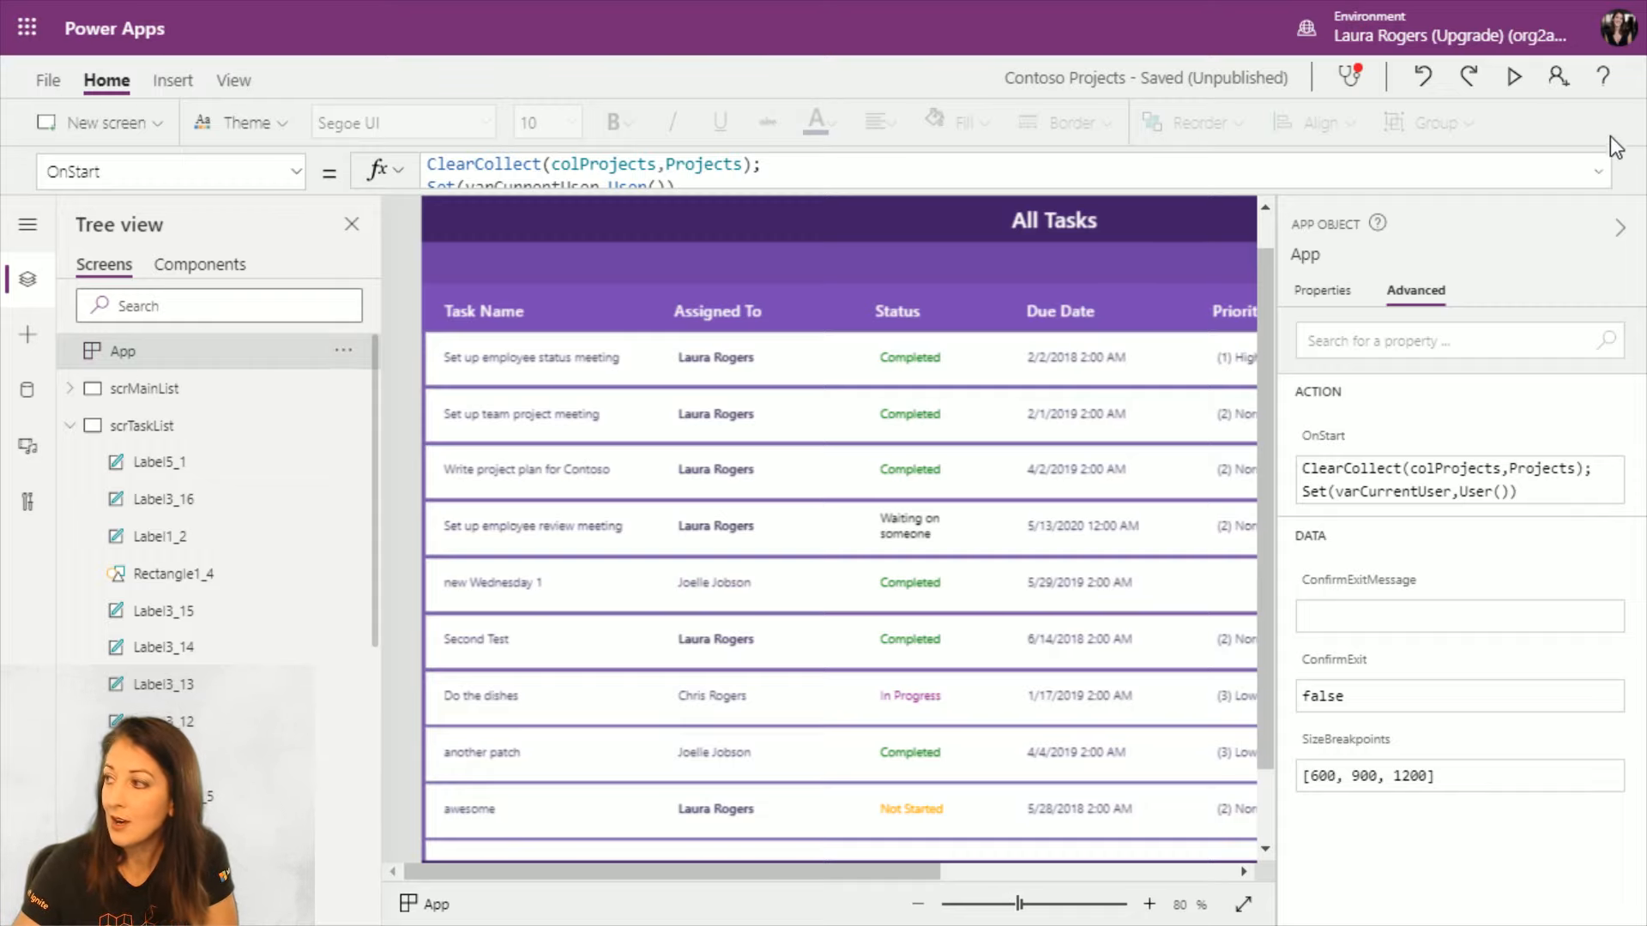
pyautogui.click(1599, 171)
pyautogui.moveTo(675, 188); pyautogui.dragTo(415, 193)
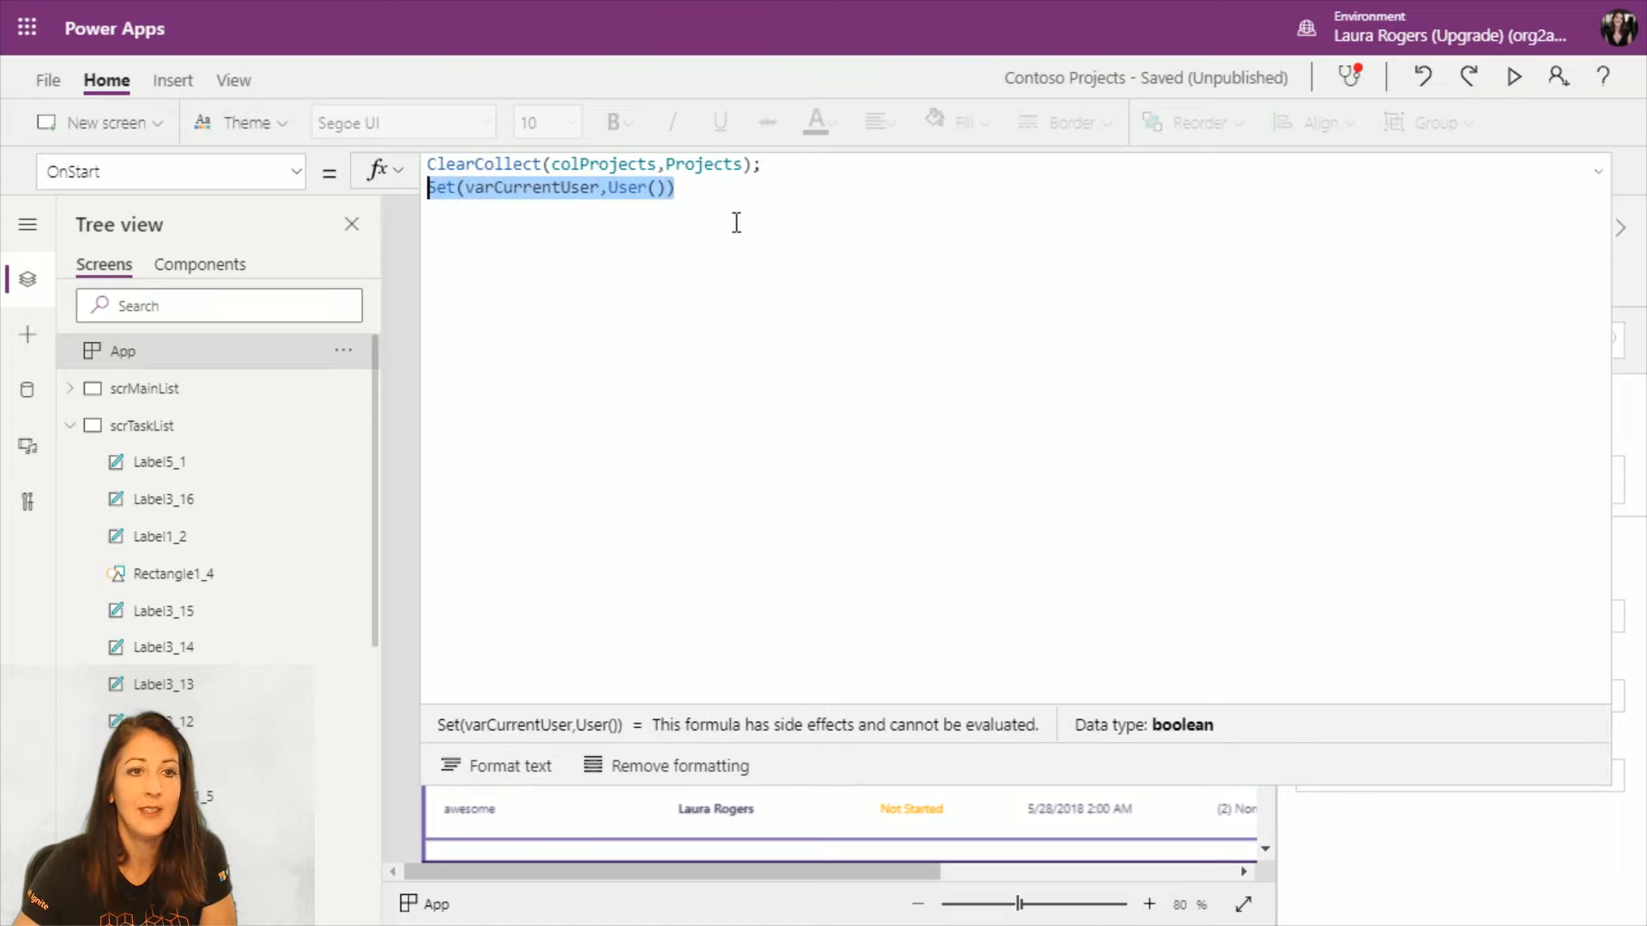
pyautogui.click(693, 190)
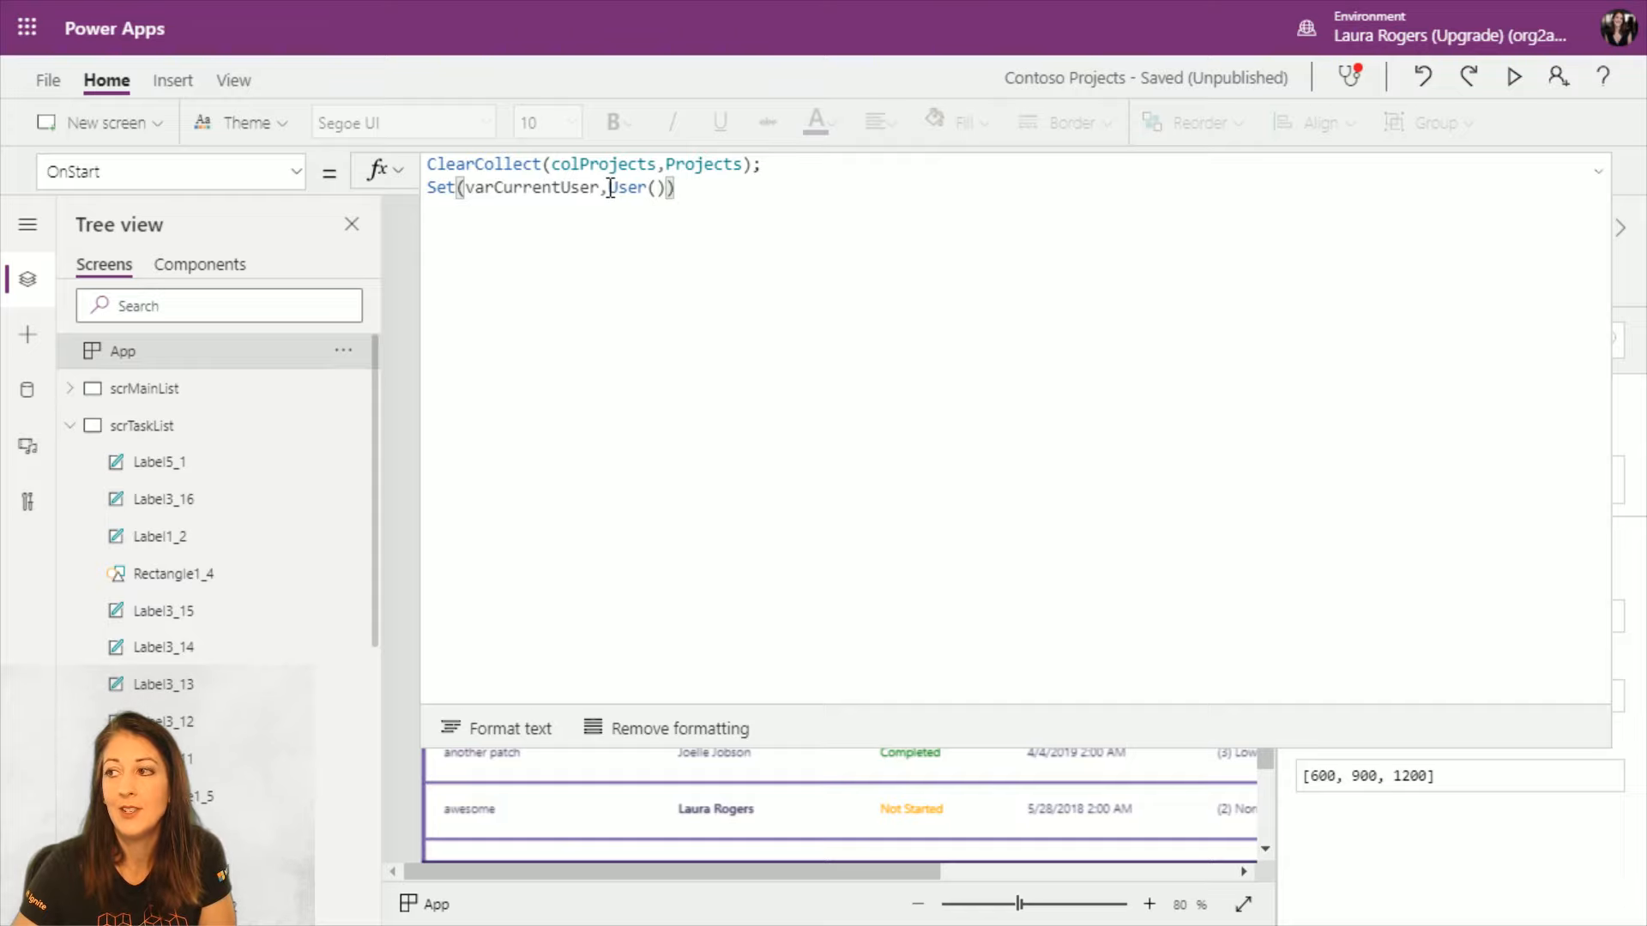
# Step: Inspect the Email, FullName and Image fields stored in the global varCurrentUser record
pyautogui.moveTo(608, 189); pyautogui.dragTo(668, 190)
pyautogui.click(720, 190)
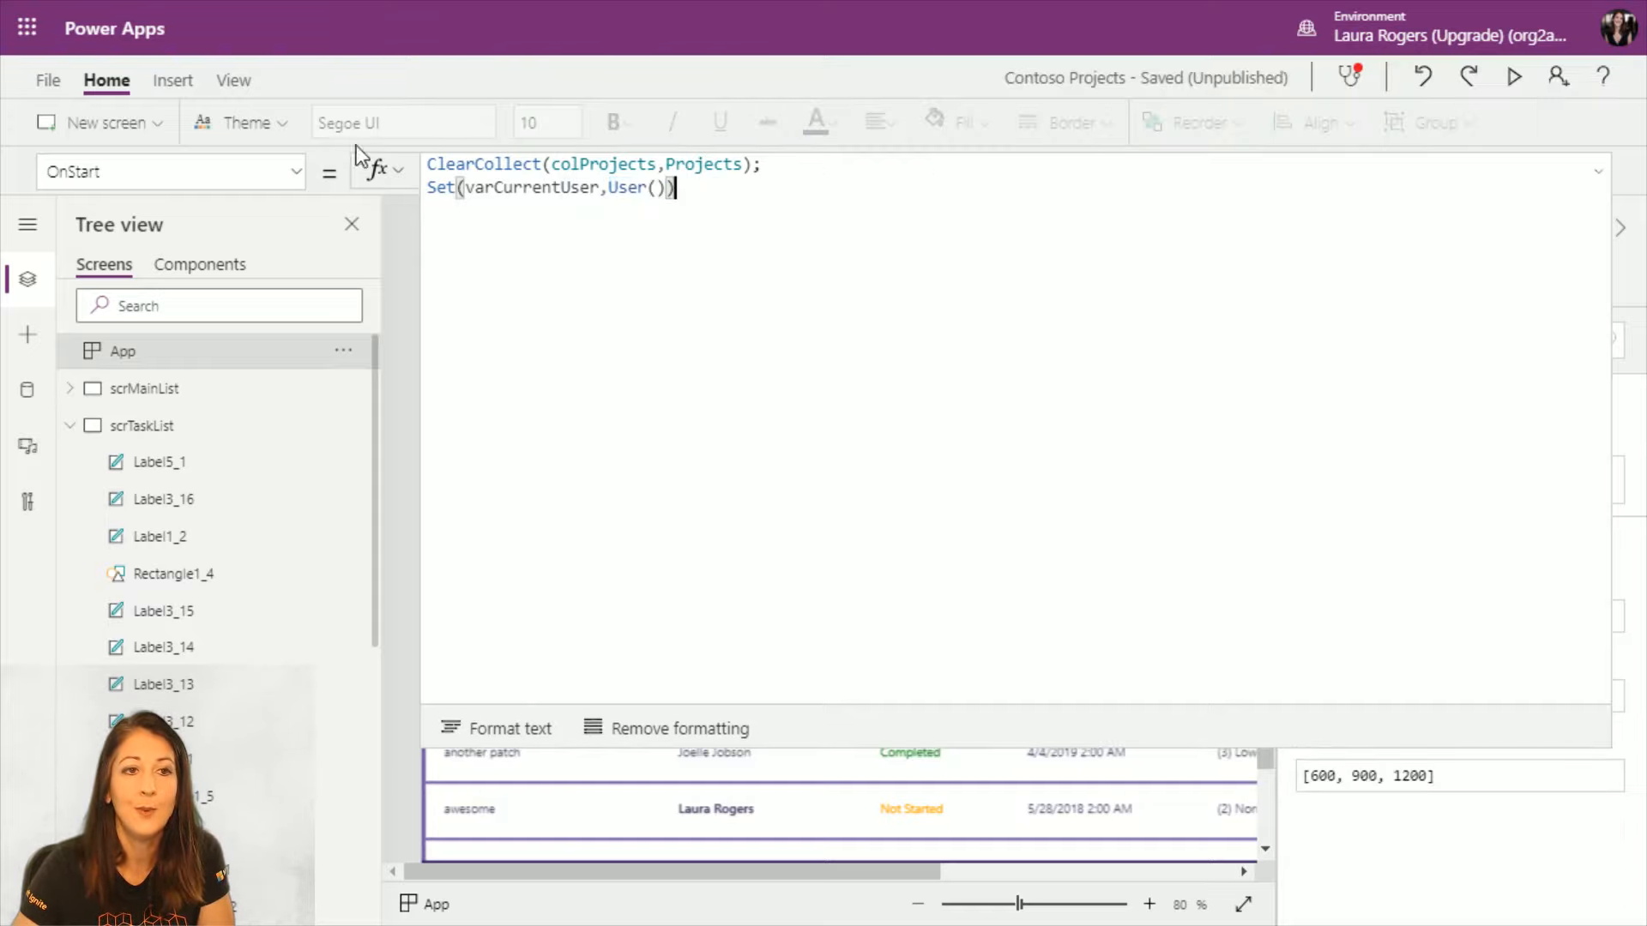
pyautogui.click(217, 78)
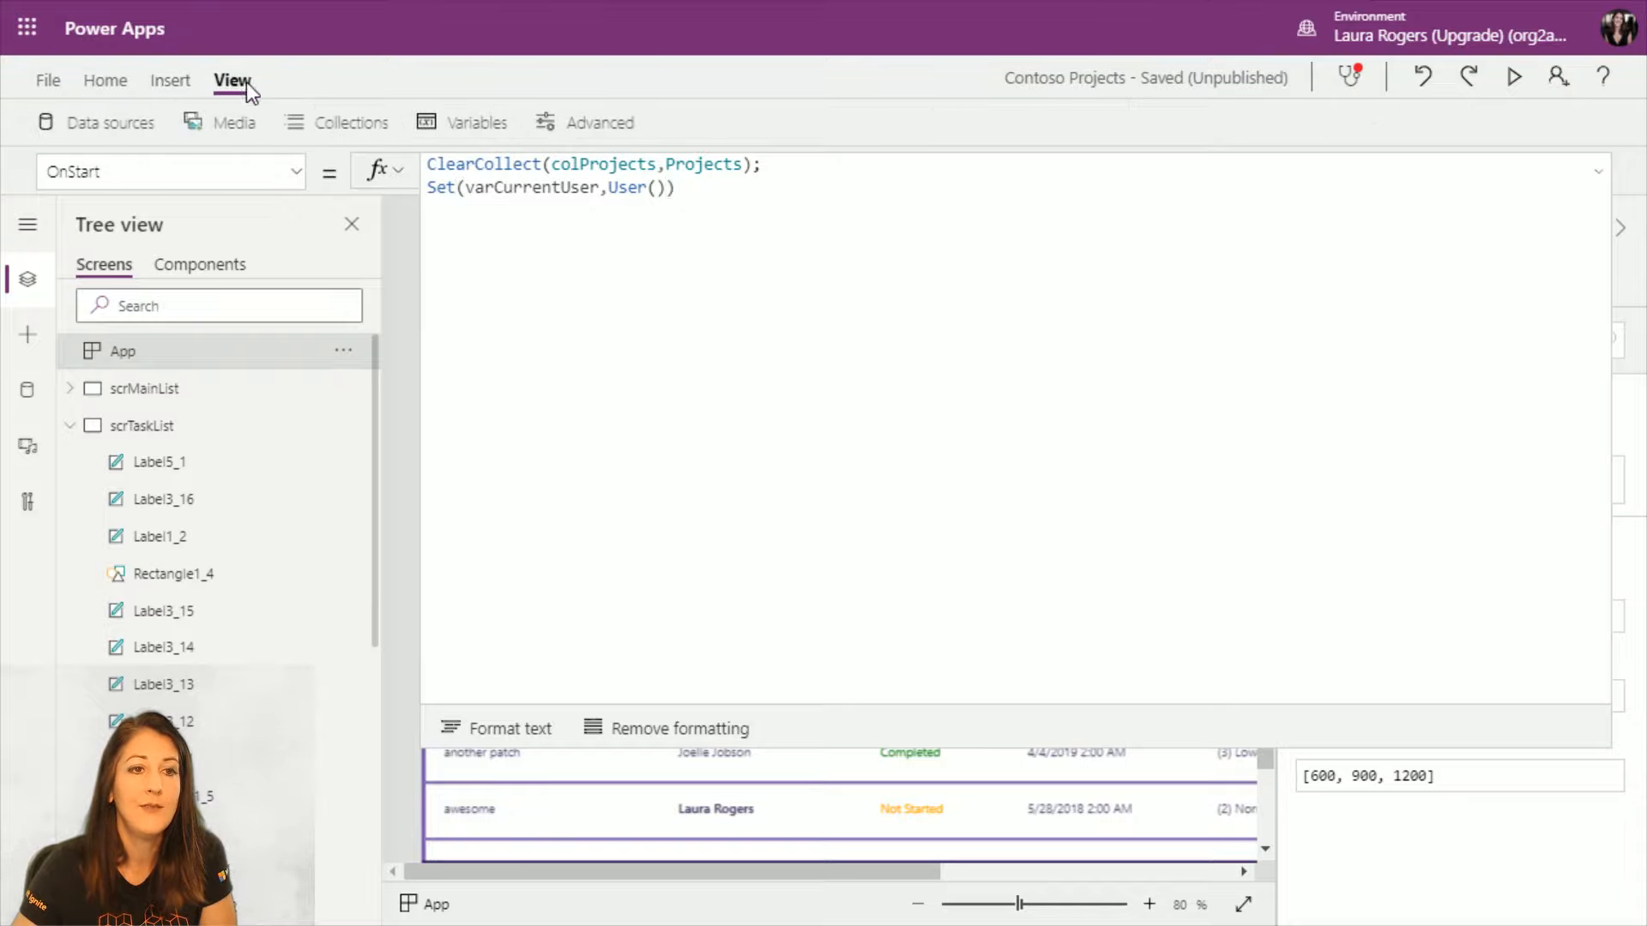
pyautogui.click(468, 122)
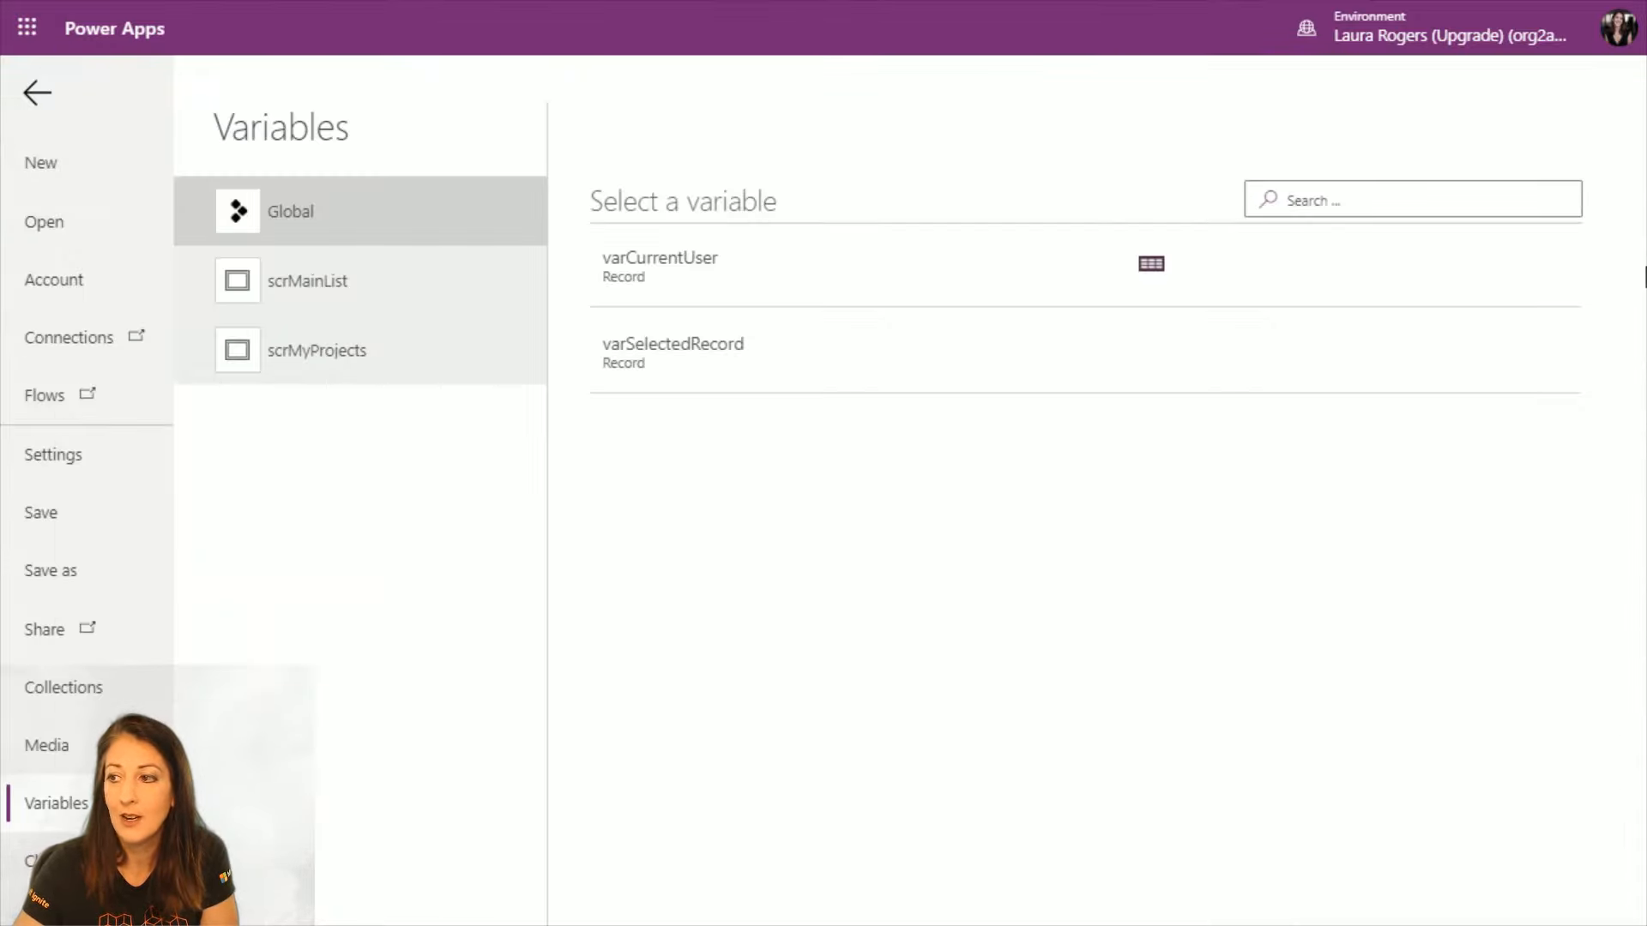
pyautogui.click(992, 265)
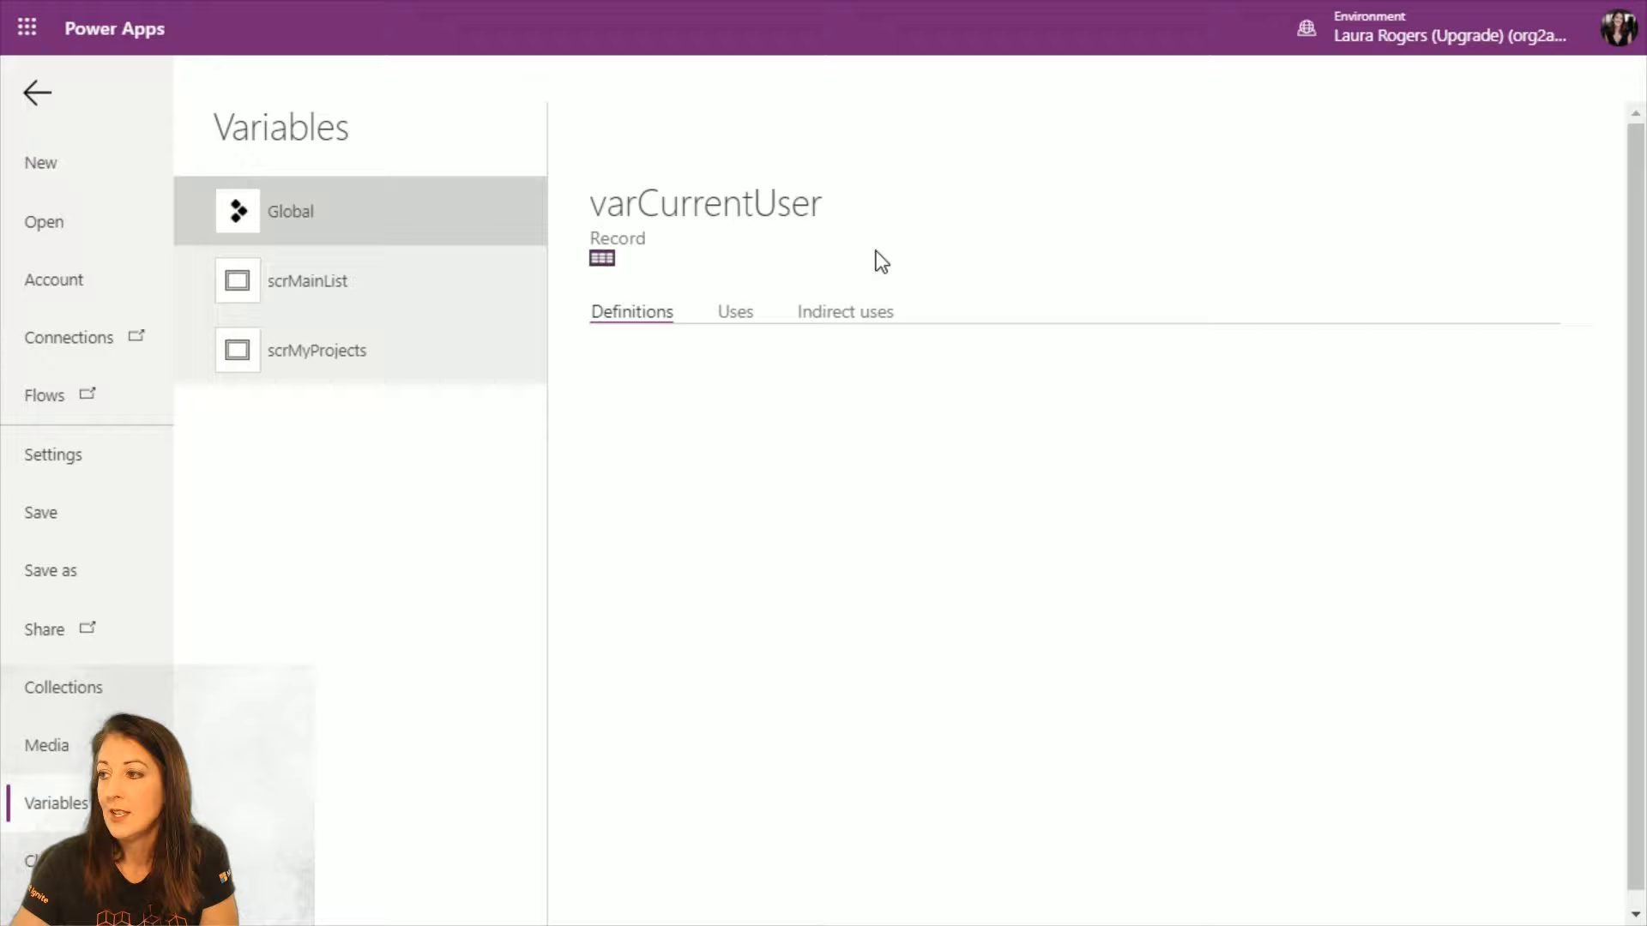
pyautogui.click(602, 259)
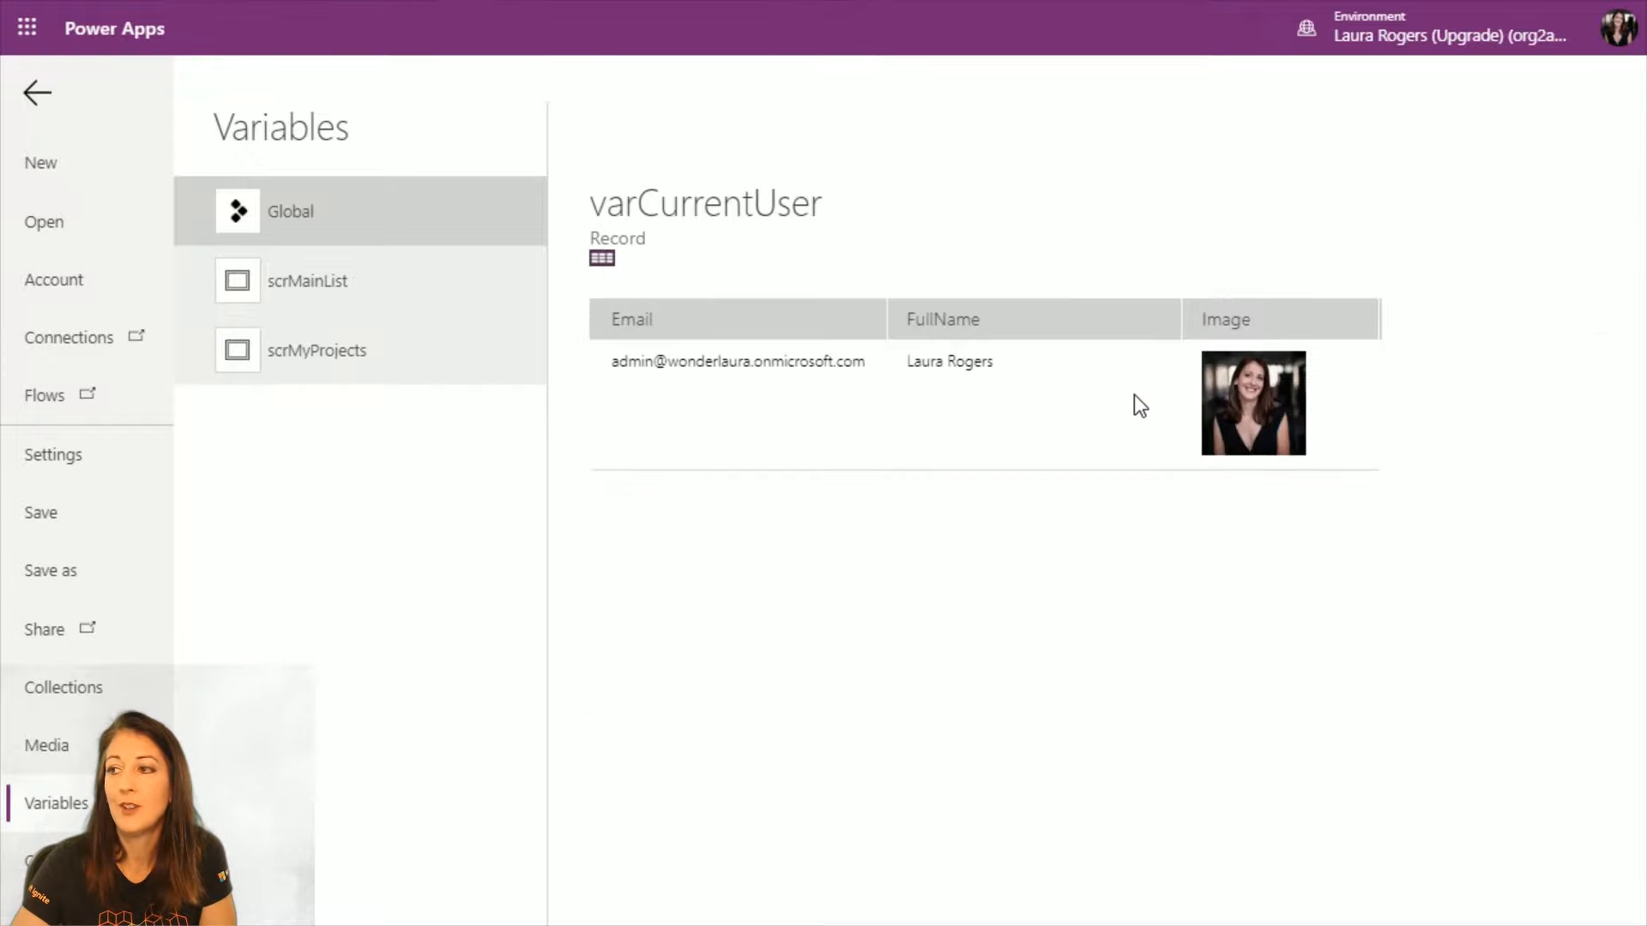
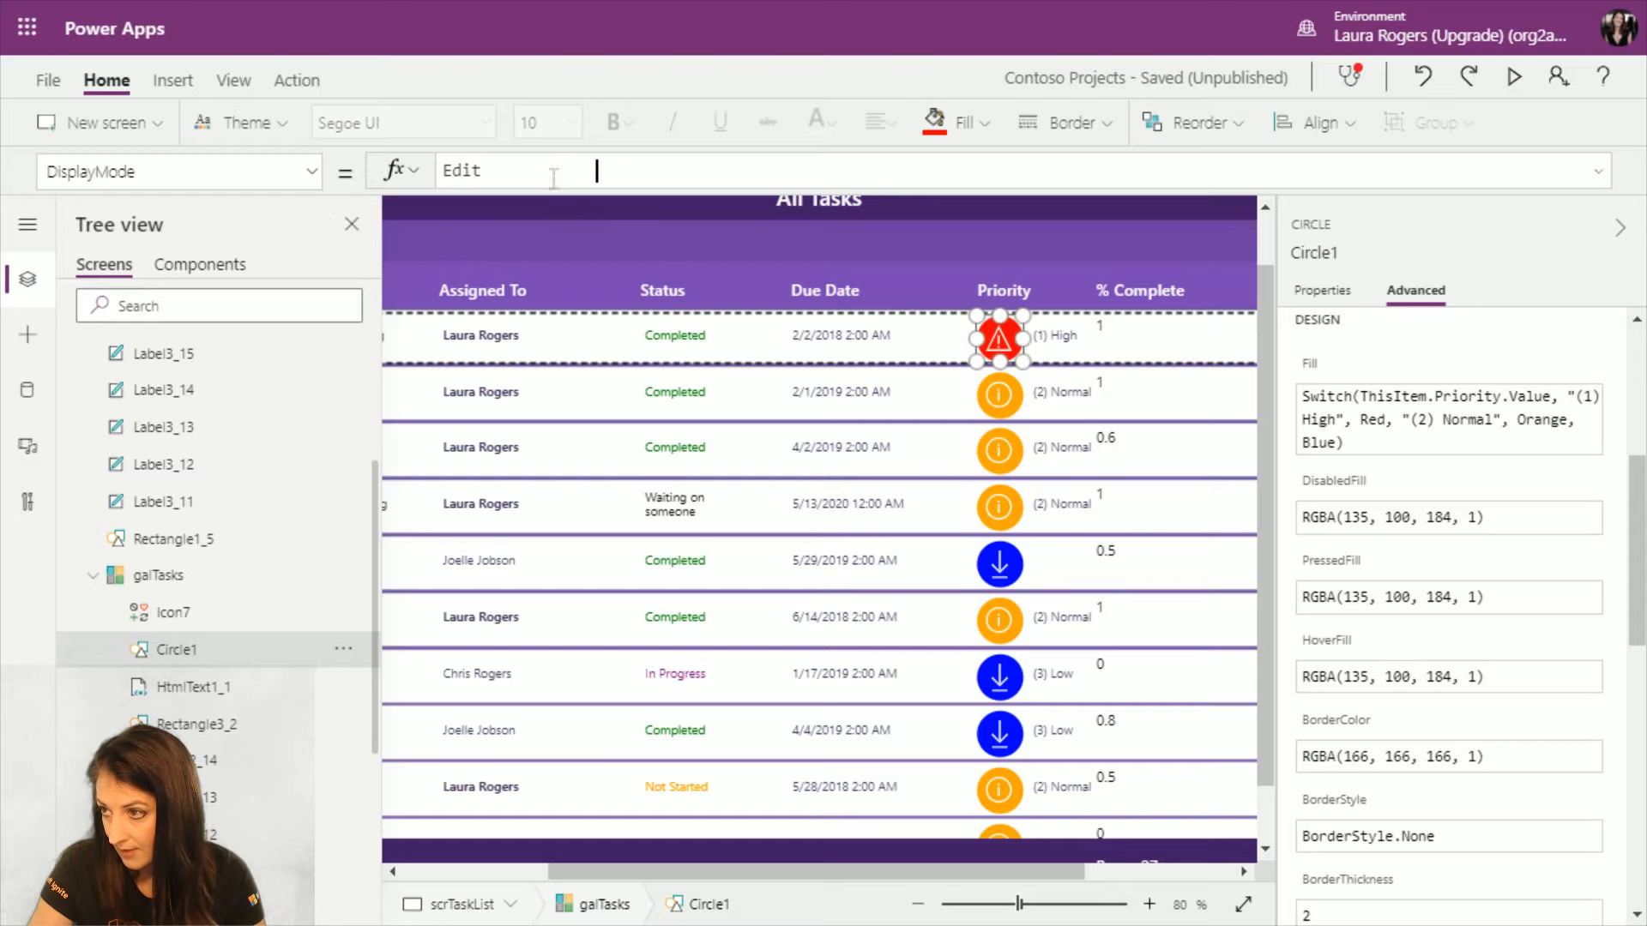
# Step: Try DisplayMode.View as Circle1's DisplayMode and test the priority circles in the app preview
pyautogui.moveTo(559, 173); pyautogui.dragTo(638, 173)
pyautogui.write('view')
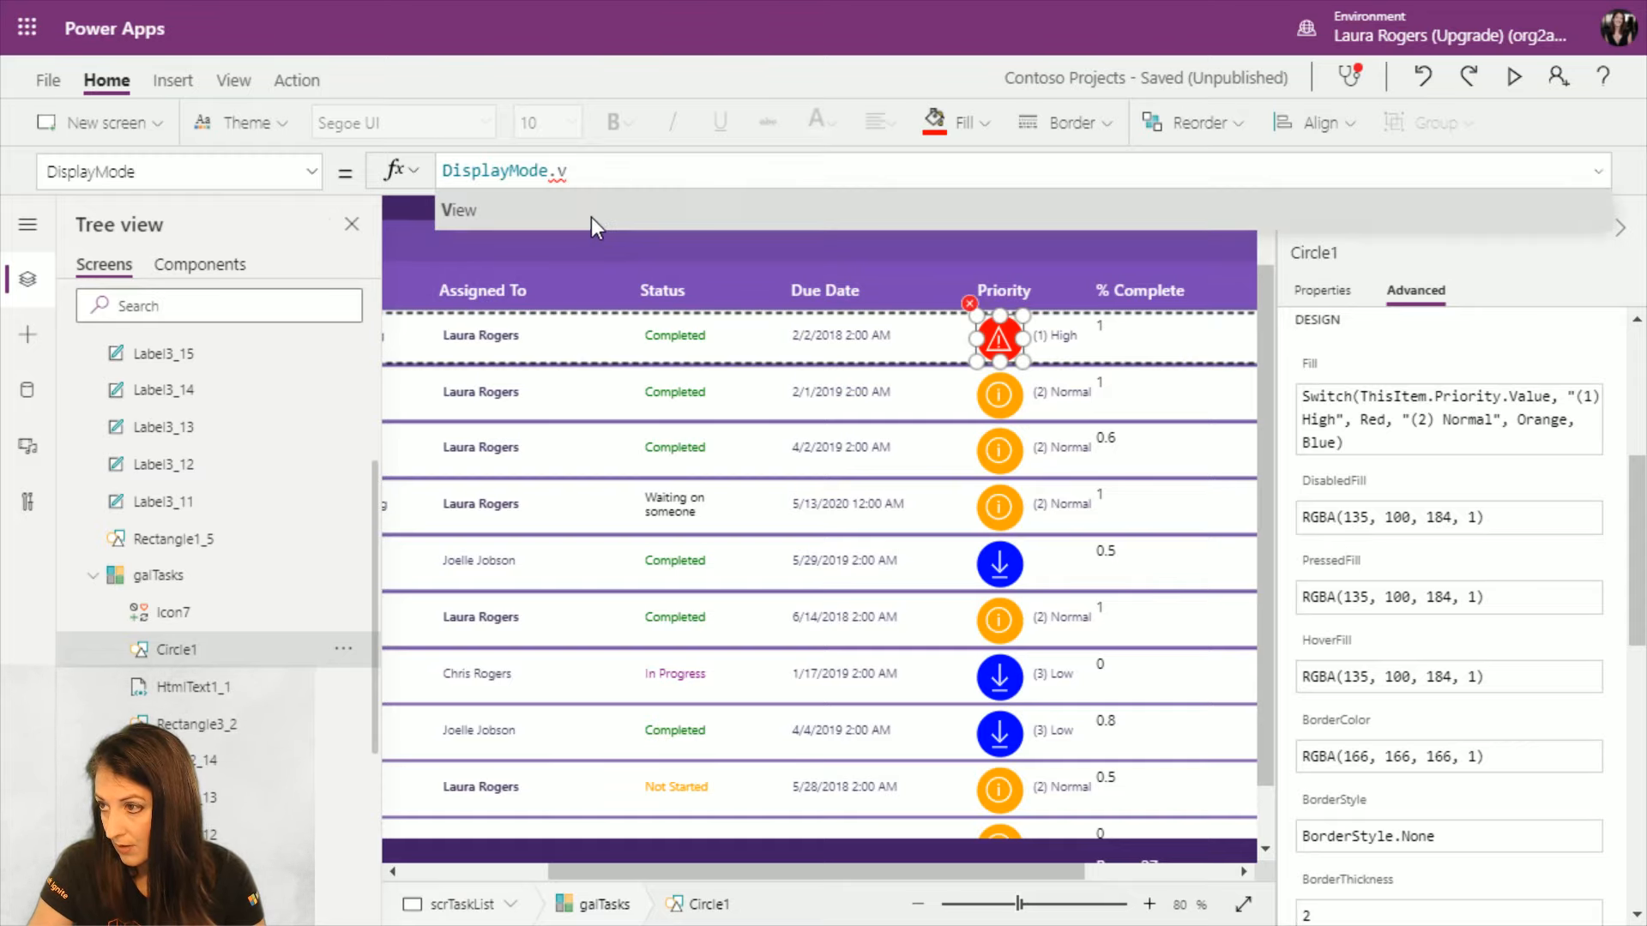
pyautogui.click(1514, 77)
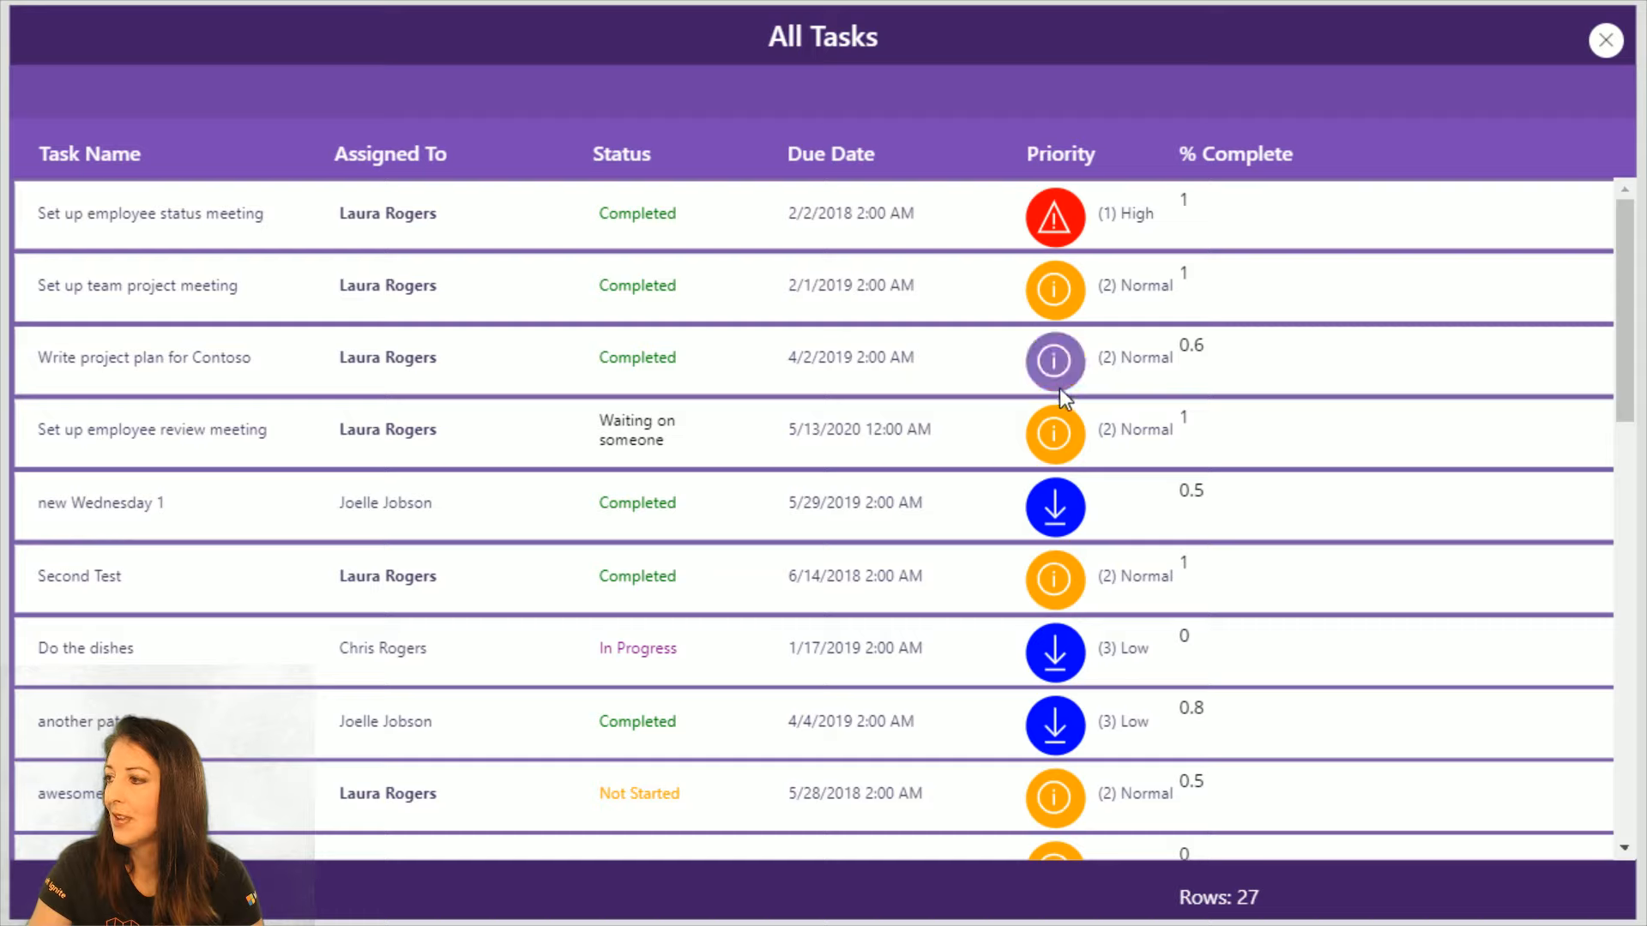
pyautogui.click(1605, 41)
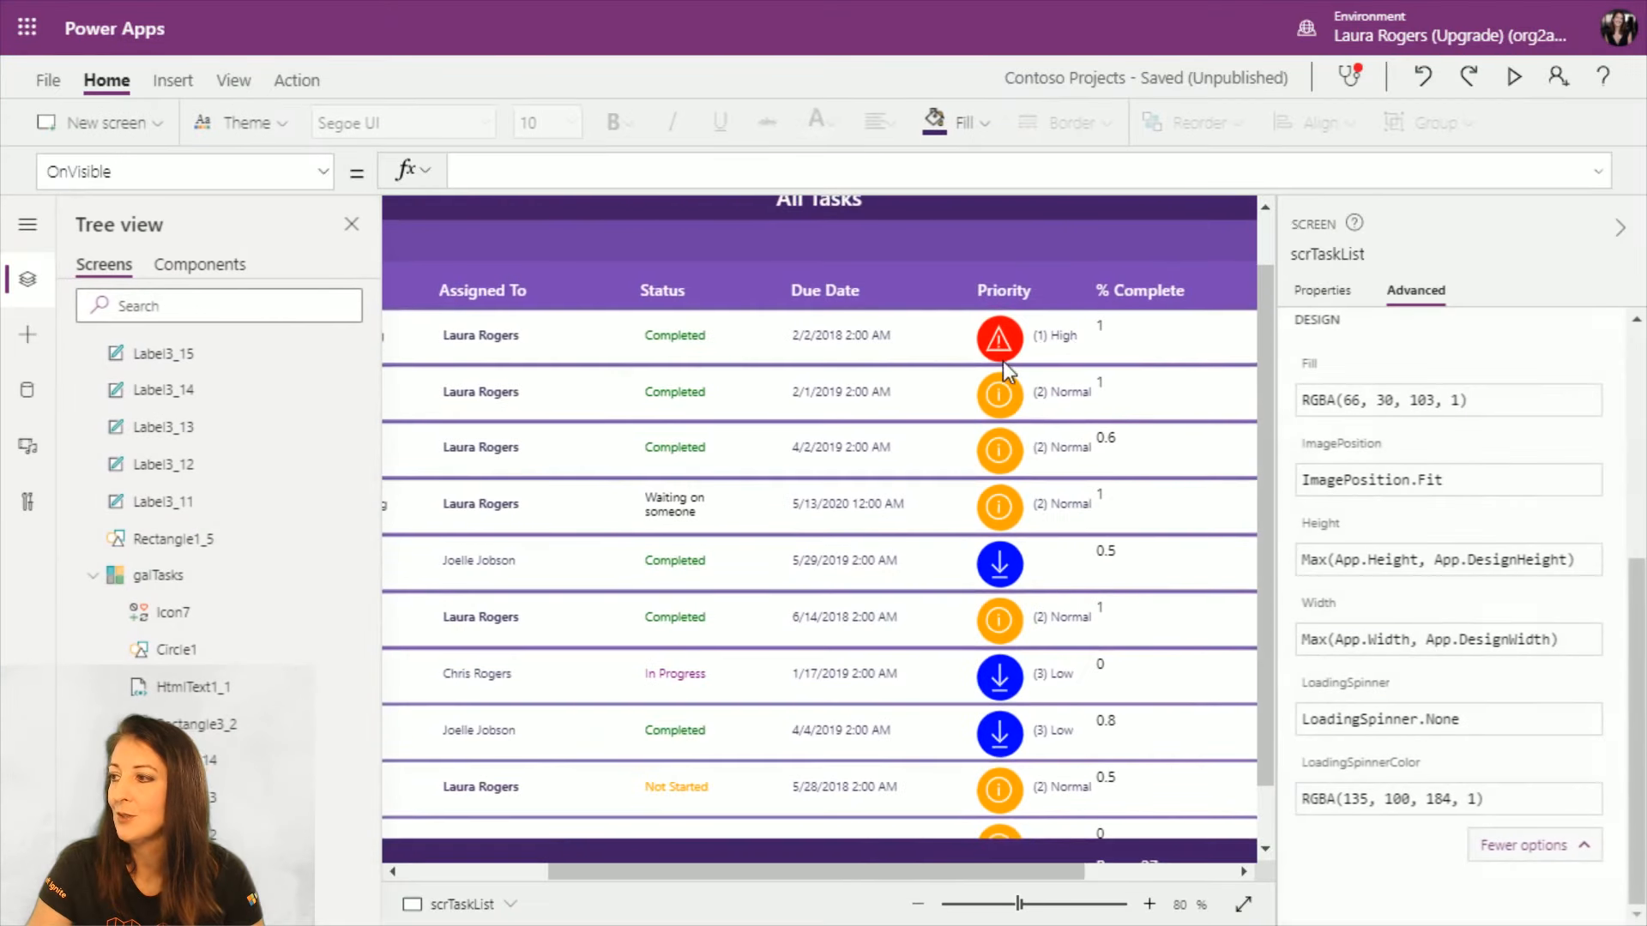
# Step: Set Circle1's DisplayMode to DisplayMode.Disabled and check the priority circles in the app preview
pyautogui.click(195, 650)
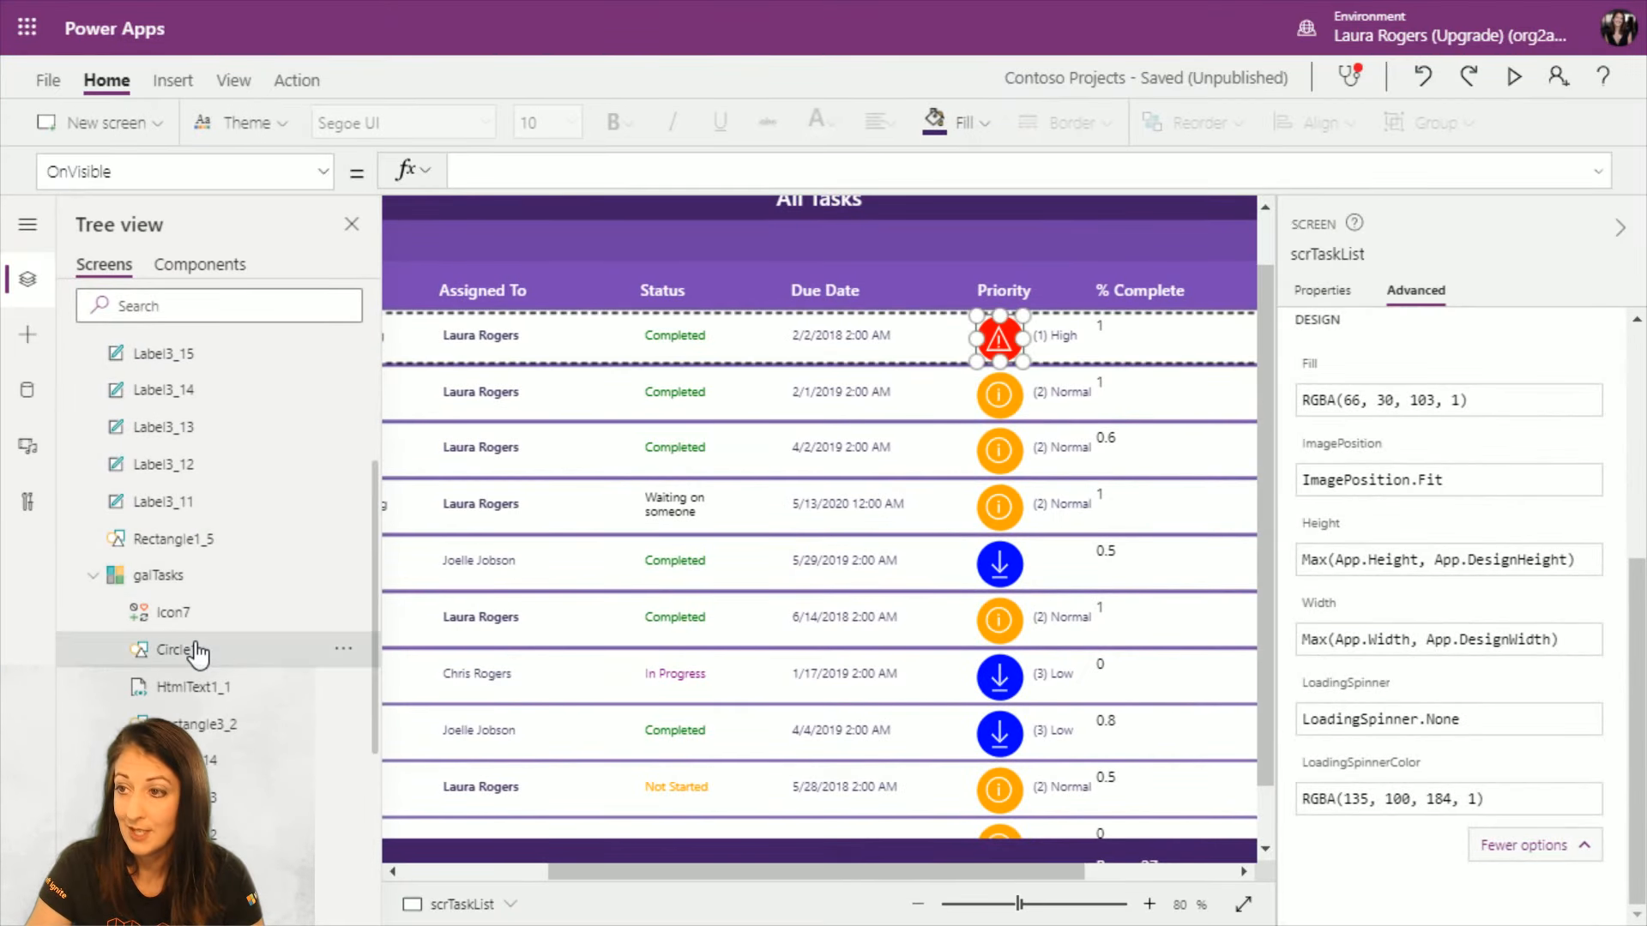
pyautogui.click(549, 170)
pyautogui.doubleClick(592, 170)
pyautogui.write('de.d')
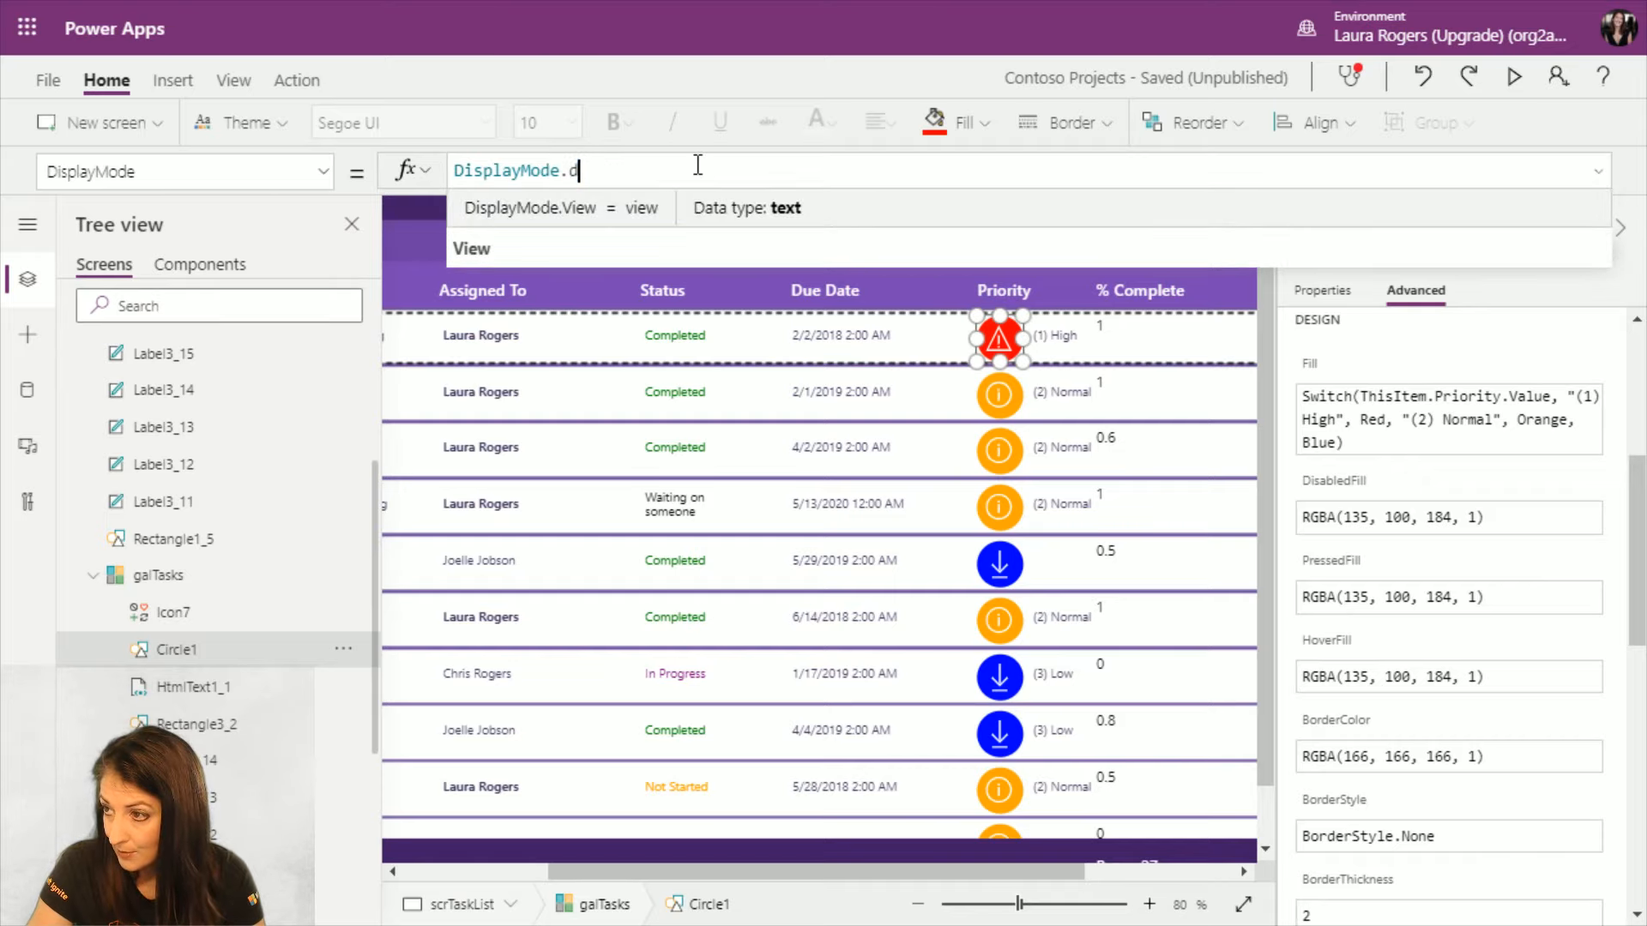
pyautogui.click(637, 208)
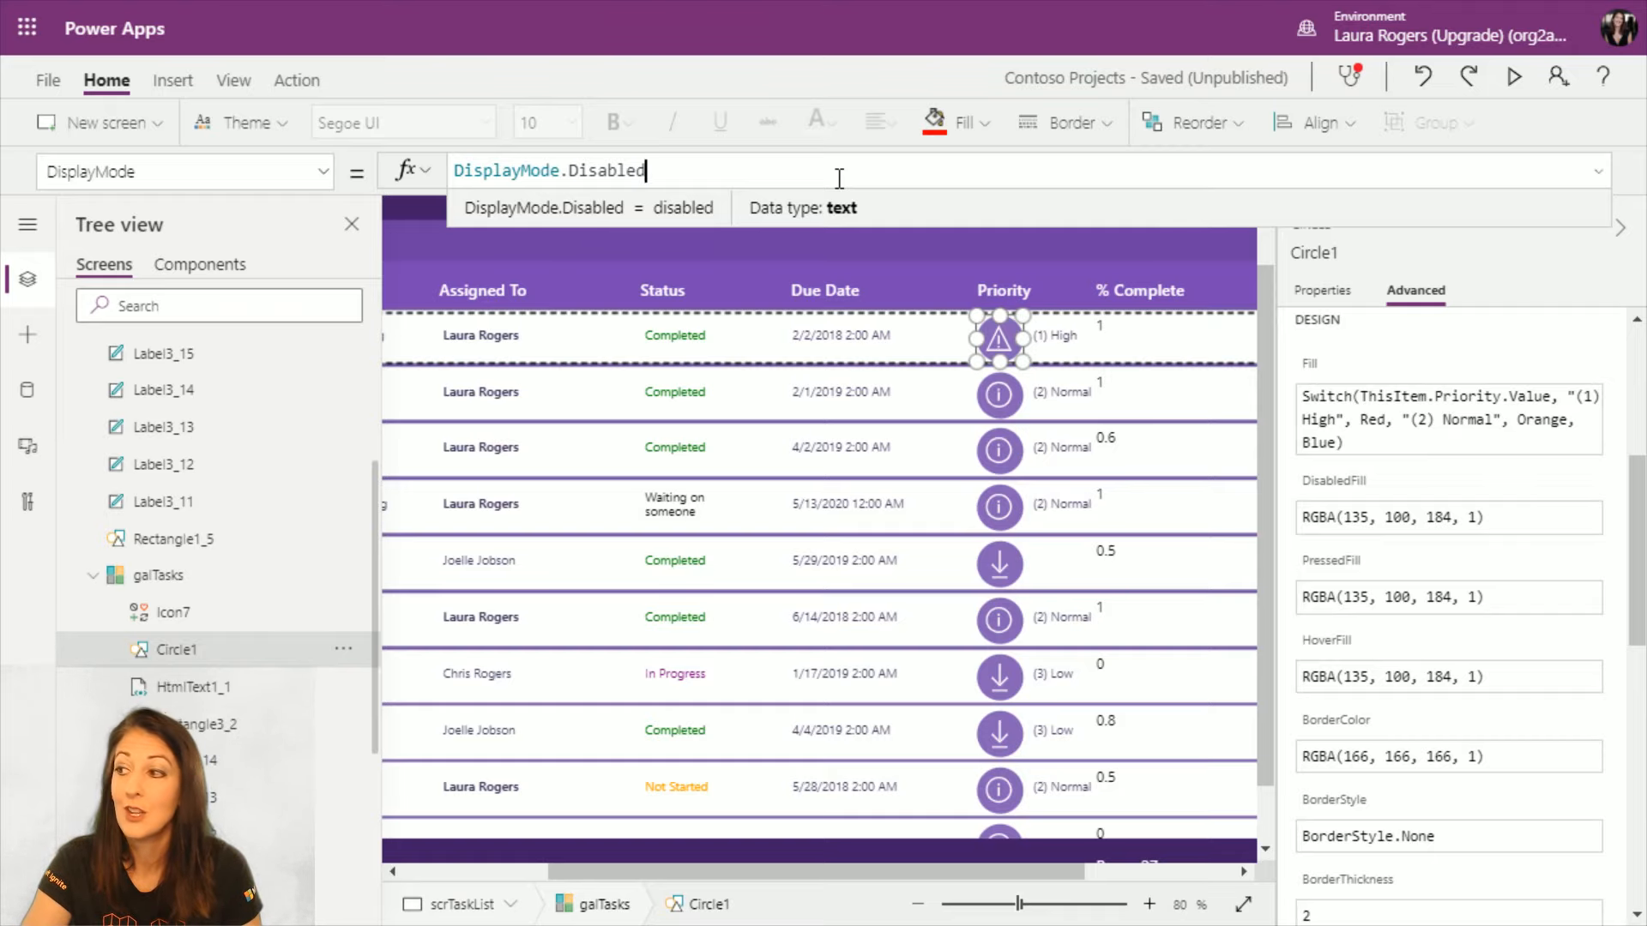
pyautogui.click(1514, 76)
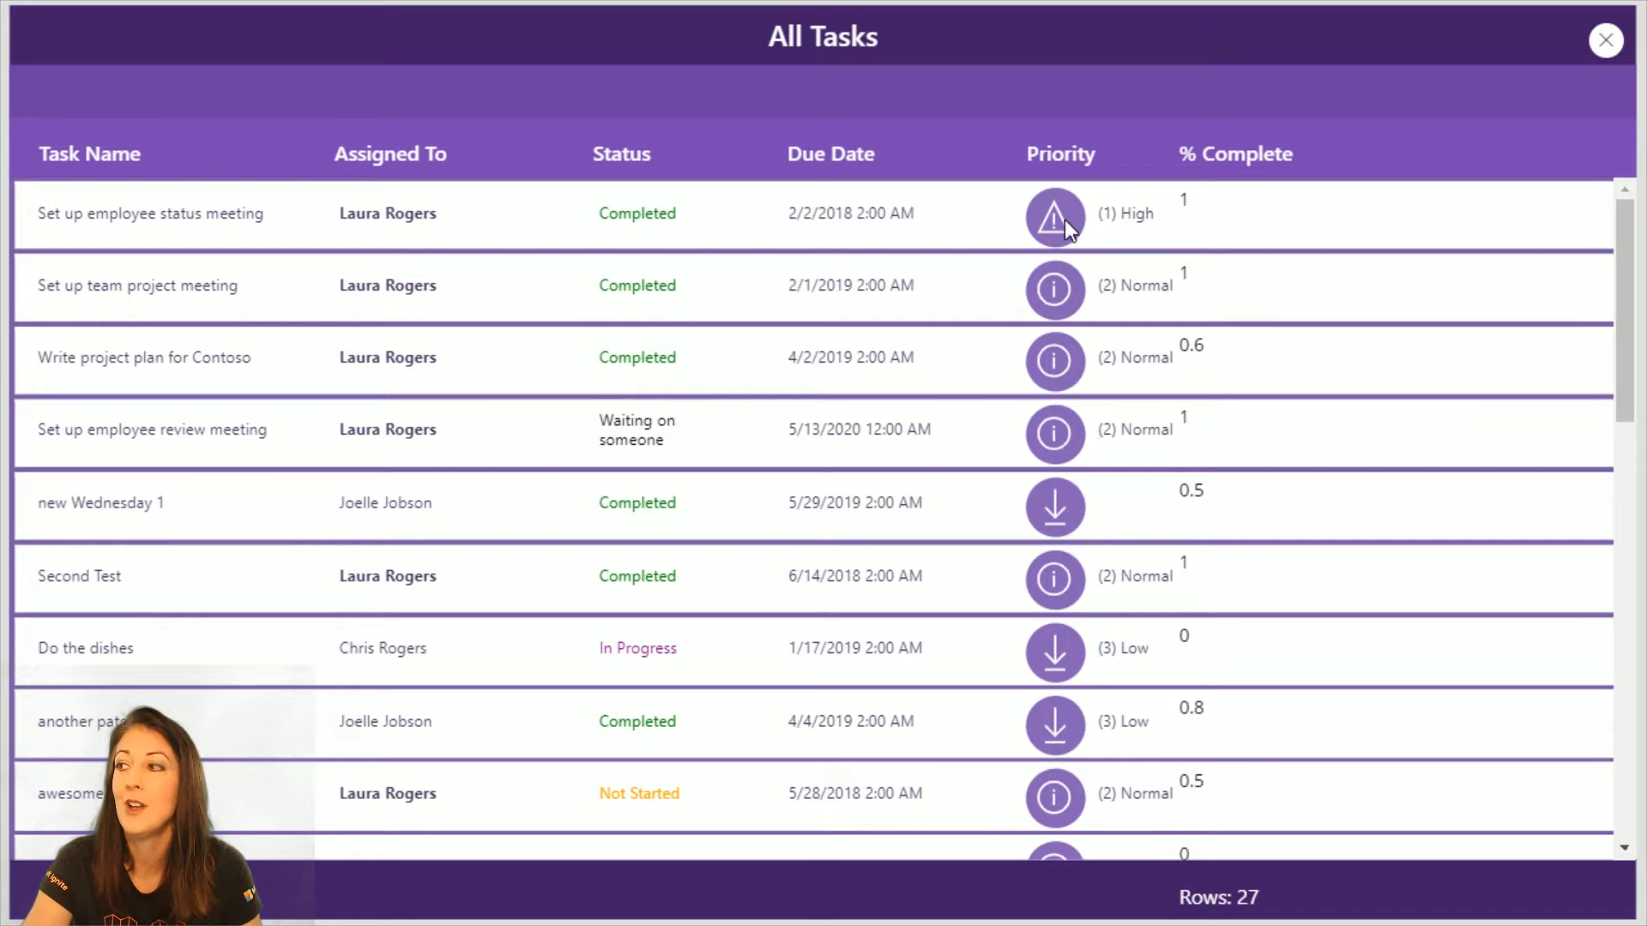
pyautogui.click(1605, 40)
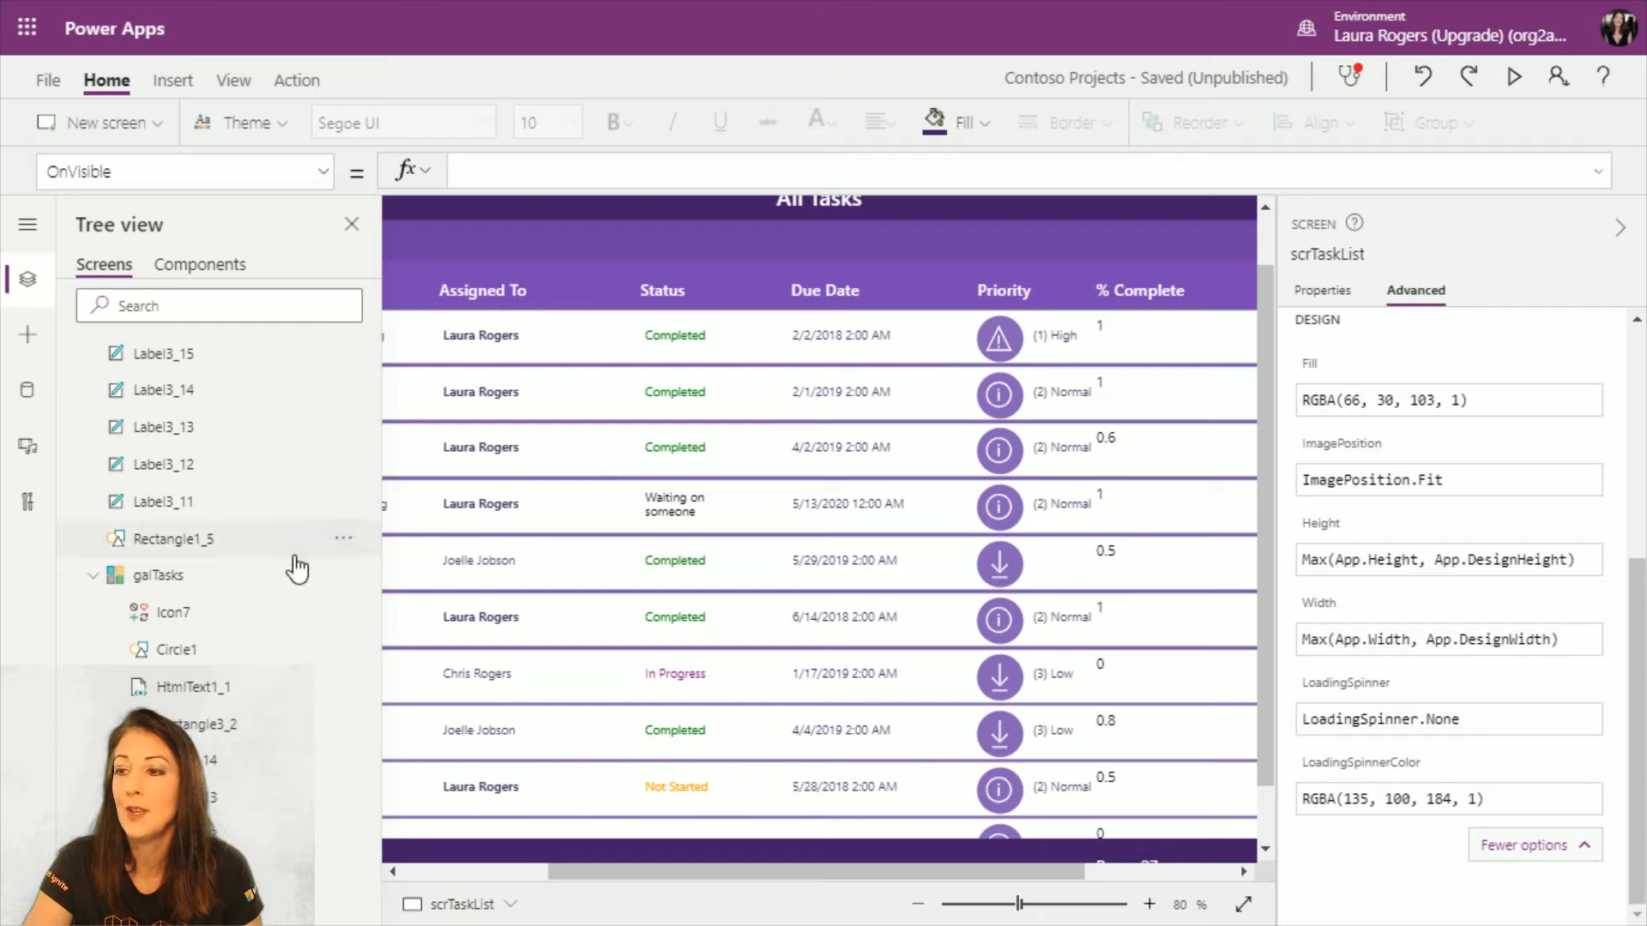
# Step: Set Circle1's DisabledFill property to Self.Fill so the disabled circles reuse the conditional Fill colors
pyautogui.click(167, 649)
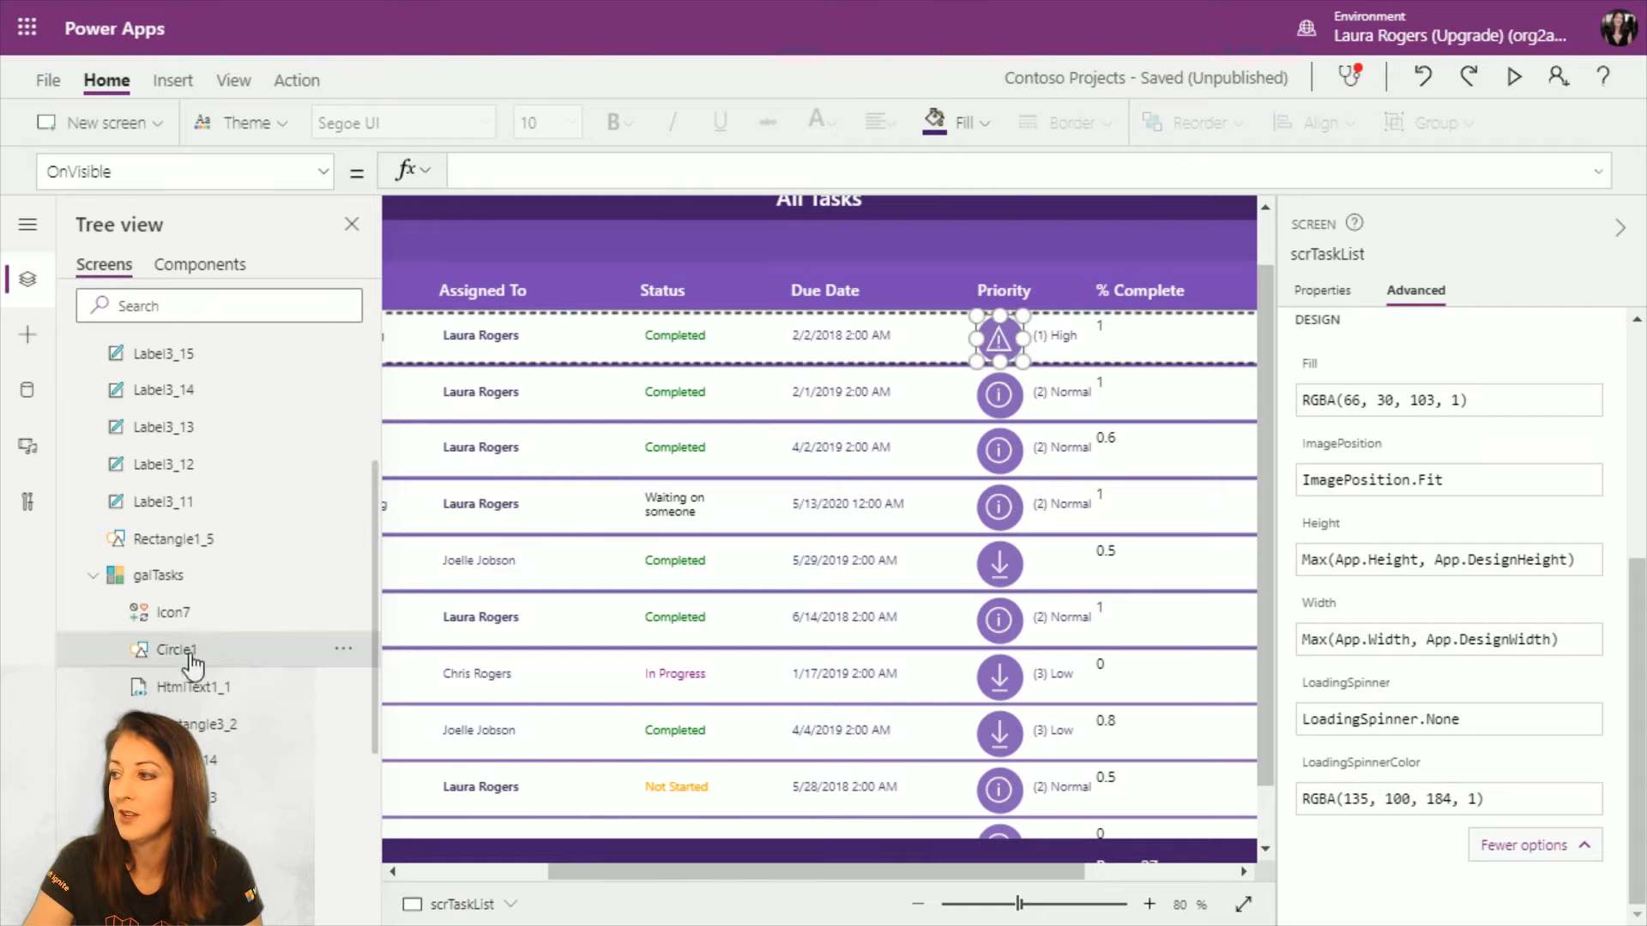
pyautogui.scroll(5, 1409, 336)
pyautogui.click(1411, 337)
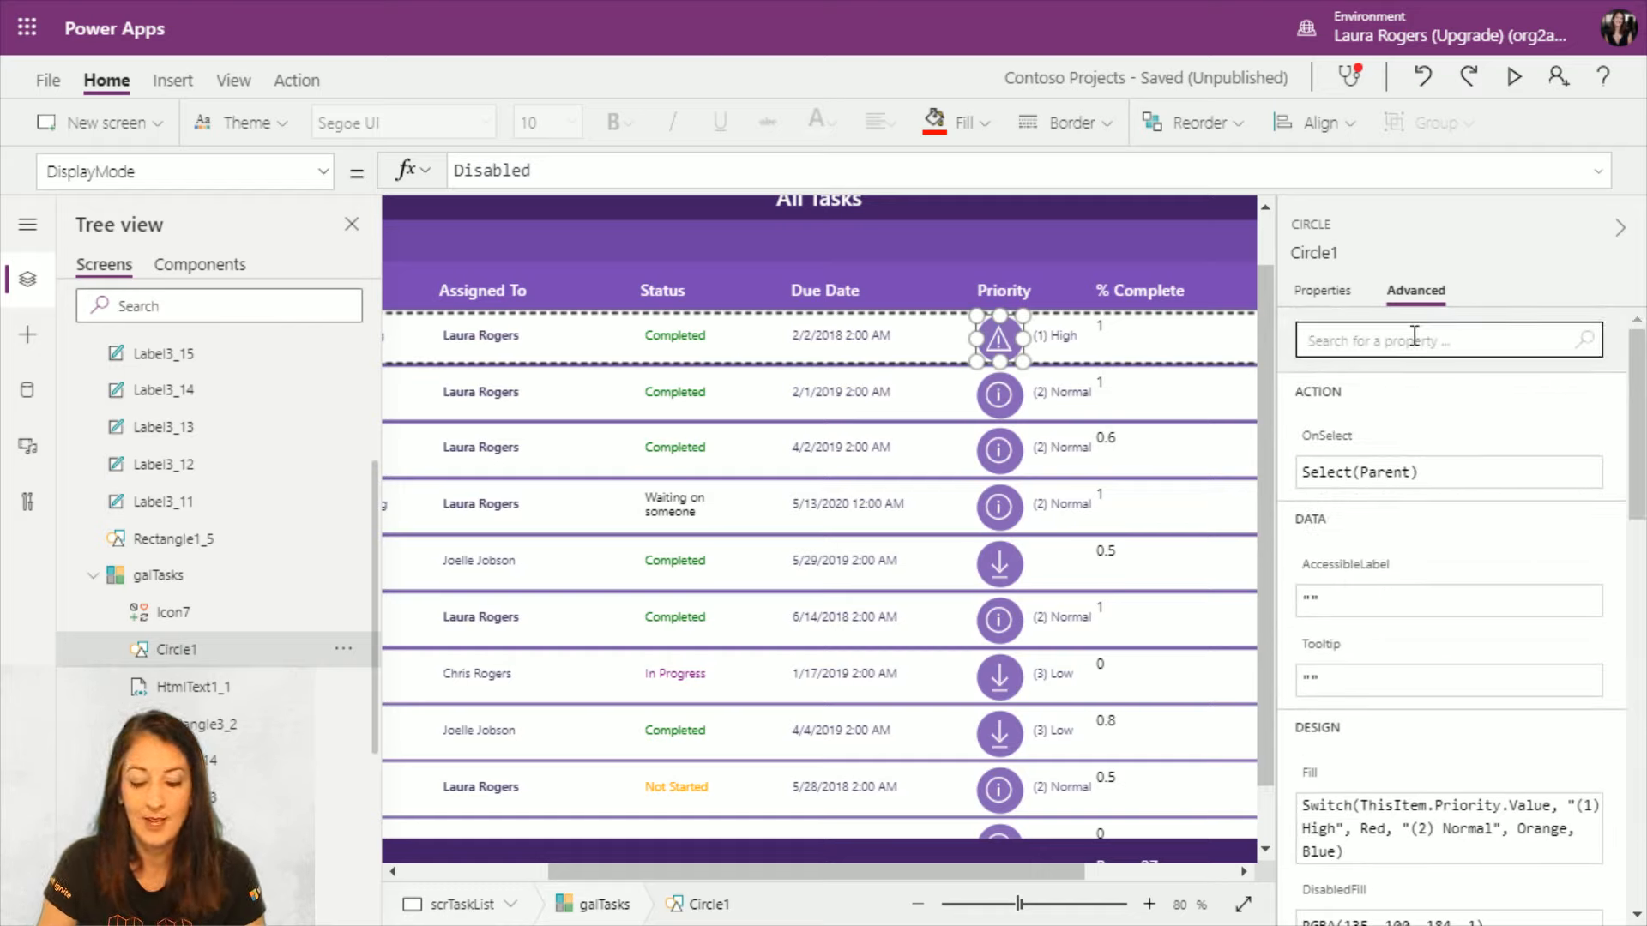
pyautogui.write('disabl')
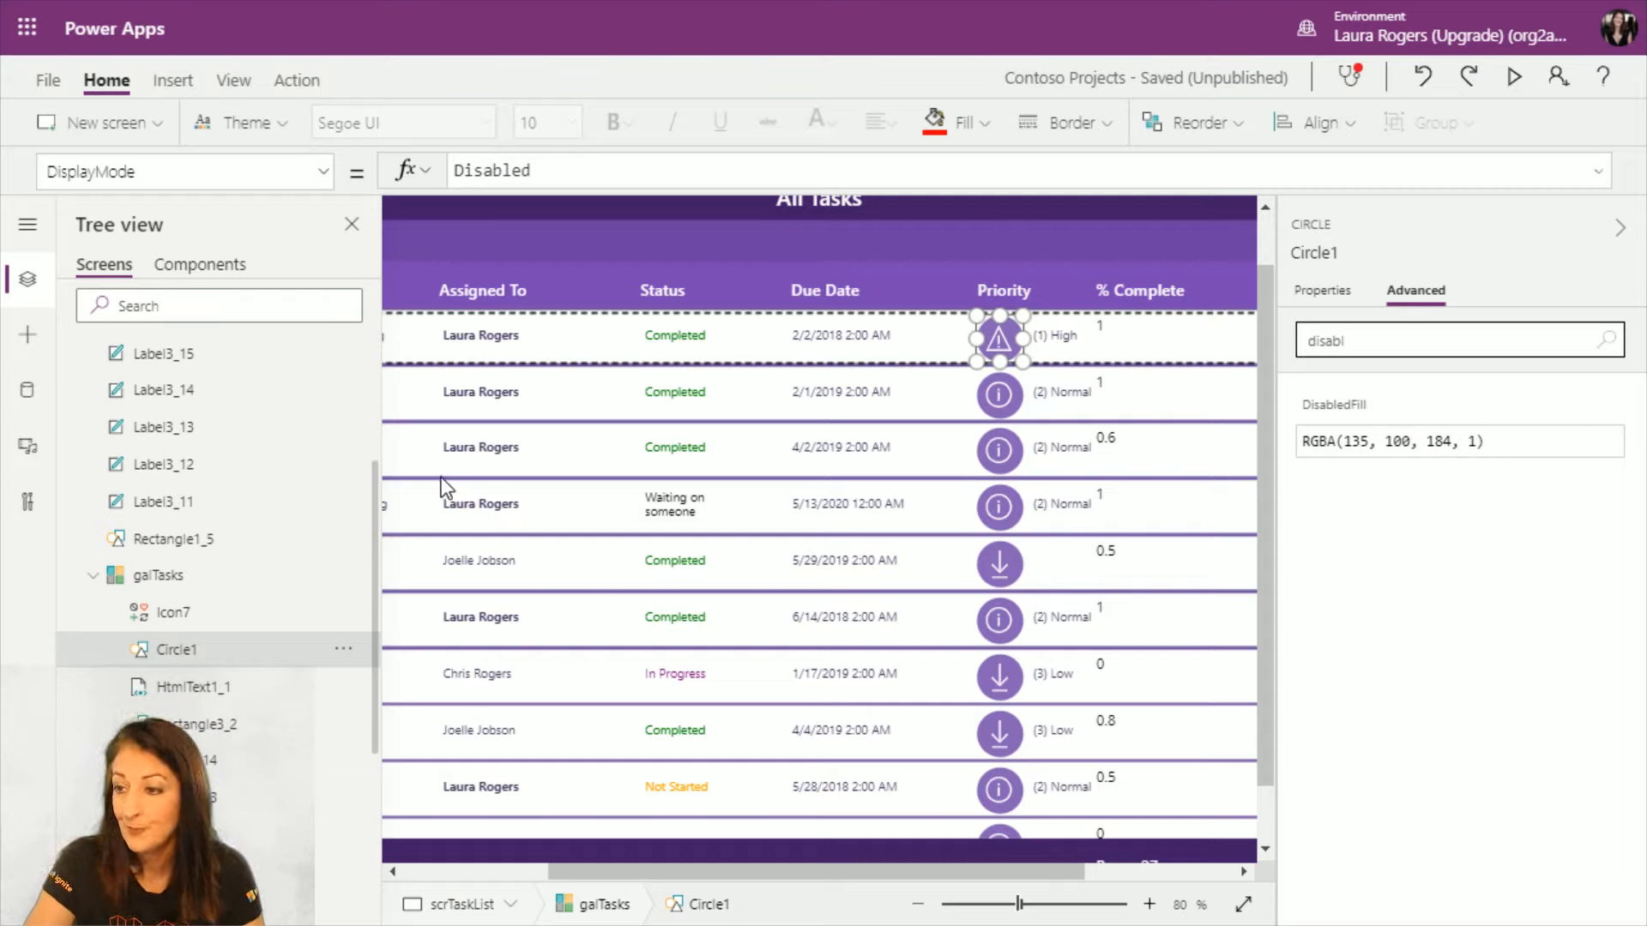
pyautogui.click(327, 176)
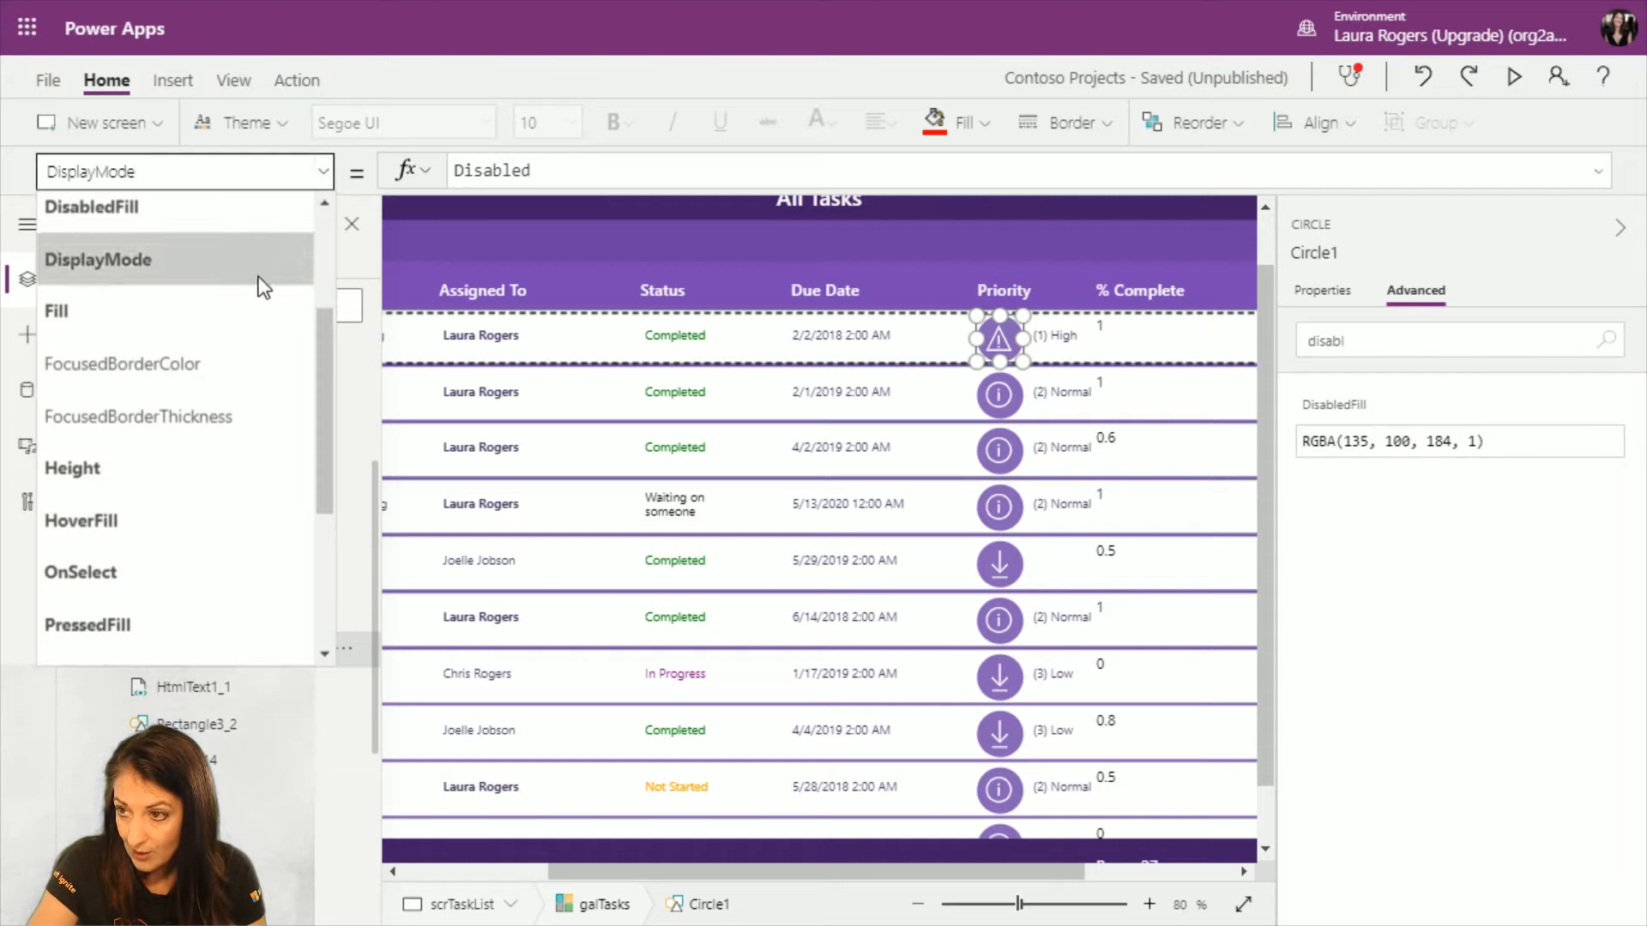
pyautogui.click(236, 309)
pyautogui.click(675, 169)
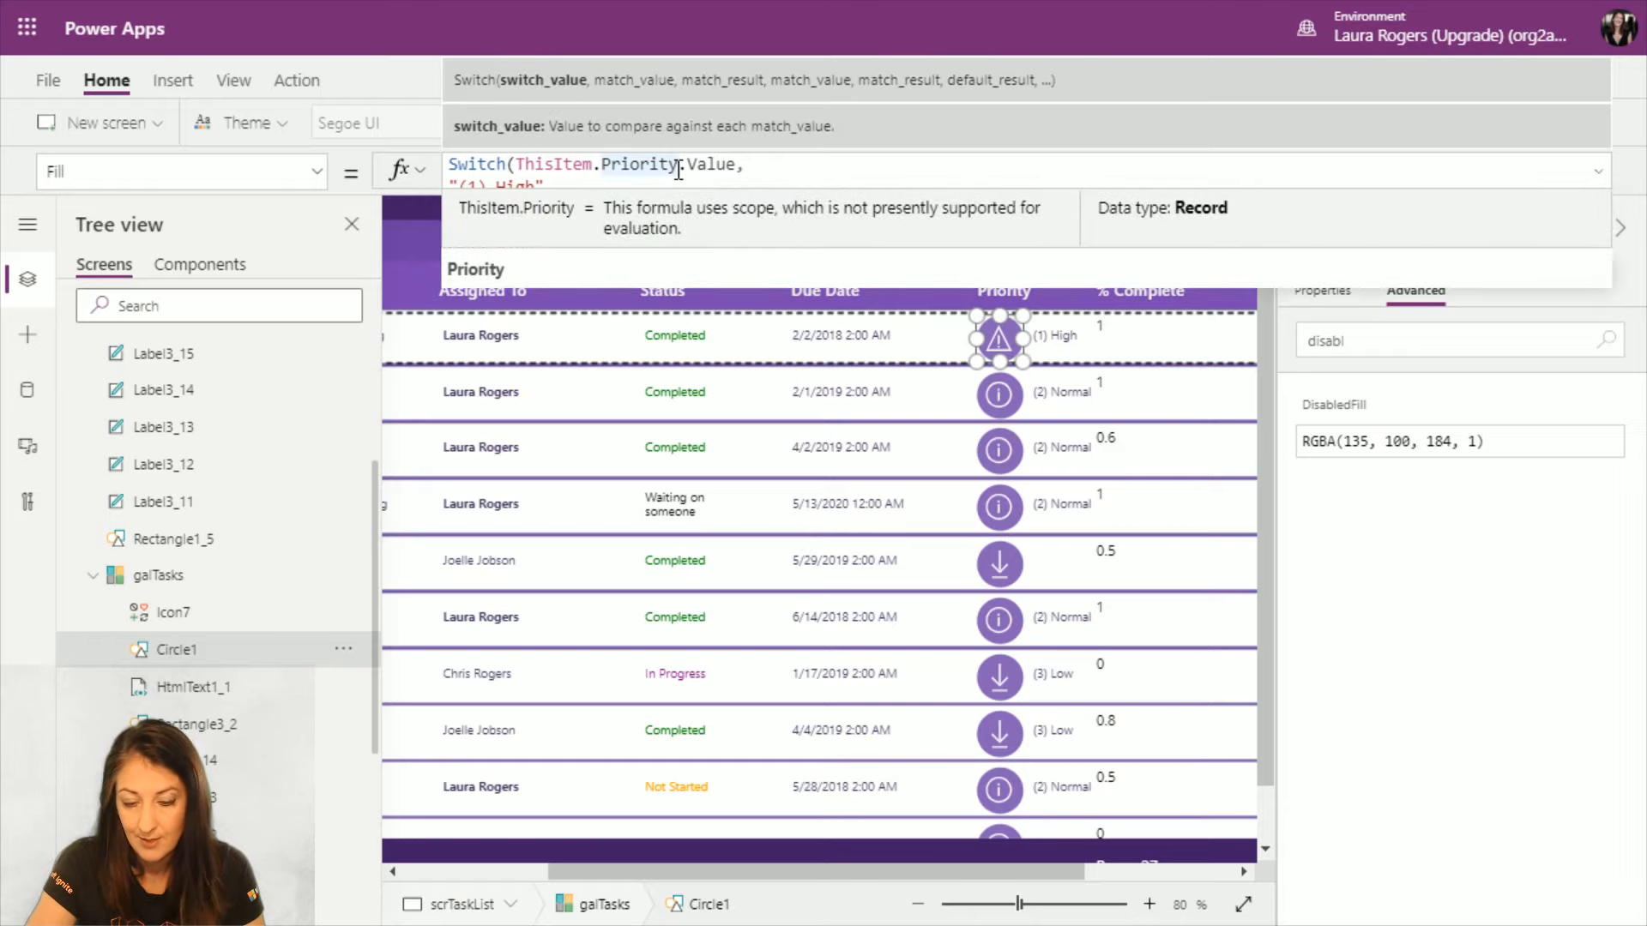
pyautogui.click(316, 172)
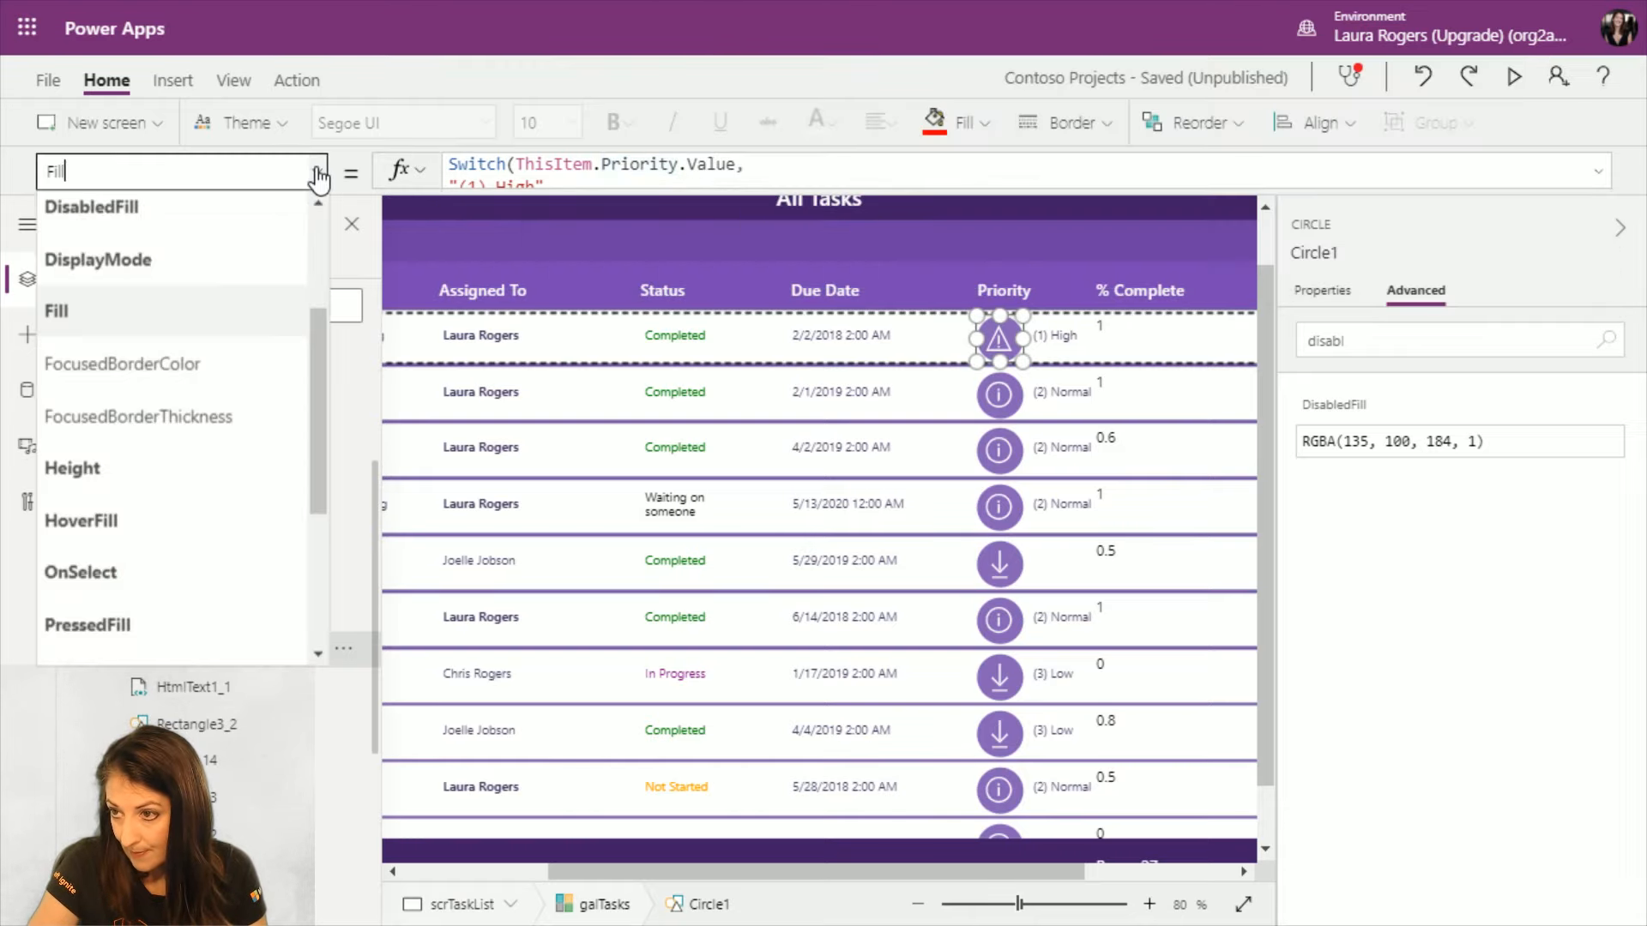
pyautogui.click(235, 220)
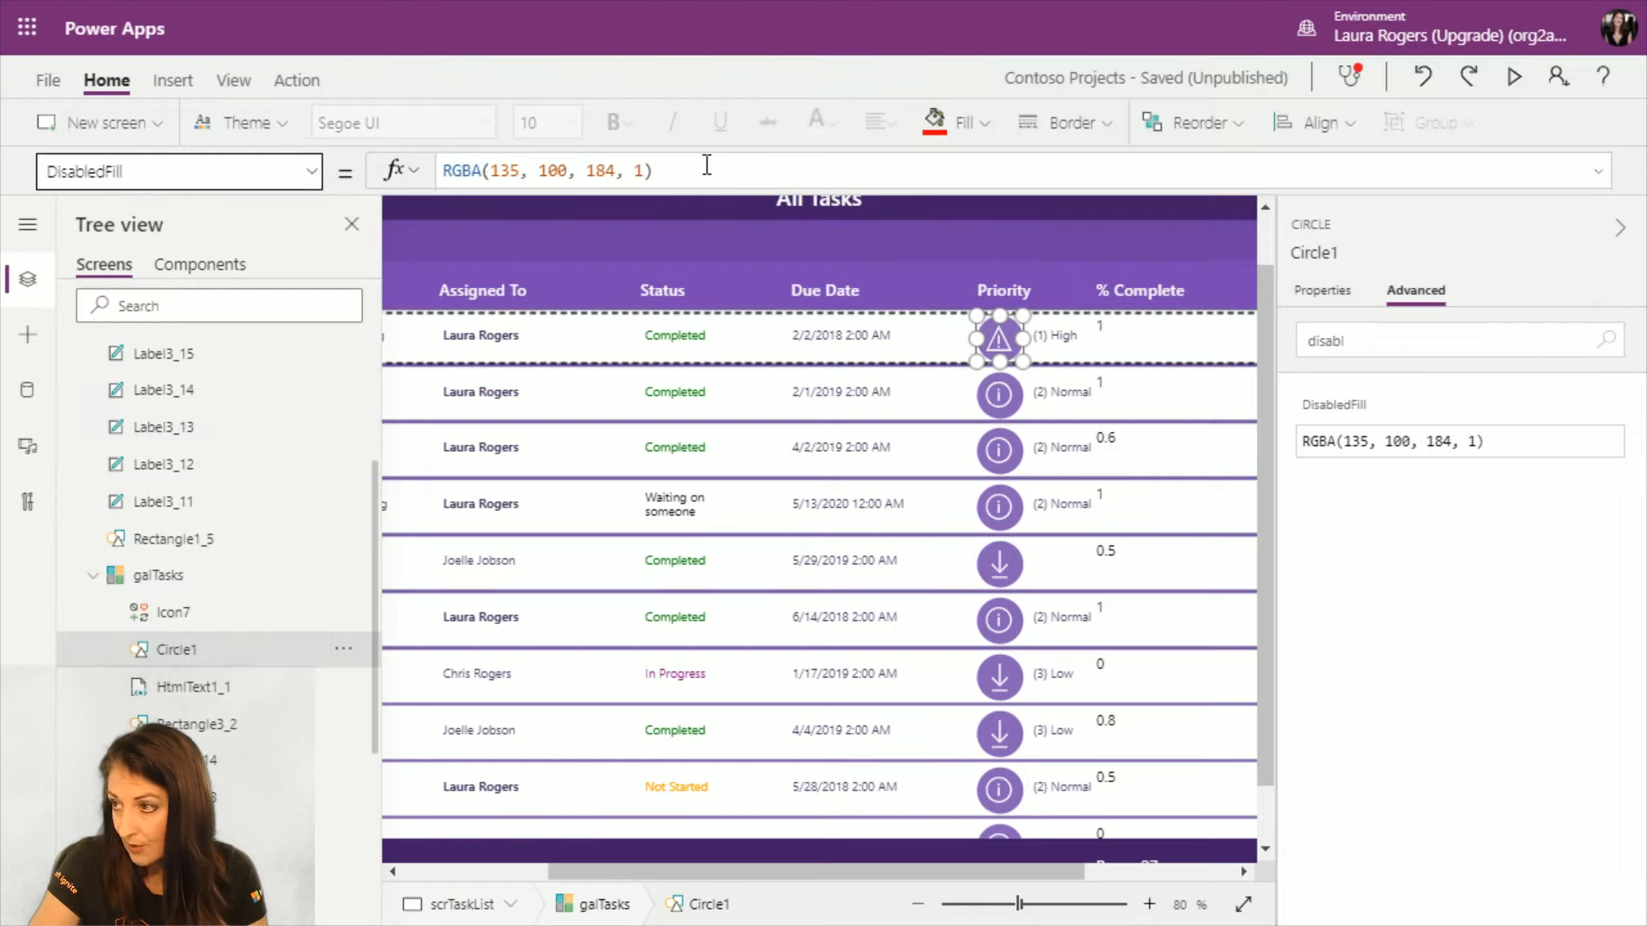
pyautogui.moveTo(699, 169); pyautogui.dragTo(400, 177)
pyautogui.write('Self.f')
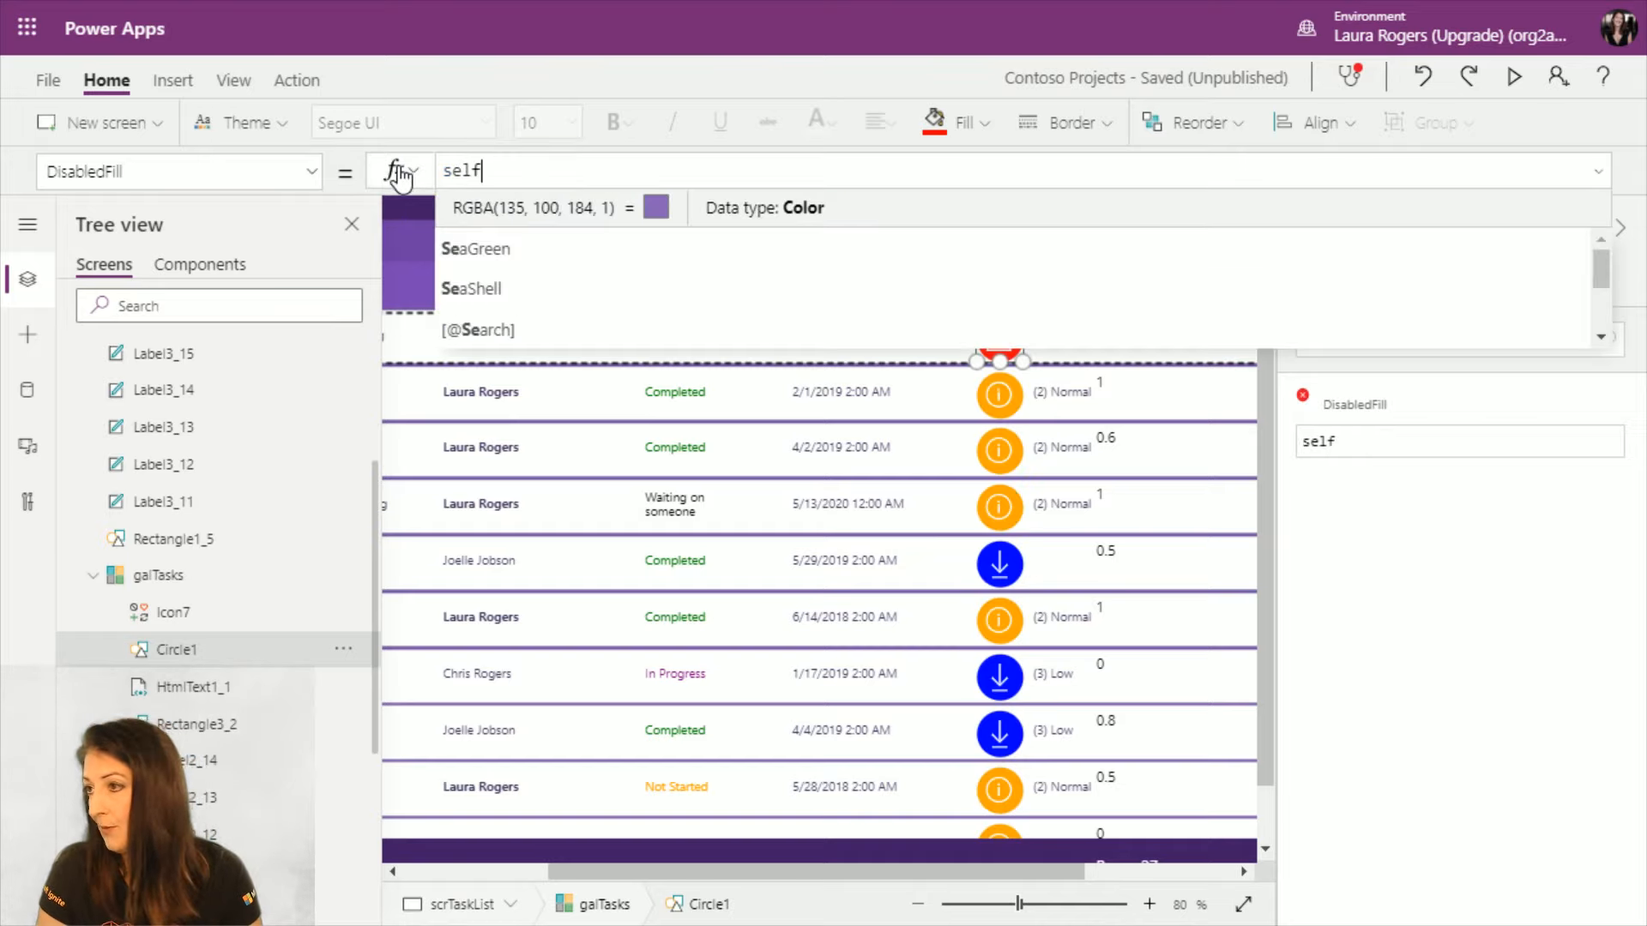
pyautogui.press('Tab')
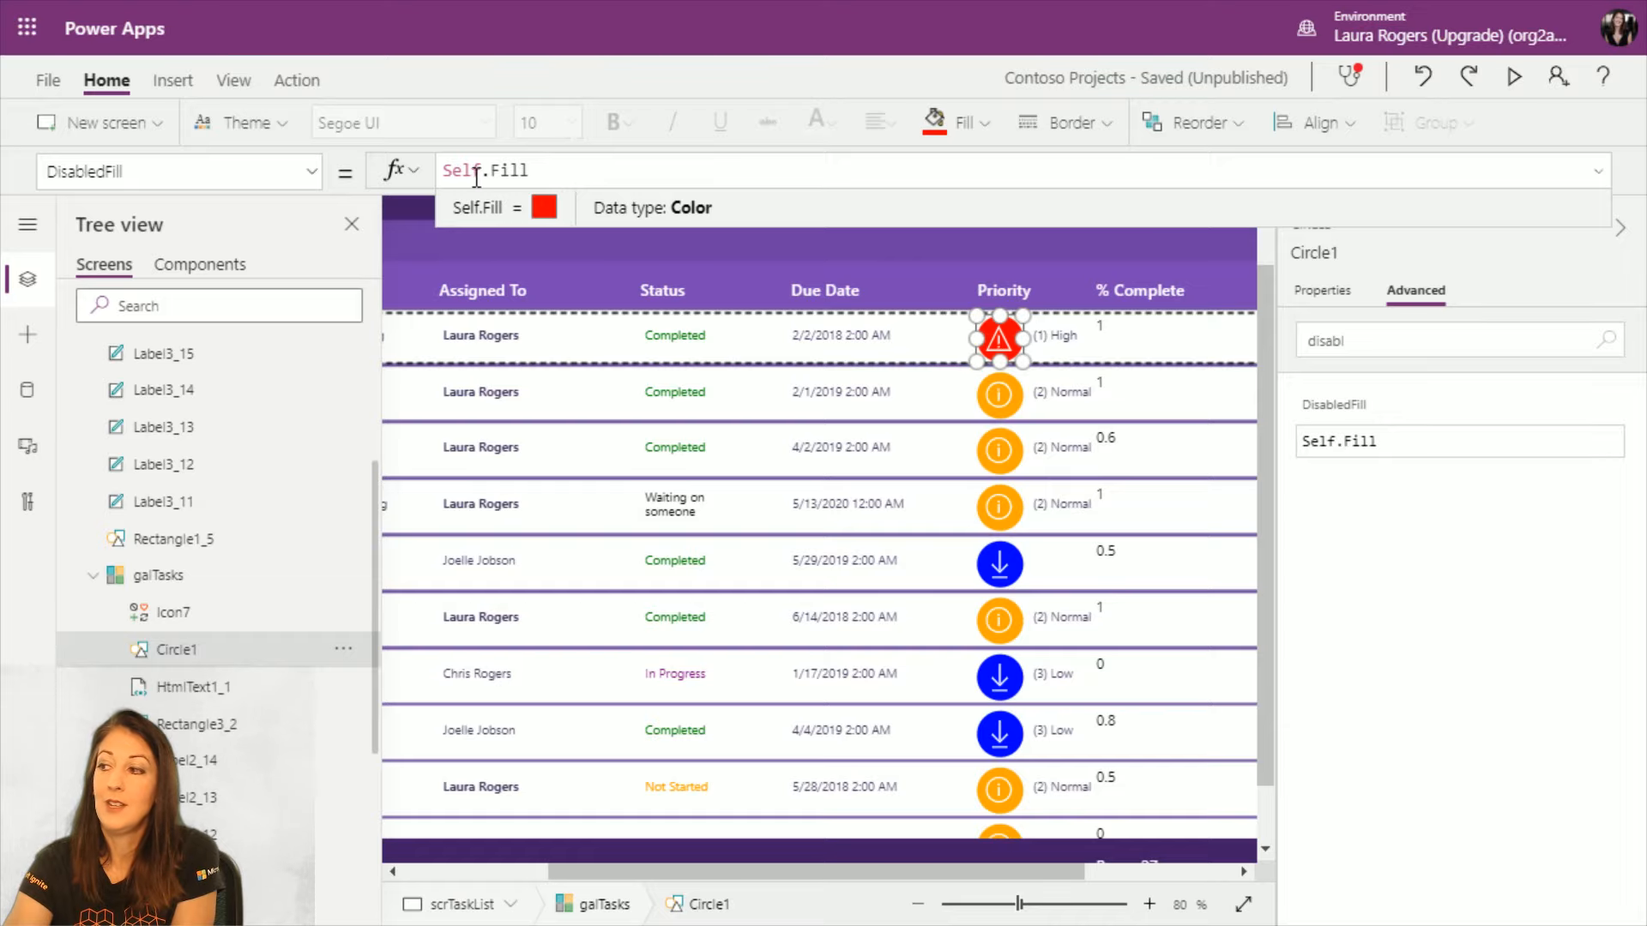
# Step: Preview the app and check the colors of the disabled priority circles across the task rows
pyautogui.click(1512, 76)
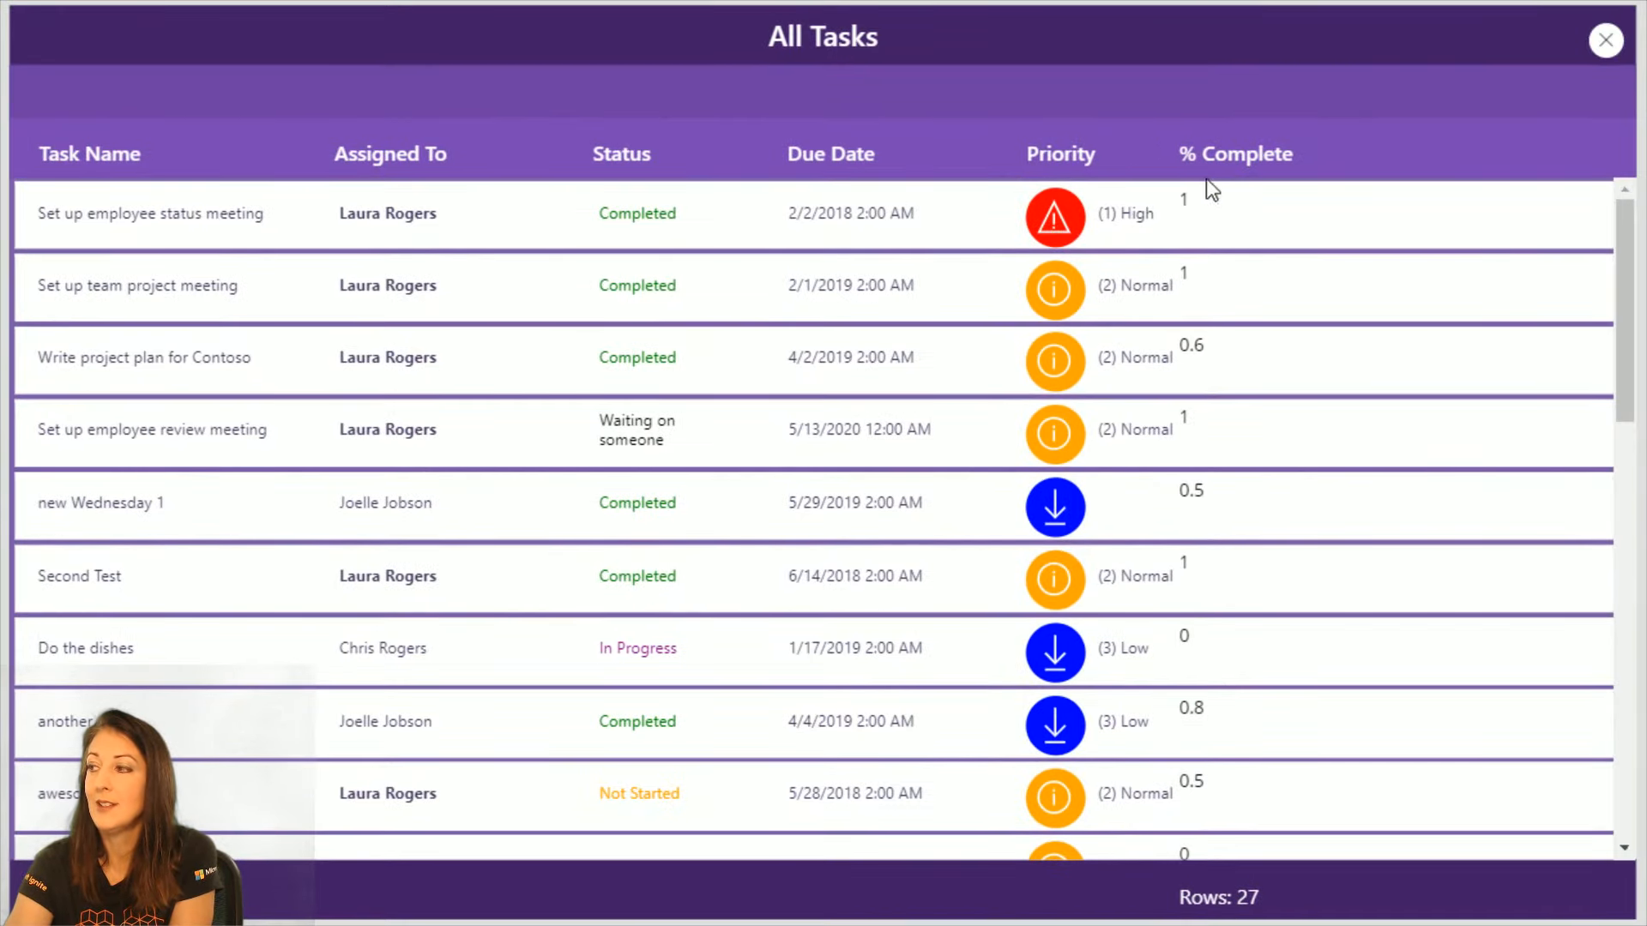
pyautogui.click(1606, 41)
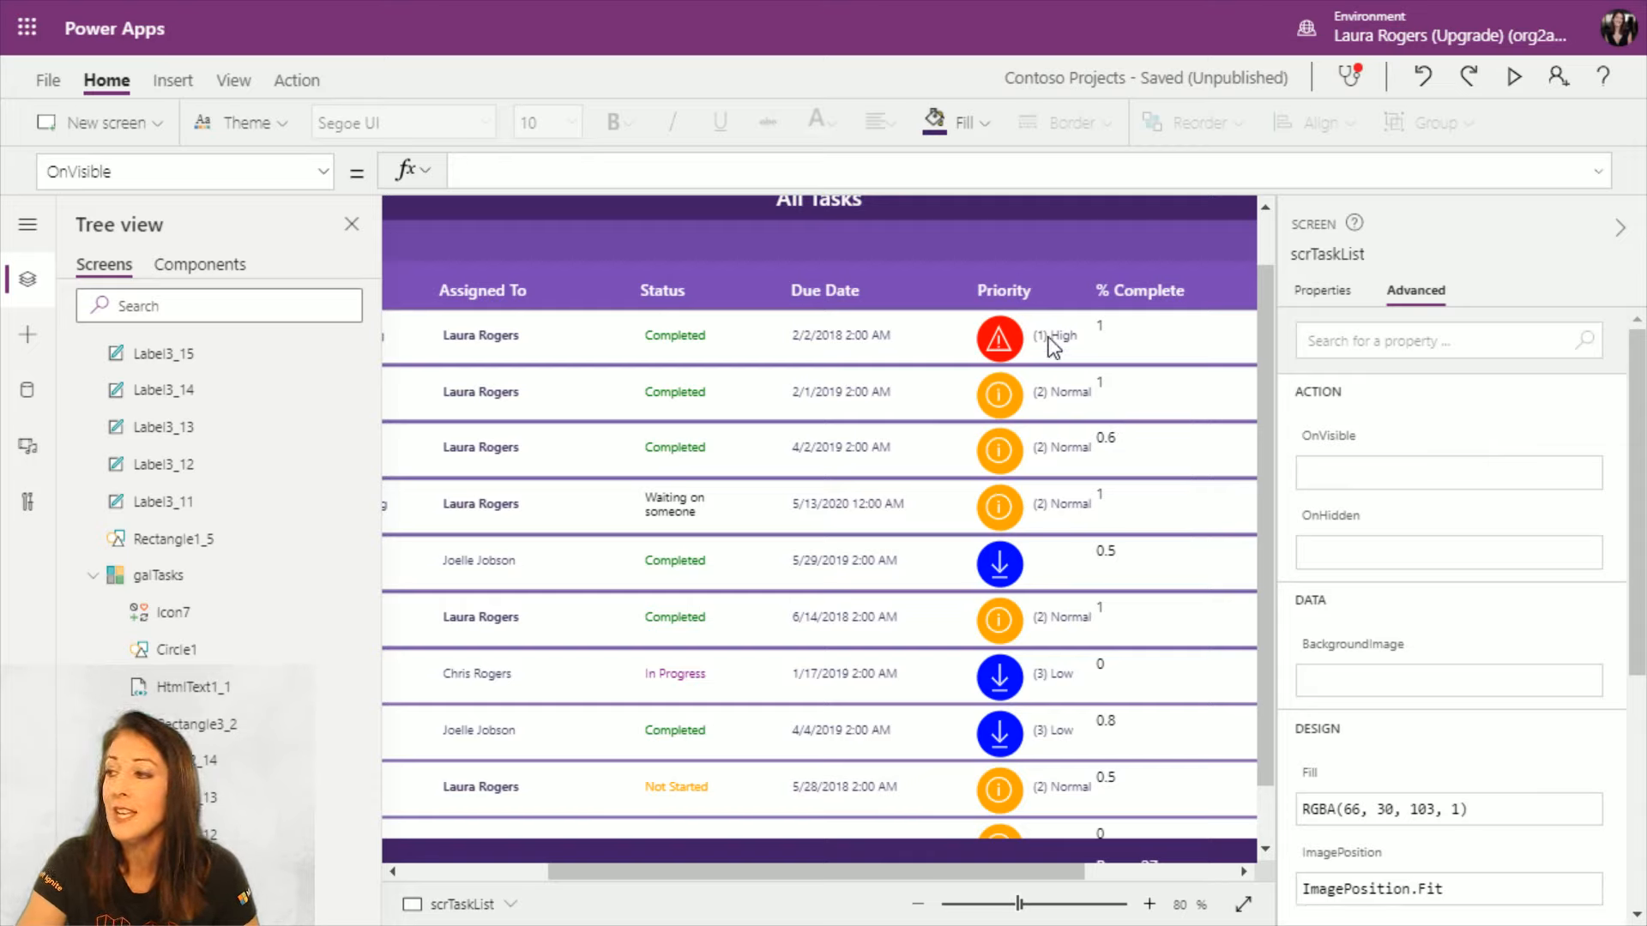
pyautogui.scroll(-1, 1069, 632)
pyautogui.scroll(2, 1073, 632)
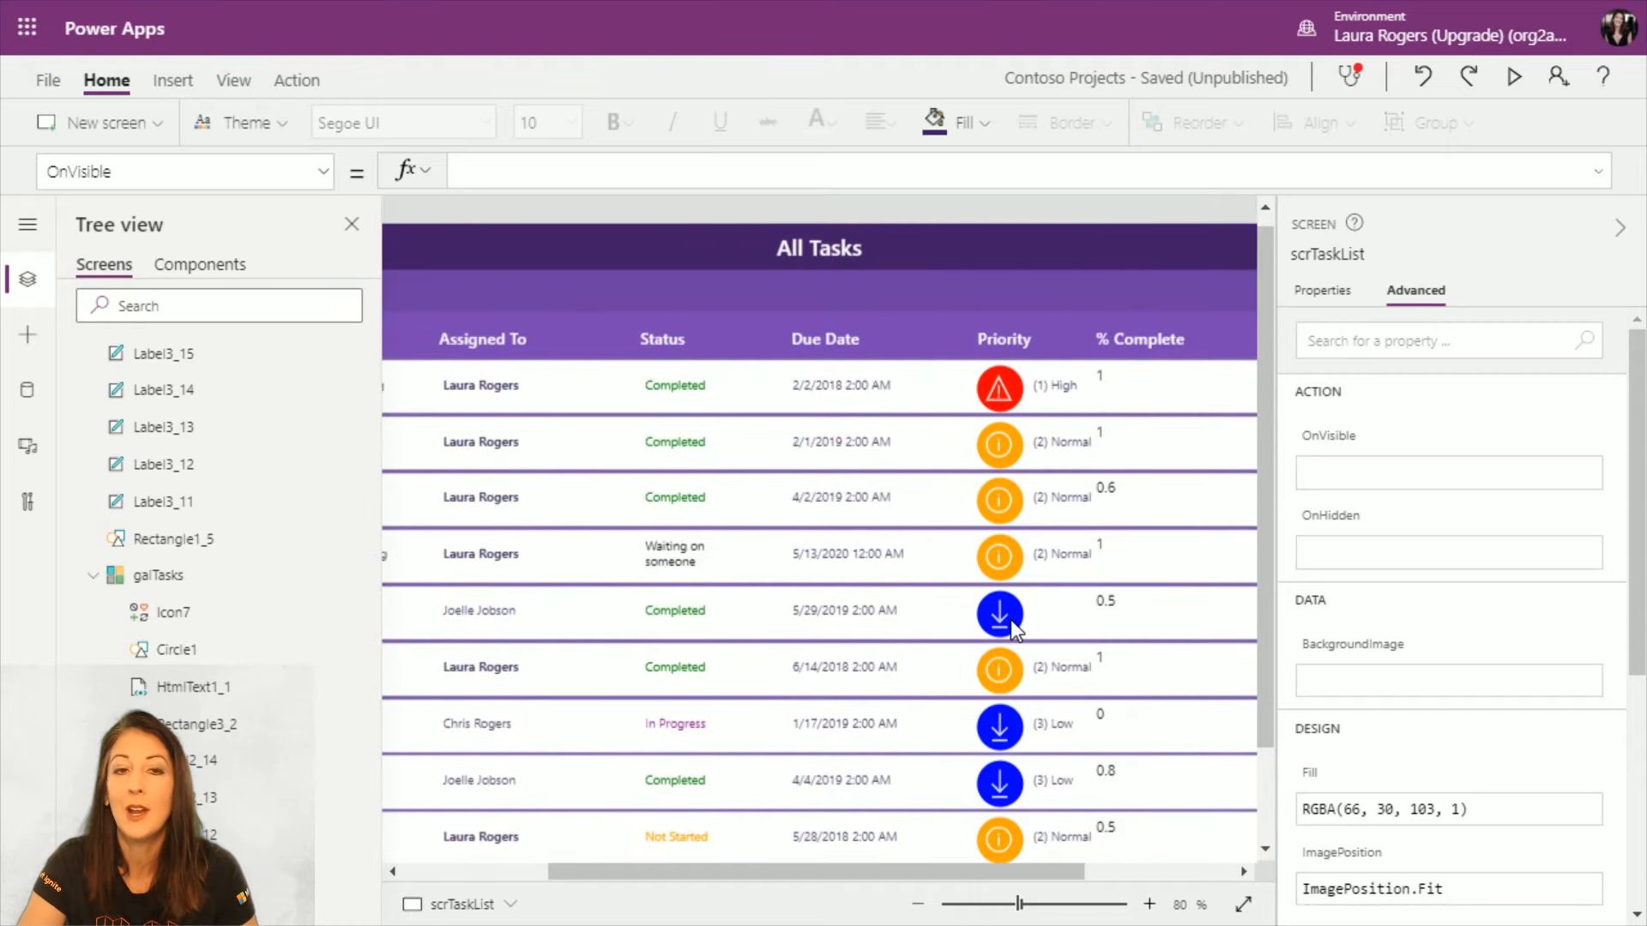
# Step: Set Circle1's Visible property to Not(IsBlank(ThisItem.Priority.Value)) and check the priority circles across the task rows
pyautogui.click(194, 650)
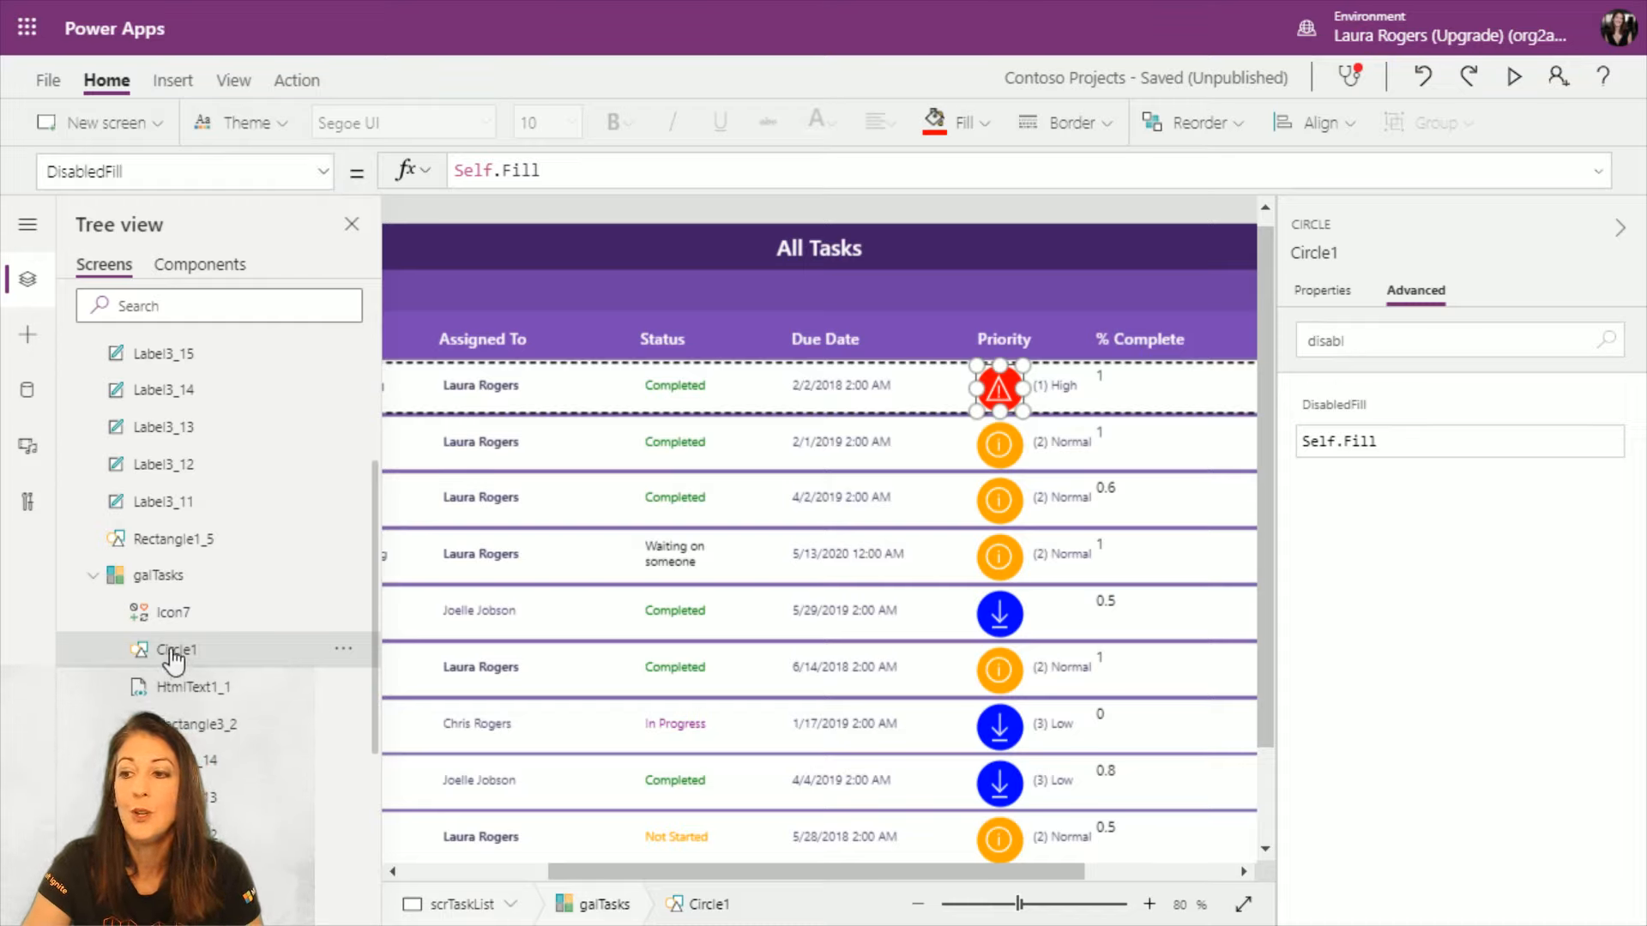
pyautogui.press('ctrl')
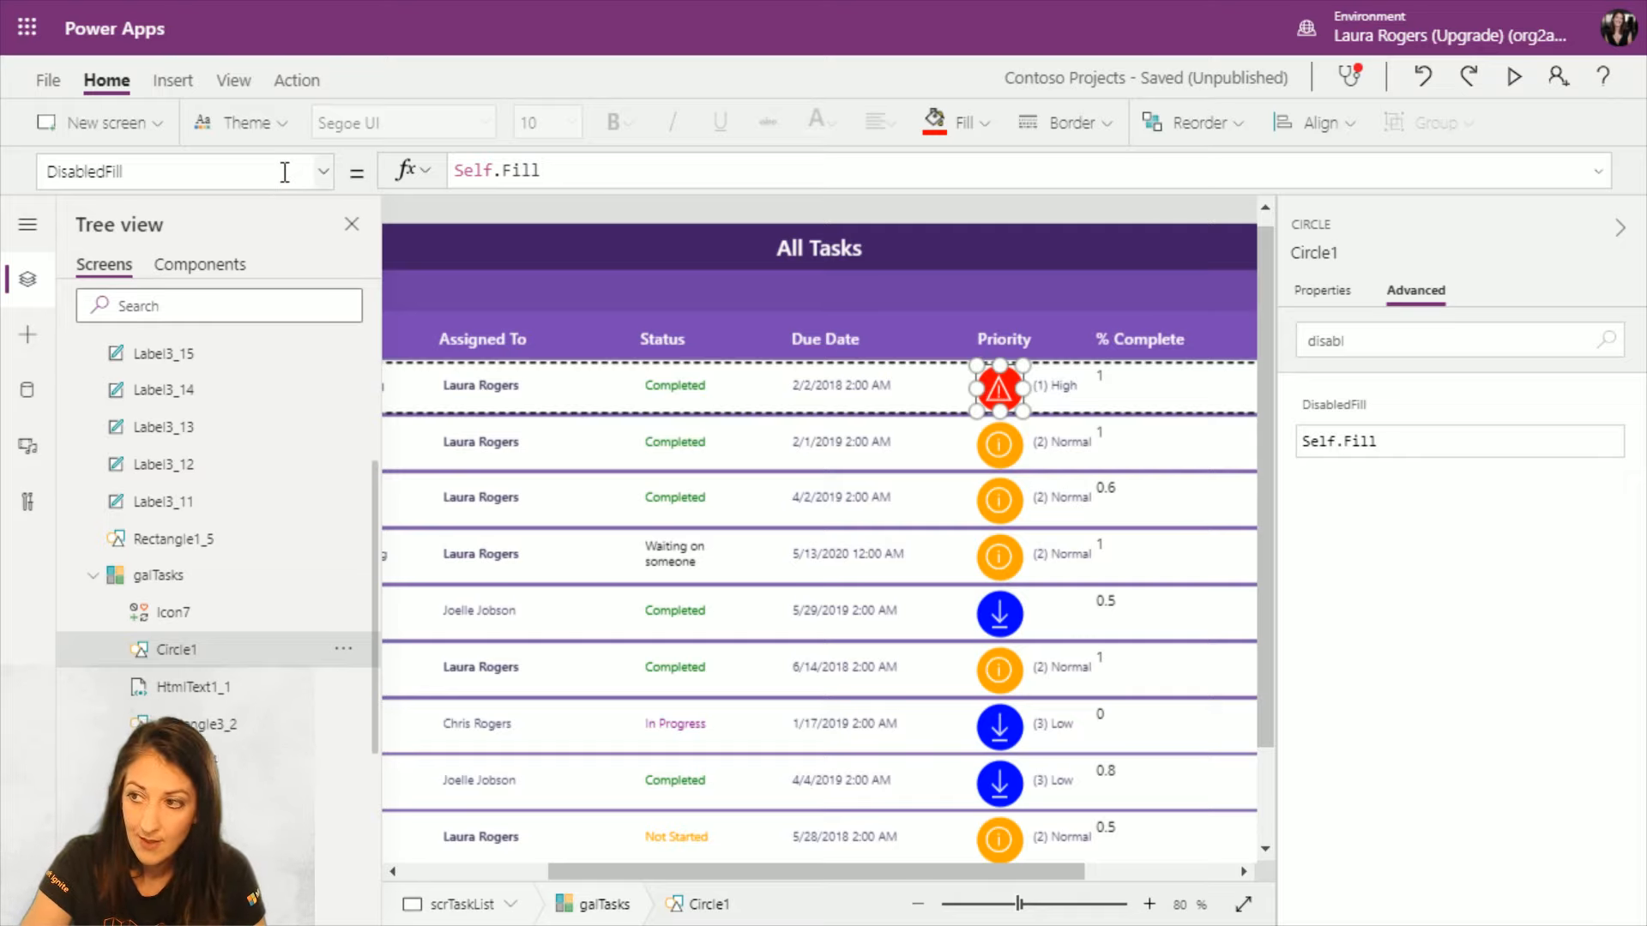
pyautogui.click(324, 171)
pyautogui.scroll(-3, 172, 515)
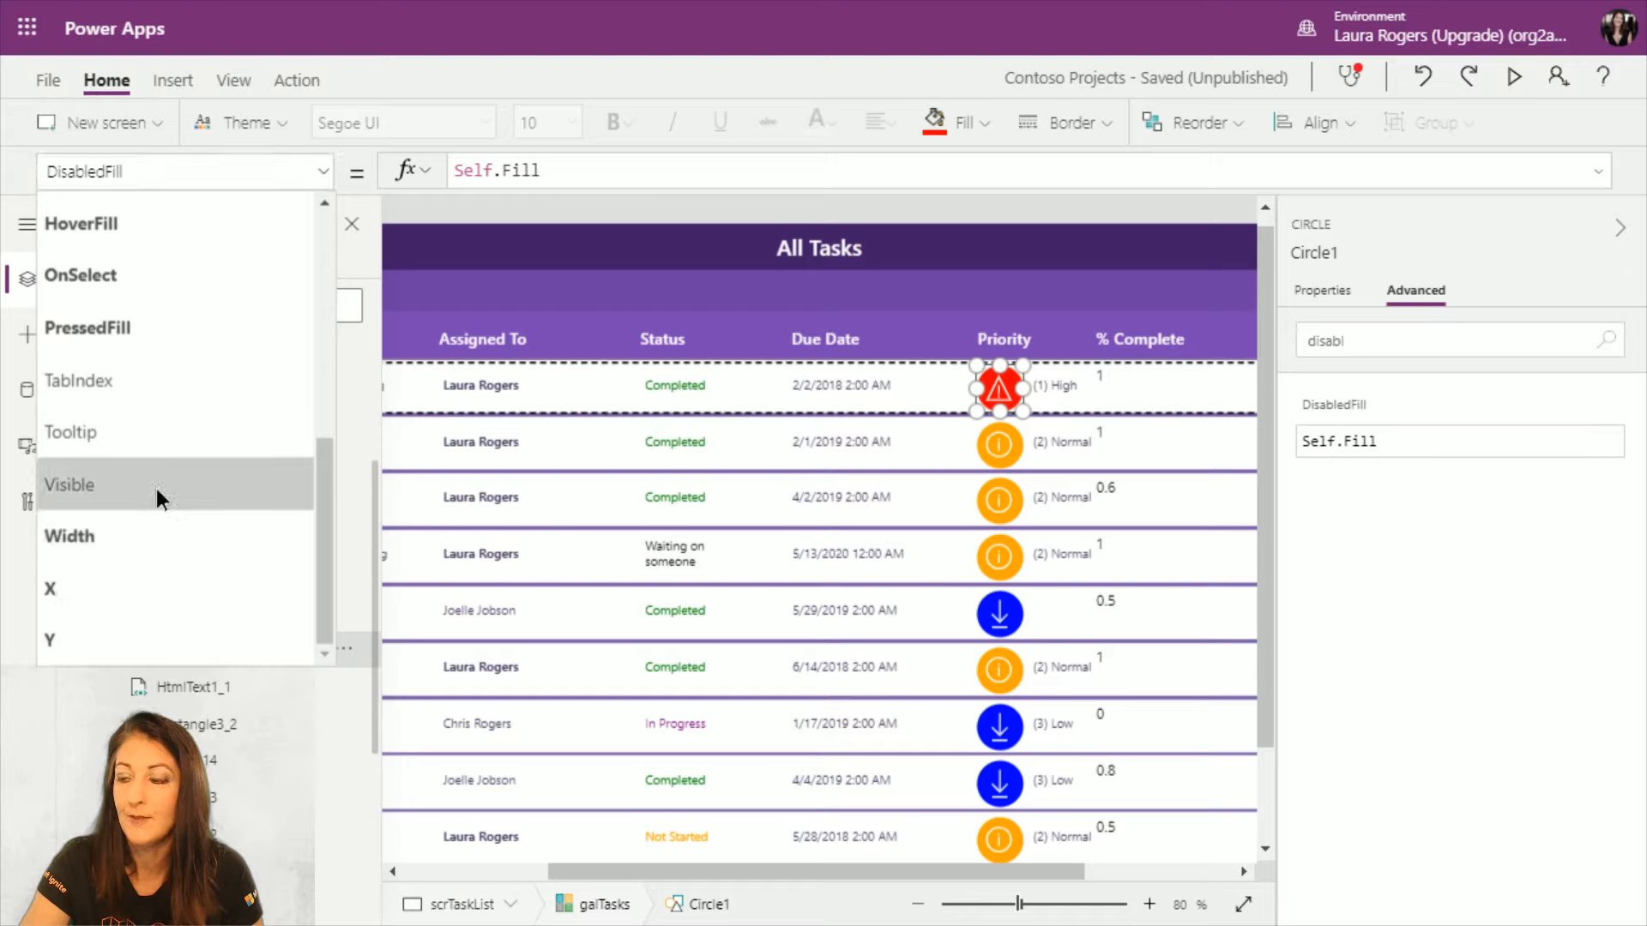
pyautogui.click(156, 485)
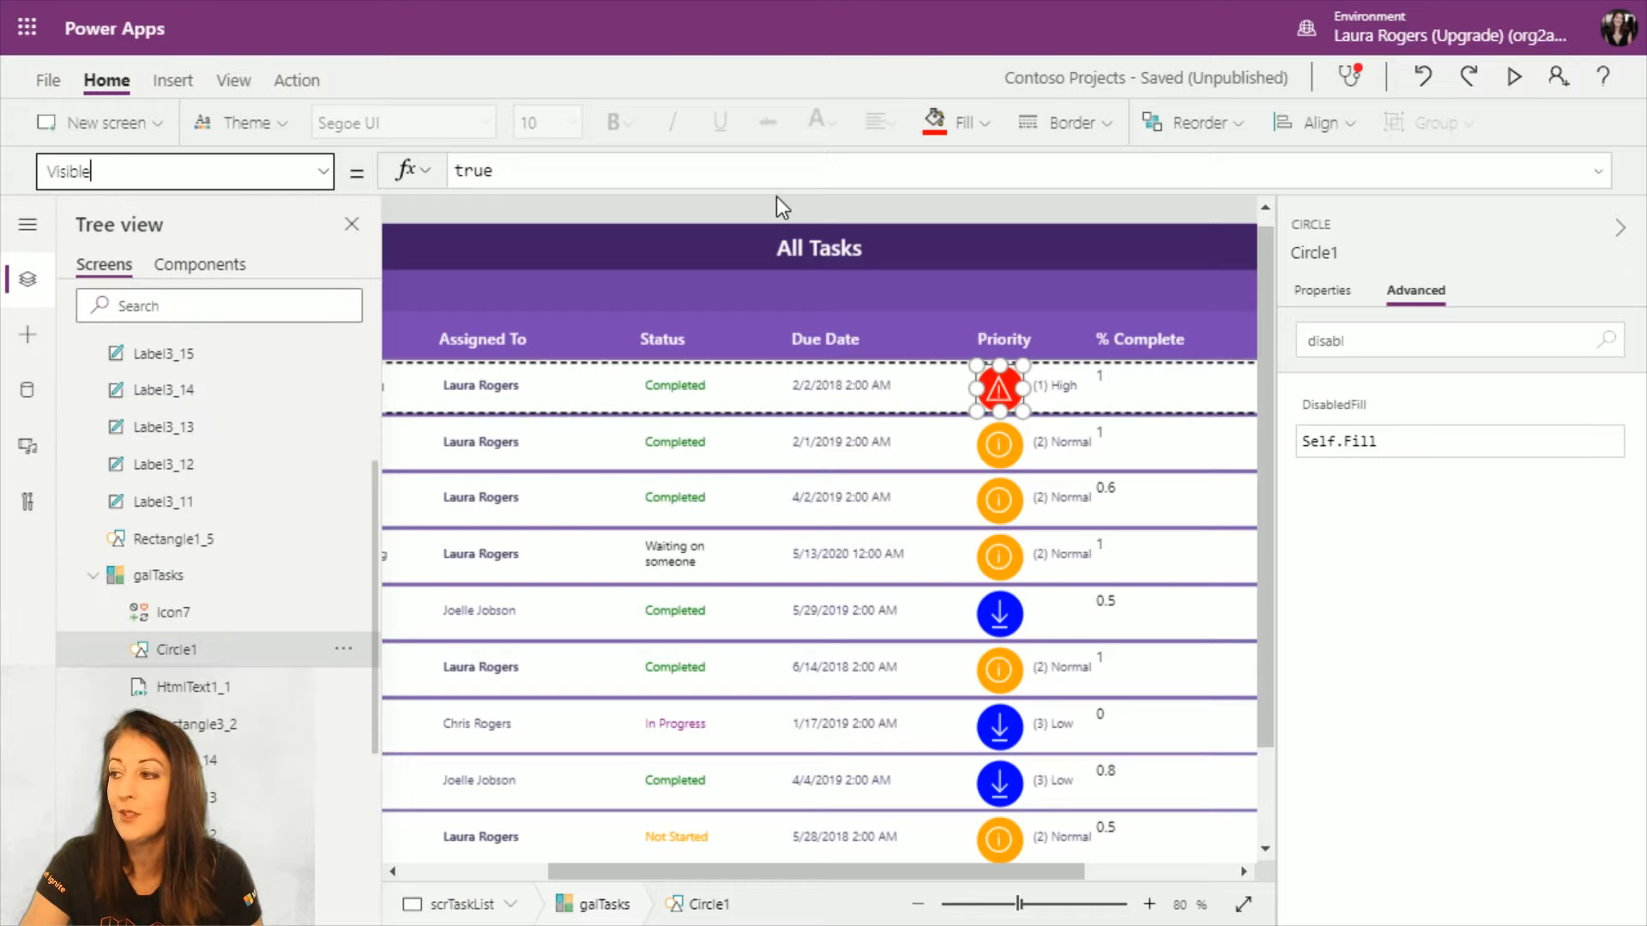
pyautogui.click(585, 176)
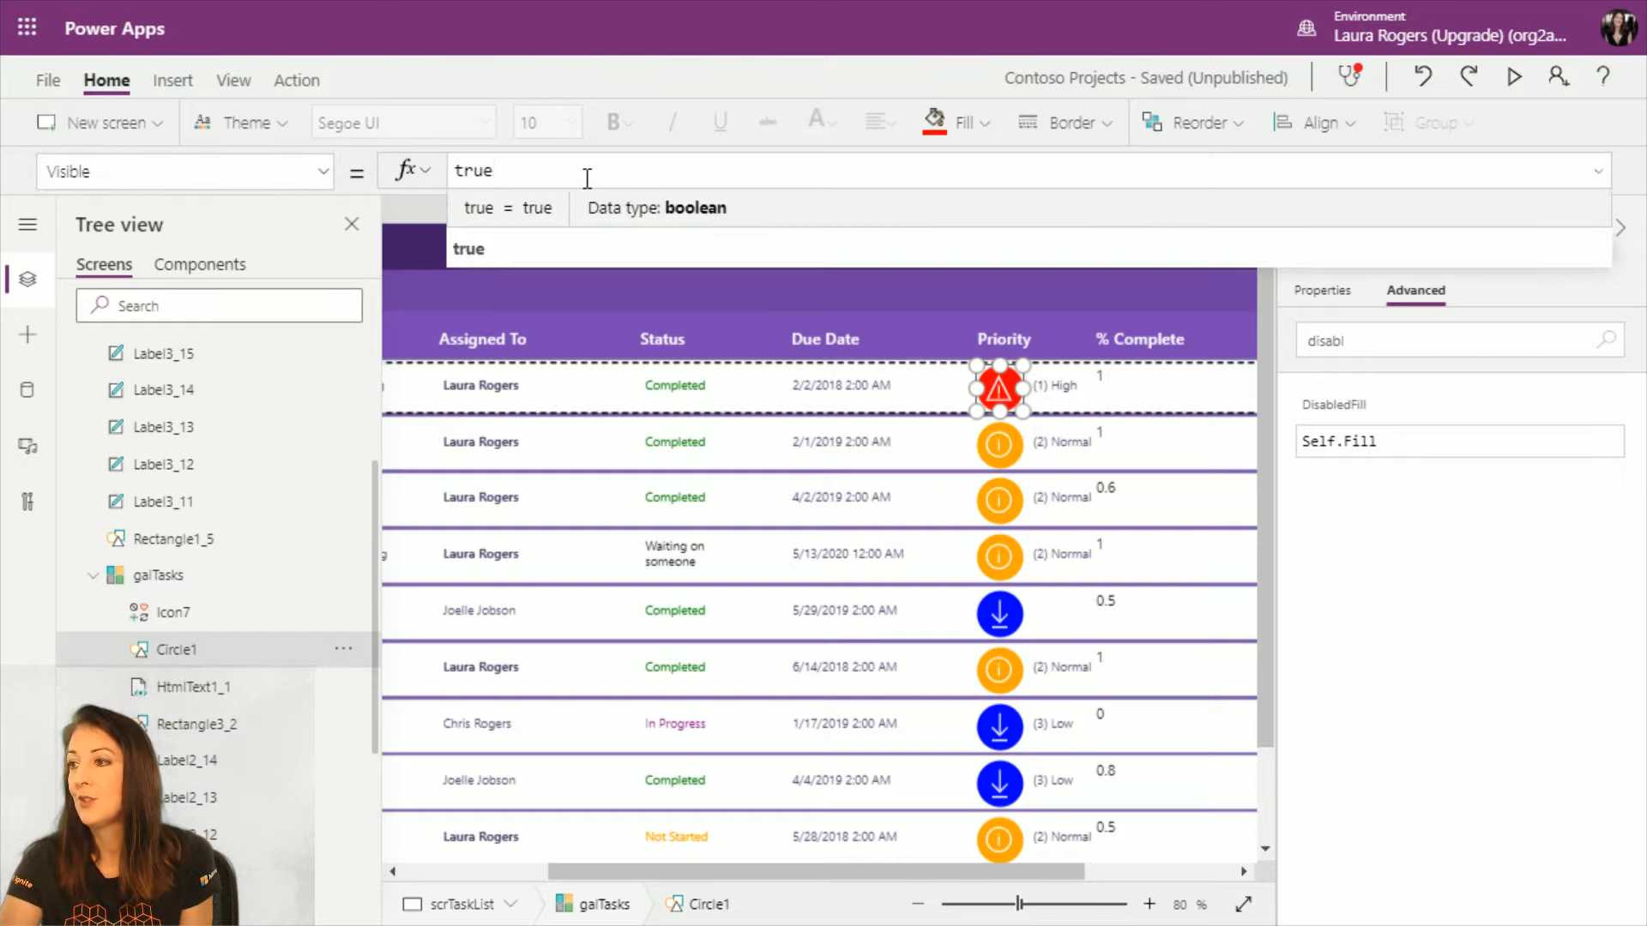
pyautogui.moveTo(582, 174); pyautogui.dragTo(422, 178)
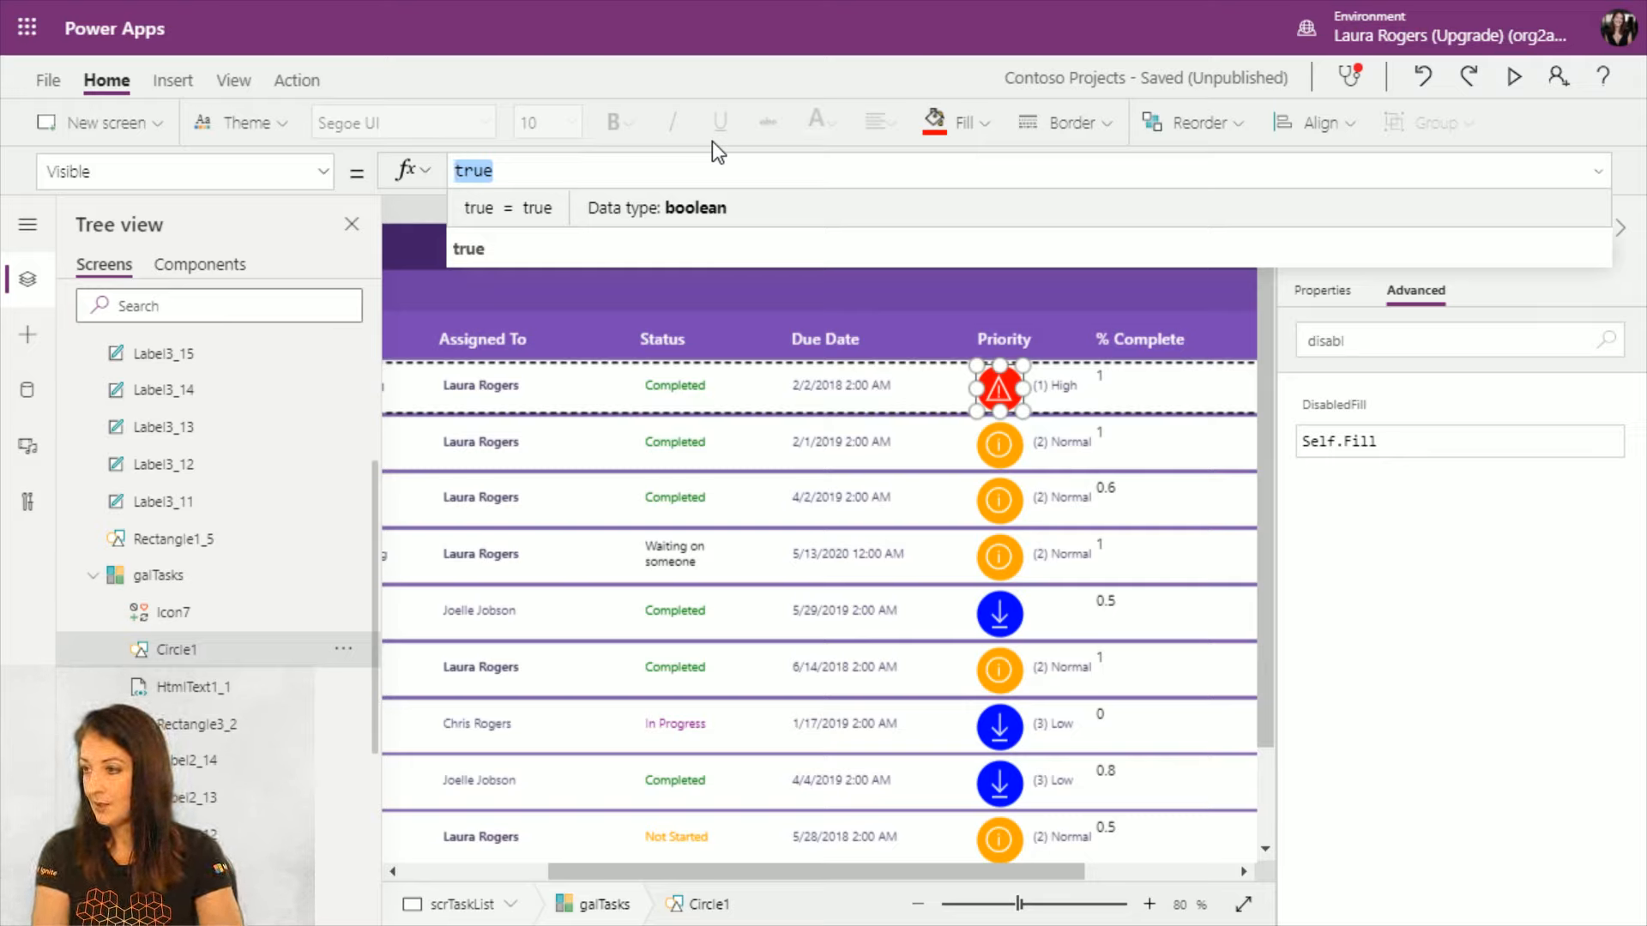
pyautogui.write('isb')
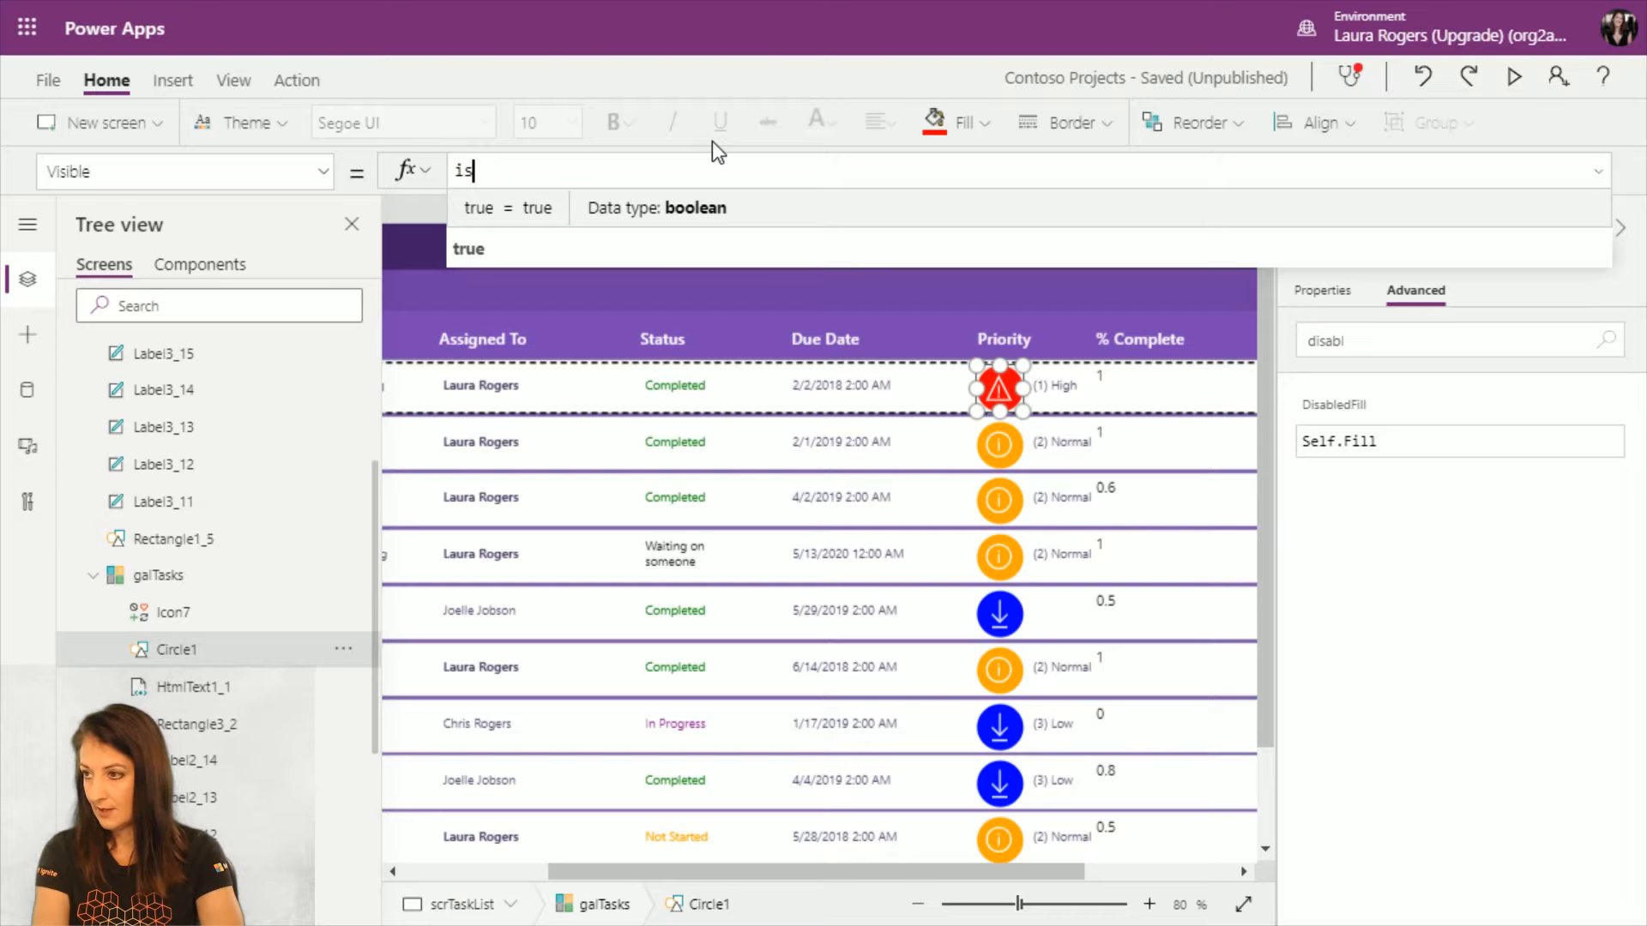
pyautogui.press('BackSpace')
pyautogui.press('BackSpace')
pyautogui.press('BackSpace')
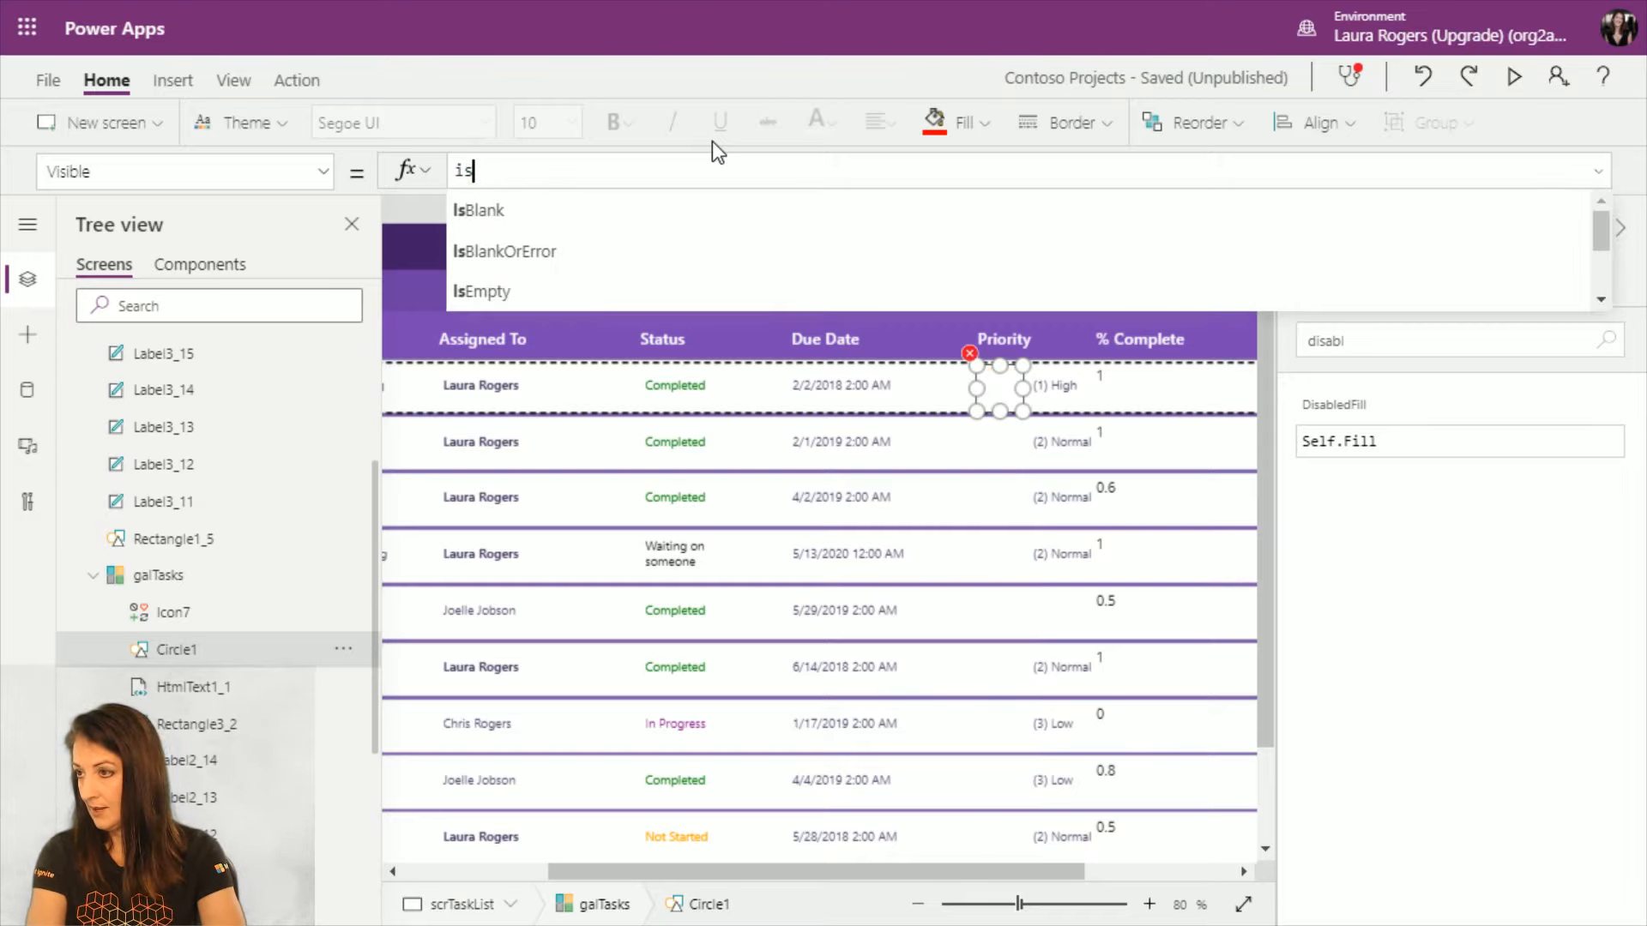
pyautogui.write('not(isblank(')
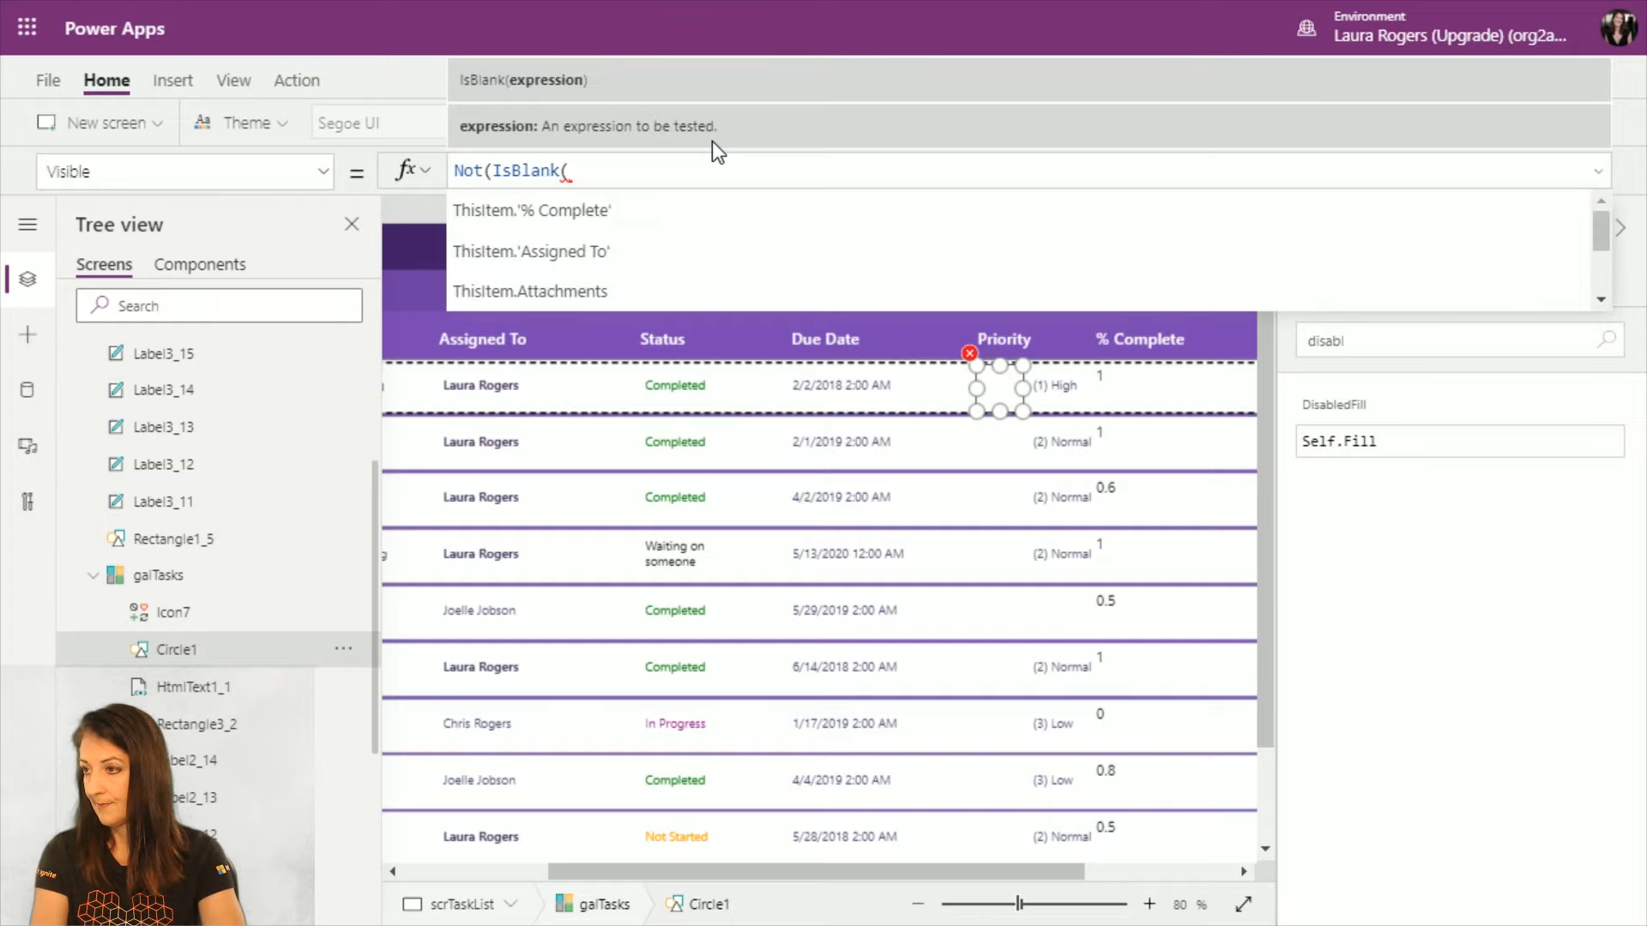
pyautogui.scroll(-3, 739, 246)
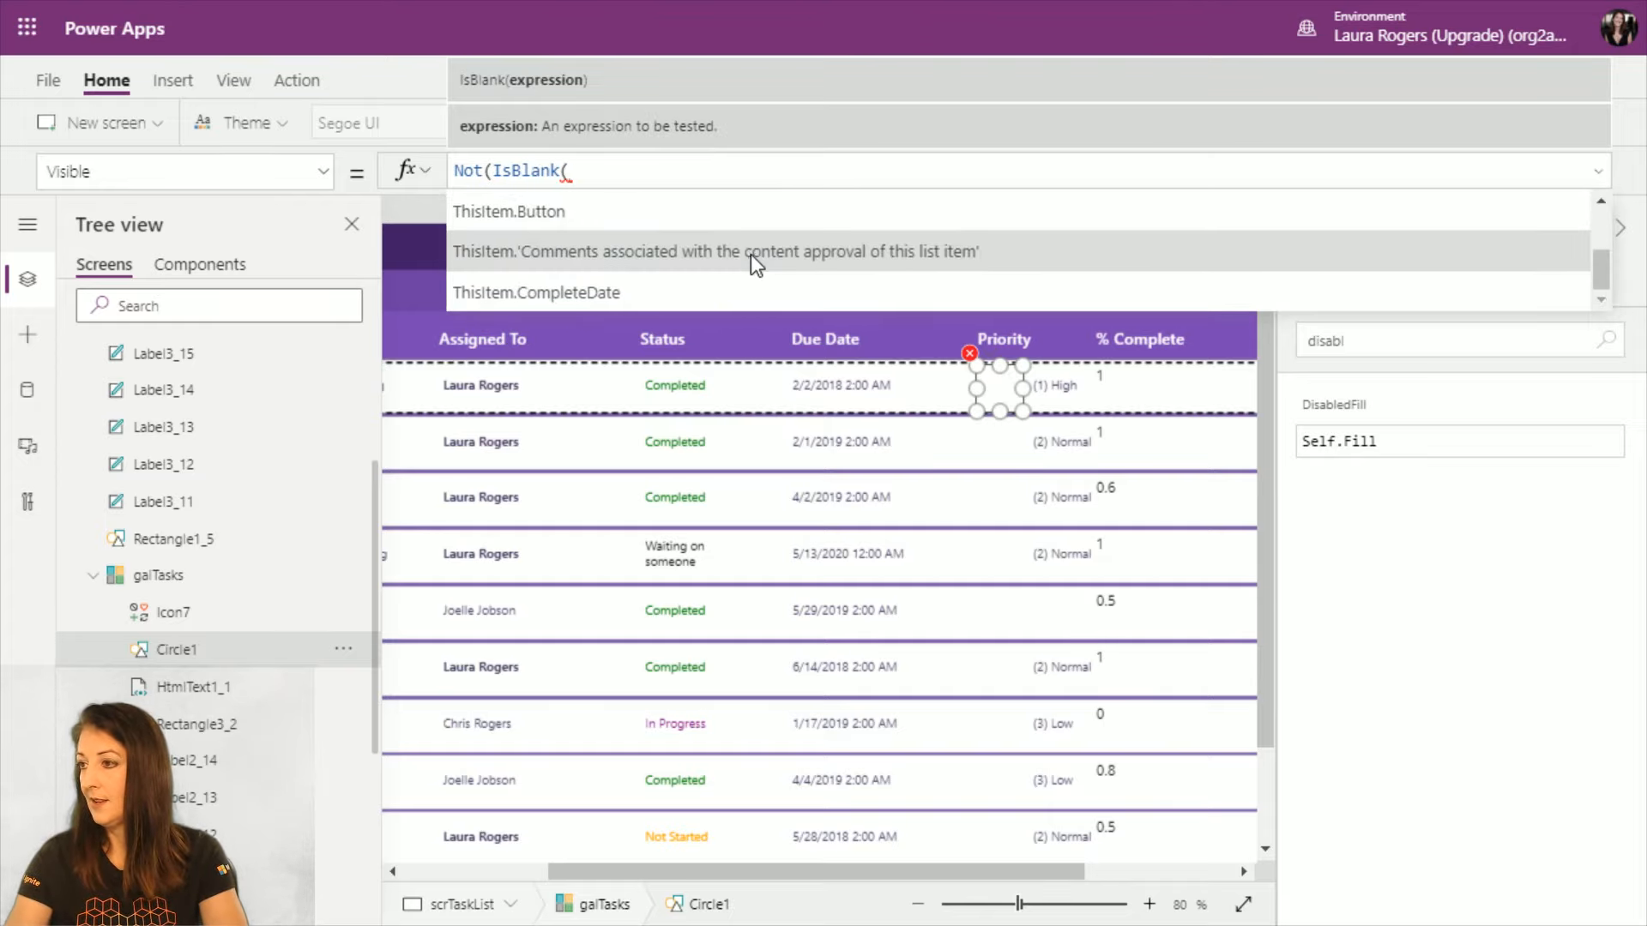
pyautogui.scroll(-8, 742, 255)
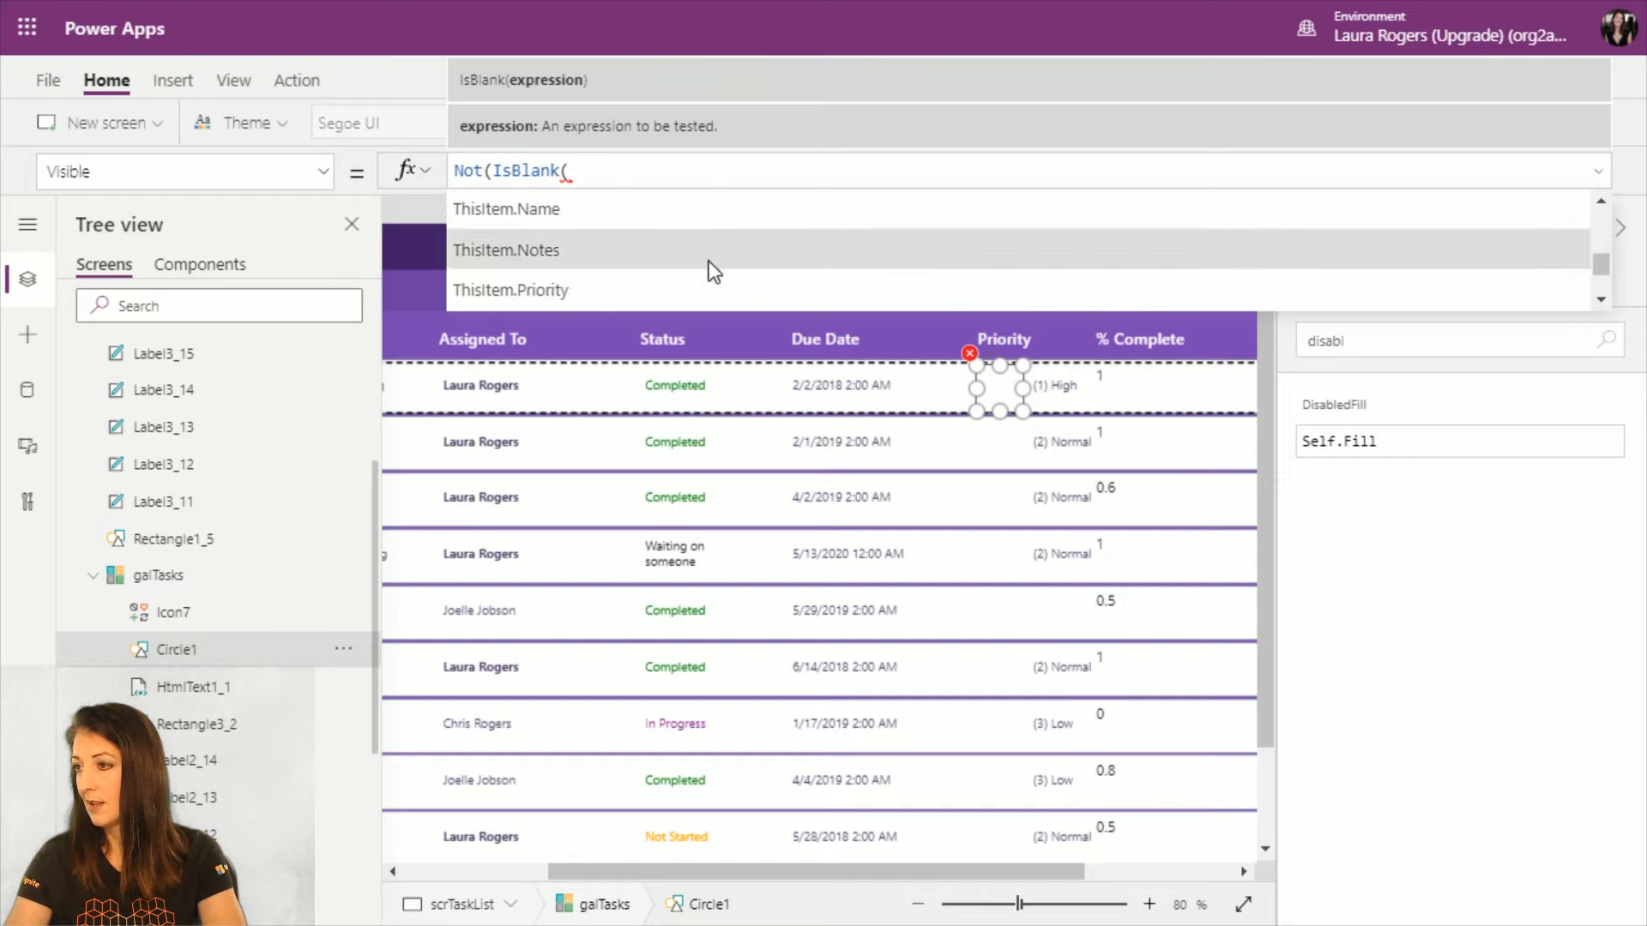
pyautogui.click(691, 285)
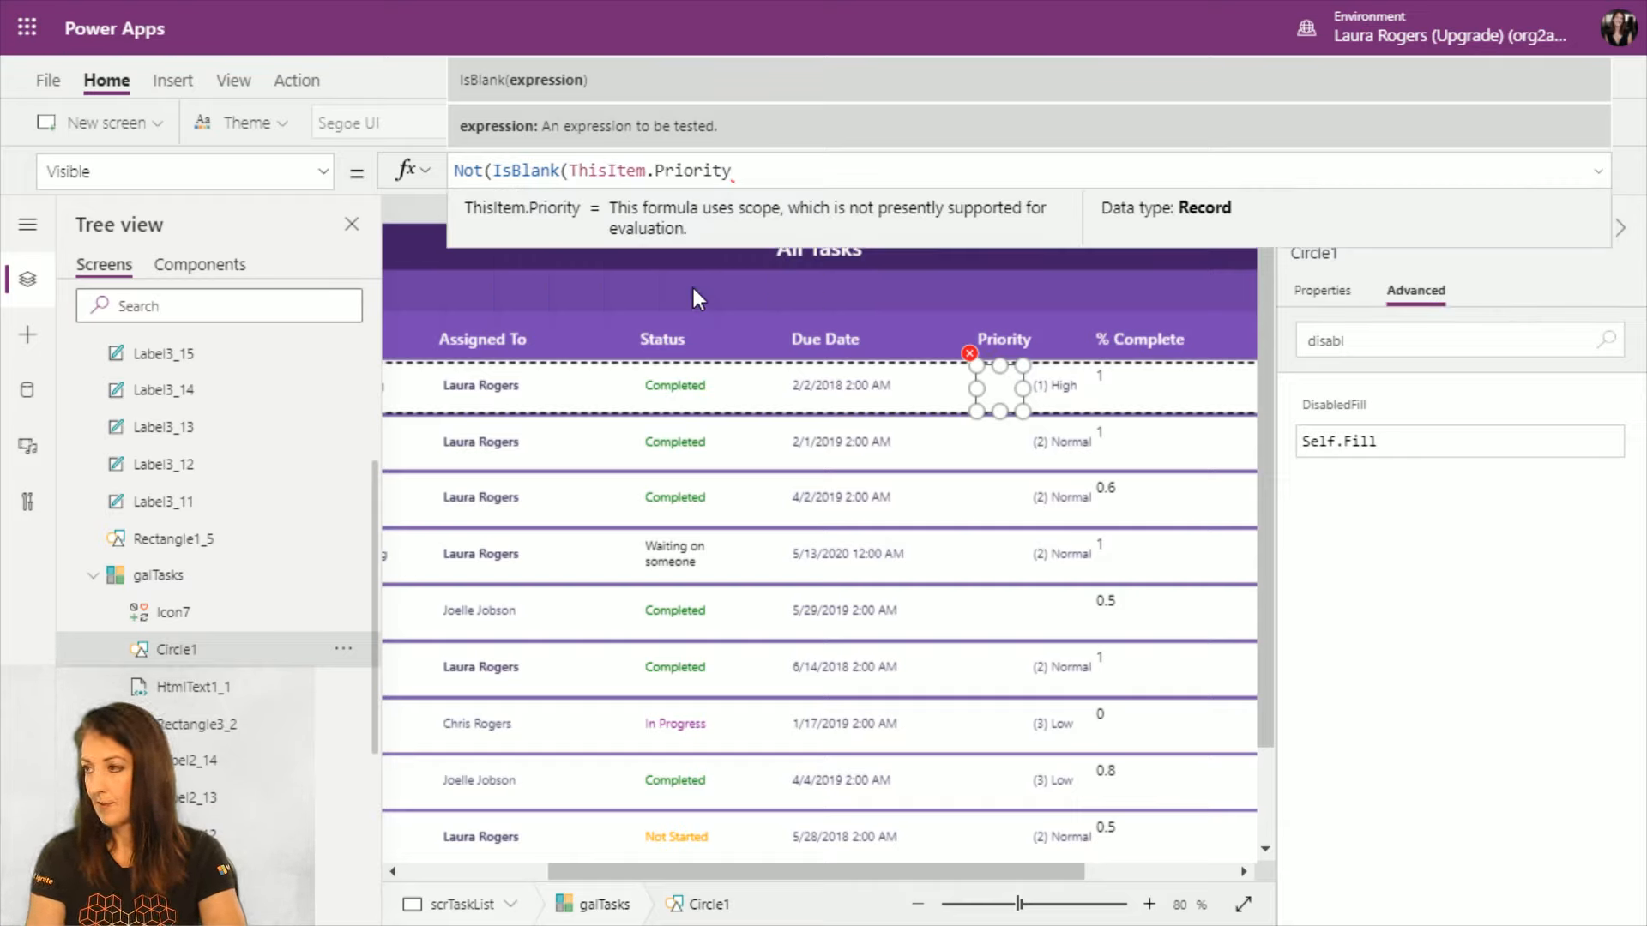
pyautogui.write(')')
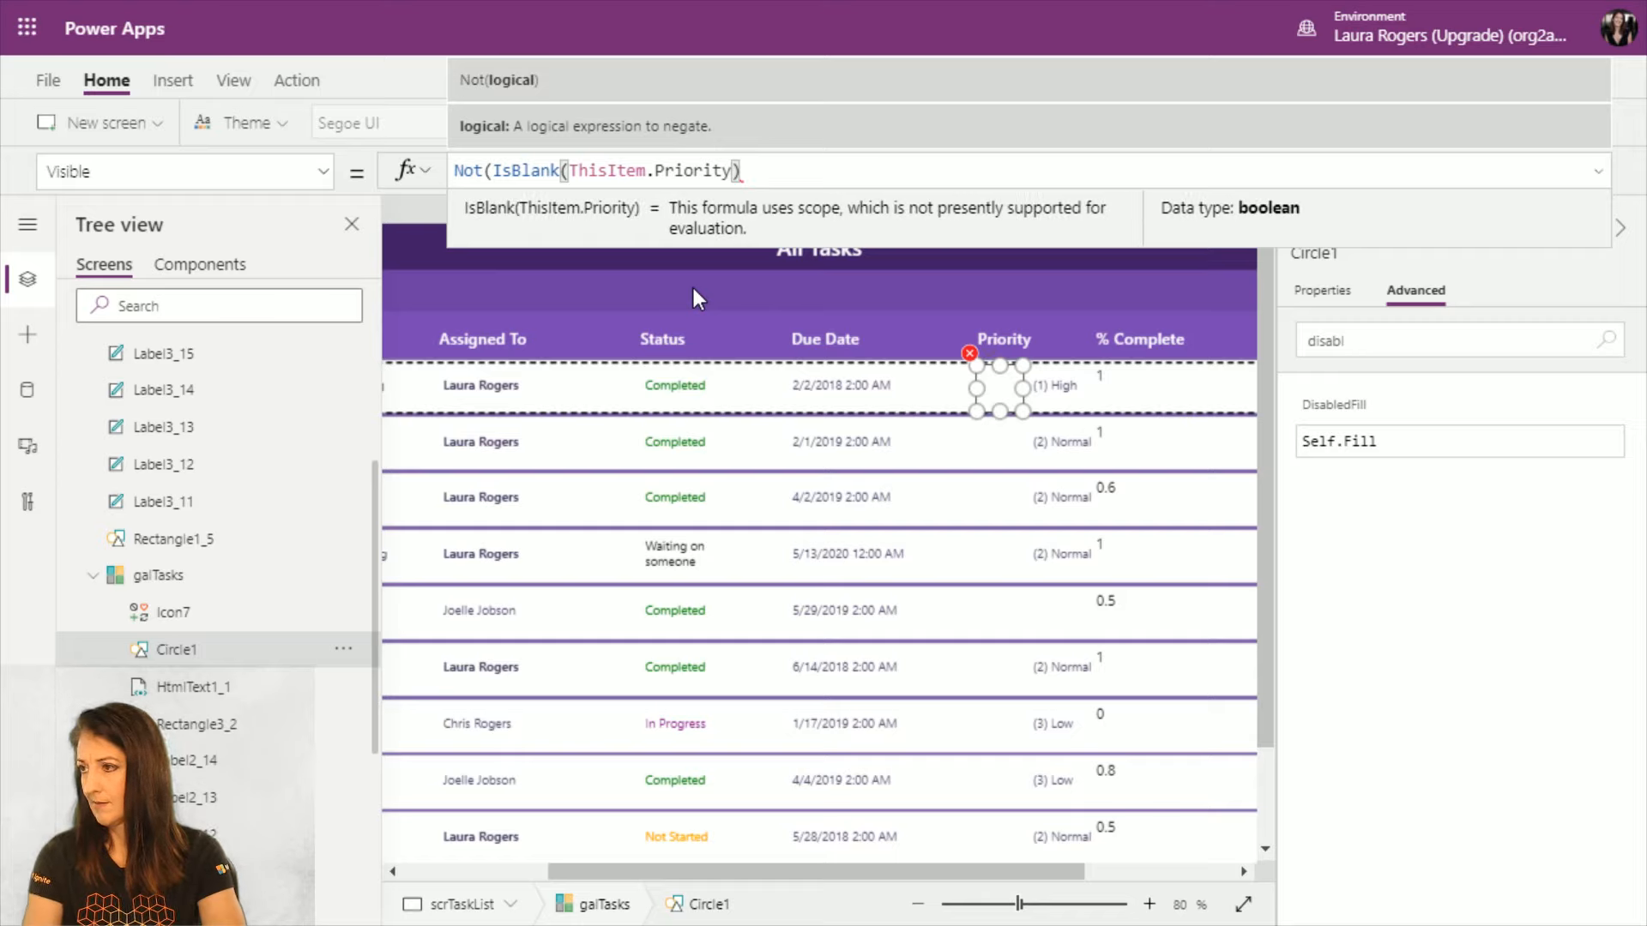
pyautogui.press('BackSpace')
pyautogui.write('.')
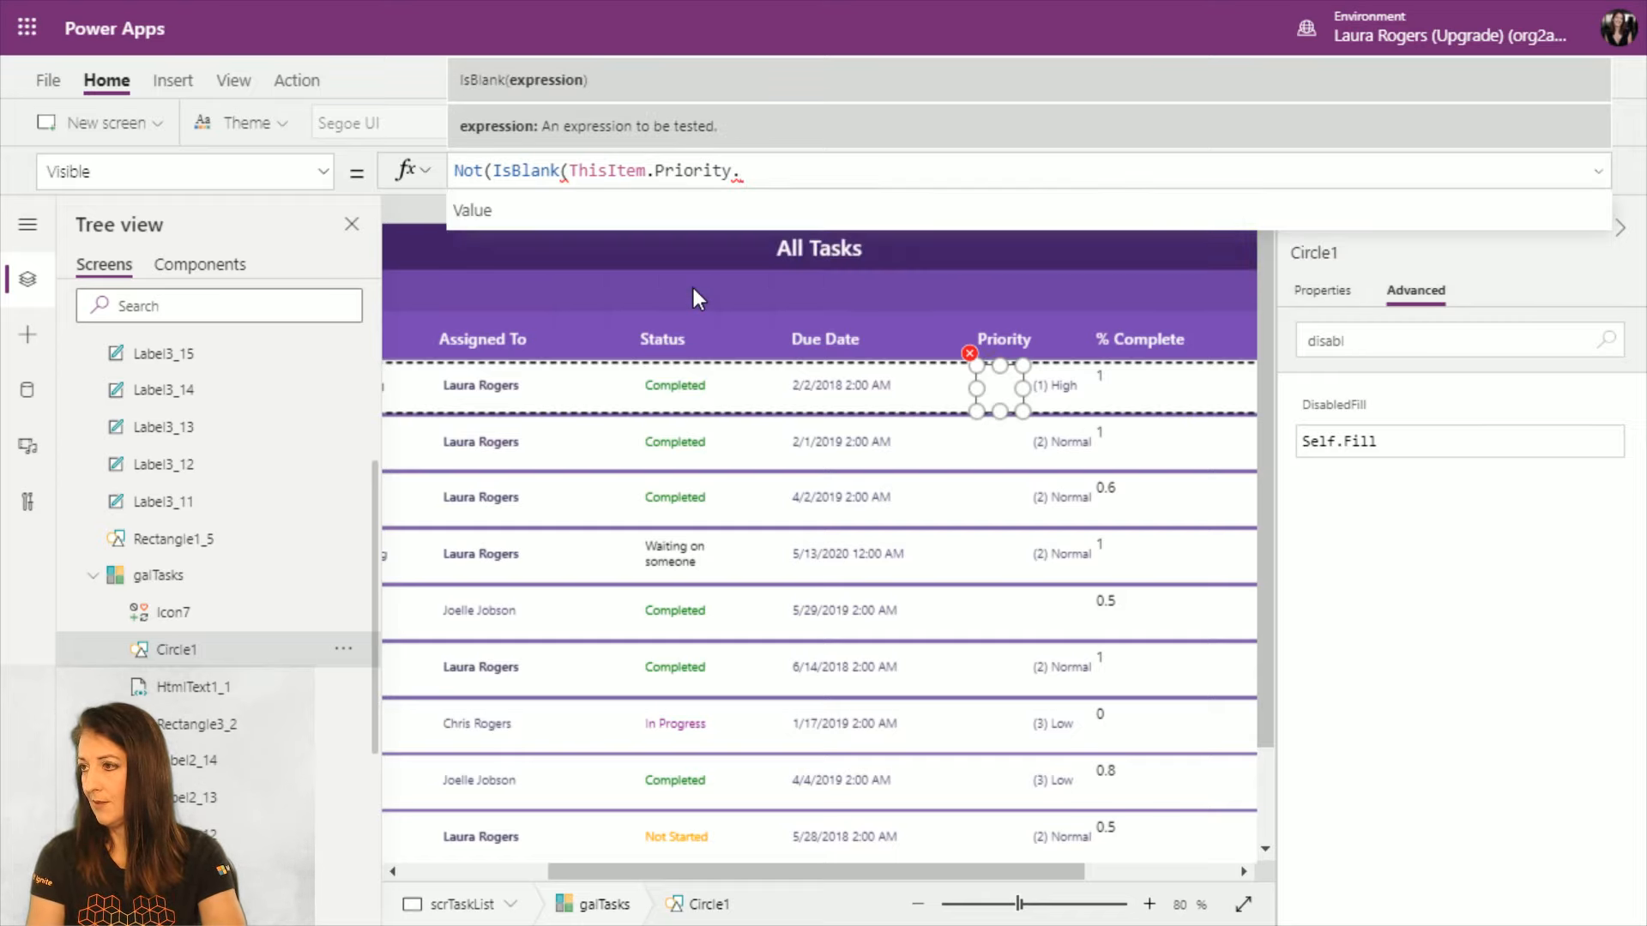
pyautogui.click(691, 285)
pyautogui.write(')')
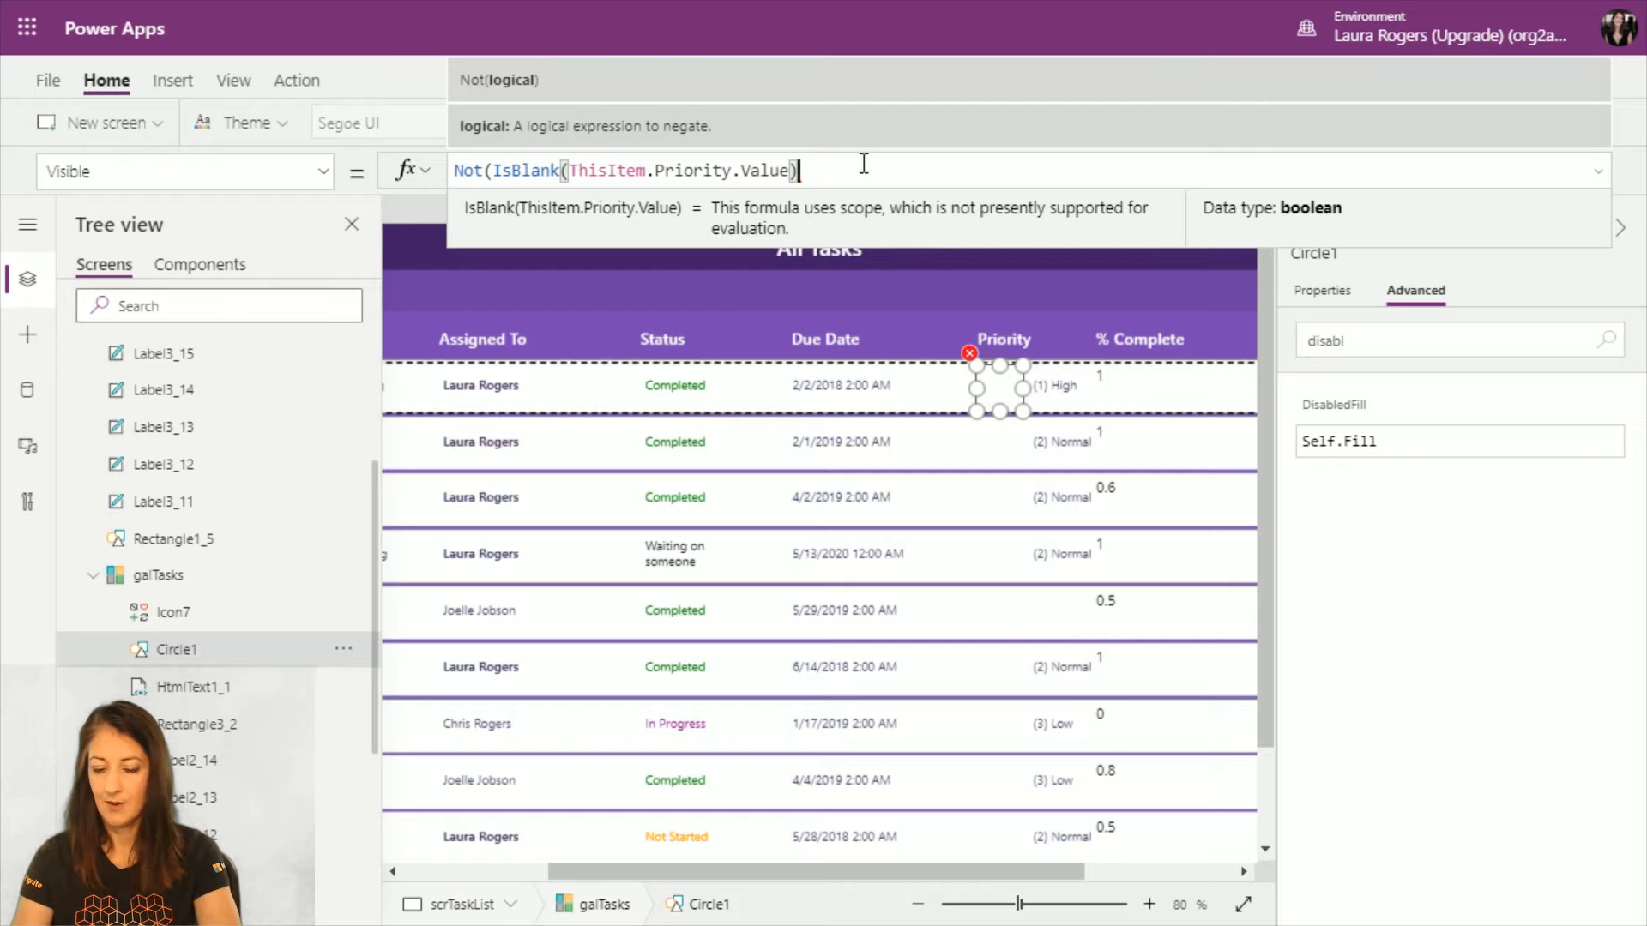
pyautogui.write(')')
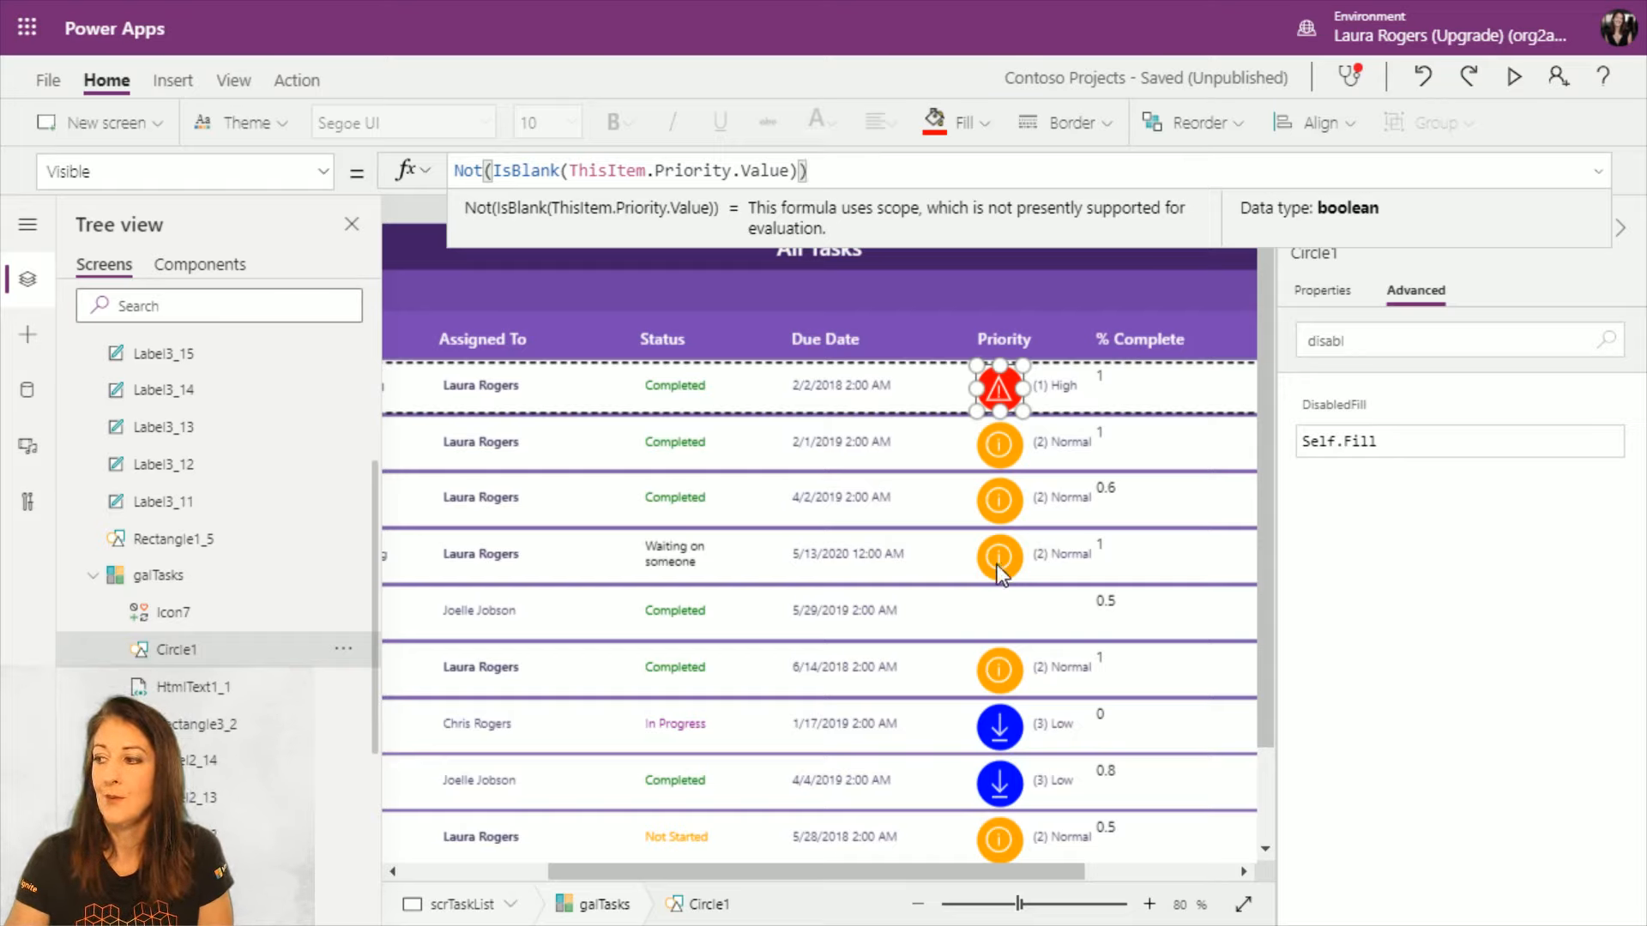
pyautogui.scroll(-2, 1129, 599)
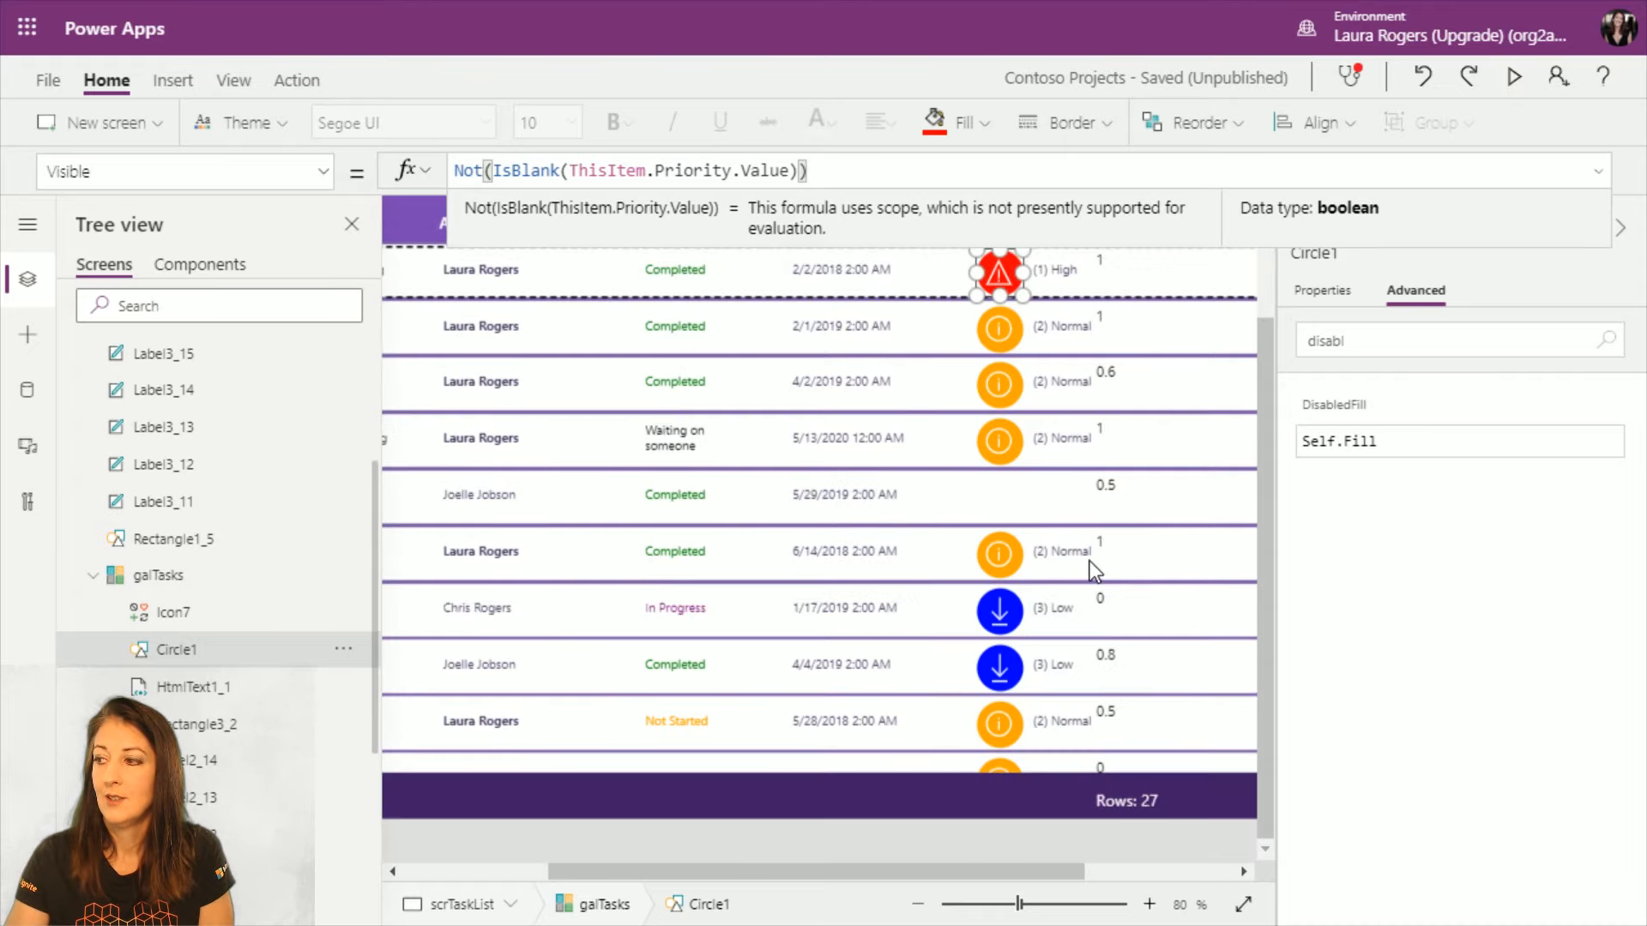
pyautogui.scroll(2, 1075, 538)
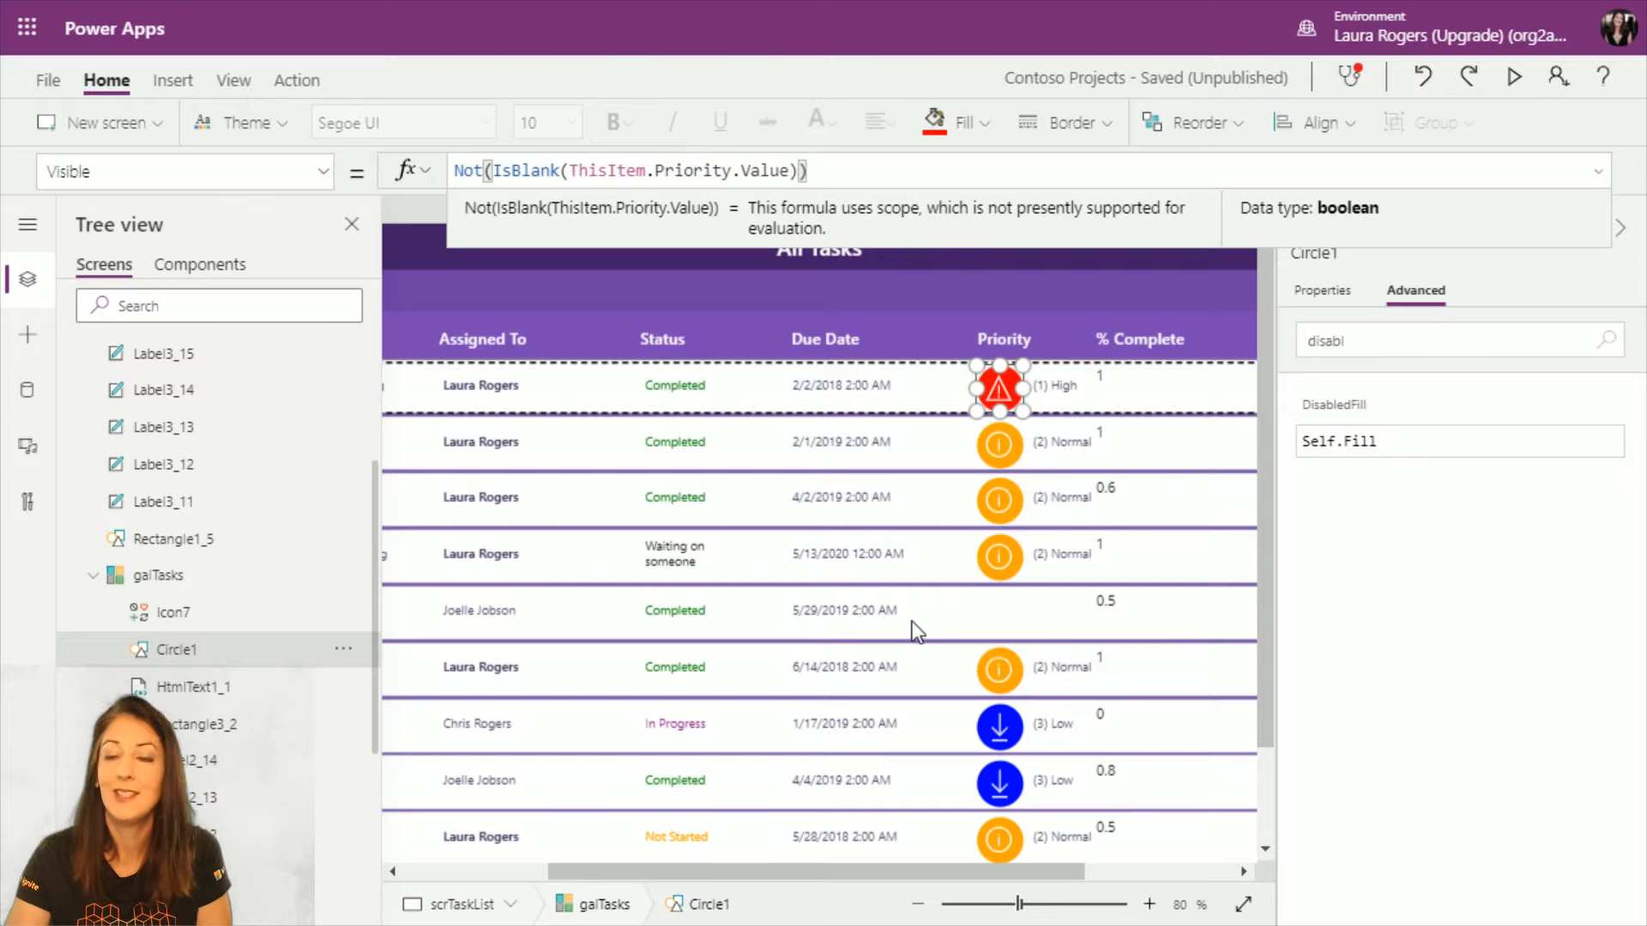
# Step: Set Icon7's Visible property to Circle1.Visible so the priority icon follows the circle's visibility
pyautogui.click(271, 614)
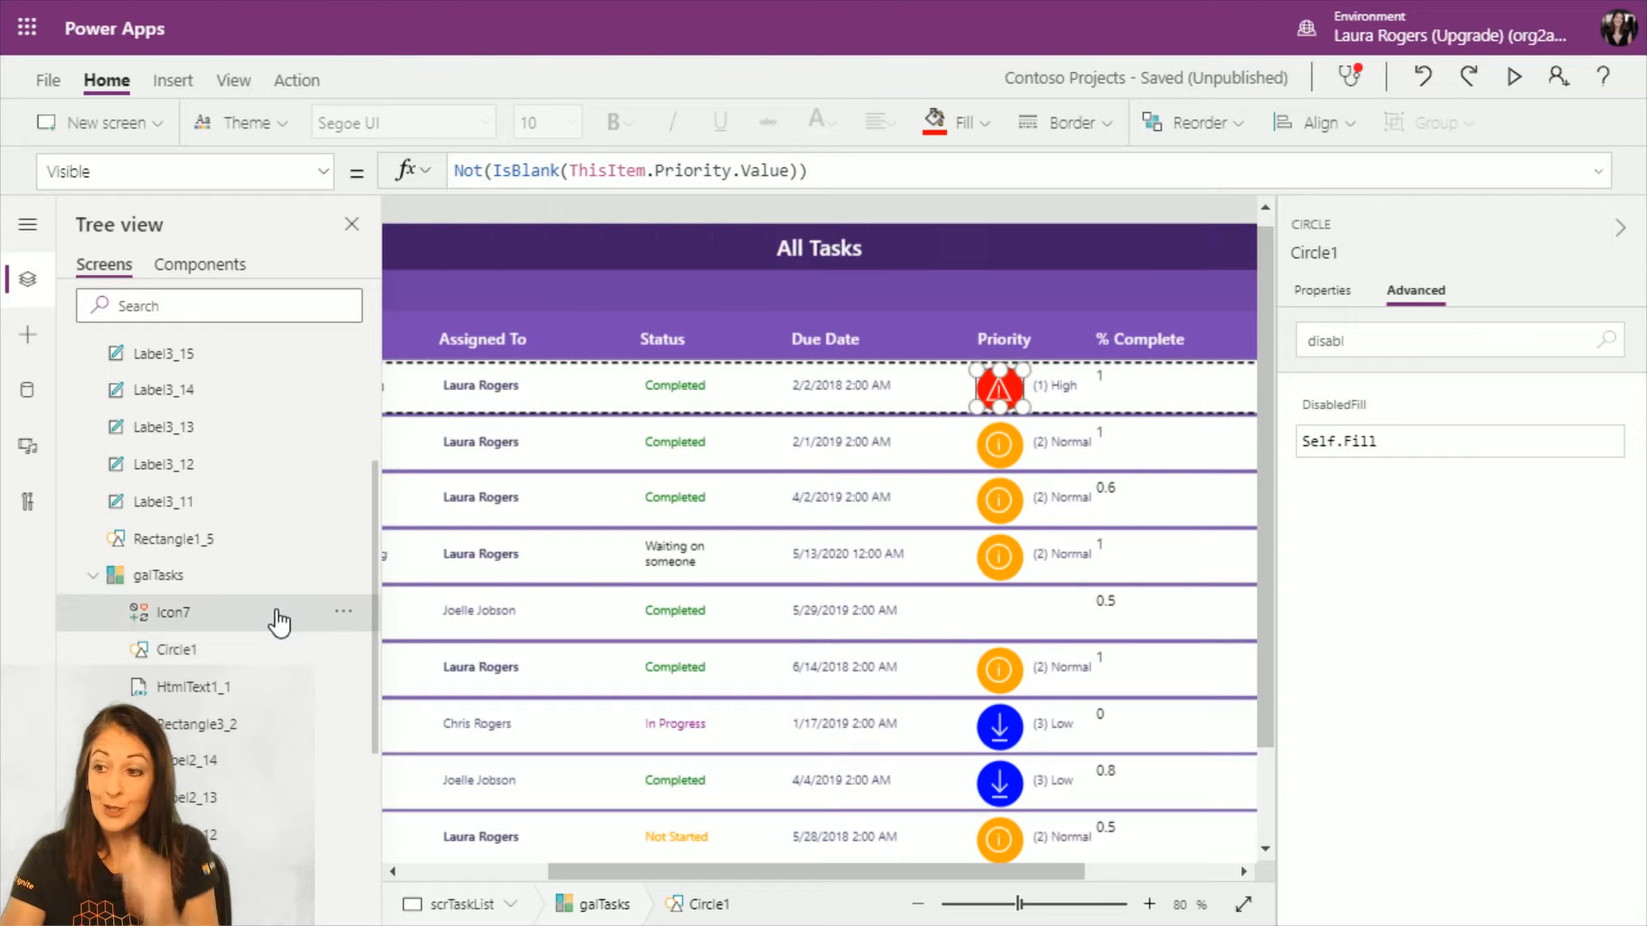
pyautogui.click(261, 172)
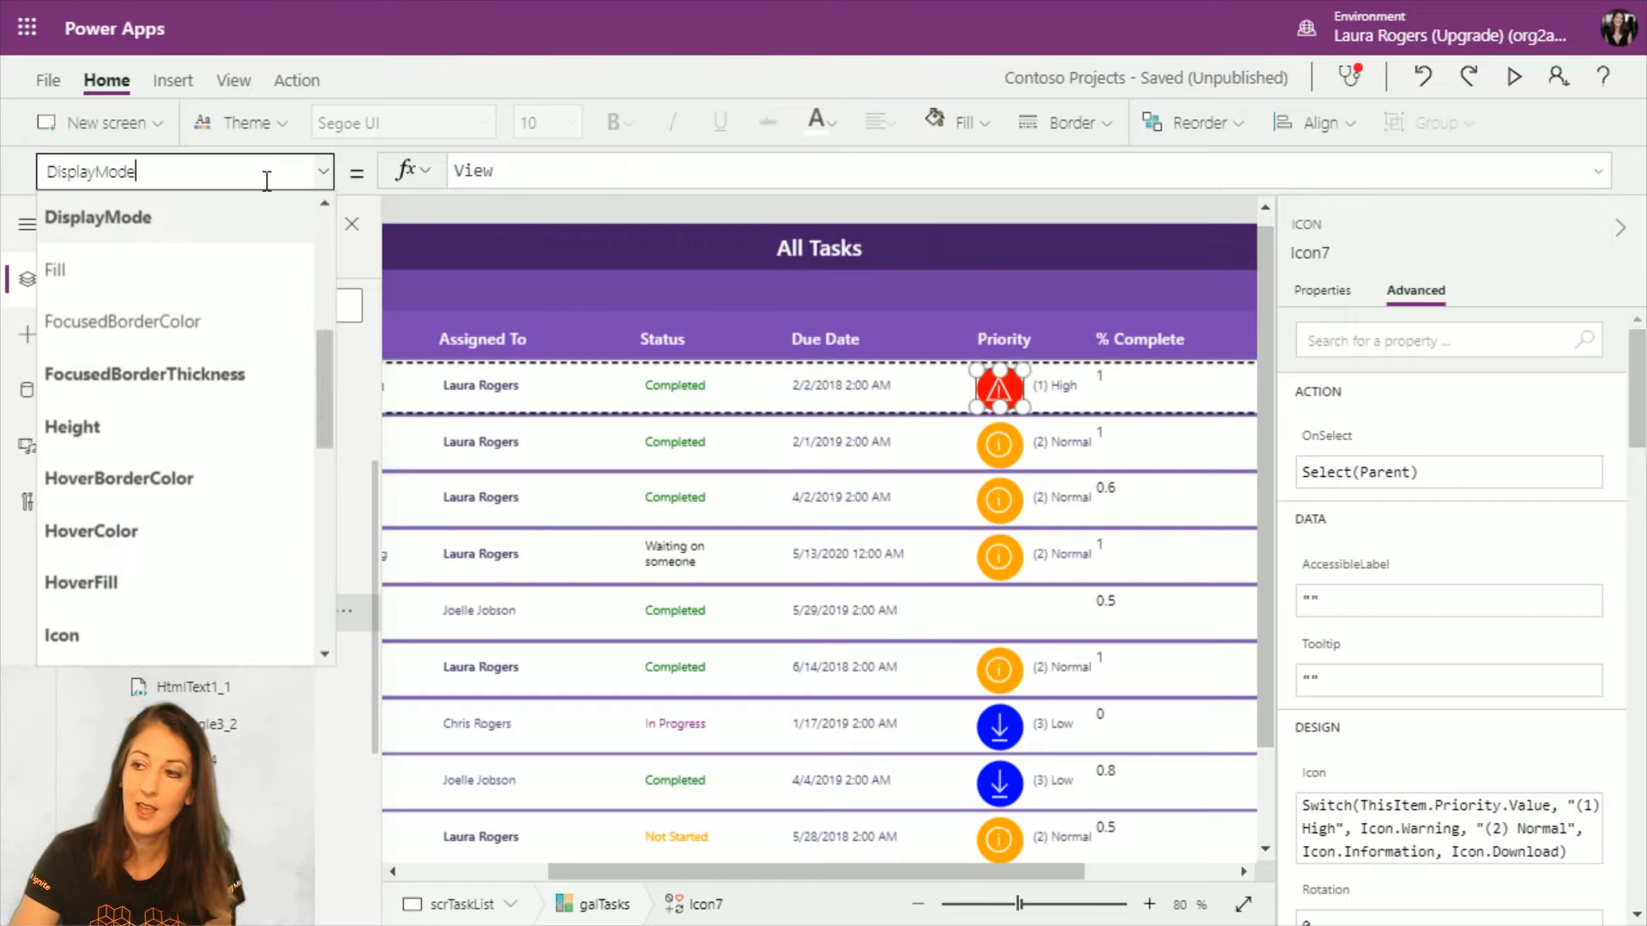
pyautogui.scroll(-5, 180, 562)
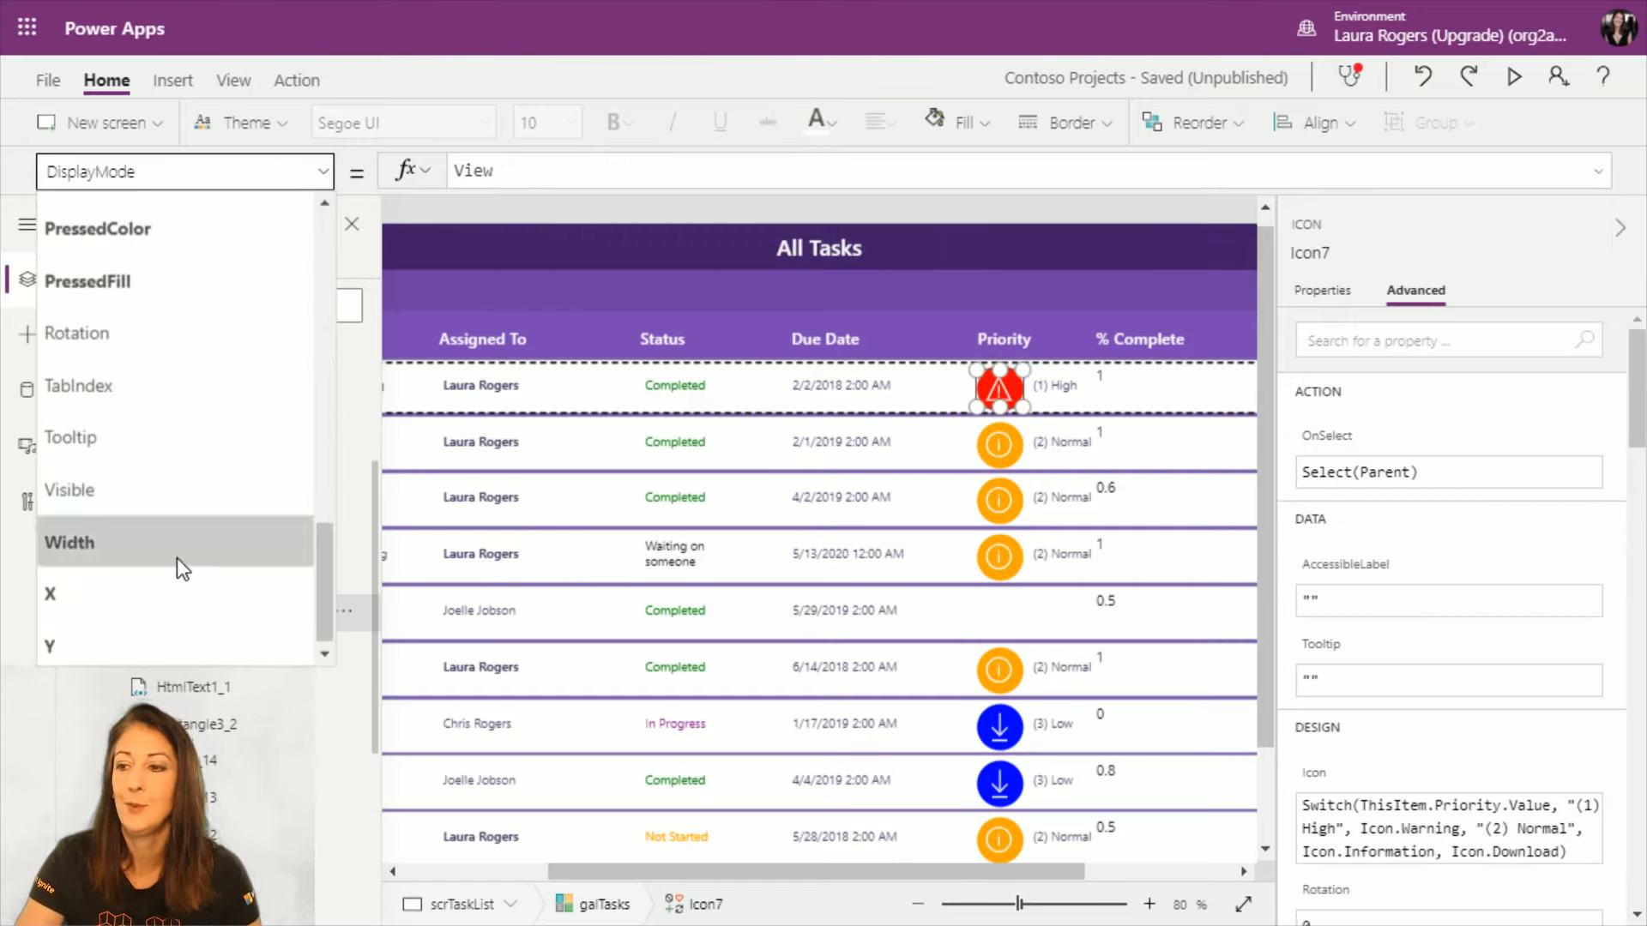
pyautogui.click(156, 497)
pyautogui.doubleClick(444, 171)
pyautogui.write('self')
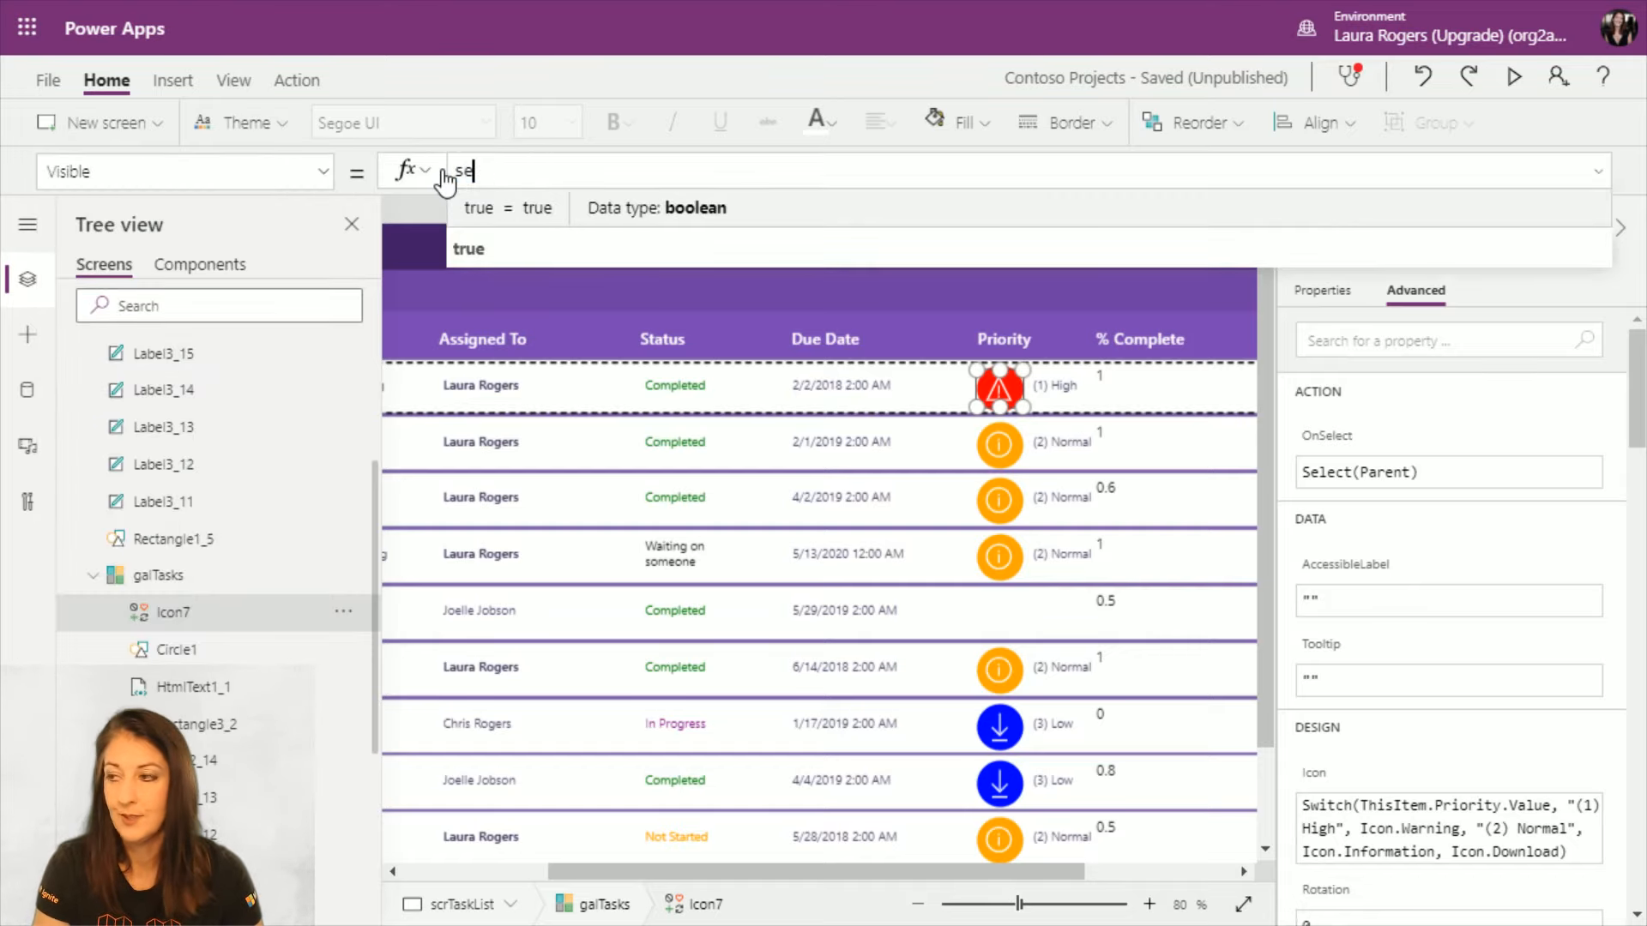
pyautogui.press('BackSpace')
pyautogui.press('BackSpace')
pyautogui.press('BackSpace')
pyautogui.press('BackSpace')
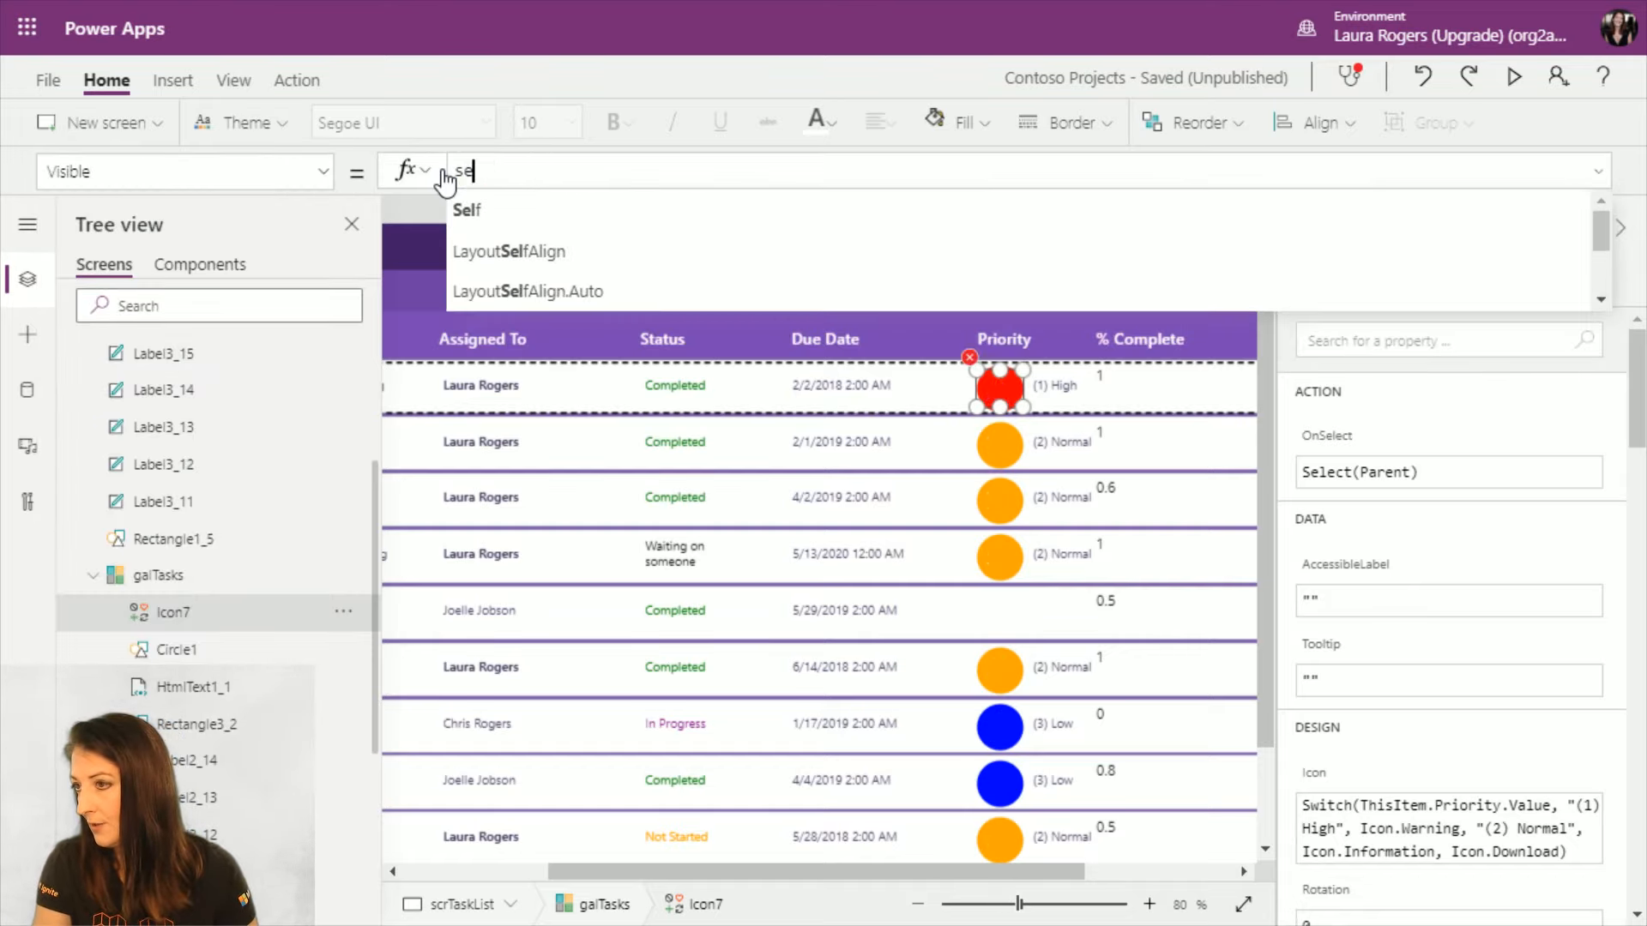
pyautogui.write('cirl')
pyautogui.press('BackSpace')
pyautogui.write('cl')
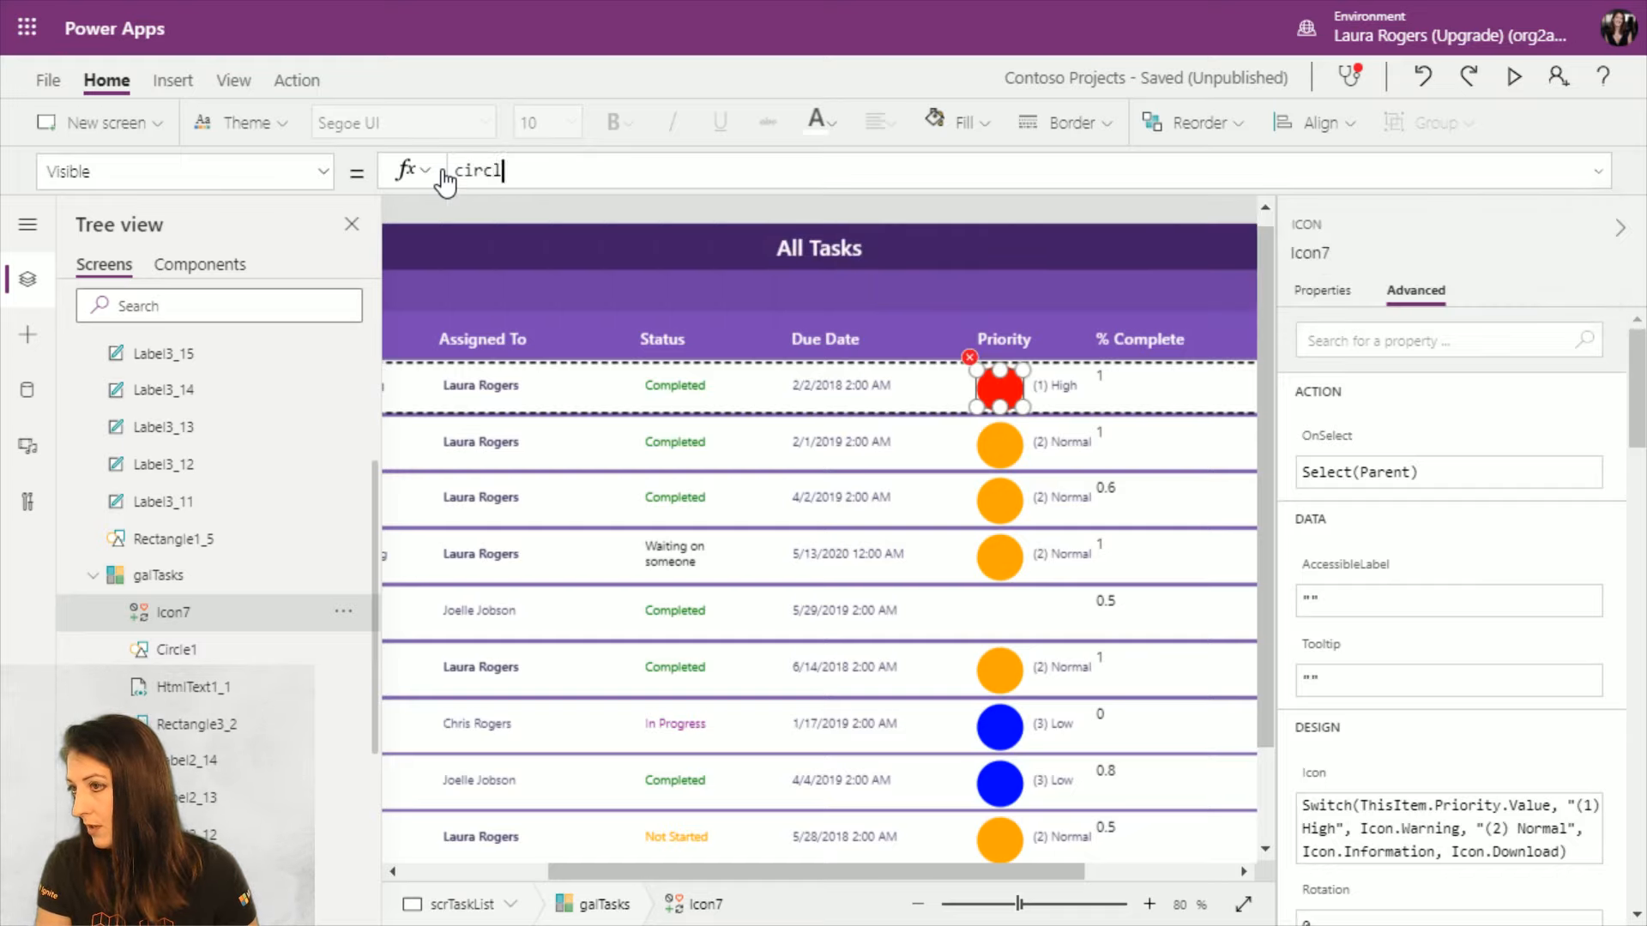
pyautogui.write('e1.Visible')
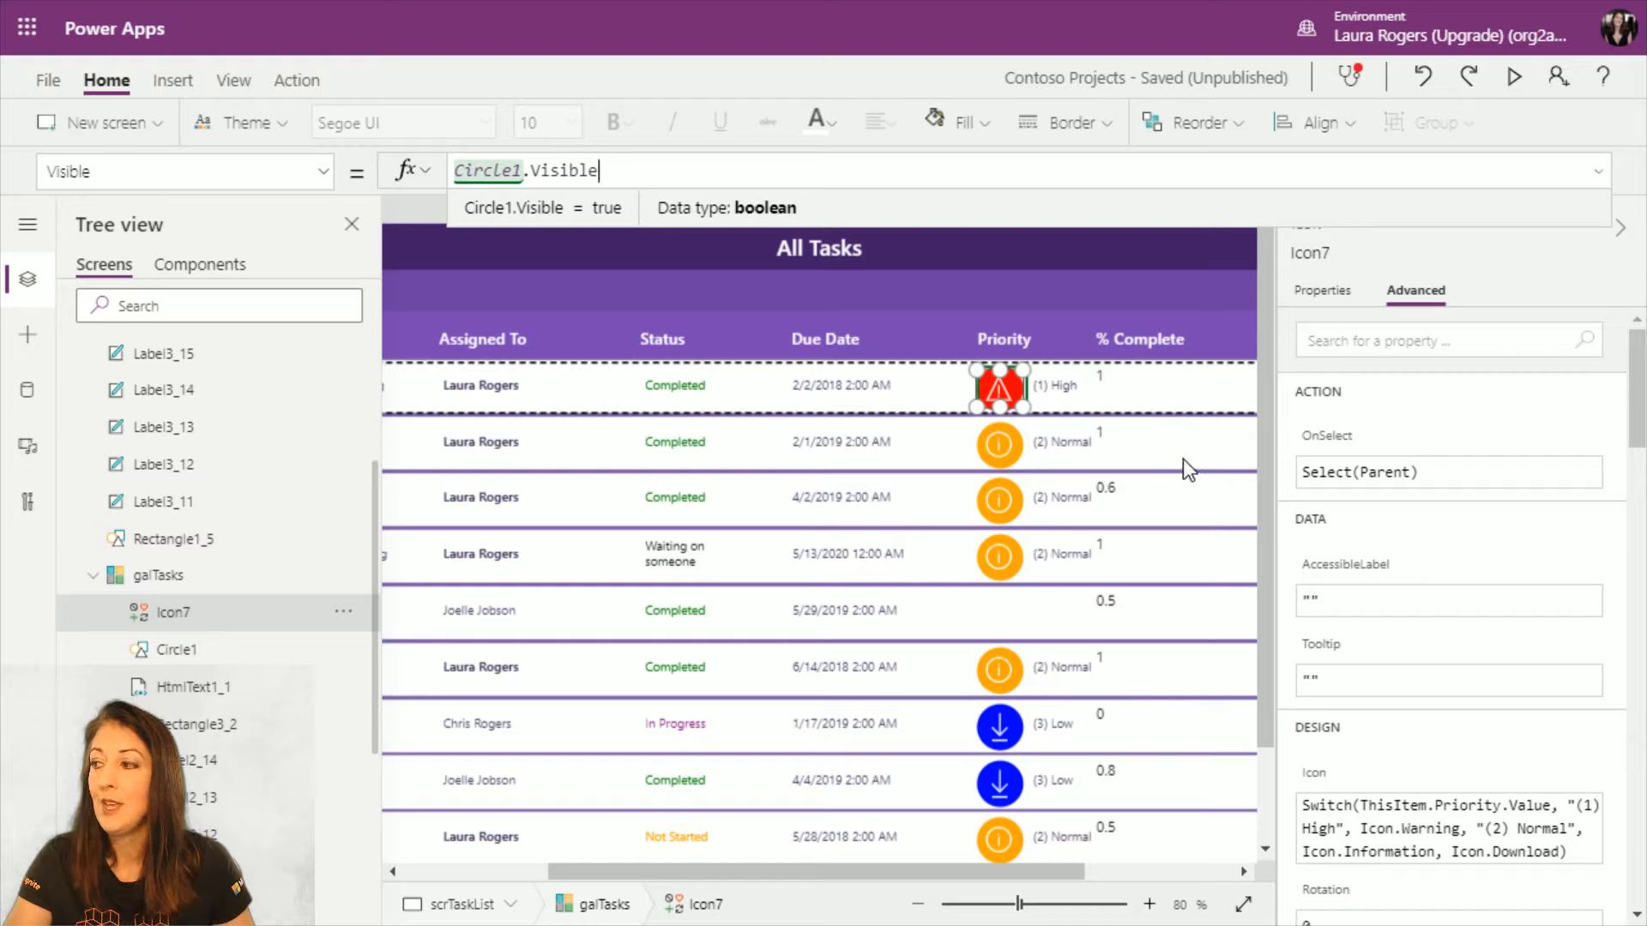
# Step: Delete the priority text label beside the priority icon in the galTasks gallery
pyautogui.click(1055, 391)
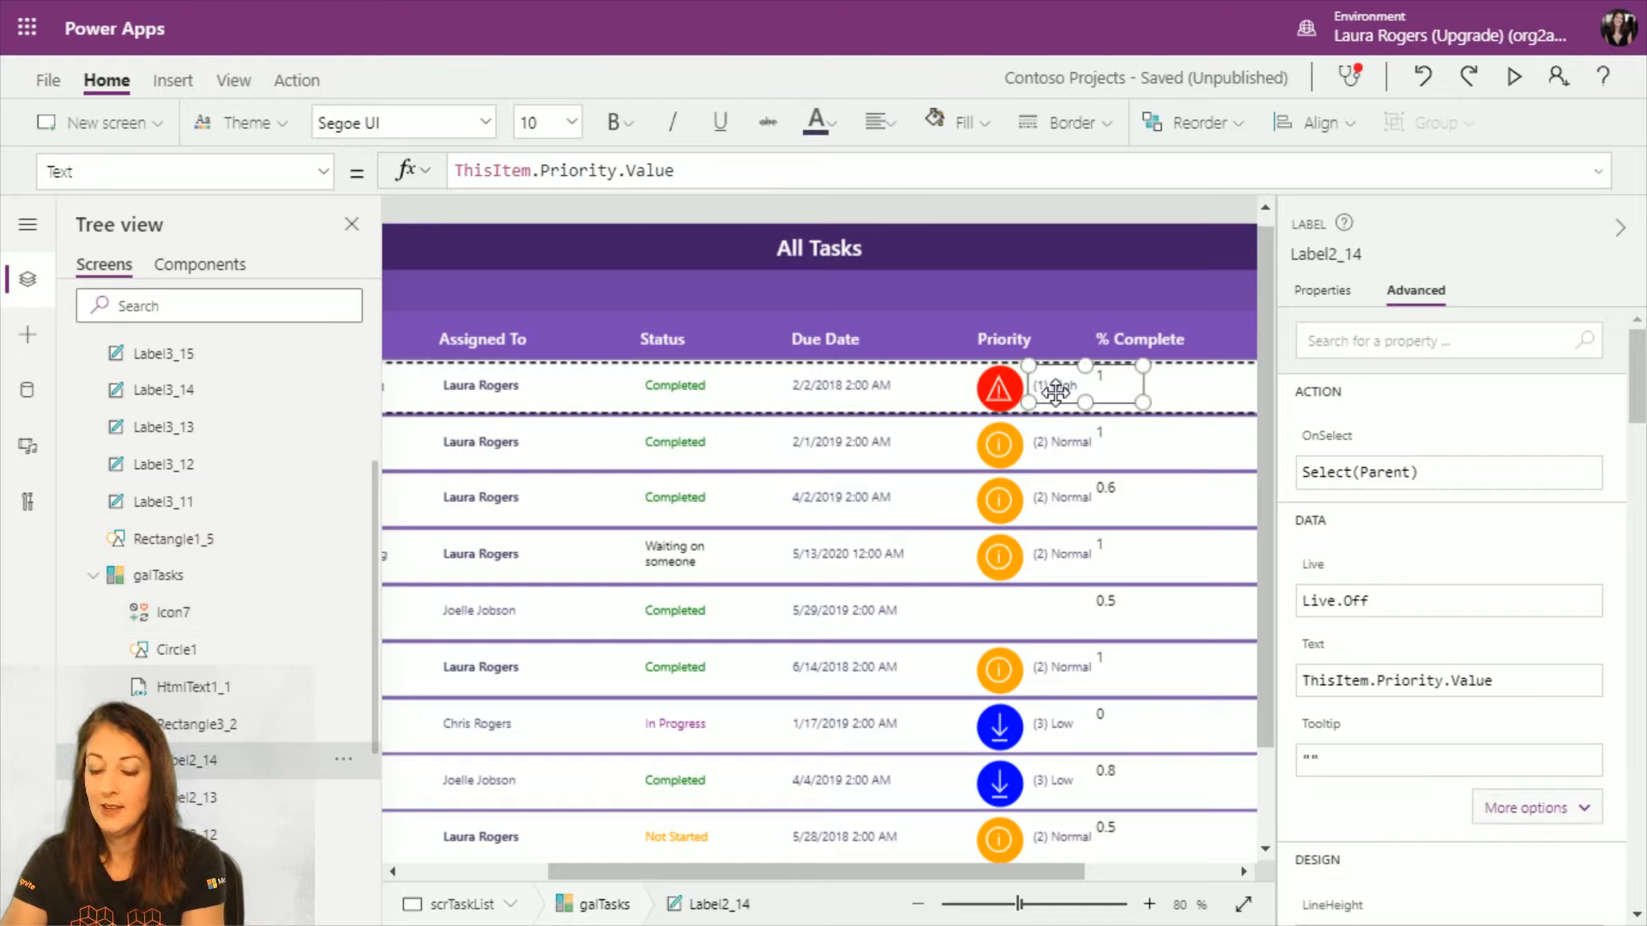
pyautogui.click(1030, 389)
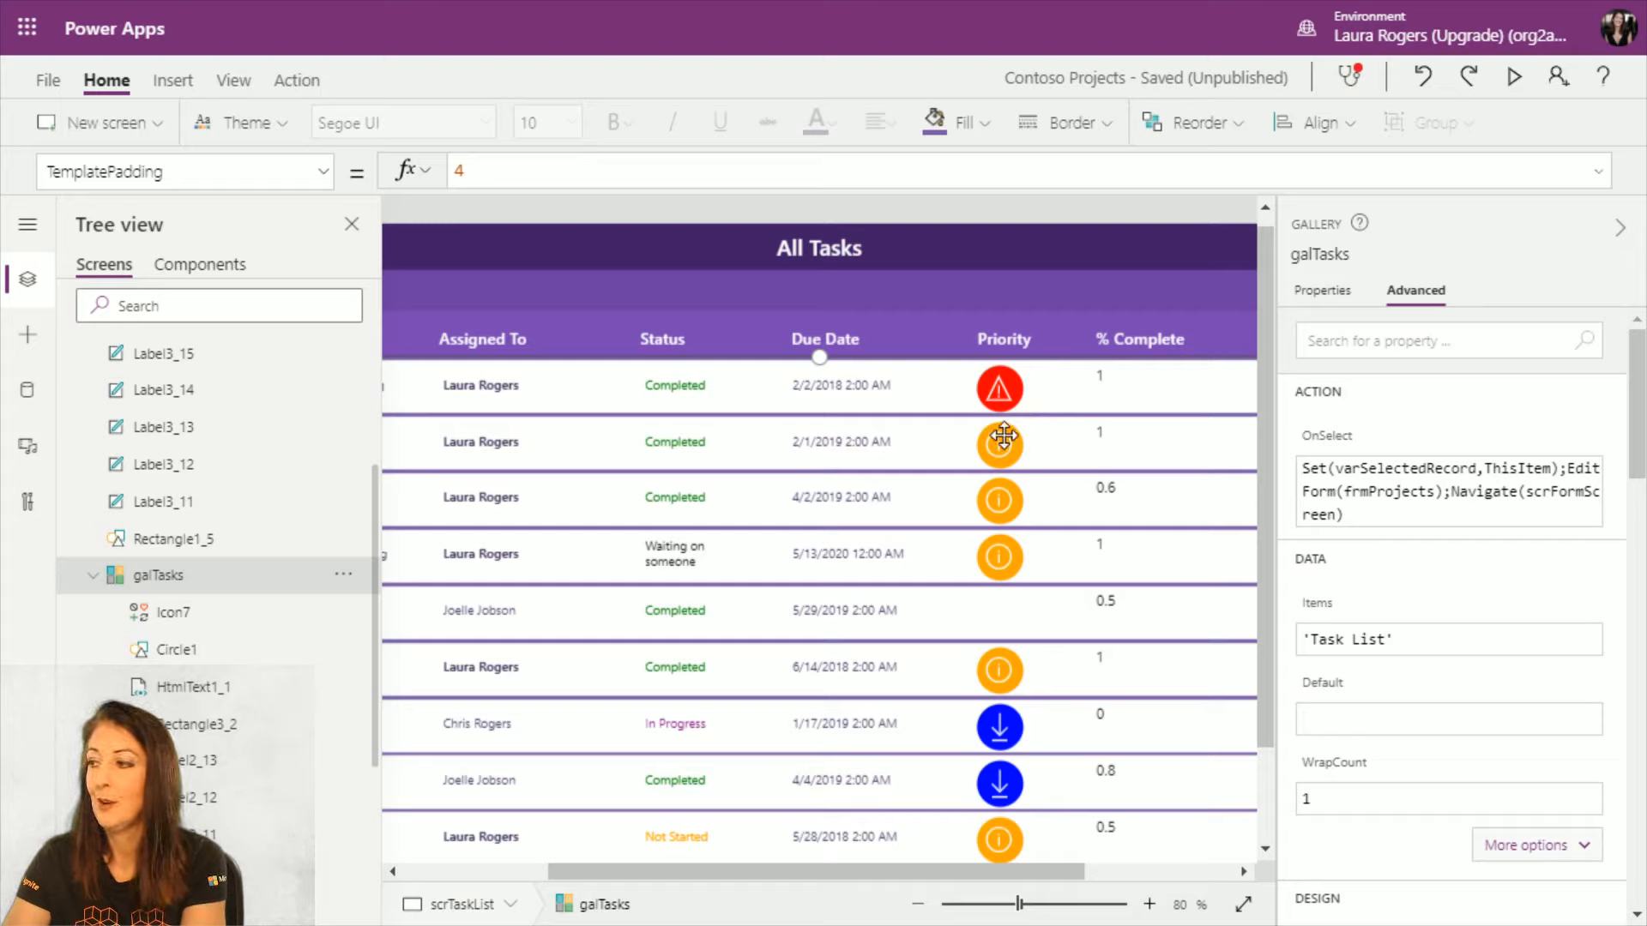
# Step: Set Icon7's Tooltip property to ThisItem.Priority.Value and check the tooltip on a priority icon in the app preview
pyautogui.click(1012, 387)
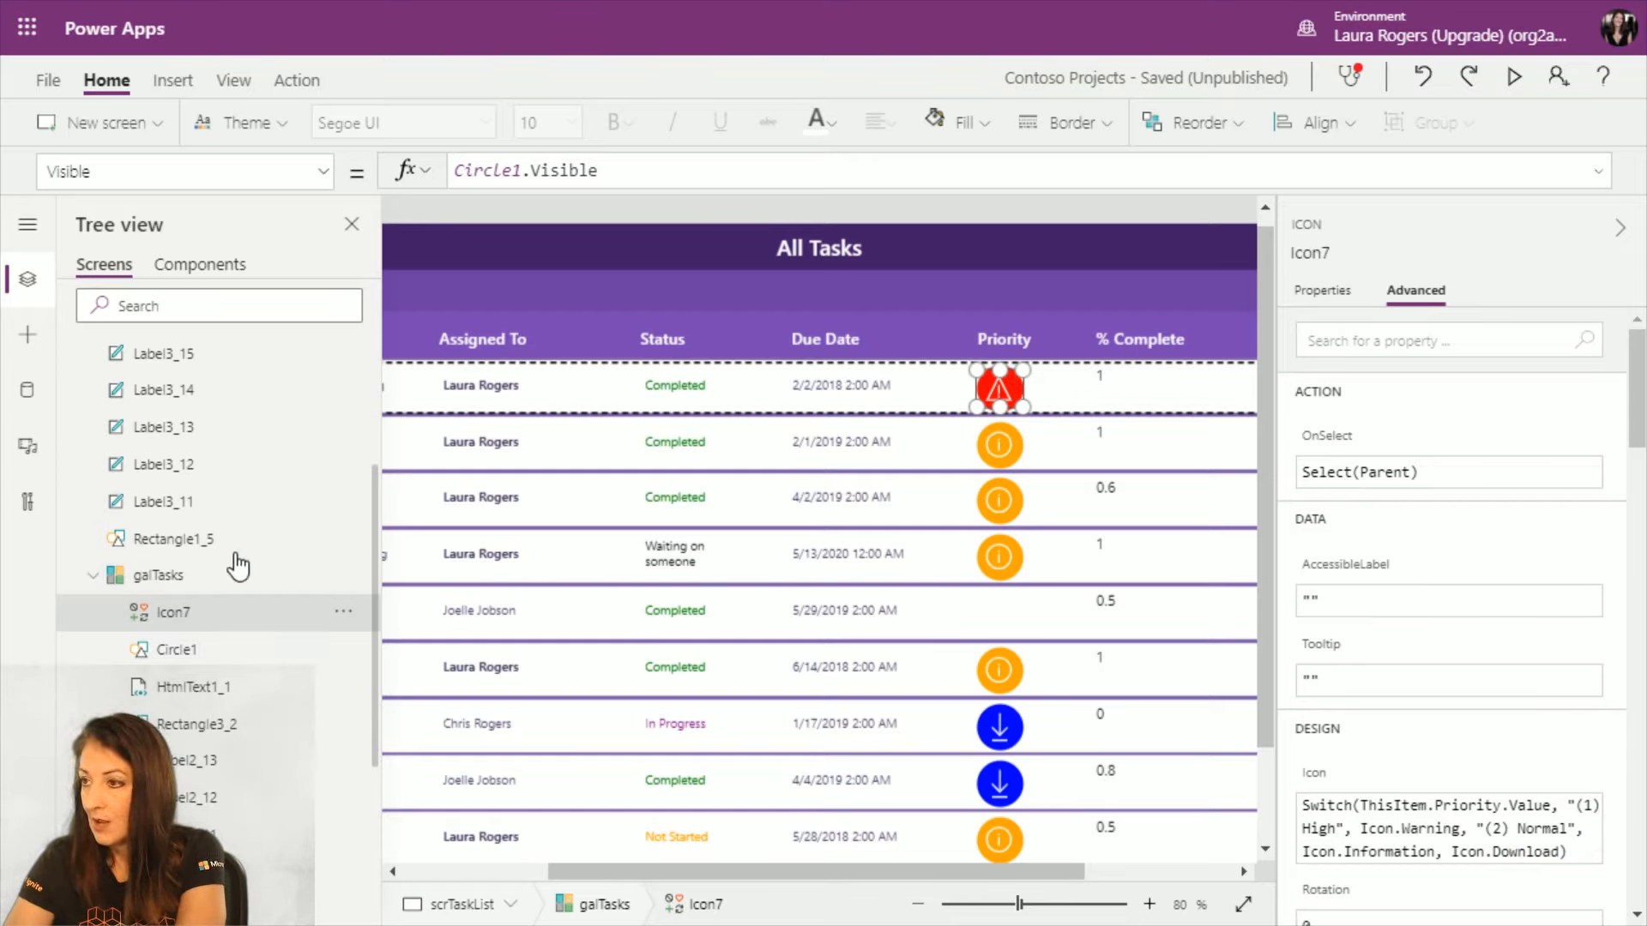
pyautogui.click(323, 172)
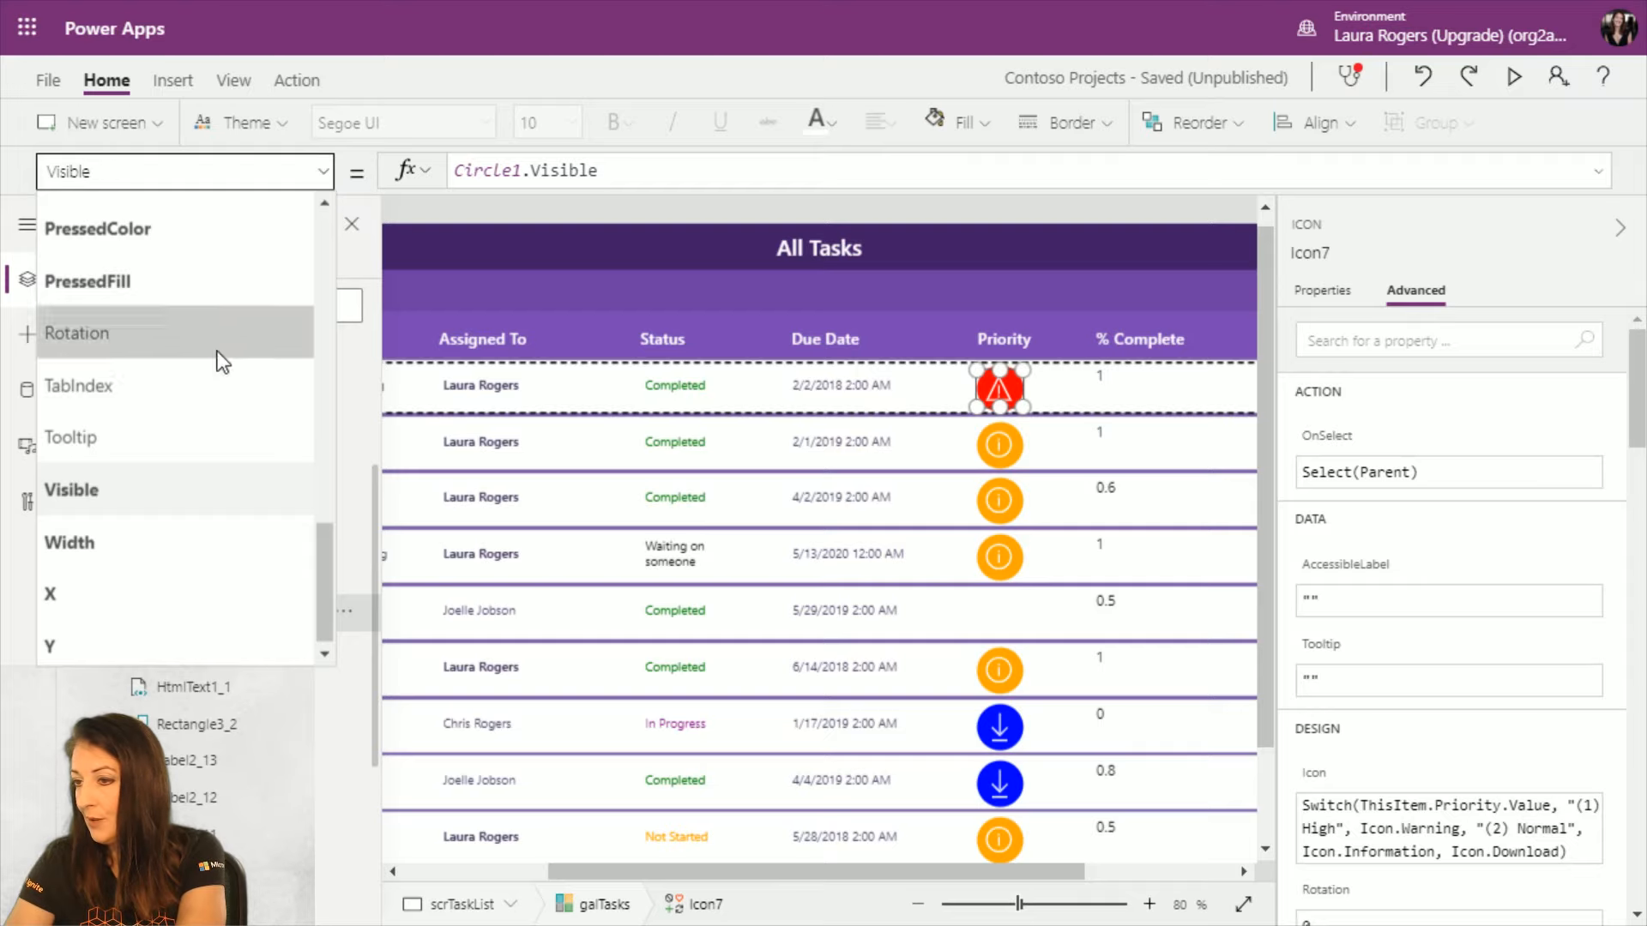
pyautogui.scroll(6, 209, 379)
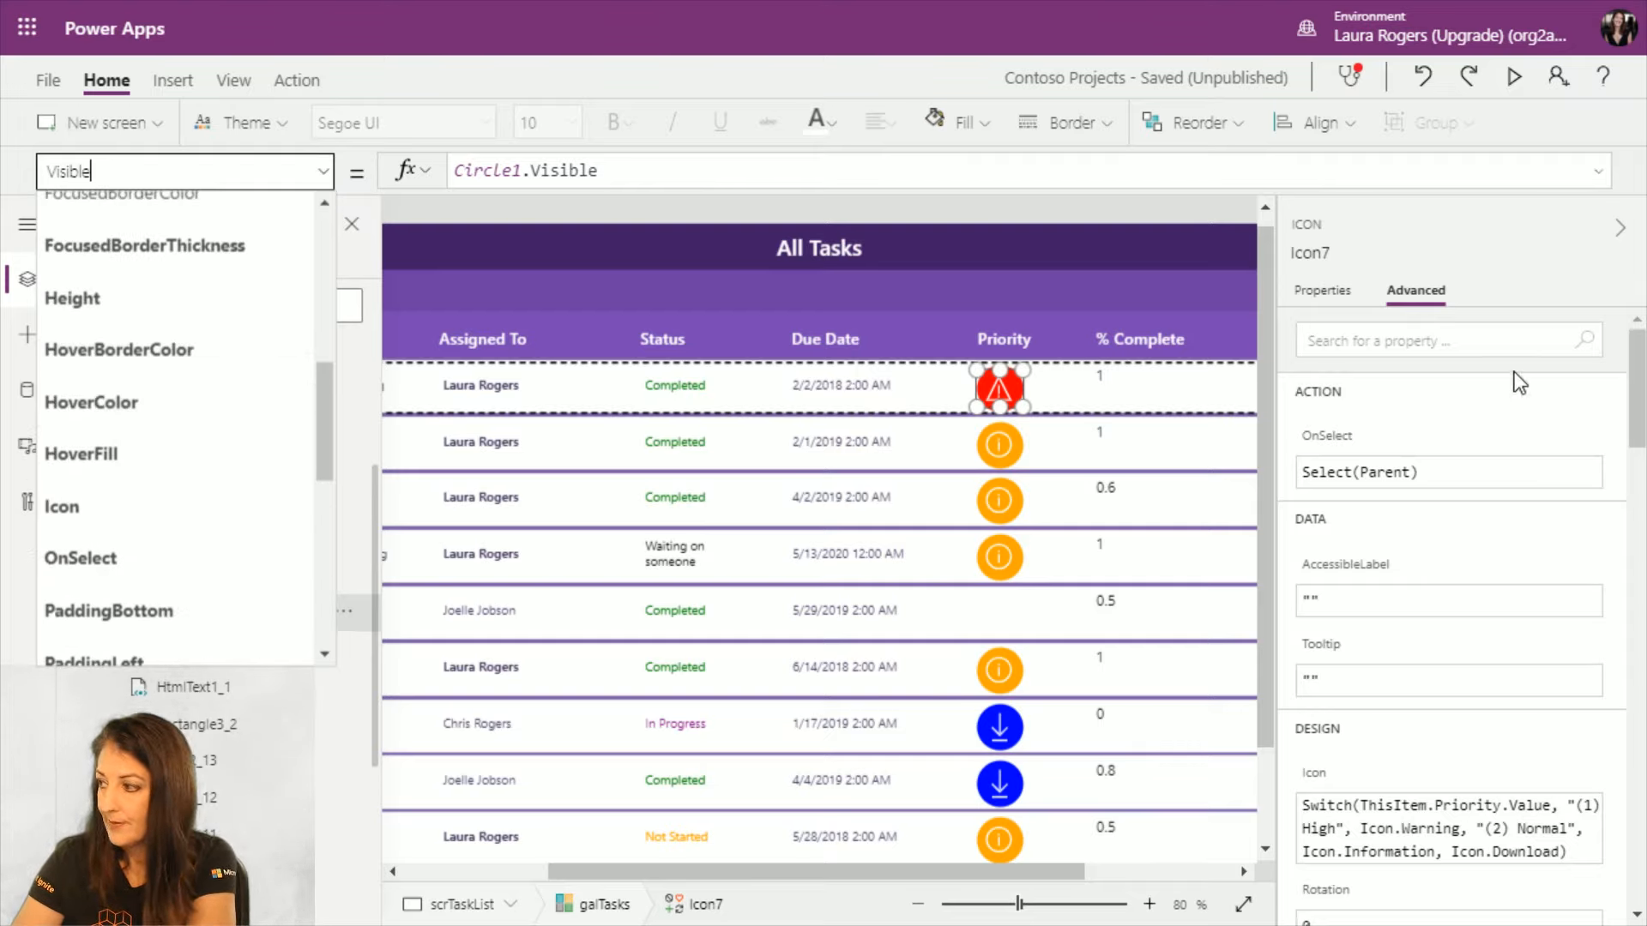
pyautogui.scroll(-3, 1491, 569)
pyautogui.click(1345, 549)
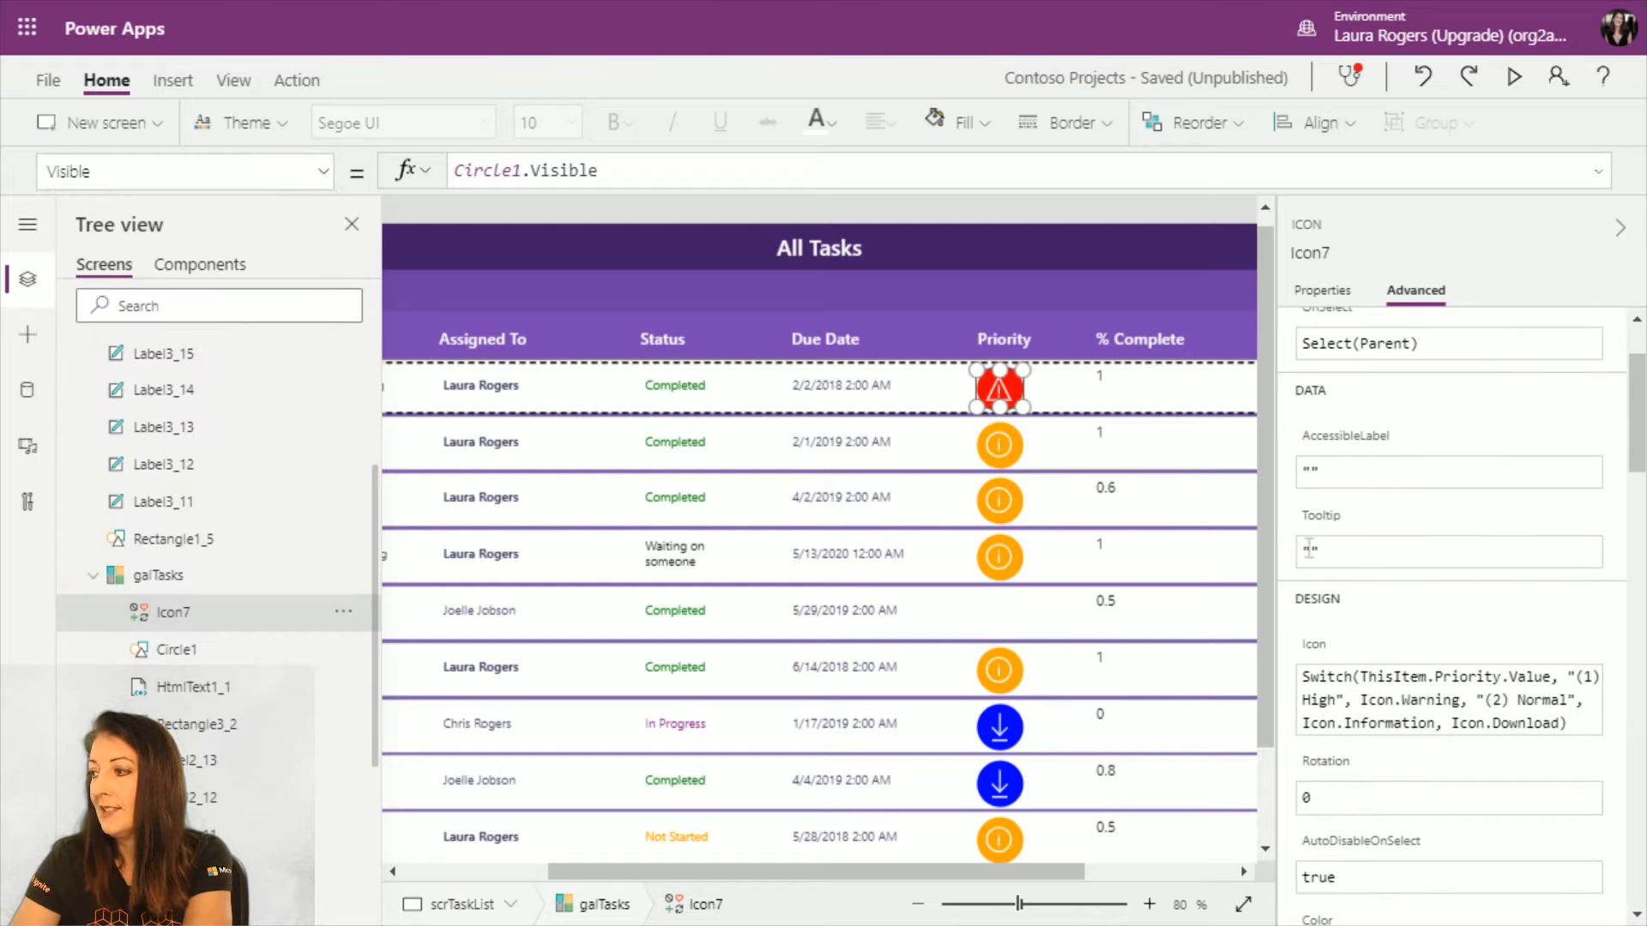
pyautogui.moveTo(1304, 551); pyautogui.dragTo(1435, 551)
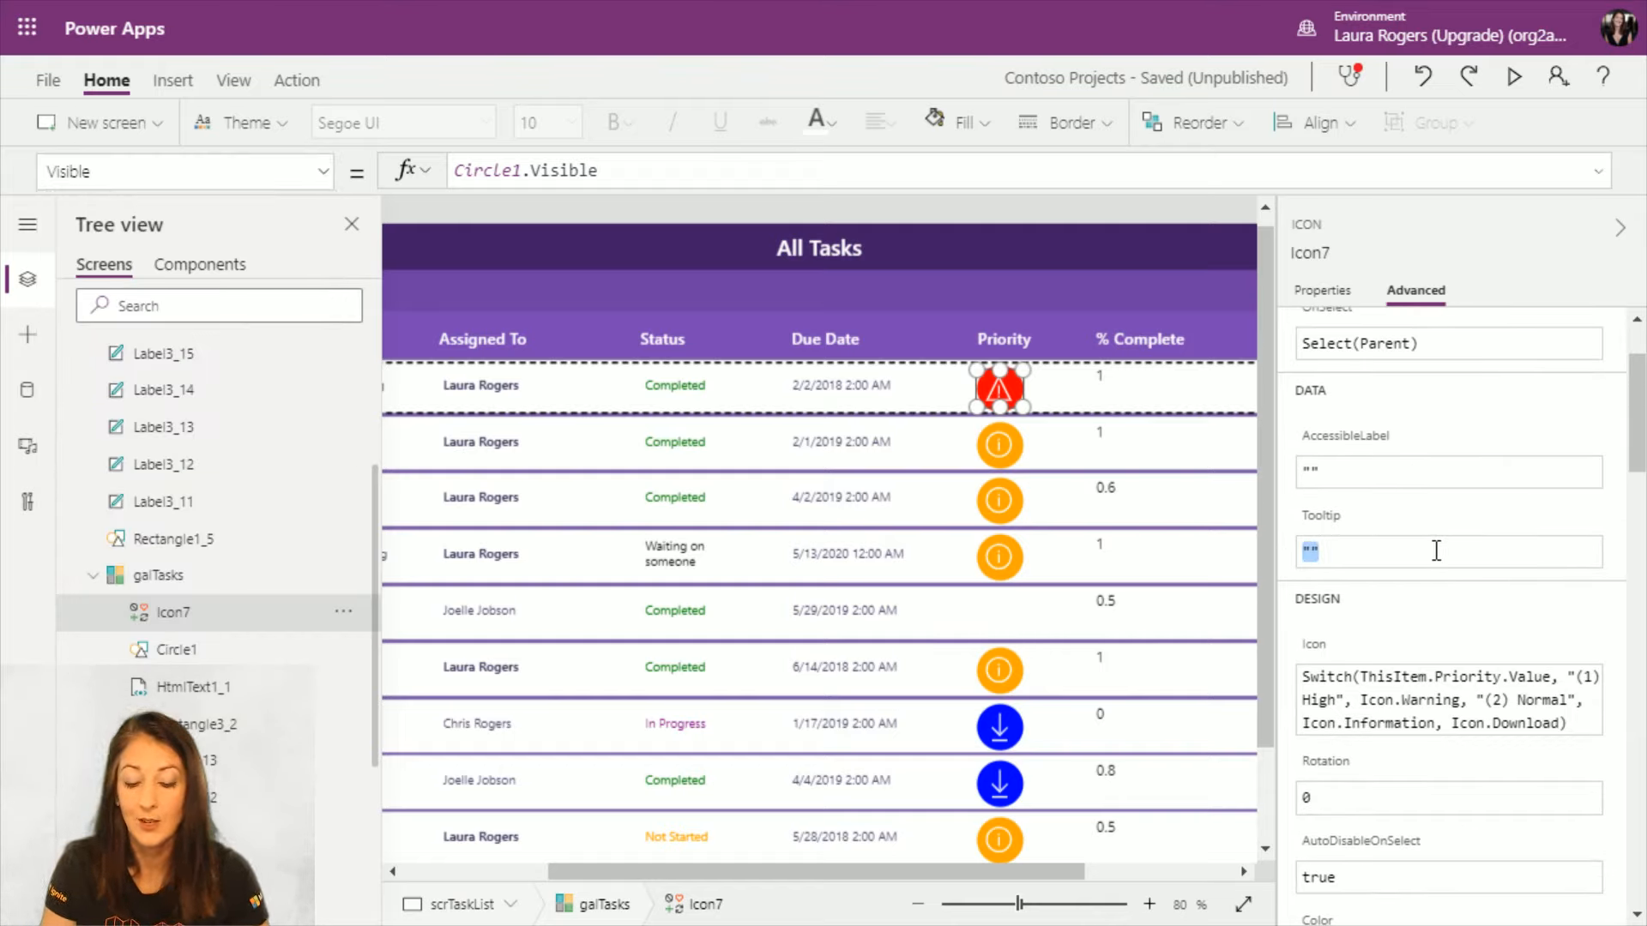
pyautogui.write('thi')
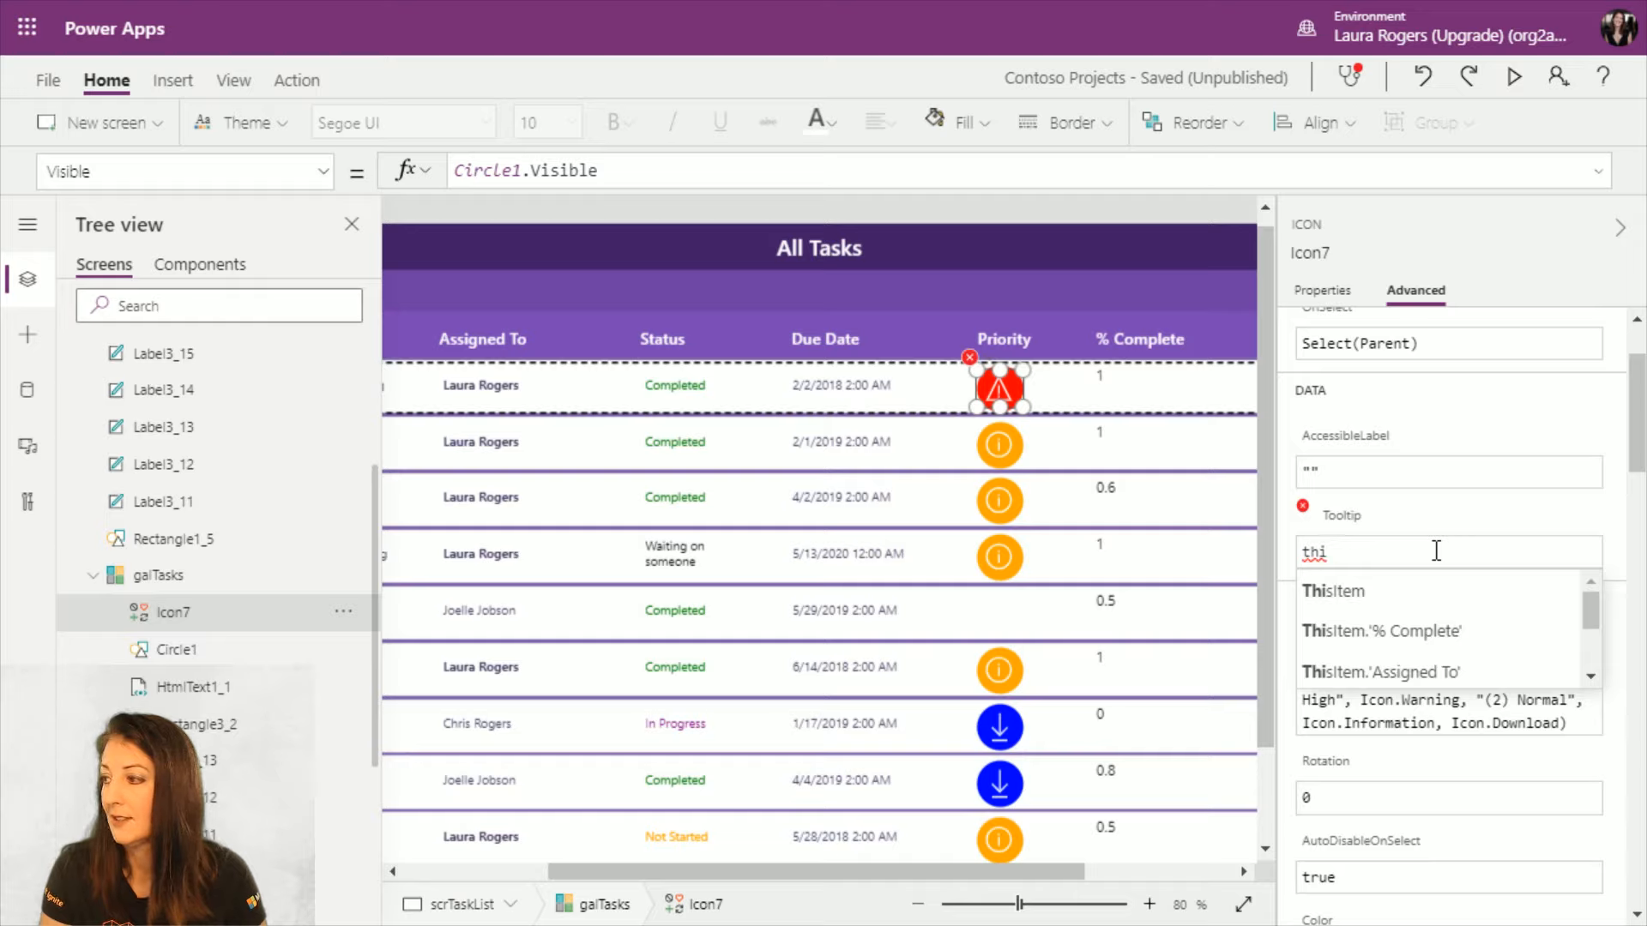
pyautogui.press('Tab')
pyautogui.write('.pr')
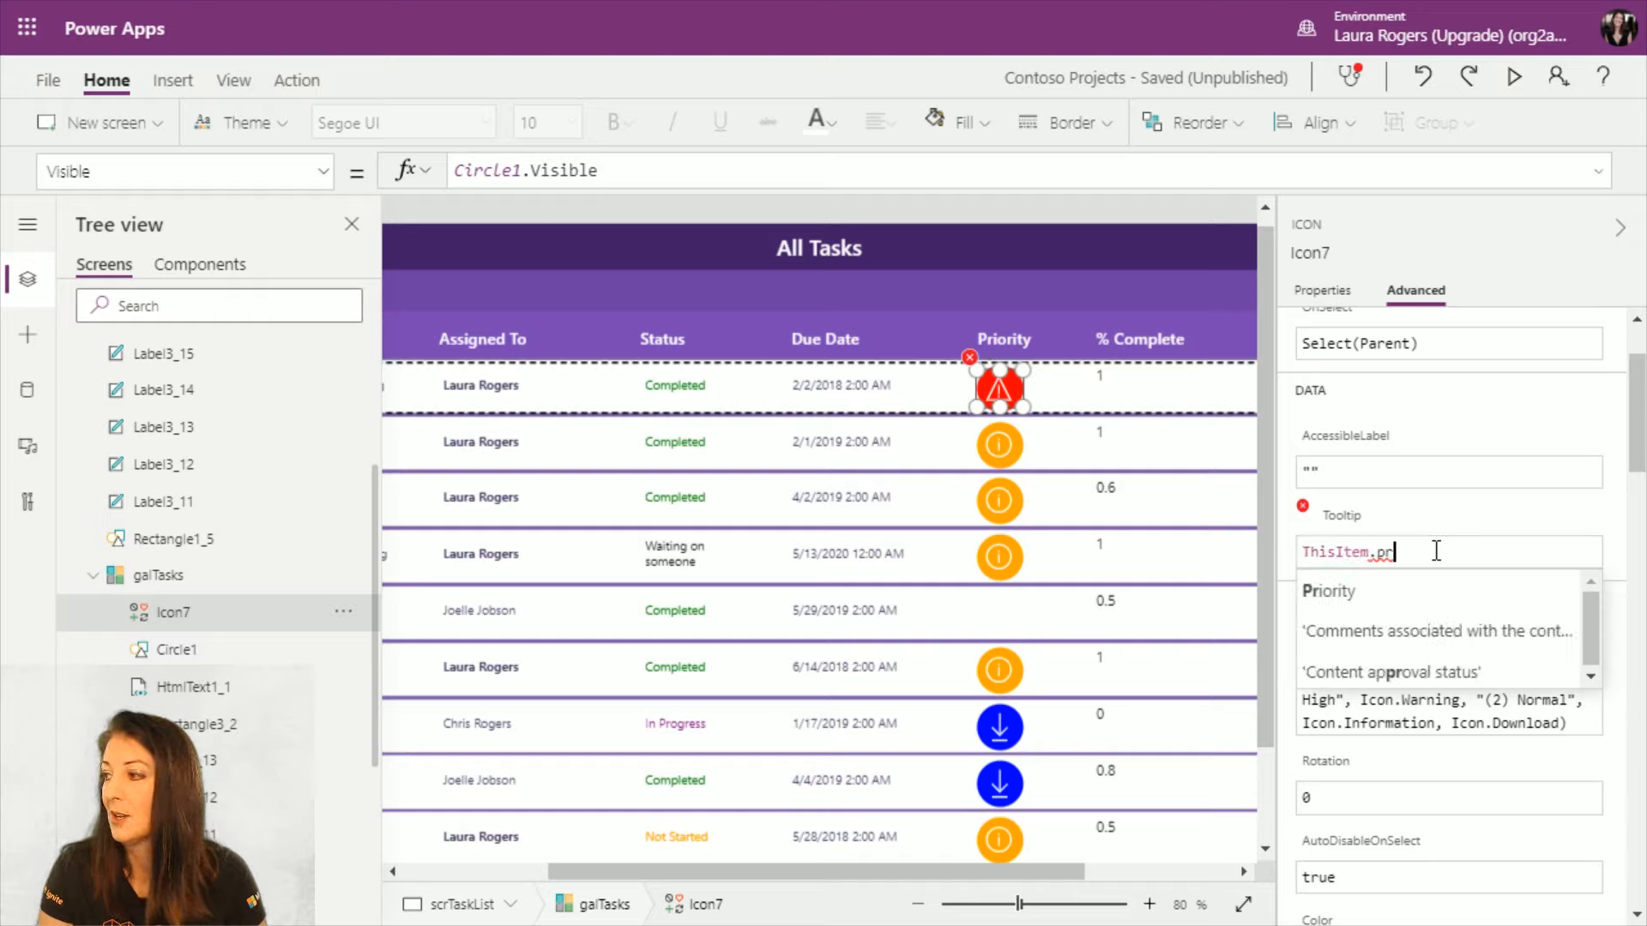
pyautogui.click(1408, 589)
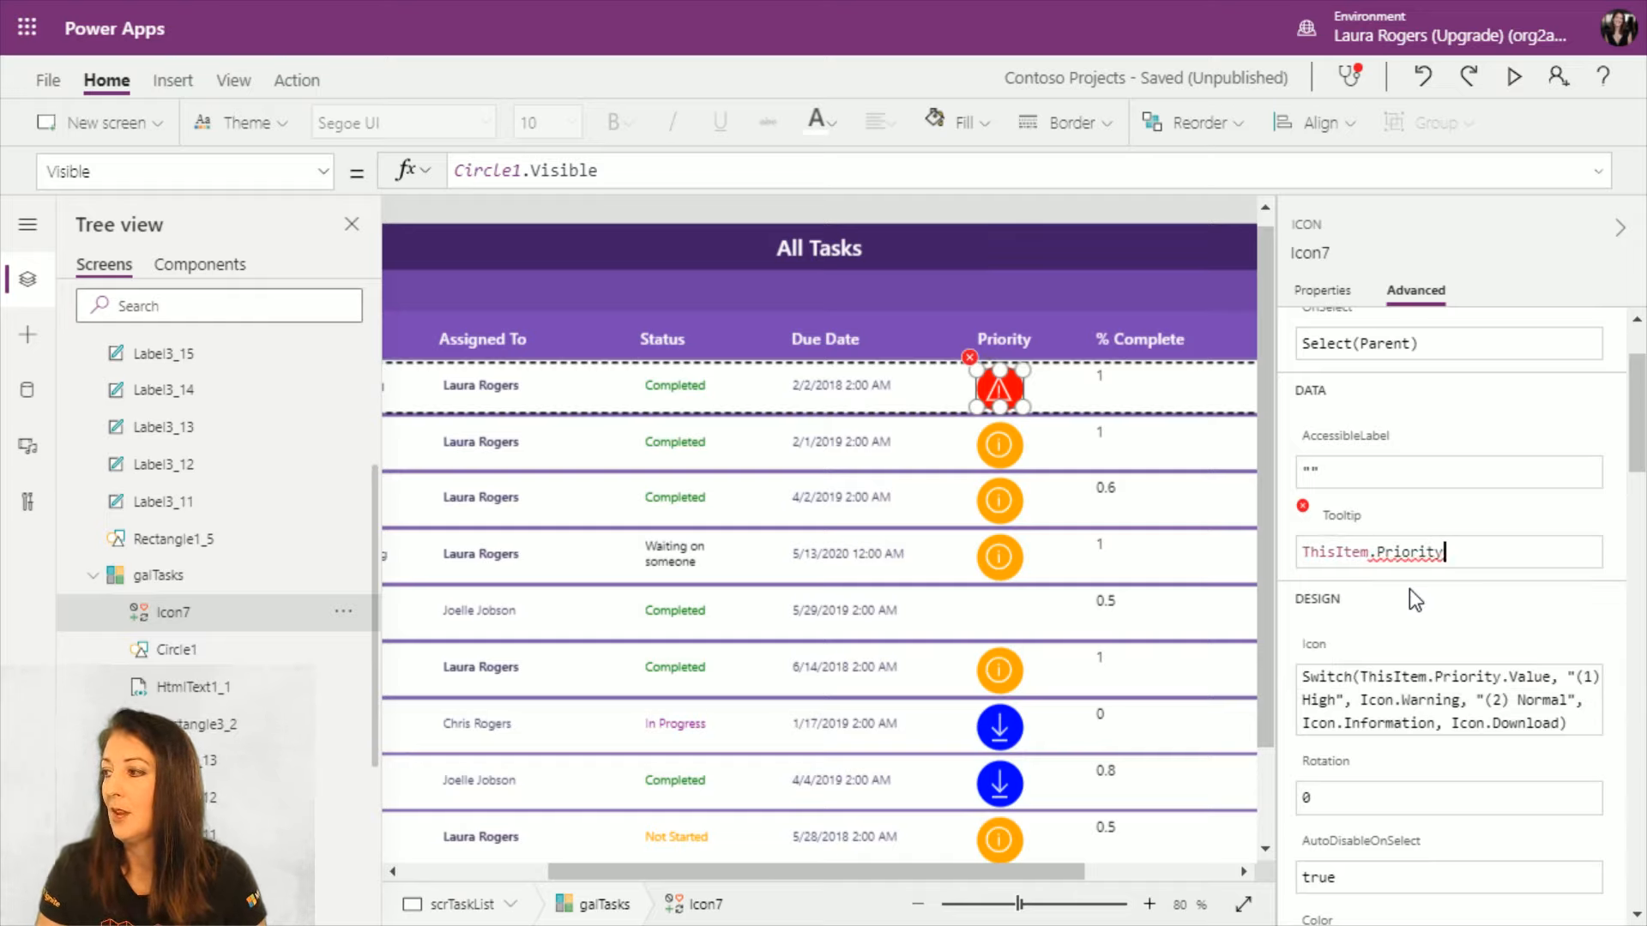
pyautogui.write('.')
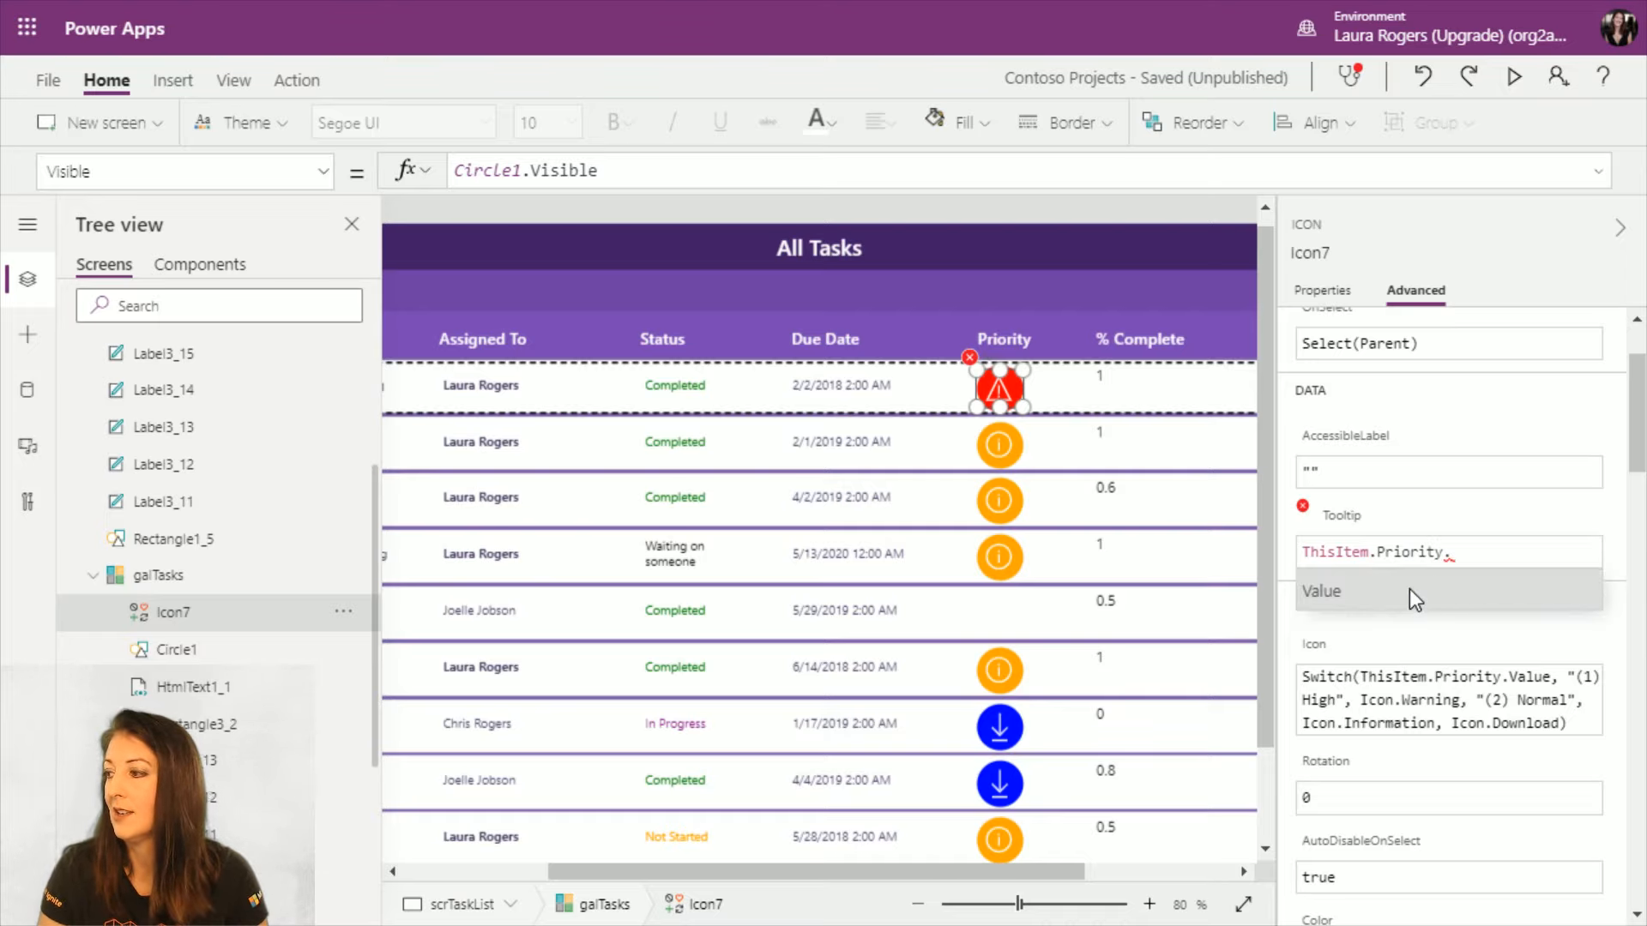
pyautogui.click(1409, 590)
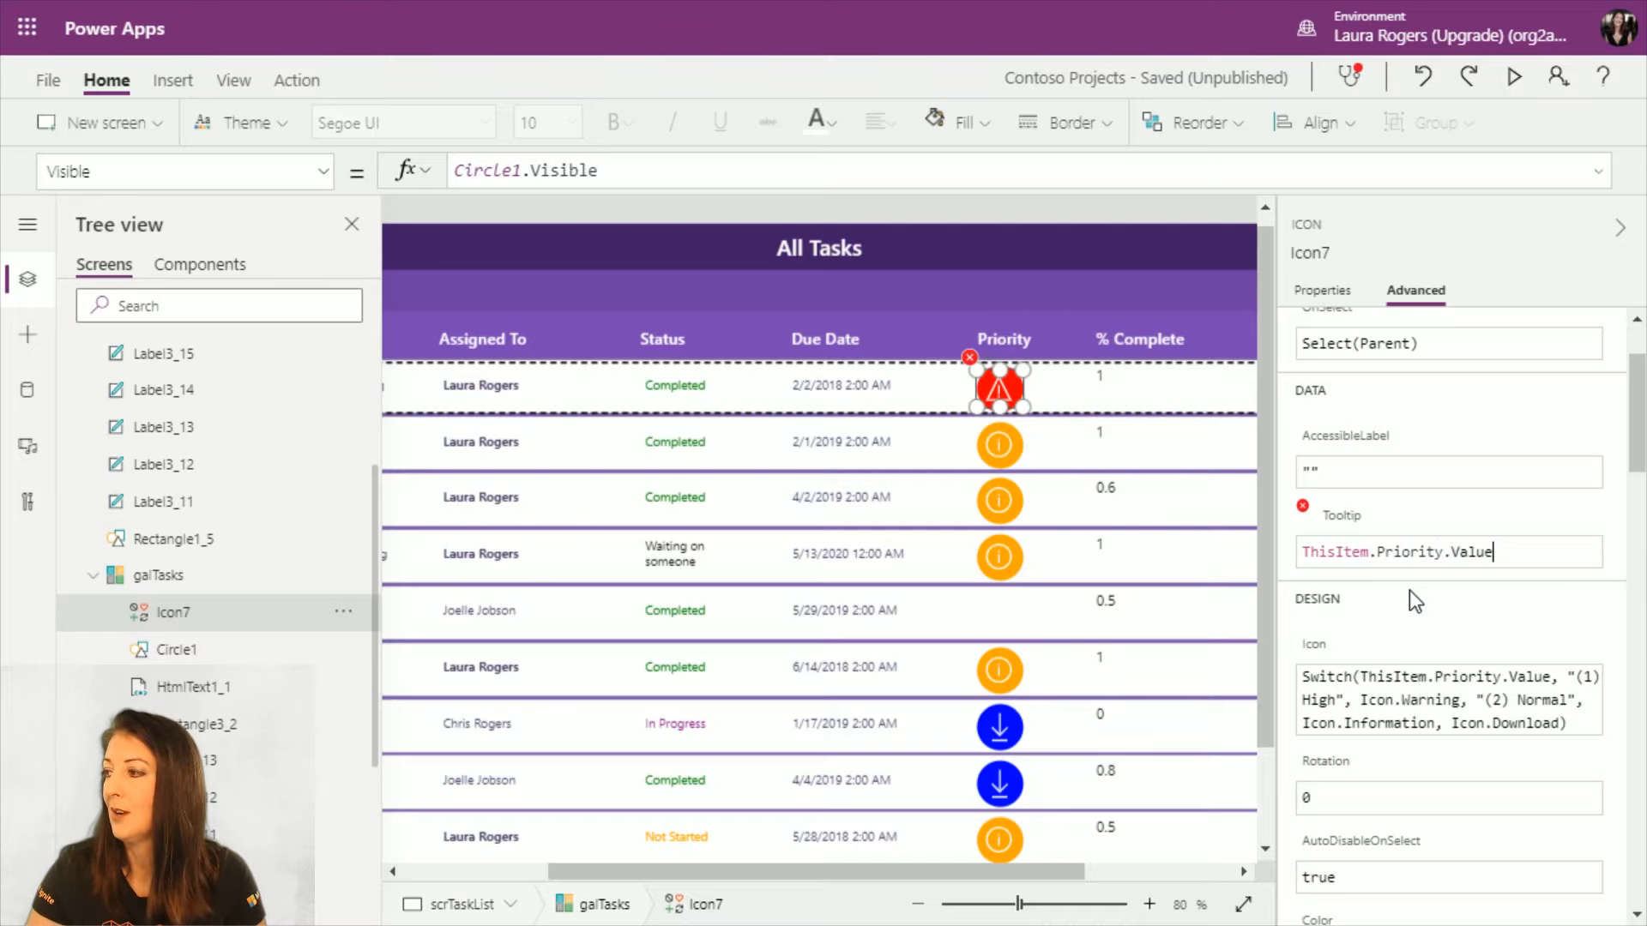
pyautogui.click(1512, 78)
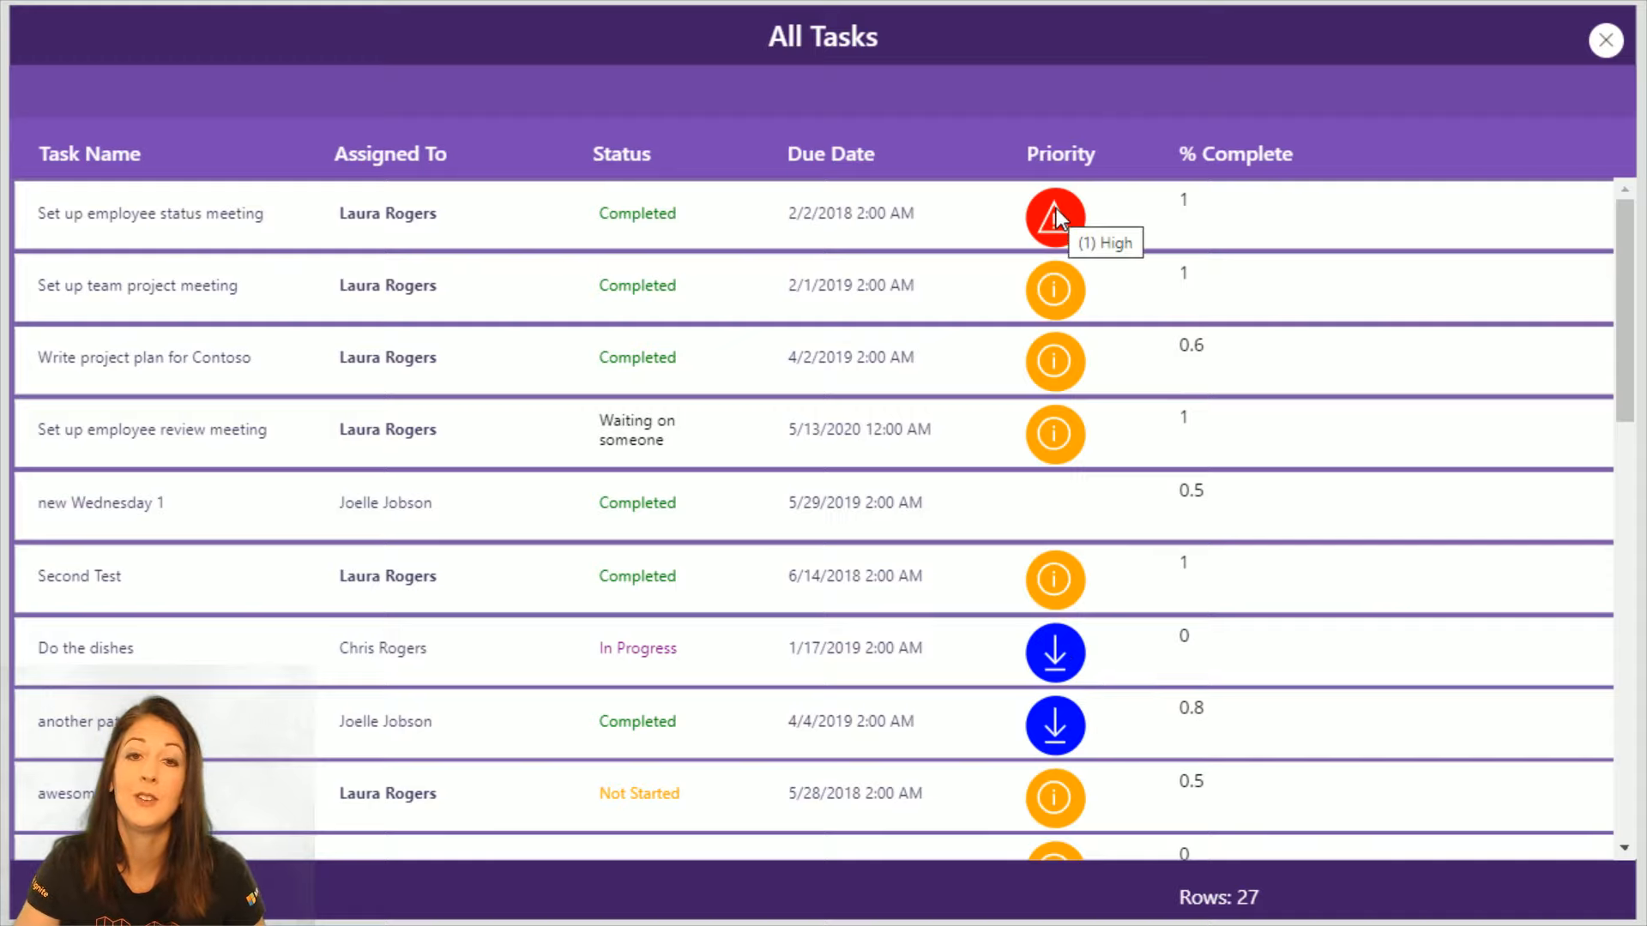
pyautogui.click(1606, 40)
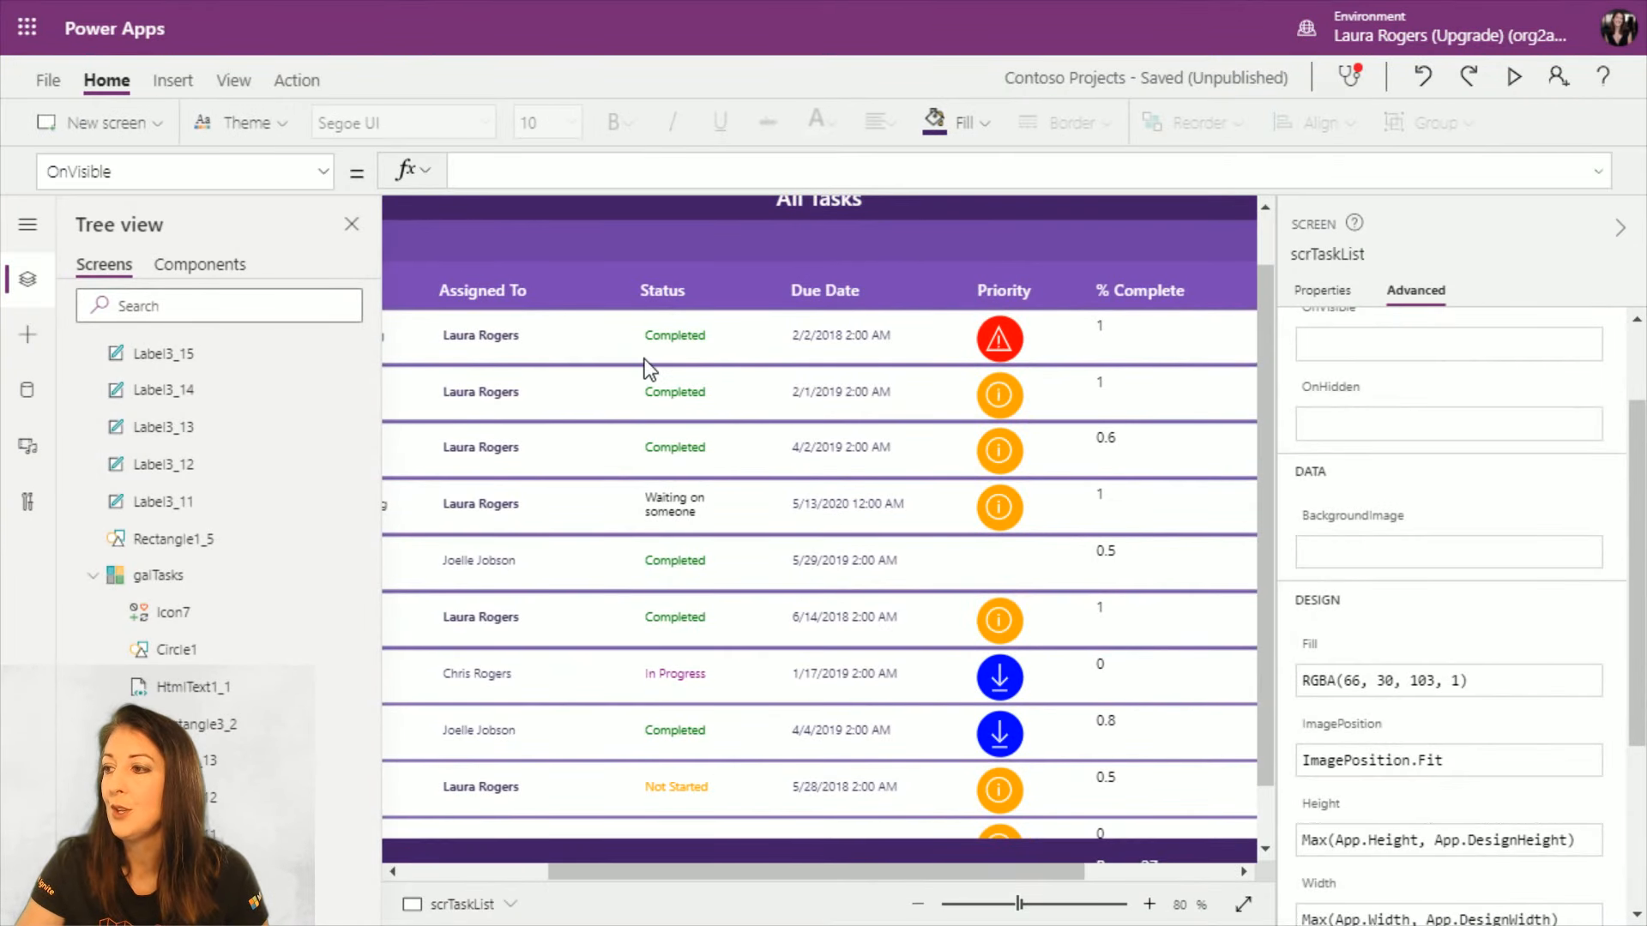
# Step: In the galTasks gallery's TemplateFill formula, start an If function before White that tests ThisItem.Status="In Progress"
pyautogui.click(619, 358)
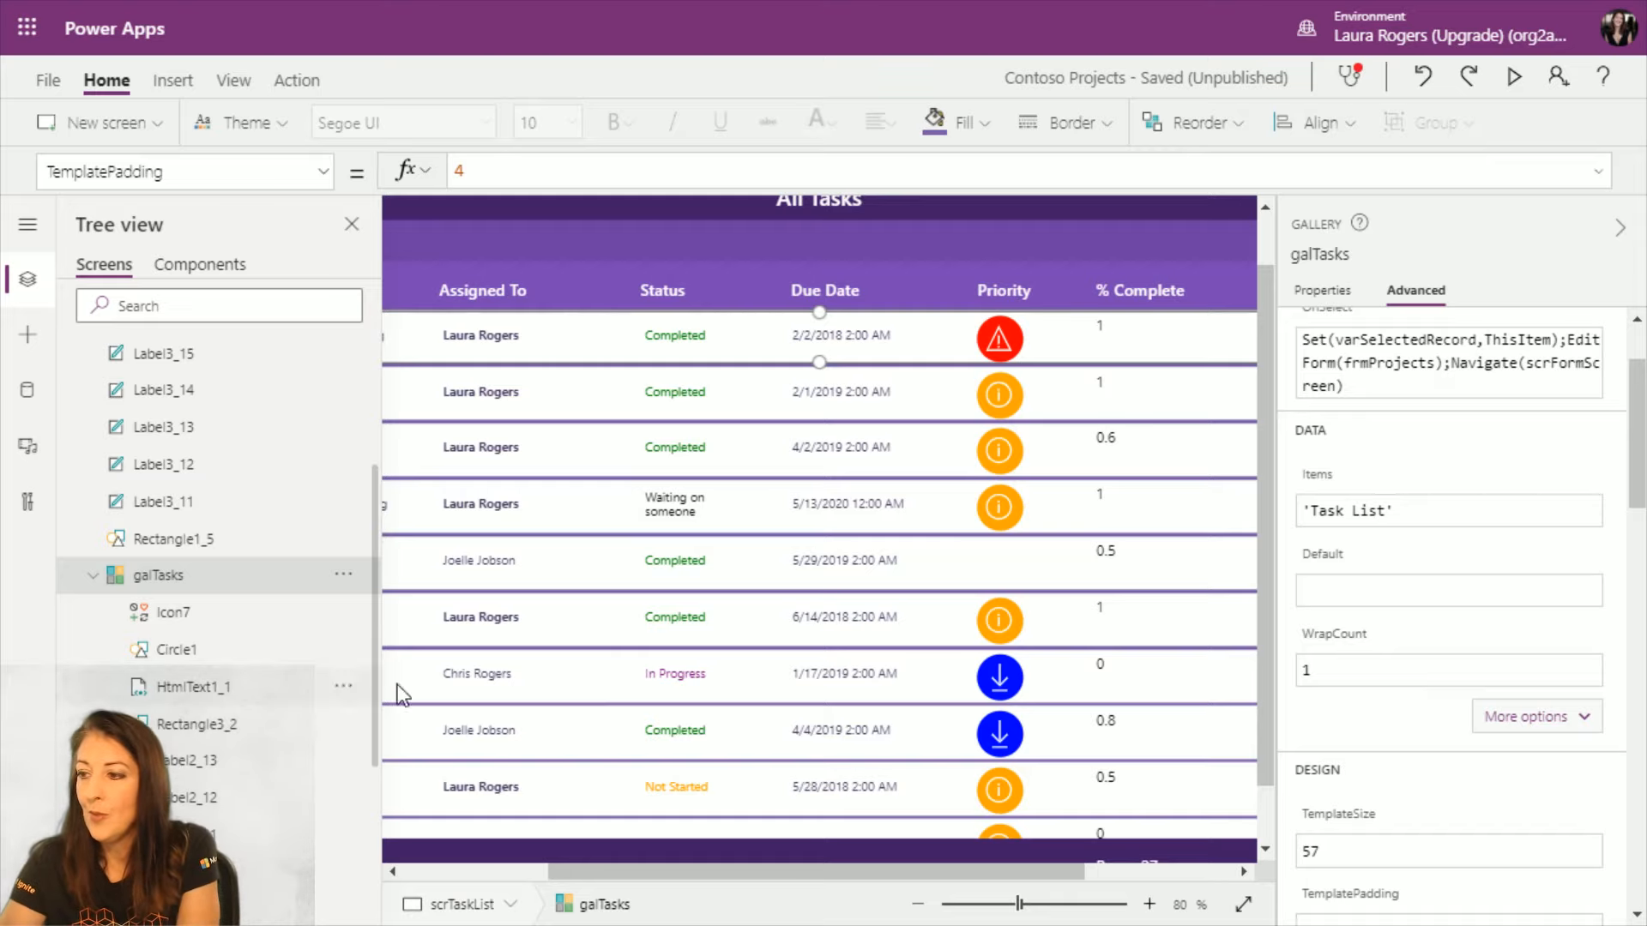
pyautogui.click(526, 666)
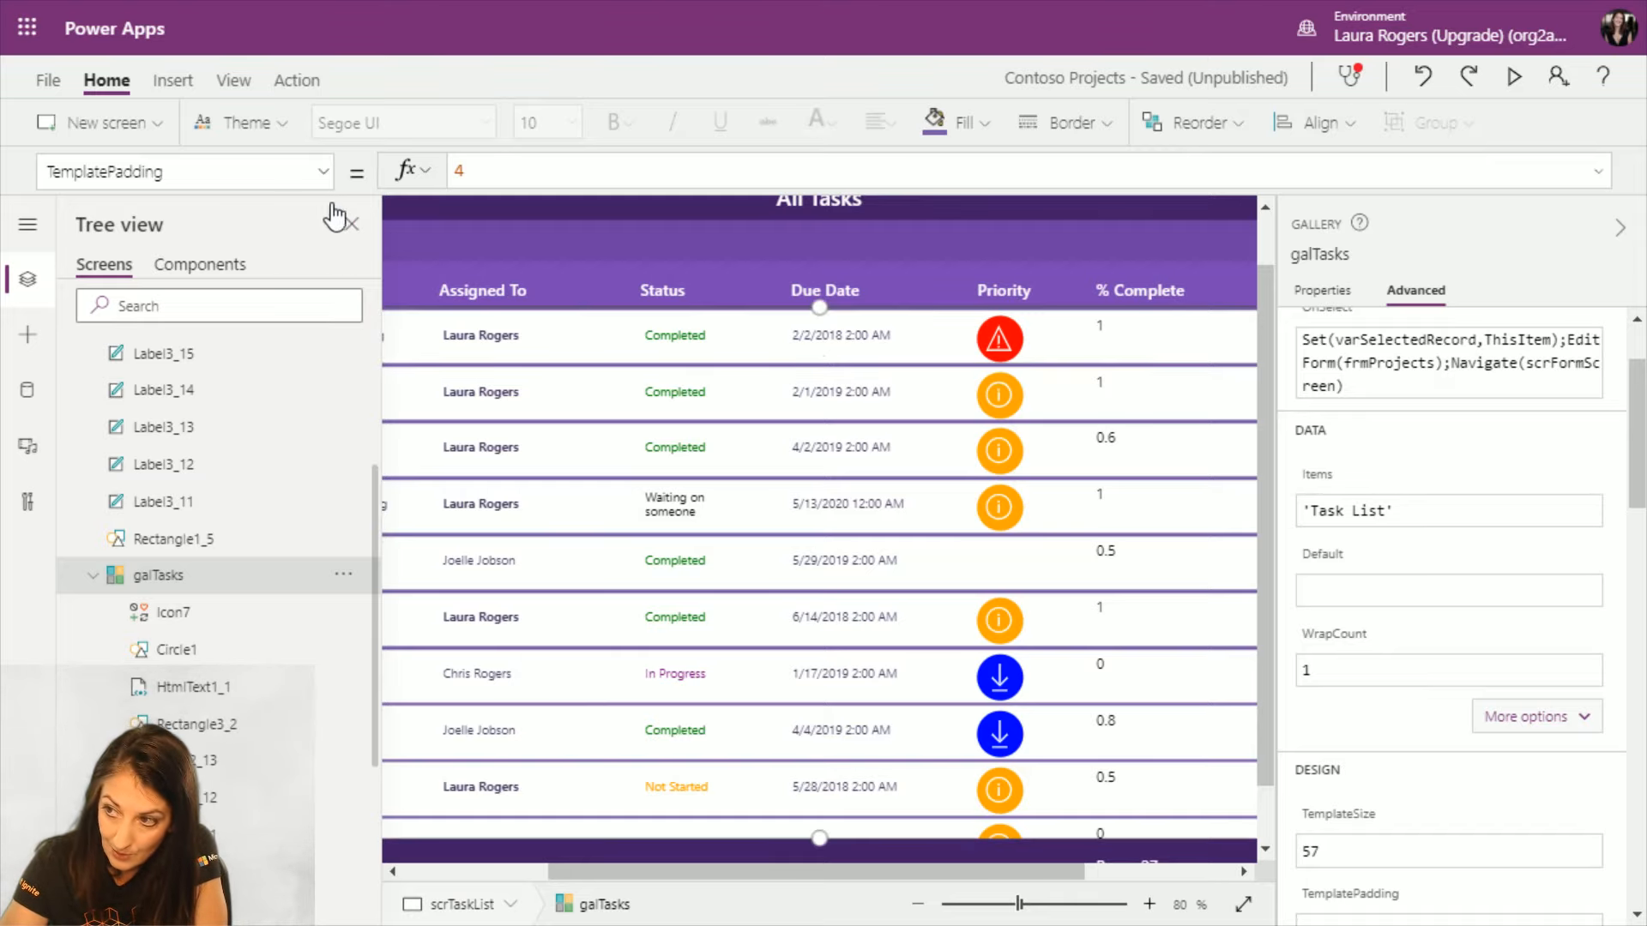
pyautogui.click(323, 171)
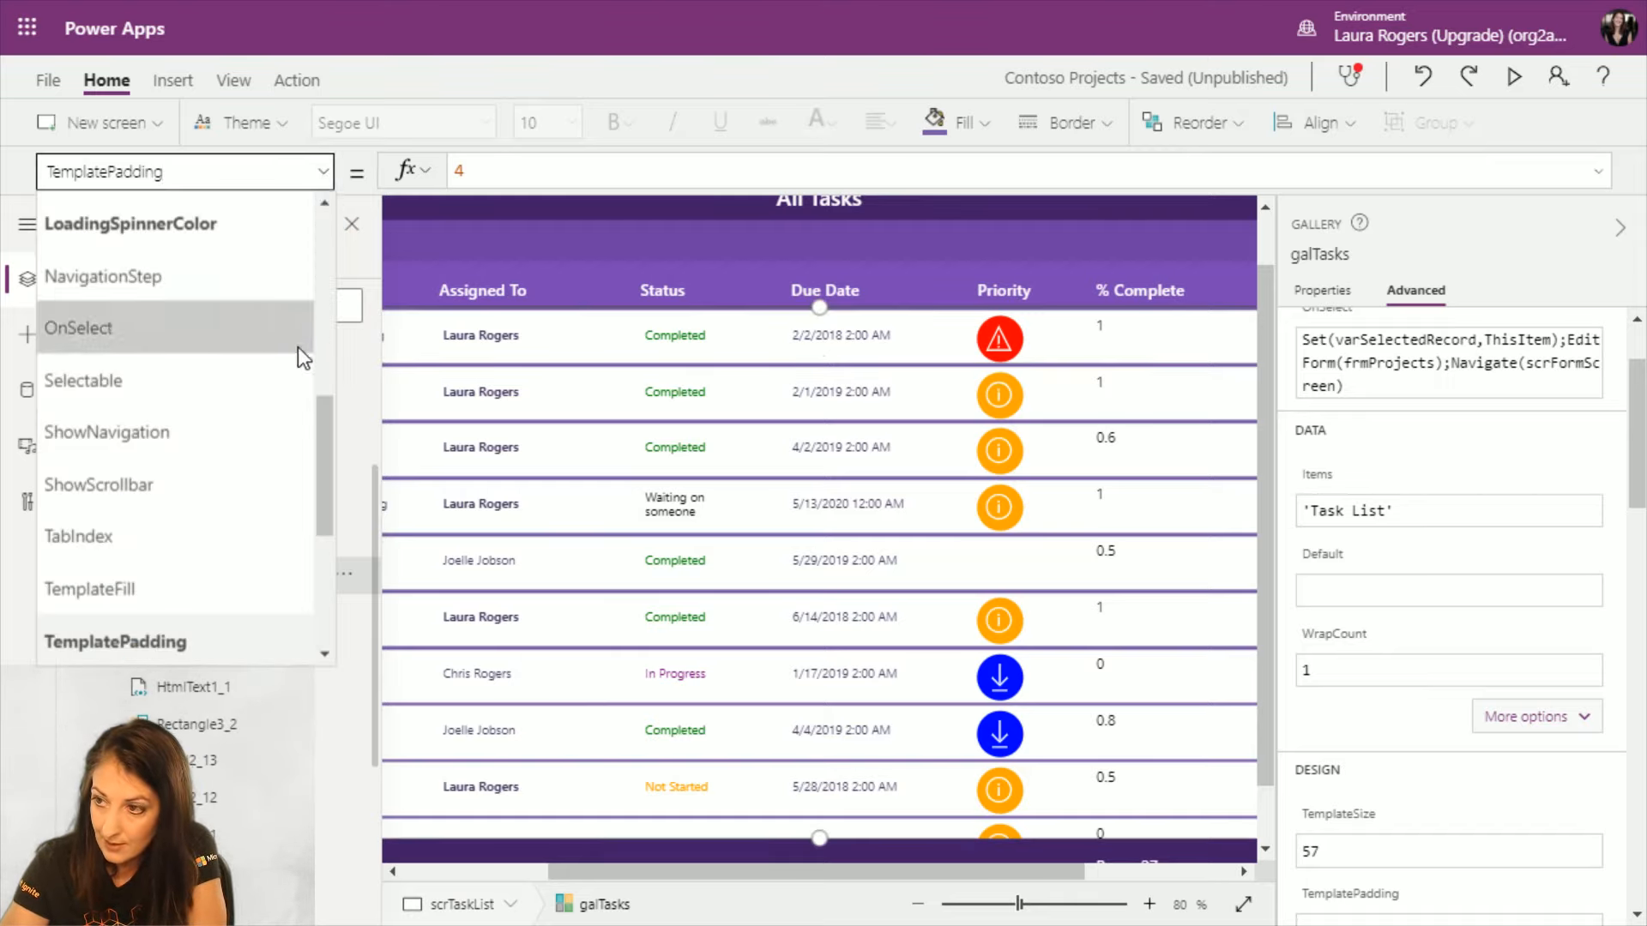
pyautogui.scroll(5, 295, 352)
pyautogui.scroll(2, 295, 352)
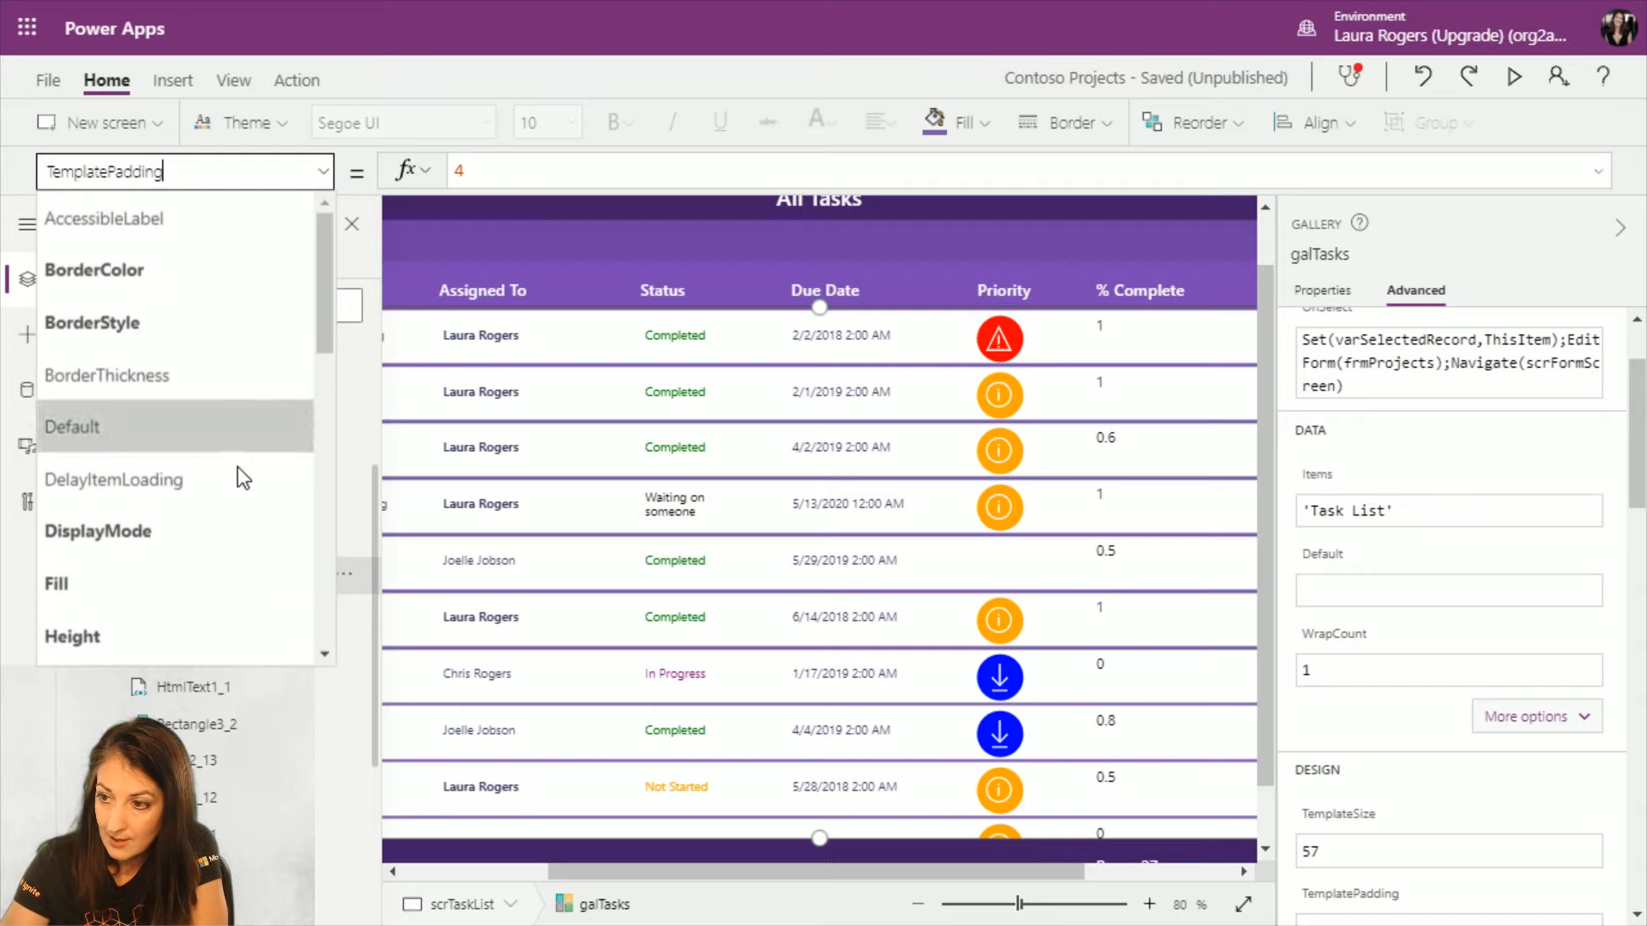
pyautogui.scroll(-6, 191, 514)
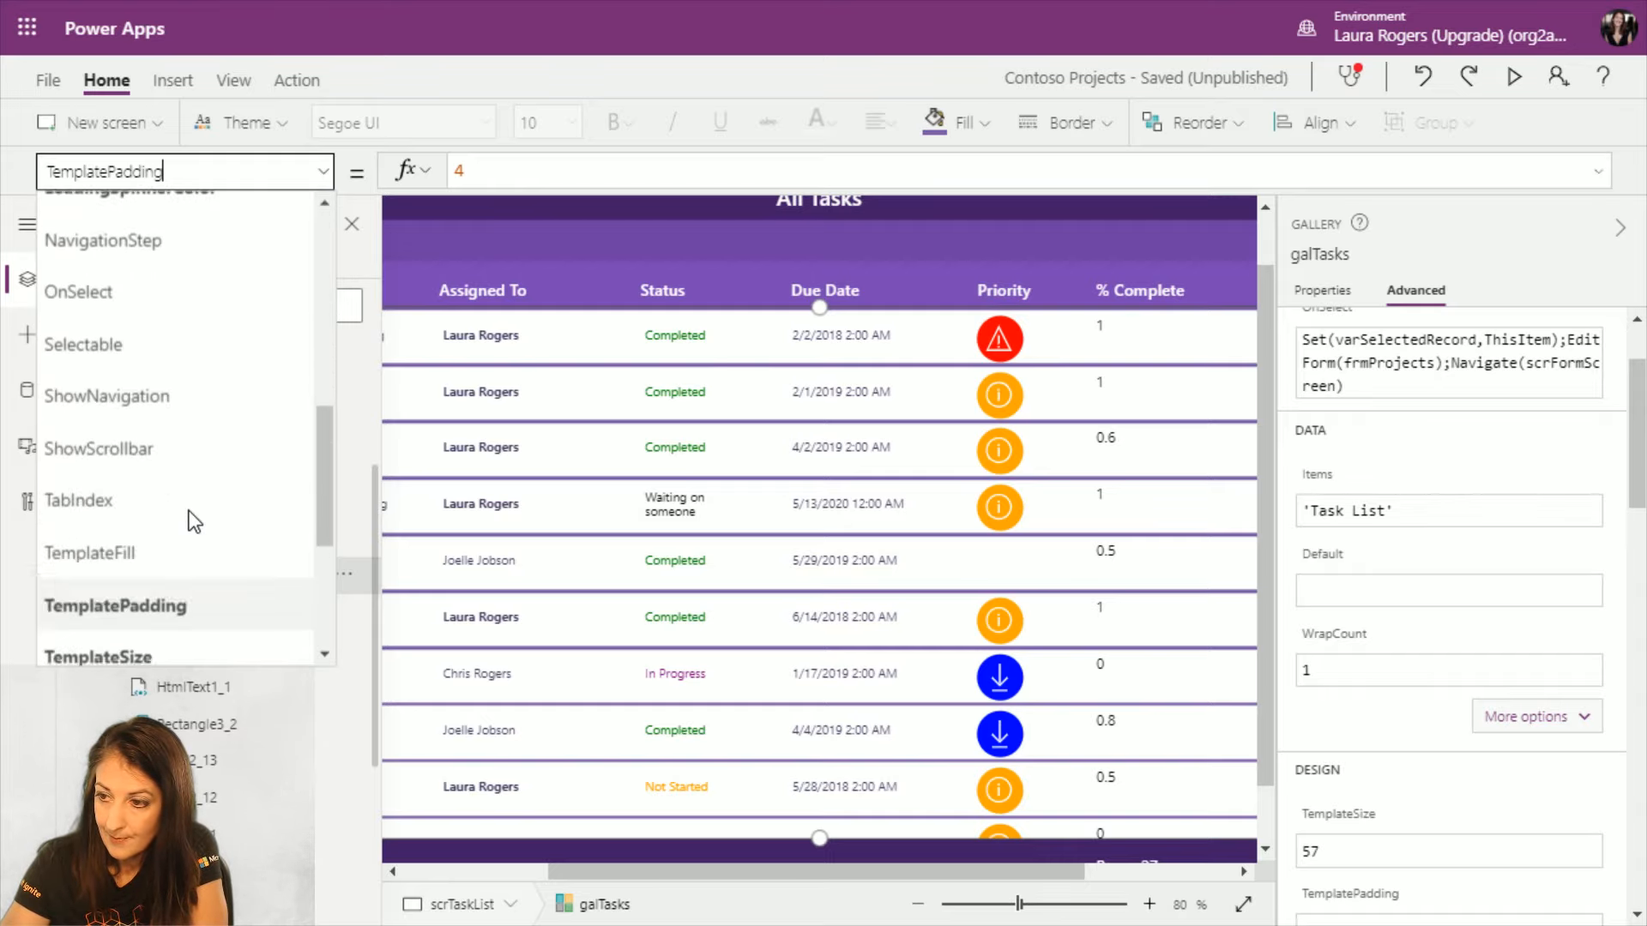
pyautogui.click(146, 233)
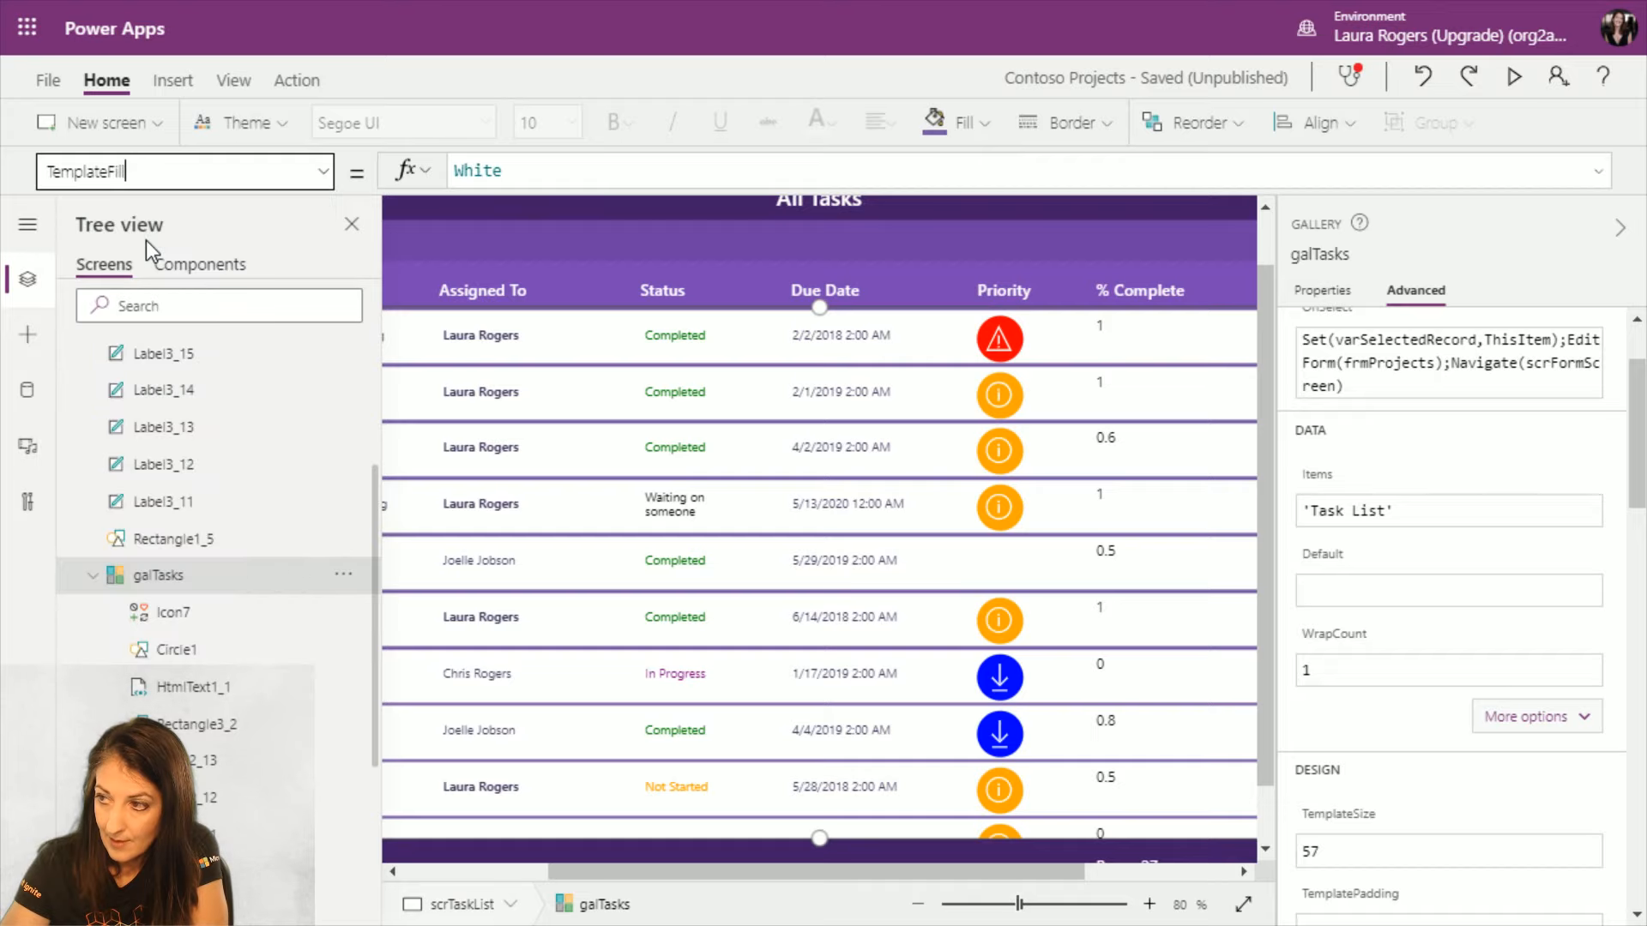
pyautogui.click(592, 174)
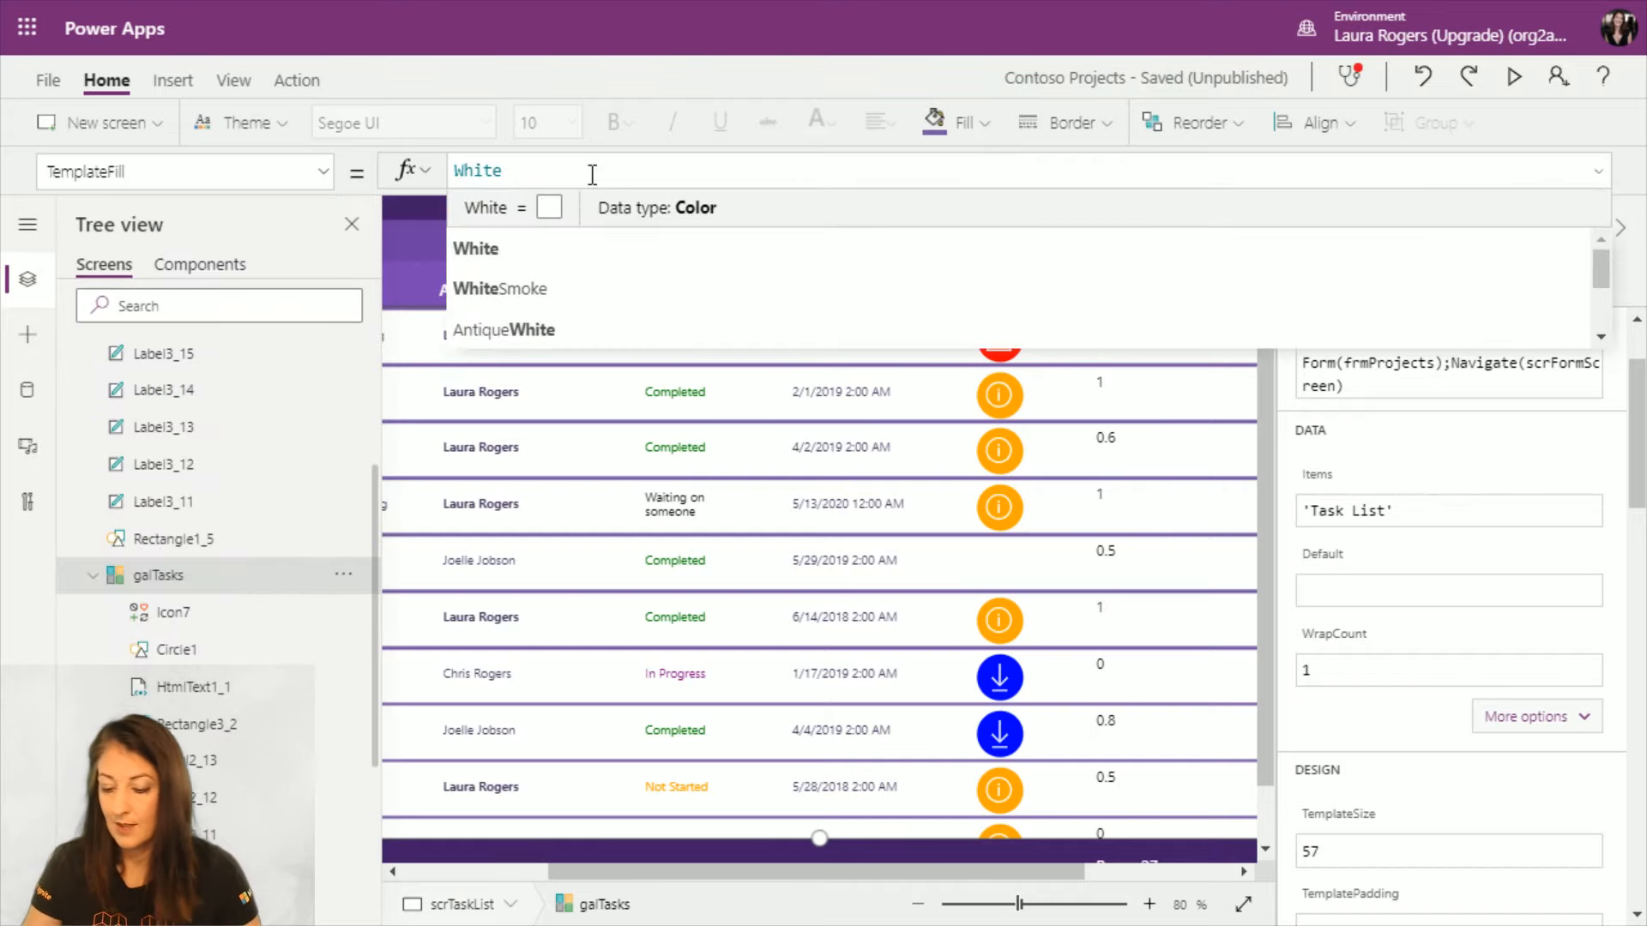
pyautogui.press('Home')
pyautogui.write('if( ')
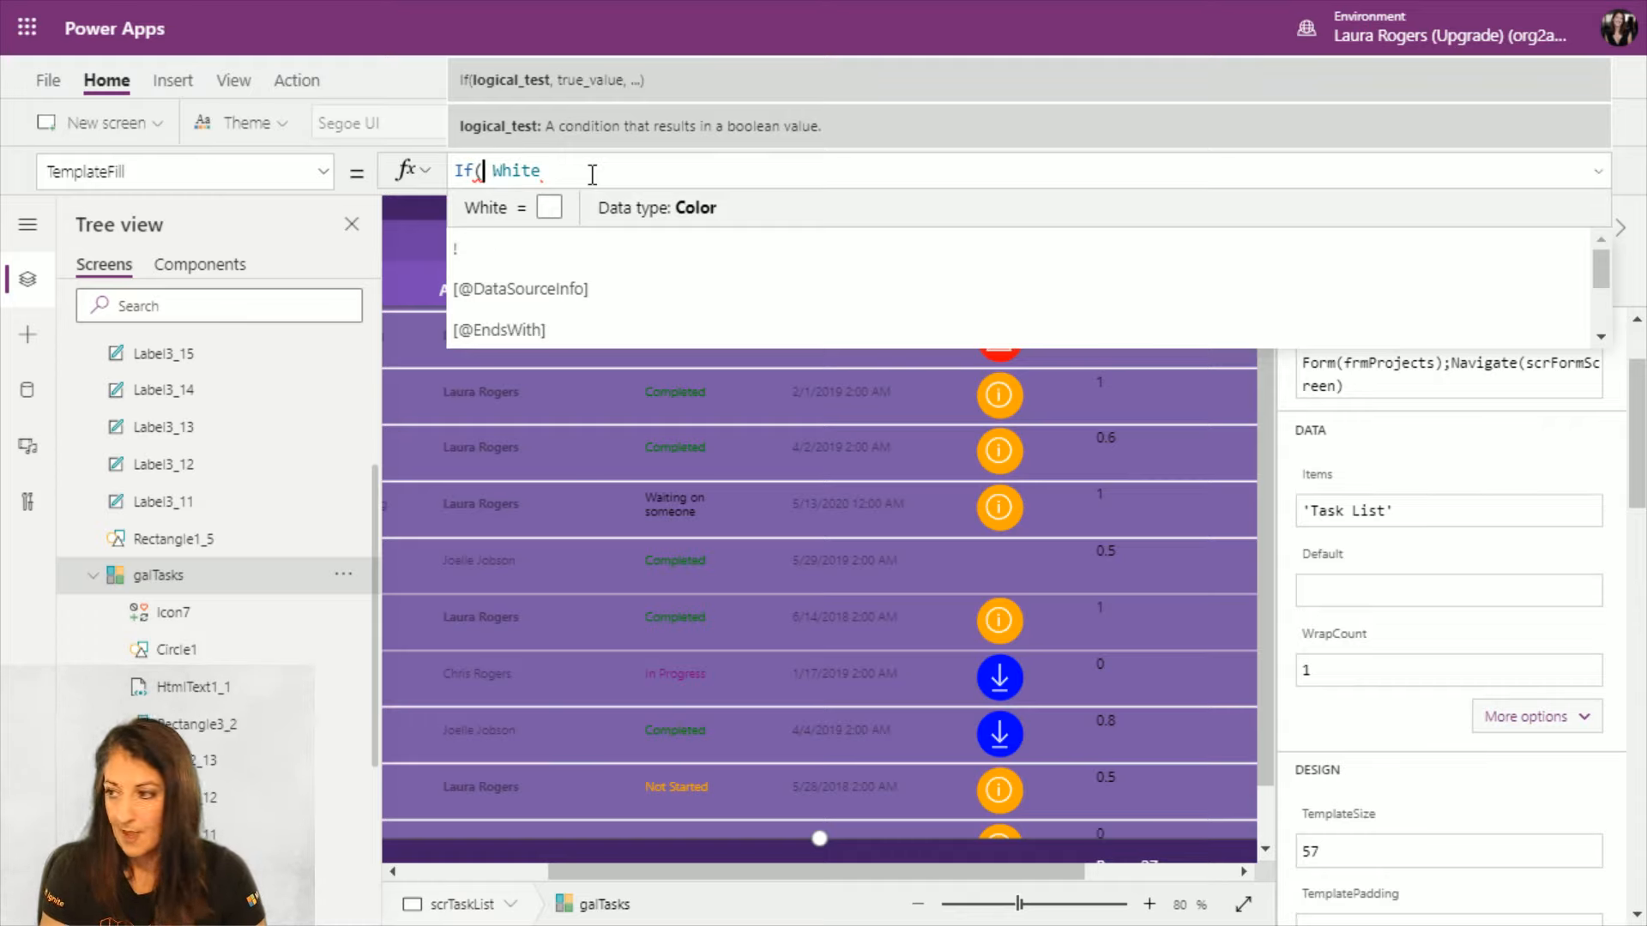
pyautogui.write('ThisItem')
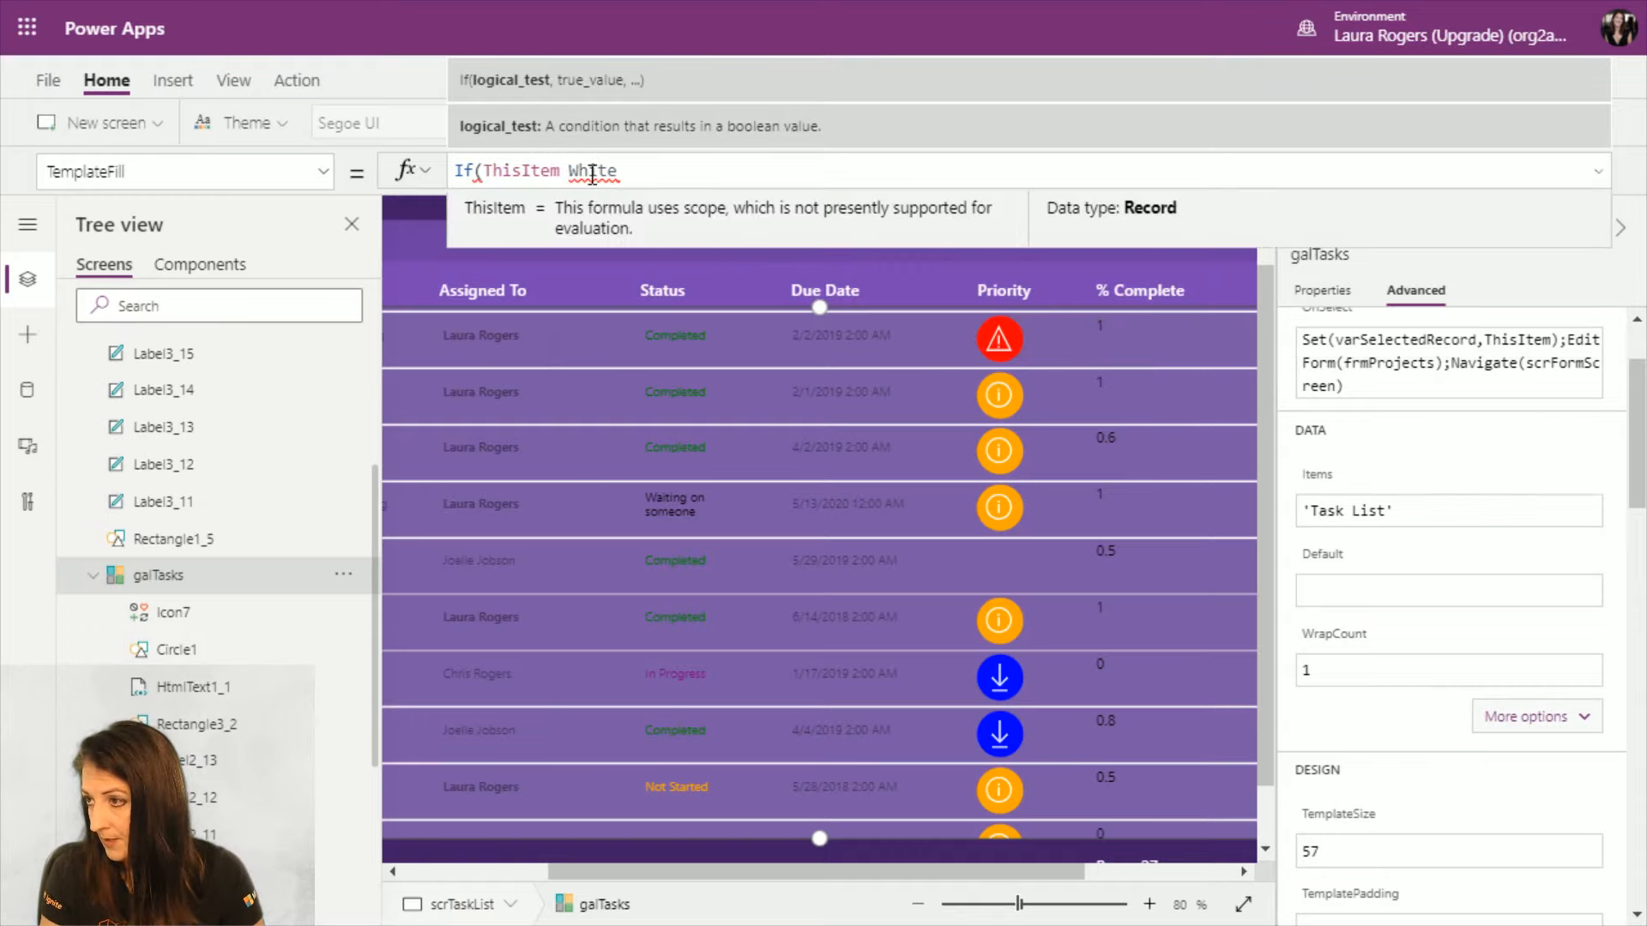
pyautogui.write('.')
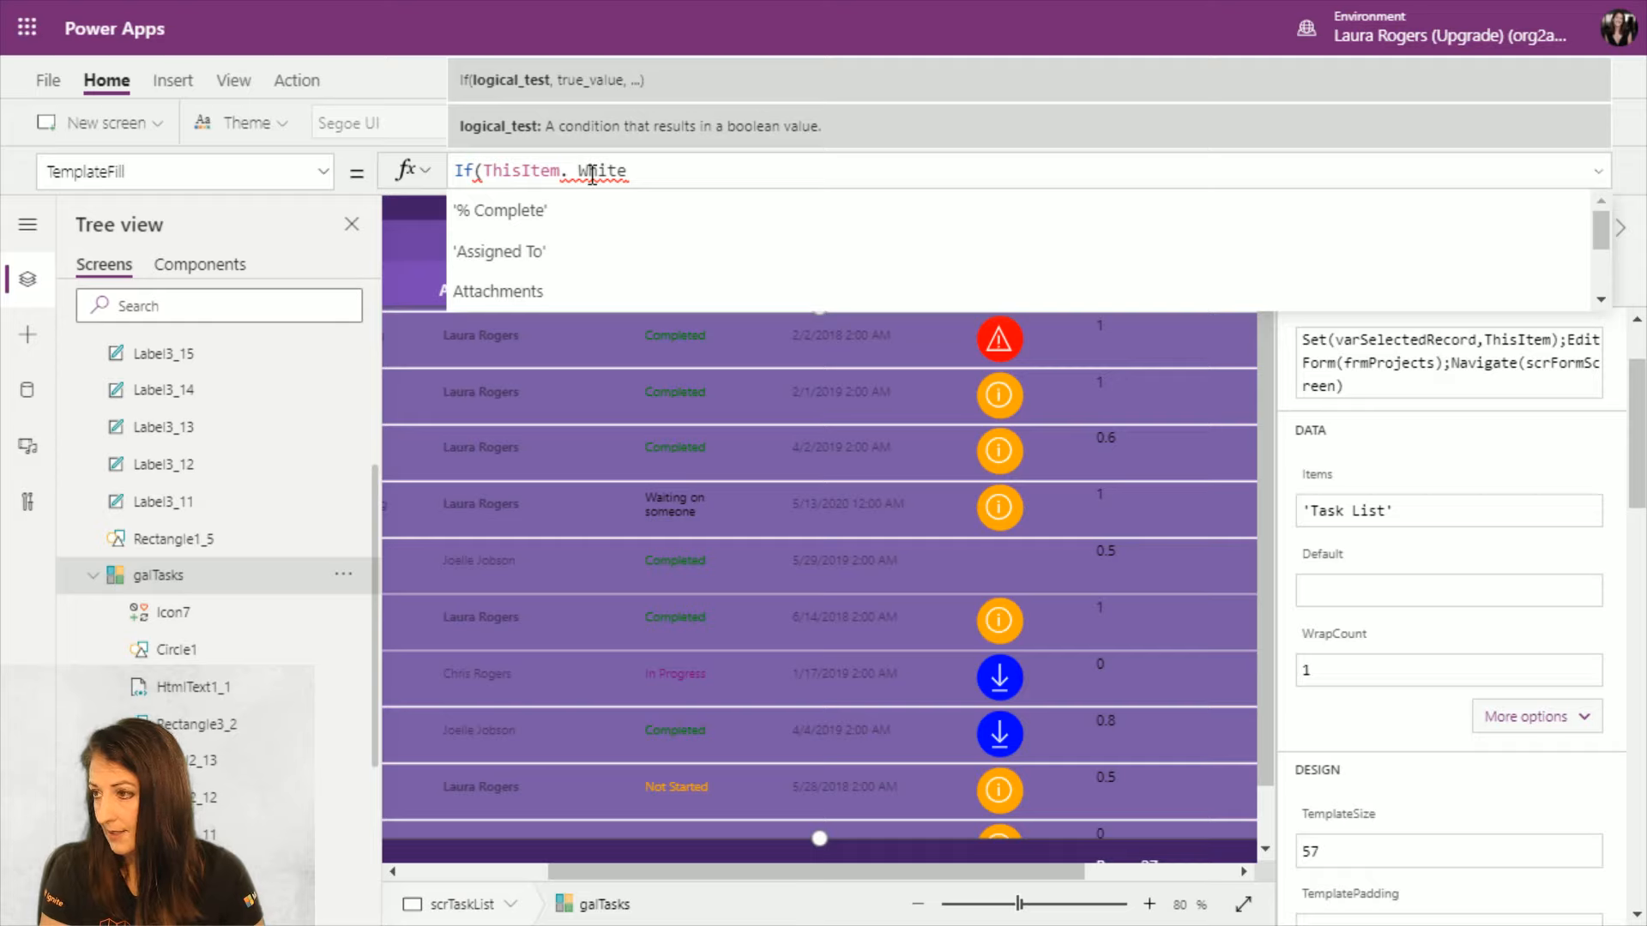
pyautogui.write('Status')
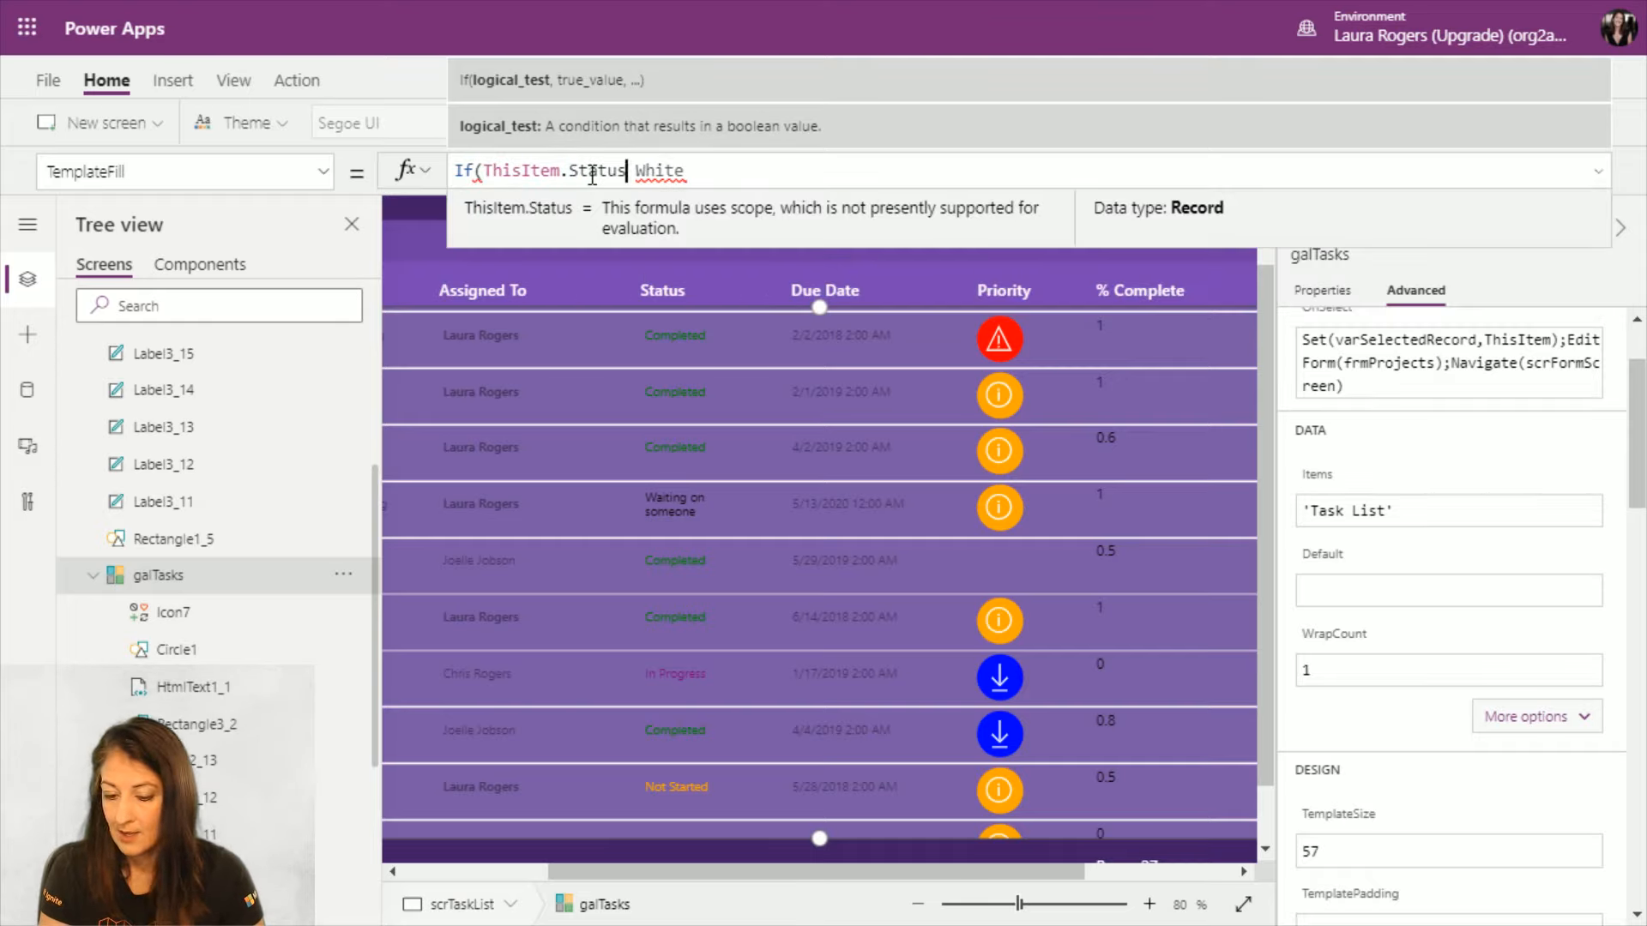
pyautogui.write('="')
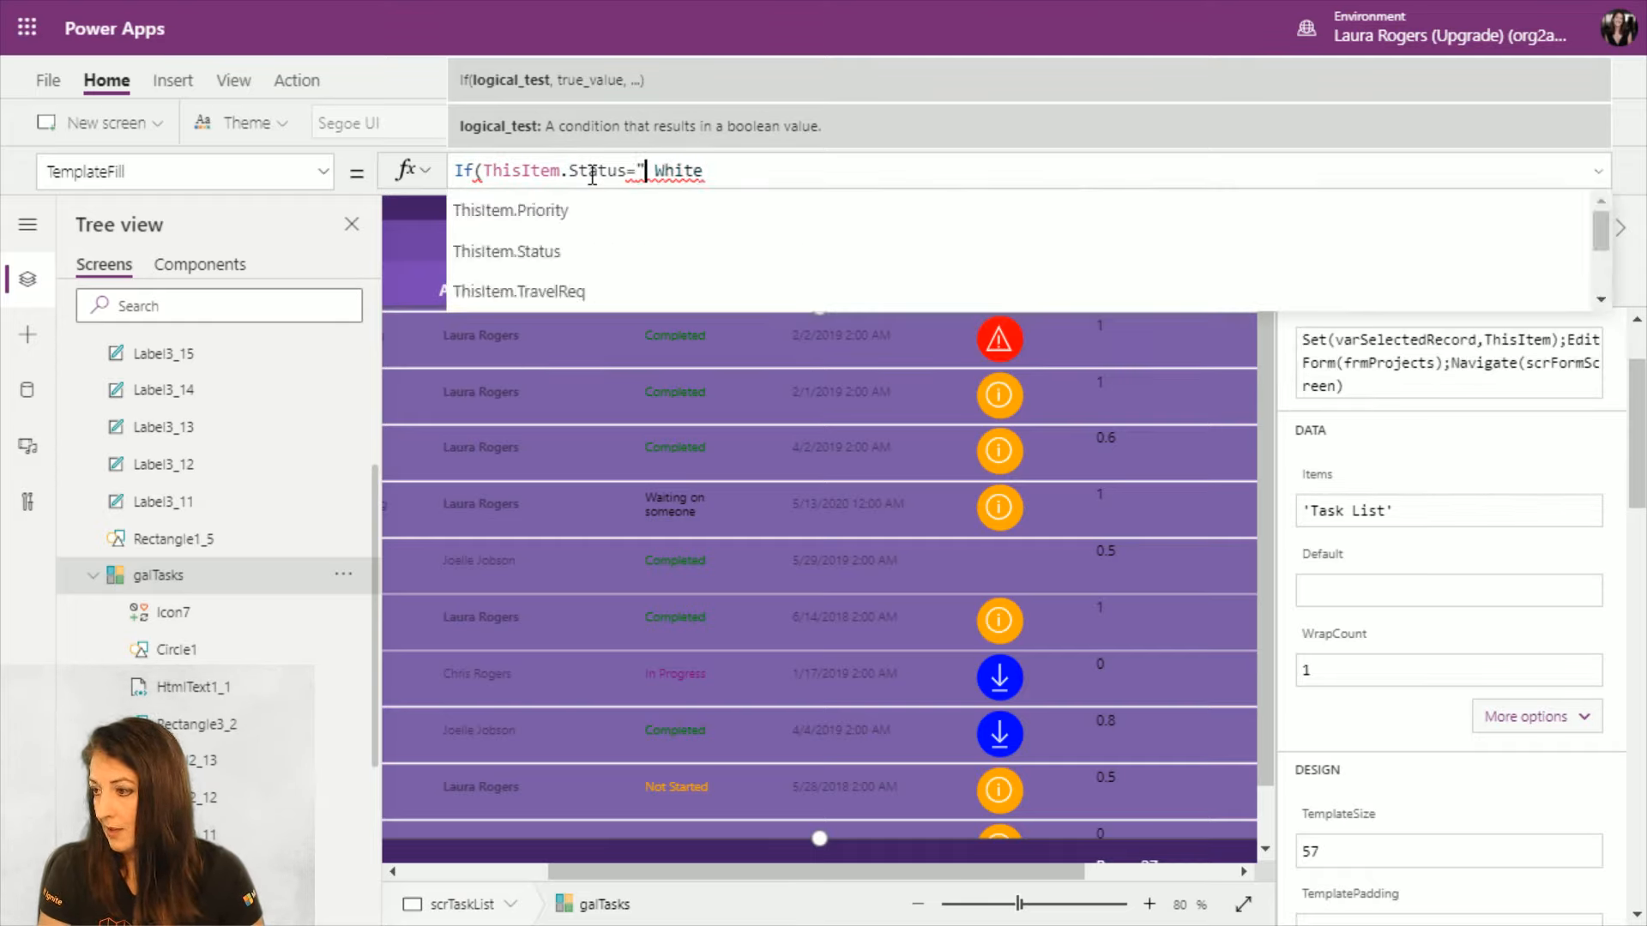
pyautogui.write('In Prog')
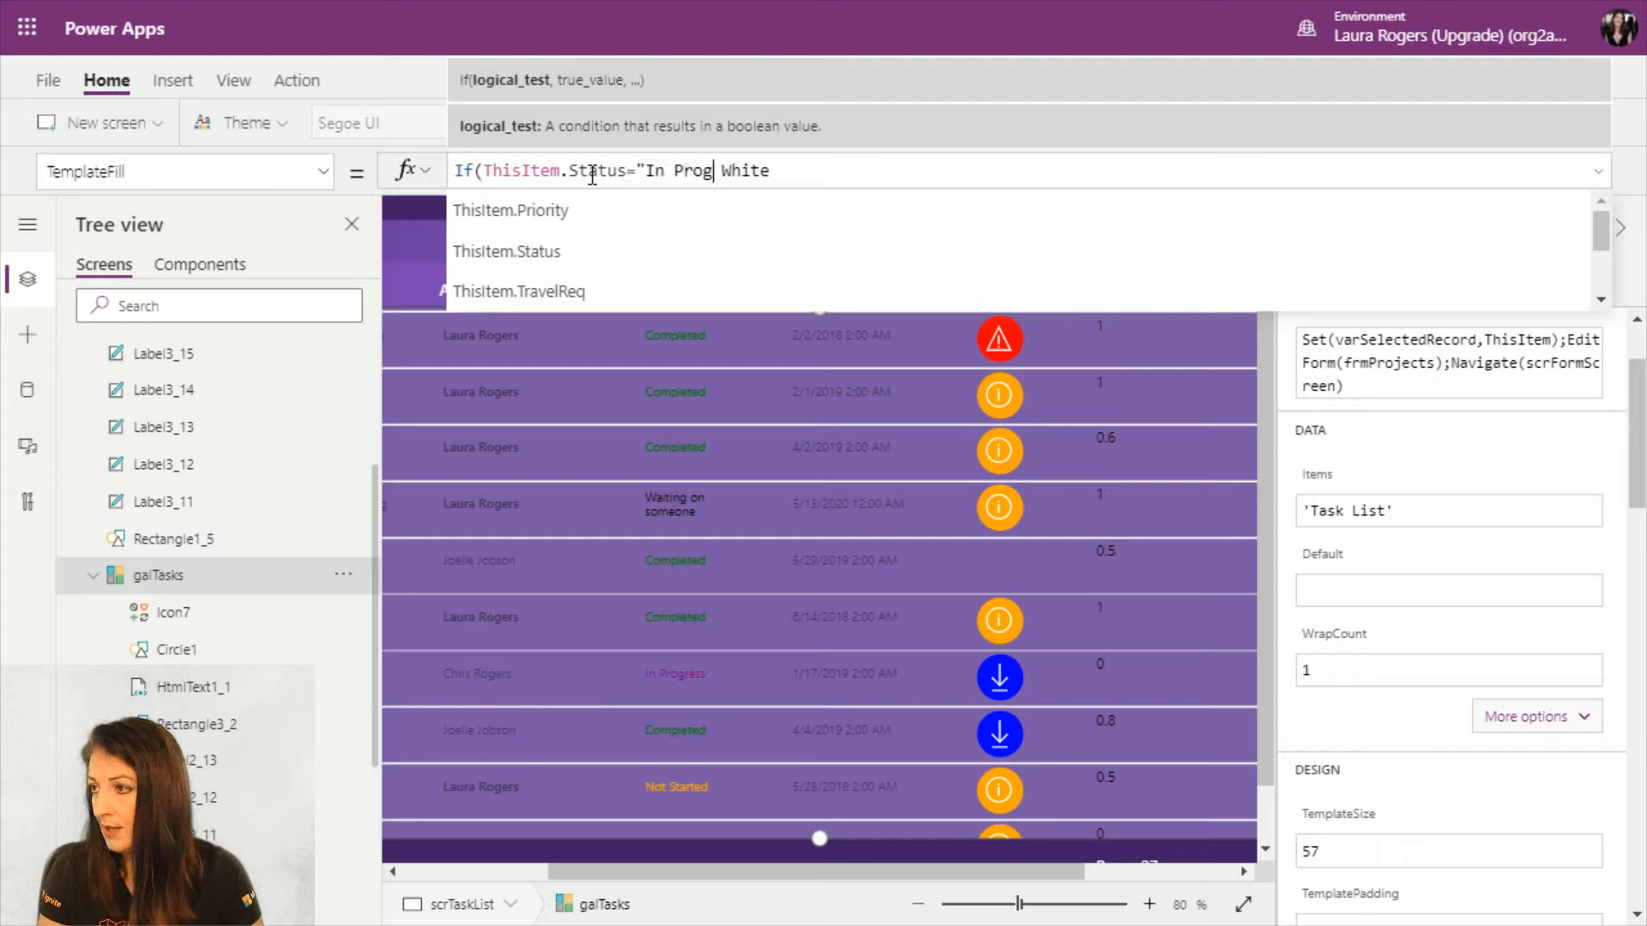
pyautogui.write('ress",1')
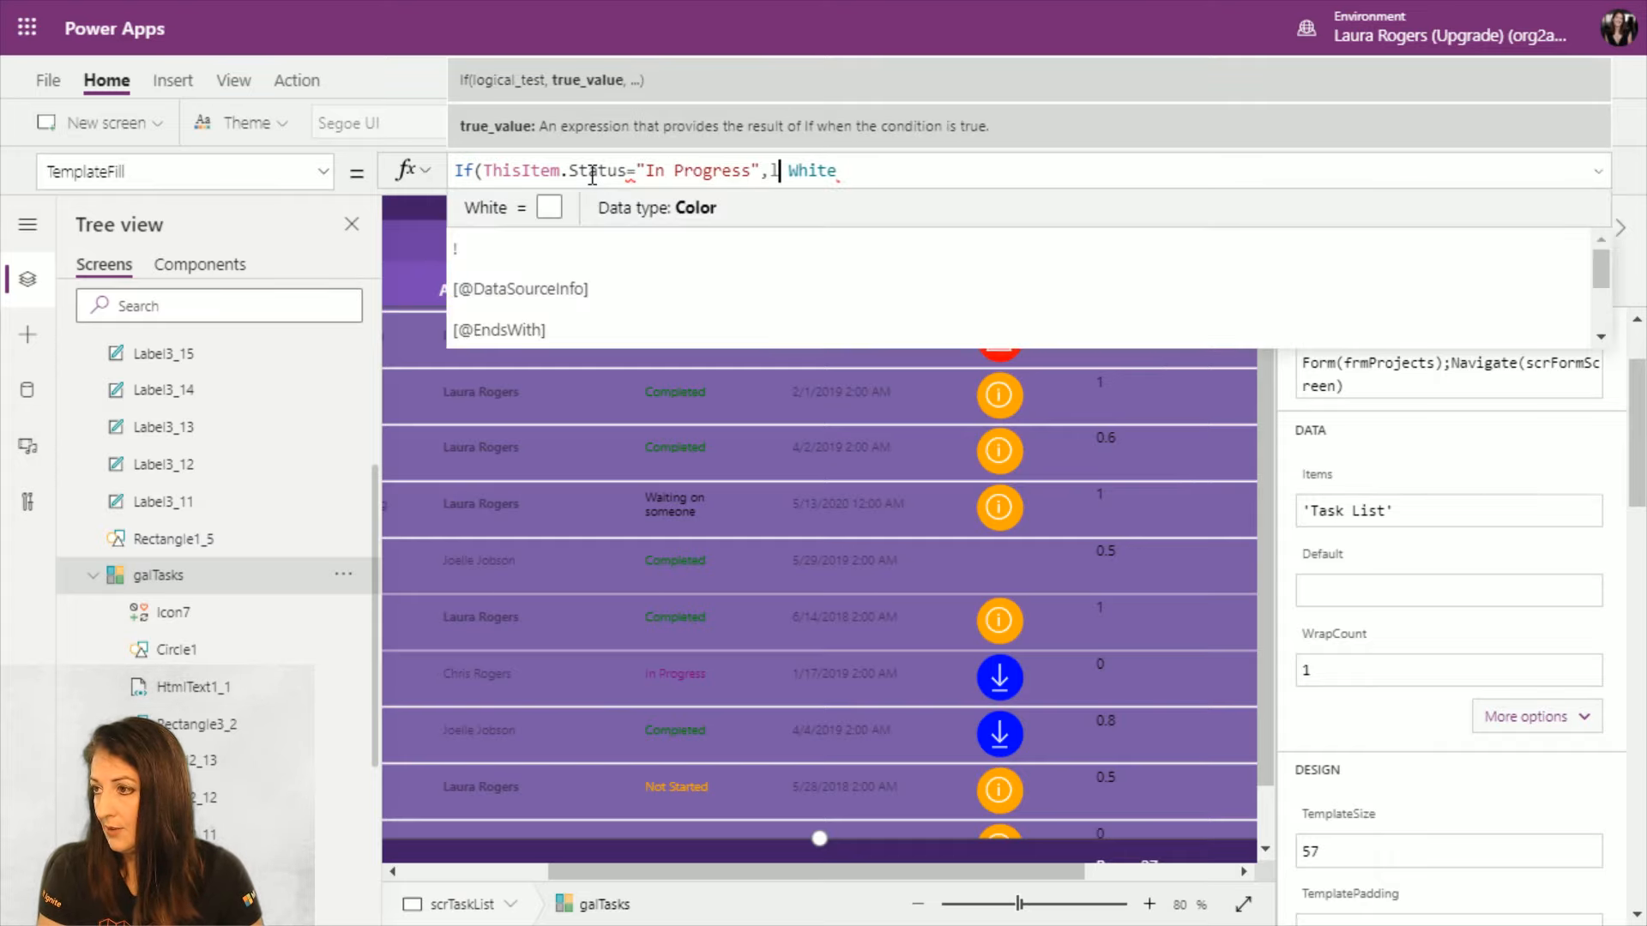
# Step: Complete the TemplateFill If formula with LightYellow as the true value and White as the else value
pyautogui.write('ight')
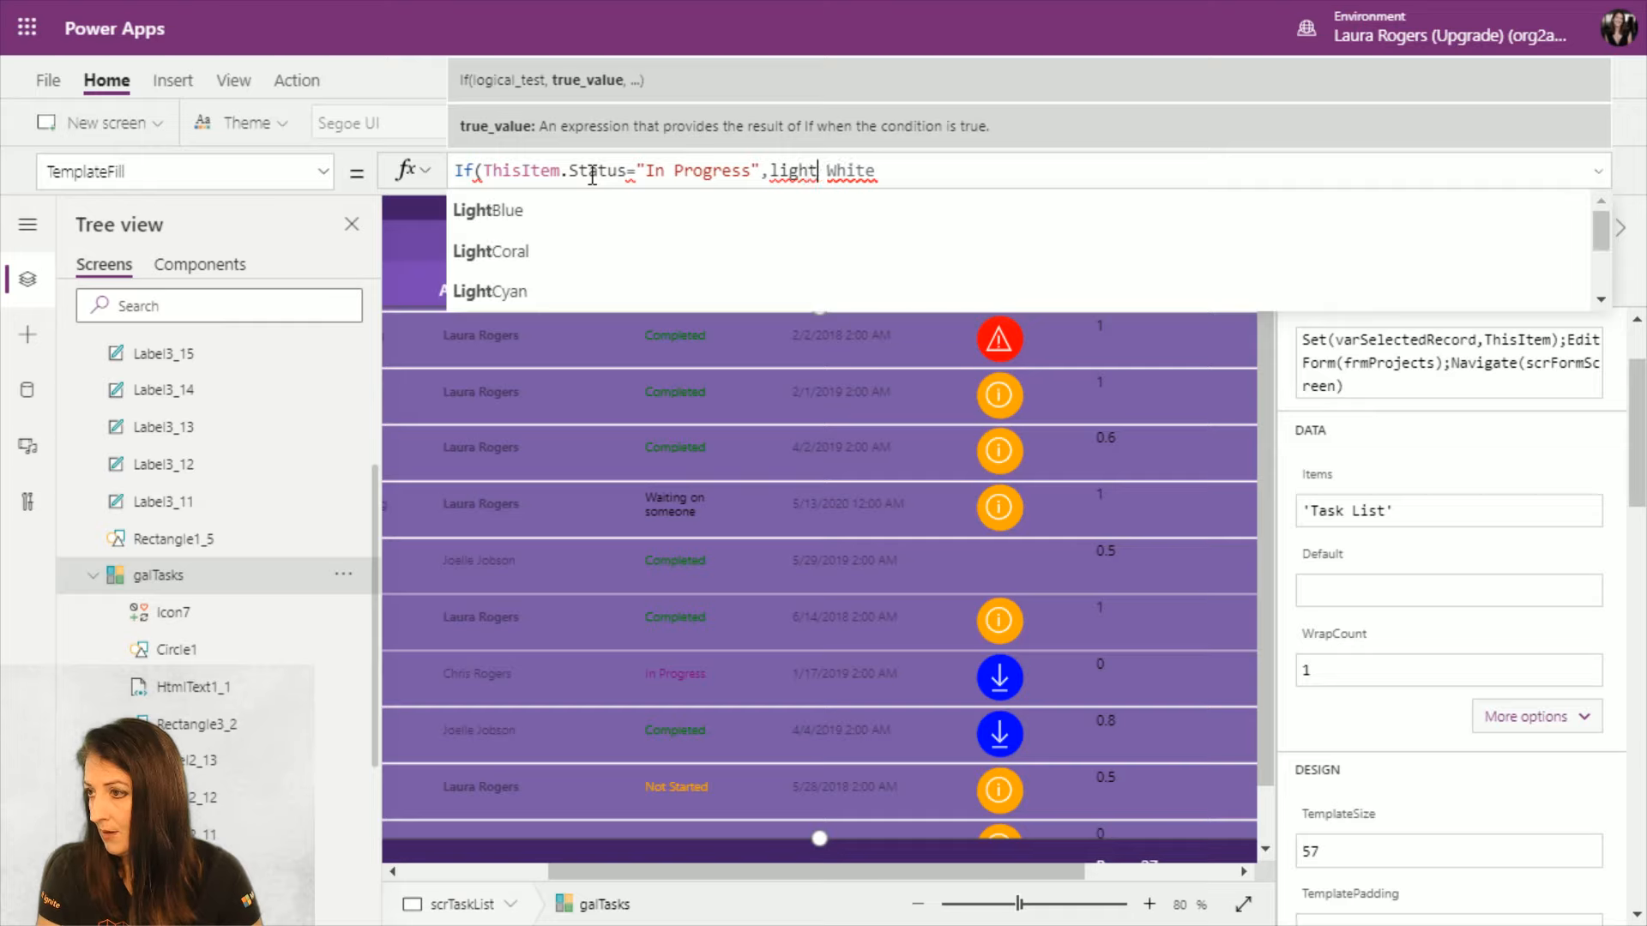
pyautogui.write('y')
pyautogui.press('Tab')
pyautogui.write(',')
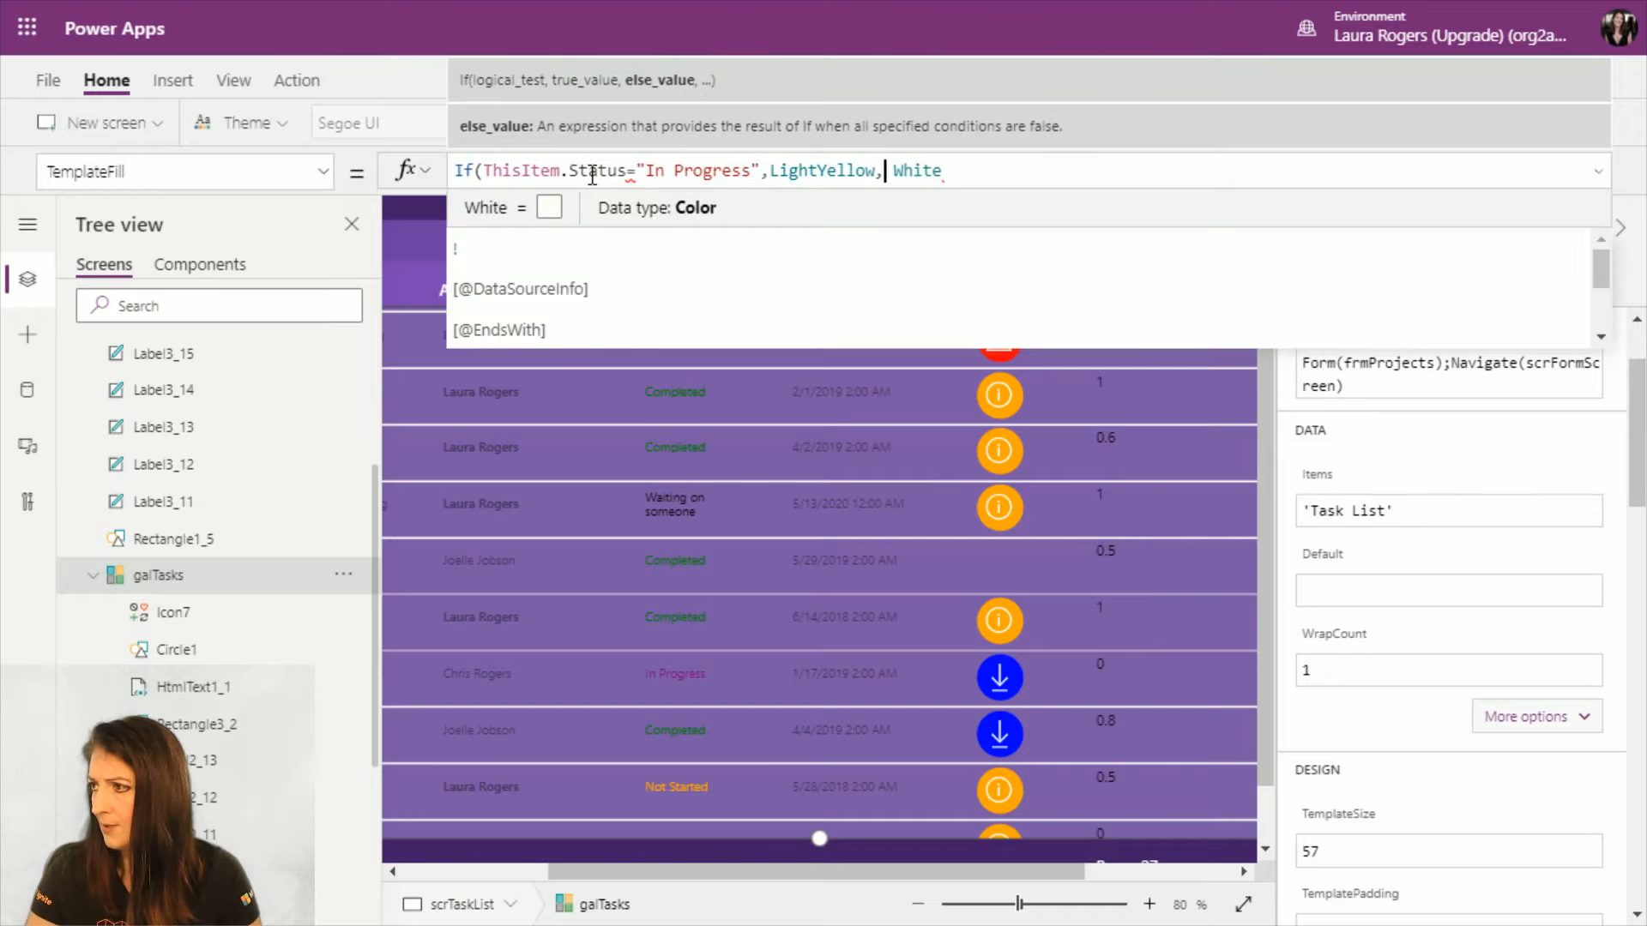
pyautogui.click(1004, 168)
pyautogui.write('White')
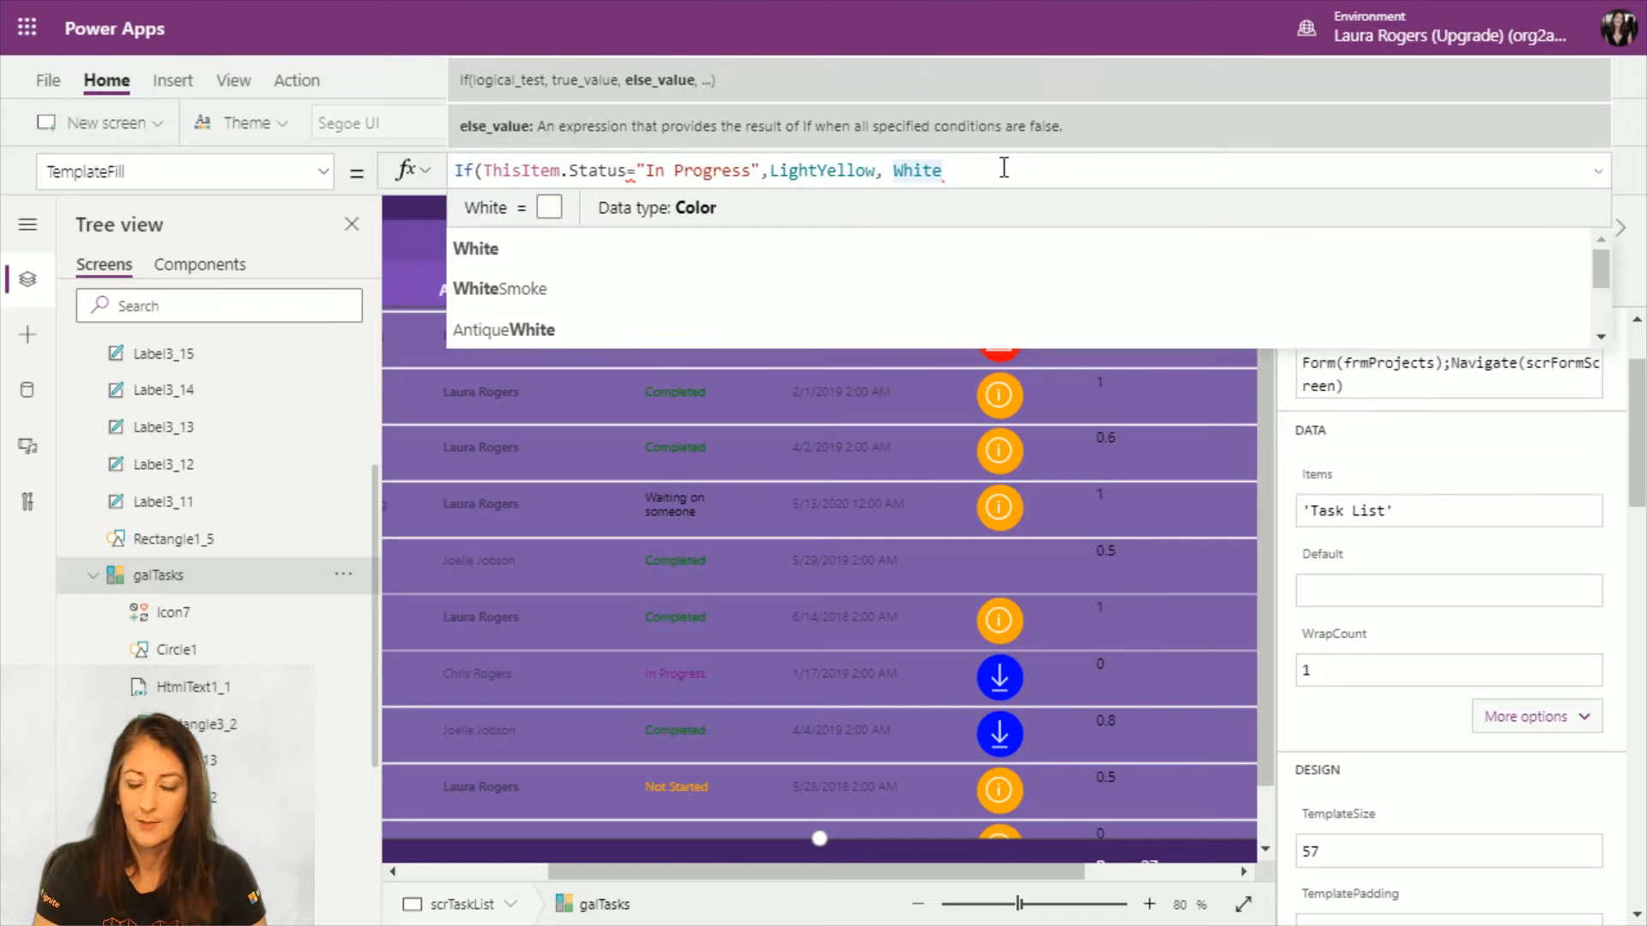
pyautogui.write(')')
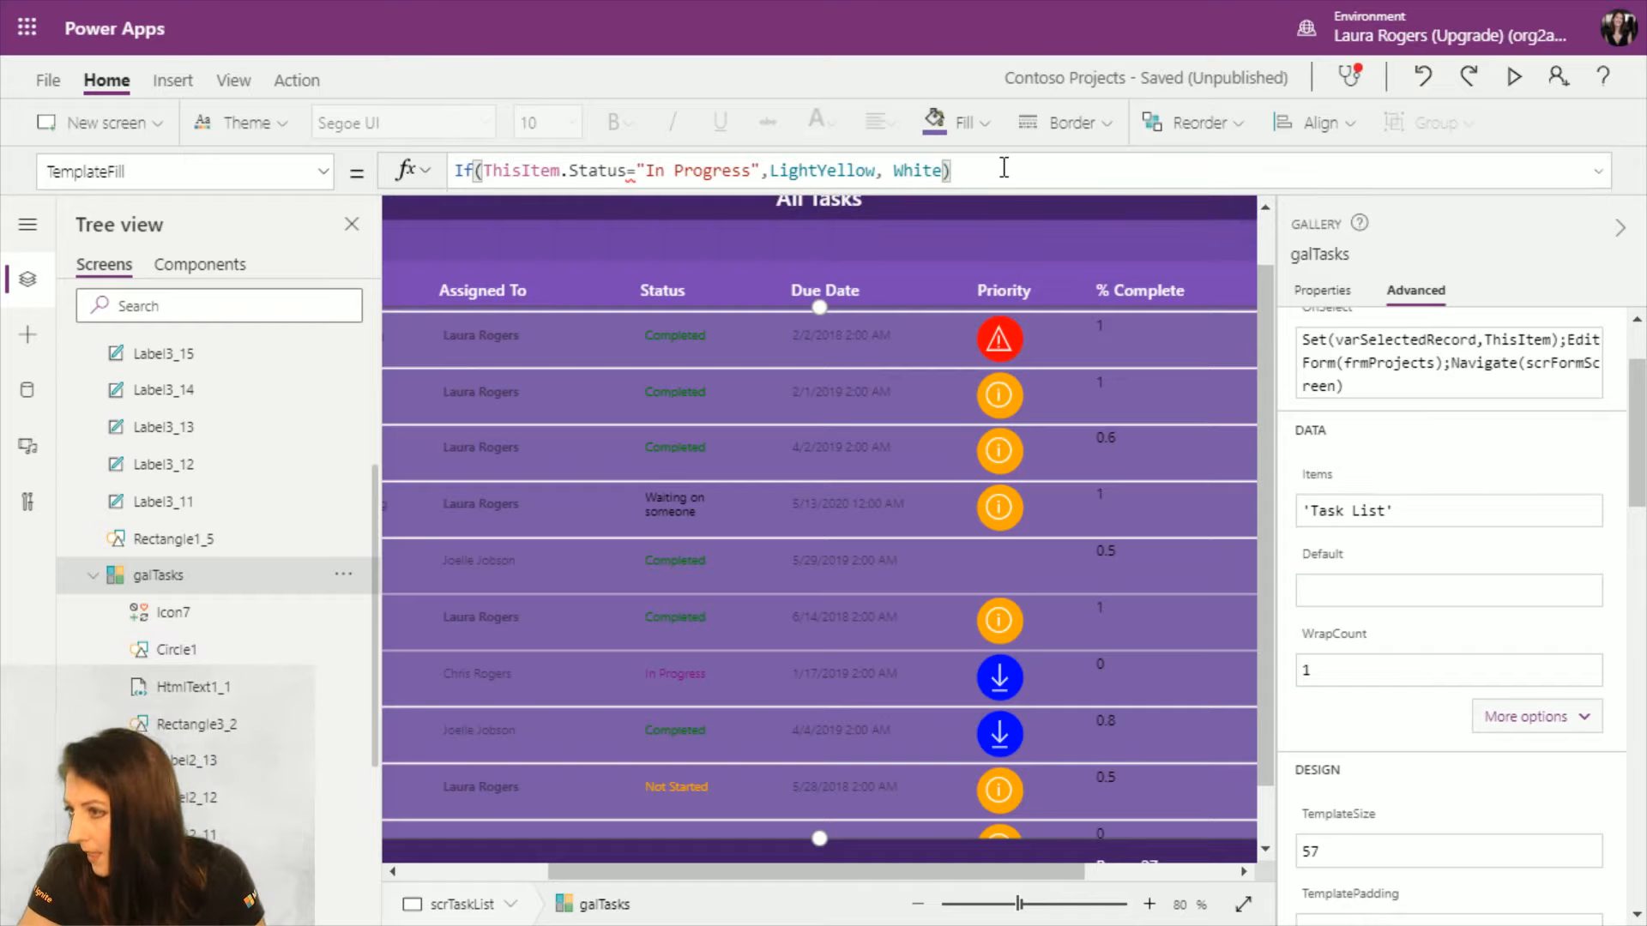
# Step: Correct the TemplateFill condition to compare ThisItem.Status.Value with "In Progress"
pyautogui.click(632, 171)
pyautogui.write('.Value')
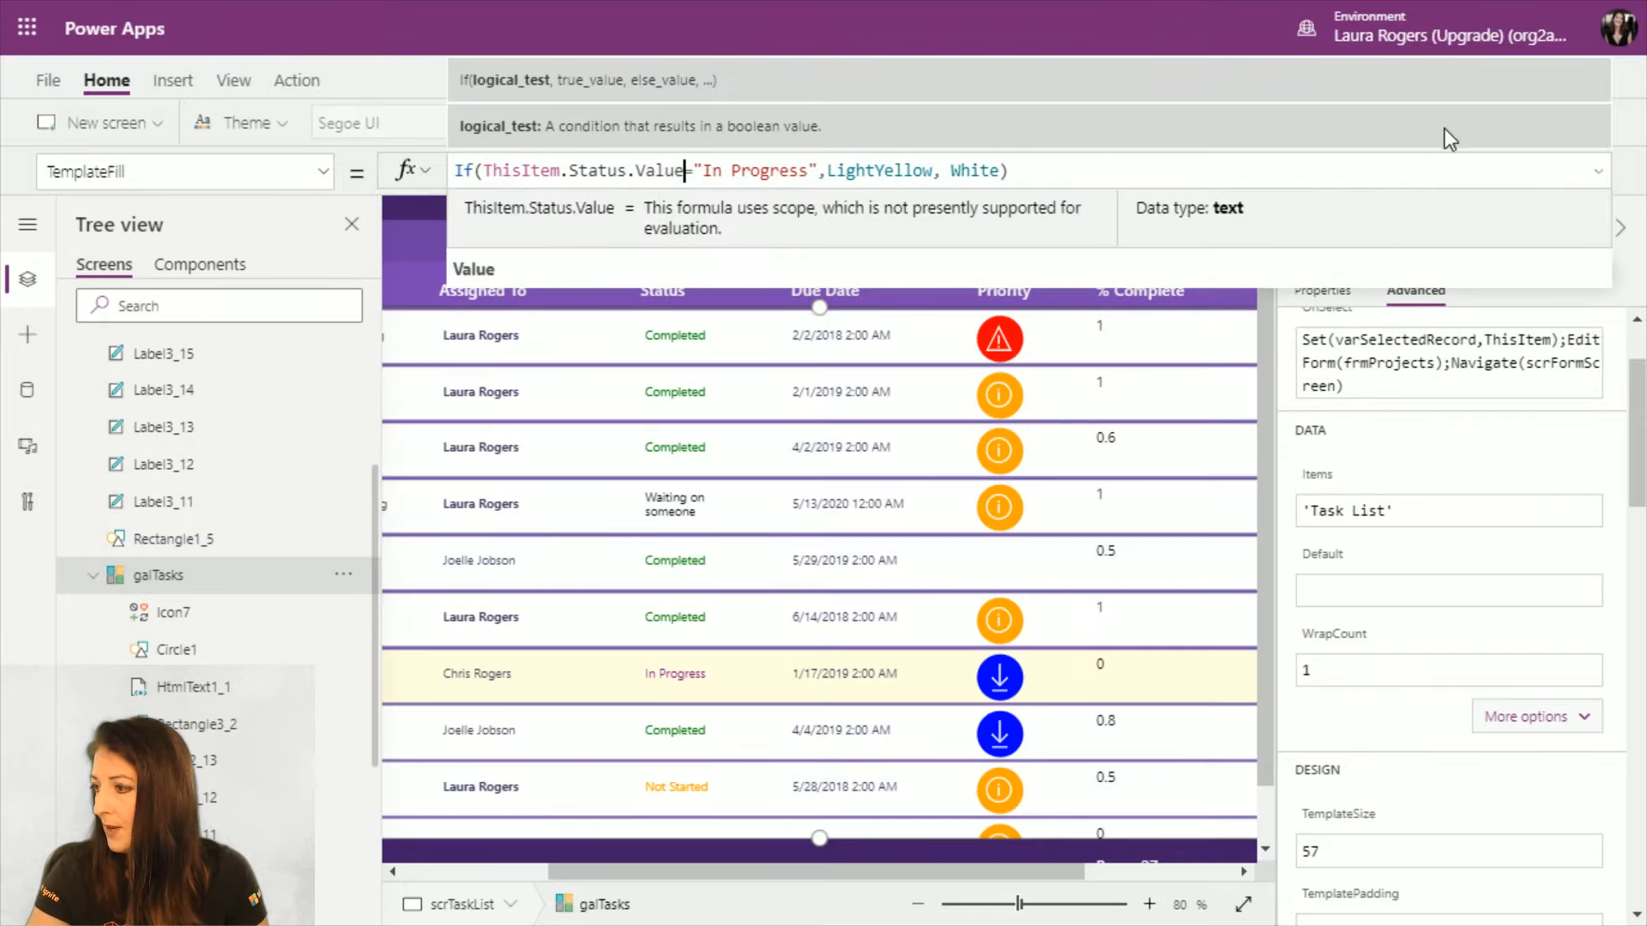
pyautogui.click(1627, 159)
# Step: Preview the app and check the row highlighting of the in-progress tasks through the end of the gallery
pyautogui.click(1517, 77)
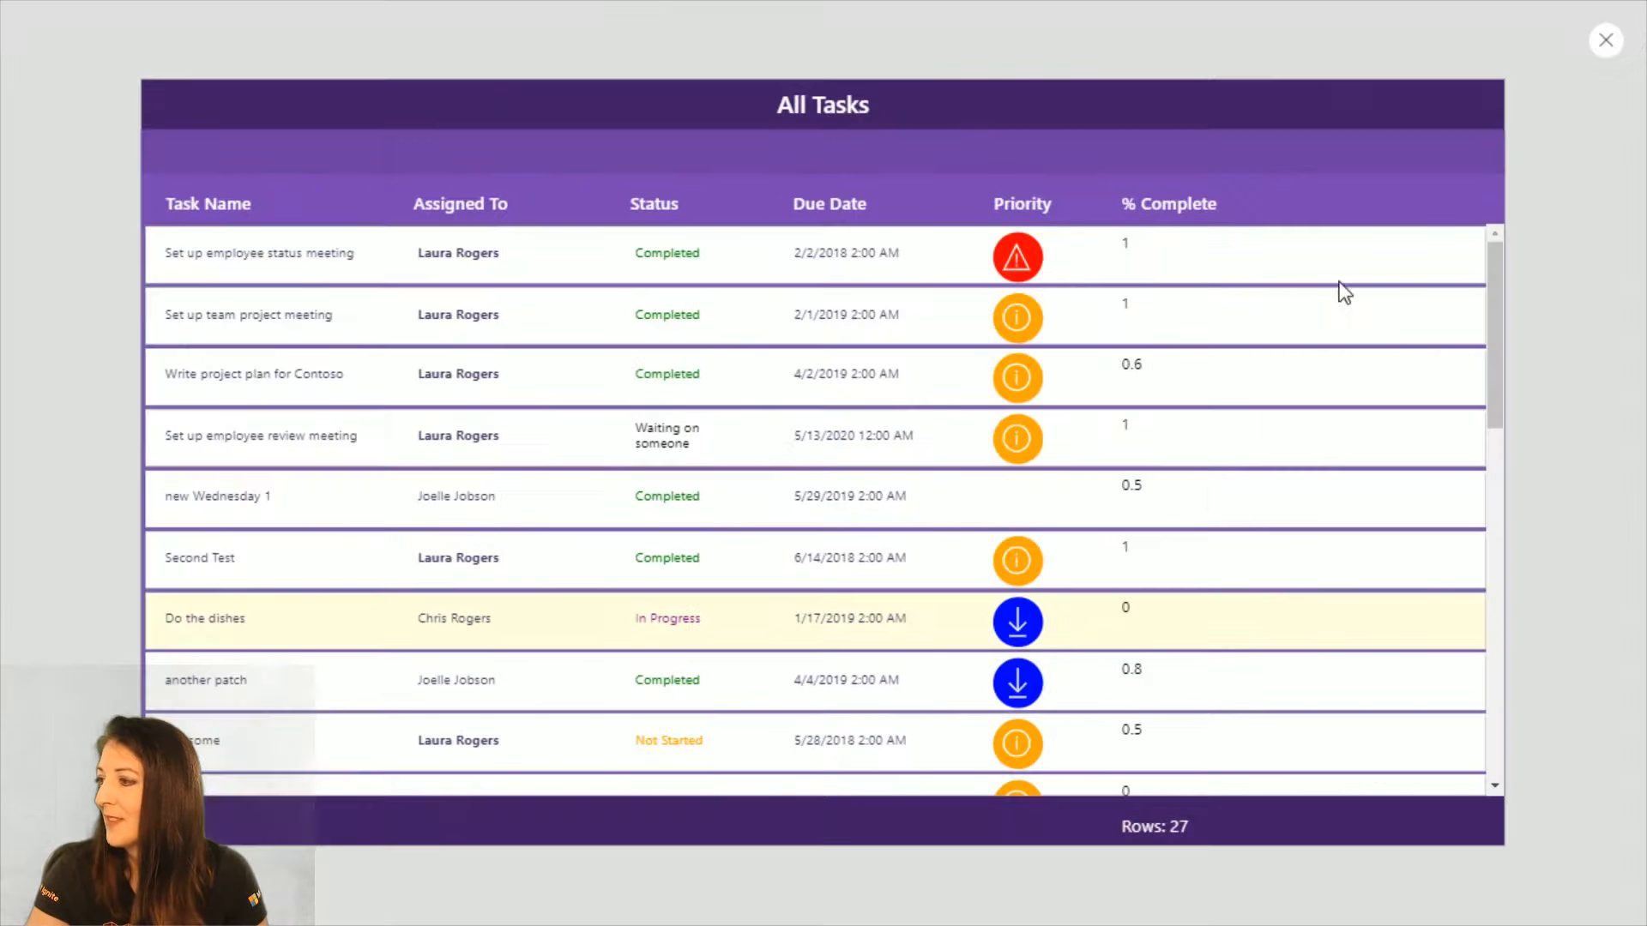
pyautogui.moveTo(1621, 334); pyautogui.dragTo(1643, 750)
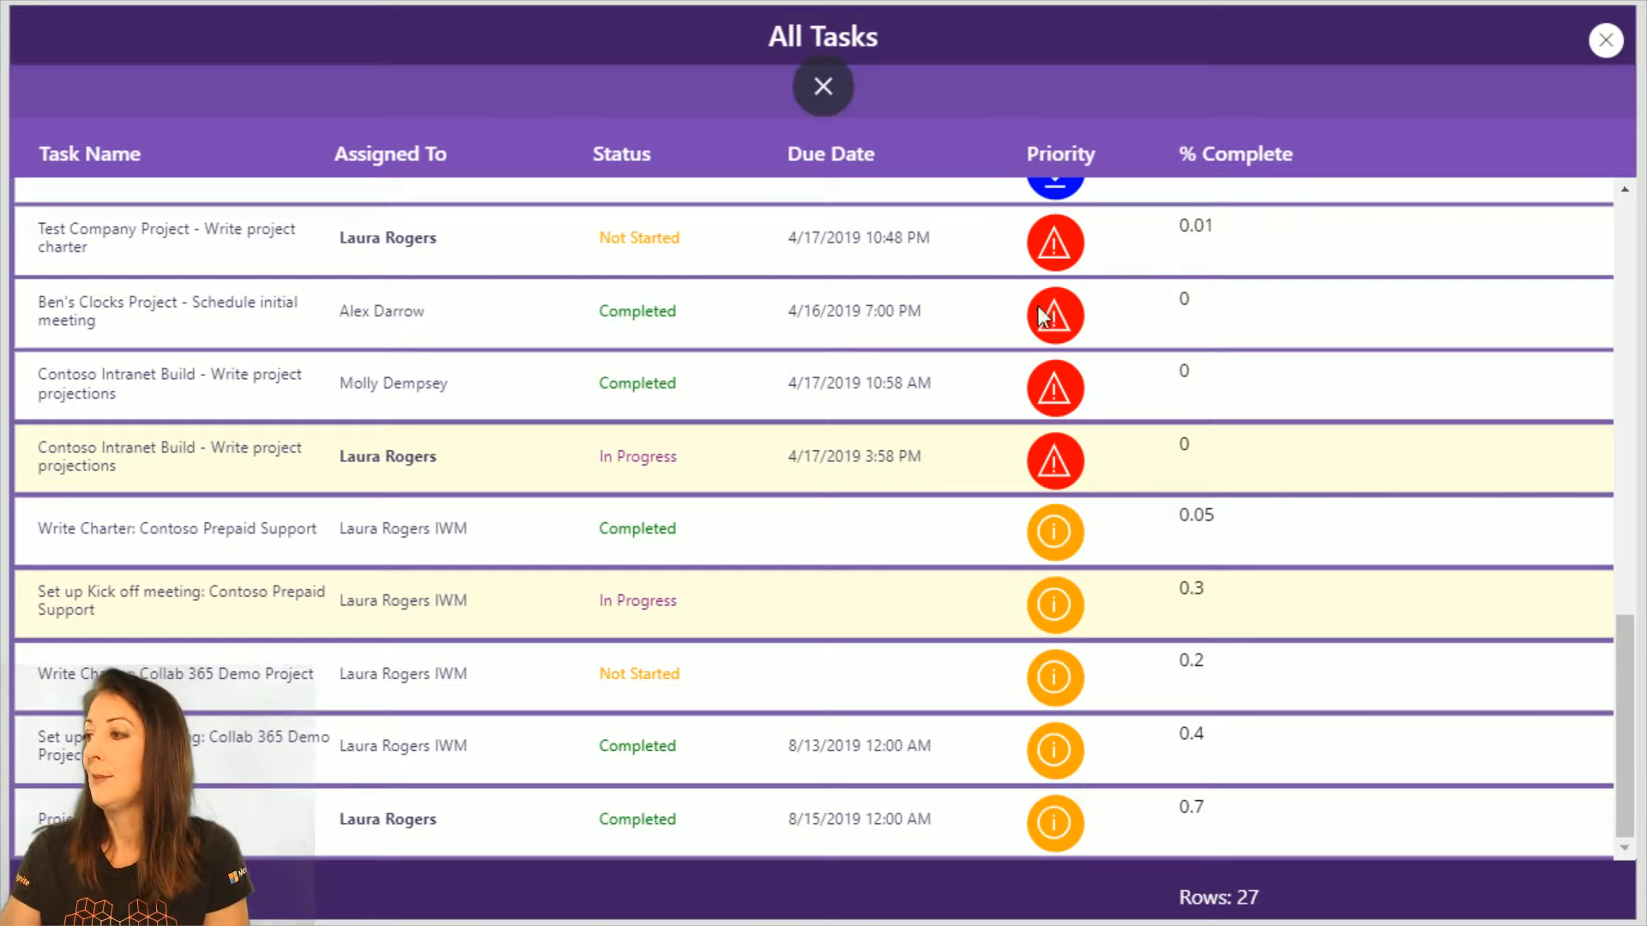
pyautogui.click(1605, 41)
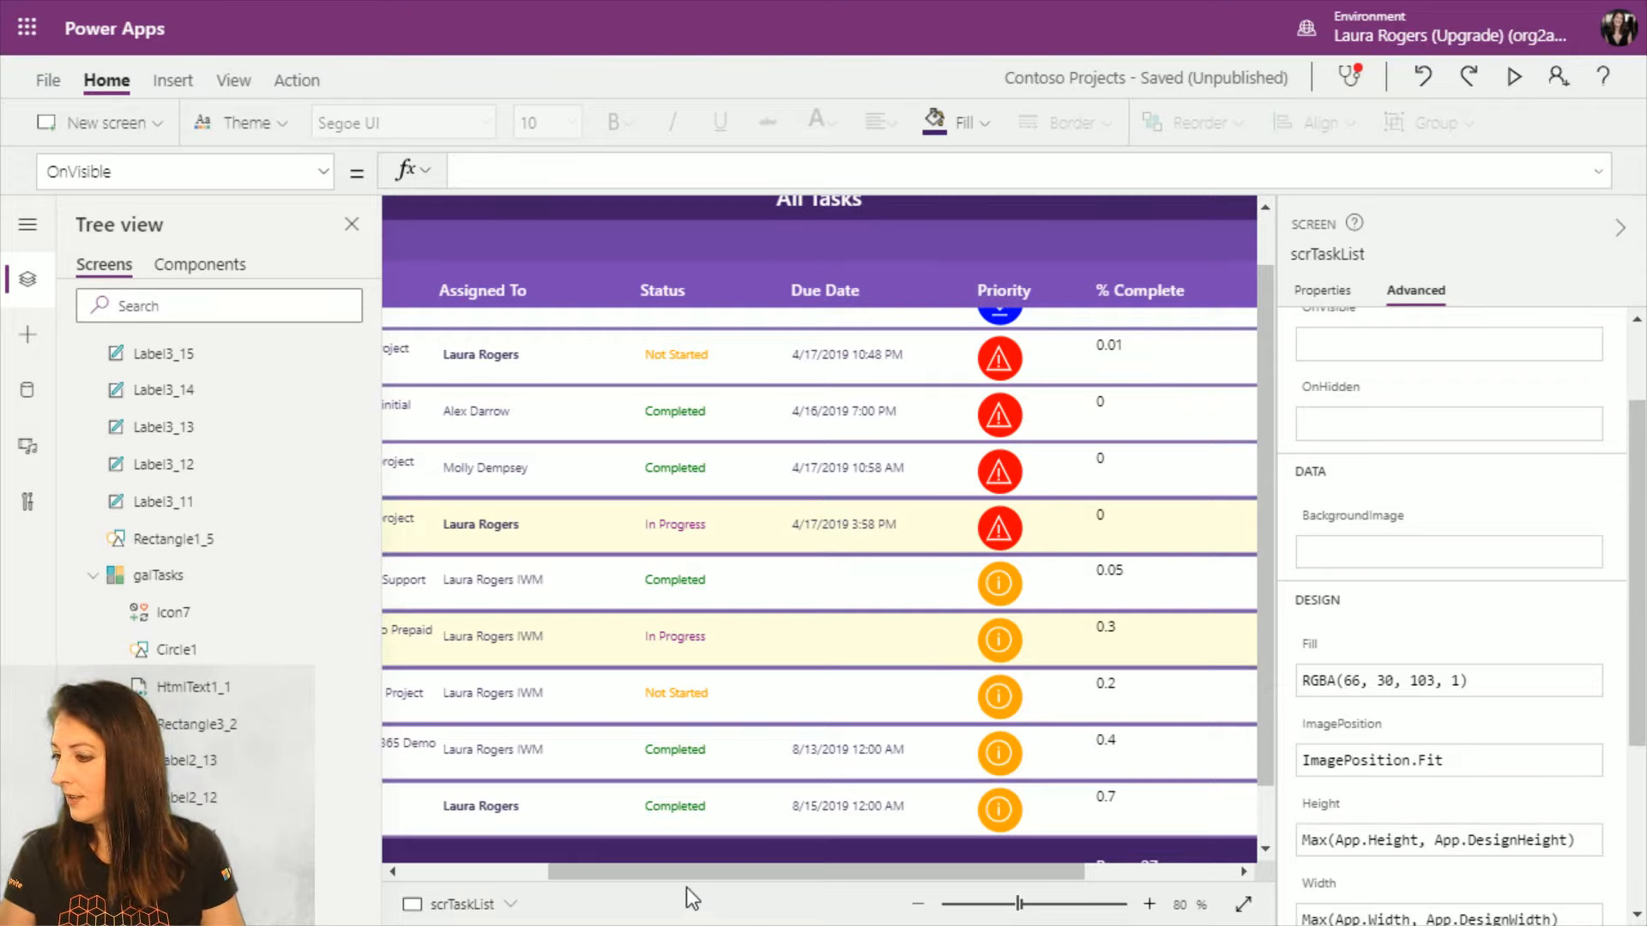
pyautogui.moveTo(687, 887); pyautogui.dragTo(517, 899)
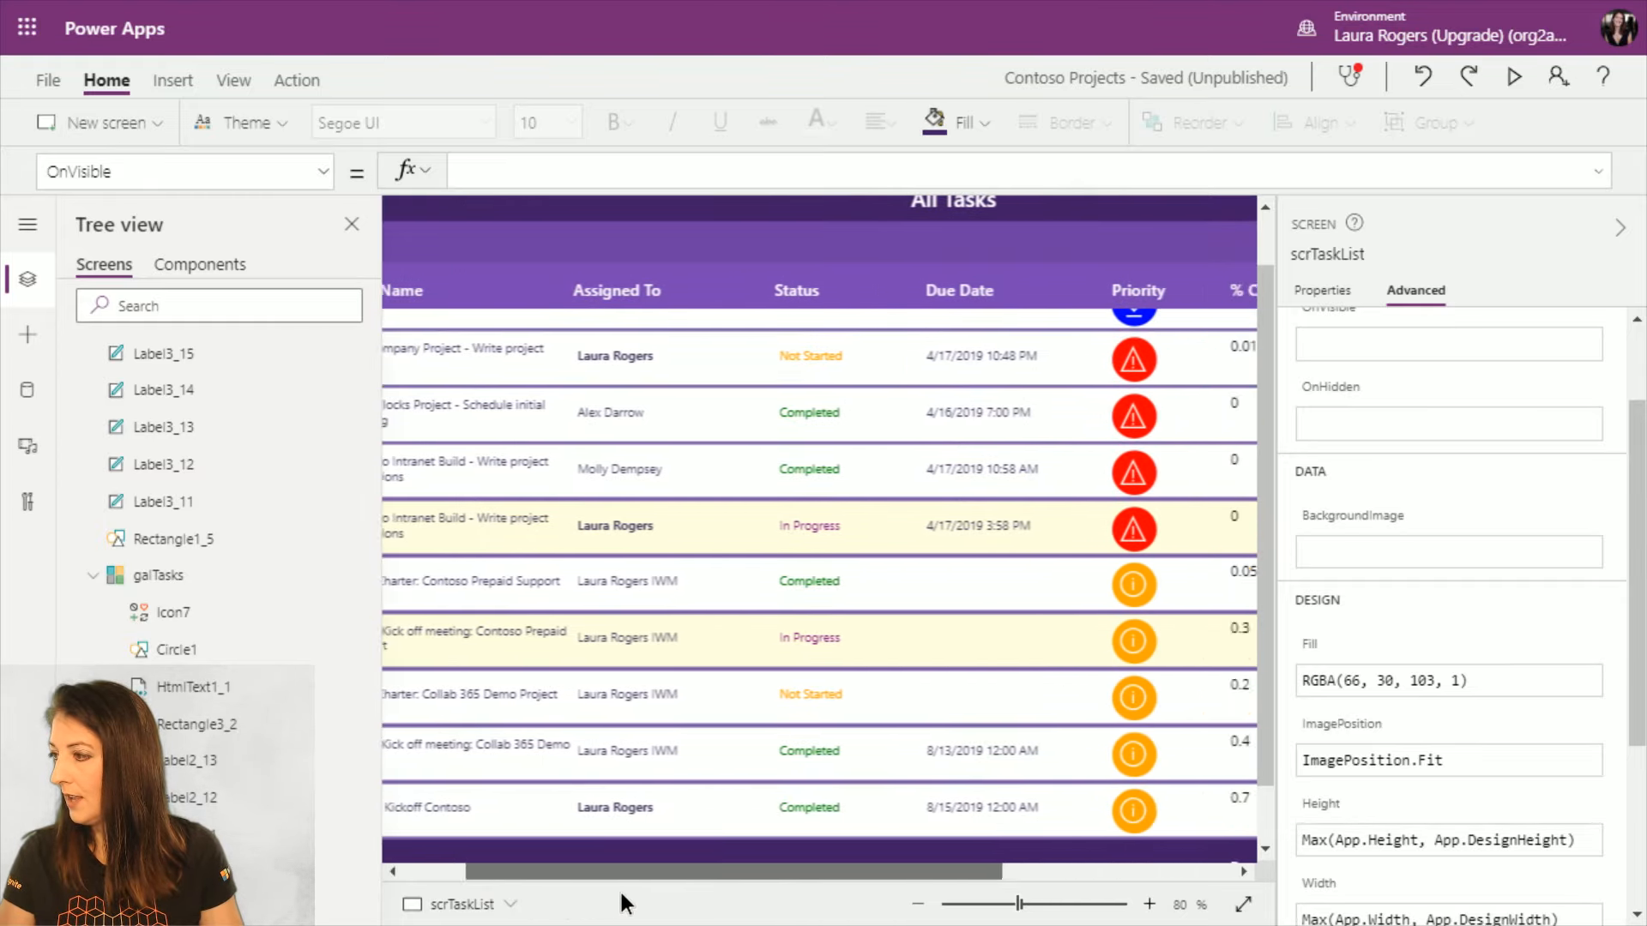
# Step: Insert an edit form on scrTaskList and connect it to the Task List data source
pyautogui.moveTo(621, 893); pyautogui.dragTo(688, 886)
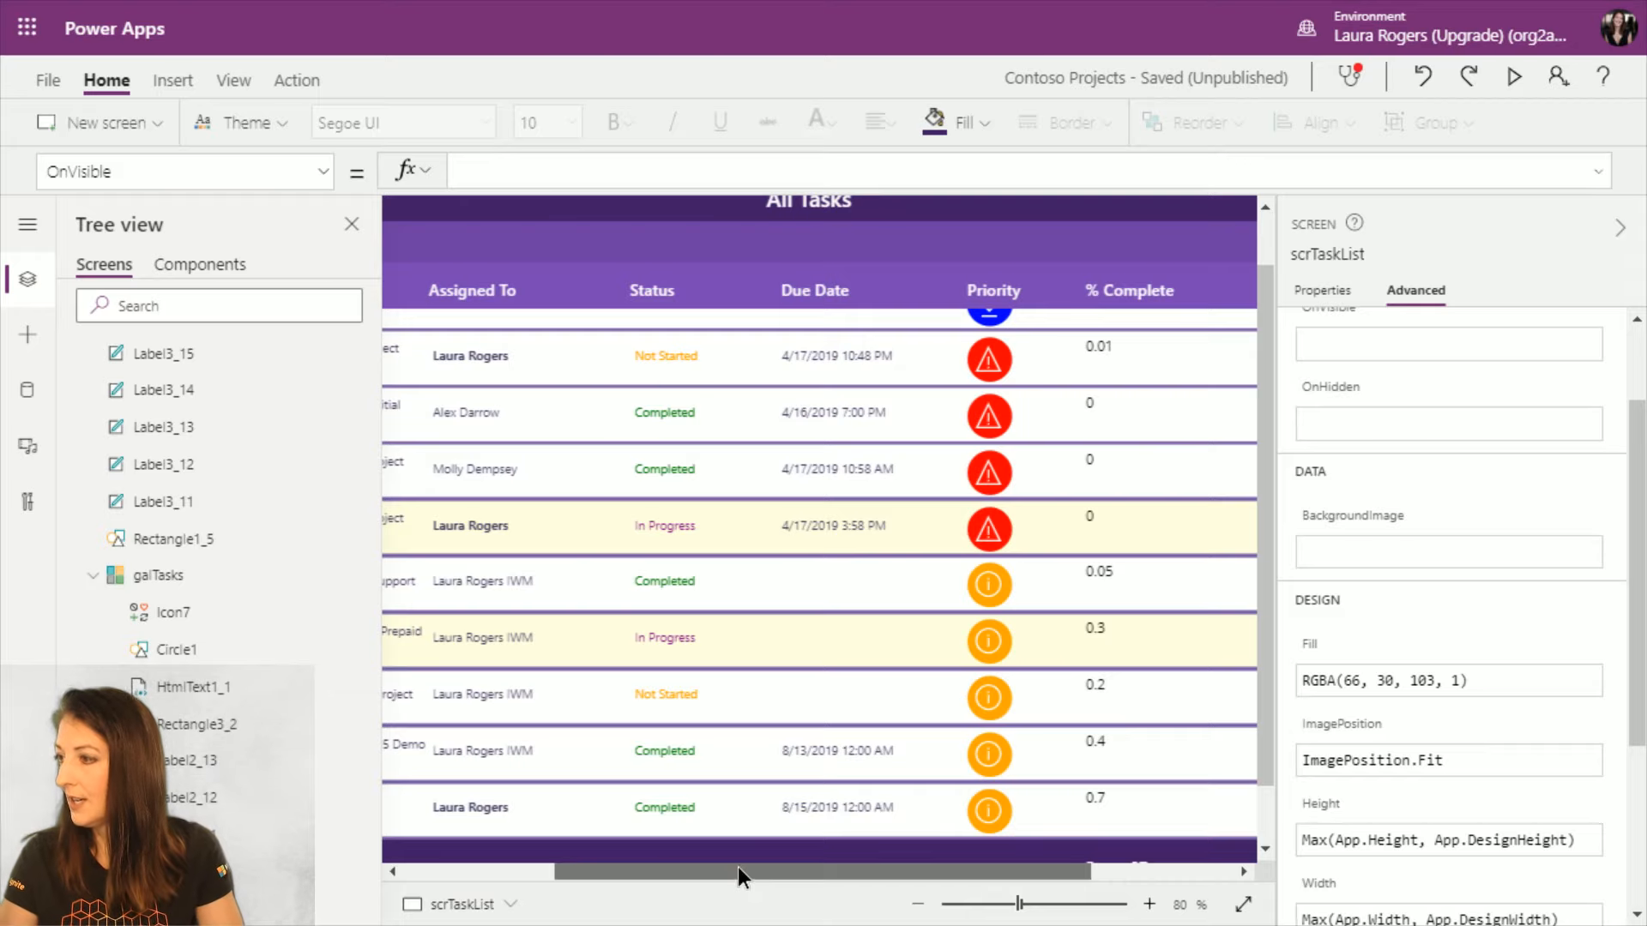
pyautogui.moveTo(738, 866); pyautogui.dragTo(553, 889)
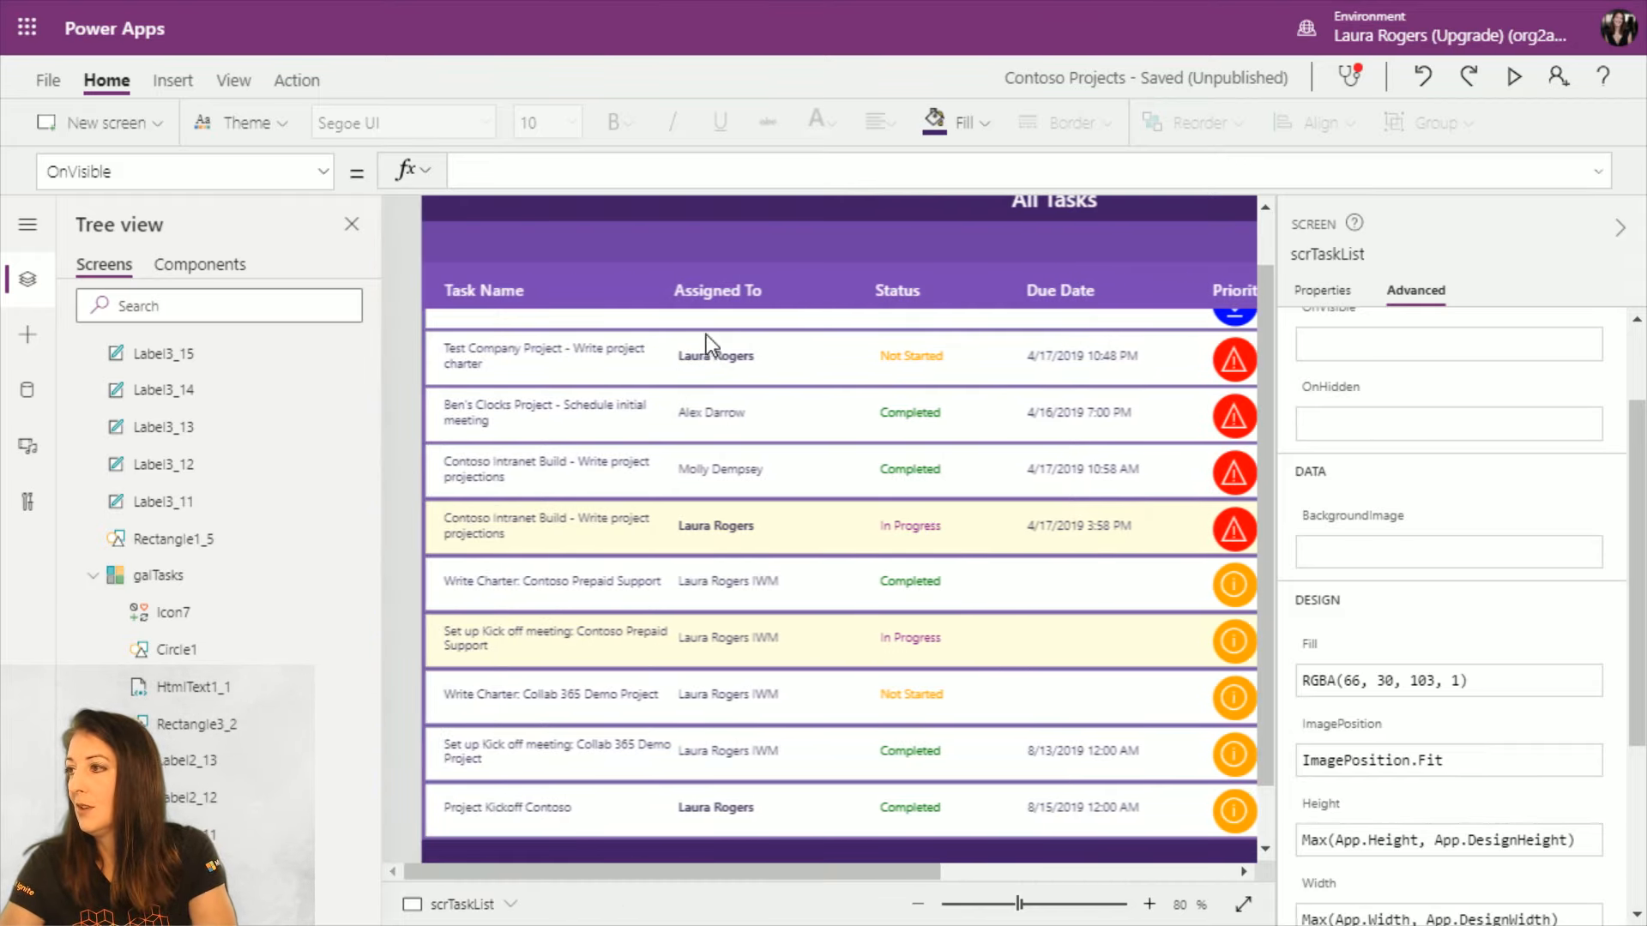
pyautogui.click(187, 89)
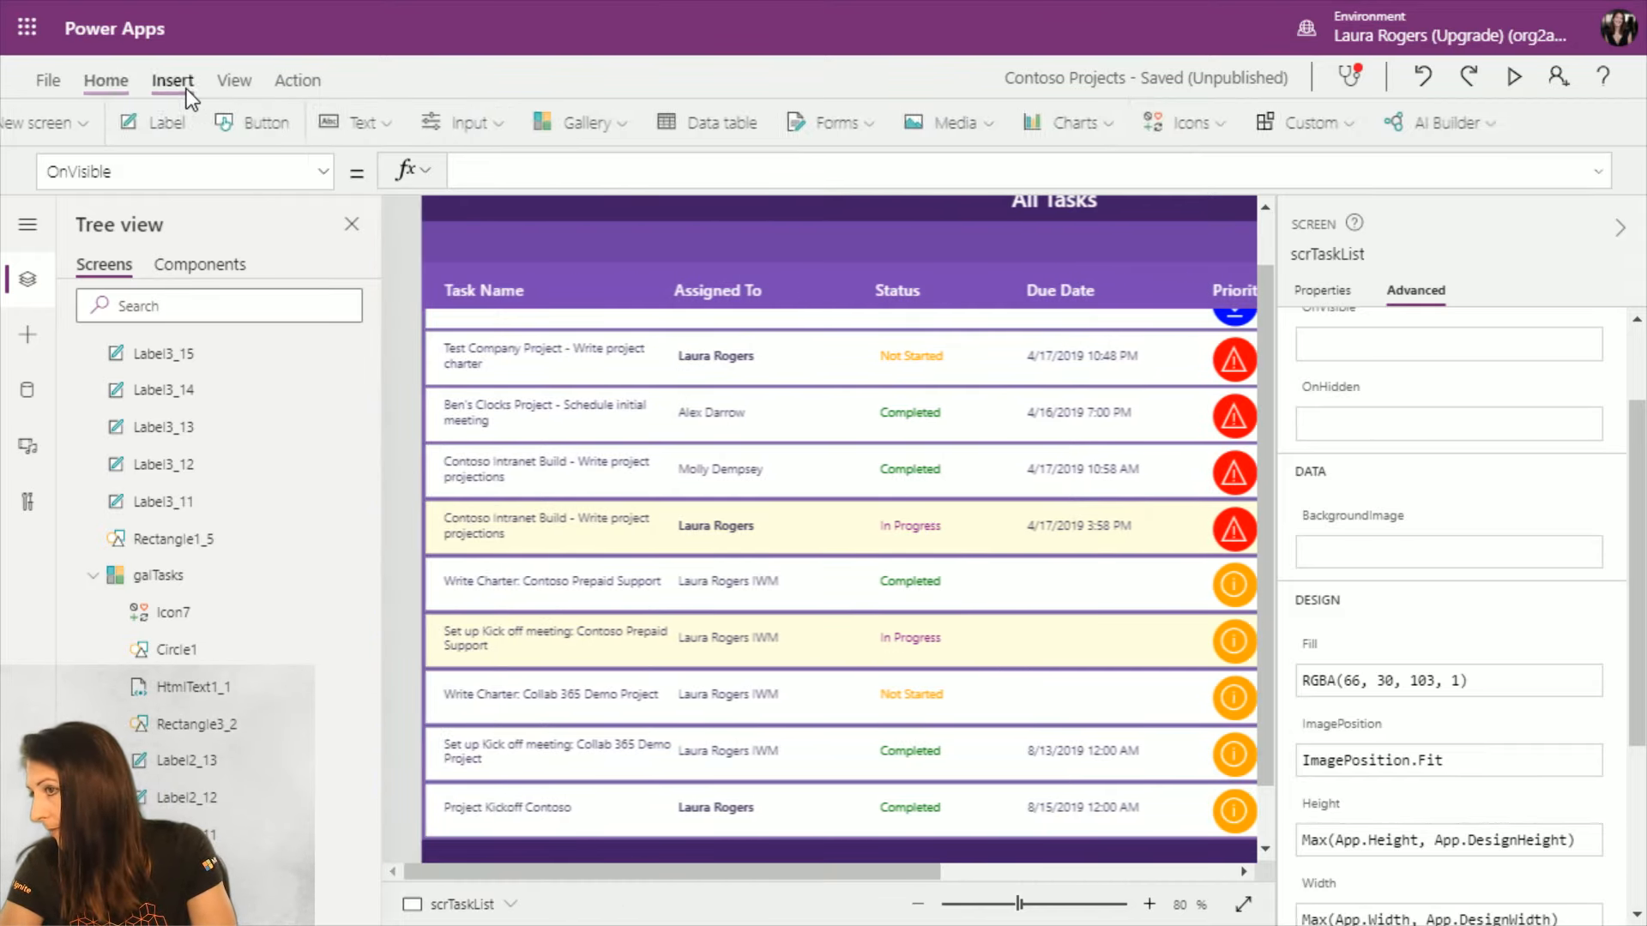
pyautogui.click(917, 122)
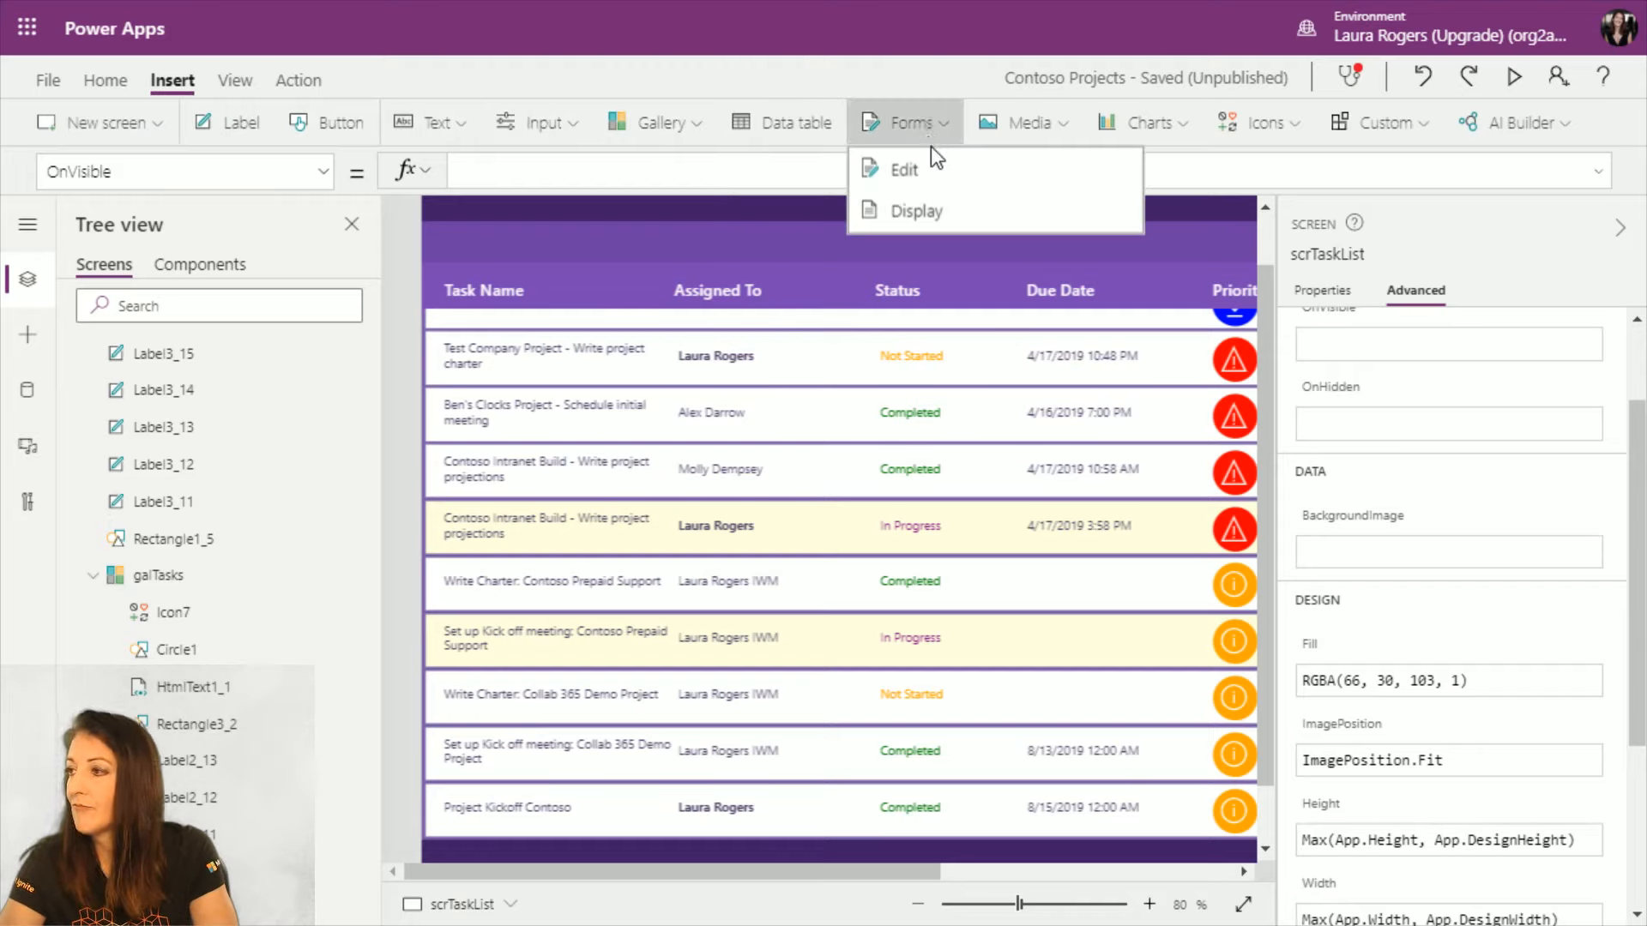
pyautogui.click(930, 169)
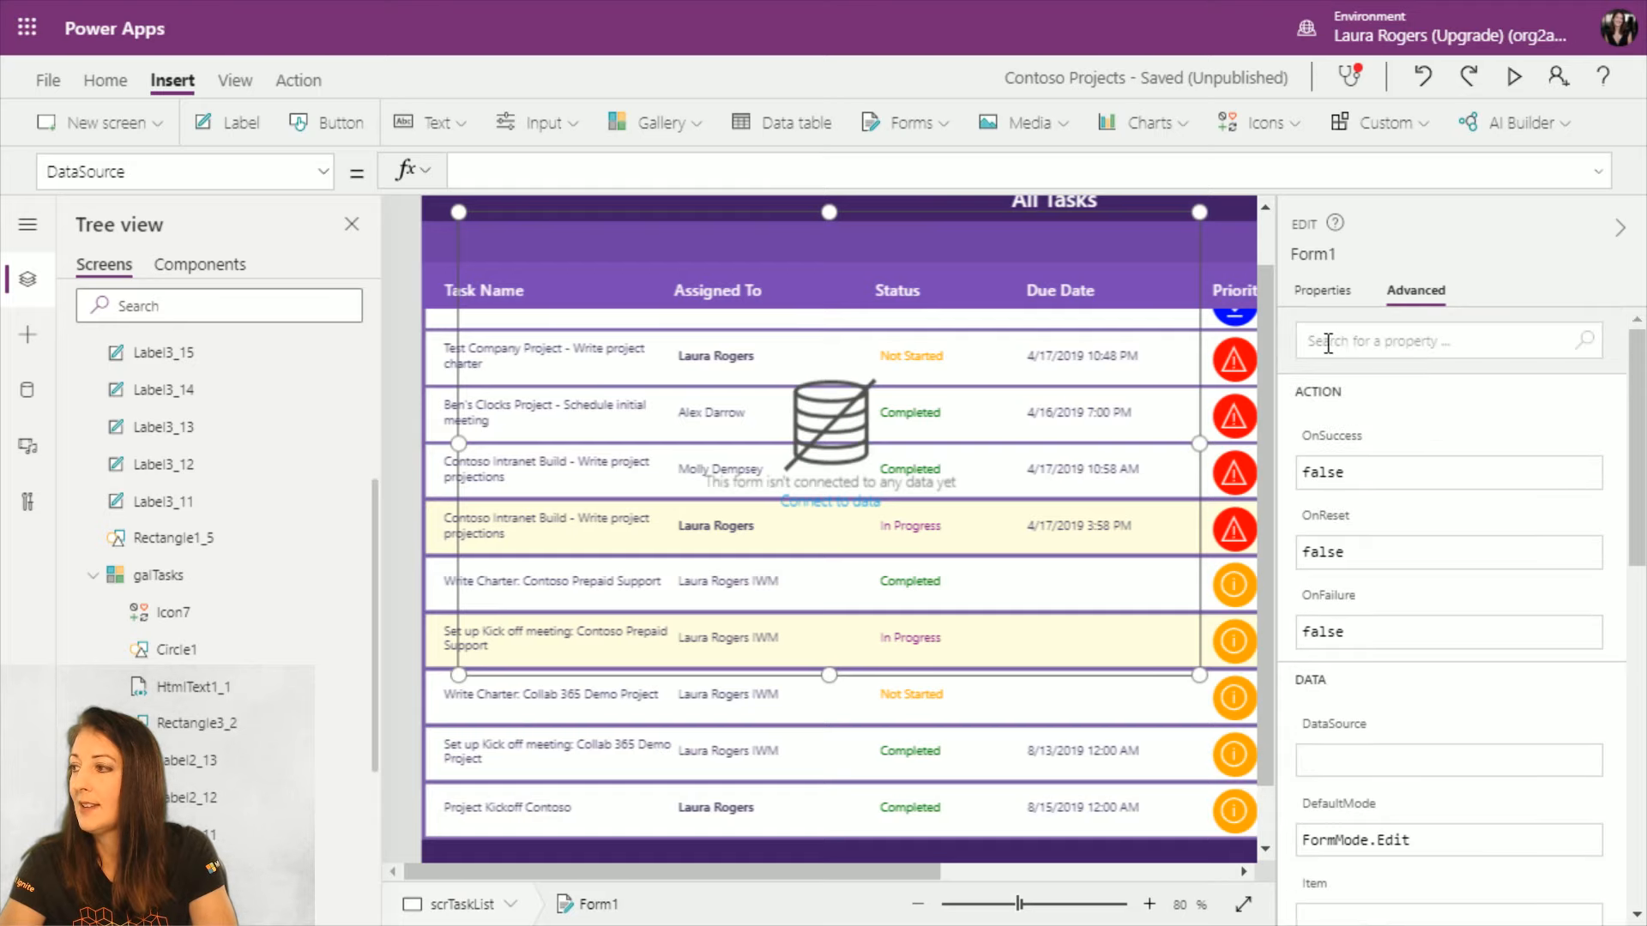
pyautogui.click(1323, 289)
pyautogui.click(1525, 343)
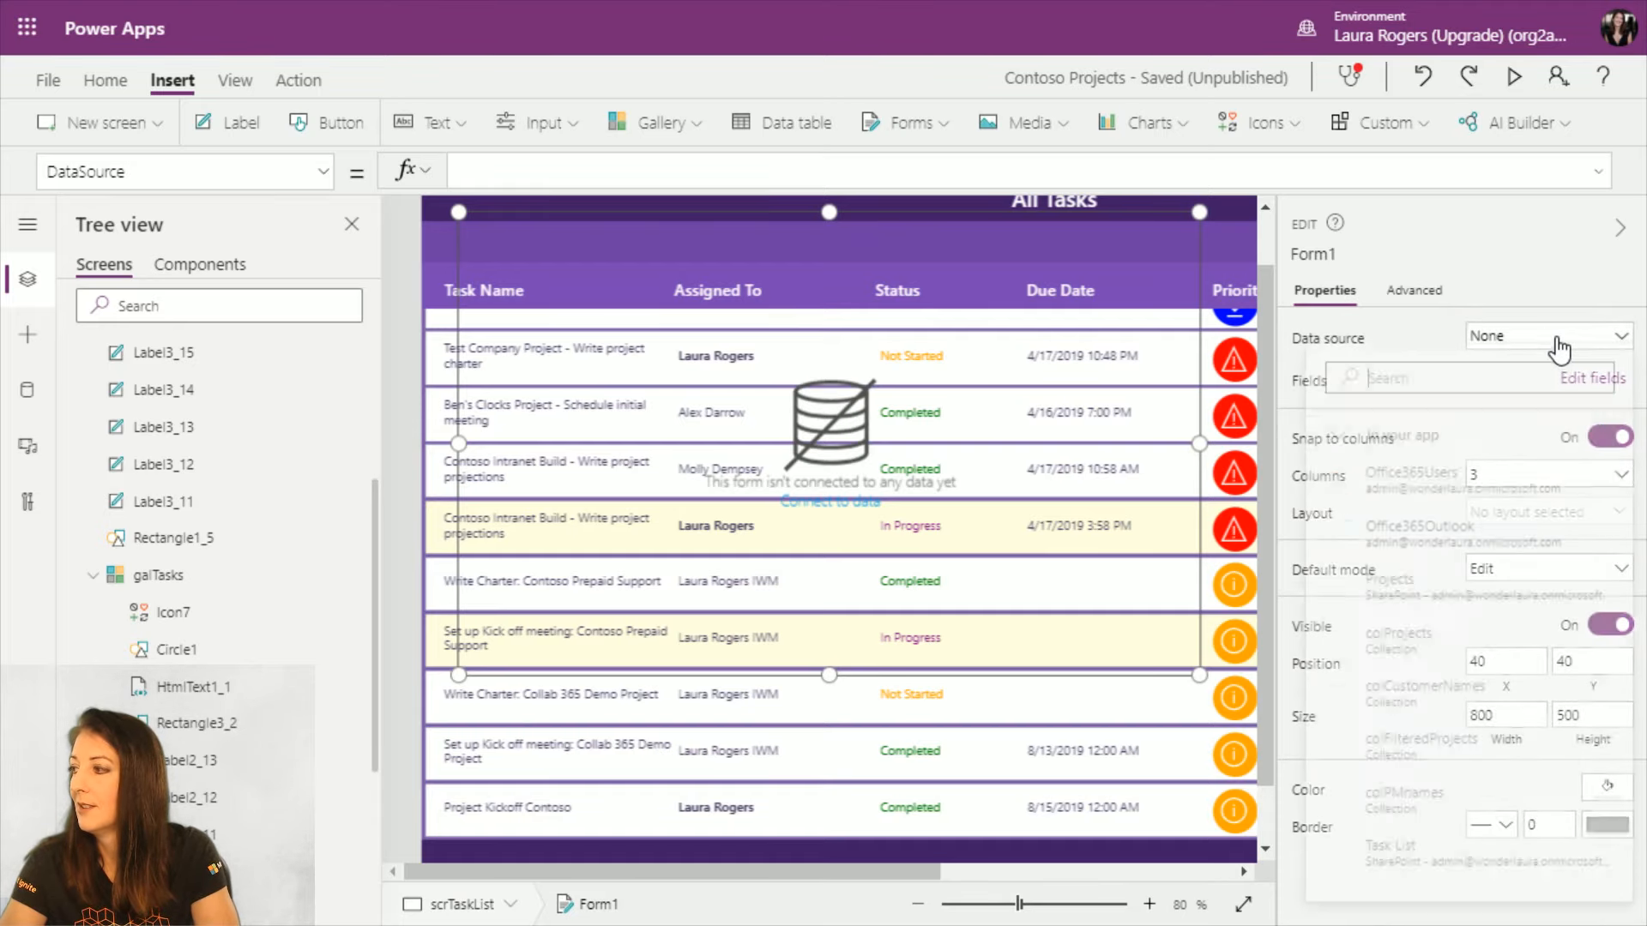
pyautogui.scroll(-2, 1479, 578)
pyautogui.click(1484, 758)
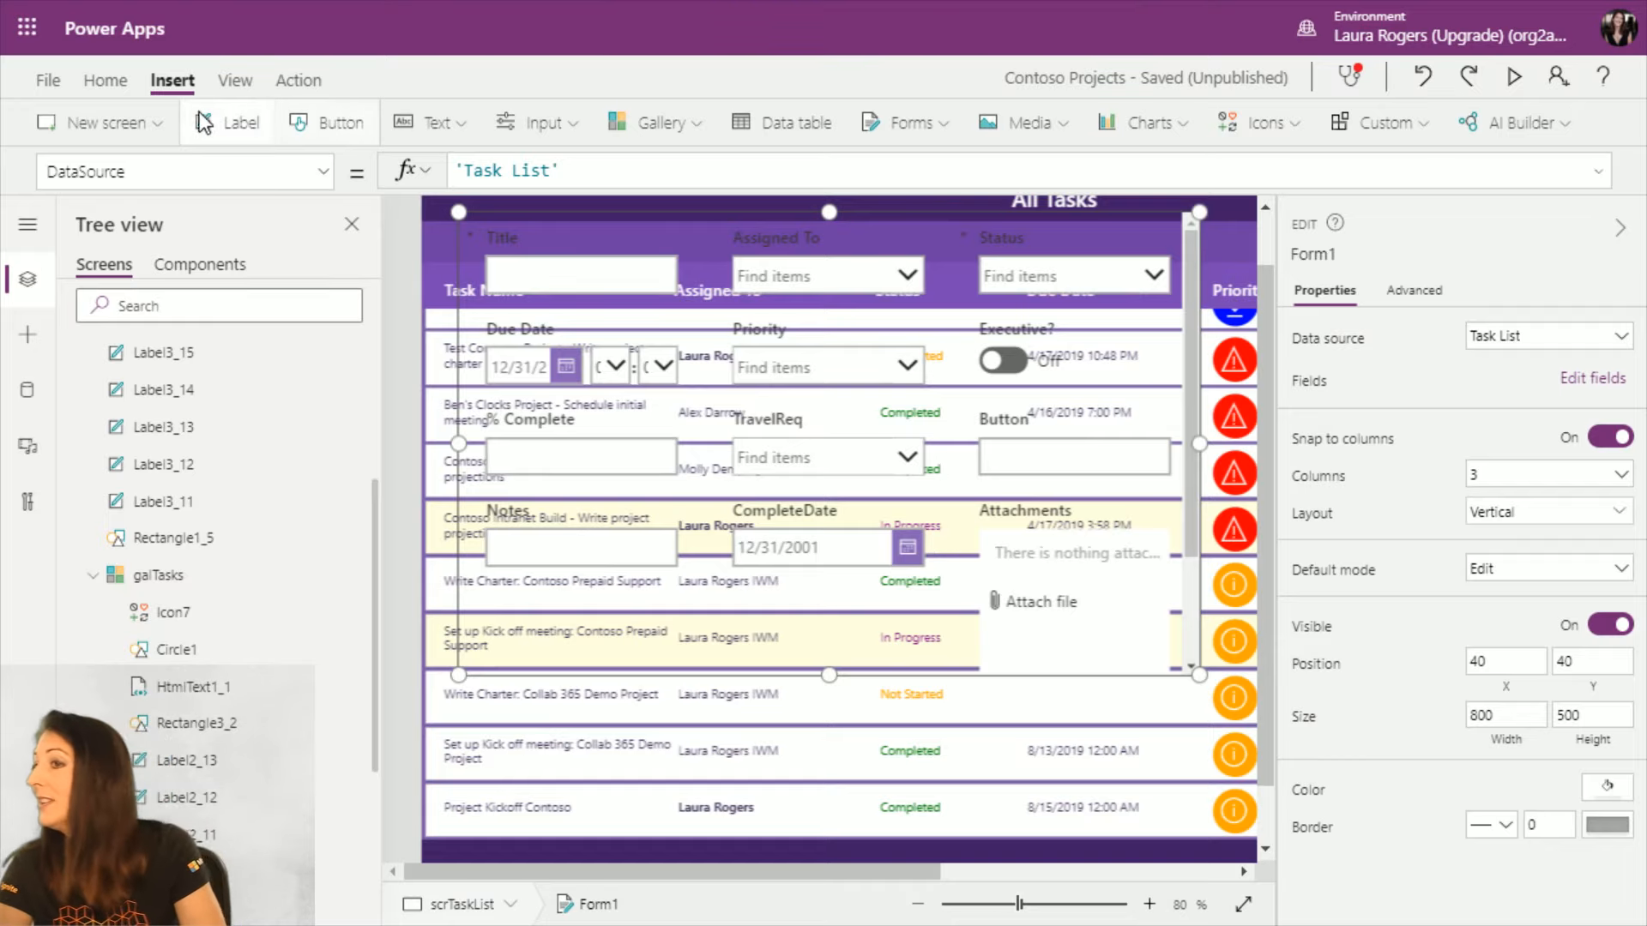
# Step: Fill the form background with light green, RGBA(187, 221, 140, 1)
pyautogui.click(127, 79)
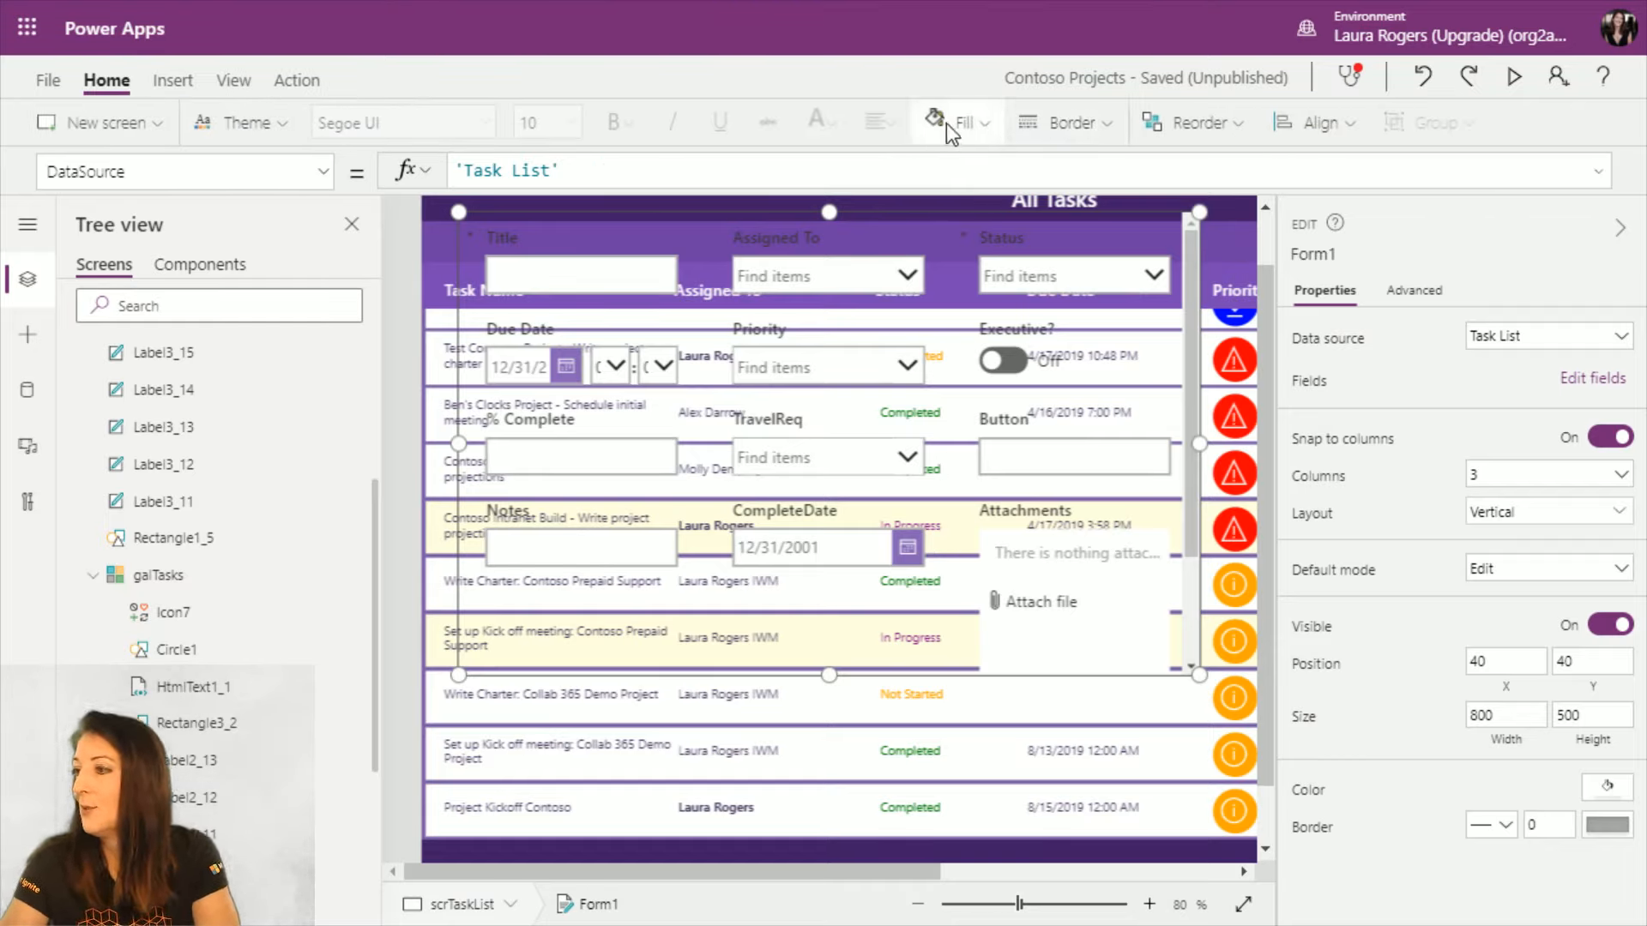
pyautogui.click(945, 122)
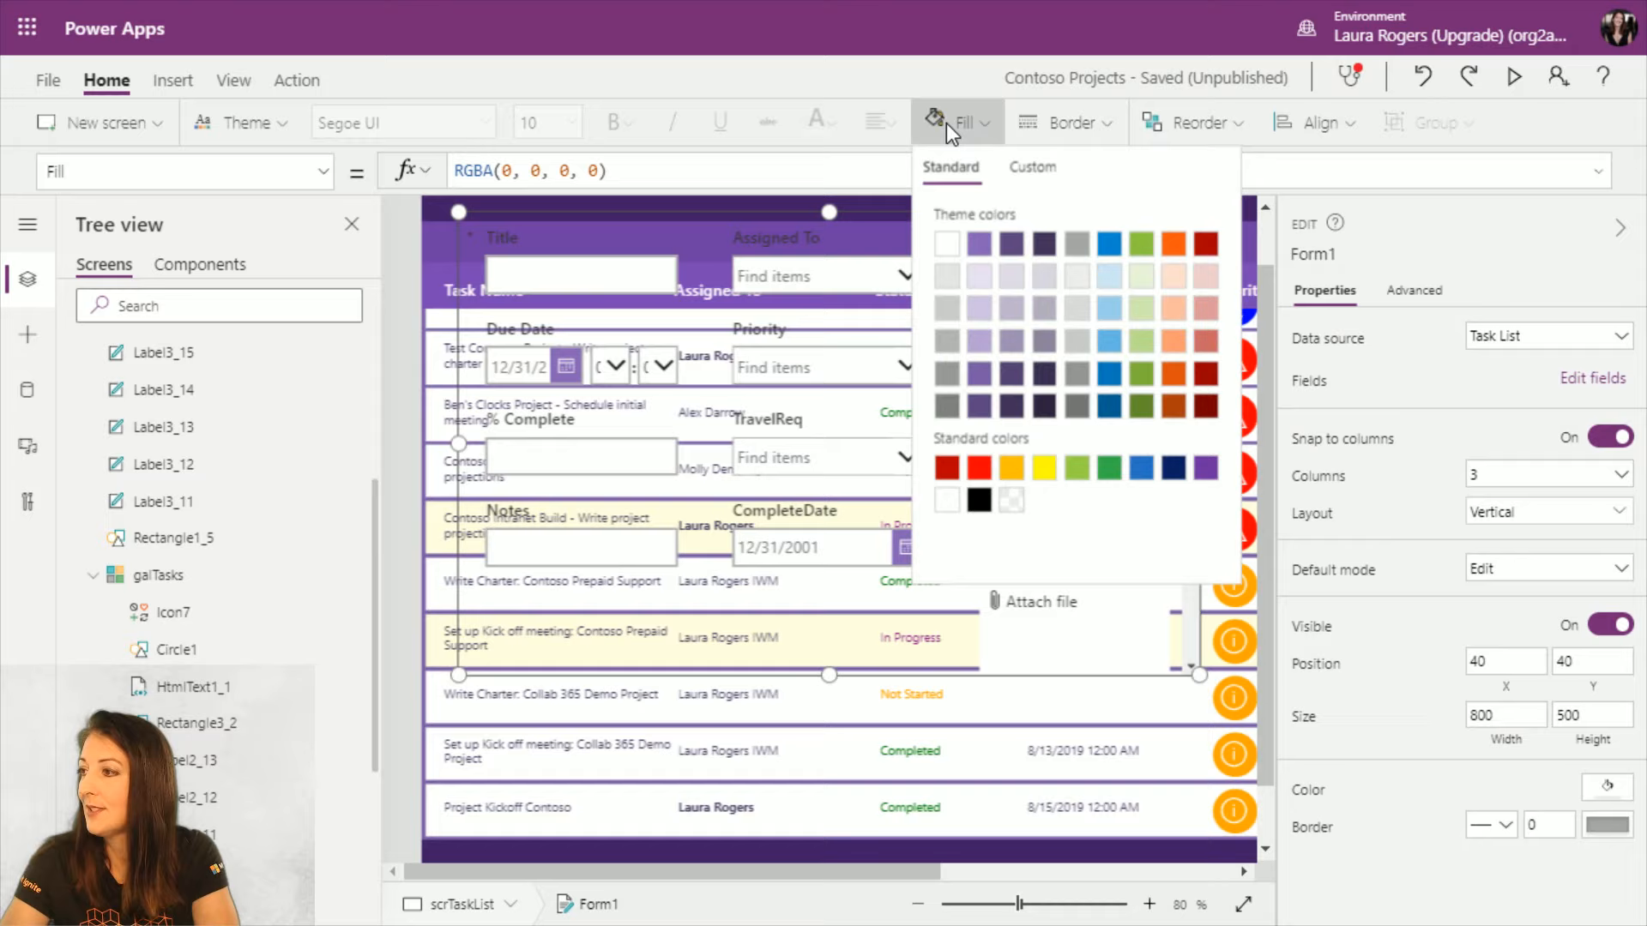
pyautogui.click(1047, 244)
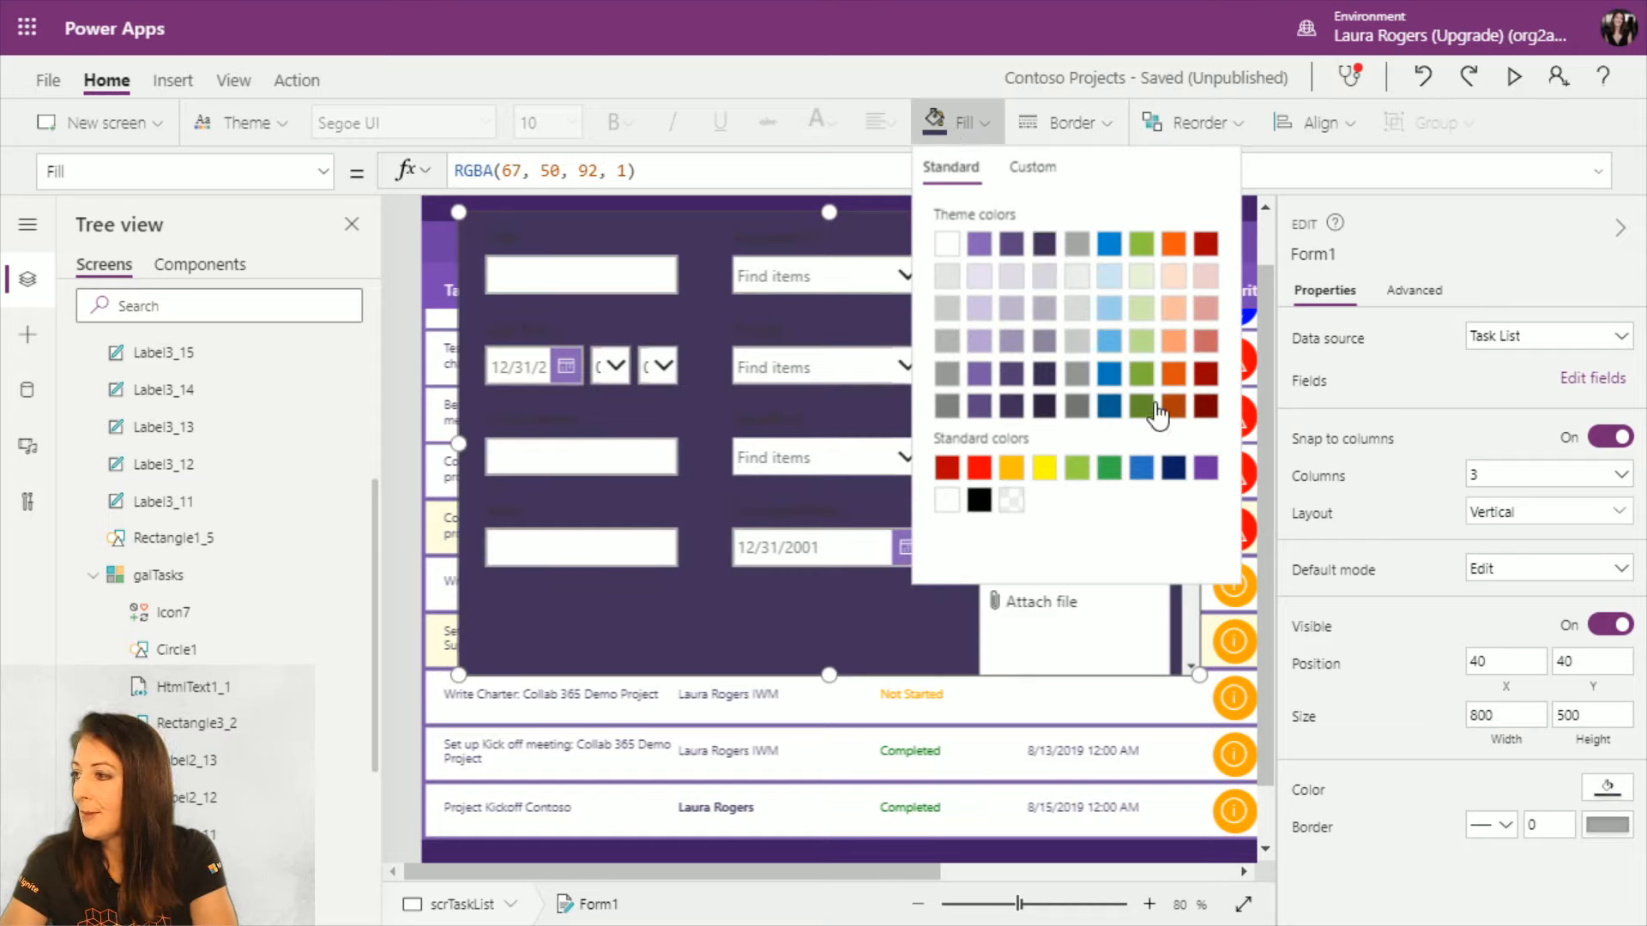
pyautogui.click(1141, 343)
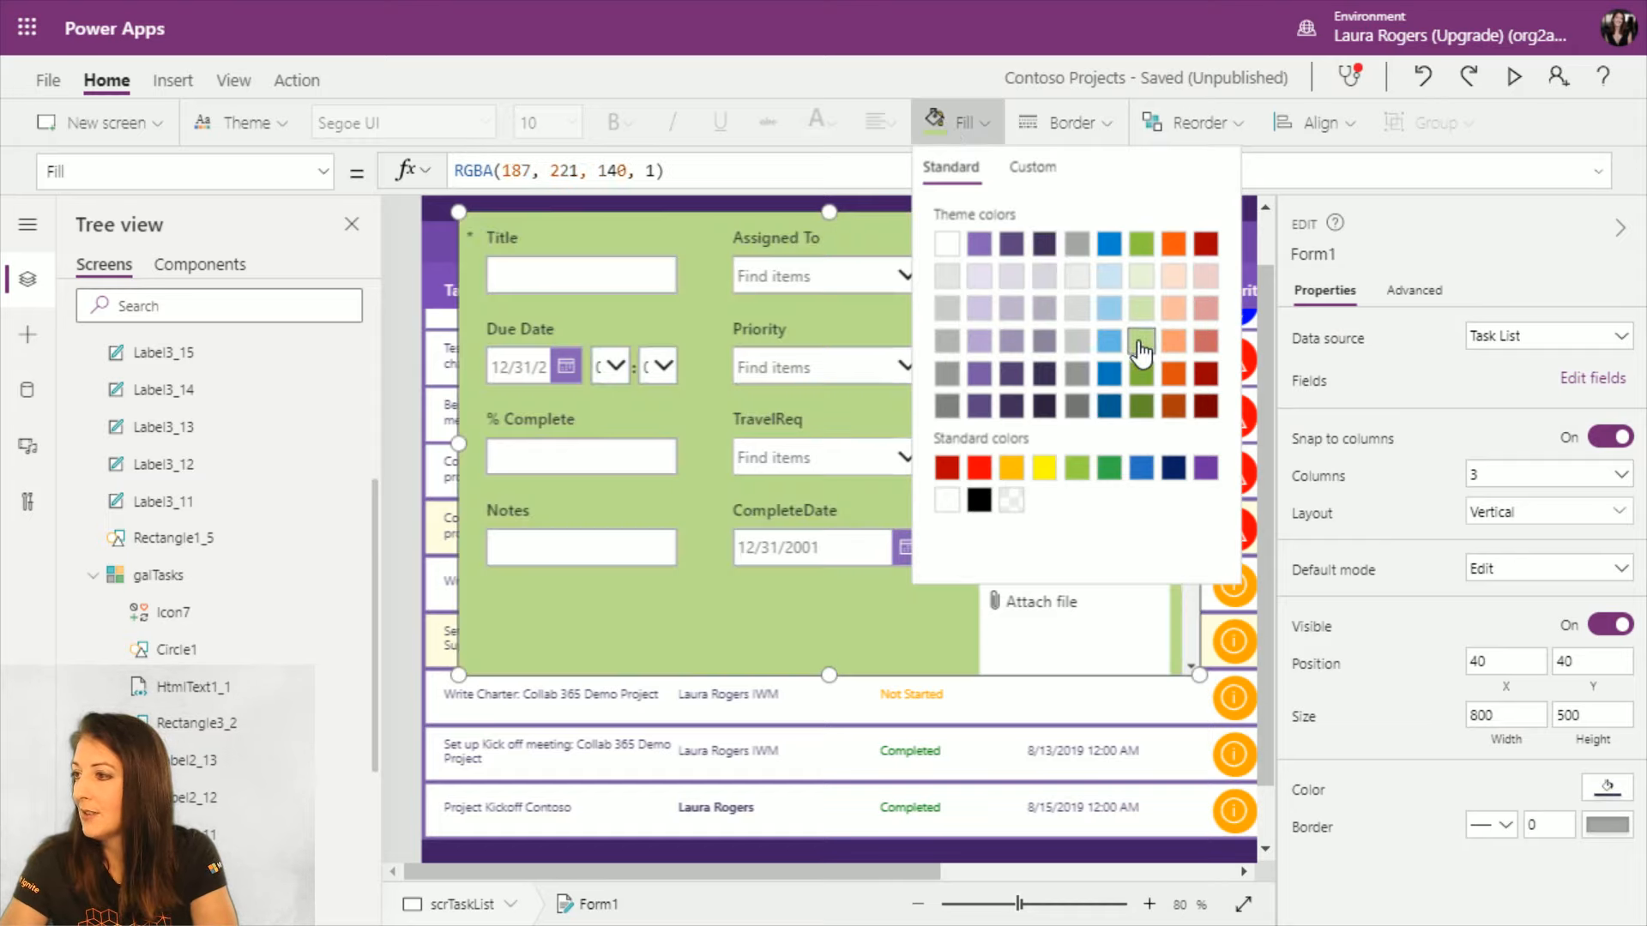
pyautogui.click(983, 116)
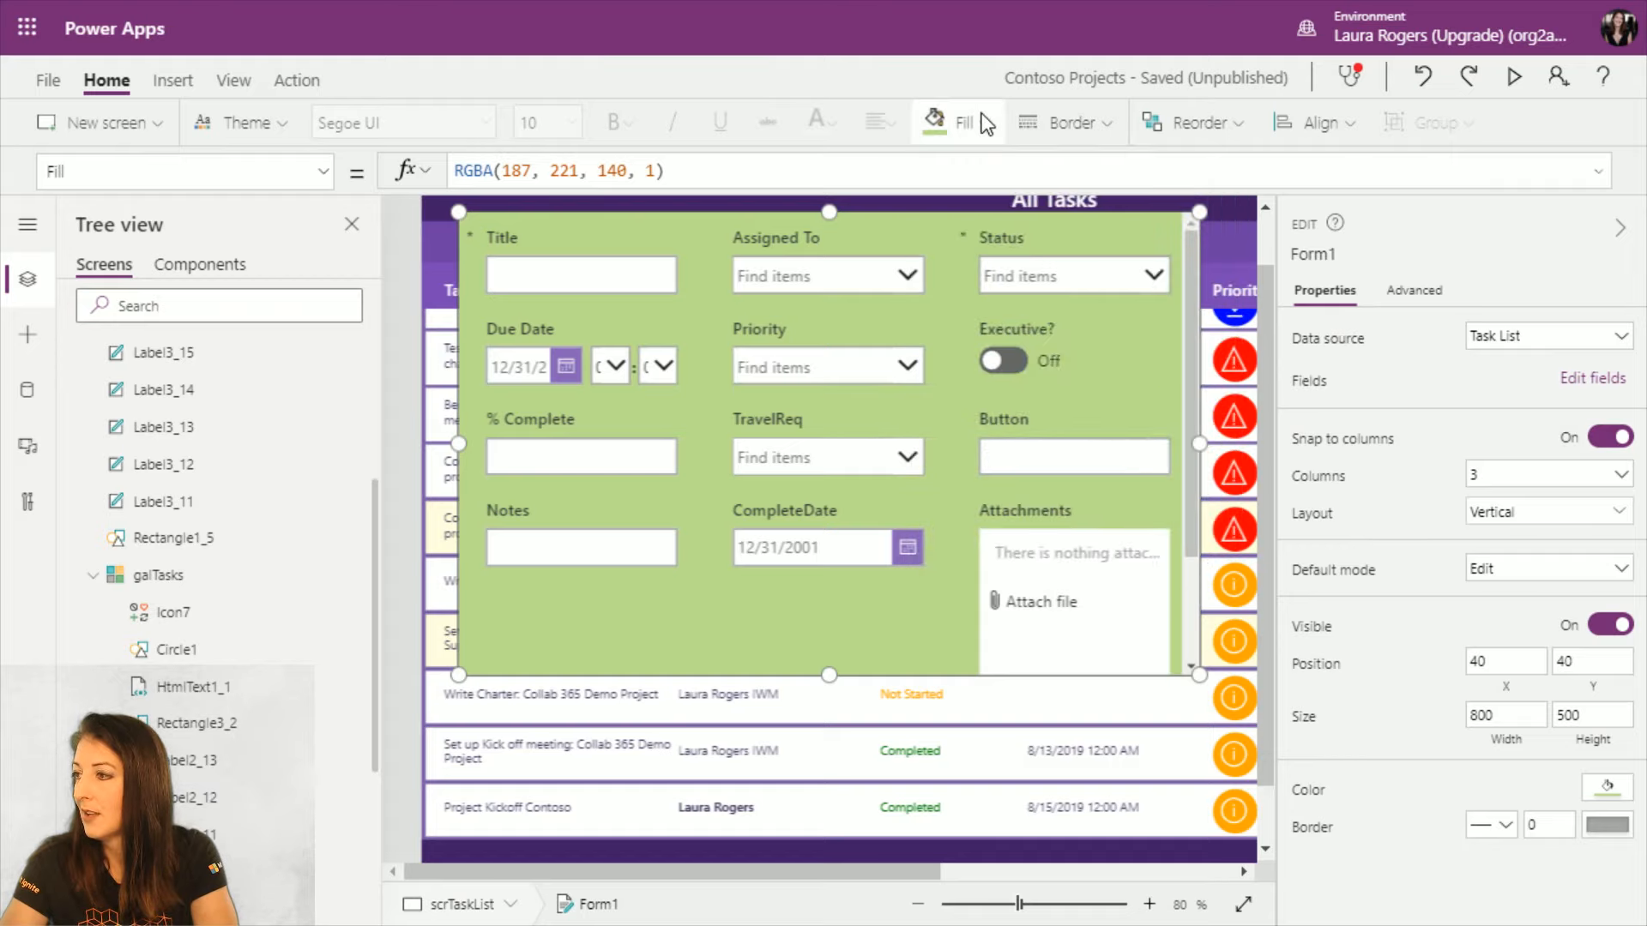
# Step: Delete the Attachments card from the form and move the form to about X 73, Y 139
pyautogui.click(1102, 532)
pyautogui.press('Delete')
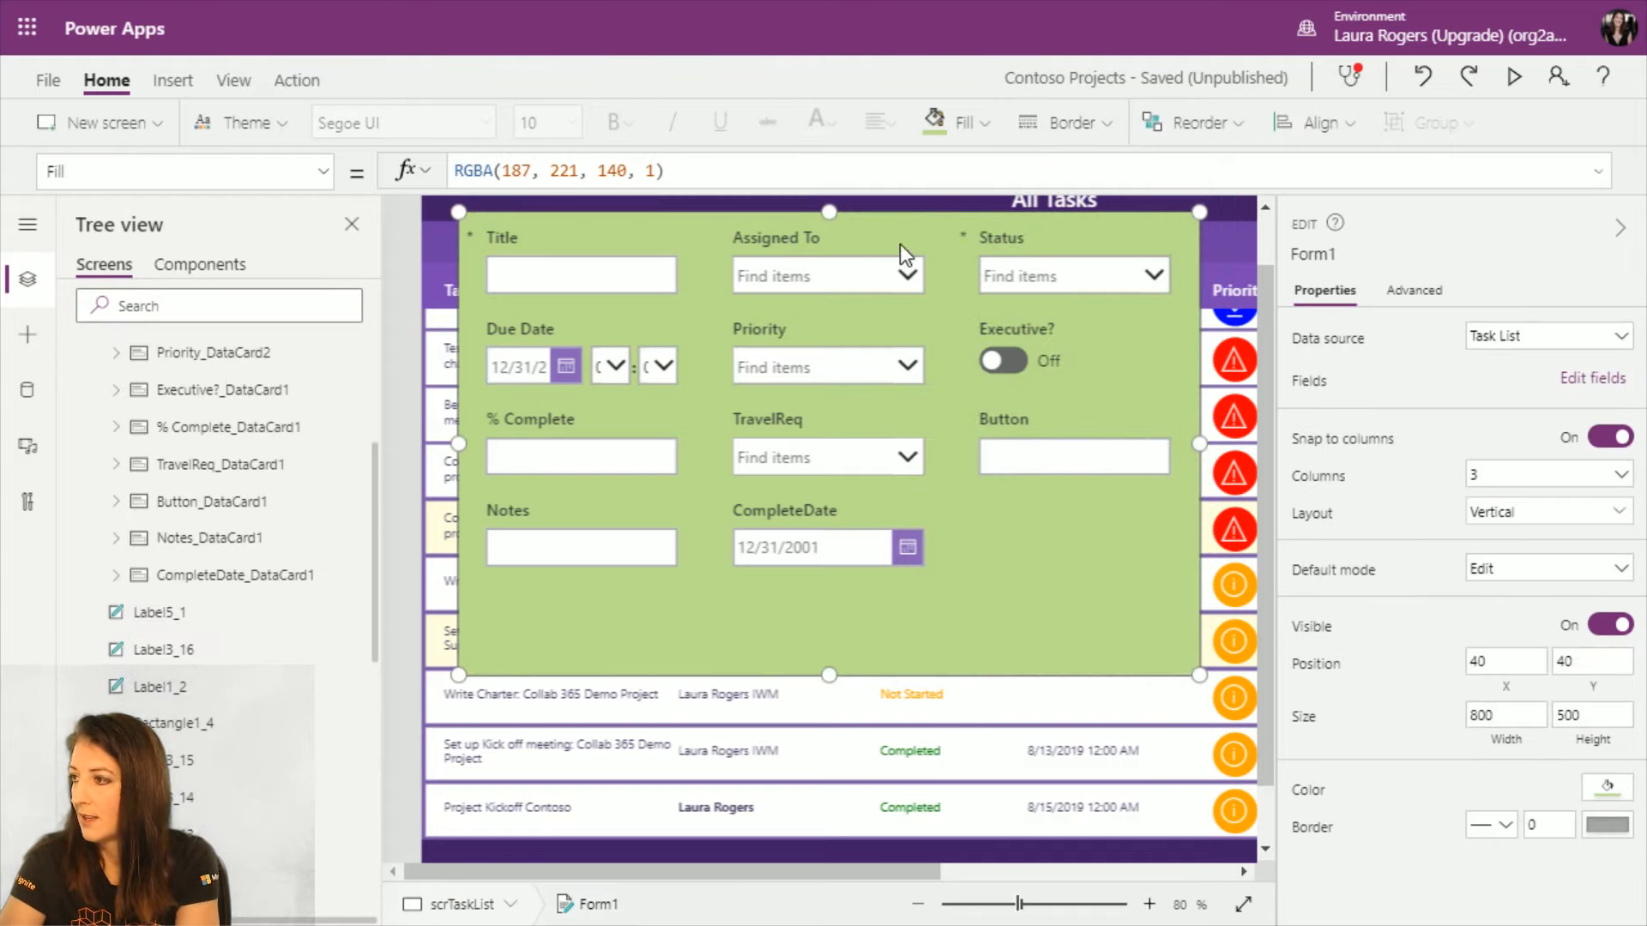
pyautogui.moveTo(885, 209); pyautogui.dragTo(915, 300)
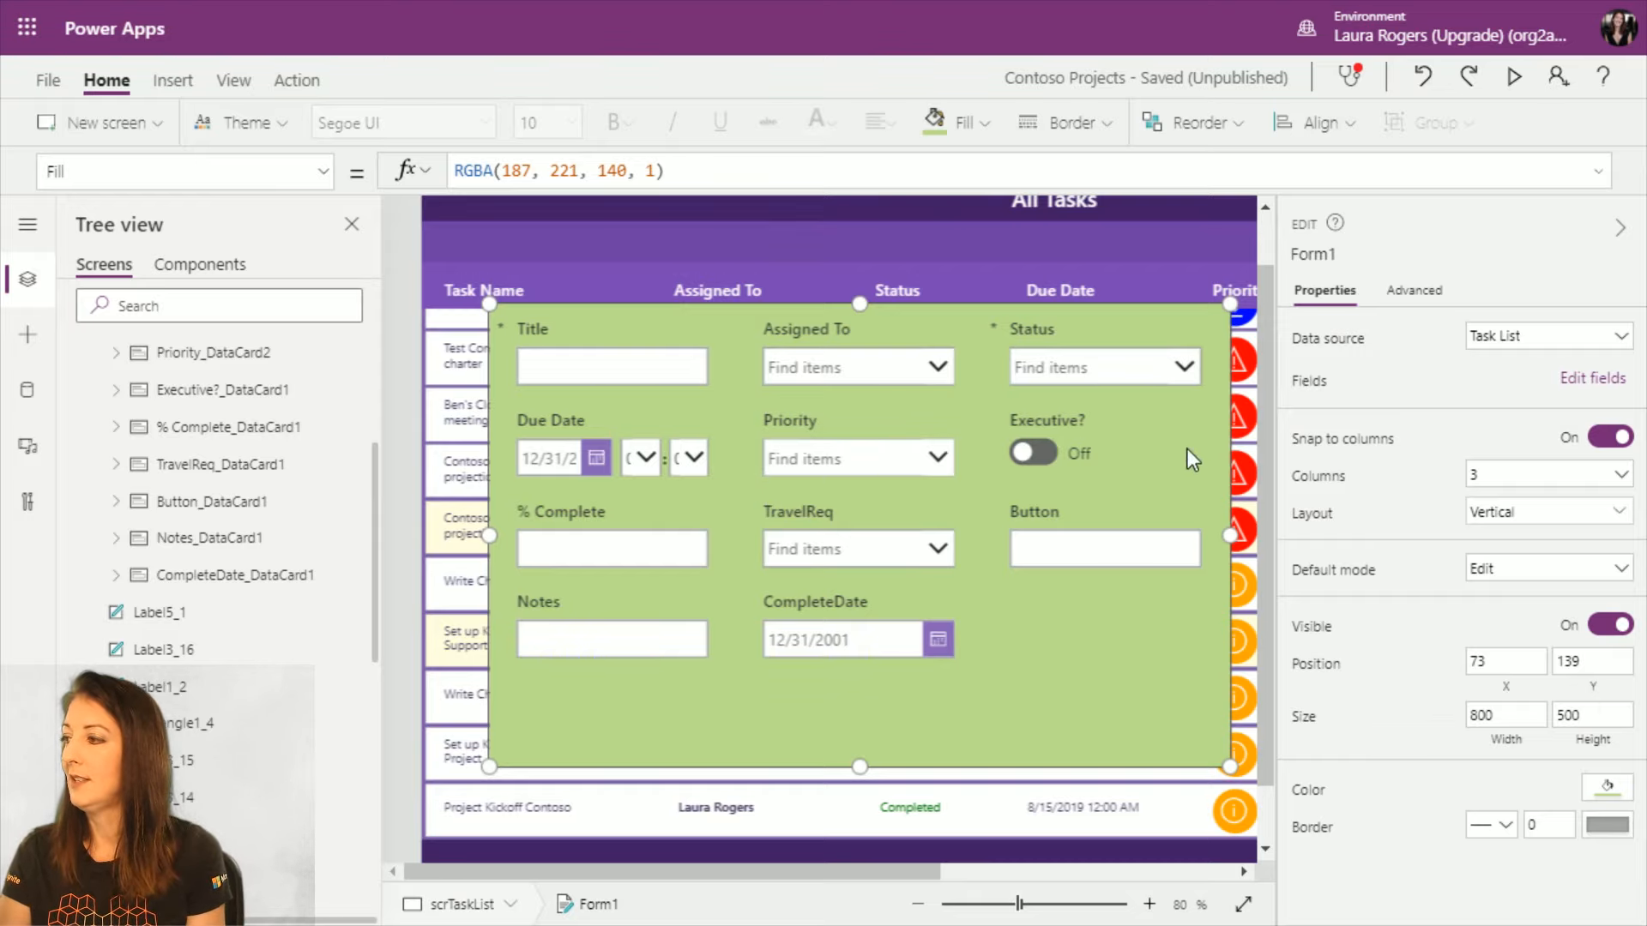
# Step: Set the form to 2 columns and delete its TravelReq, Button and CompleteDate cards
pyautogui.click(1561, 475)
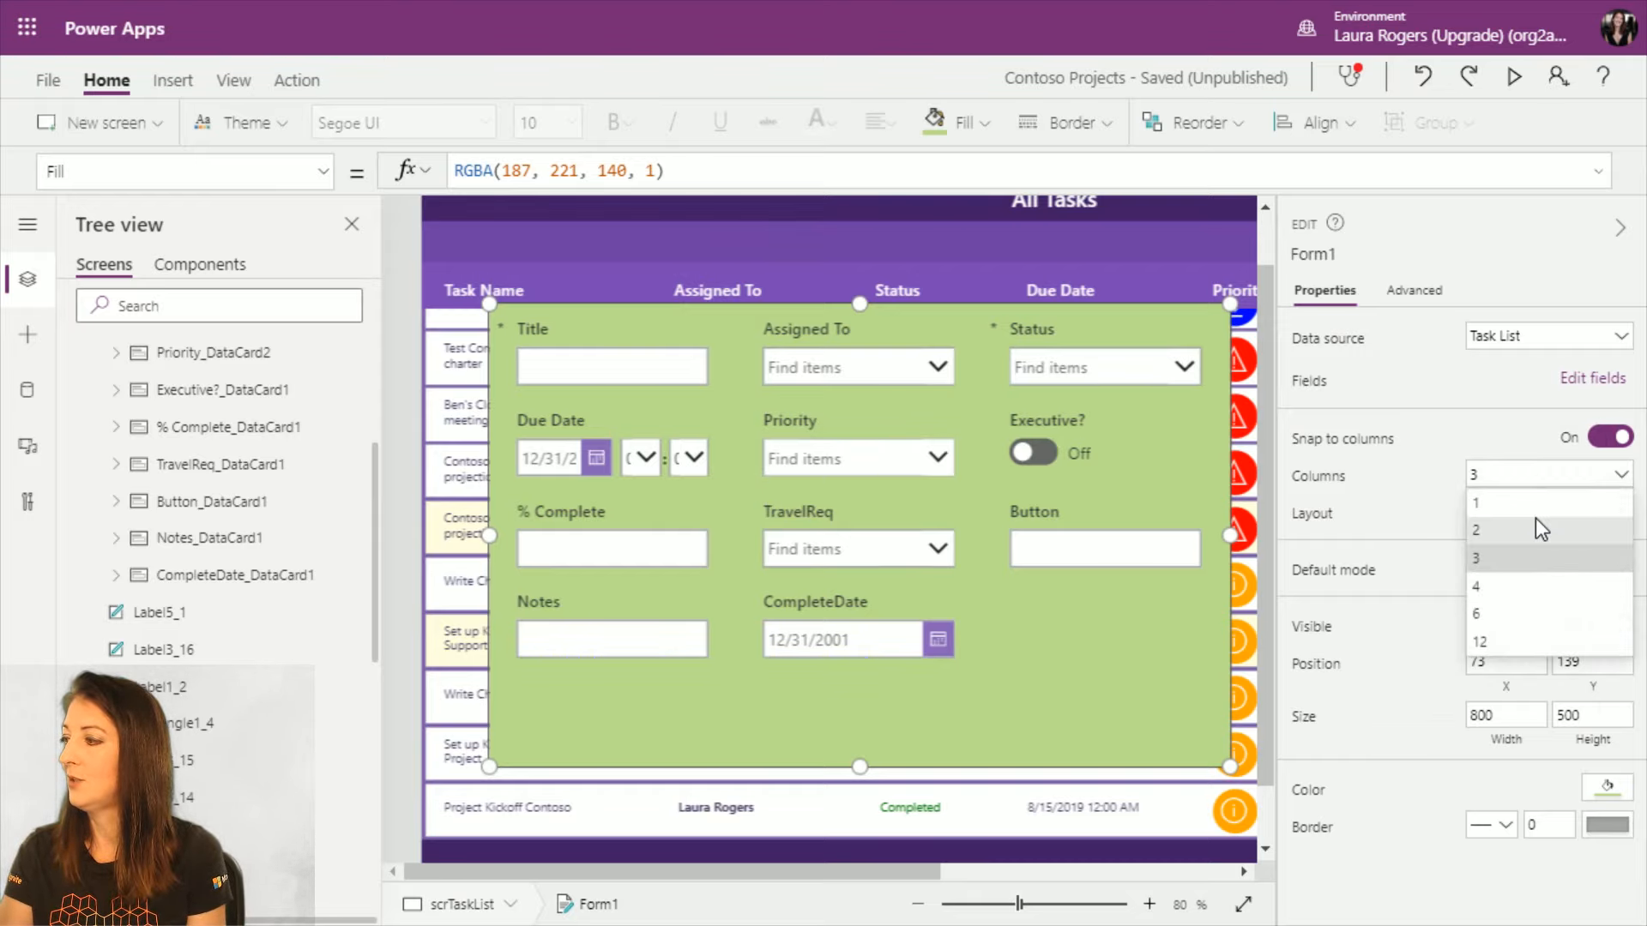
pyautogui.click(1532, 532)
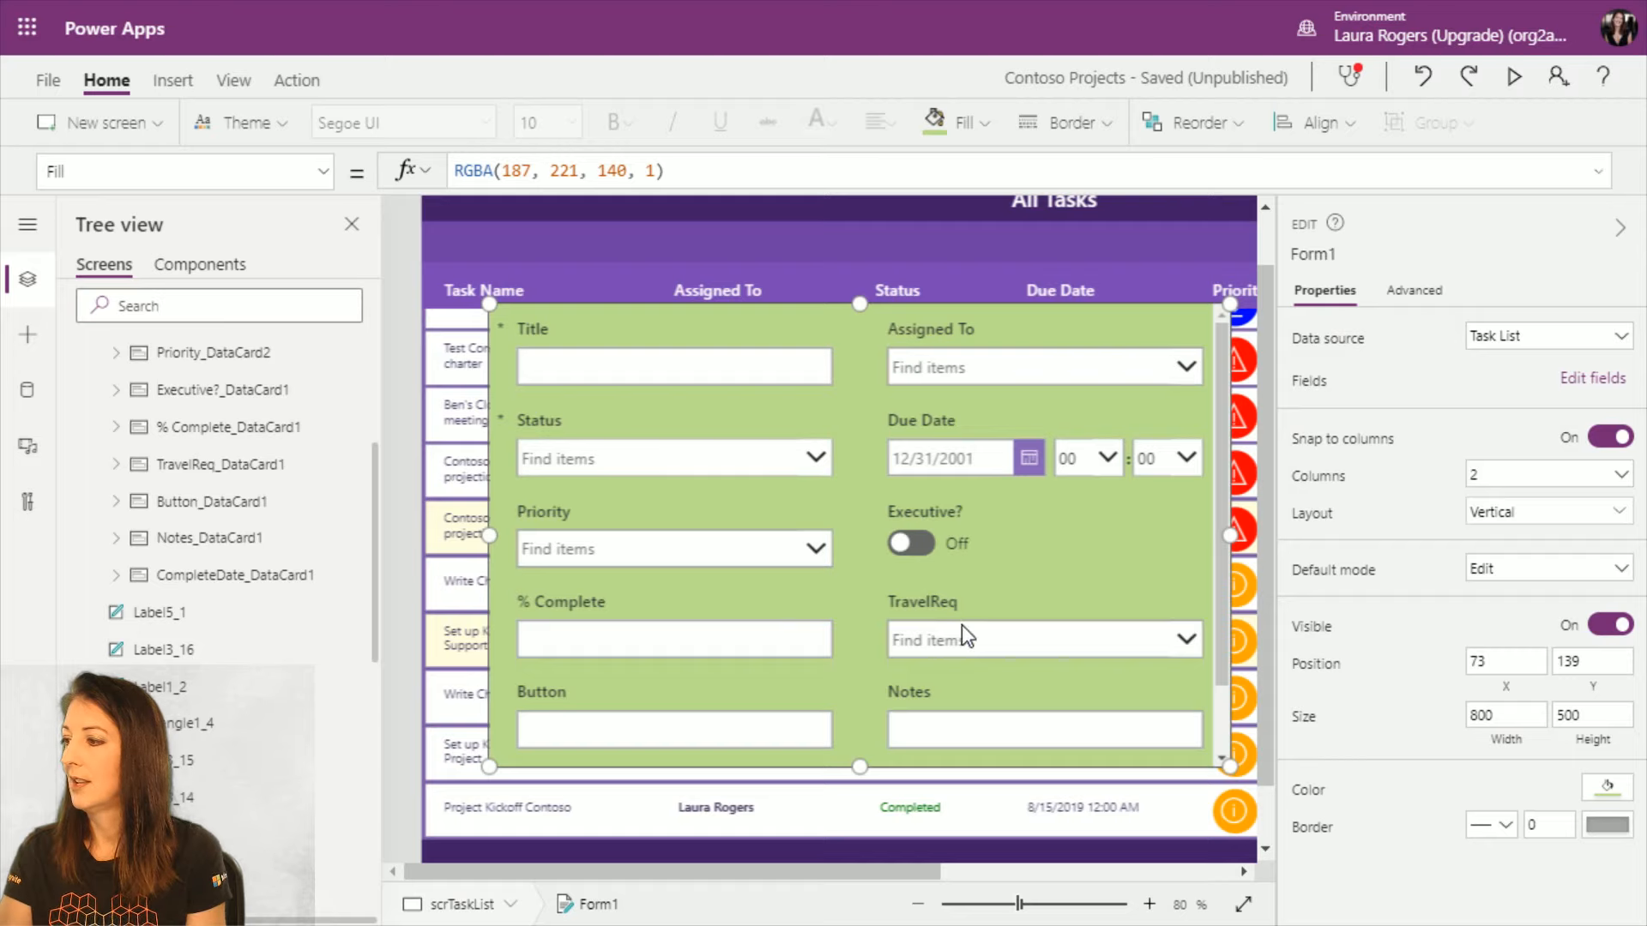
pyautogui.click(982, 635)
pyautogui.press('Delete')
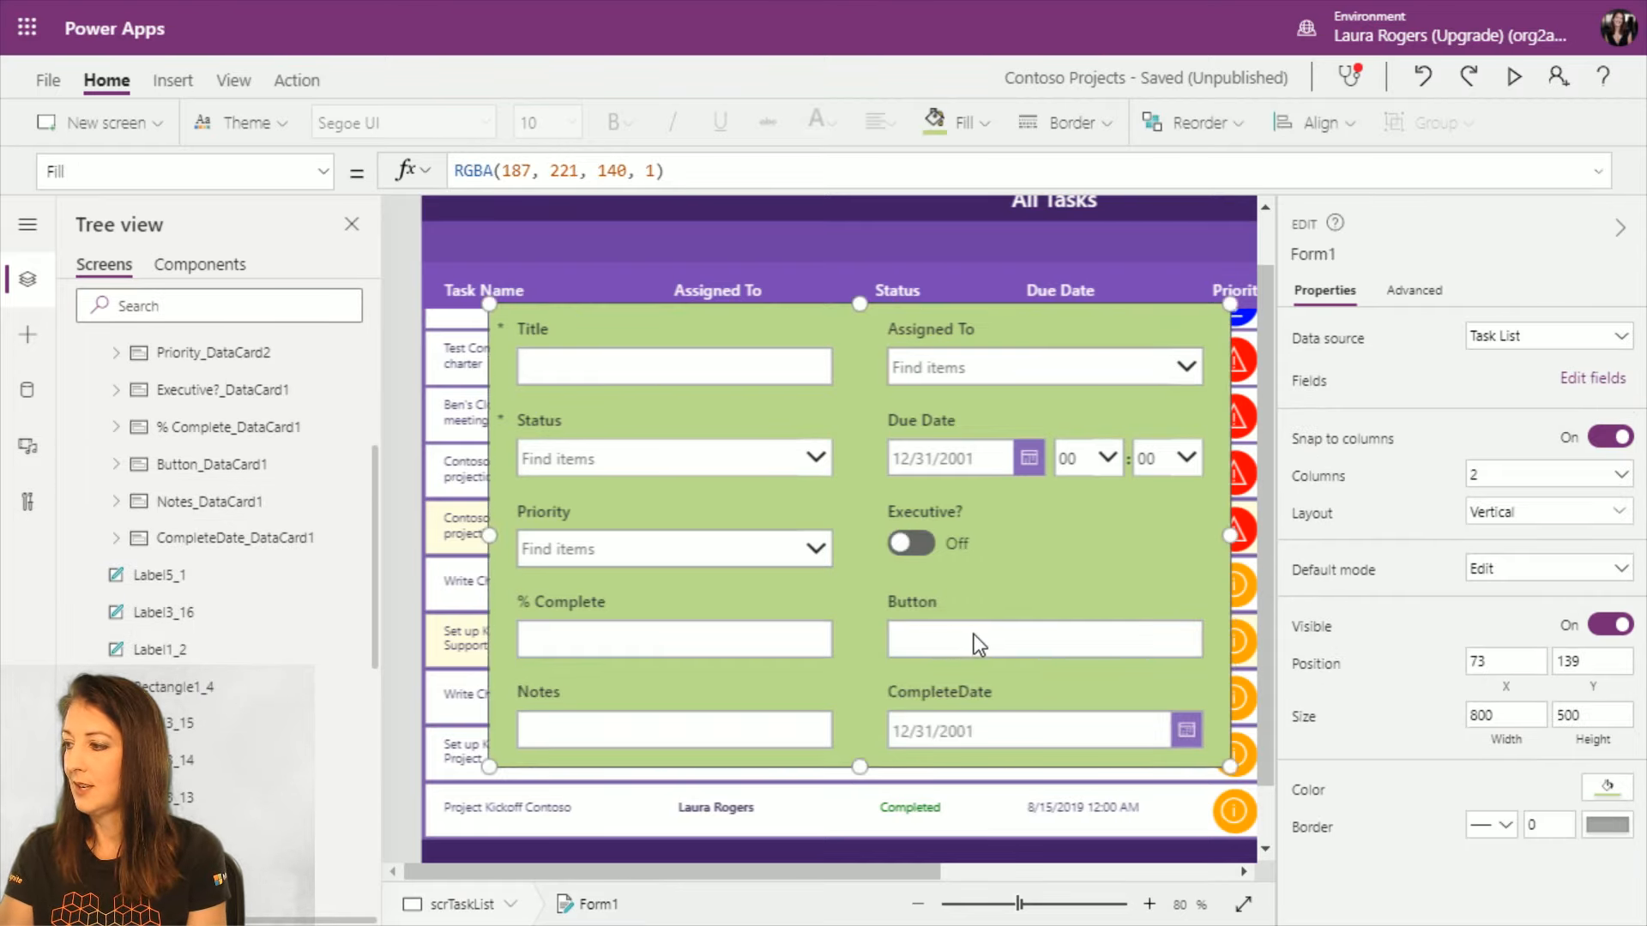
pyautogui.click(974, 635)
pyautogui.press('Delete')
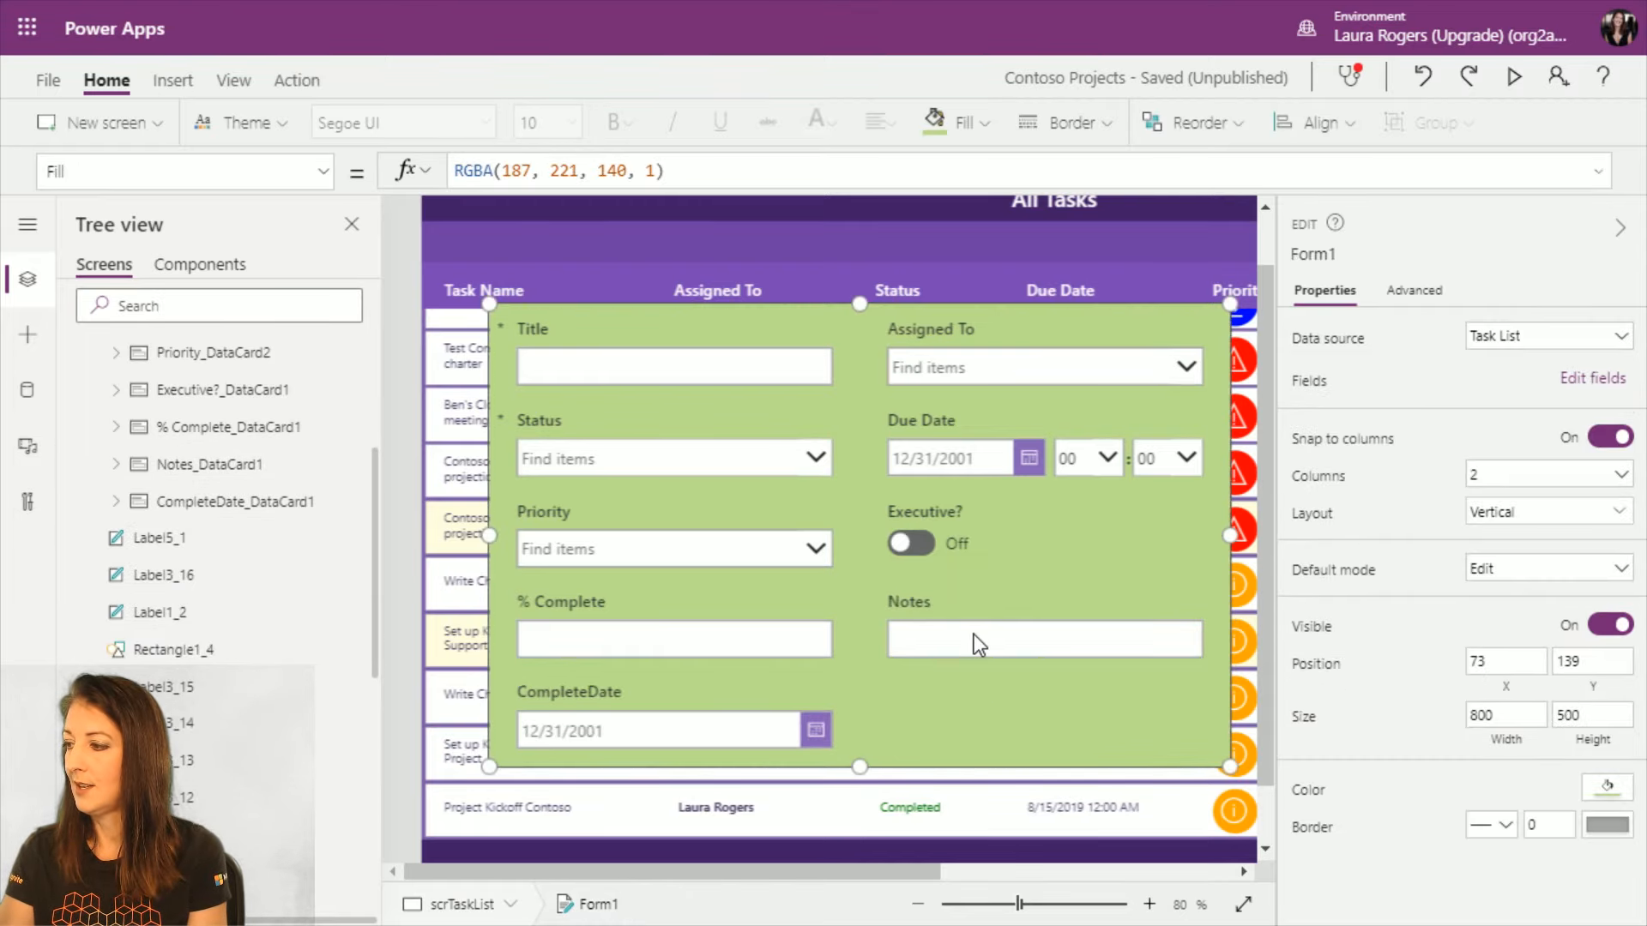
pyautogui.click(642, 699)
pyautogui.press('Delete')
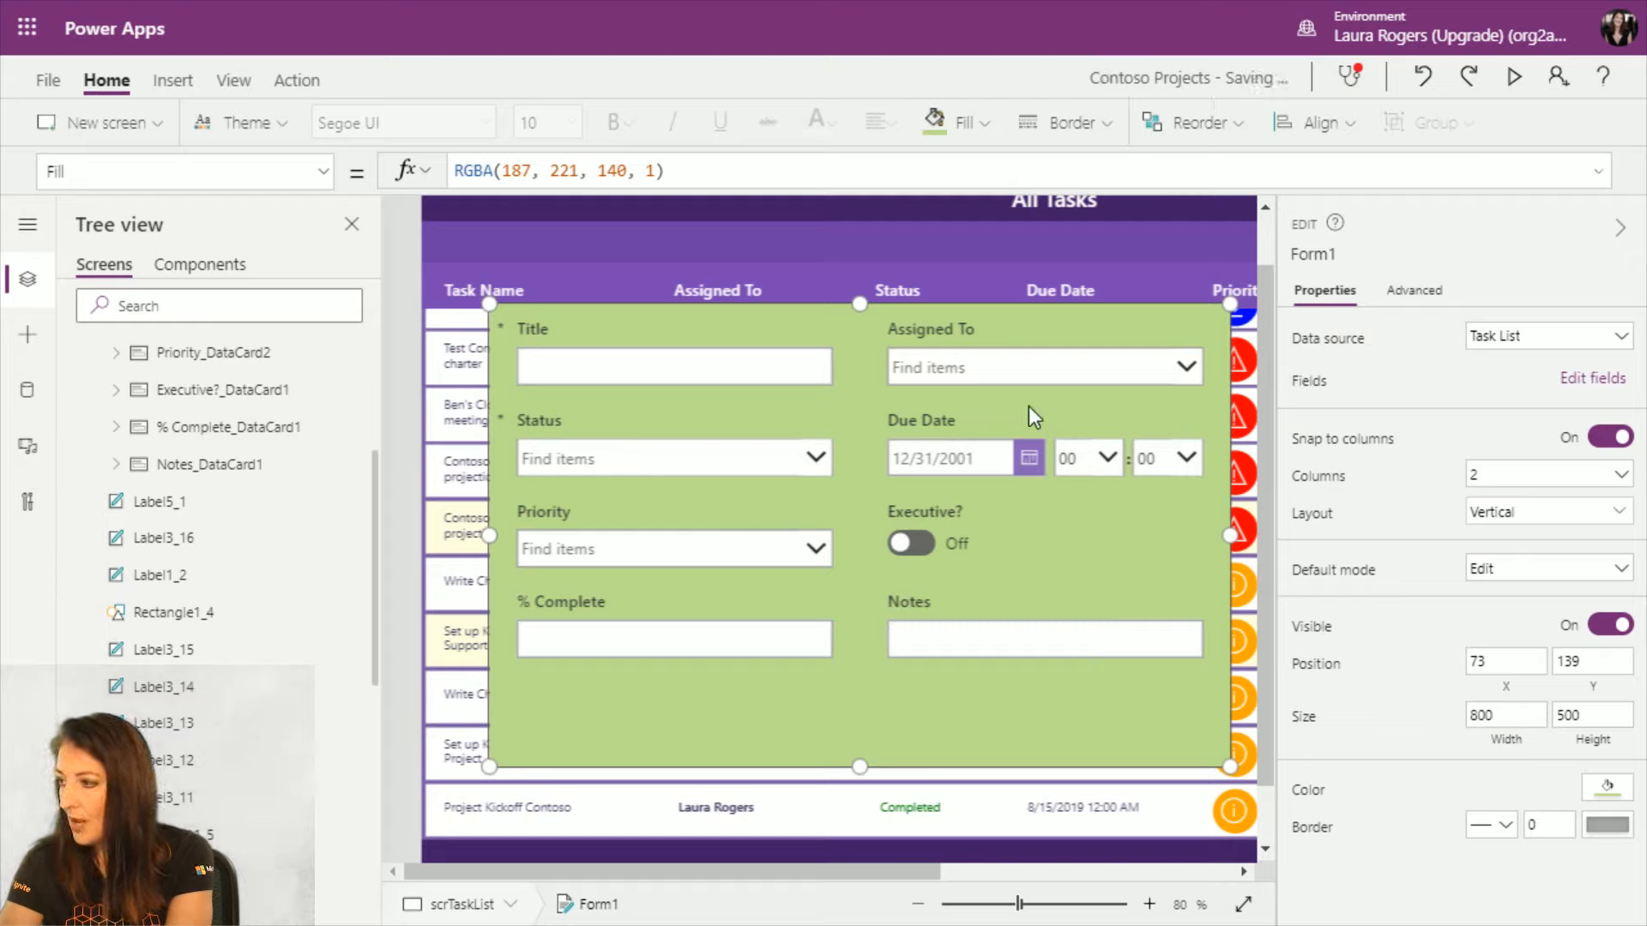
# Step: Set Form1's Visible property to false
pyautogui.scroll(3, 249, 515)
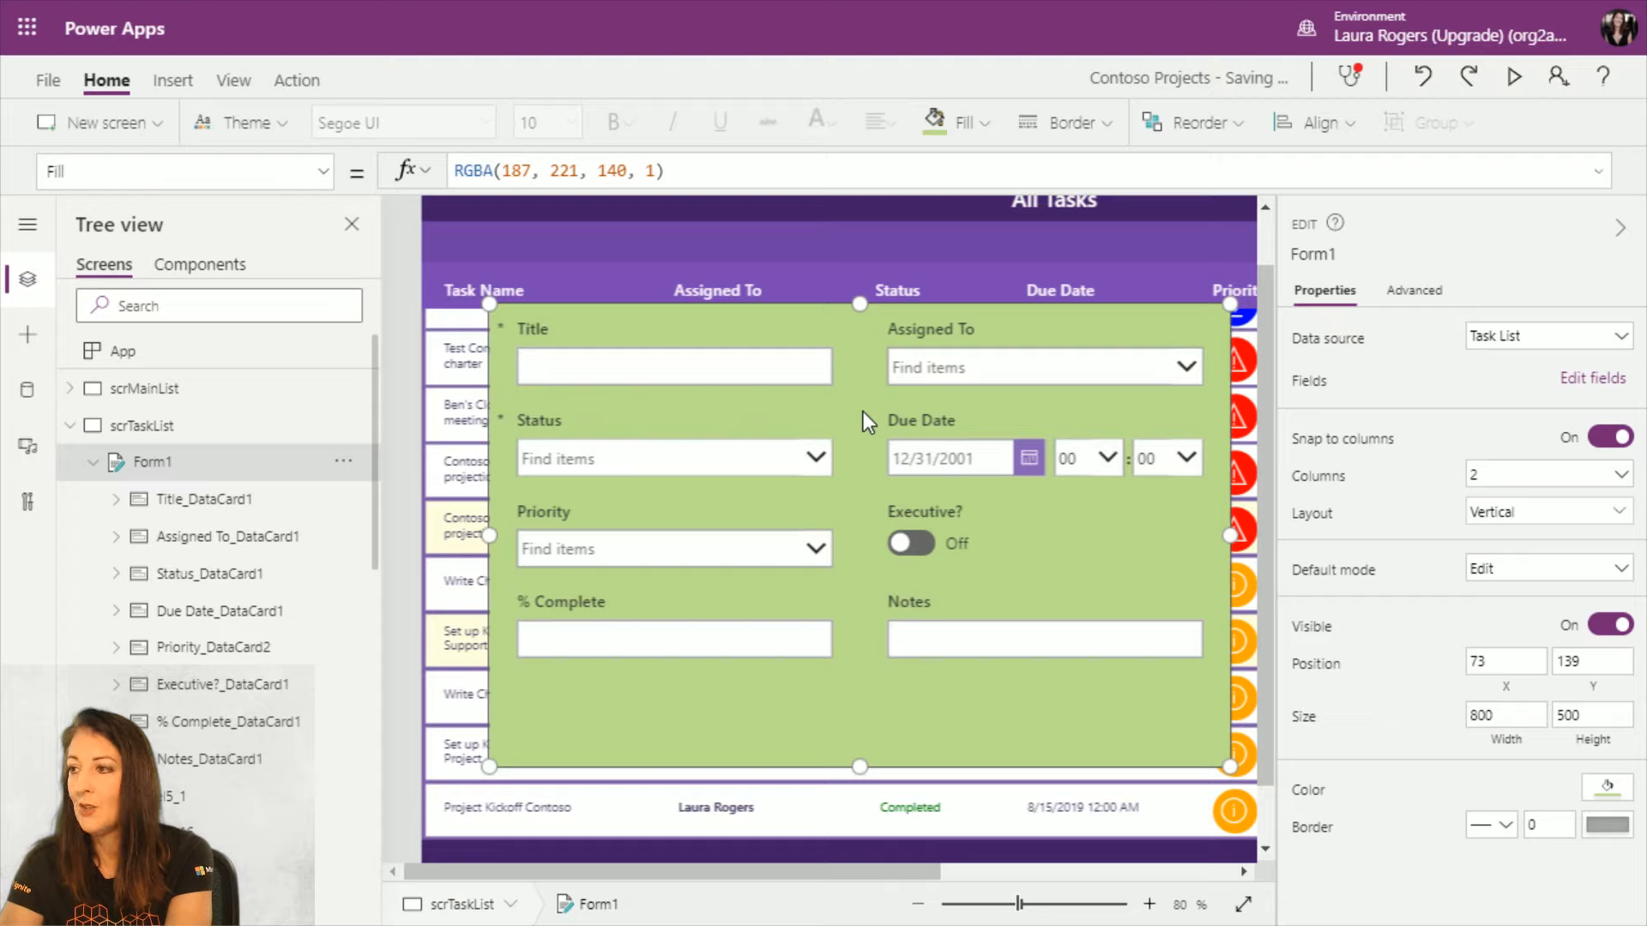
pyautogui.click(321, 174)
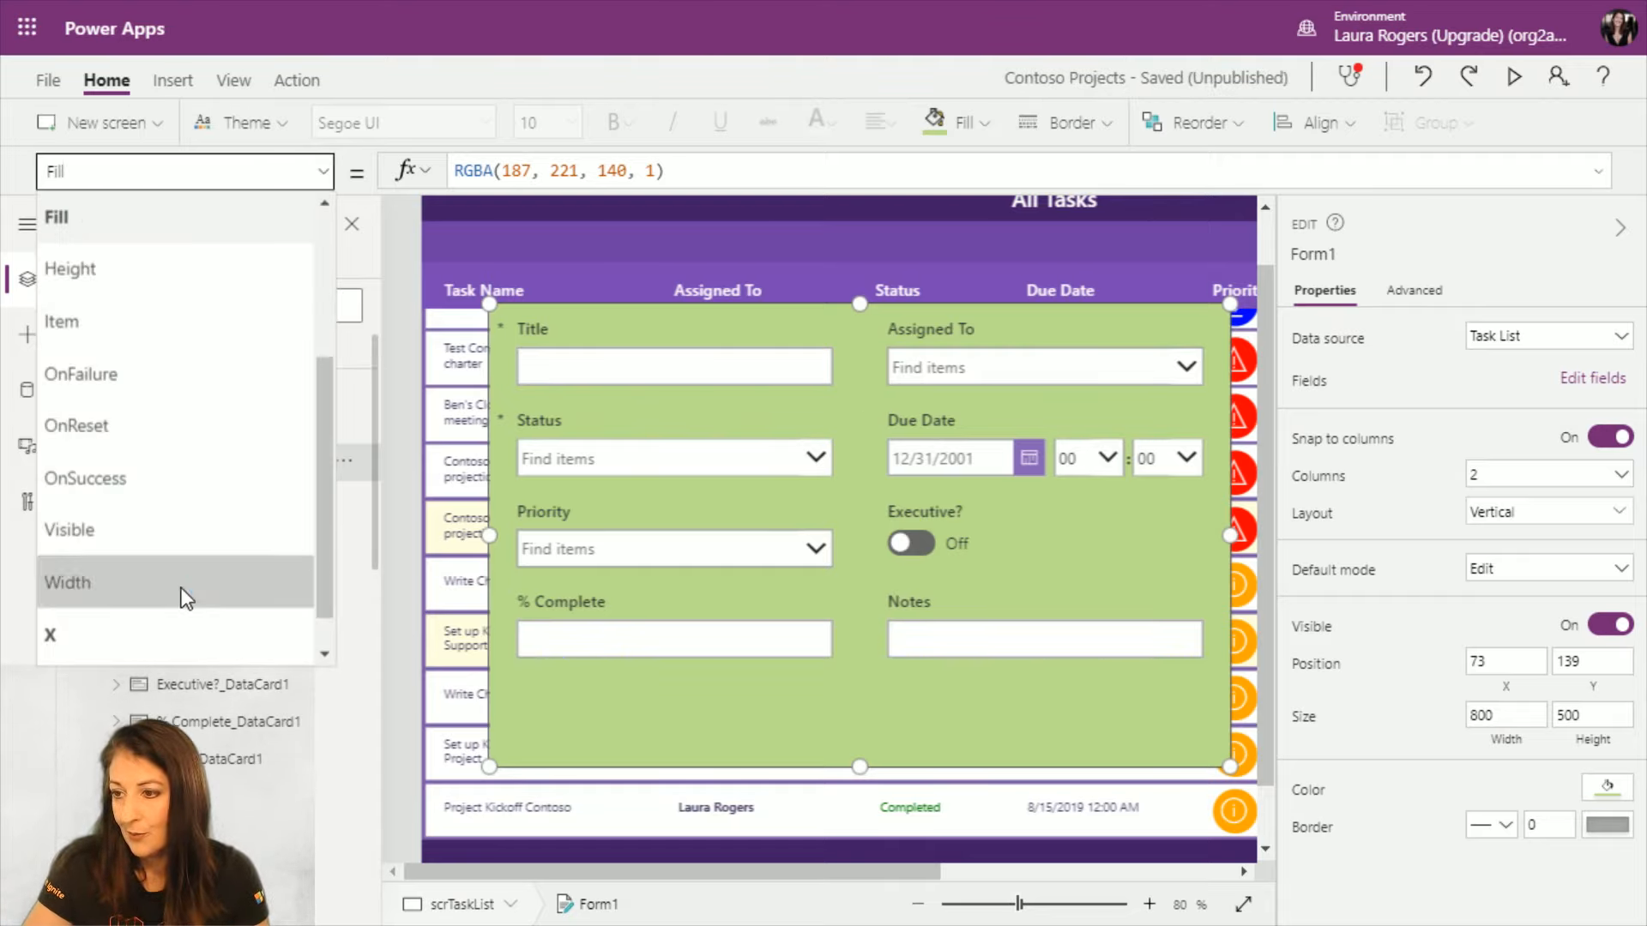
pyautogui.scroll(-1, 163, 491)
pyautogui.click(163, 484)
pyautogui.click(480, 171)
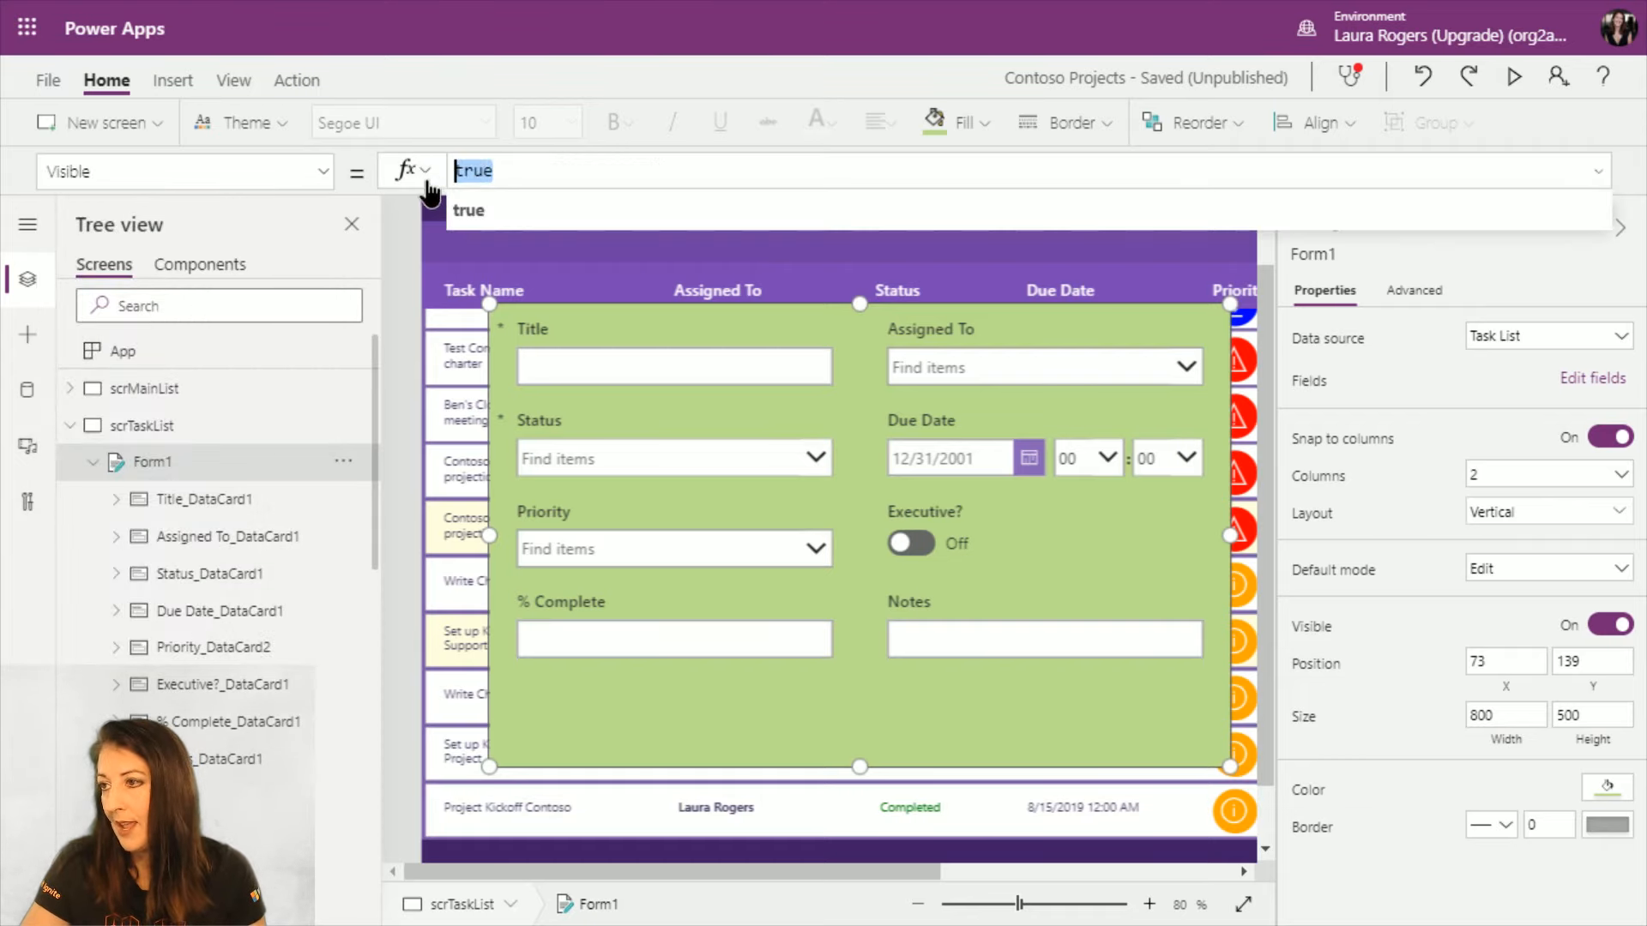
pyautogui.write('false')
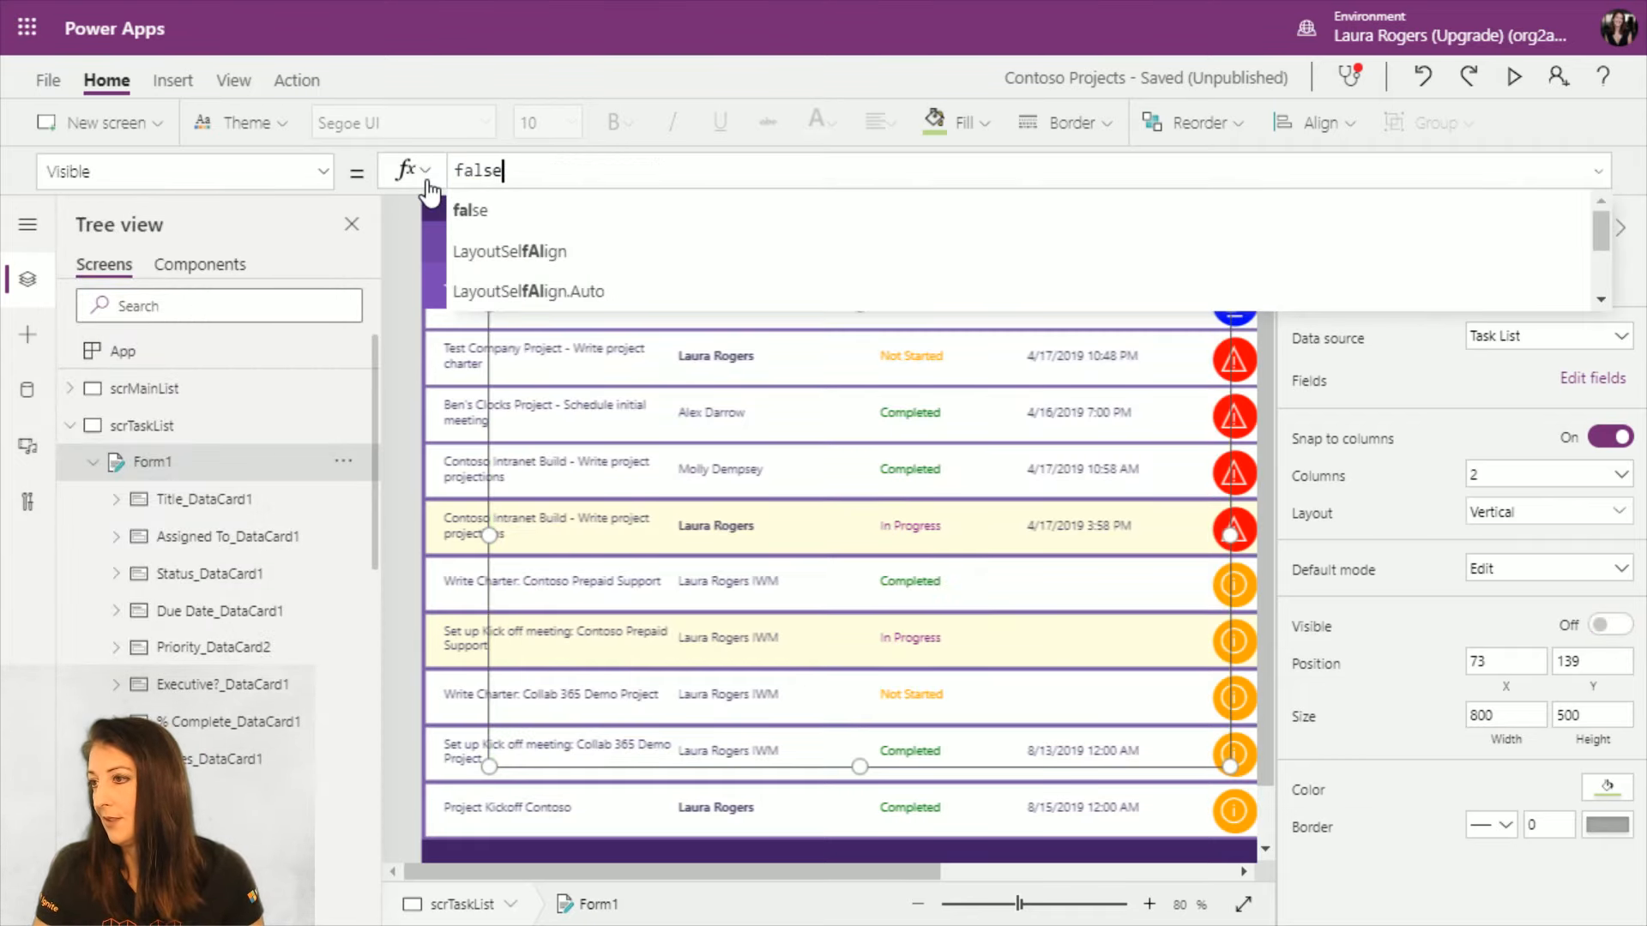
pyautogui.click(501, 252)
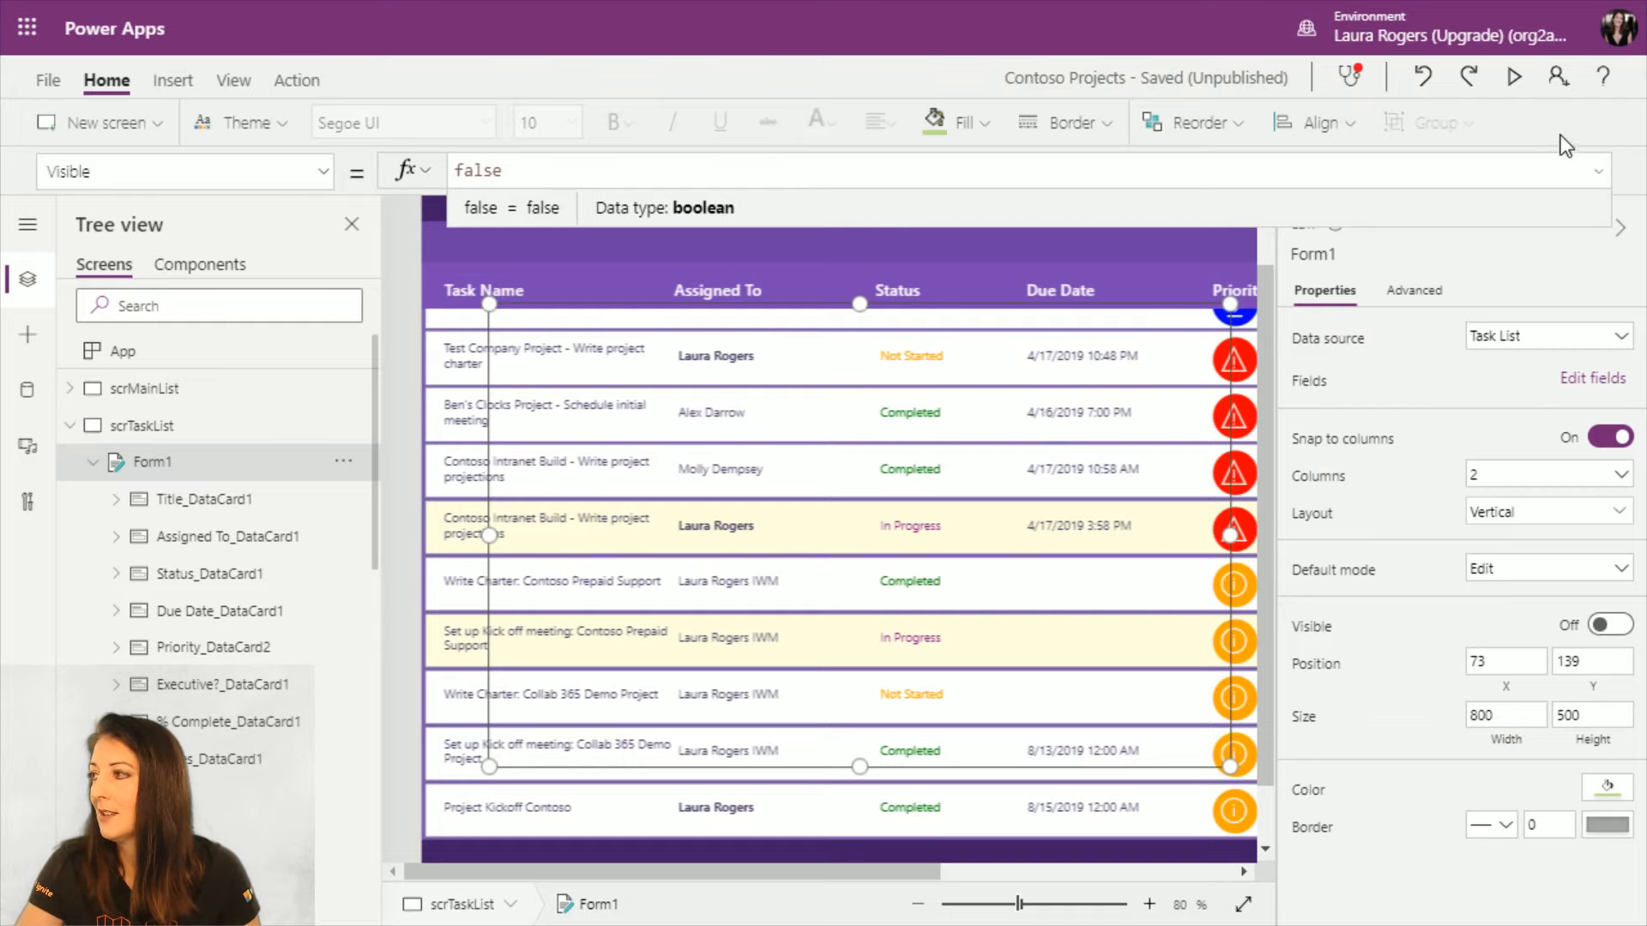
# Step: Preview the app and check the All Tasks list with the form hidden
pyautogui.moveTo(1267, 330); pyautogui.dragTo(1264, 282)
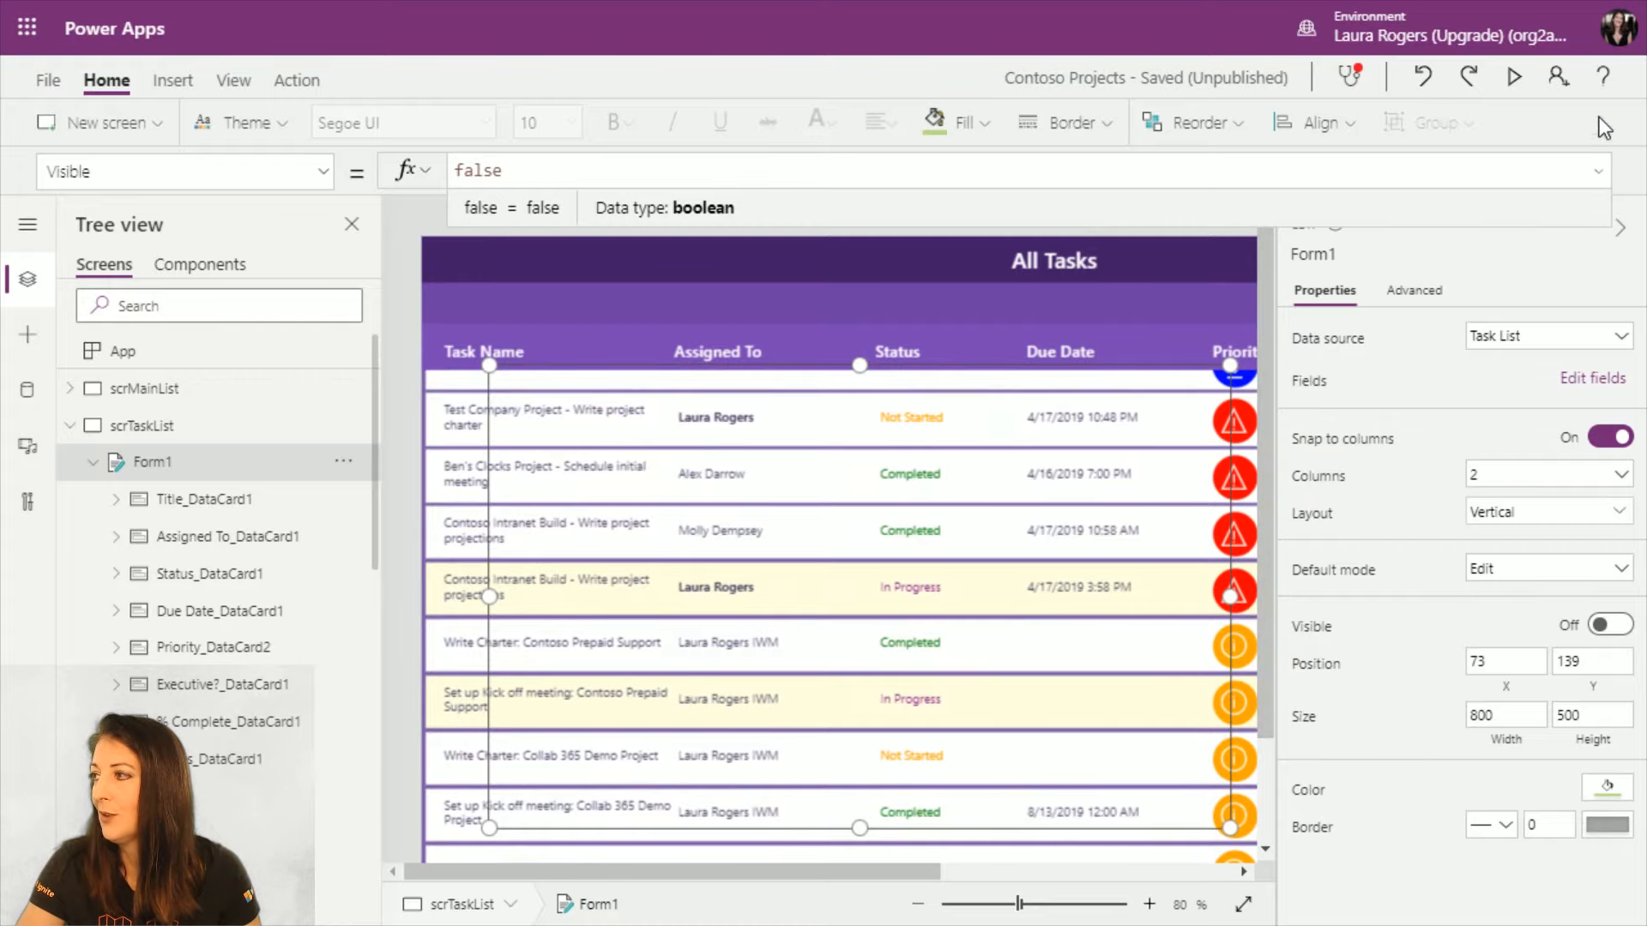
pyautogui.click(1517, 83)
pyautogui.scroll(-5, 1113, 473)
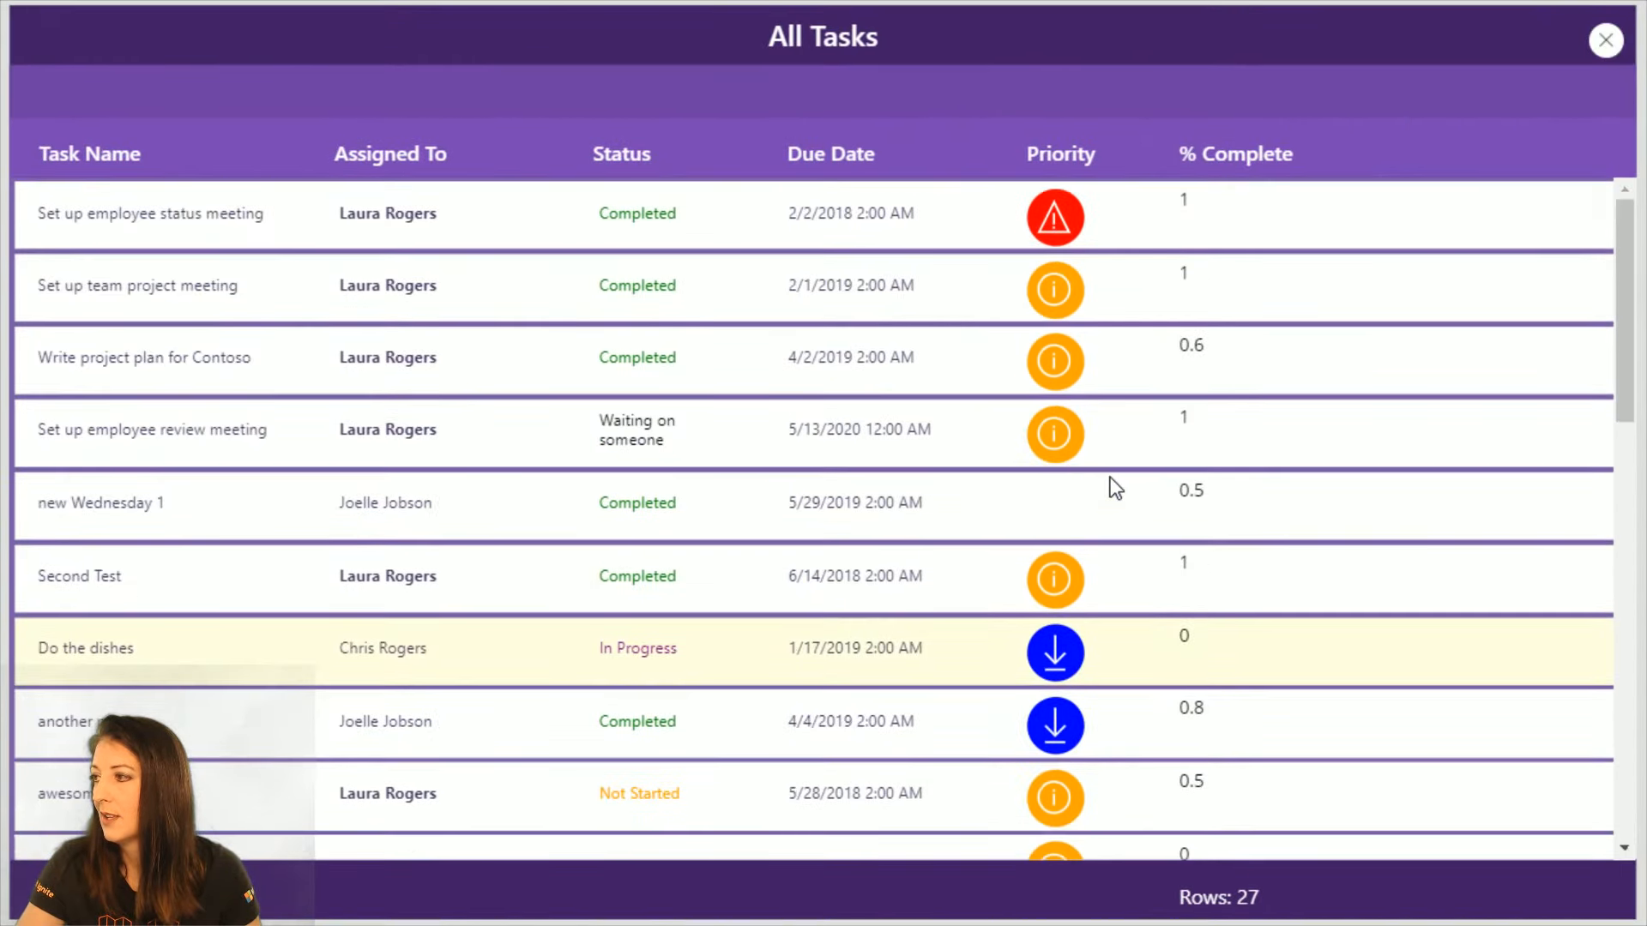
pyautogui.click(1604, 40)
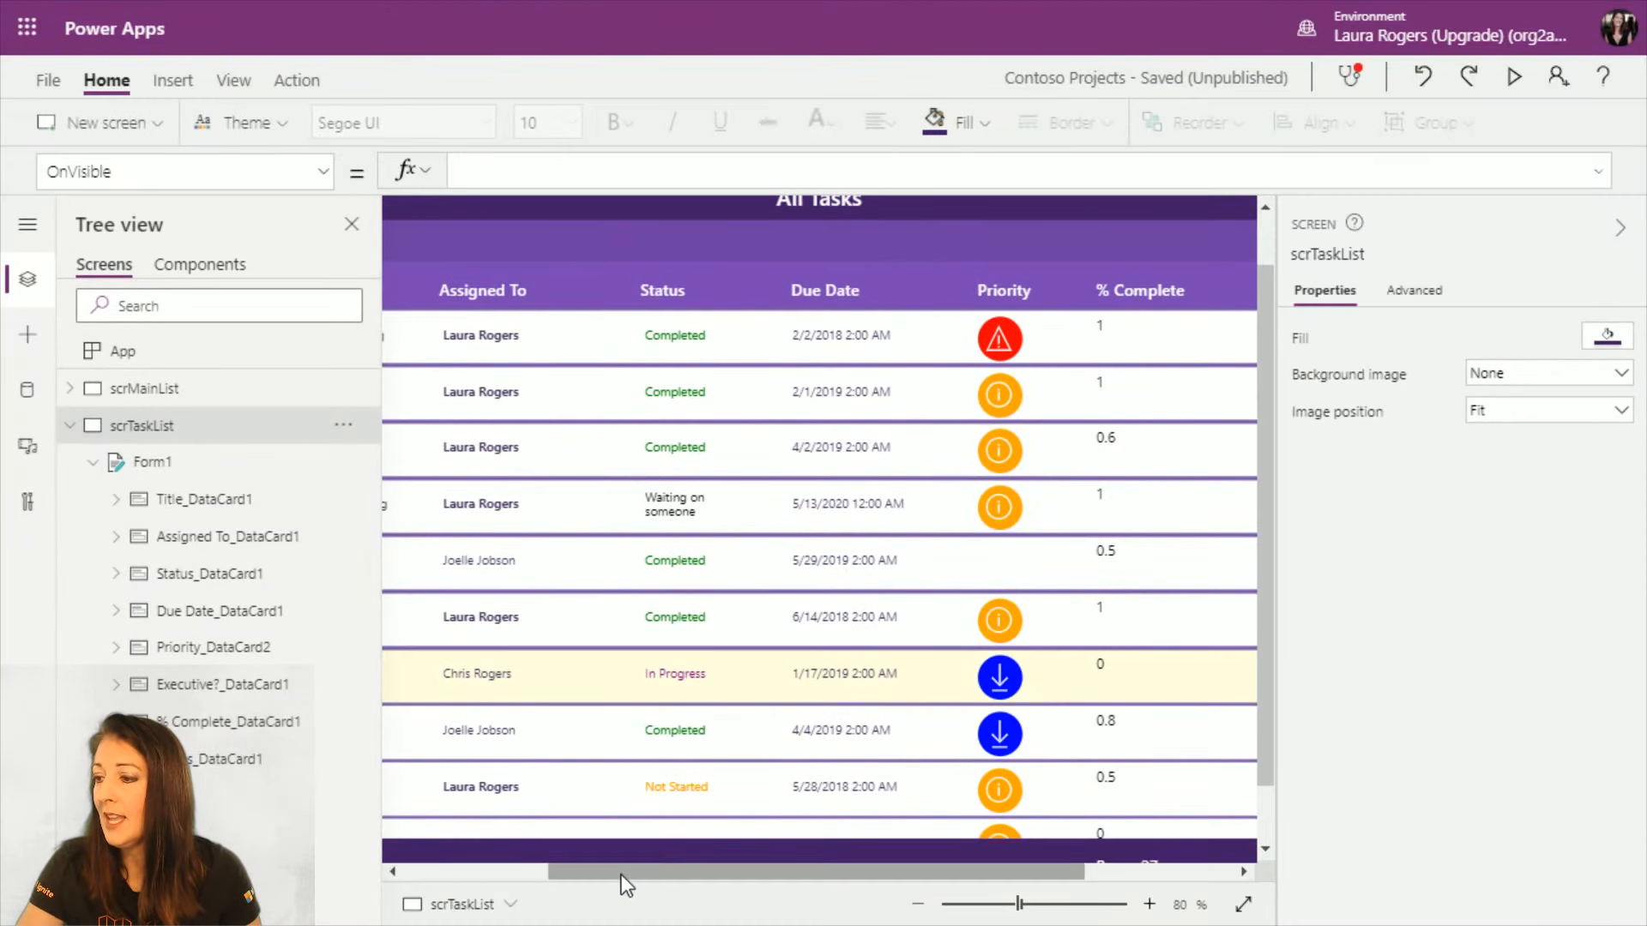
# Step: Narrow the % Complete HTML text control in the galTasks gallery to a width of about 139
pyautogui.moveTo(611, 872); pyautogui.dragTo(466, 873)
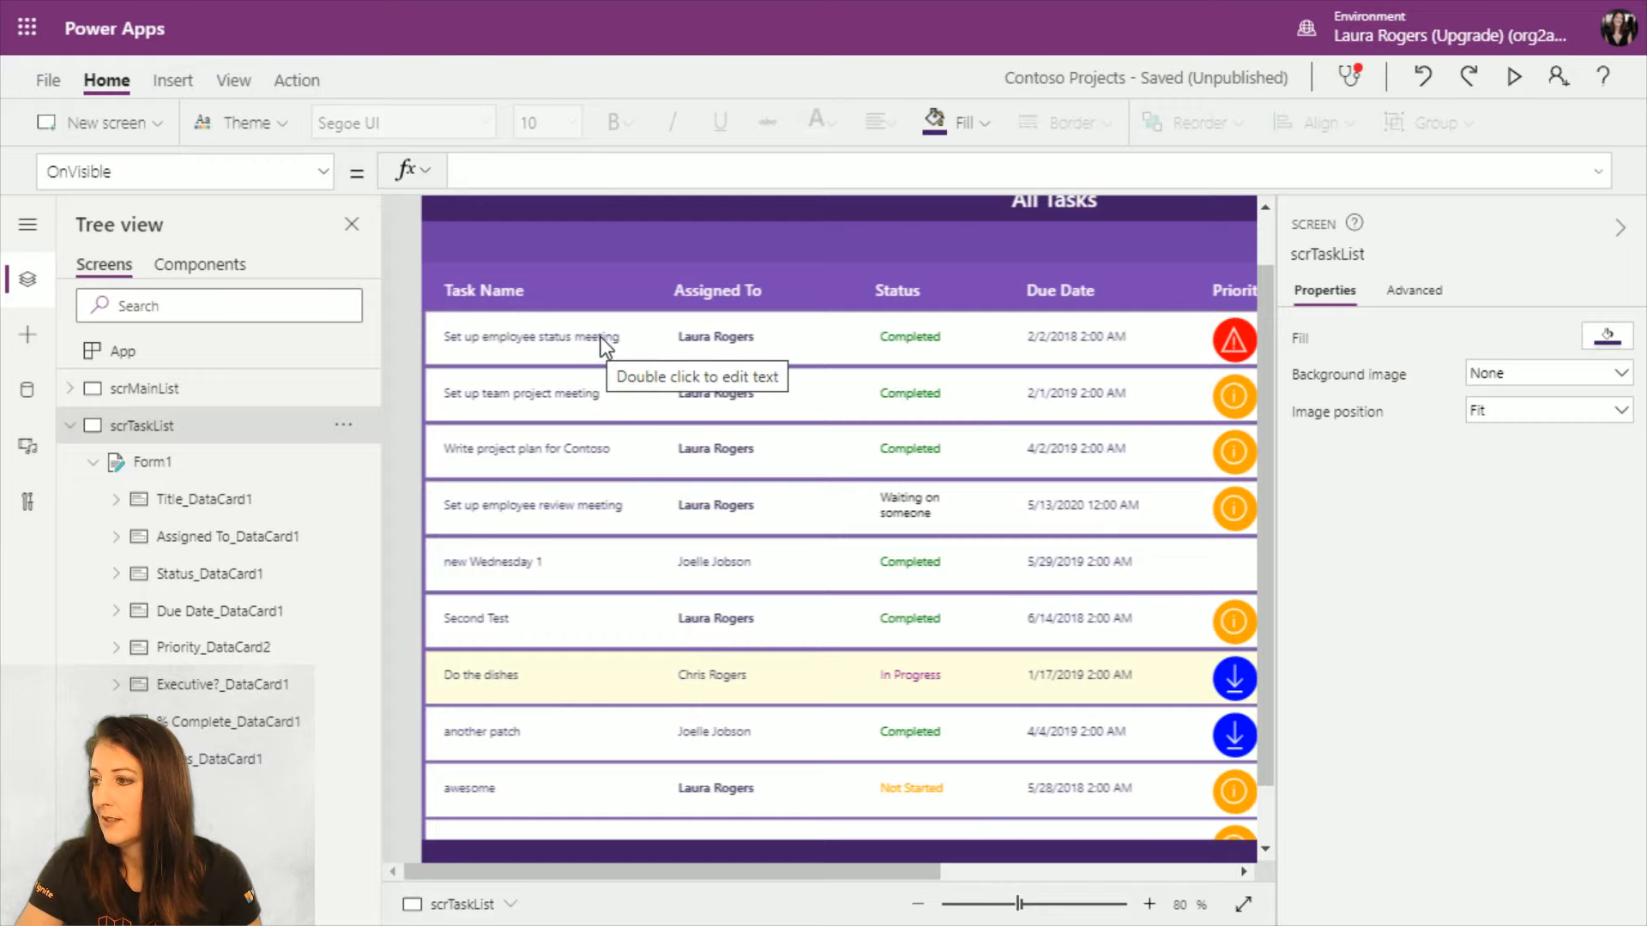
pyautogui.moveTo(851, 873); pyautogui.dragTo(1197, 470)
pyautogui.click(959, 346)
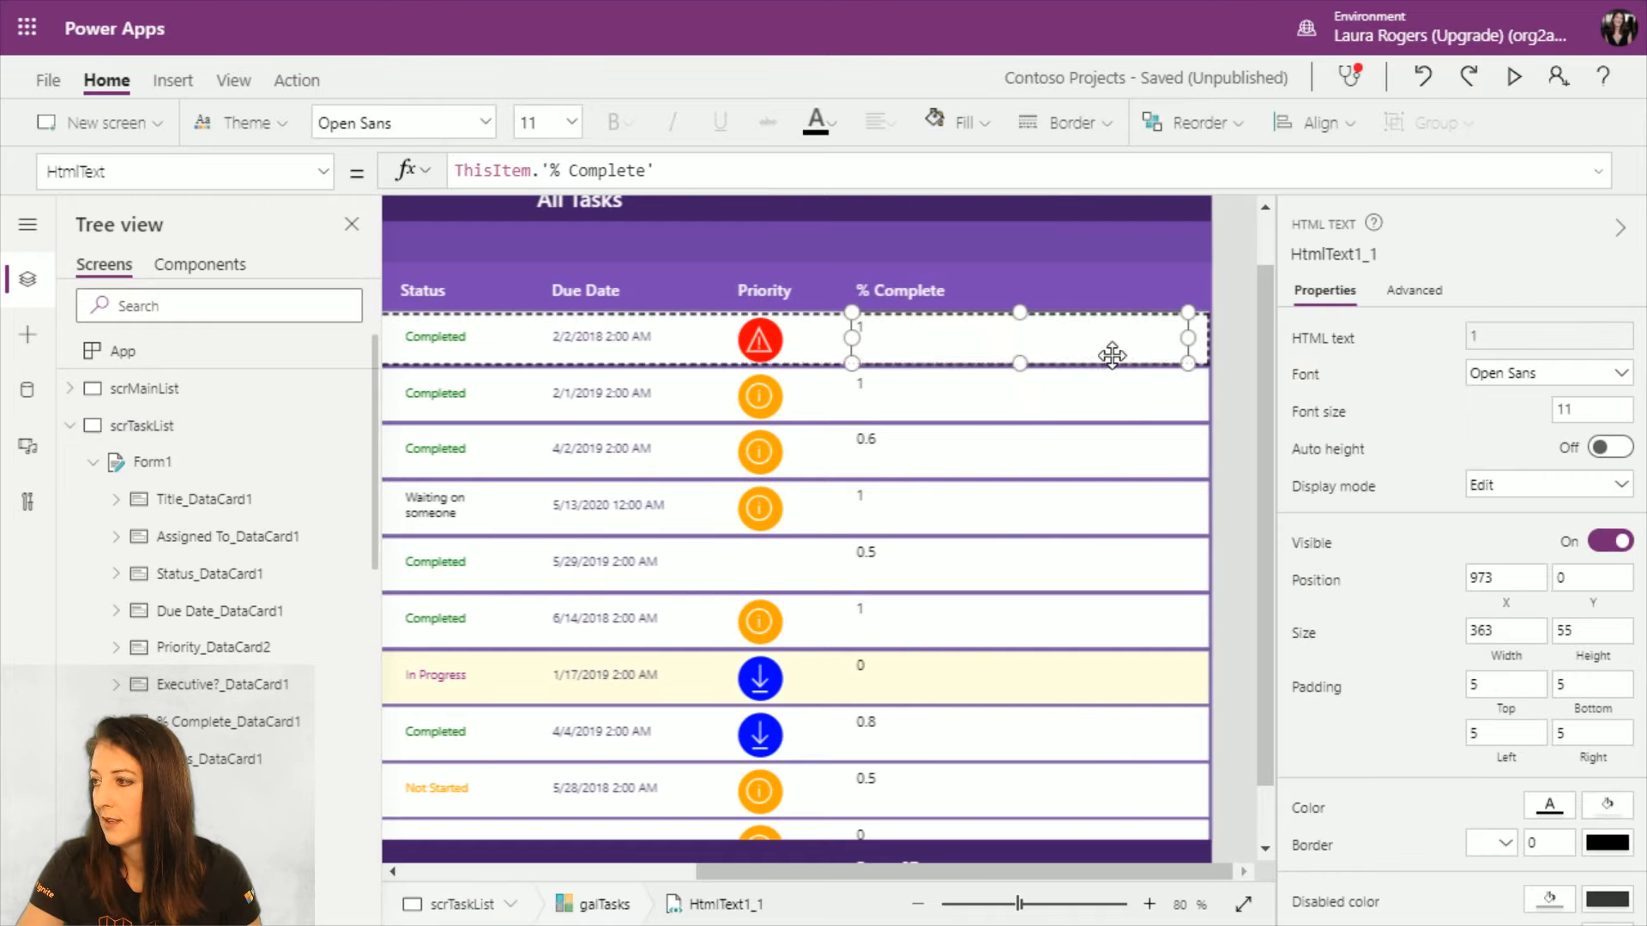
pyautogui.moveTo(1187, 363); pyautogui.dragTo(979, 363)
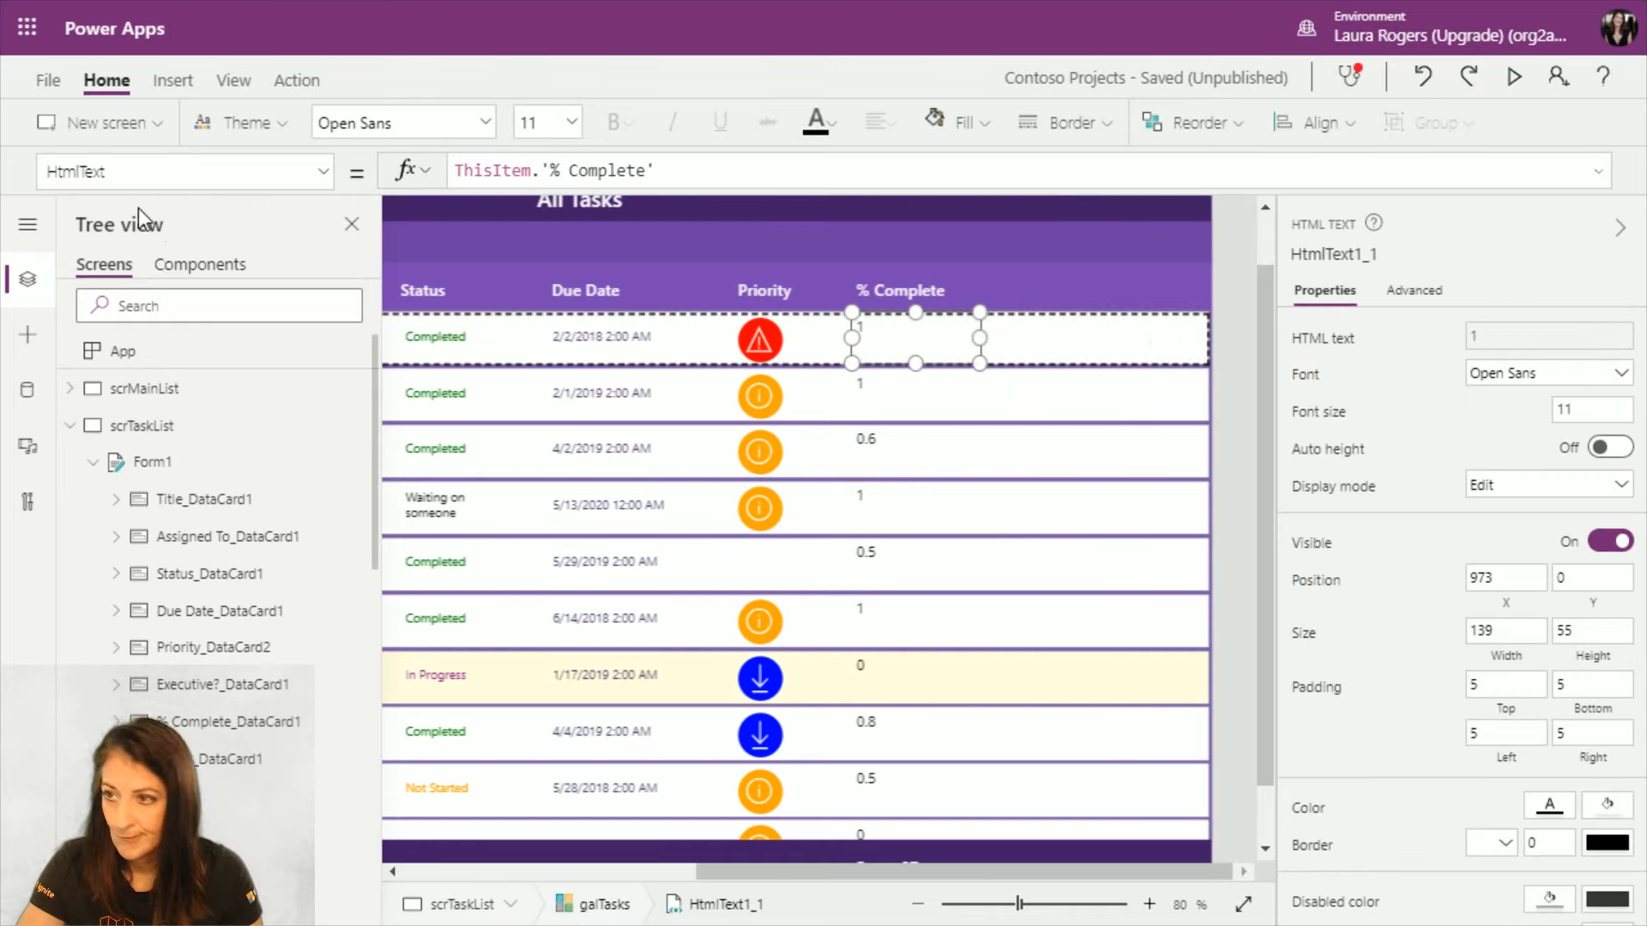
# Step: Add a button labelled Open to the galTasks rows, placed after % Complete at about X 1078, Y 7
pyautogui.click(173, 81)
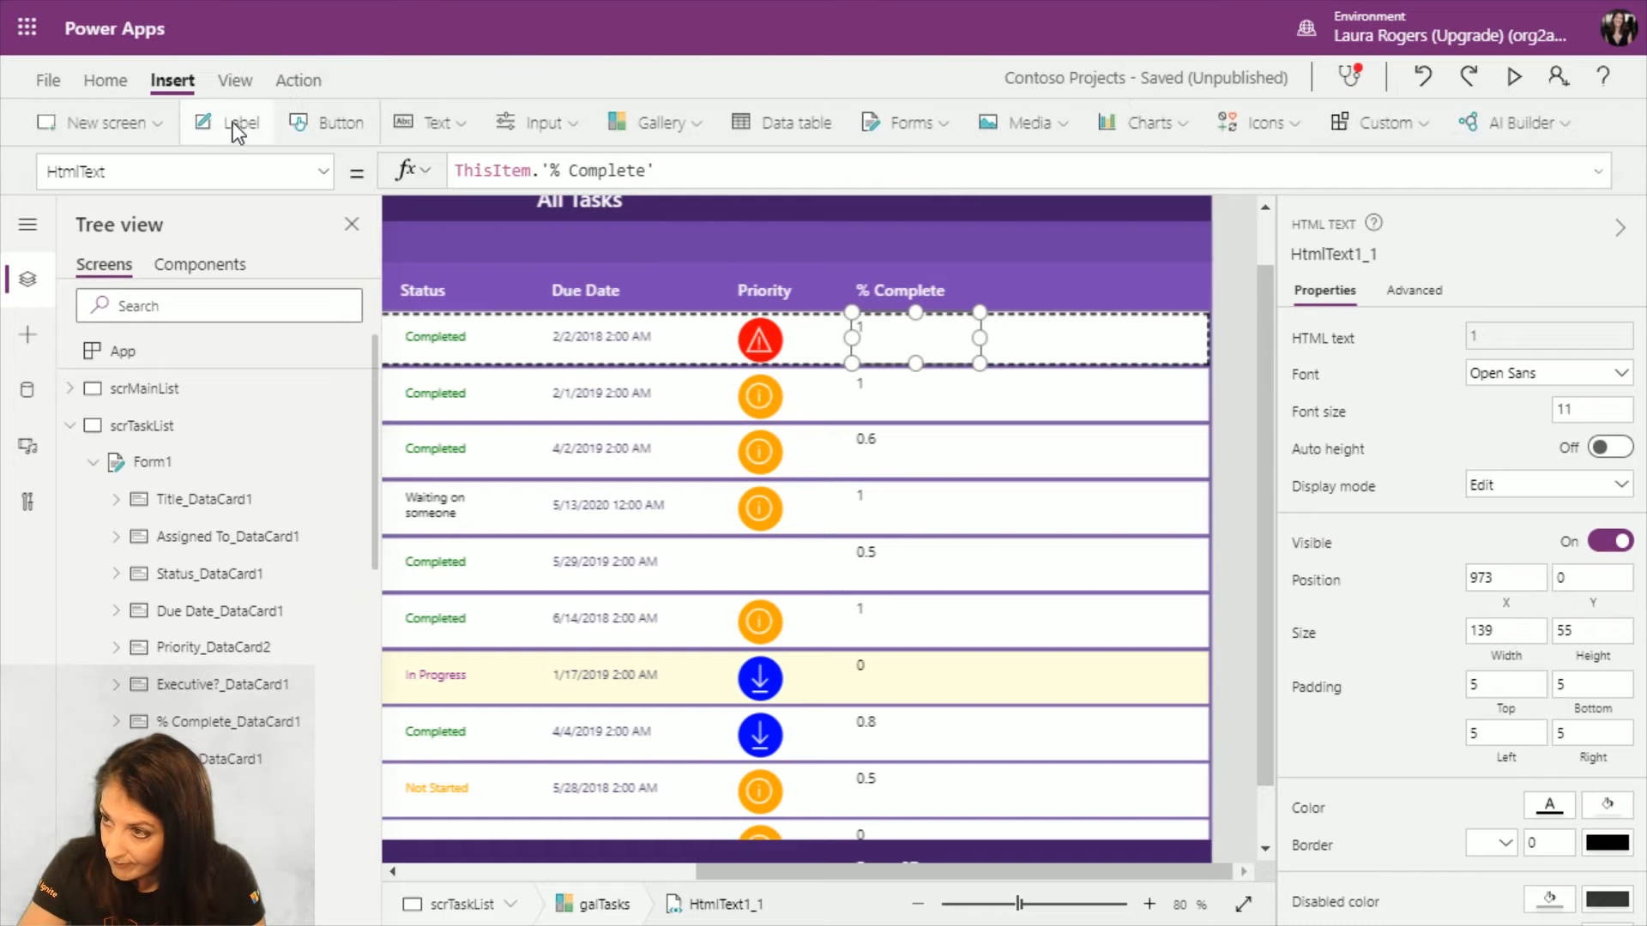
pyautogui.click(338, 120)
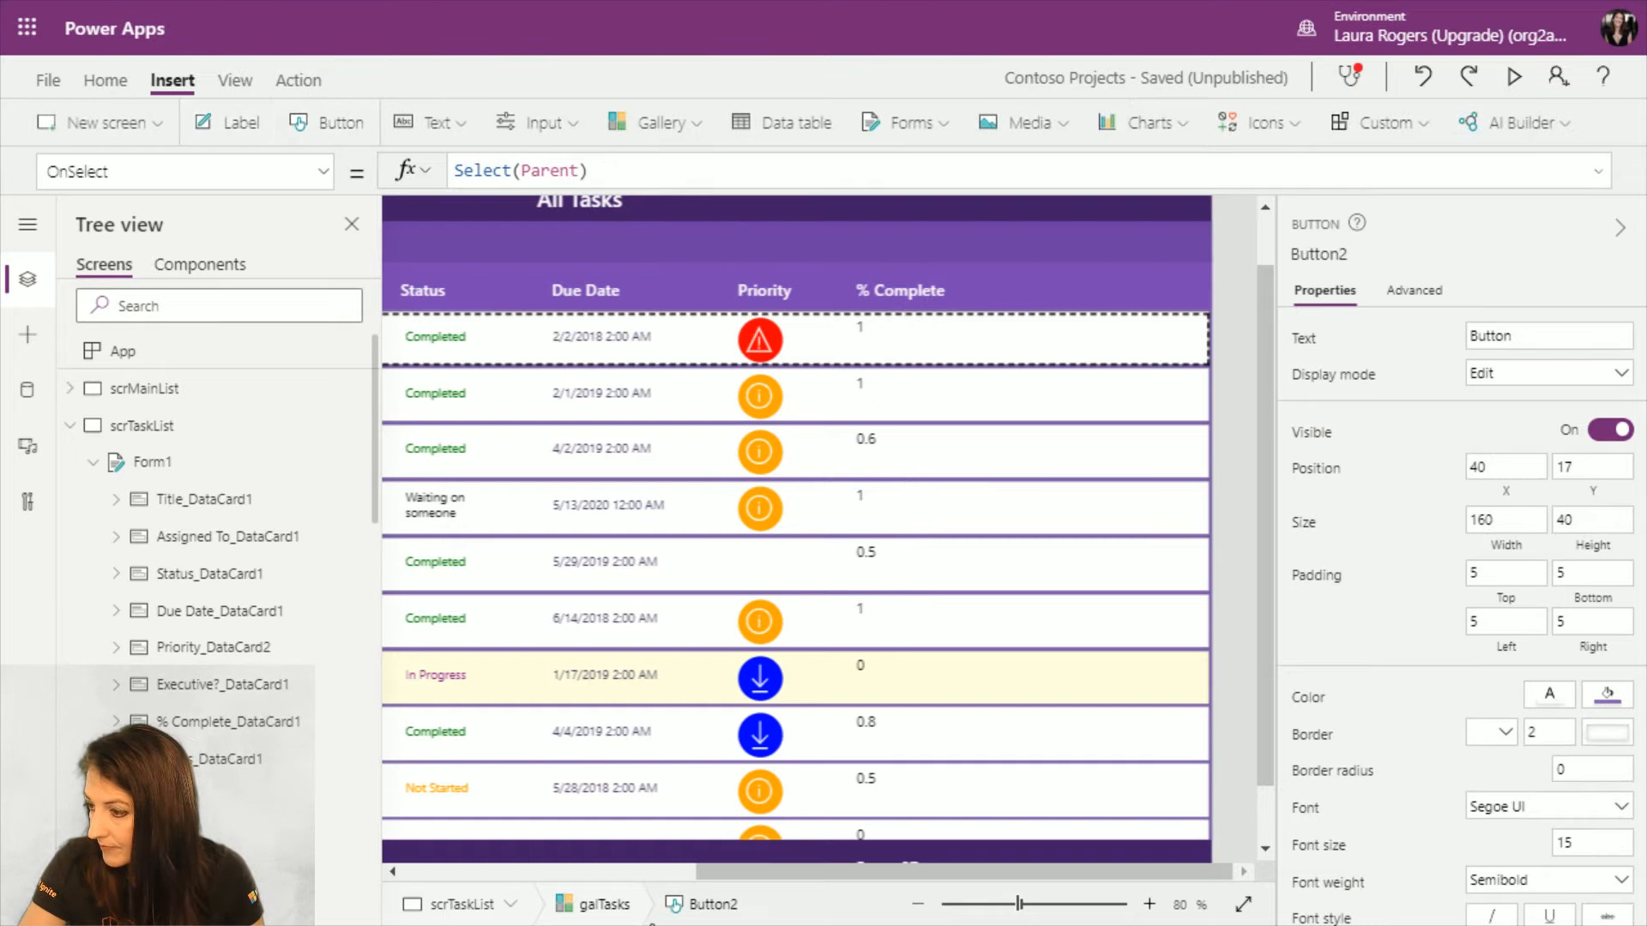
pyautogui.moveTo(728, 873); pyautogui.dragTo(460, 873)
pyautogui.moveTo(506, 337); pyautogui.dragTo(1167, 322)
pyautogui.moveTo(925, 873); pyautogui.dragTo(1173, 873)
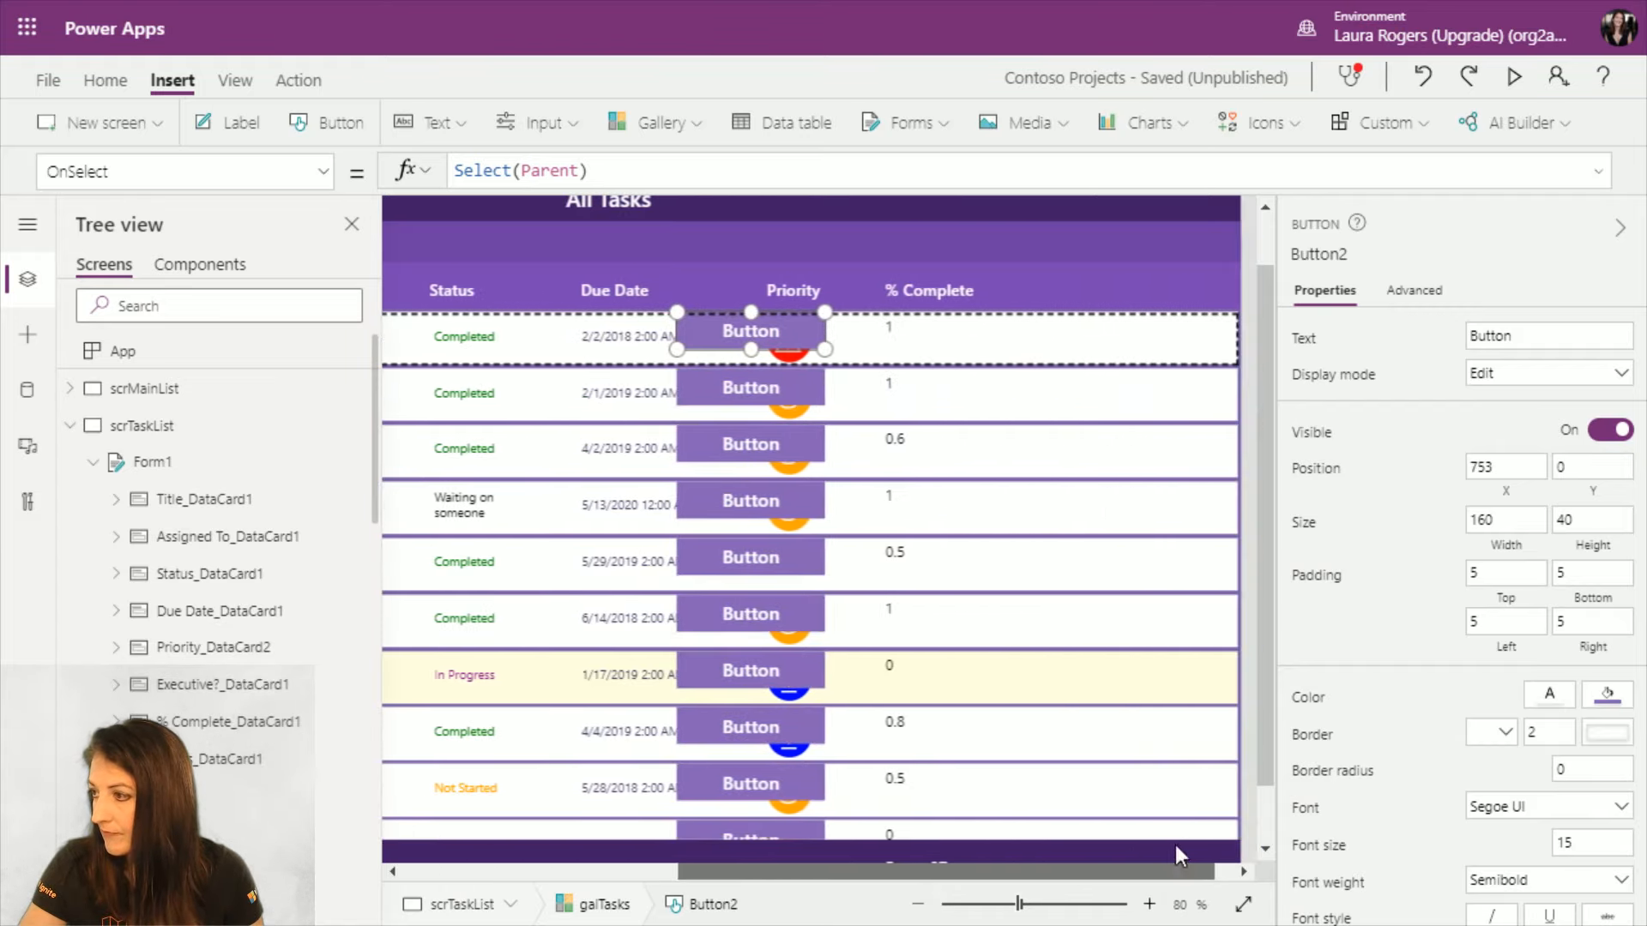
pyautogui.moveTo(802, 339); pyautogui.dragTo(1126, 335)
pyautogui.moveTo(1126, 335); pyautogui.dragTo(1093, 341)
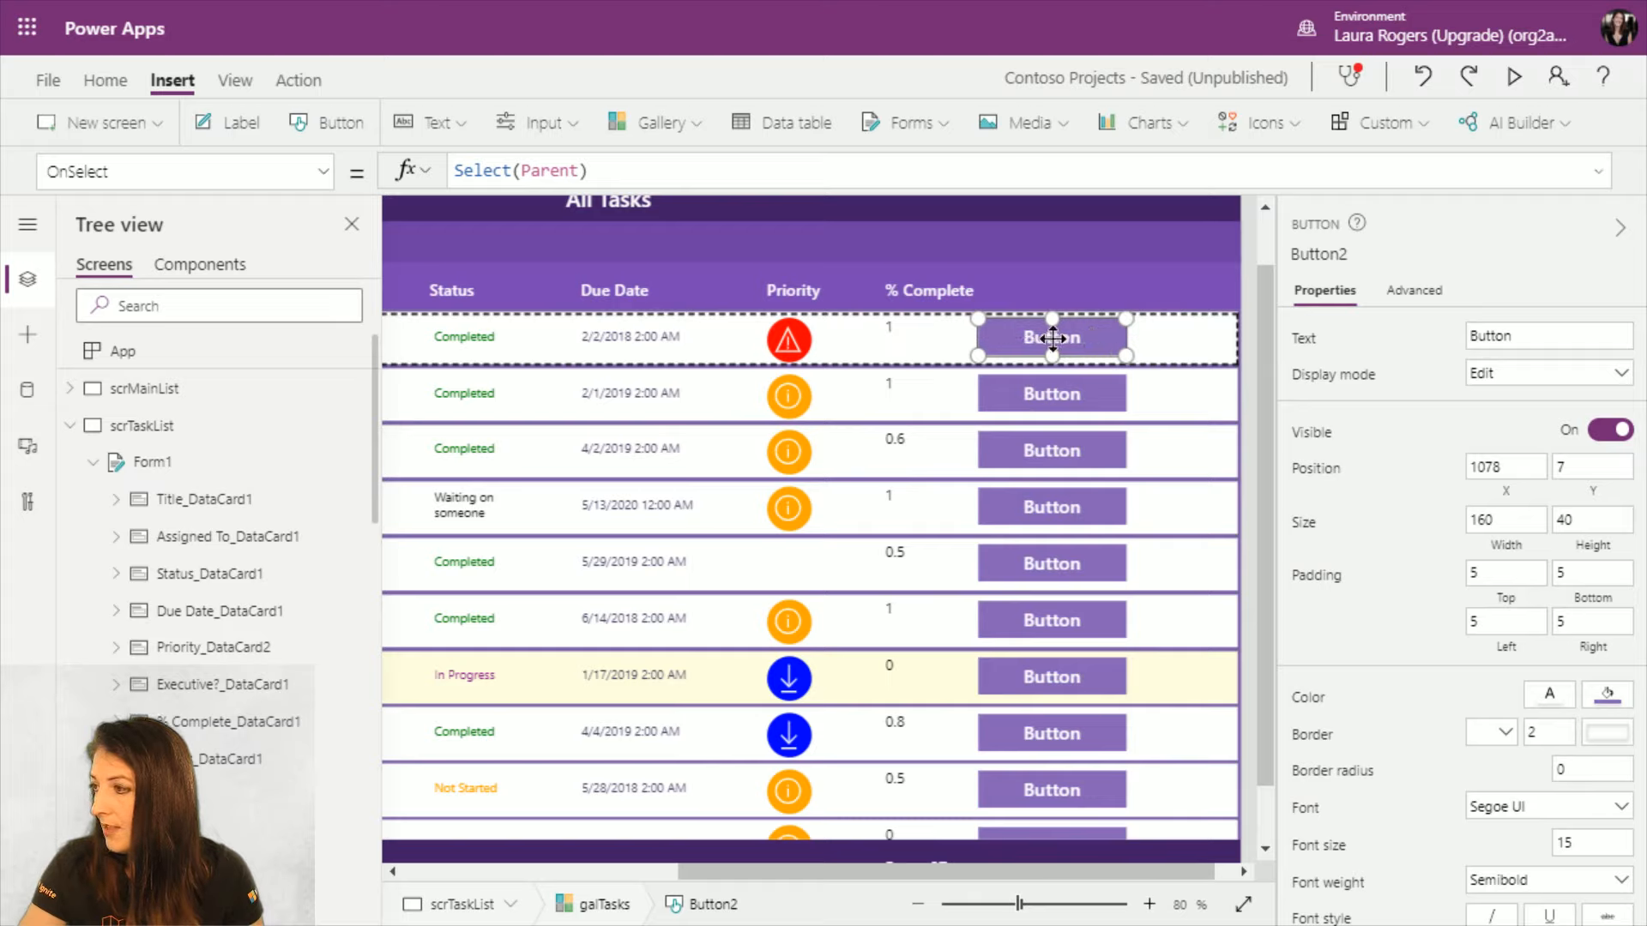
pyautogui.doubleClick(1055, 340)
pyautogui.write('Open')
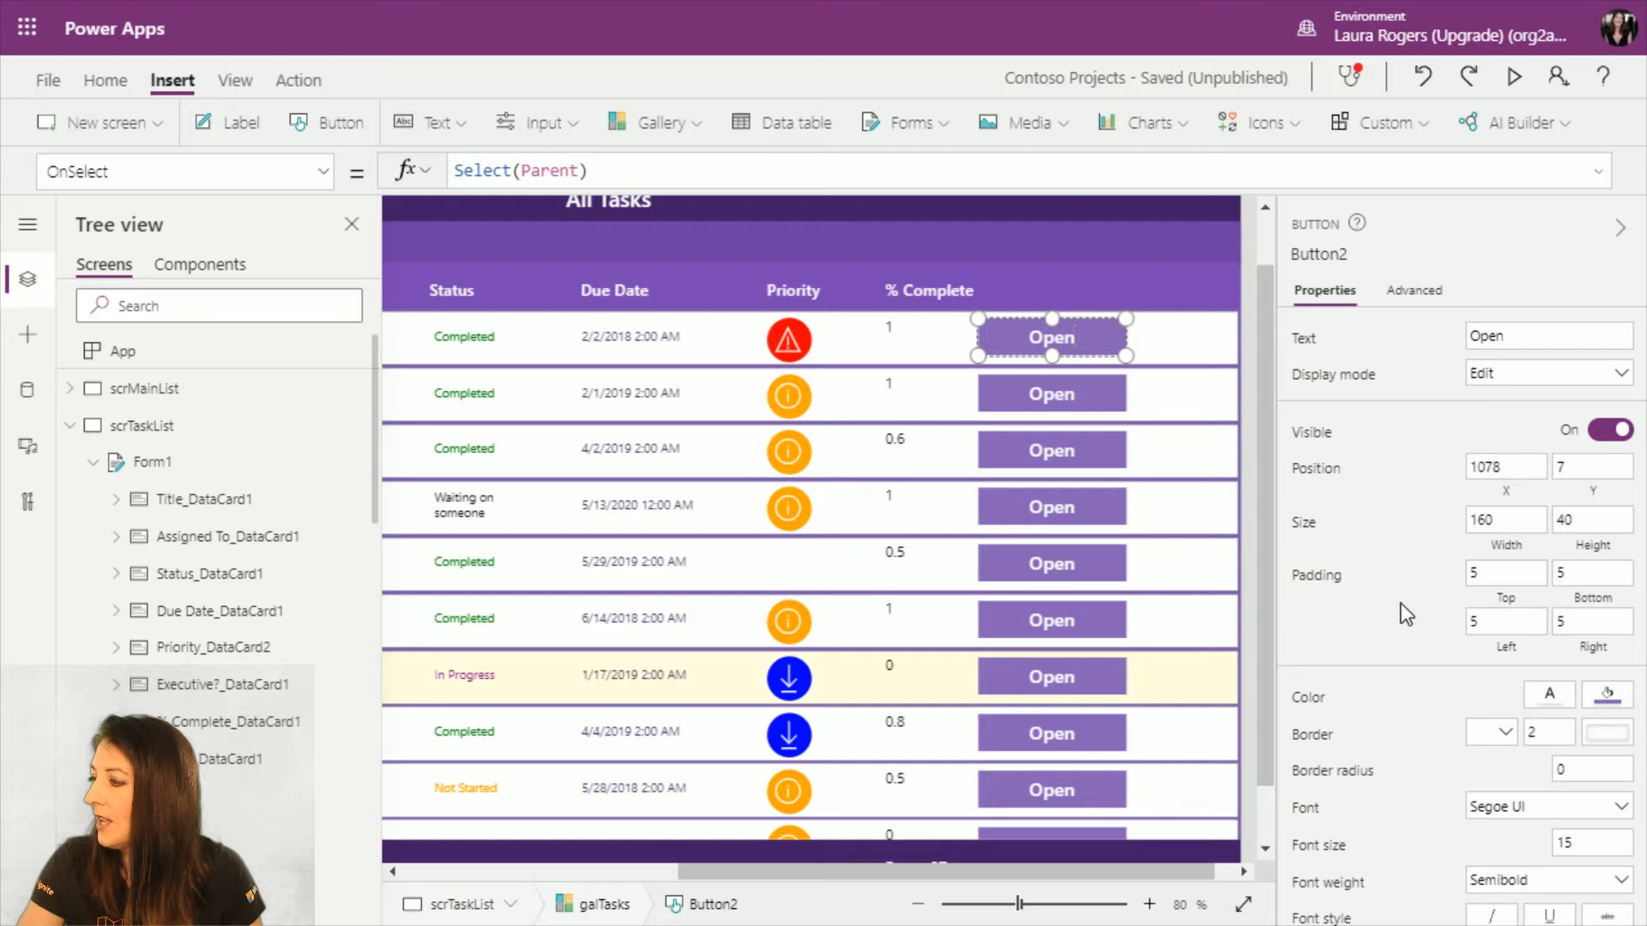
# Step: Set the Open button's border radius to 10
pyautogui.click(1589, 768)
pyautogui.write('0')
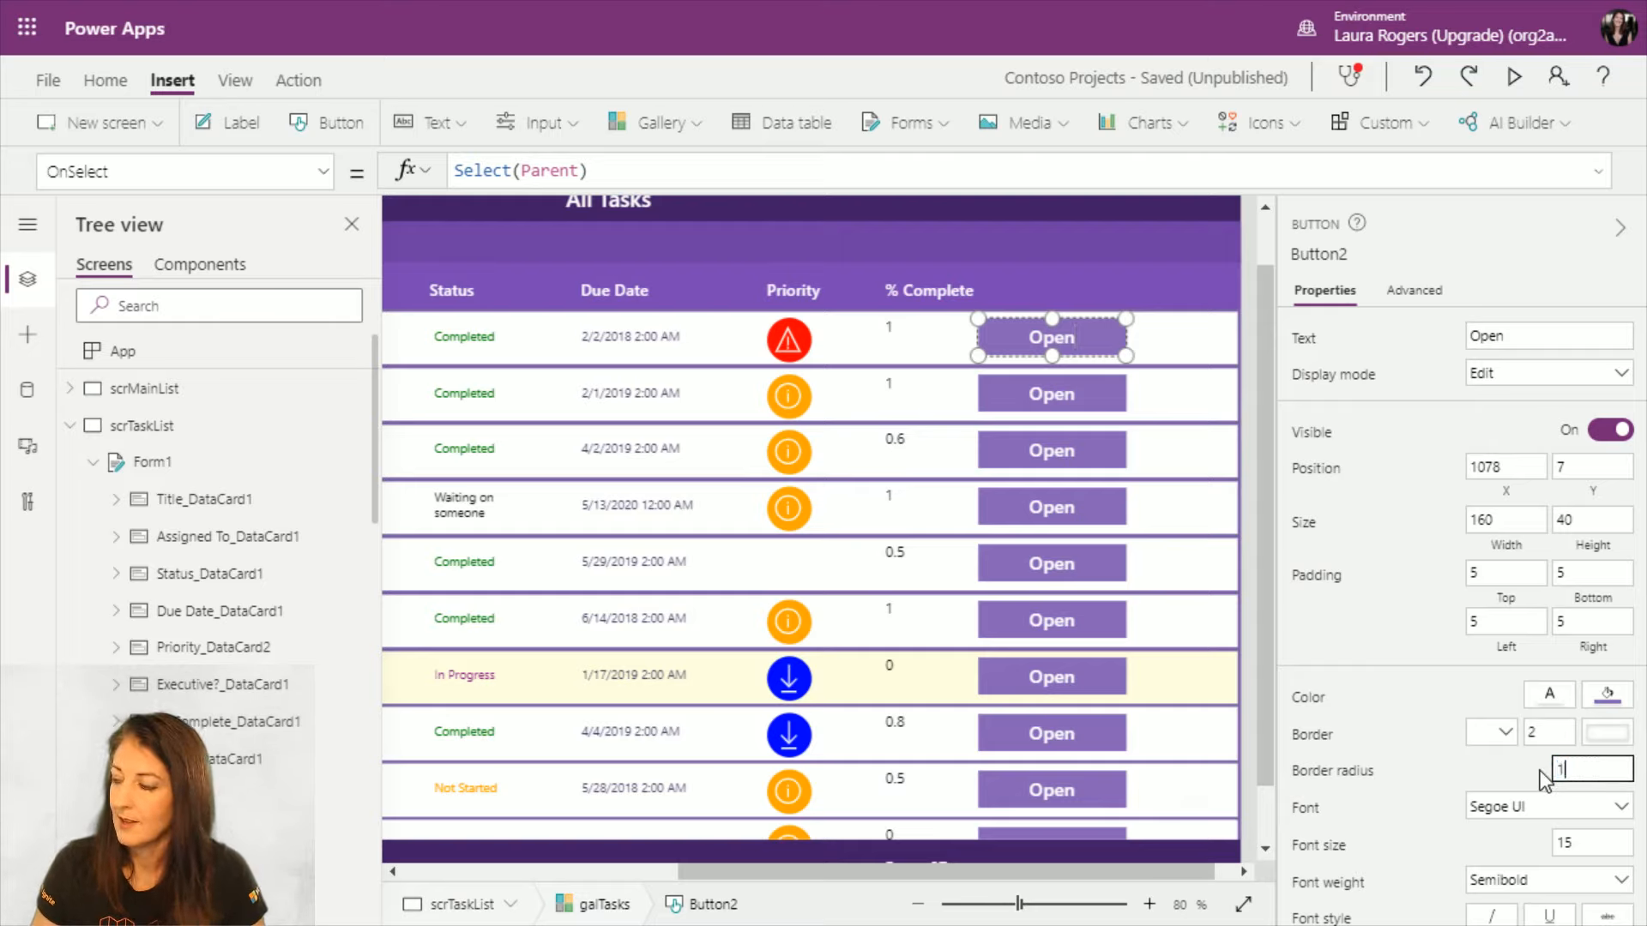
pyautogui.write('0')
pyautogui.press('Tab')
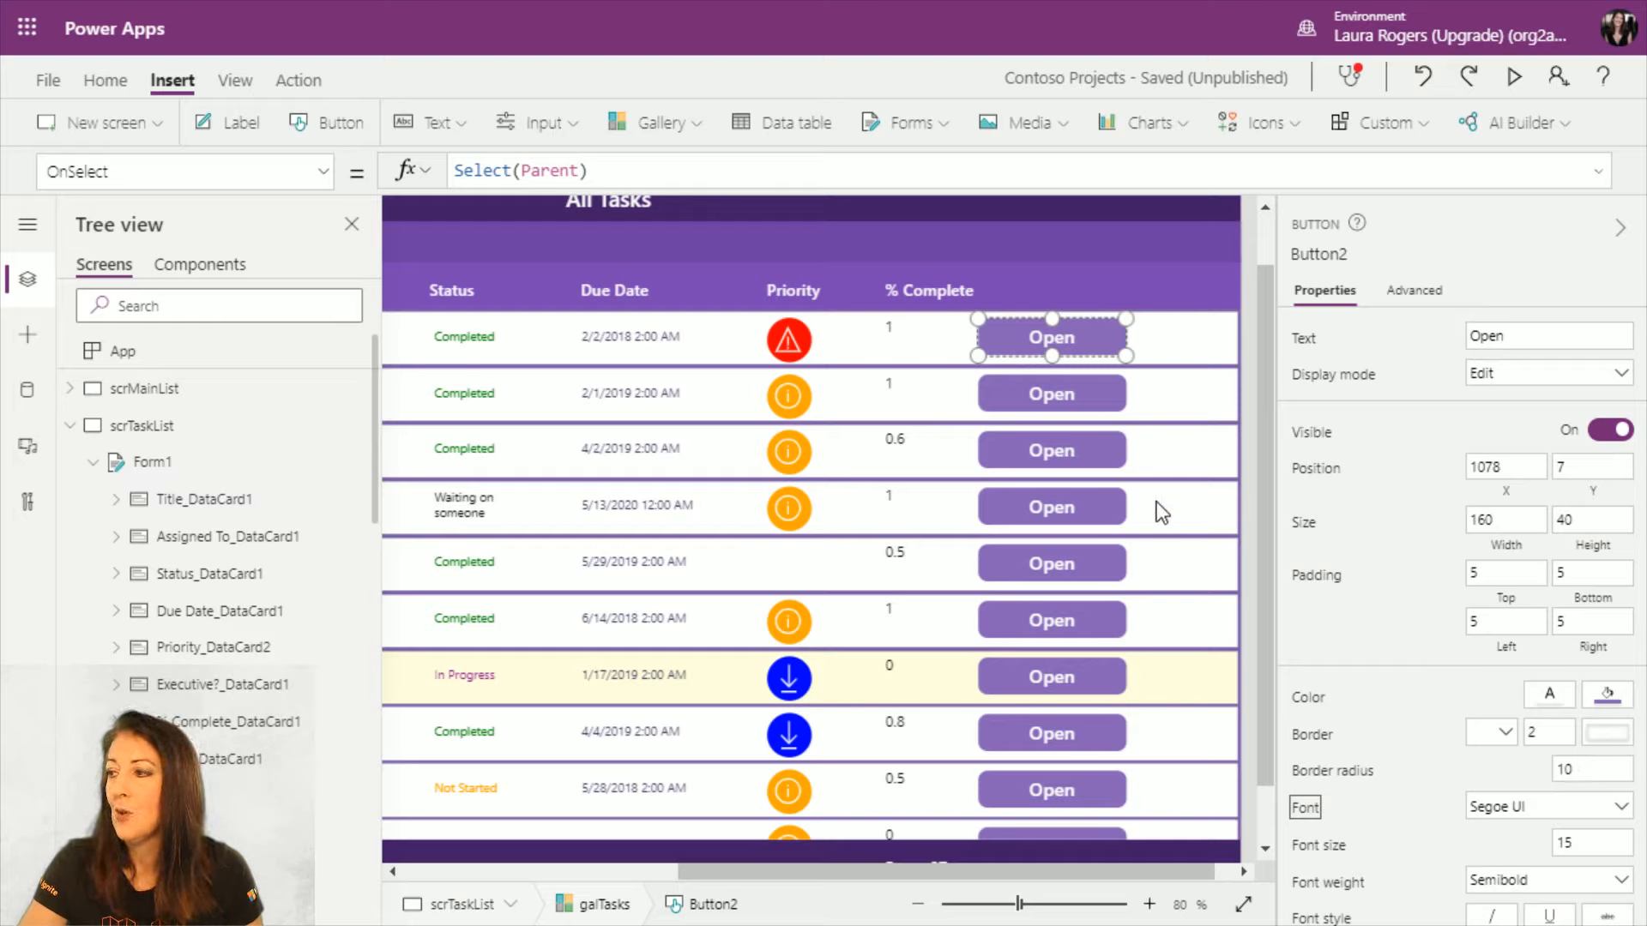
# Step: Replace the Open button's OnSelect formula with UpdateContext({varPopup:true})
pyautogui.click(322, 176)
pyautogui.click(325, 174)
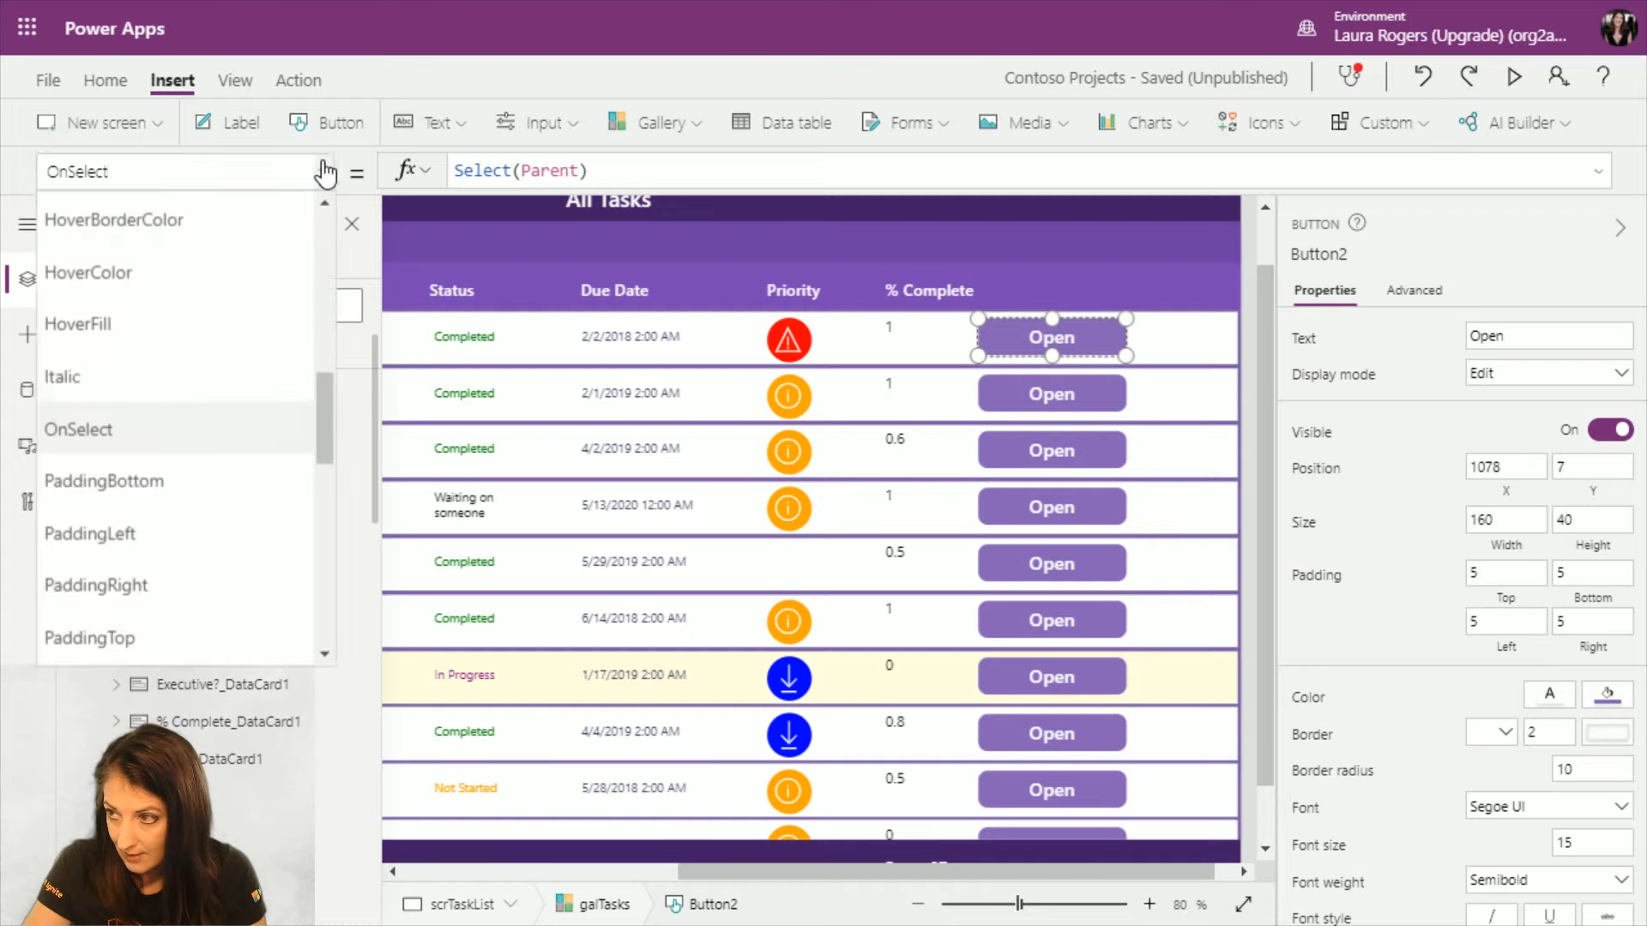
pyautogui.moveTo(631, 172); pyautogui.dragTo(435, 172)
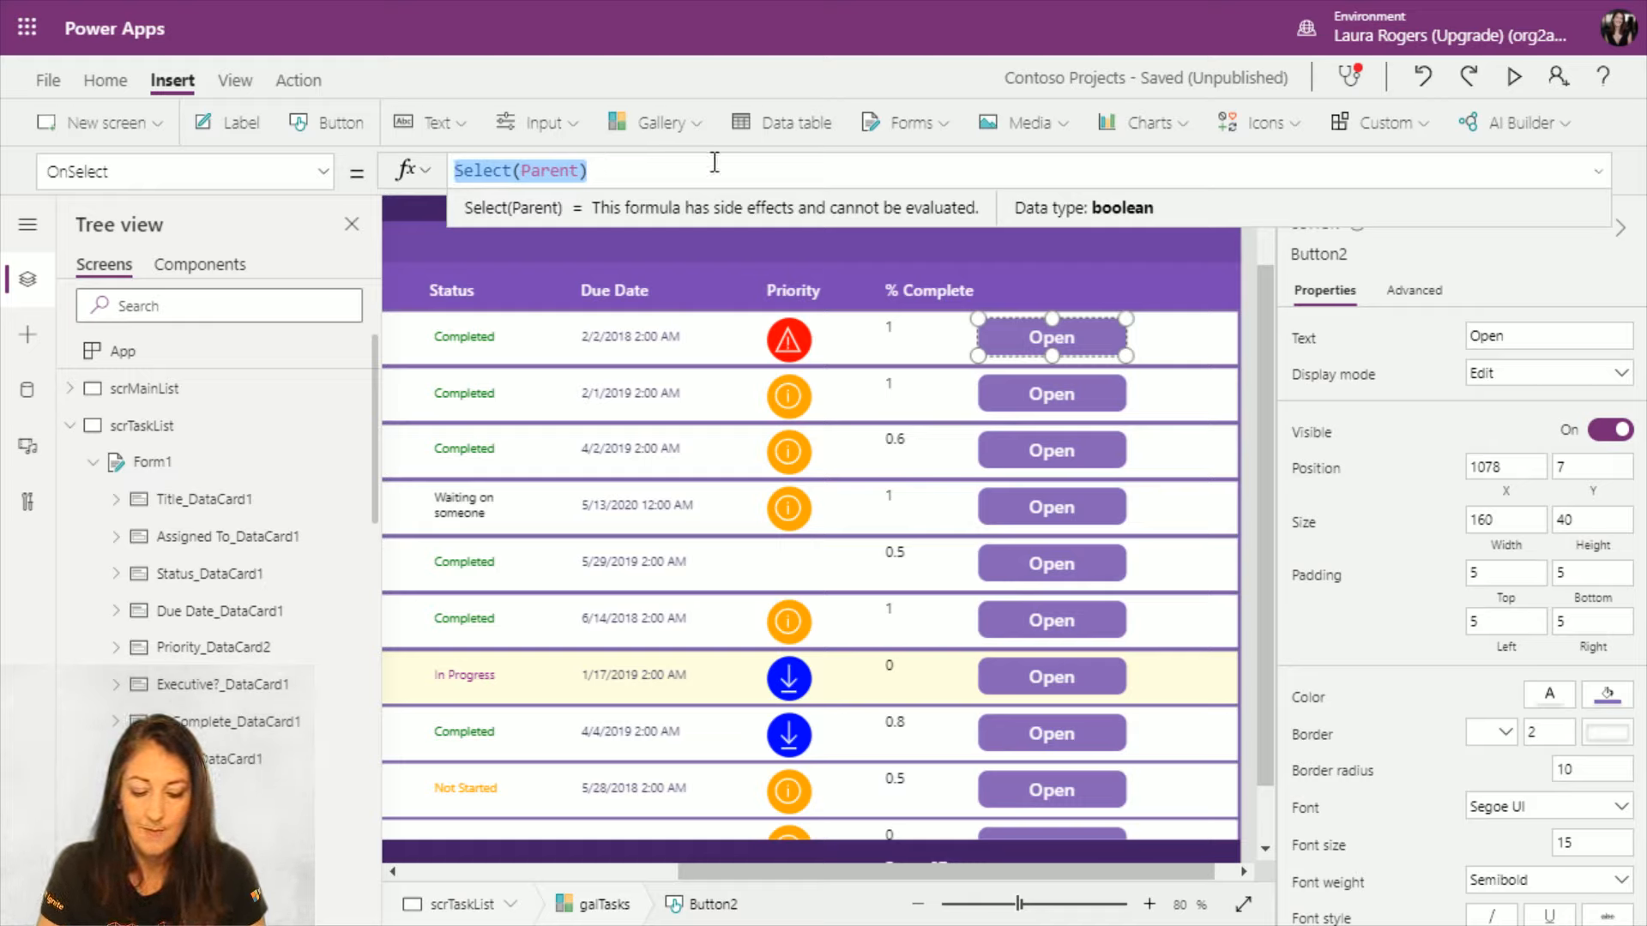
pyautogui.write('upd')
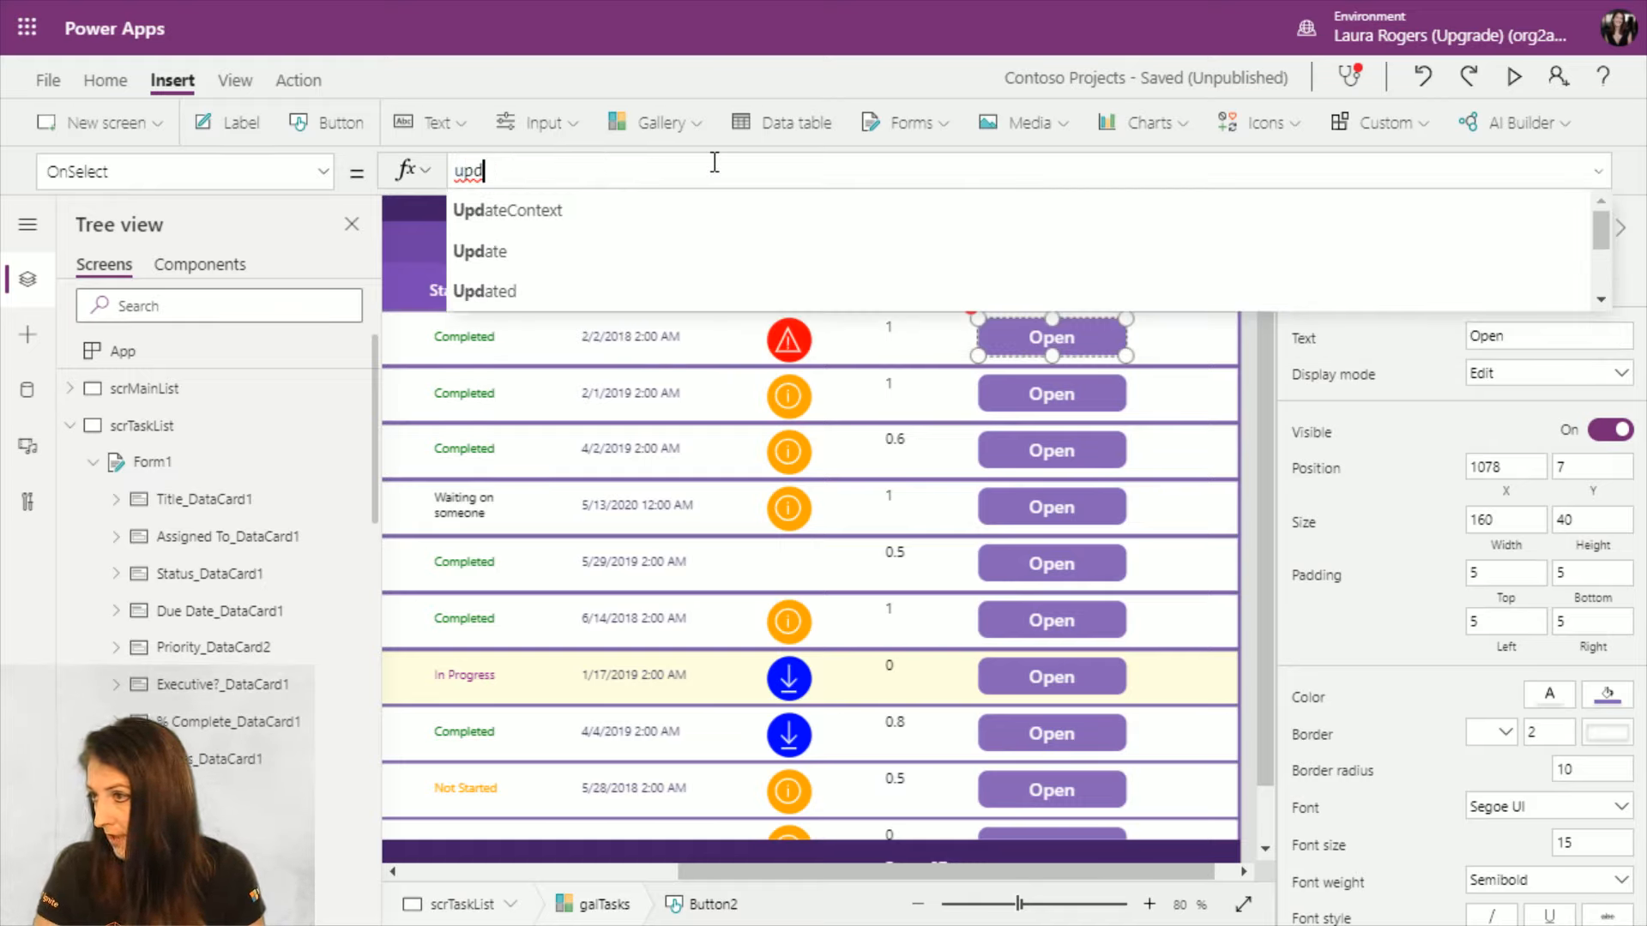
pyautogui.click(691, 213)
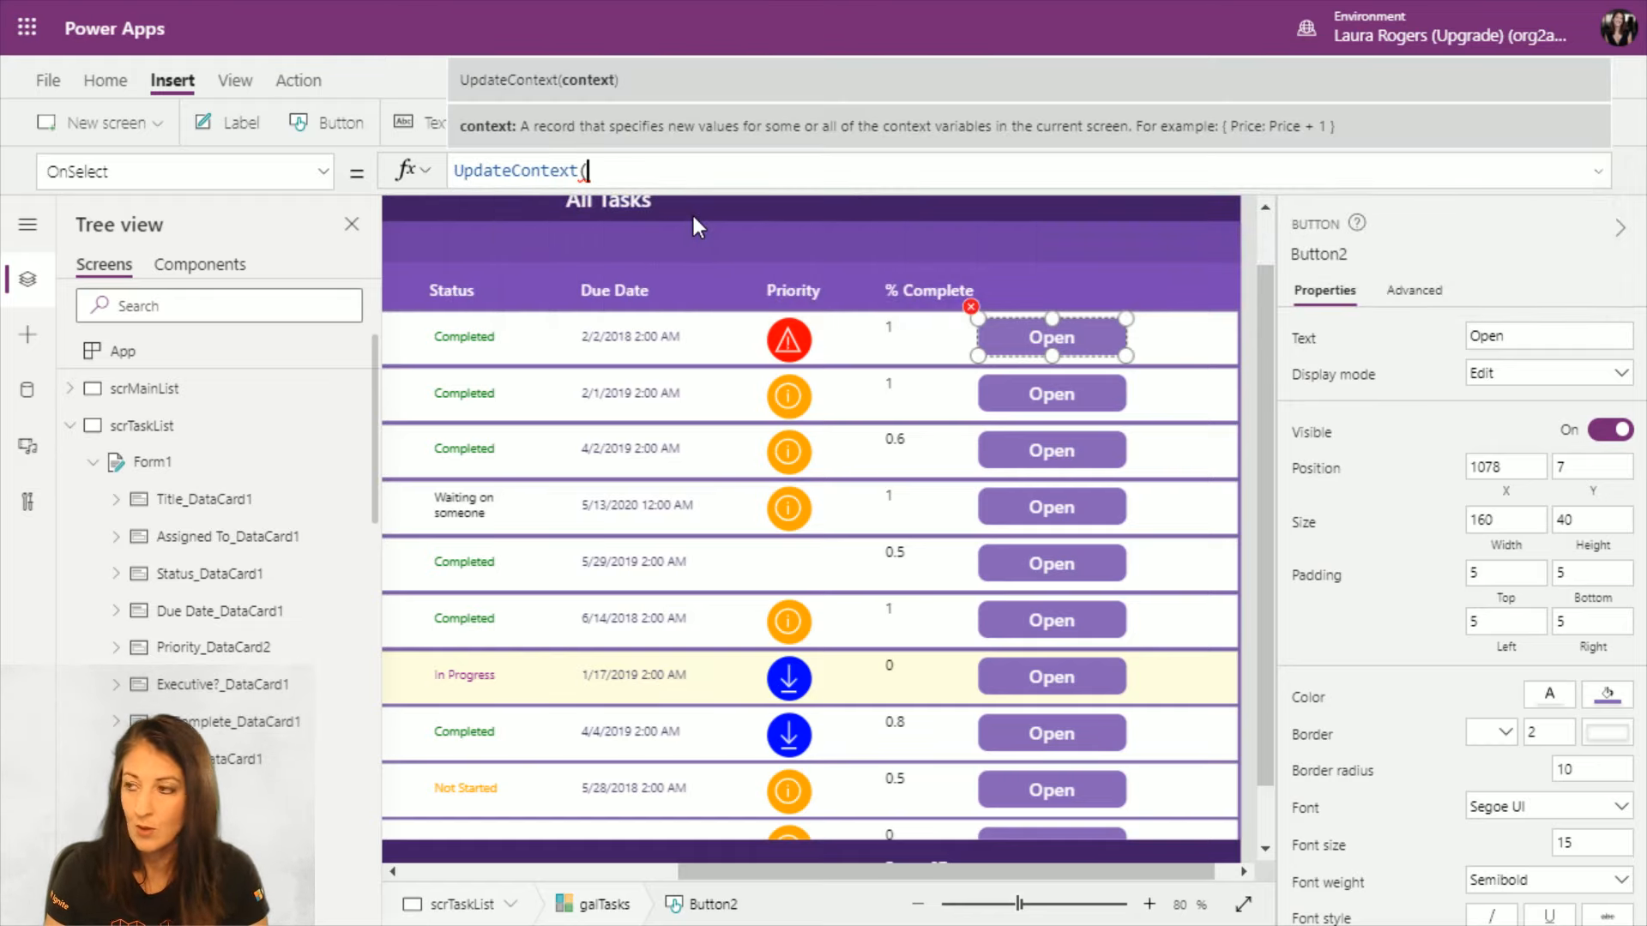
pyautogui.write('{var')
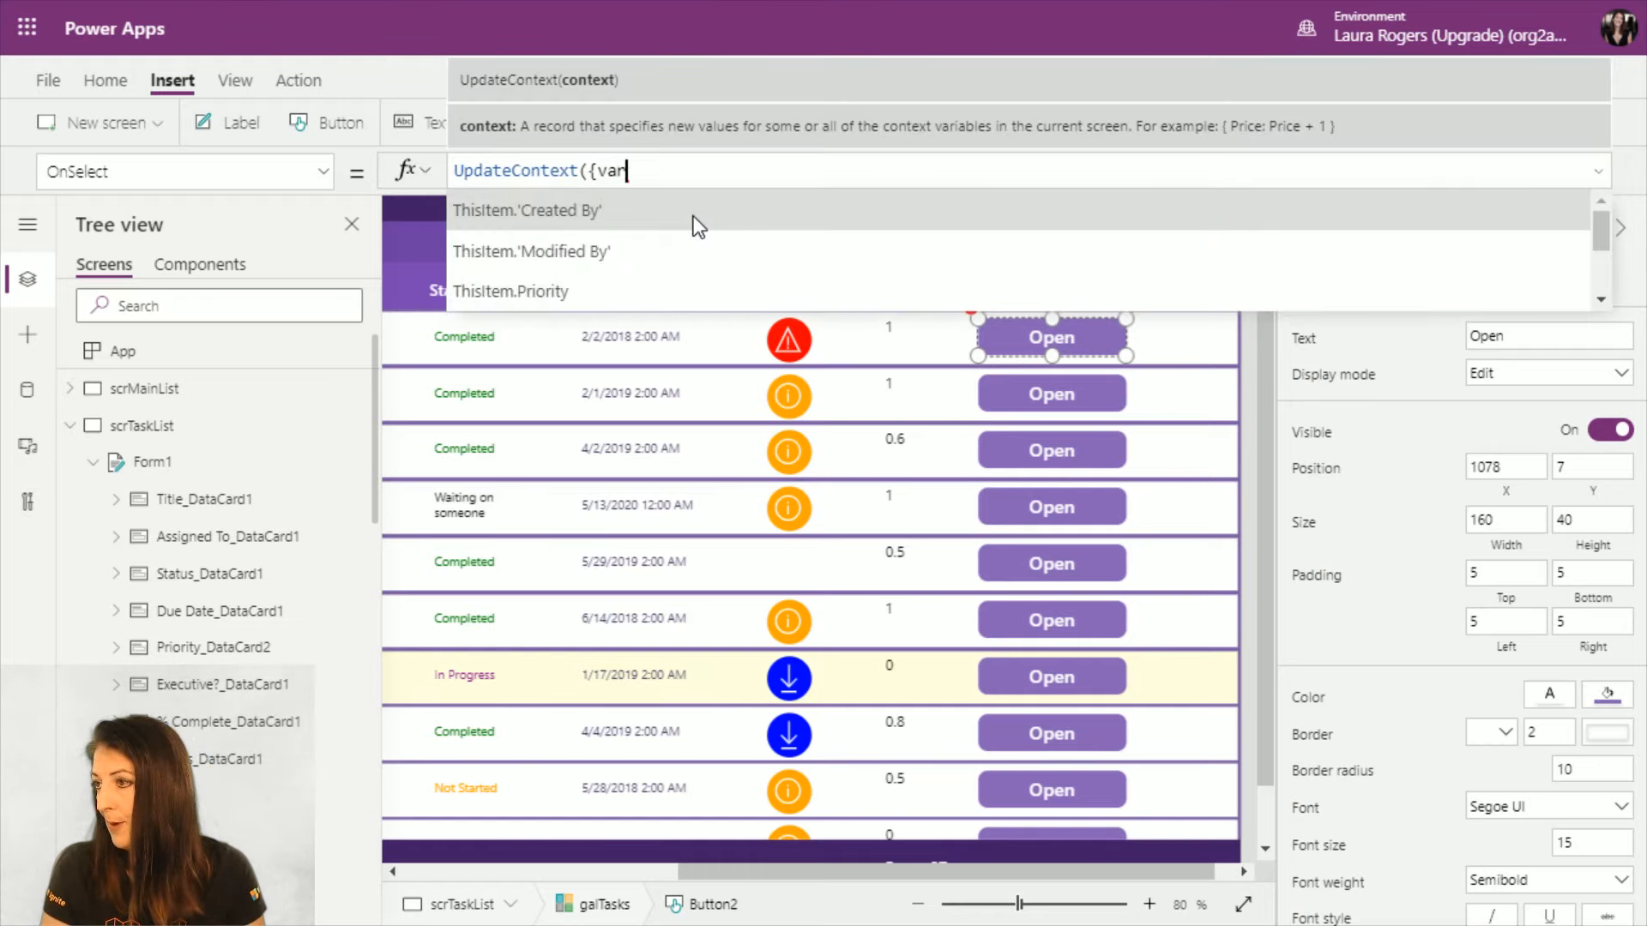
pyautogui.write('Popup:t')
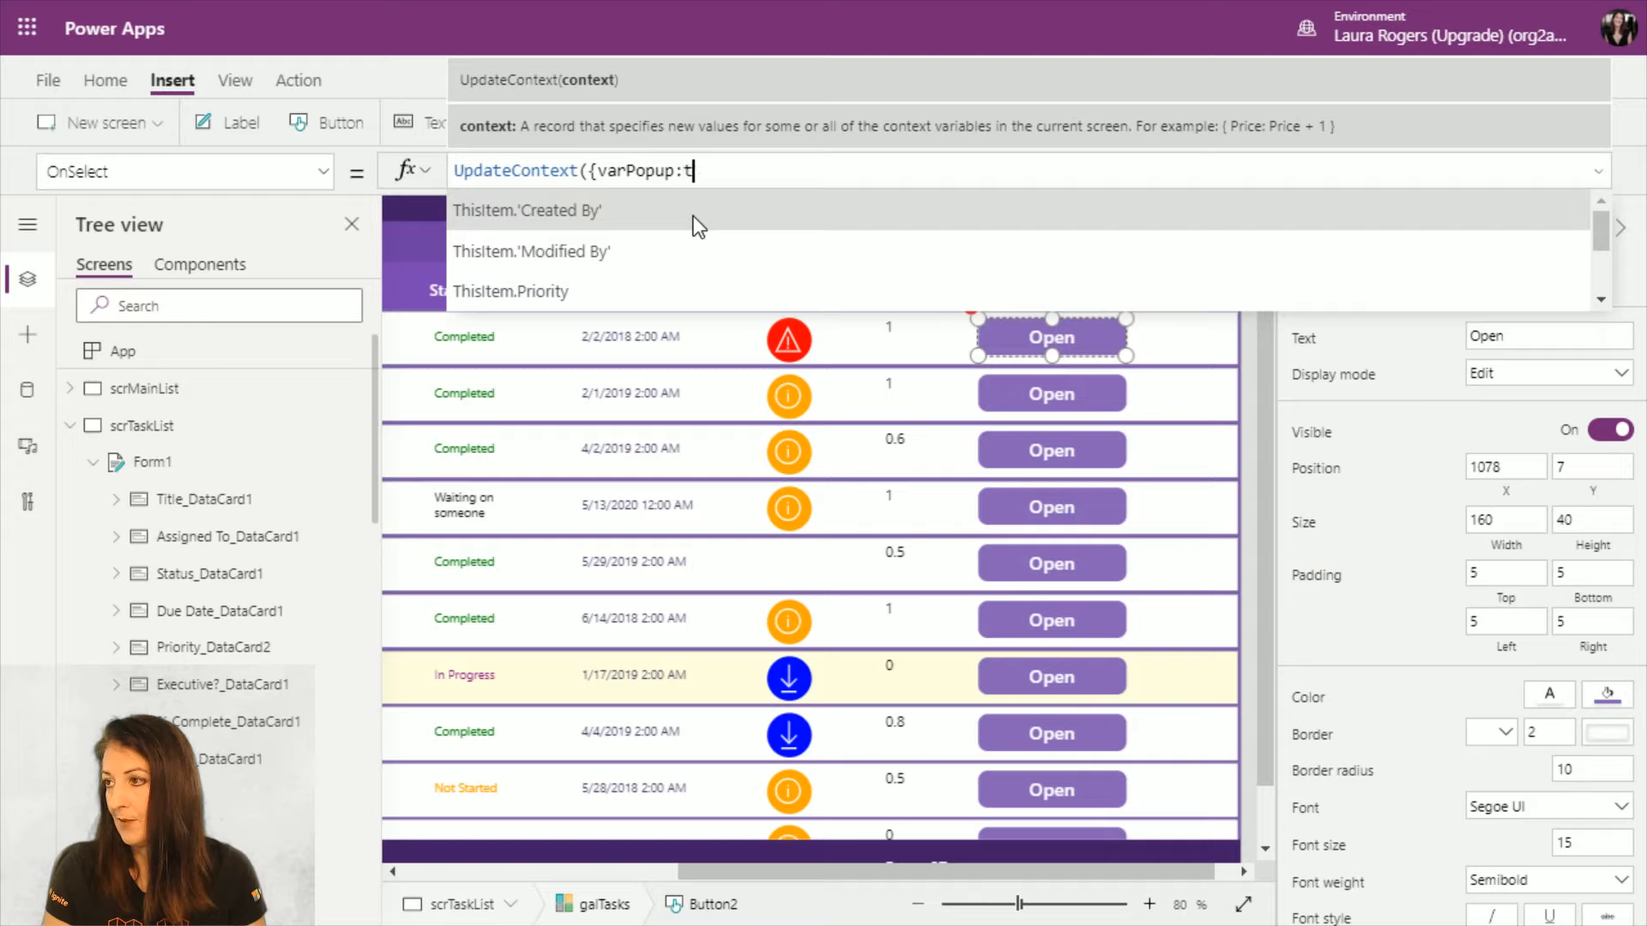
pyautogui.write('rue}')
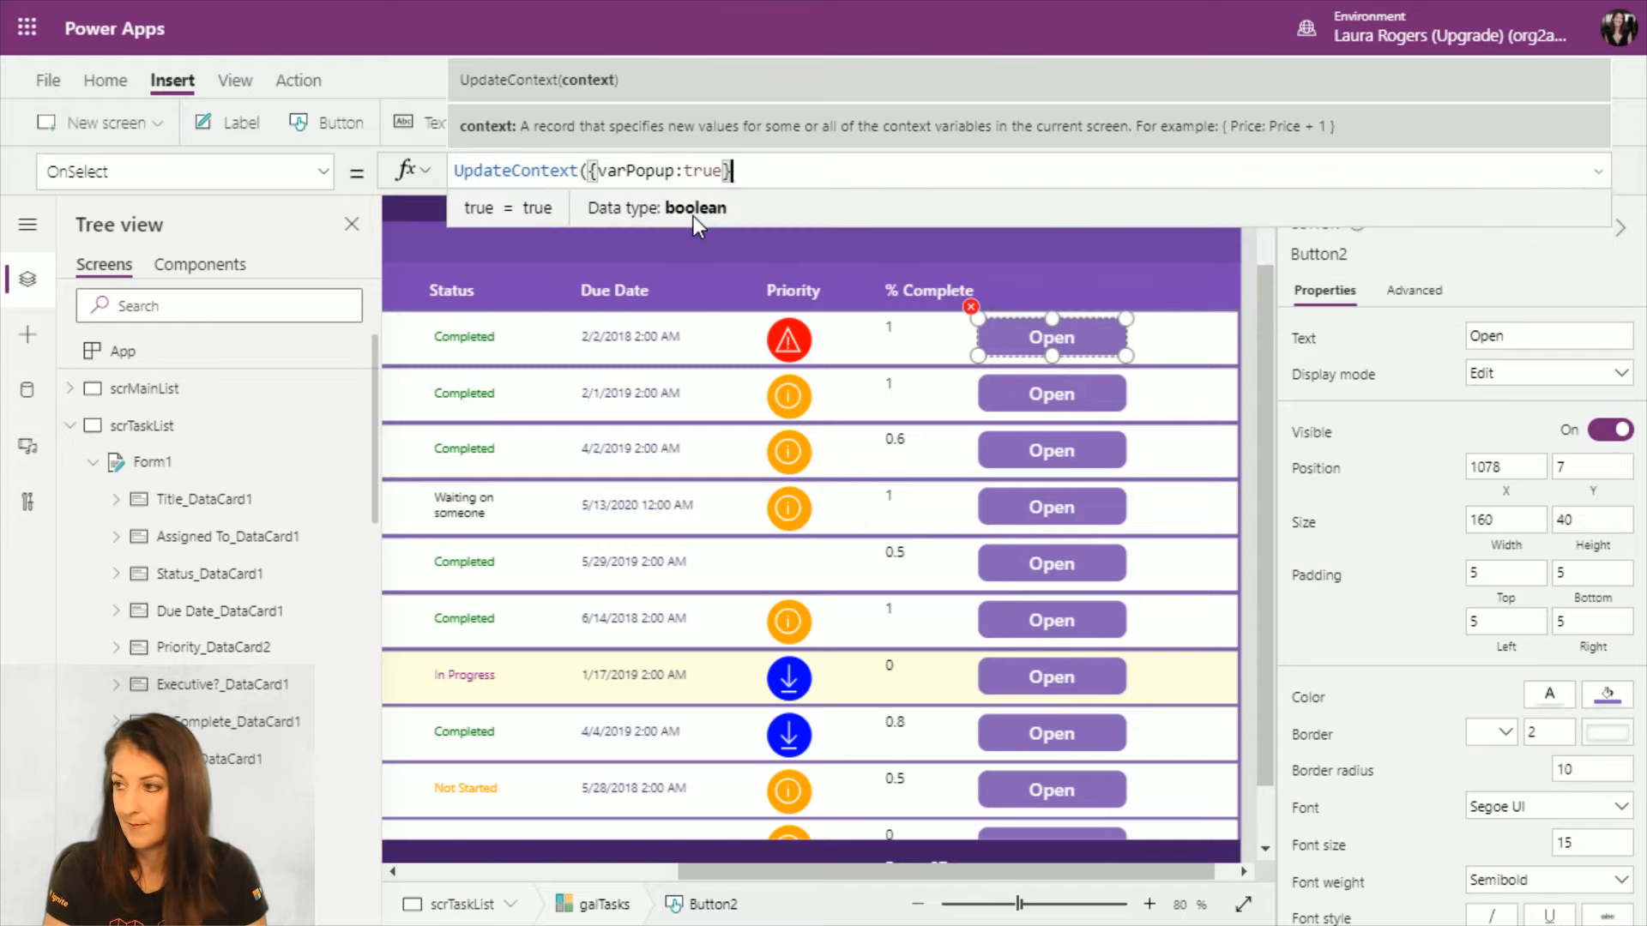
pyautogui.write(')')
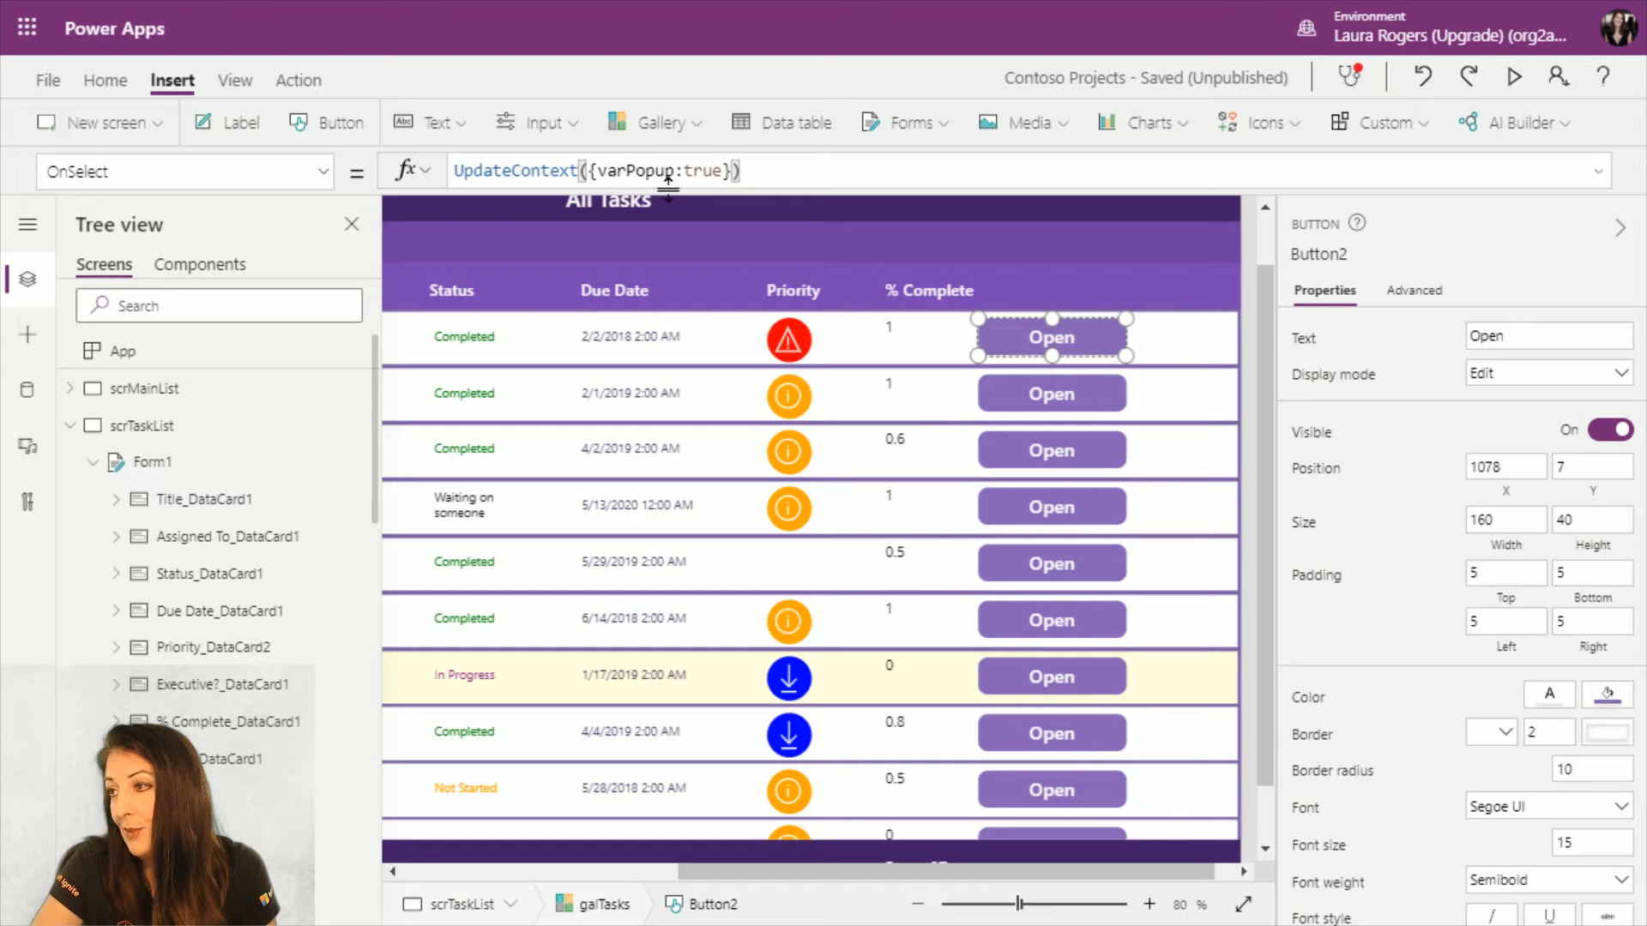
# Step: Rename the Form1 edit form as frmTask
pyautogui.click(210, 470)
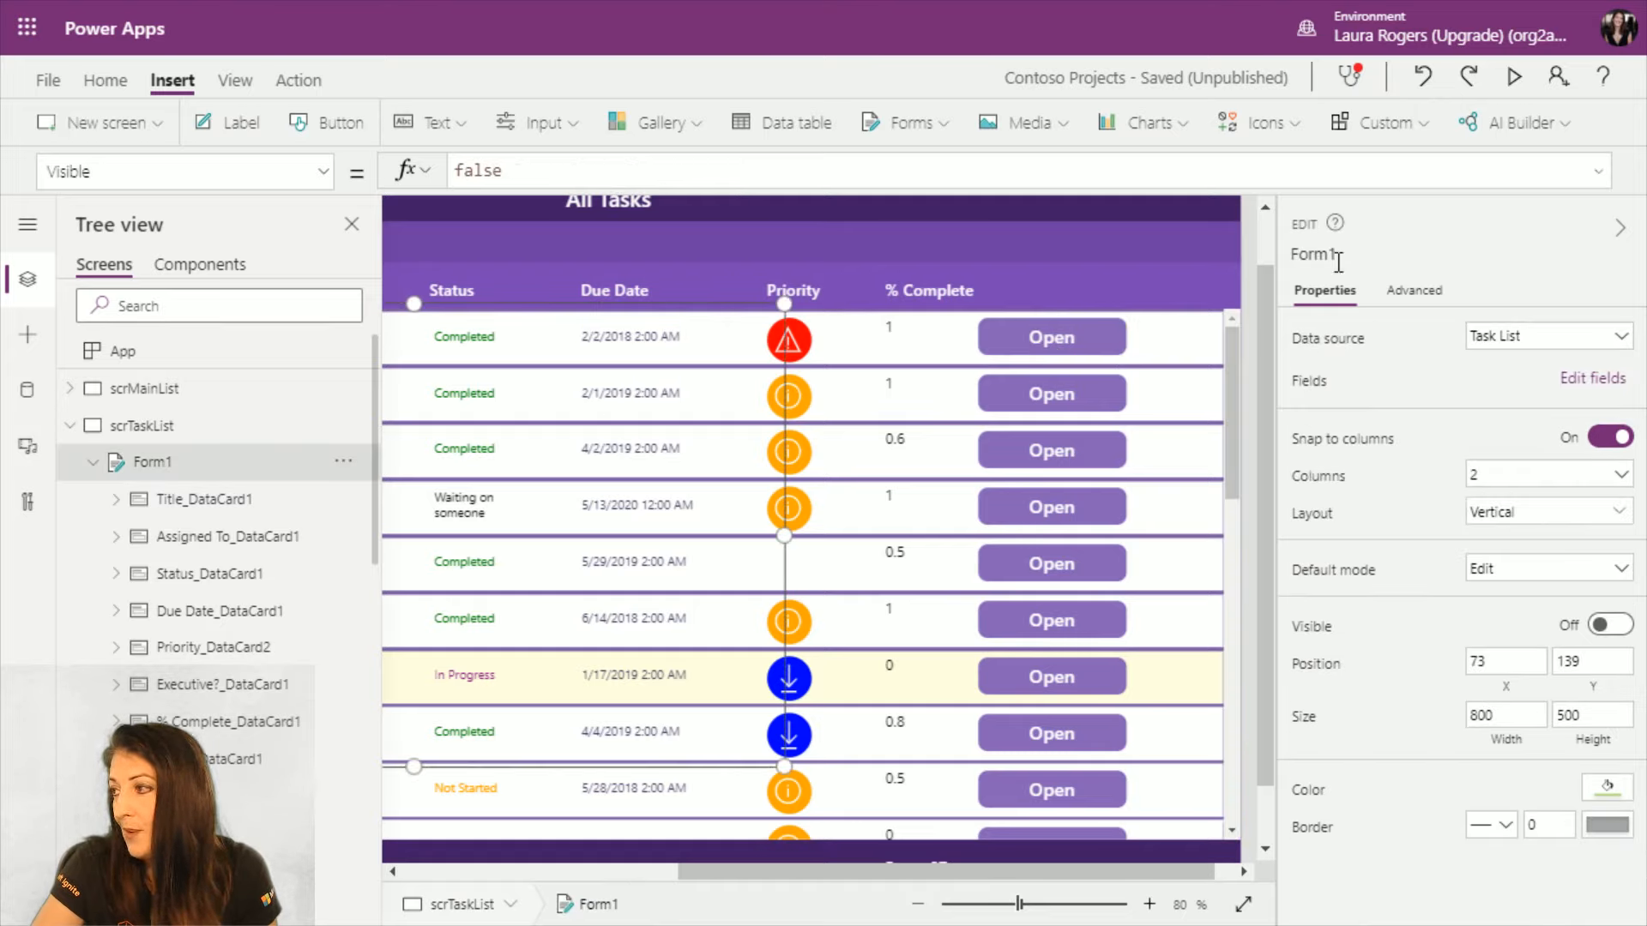
pyautogui.click(1332, 252)
pyautogui.write('frmTask')
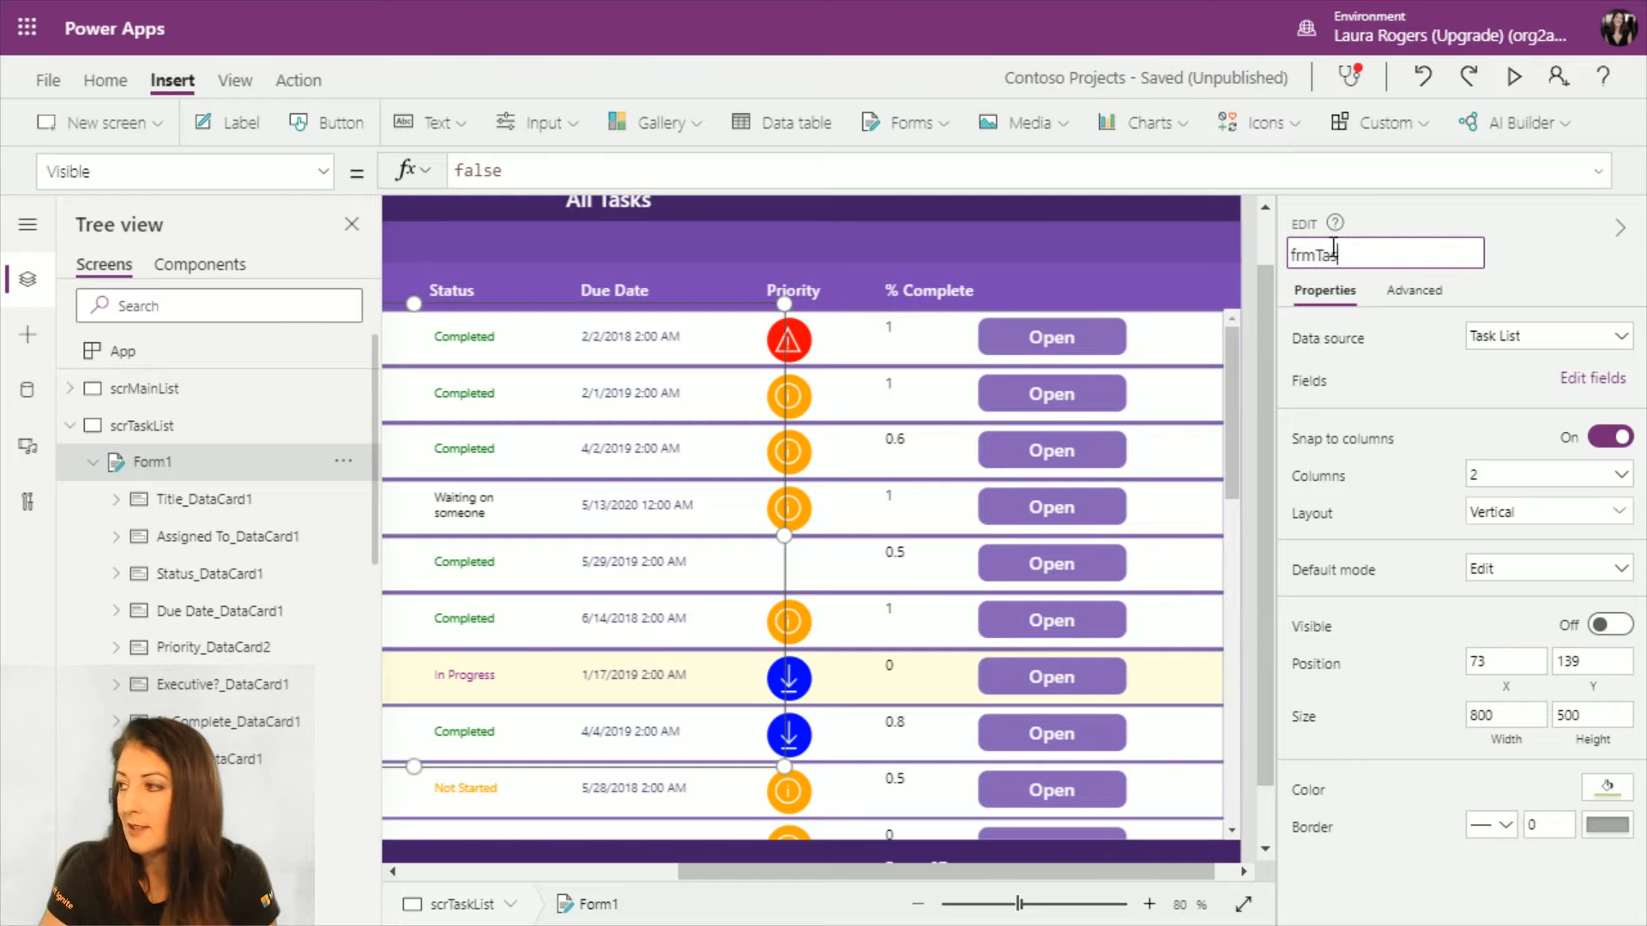
pyautogui.press('Return')
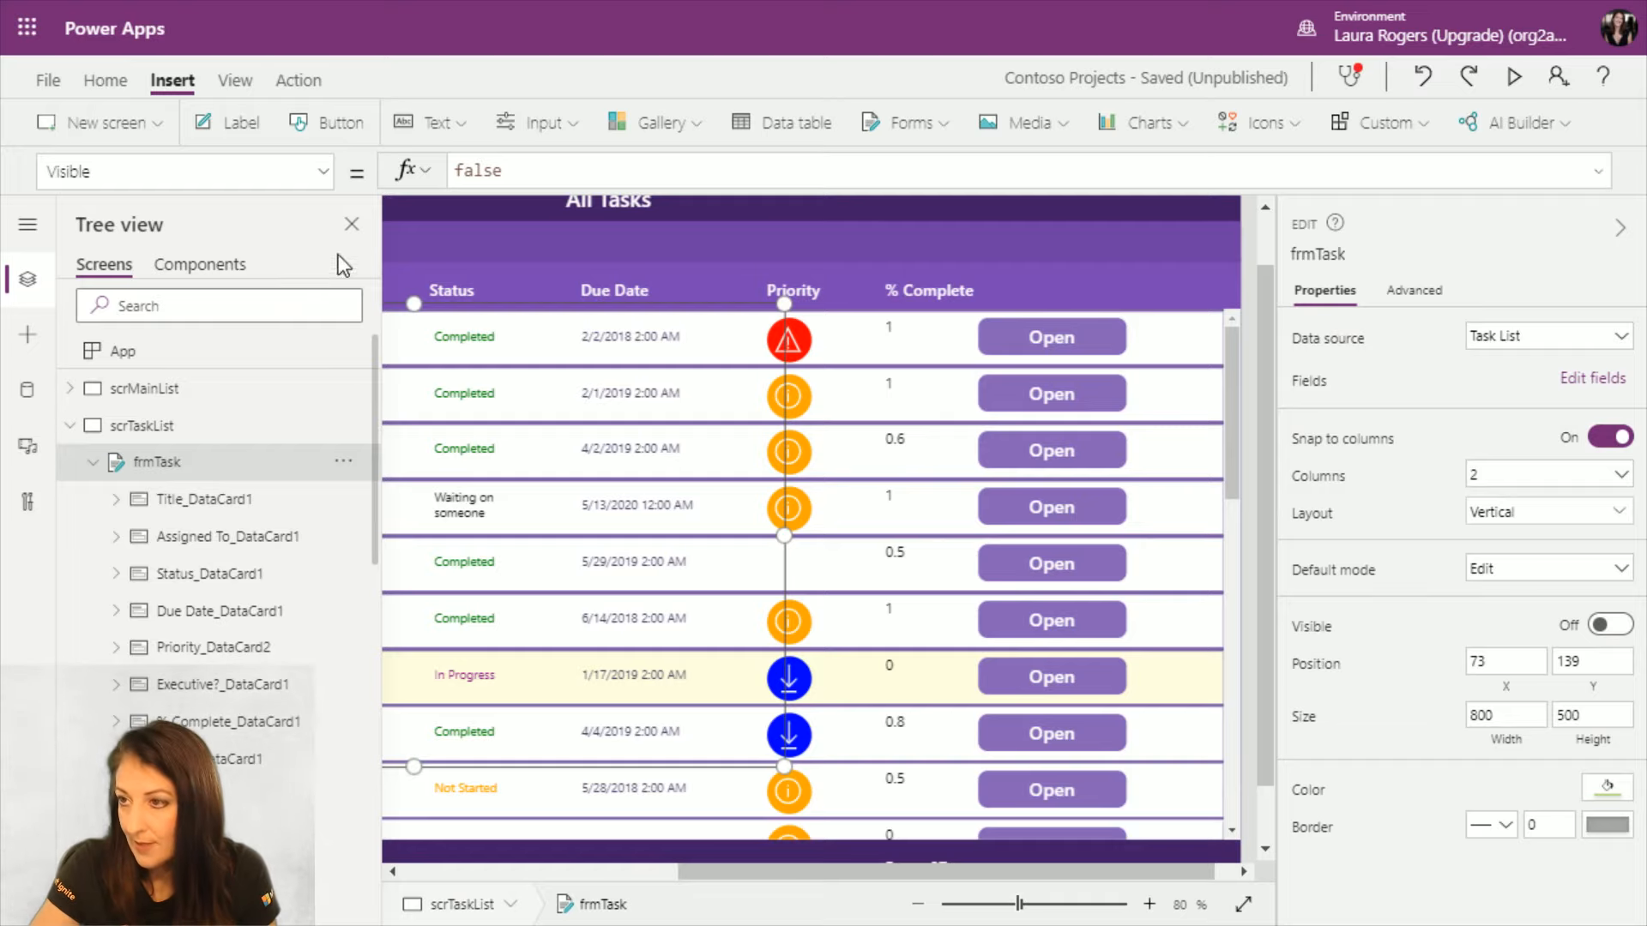
# Step: Set frmTask's Visible property to the variable varPopup
pyautogui.moveTo(554, 175); pyautogui.dragTo(432, 176)
pyautogui.write('var')
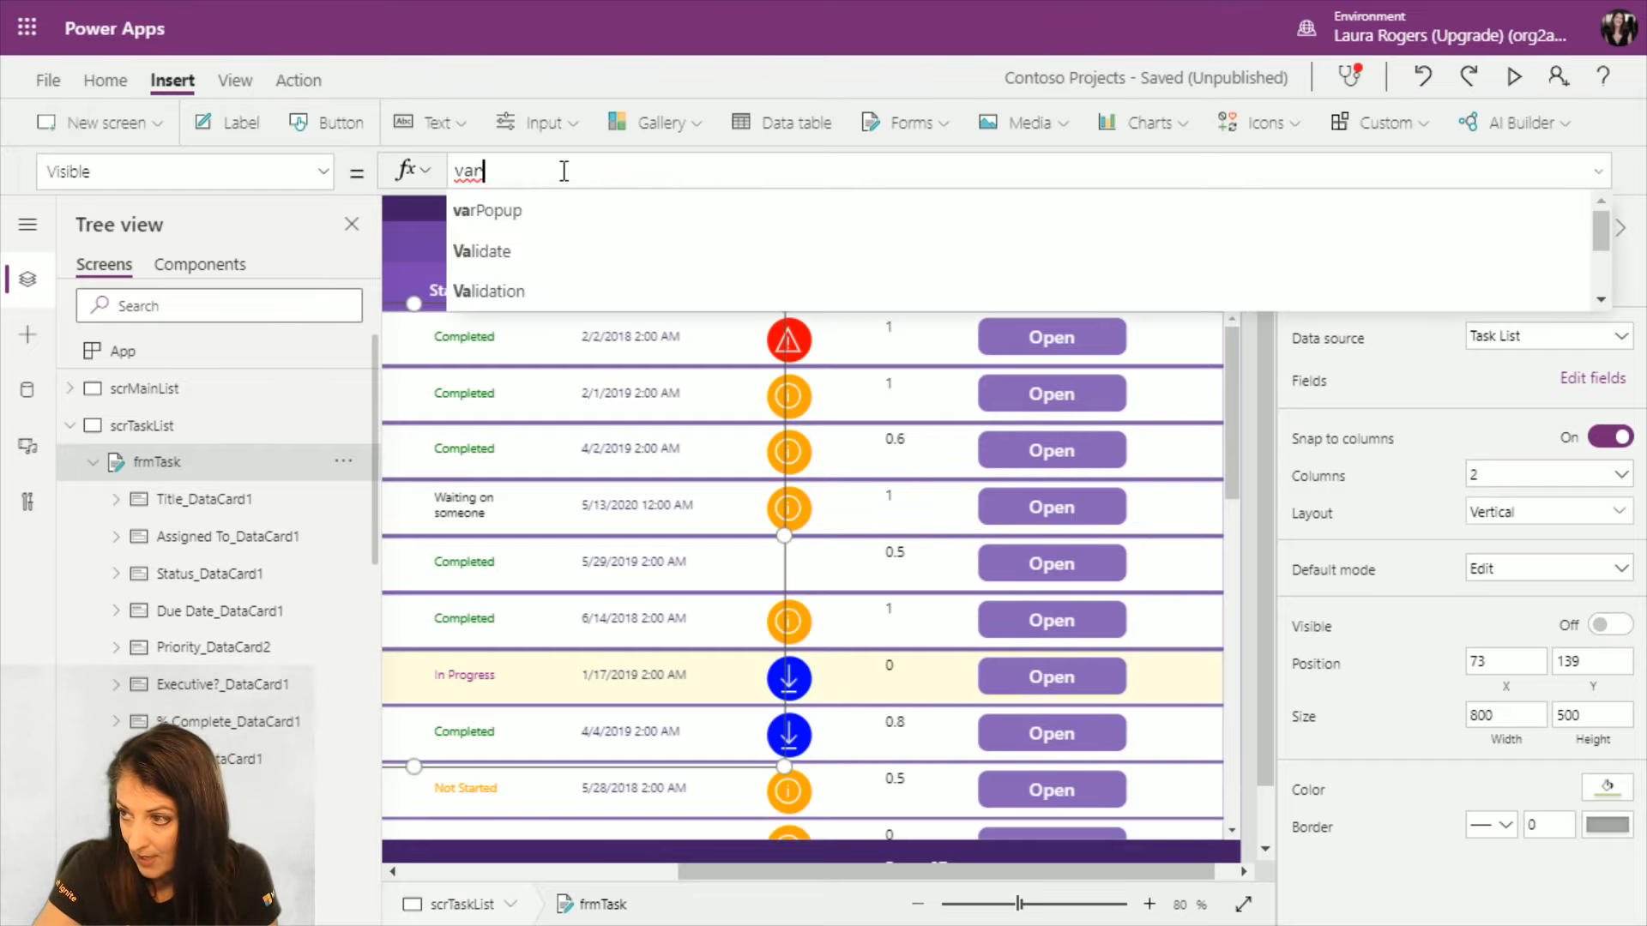
pyautogui.click(549, 204)
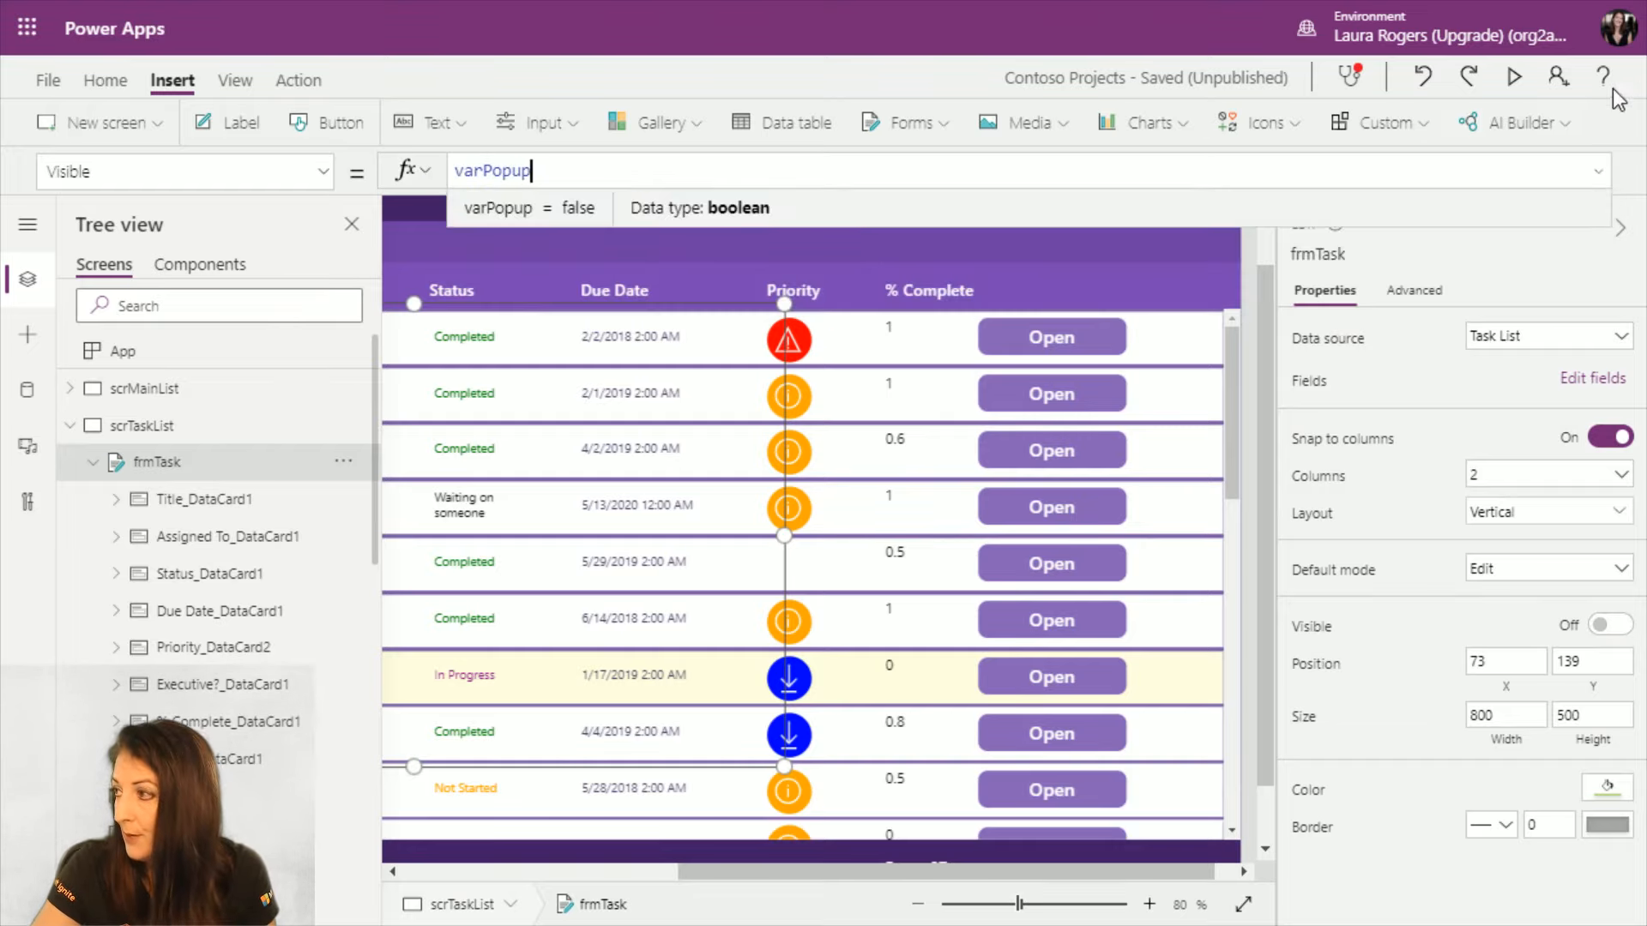
# Step: Preview the app, test the Open button on the first task row, and close the preview
pyautogui.click(1516, 75)
pyautogui.click(1417, 218)
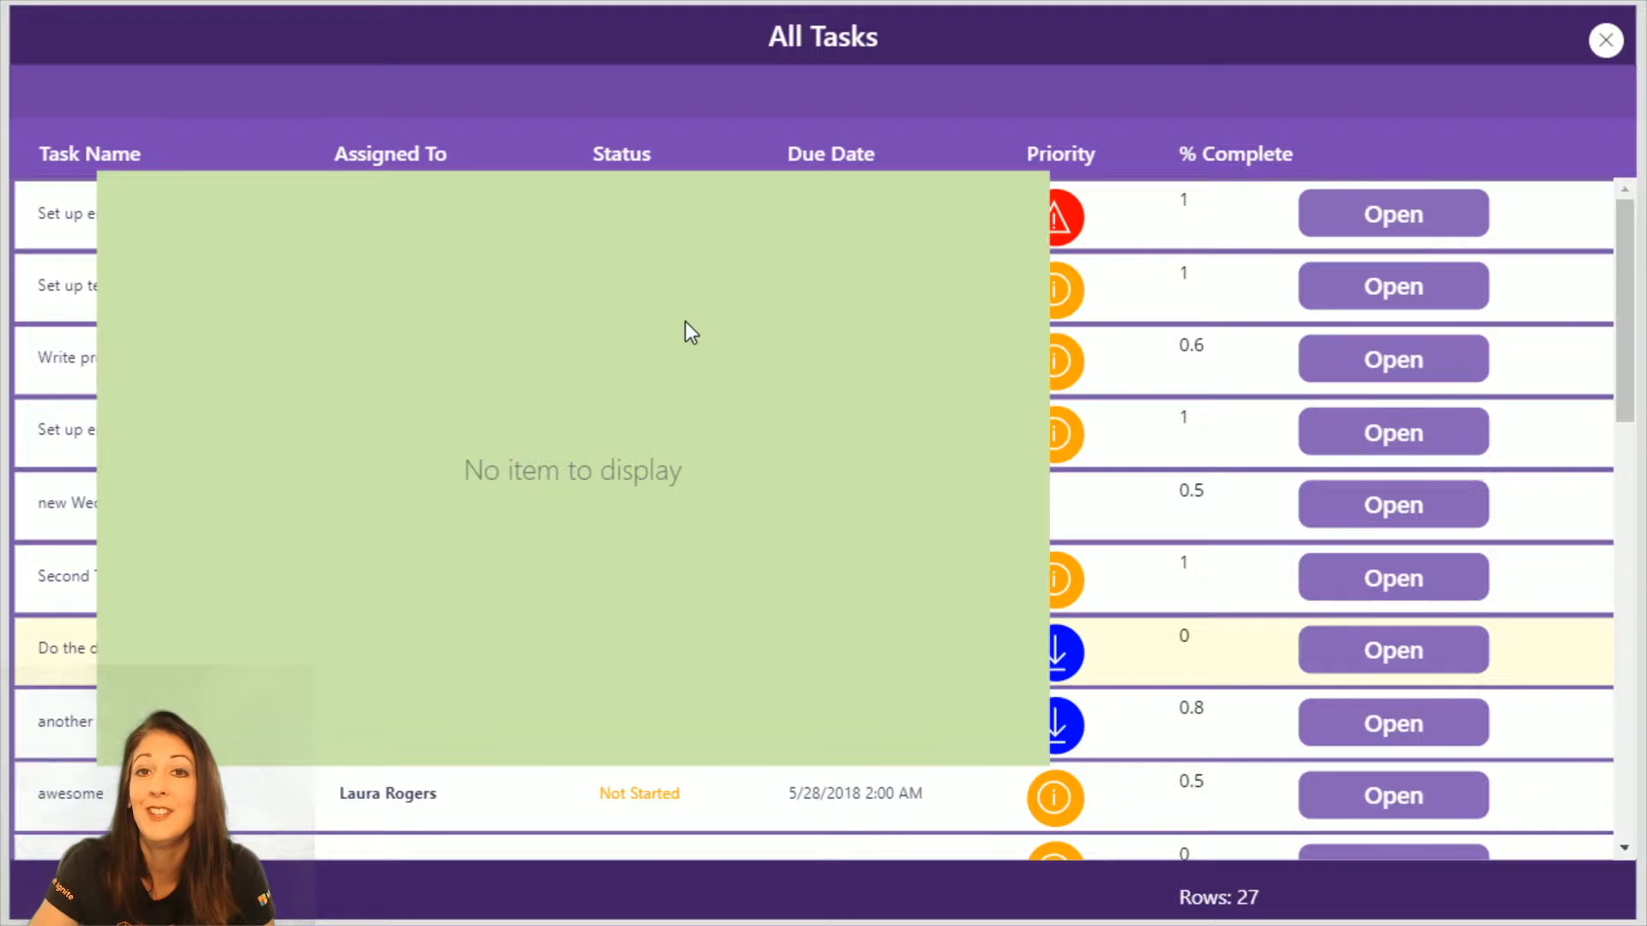
pyautogui.click(1605, 42)
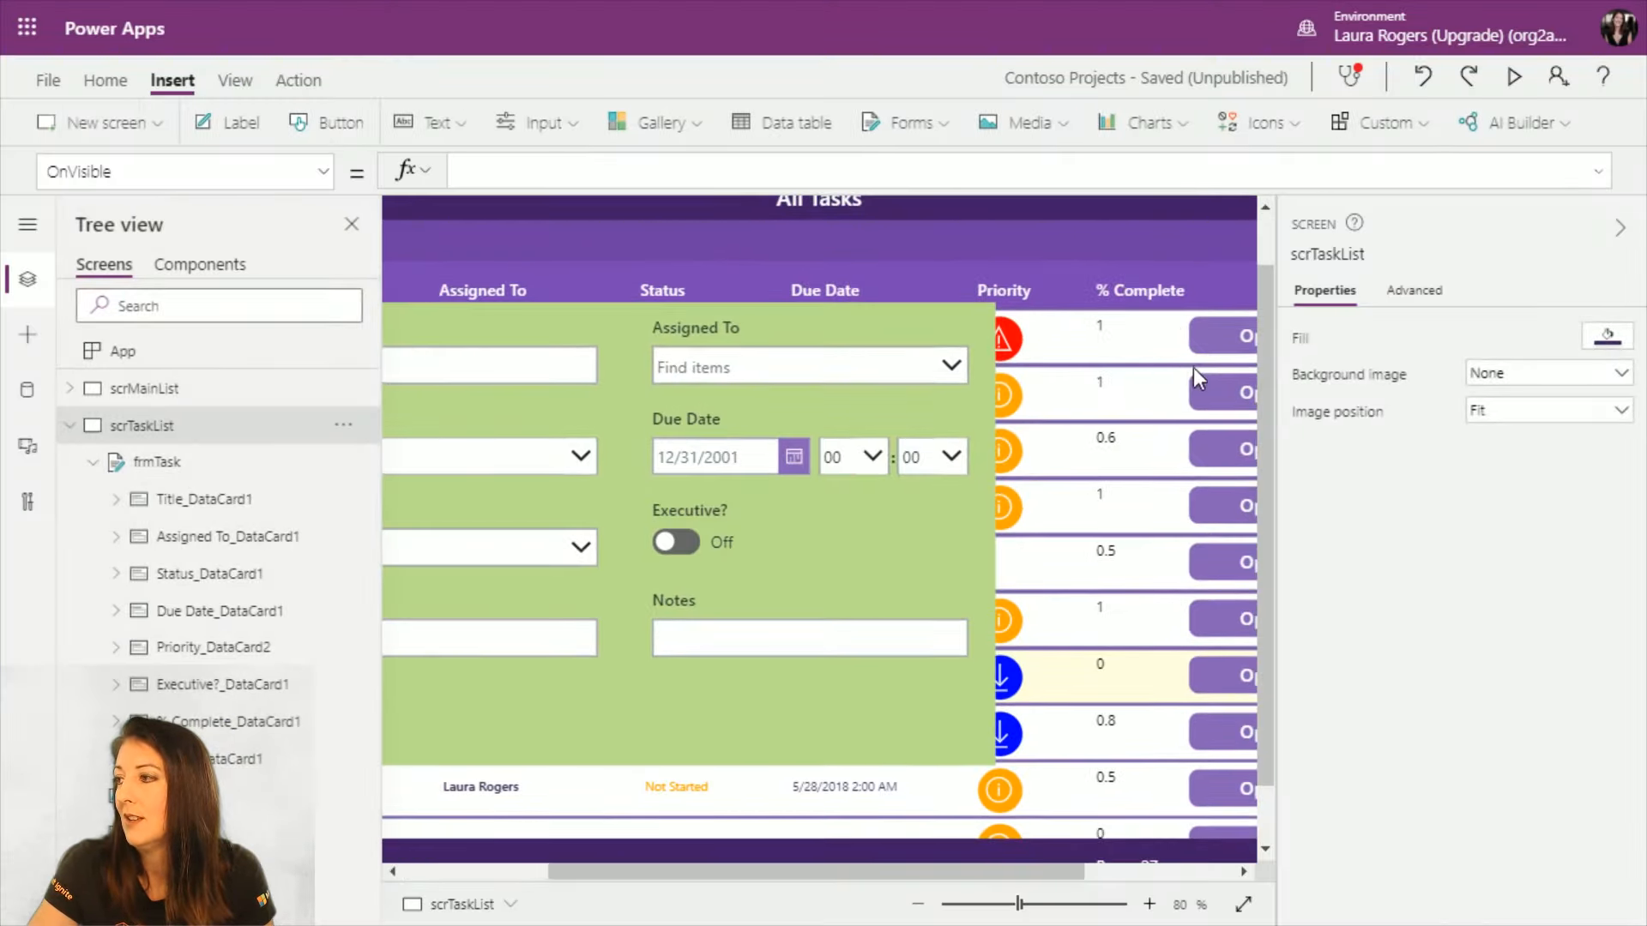
# Step: Append ;EditForm(frmTask) to the Open button's OnSelect formula after UpdateContext
pyautogui.click(1217, 333)
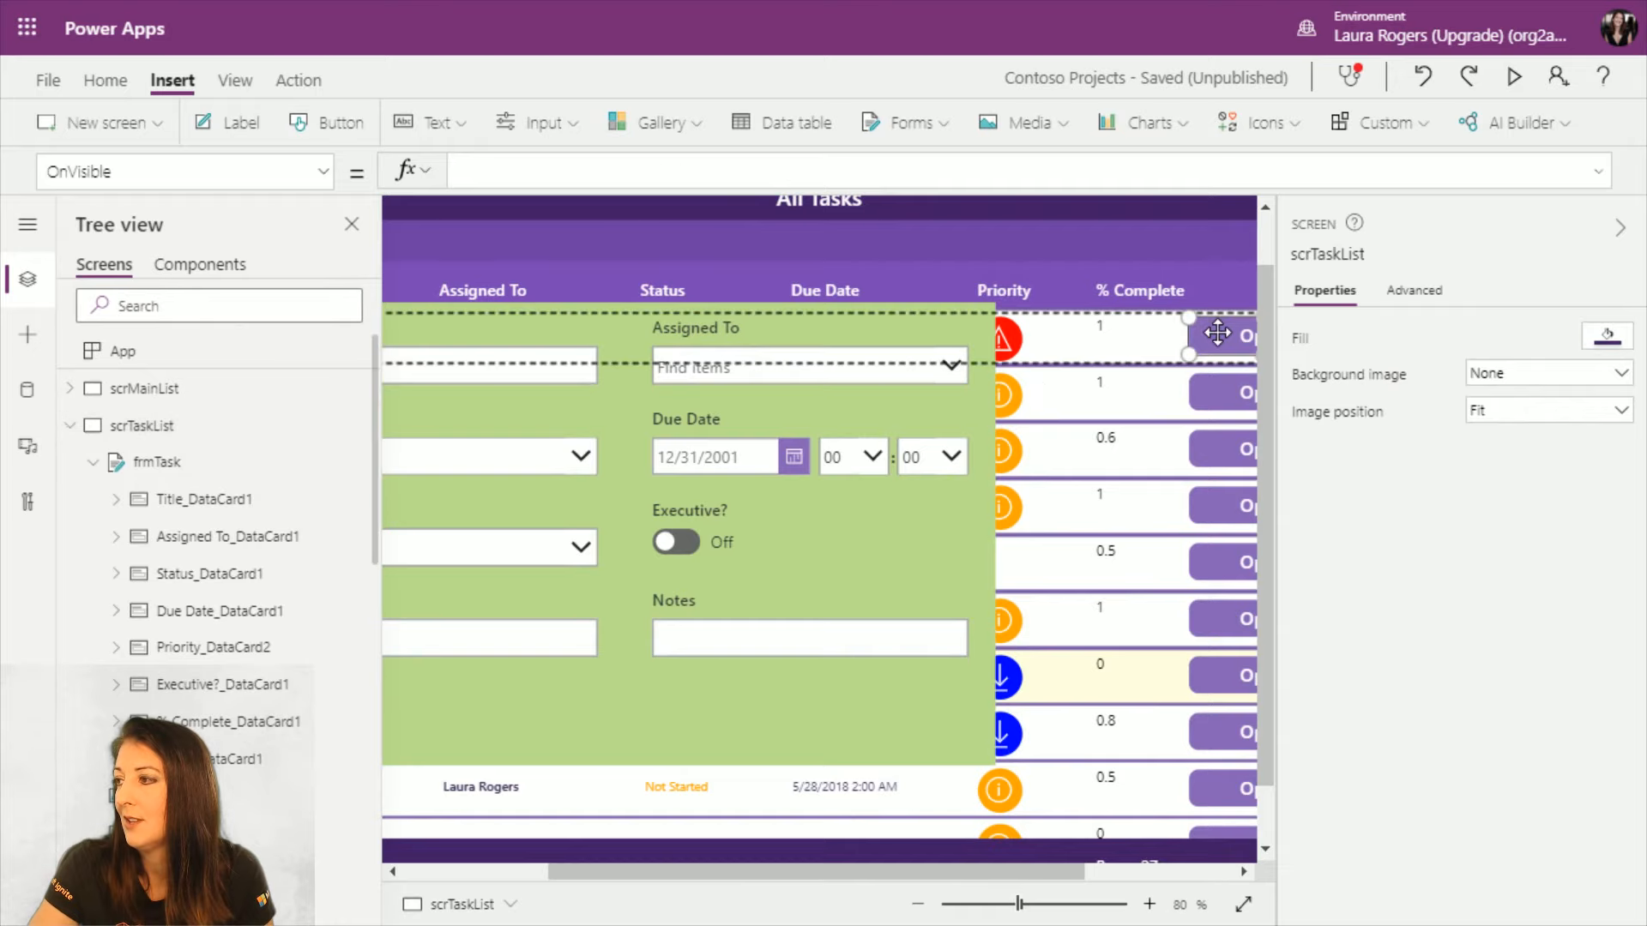
pyautogui.click(848, 169)
pyautogui.write(';EditForm(')
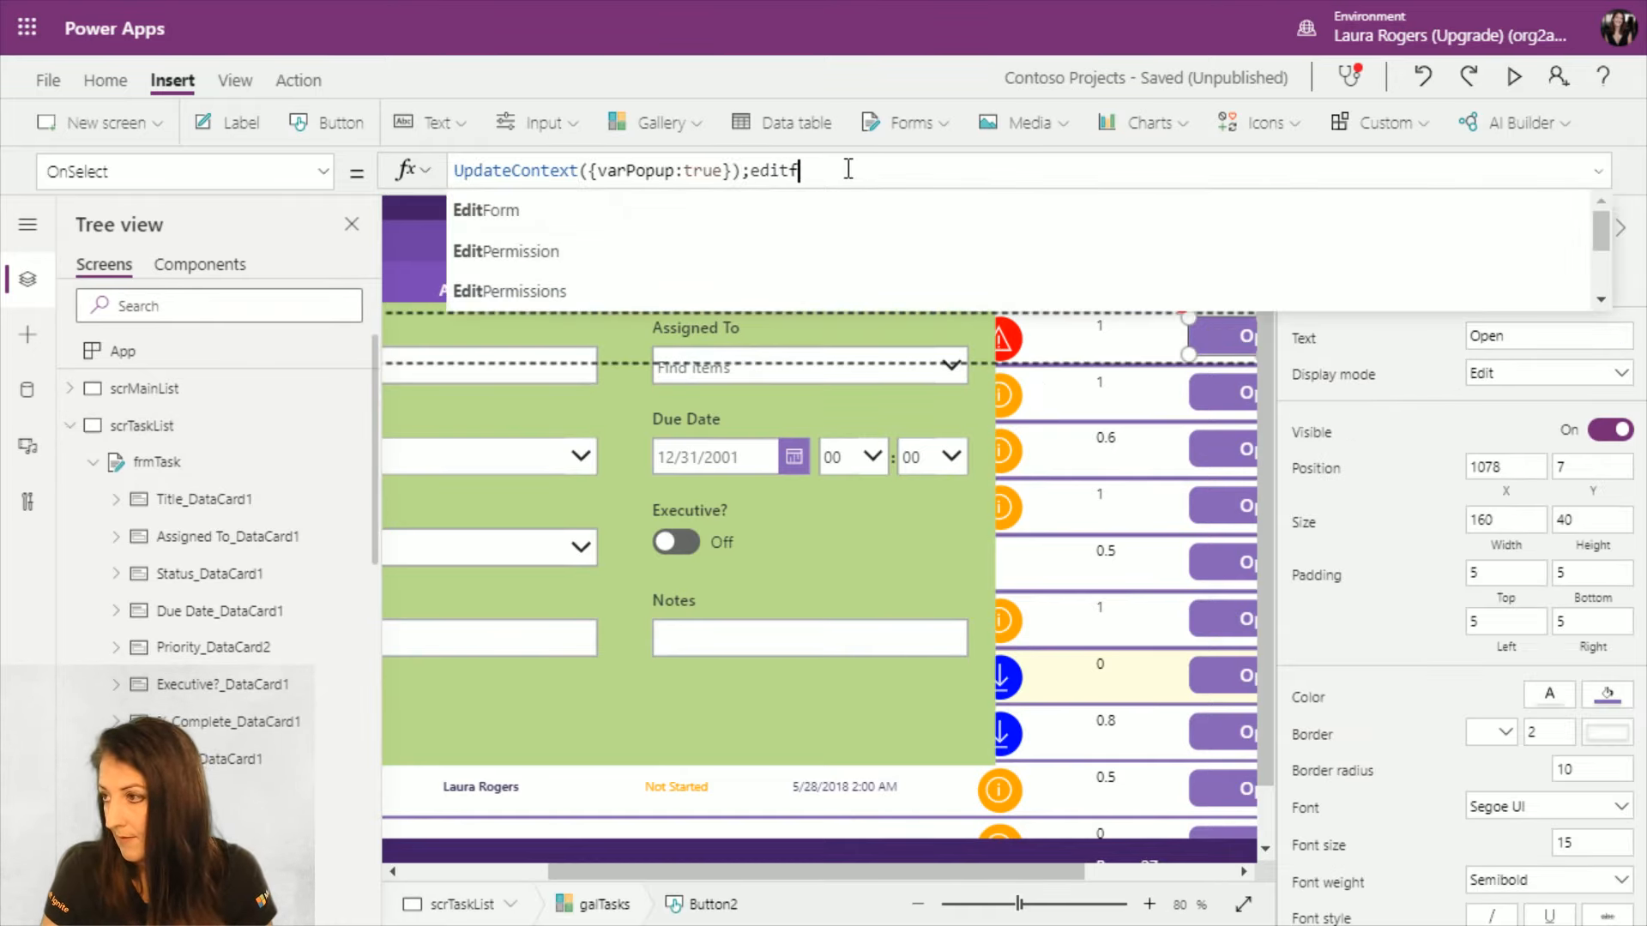
pyautogui.write('frmTask')
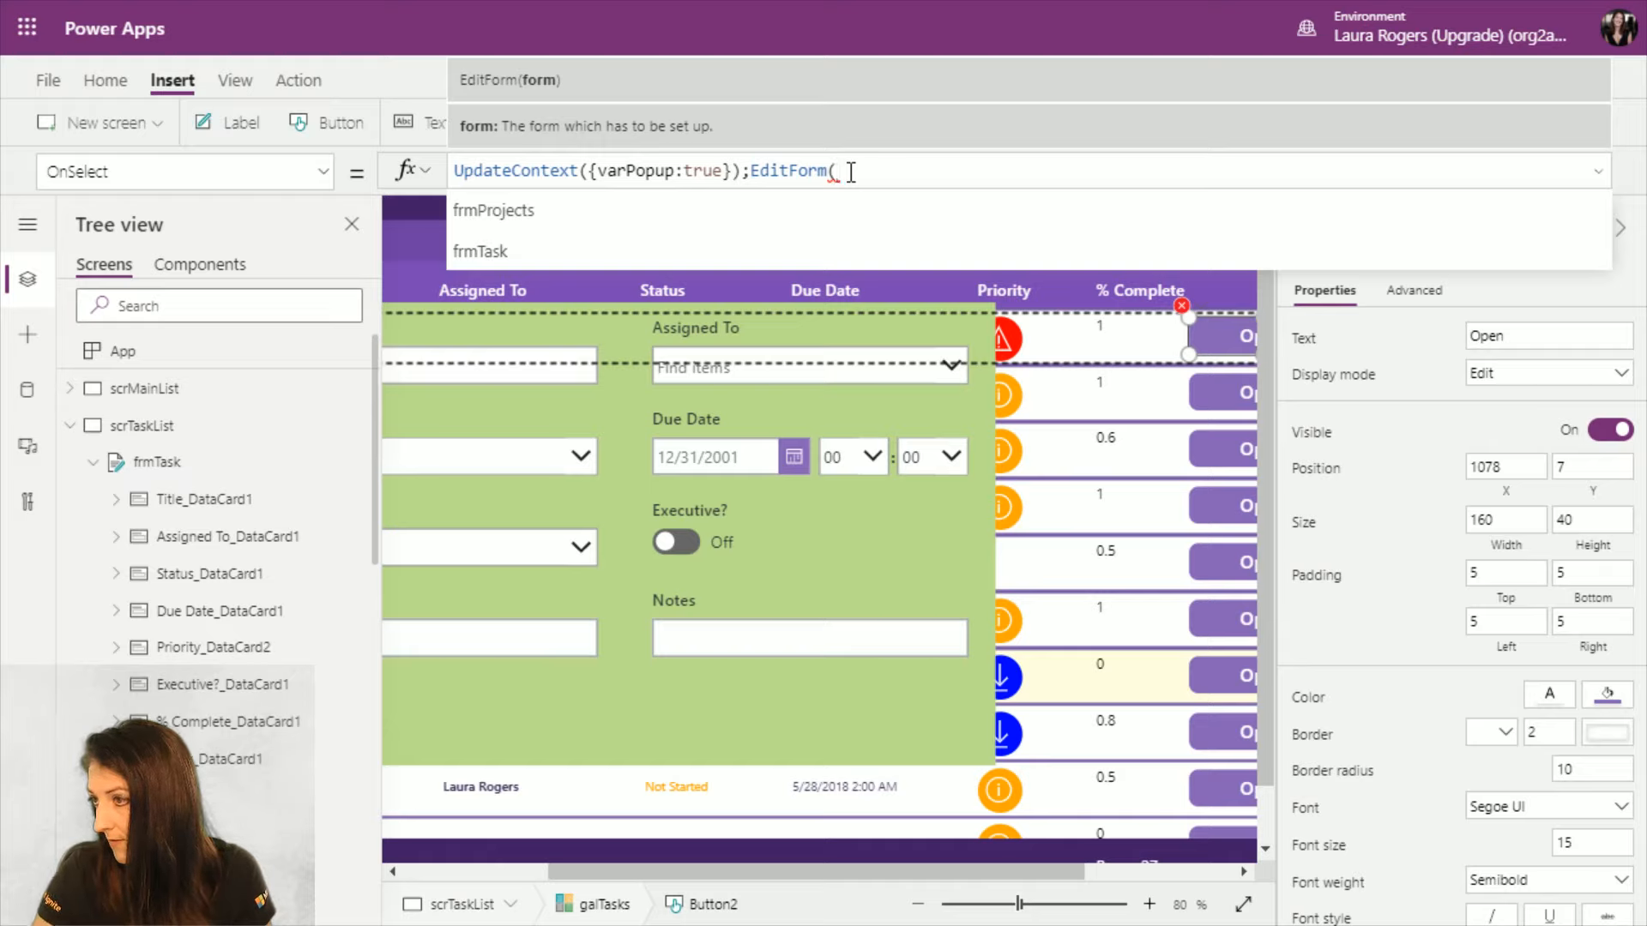
pyautogui.write(')')
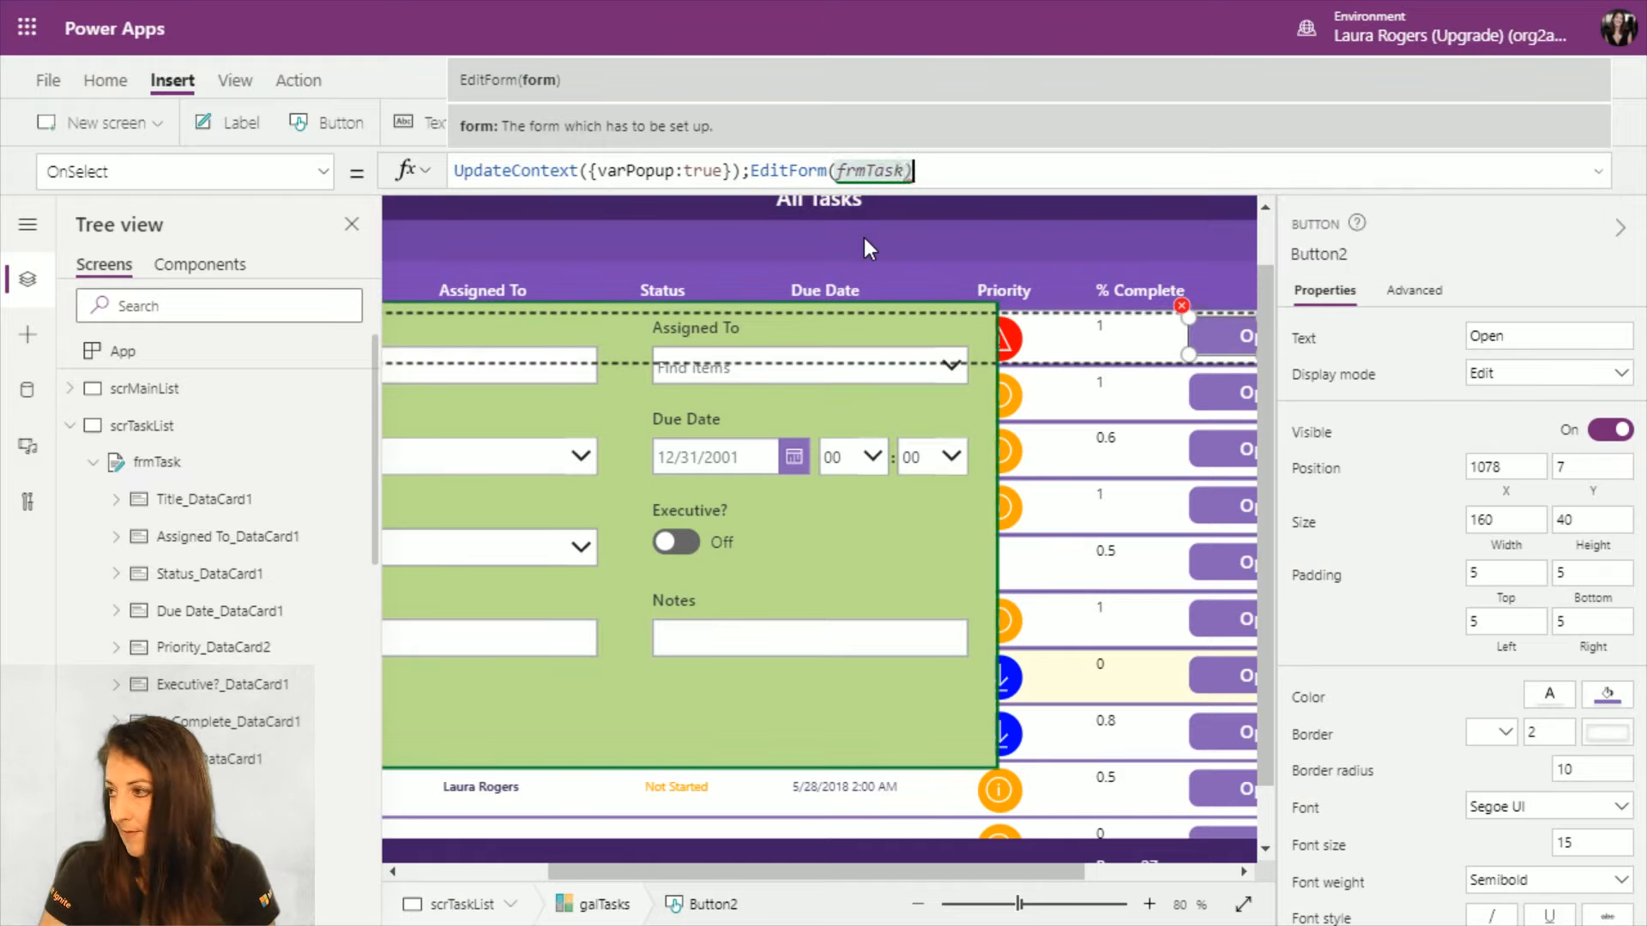
# Step: Open the Item property of frmTask for editing
pyautogui.click(909, 750)
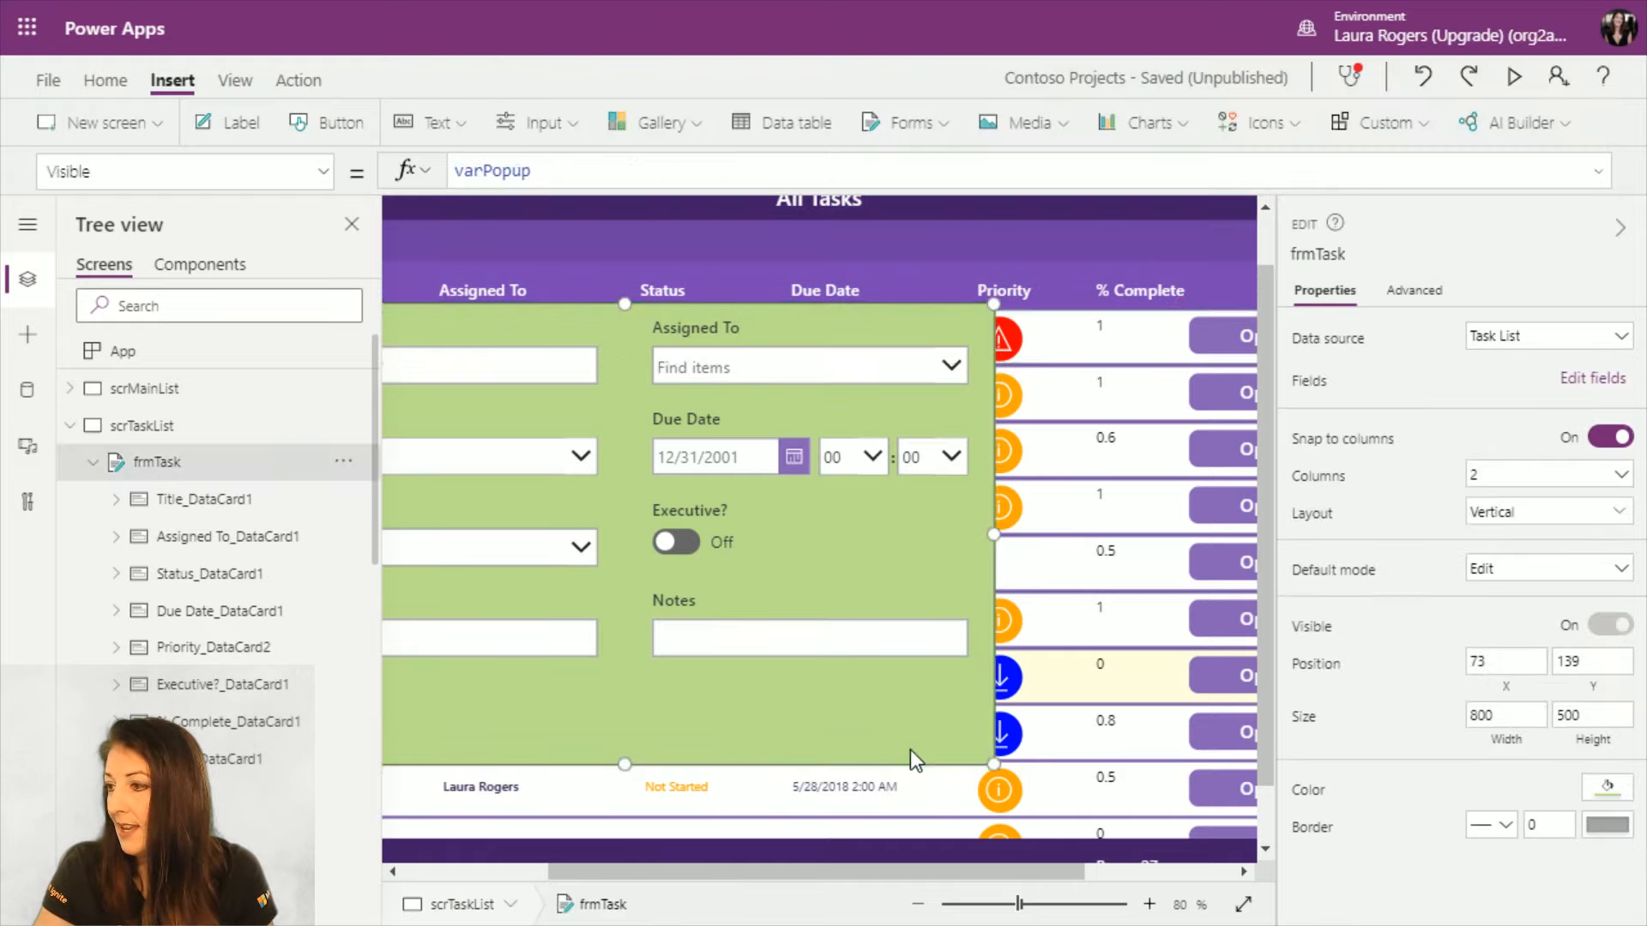
pyautogui.click(325, 178)
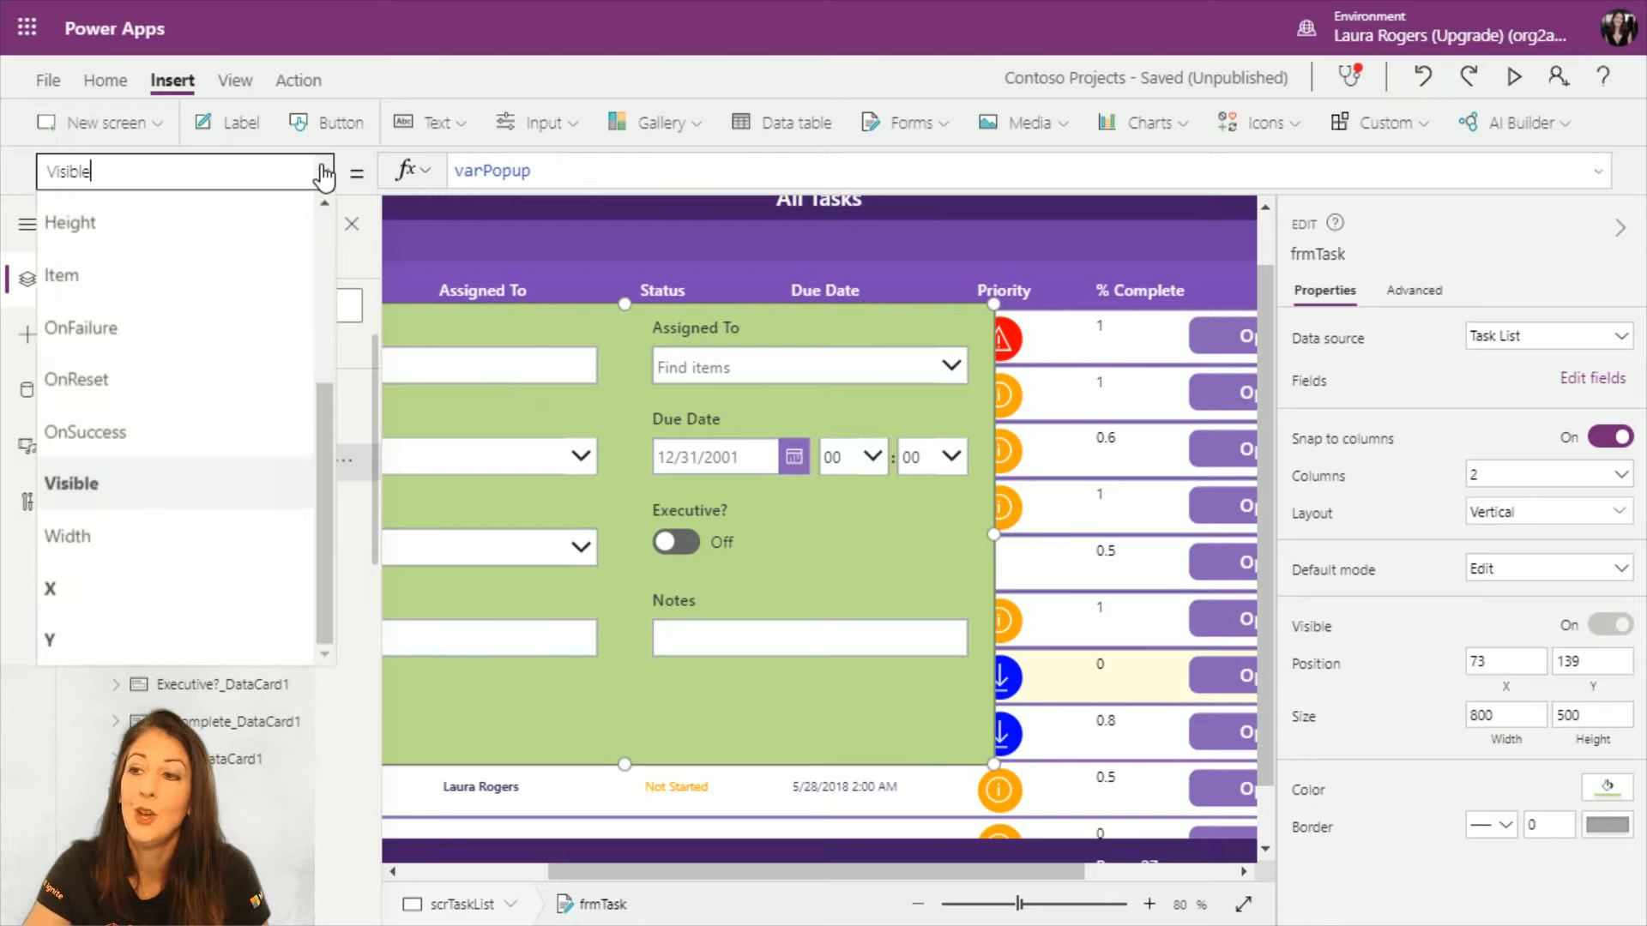
pyautogui.click(161, 275)
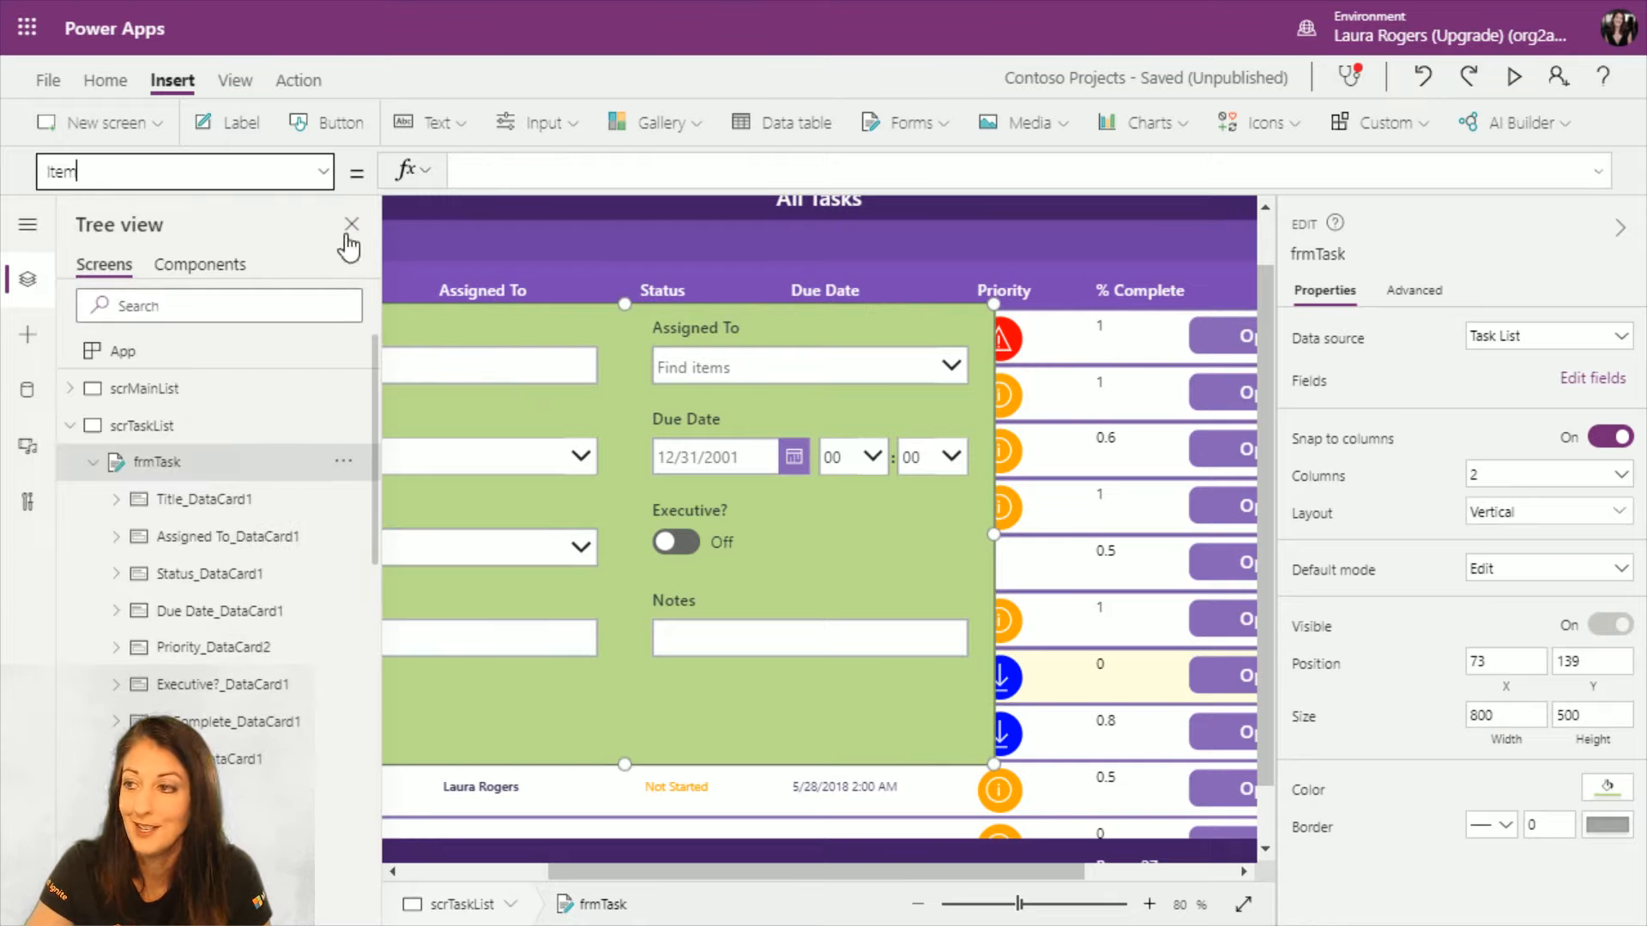
pyautogui.click(579, 173)
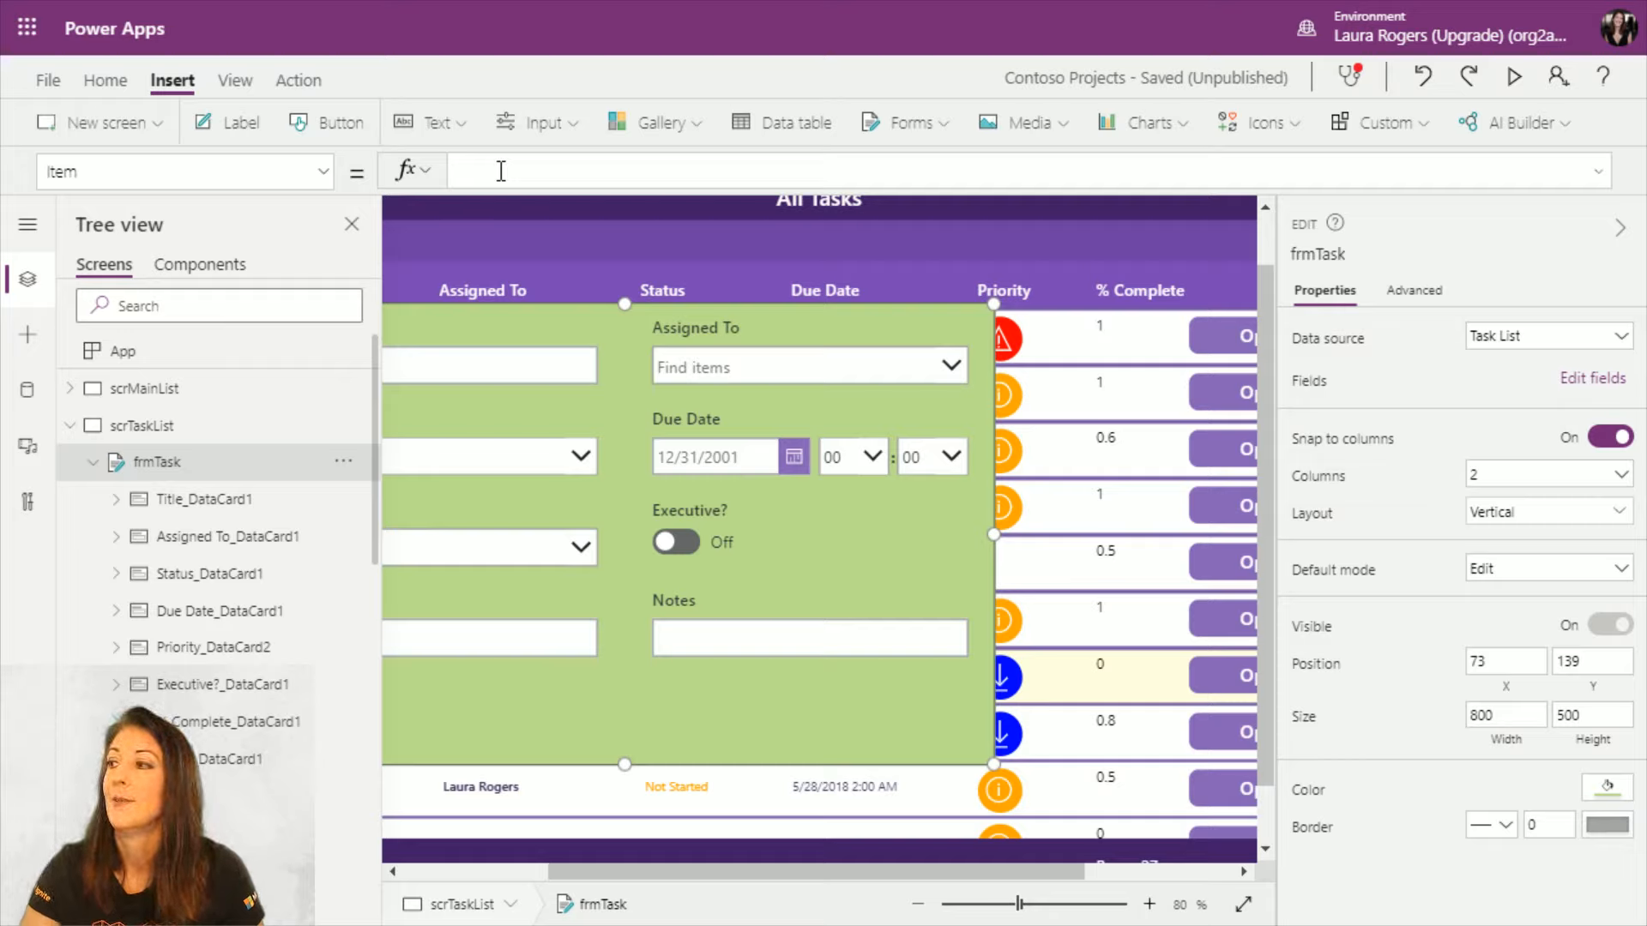
# Step: Insert Set(varTaskRecord,ThisItem); on its own line before UpdateContext in the Open button's OnSelect formula
pyautogui.click(1229, 338)
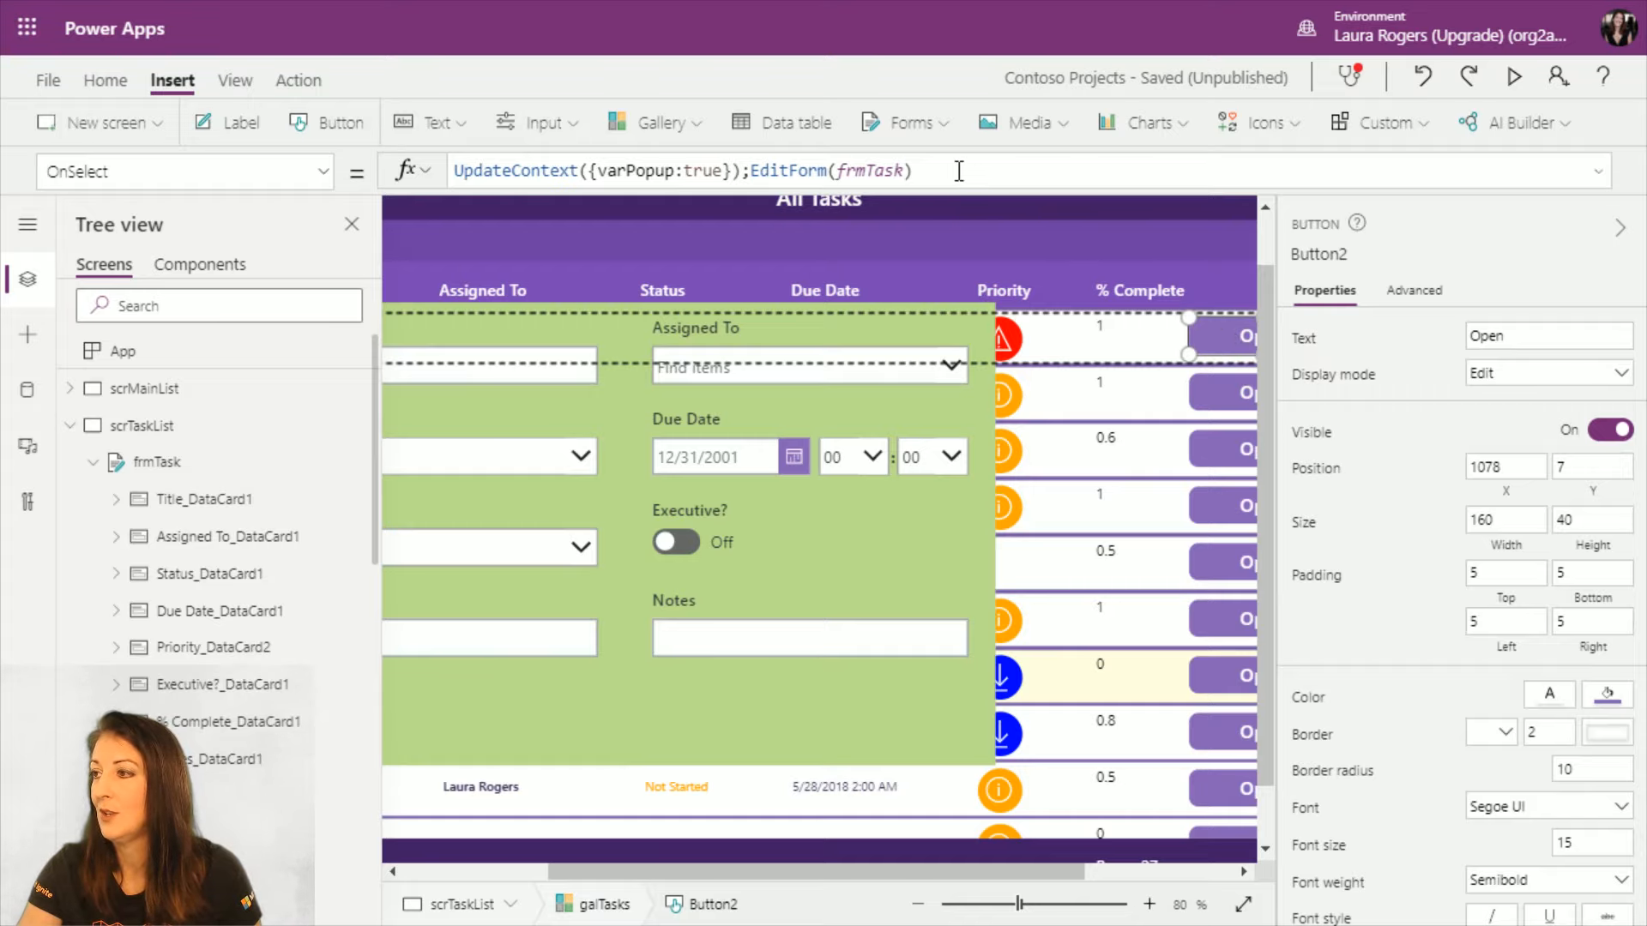
pyautogui.click(1596, 172)
pyautogui.click(448, 172)
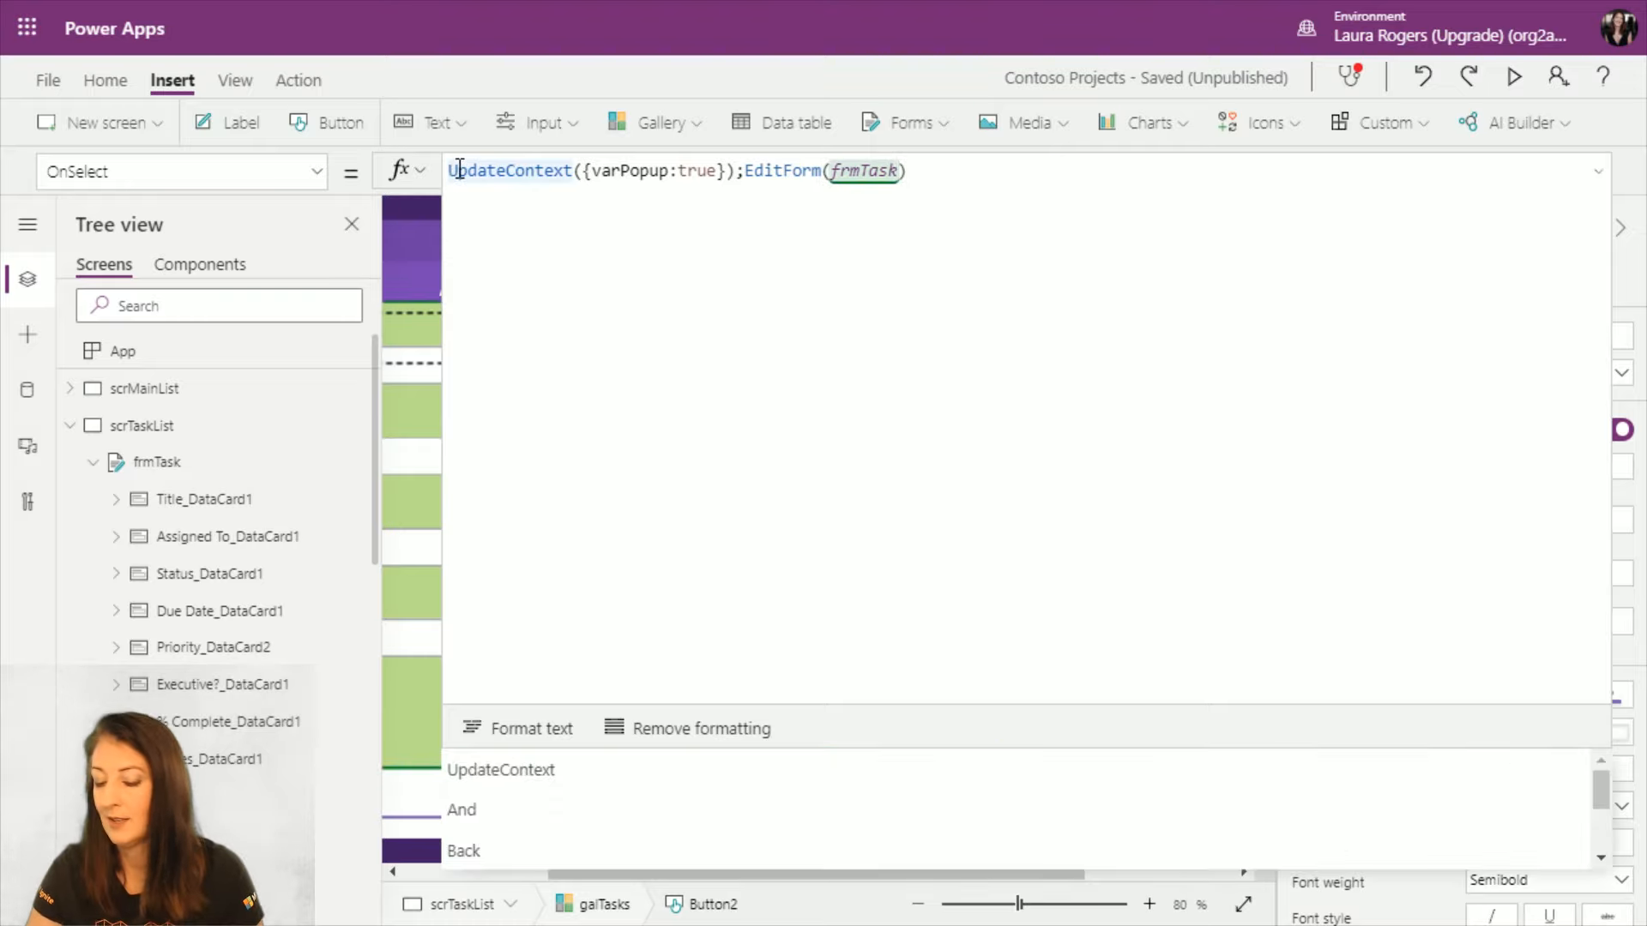
pyautogui.click(459, 168)
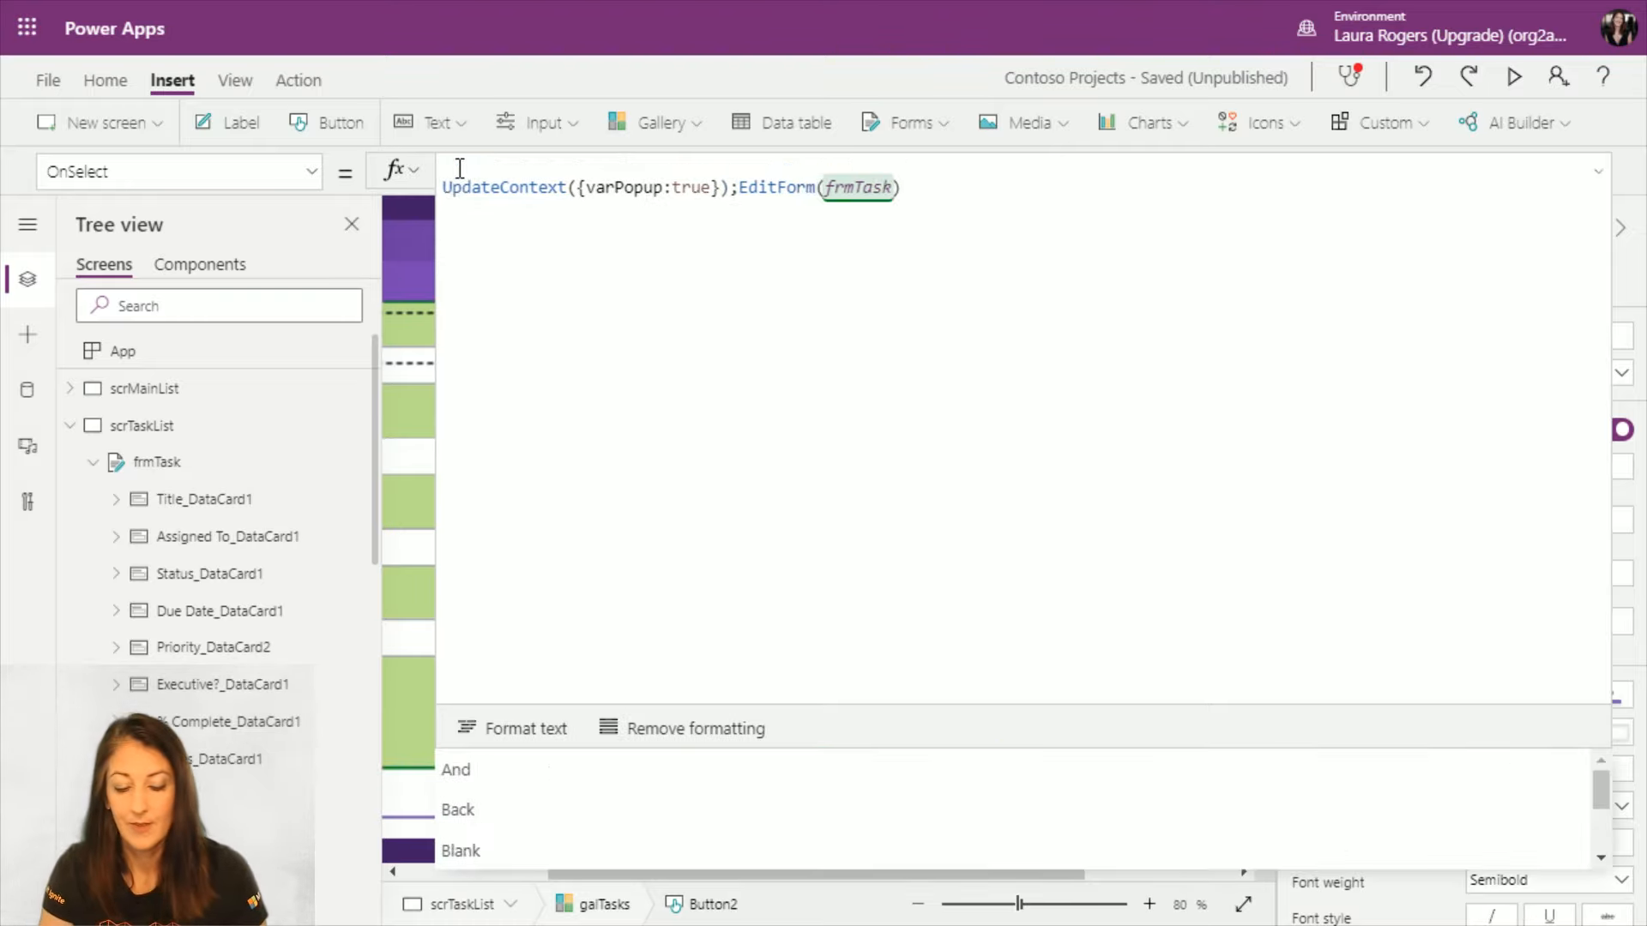
pyautogui.write('Set(va')
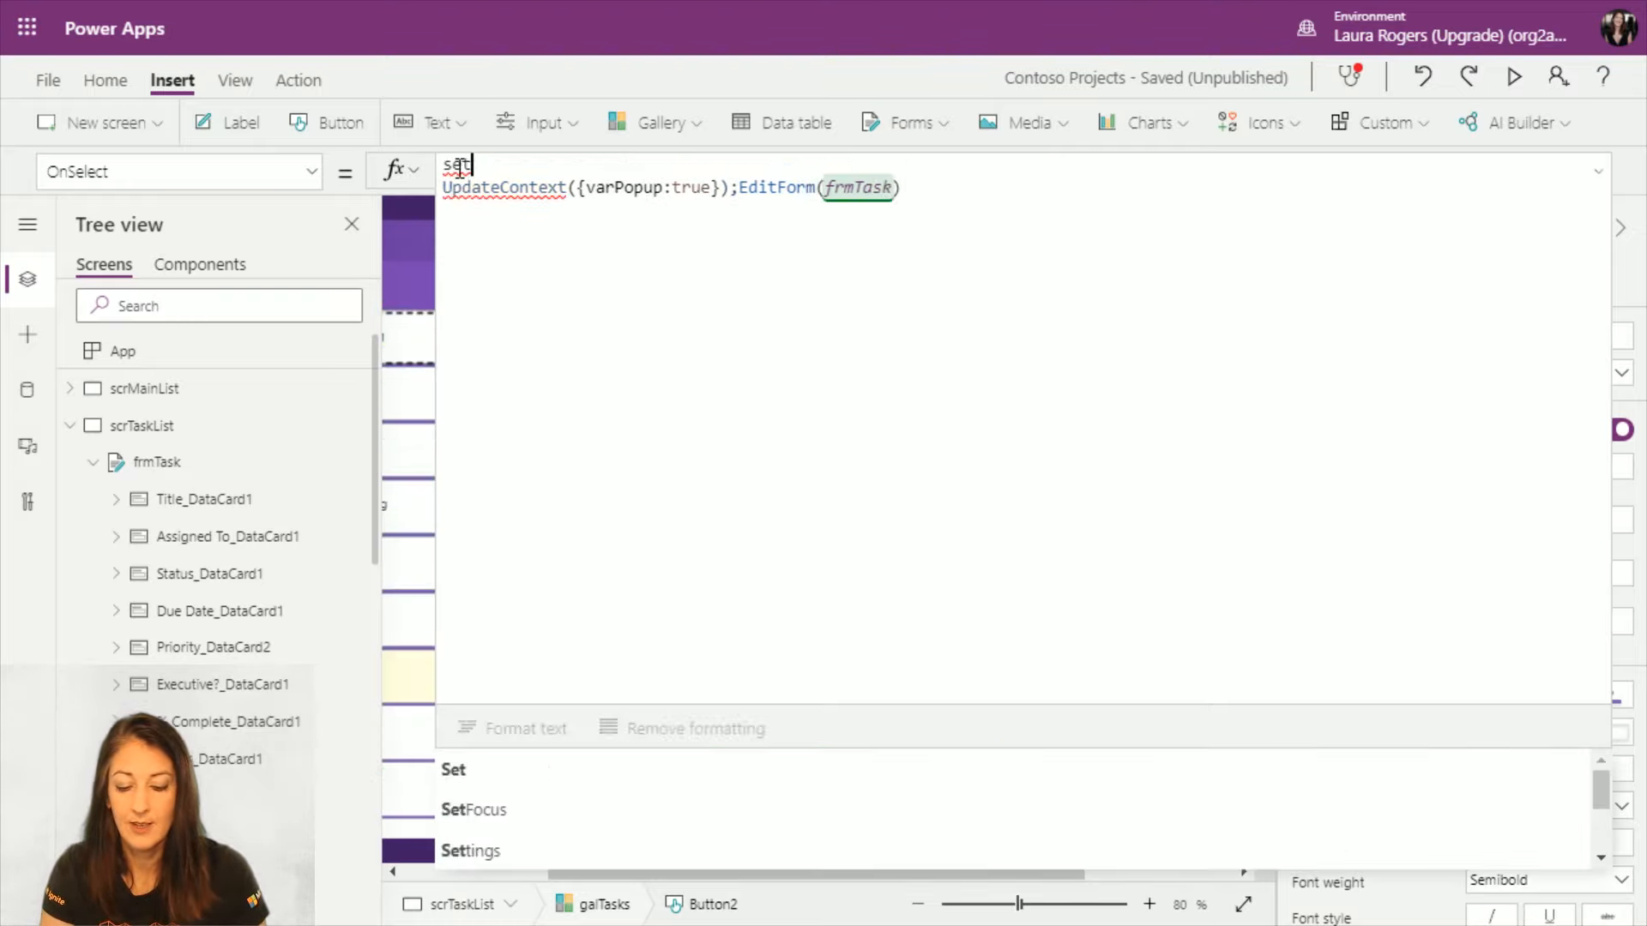
pyautogui.write('rTa')
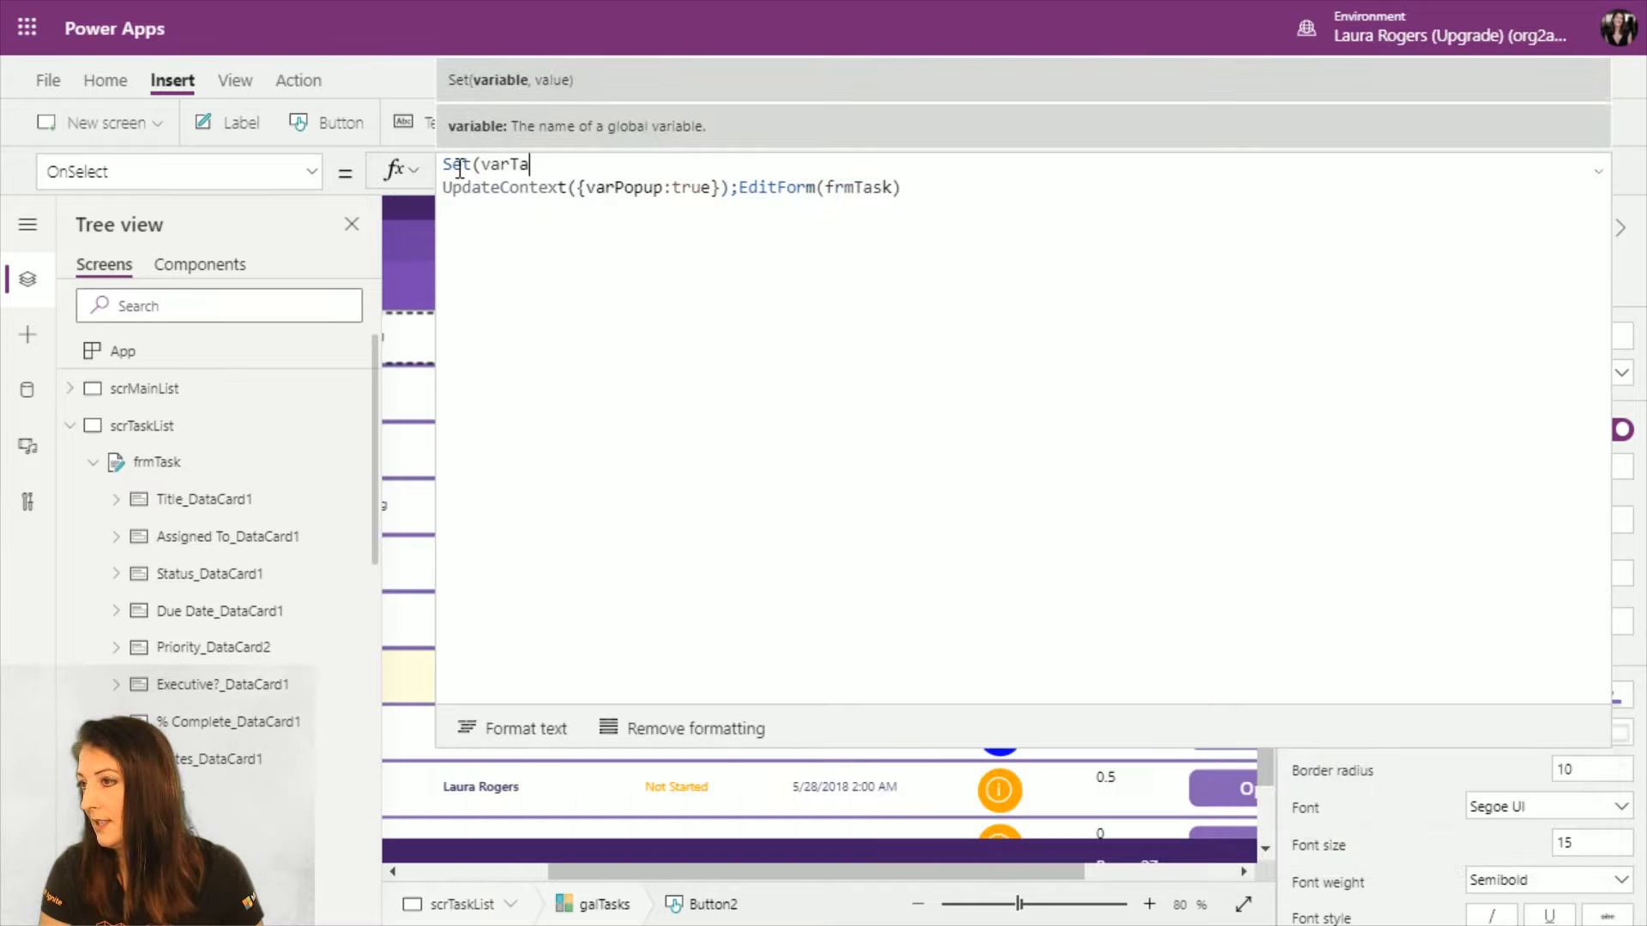
pyautogui.write('skRecord,')
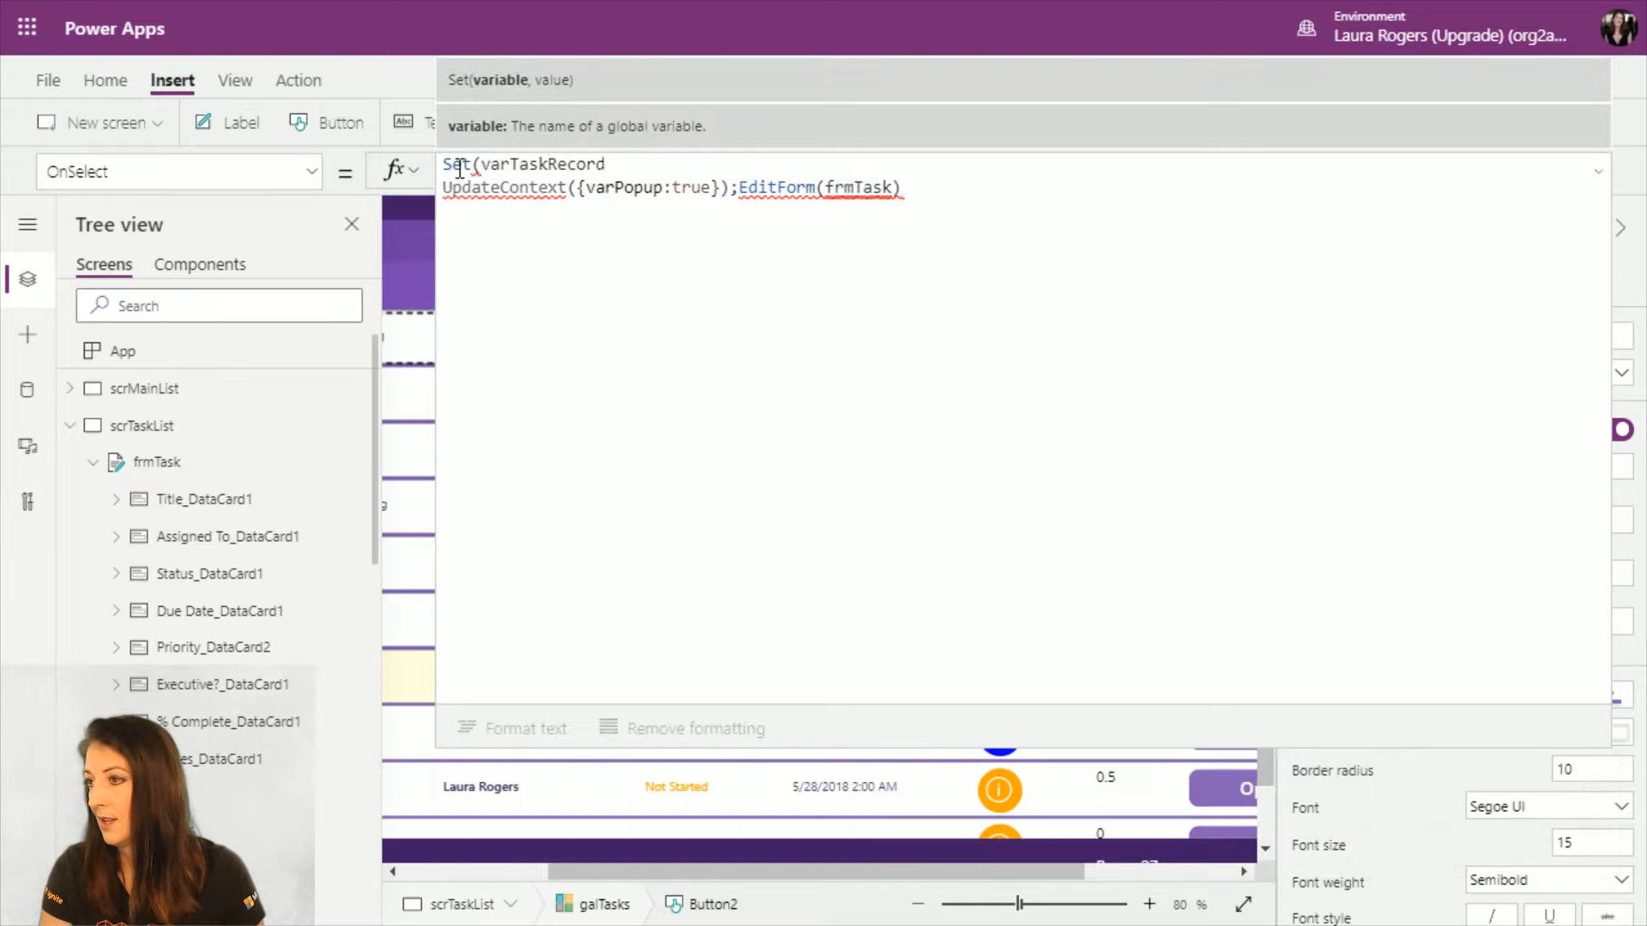
pyautogui.write('ThisItem')
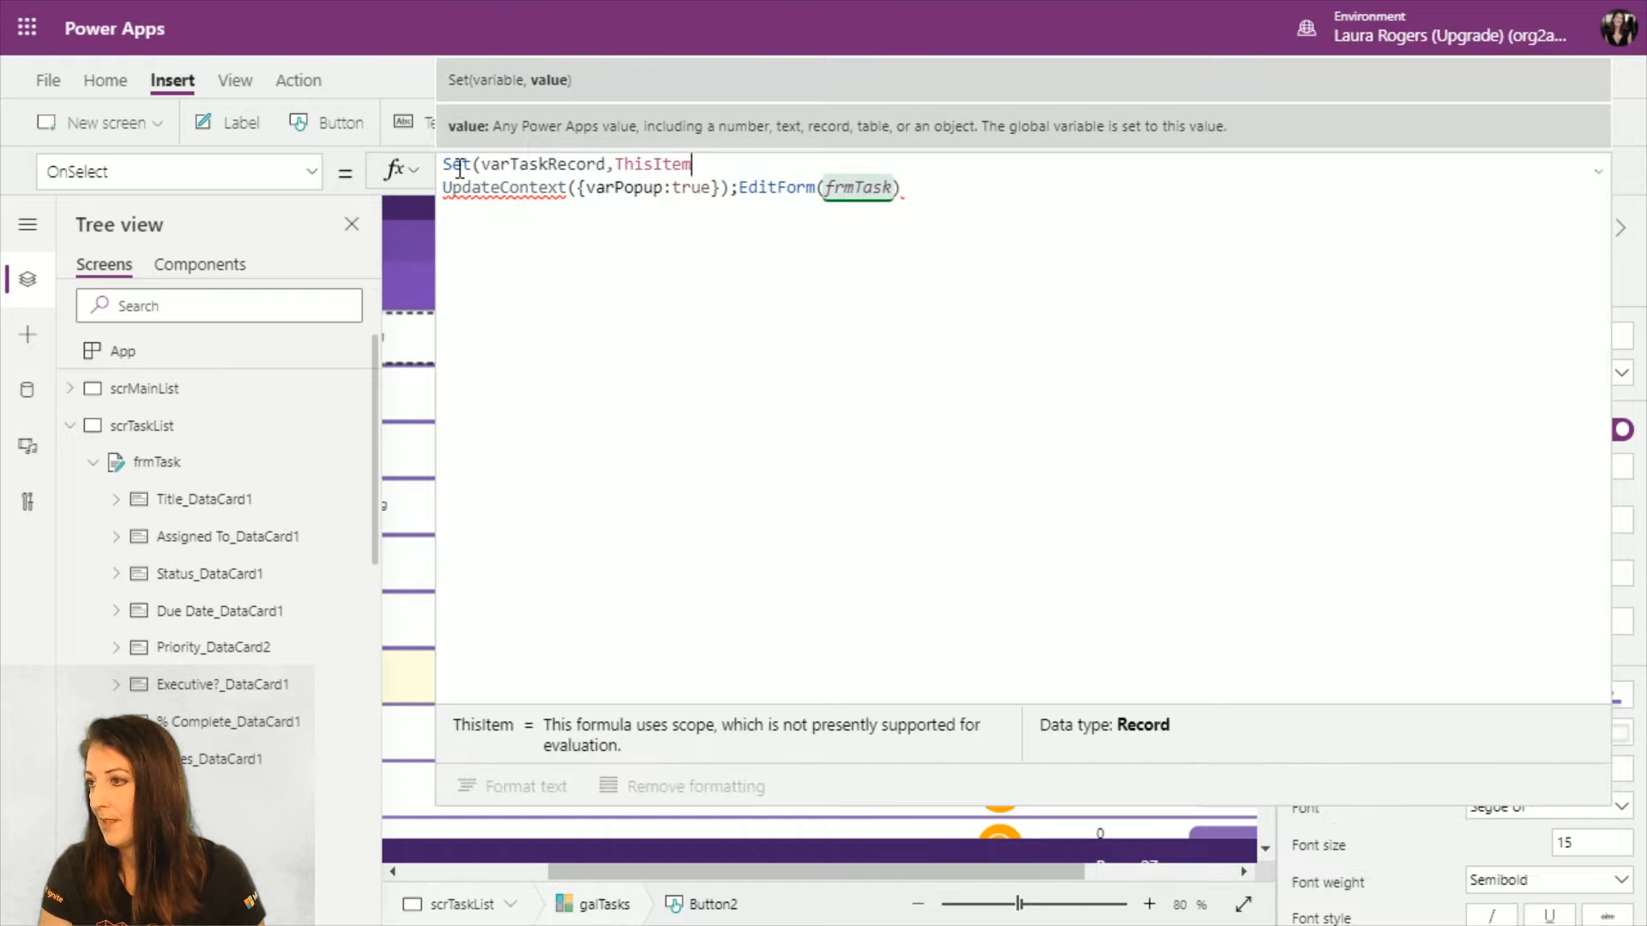
pyautogui.write(');')
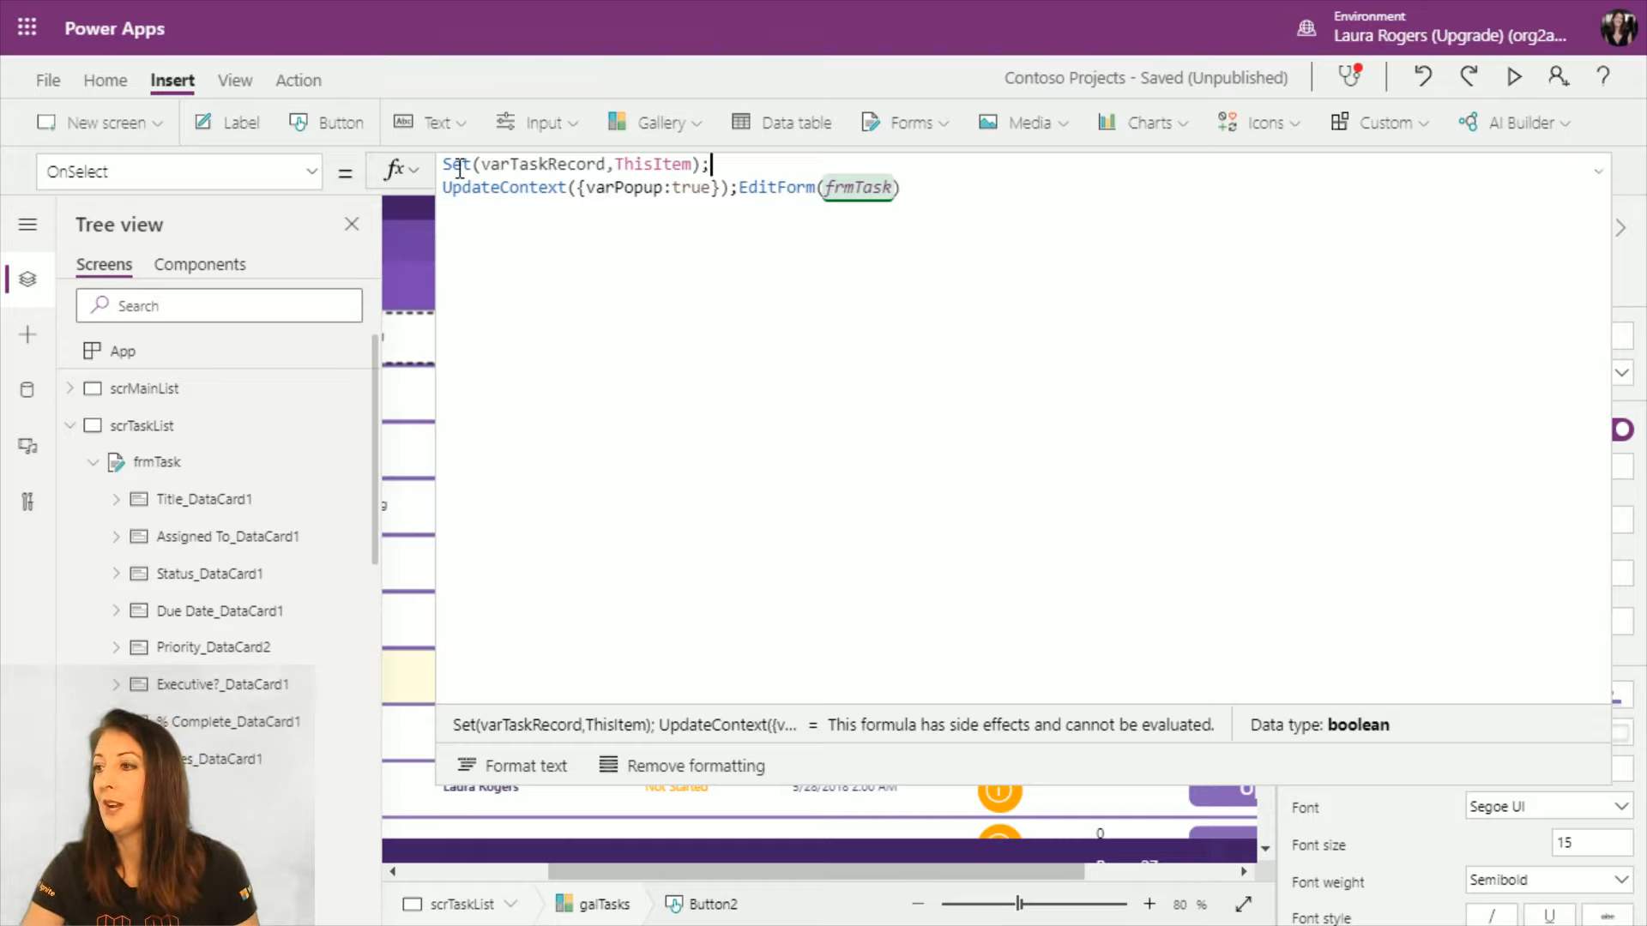
# Step: Set the Item property of frmTask to varTaskRecord
pyautogui.moveTo(483, 164); pyautogui.dragTo(607, 164)
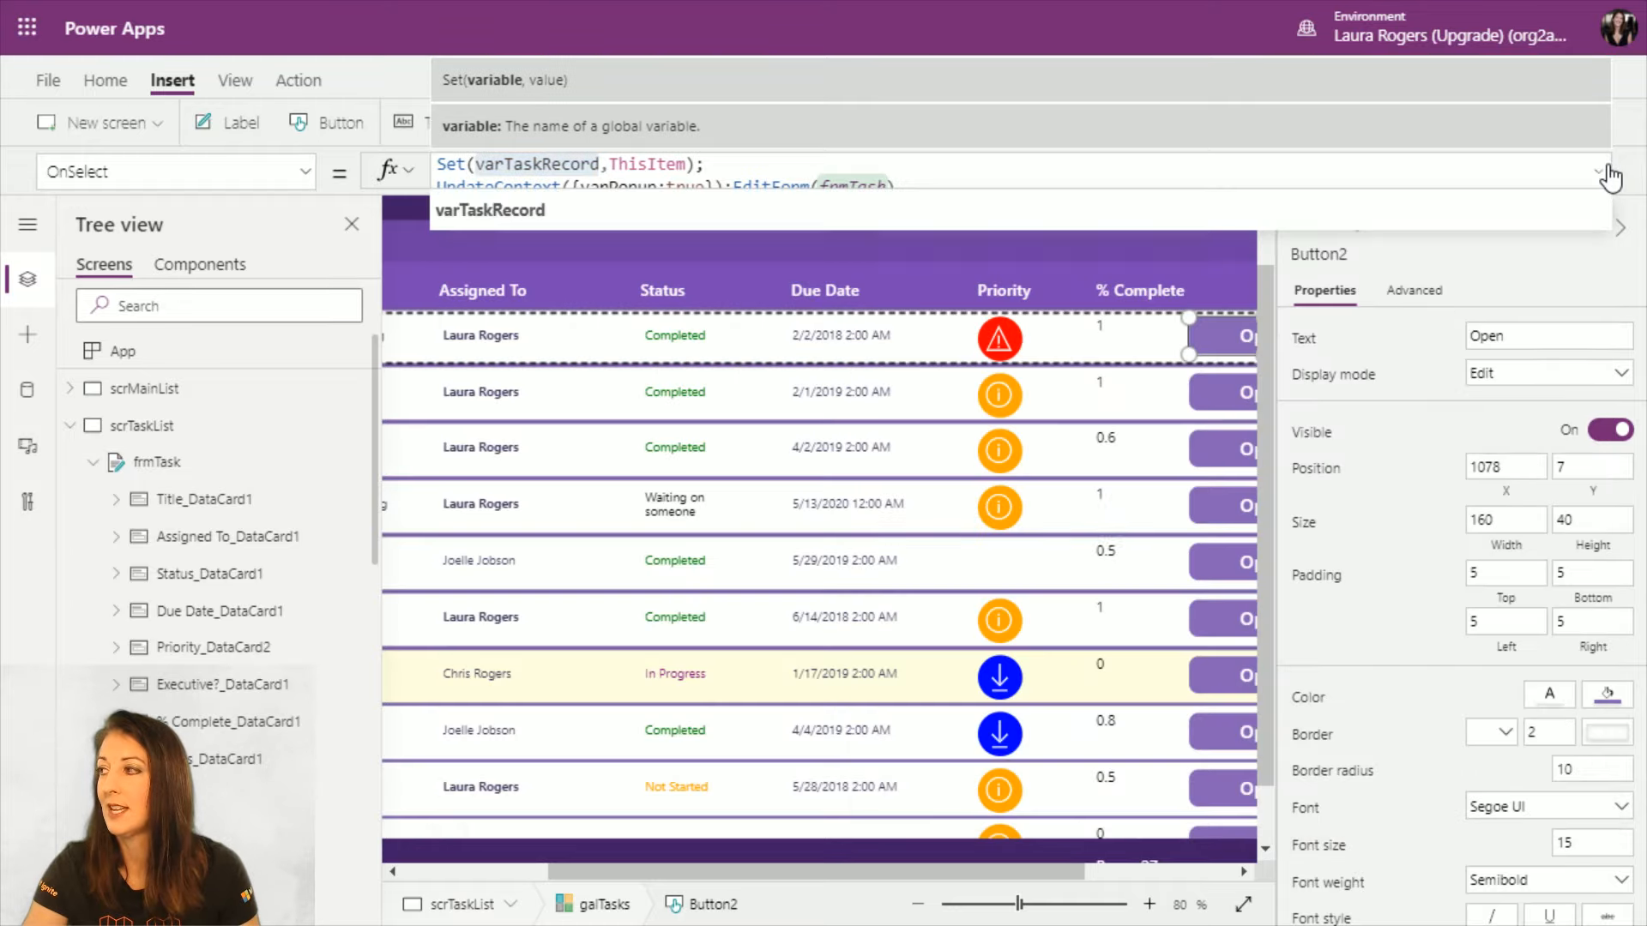
pyautogui.click(1598, 172)
pyautogui.click(167, 462)
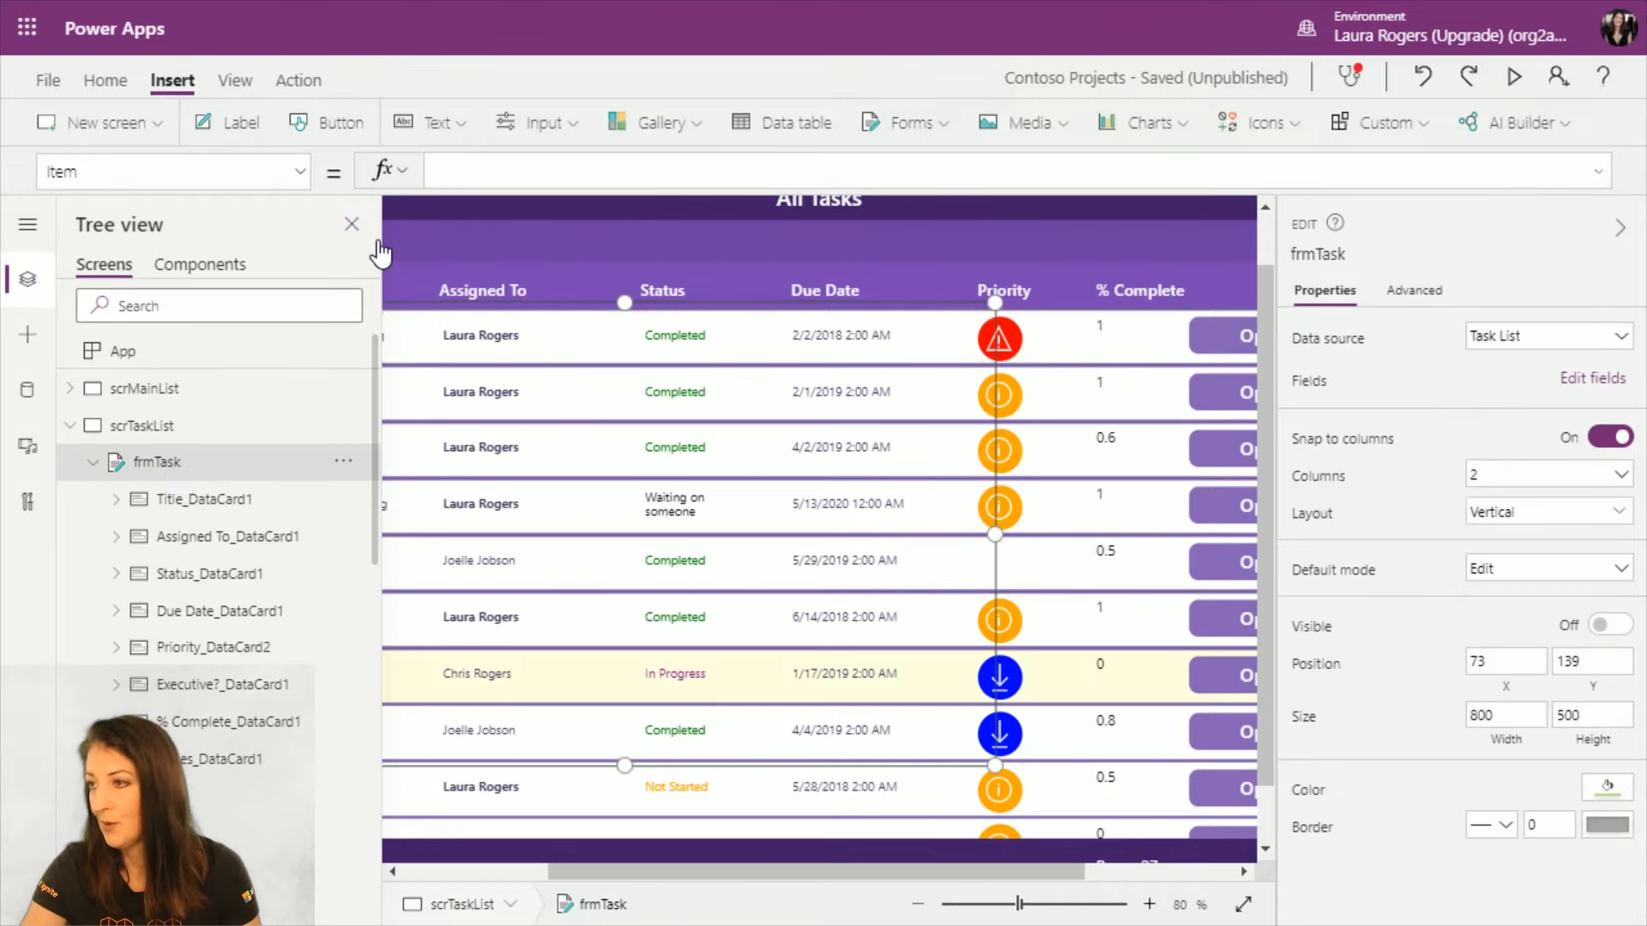
pyautogui.click(472, 171)
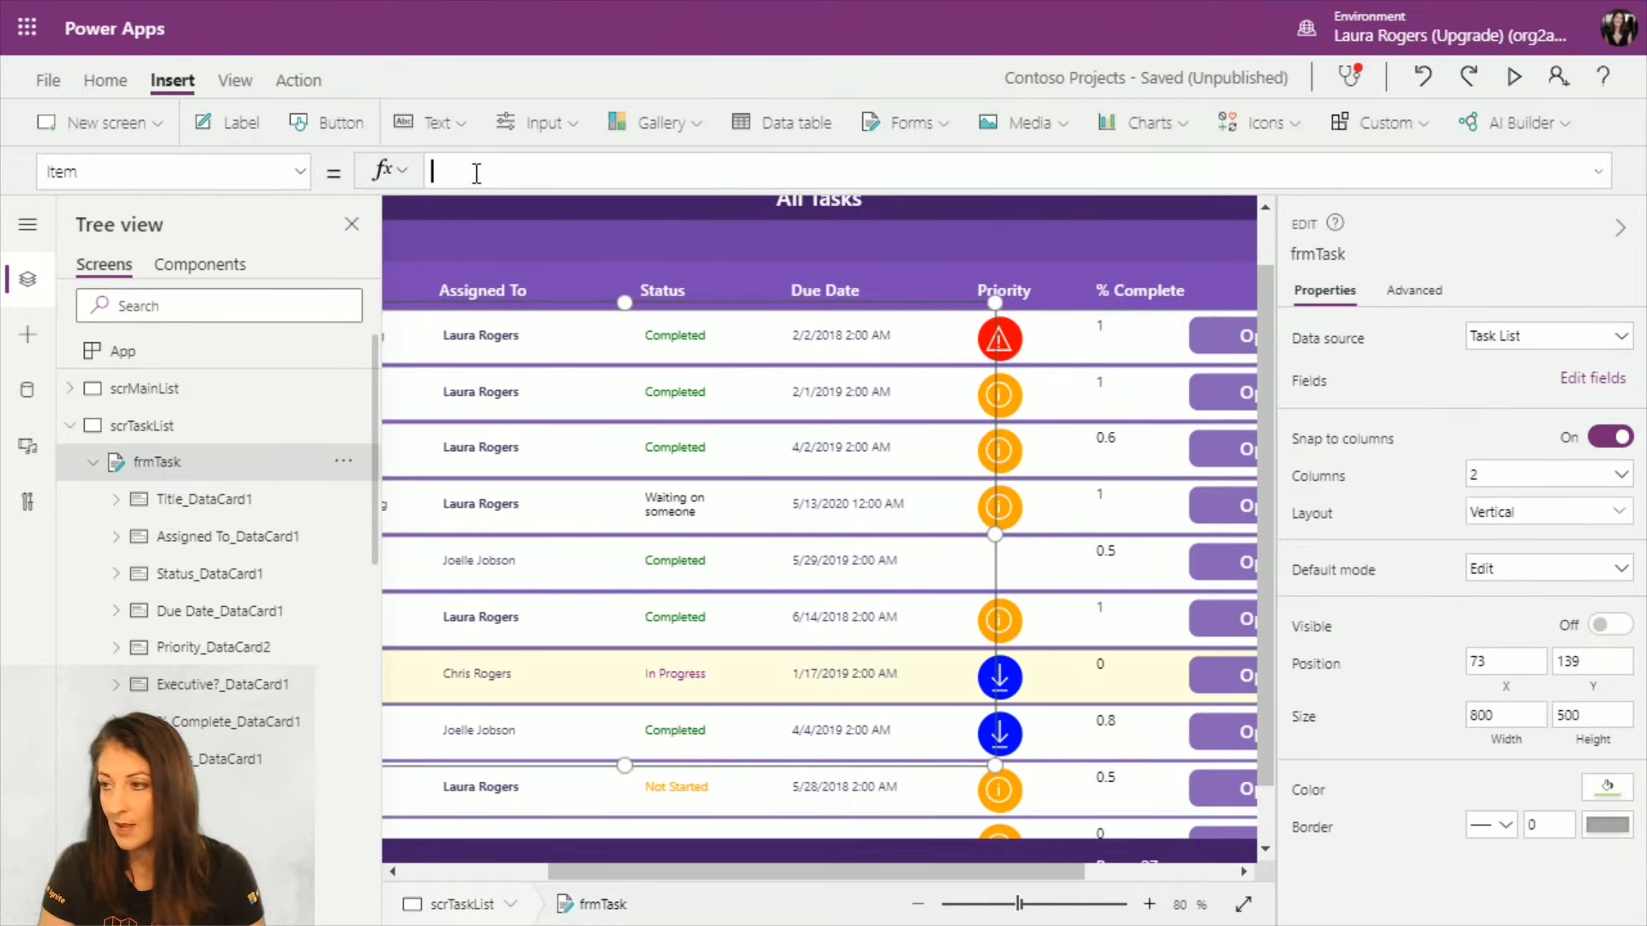
pyautogui.write('var')
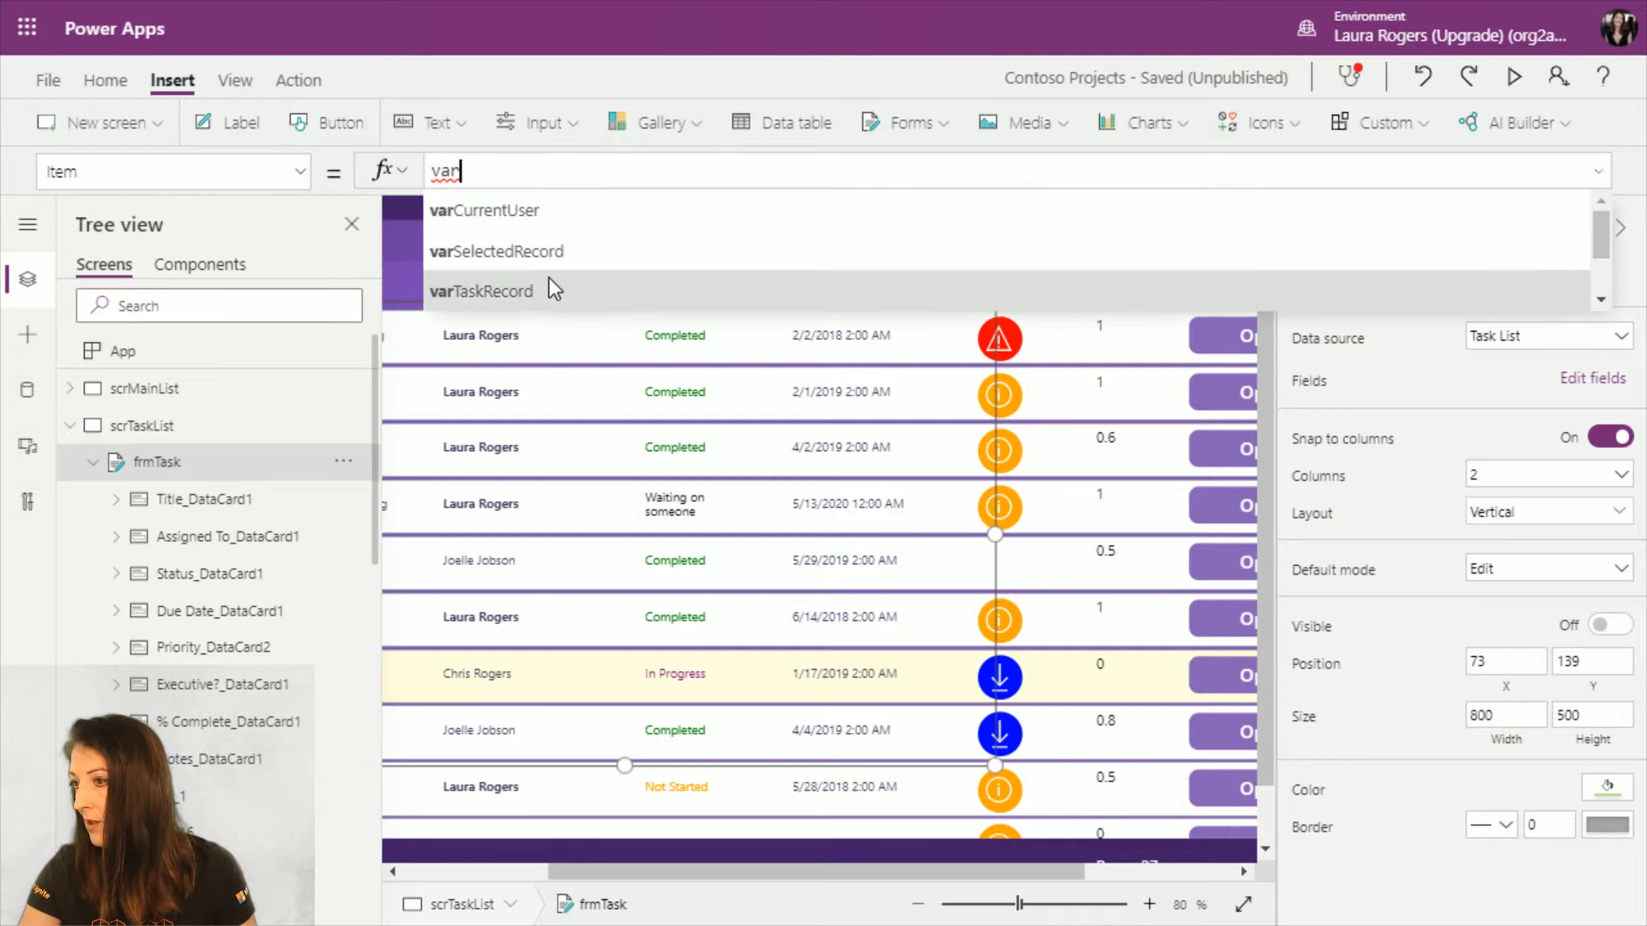
pyautogui.click(550, 283)
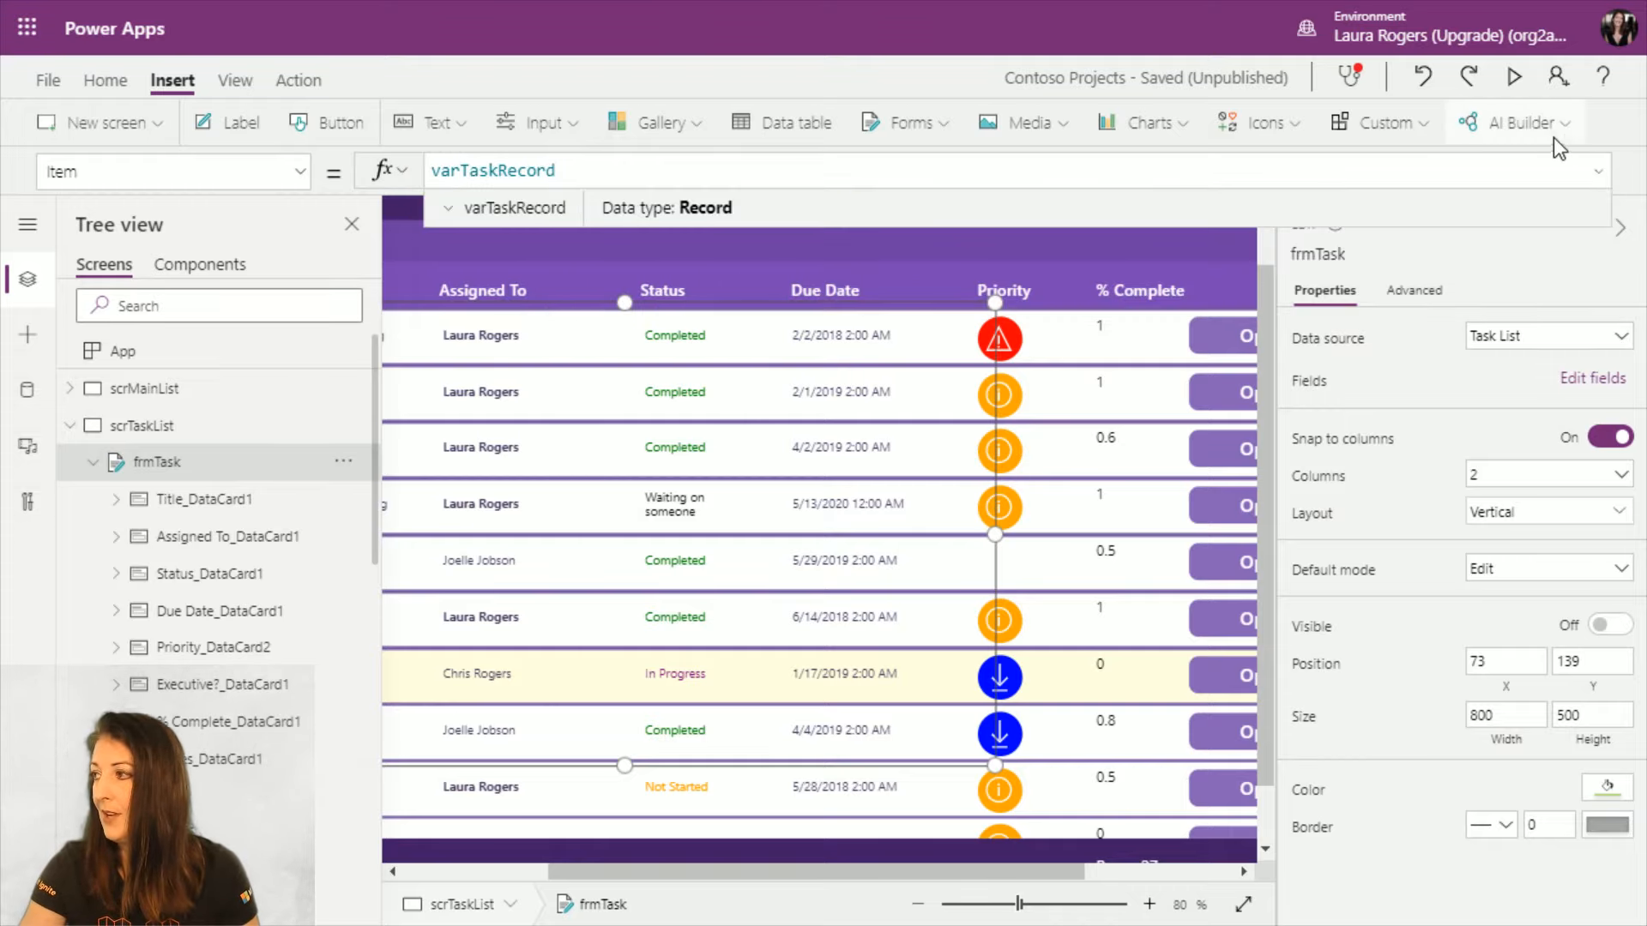
# Step: Preview the app, open the first task row in the popup form, and close the preview
pyautogui.click(1515, 76)
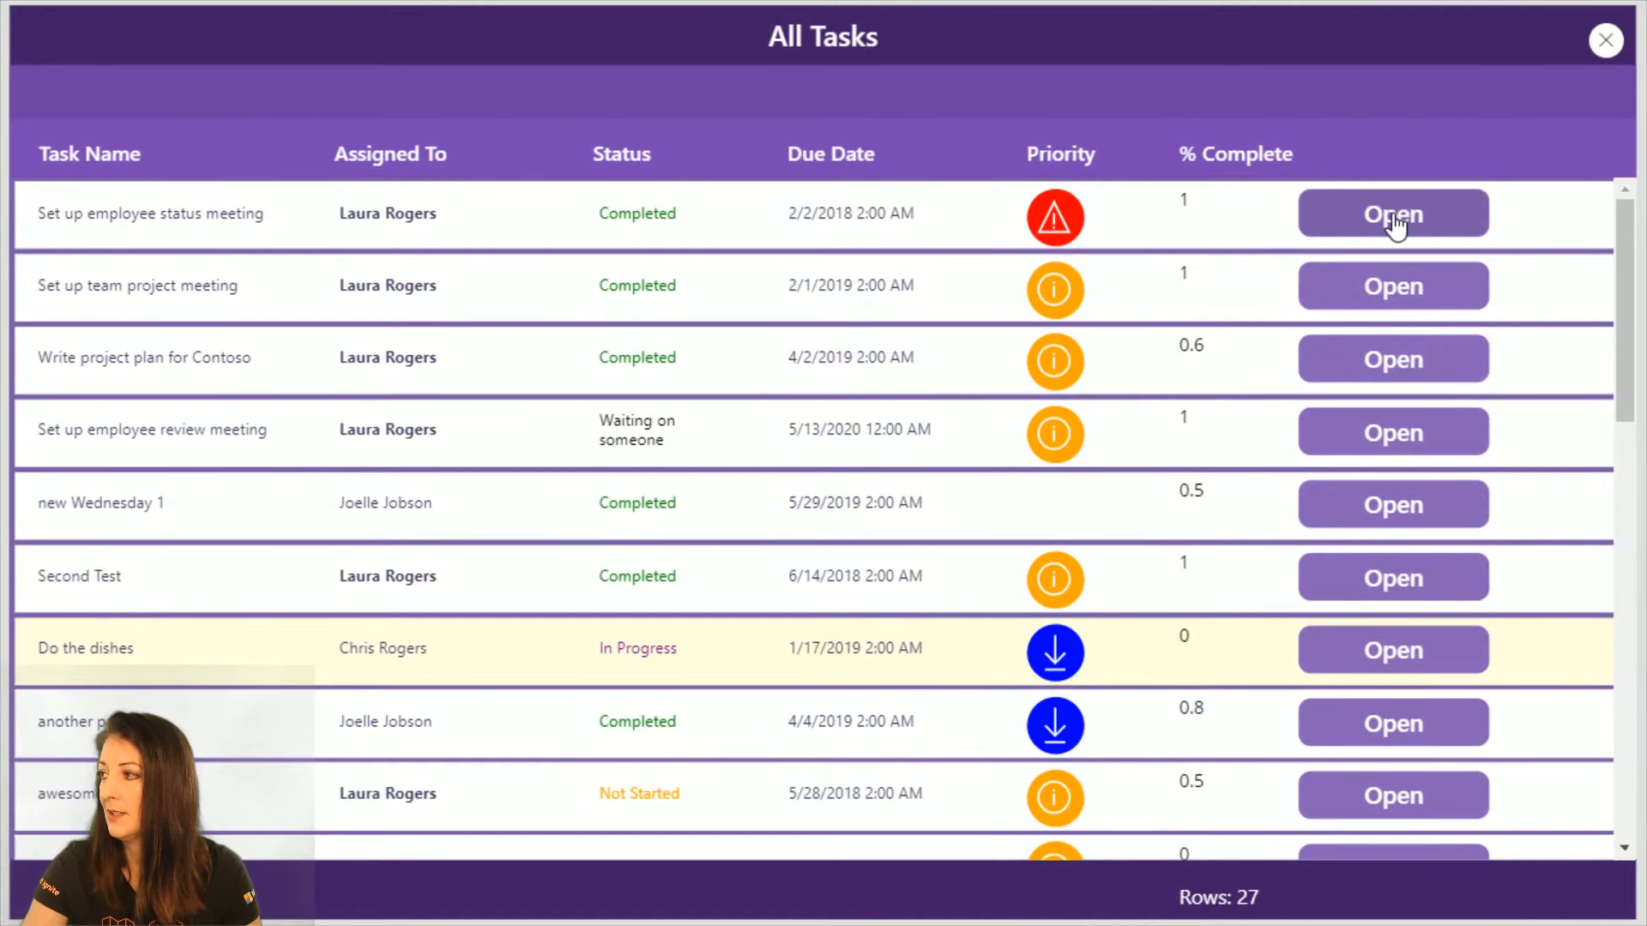
pyautogui.click(1395, 225)
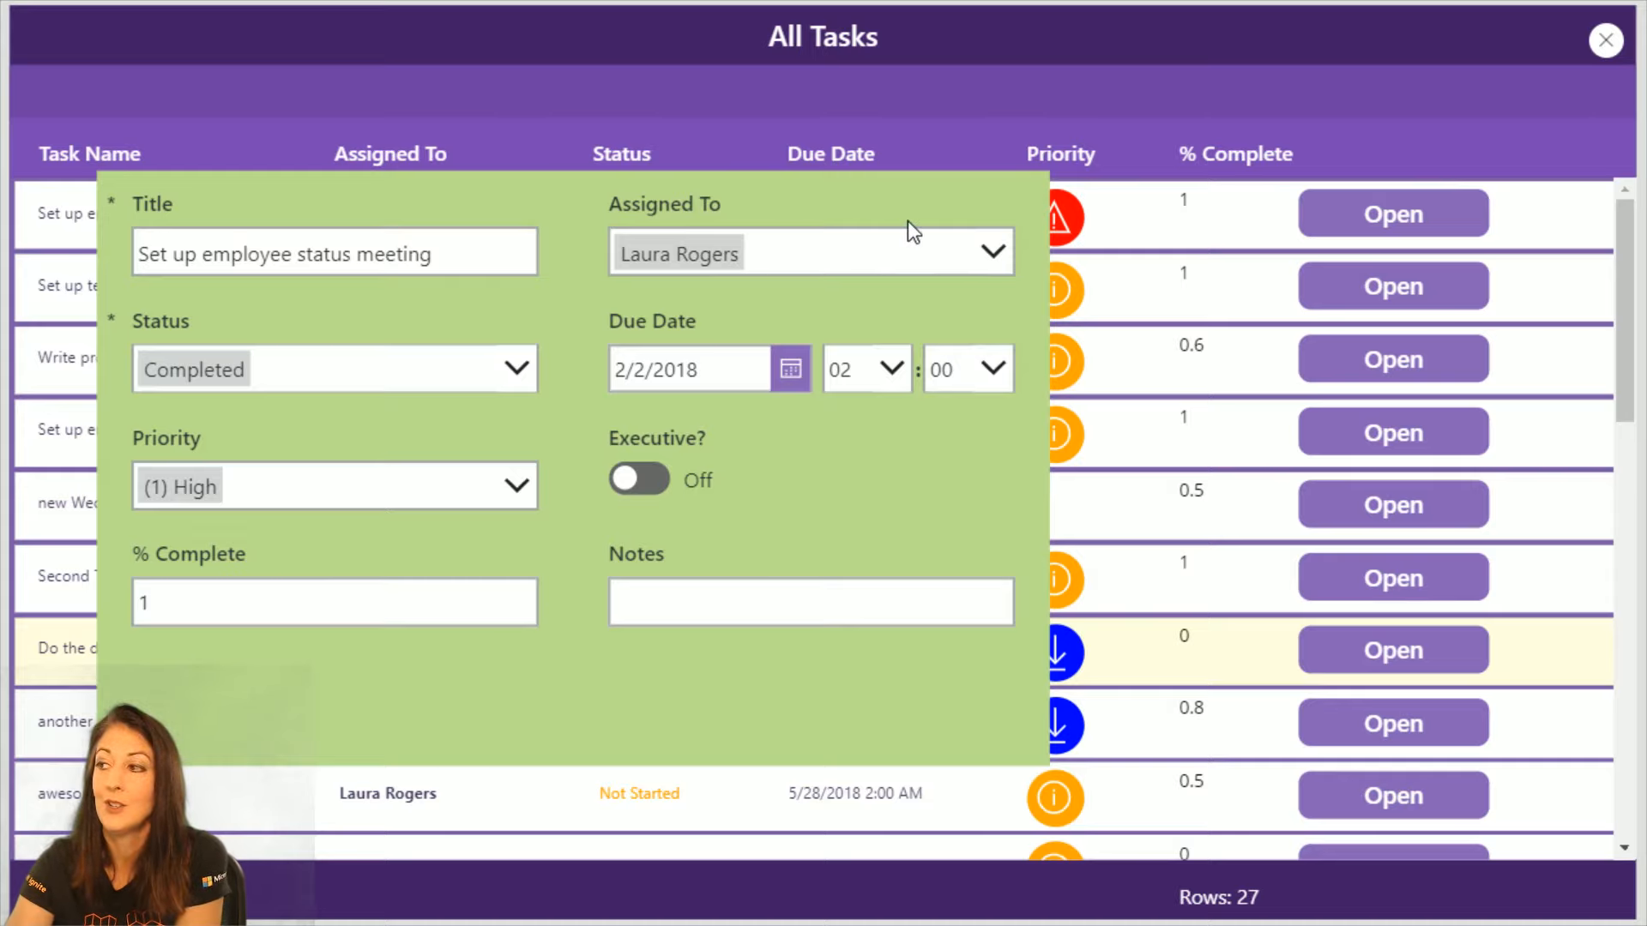
pyautogui.click(1604, 41)
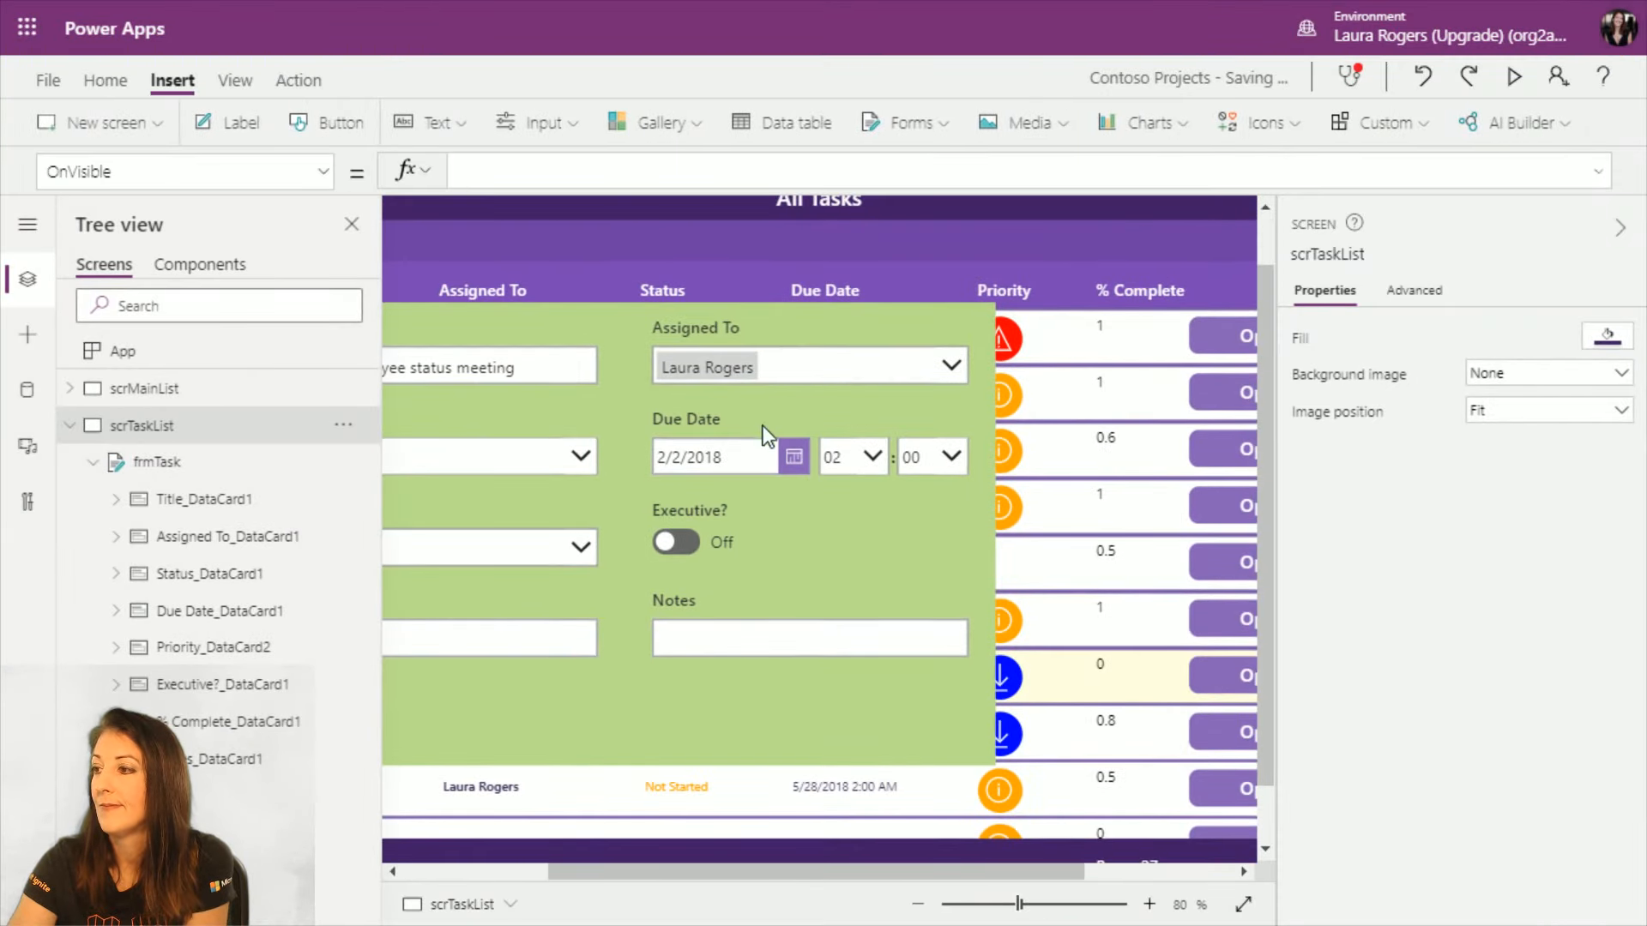
# Step: Unlock the Assigned To card in frmTask to allow changes to its properties
pyautogui.click(807, 333)
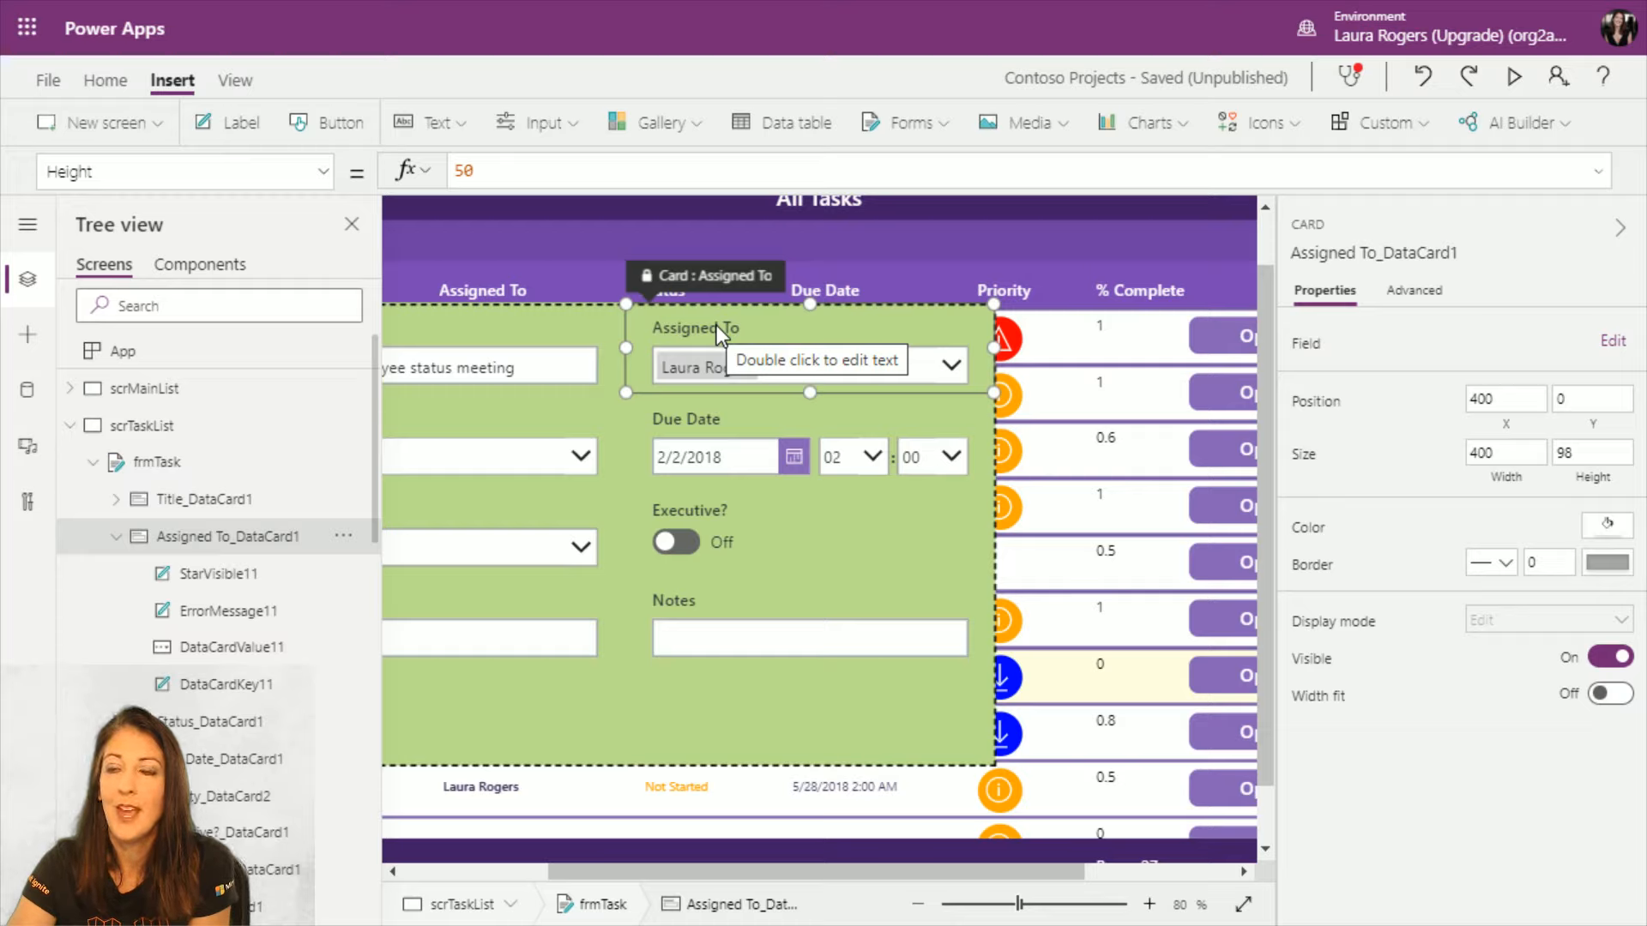
pyautogui.click(1428, 296)
pyautogui.click(1359, 344)
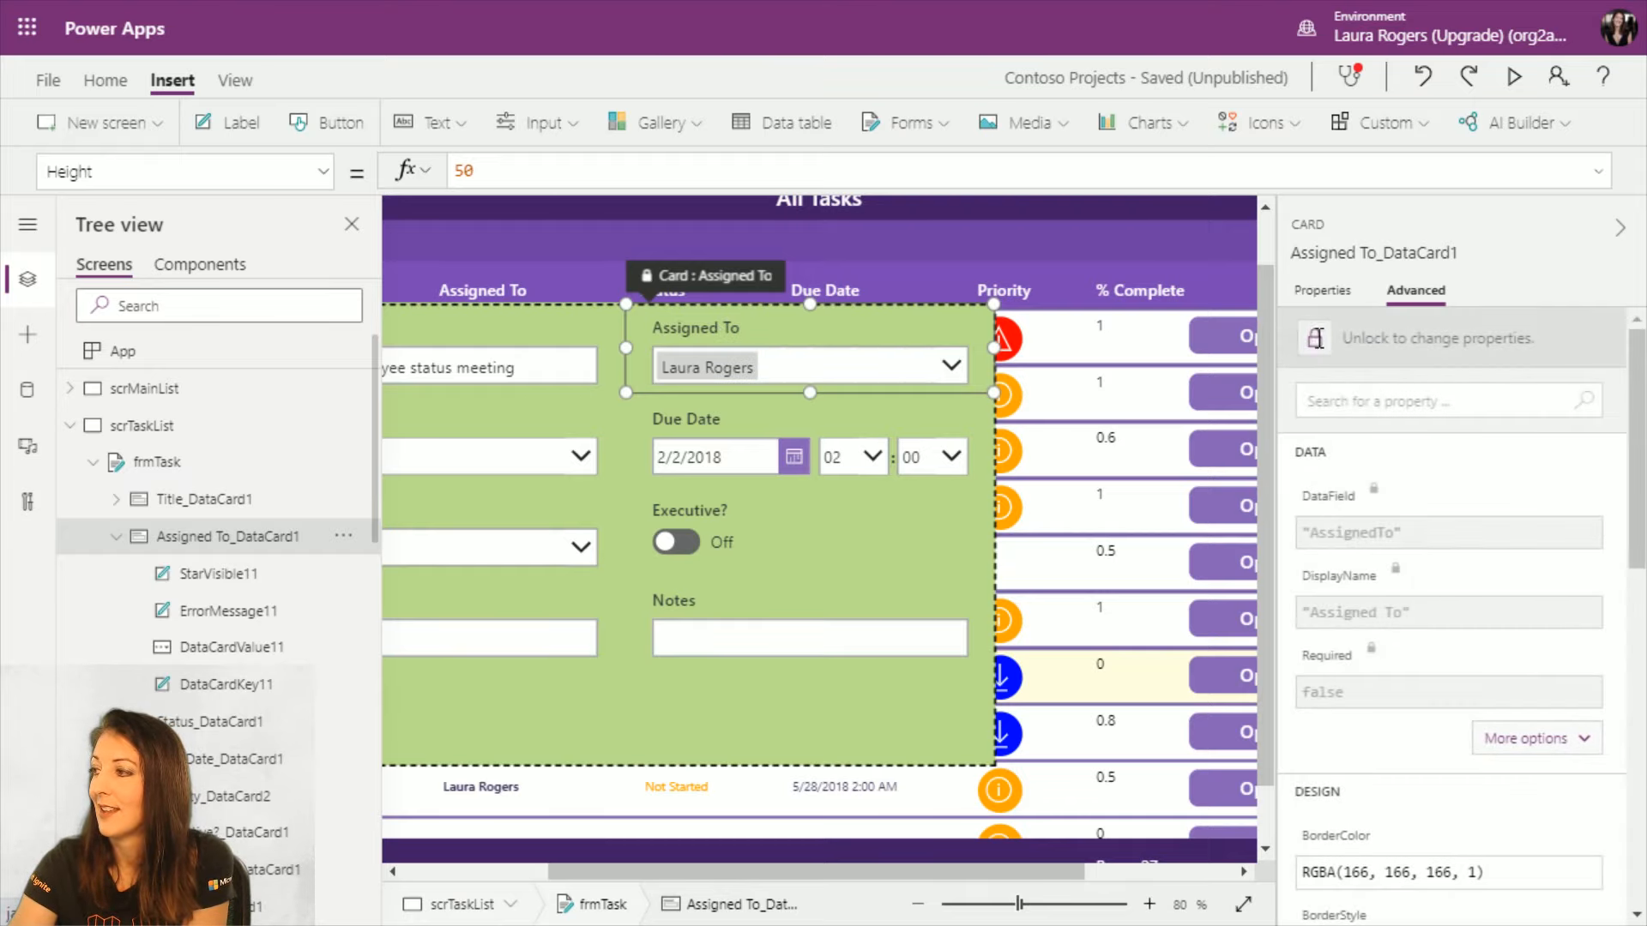
# Step: Insert a Cancel icon into the Assigned To card and move it to the card's upper-right corner
pyautogui.click(878, 339)
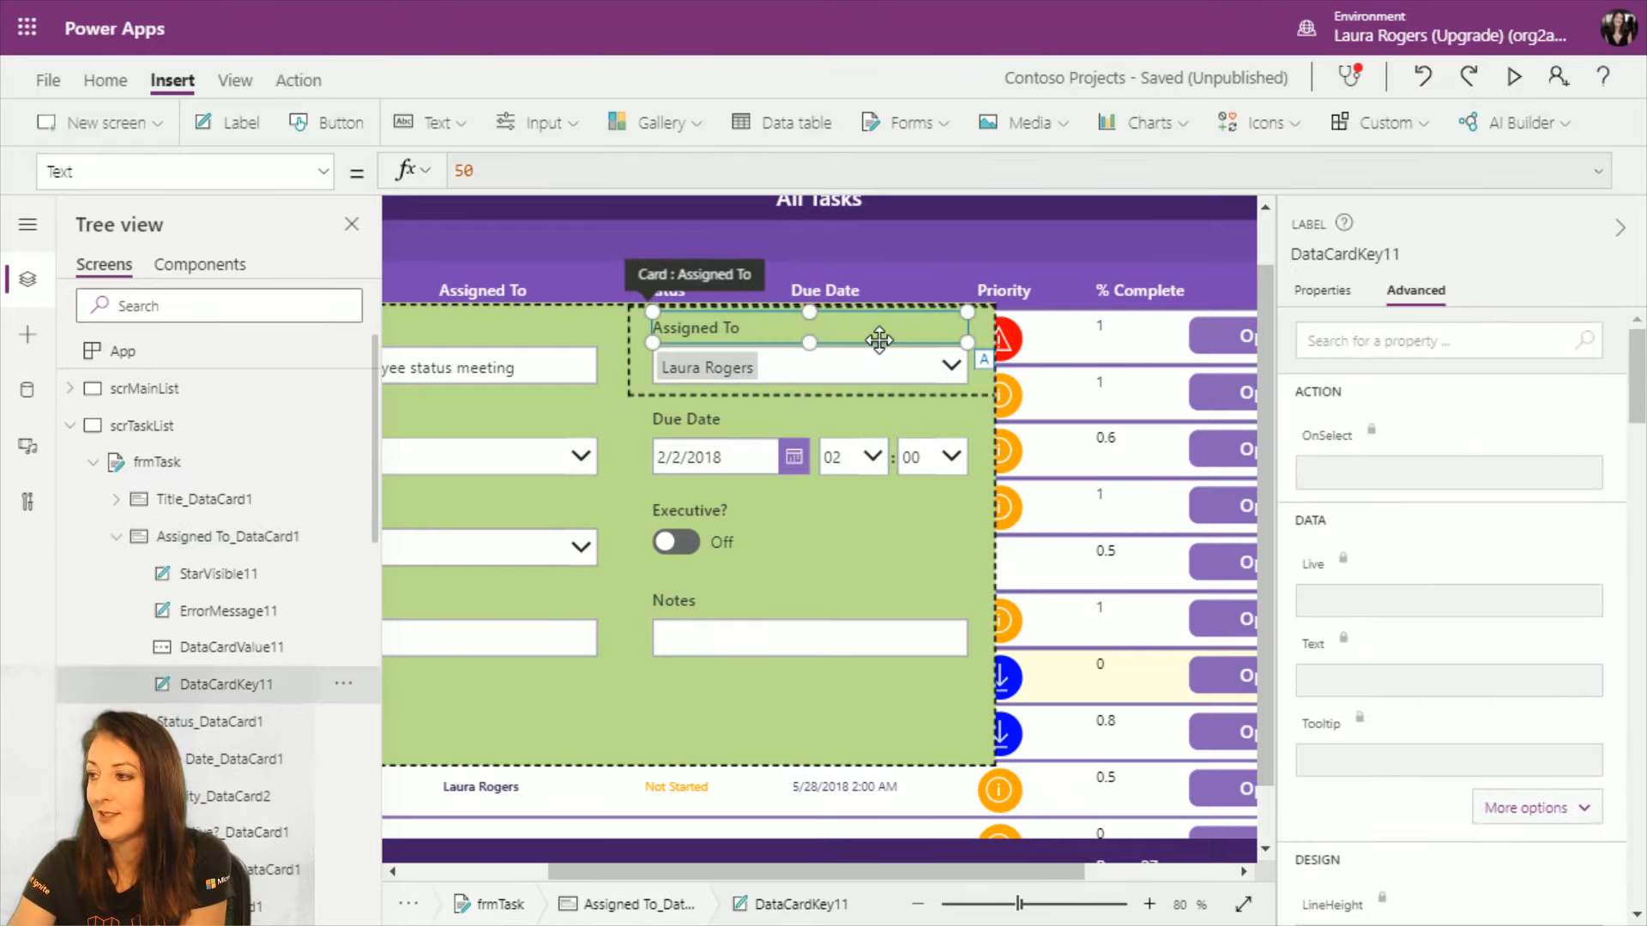
pyautogui.click(1258, 129)
pyautogui.click(1274, 208)
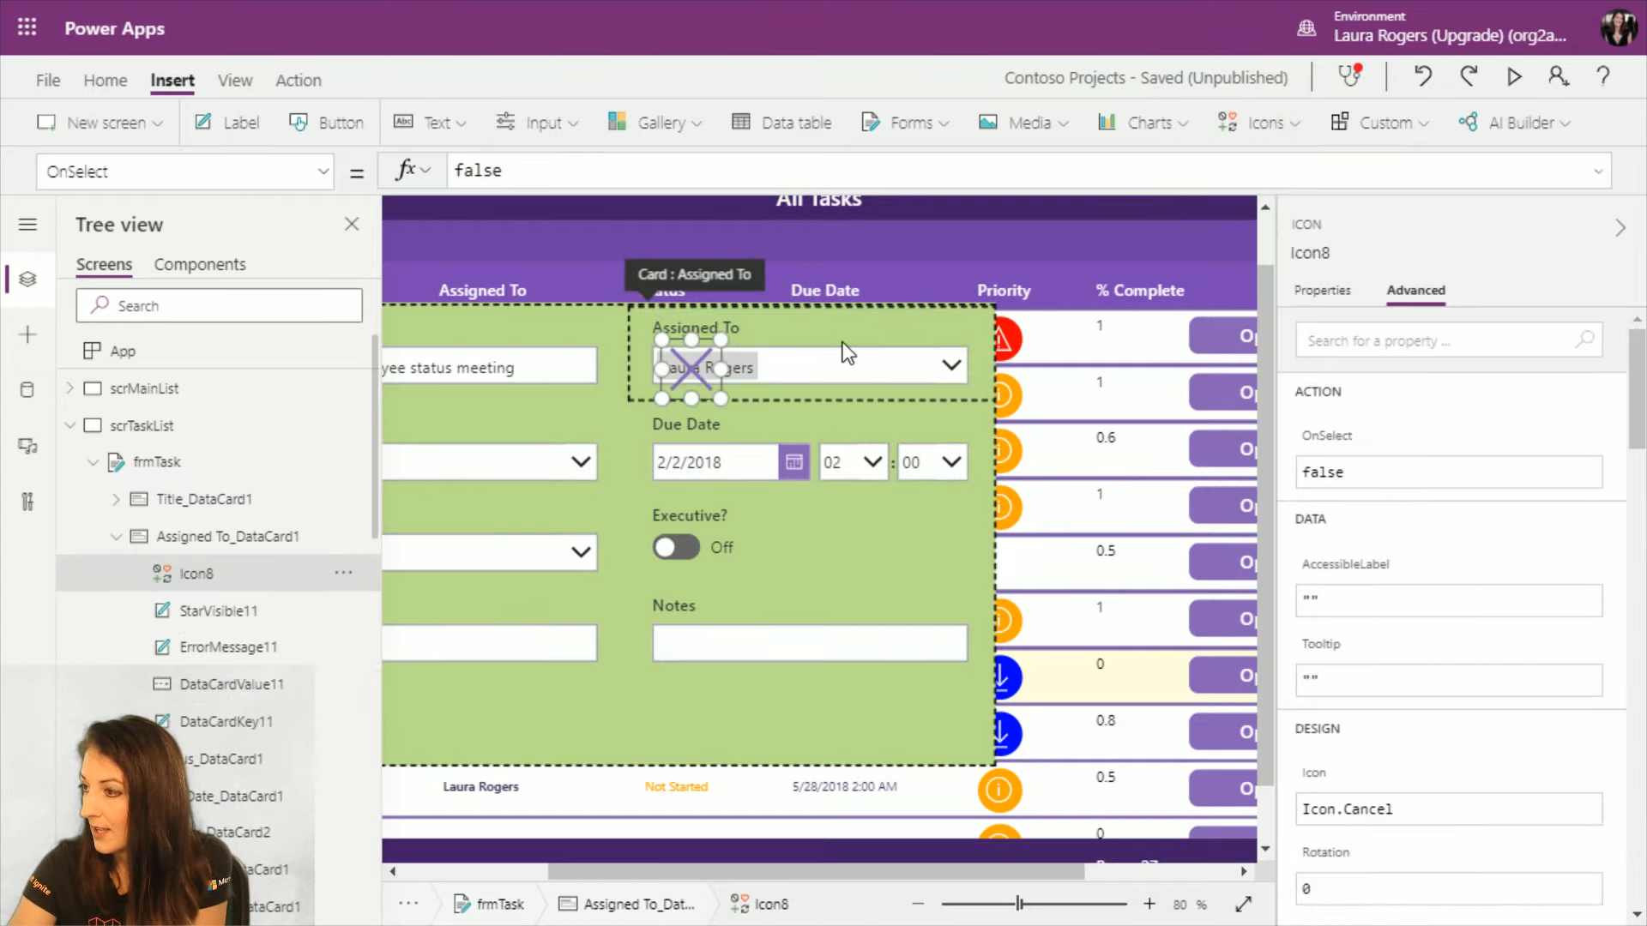
pyautogui.moveTo(697, 367); pyautogui.dragTo(948, 341)
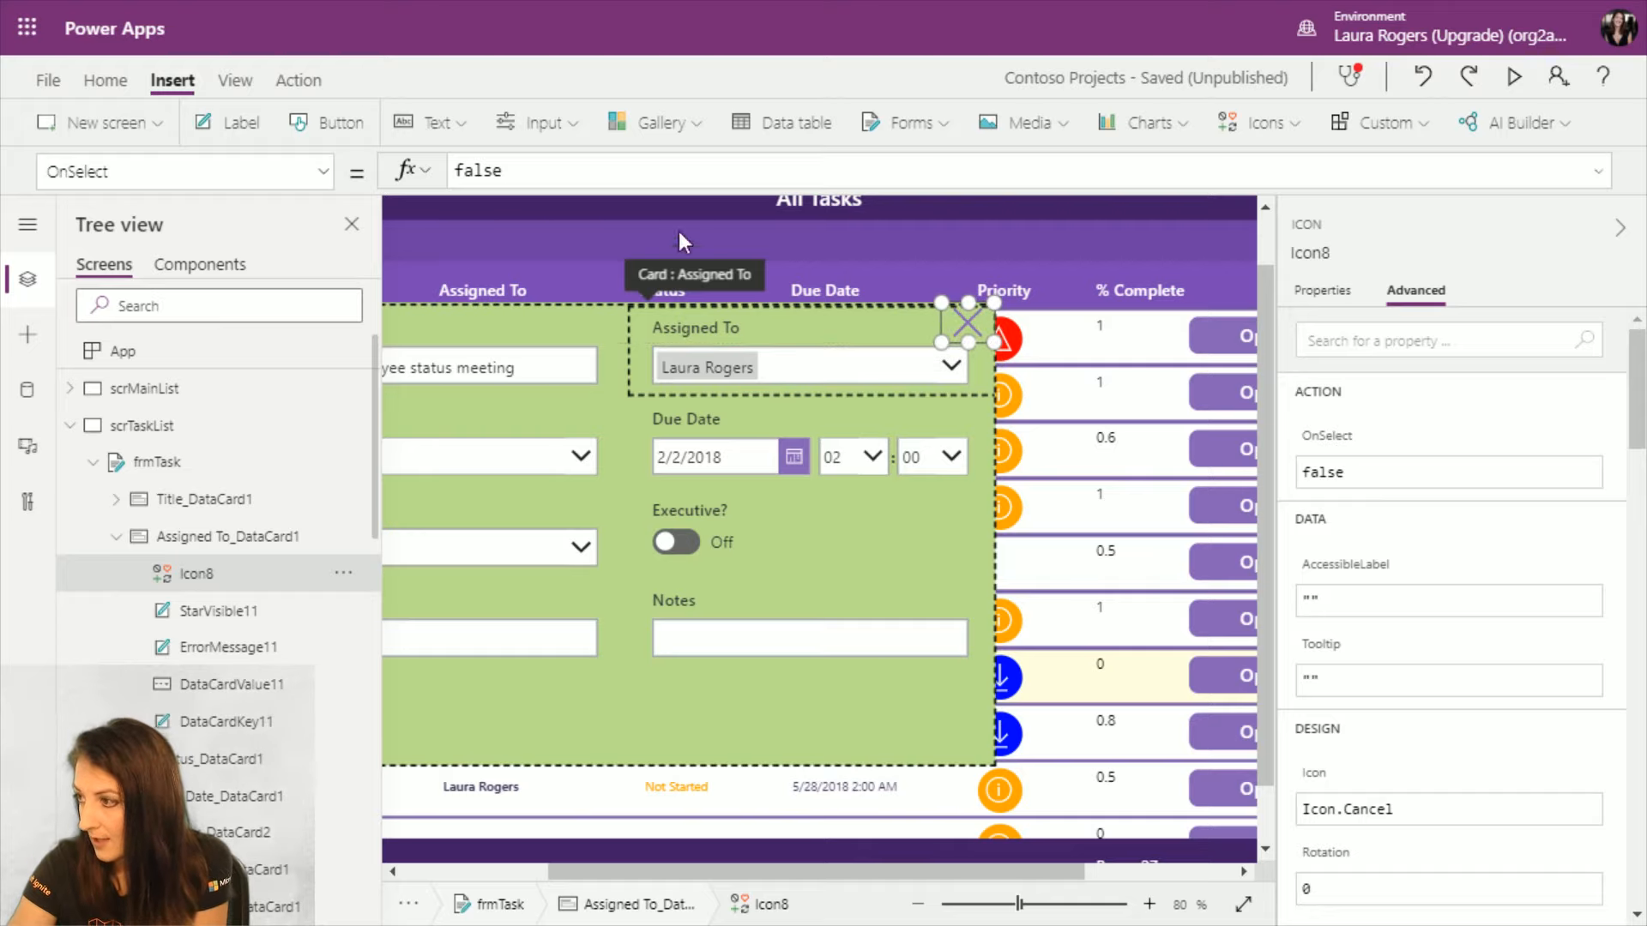
# Step: Set the Cancel icon's colour to the dark purple theme colour RGBA(67, 50, 92, 1)
pyautogui.click(94, 79)
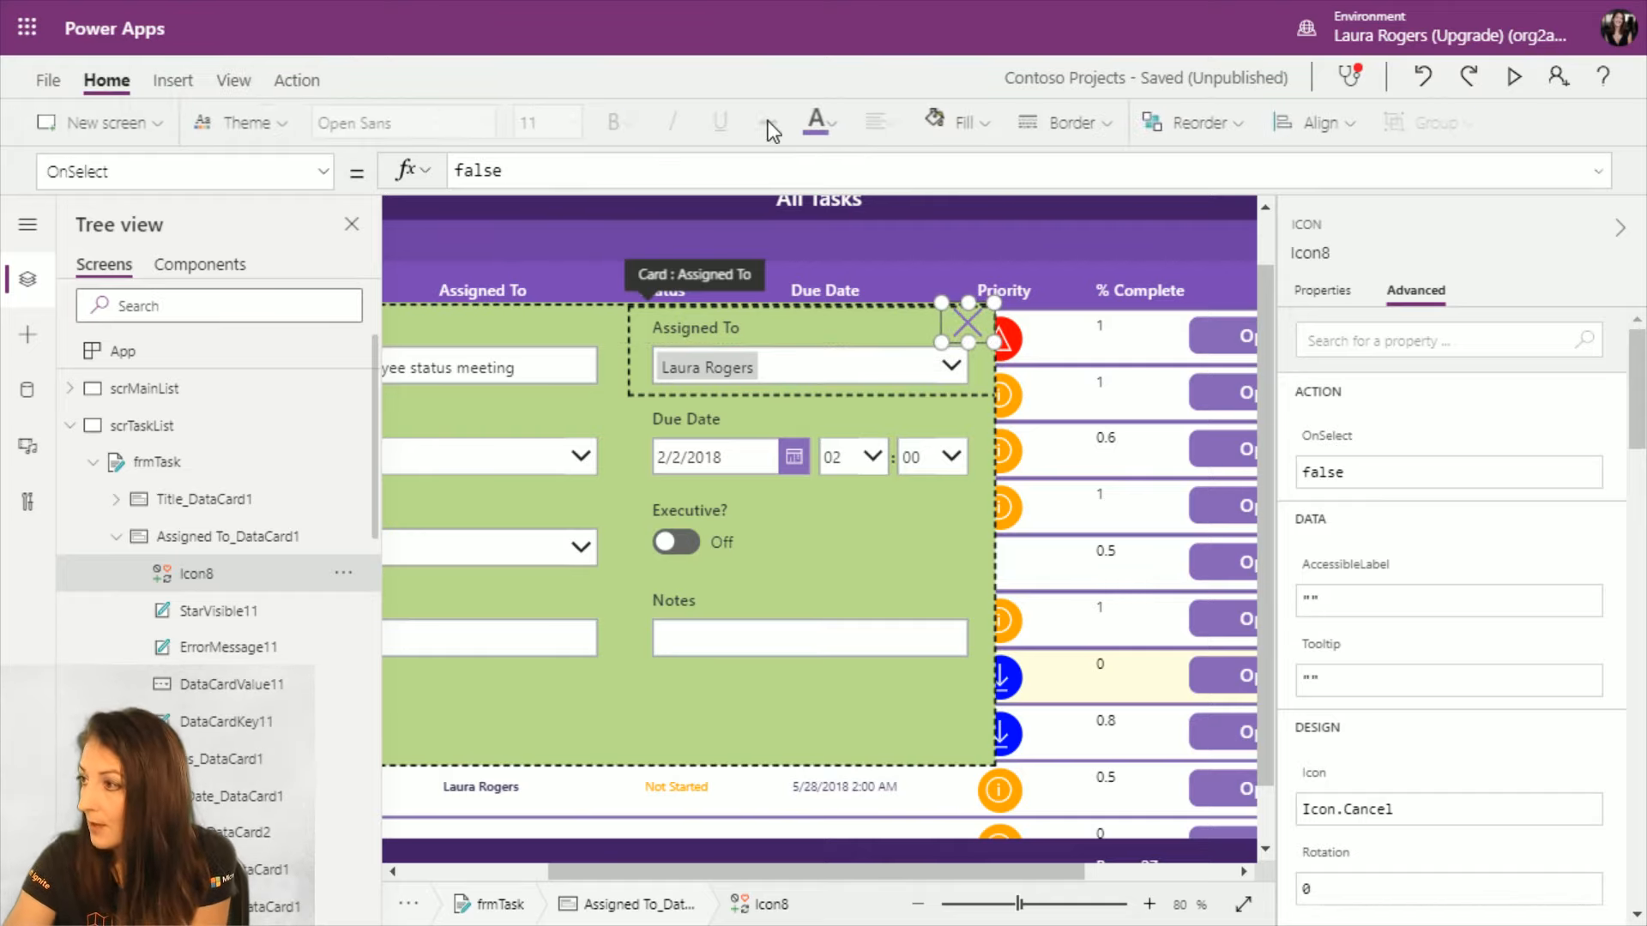
pyautogui.click(814, 121)
pyautogui.click(925, 240)
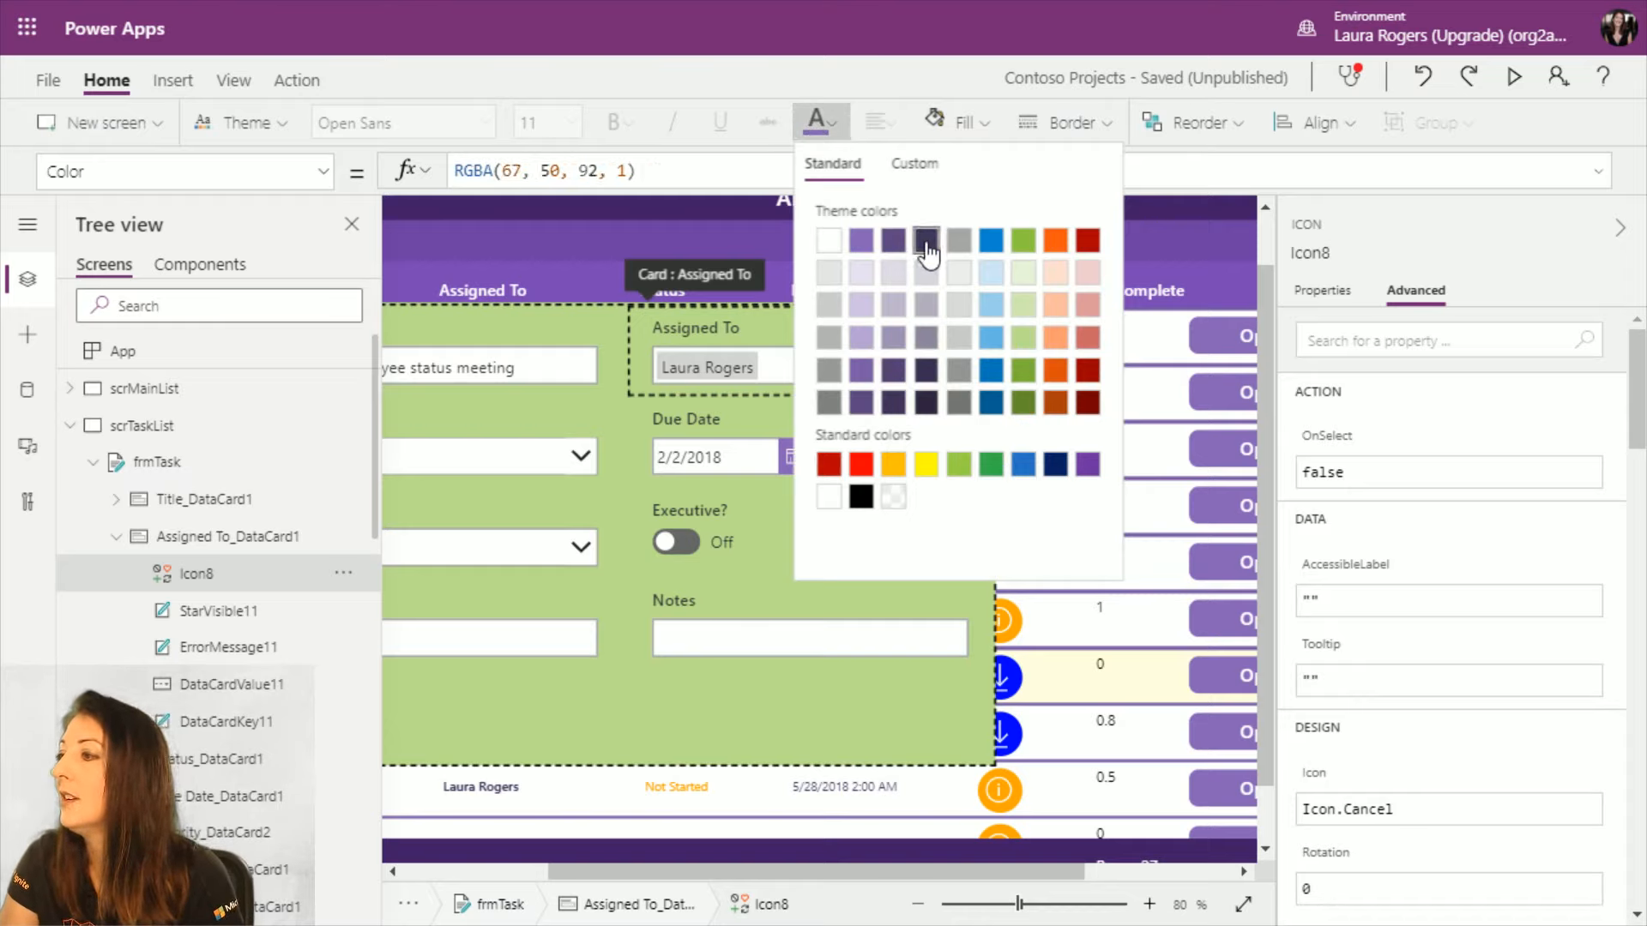
pyautogui.click(816, 121)
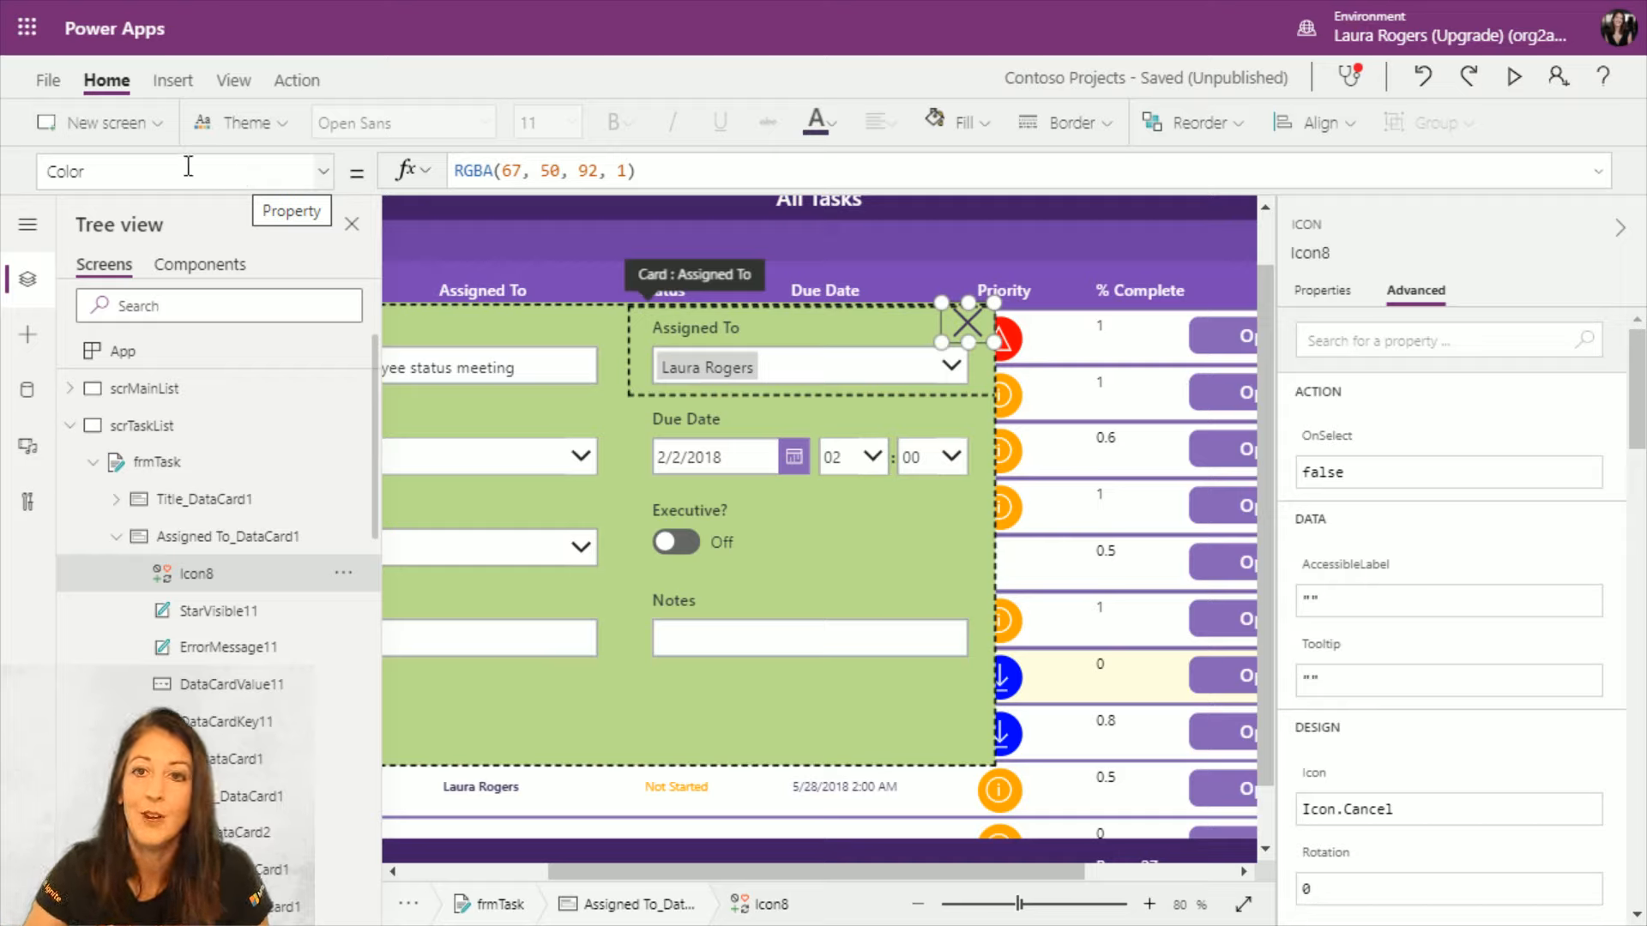
# Step: Set the Cancel icon's OnSelect formula to UpdateContext({varPopup:false})
pyautogui.click(322, 172)
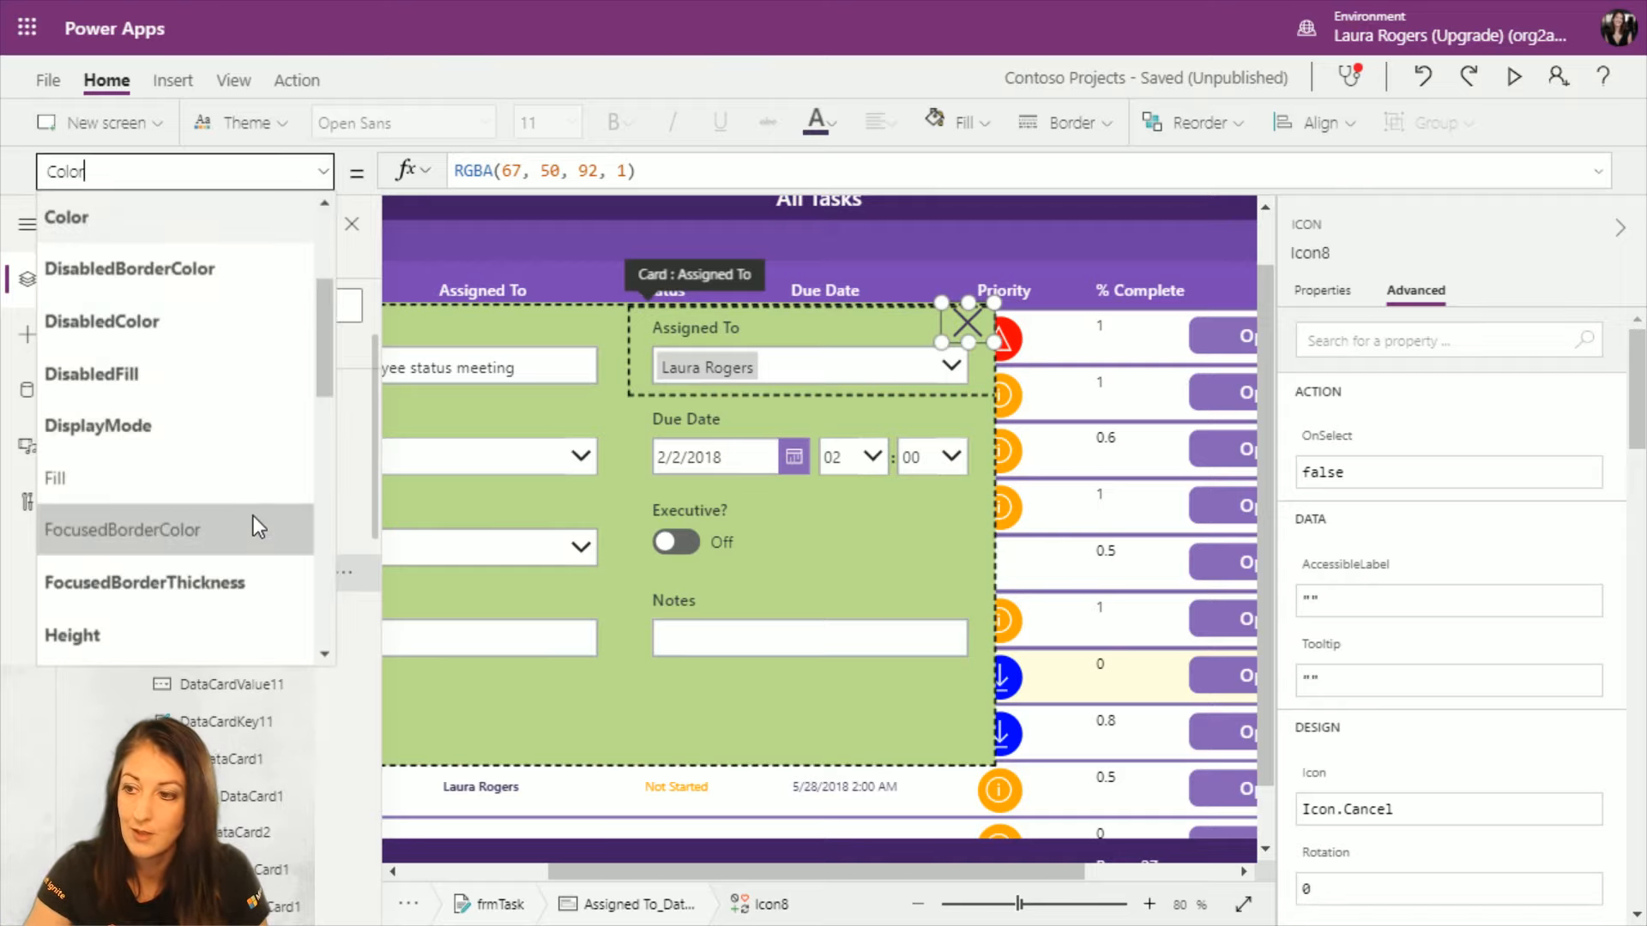
pyautogui.scroll(-5, 254, 520)
pyautogui.scroll(3, 257, 523)
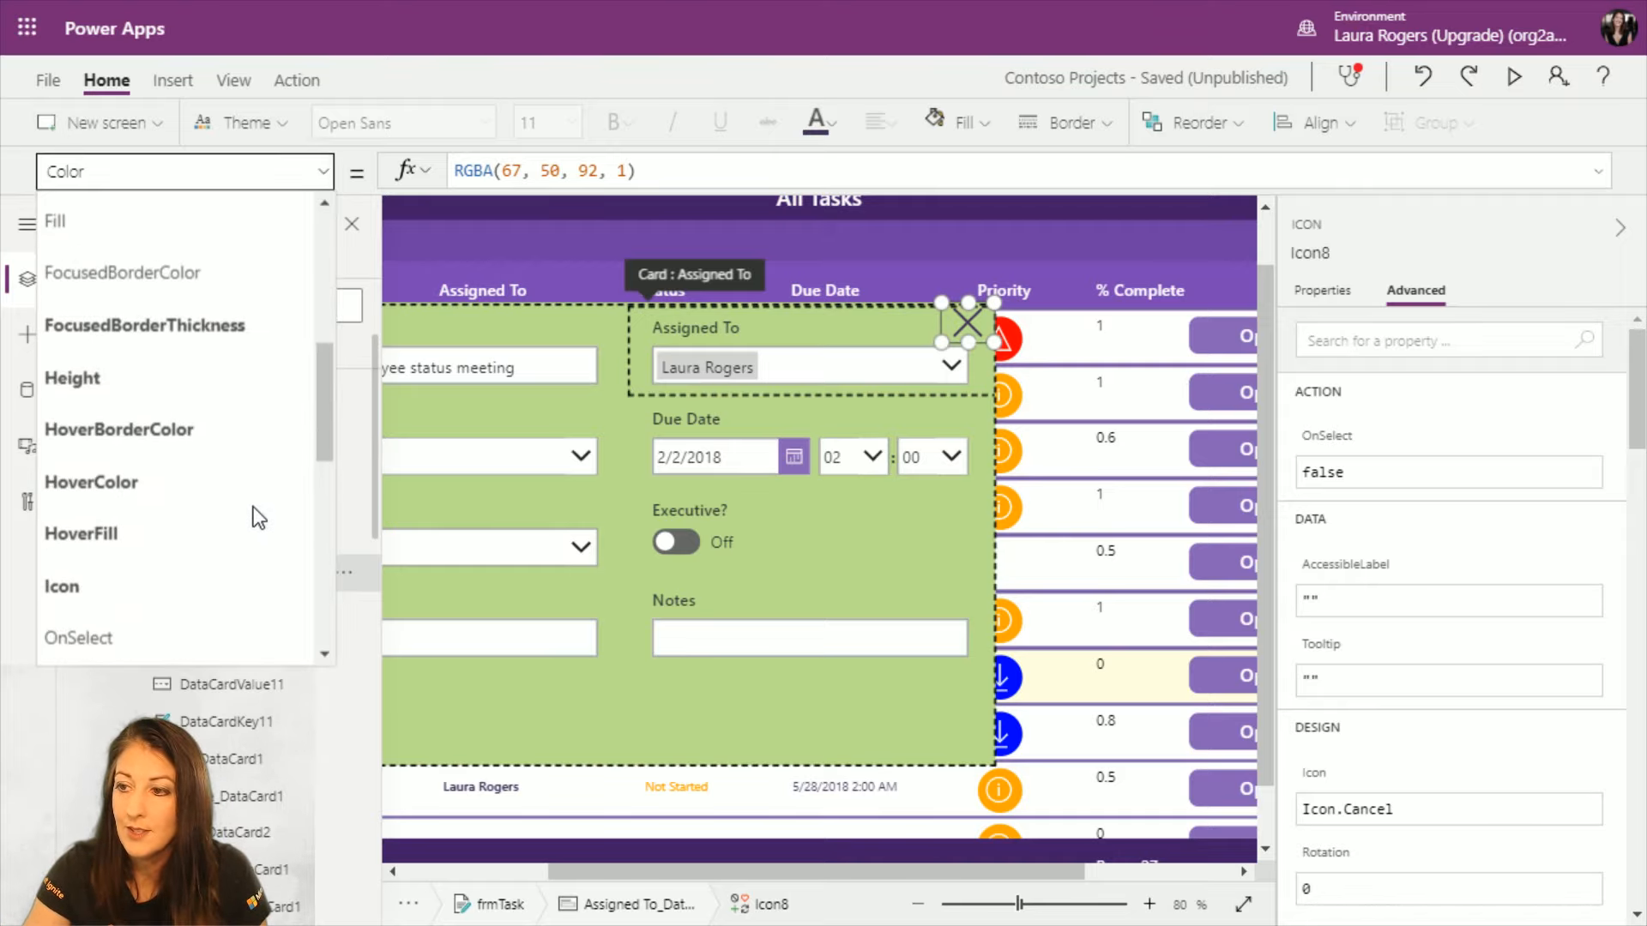
pyautogui.click(176, 627)
pyautogui.click(539, 171)
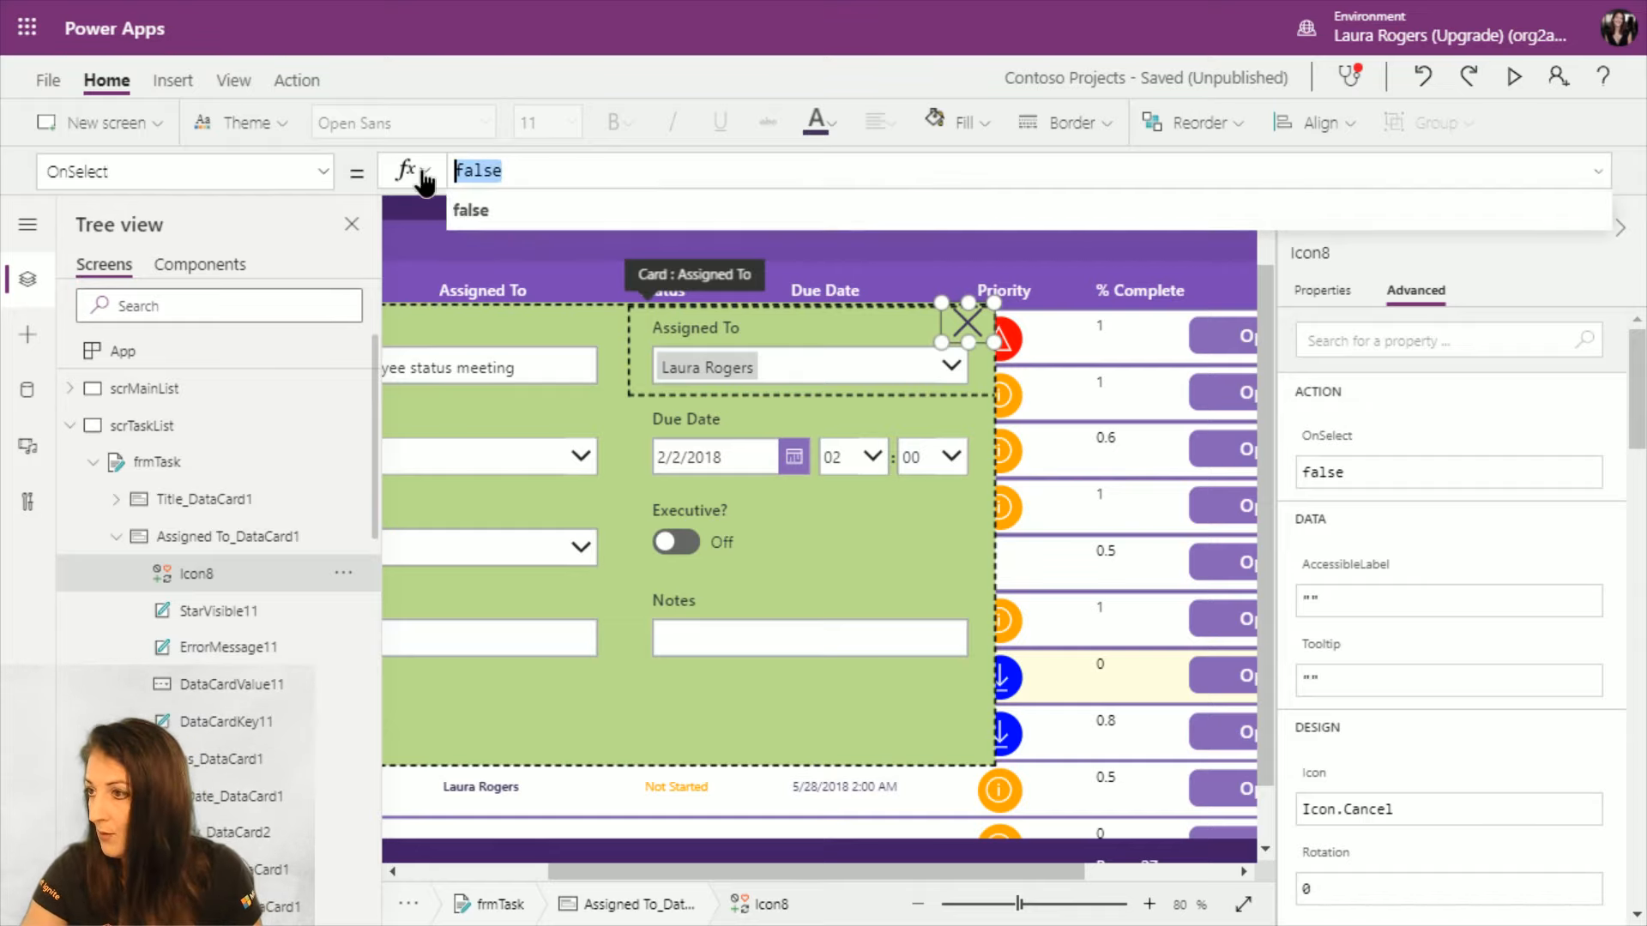
pyautogui.write('UpdateContext(')
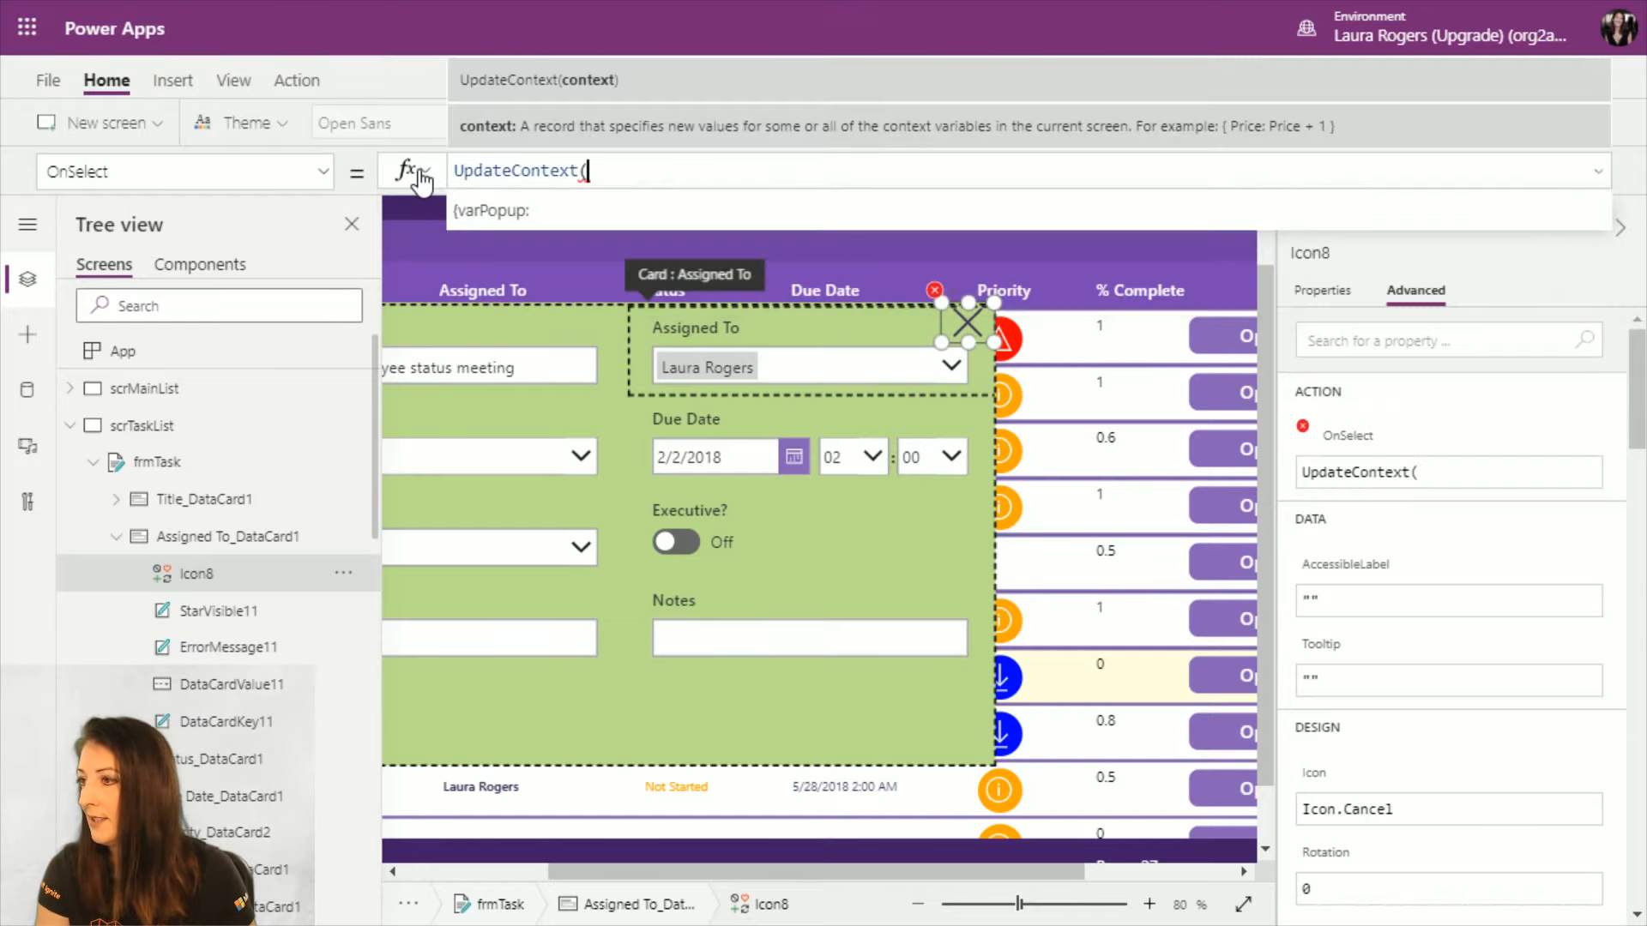
pyautogui.press('Tab')
pyautogui.write('fal')
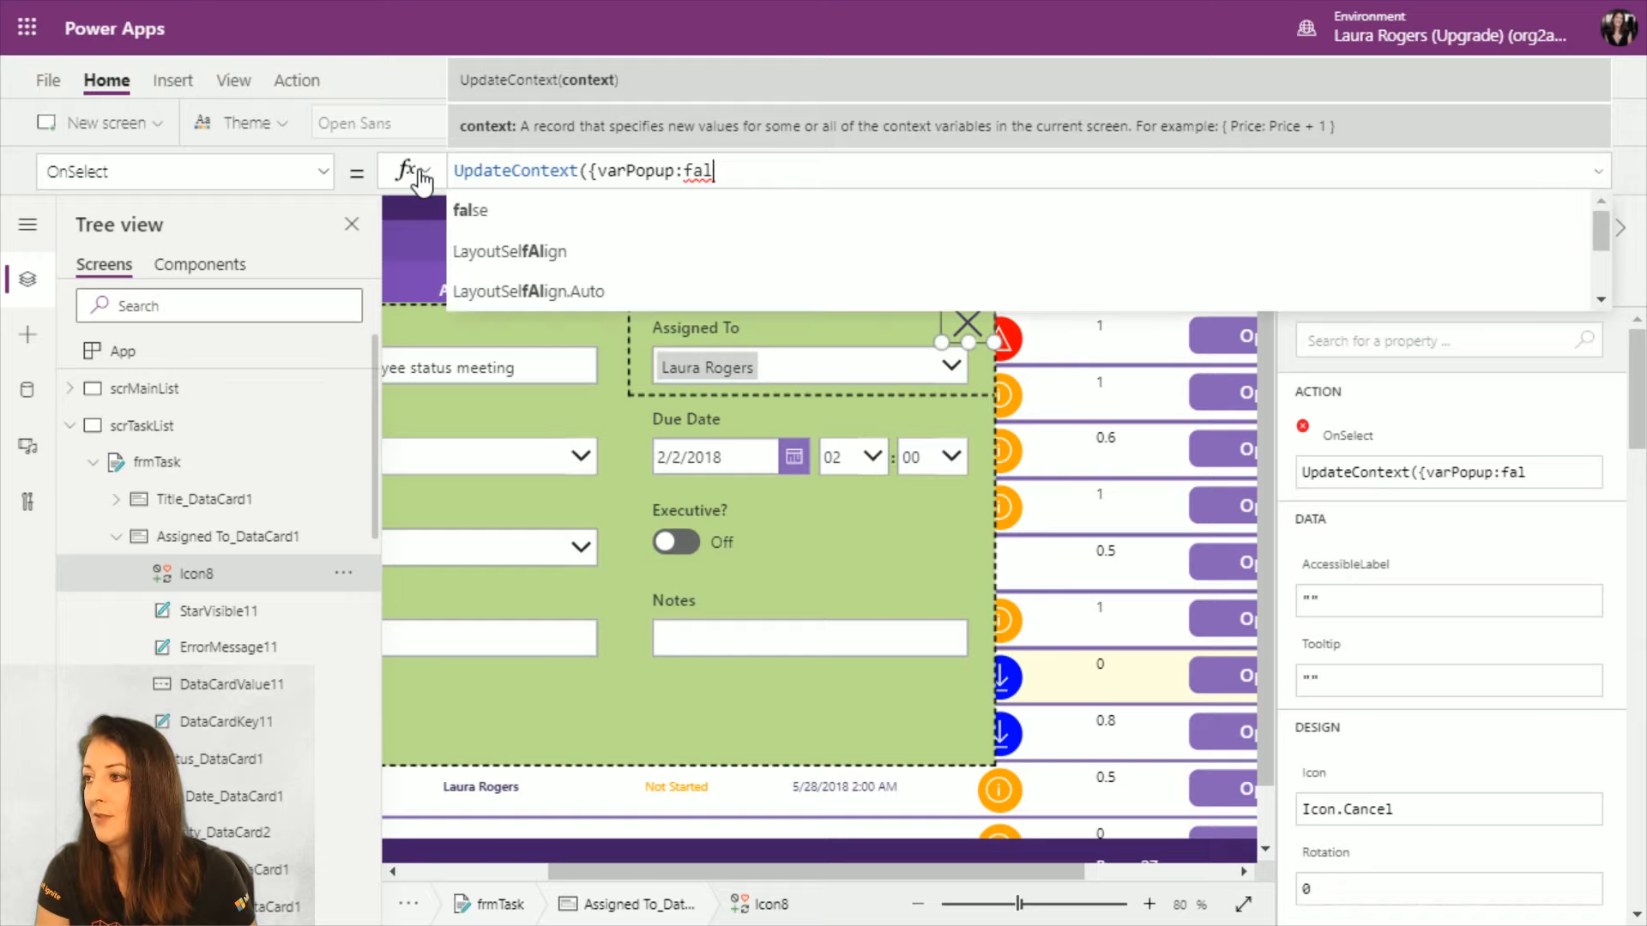
pyautogui.write('se})')
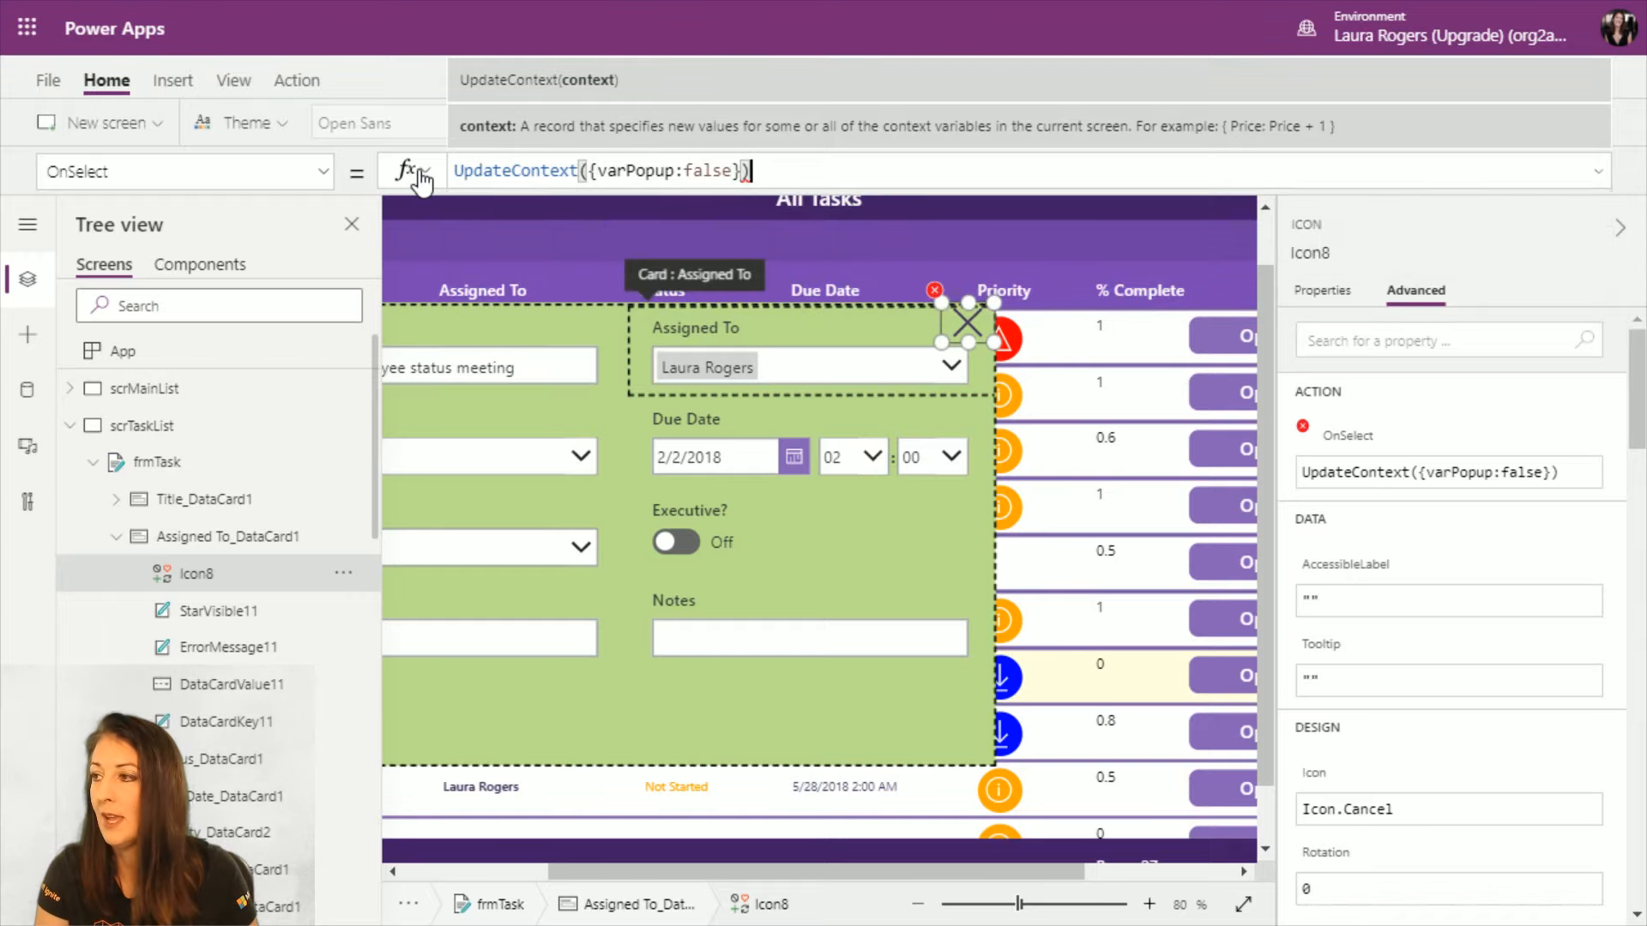
# Step: Preview the app, close the popup with the Cancel icon, open and close the Second Test task, and exit the preview
pyautogui.click(1511, 77)
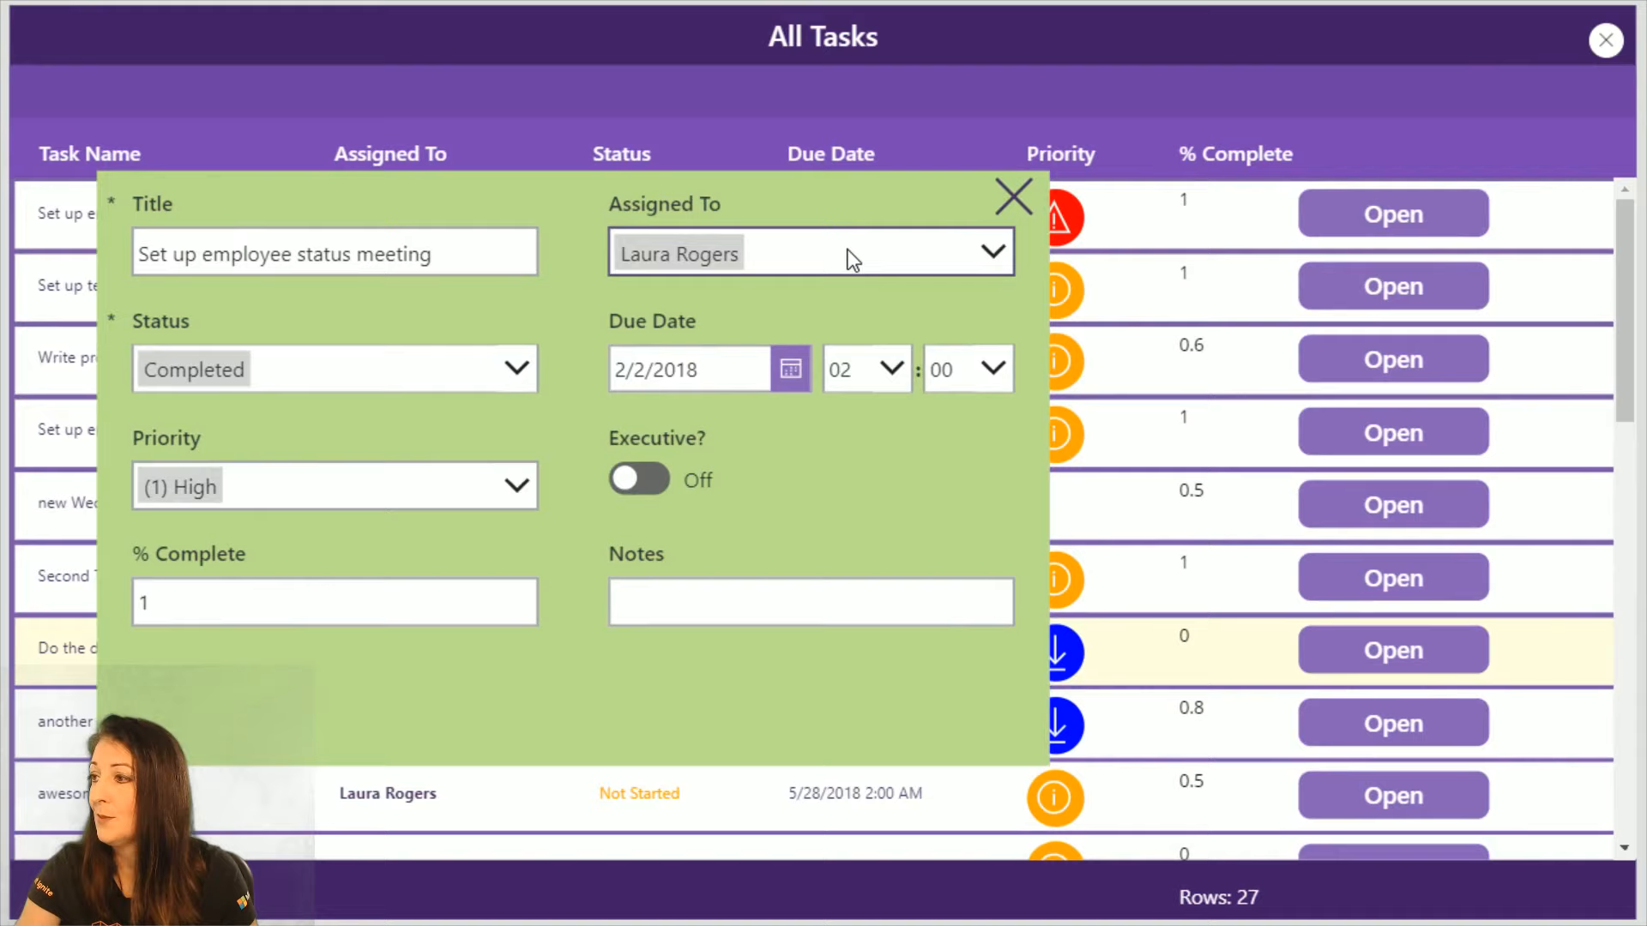
pyautogui.click(1013, 196)
pyautogui.click(1419, 587)
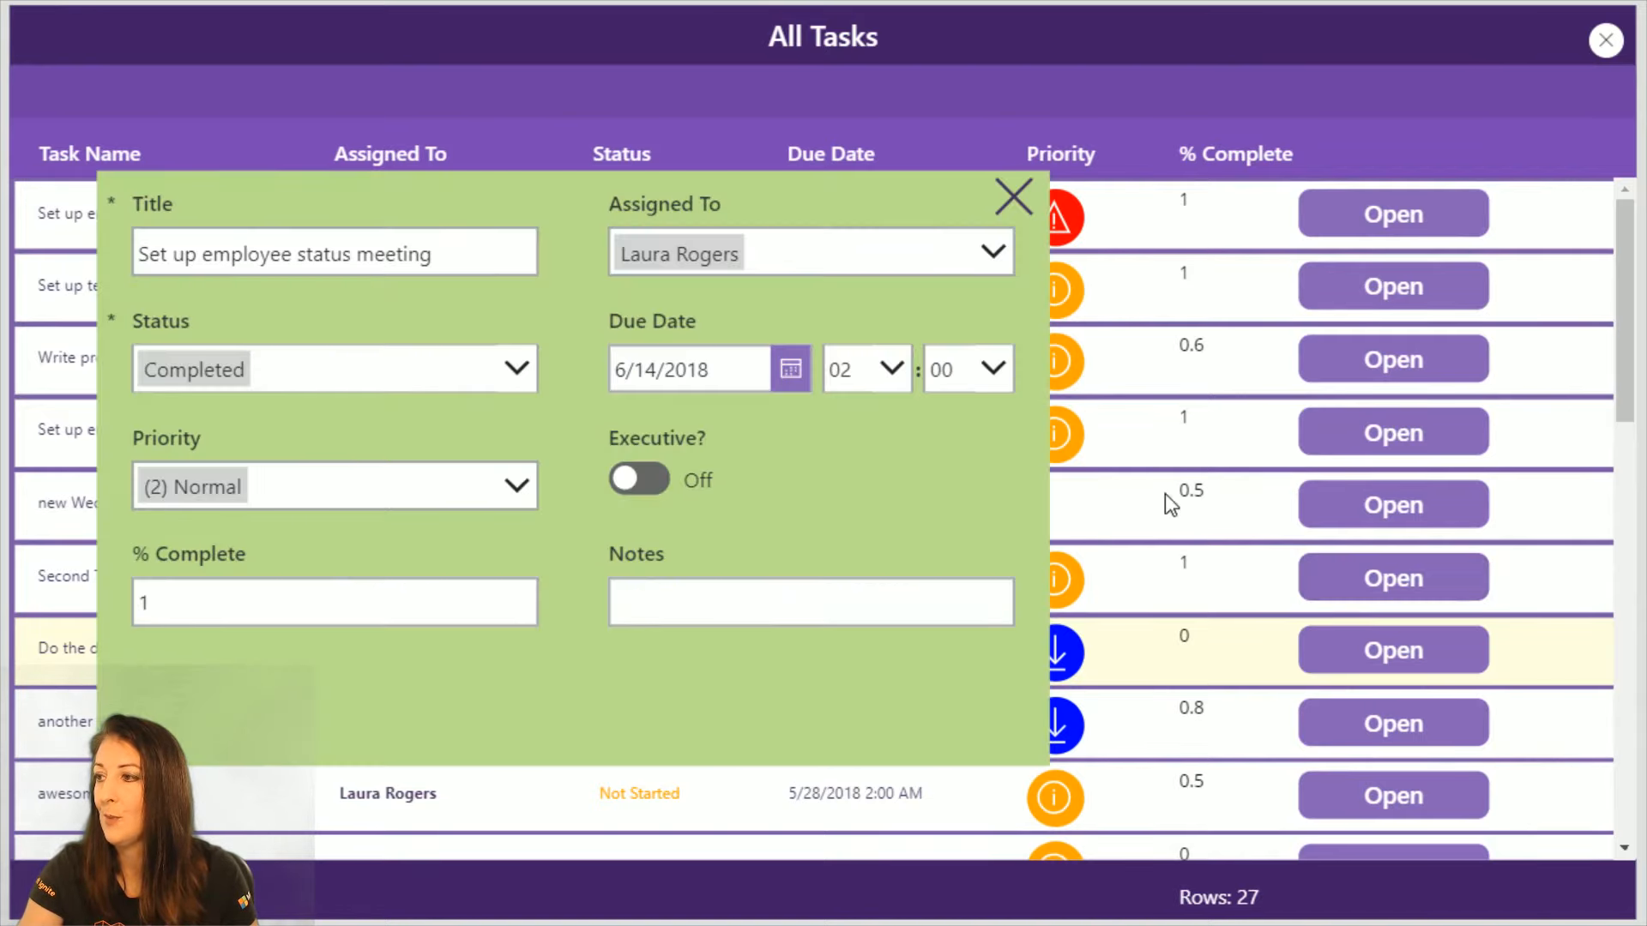
pyautogui.click(1013, 199)
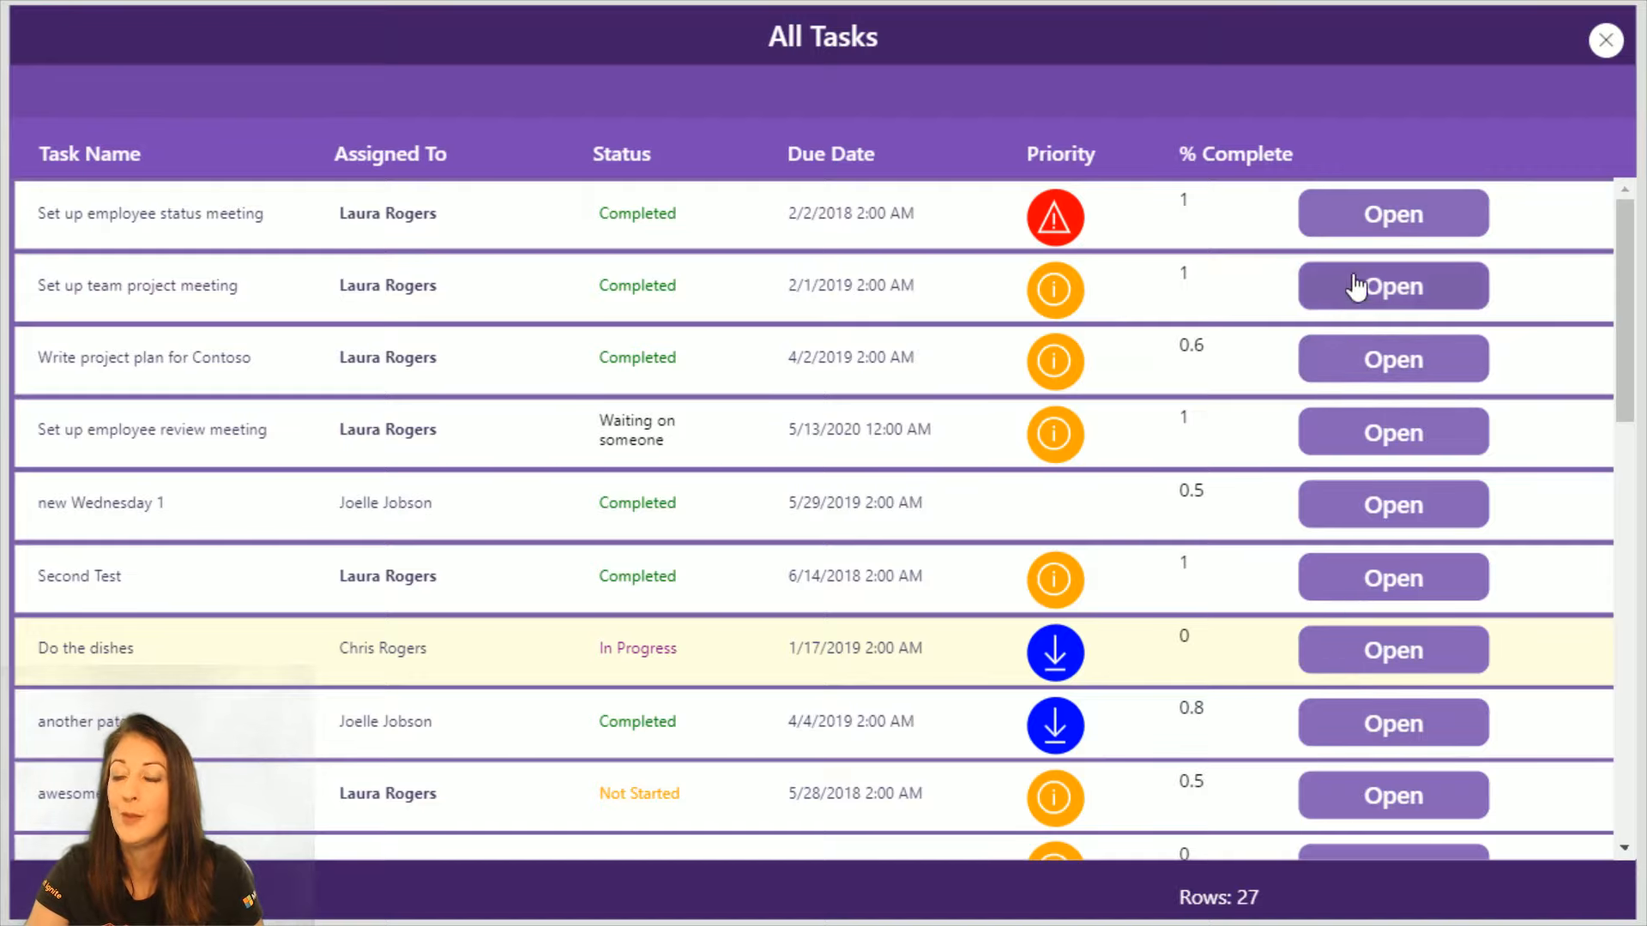
pyautogui.click(1604, 42)
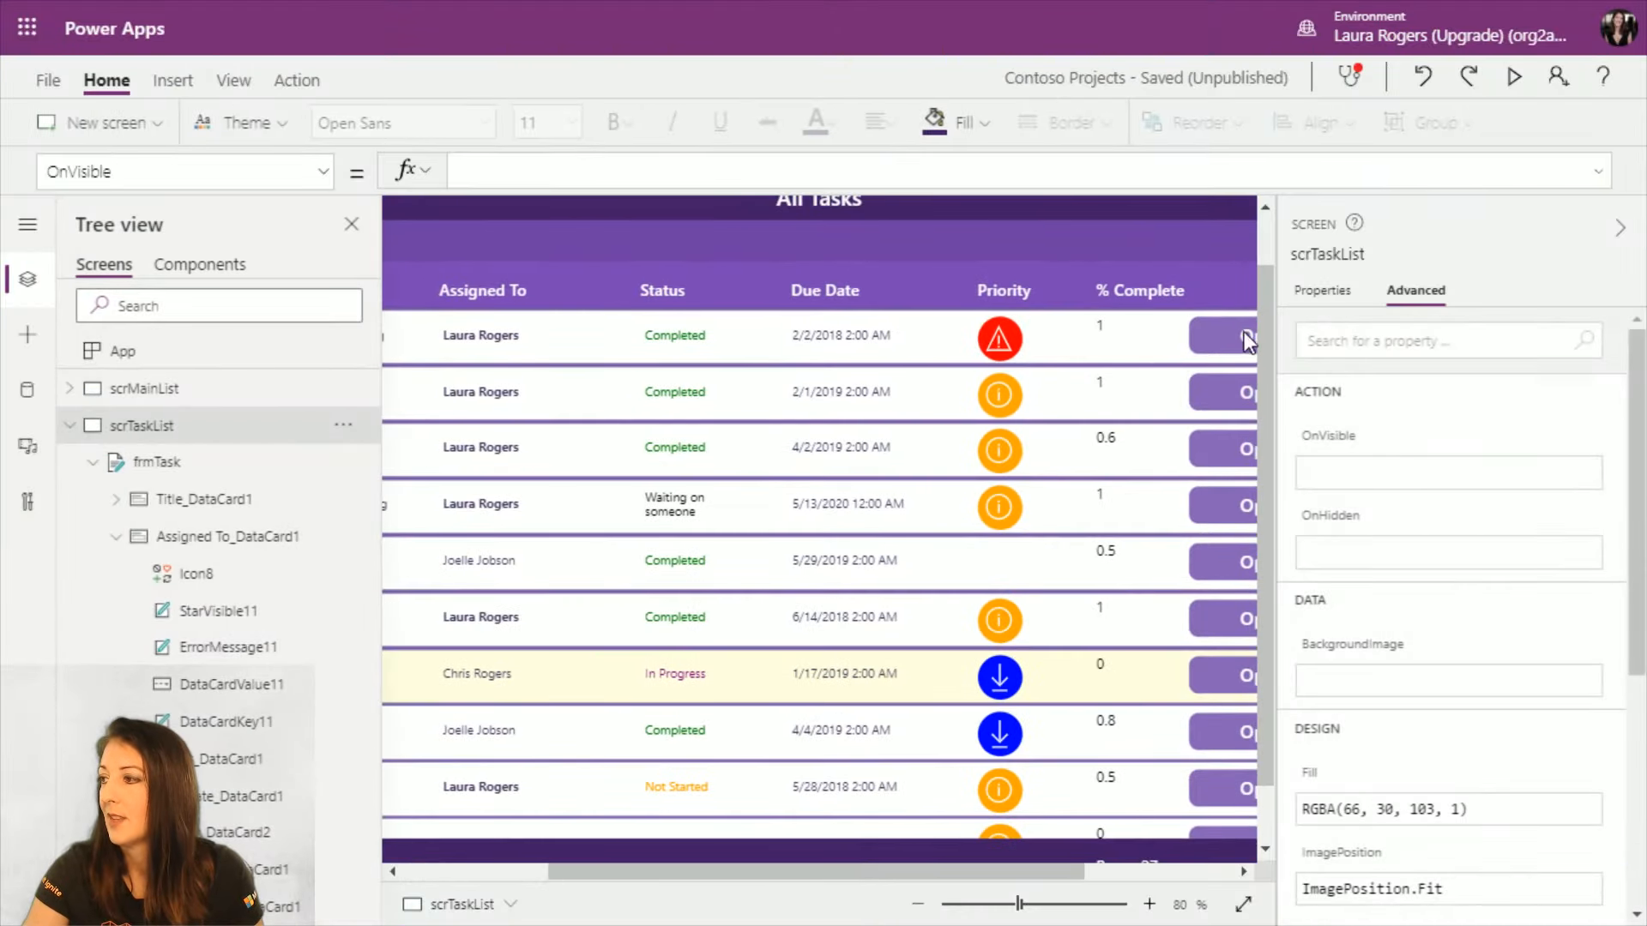
# Step: In the Open button's DisplayMode formula, begin an If before DisplayMode.Edit with the condition ThisItem.Status.Value="Completed" and start its true result
pyautogui.click(1212, 342)
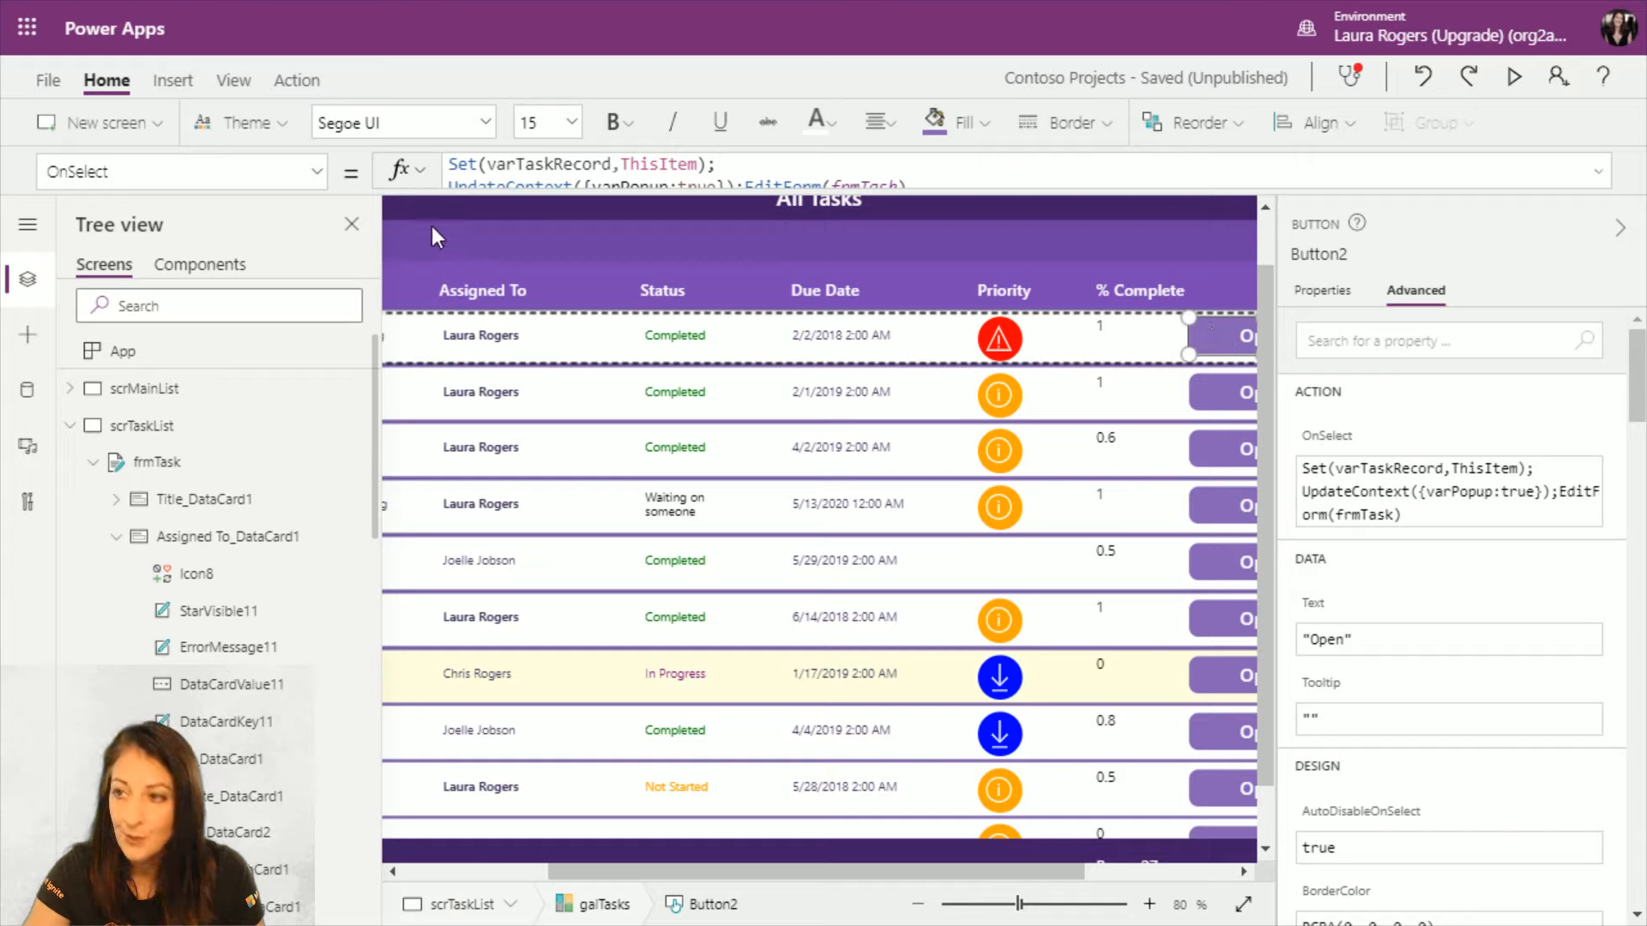
pyautogui.click(316, 172)
pyautogui.scroll(6, 230, 374)
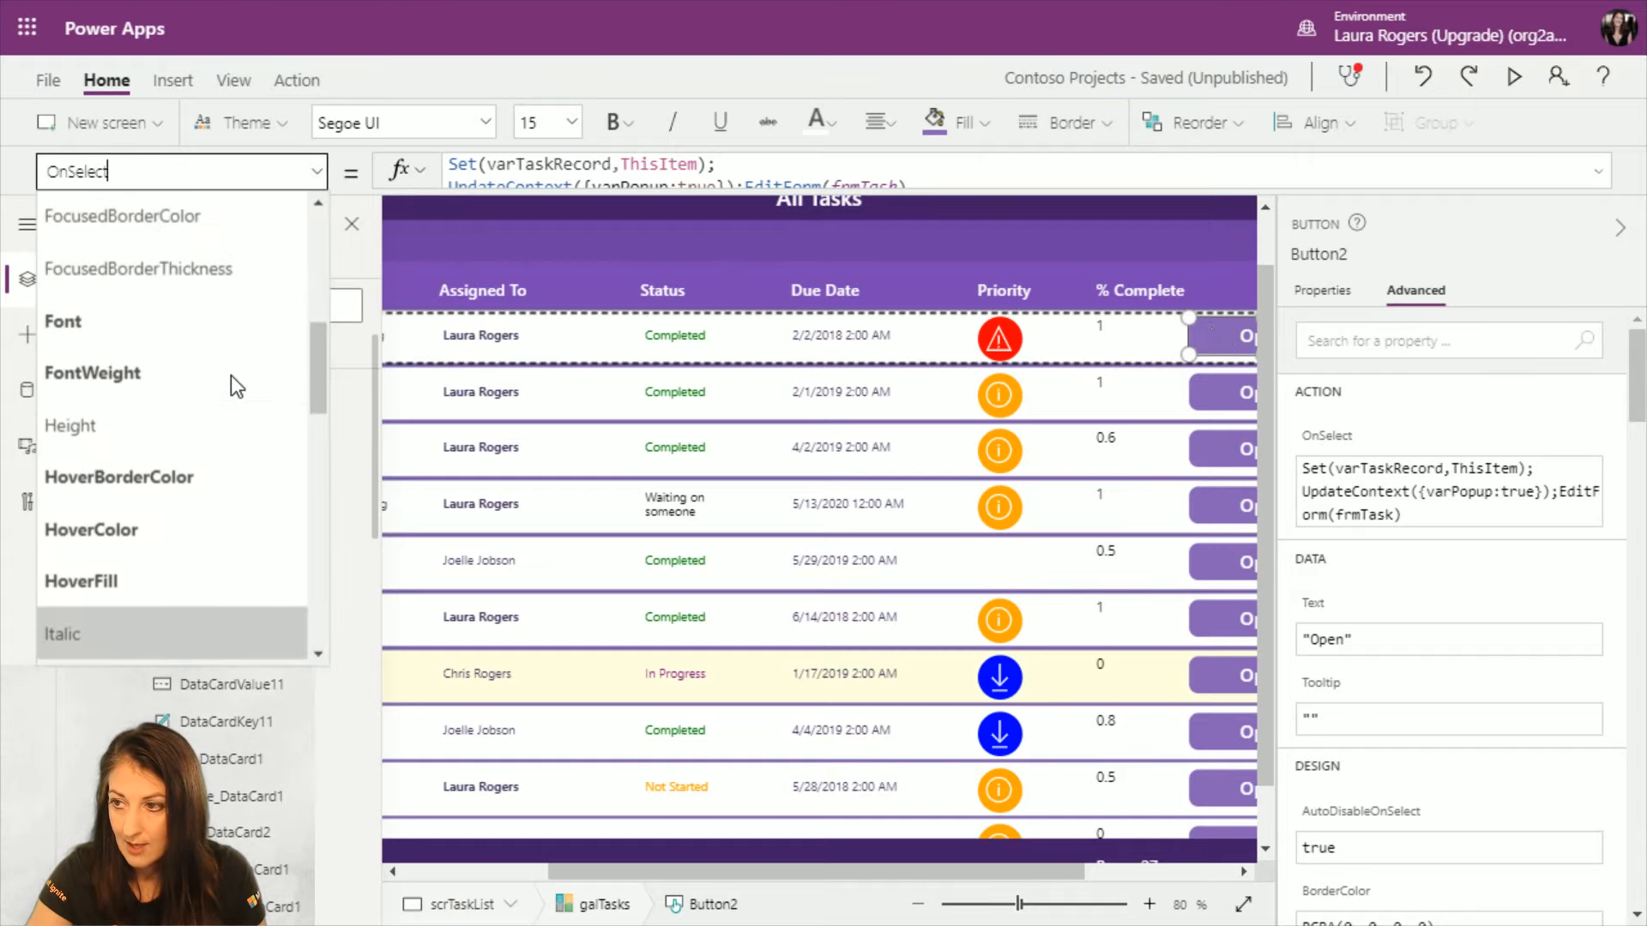
pyautogui.click(155, 497)
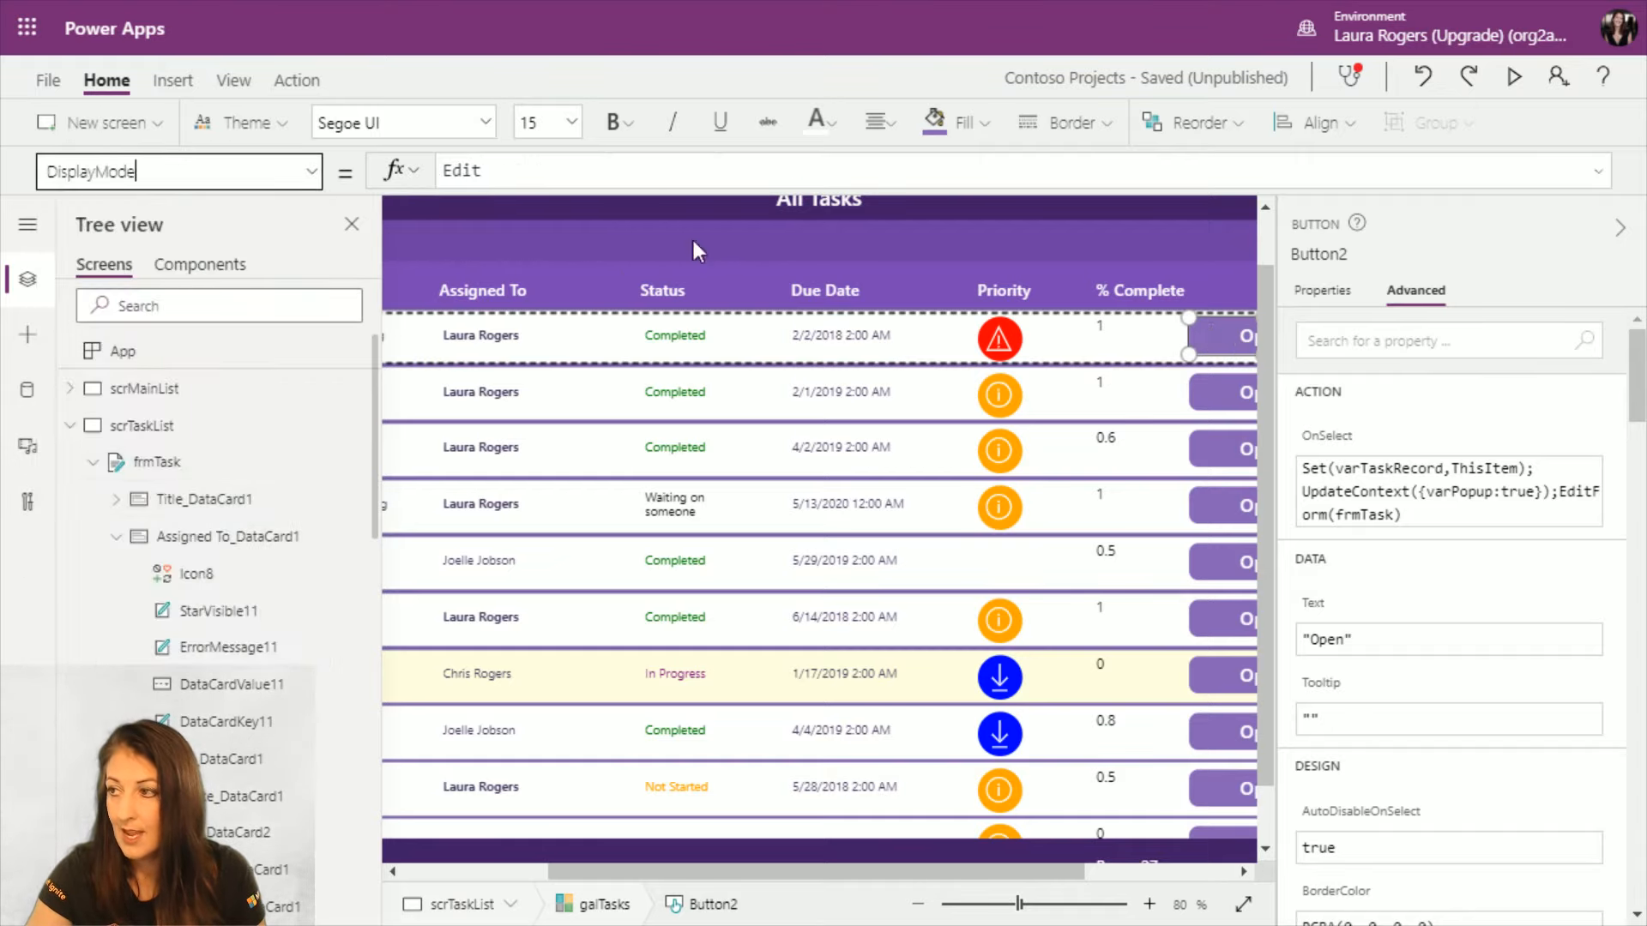
pyautogui.click(624, 171)
pyautogui.press('Home')
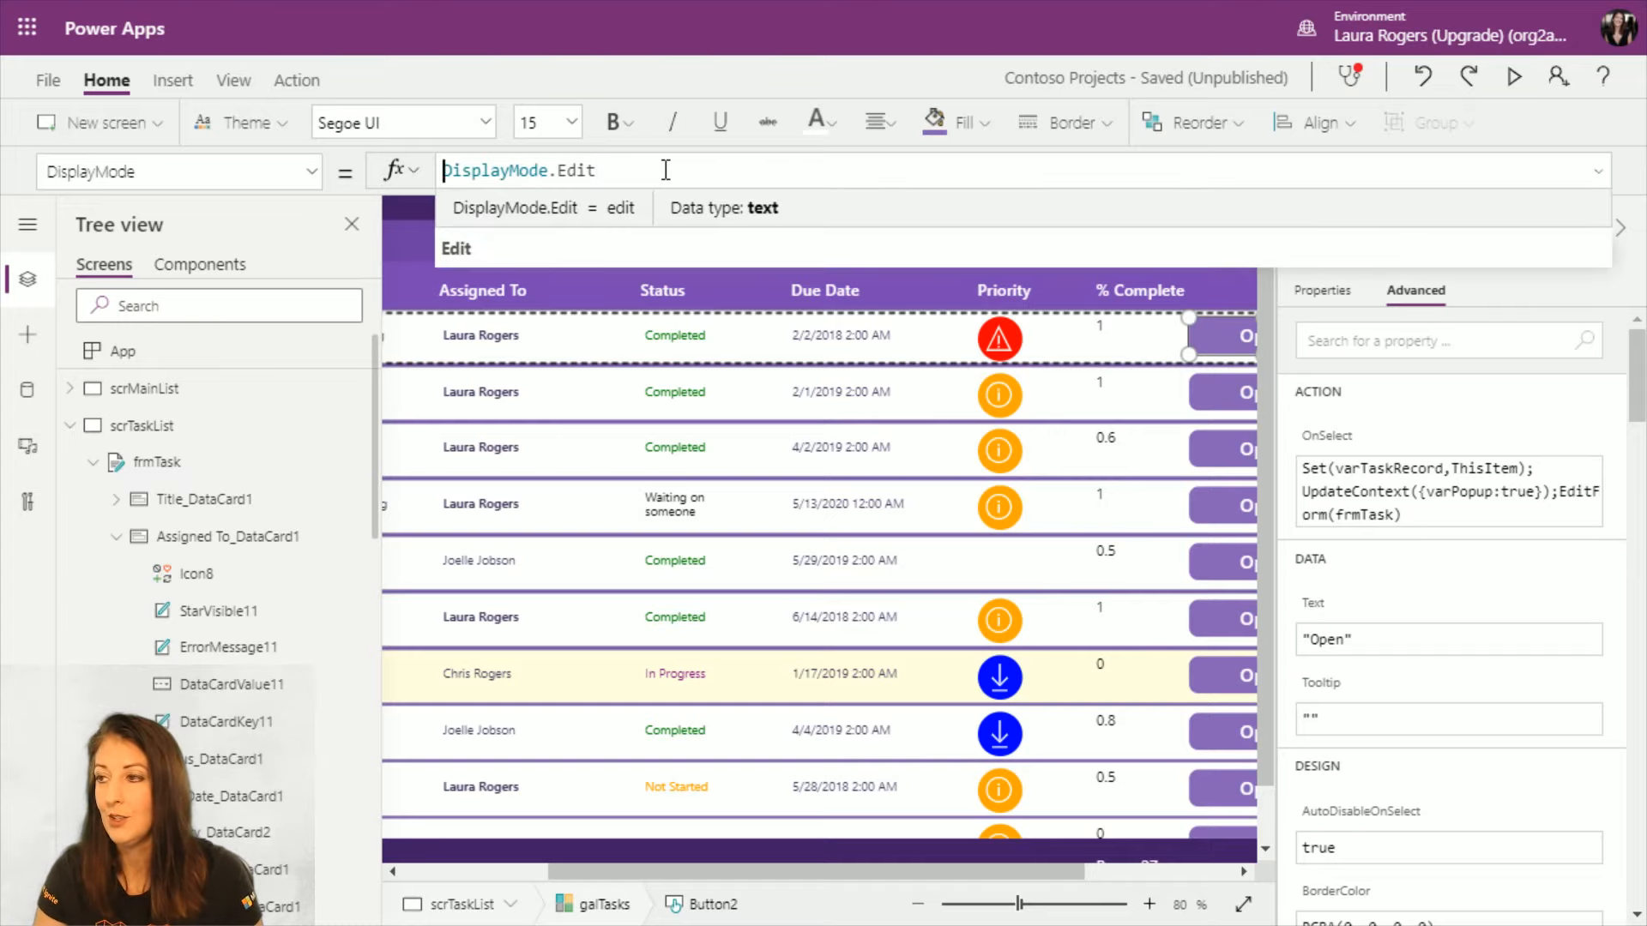
pyautogui.write('If(th')
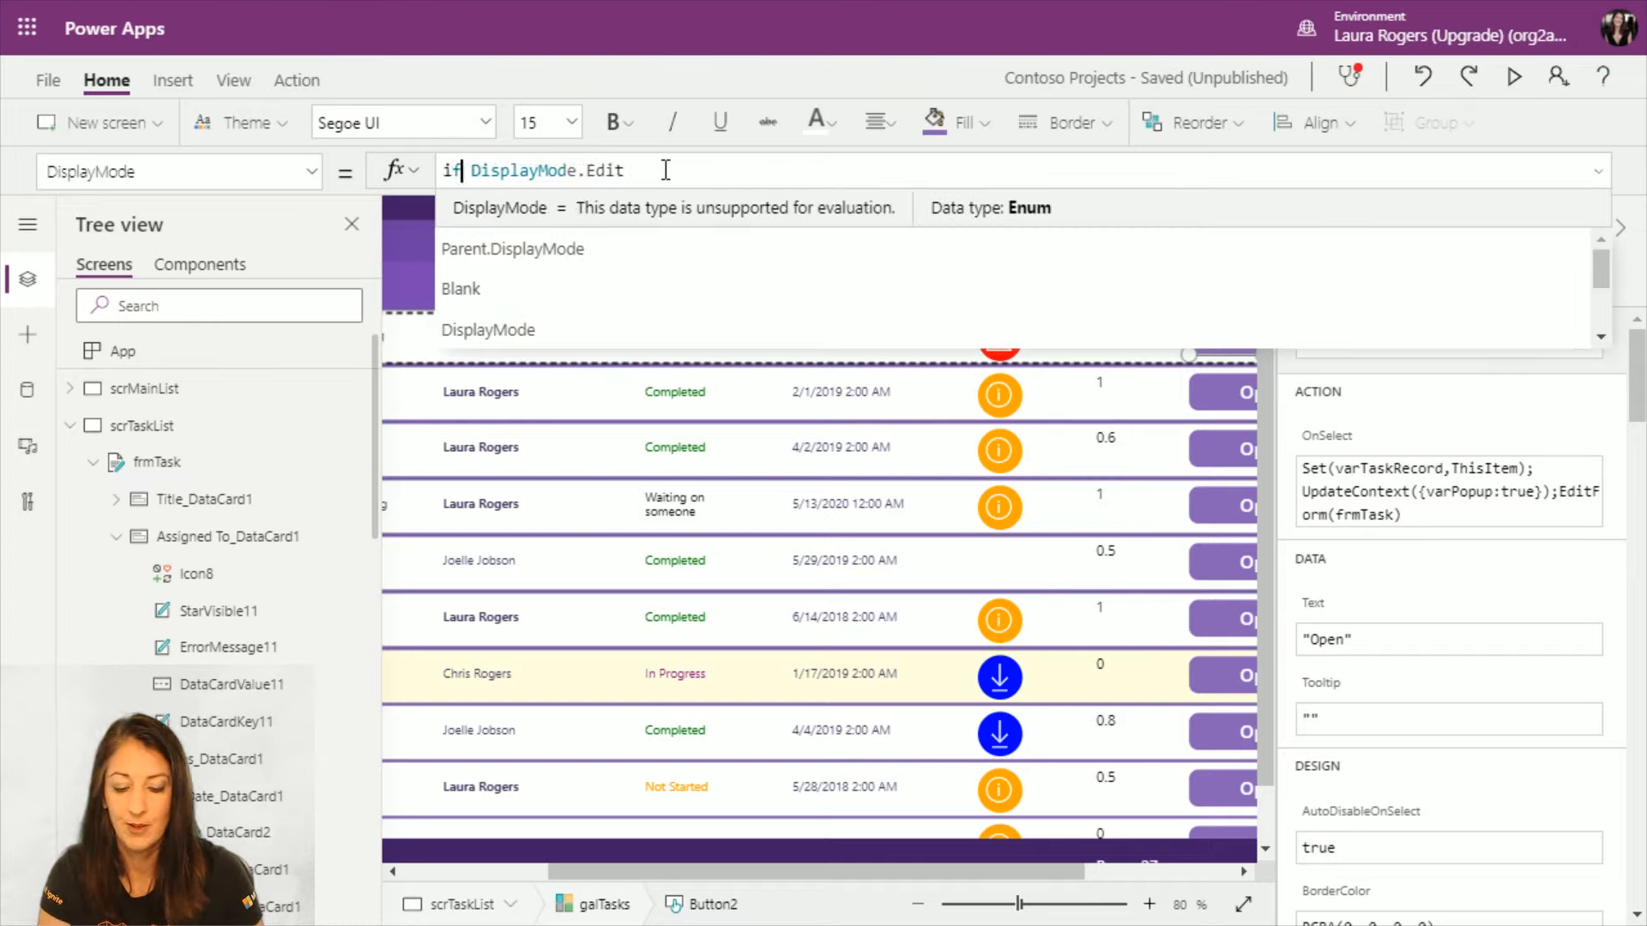
pyautogui.write('is')
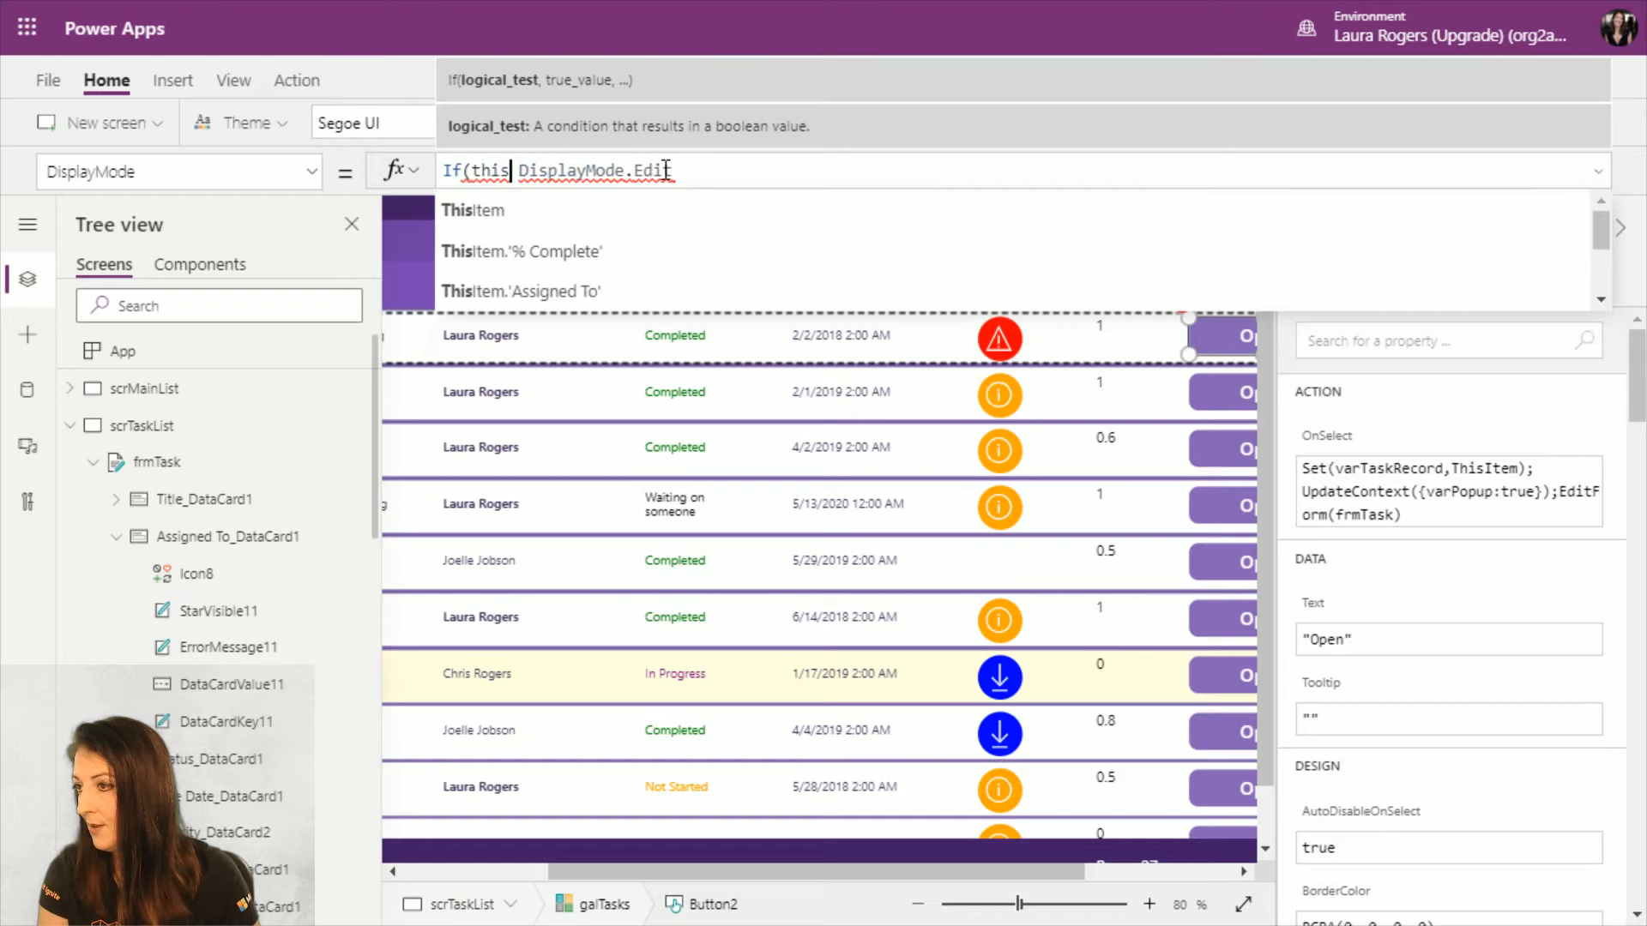
pyautogui.press('Tab')
pyautogui.write('.')
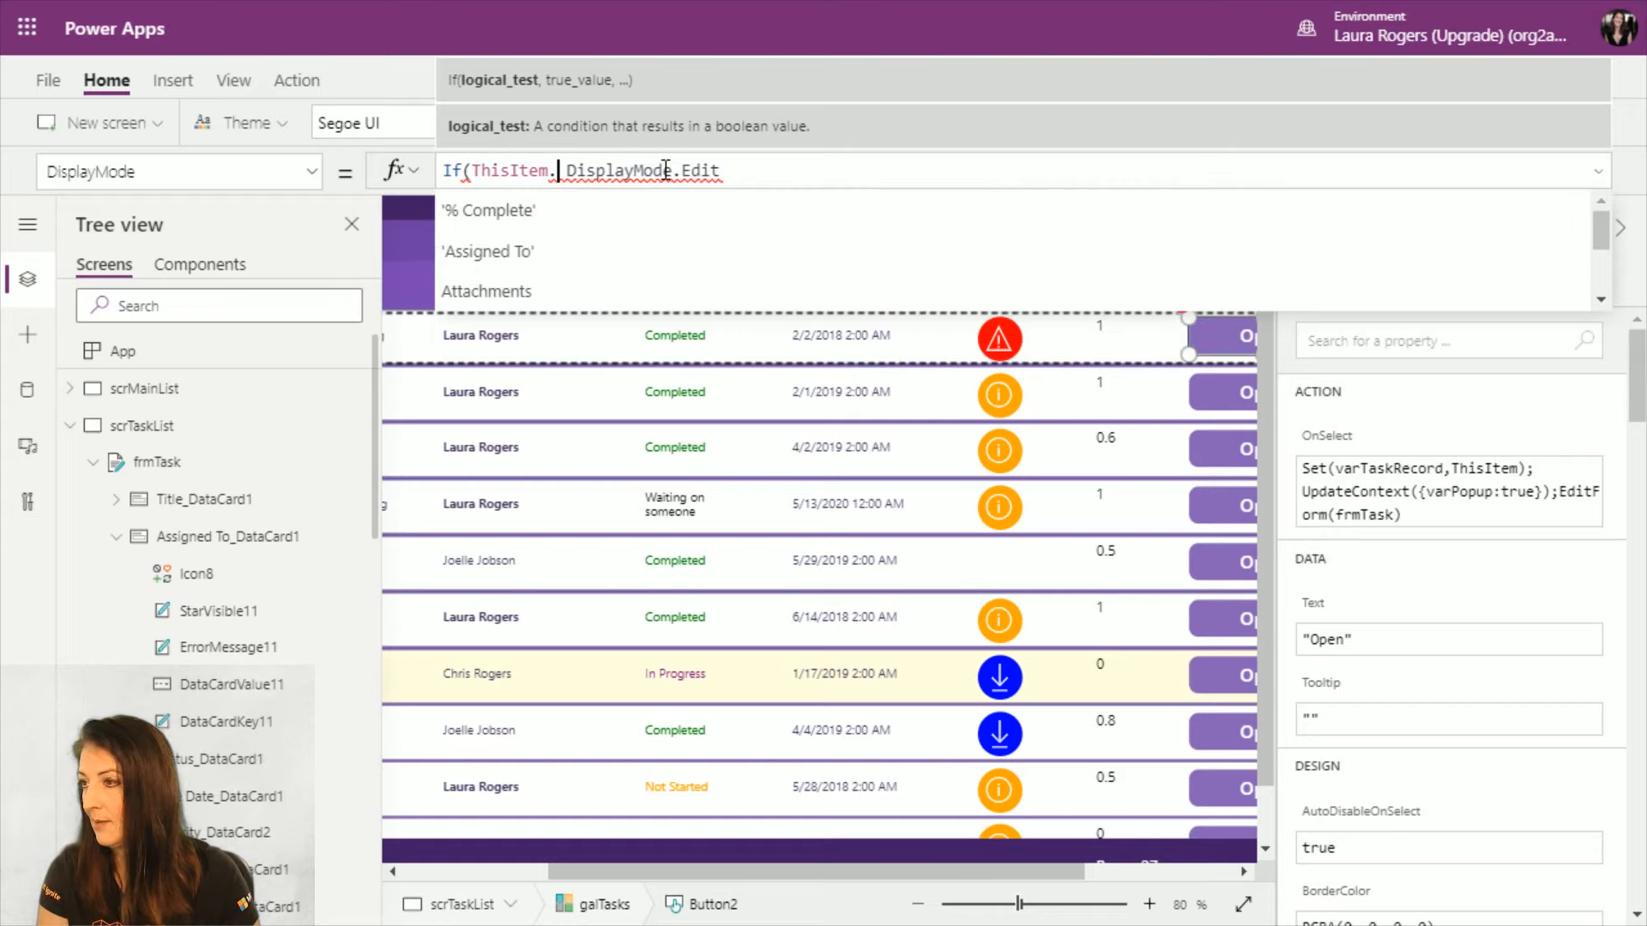
pyautogui.write('st')
pyautogui.press('Tab')
pyautogui.write('.')
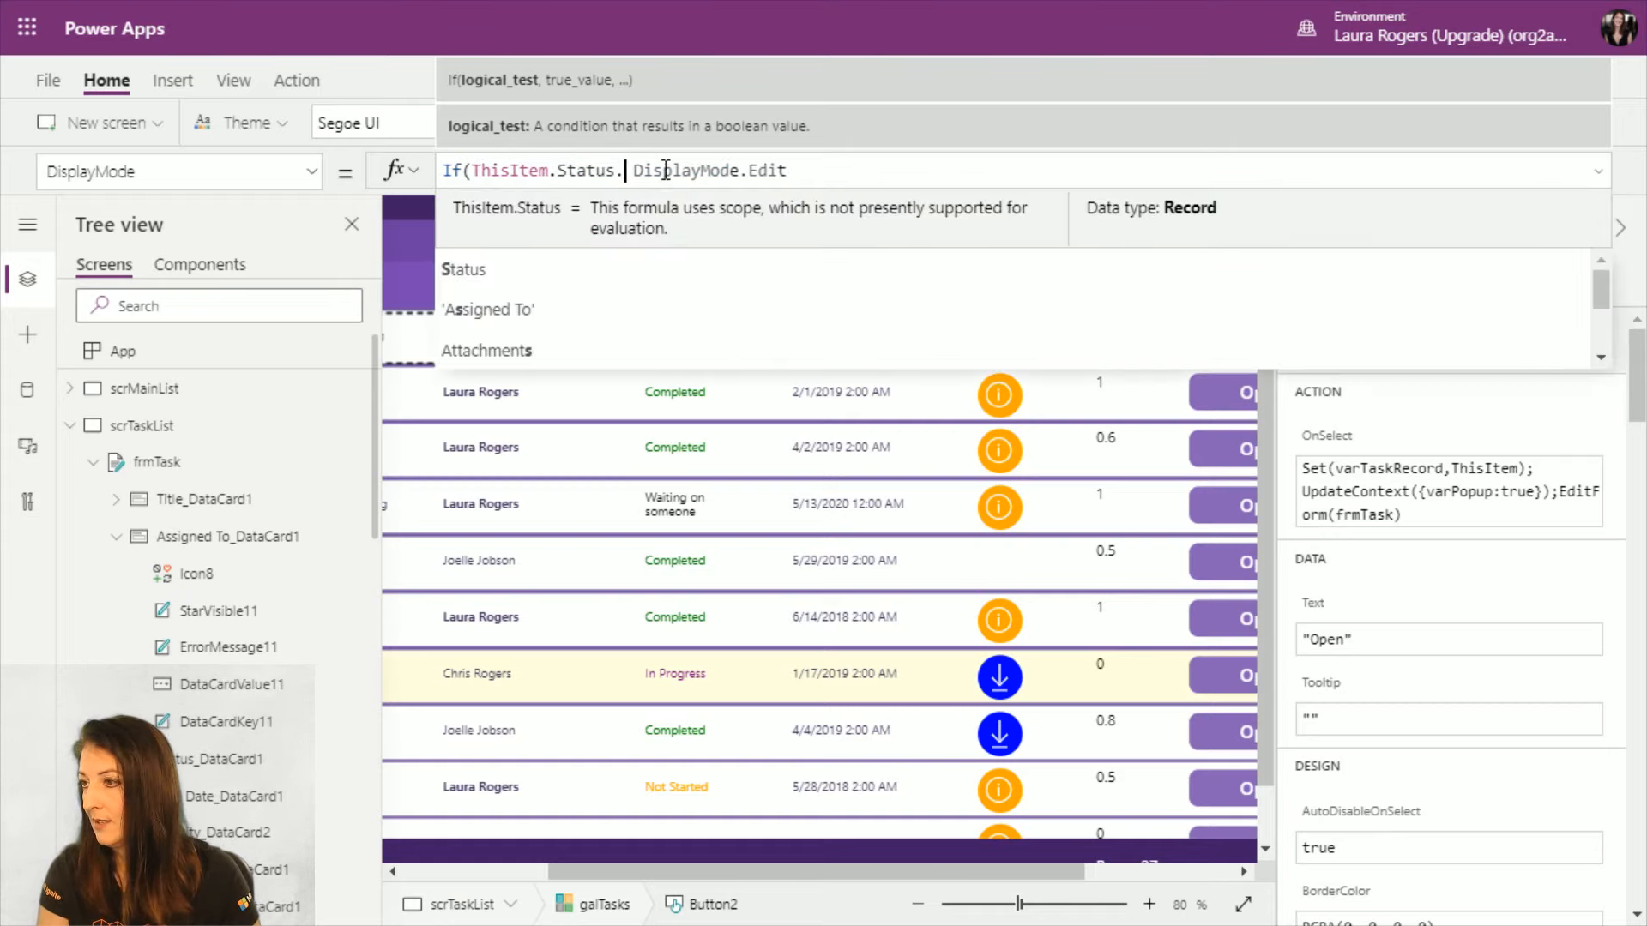
pyautogui.write('v')
pyautogui.press('Tab')
pyautogui.write('="Completed')
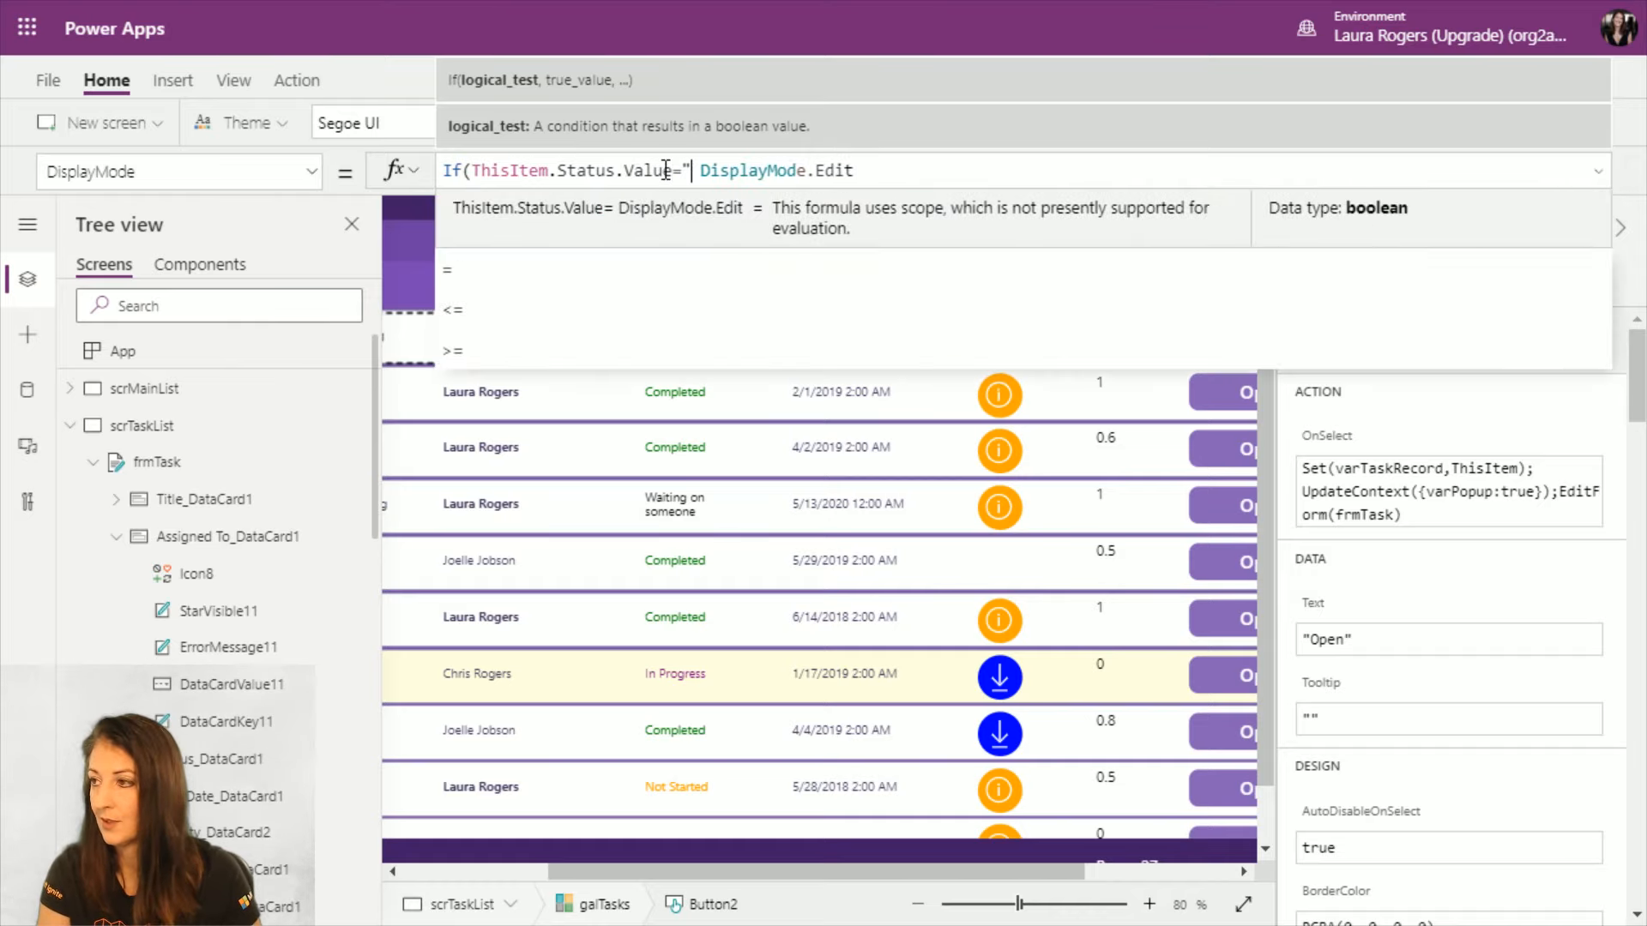
pyautogui.write('", d')
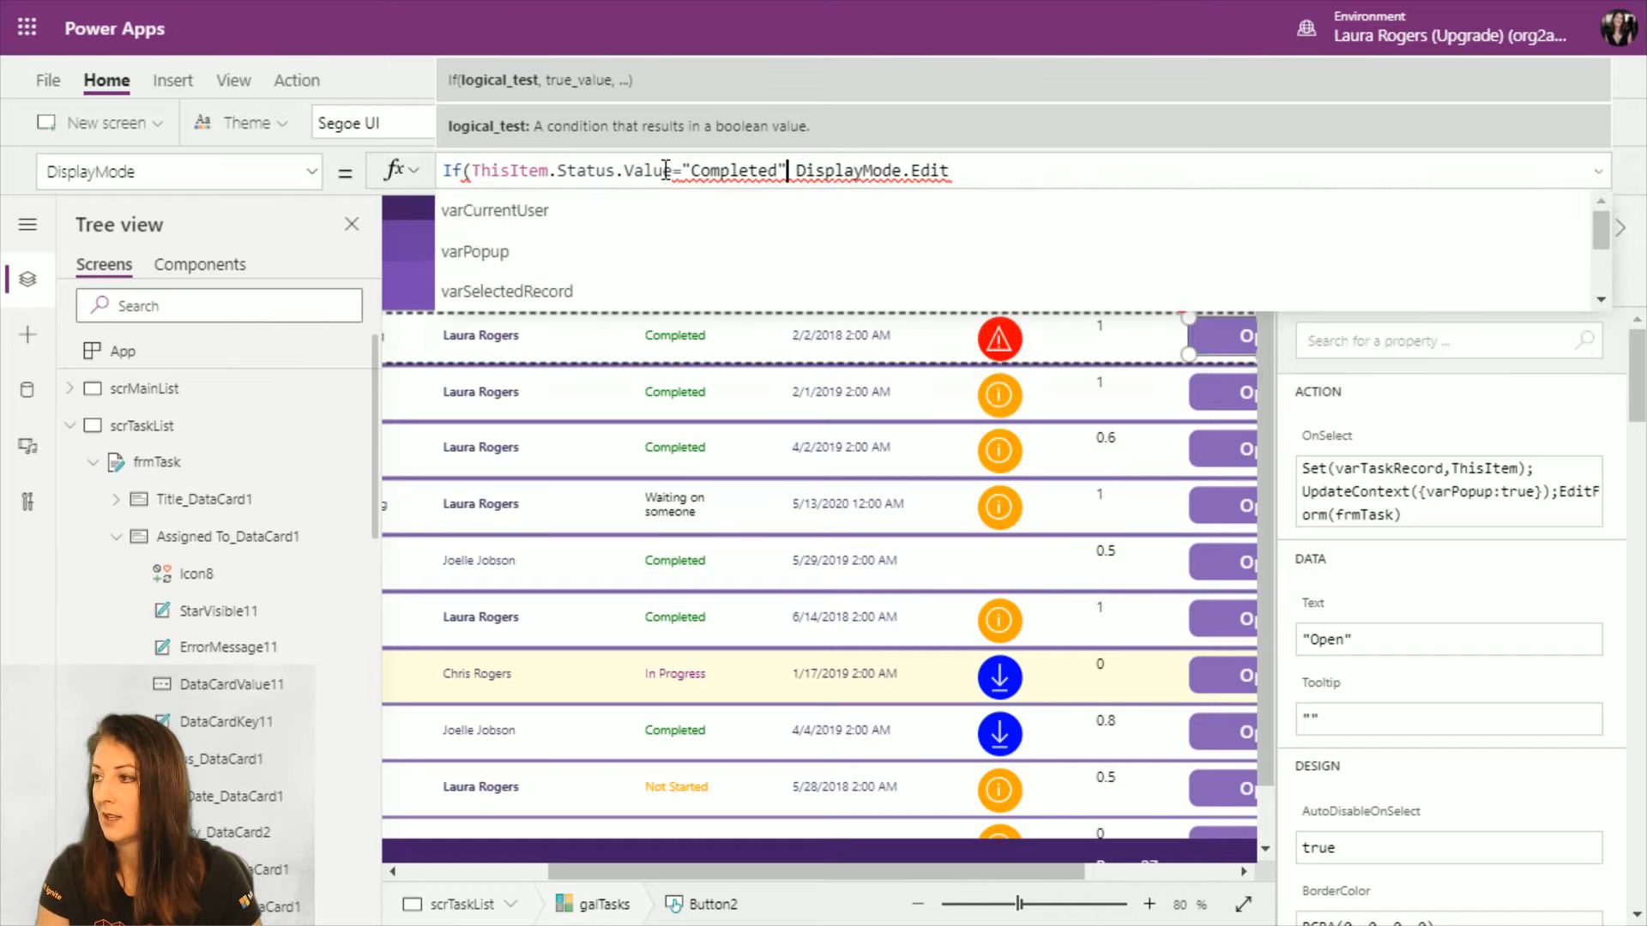
pyautogui.write('ispla')
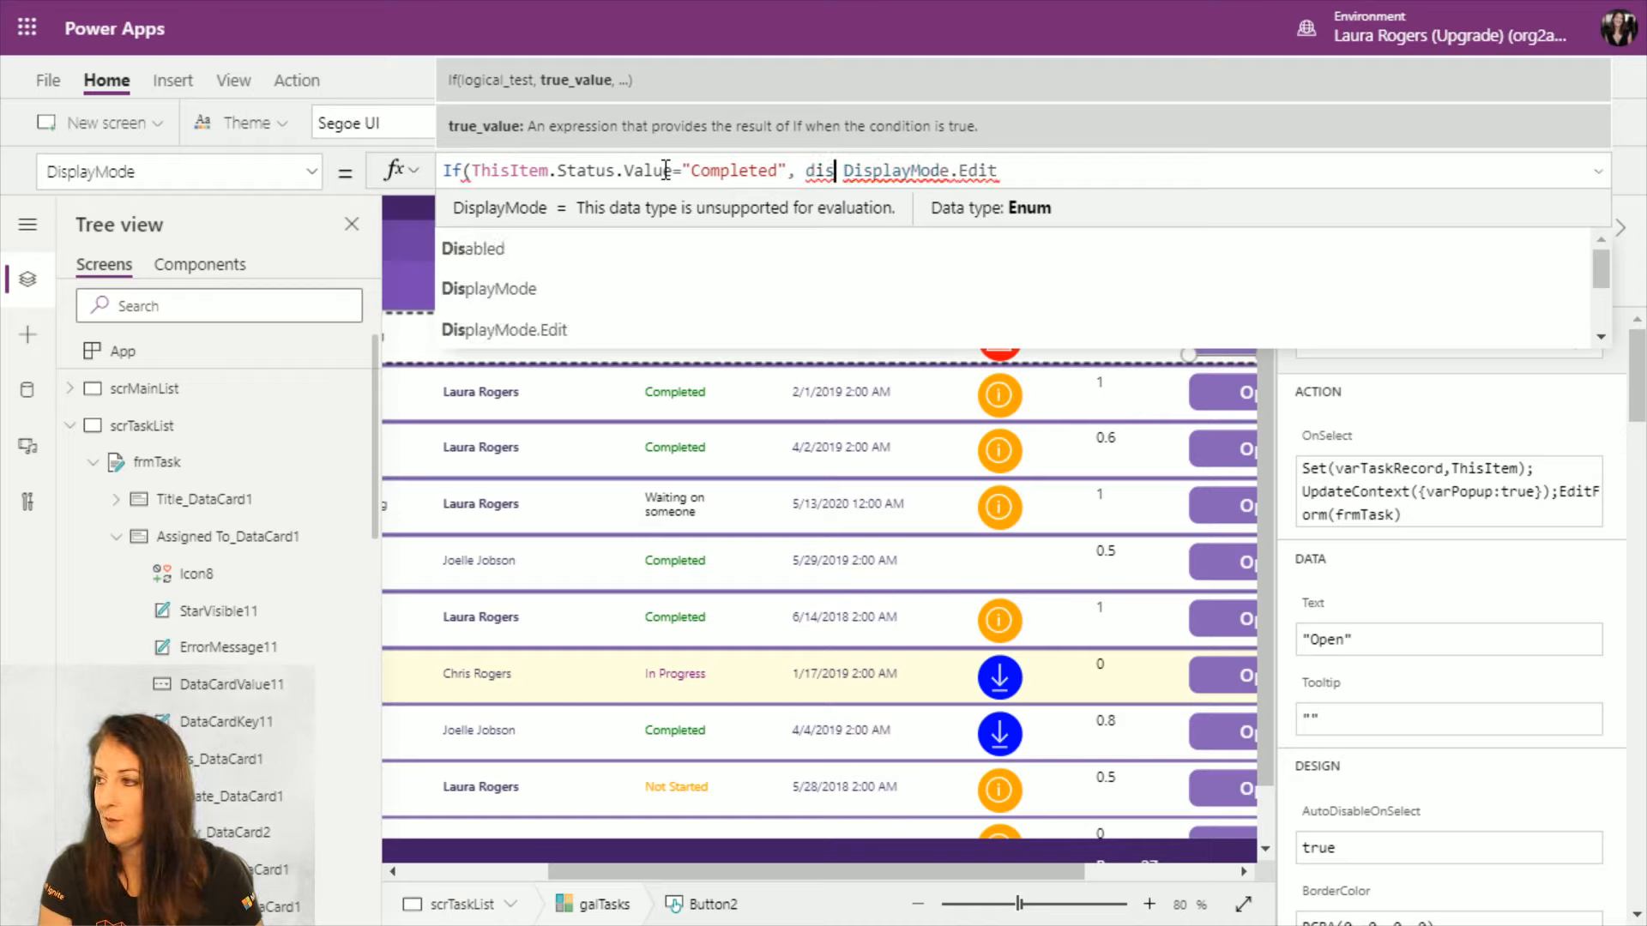
# Step: Complete the Open button's DisplayMode formula as If(ThisItem.Status.Value="Completed", DisplayMode.Disabled, DisplayMode.Edit)
pyautogui.write('ymode')
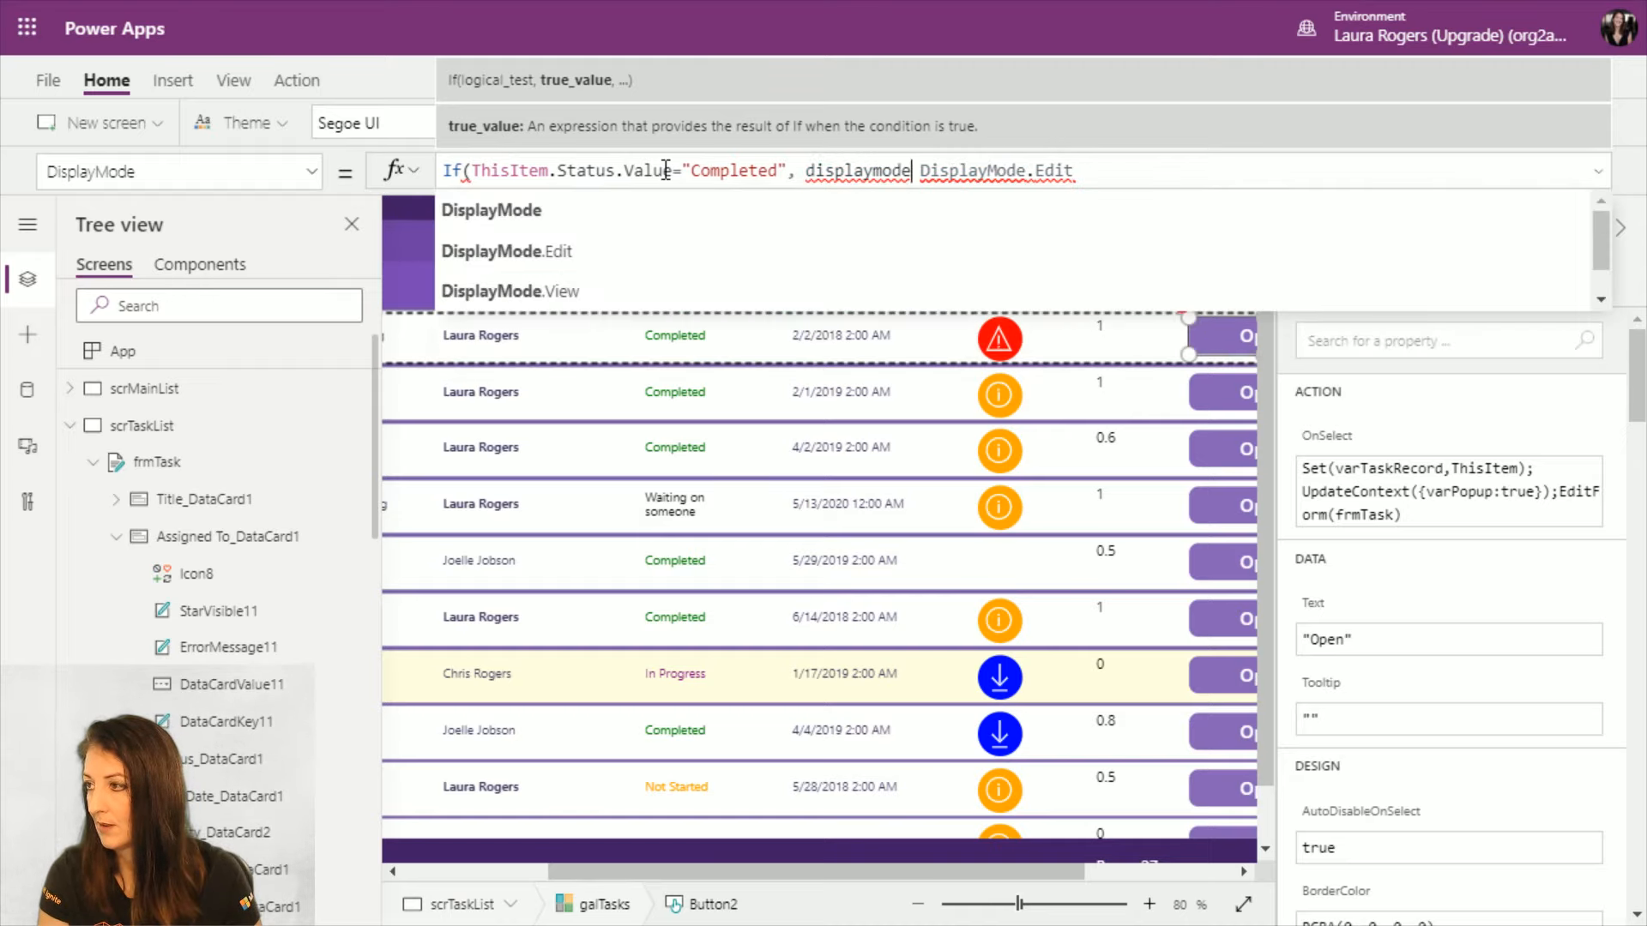
pyautogui.write('.')
pyautogui.press('Tab')
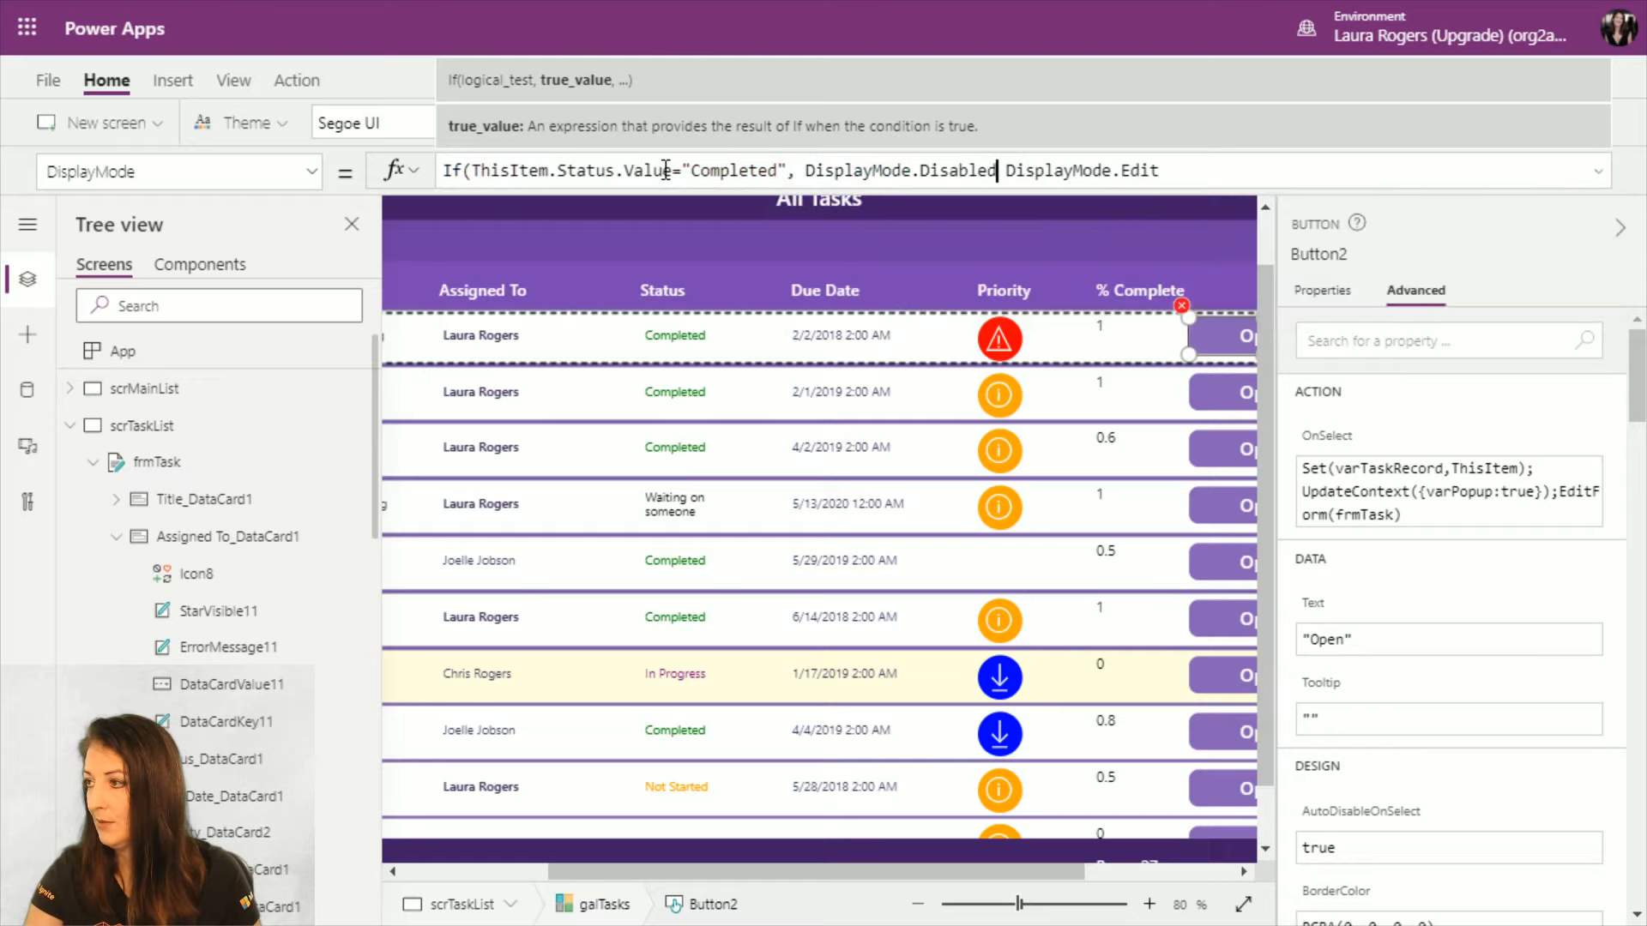
pyautogui.write(',')
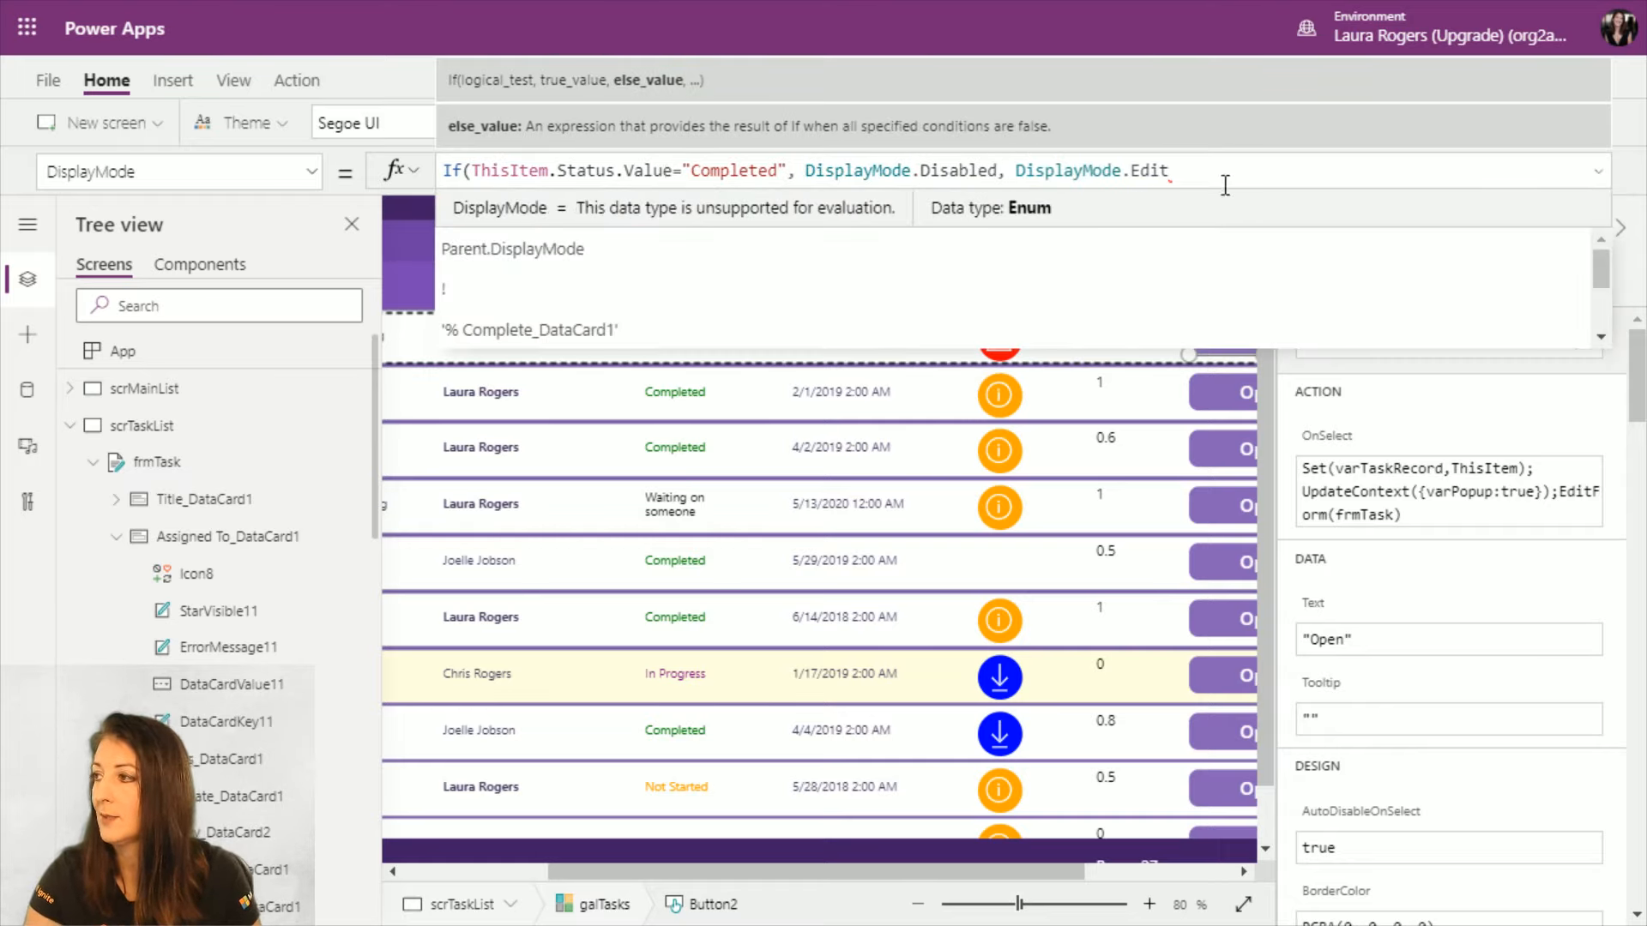
pyautogui.click(1280, 171)
pyautogui.write(')')
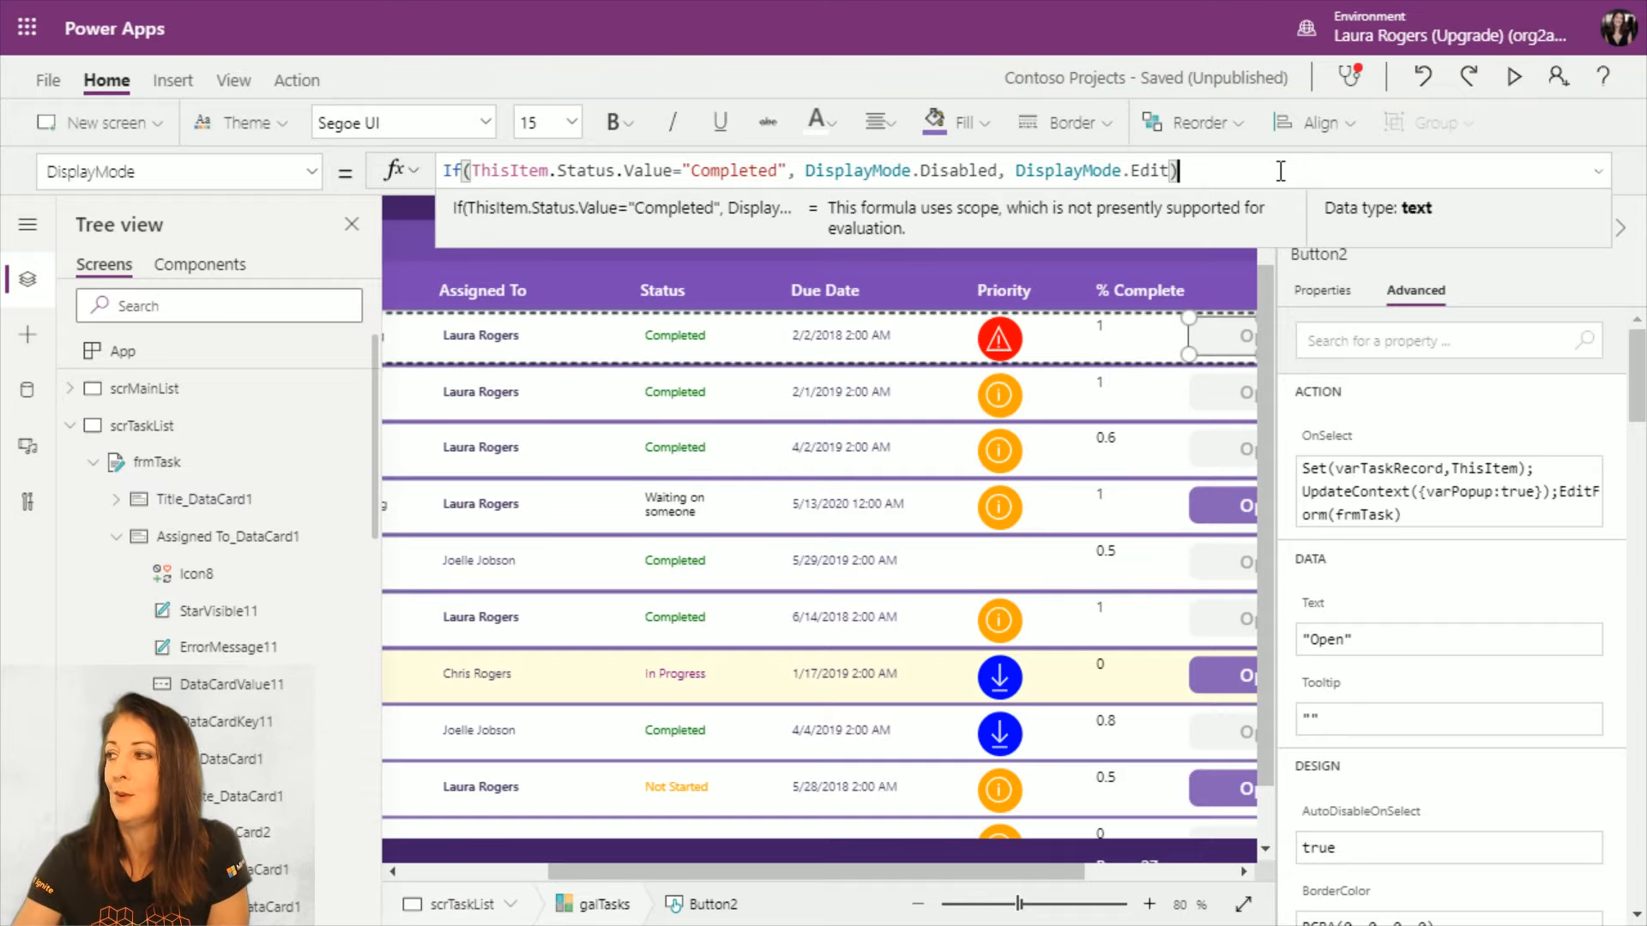
# Step: Preview the app, review the Open buttons through the task list, and test opening and closing the "Set up employee review meeting" task
pyautogui.click(1514, 76)
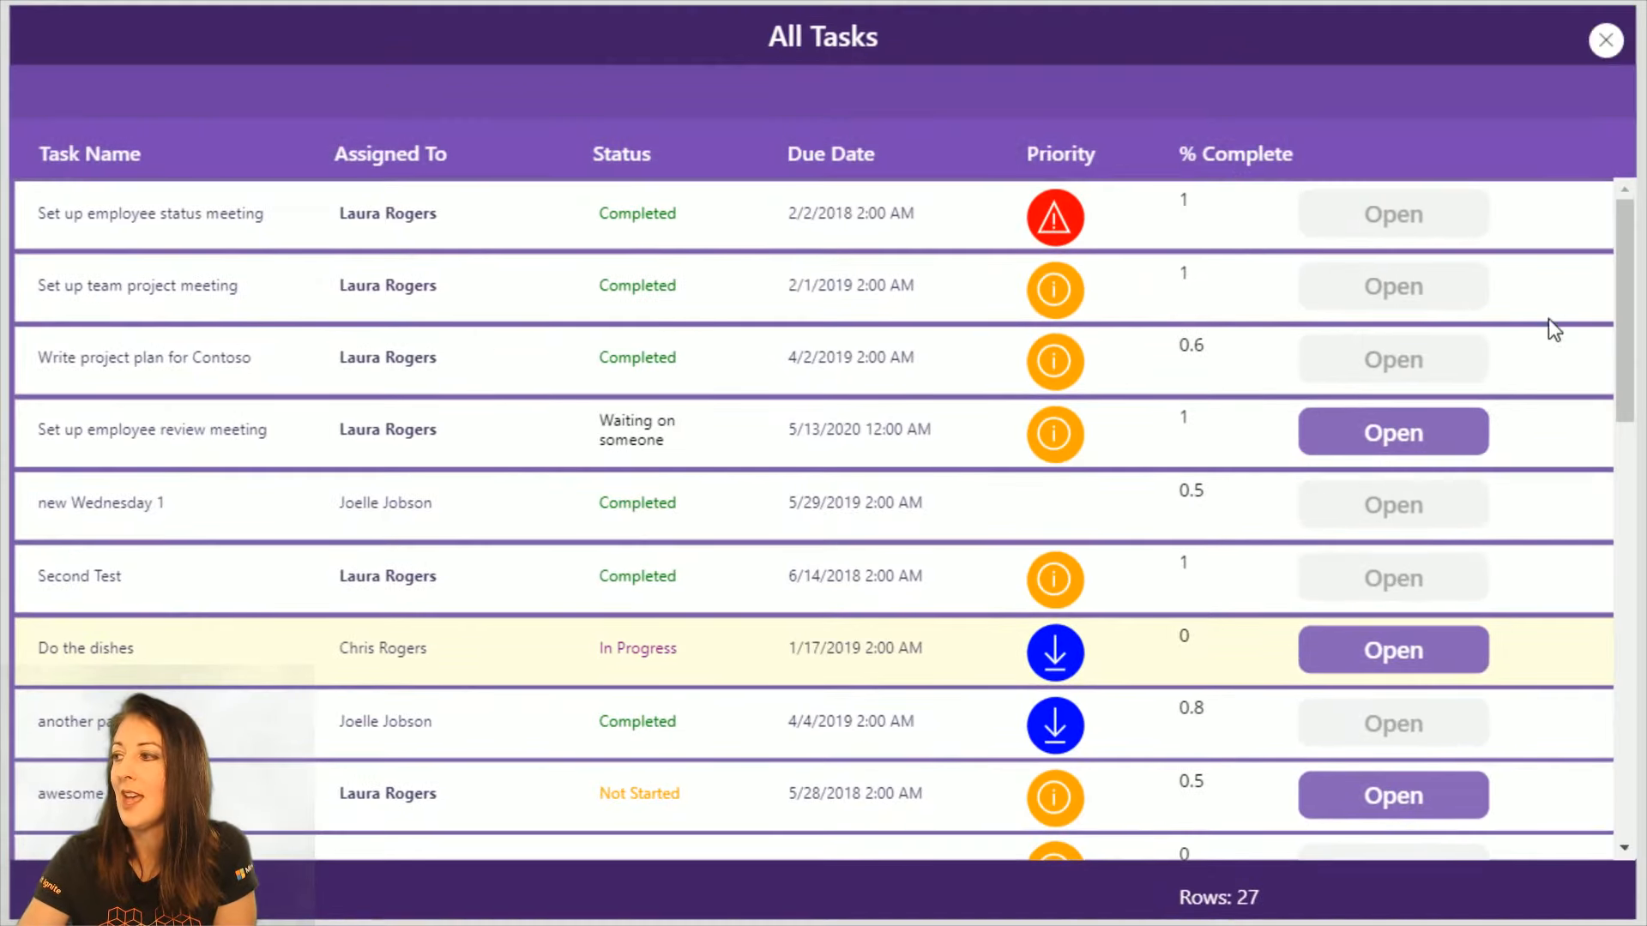
pyautogui.moveTo(1070, 416)
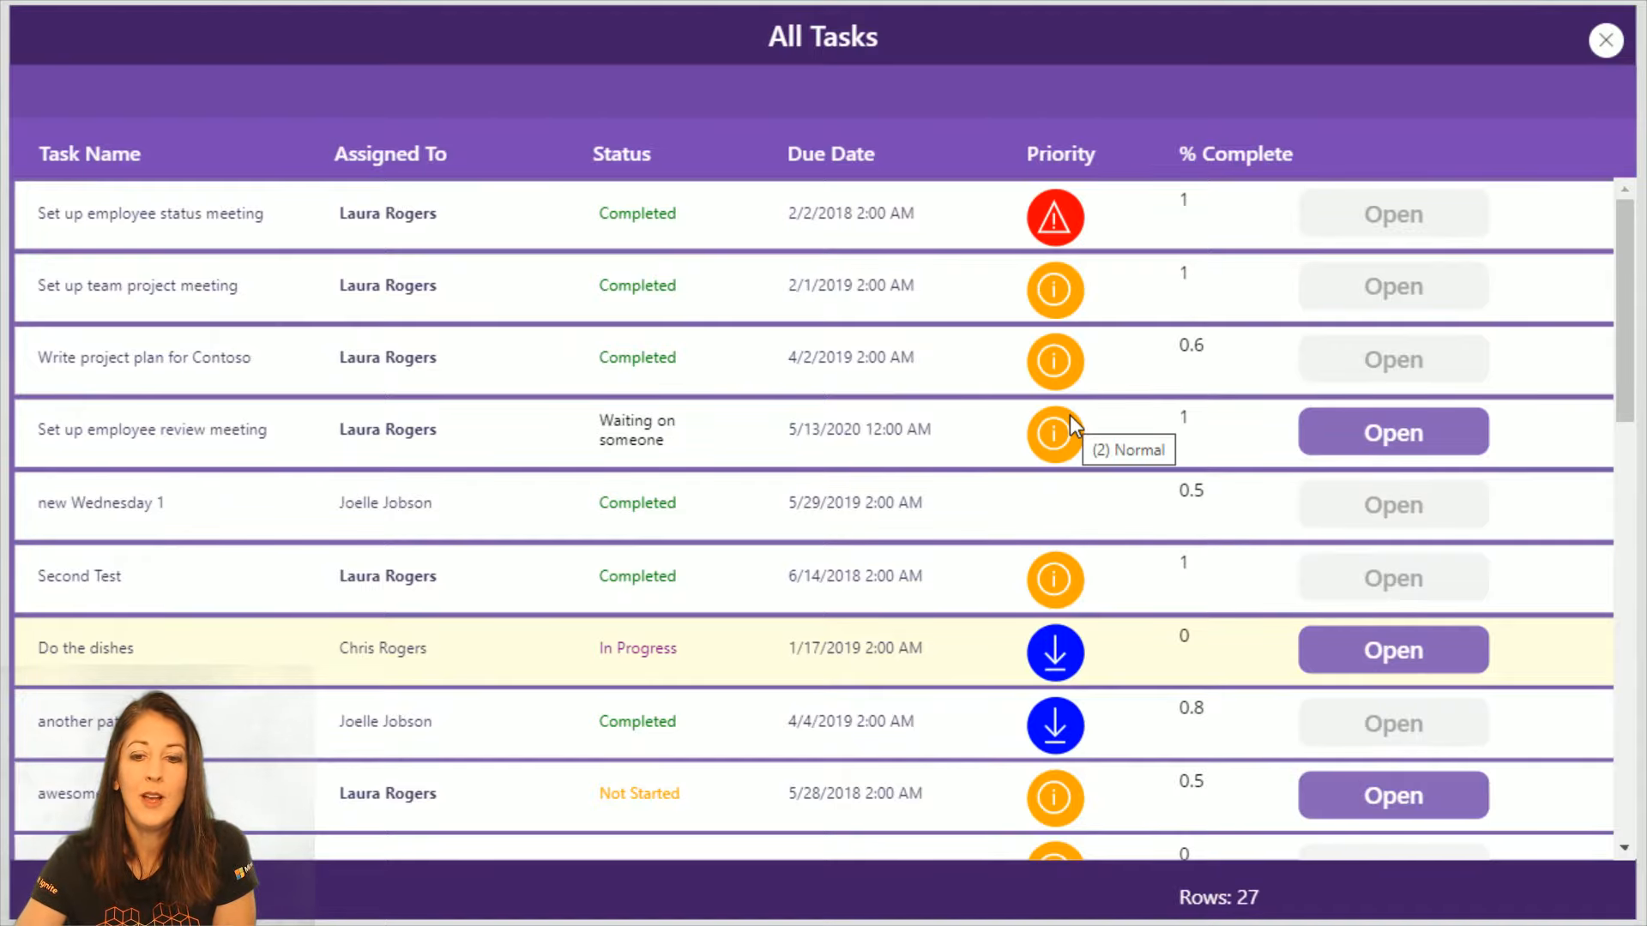
pyautogui.scroll(-10, 1068, 415)
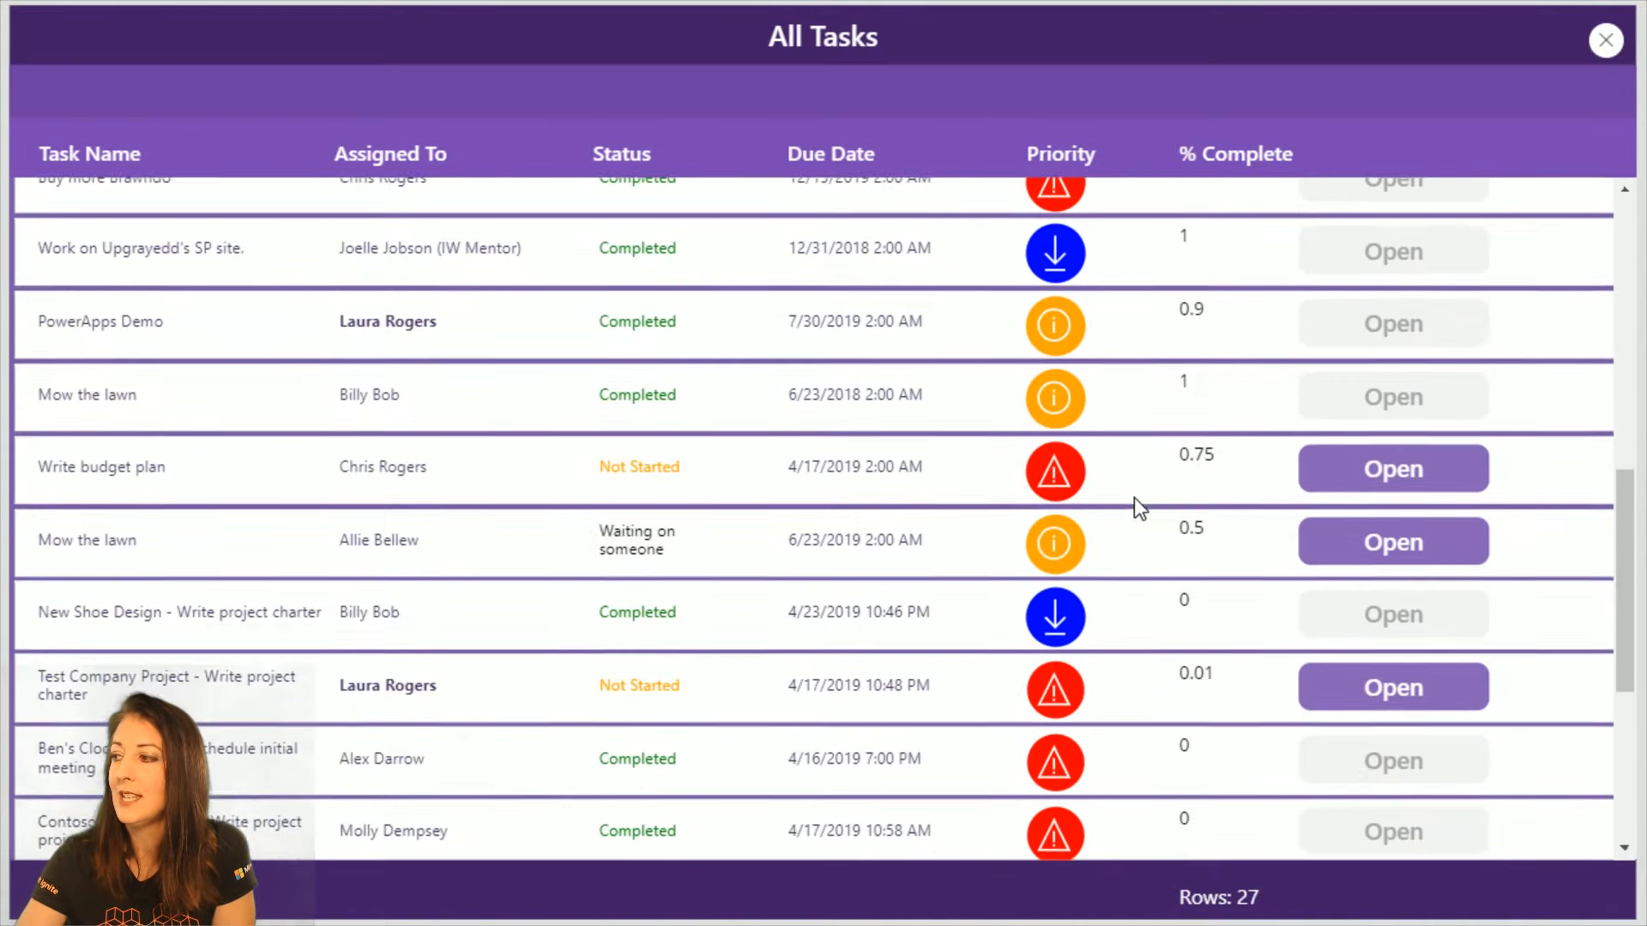
pyautogui.scroll(-2, 1134, 497)
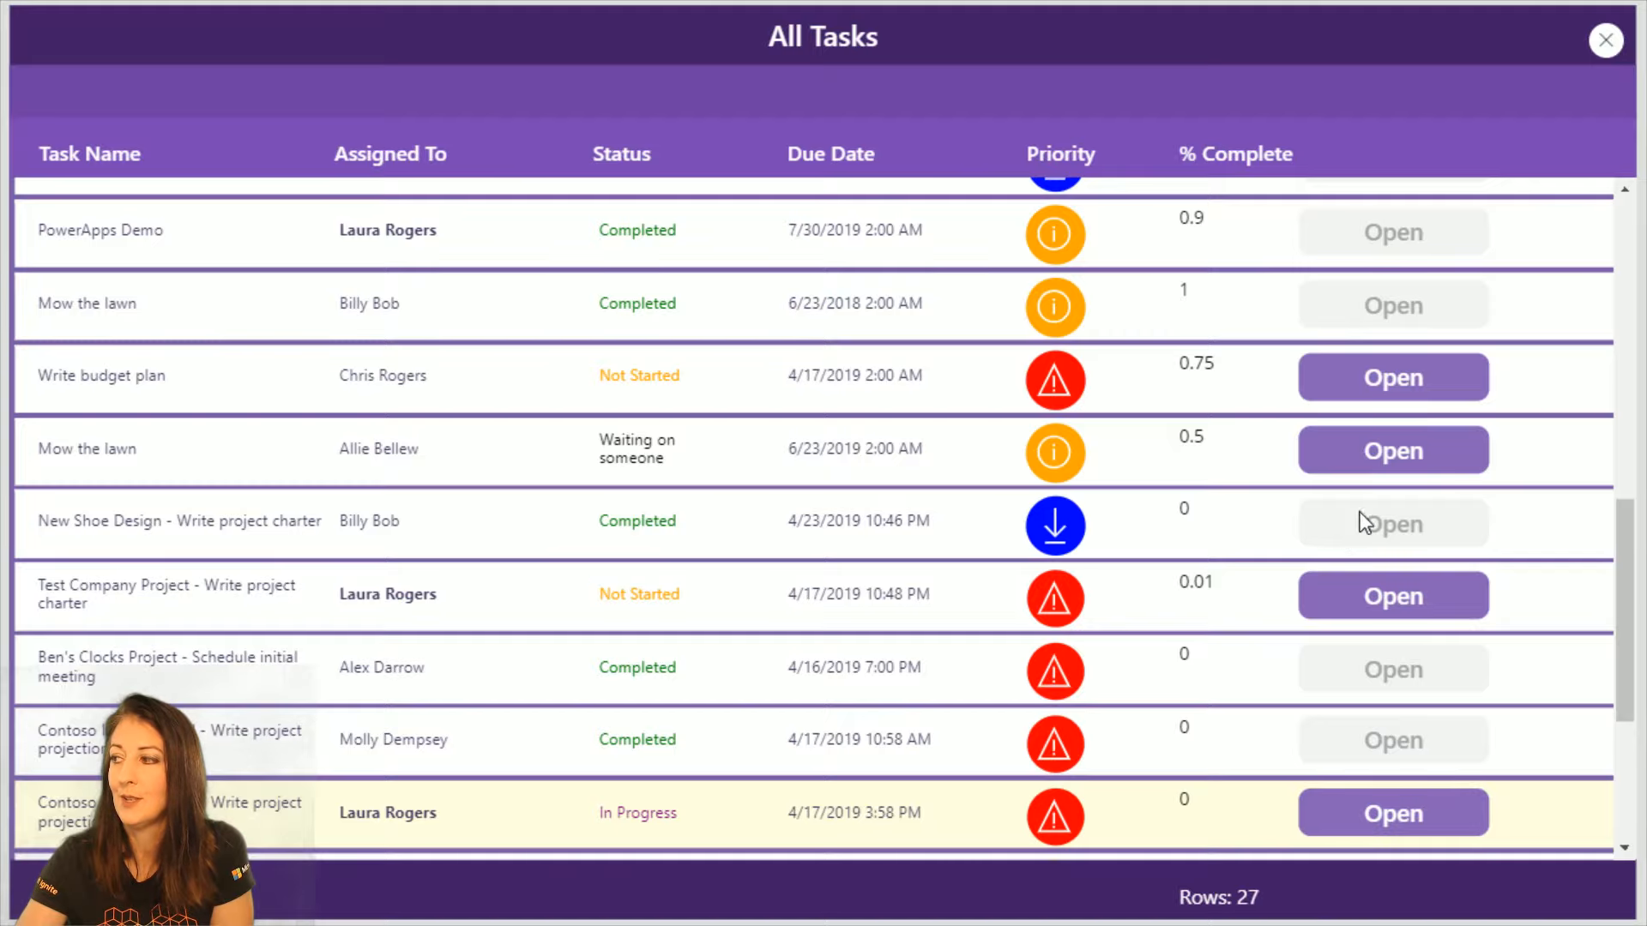
pyautogui.scroll(10, 1364, 522)
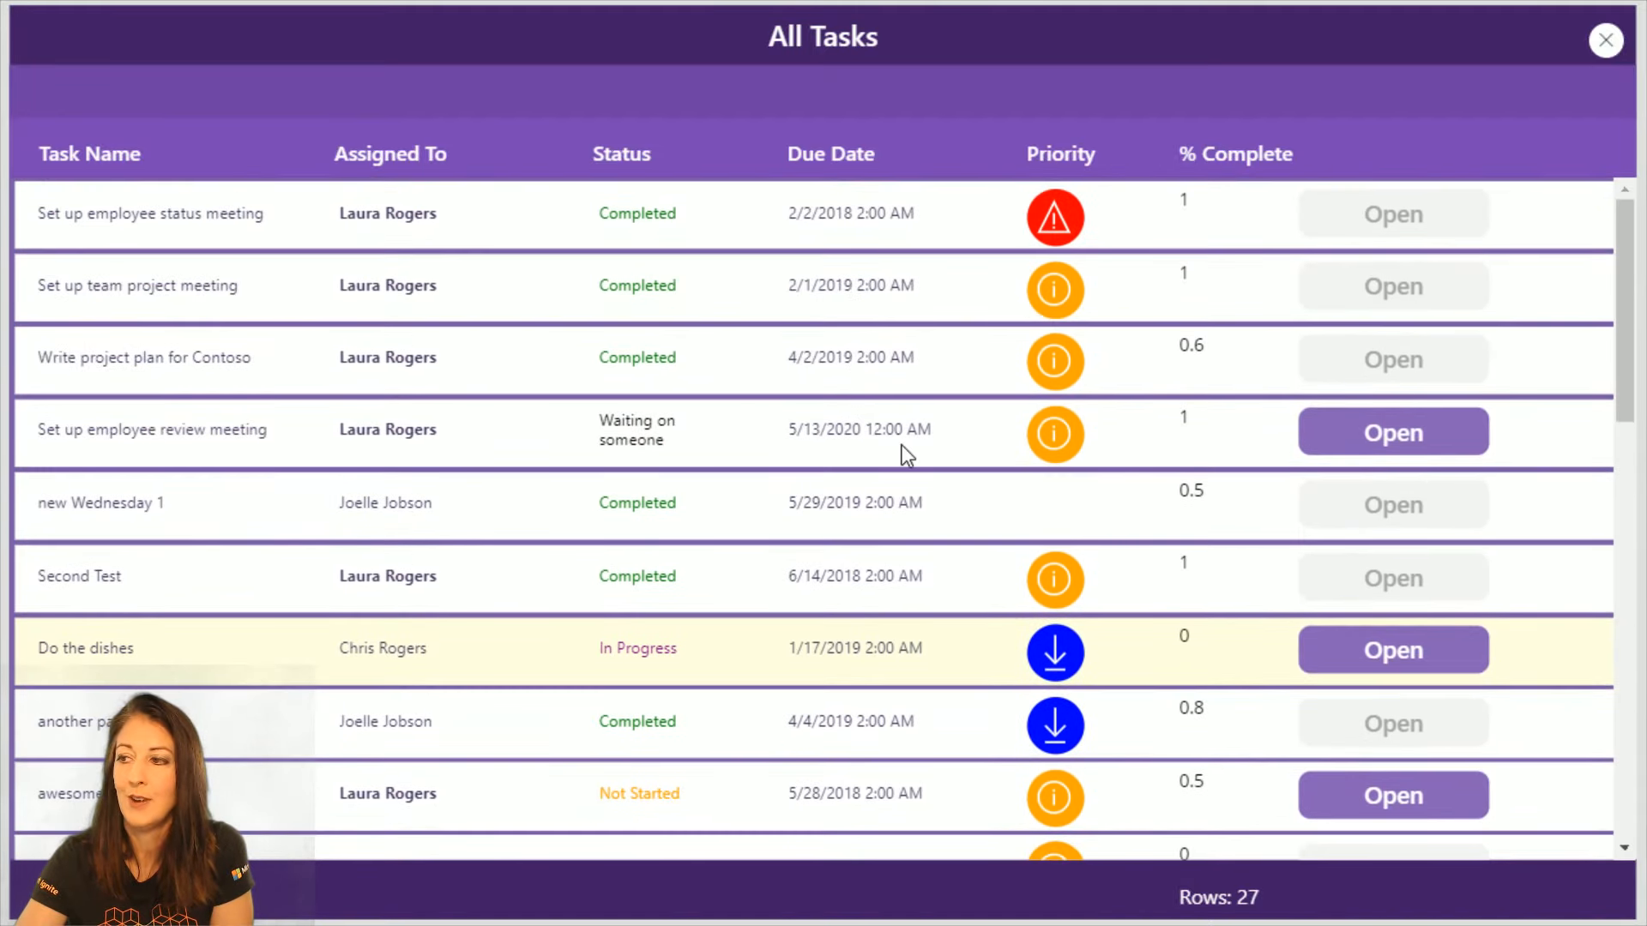
pyautogui.click(1332, 429)
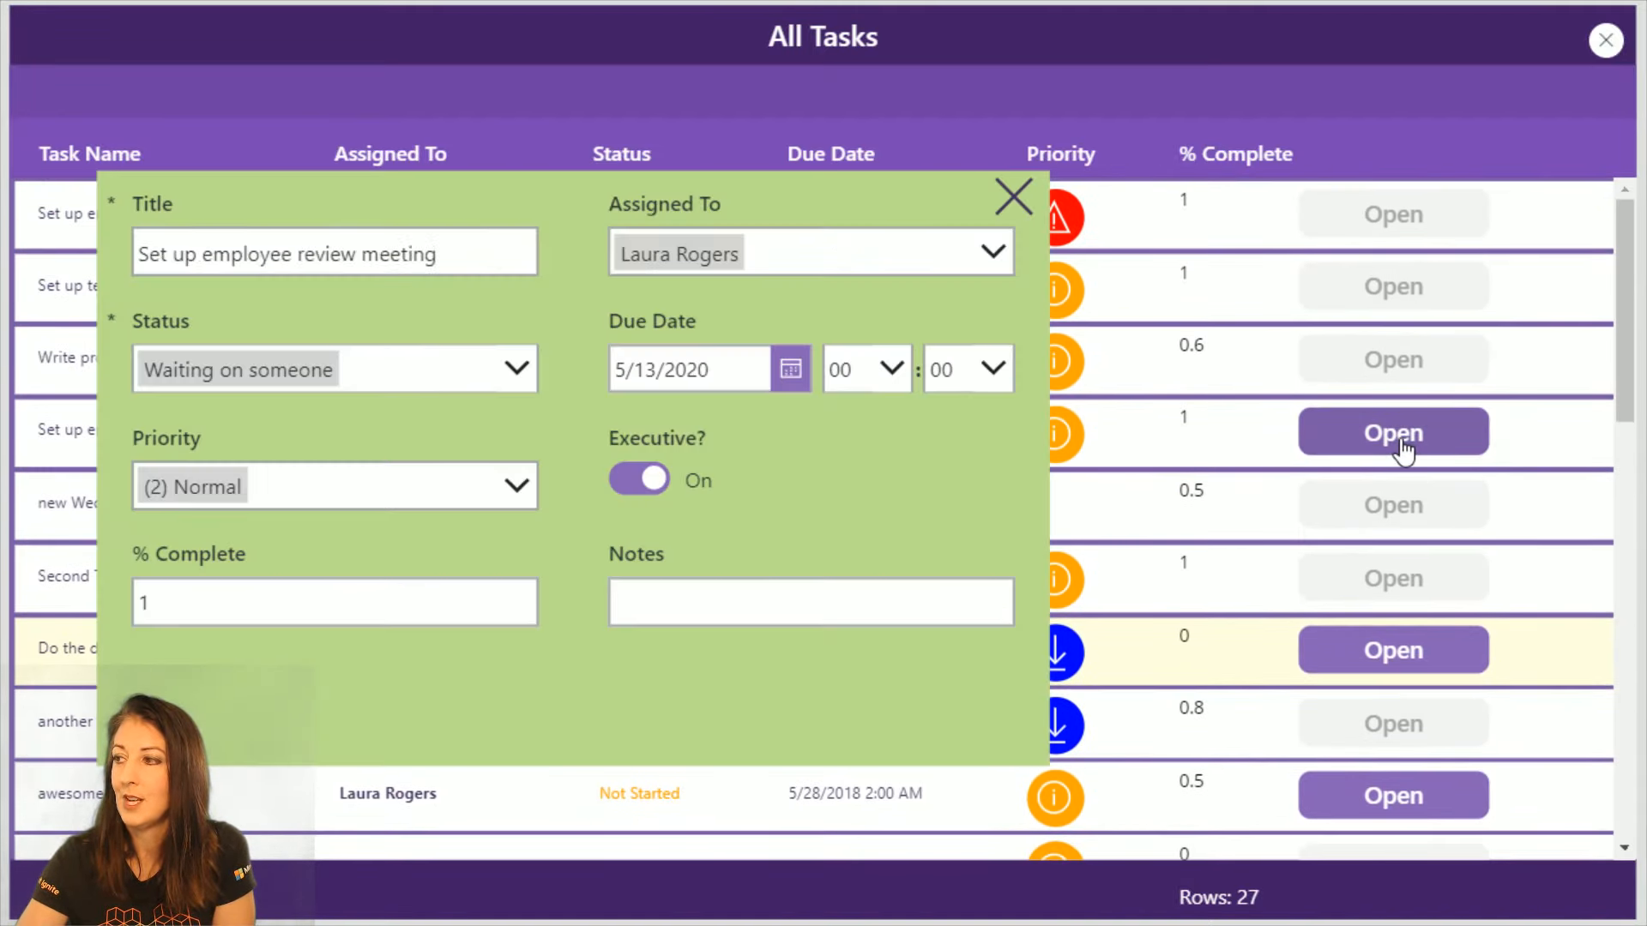
pyautogui.click(1003, 197)
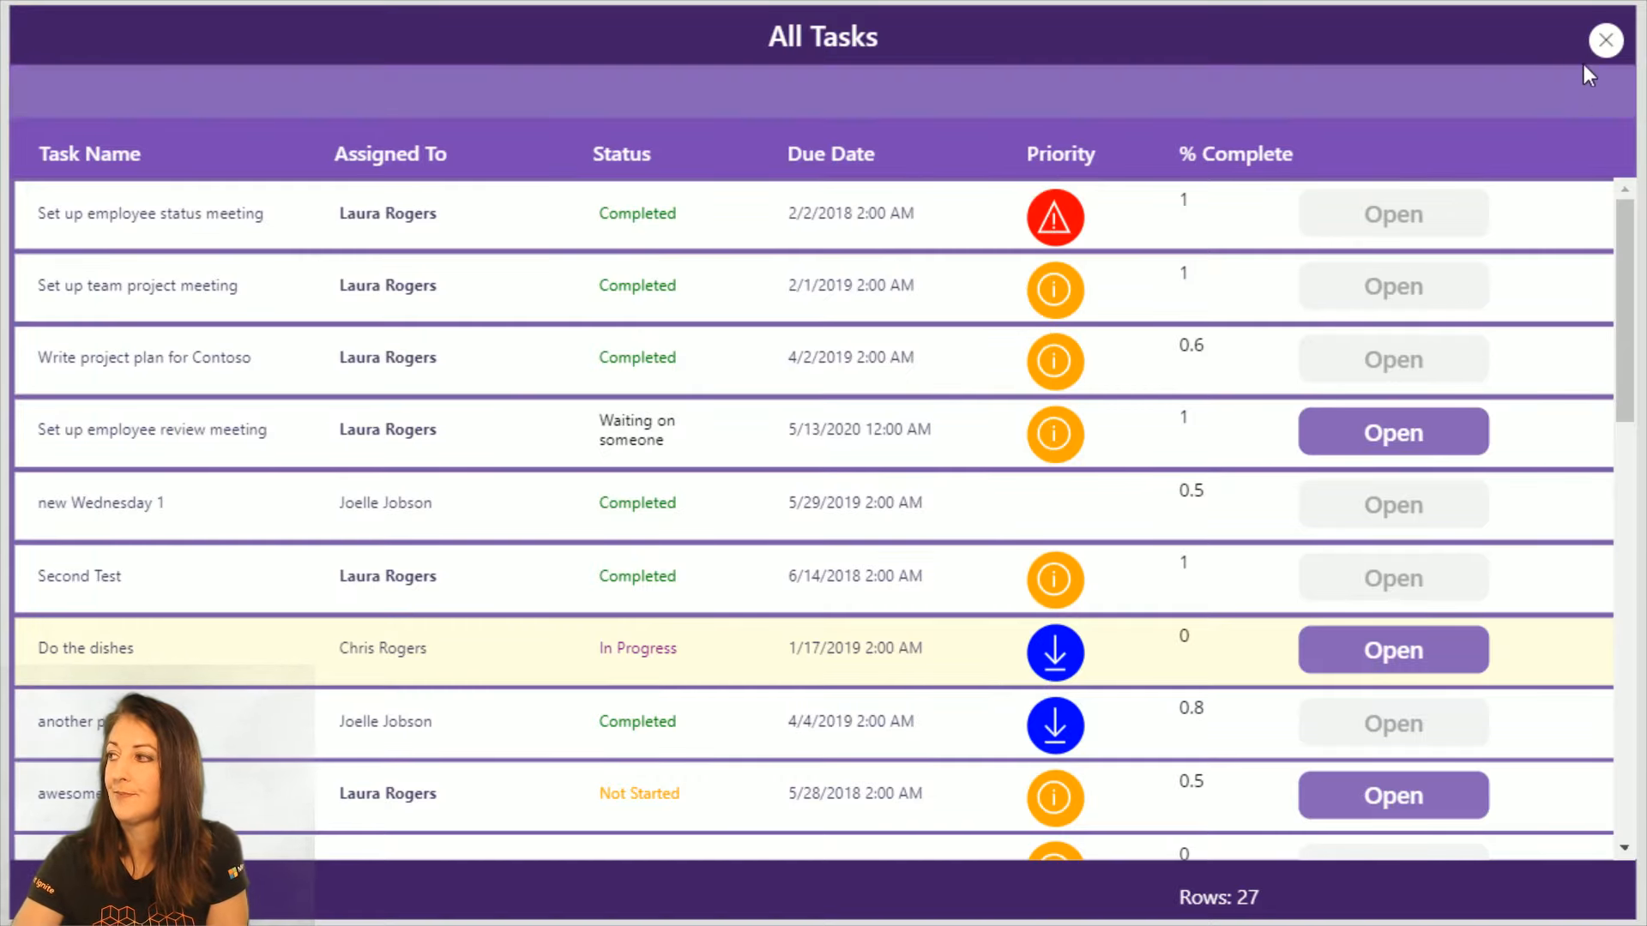
pyautogui.click(1604, 39)
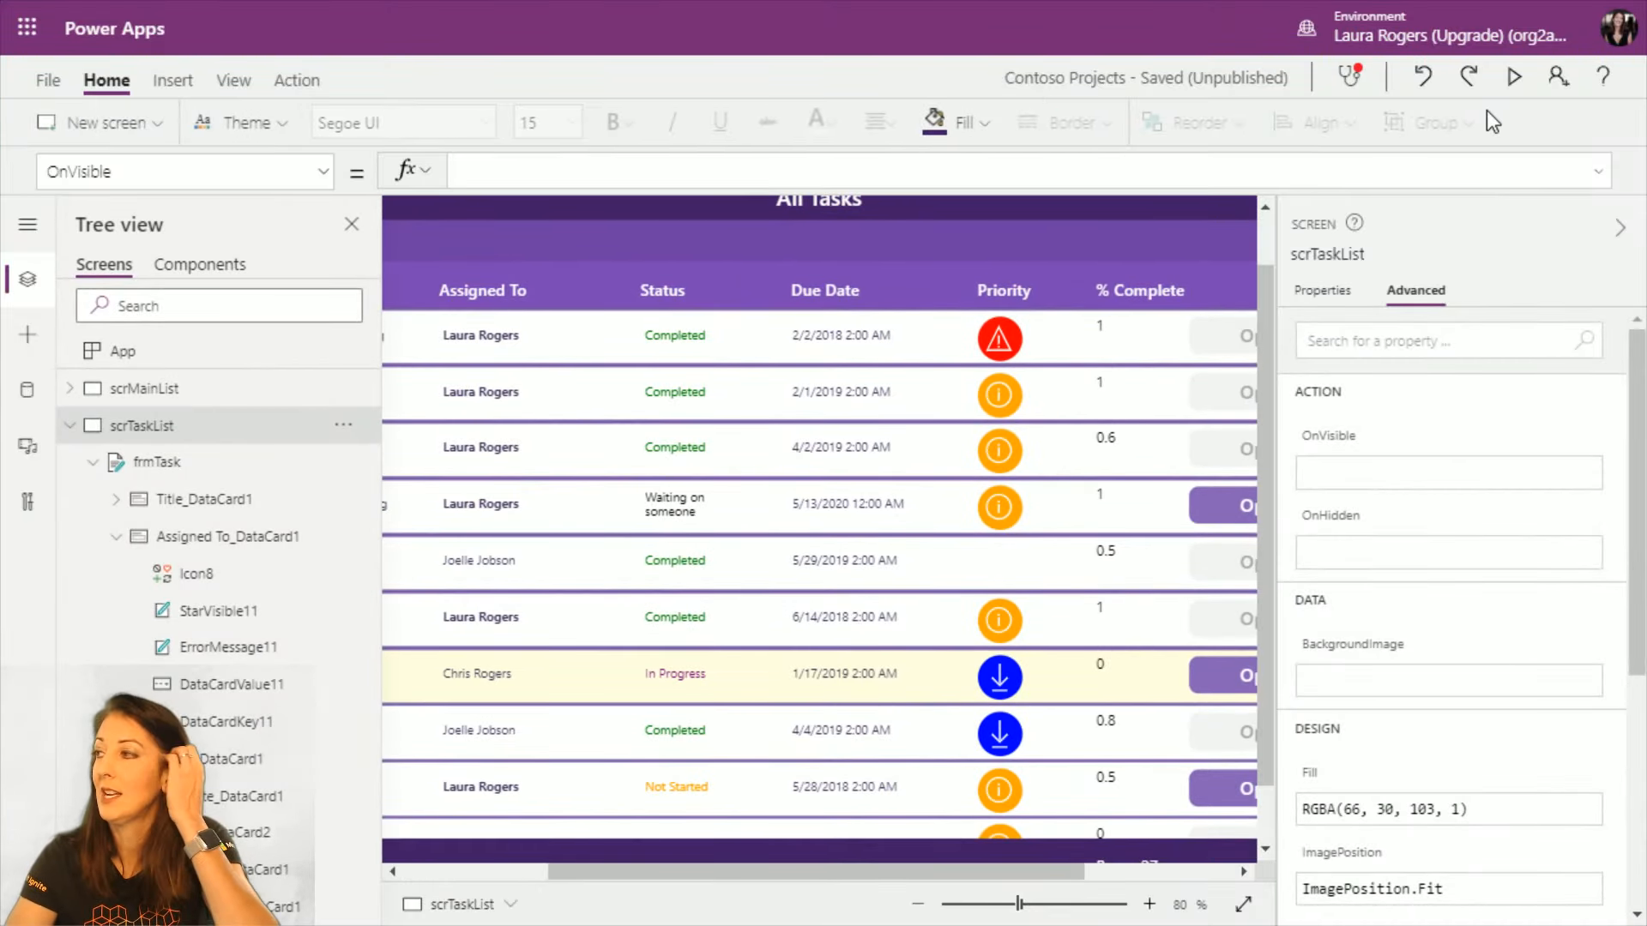
# Step: Open the "Set up employee review meeting" task in preview and return to the editor with its popup form showing
pyautogui.click(1511, 79)
pyautogui.click(1443, 436)
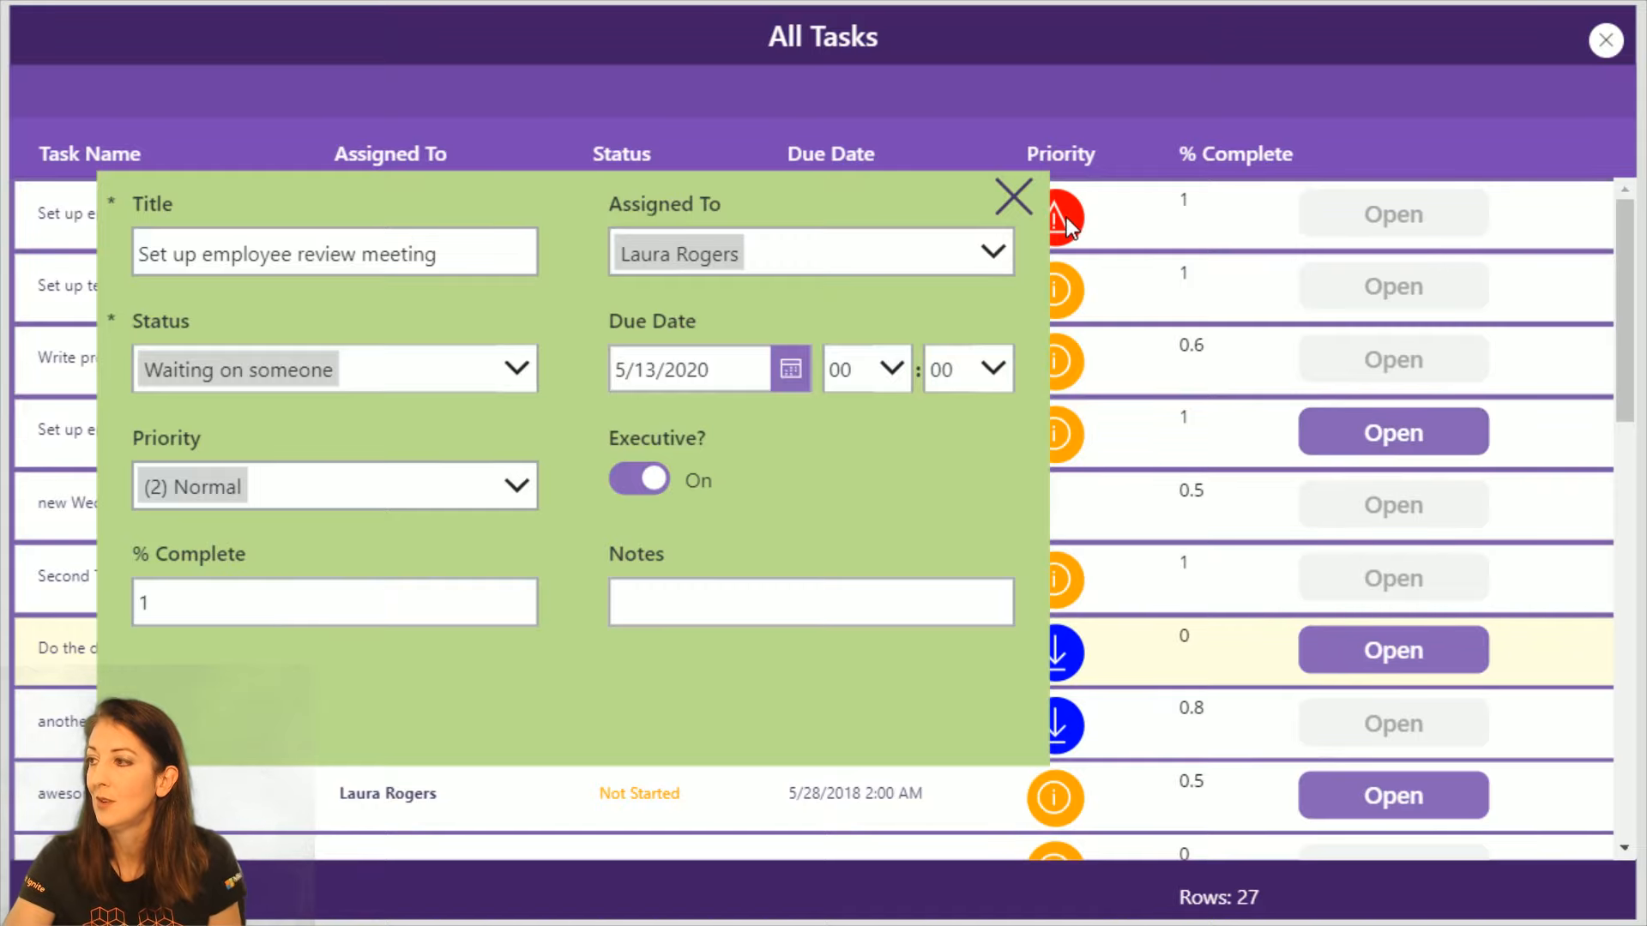
pyautogui.click(1605, 41)
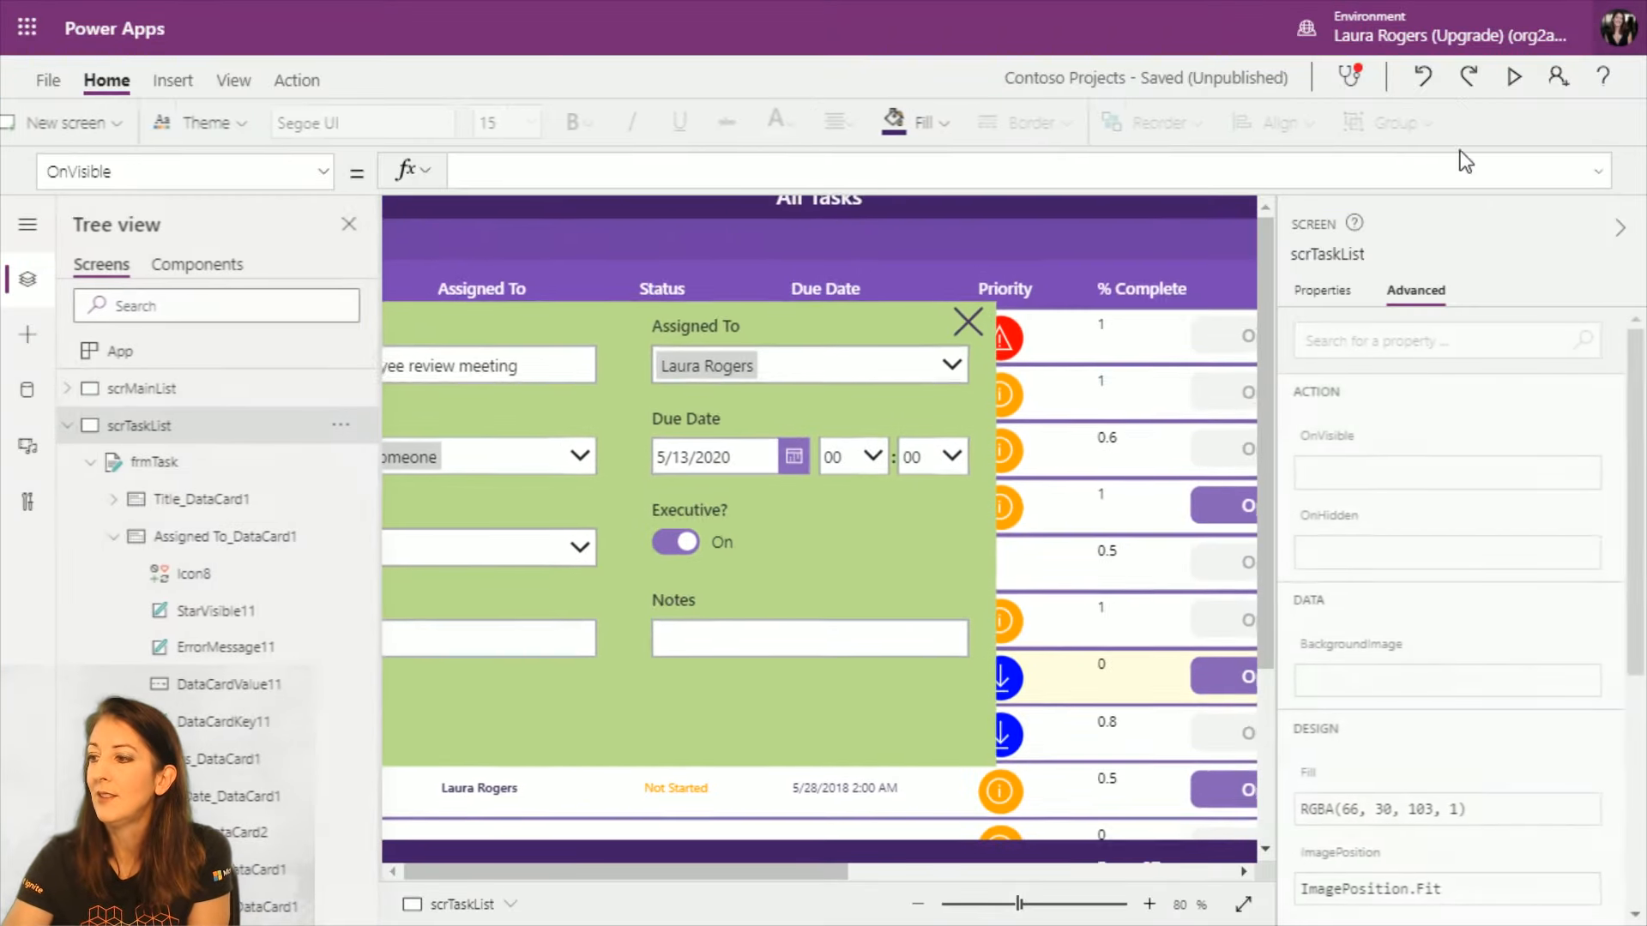
# Step: Shrink the Notes card on the task form to a height of 0
pyautogui.click(816, 714)
pyautogui.click(789, 642)
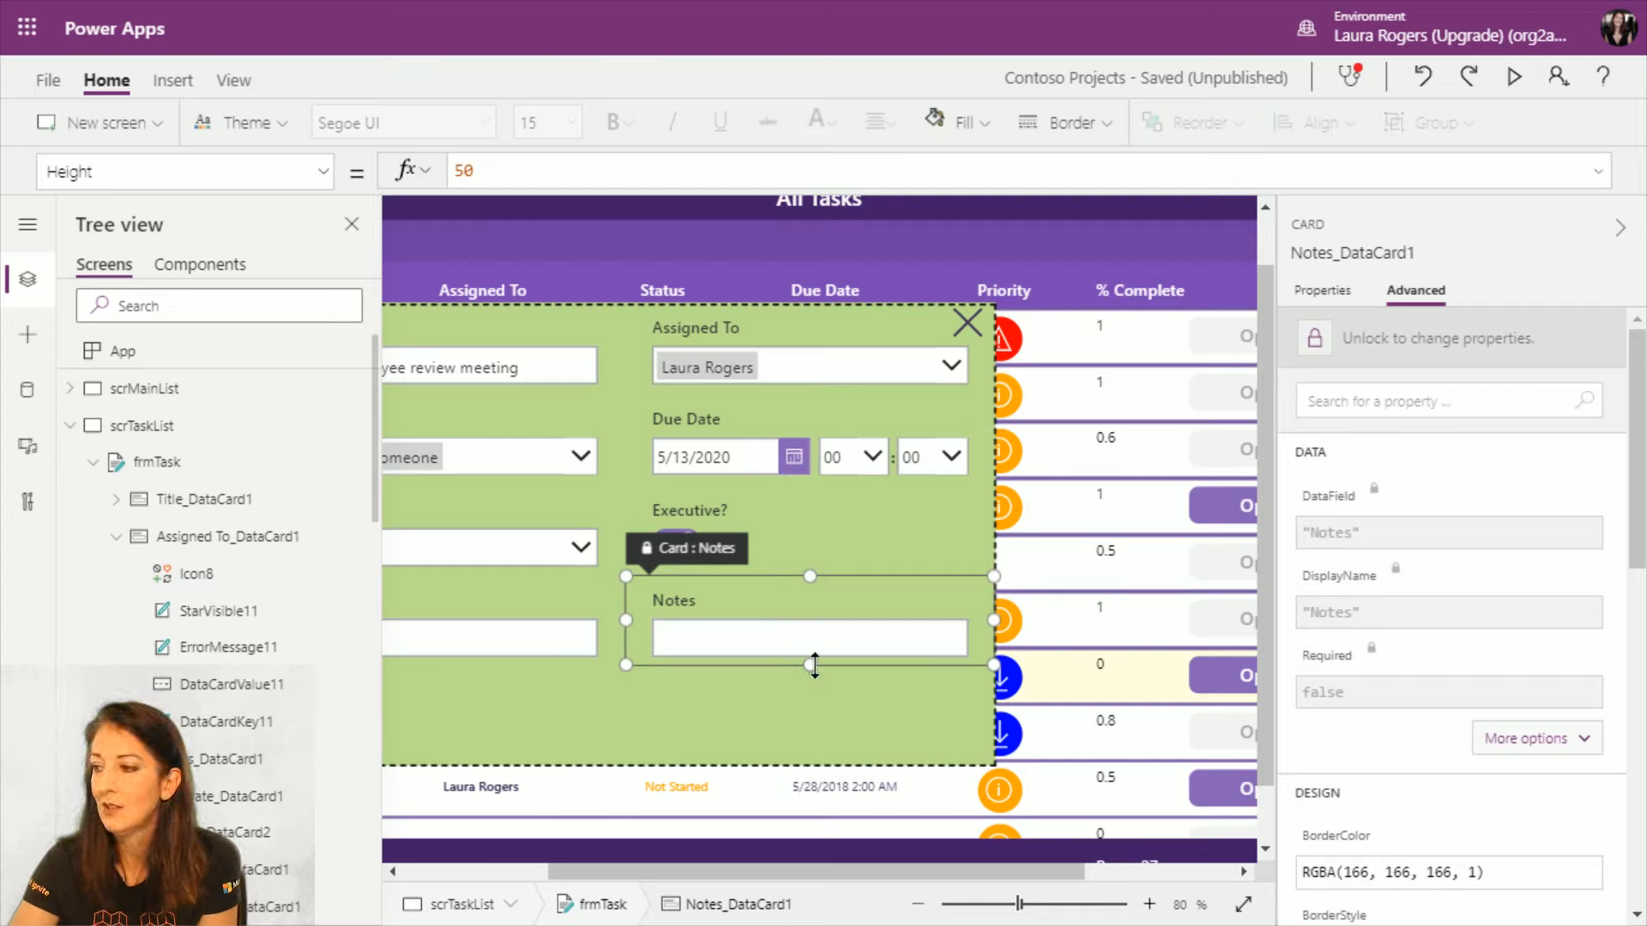
pyautogui.moveTo(814, 666); pyautogui.dragTo(806, 566)
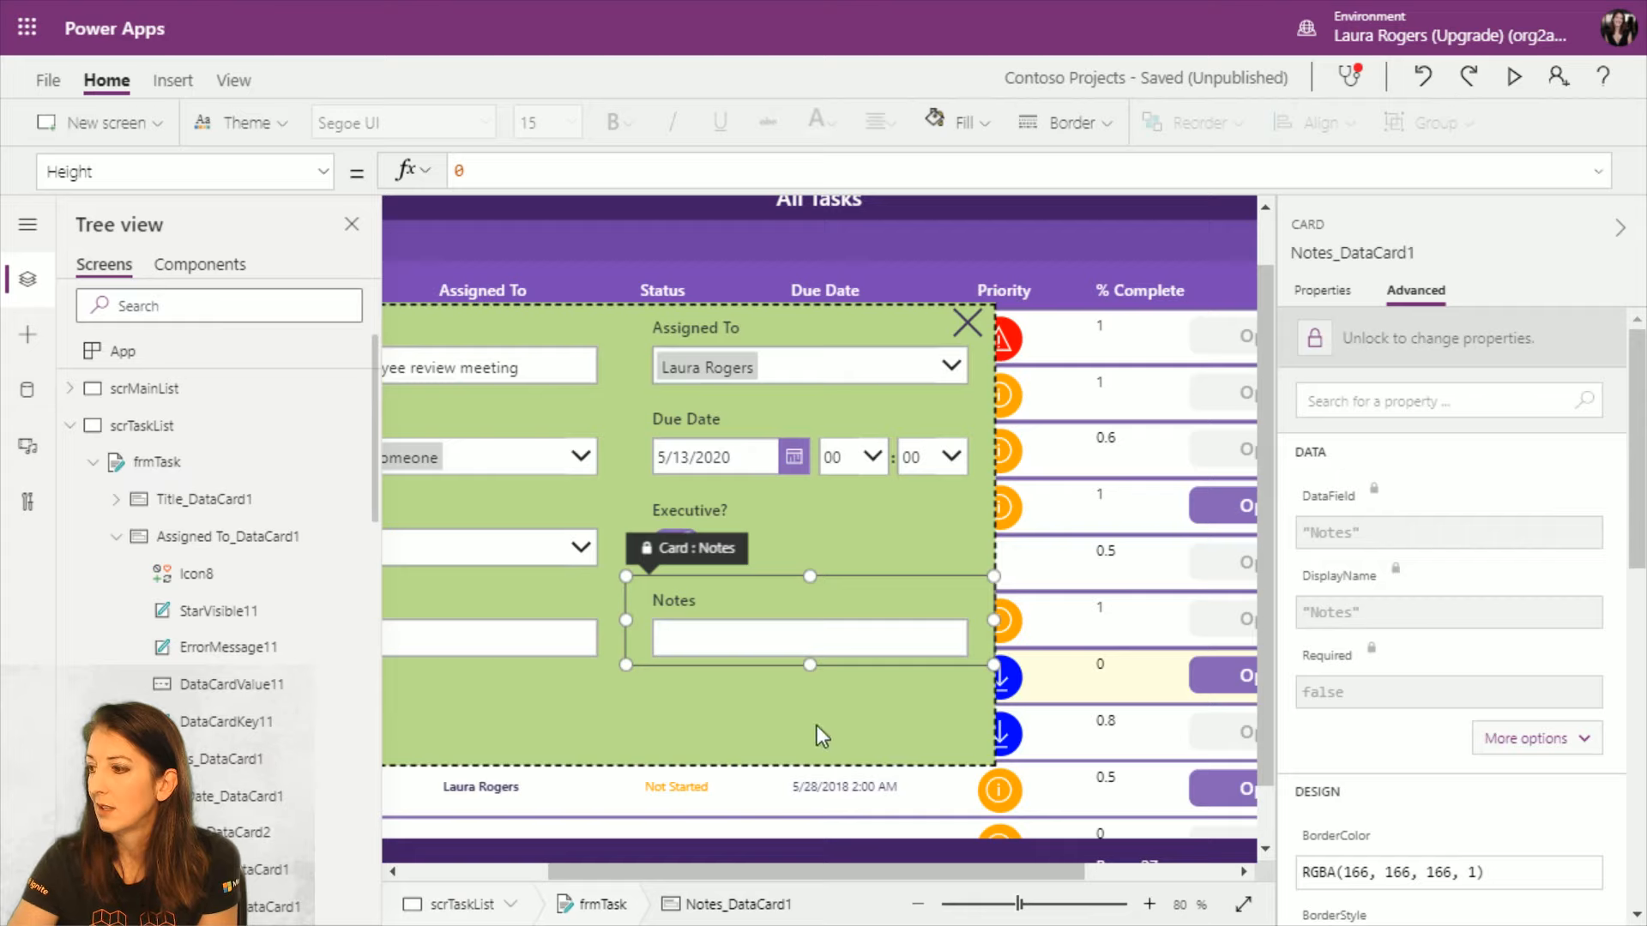
# Step: Insert a button and place it in the lower-right corner of the popup task form, below the Notes field
pyautogui.click(937, 720)
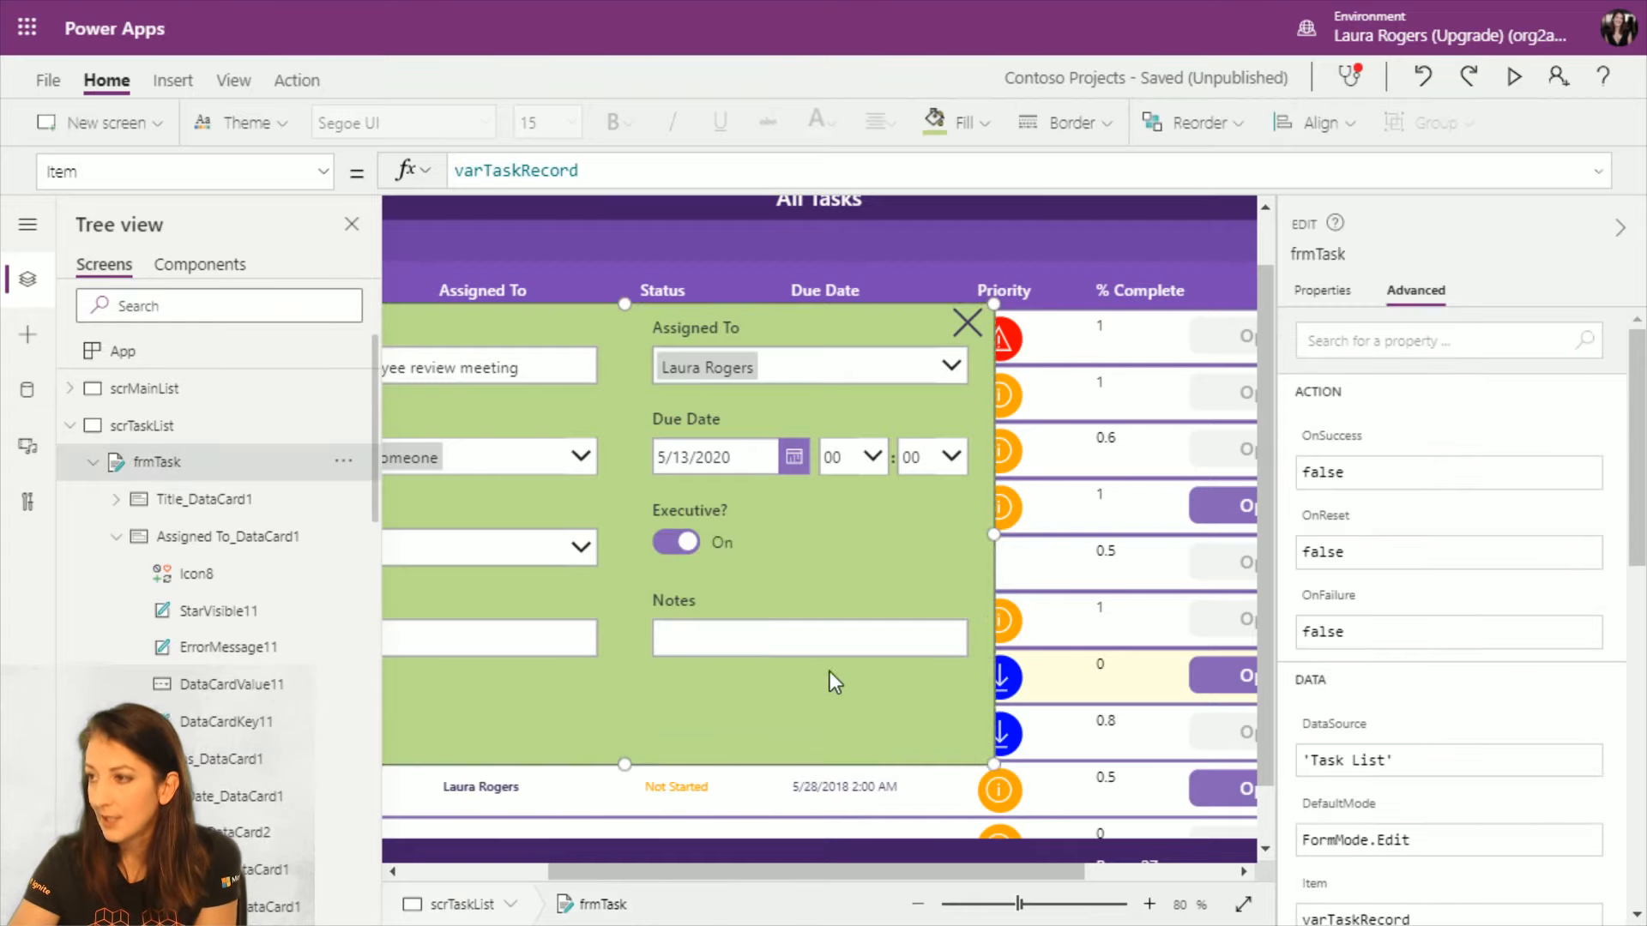
pyautogui.click(172, 81)
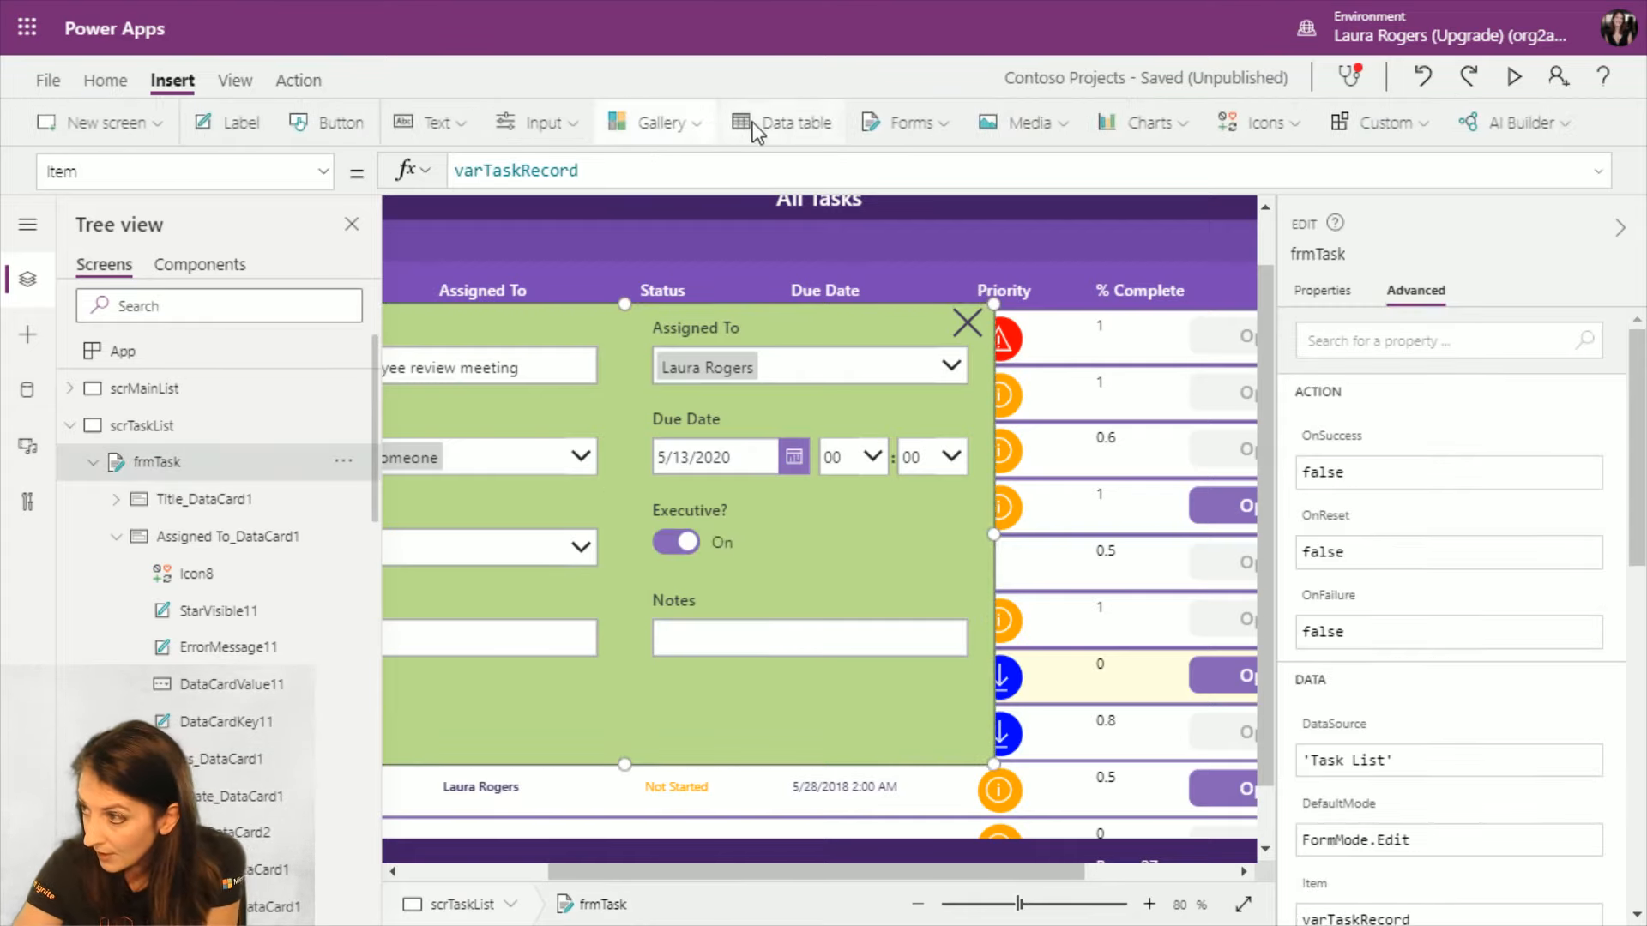
pyautogui.click(326, 123)
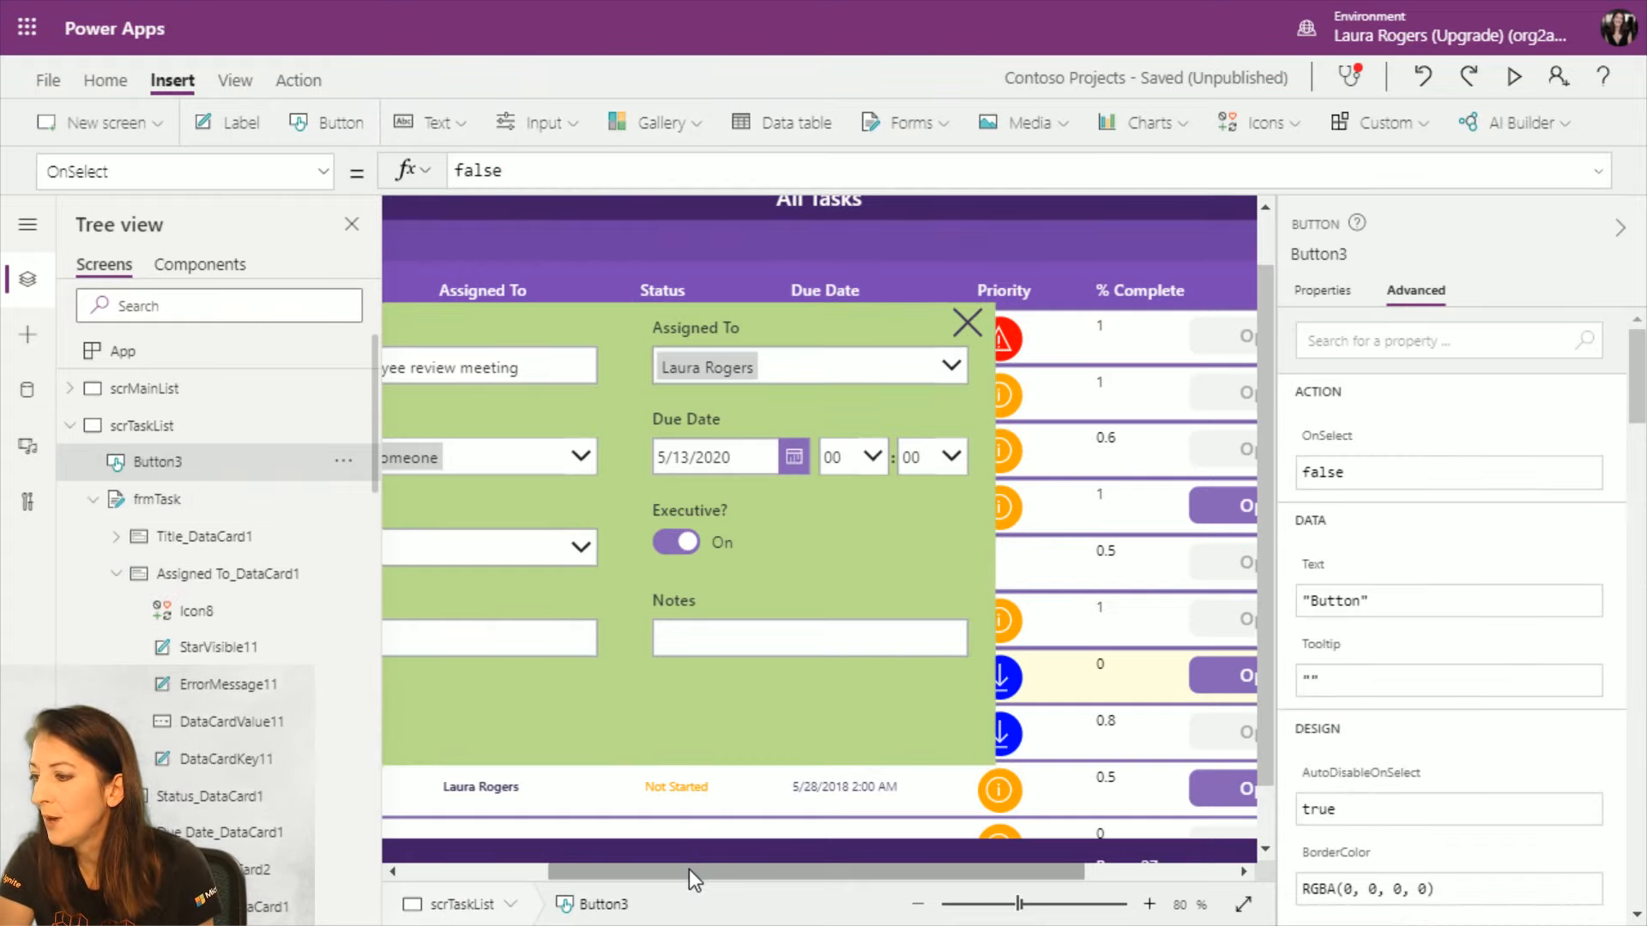
pyautogui.moveTo(688, 868); pyautogui.dragTo(543, 882)
pyautogui.moveTo(562, 234); pyautogui.dragTo(1159, 728)
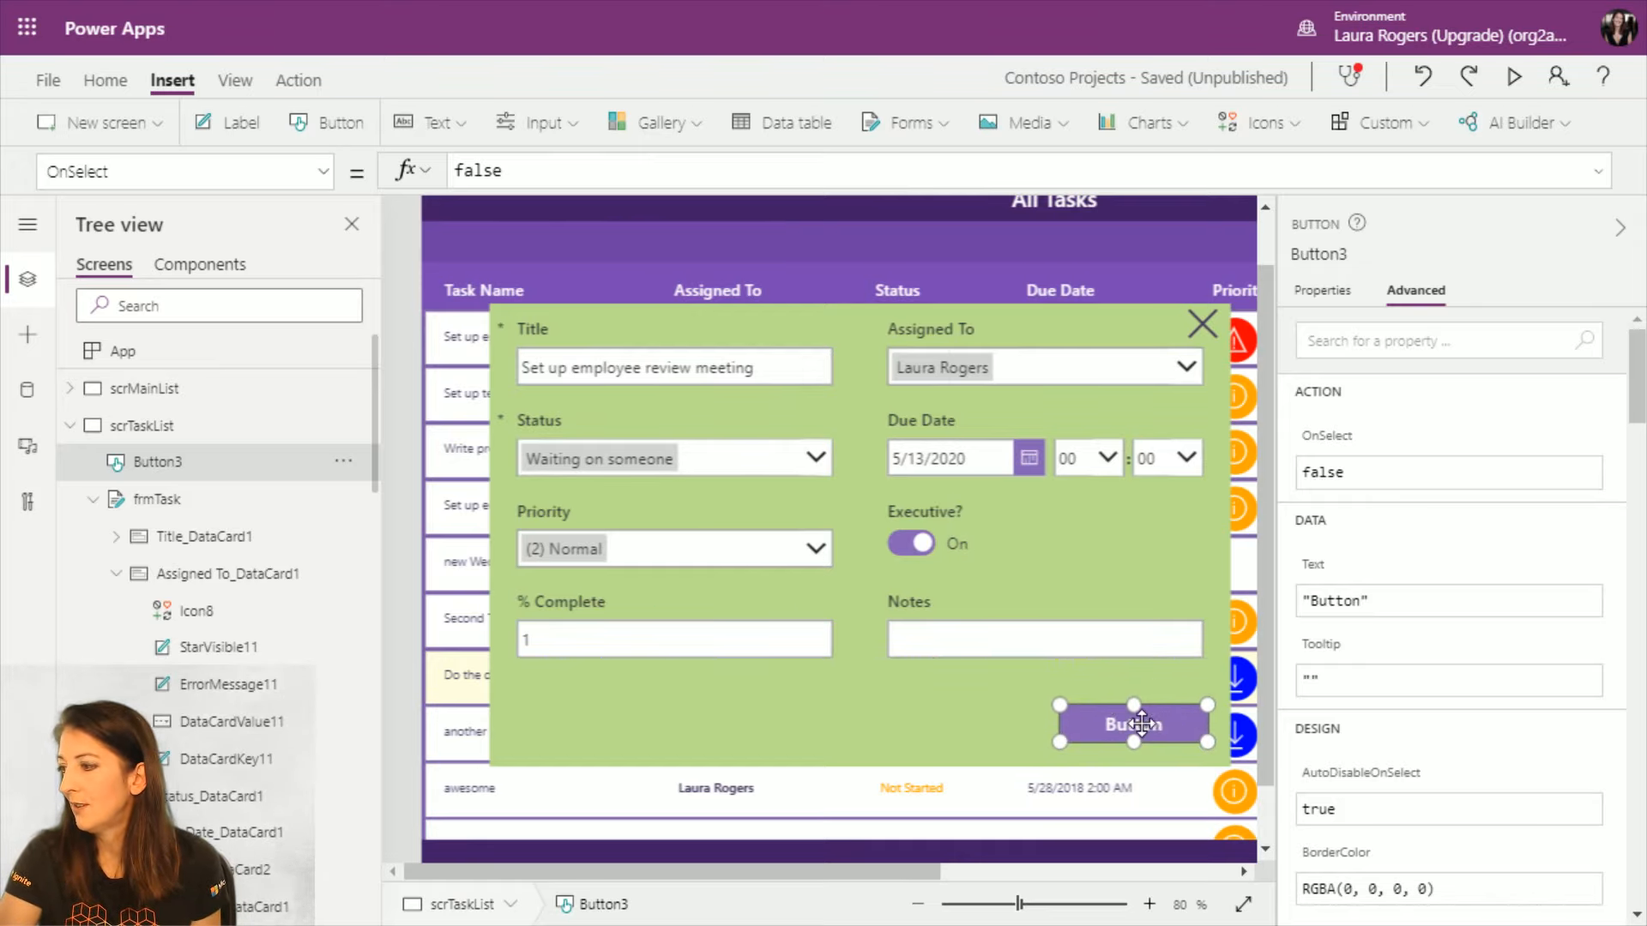
# Step: Change the new button's text to "Save"
pyautogui.doubleClick(1141, 724)
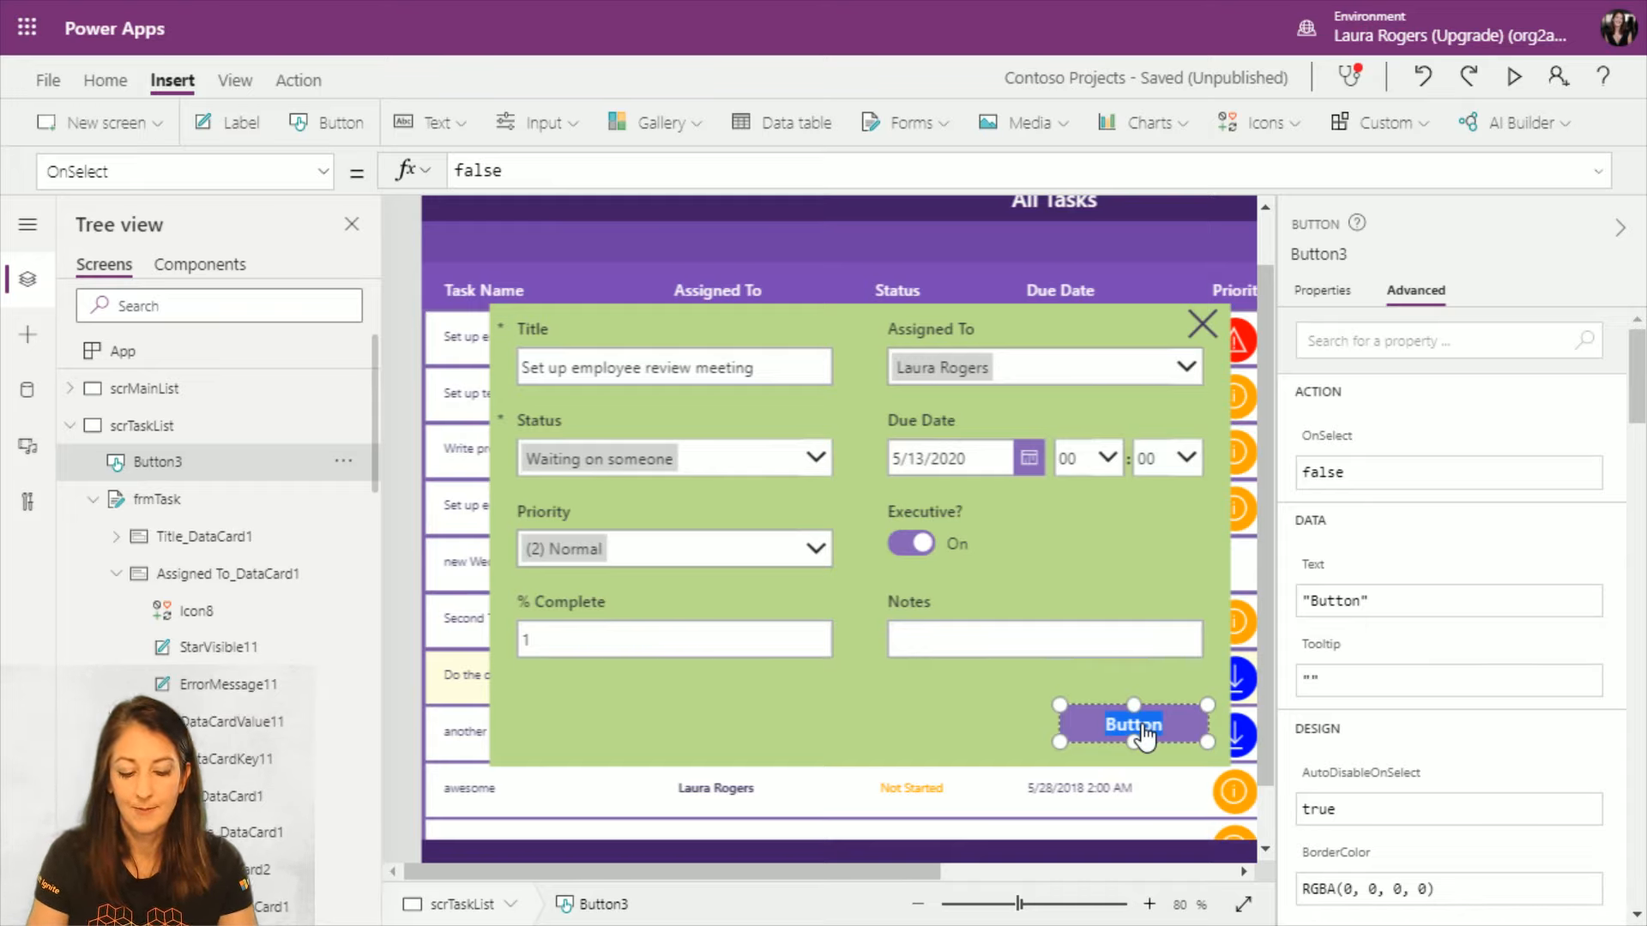
pyautogui.write('Submit')
pyautogui.press('BackSpace')
pyautogui.press('BackSpace')
pyautogui.press('BackSpace')
pyautogui.press('BackSpace')
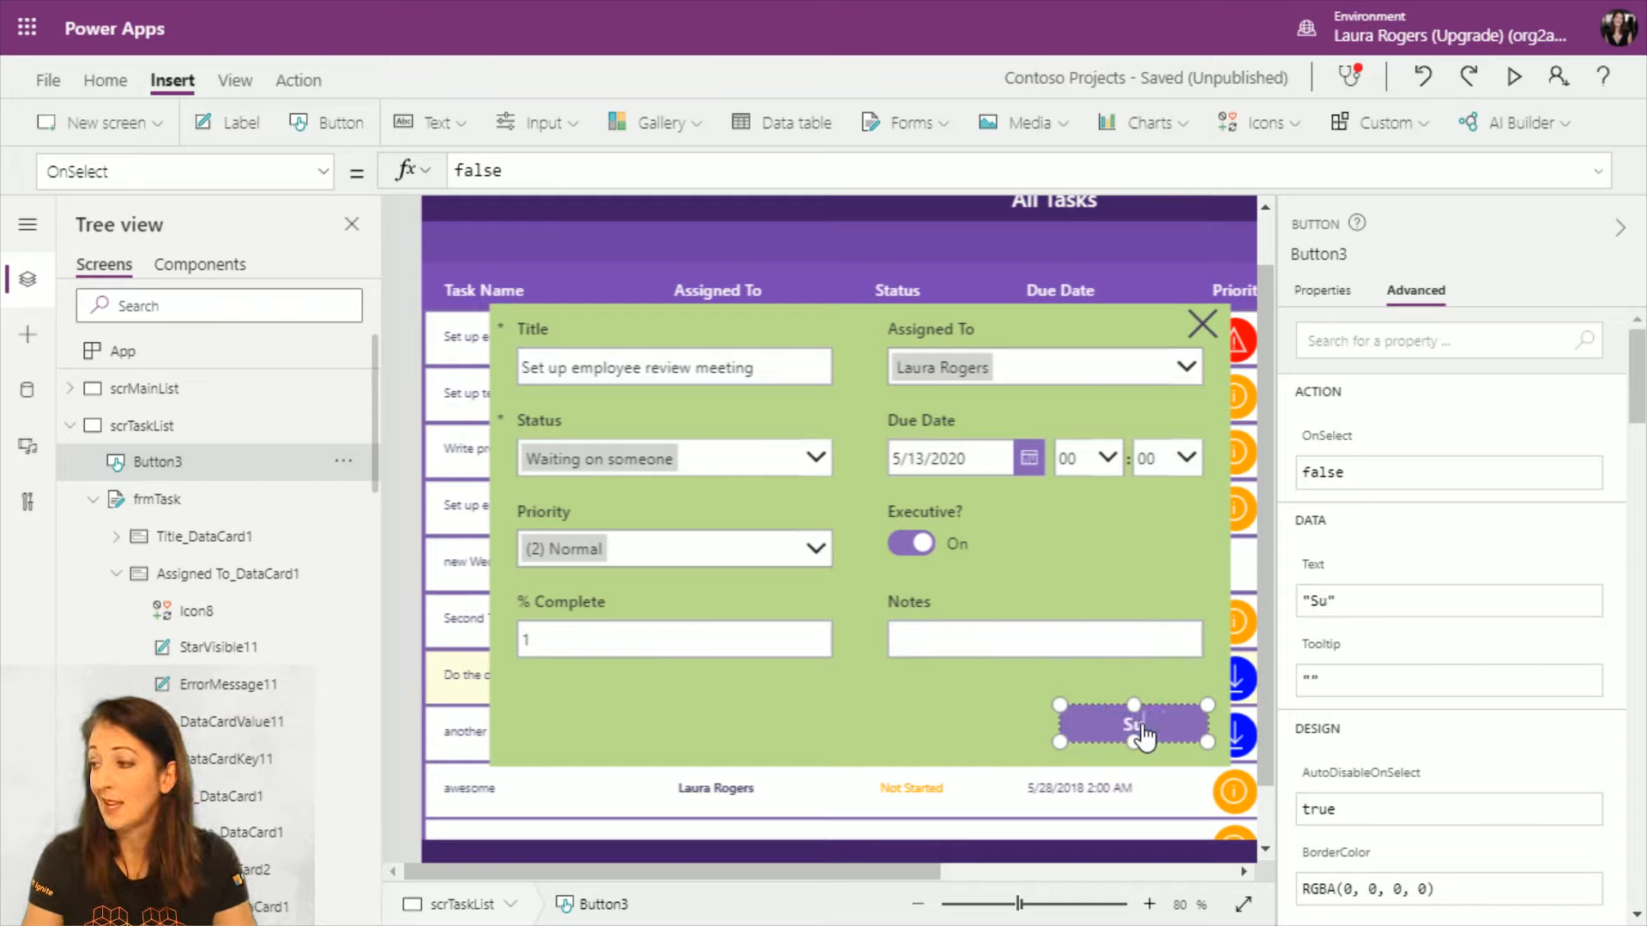
pyautogui.write('av')
pyautogui.write('e')
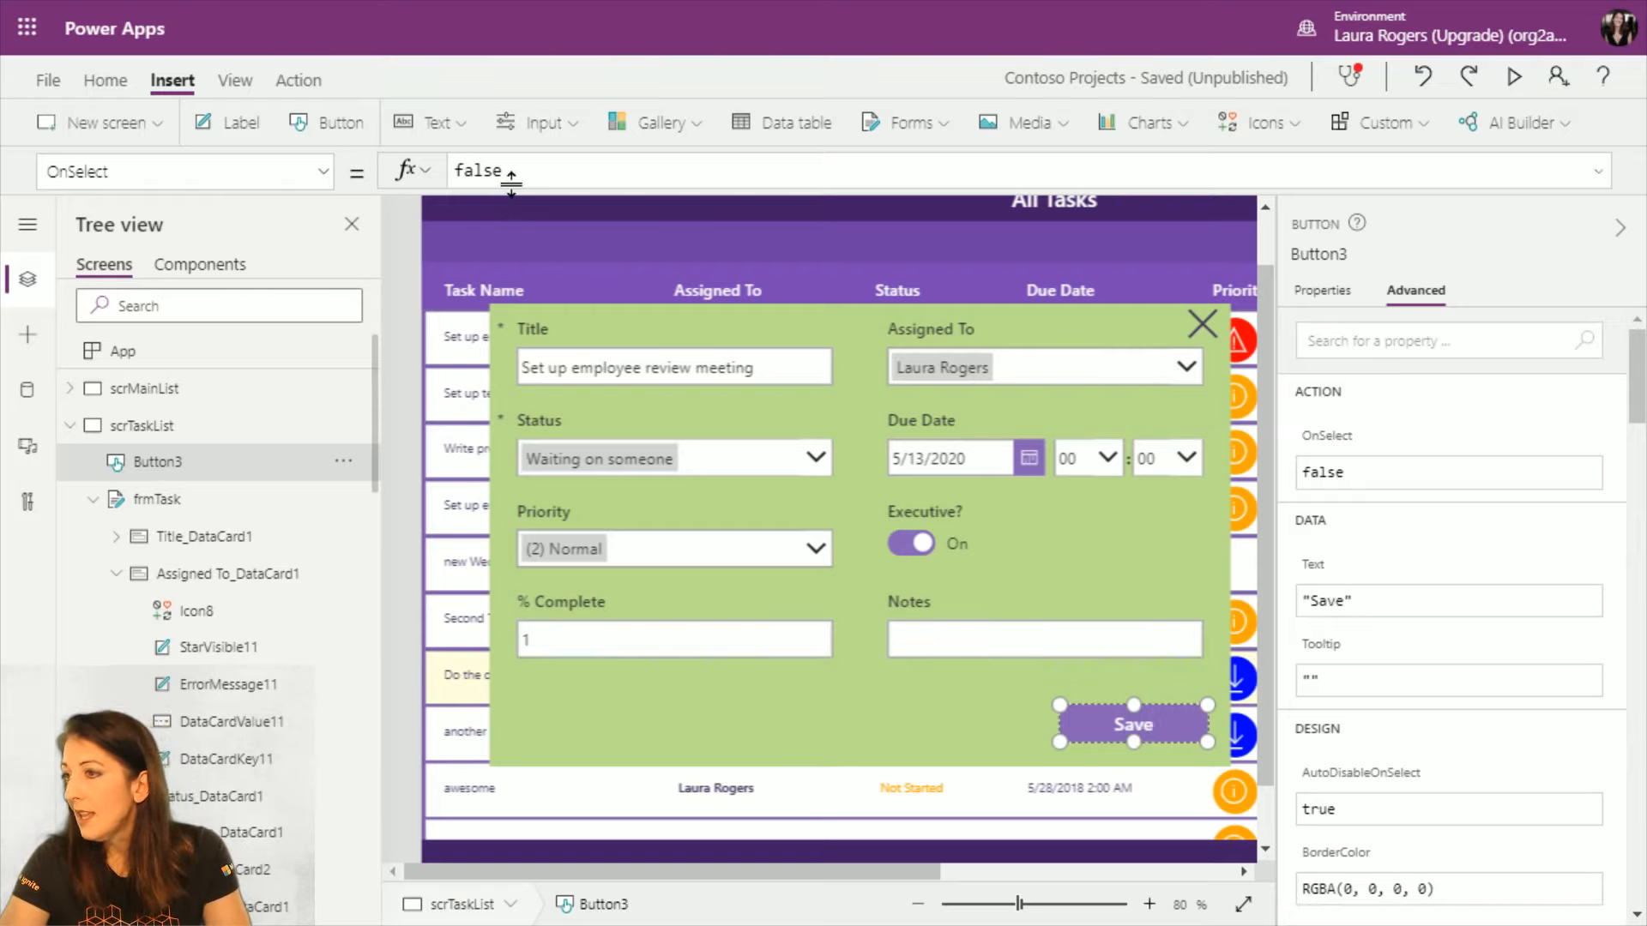
# Step: Set the Save button's OnSelect formula to SubmitForm(frmTask)
pyautogui.click(549, 171)
pyautogui.moveTo(549, 172); pyautogui.dragTo(473, 170)
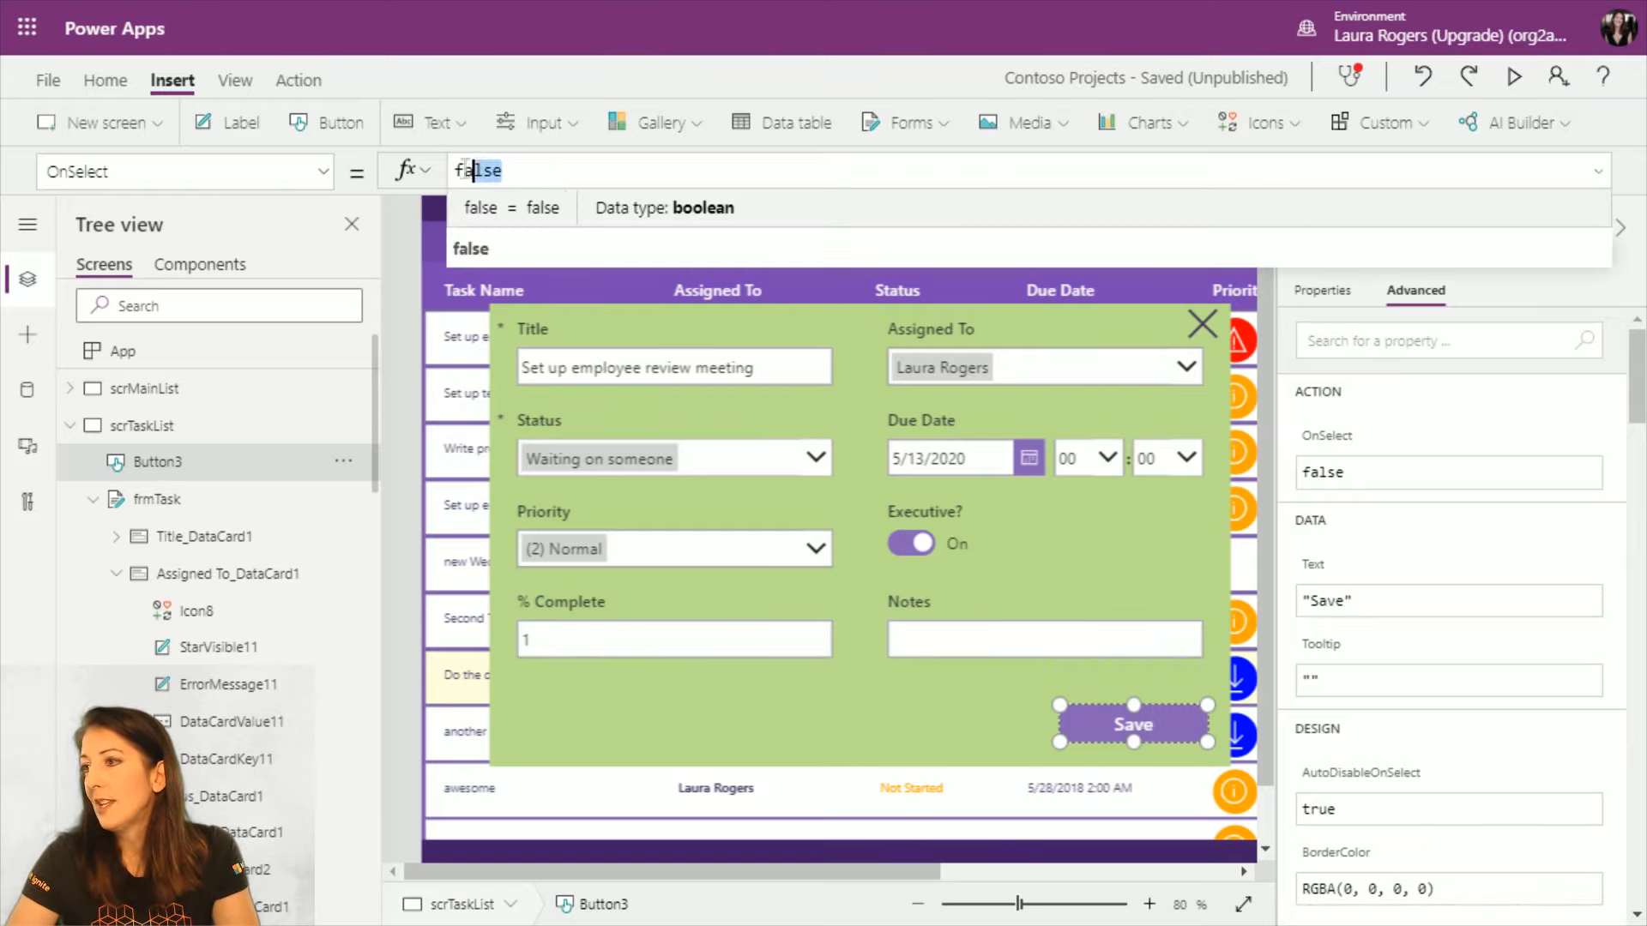
pyautogui.write('submitForm(')
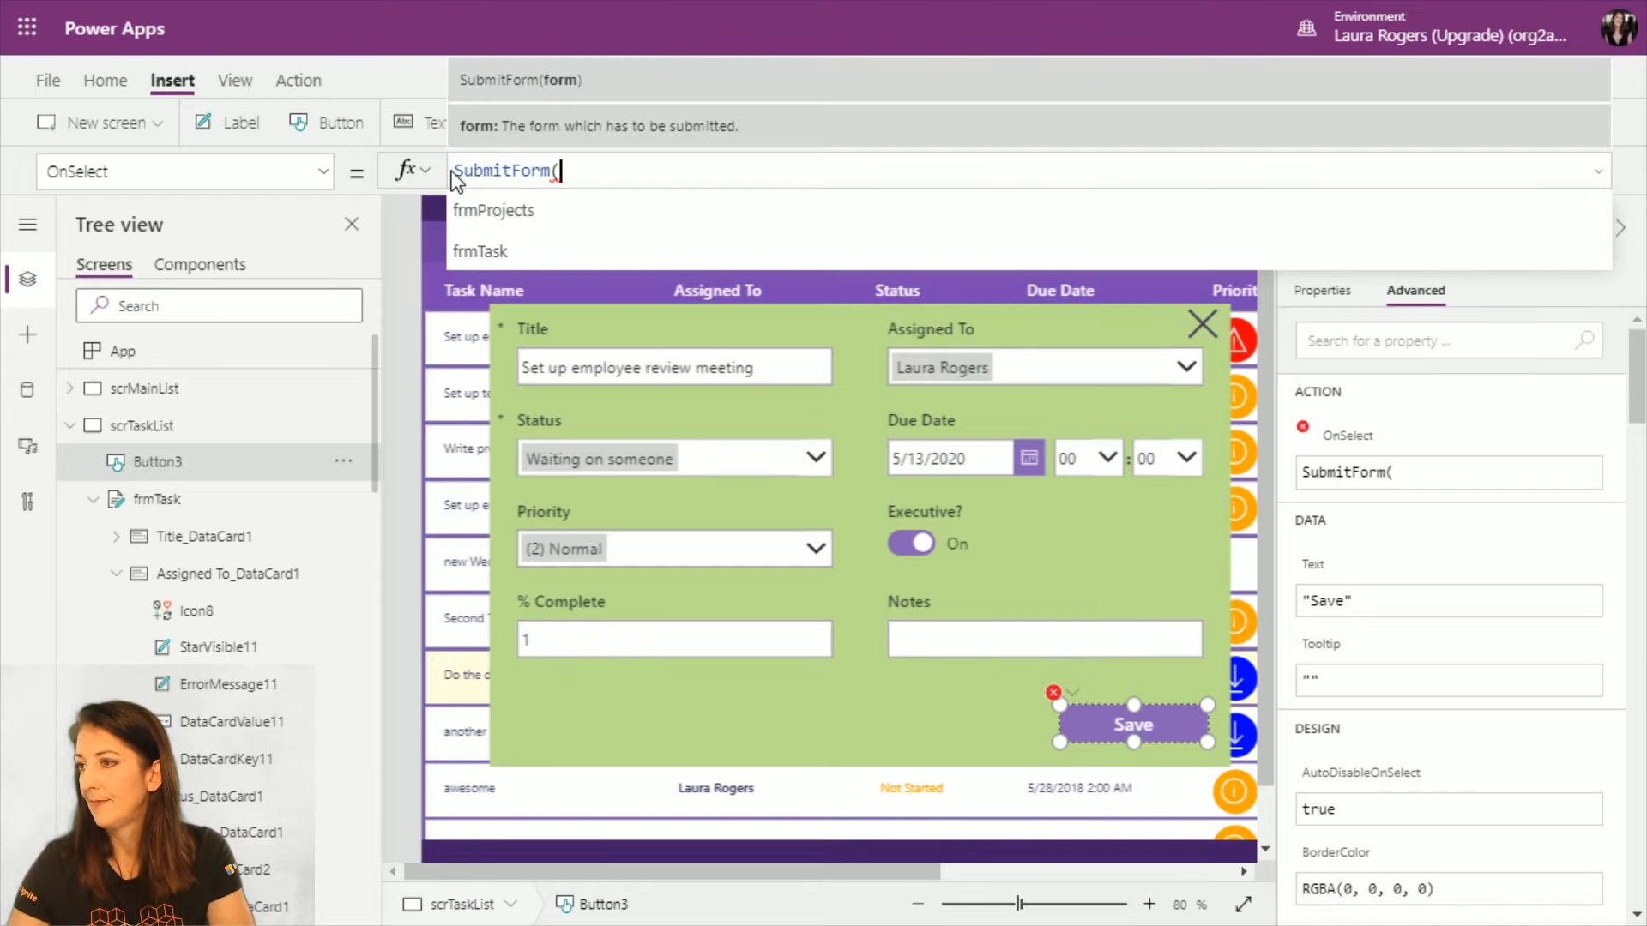
pyautogui.click(545, 248)
pyautogui.write(')')
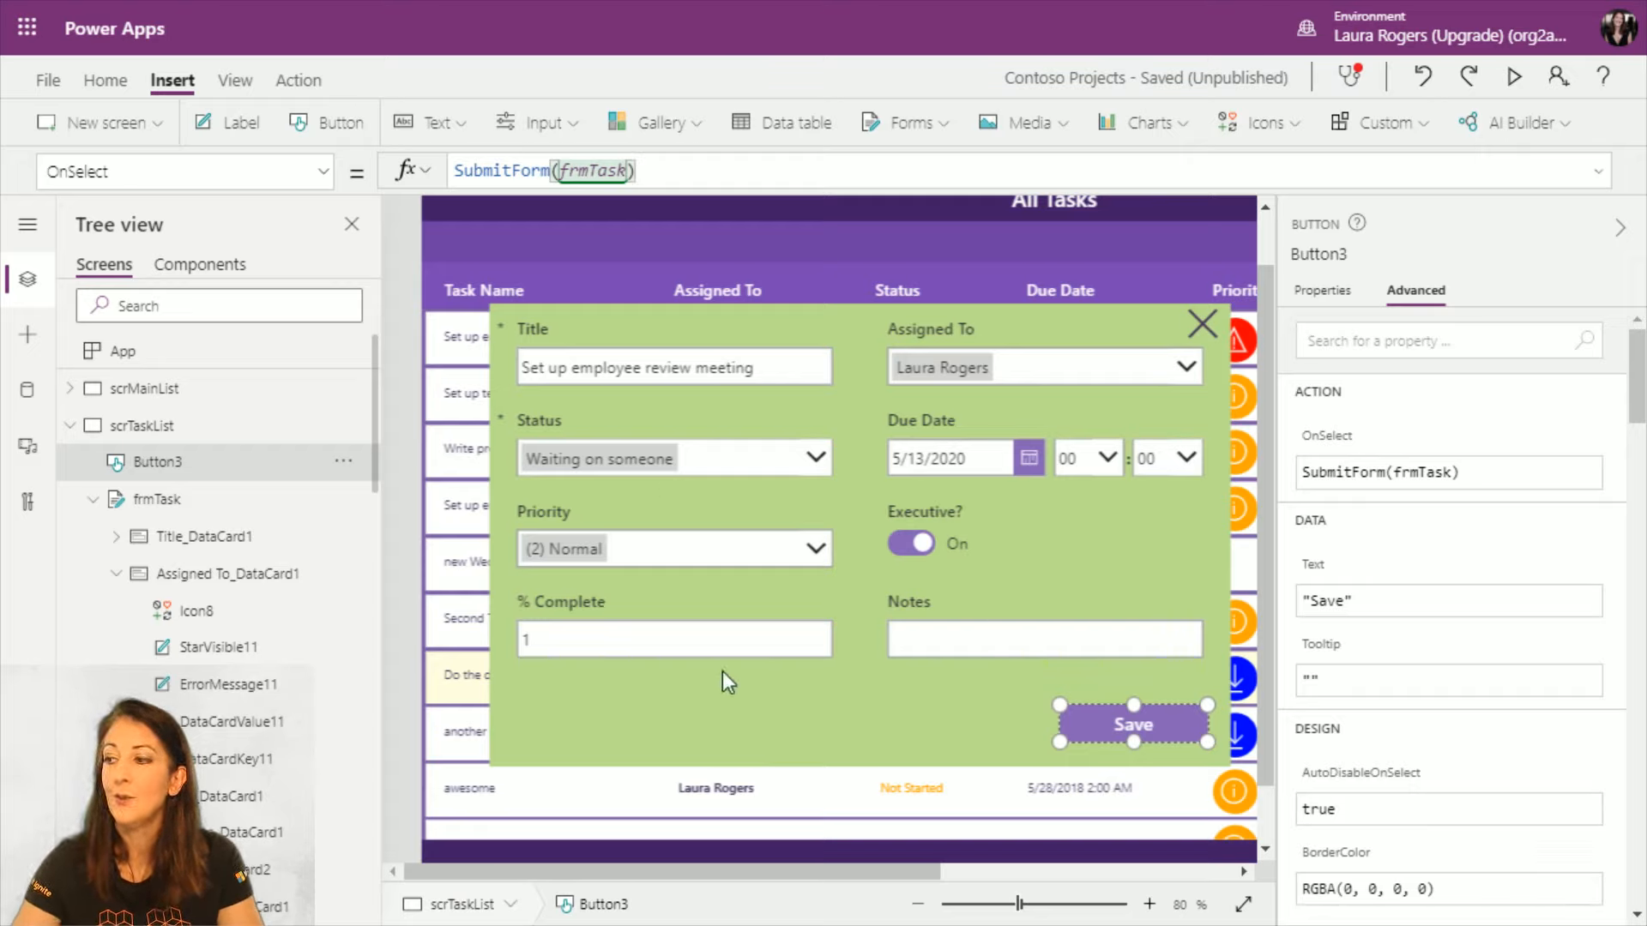
pyautogui.click(770, 724)
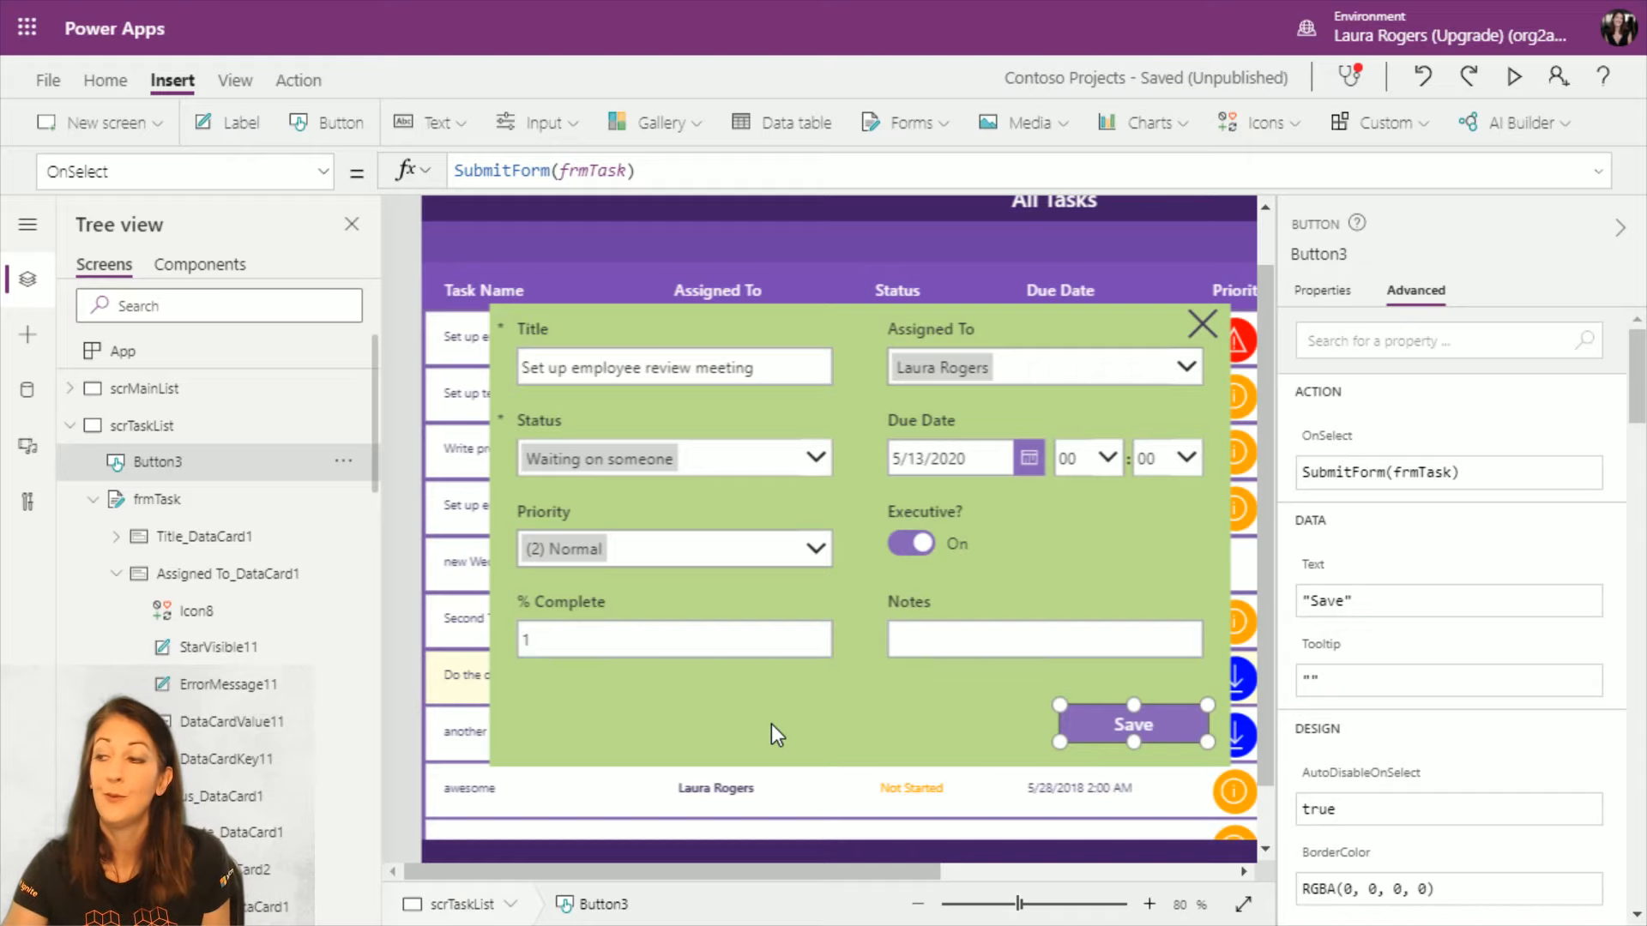
# Step: Set the OnSuccess property of frmTask to UpdateContext({varPopup:false})
pyautogui.click(770, 724)
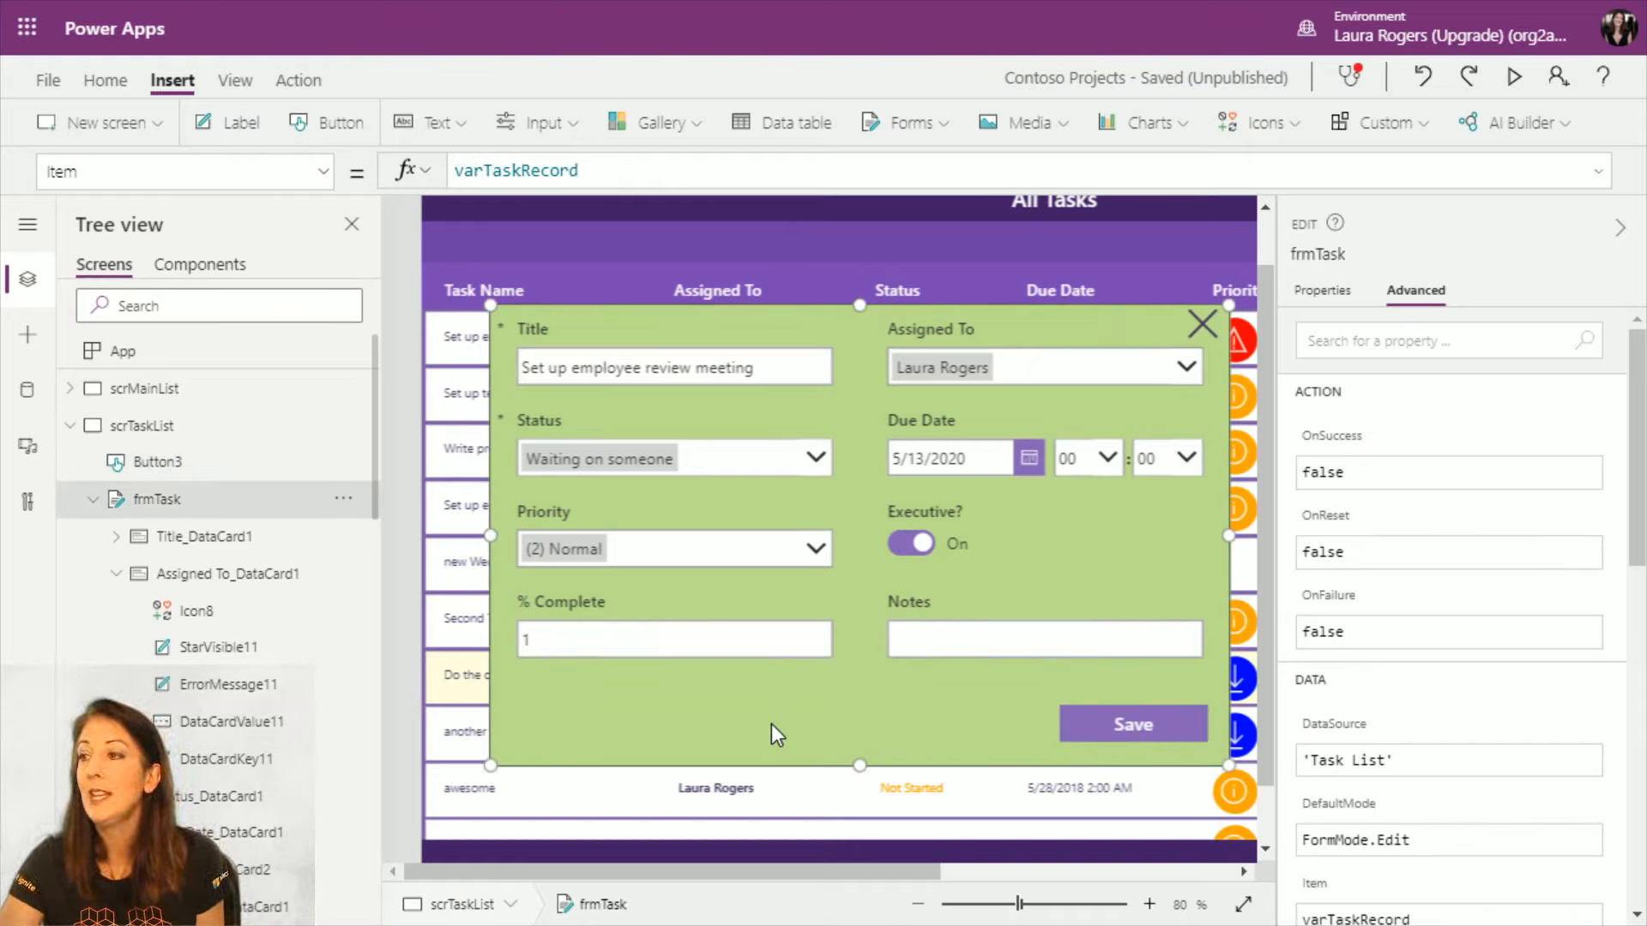
pyautogui.click(323, 172)
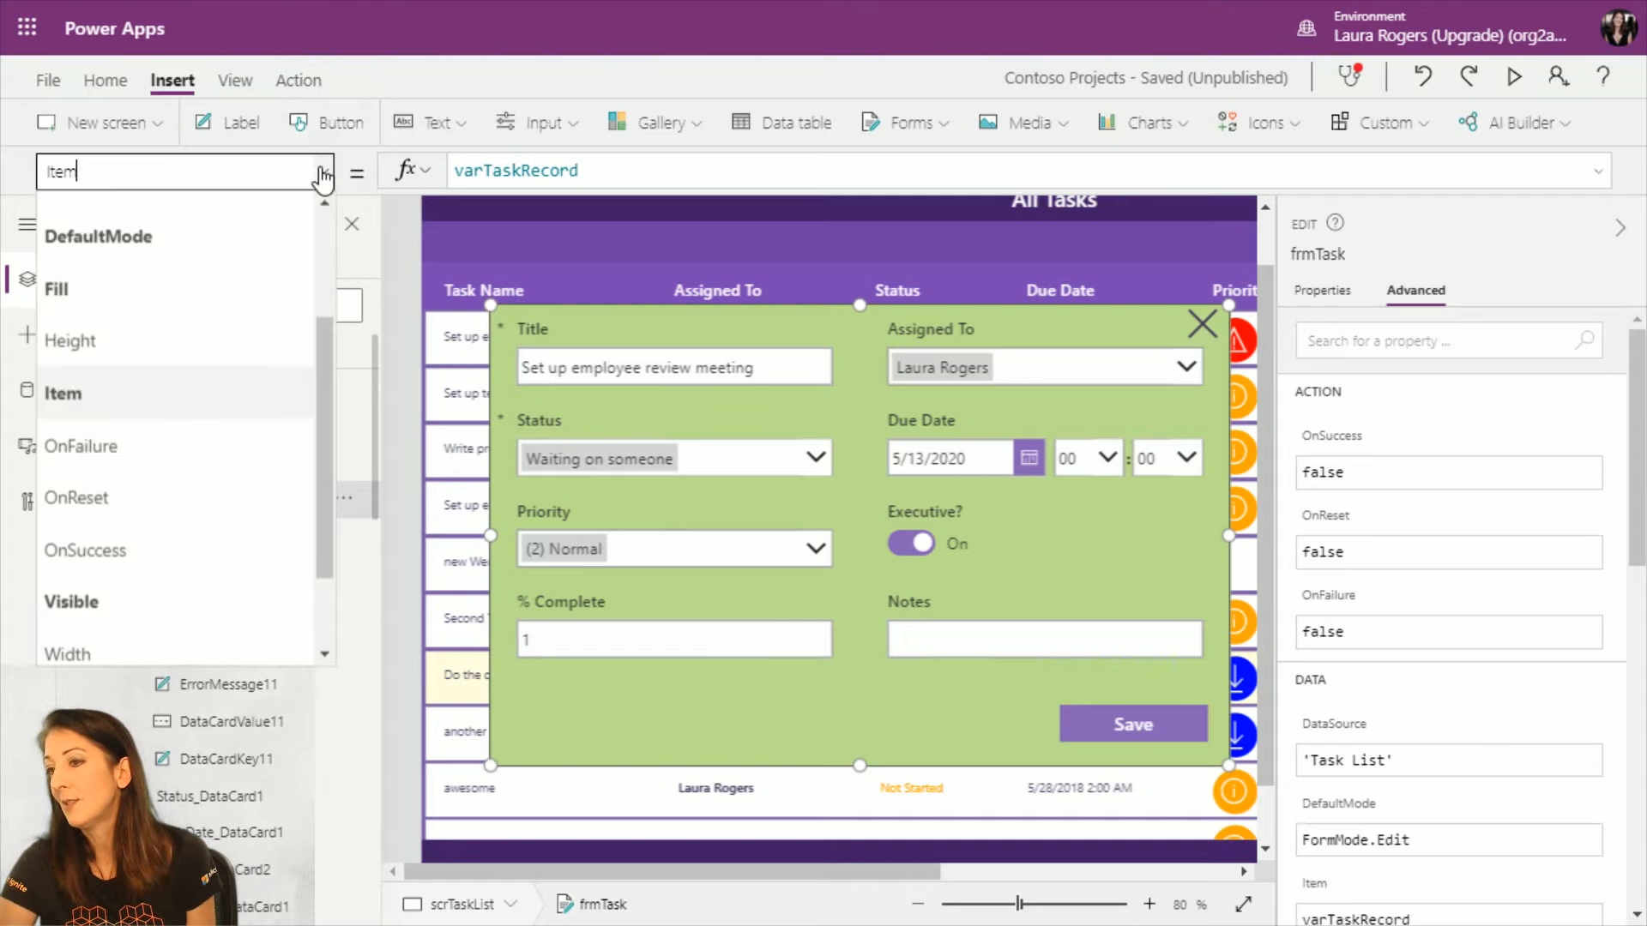
pyautogui.click(180, 550)
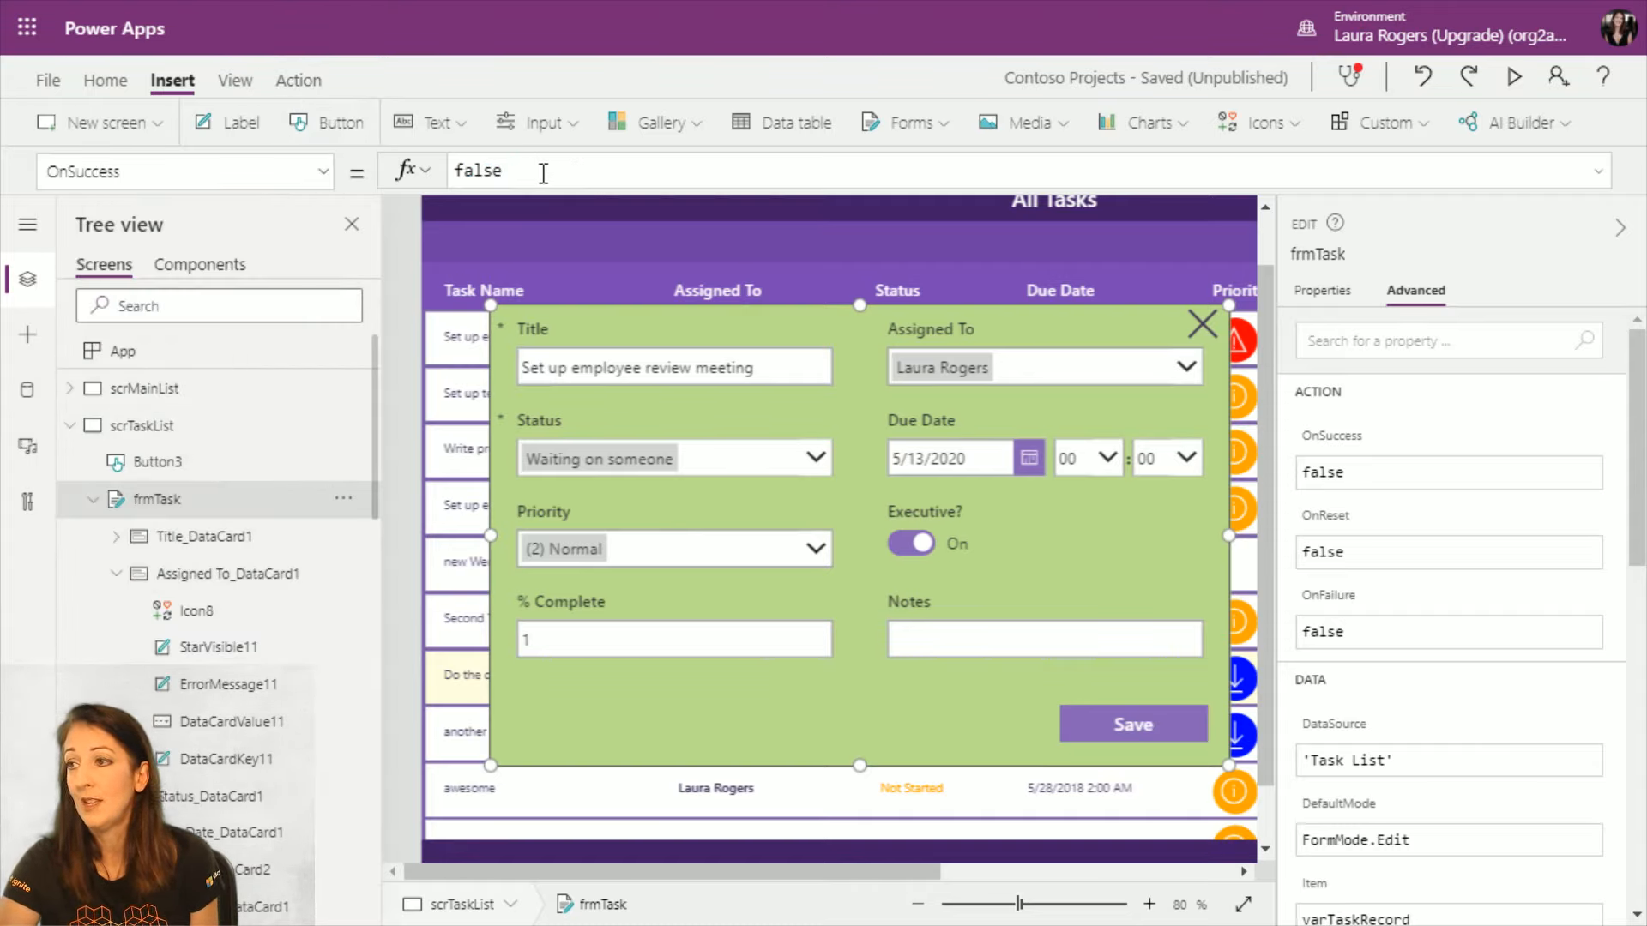
pyautogui.moveTo(543, 173); pyautogui.dragTo(414, 185)
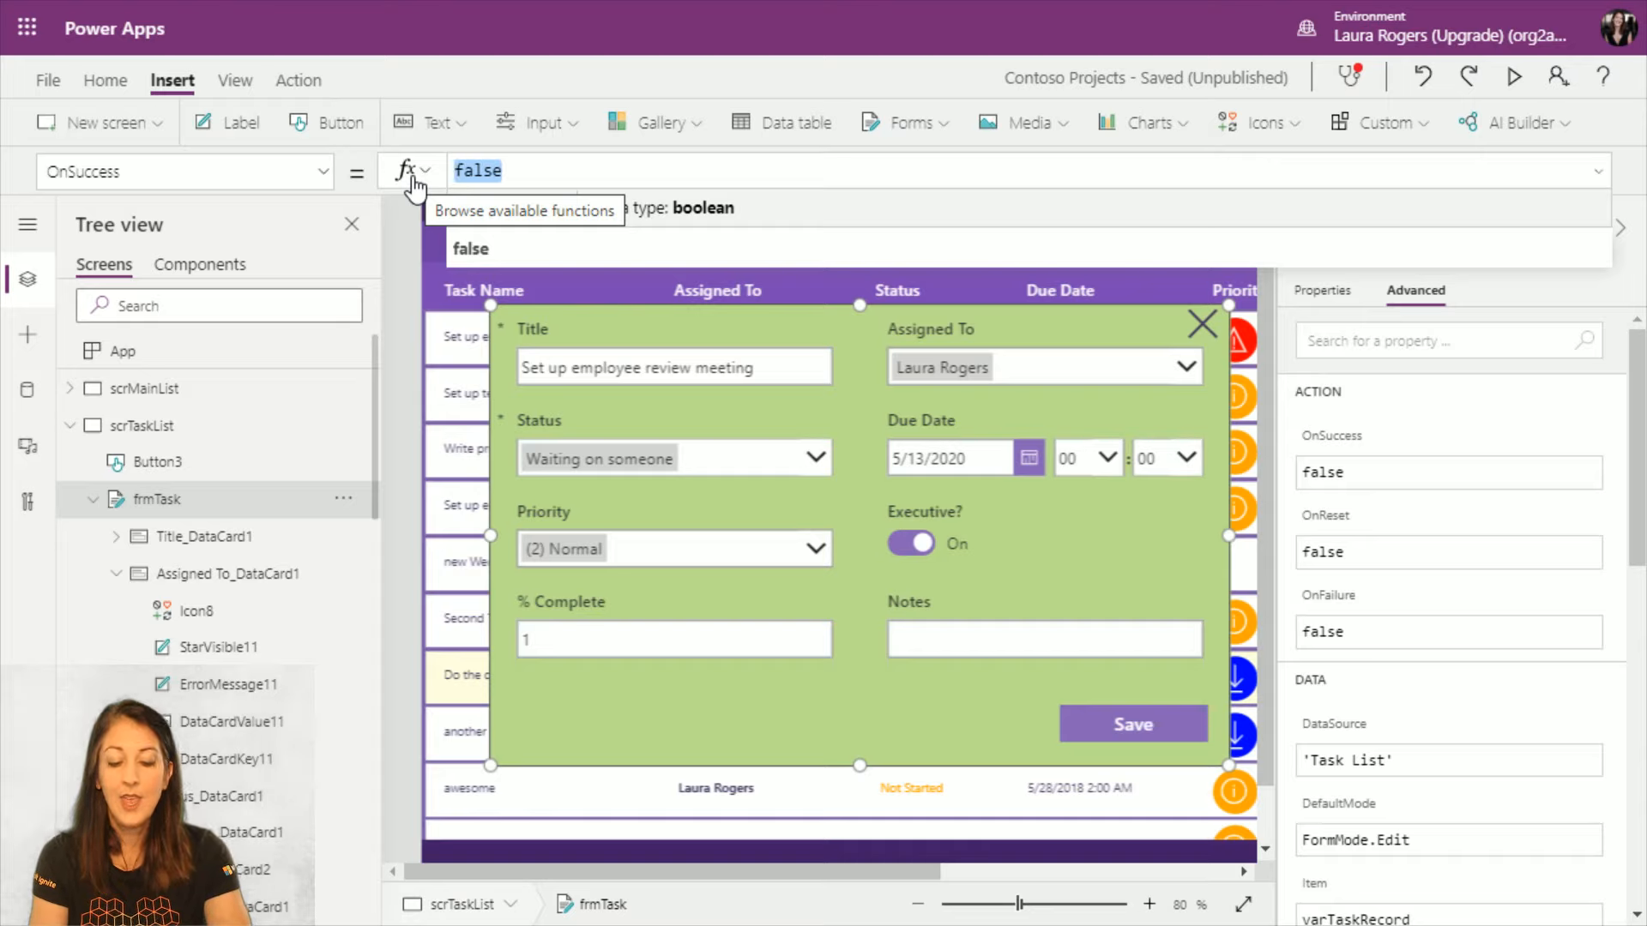
pyautogui.write('UpdateContext(')
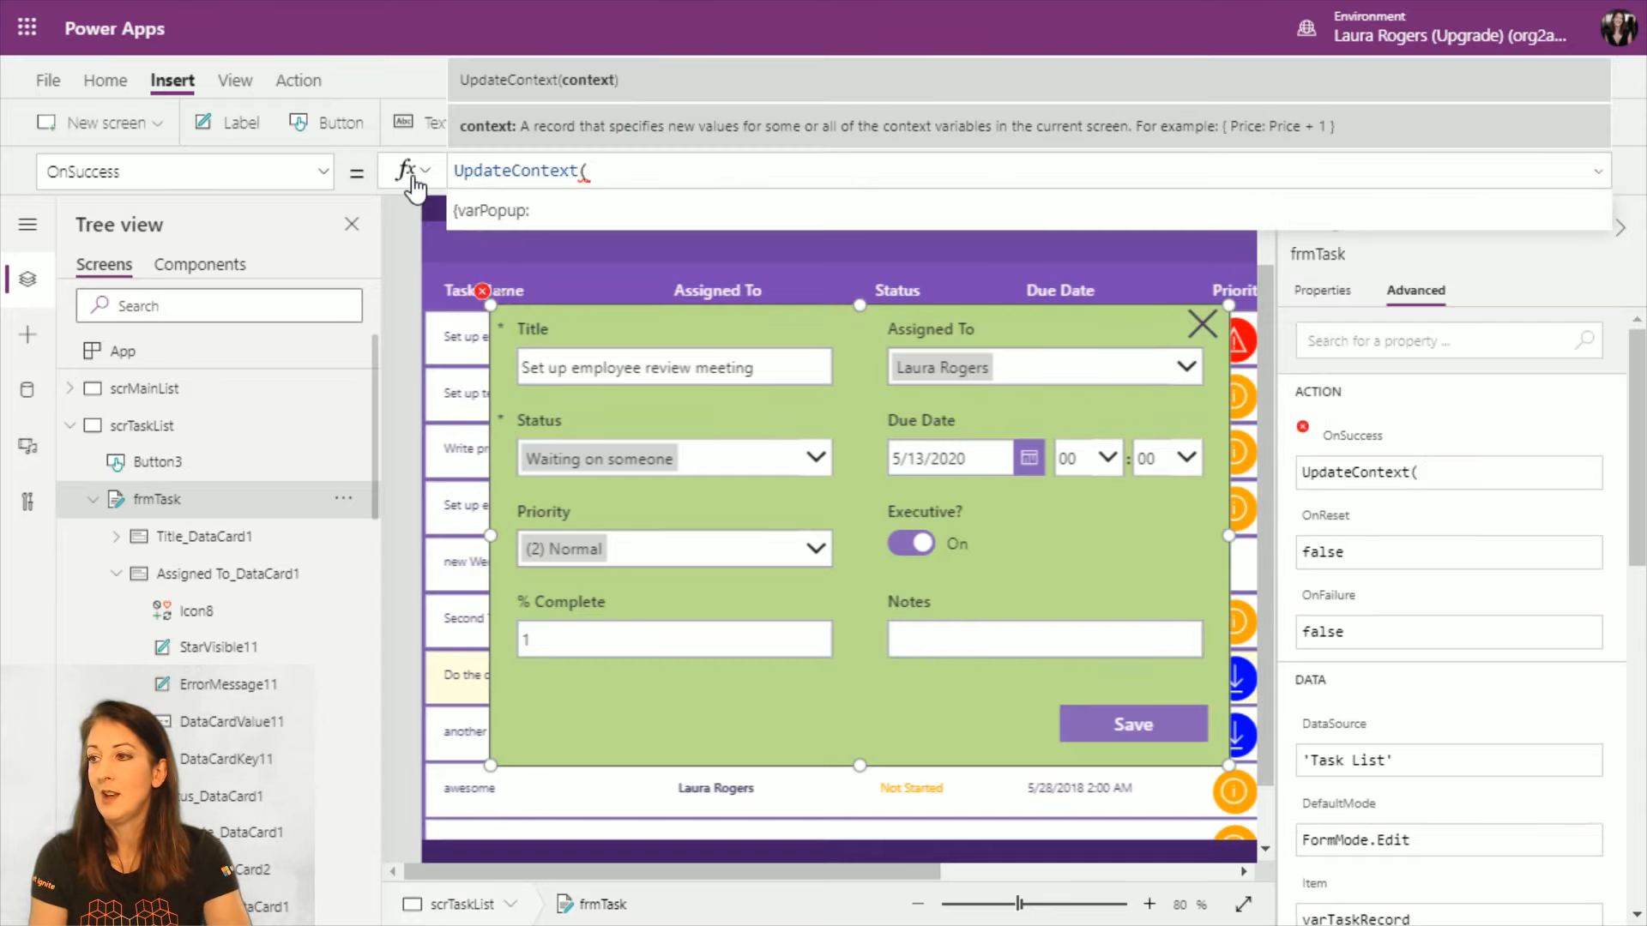
pyautogui.press('Tab')
pyautogui.write('false')
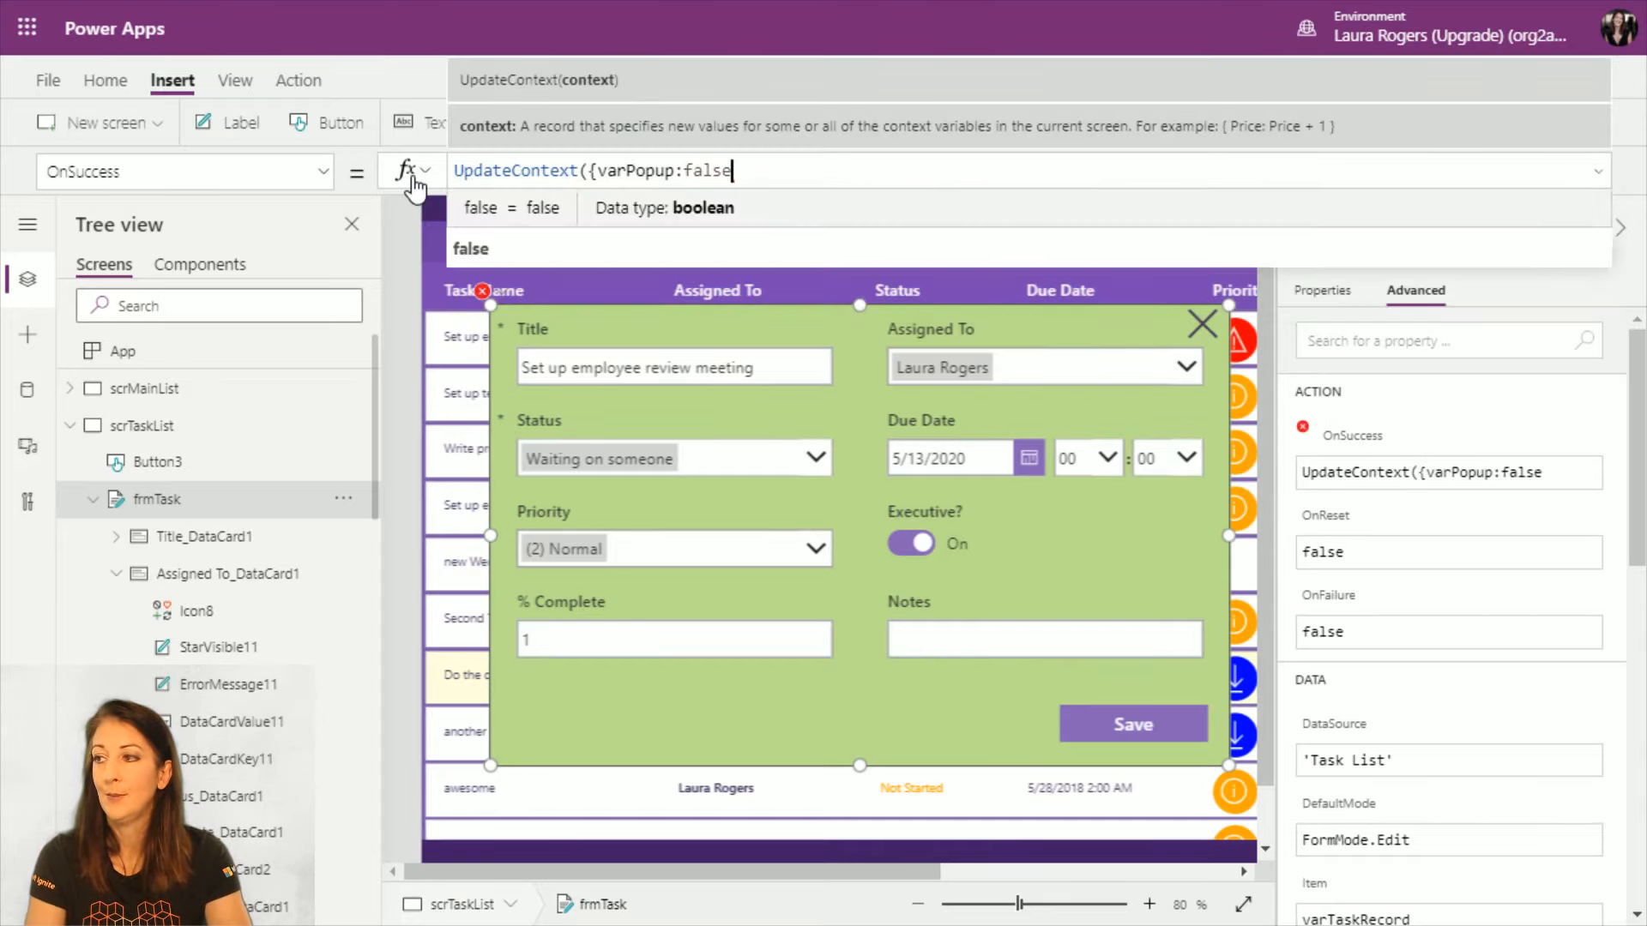
pyautogui.write('})')
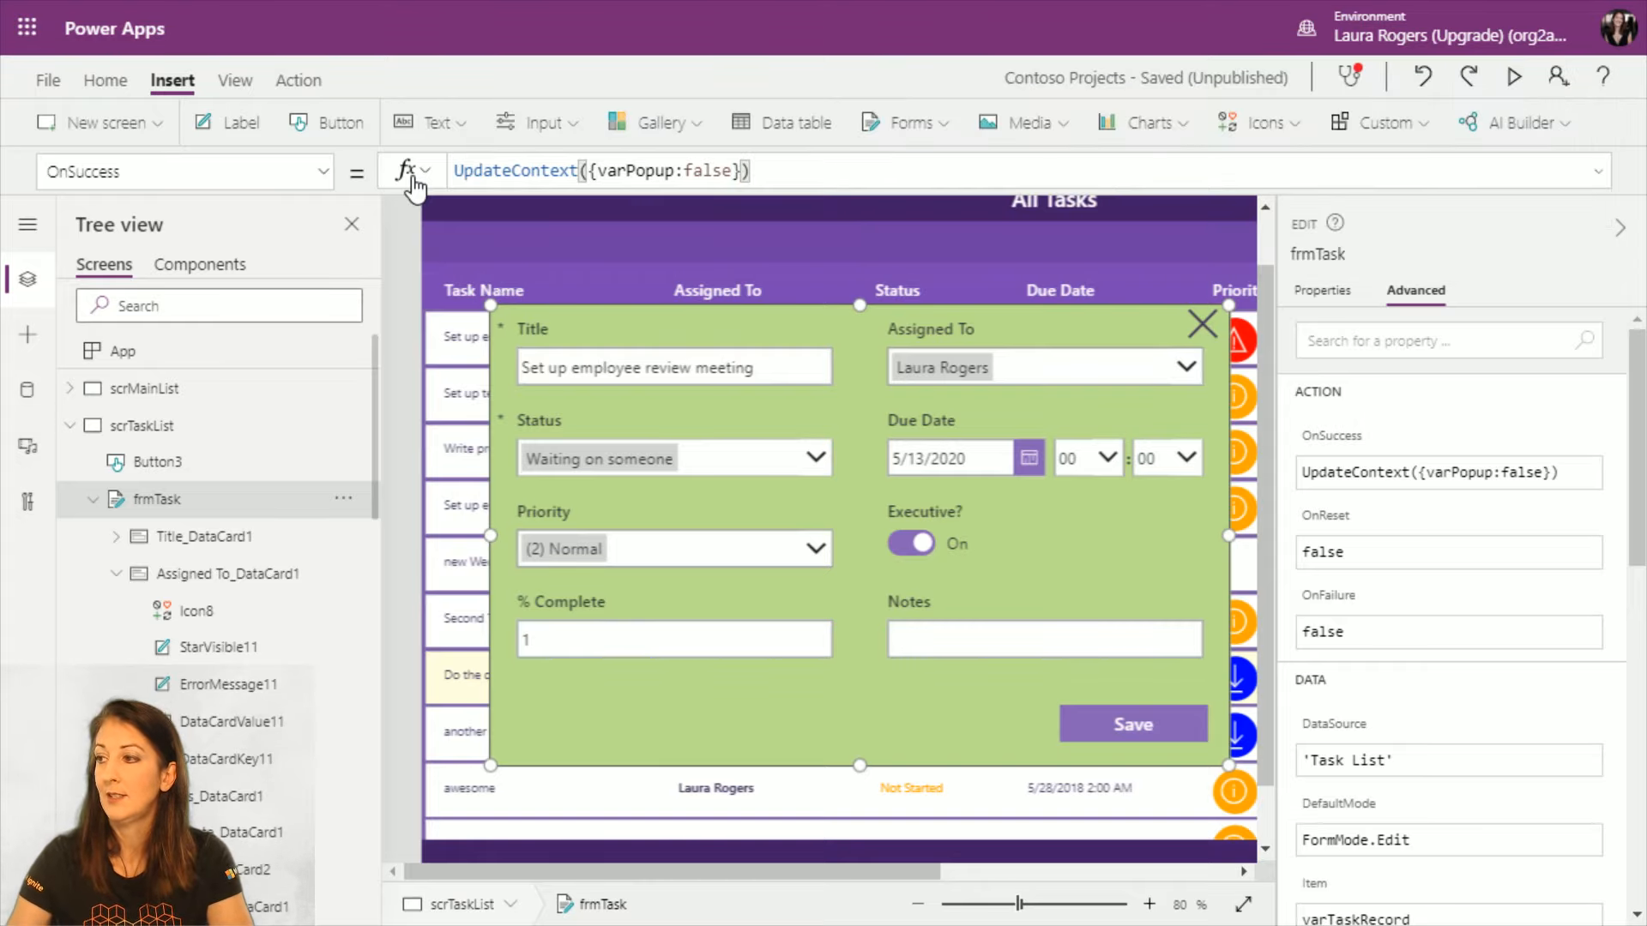
# Step: Preview the app, enter "stuff" in the task's Notes field, save the form and return to editing
pyautogui.click(1515, 76)
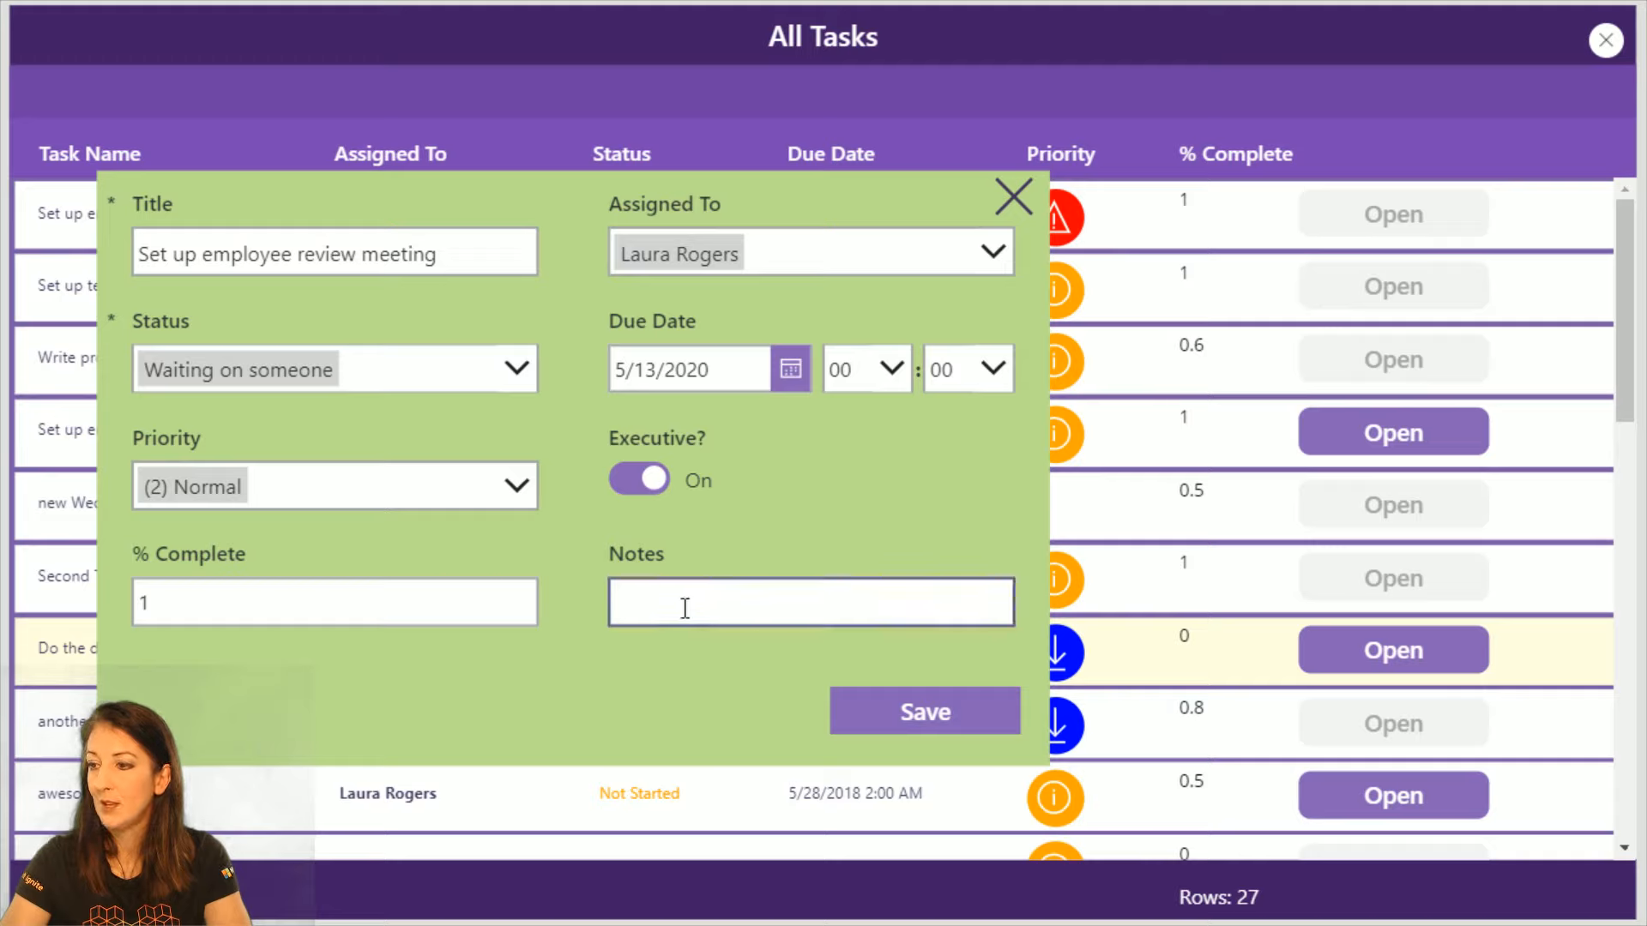
pyautogui.click(684, 608)
pyautogui.write('stuff')
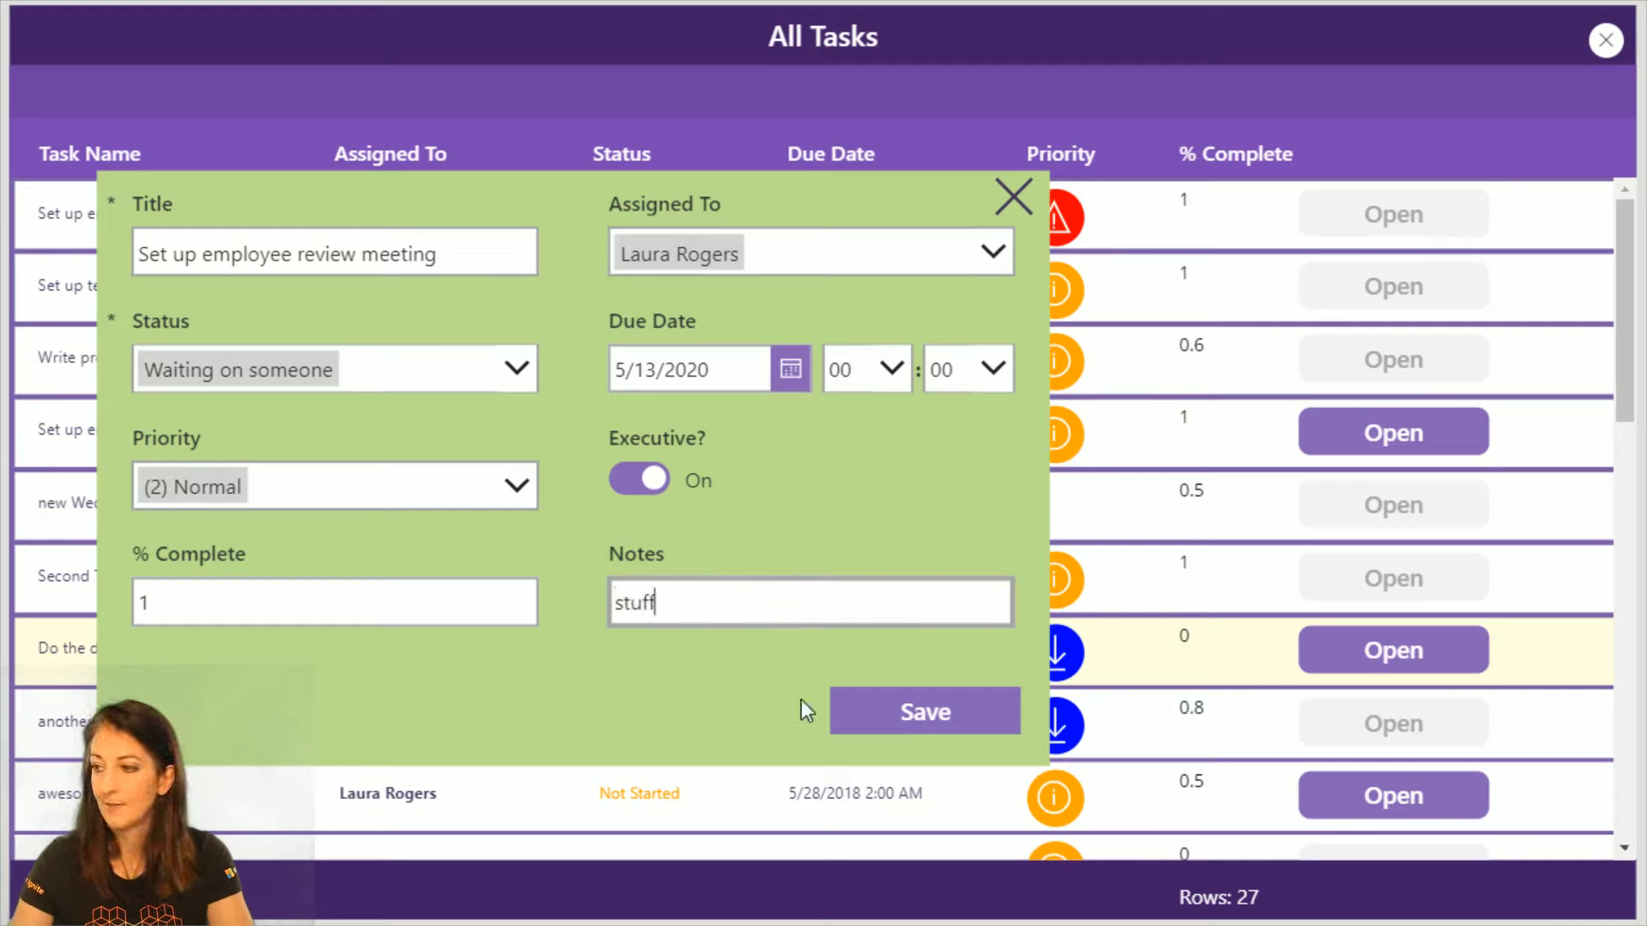
pyautogui.click(888, 723)
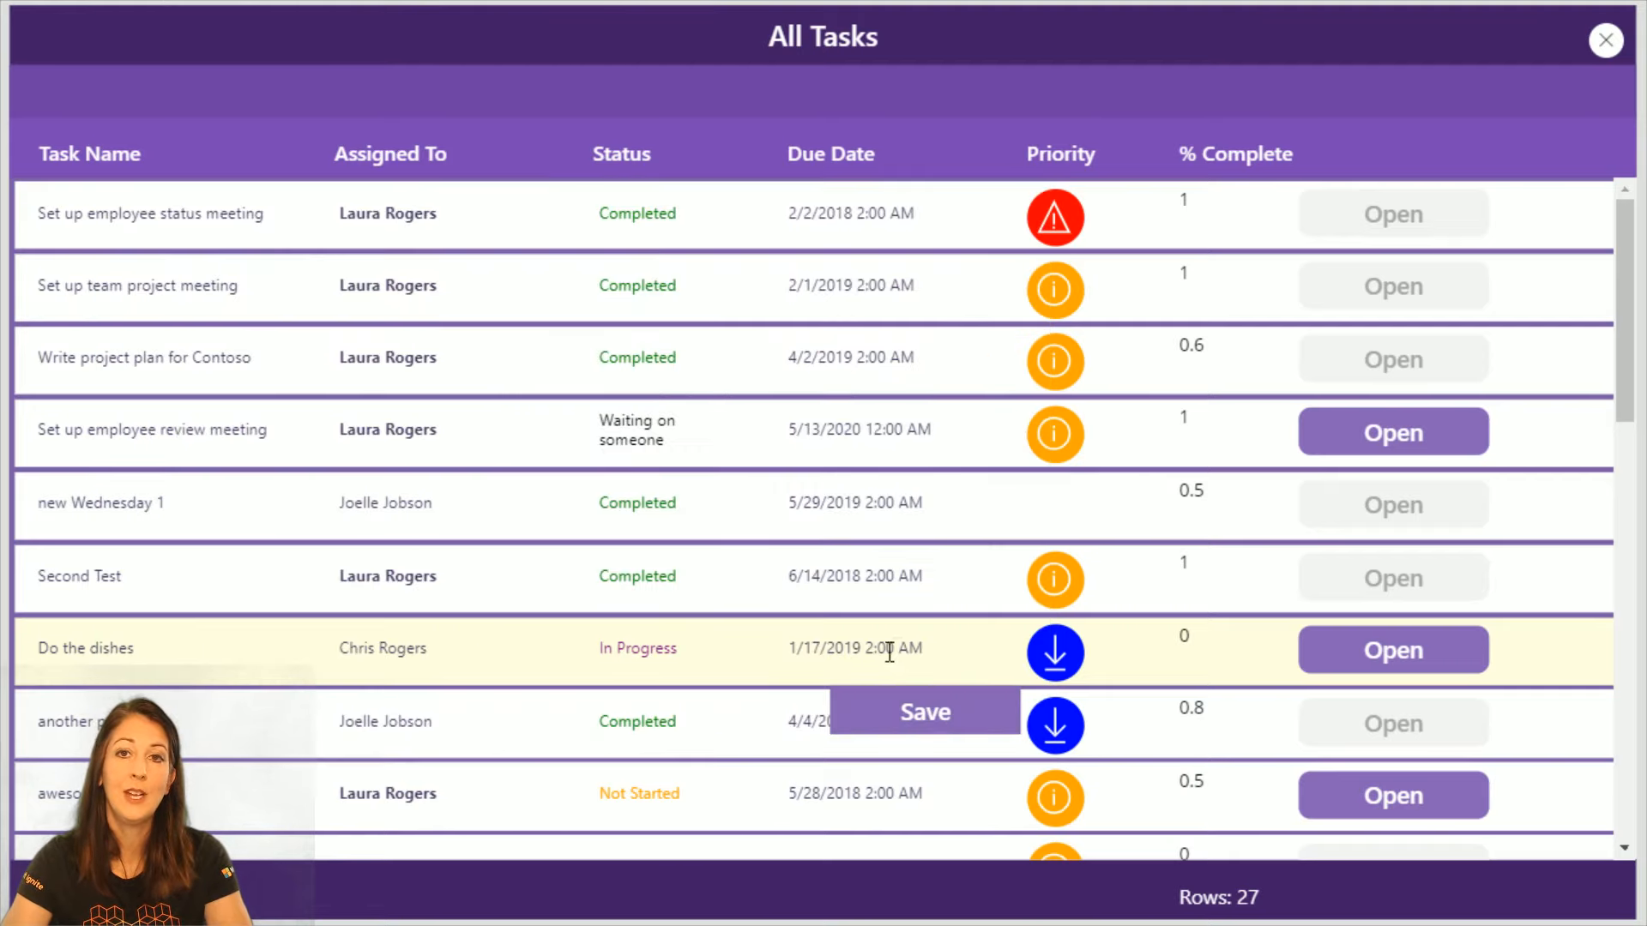
pyautogui.click(1605, 41)
# Step: Set the Save button's Visible property to frmTask.Visible
pyautogui.click(940, 723)
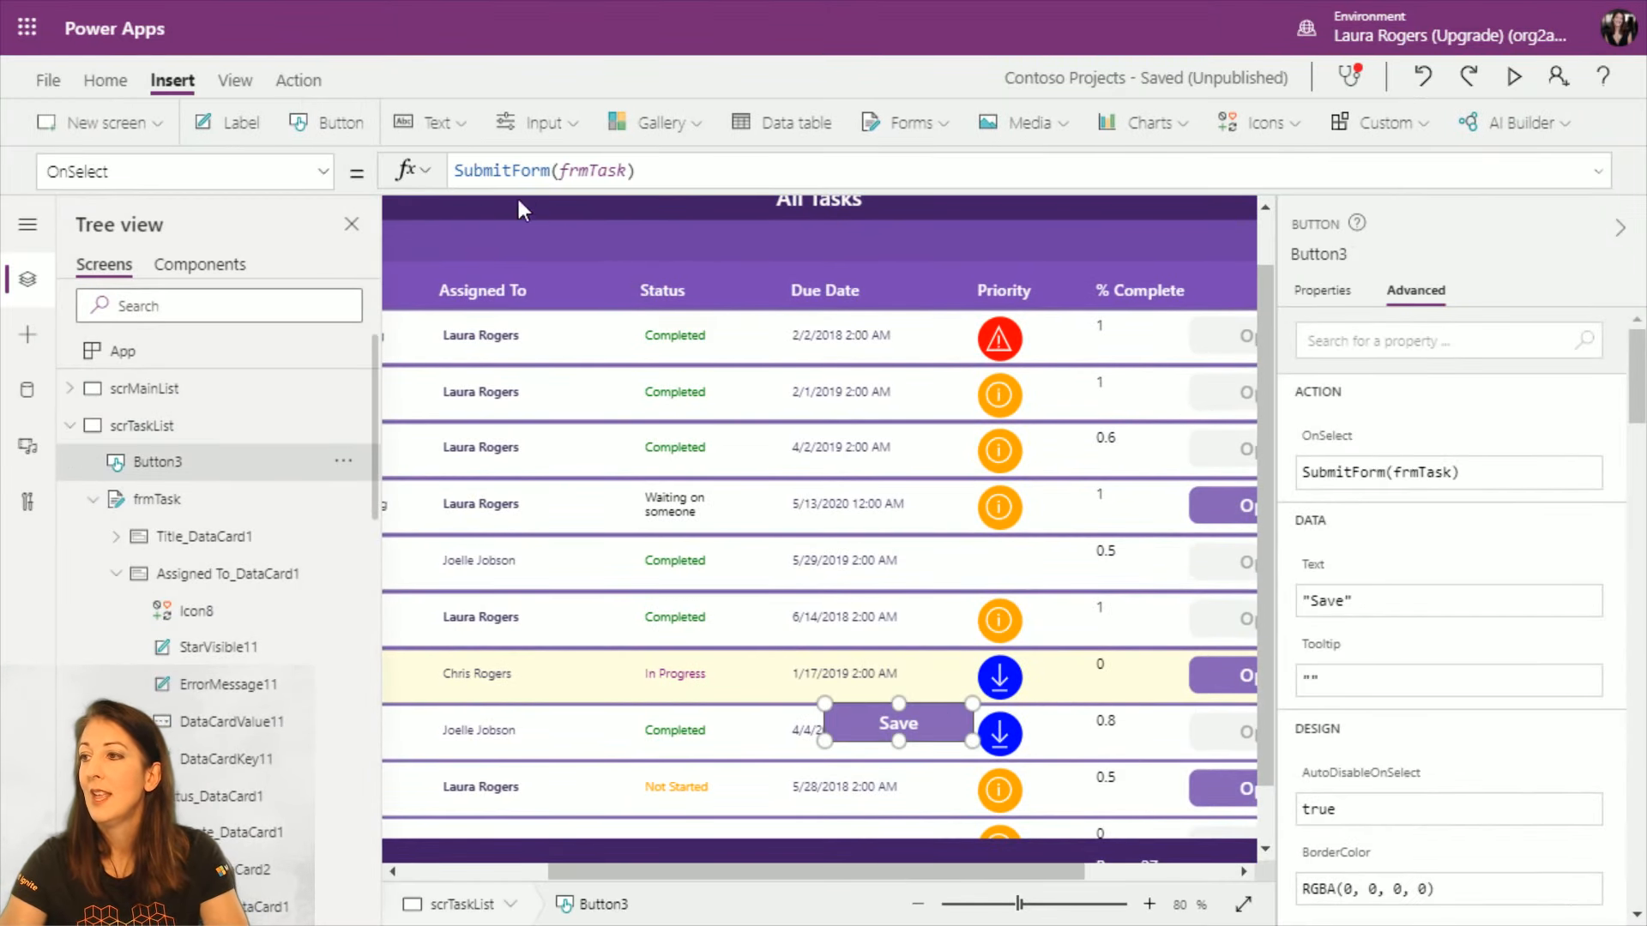
pyautogui.click(322, 171)
pyautogui.scroll(-6, 264, 440)
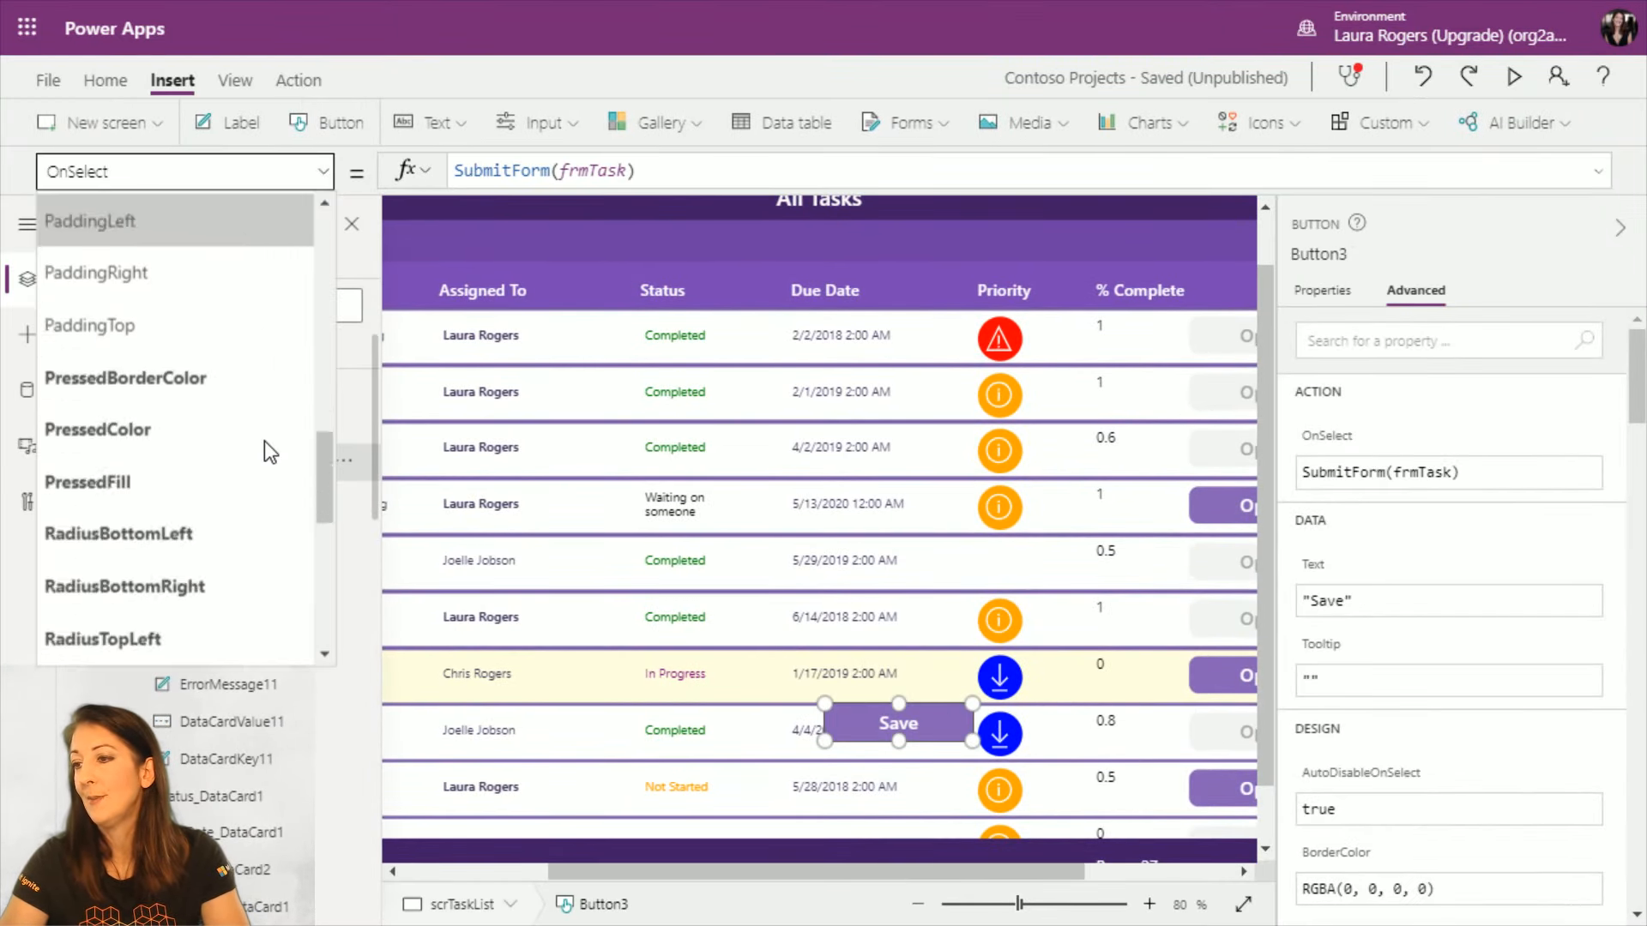
pyautogui.click(219, 532)
pyautogui.doubleClick(474, 170)
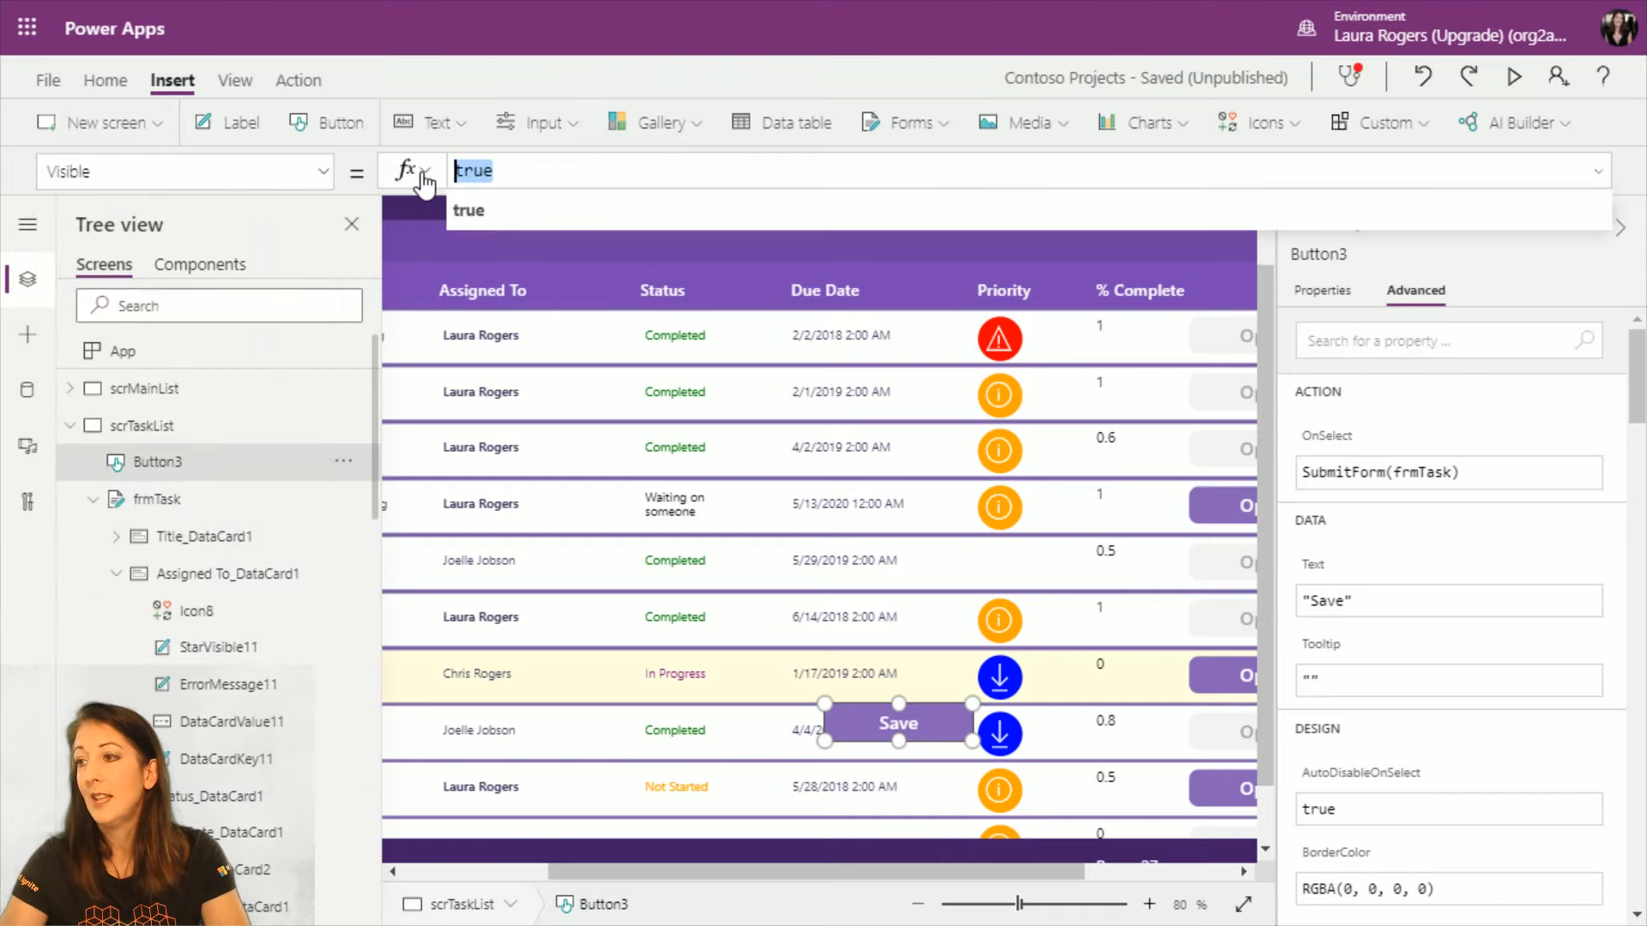
pyautogui.write('frm')
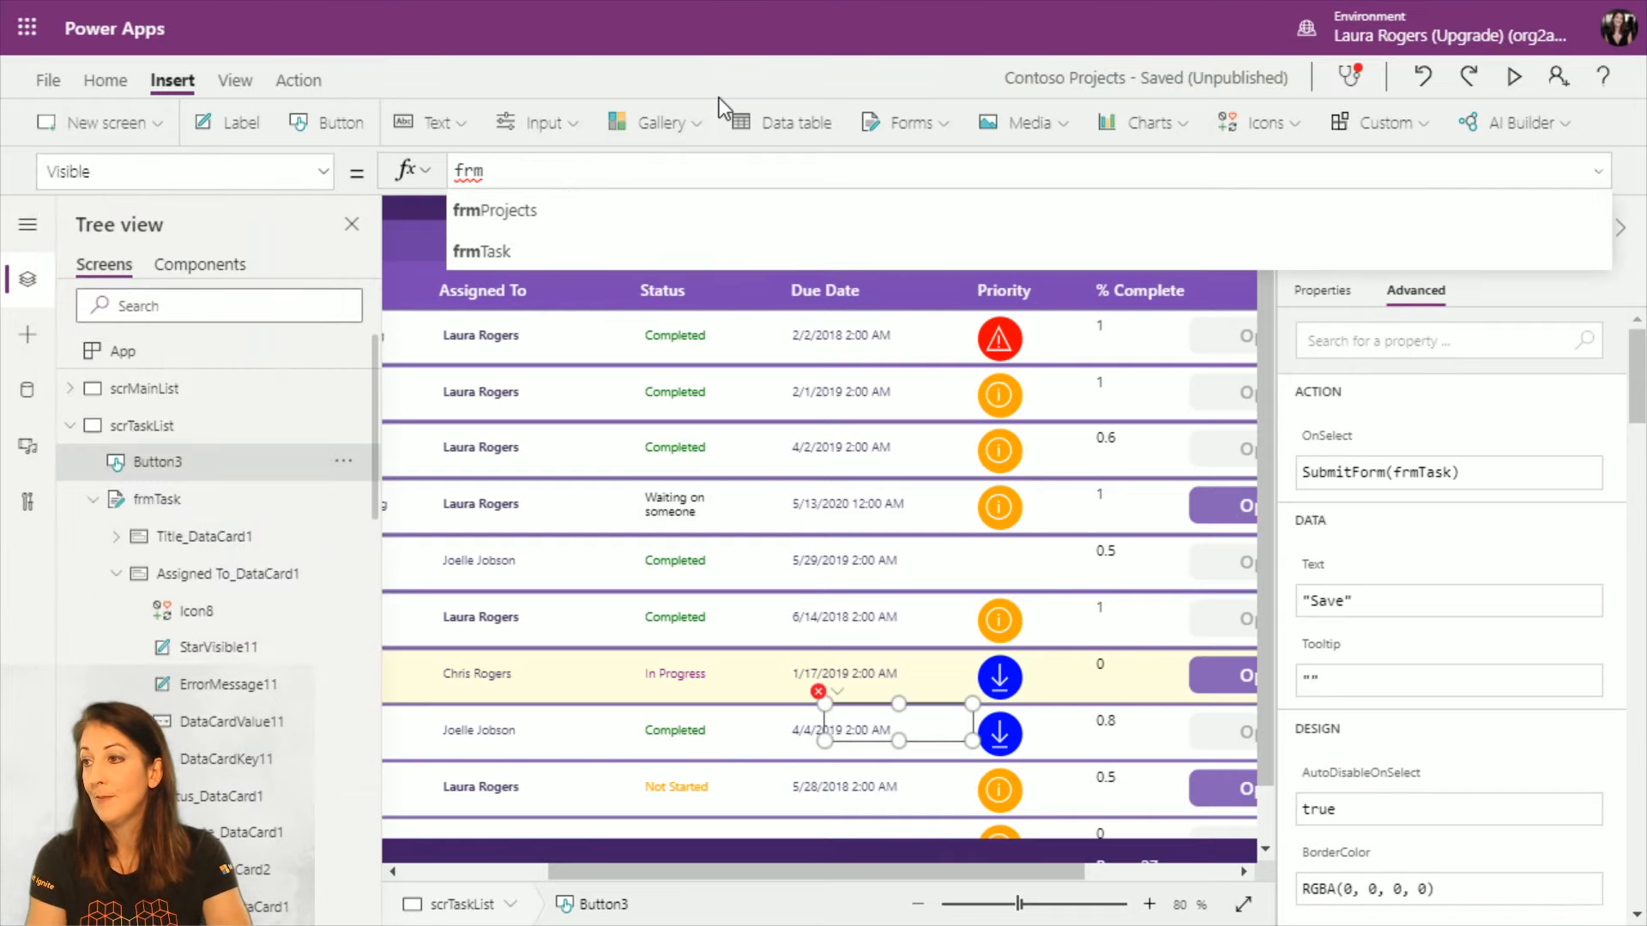
pyautogui.click(722, 249)
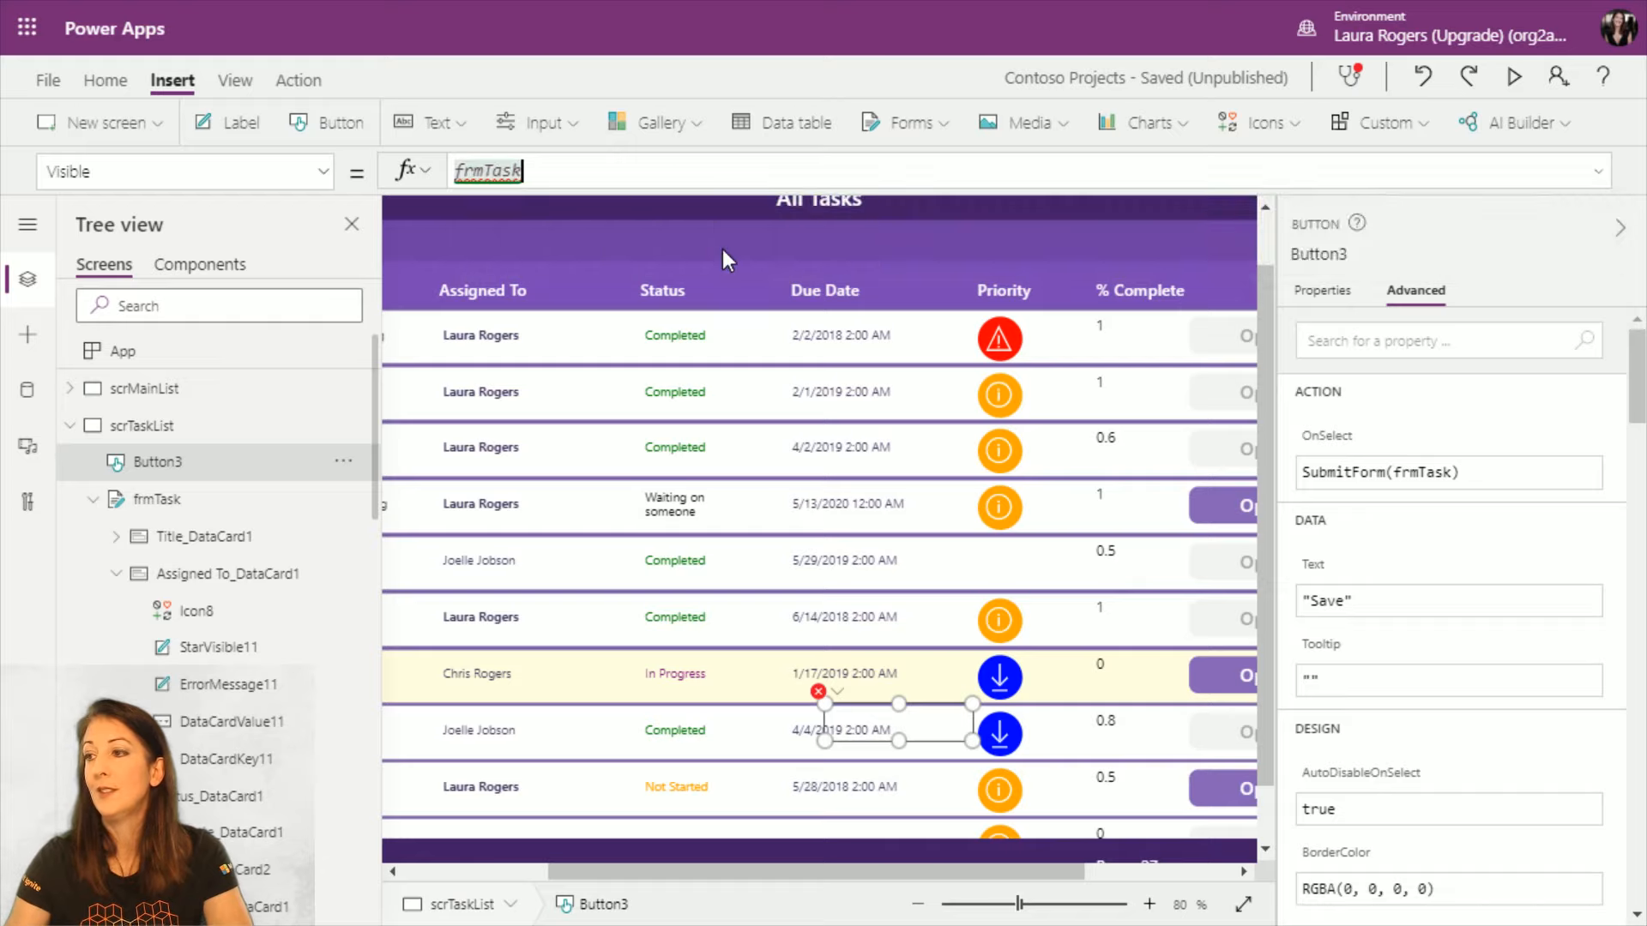
pyautogui.write('.v')
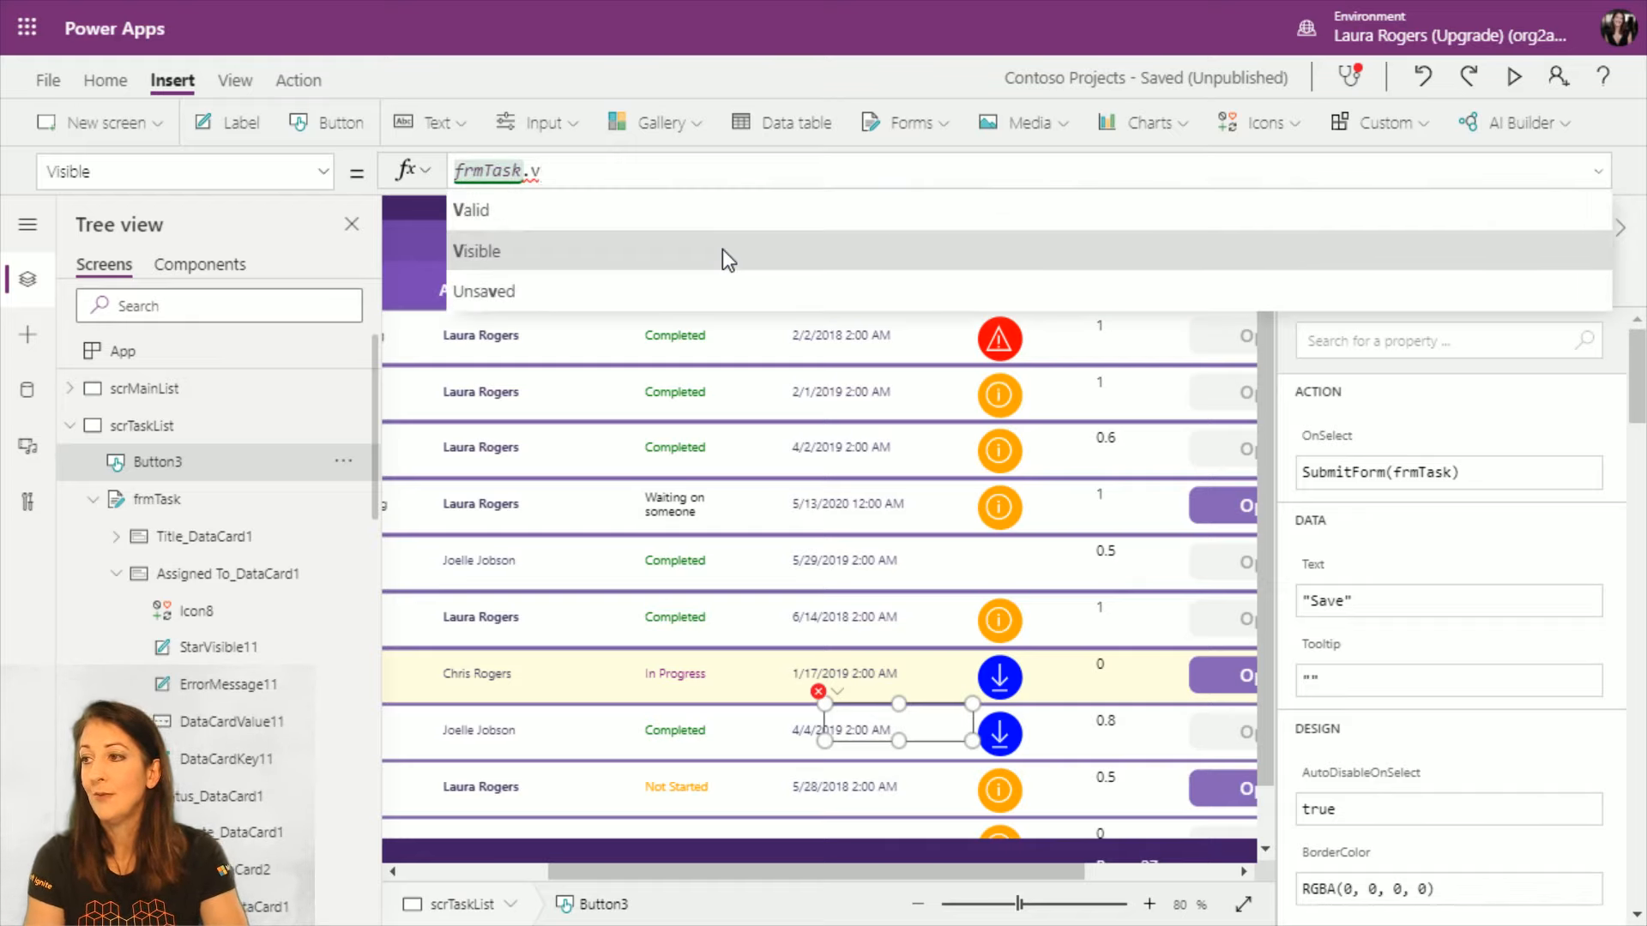
pyautogui.click(722, 250)
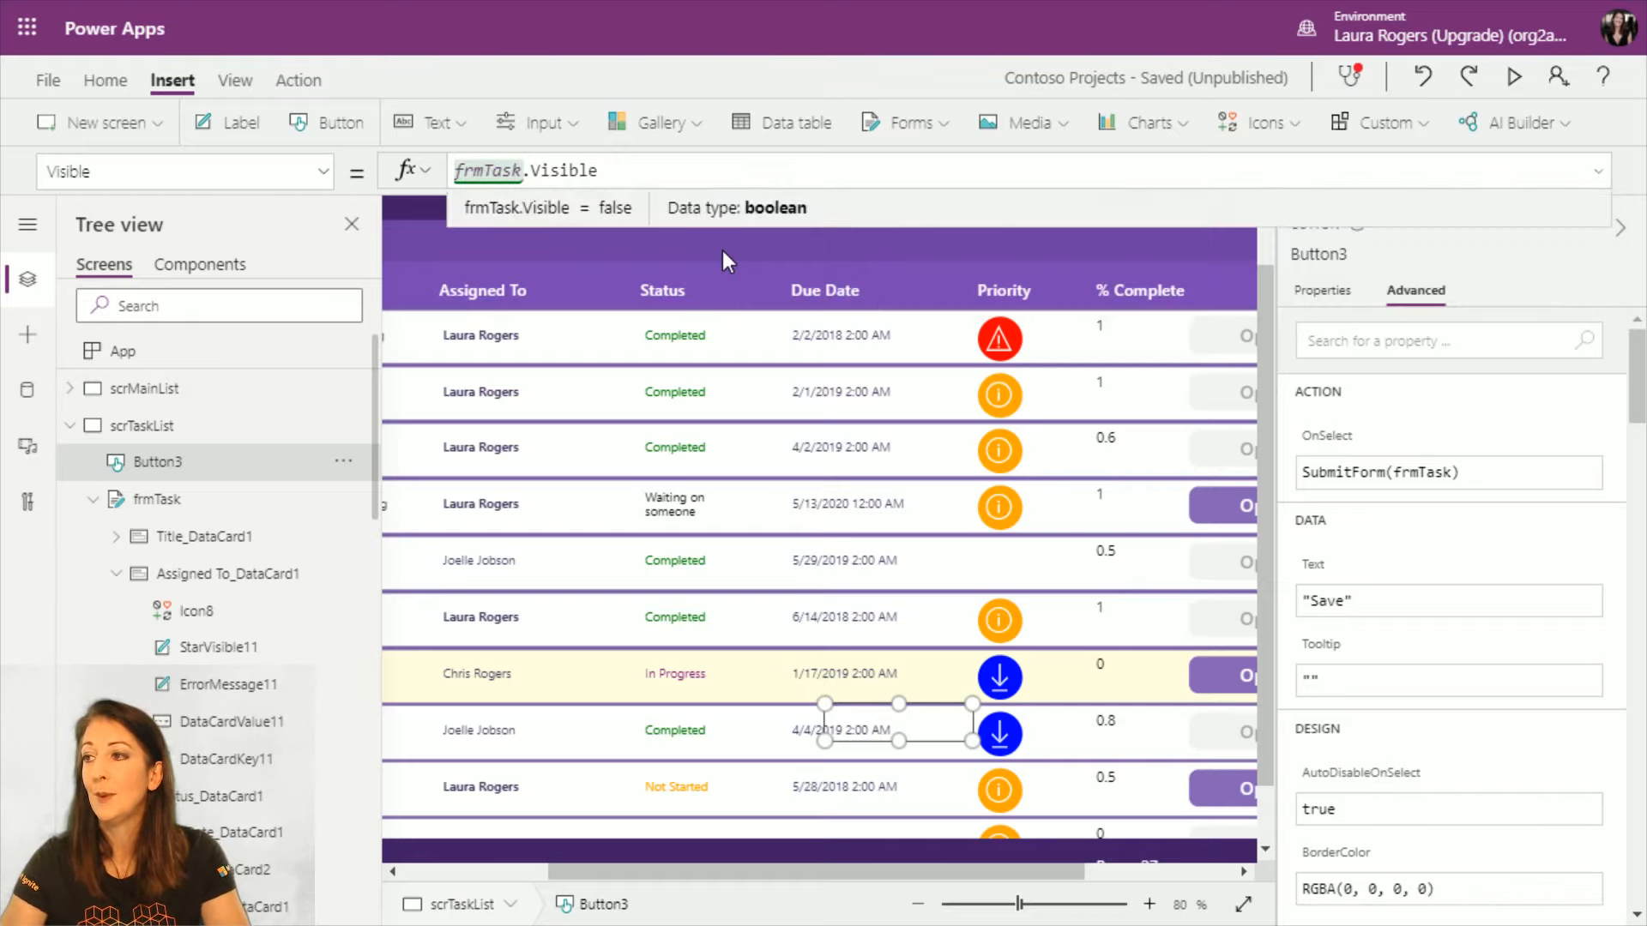
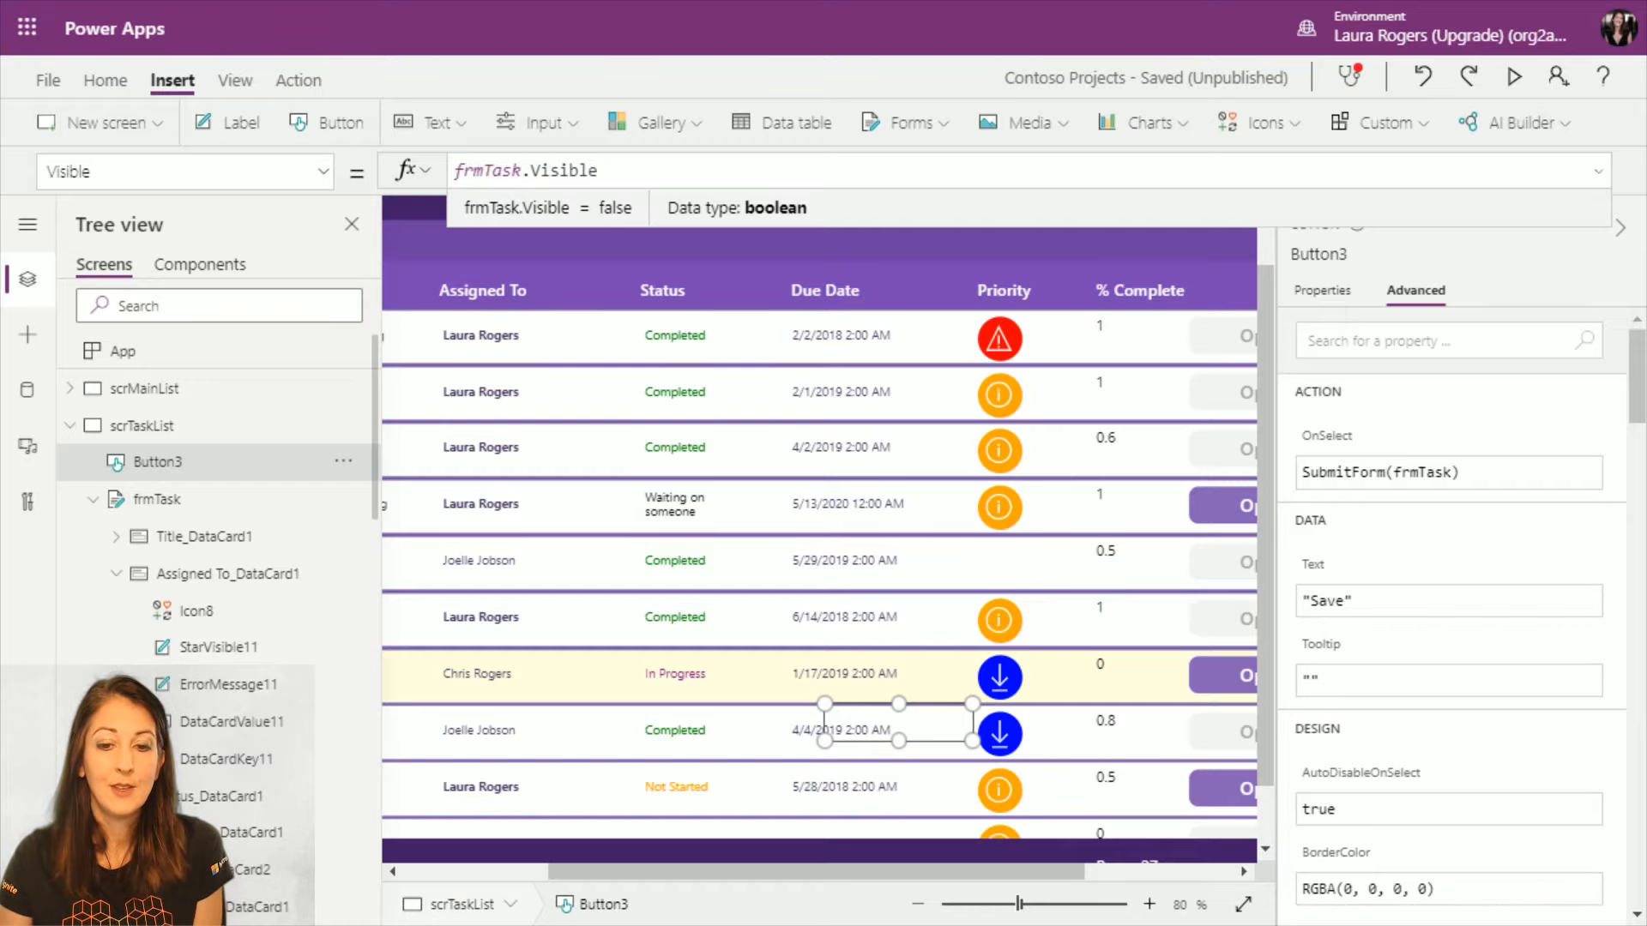
# Step: Preview the app, open the "Set up employee review meeting" task and close its popup form to check the Save button's visibility
pyautogui.click(1514, 77)
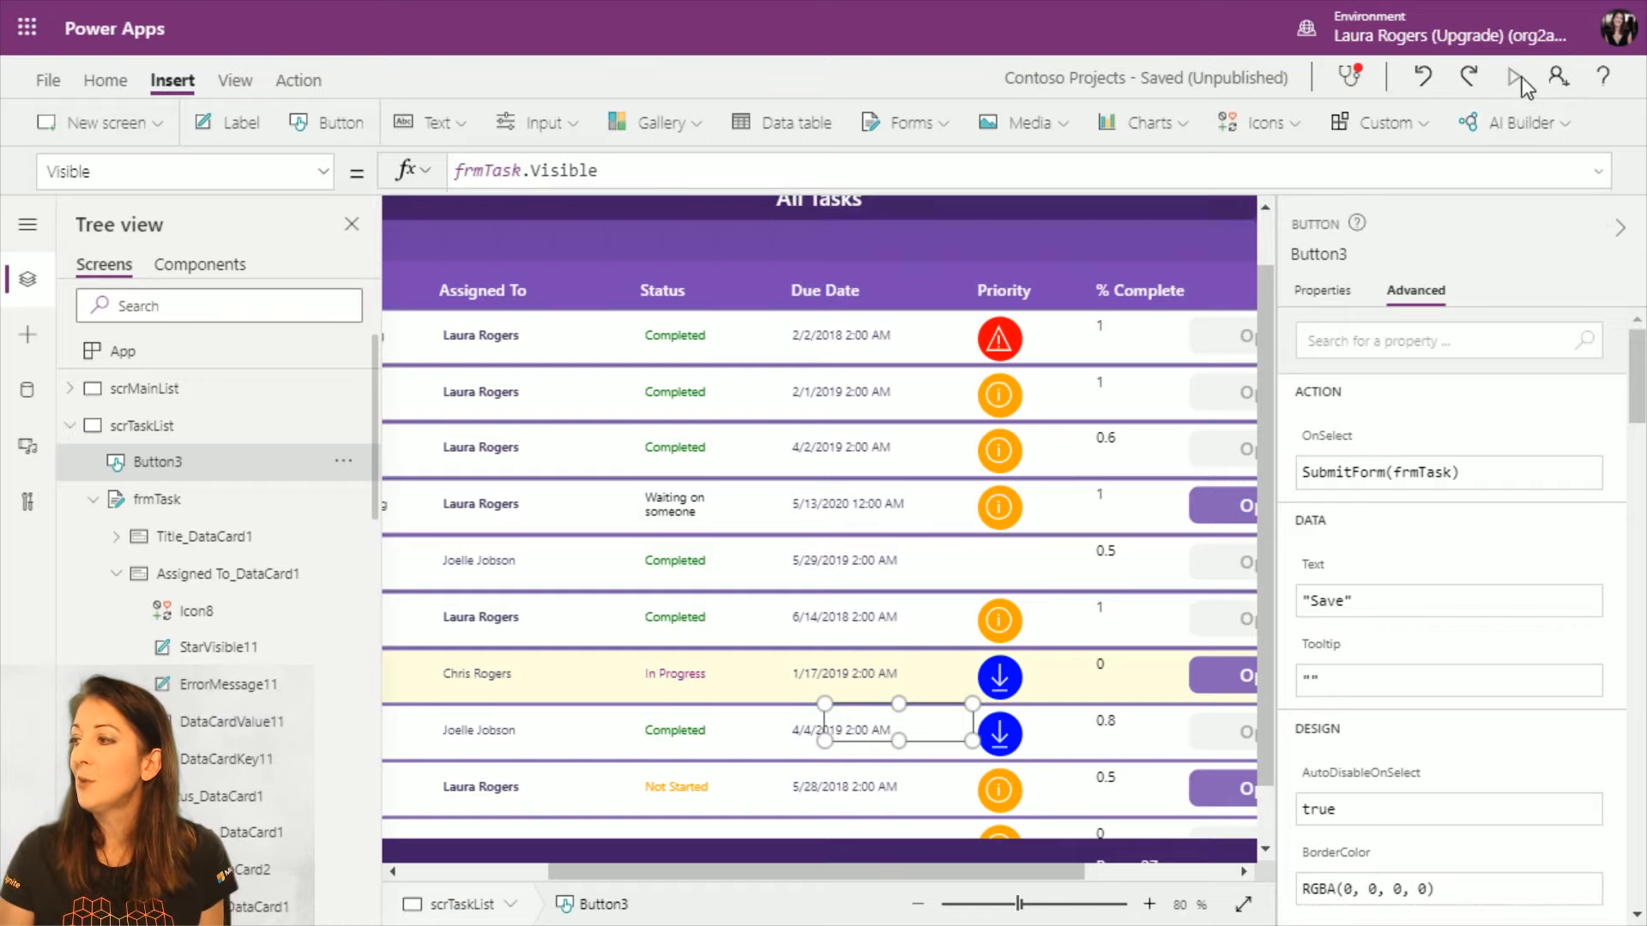
pyautogui.scroll(-5, 1450, 383)
pyautogui.scroll(5, 1450, 382)
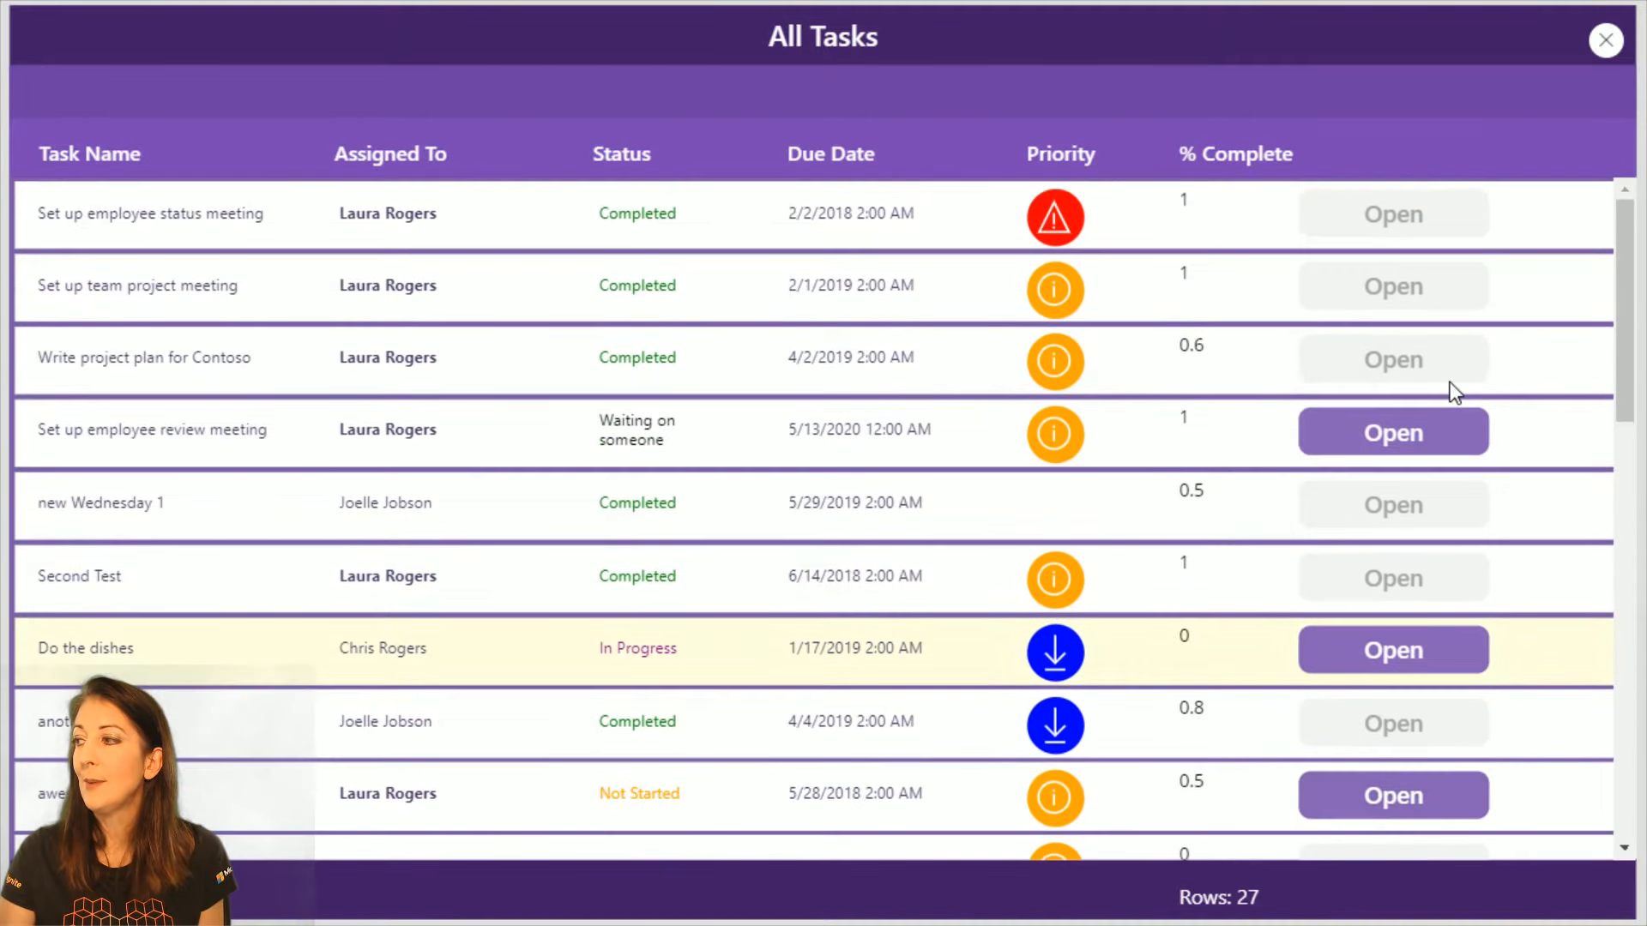
pyautogui.click(1407, 442)
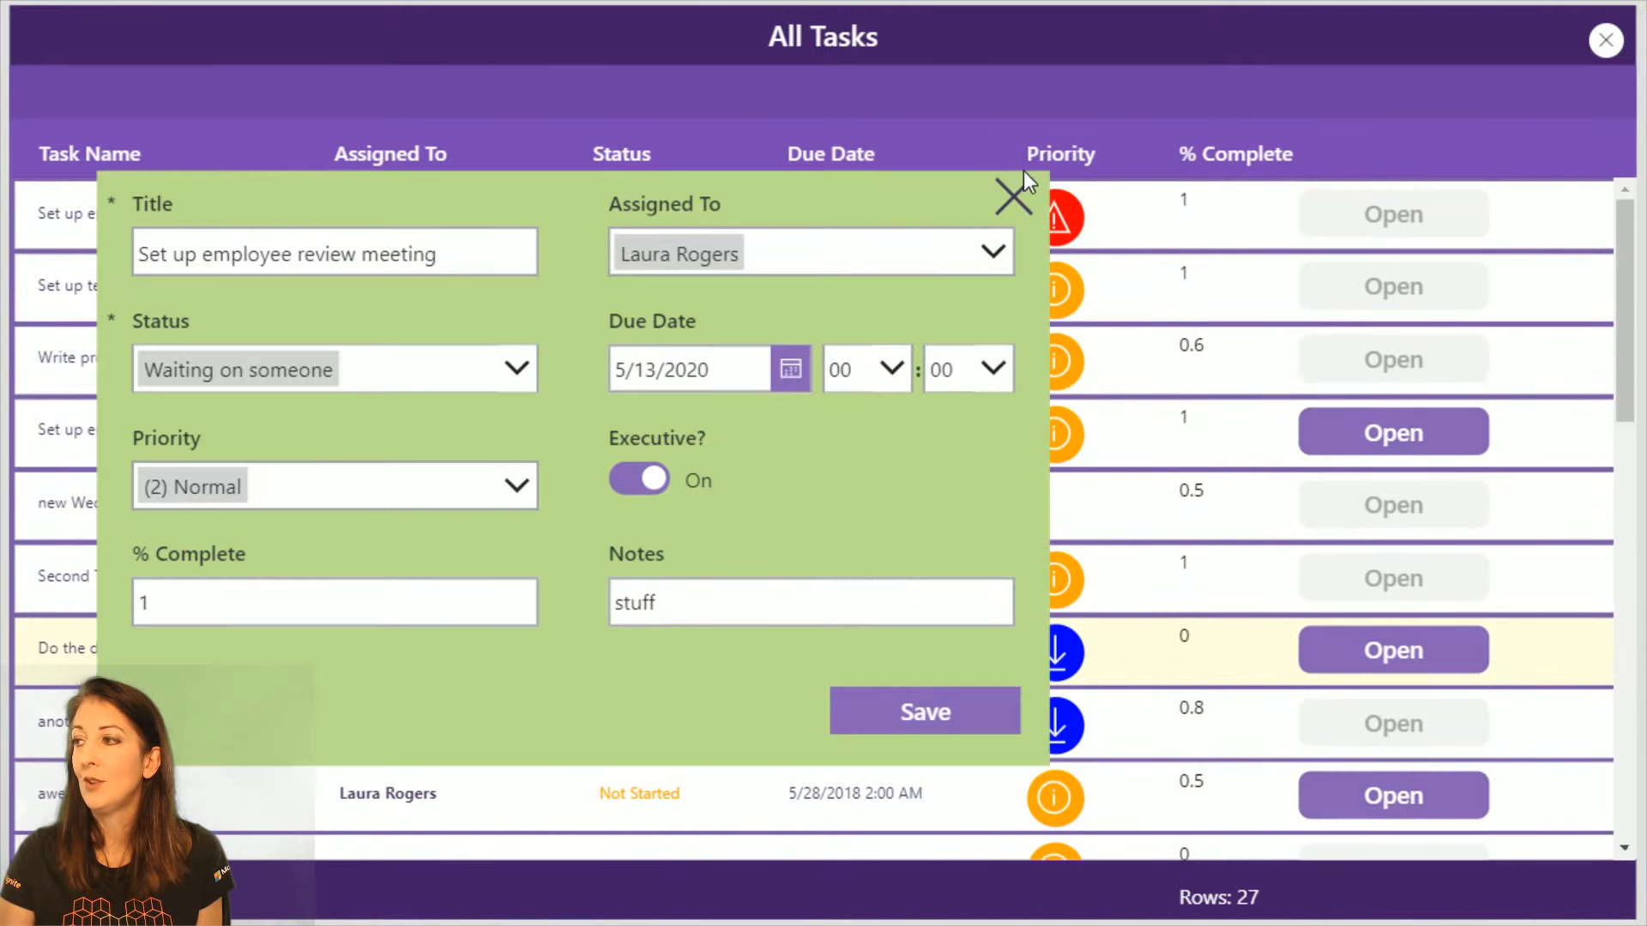
pyautogui.click(1014, 199)
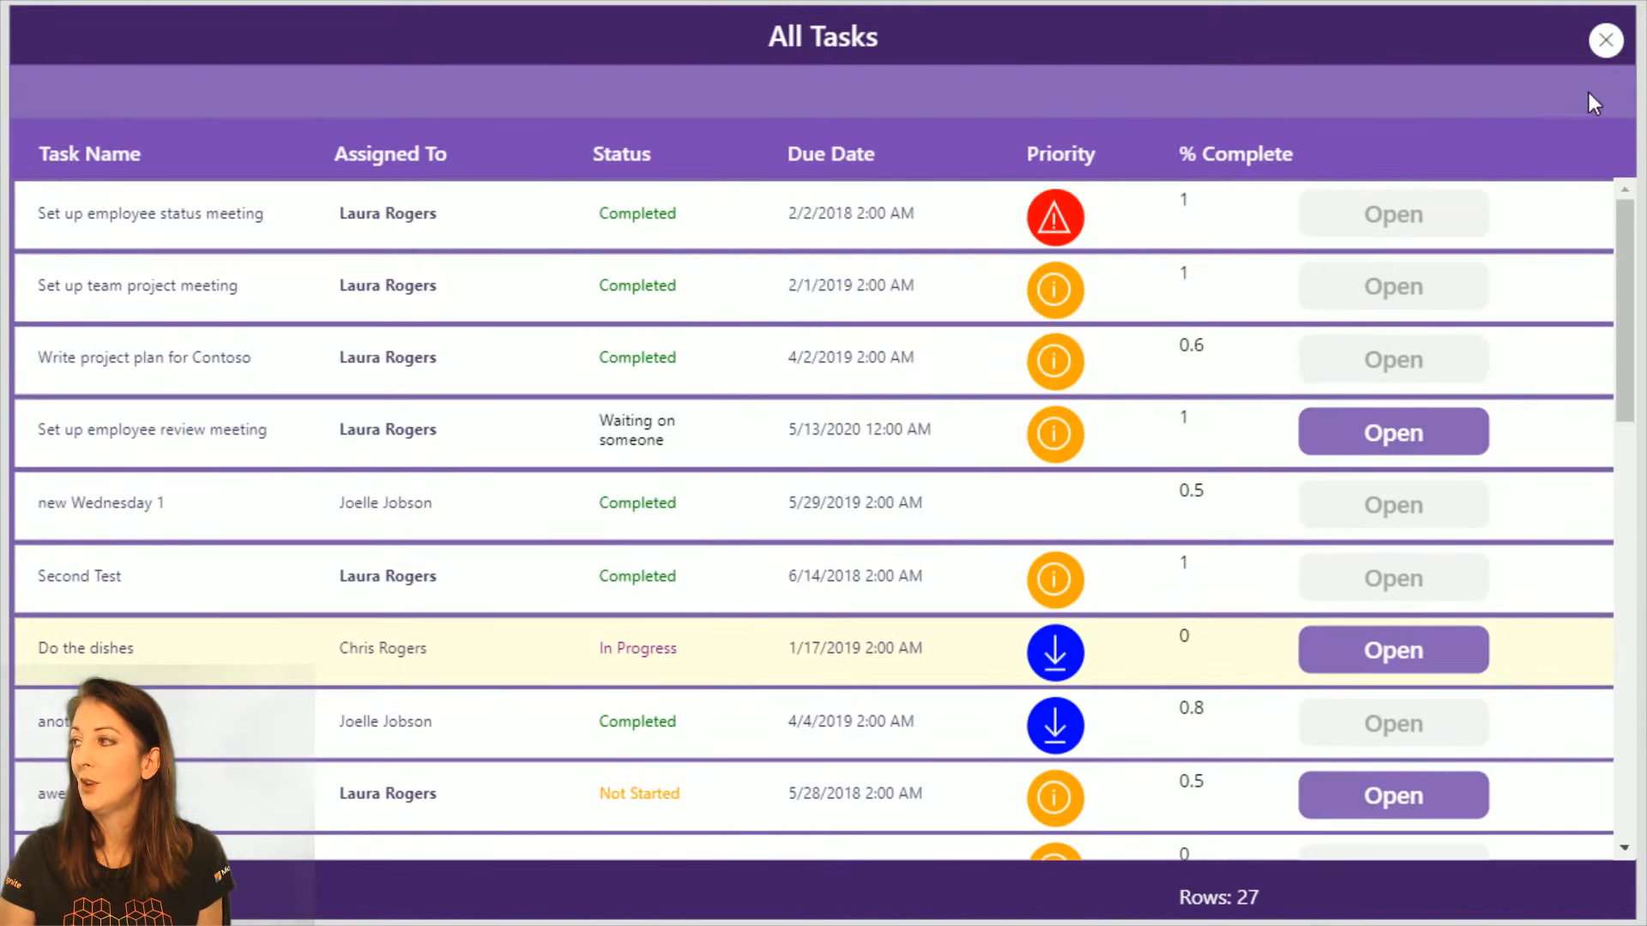
pyautogui.click(1605, 40)
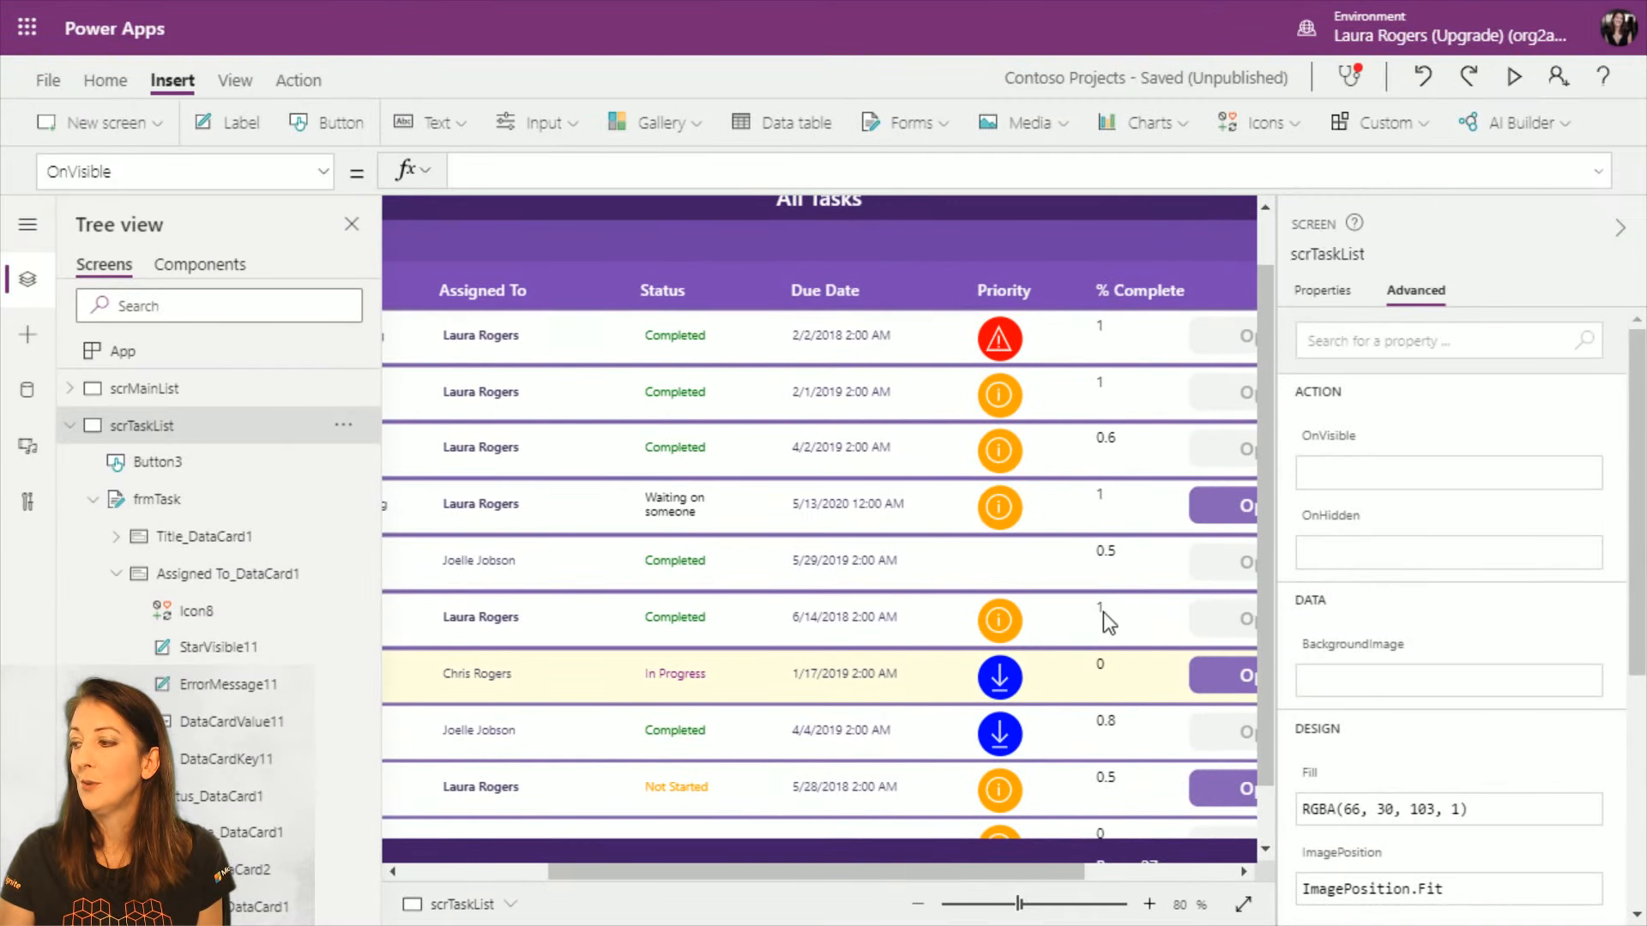
# Step: Move the hidden frmTask form up and to the right over the task list, and briefly preview the app
pyautogui.click(206, 499)
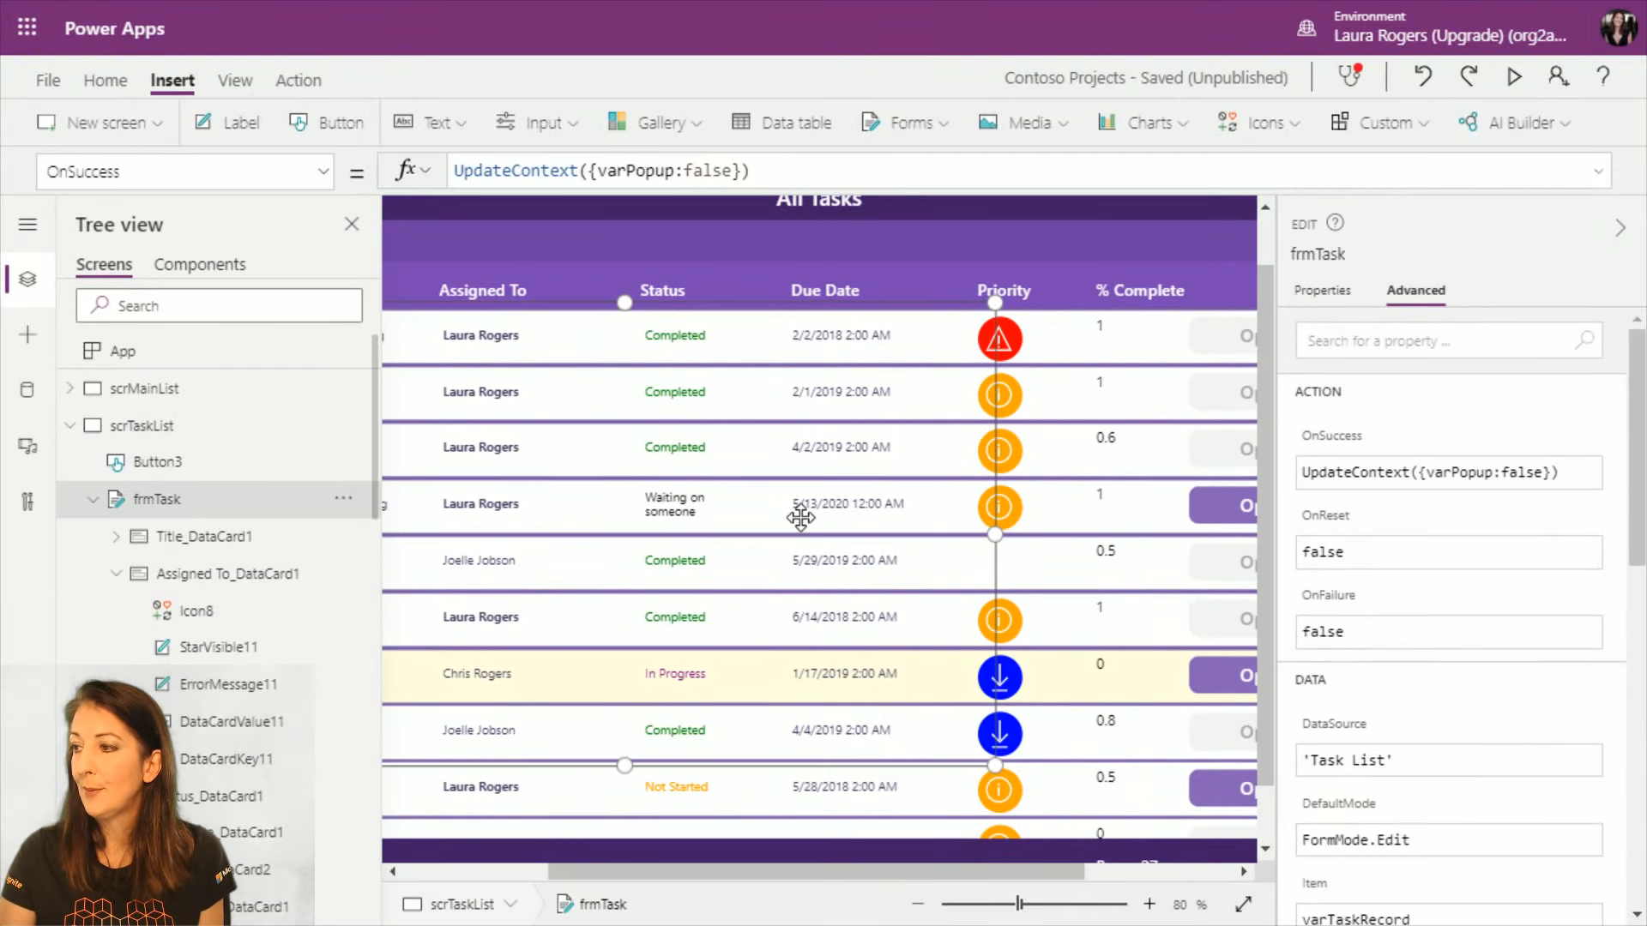
pyautogui.moveTo(780, 527); pyautogui.dragTo(1038, 437)
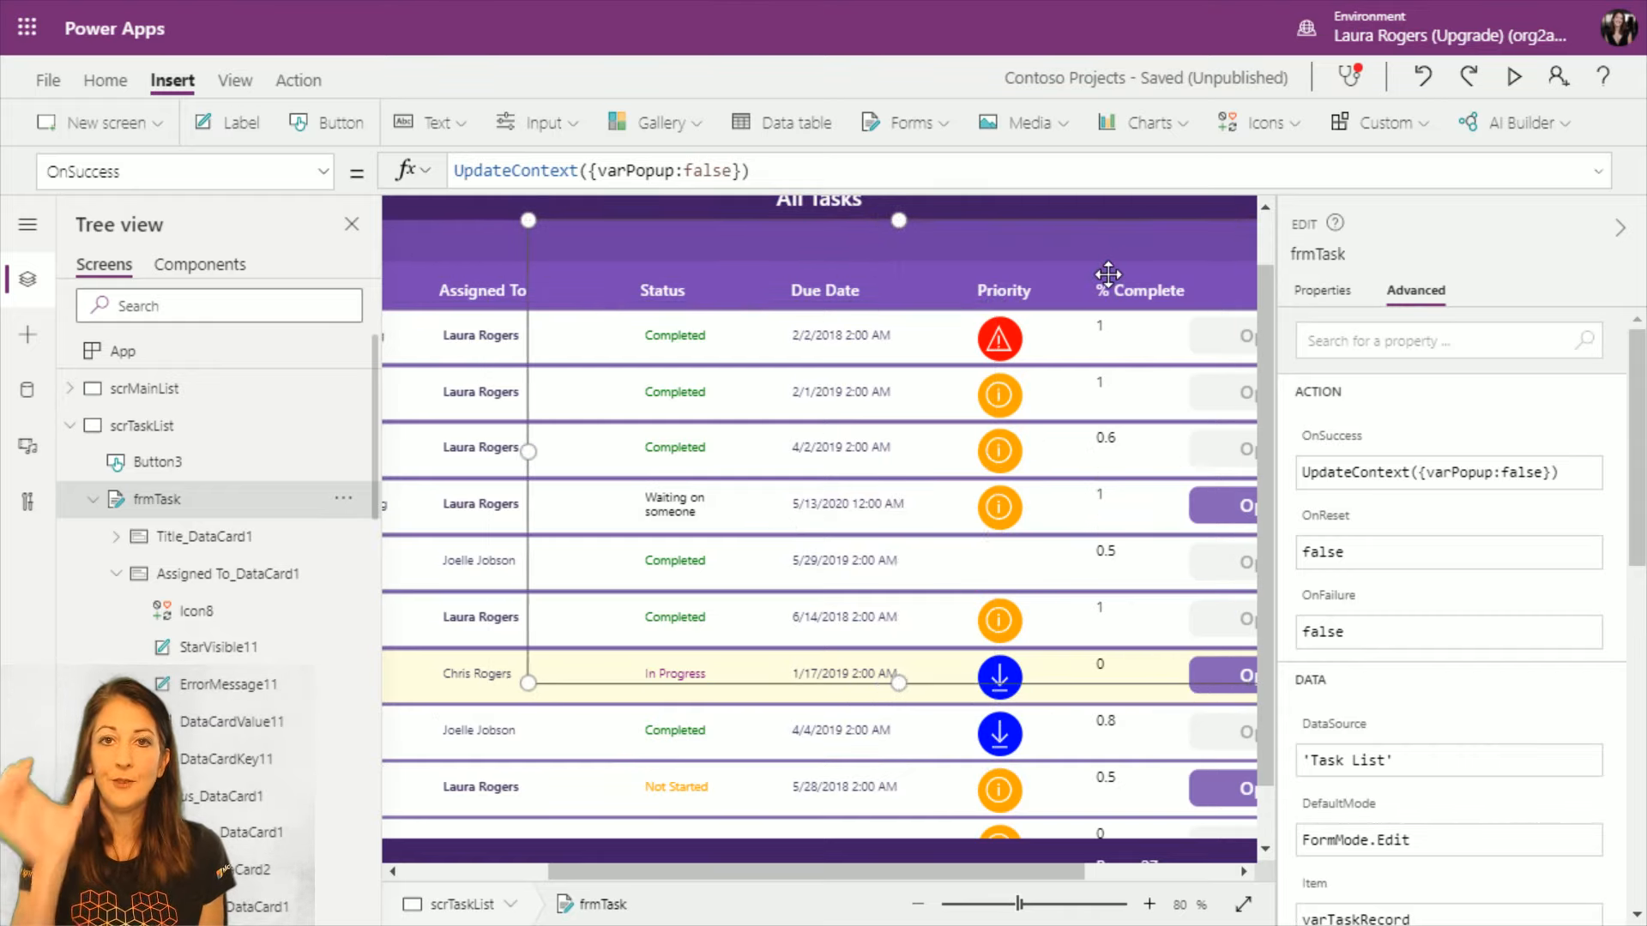
pyautogui.click(1513, 77)
pyautogui.click(1605, 40)
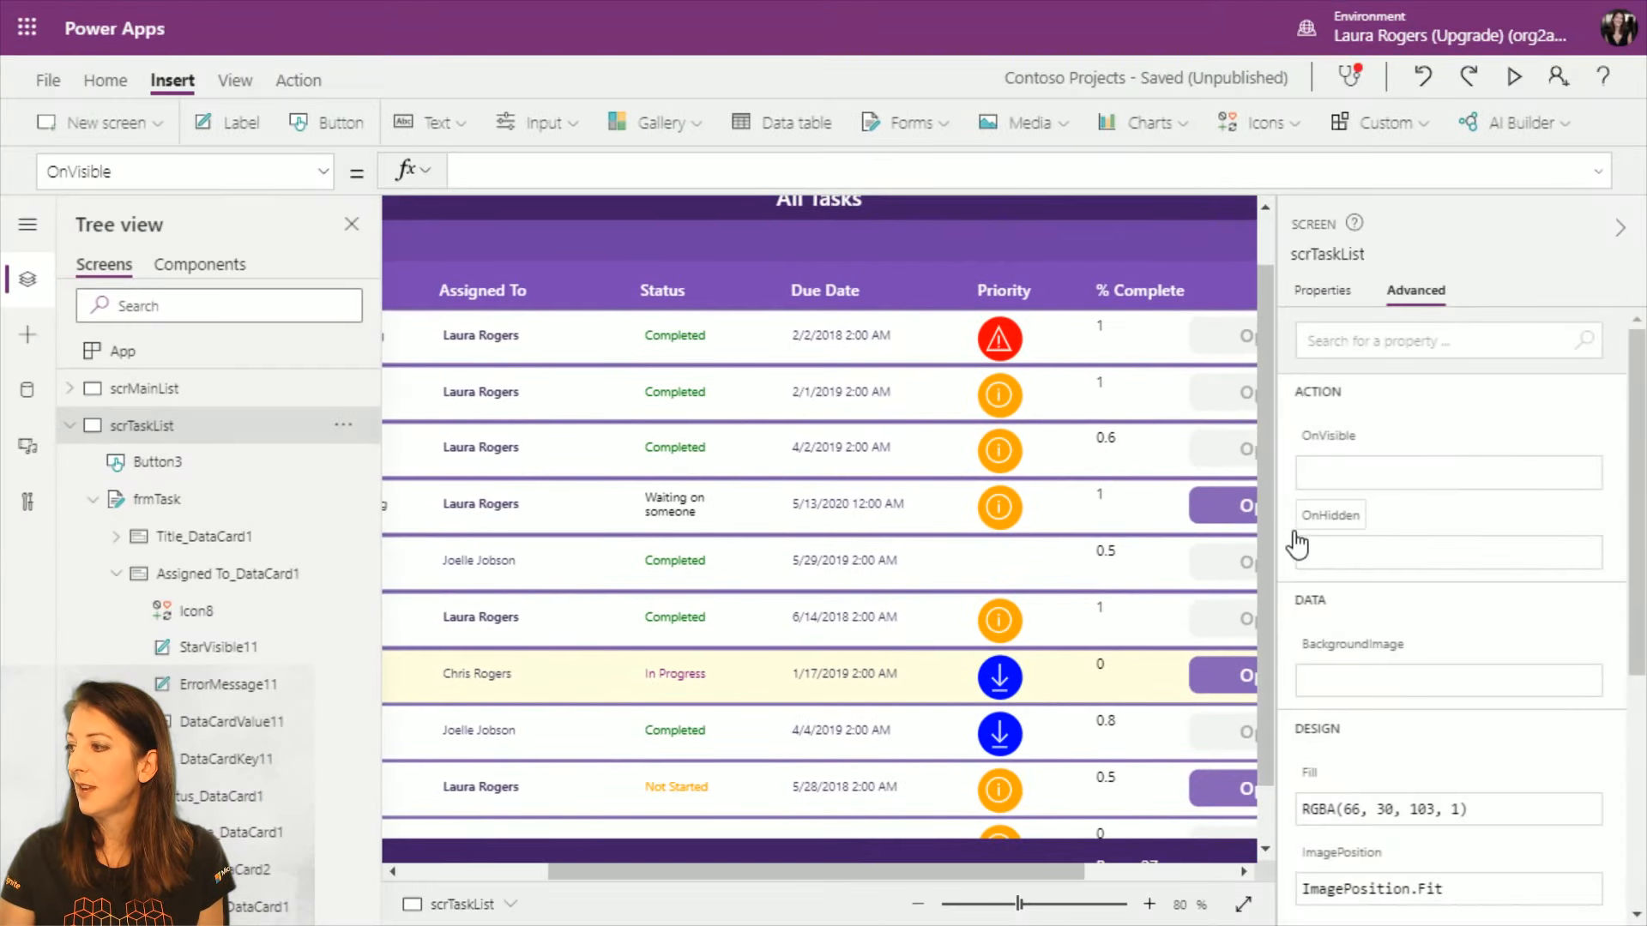
# Step: Open the "Set up employee review meeting" task in preview and return to editing with its form displayed
pyautogui.click(1514, 77)
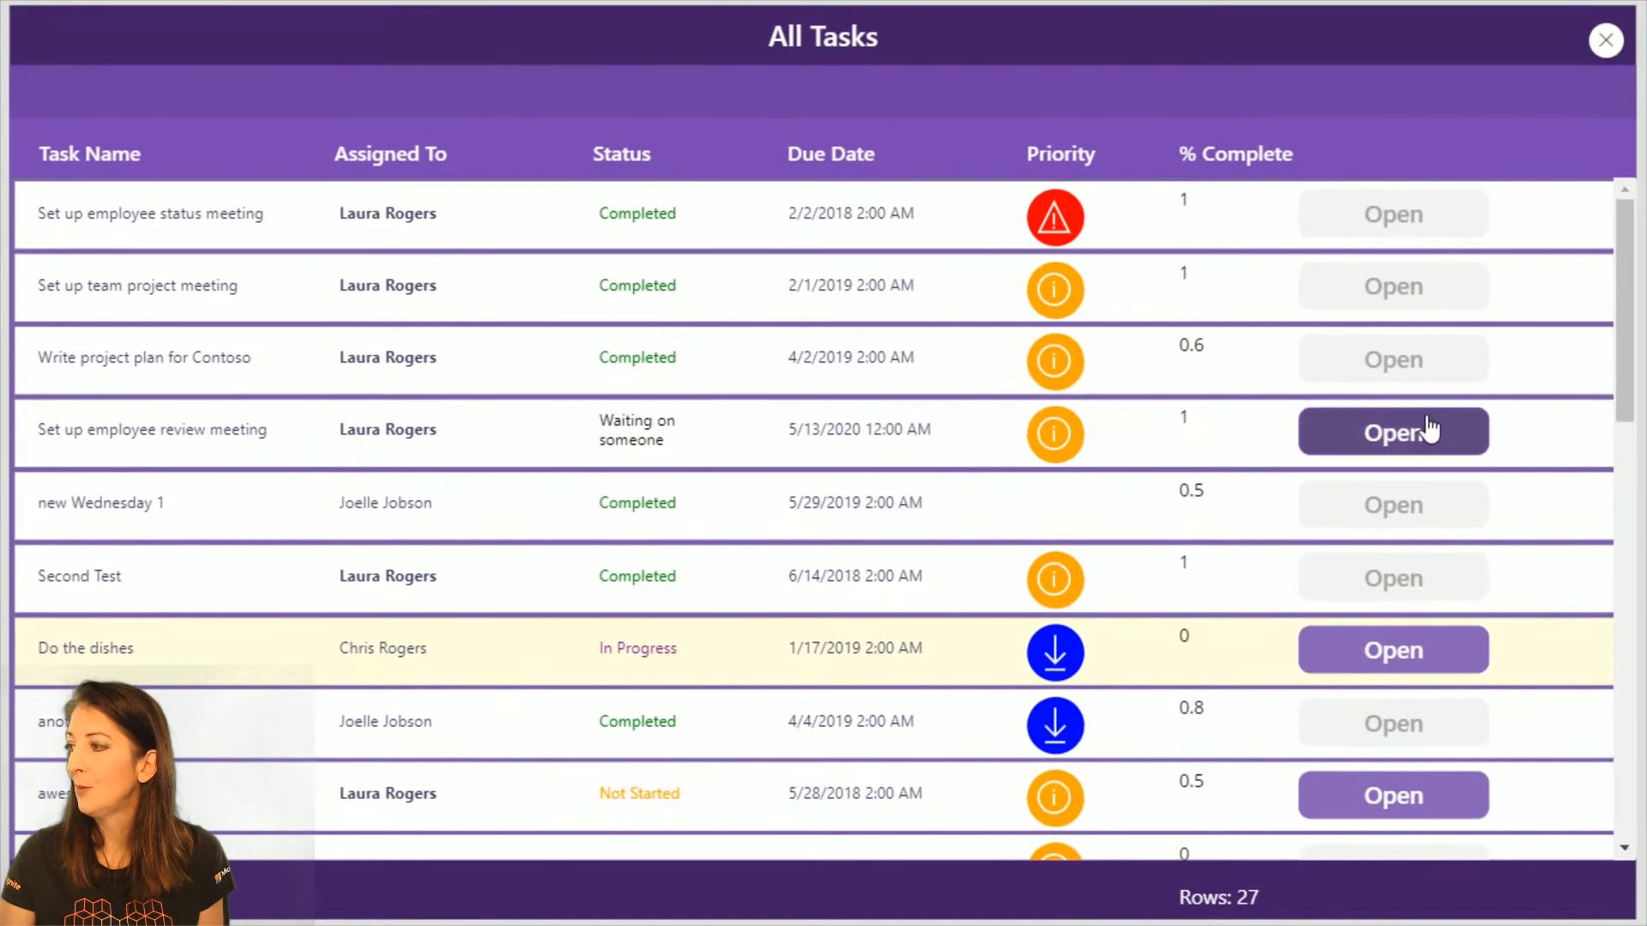
pyautogui.click(1427, 432)
pyautogui.click(1605, 40)
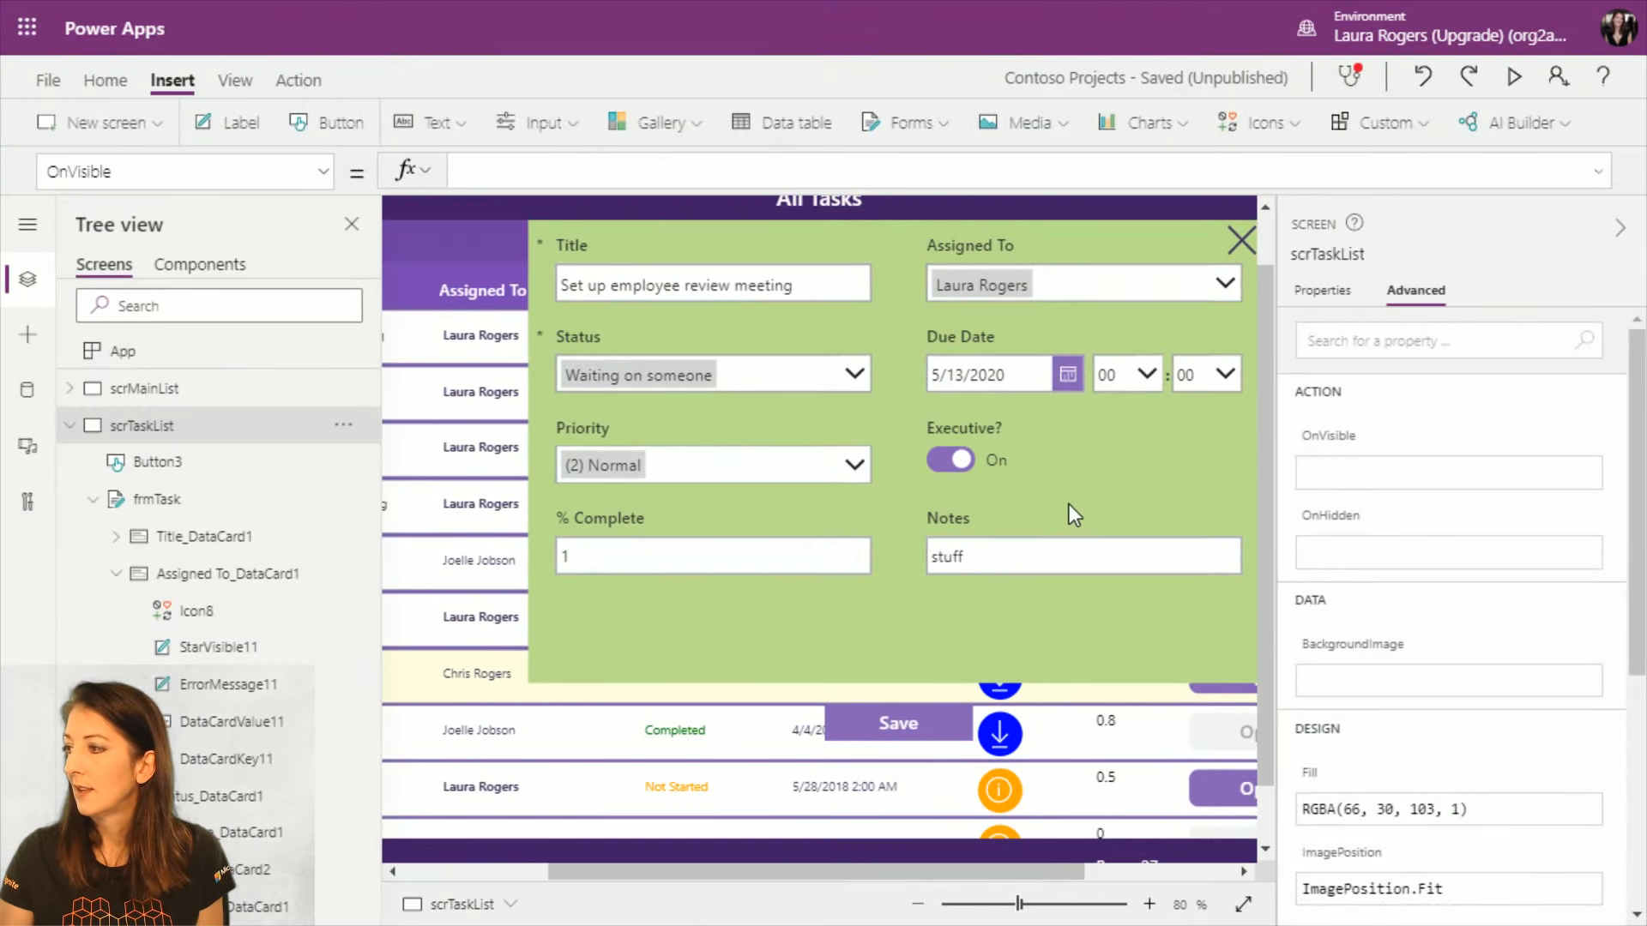
# Step: Move the frmTask form into the upper-right corner of the app screen
pyautogui.moveTo(964, 862); pyautogui.dragTo(1120, 860)
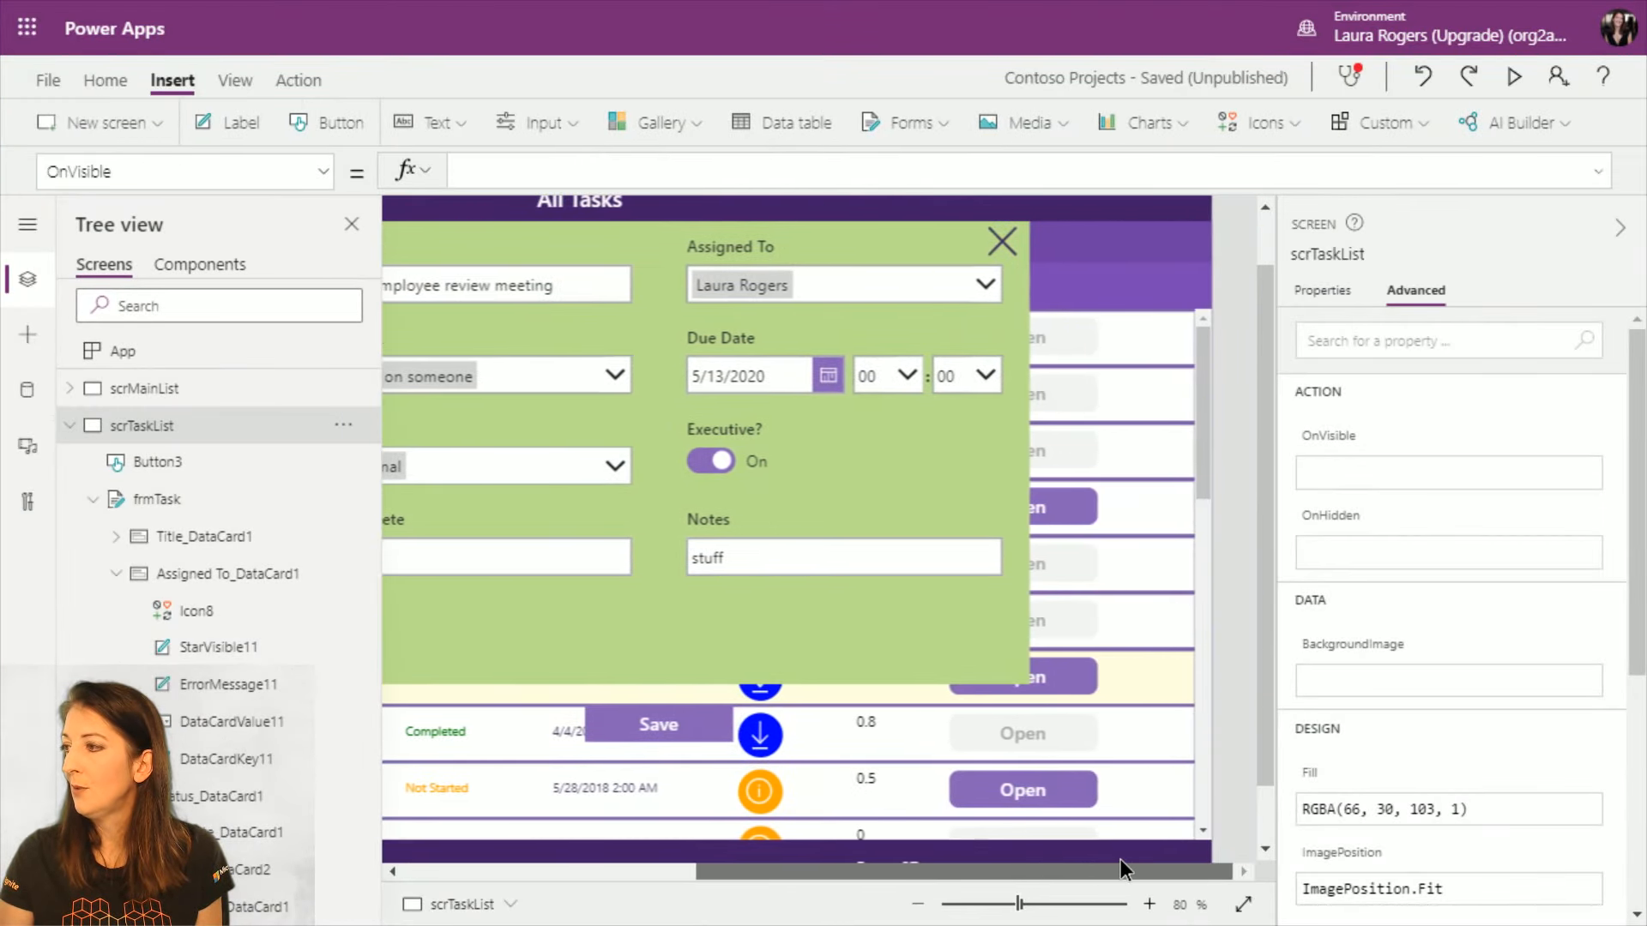
pyautogui.click(918, 904)
pyautogui.click(918, 904)
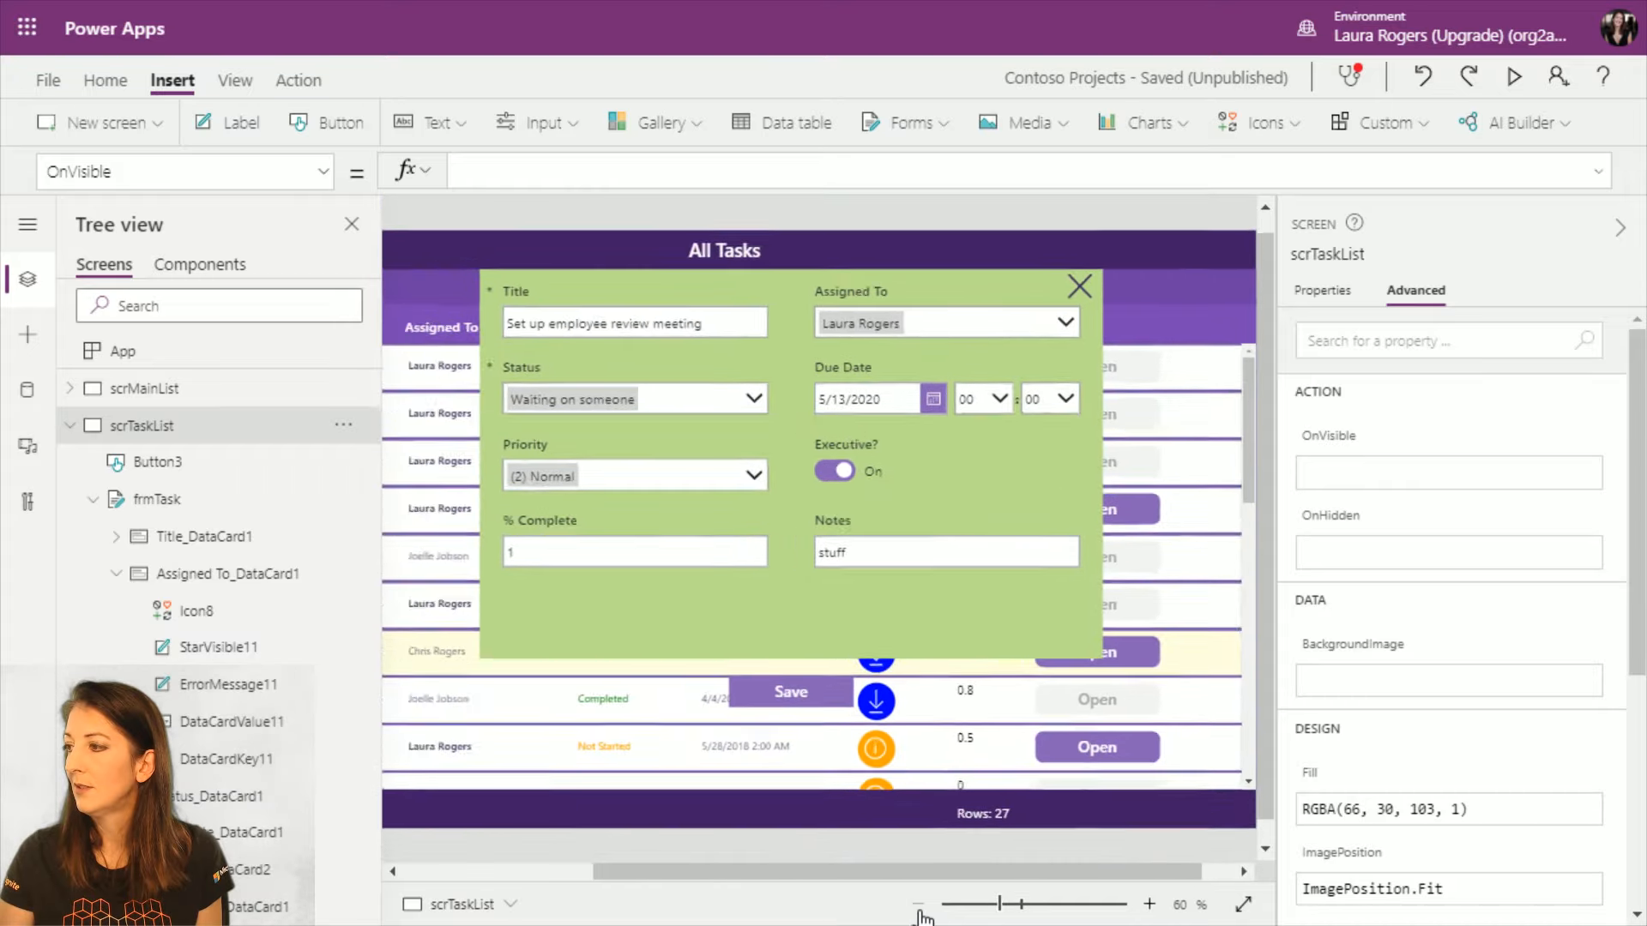
pyautogui.click(918, 904)
pyautogui.click(980, 570)
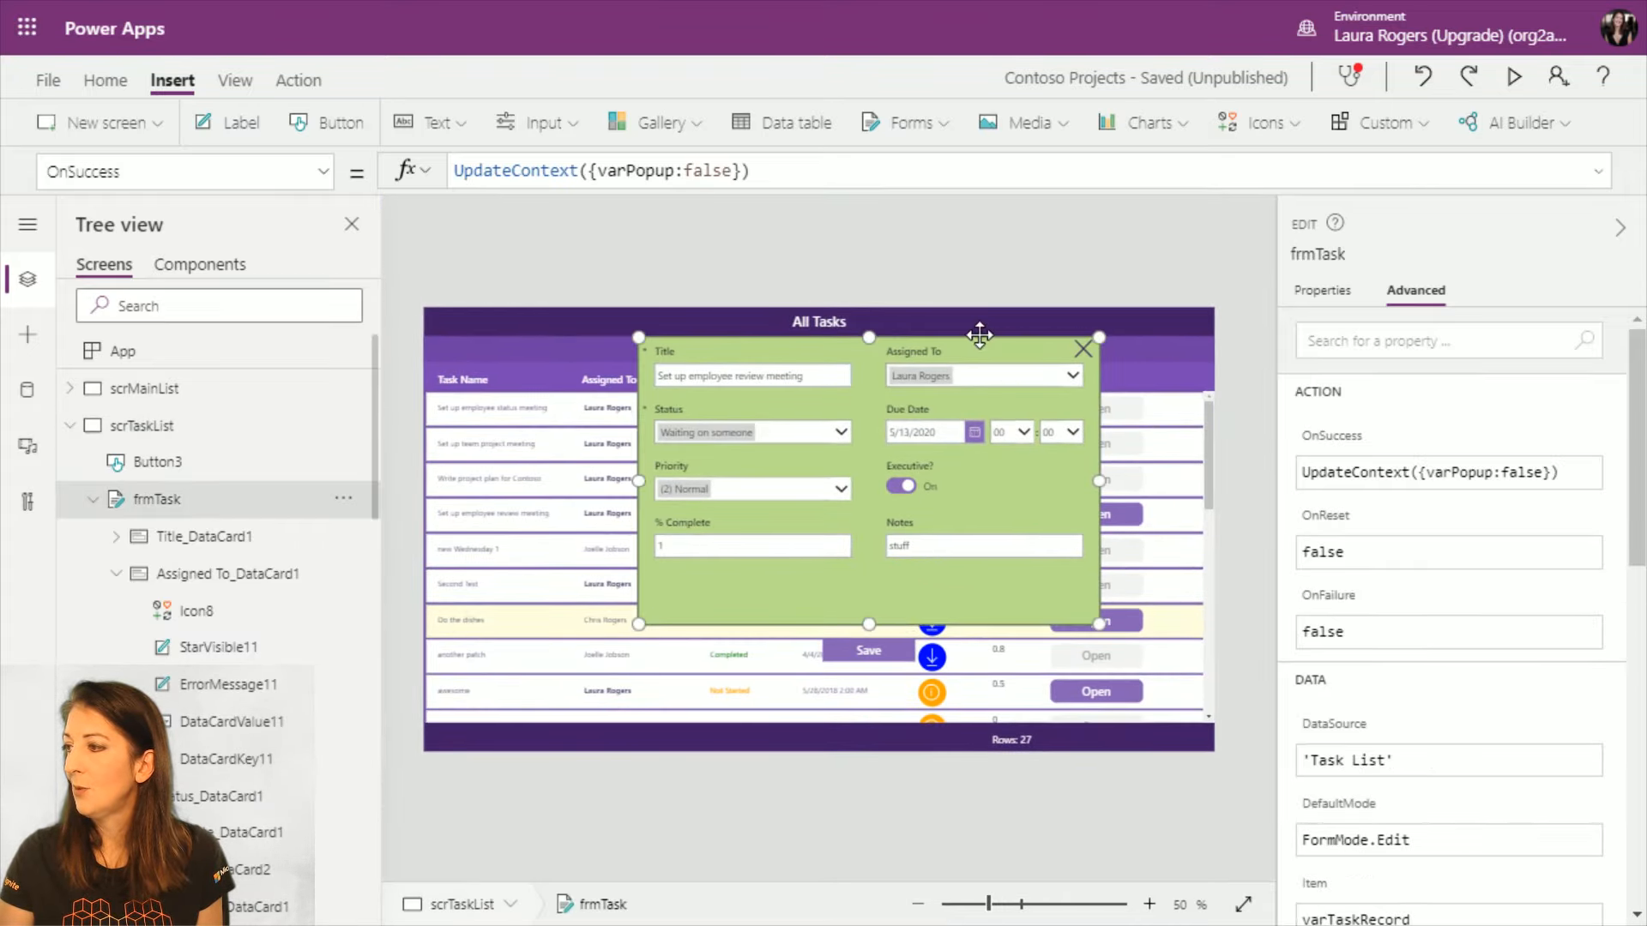
pyautogui.moveTo(979, 335); pyautogui.dragTo(1100, 300)
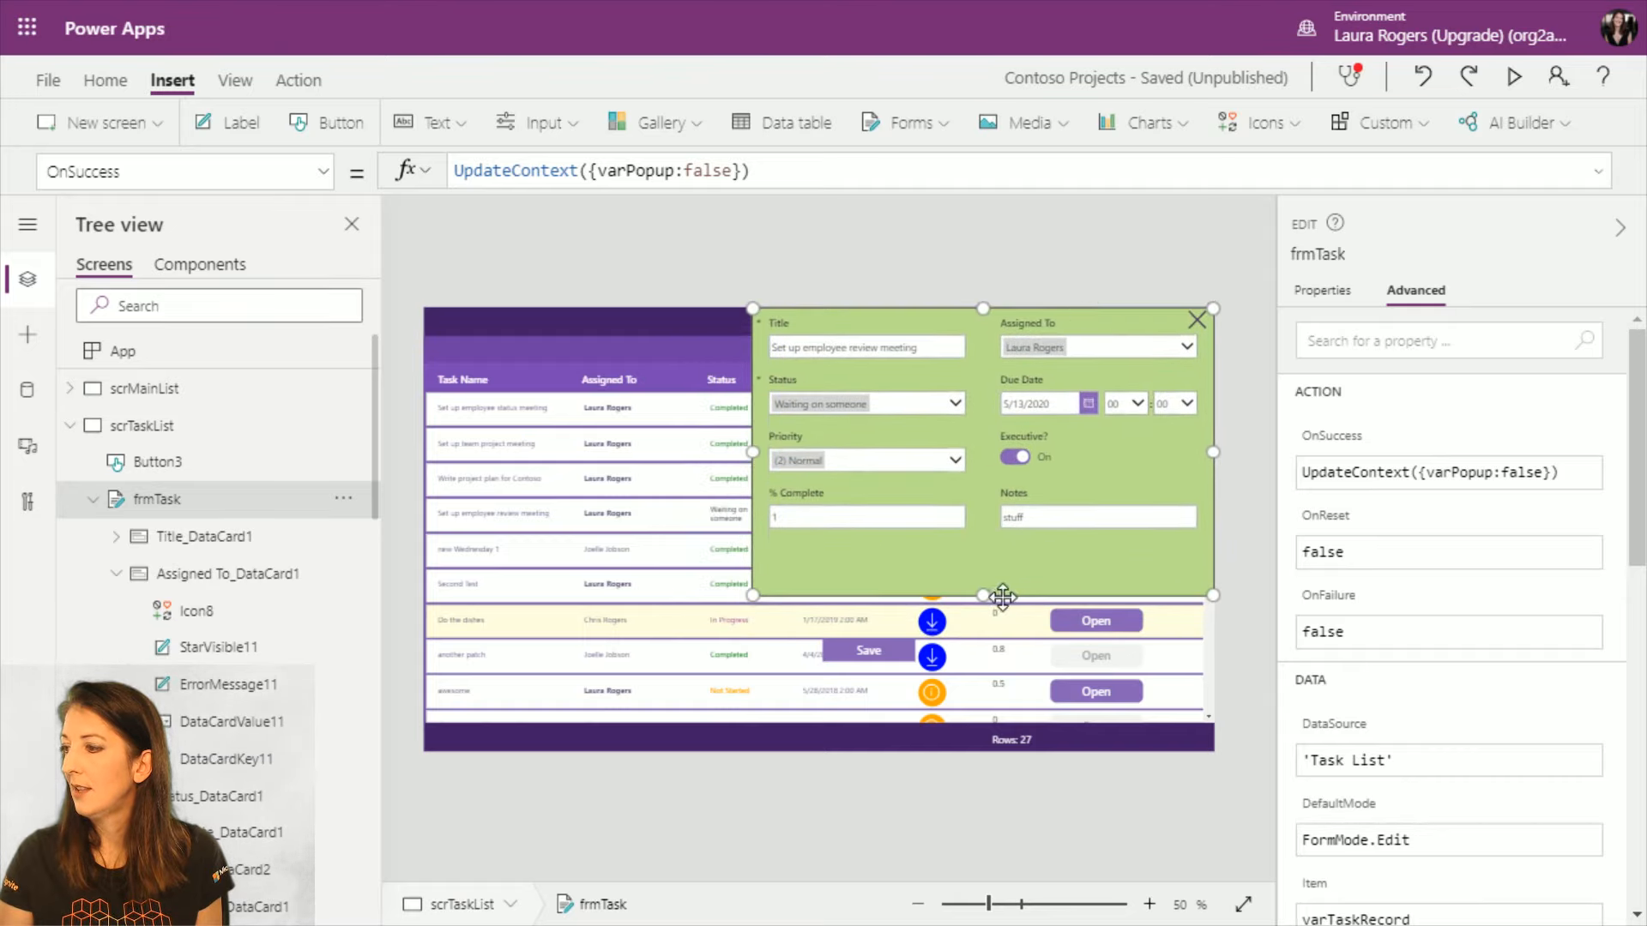
# Step: Resize frmTask into a full-height side panel about 456 wide by 768 high and move the Save button onto it
pyautogui.moveTo(983, 596); pyautogui.dragTo(988, 753)
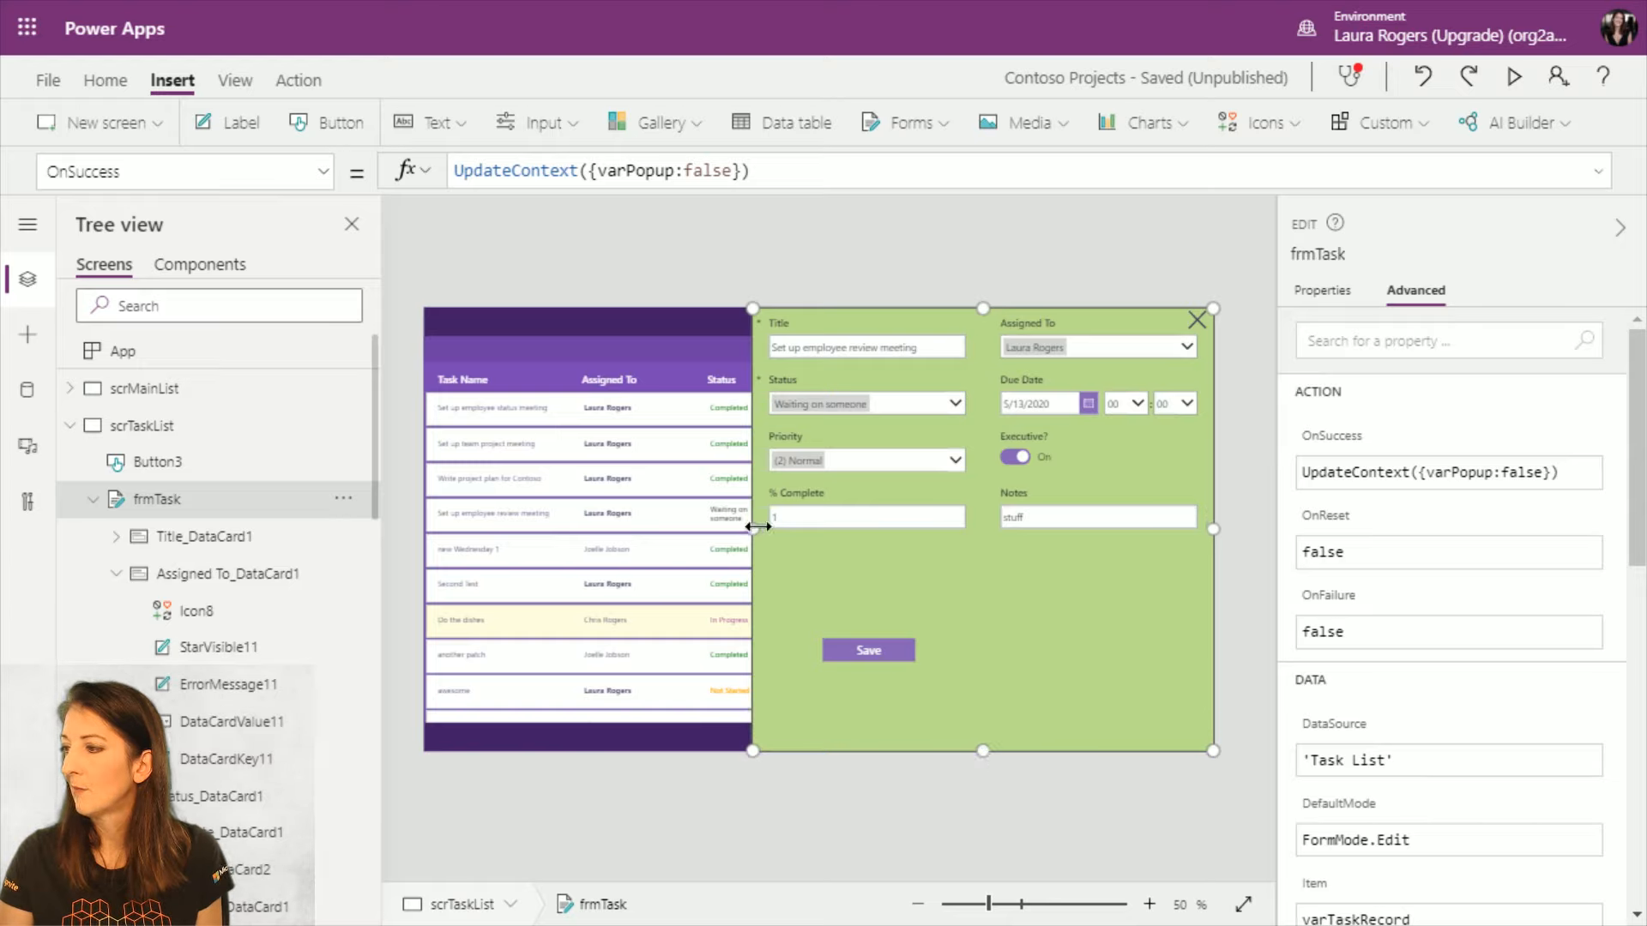
pyautogui.moveTo(753, 530); pyautogui.dragTo(954, 518)
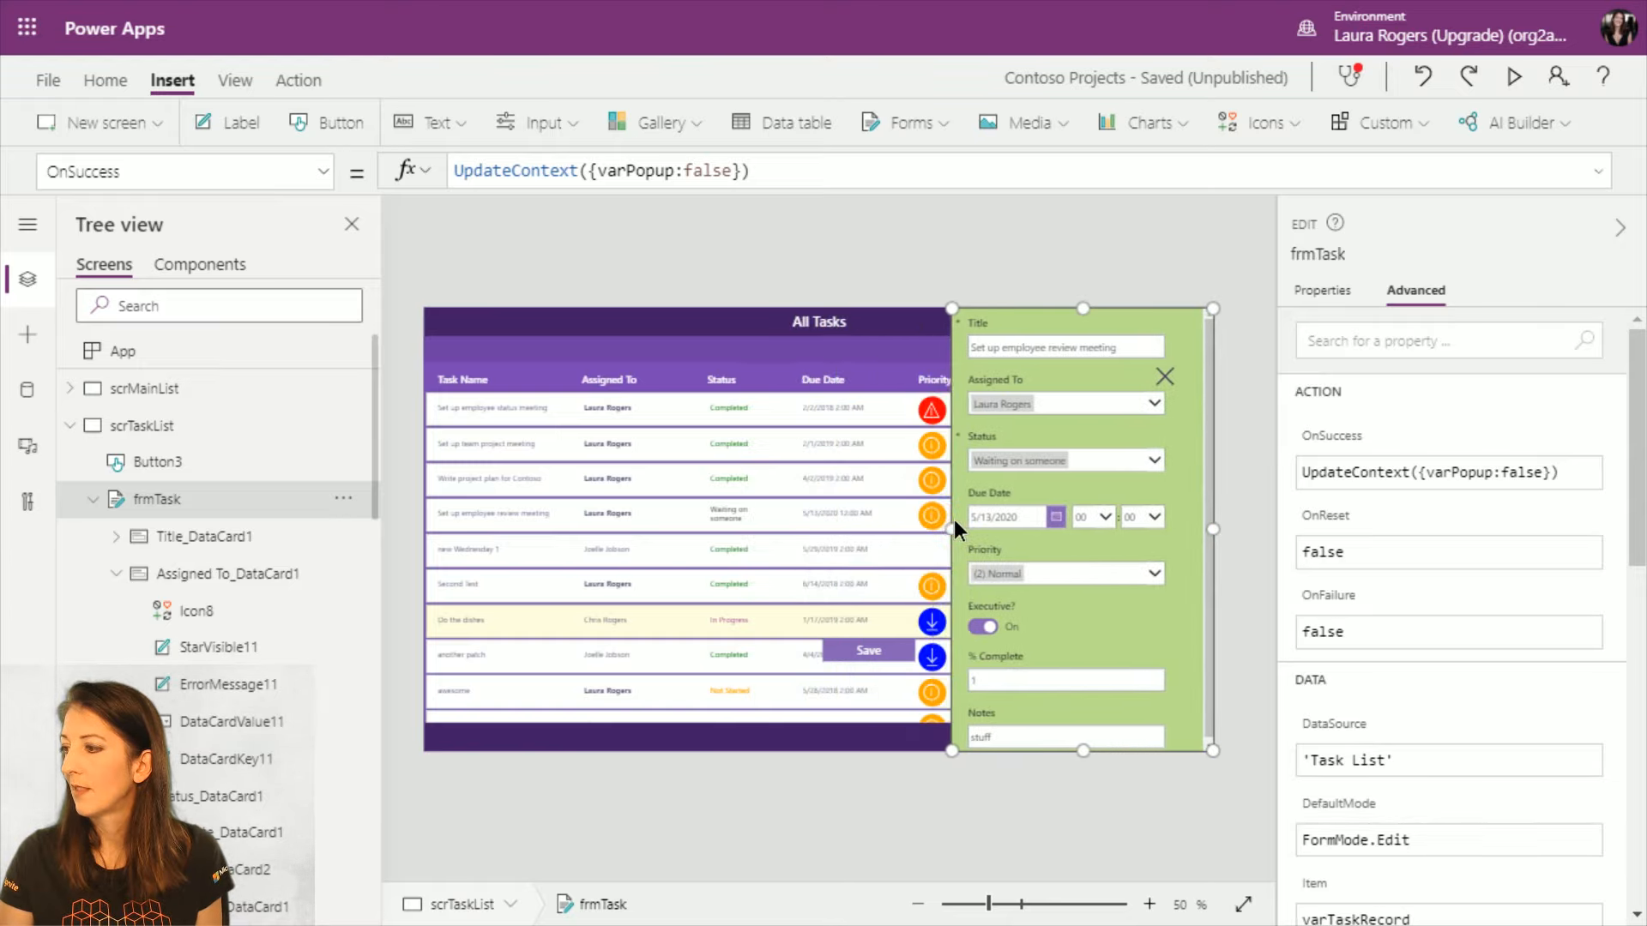
pyautogui.click(871, 652)
pyautogui.moveTo(895, 654); pyautogui.dragTo(1167, 648)
# Step: Set frmTask to 1 column and delete its % Complete card
pyautogui.click(1051, 661)
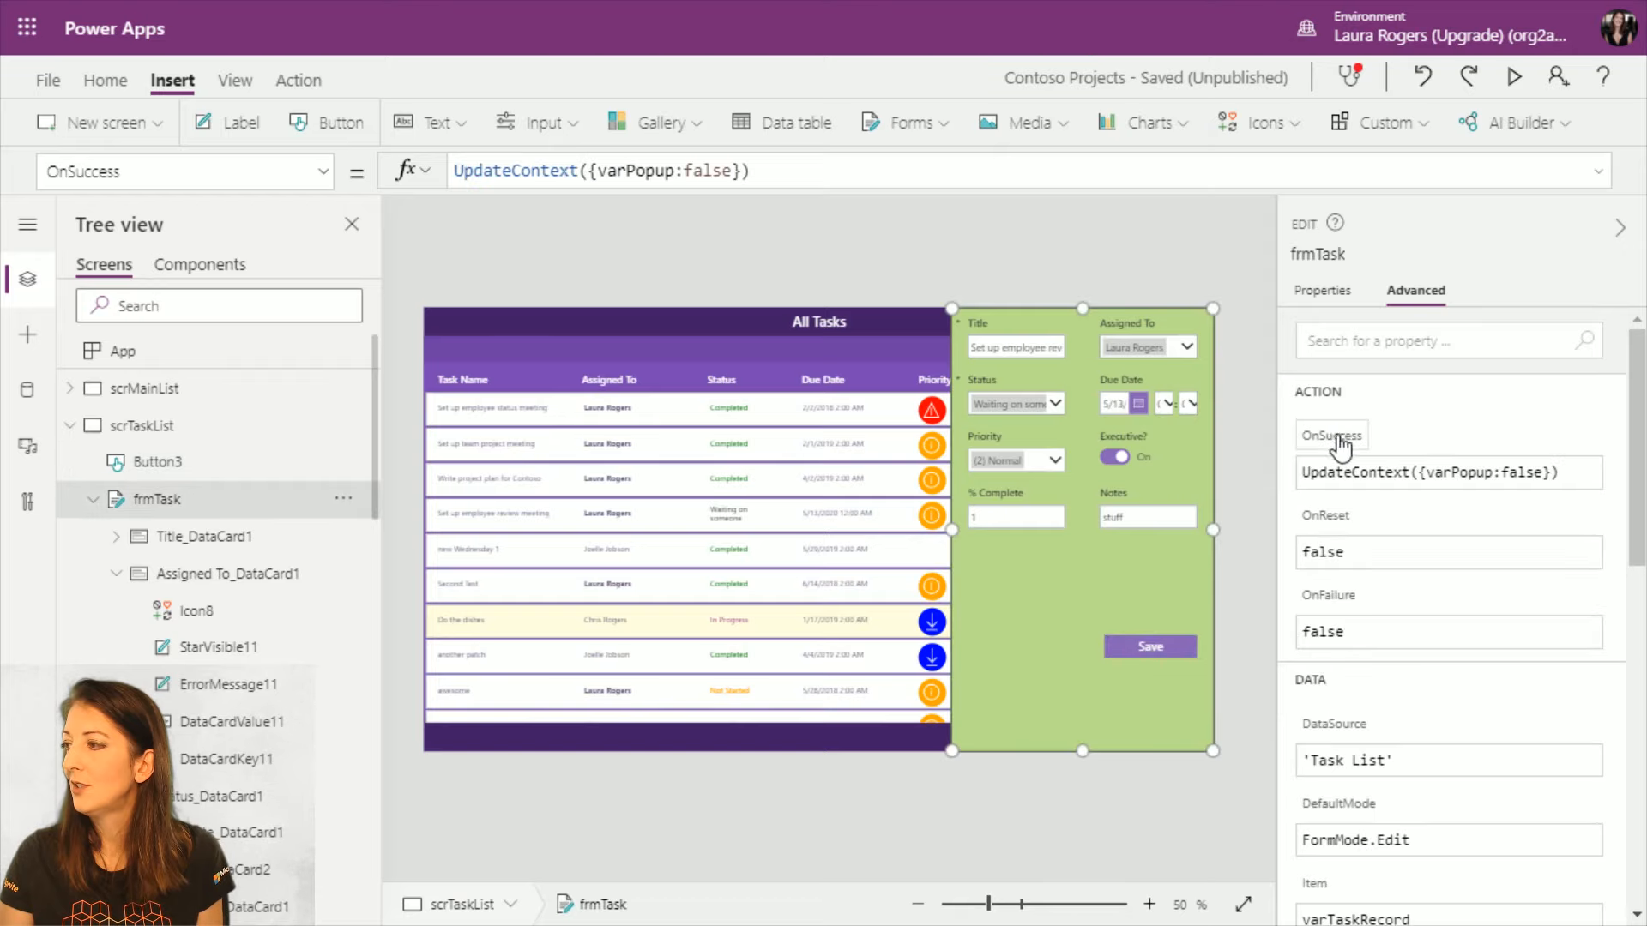
pyautogui.click(1320, 291)
pyautogui.click(1551, 477)
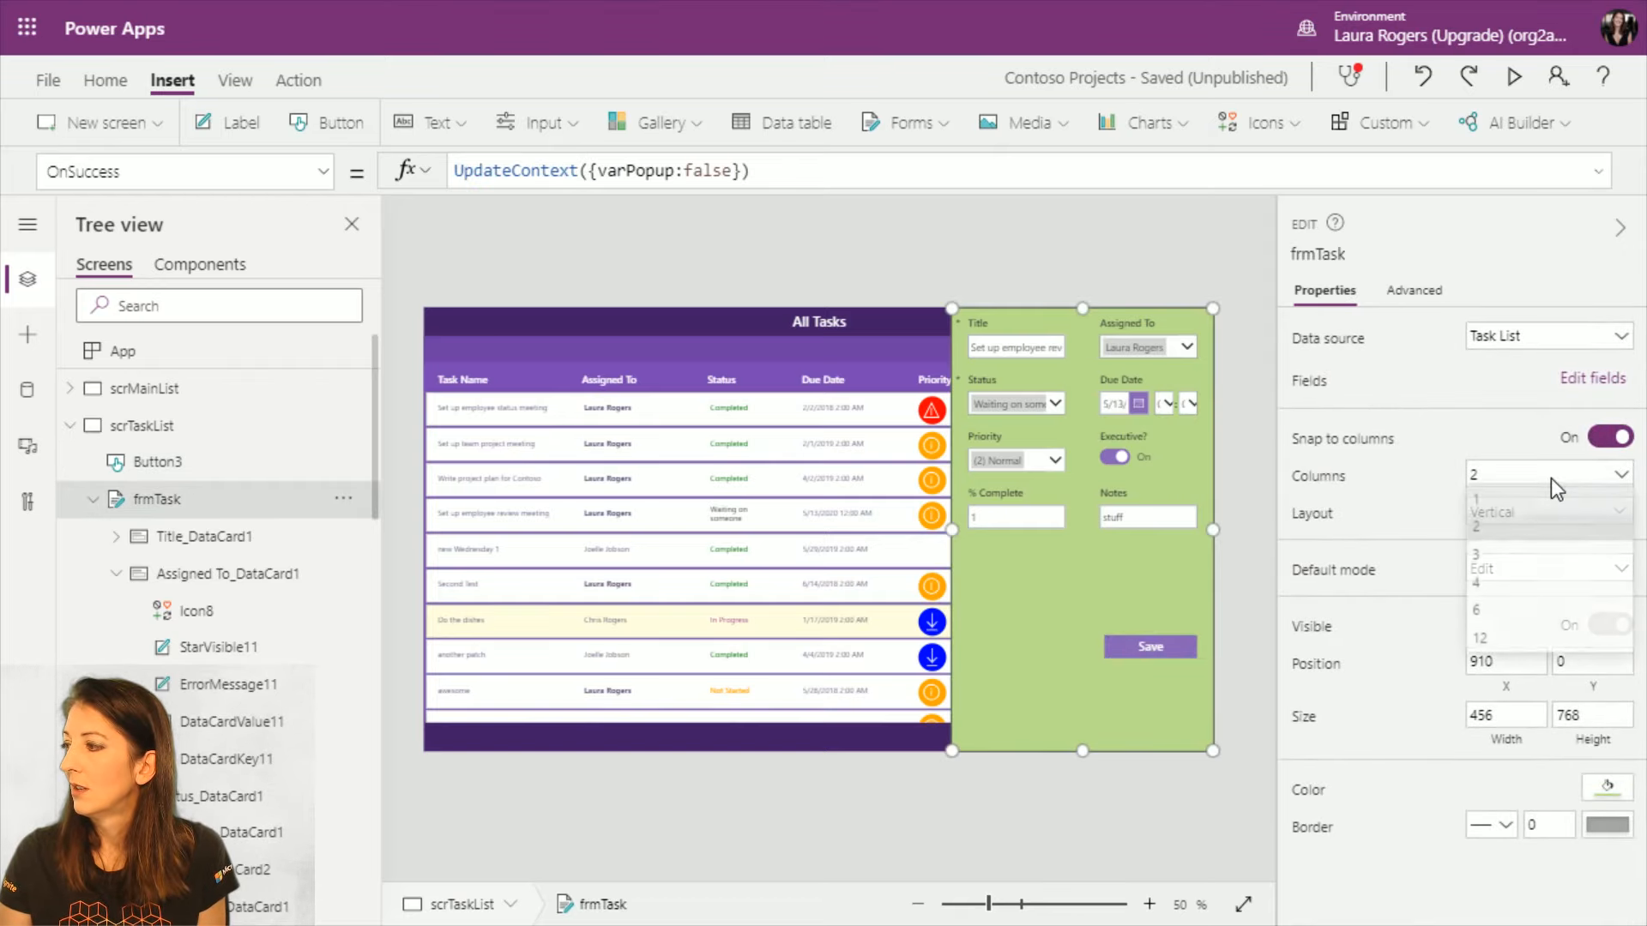
pyautogui.click(1537, 508)
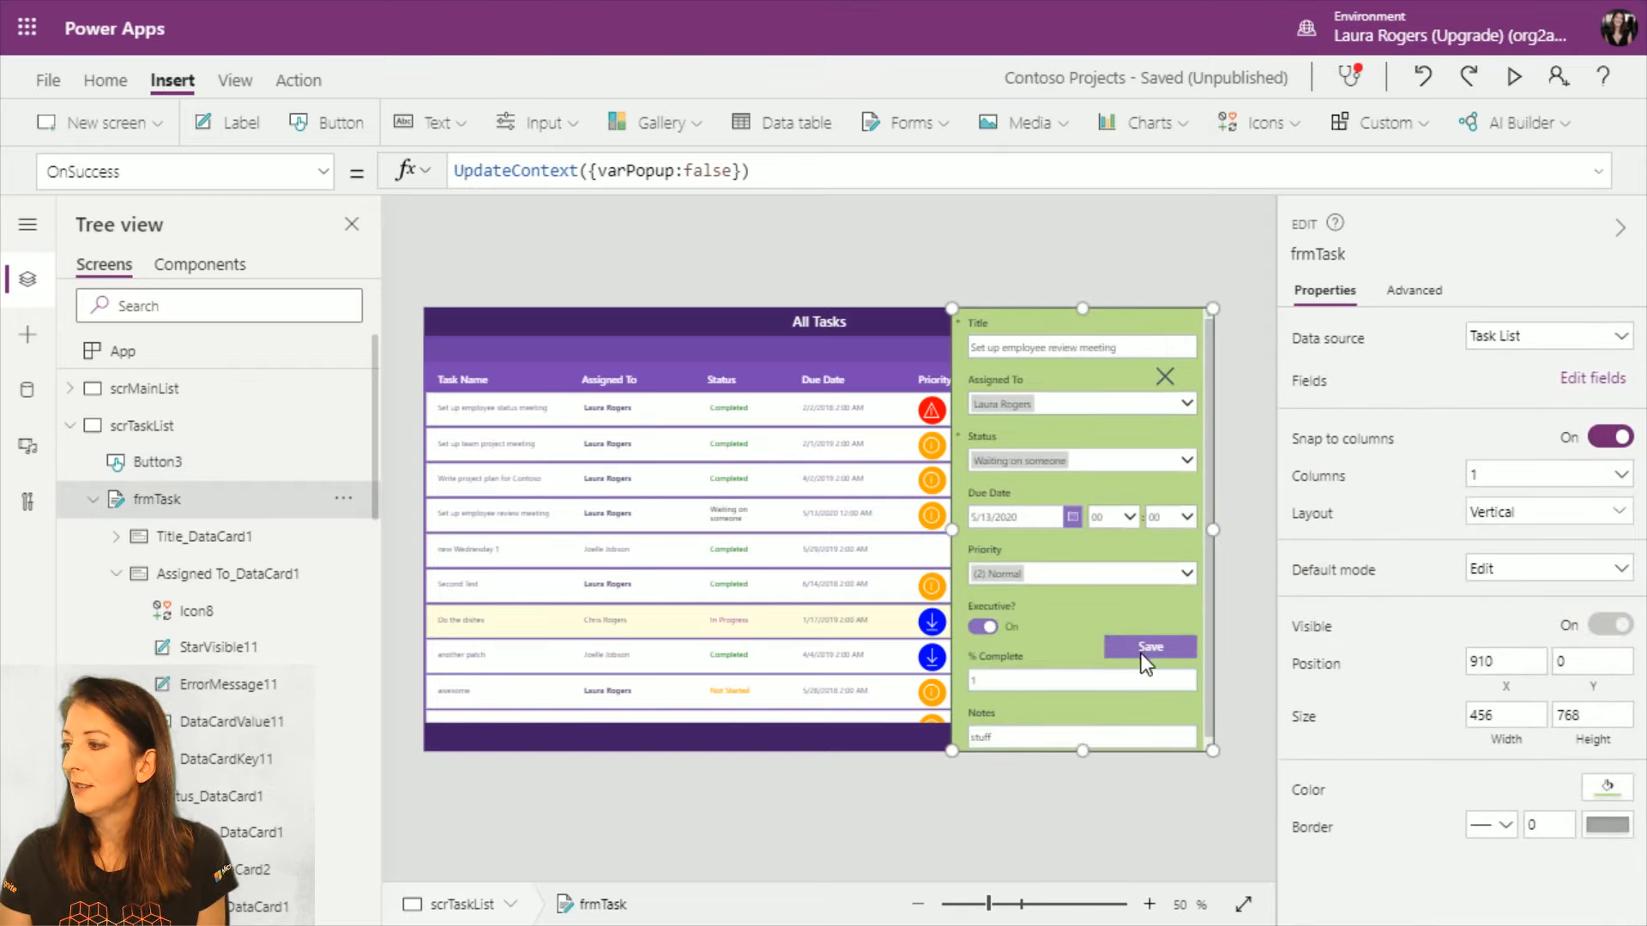
pyautogui.click(1039, 684)
pyautogui.press('Delete')
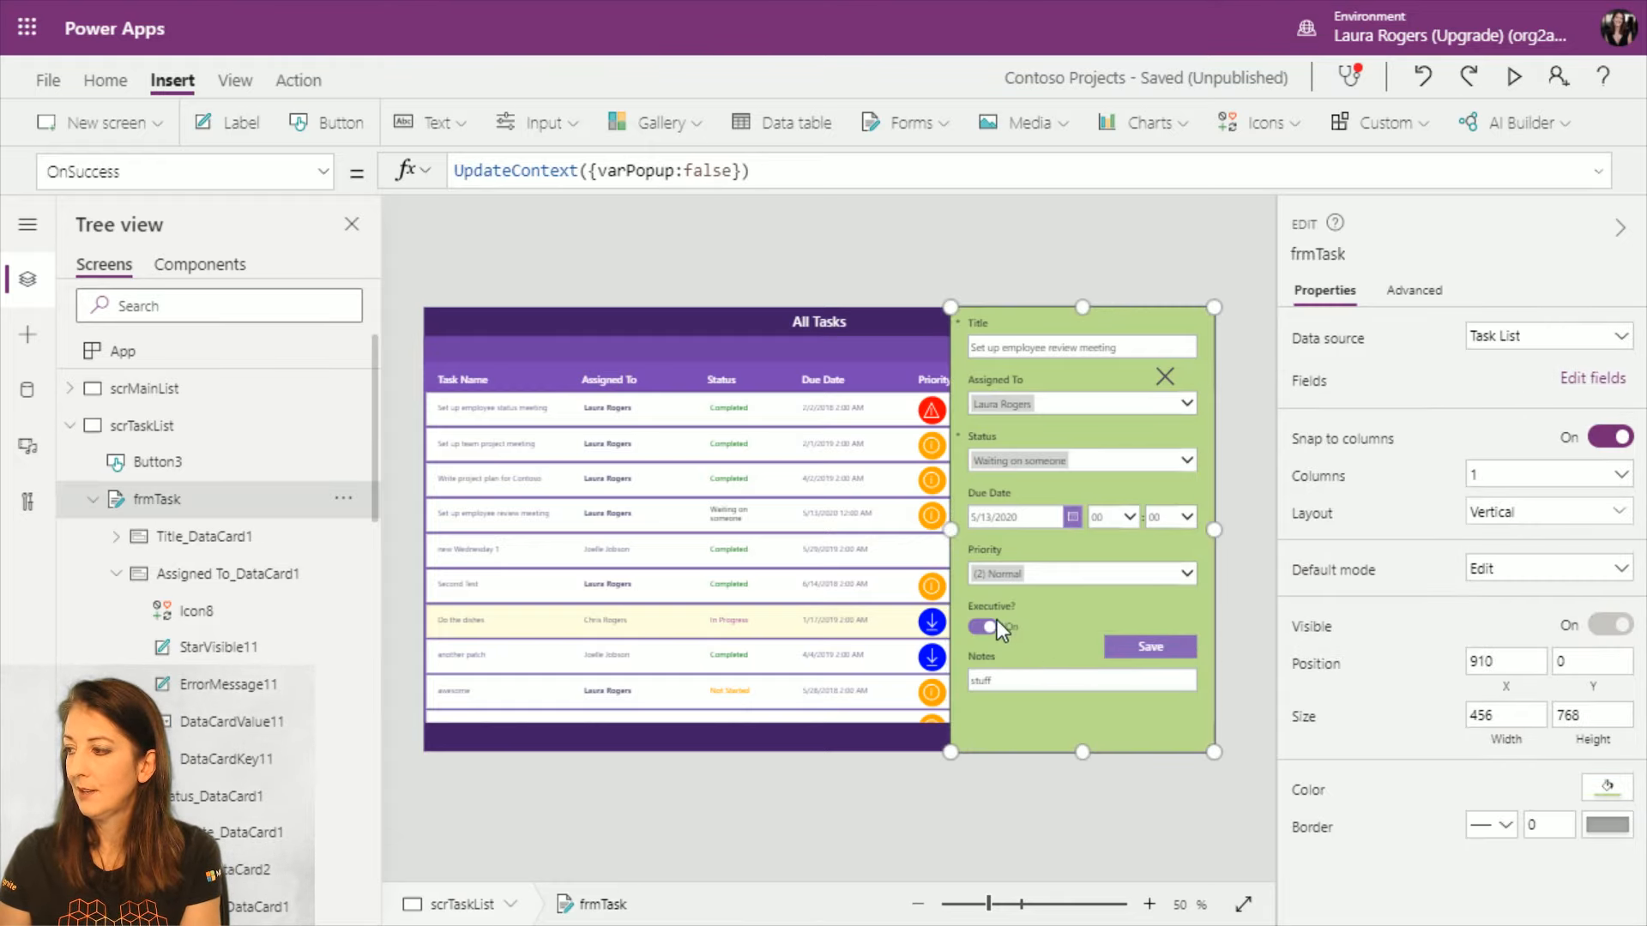
# Step: Move the Save button down to the form's lower-right corner, below the Notes field
pyautogui.click(1162, 645)
pyautogui.click(1175, 647)
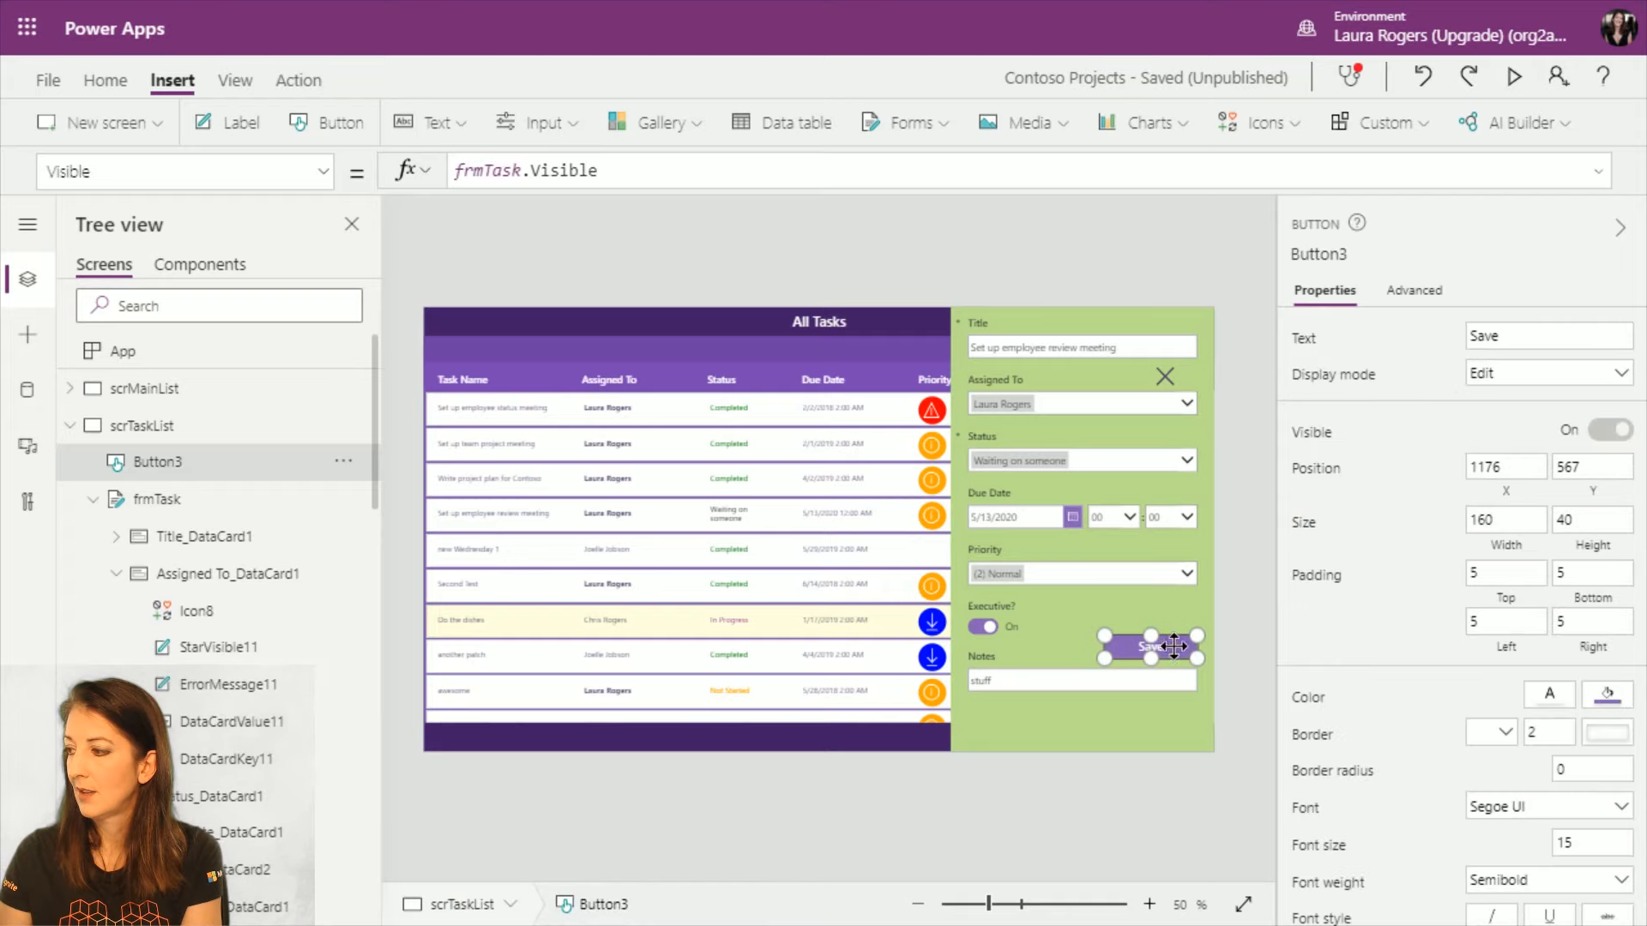
pyautogui.moveTo(1175, 647); pyautogui.dragTo(1176, 745)
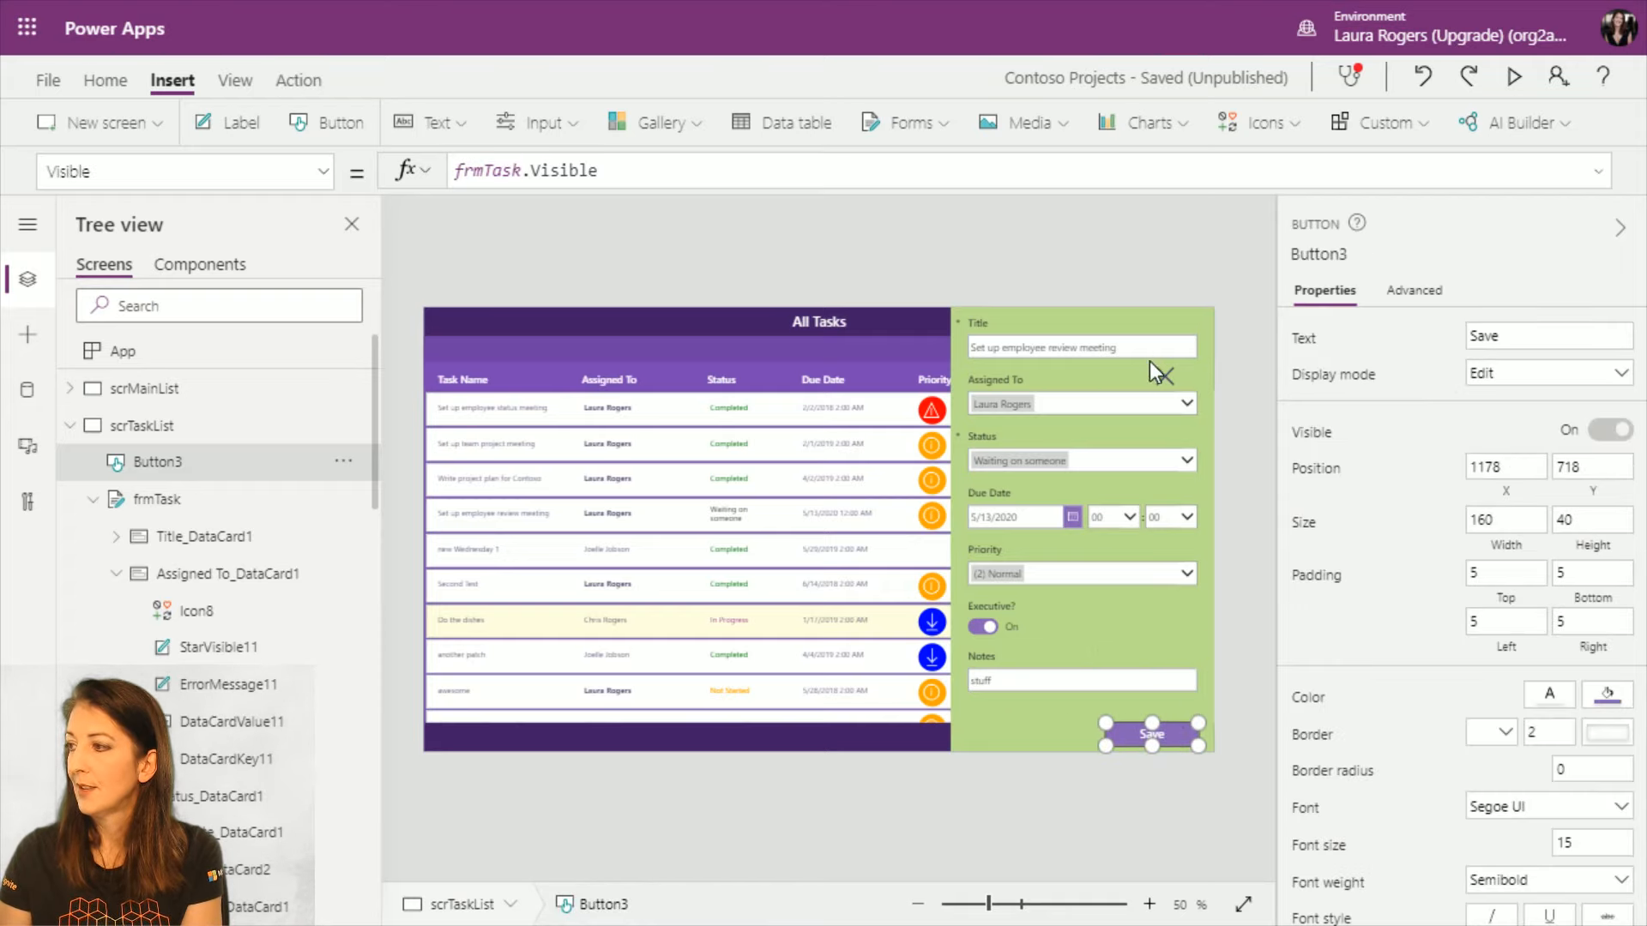
# Step: Unlock the Title card and move the Cancel icon from the Assigned To card into its upper-right corner
pyautogui.click(1168, 376)
pyautogui.click(1170, 377)
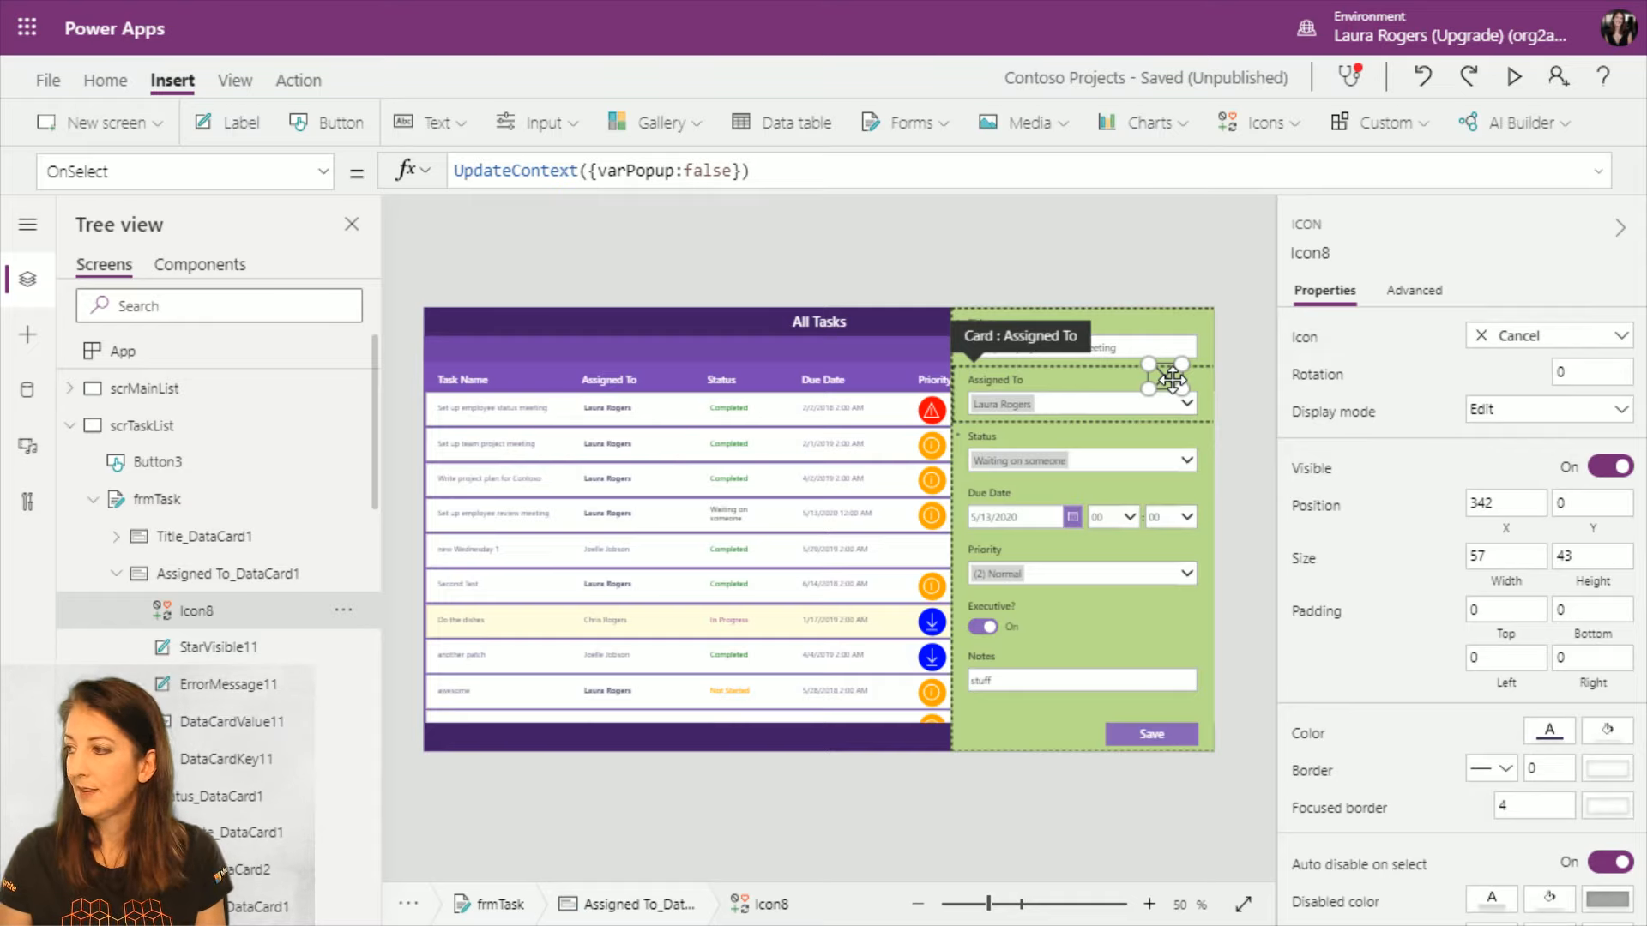
pyautogui.click(1182, 342)
pyautogui.click(1182, 343)
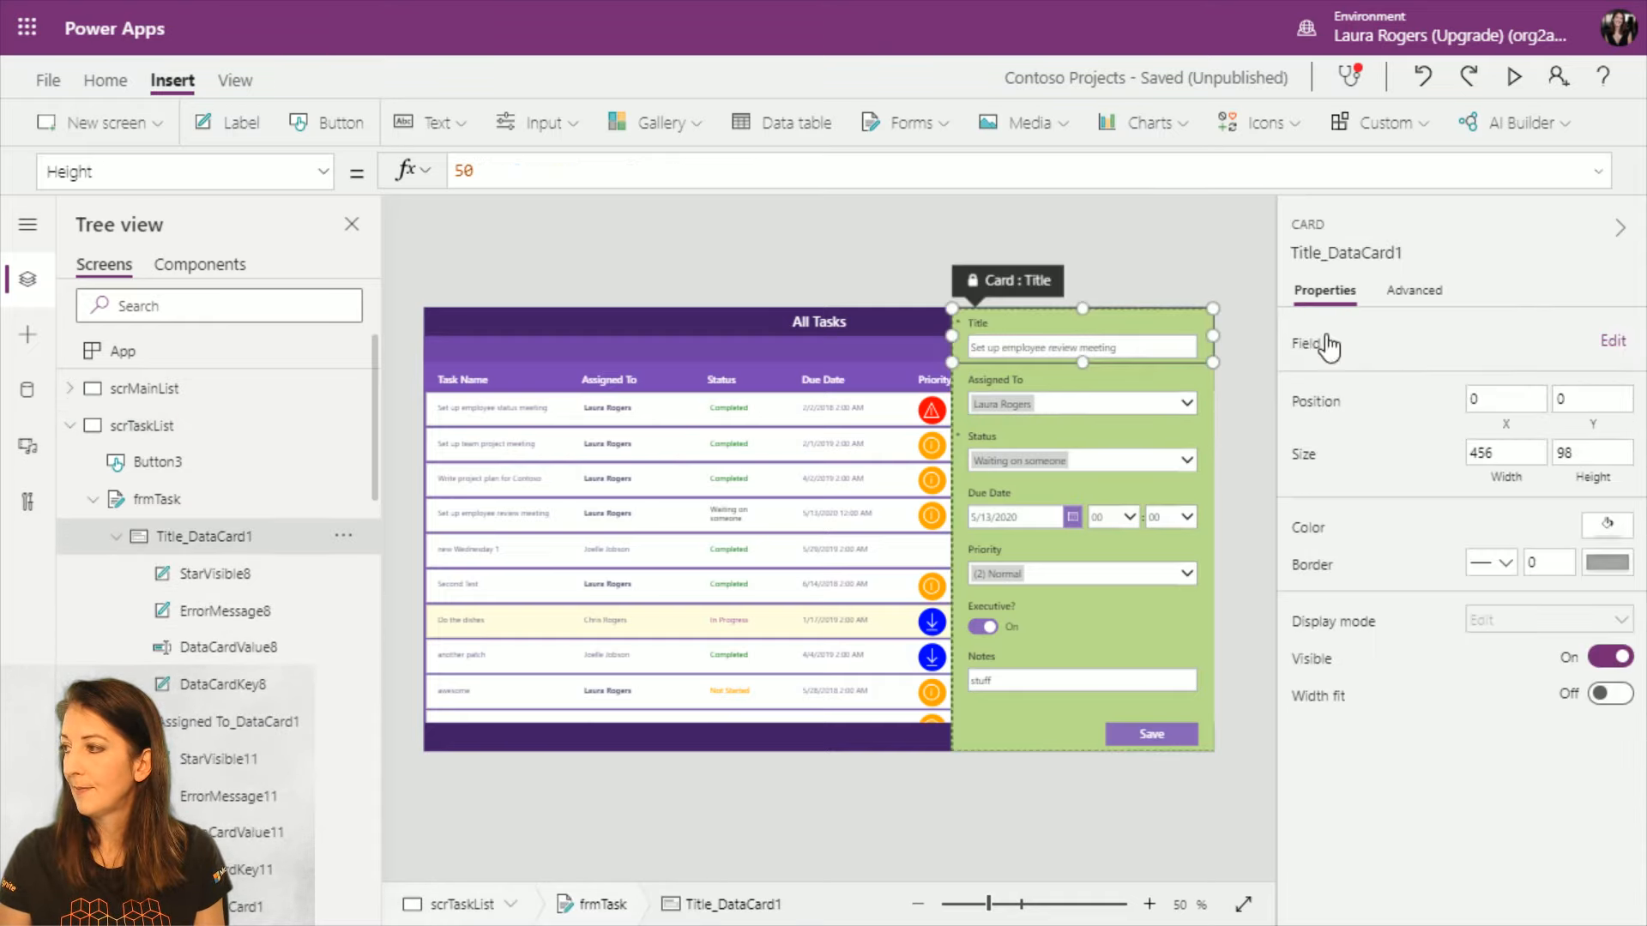
pyautogui.click(1424, 291)
pyautogui.click(1201, 320)
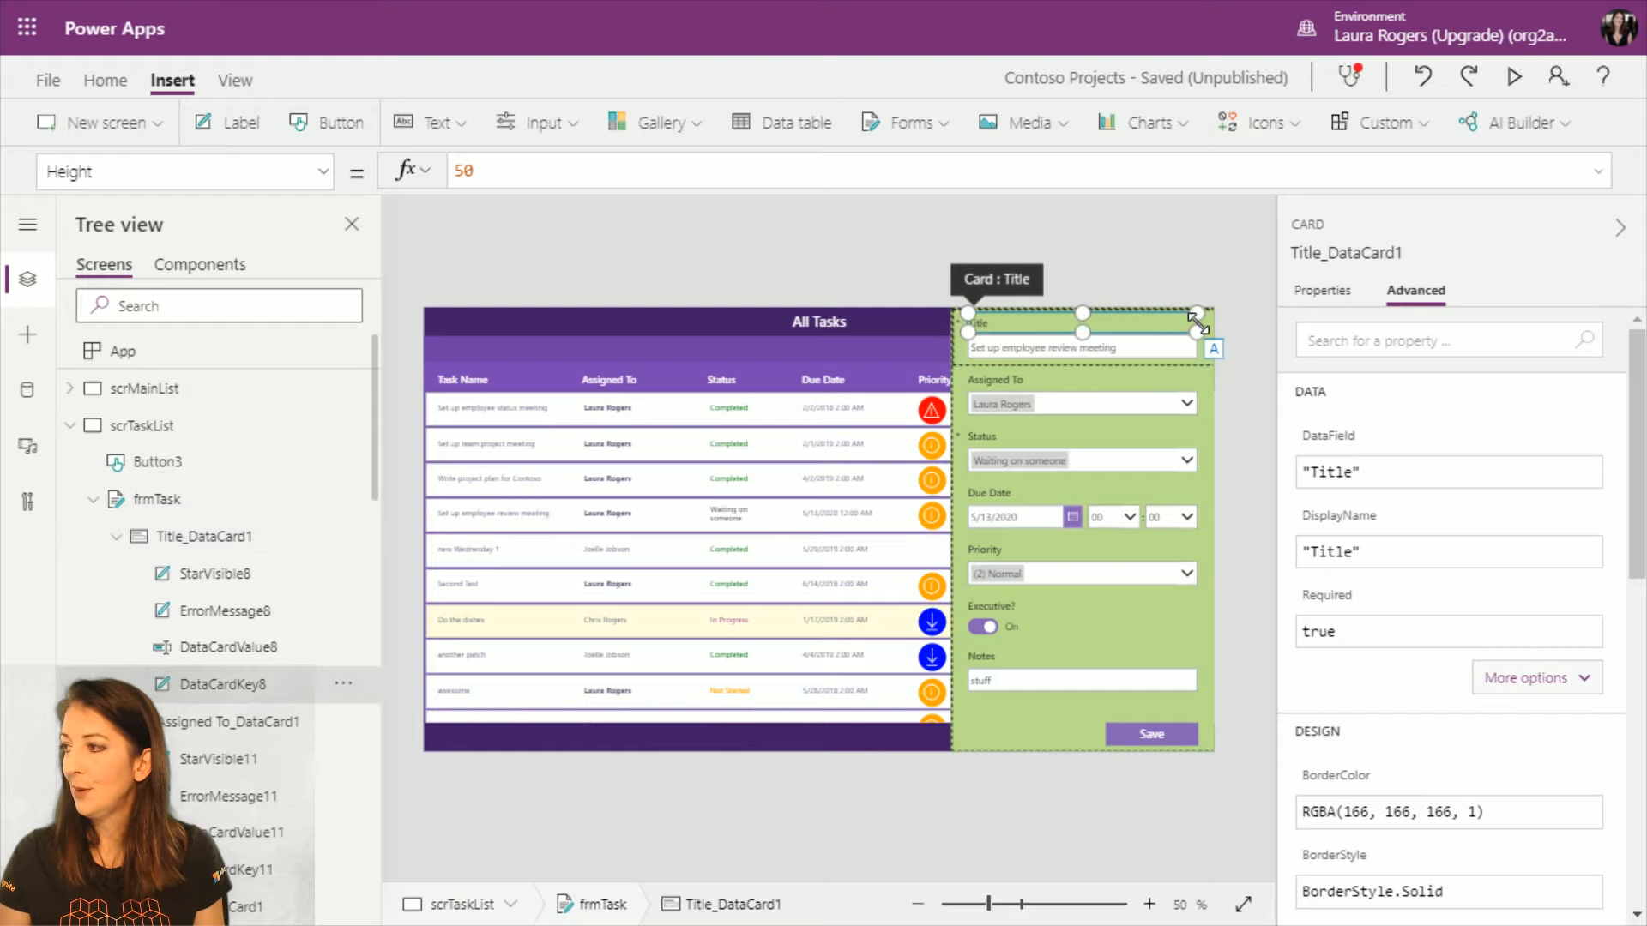
pyautogui.click(1197, 322)
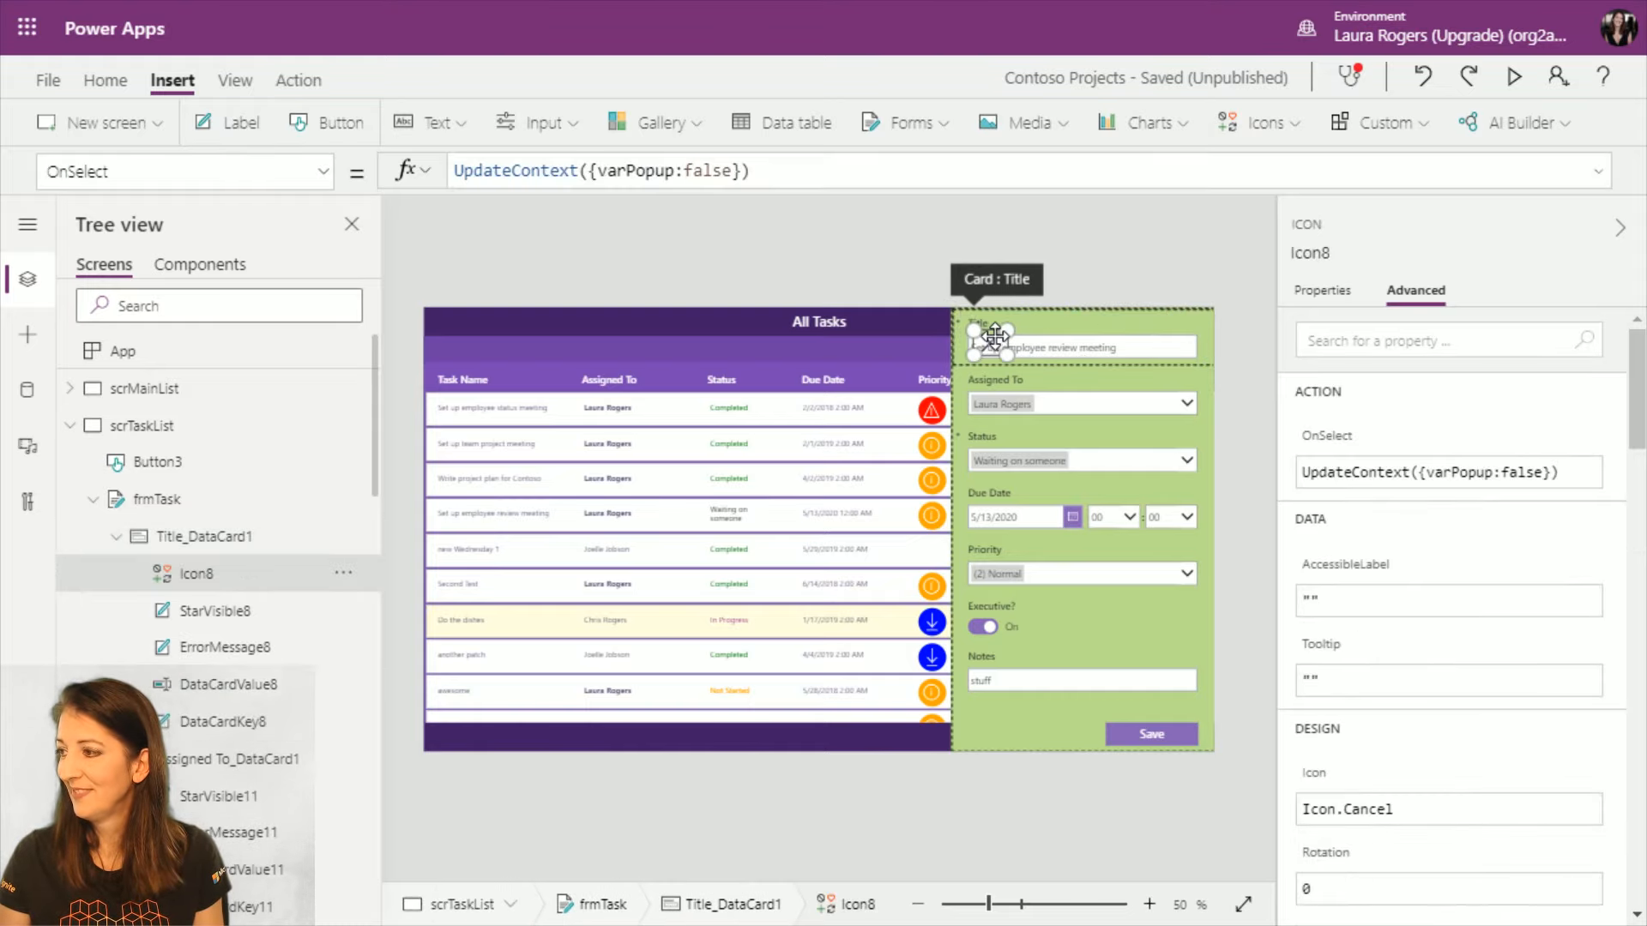
pyautogui.moveTo(1193, 312); pyautogui.dragTo(1199, 317)
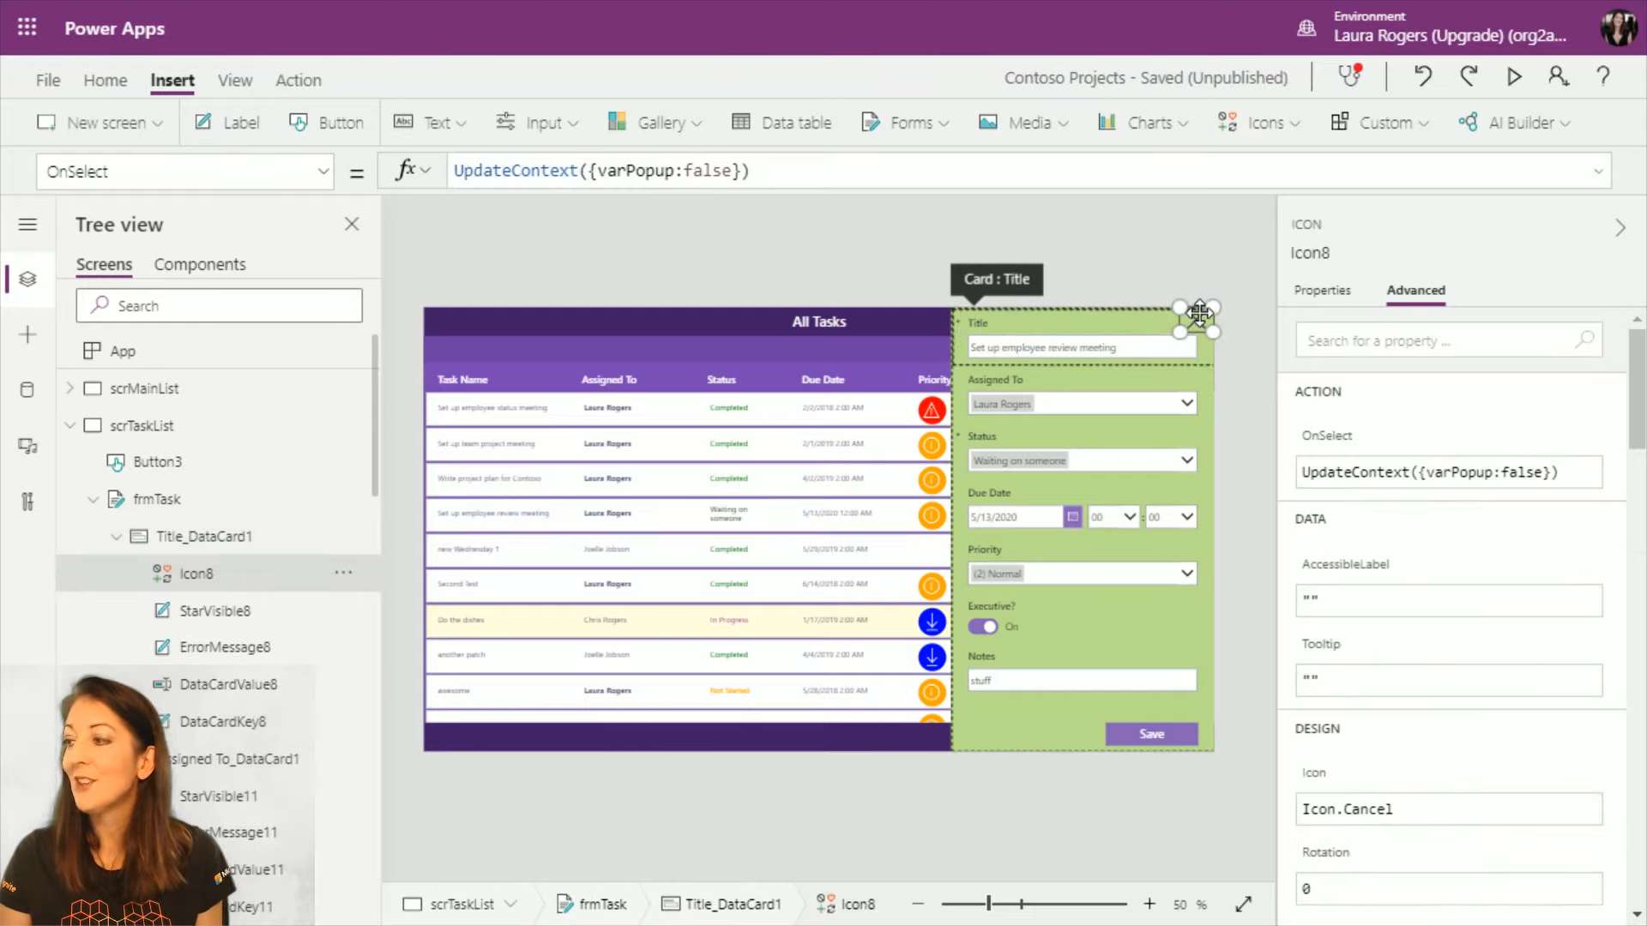
# Step: Preview the app, cancel the open form, then change the "awesome" task's Priority to the red-warning level and save it
pyautogui.click(1514, 77)
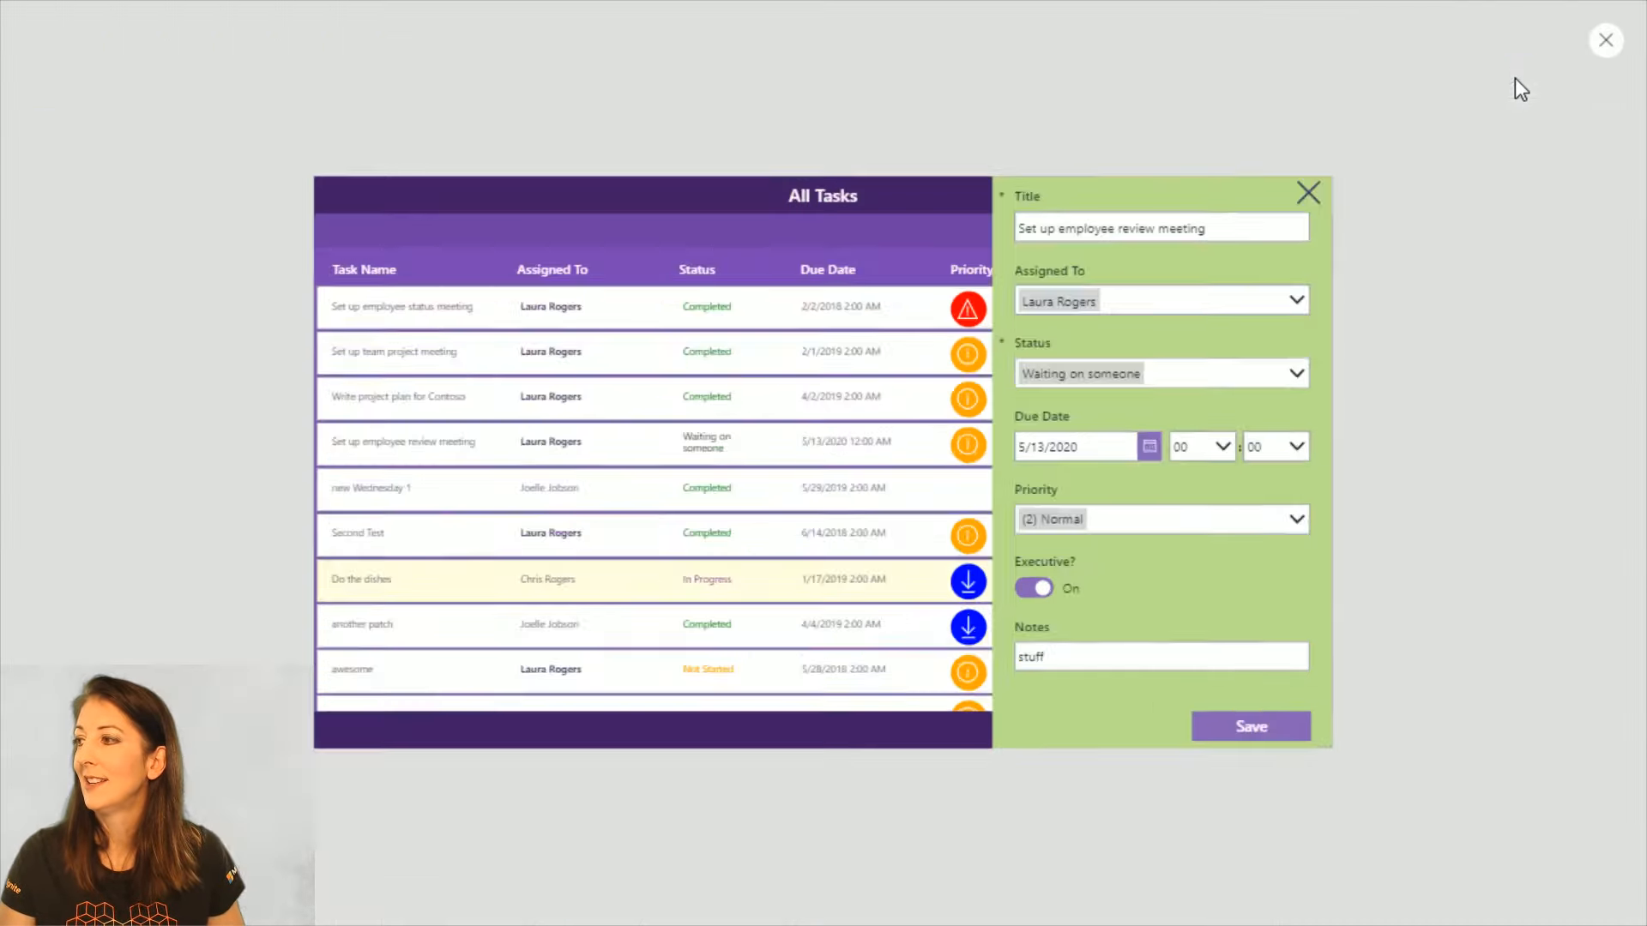
pyautogui.click(1579, 51)
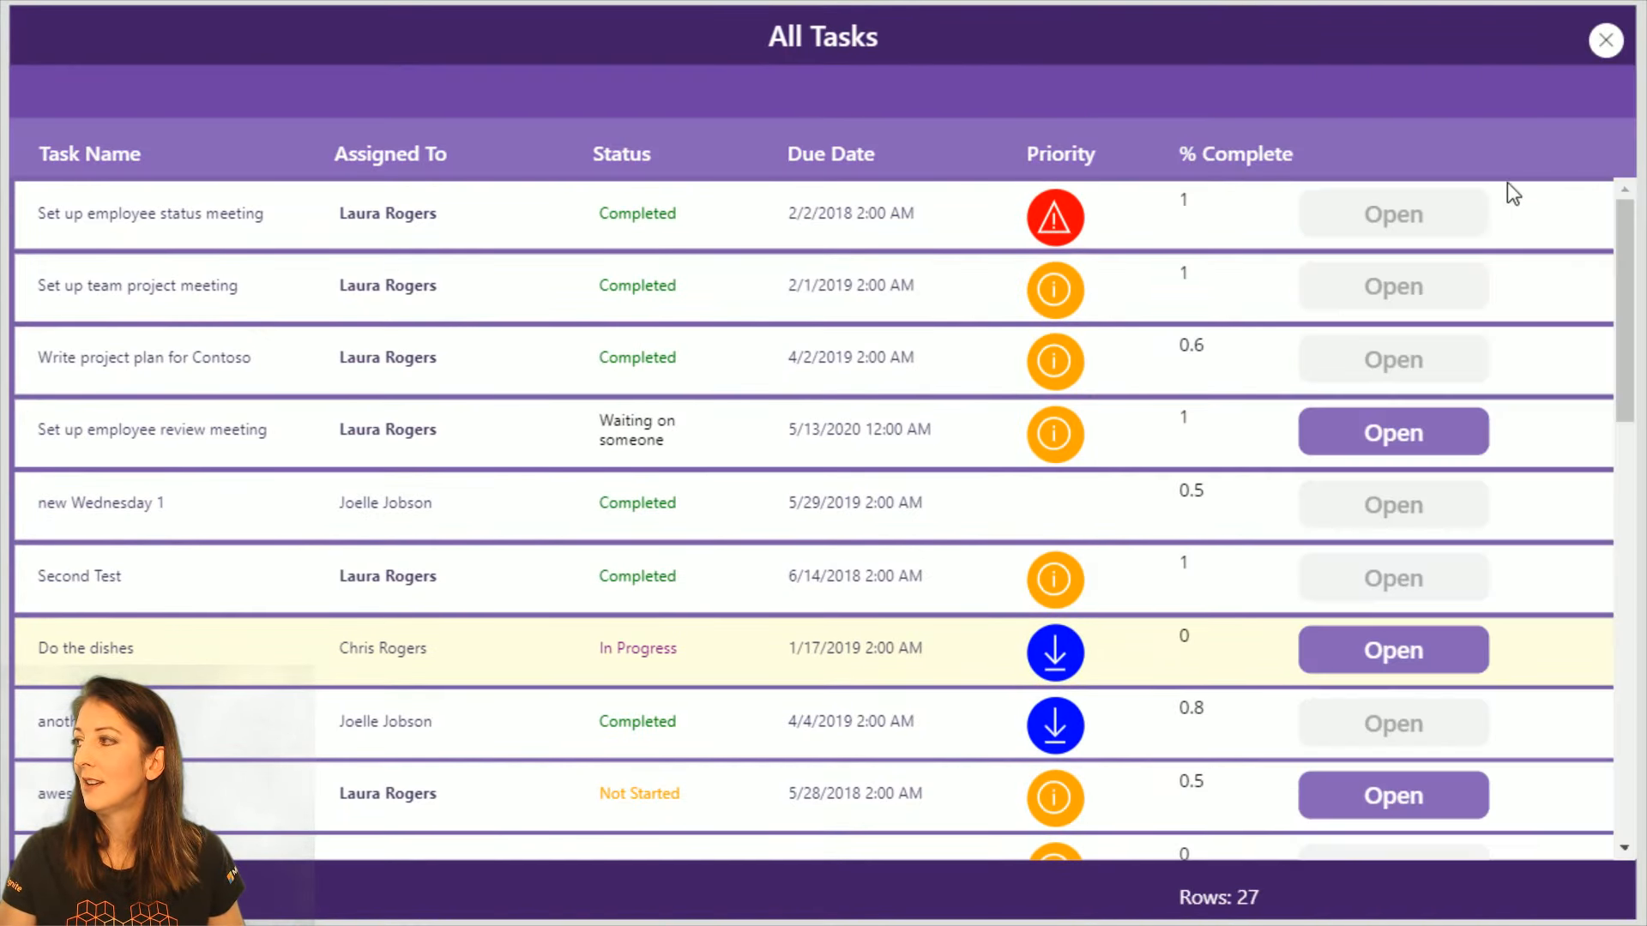
pyautogui.click(1370, 796)
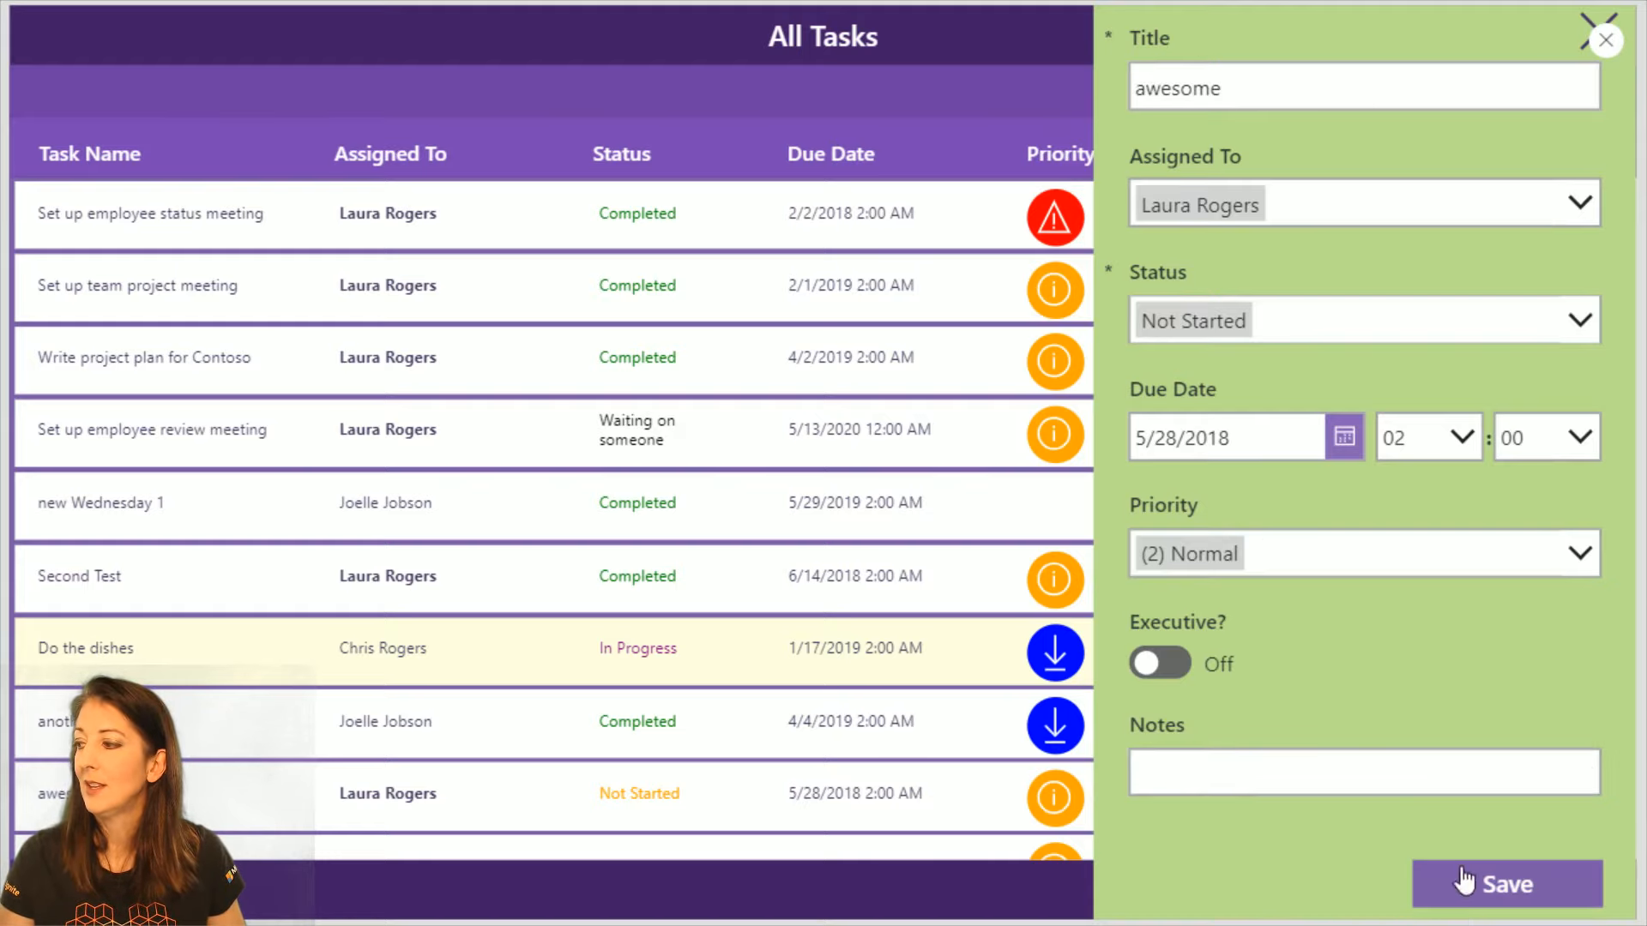
pyautogui.click(1579, 557)
pyautogui.click(1259, 665)
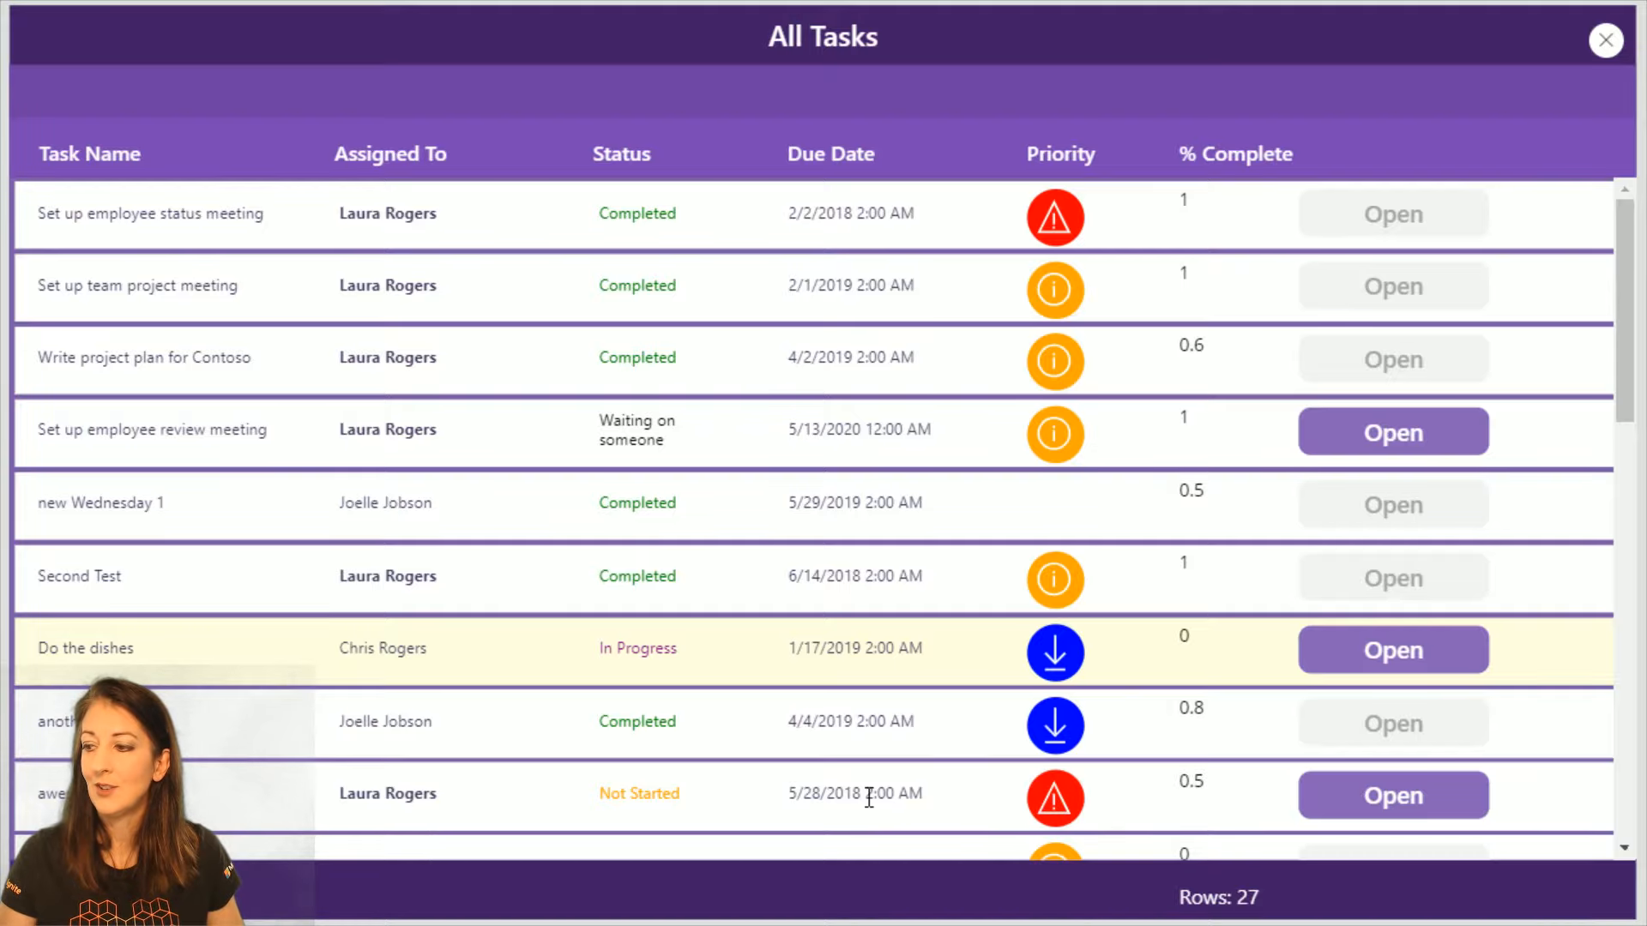
pyautogui.click(1606, 41)
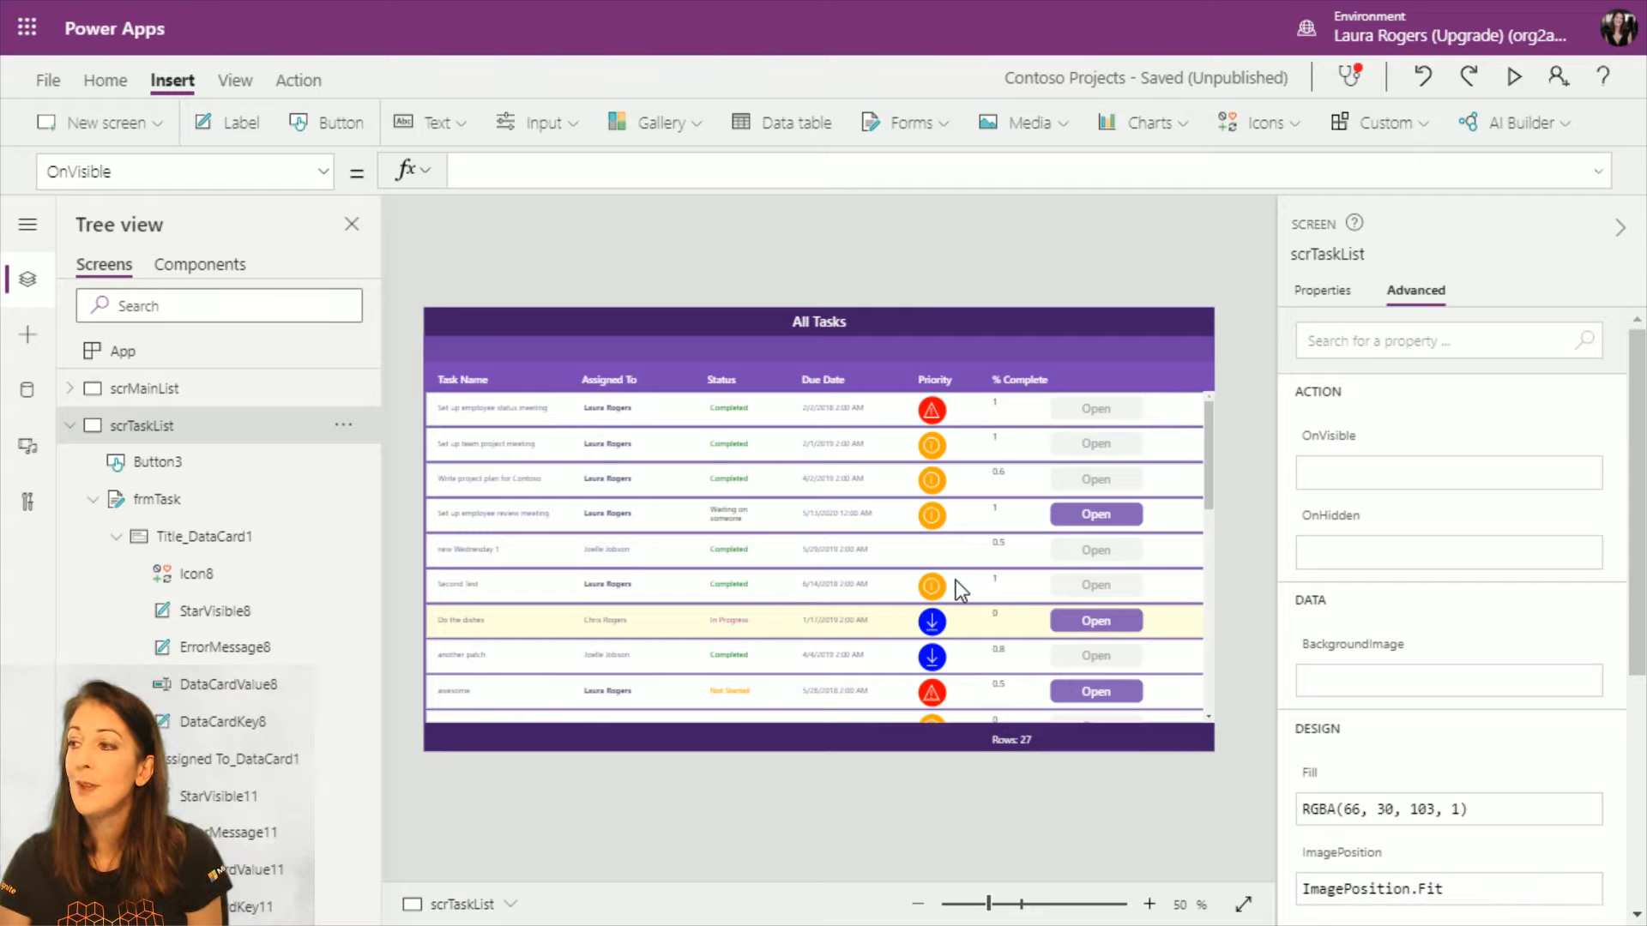
# Step: Begin an If( expression in front of the RGBA color in the Color property of the gallery's Due Date label
pyautogui.click(825, 413)
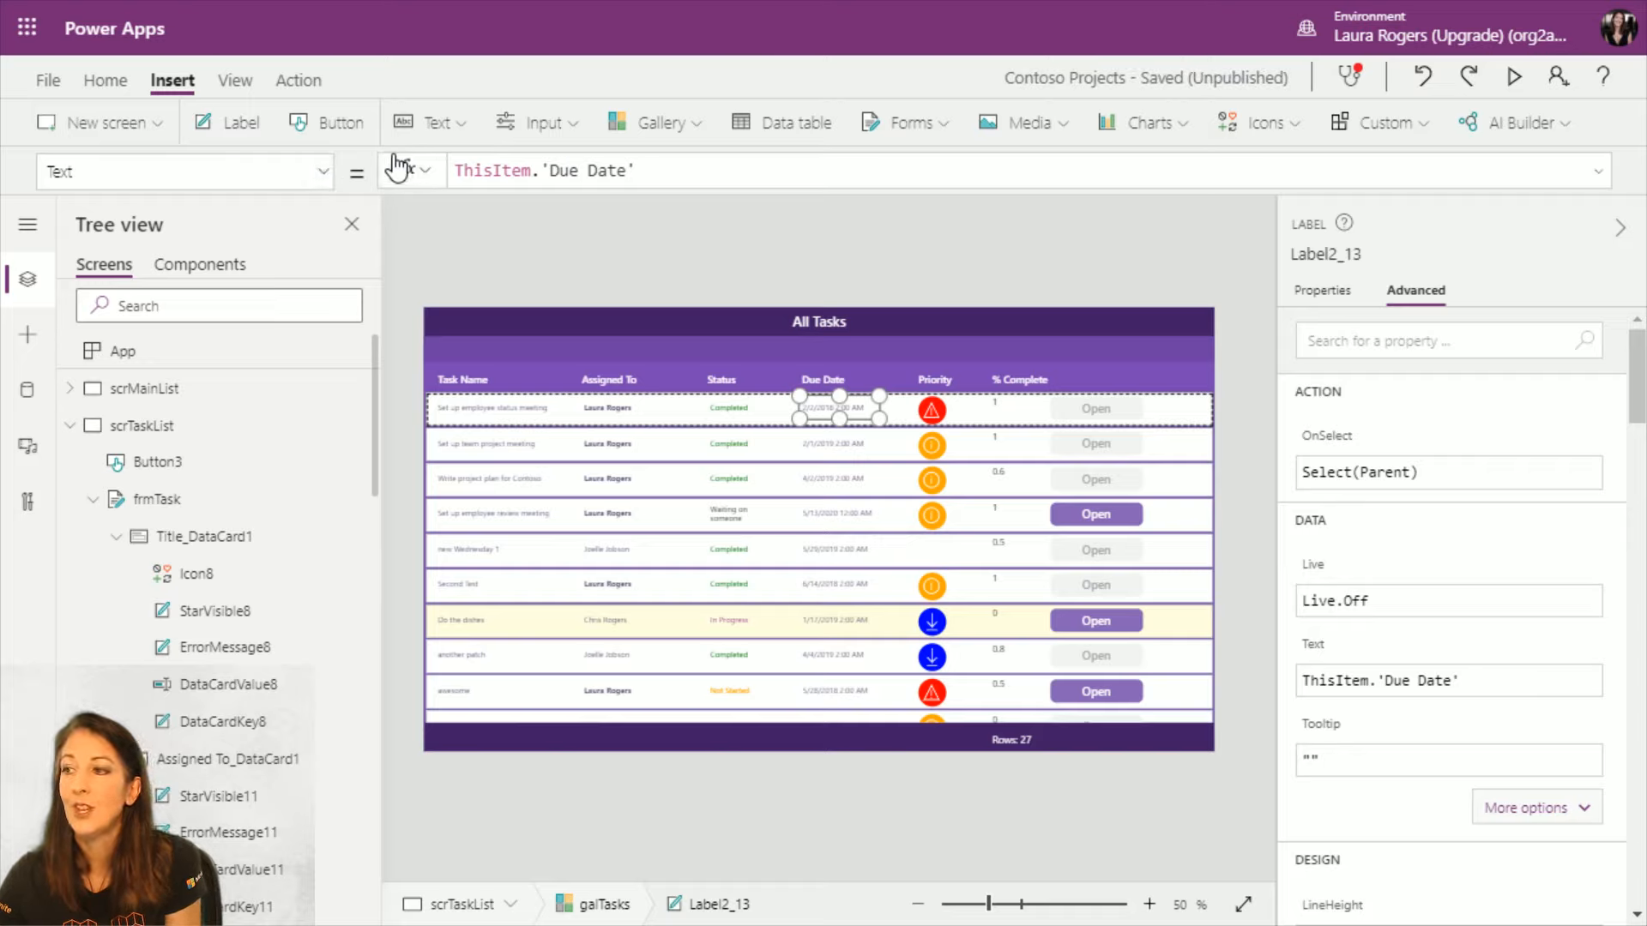
pyautogui.click(323, 177)
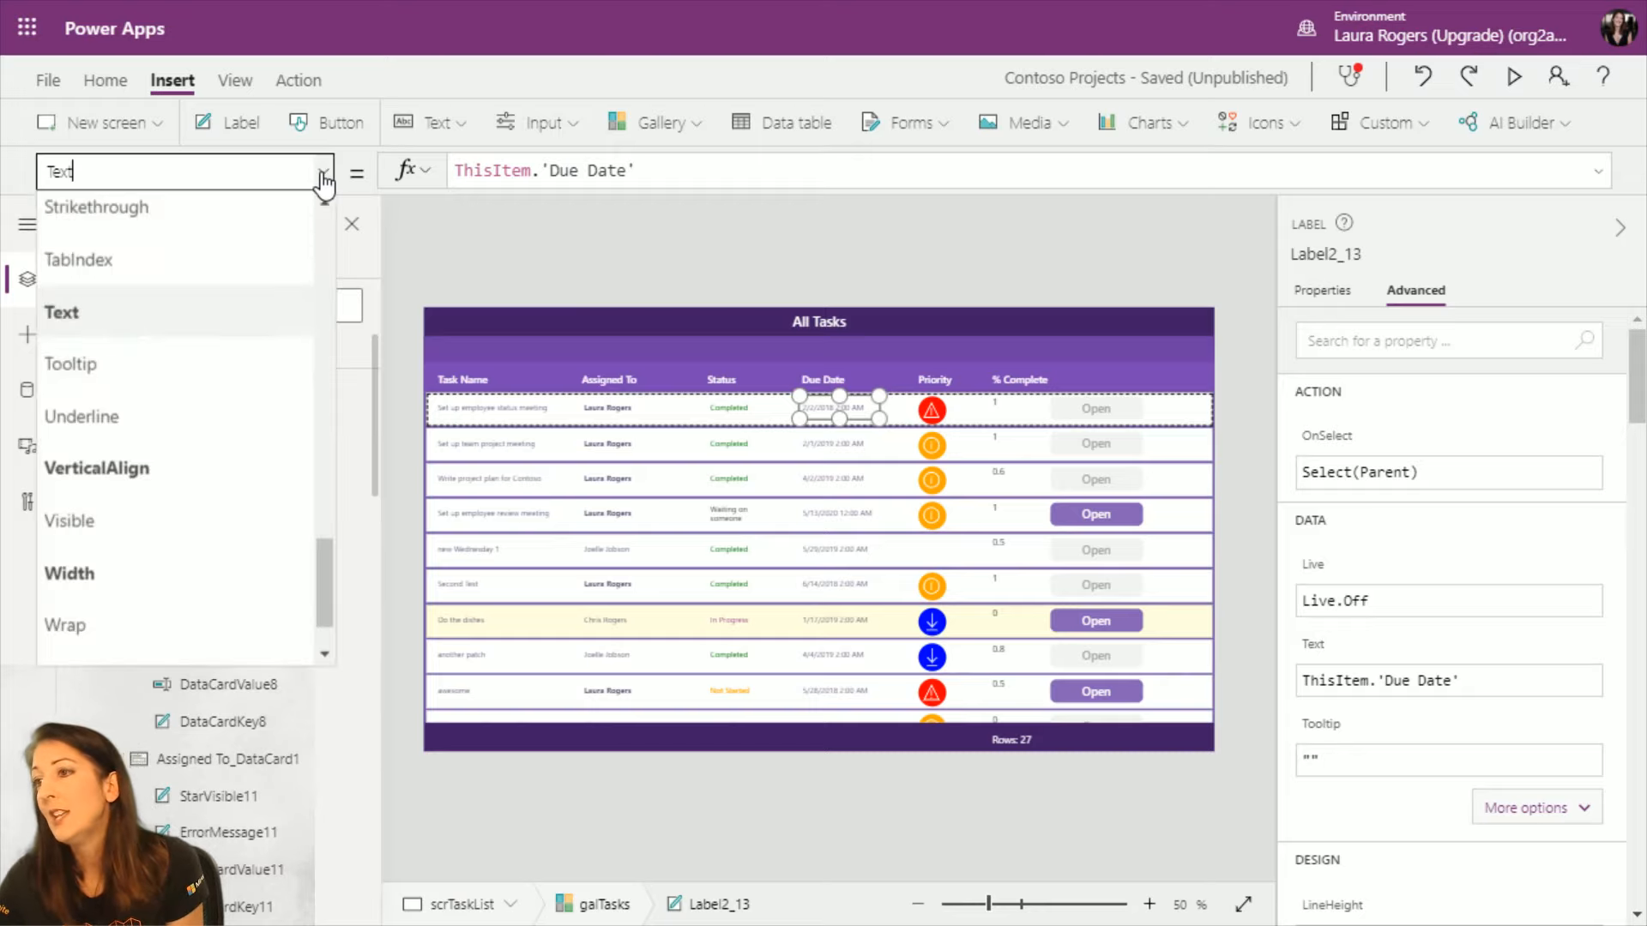
pyautogui.scroll(6, 226, 439)
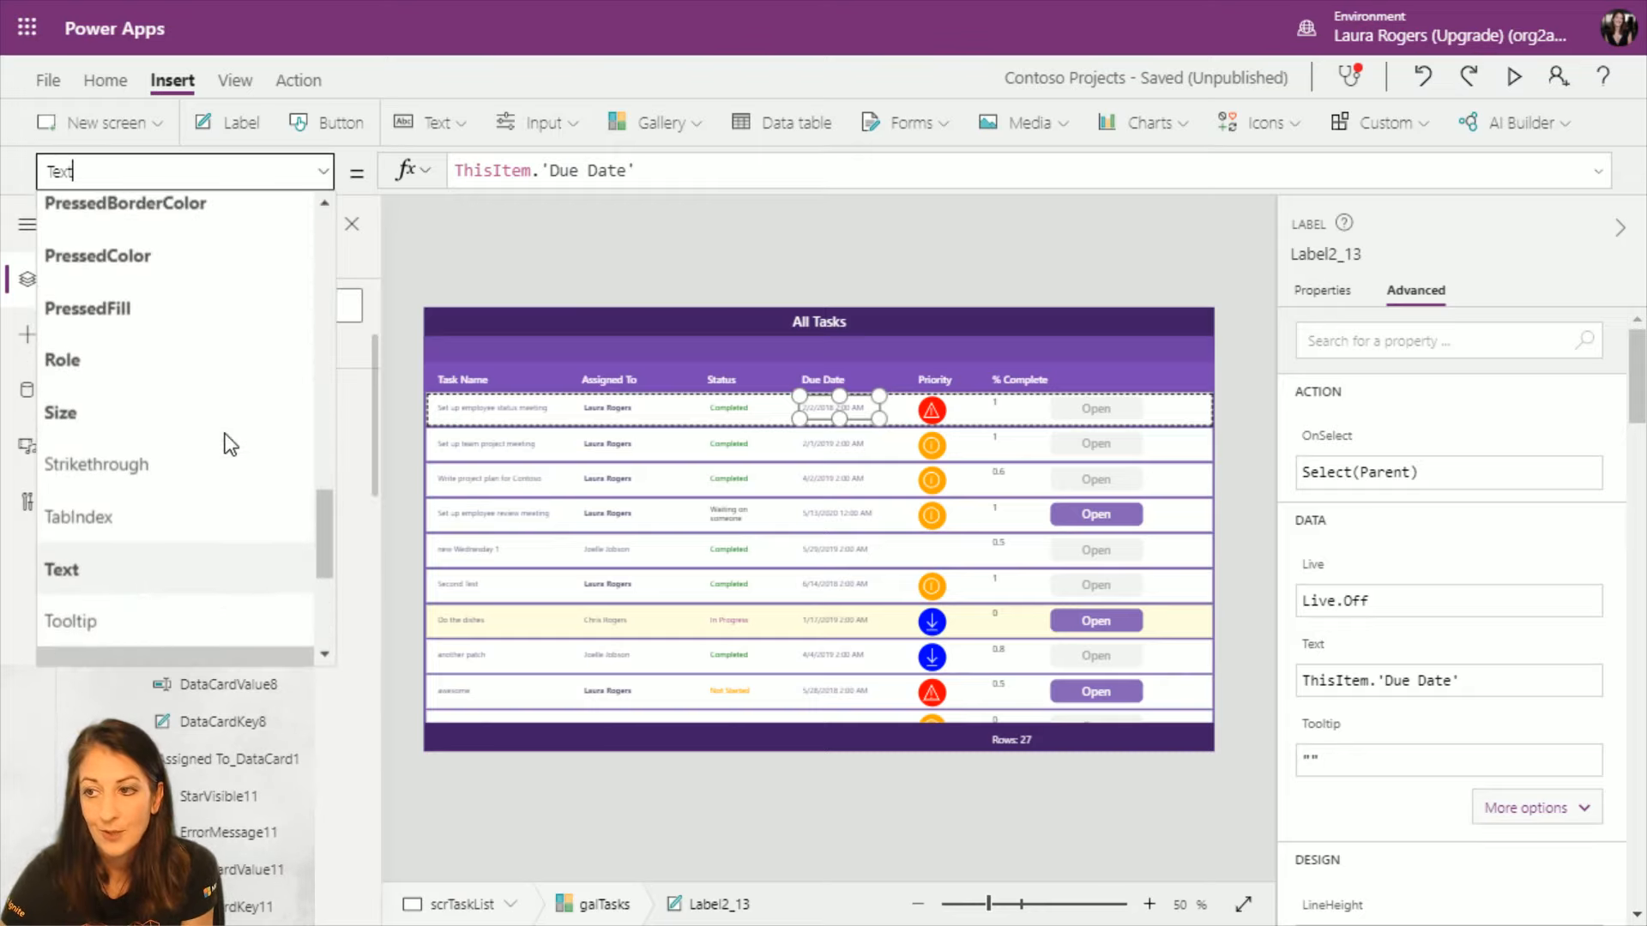
pyautogui.scroll(8, 229, 443)
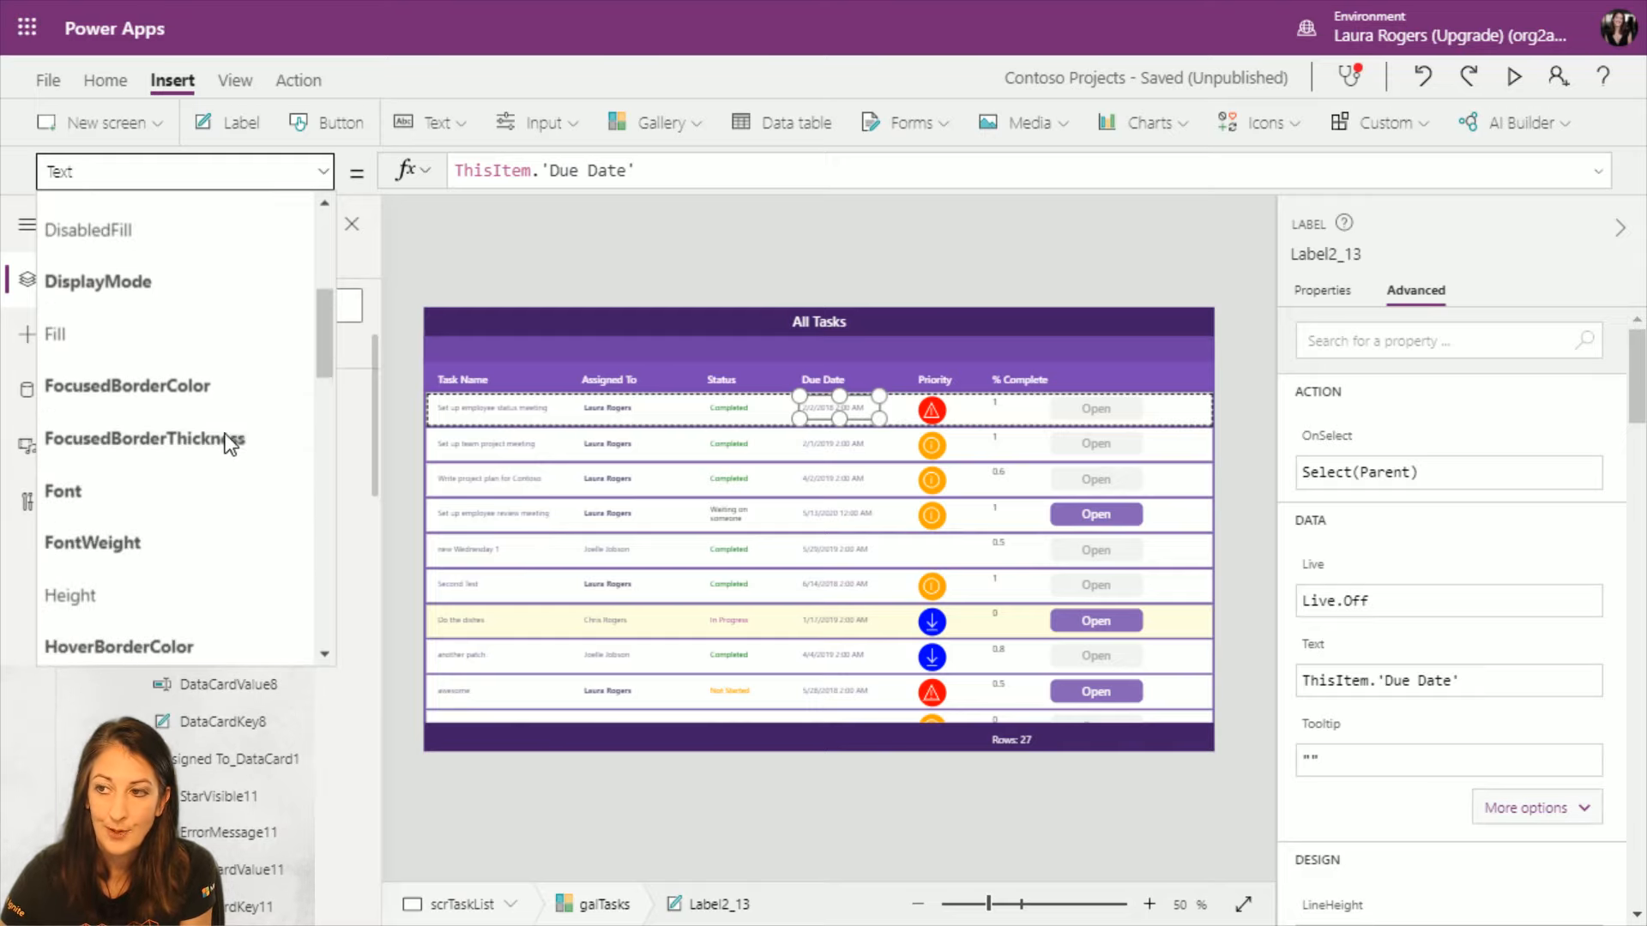
pyautogui.scroll(2, 230, 444)
pyautogui.click(207, 420)
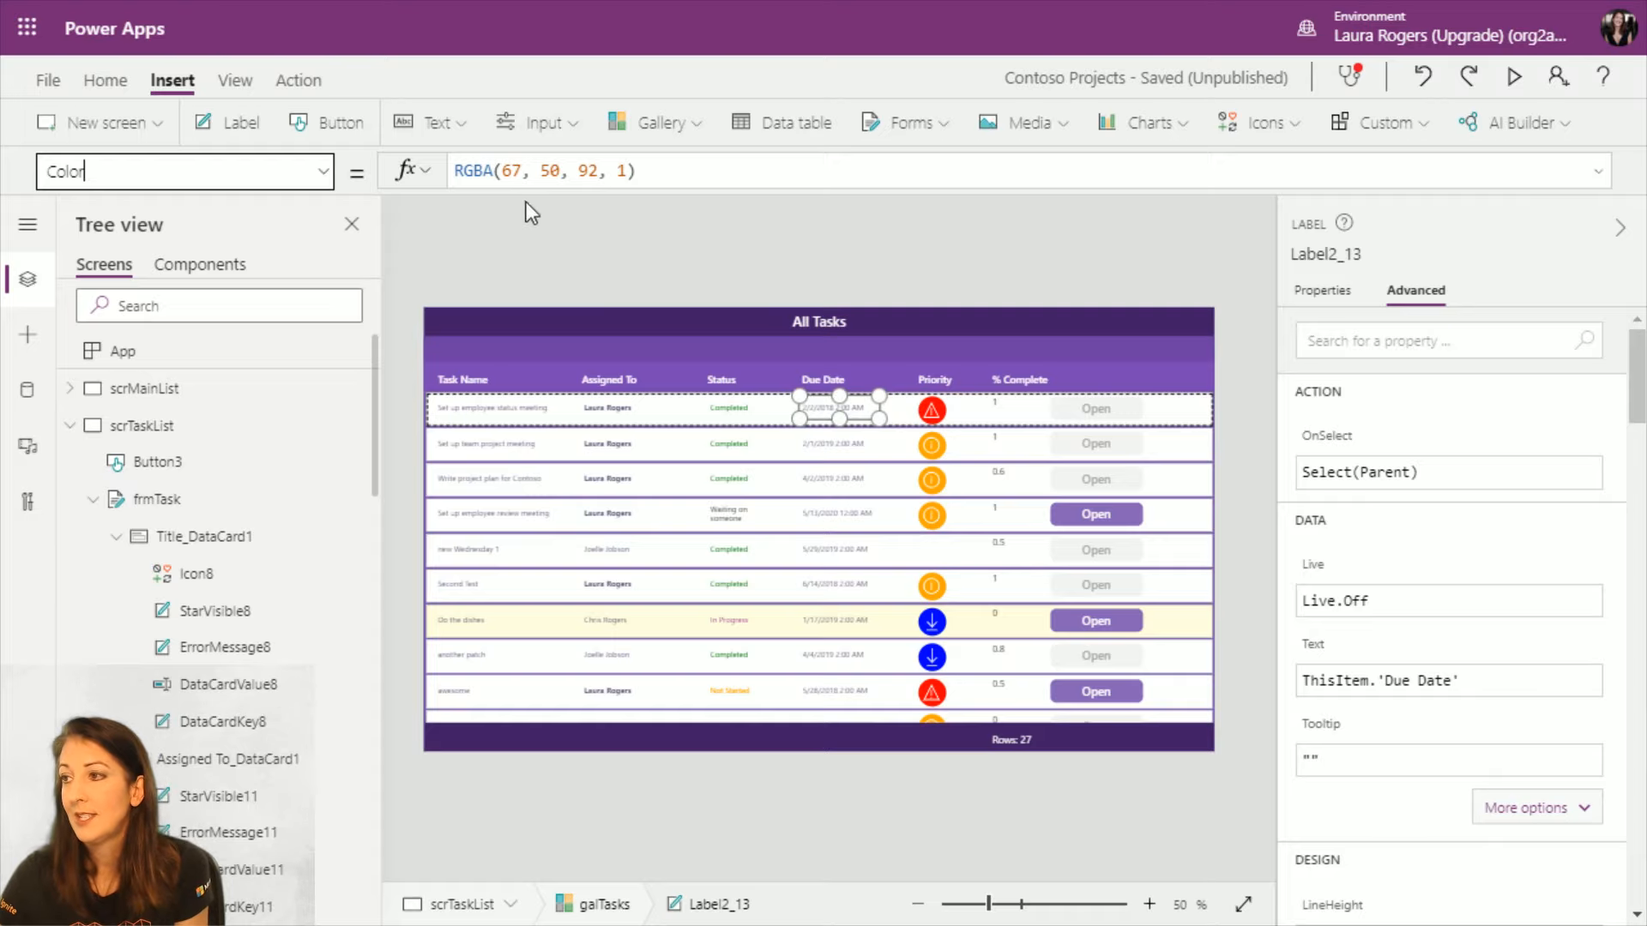
pyautogui.click(806, 169)
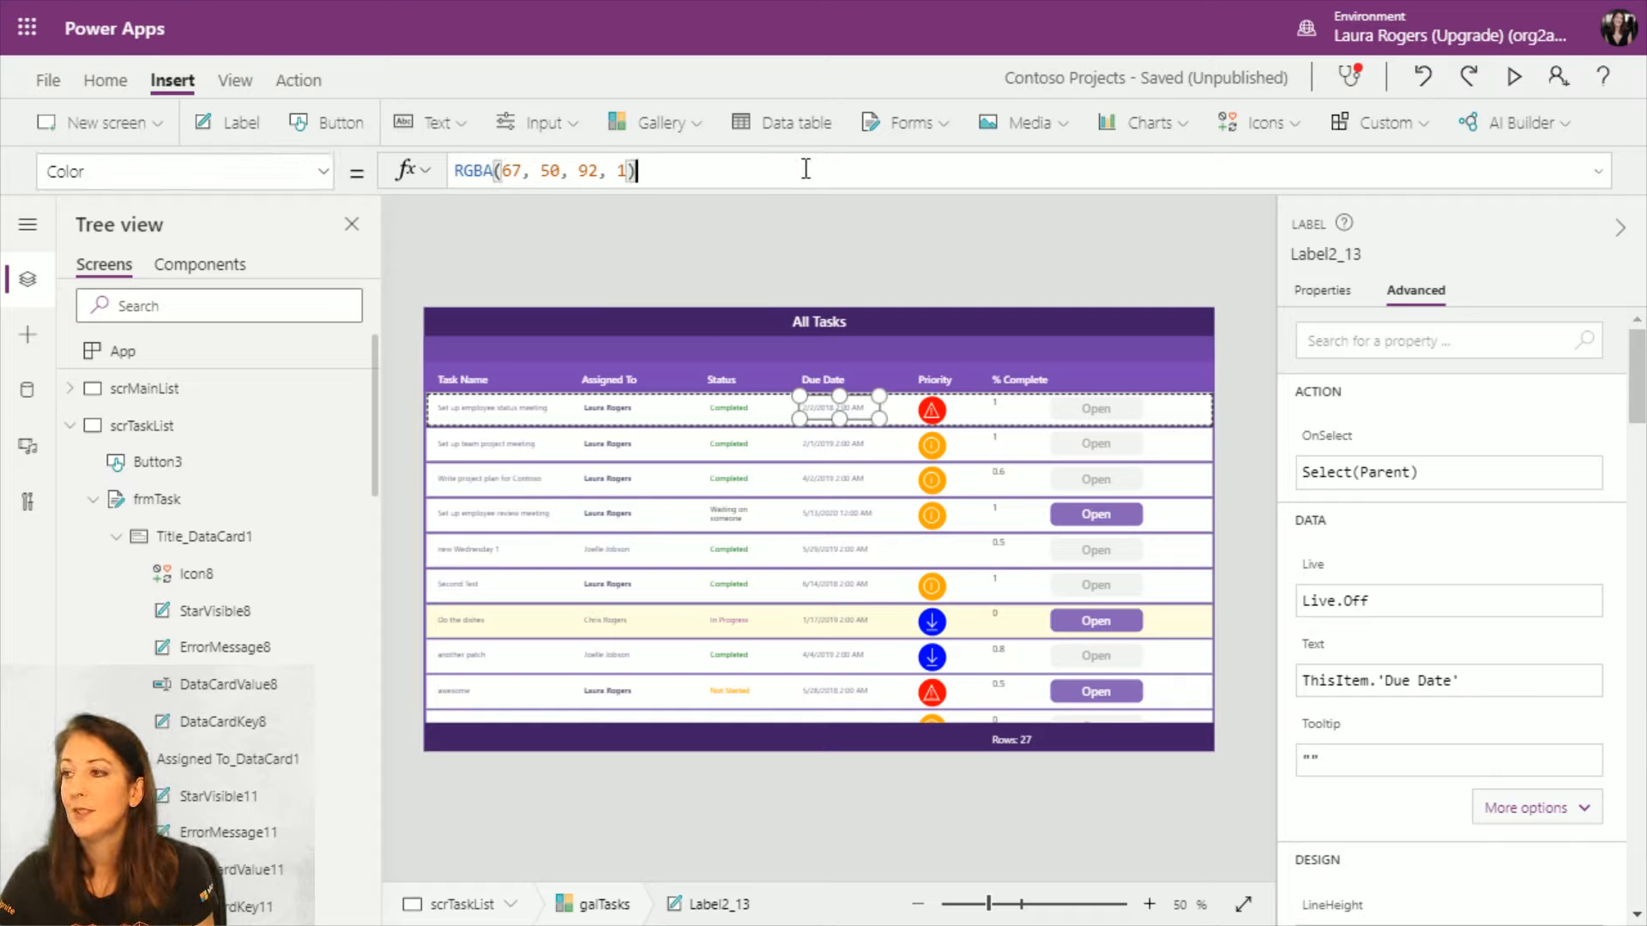
pyautogui.press('Home')
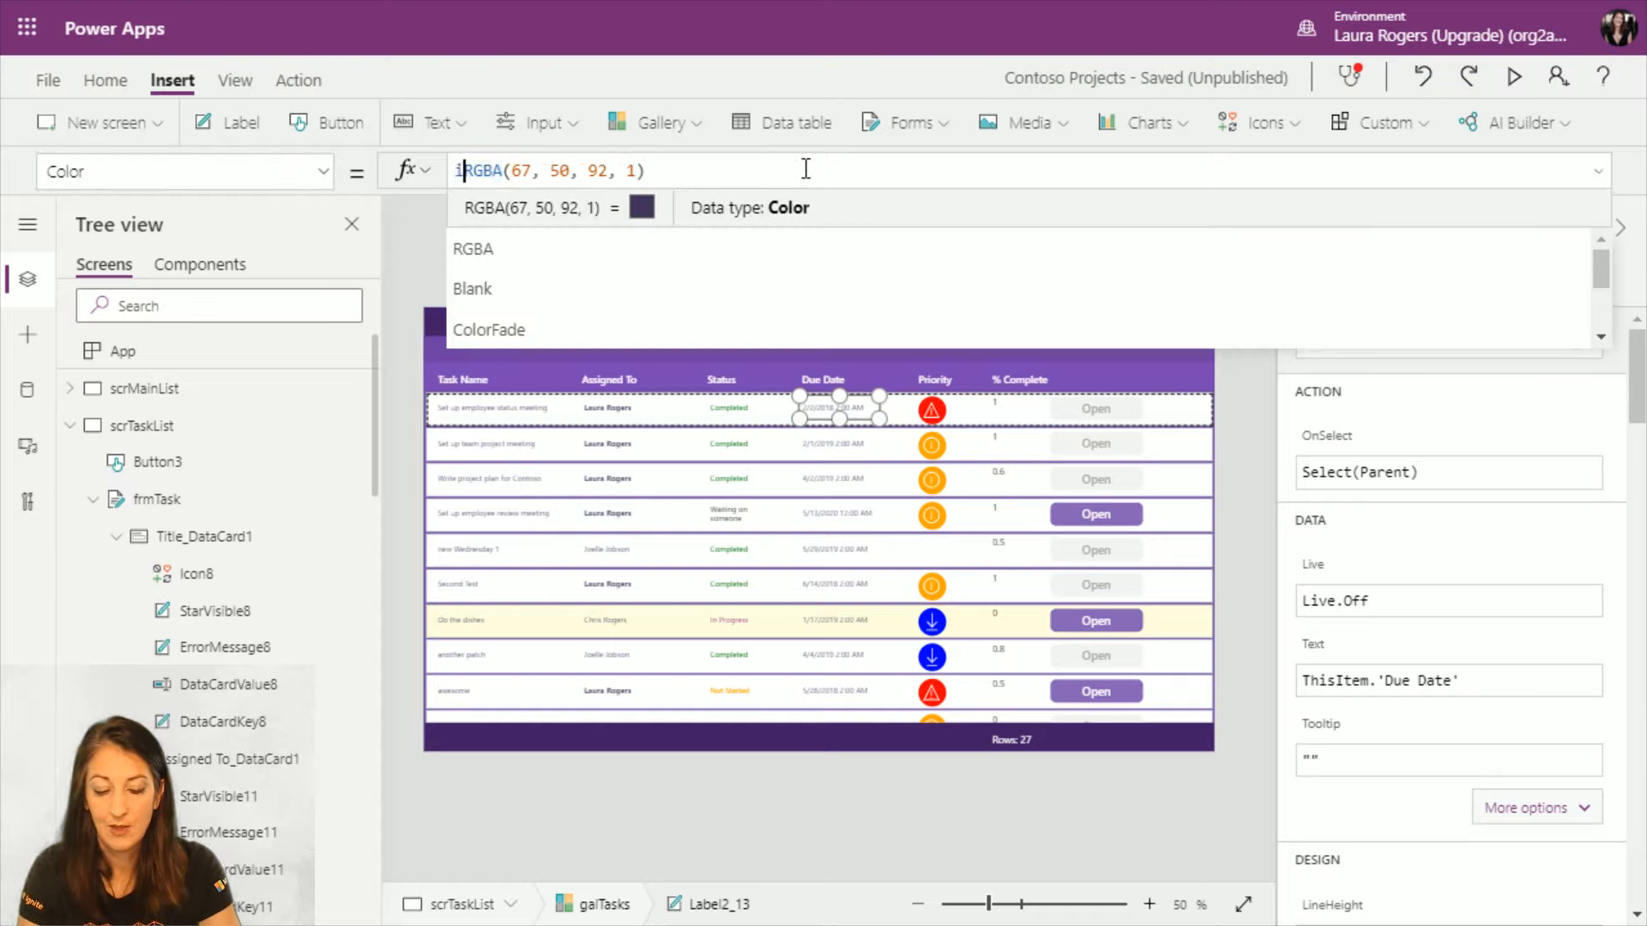
pyautogui.write('If( ')
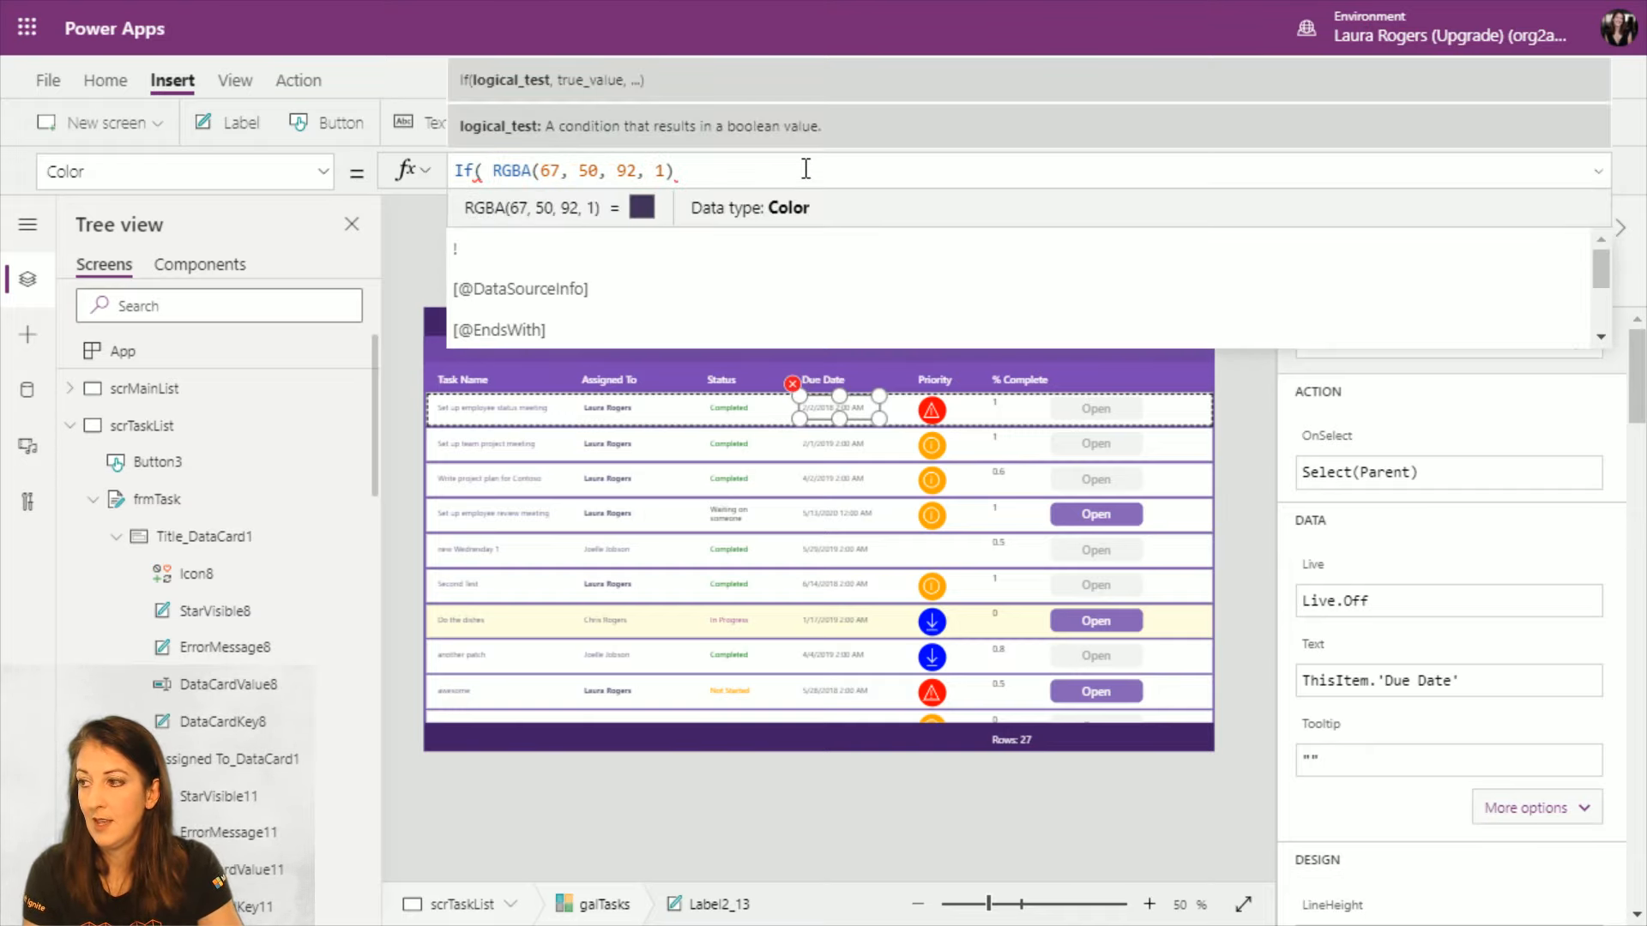
# Step: Enter ThisItem.'Due Date'<Now() as the If expression's first condition
pyautogui.write('this')
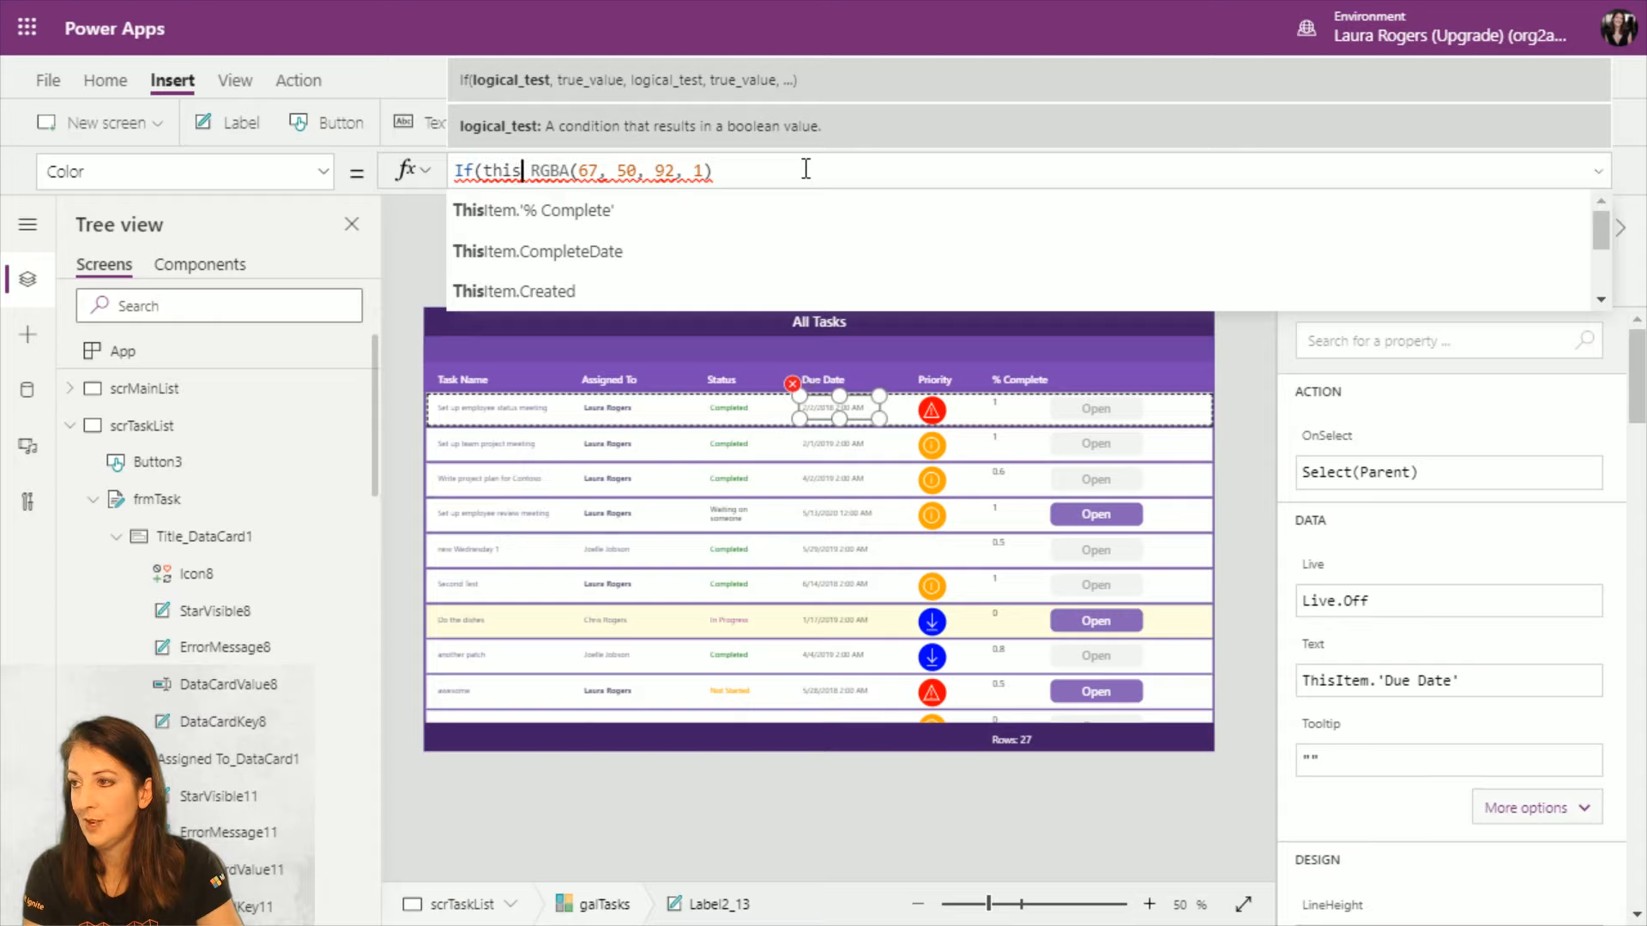
pyautogui.scroll(-2, 770, 281)
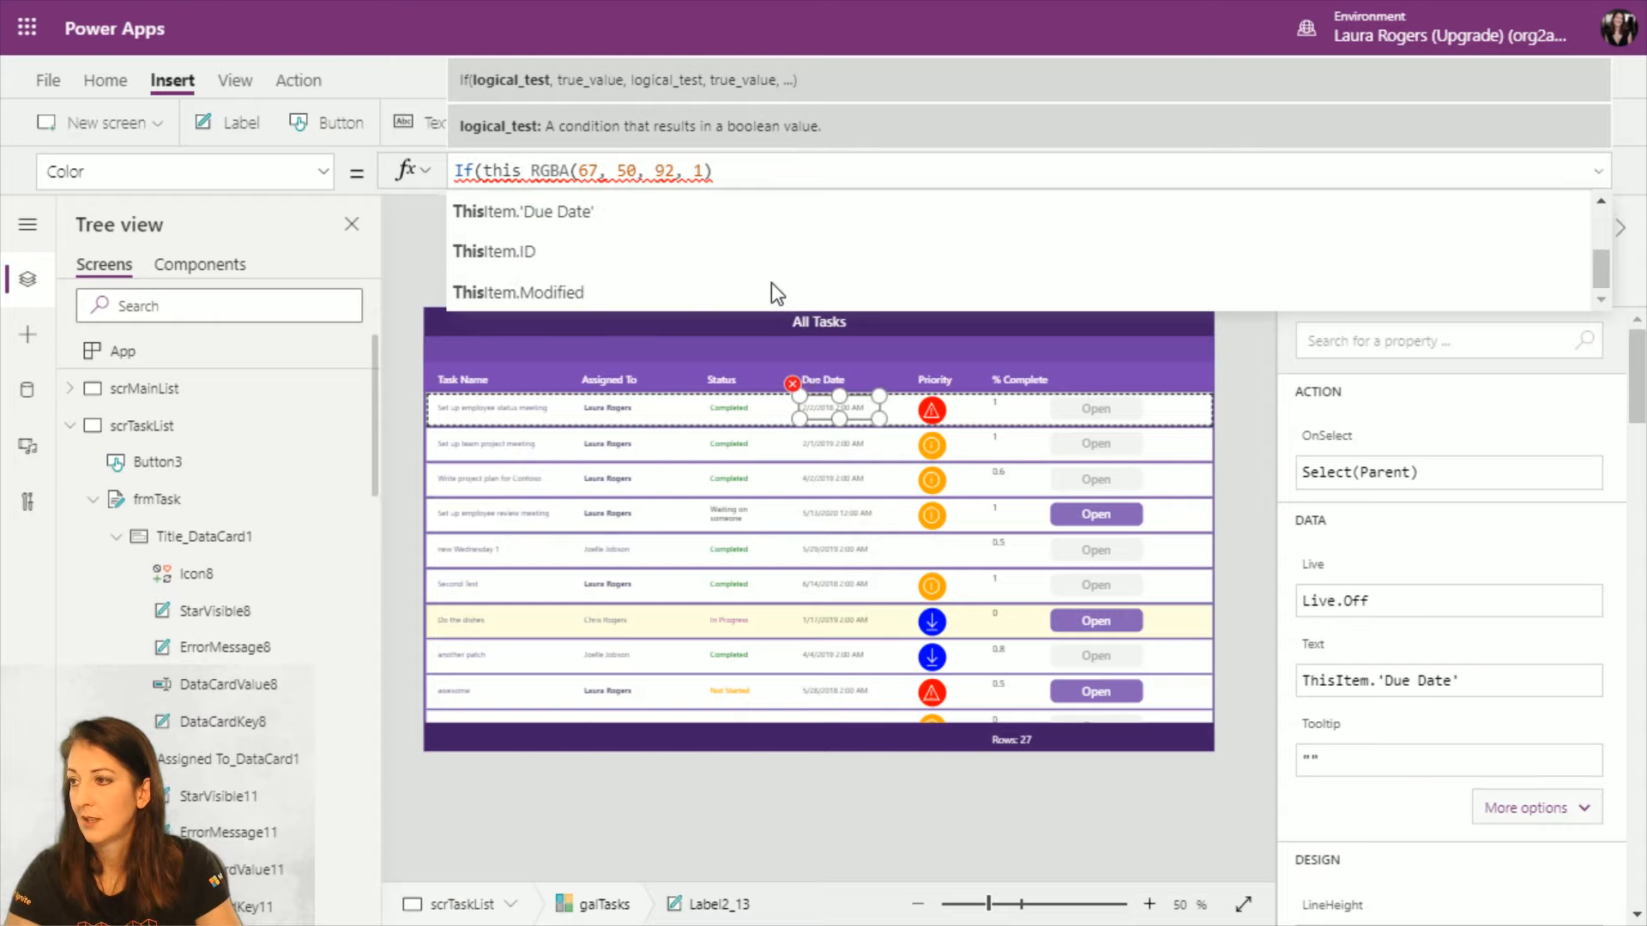
pyautogui.click(715, 222)
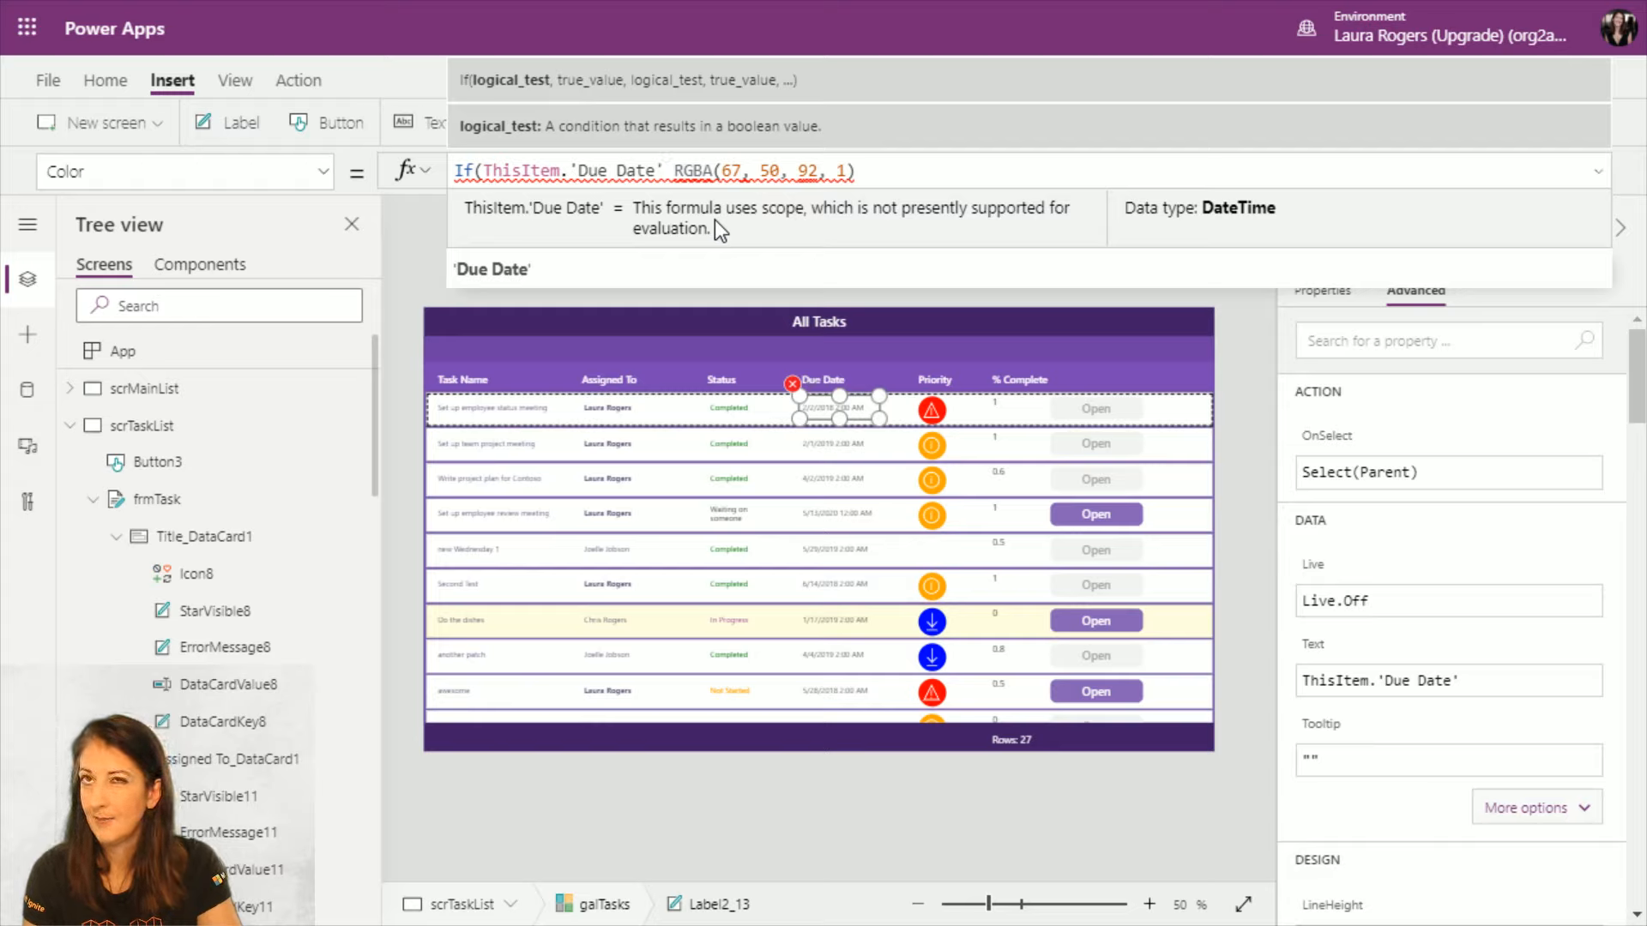
pyautogui.write('<now')
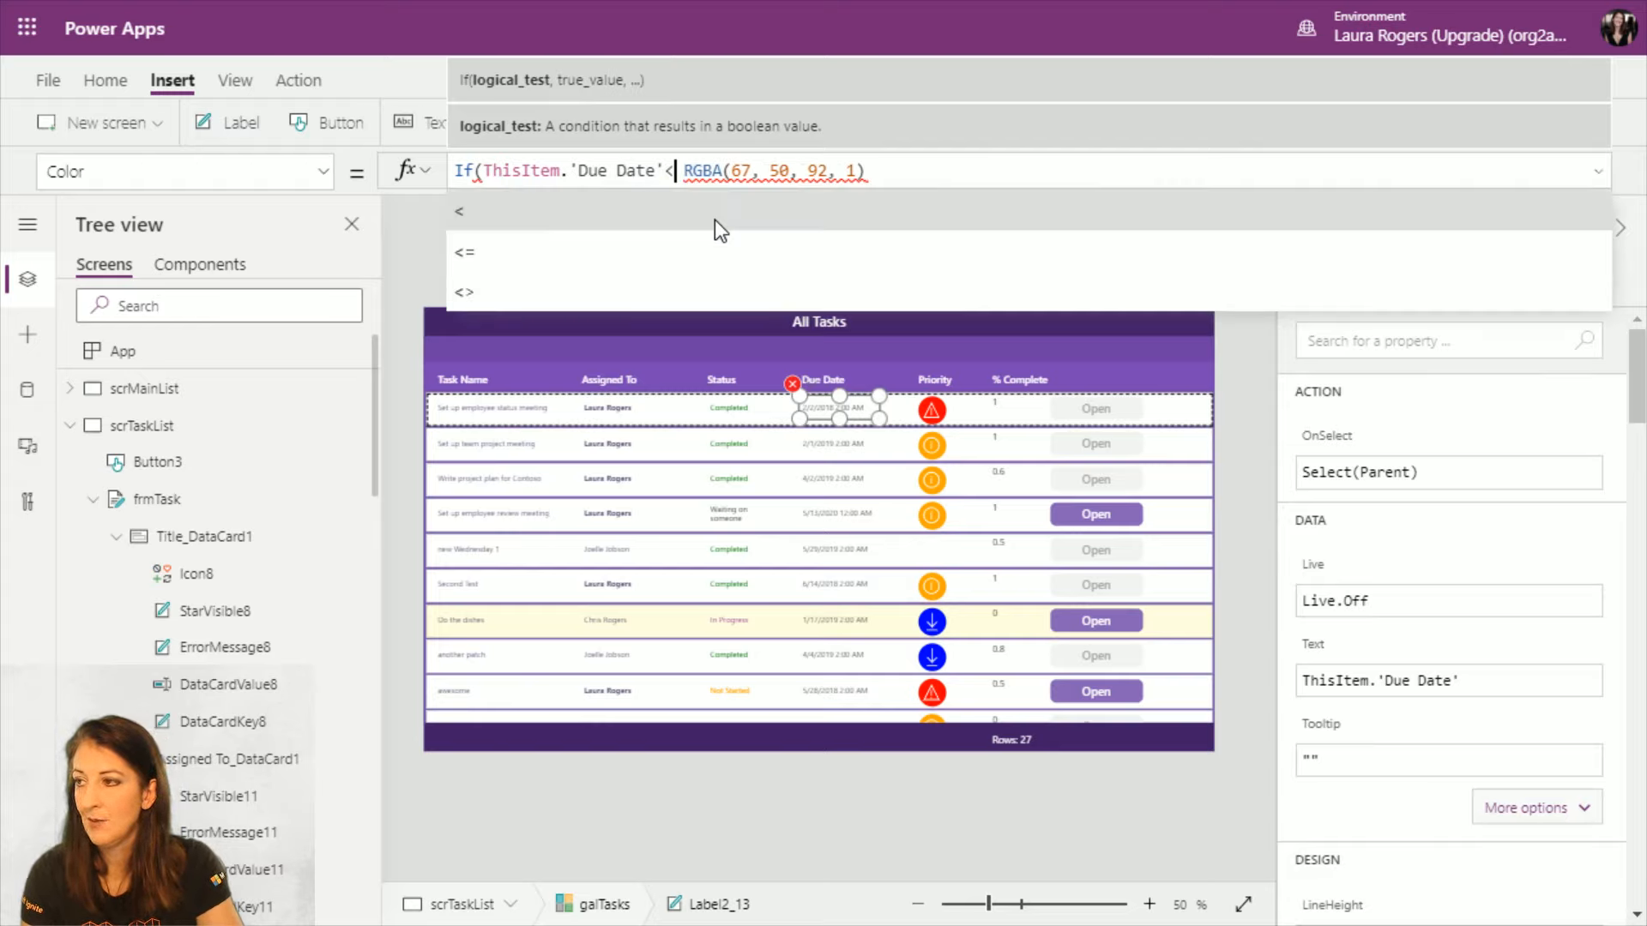
pyautogui.click(715, 220)
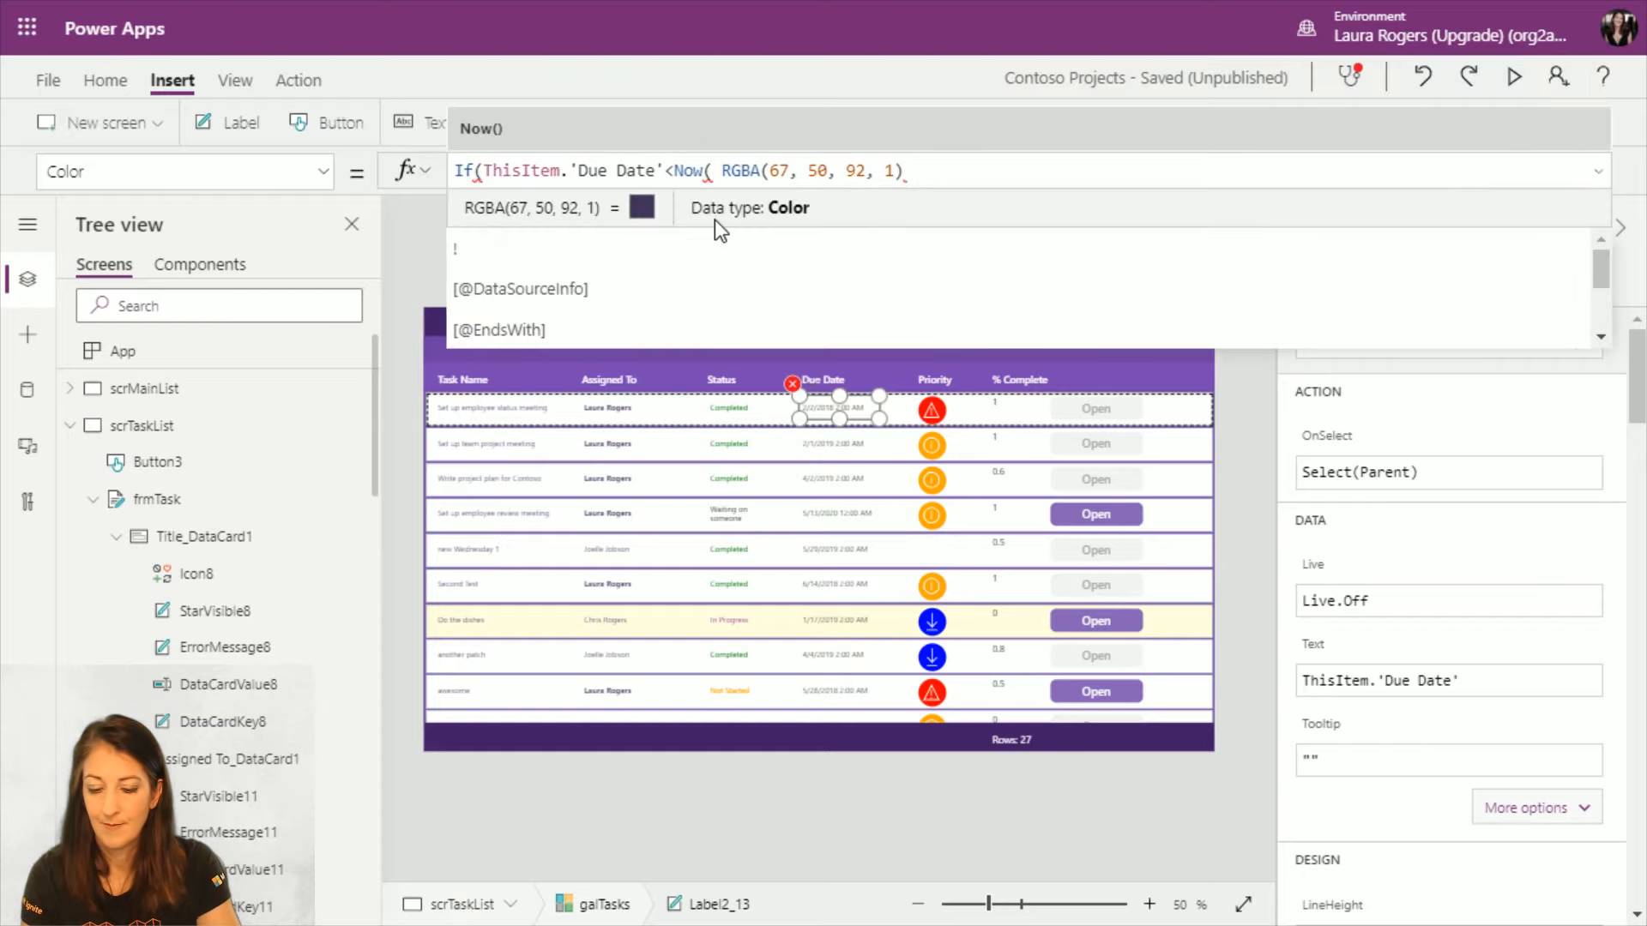
pyautogui.write(') ')
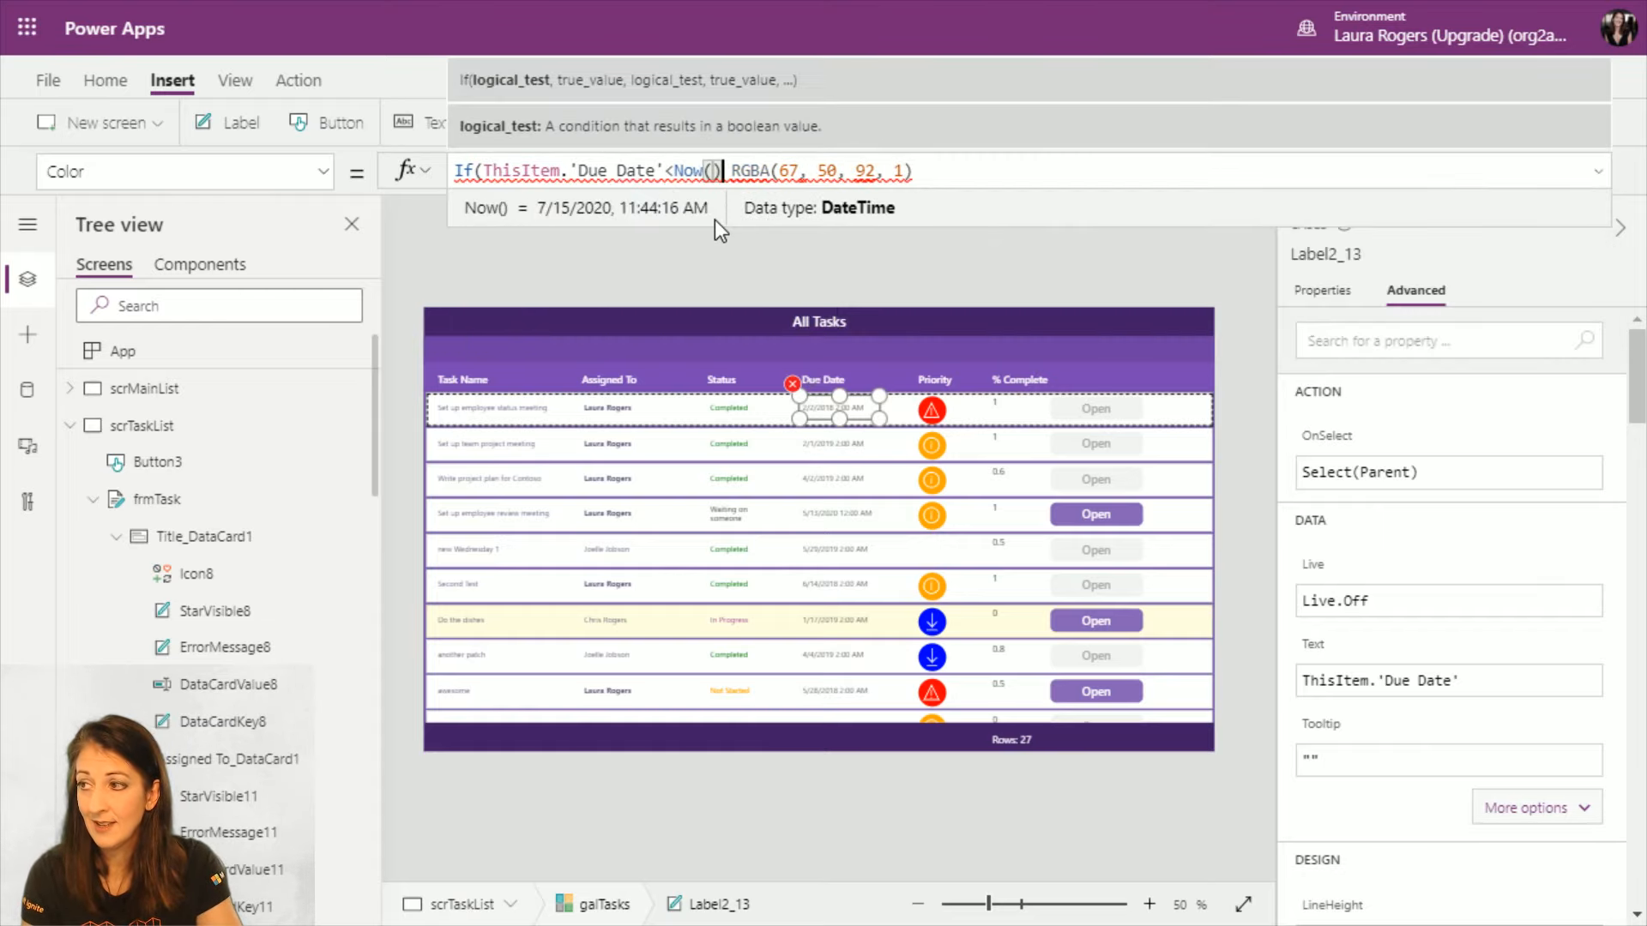
# Step: Extend the If test with && ThisItem.Status.Value<>"Completed" and a comma before the RGBA color
pyautogui.write('&& ')
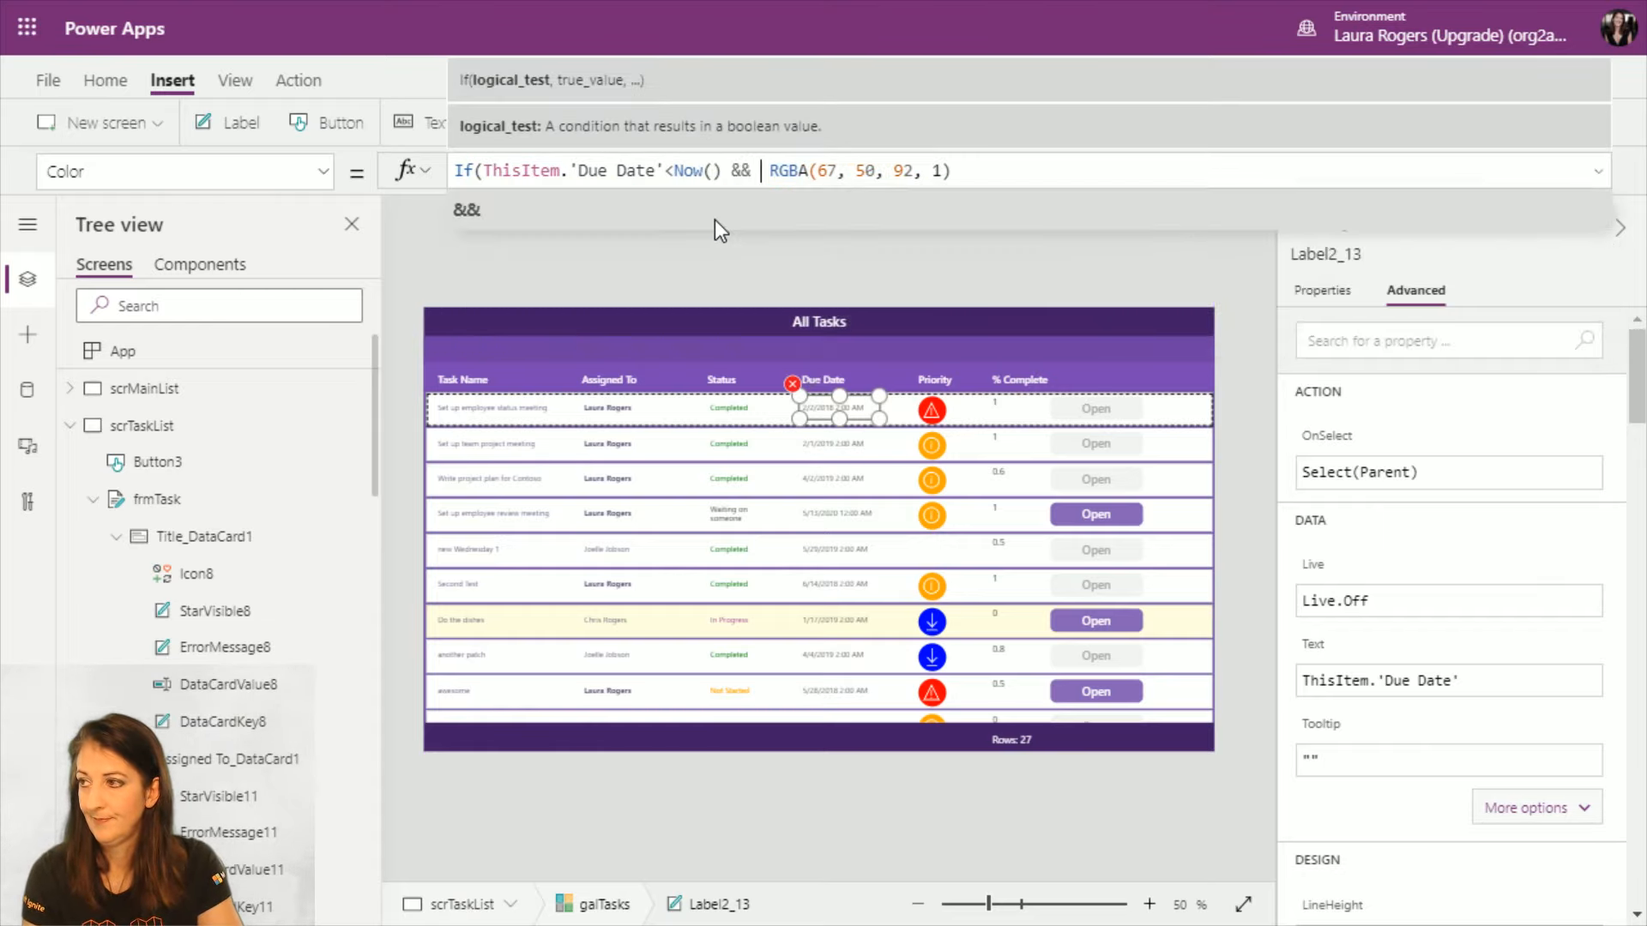
pyautogui.write('this')
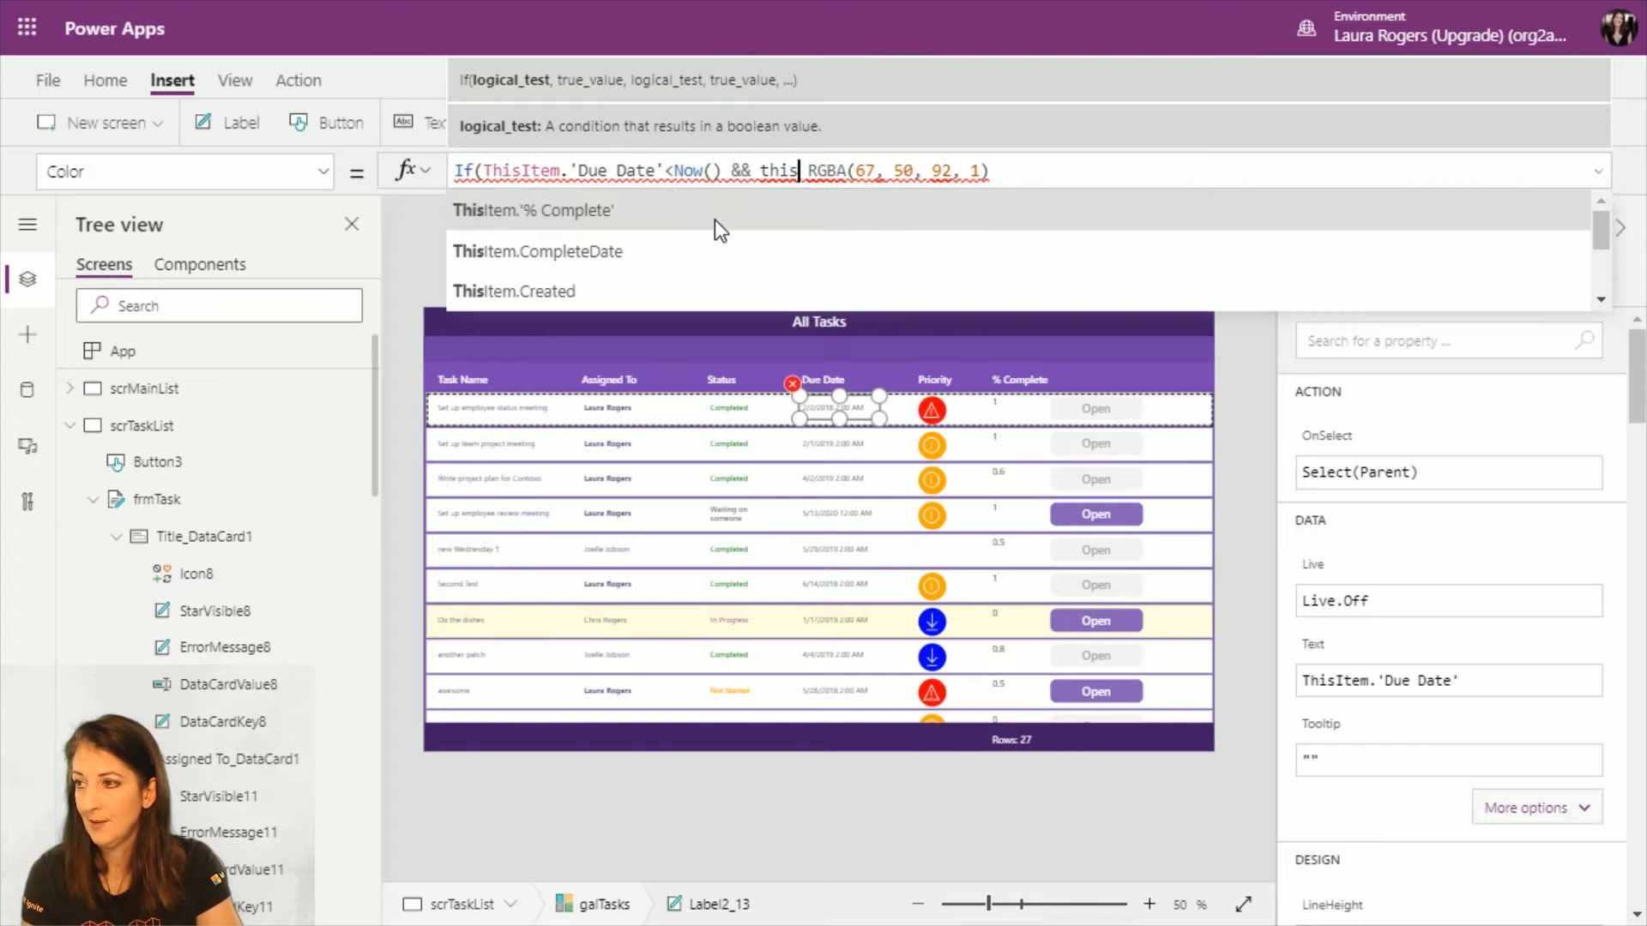
pyautogui.scroll(-5, 729, 232)
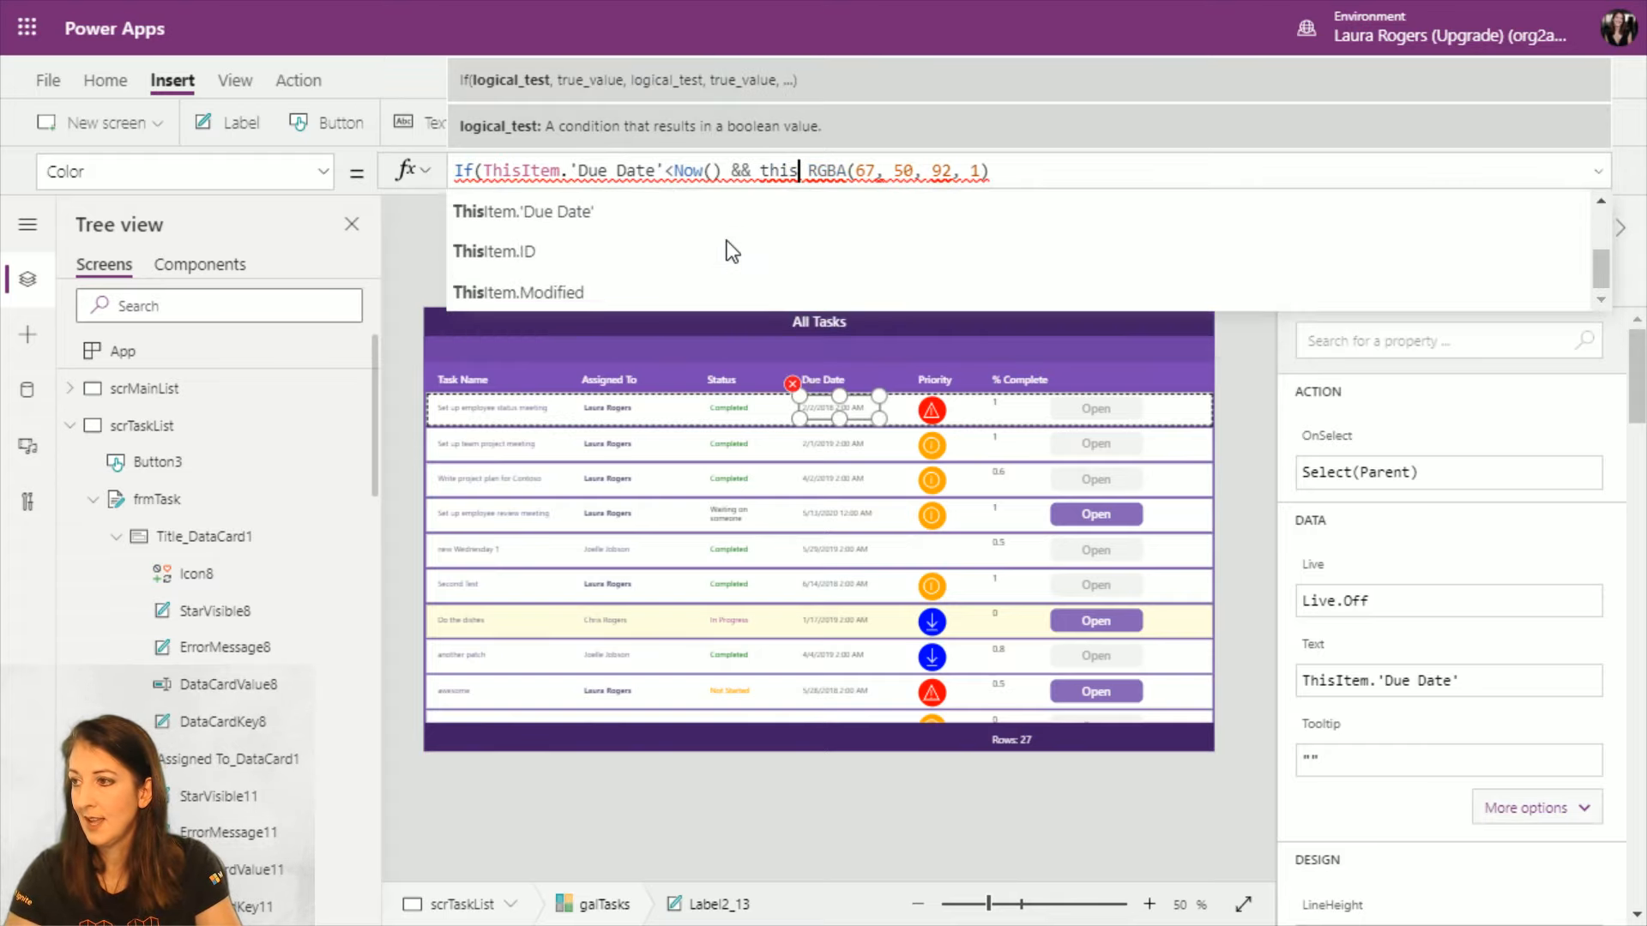
pyautogui.scroll(-3, 727, 245)
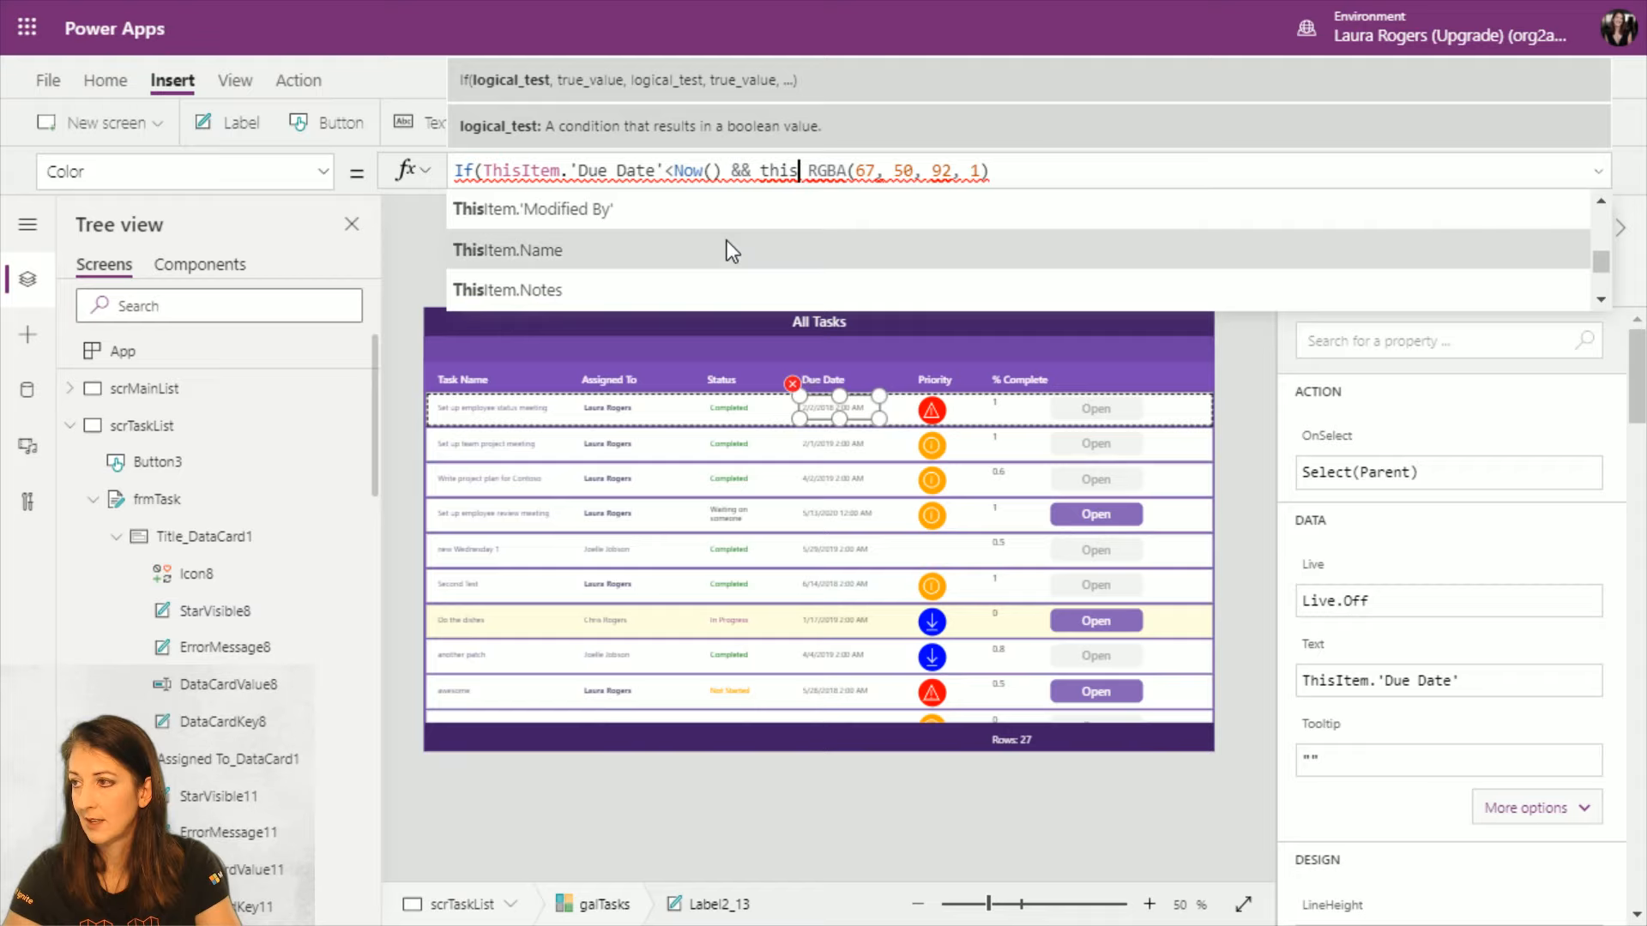
pyautogui.scroll(-2, 727, 244)
pyautogui.click(717, 249)
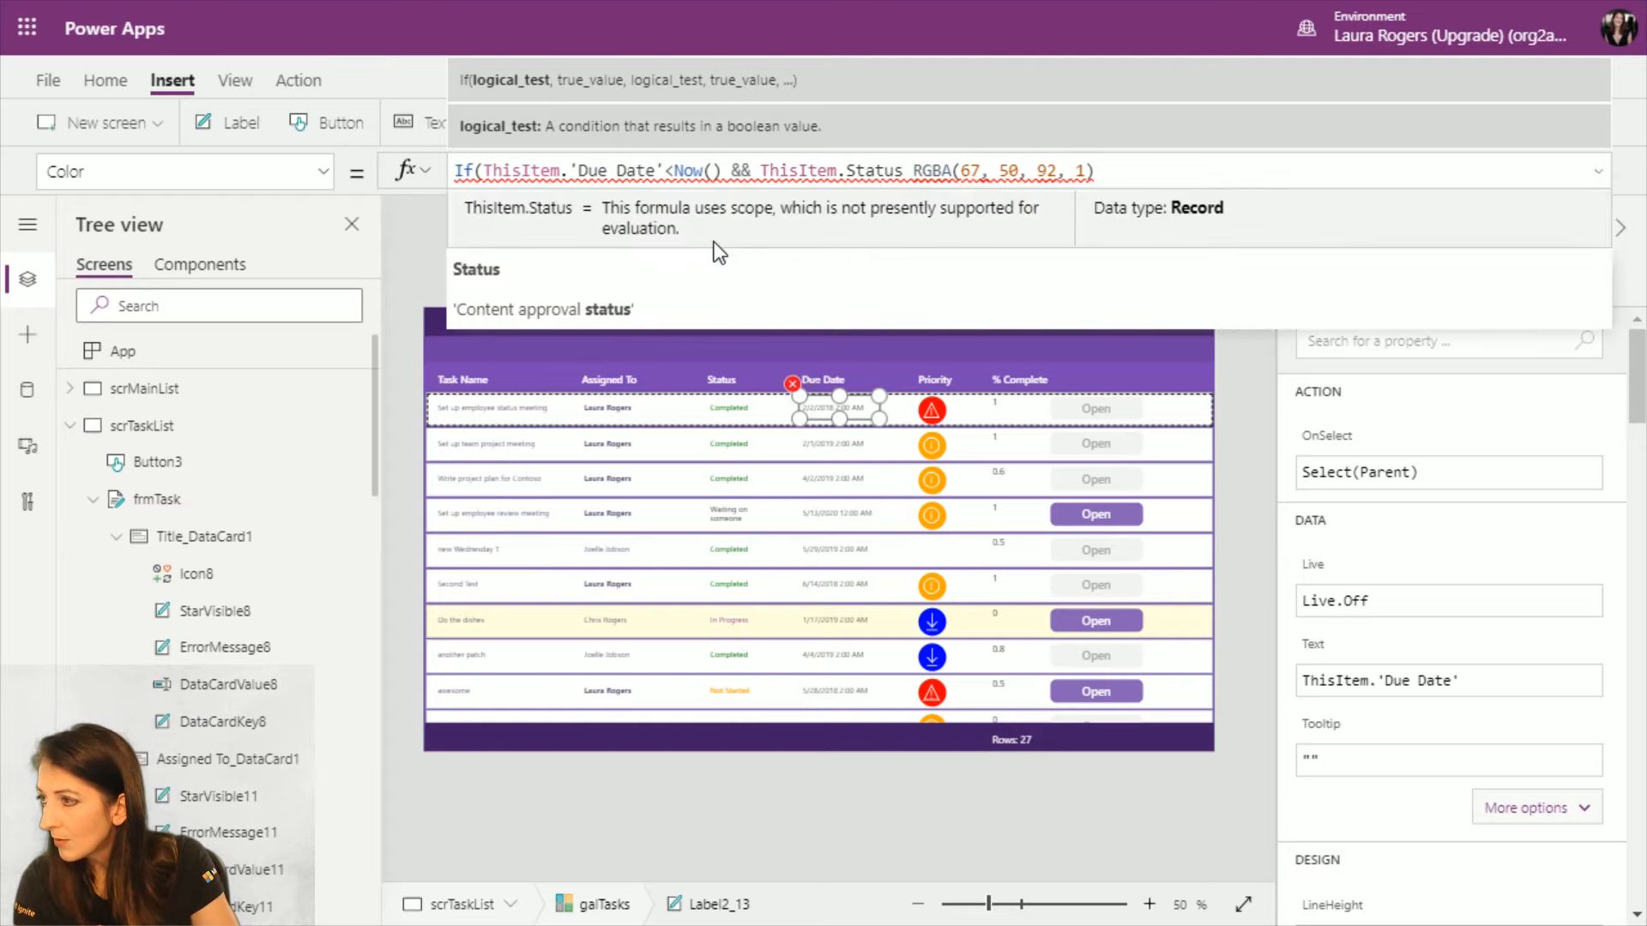
pyautogui.write('.')
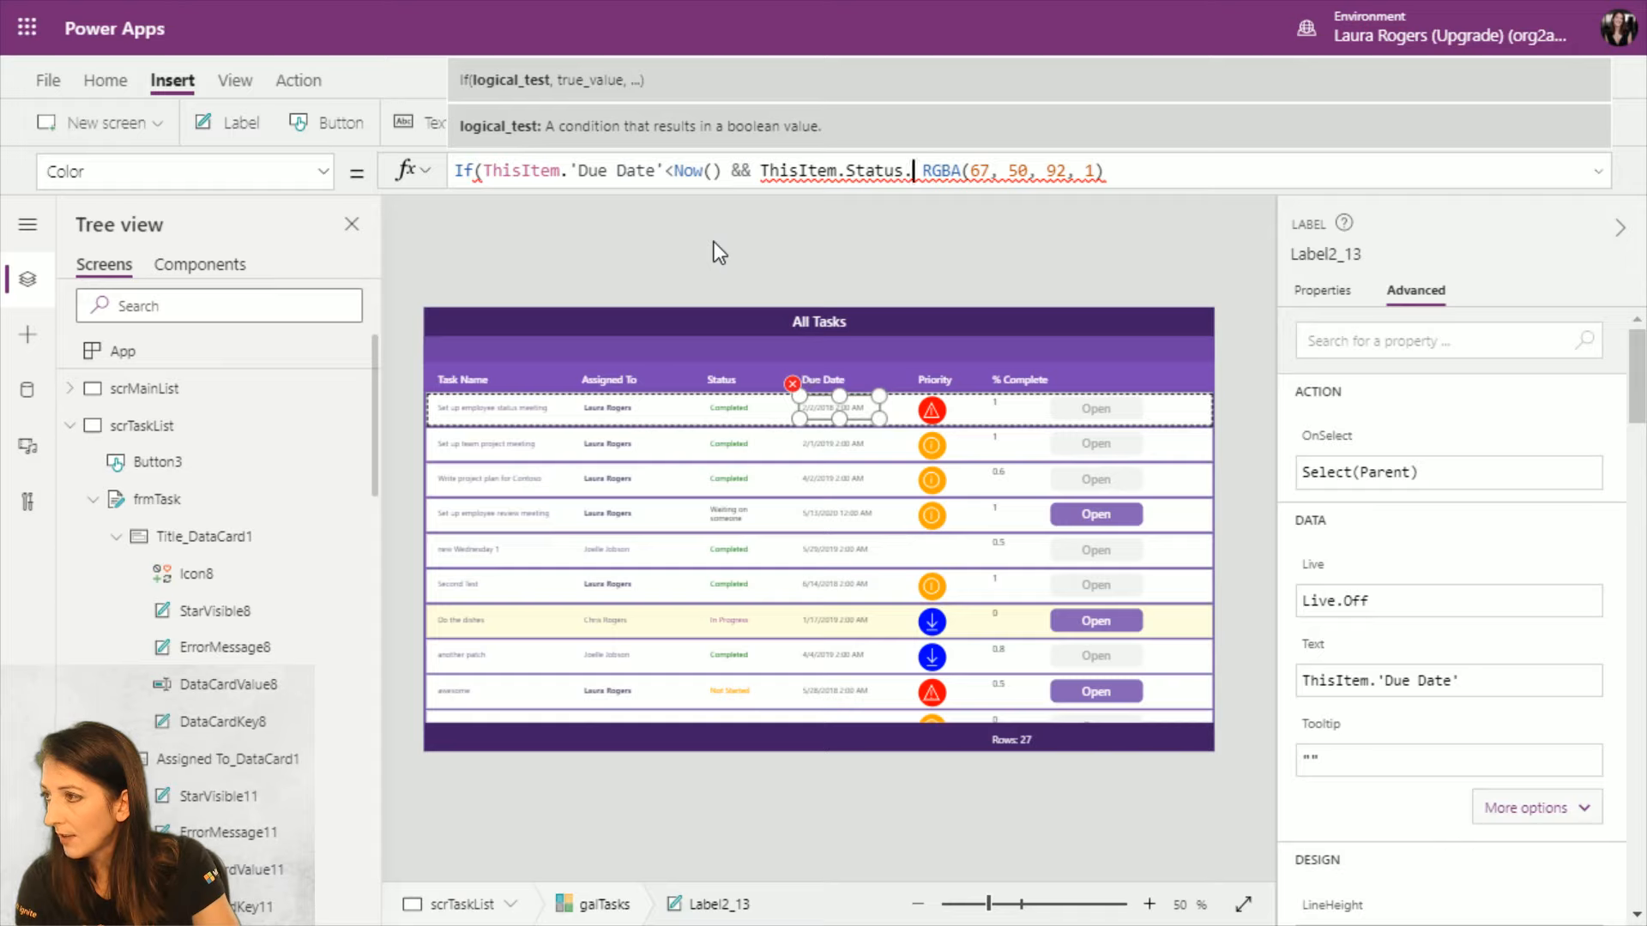
pyautogui.write('Vau')
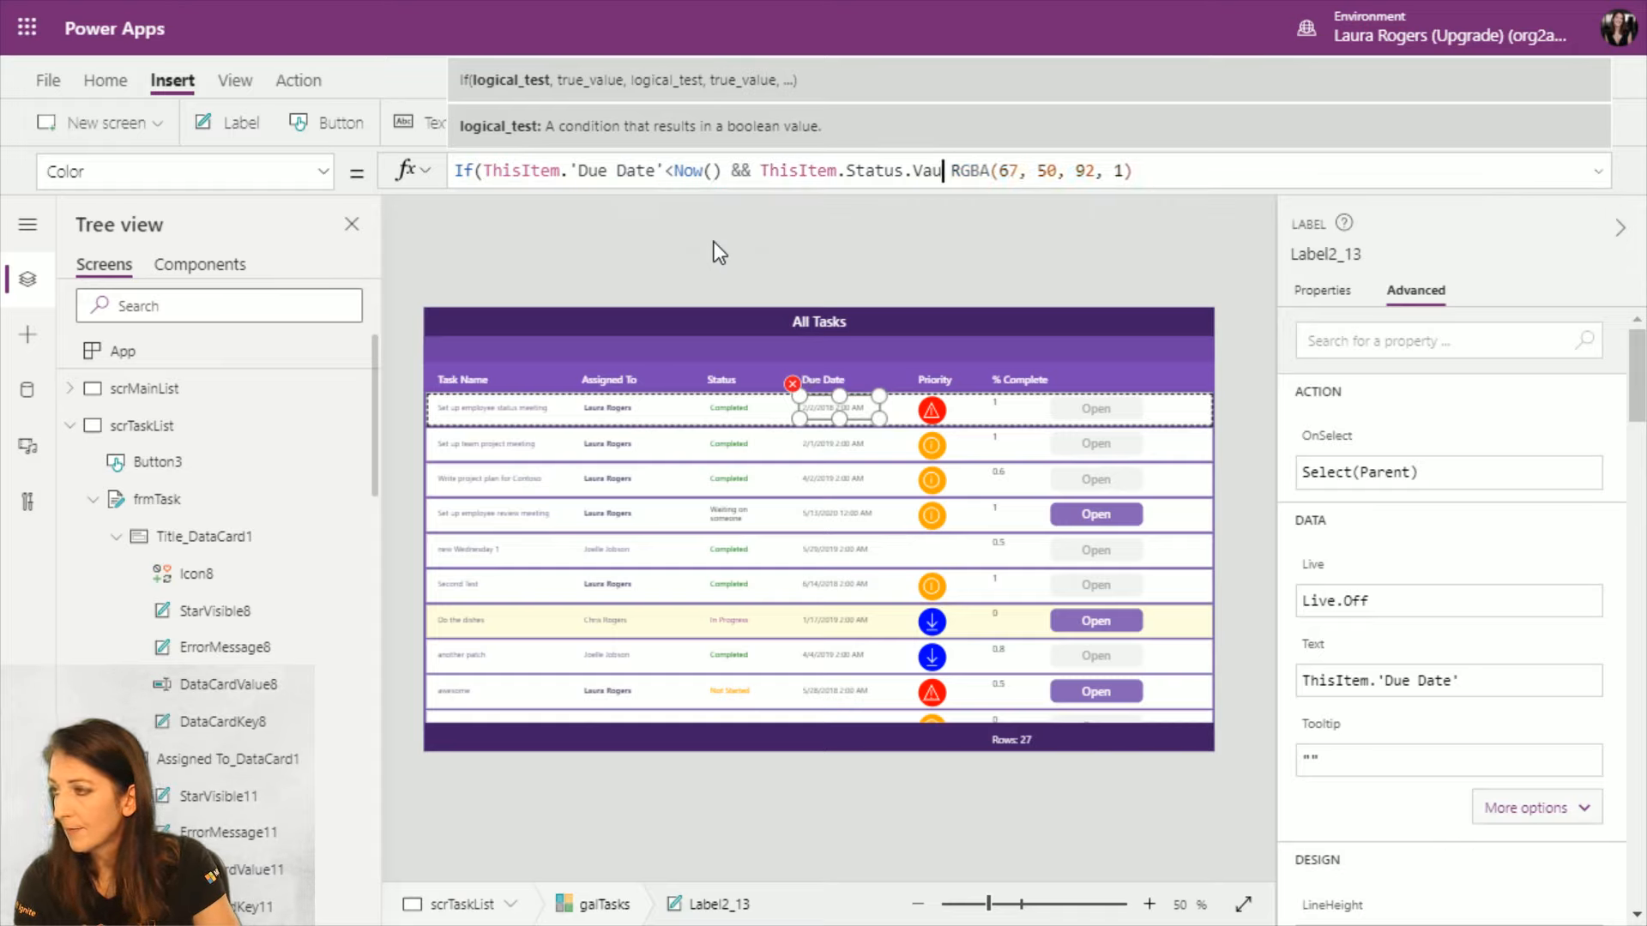
pyautogui.write('ue')
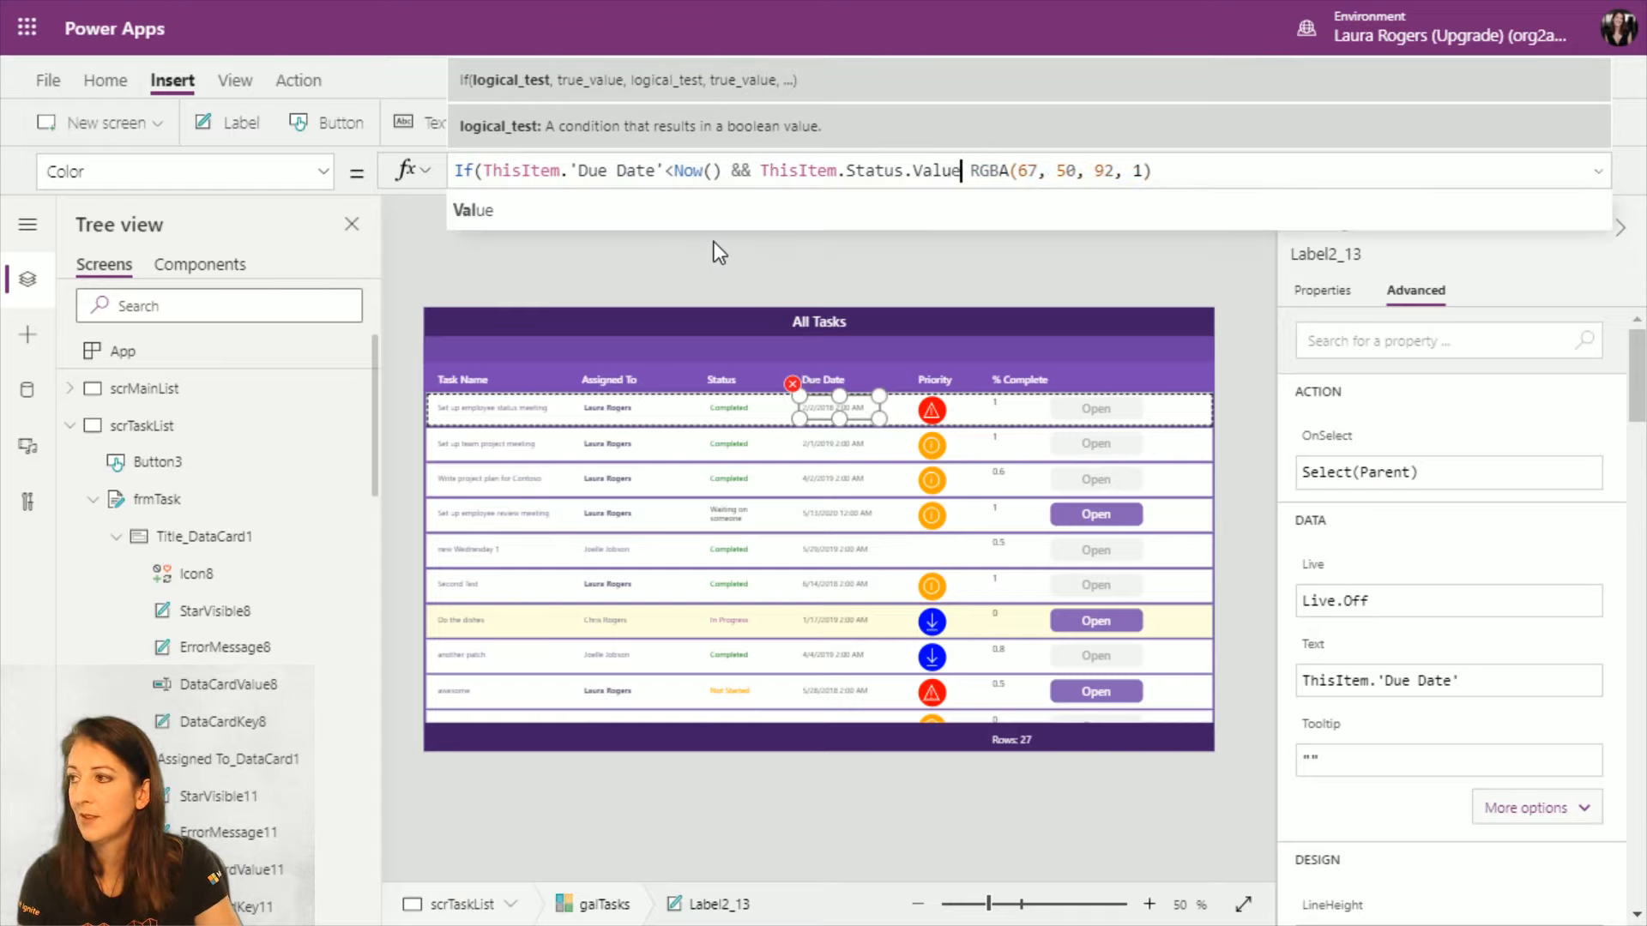
pyautogui.write('<>"Compelte')
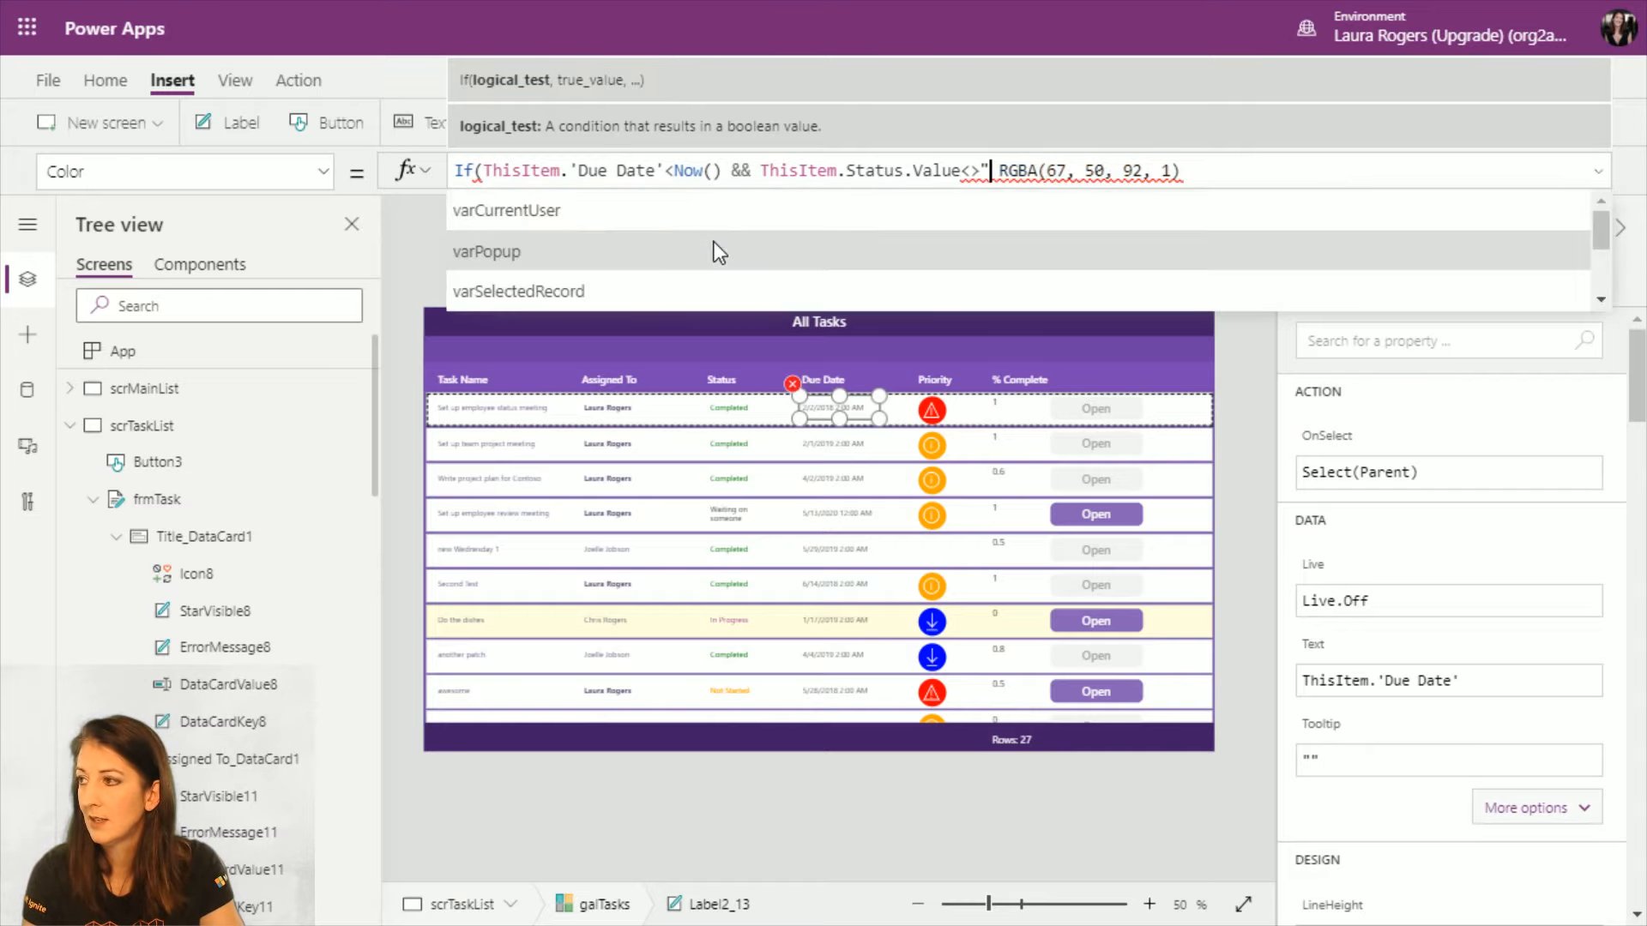
pyautogui.press('BackSpace')
pyautogui.press('BackSpace')
pyautogui.press('BackSpace')
pyautogui.press('BackSpace')
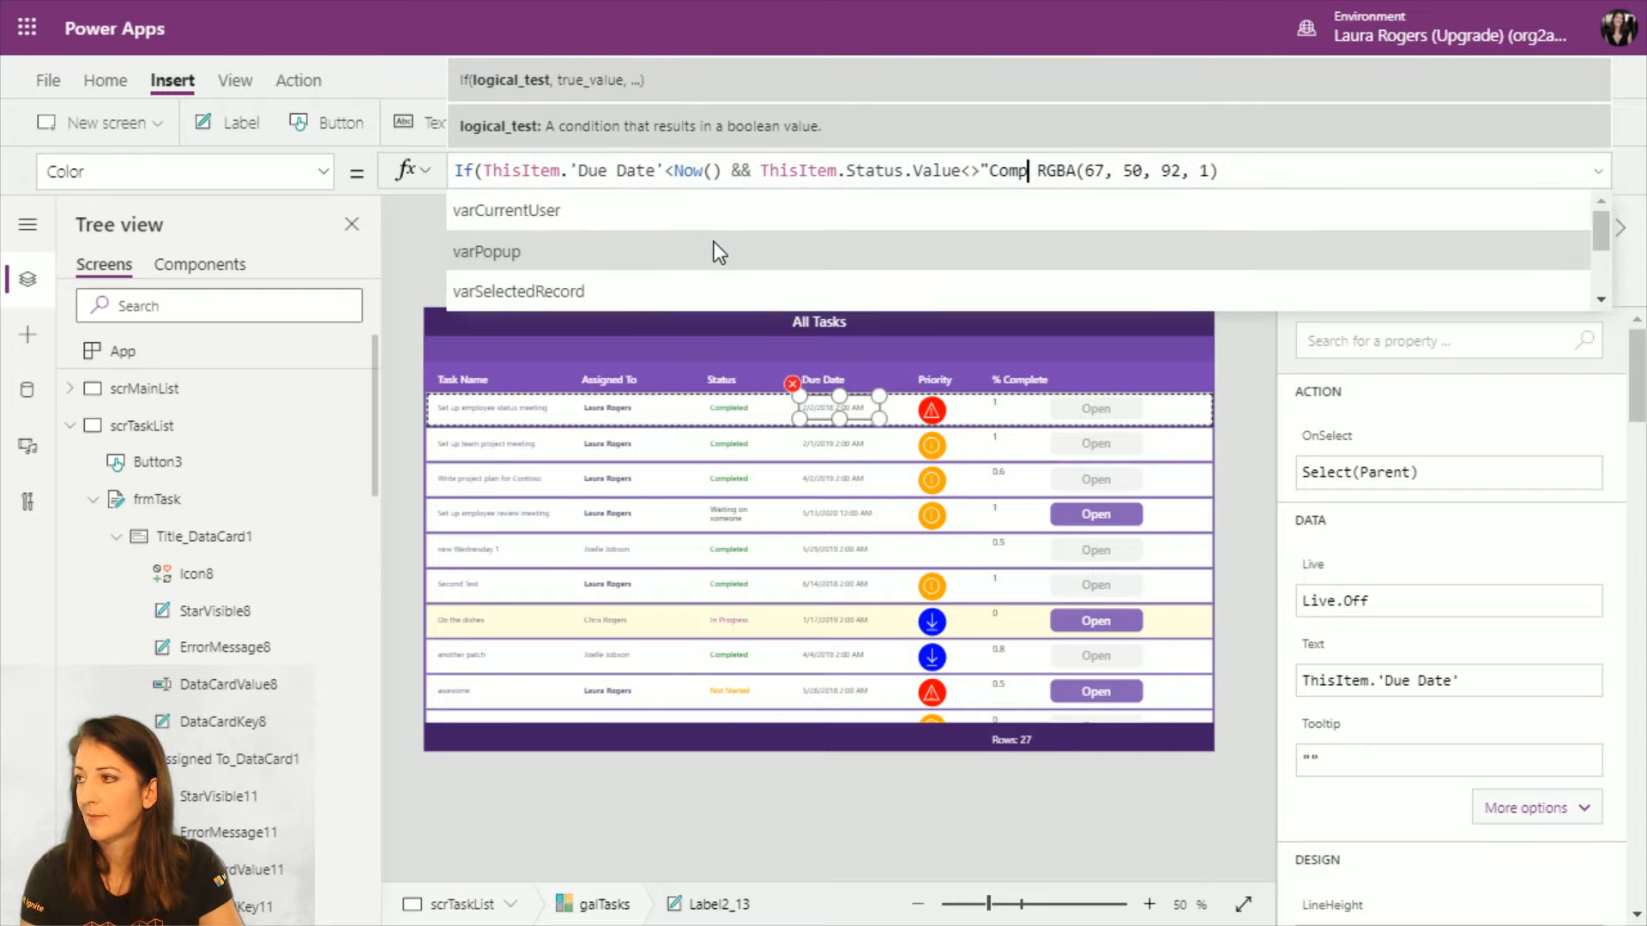
pyautogui.write('leted",')
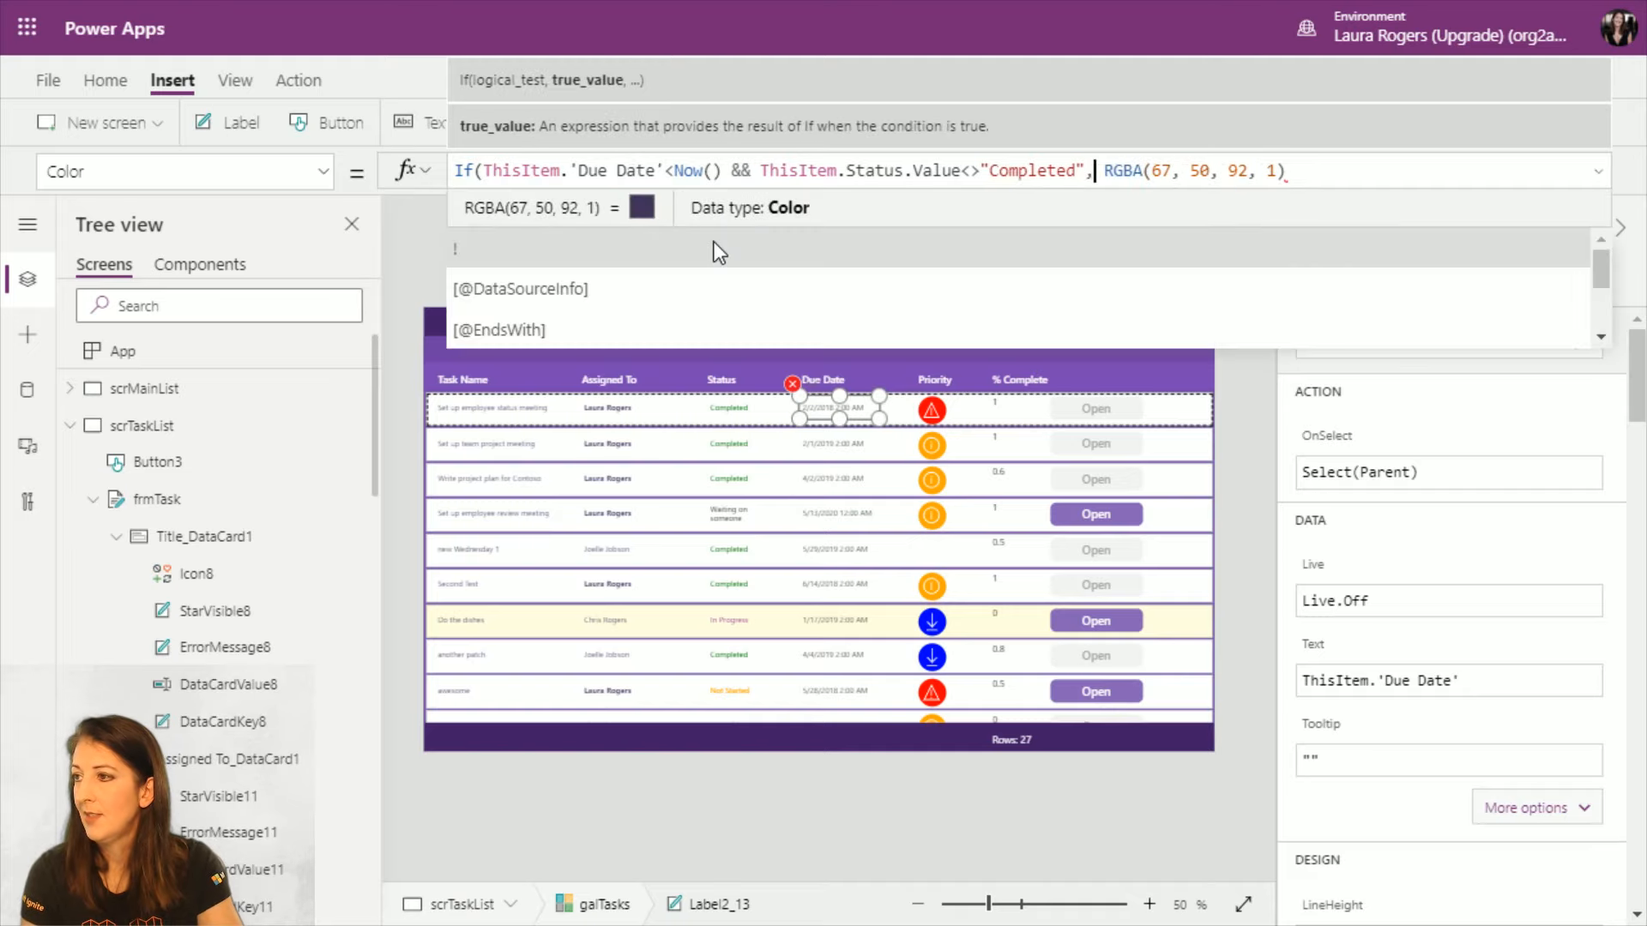
# Step: Complete the Due Date label's Color formula with Red as the true value and a closing parenthesis after the RGBA fallback color
pyautogui.write('Red,')
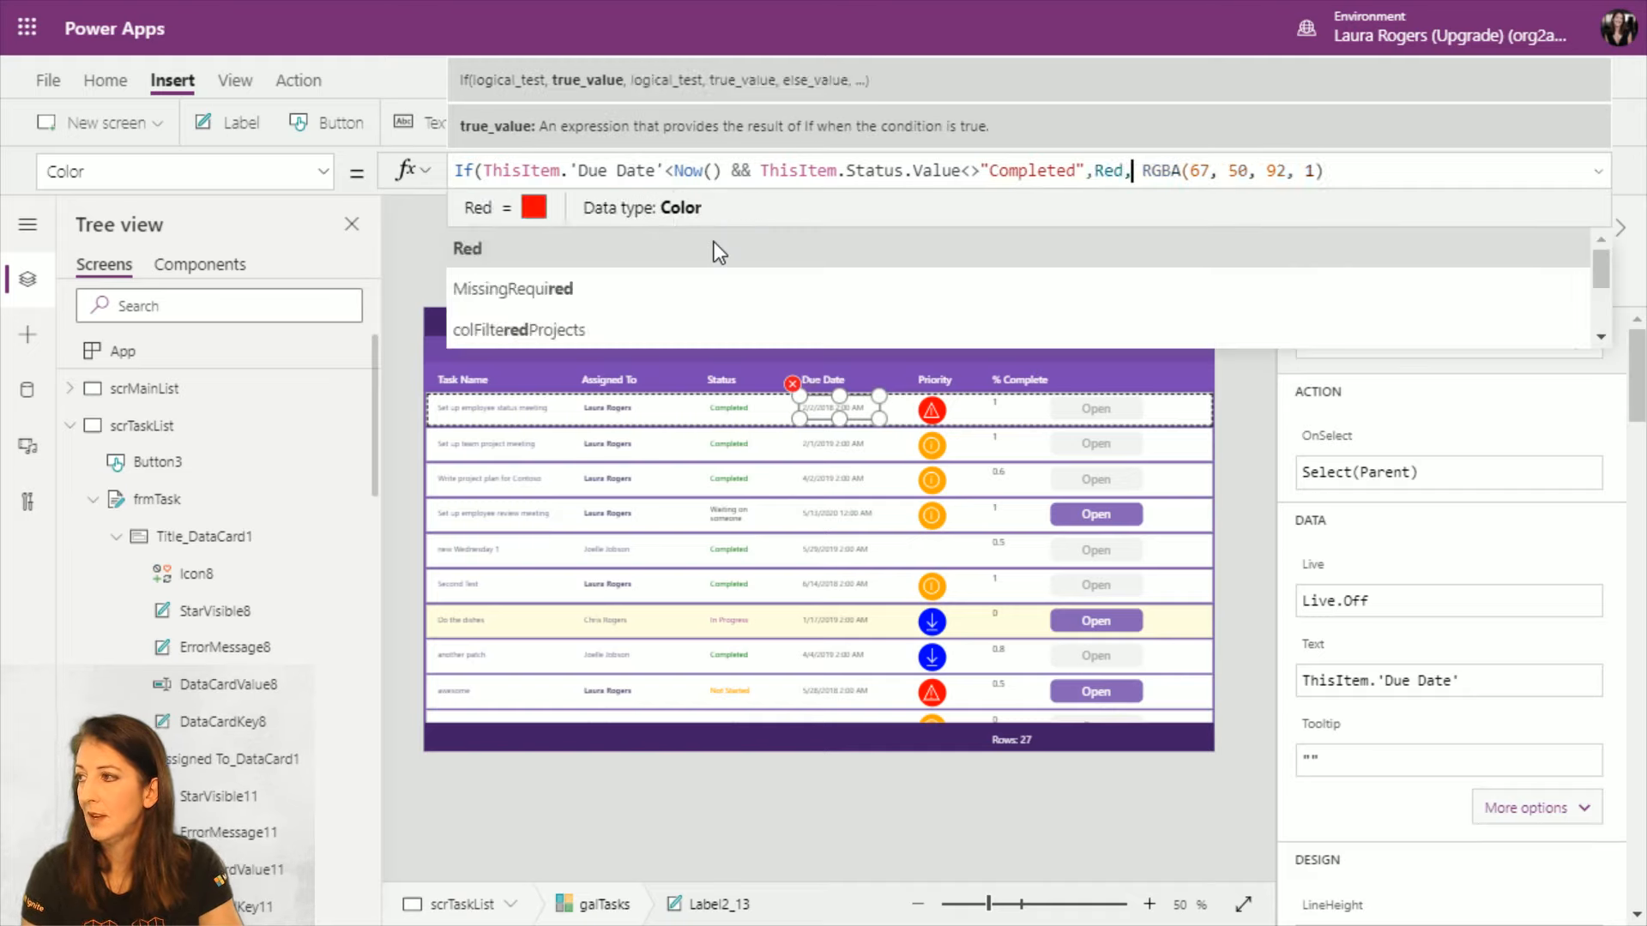
pyautogui.click(1406, 177)
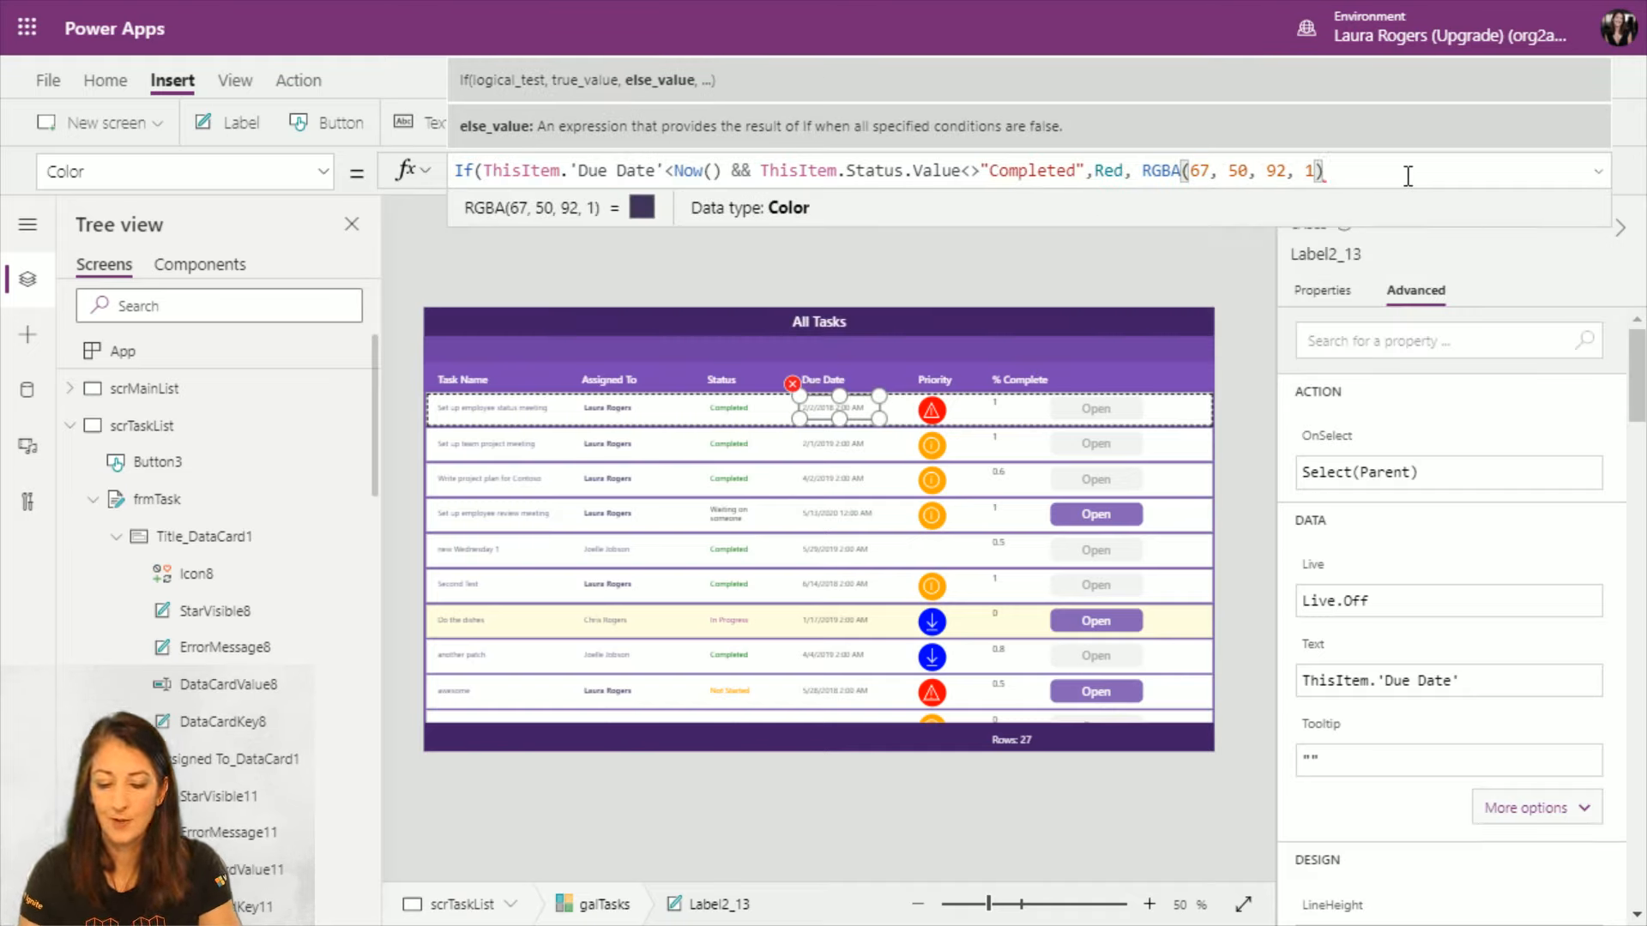
pyautogui.write(')')
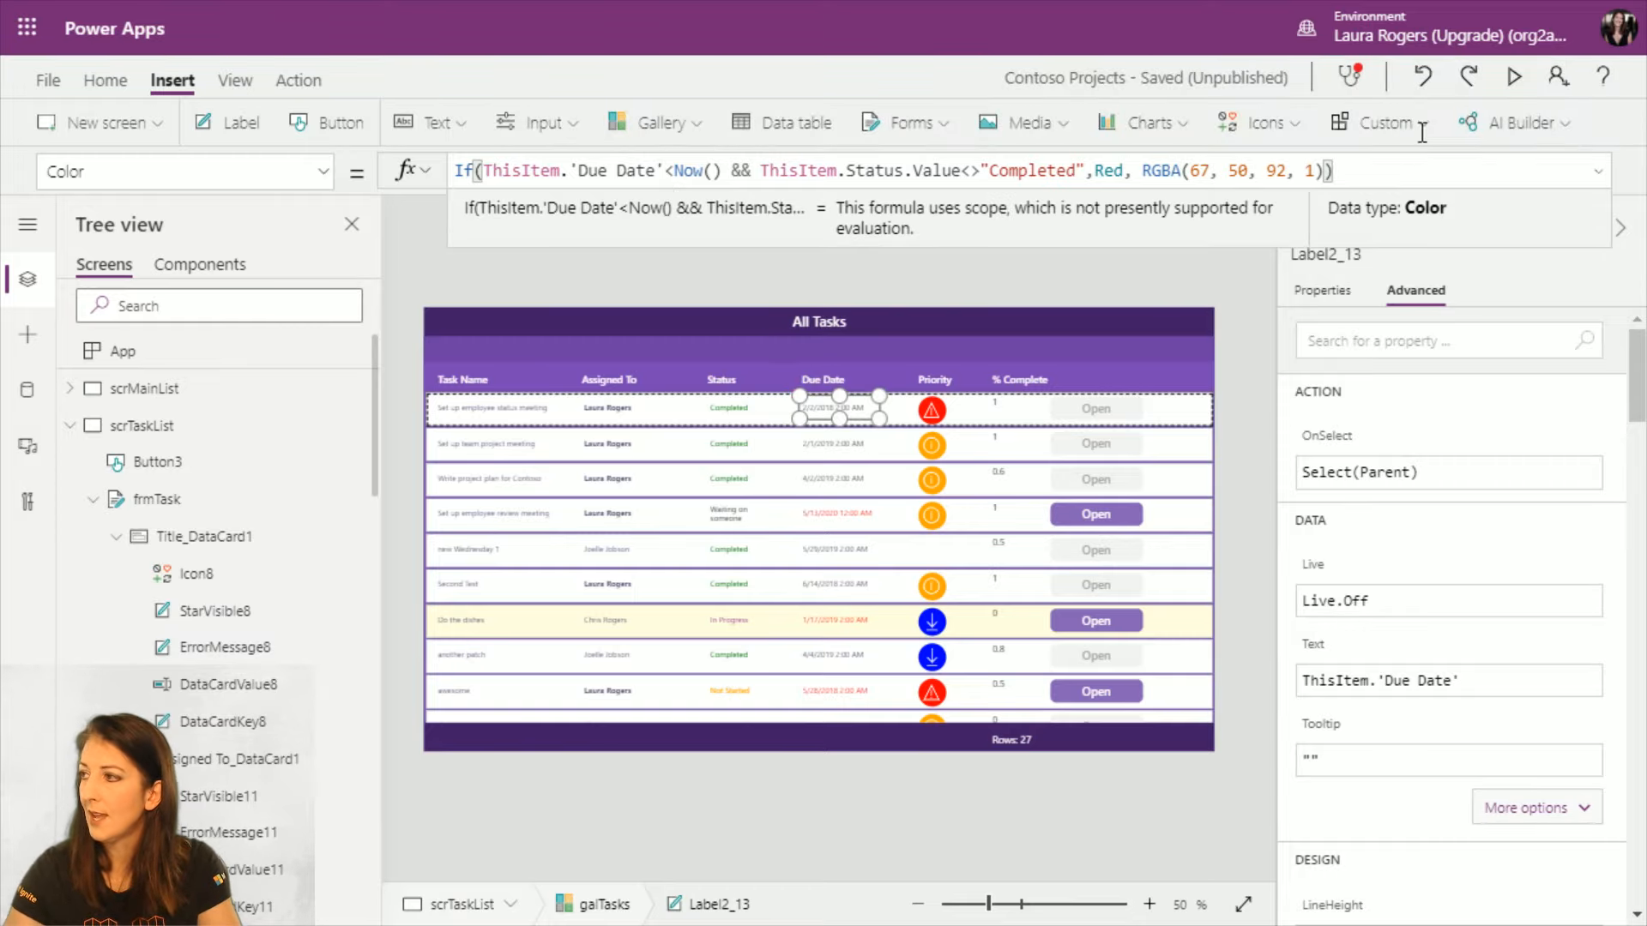
# Step: Preview the app and check the Due Date colors against each task's status through the whole list, then return to editing
pyautogui.click(1512, 69)
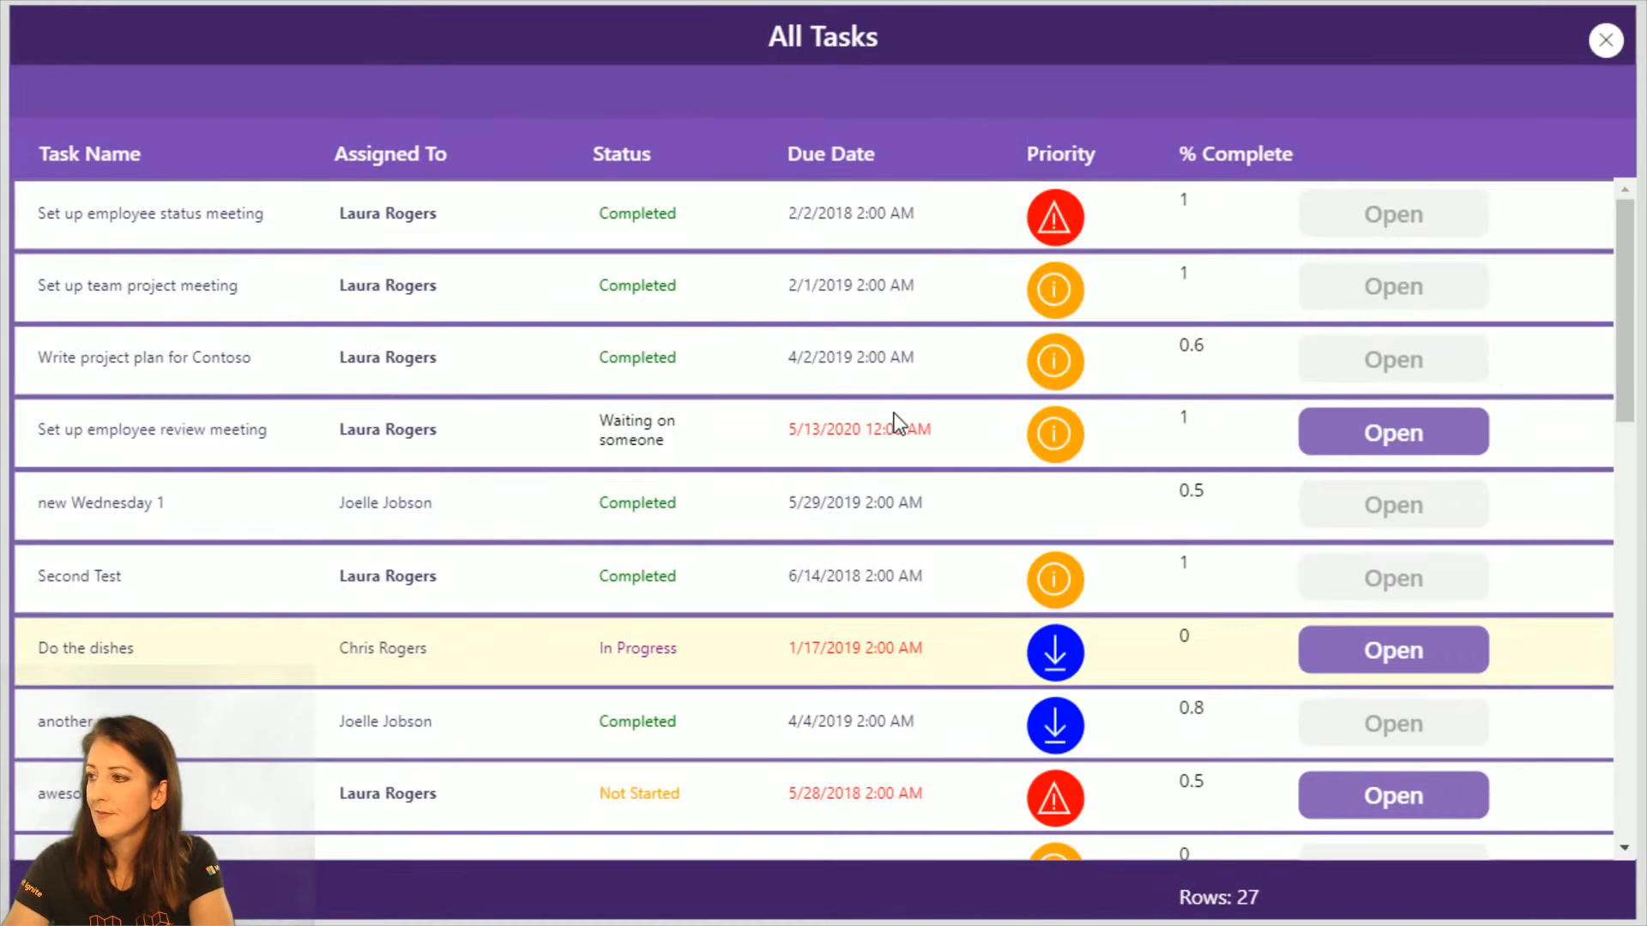
pyautogui.scroll(-2, 897, 422)
pyautogui.scroll(-3, 897, 422)
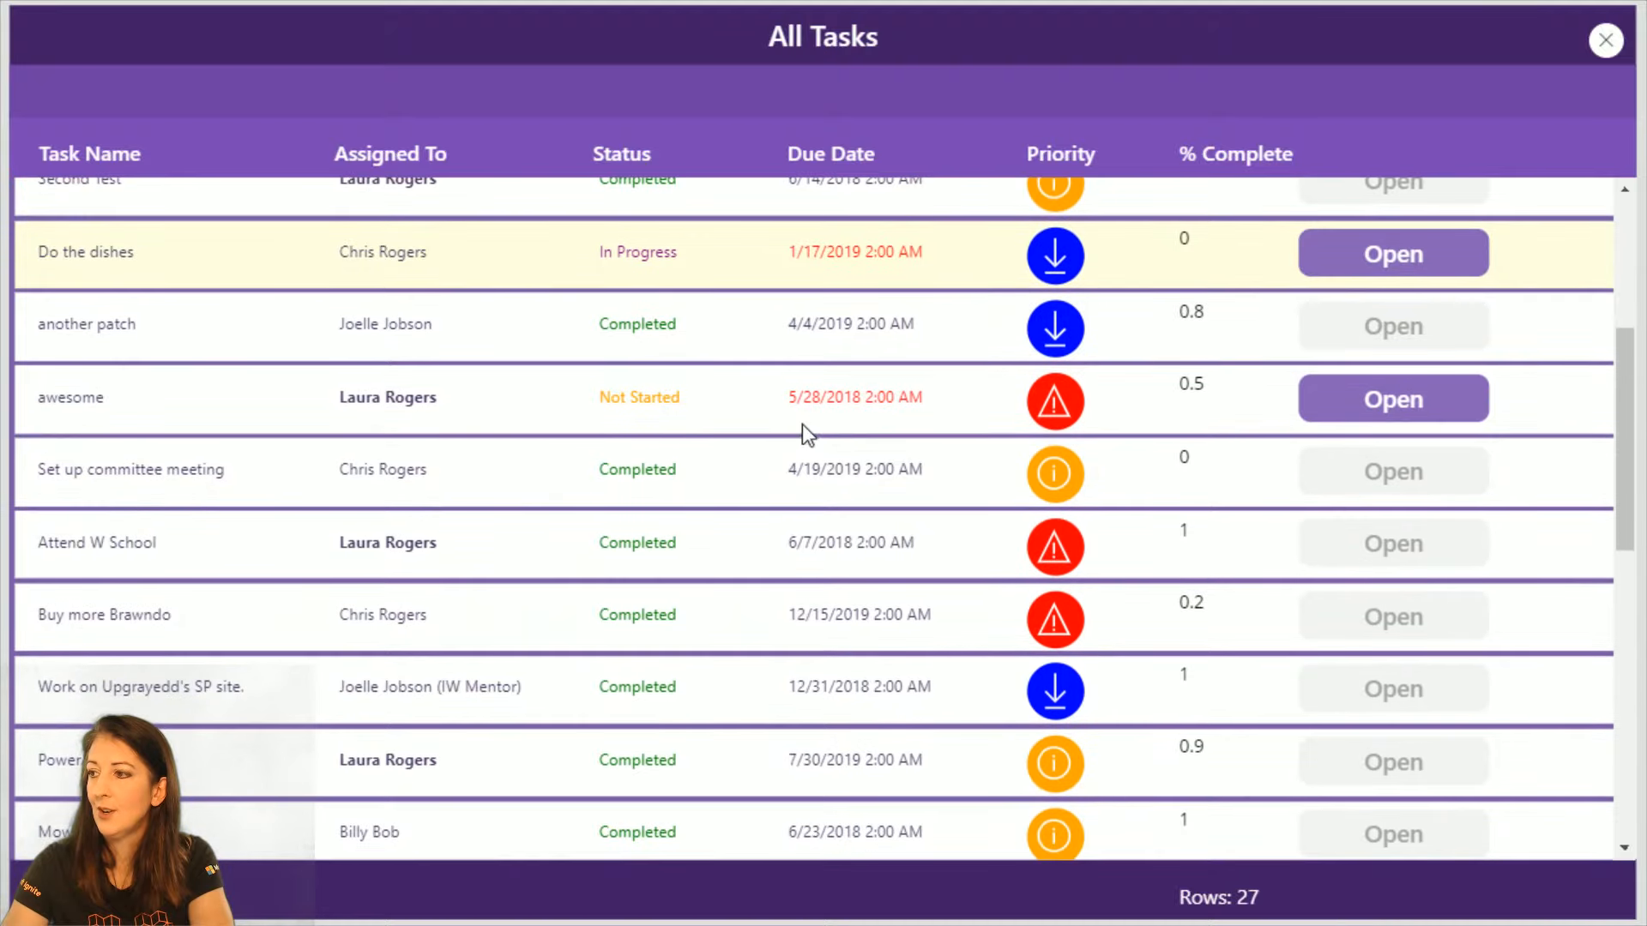
pyautogui.scroll(4, 802, 404)
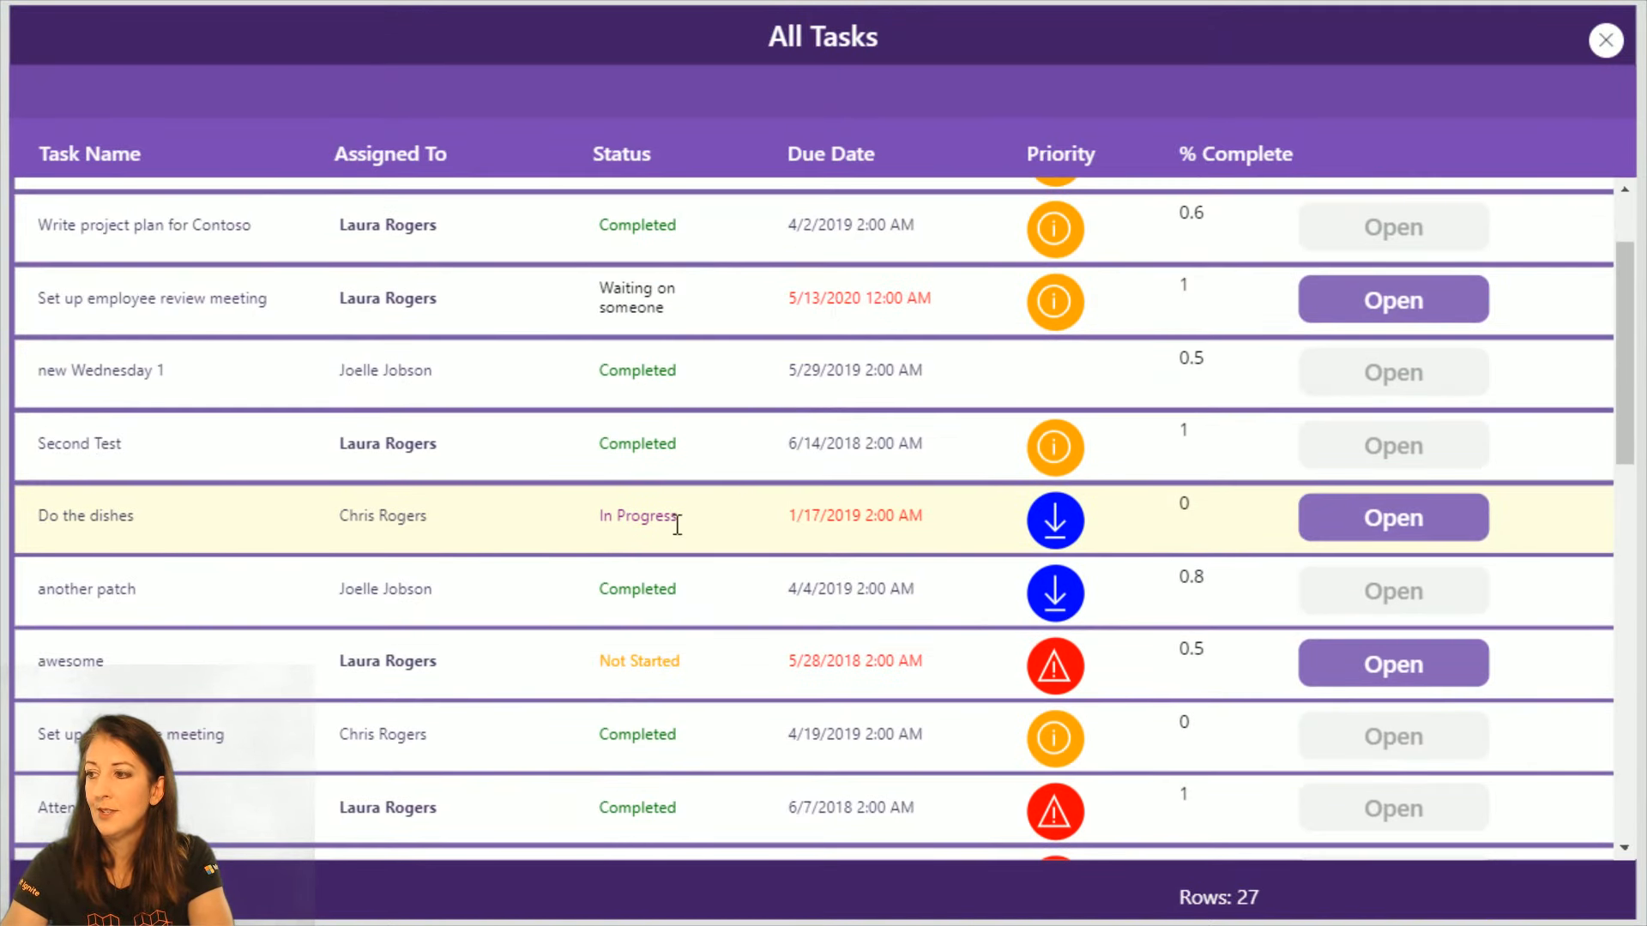
pyautogui.scroll(2, 763, 369)
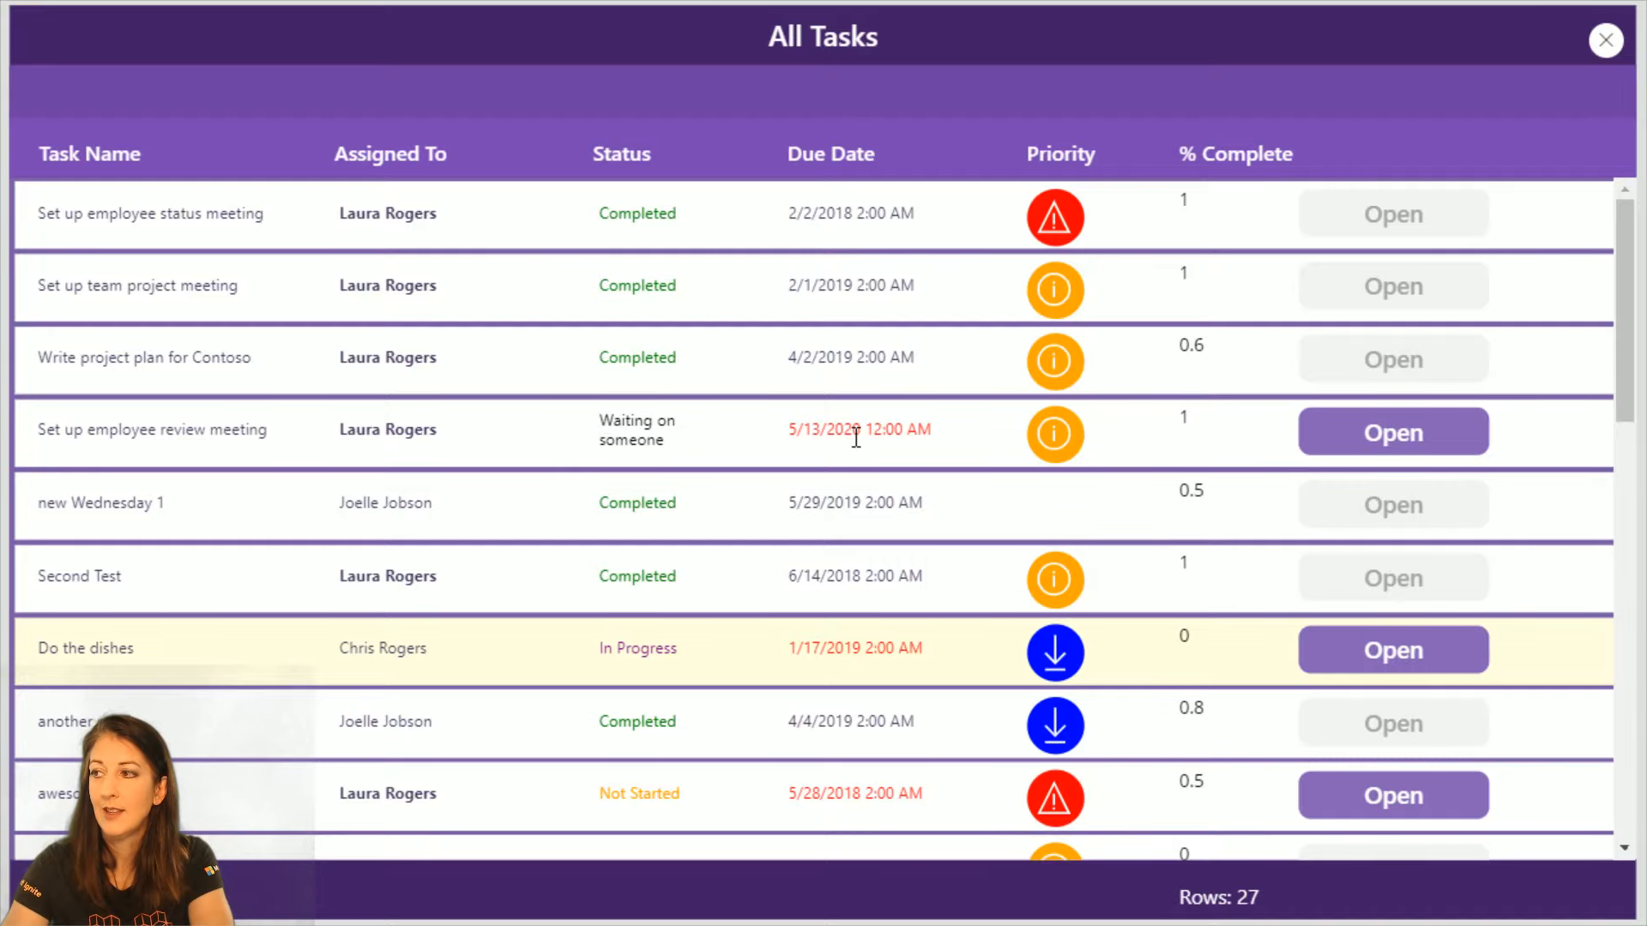
pyautogui.scroll(-10, 855, 437)
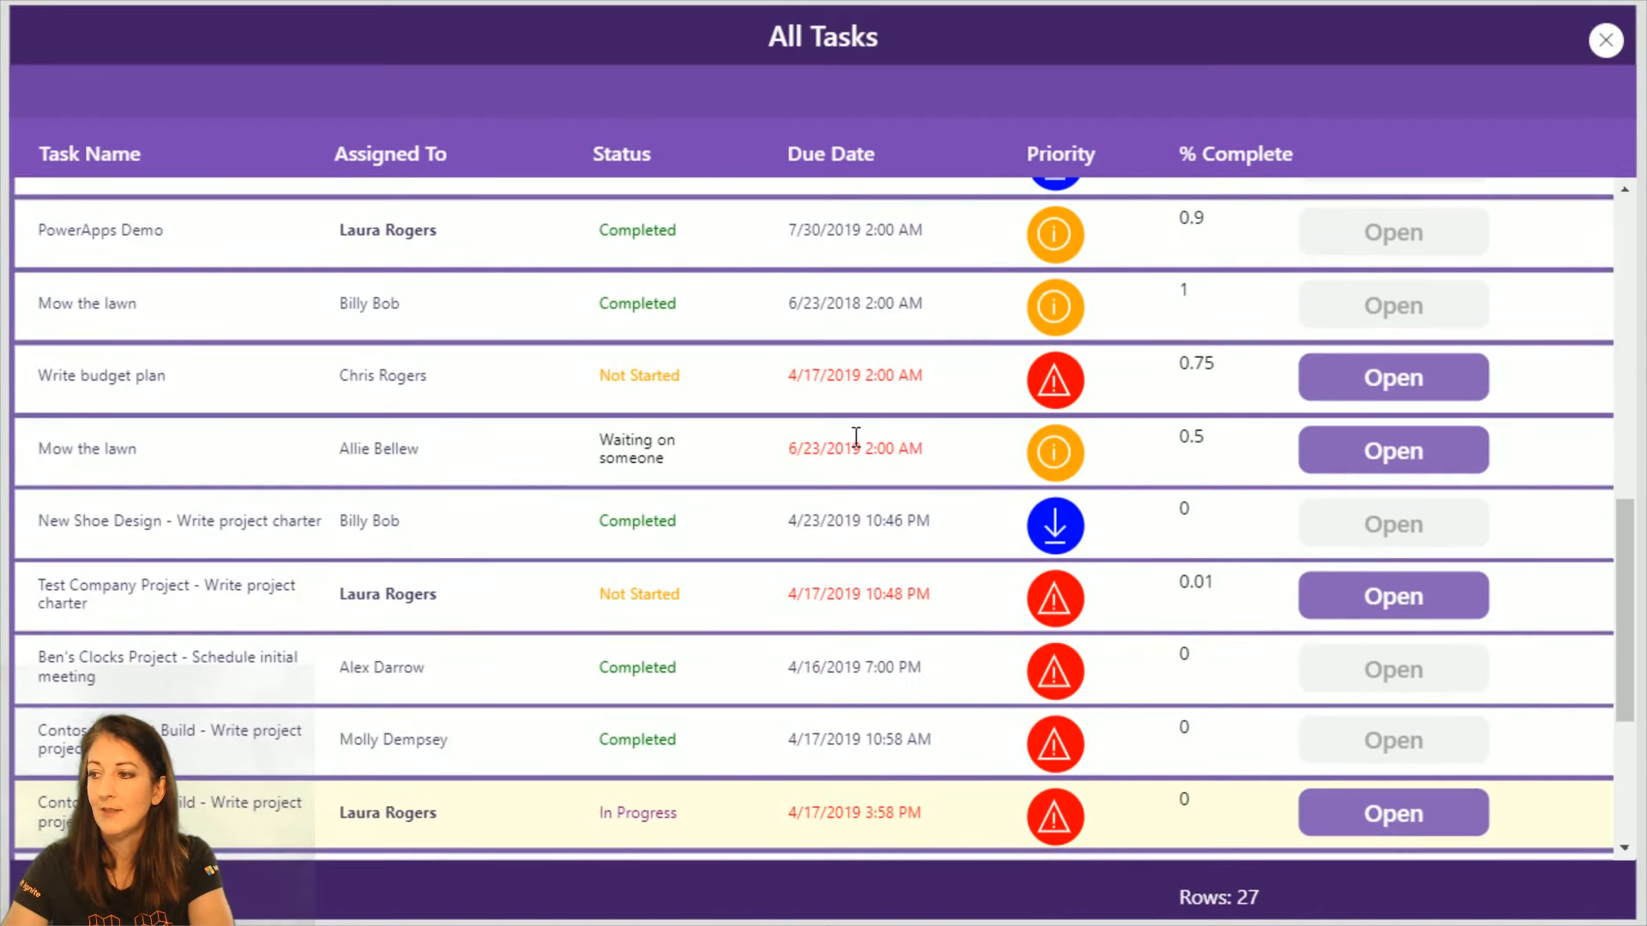
pyautogui.scroll(-4, 856, 437)
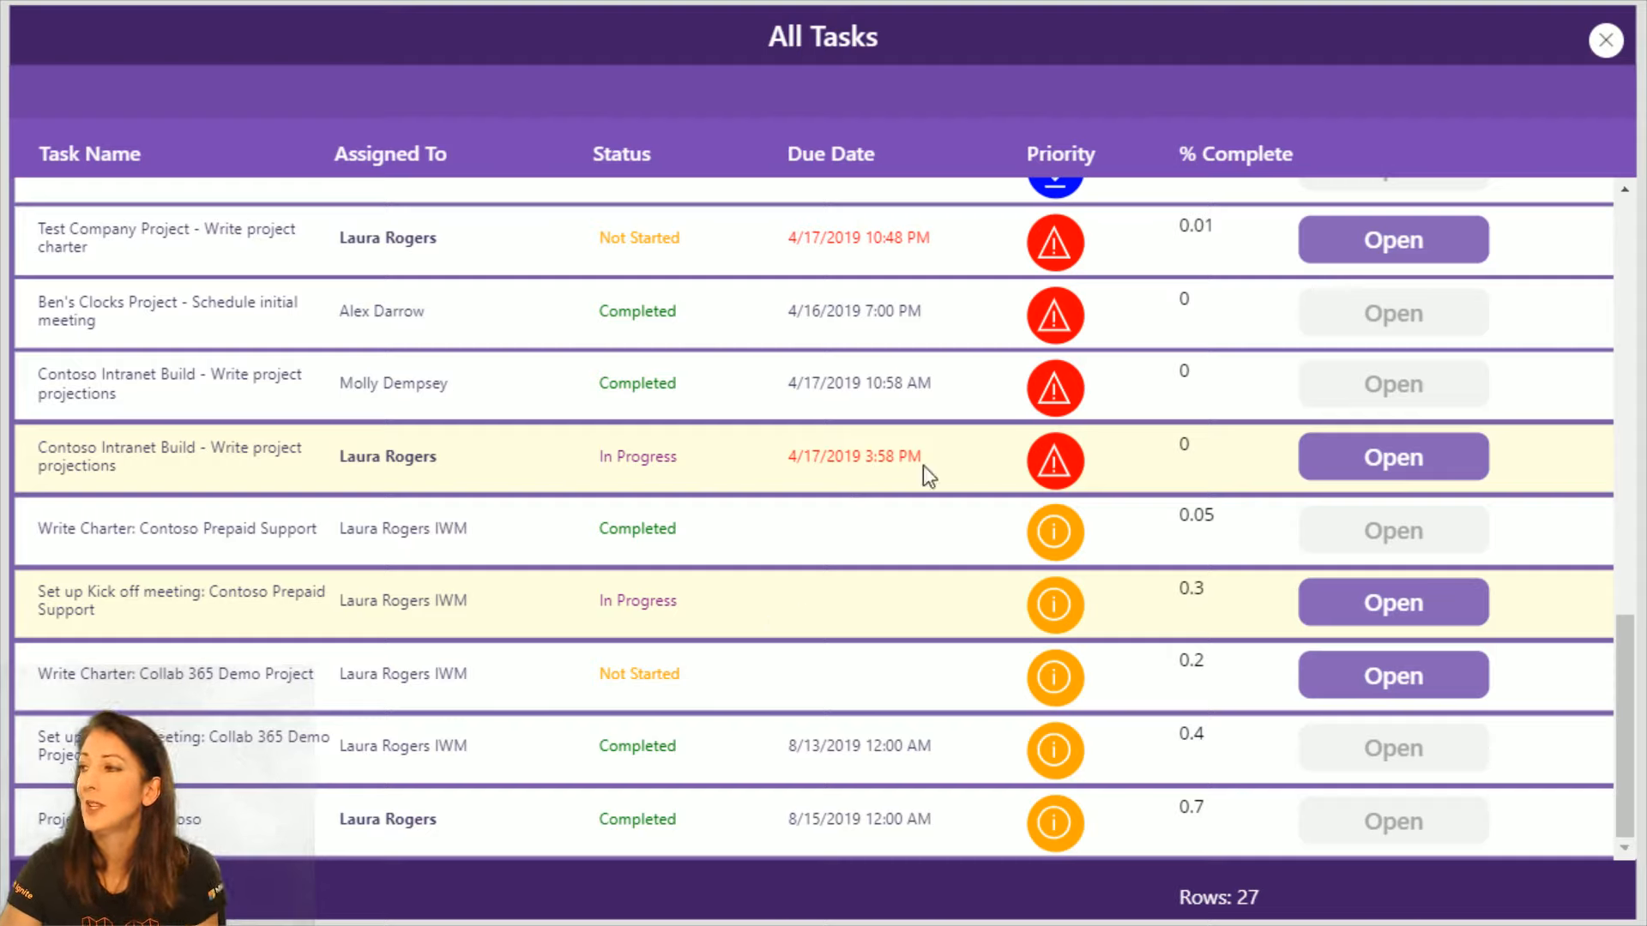
pyautogui.scroll(10, 1257, 440)
pyautogui.scroll(5, 1258, 441)
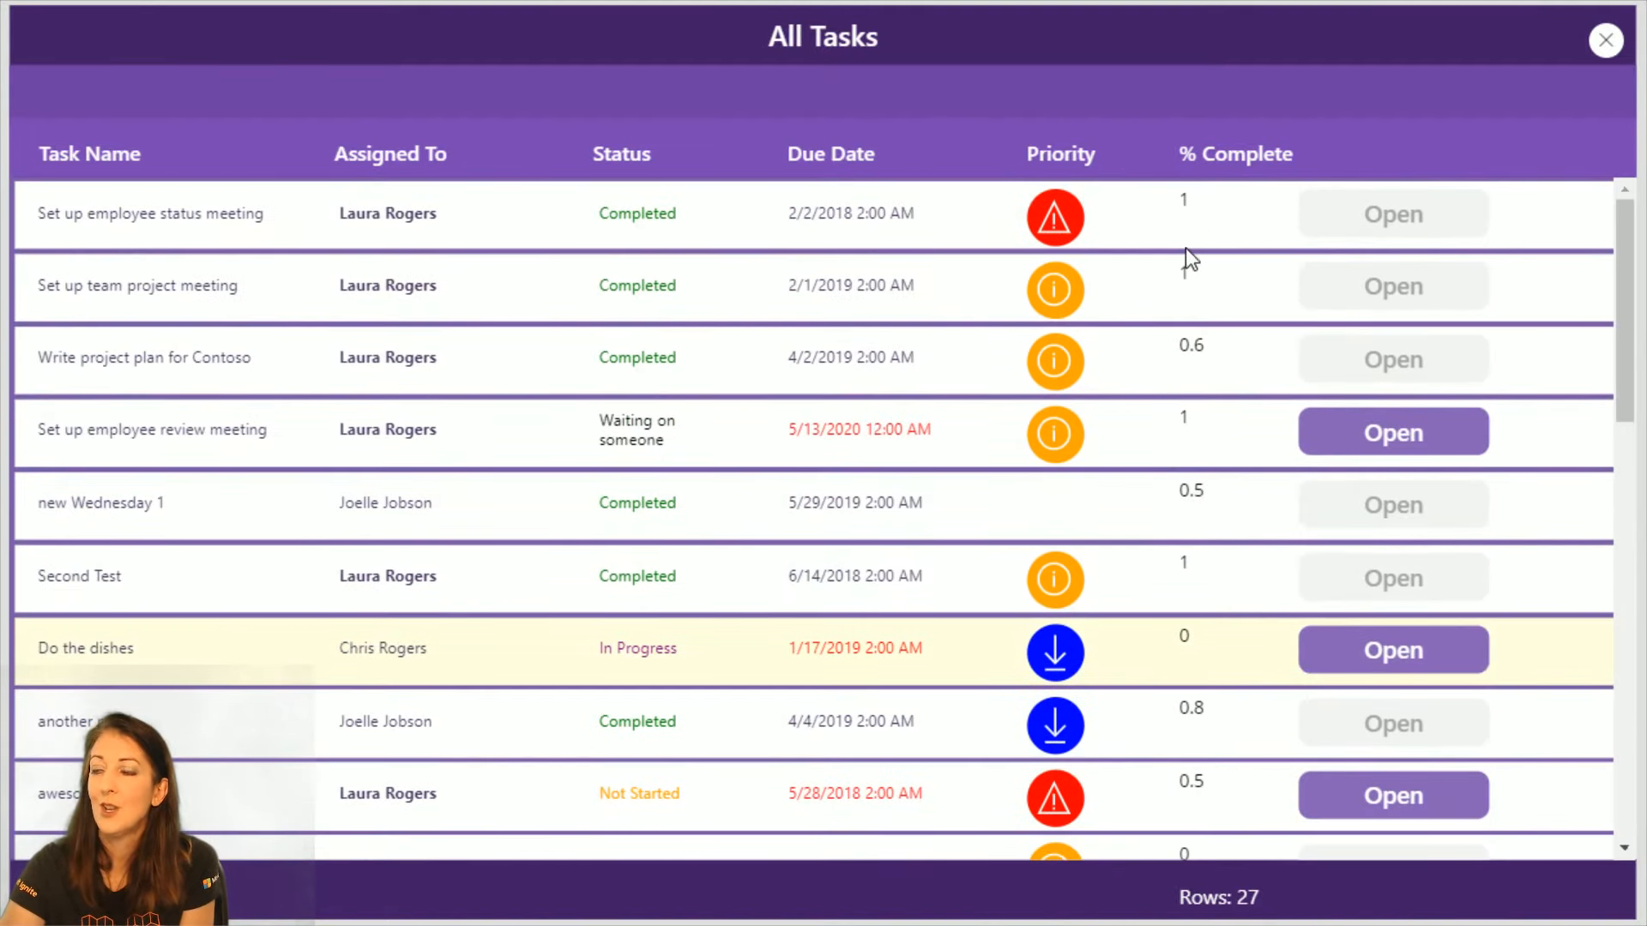
pyautogui.click(1605, 41)
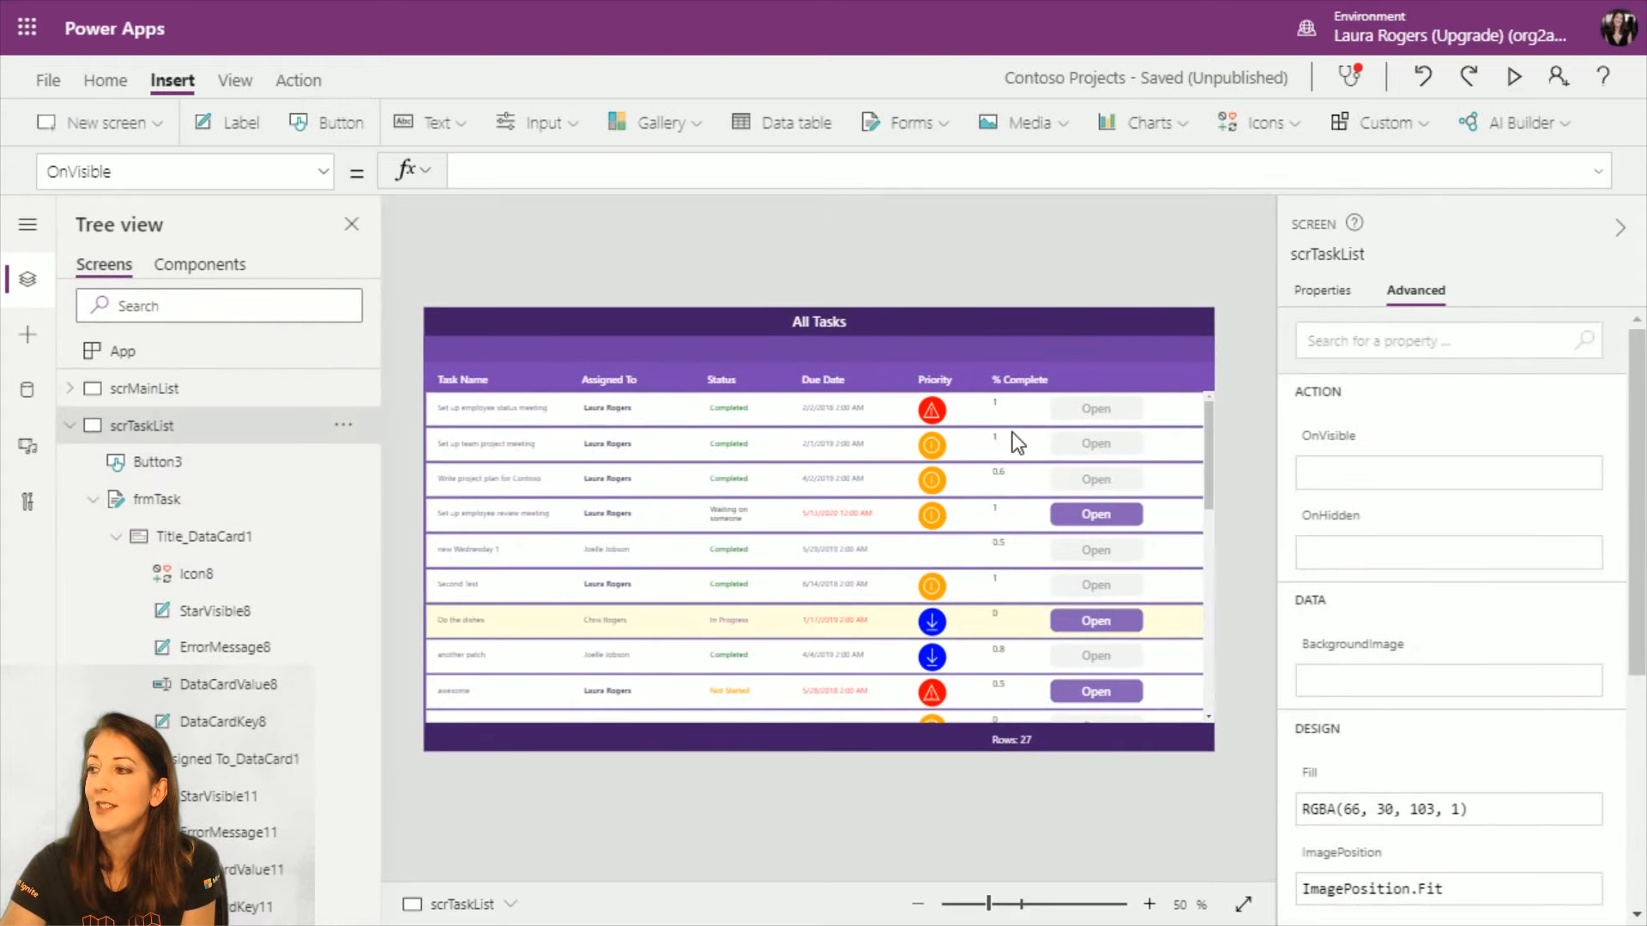
# Step: Move the gallery's Open button away from the % Complete column and reduce the height of the % Complete HTML text control
pyautogui.click(992, 405)
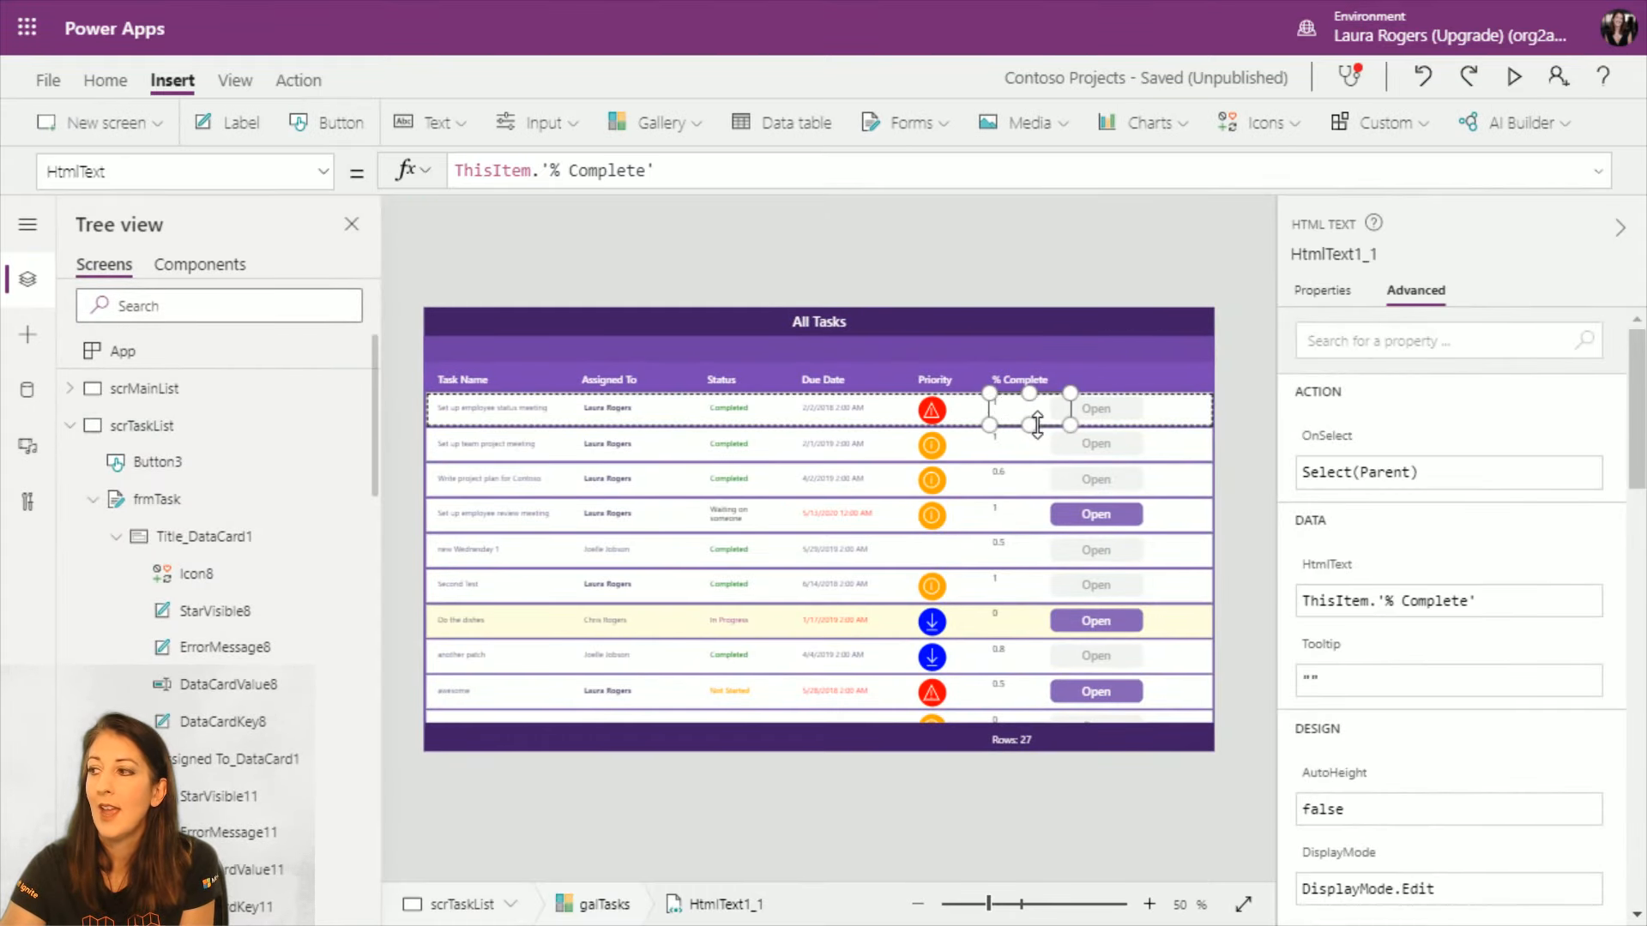
pyautogui.click(1121, 414)
pyautogui.moveTo(1124, 415); pyautogui.dragTo(1178, 414)
pyautogui.click(993, 405)
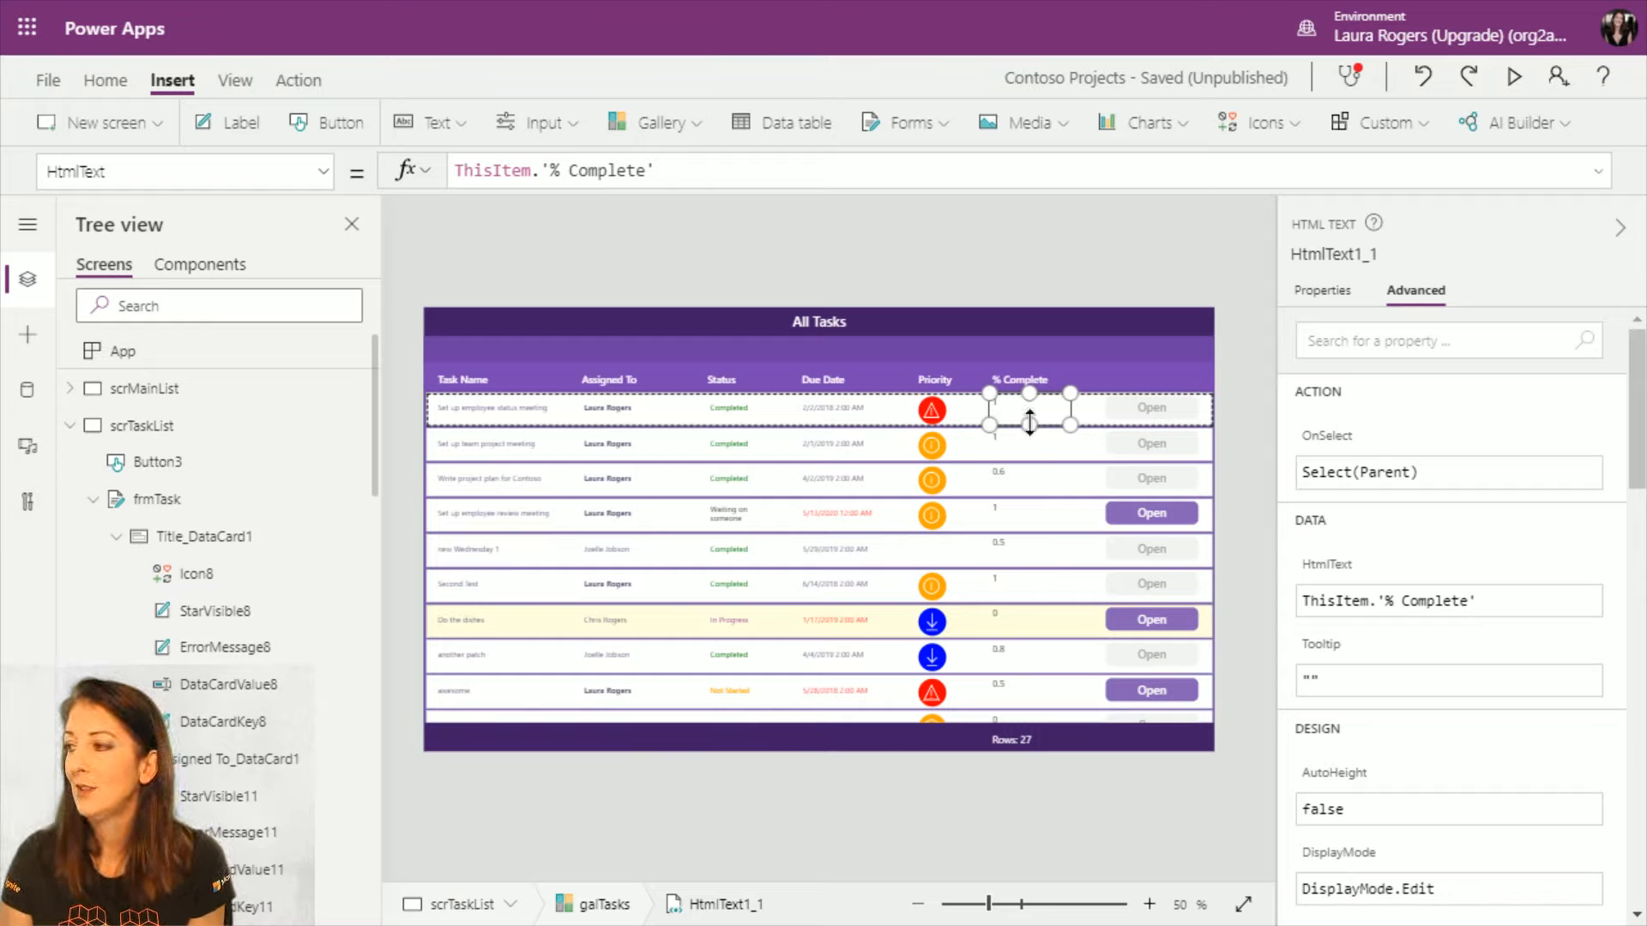
pyautogui.moveTo(1030, 421); pyautogui.dragTo(1030, 404)
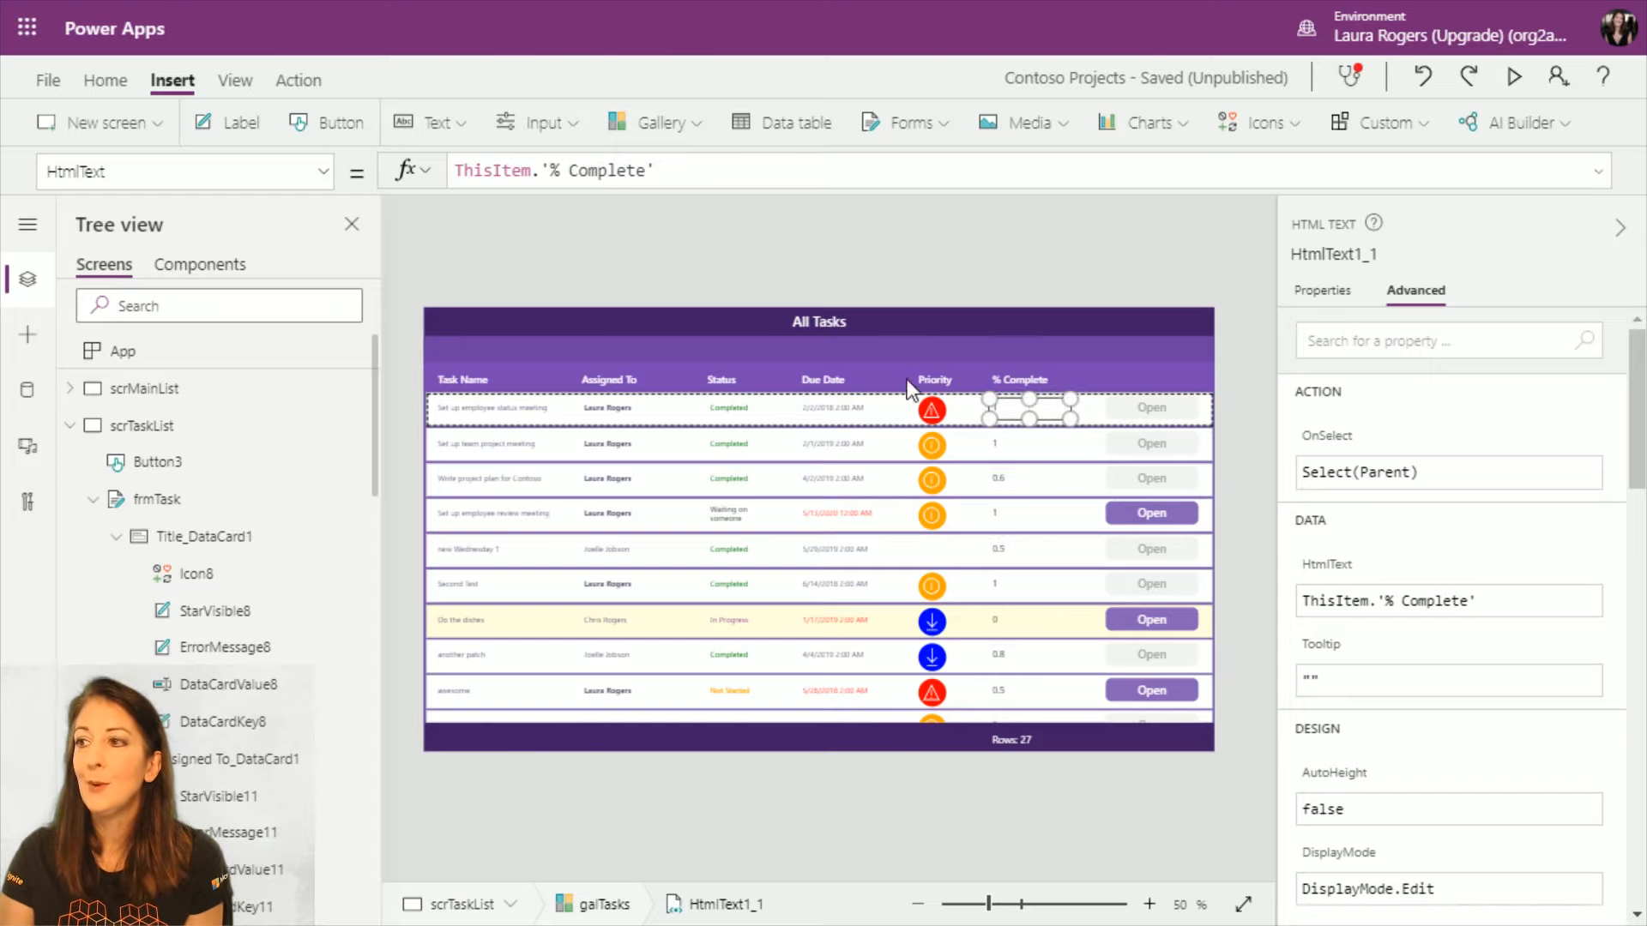
# Step: Set the Fill of the % Complete HTML text control to the standard blue, RGBA(39, 113, 194, 1)
pyautogui.click(325, 176)
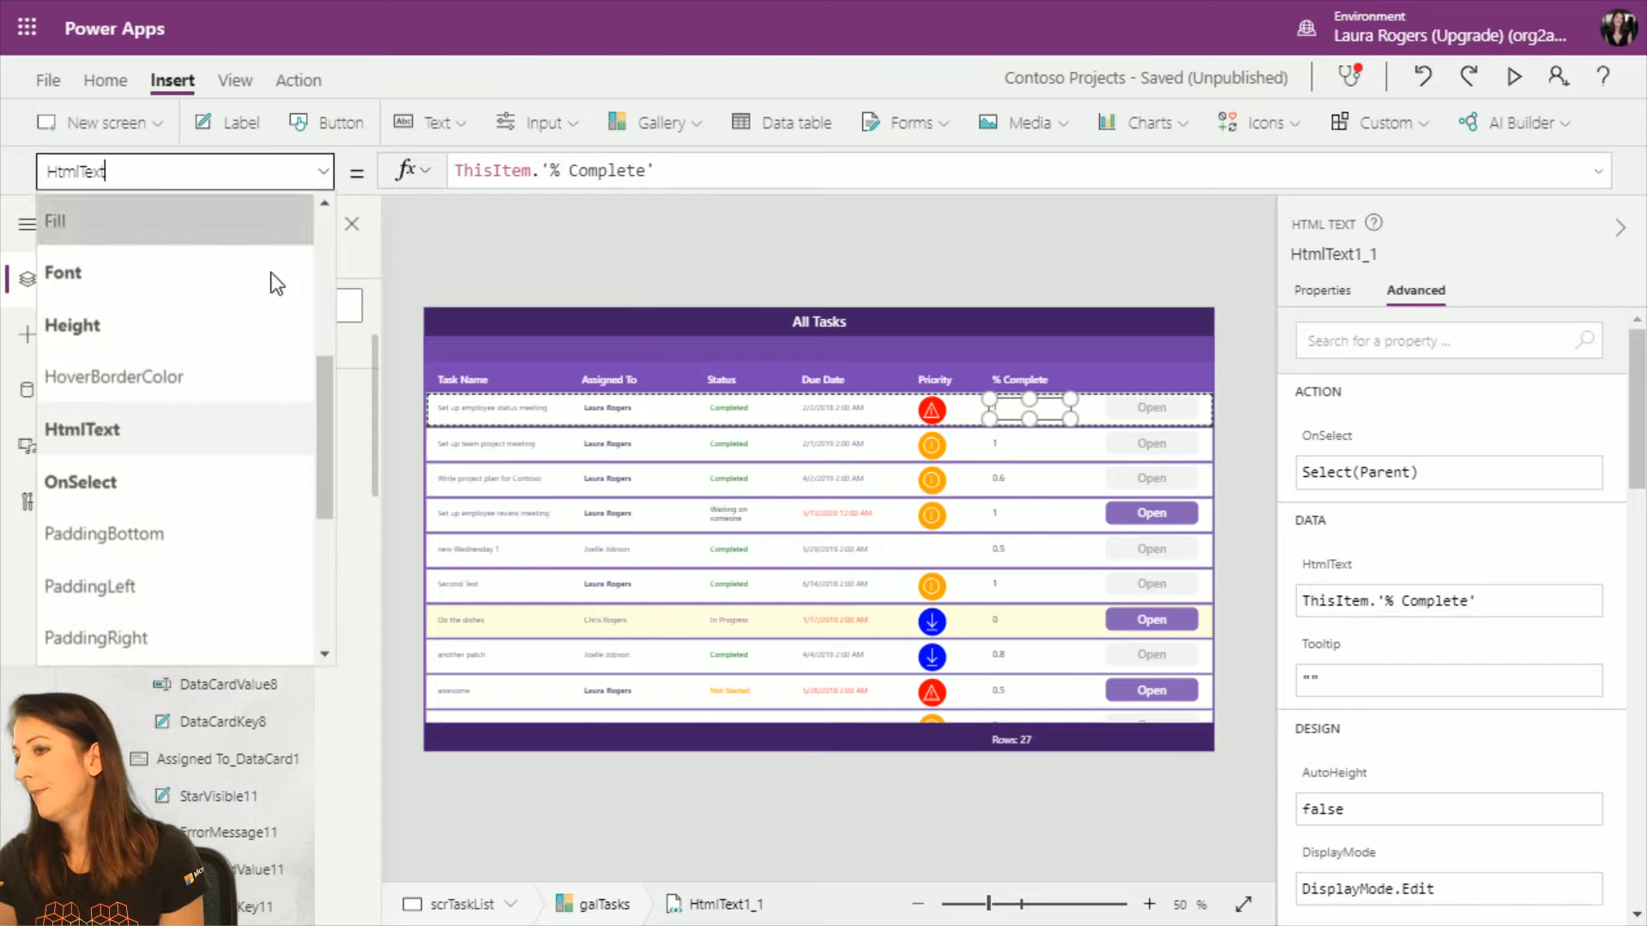
pyautogui.scroll(-3, 245, 379)
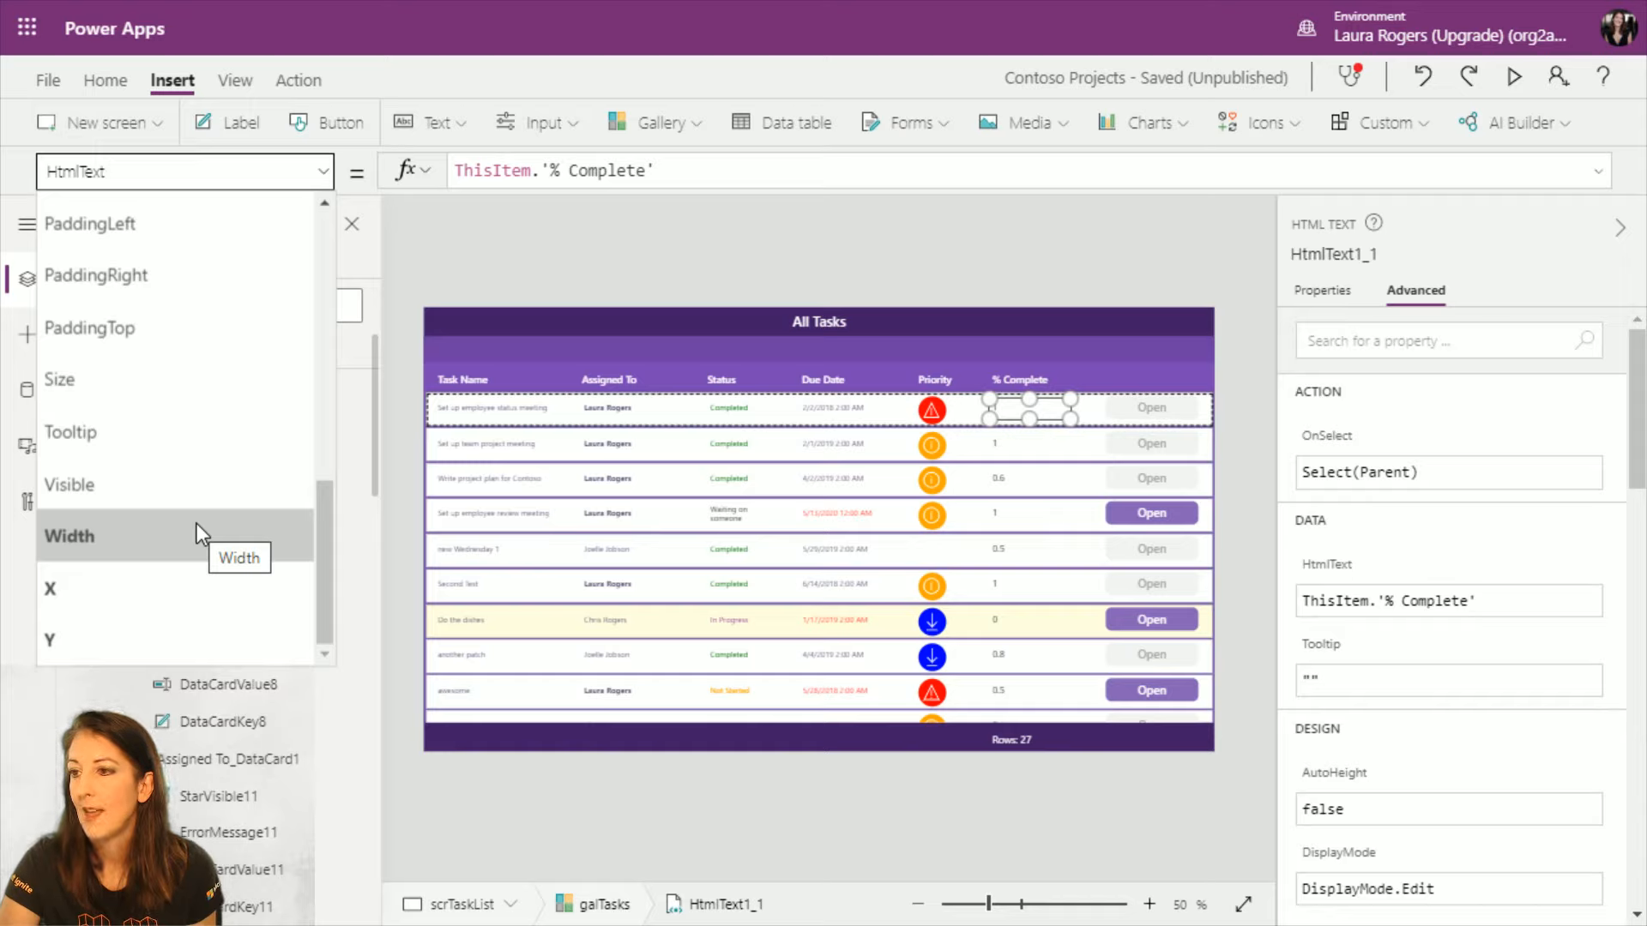
pyautogui.scroll(10, 192, 382)
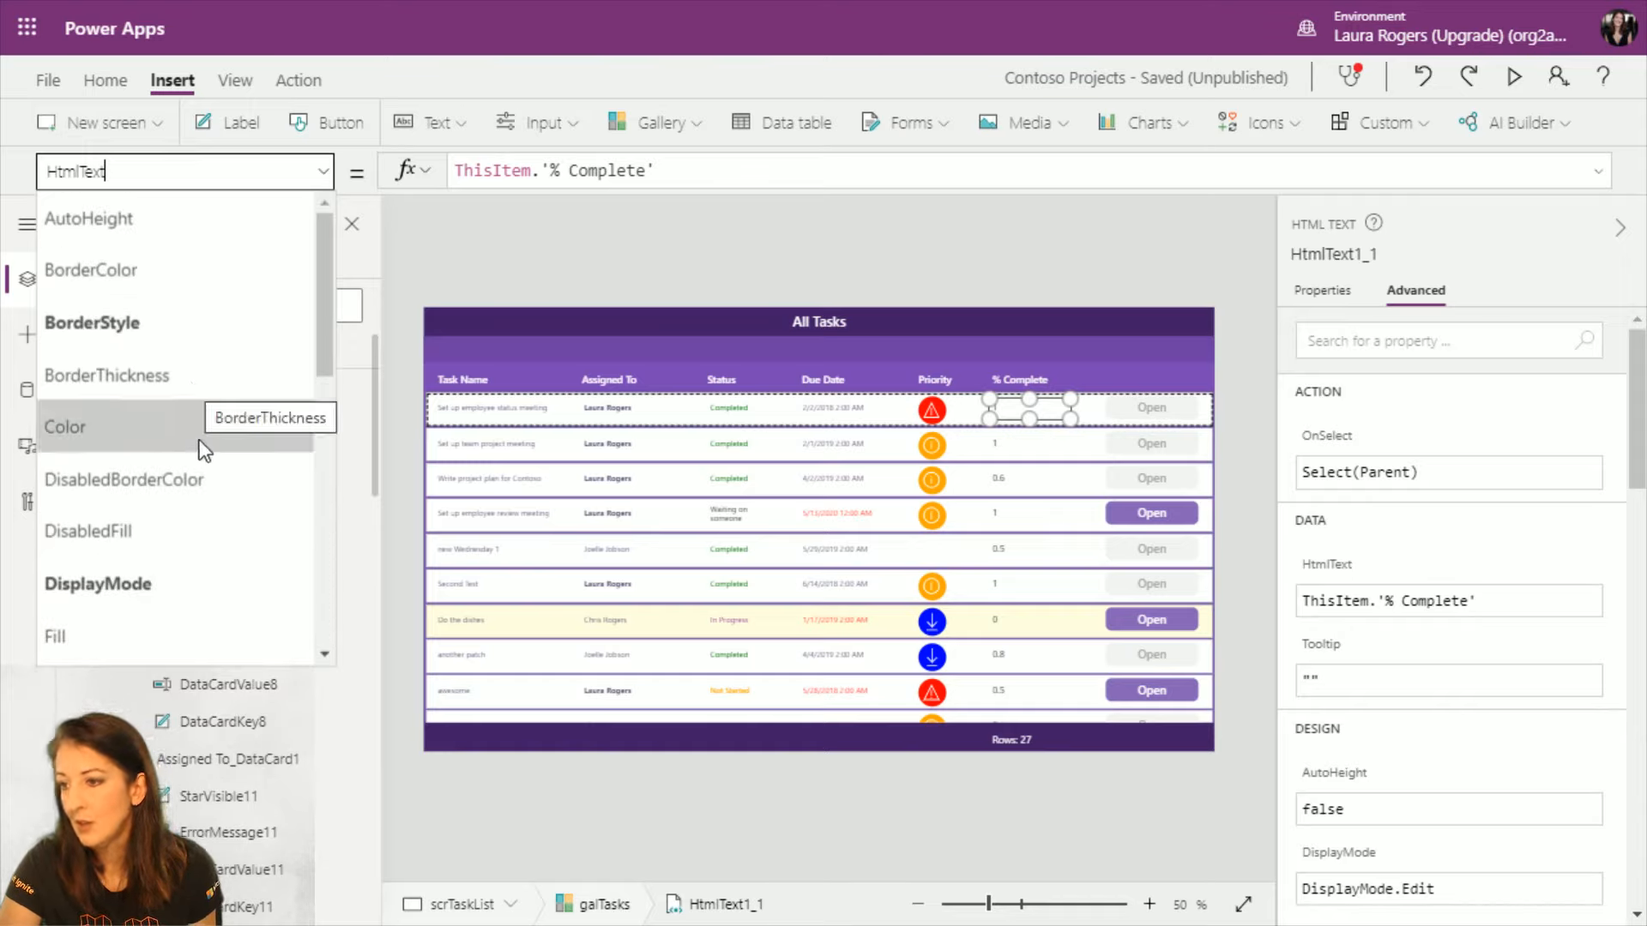
pyautogui.click(139, 654)
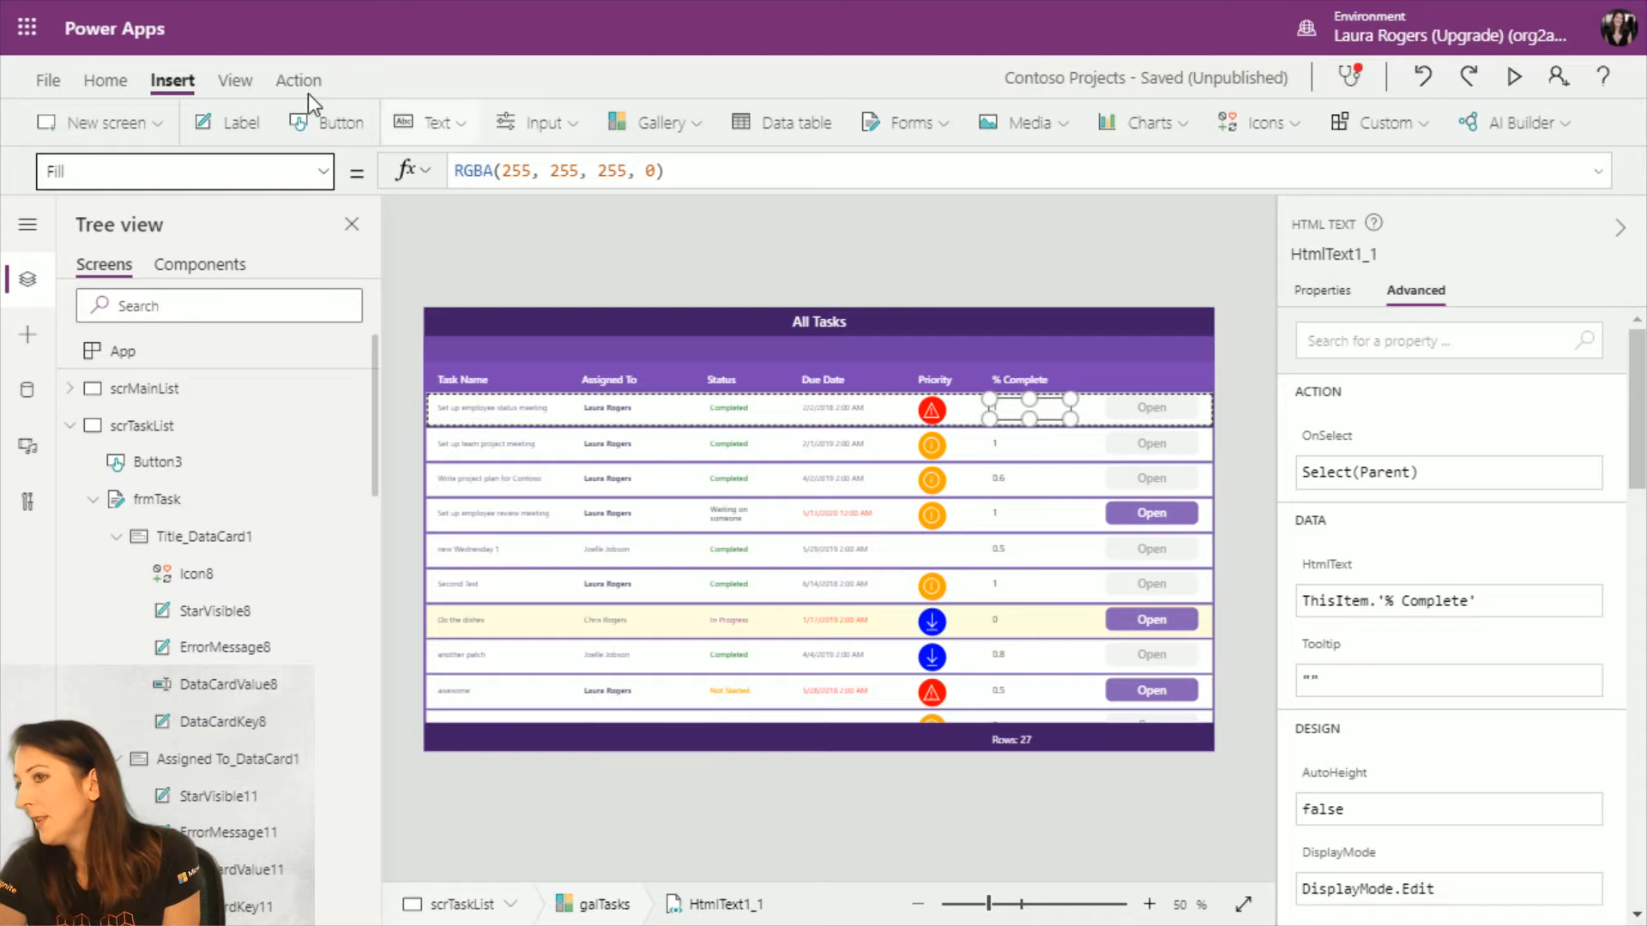
pyautogui.click(116, 80)
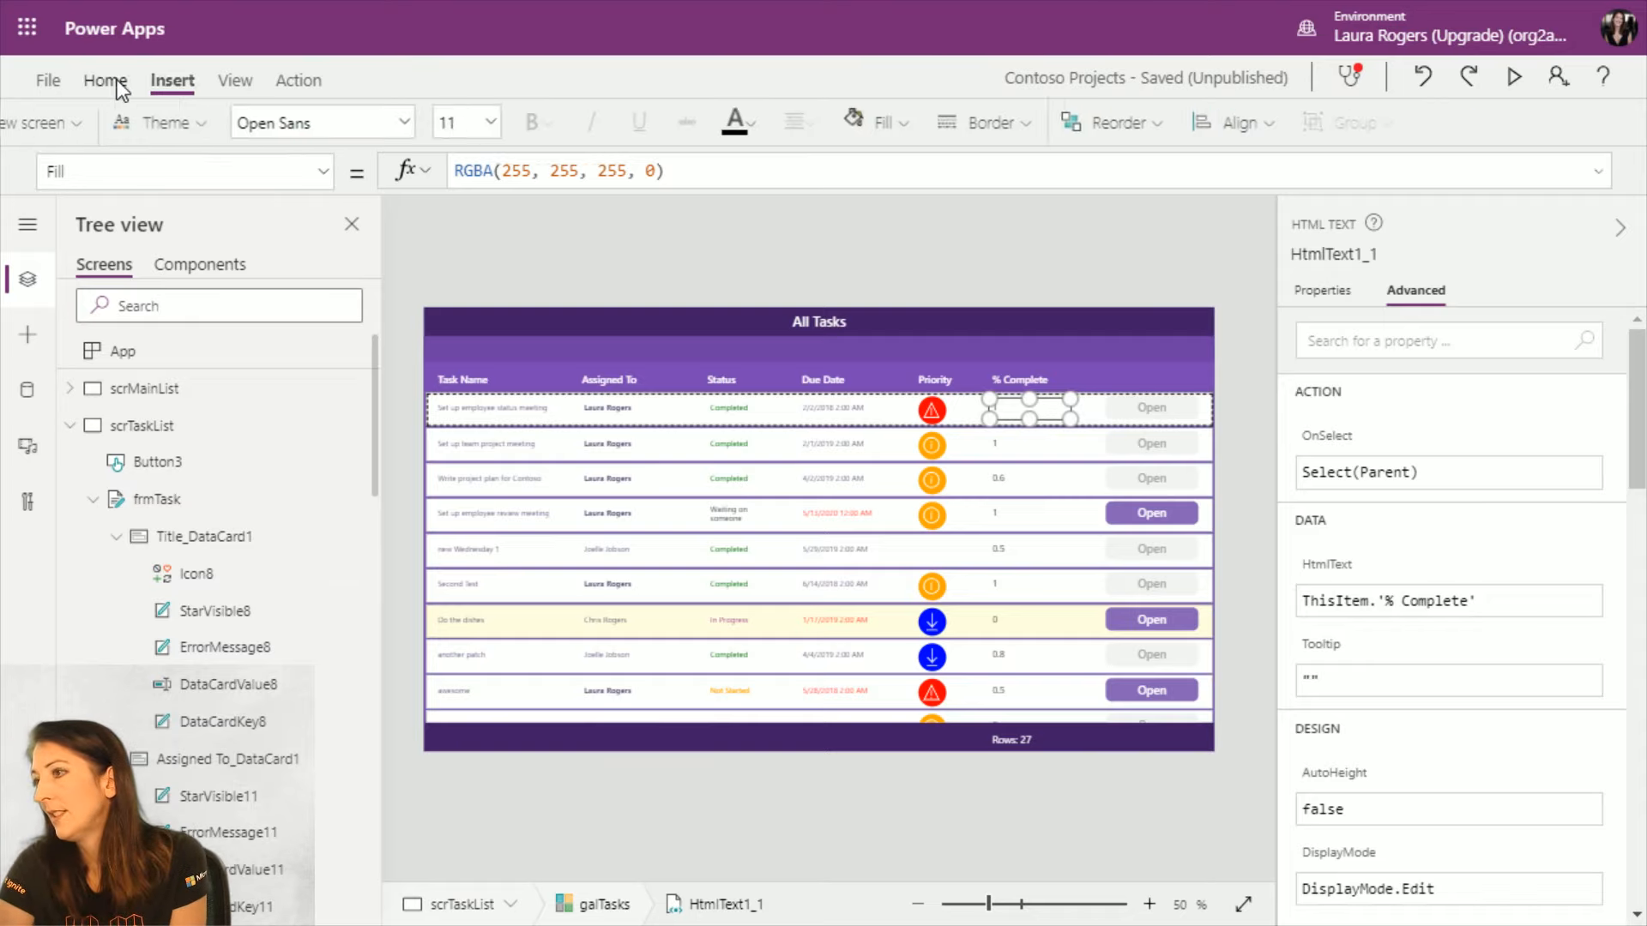
pyautogui.click(961, 137)
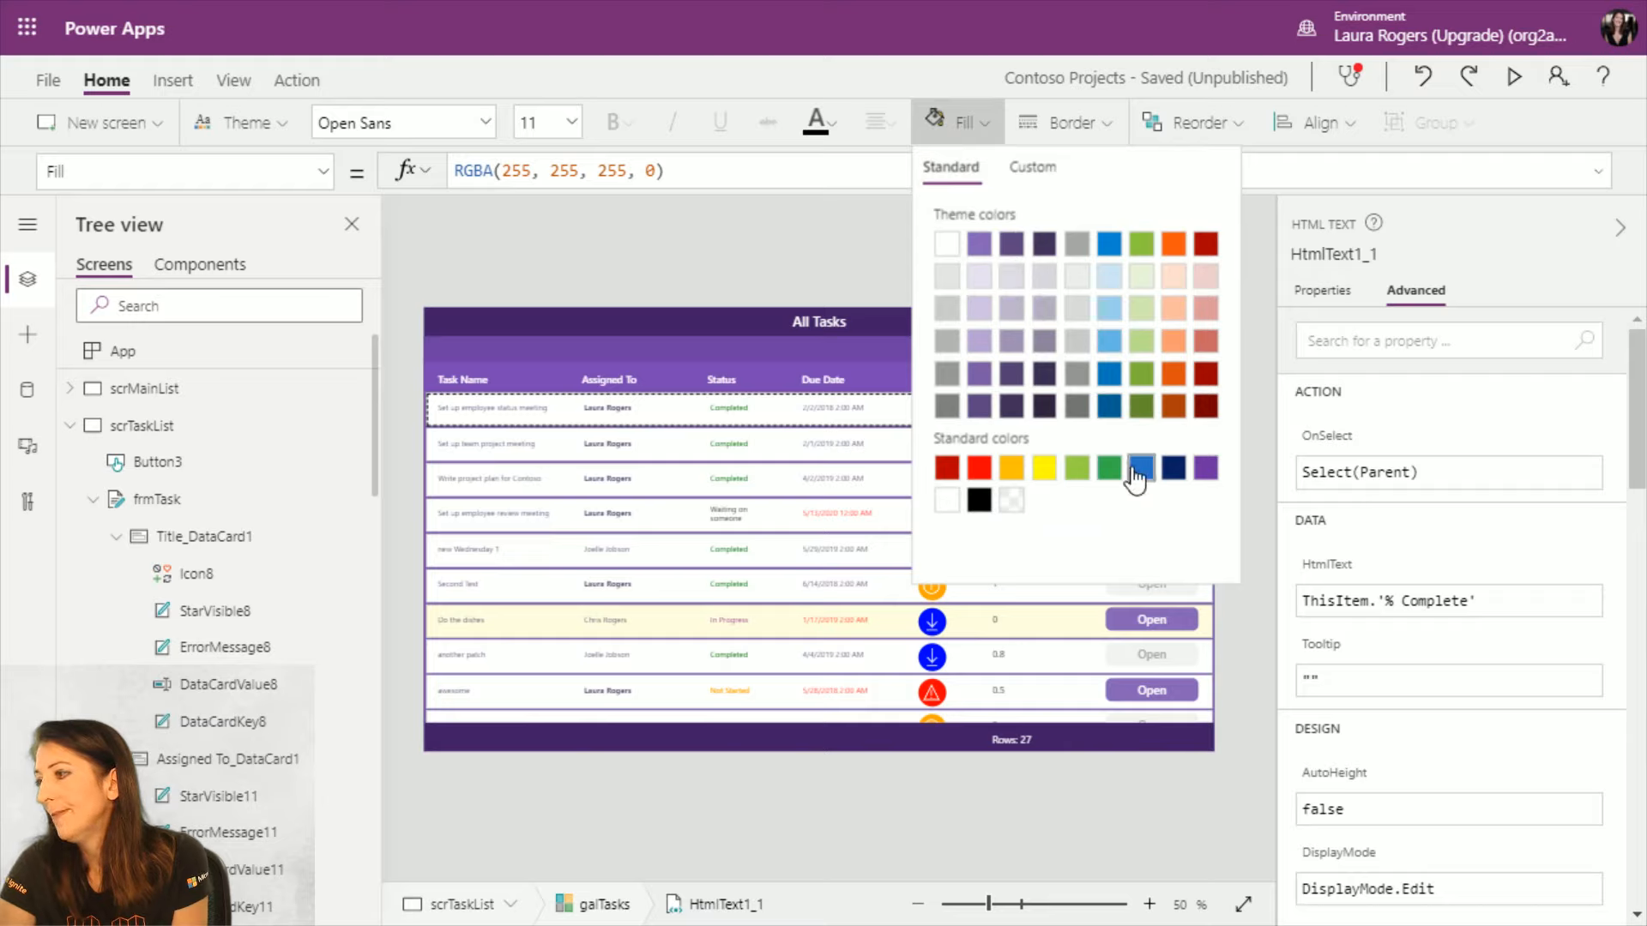
pyautogui.click(1141, 467)
pyautogui.click(975, 107)
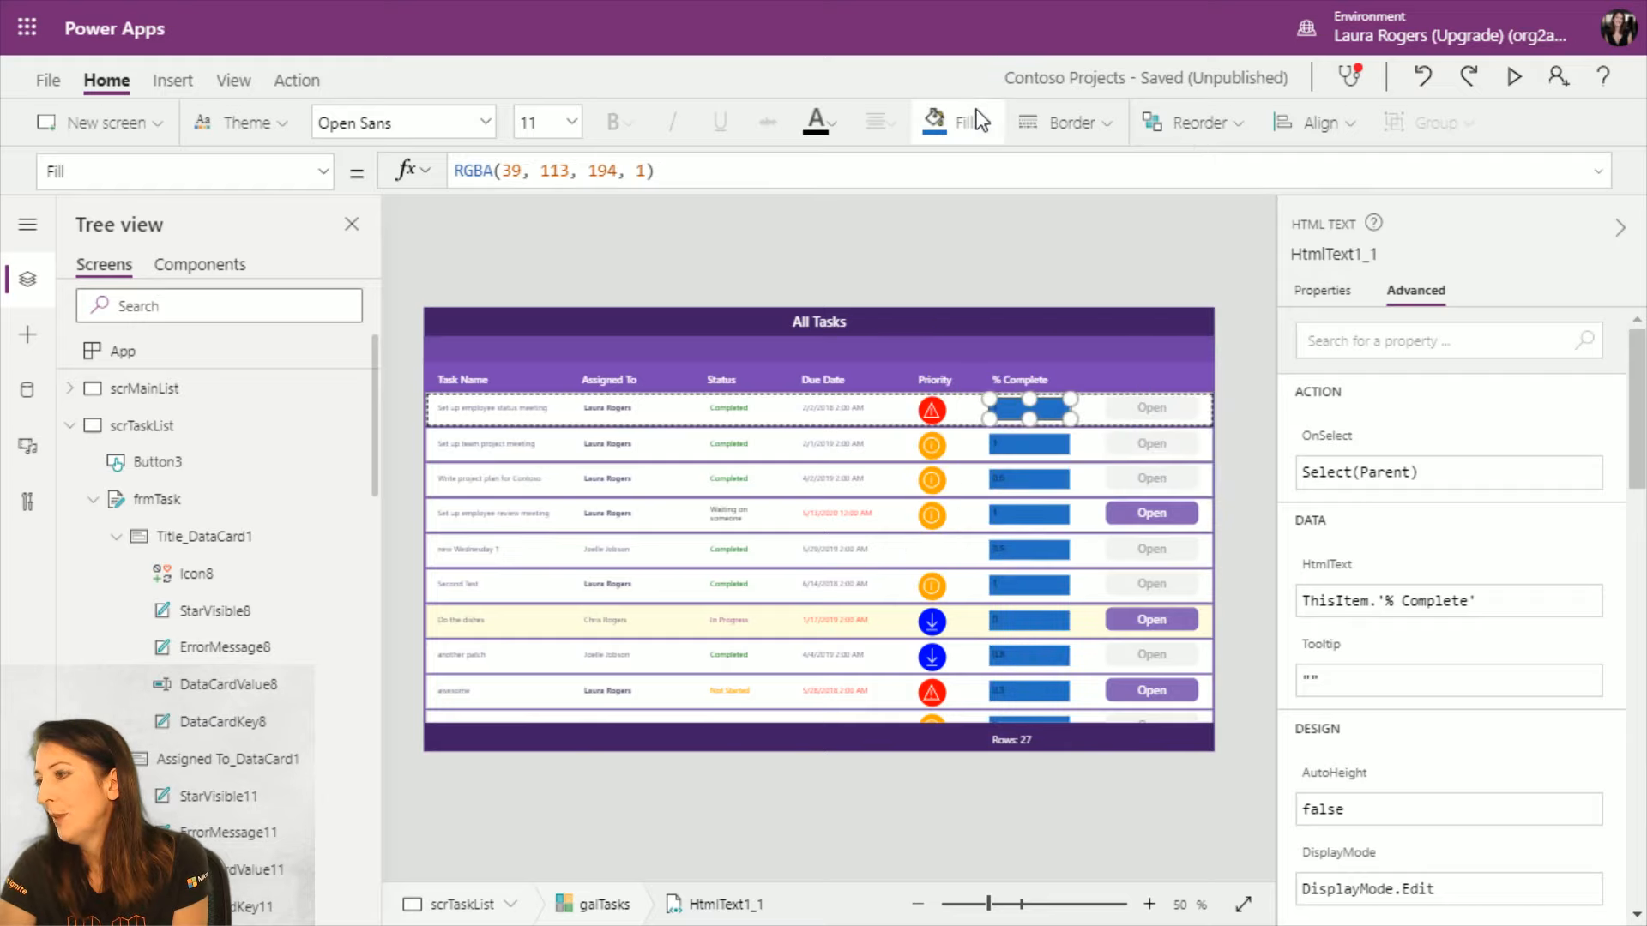
# Step: Set the Width property of the % Complete HTML text control to ThisItem.'% Complete'*100
pyautogui.click(332, 171)
pyautogui.scroll(-5, 209, 400)
pyautogui.scroll(-3, 209, 405)
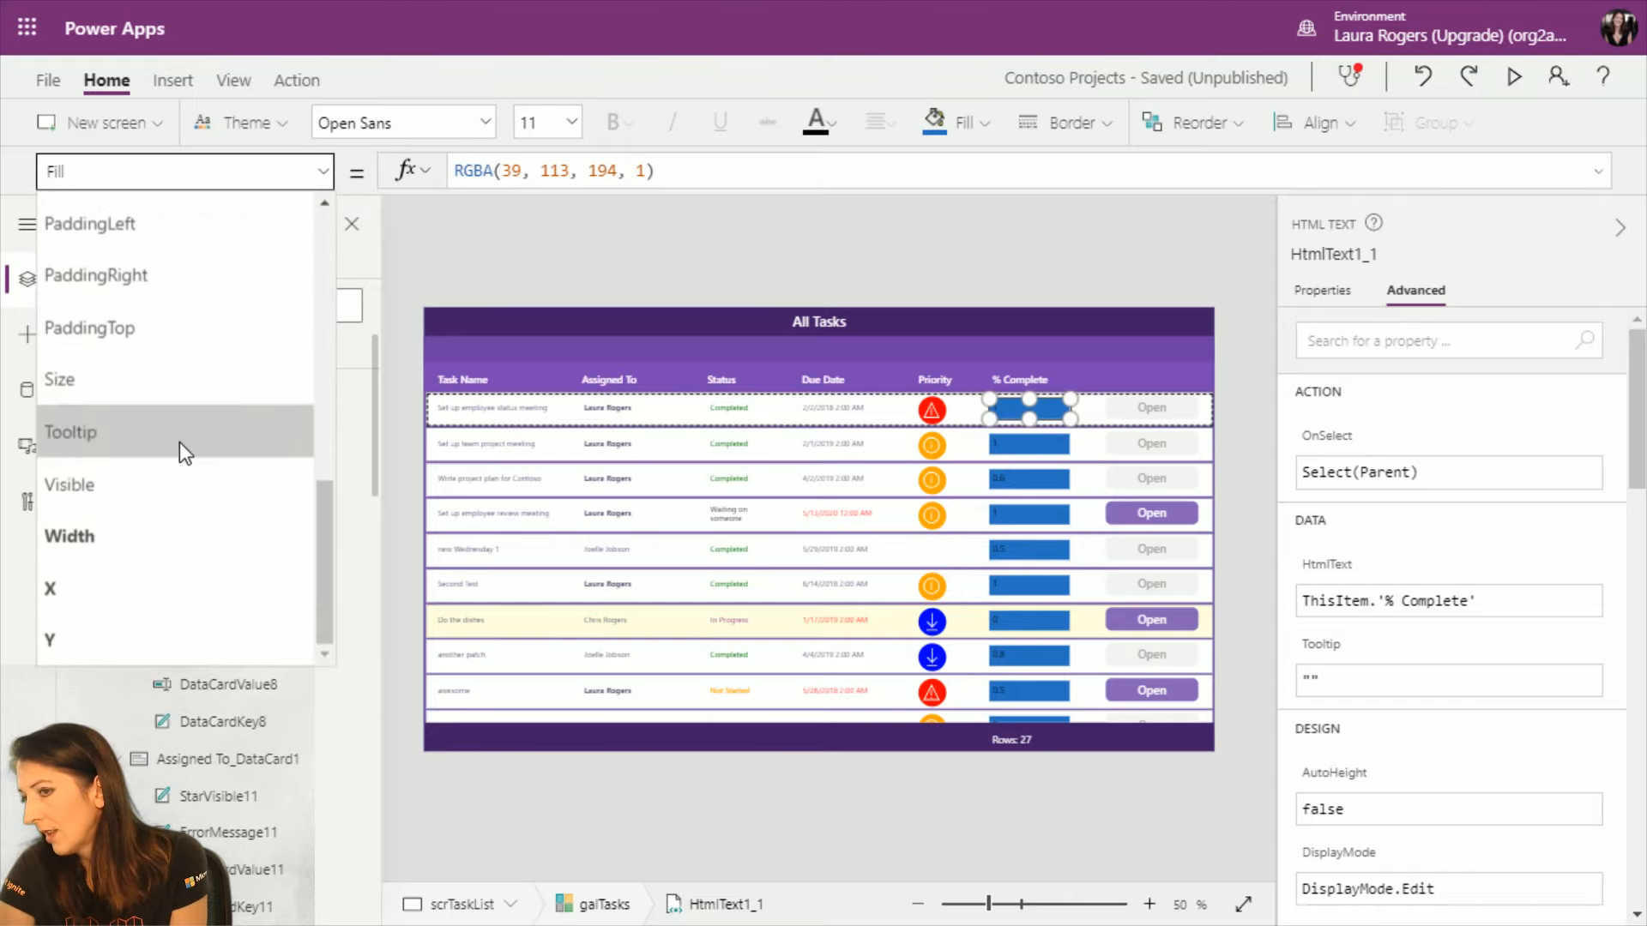
pyautogui.click(137, 544)
pyautogui.hotkey('ctrl', 'a')
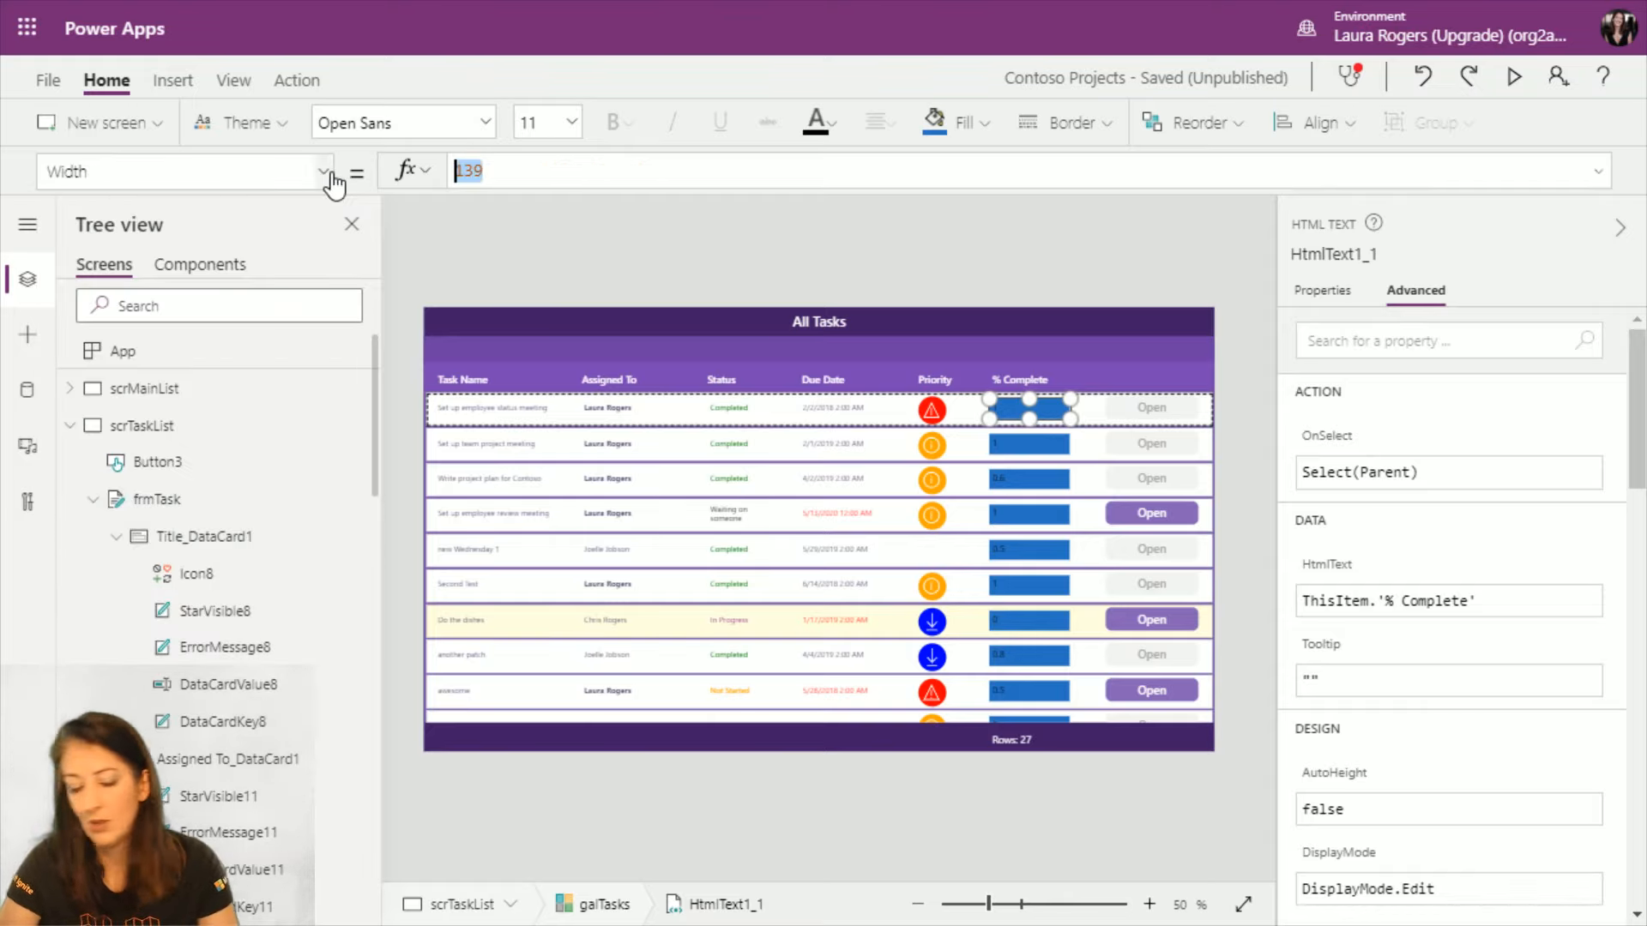
pyautogui.press('BackSpace')
pyautogui.write('this')
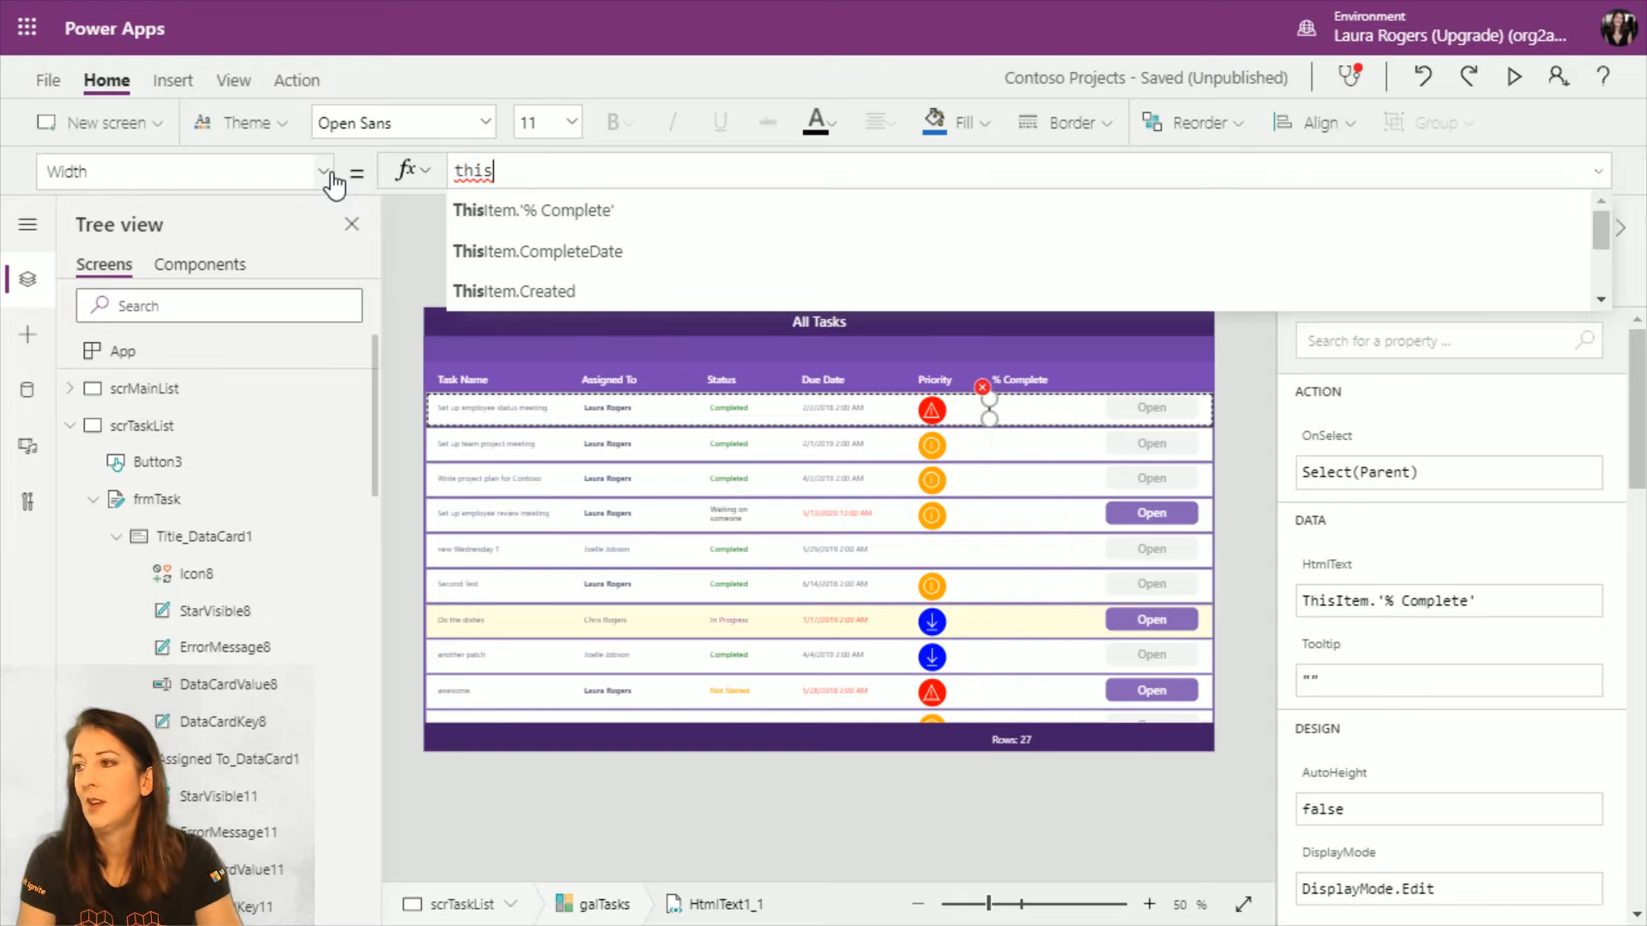
pyautogui.click(564, 222)
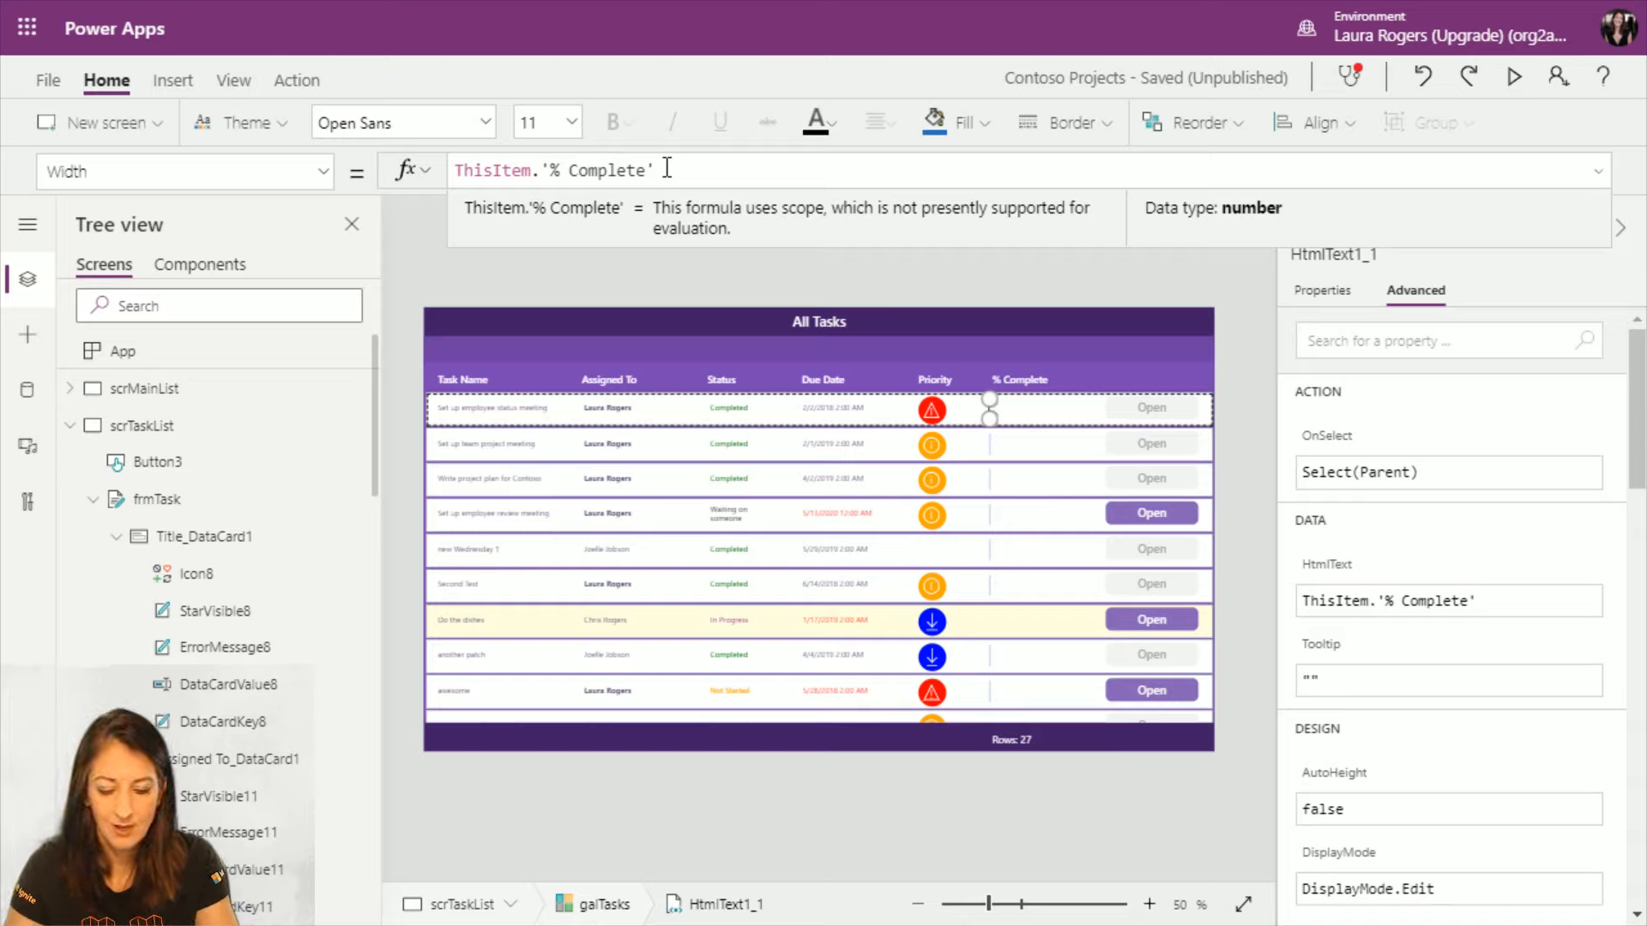
pyautogui.write('*100')
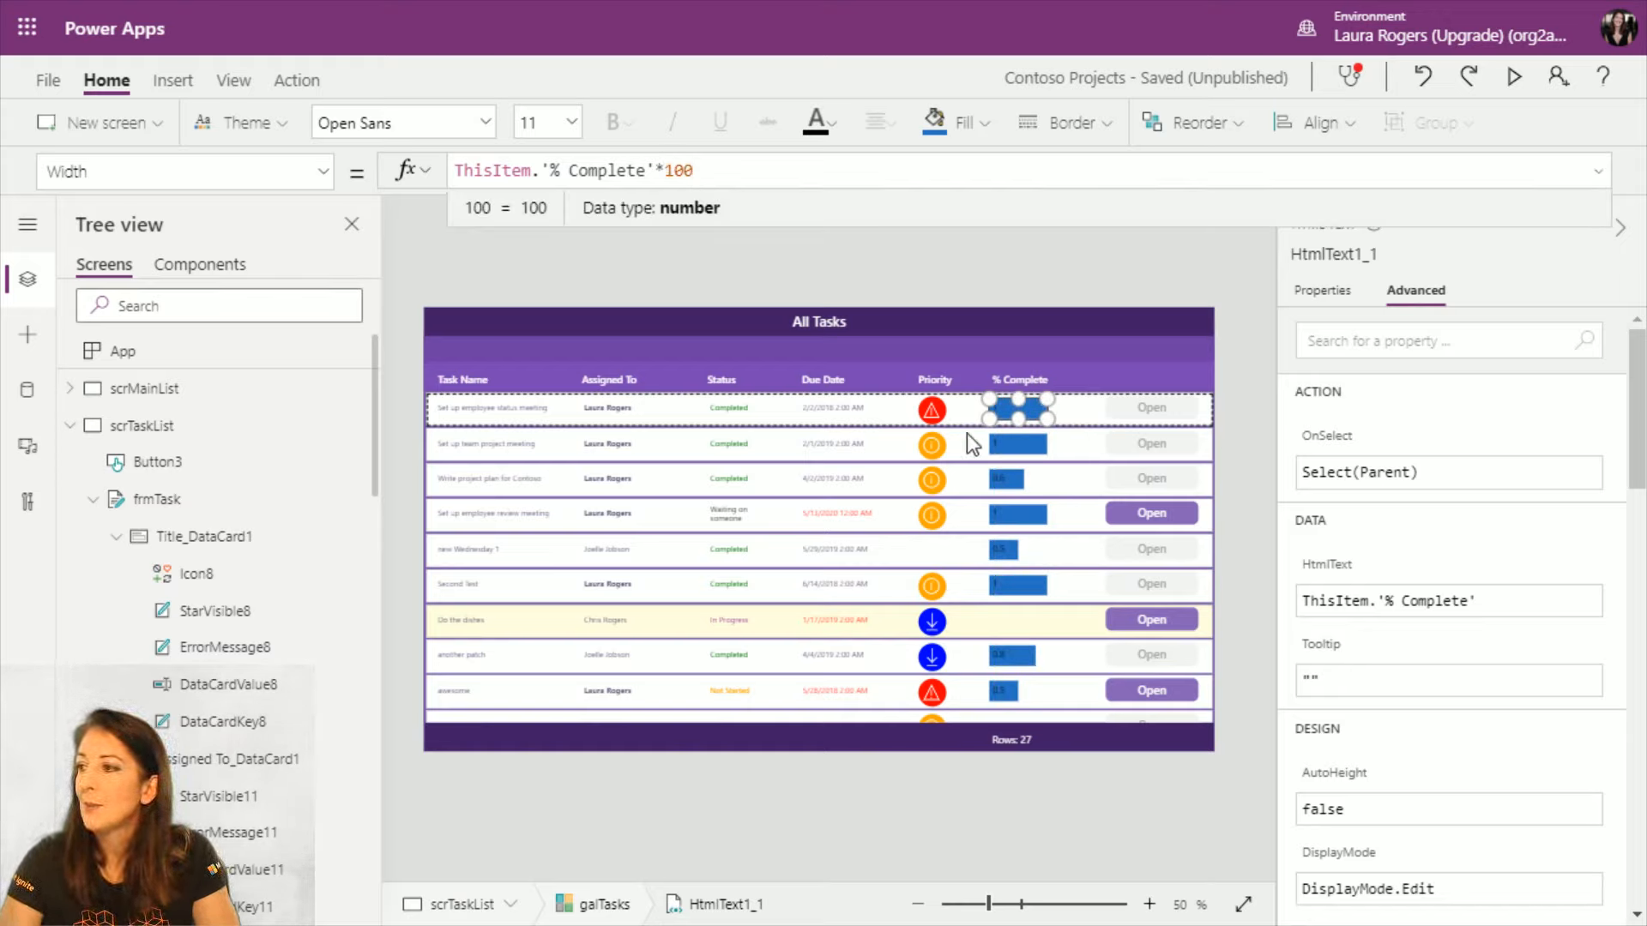
# Step: Preview the app and examine the % Complete bars for all tasks, including the low percentages, then return to editing
pyautogui.click(1514, 76)
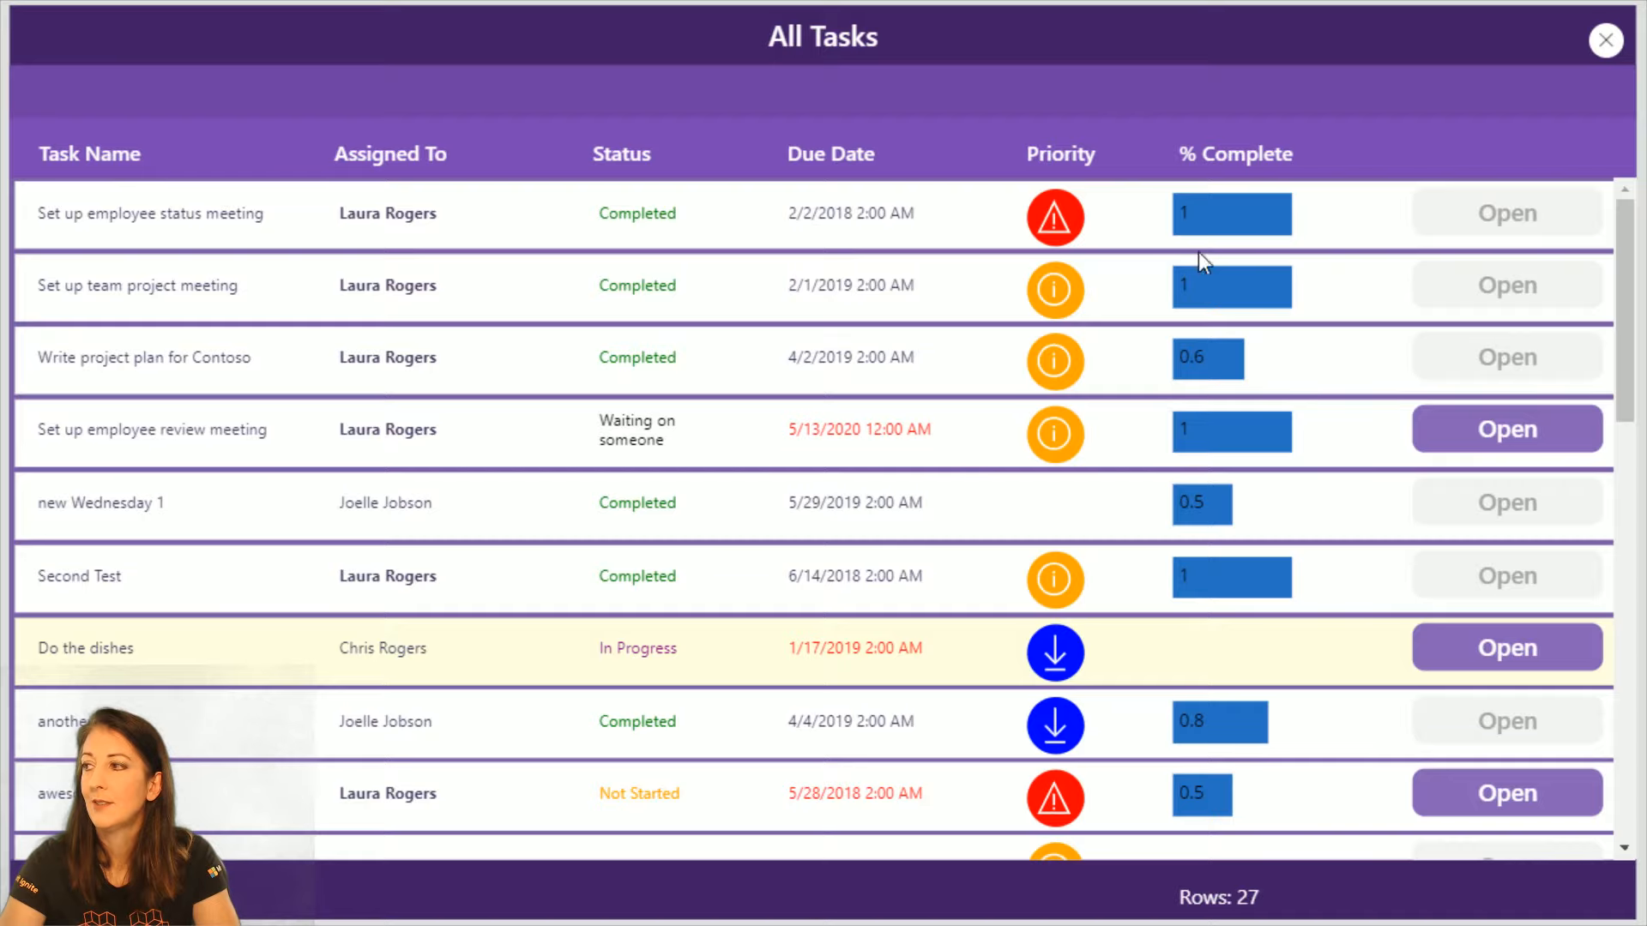
pyautogui.scroll(-10, 1244, 465)
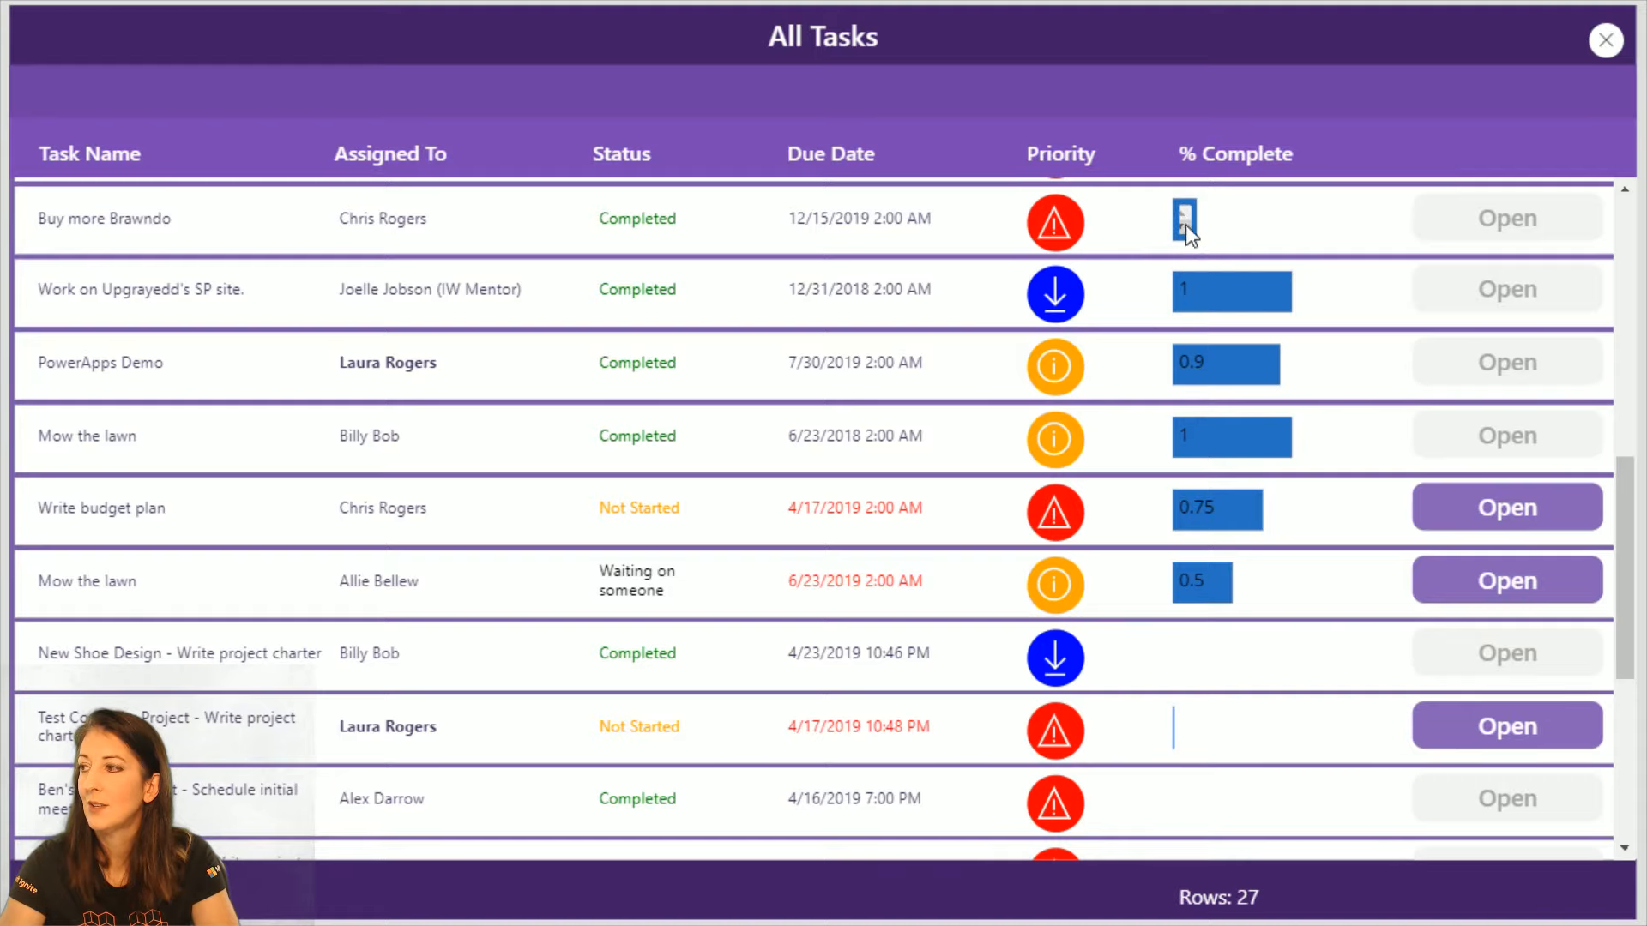
pyautogui.scroll(-5, 1211, 362)
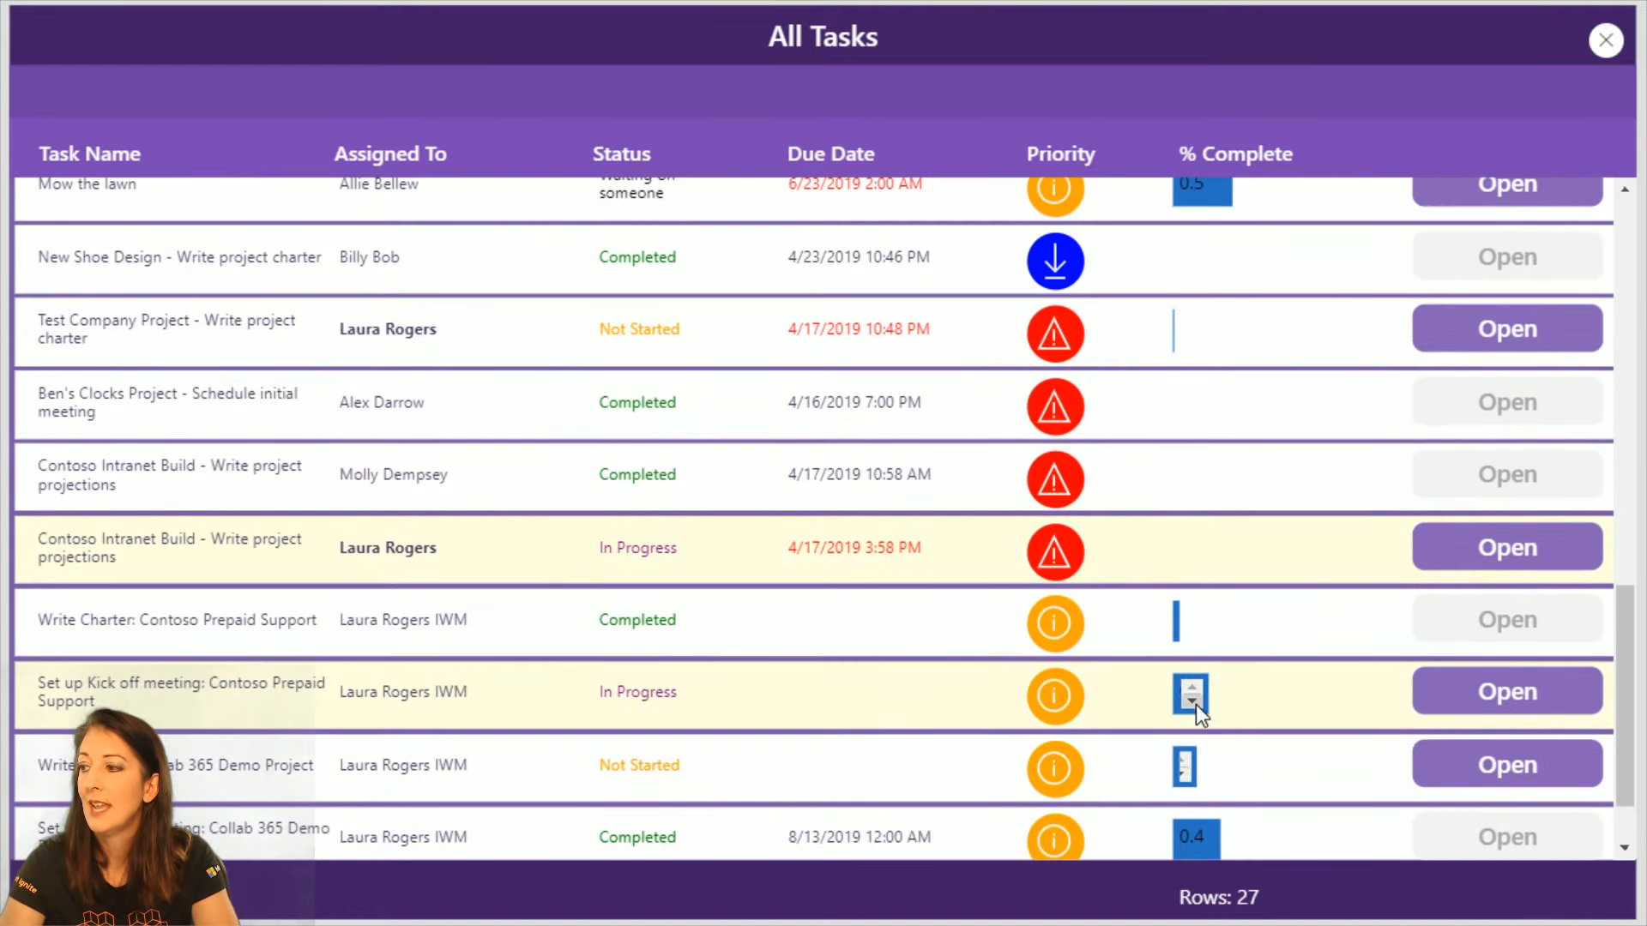
pyautogui.scroll(-1, 1229, 682)
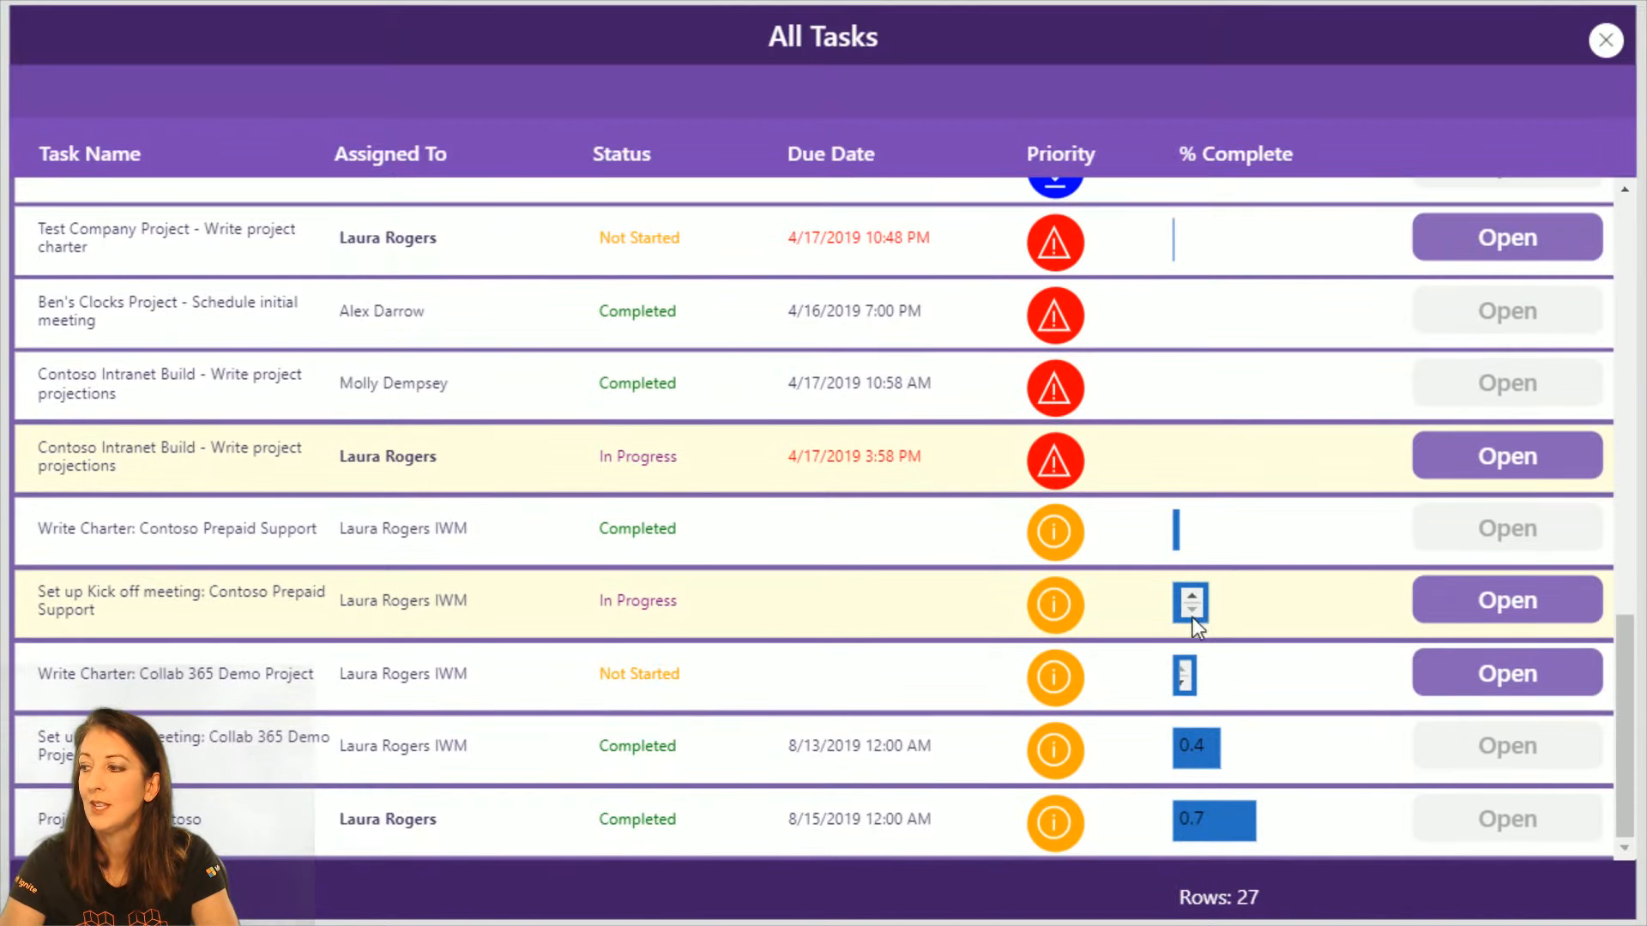
pyautogui.scroll(5, 1295, 559)
pyautogui.scroll(5, 1295, 559)
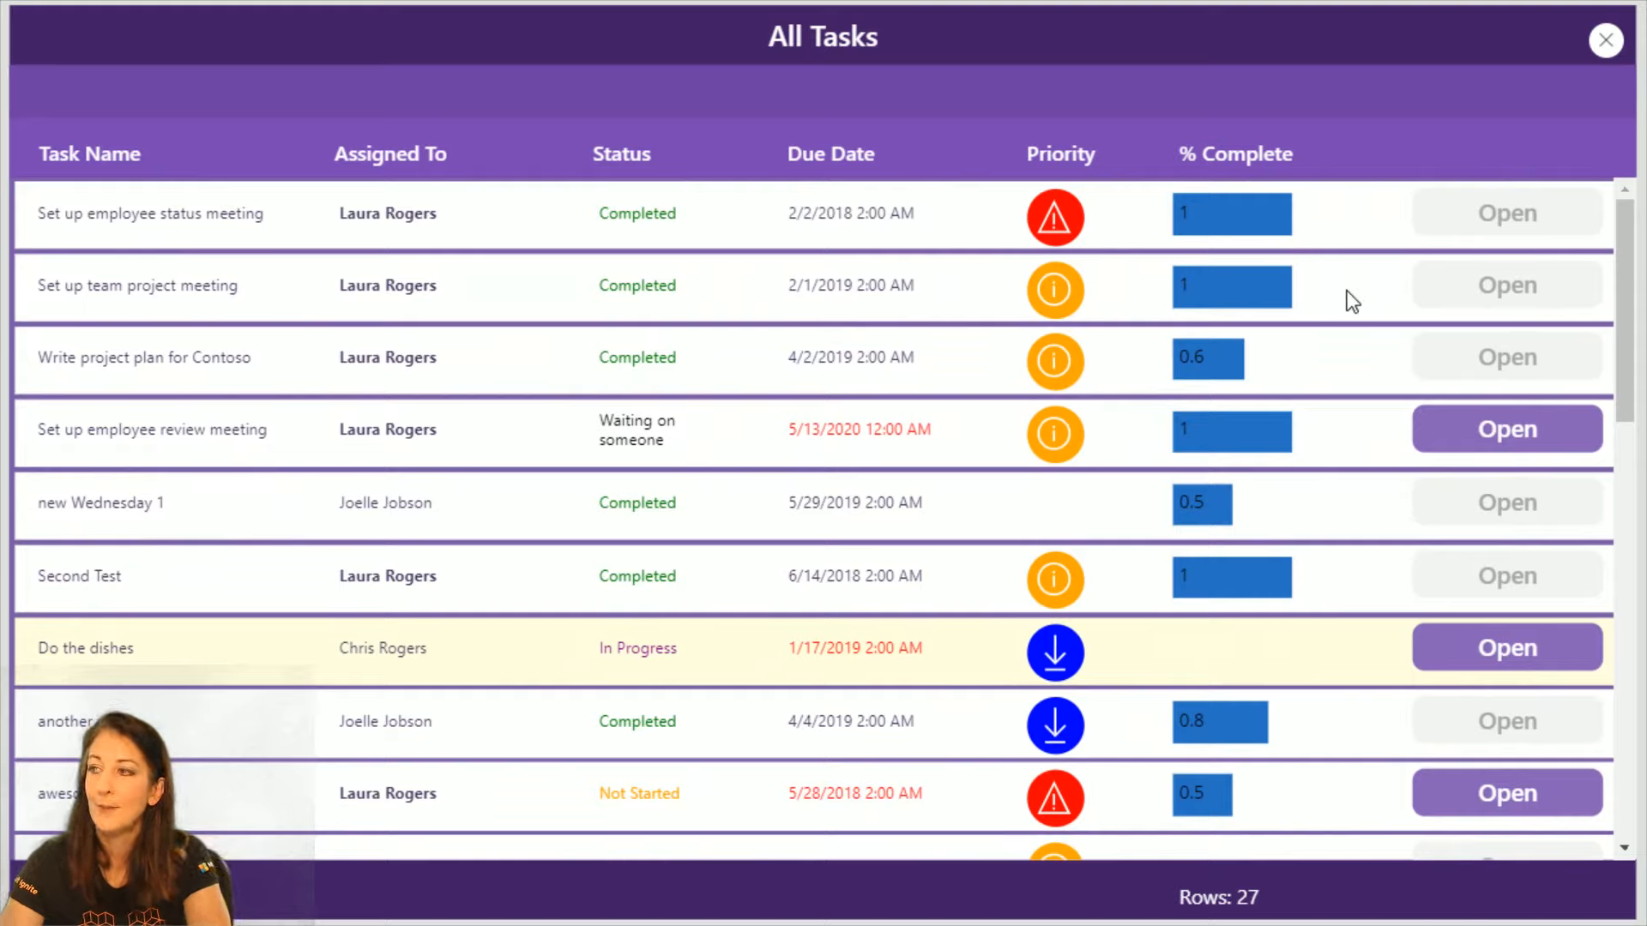
pyautogui.click(1606, 42)
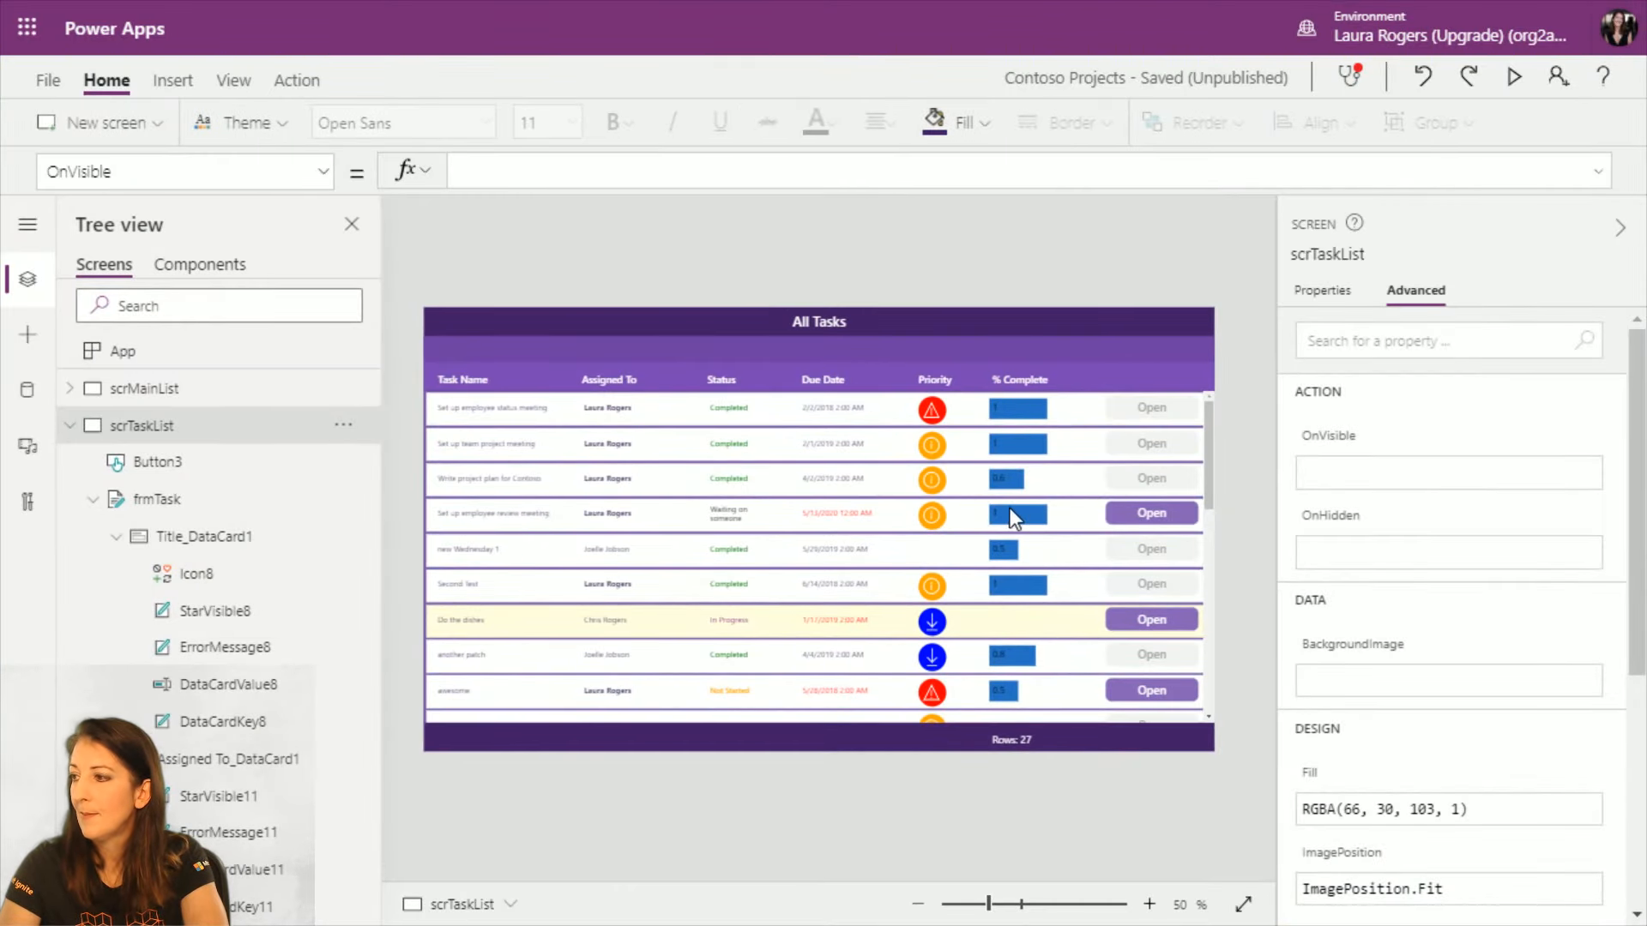
# Step: Duplicate the % Complete HTML text control inside the gallery and place the copy over the original bar
pyautogui.click(1011, 407)
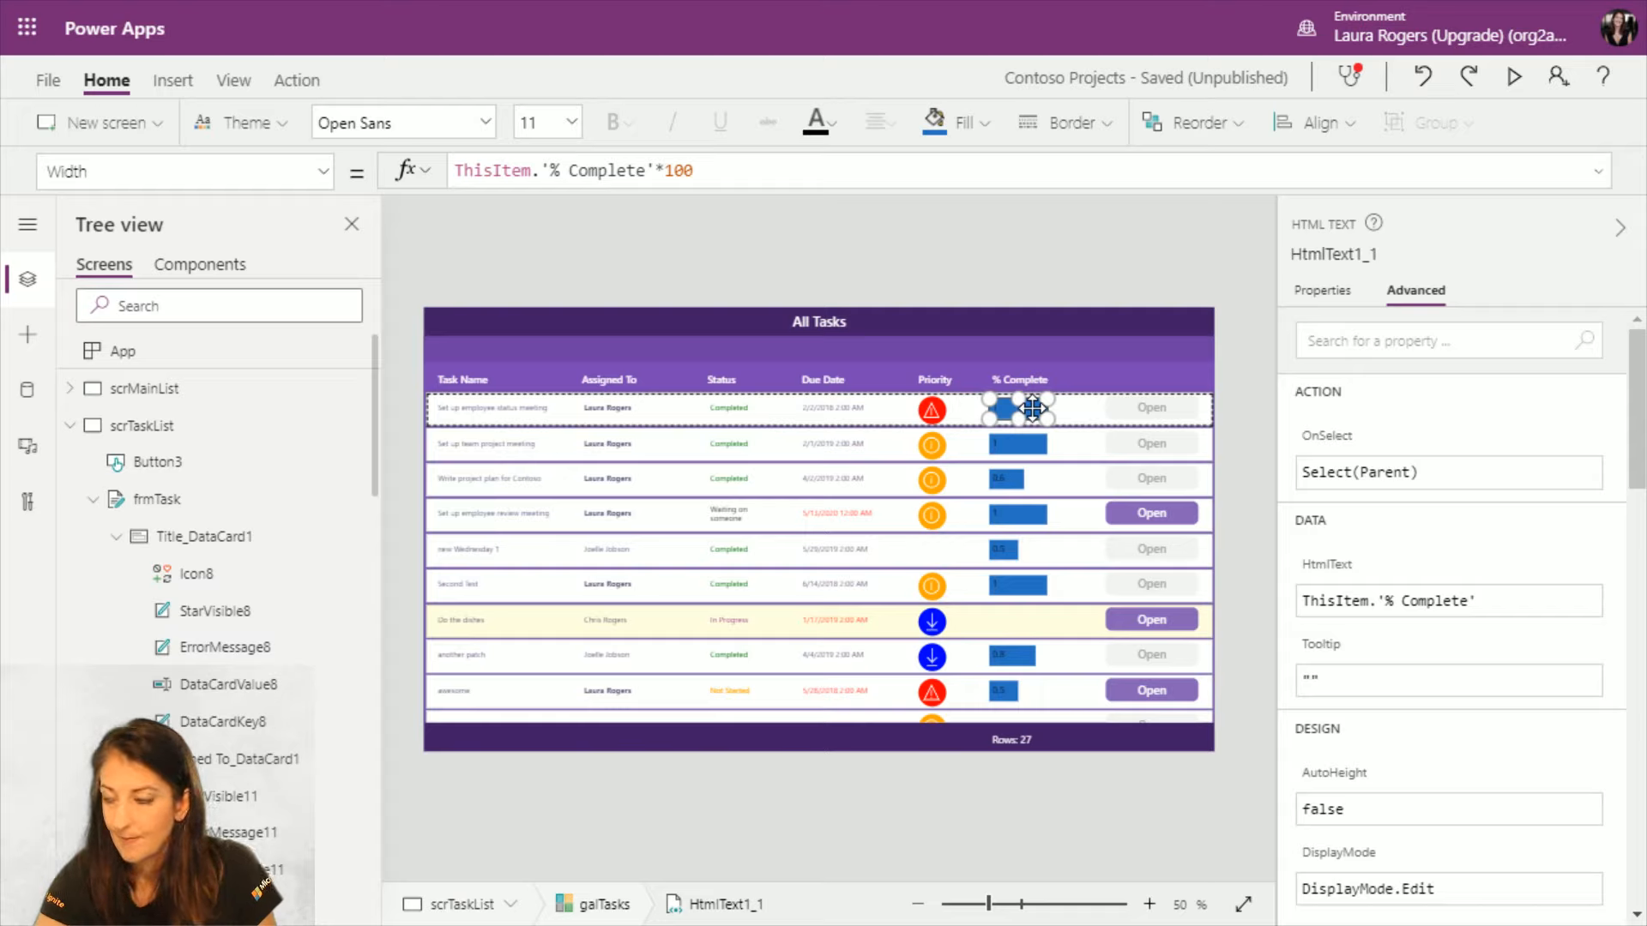
pyautogui.hotkey('ctrl', 'v')
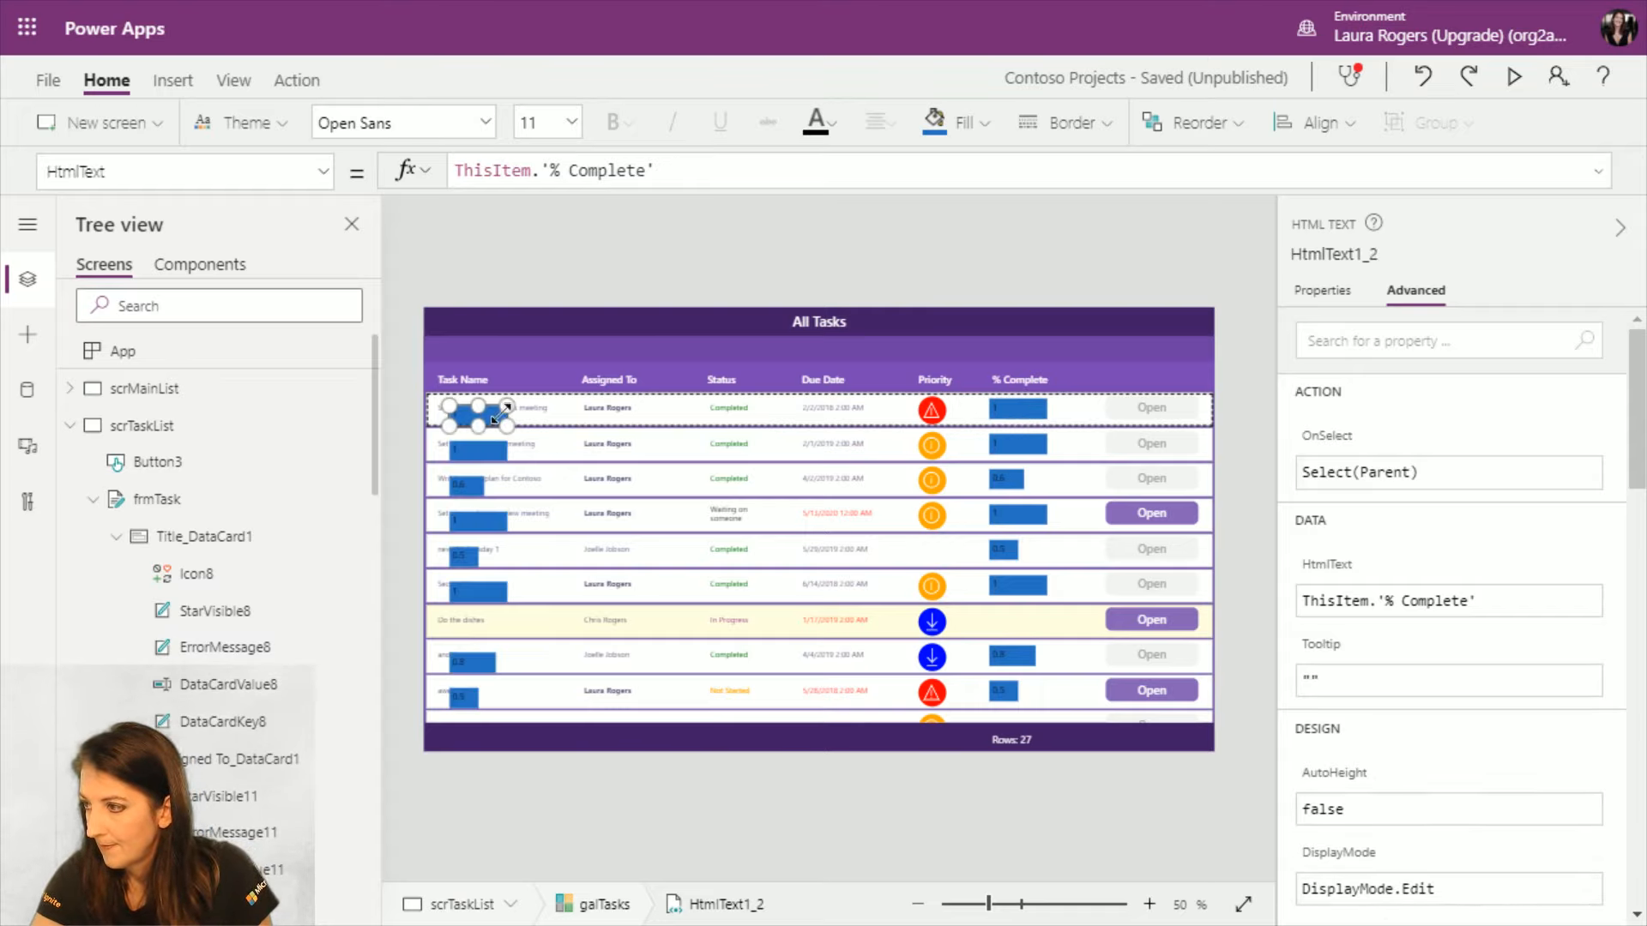
pyautogui.moveTo(496, 414); pyautogui.dragTo(1032, 409)
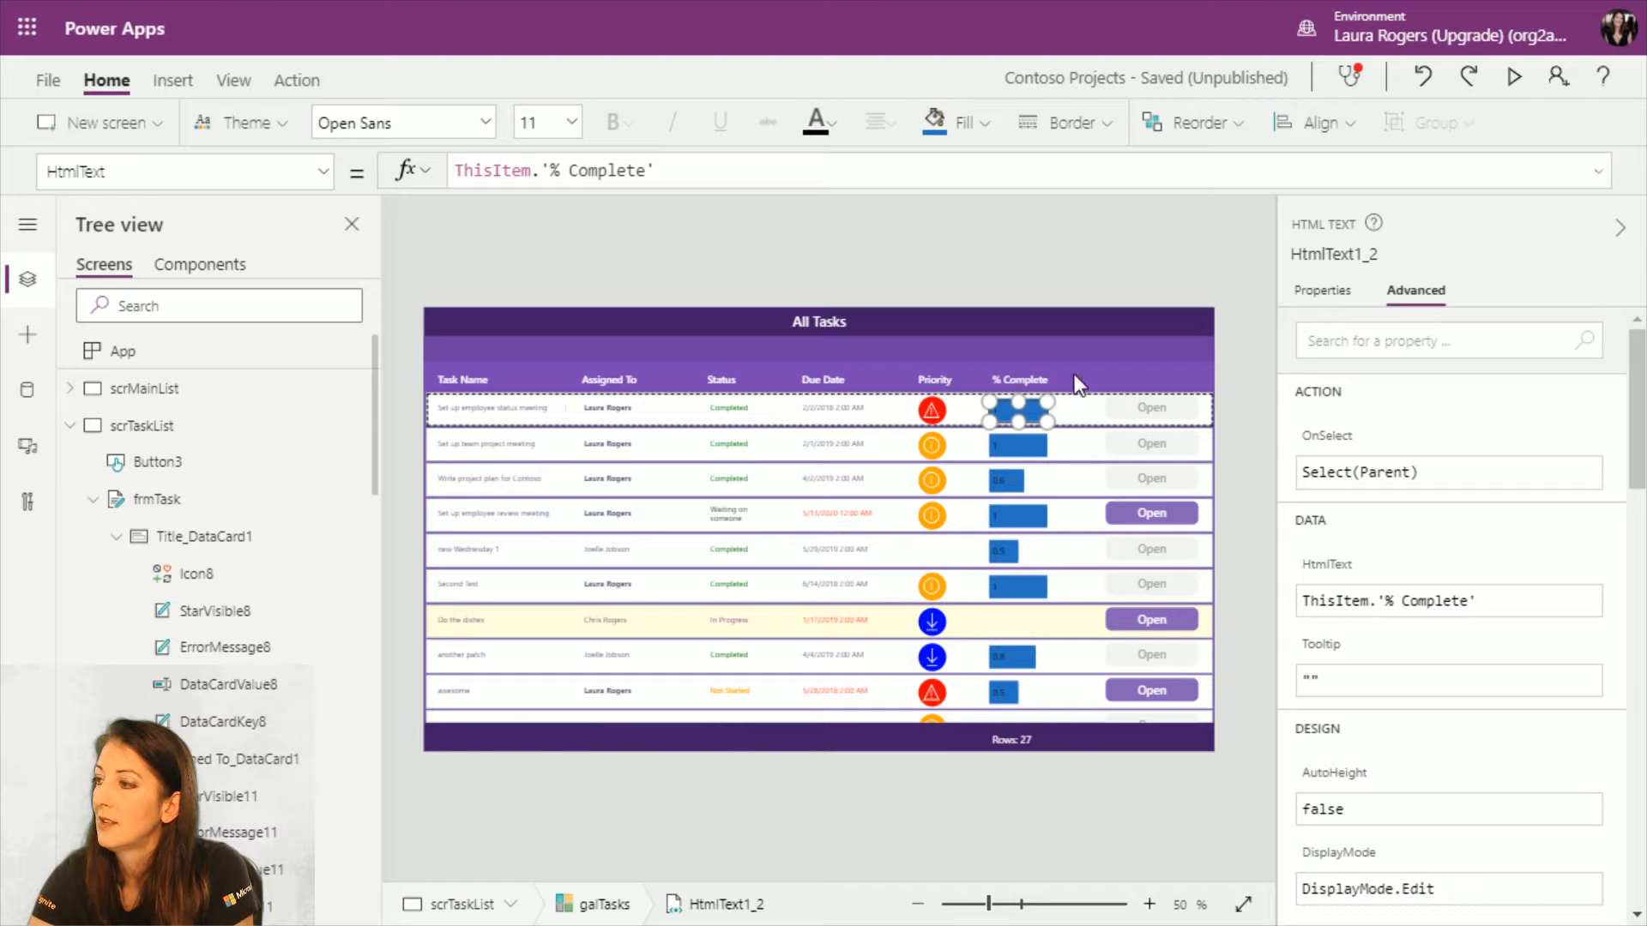
# Step: Delete both the copied and the original % Complete HTML text controls from the task gallery
pyautogui.press('Delete')
pyautogui.click(1037, 410)
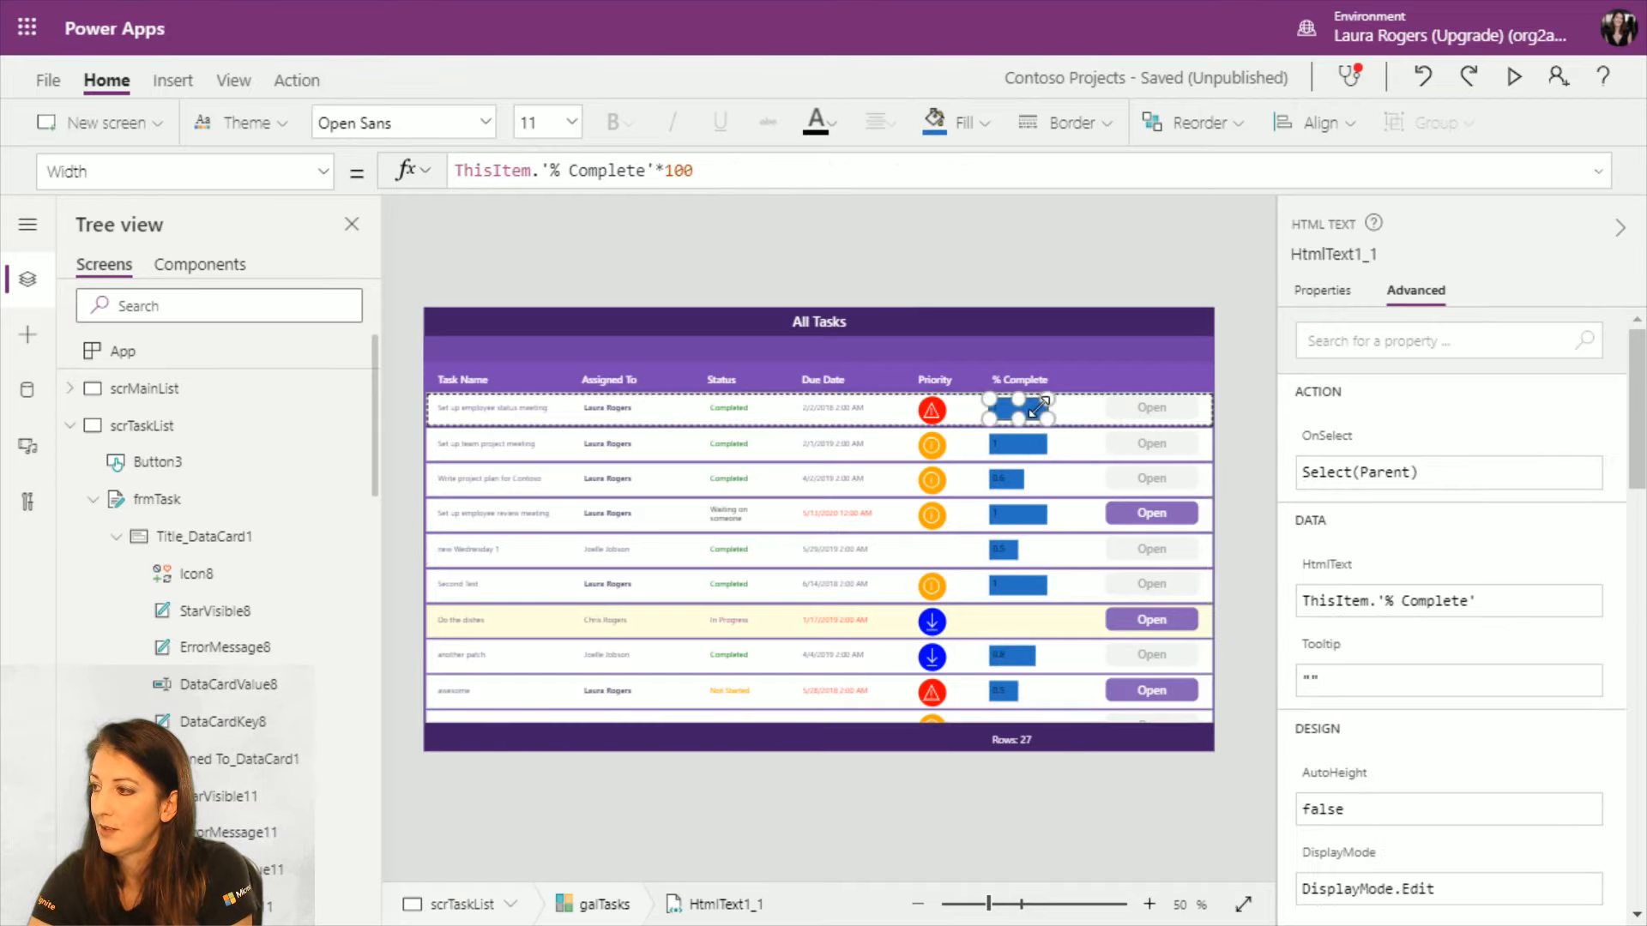
pyautogui.press('Delete')
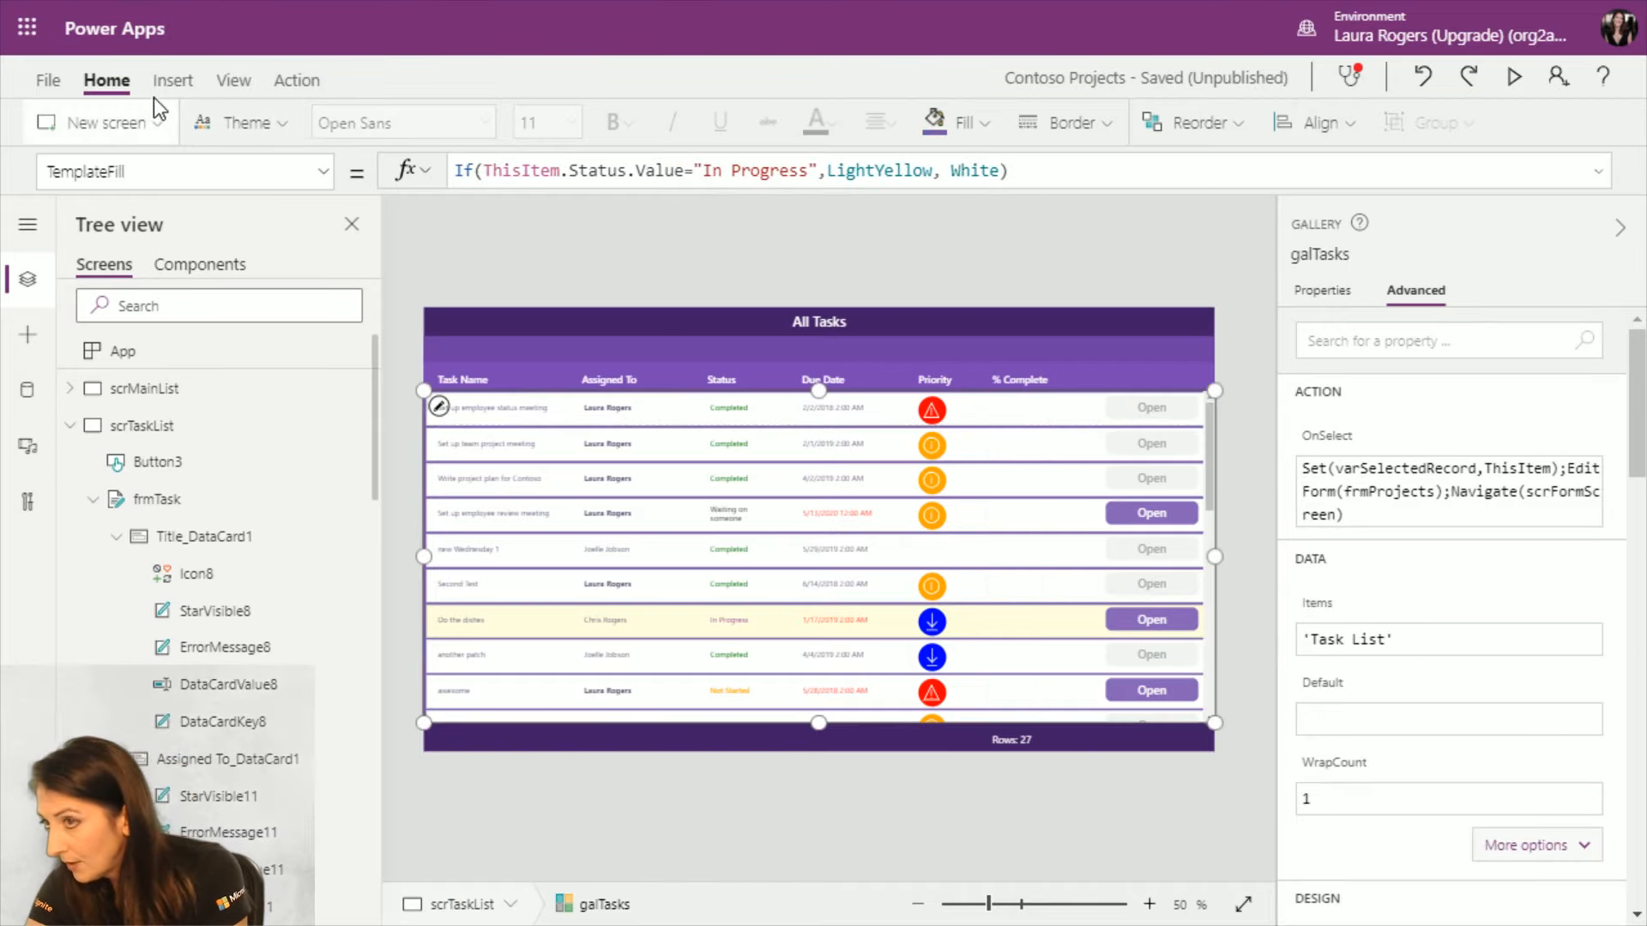
pyautogui.click(172, 80)
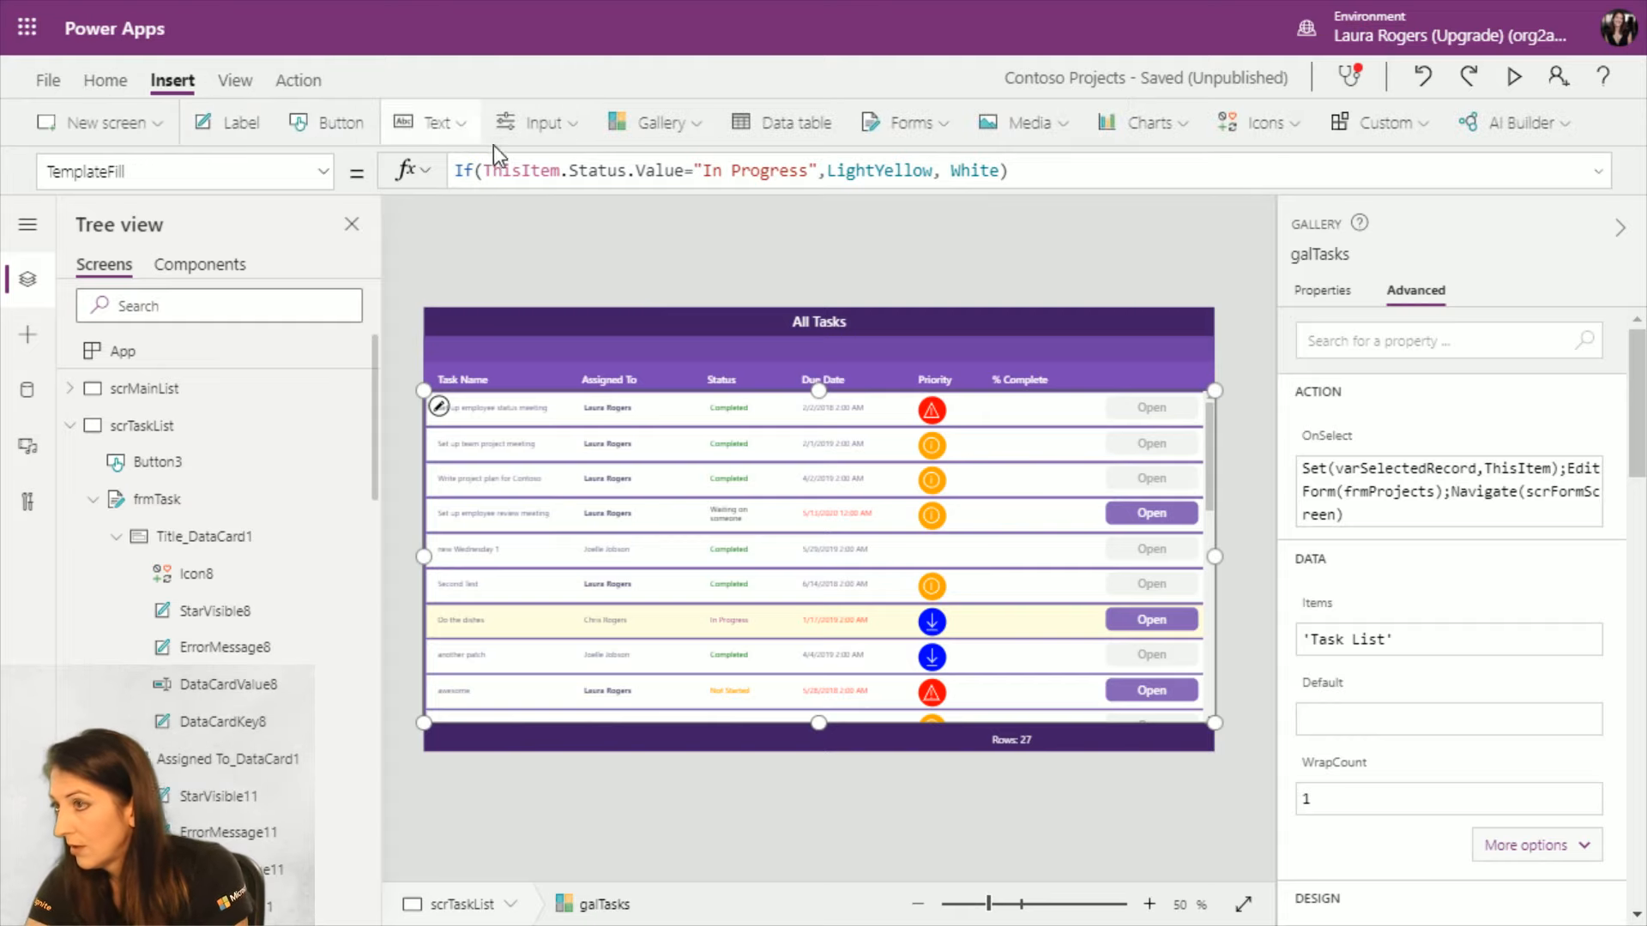
pyautogui.click(244, 129)
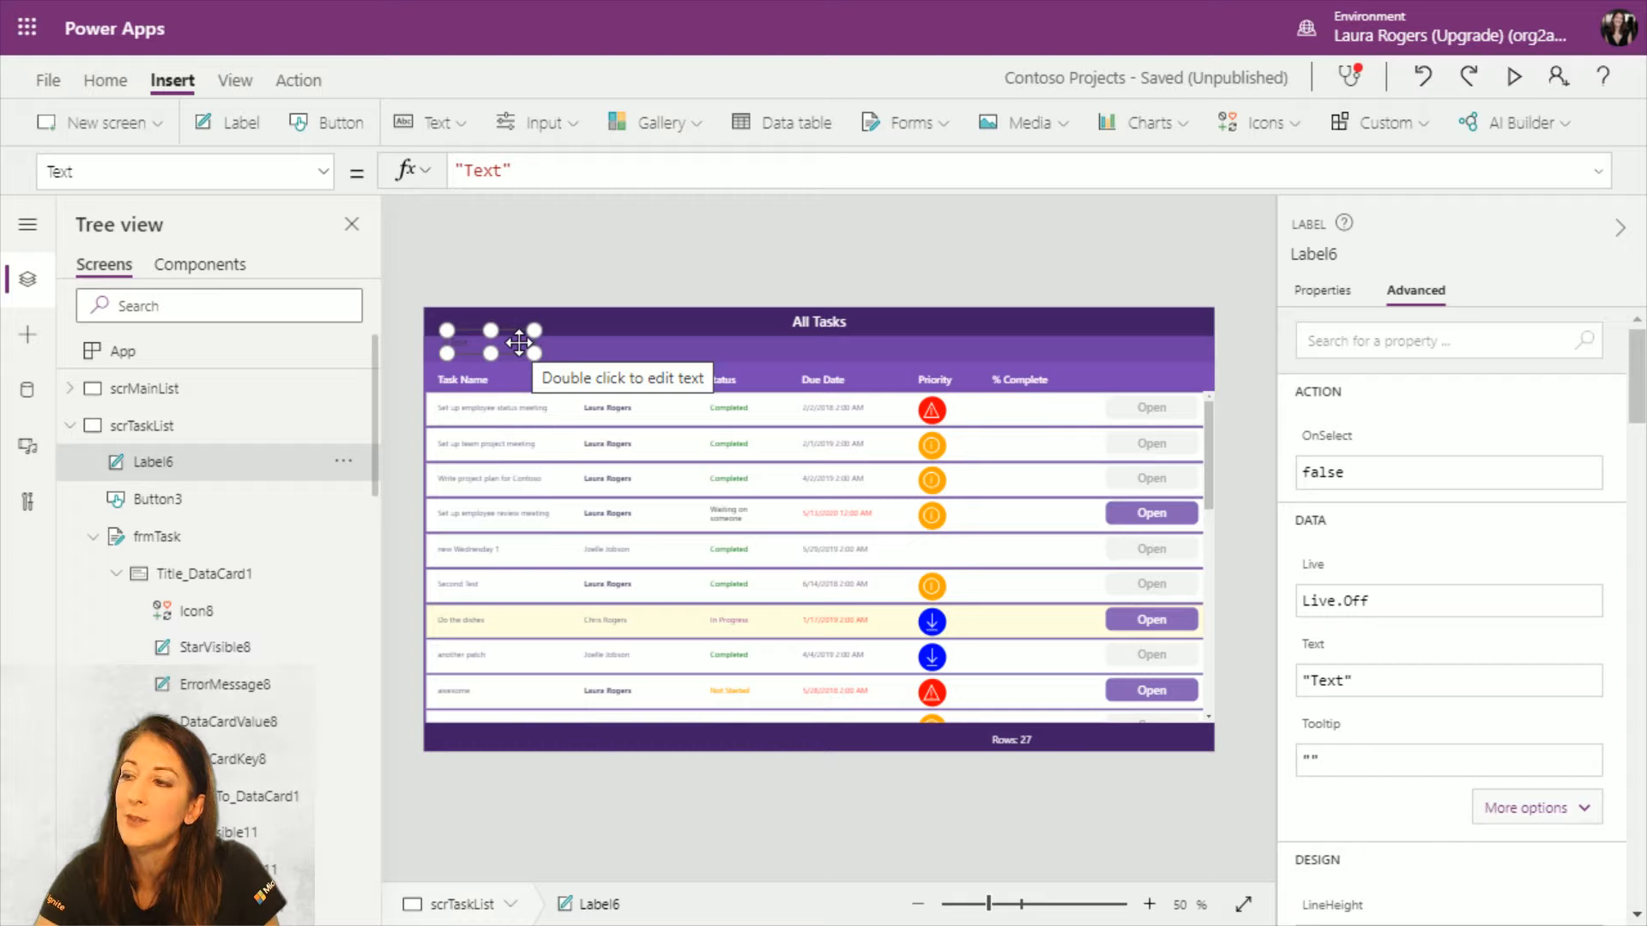
pyautogui.moveTo(519, 344); pyautogui.dragTo(640, 362)
pyautogui.hotkey('ctrl', 'x')
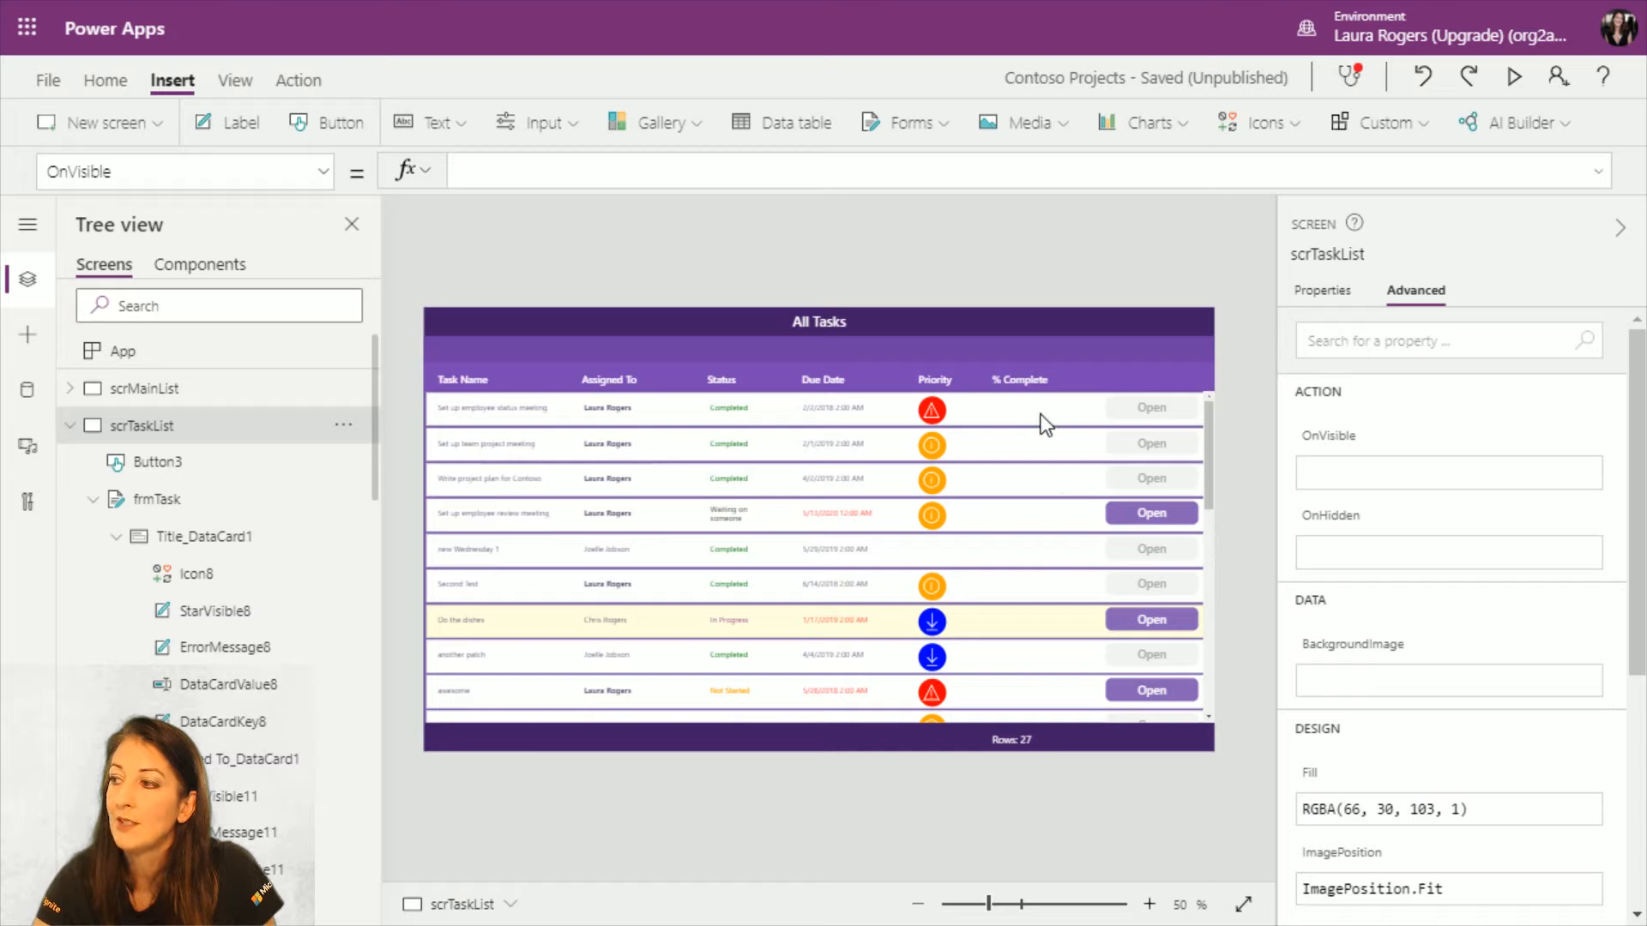
# Step: Insert a text label inside the gallery's row template and place it under the % Complete heading
pyautogui.click(1033, 408)
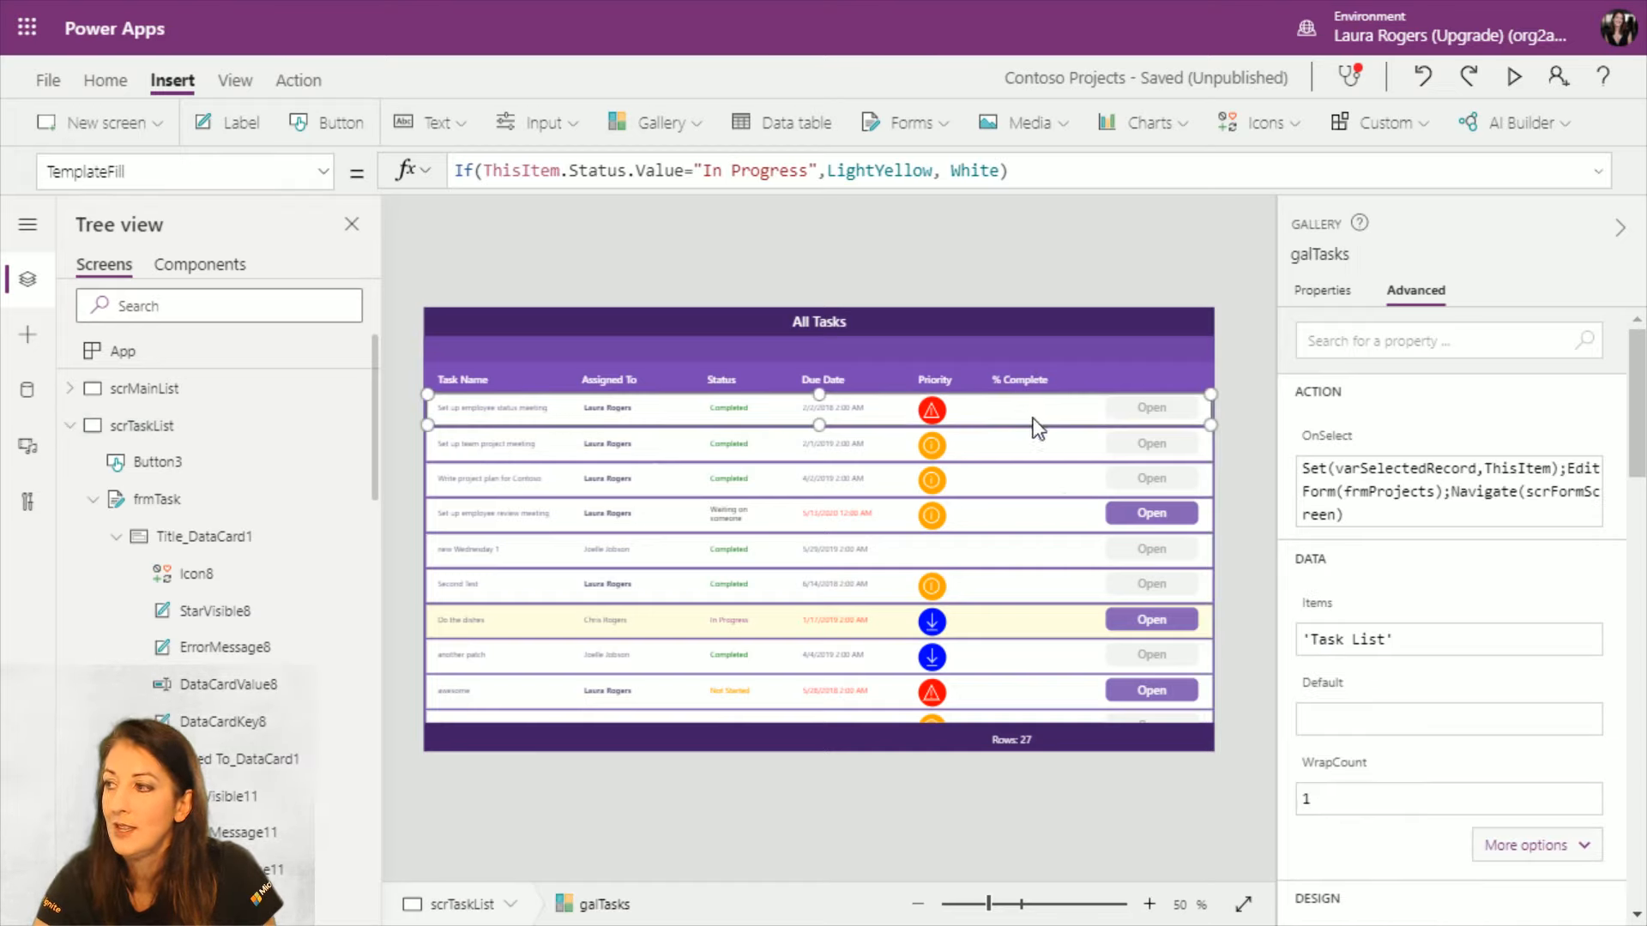
pyautogui.click(234, 124)
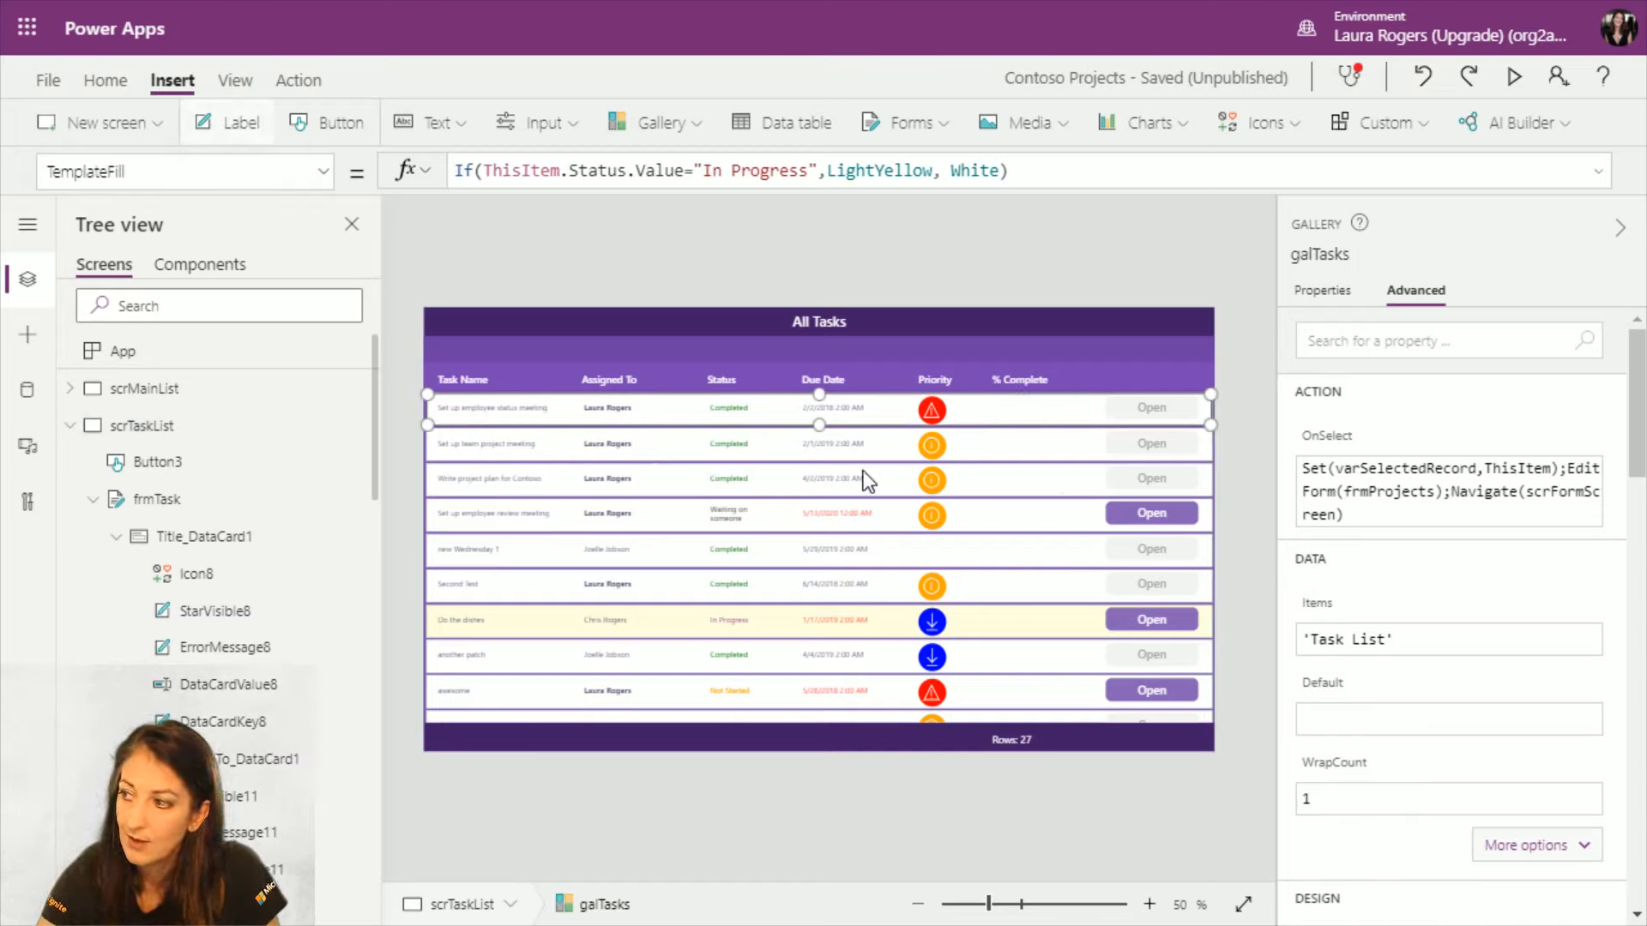
pyautogui.moveTo(527, 408); pyautogui.dragTo(1073, 412)
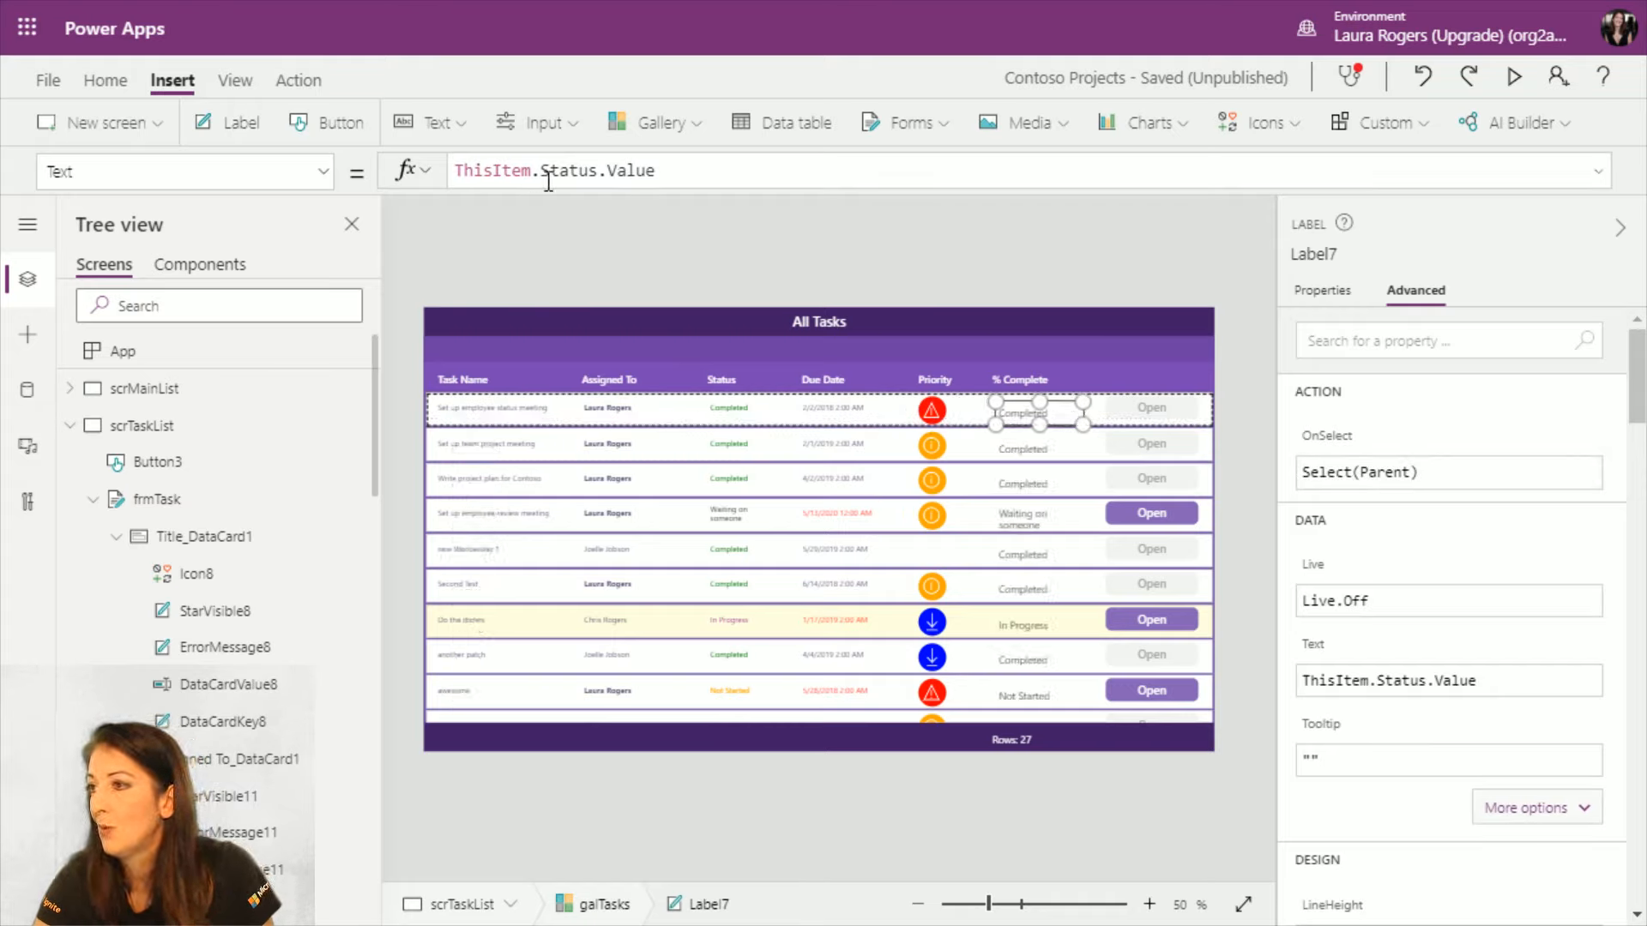
# Step: Set the new label's Text property to ThisItem.'% Complete'*100 & "%"
pyautogui.moveTo(541, 170); pyautogui.dragTo(726, 176)
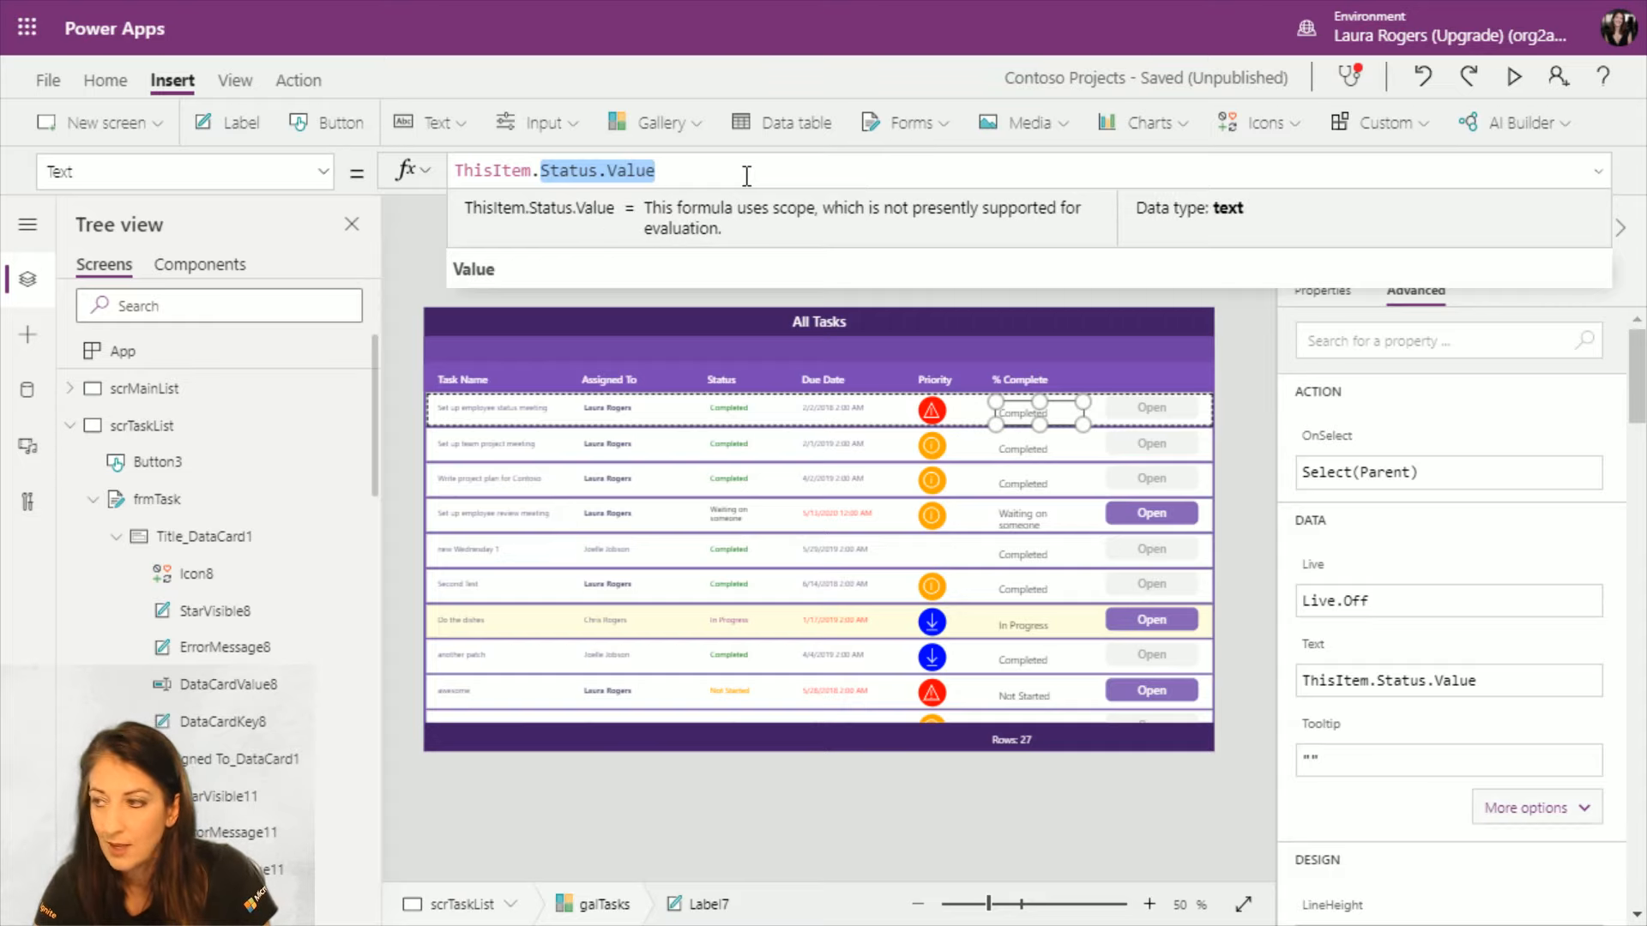
pyautogui.write('S')
pyautogui.press('BackSpace')
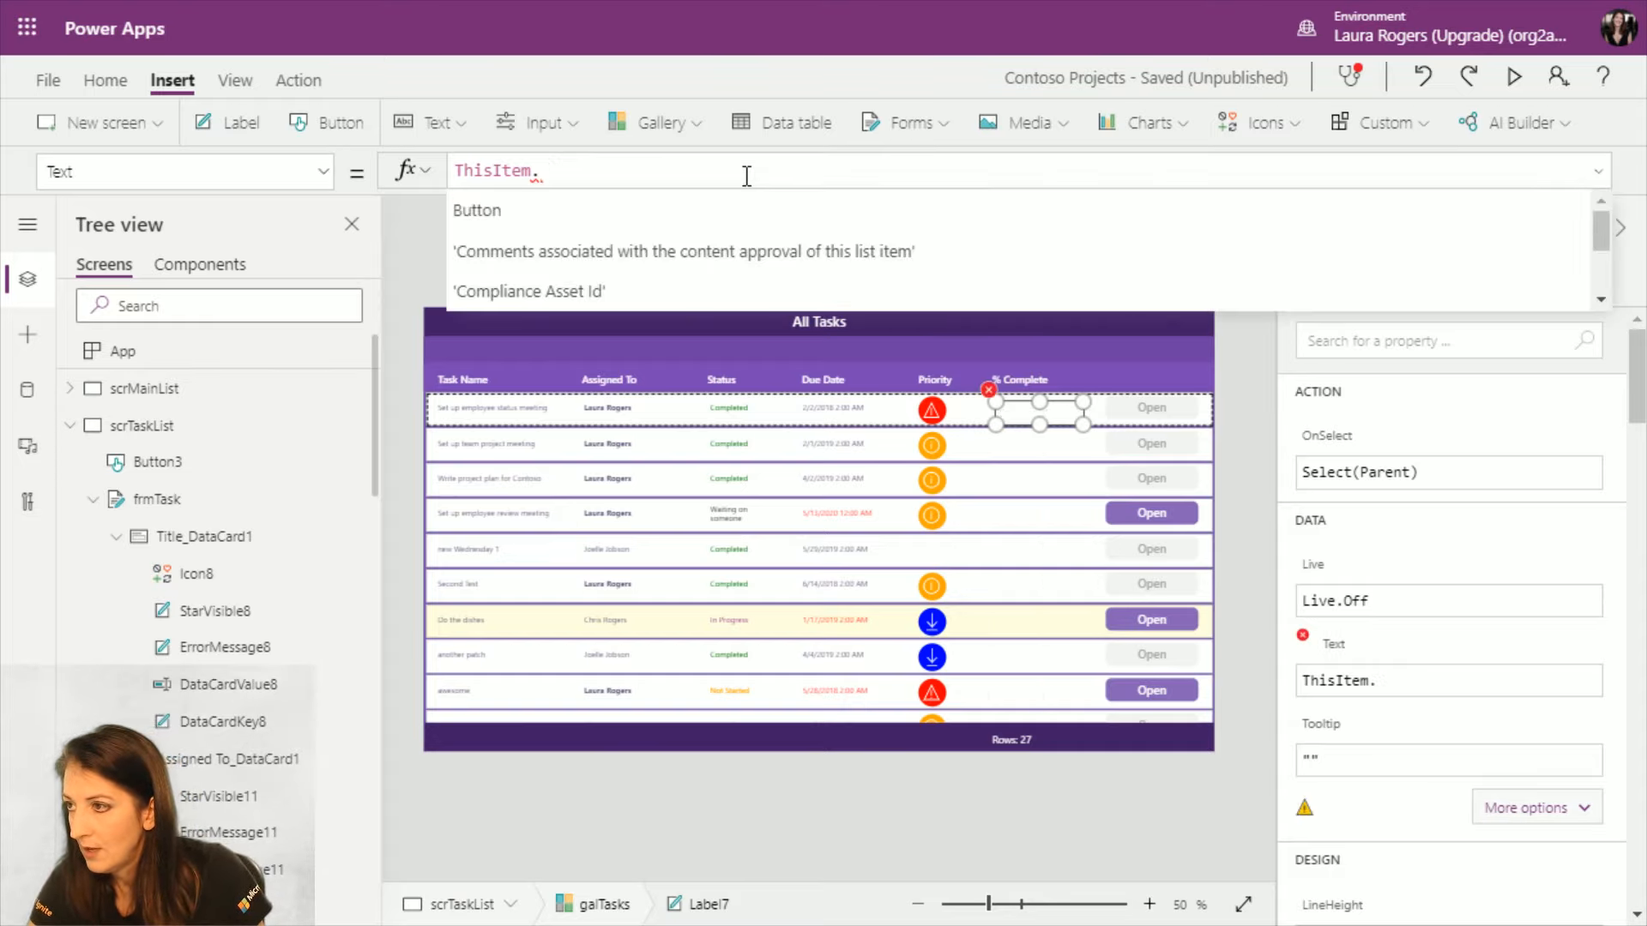
pyautogui.write('p')
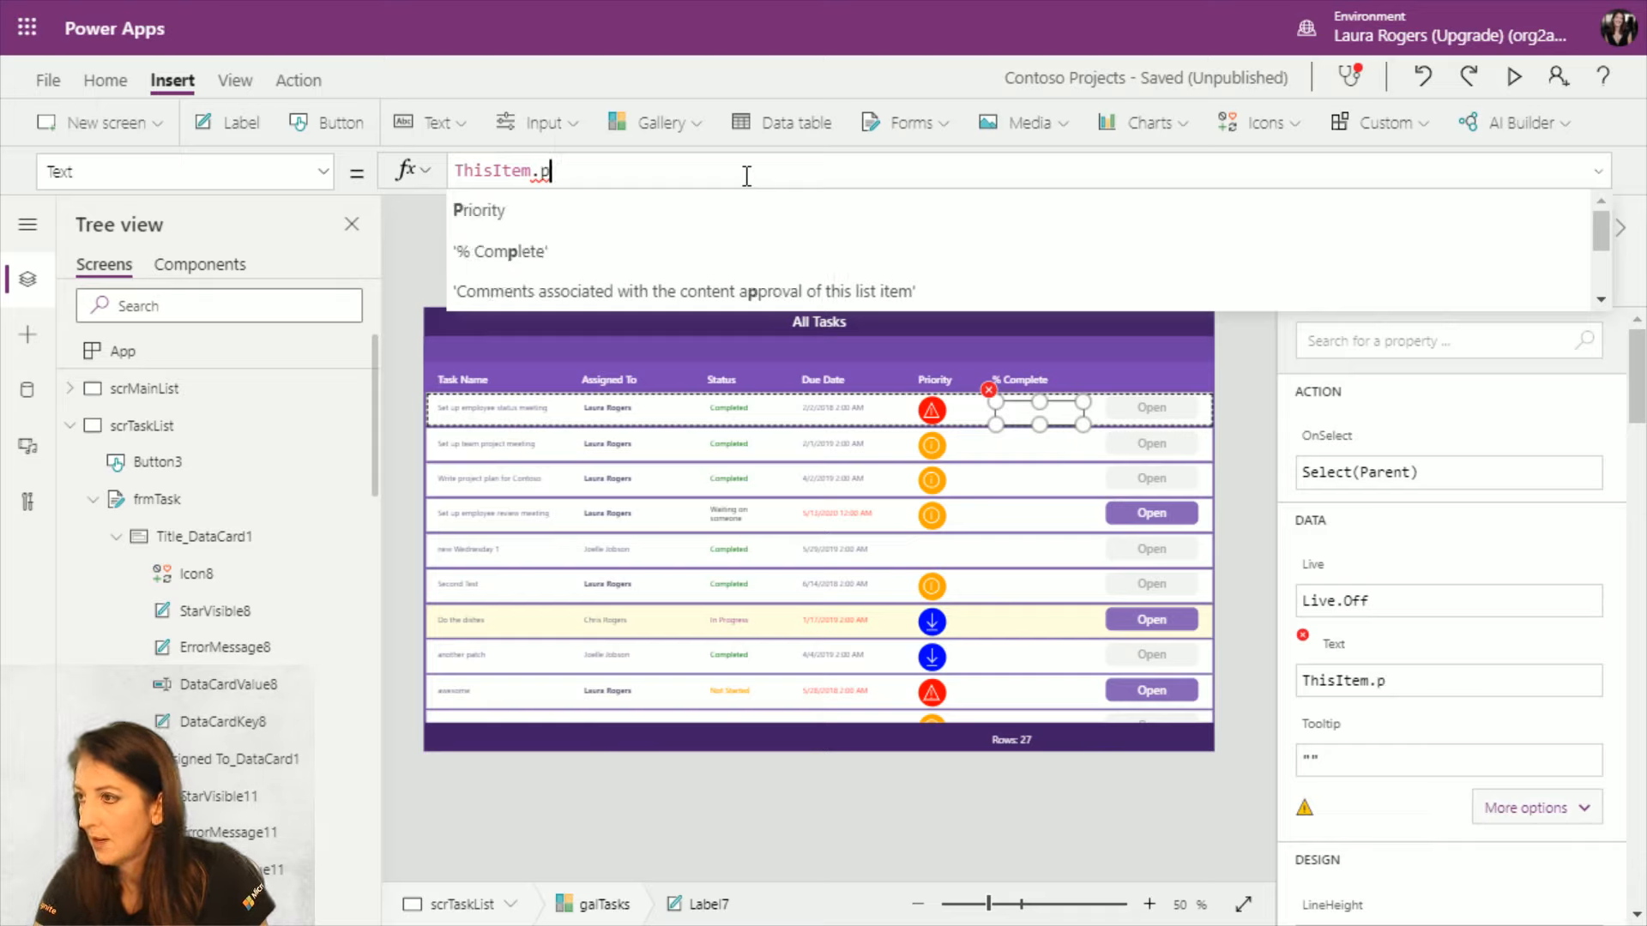
pyautogui.click(708, 251)
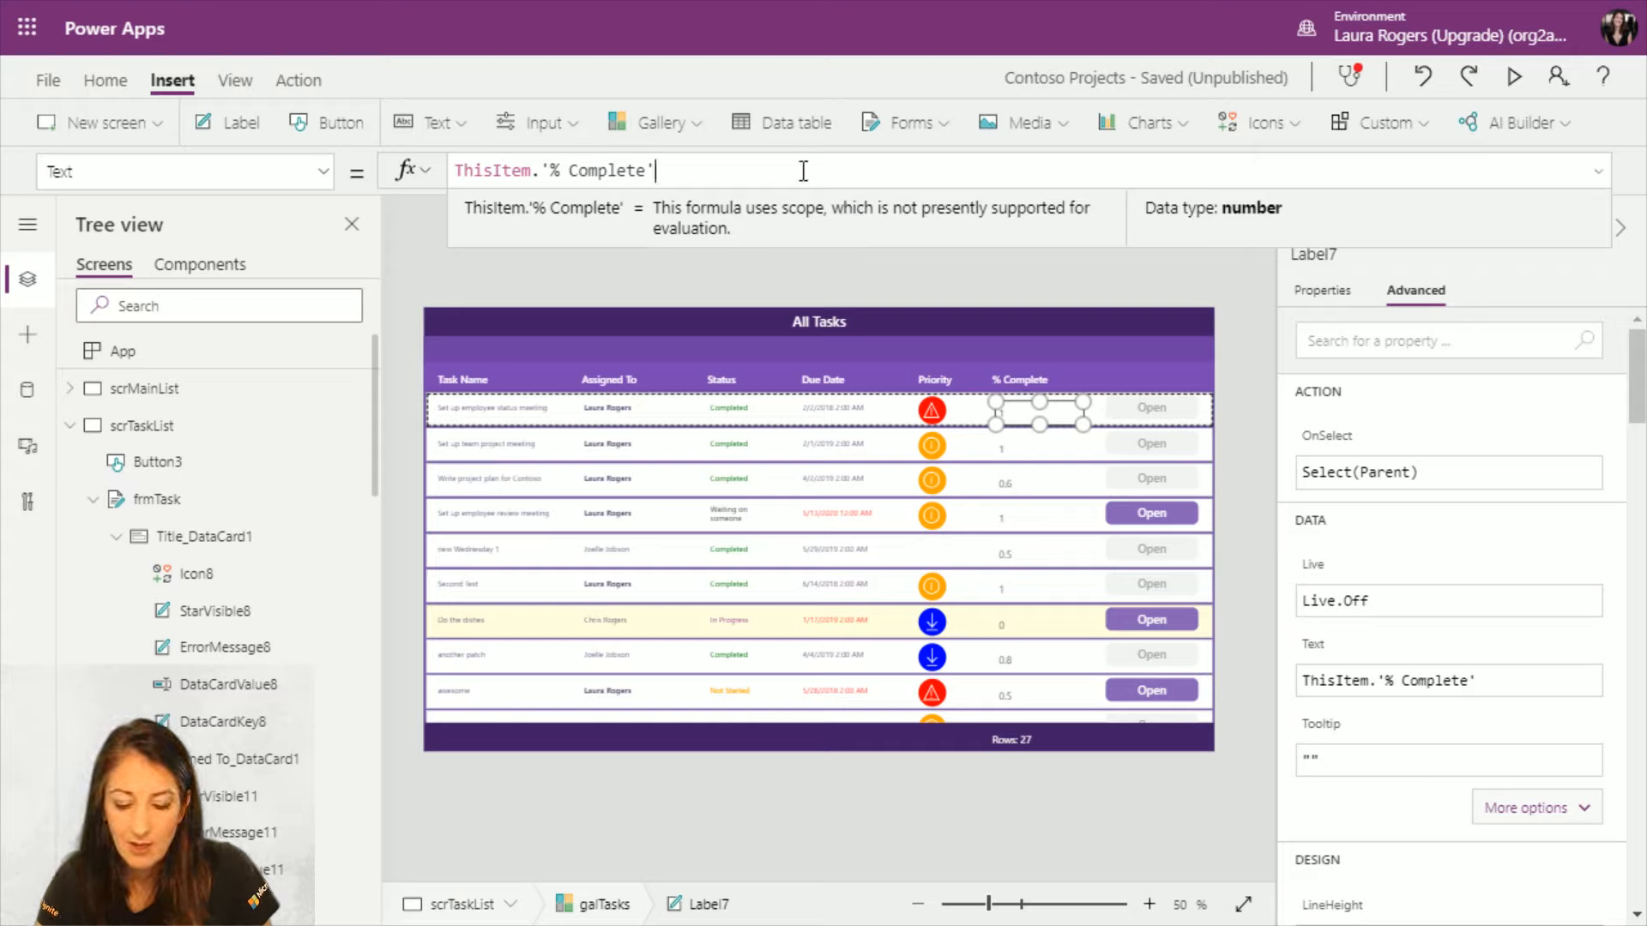
pyautogui.write('*100')
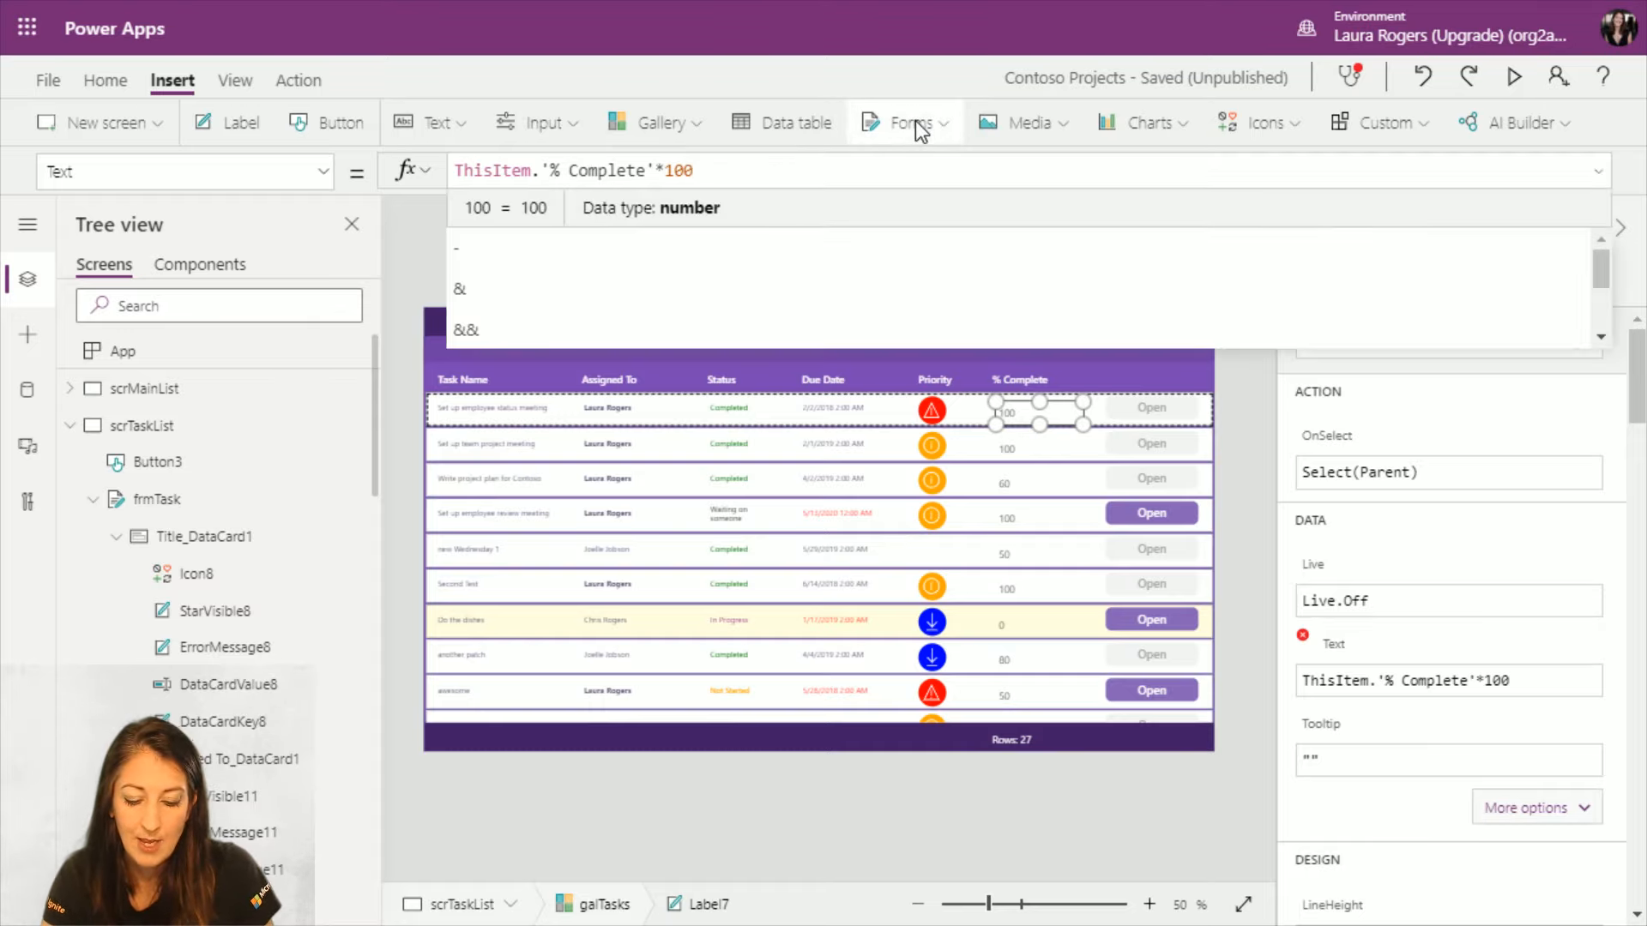
pyautogui.write(' & "%"')
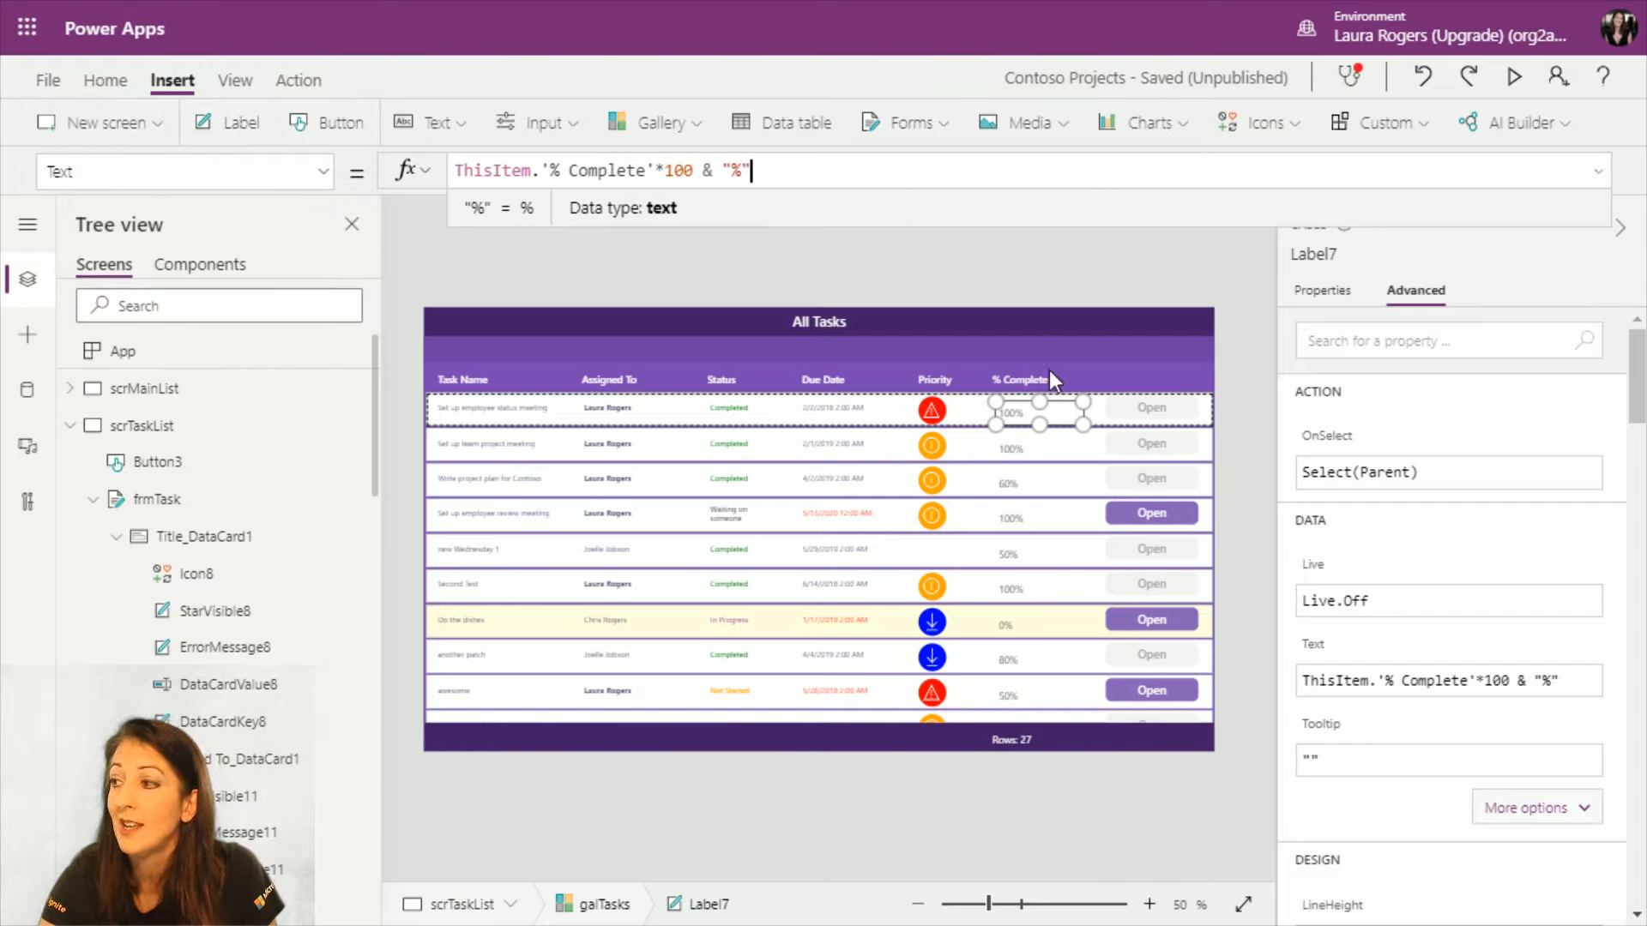
# Step: Insert a rectangle shape into the gallery row and place it over the percentage label in the % Complete column
pyautogui.click(1263, 127)
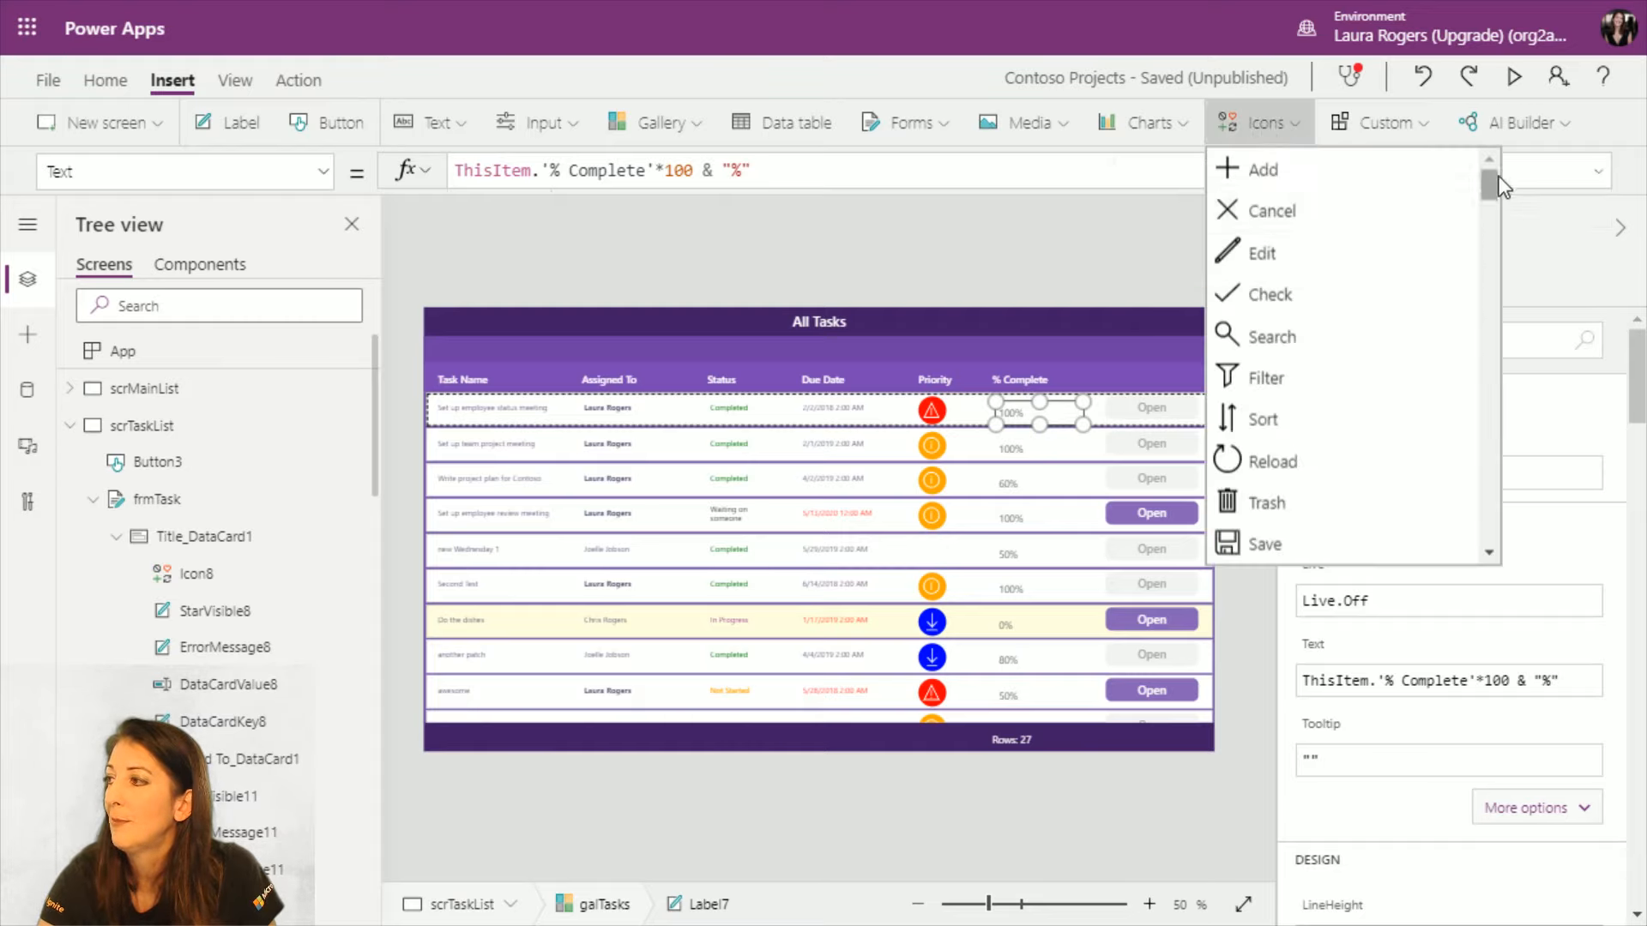
pyautogui.moveTo(1497, 181); pyautogui.dragTo(1496, 502)
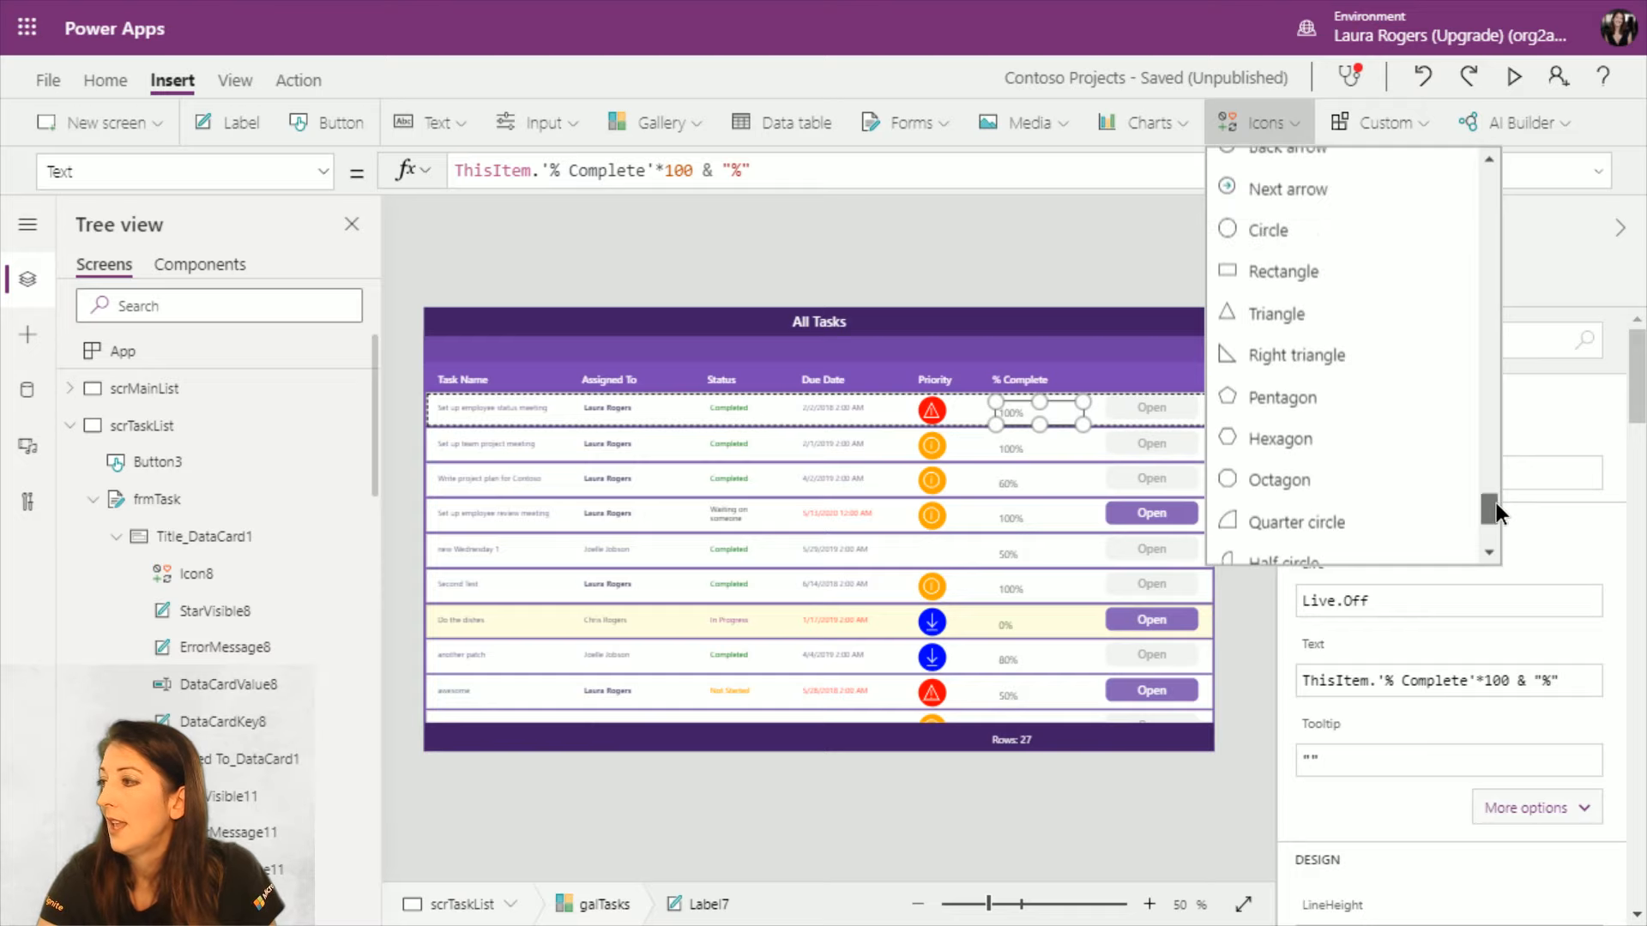
pyautogui.click(1352, 273)
pyautogui.moveTo(513, 427); pyautogui.dragTo(1041, 415)
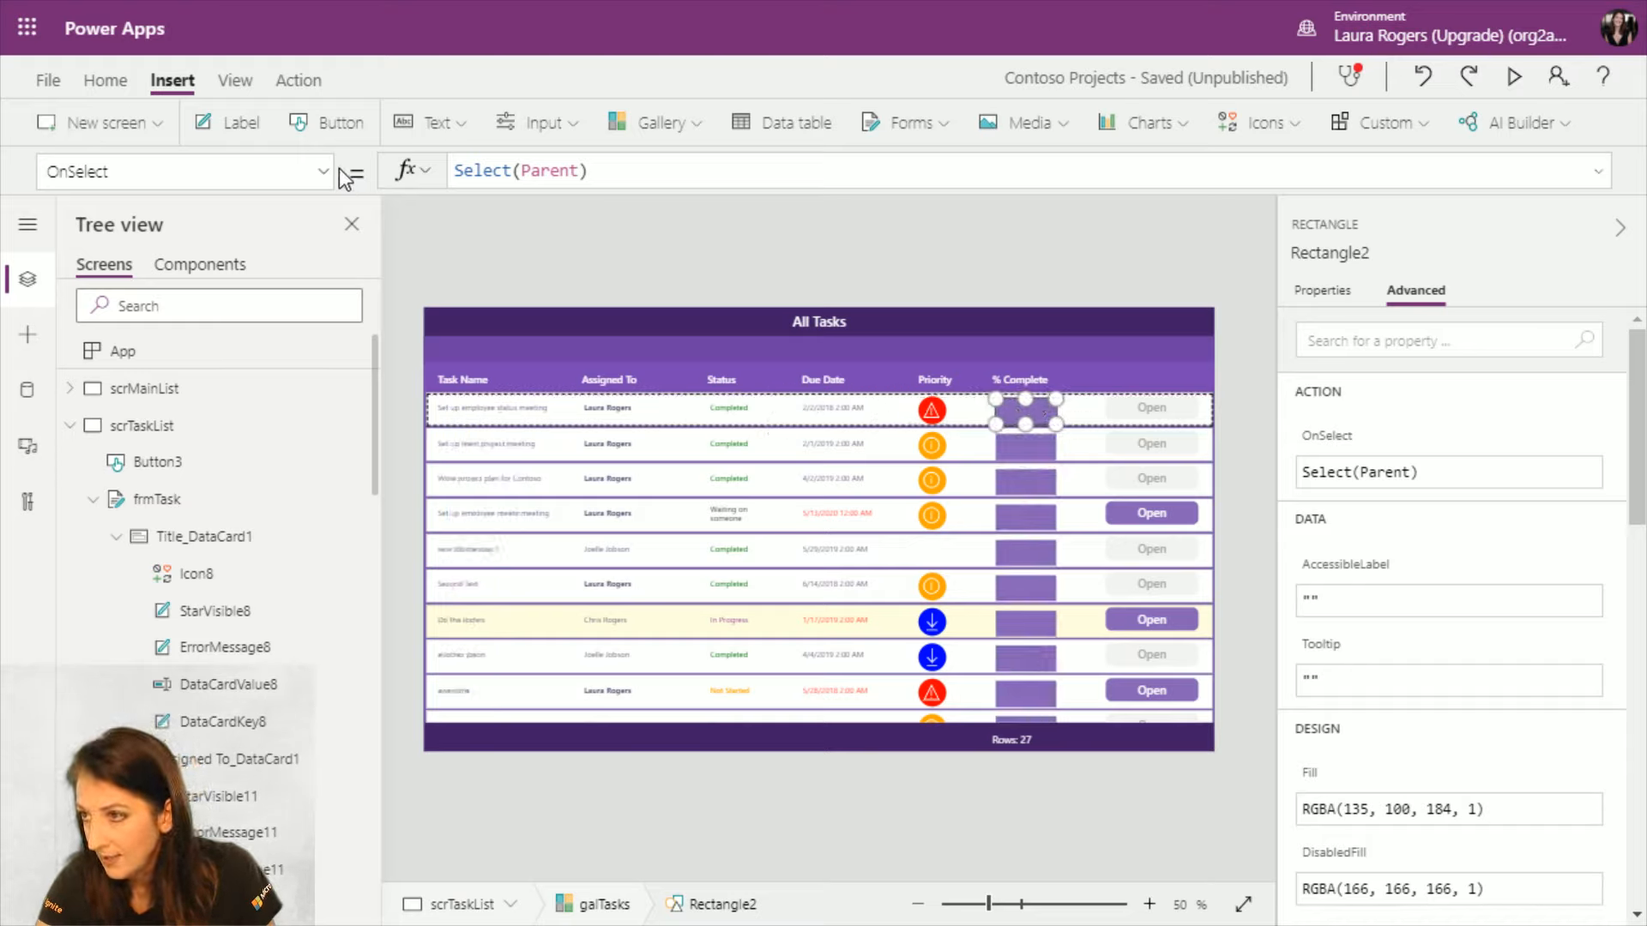
# Step: Send the % Complete rectangle backward one level so that it sits behind the percentage label
pyautogui.scroll(-5, 301, 595)
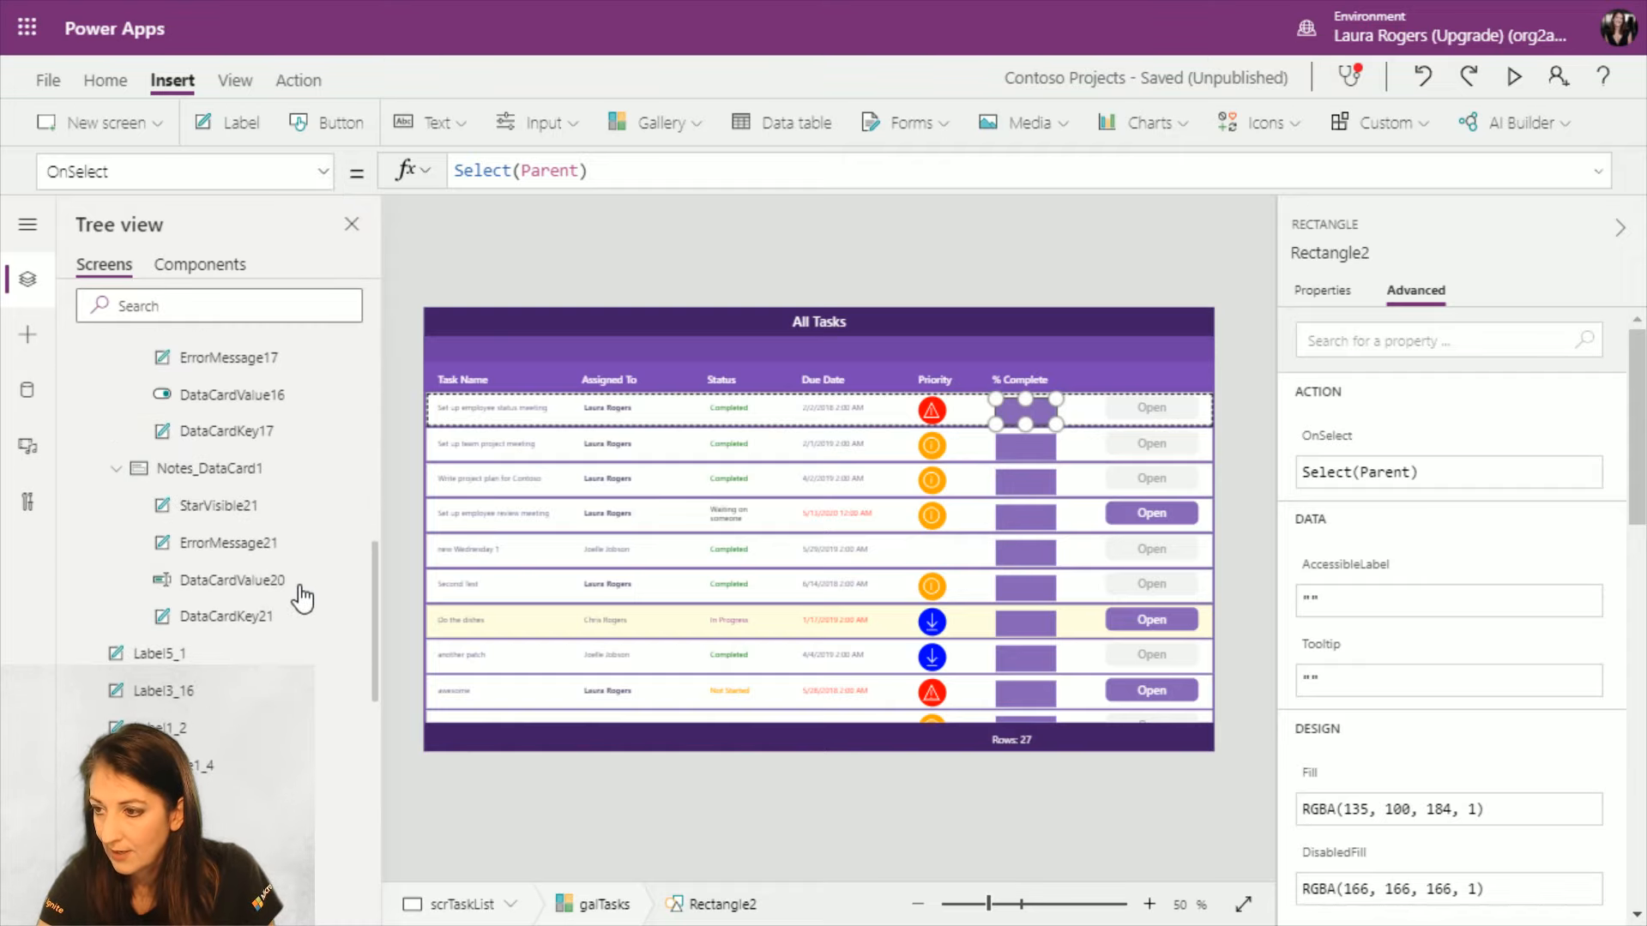
pyautogui.scroll(-6, 302, 597)
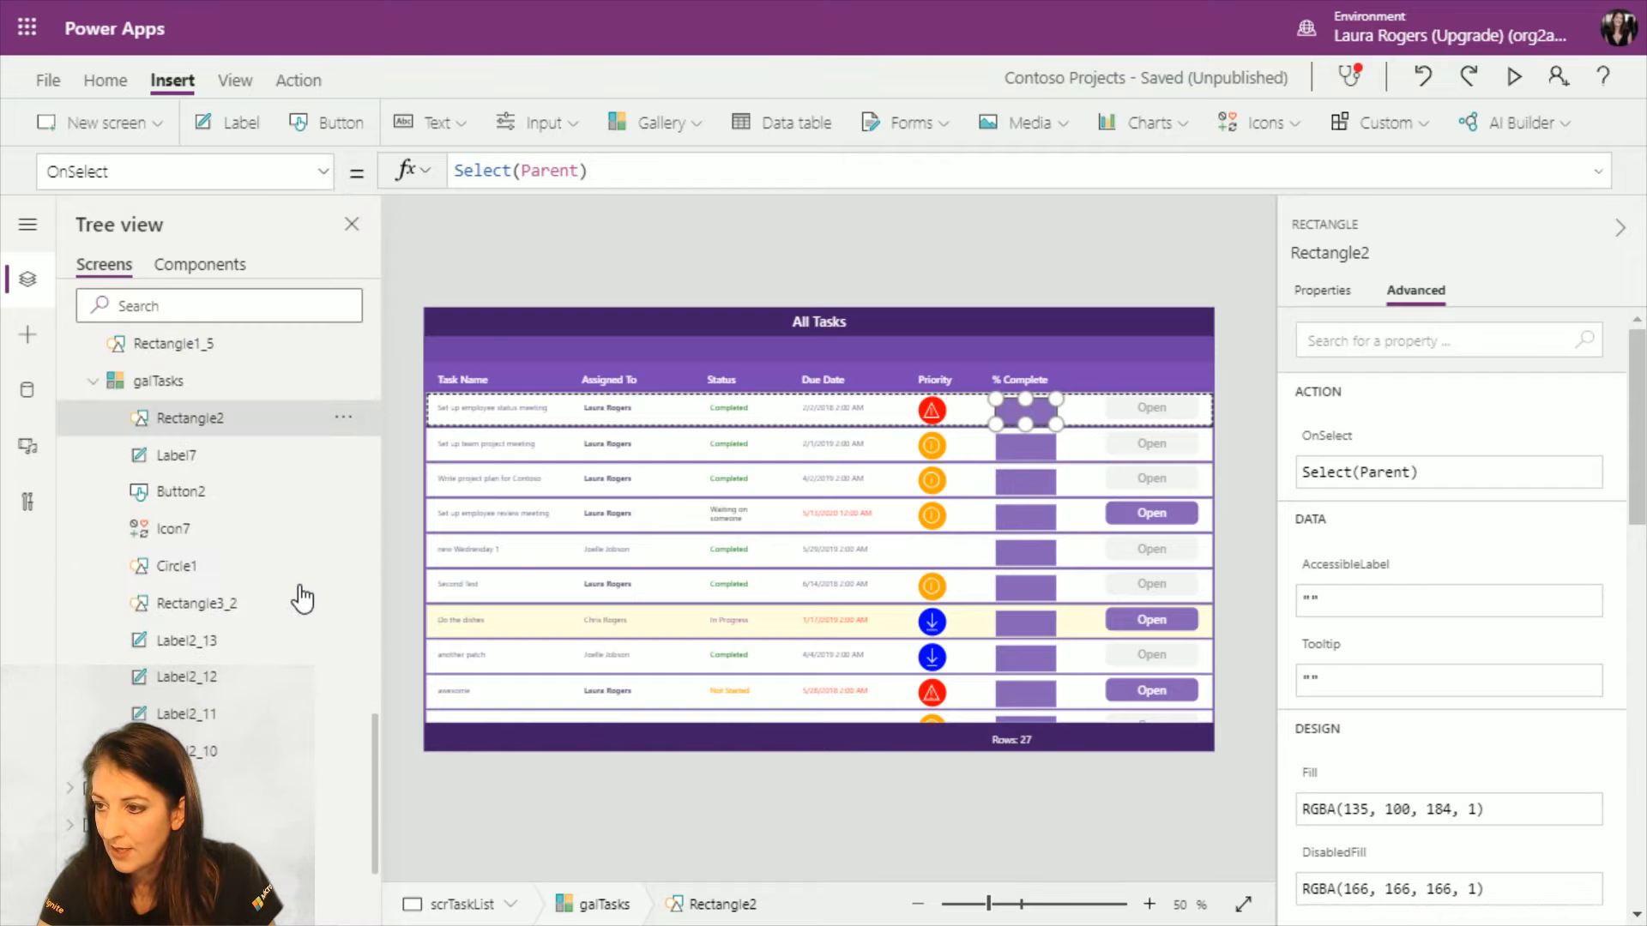
pyautogui.click(343, 417)
pyautogui.moveTo(397, 643)
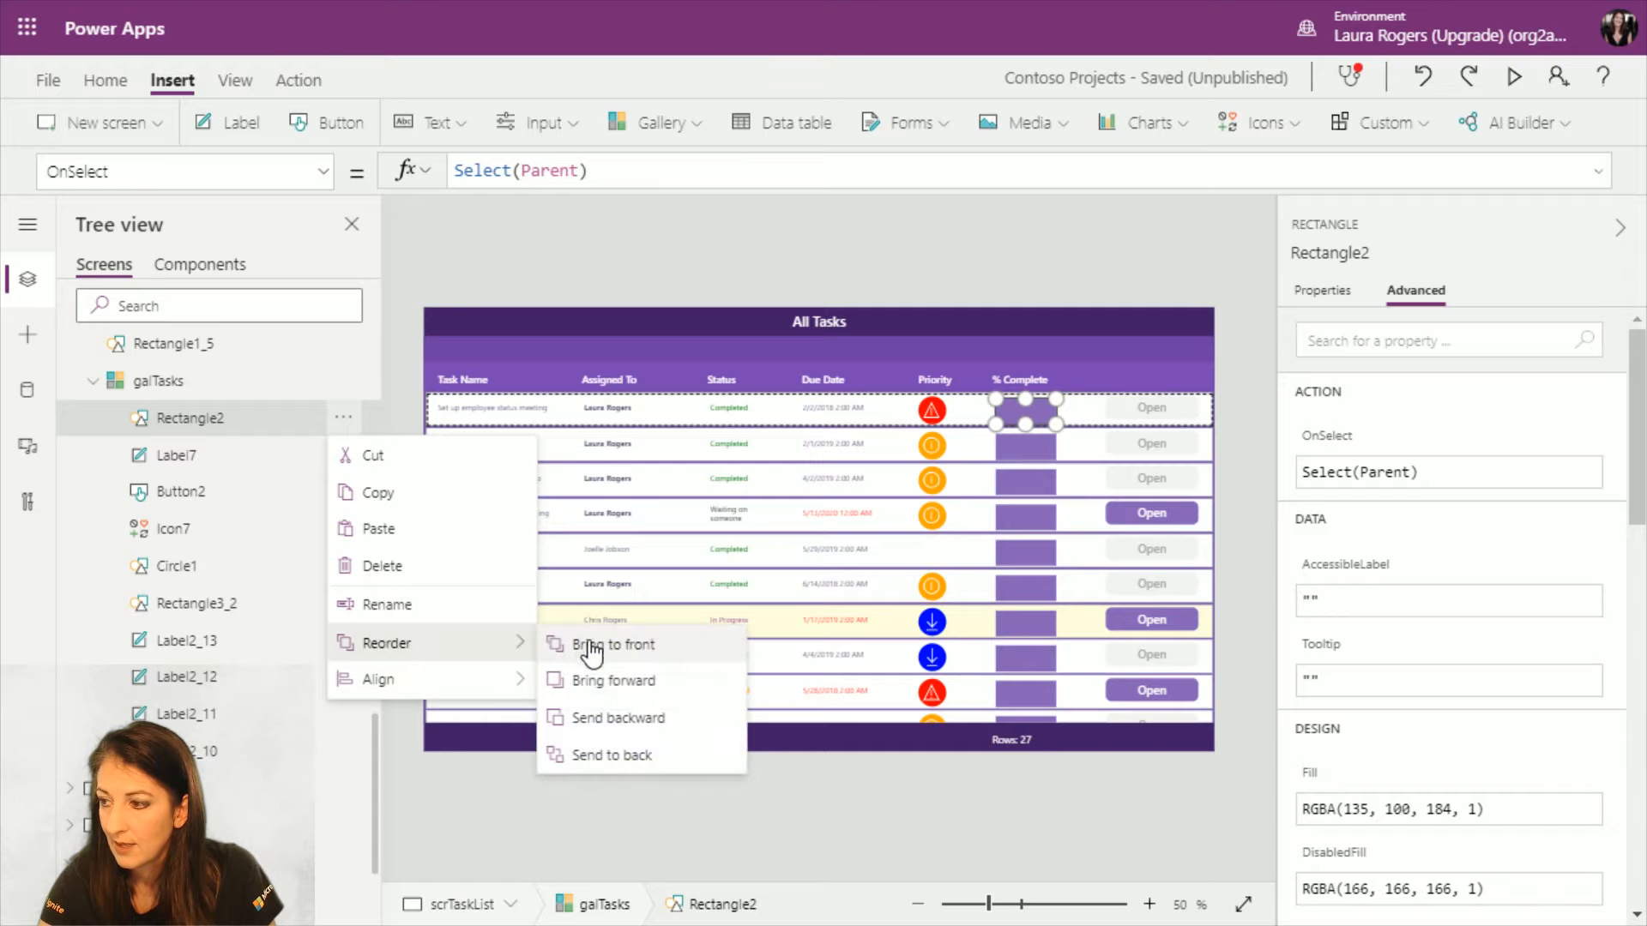
pyautogui.click(615, 719)
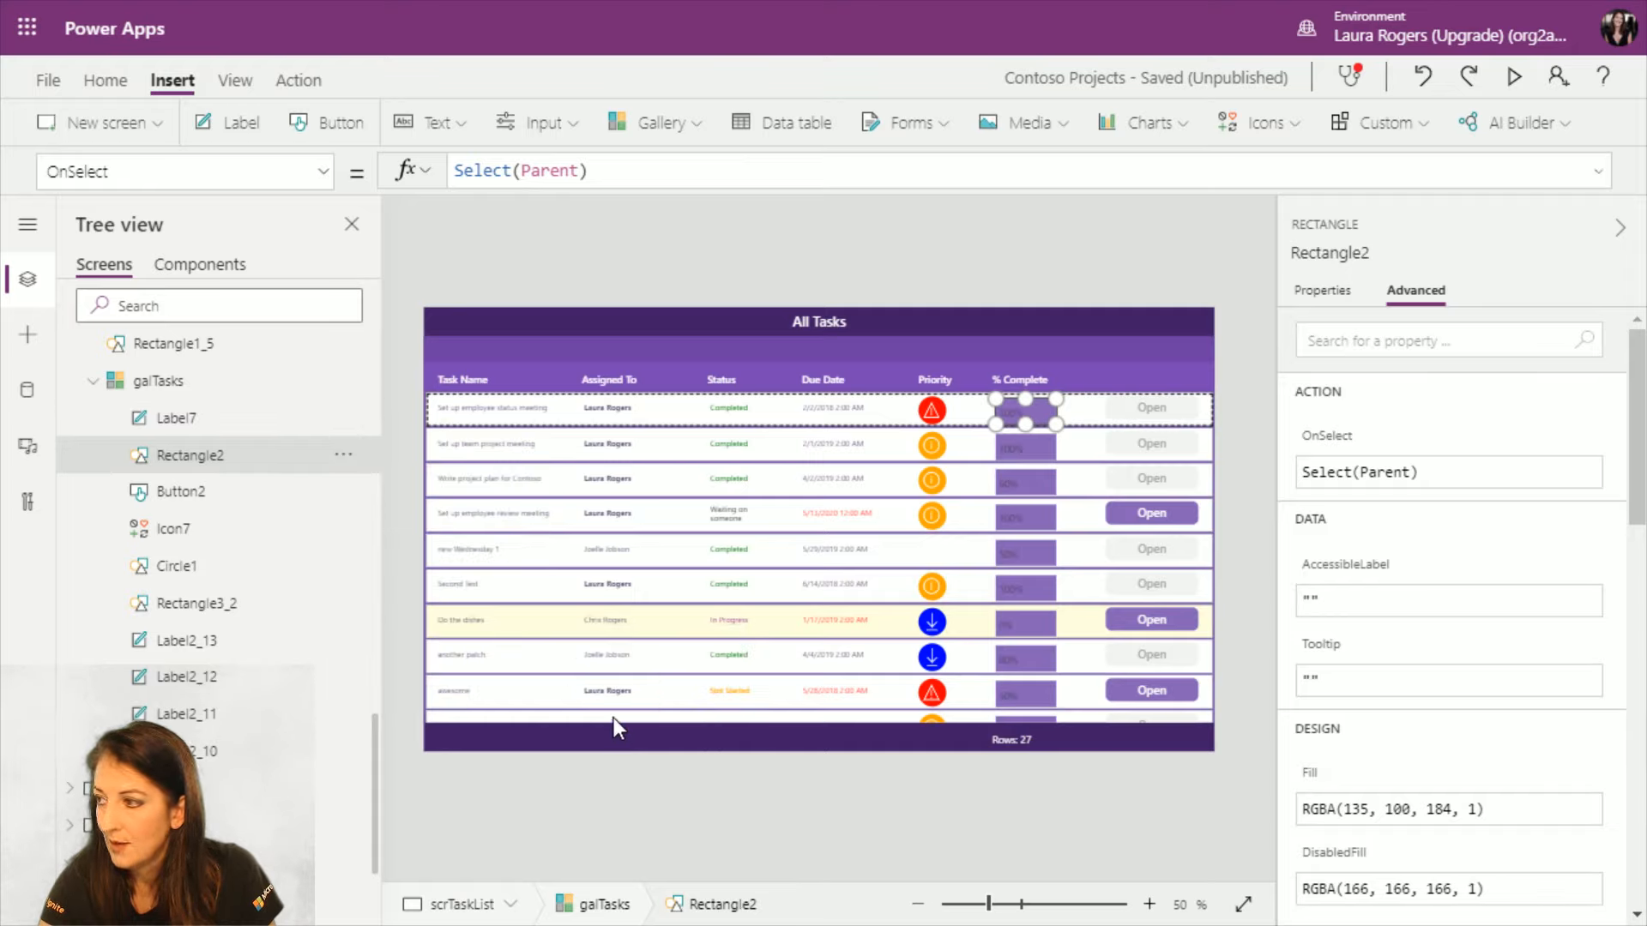
# Step: Set the Width property of the % Complete rectangle to ThisItem.'% Complete'*100
pyautogui.click(325, 178)
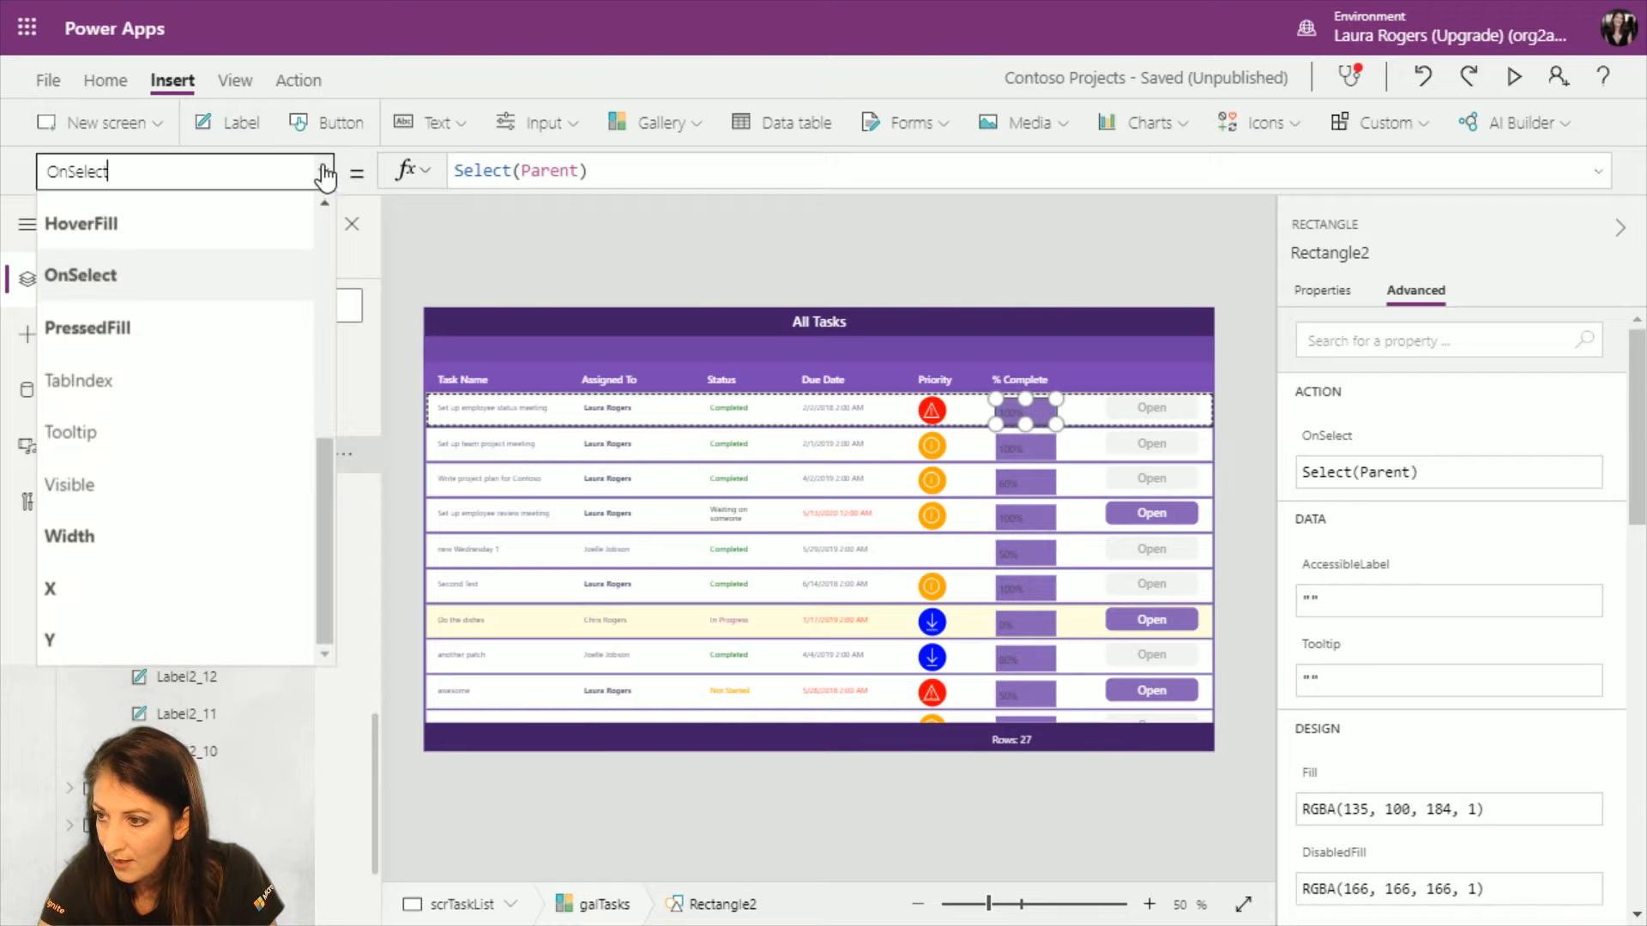
pyautogui.click(326, 179)
pyautogui.click(324, 176)
pyautogui.click(203, 530)
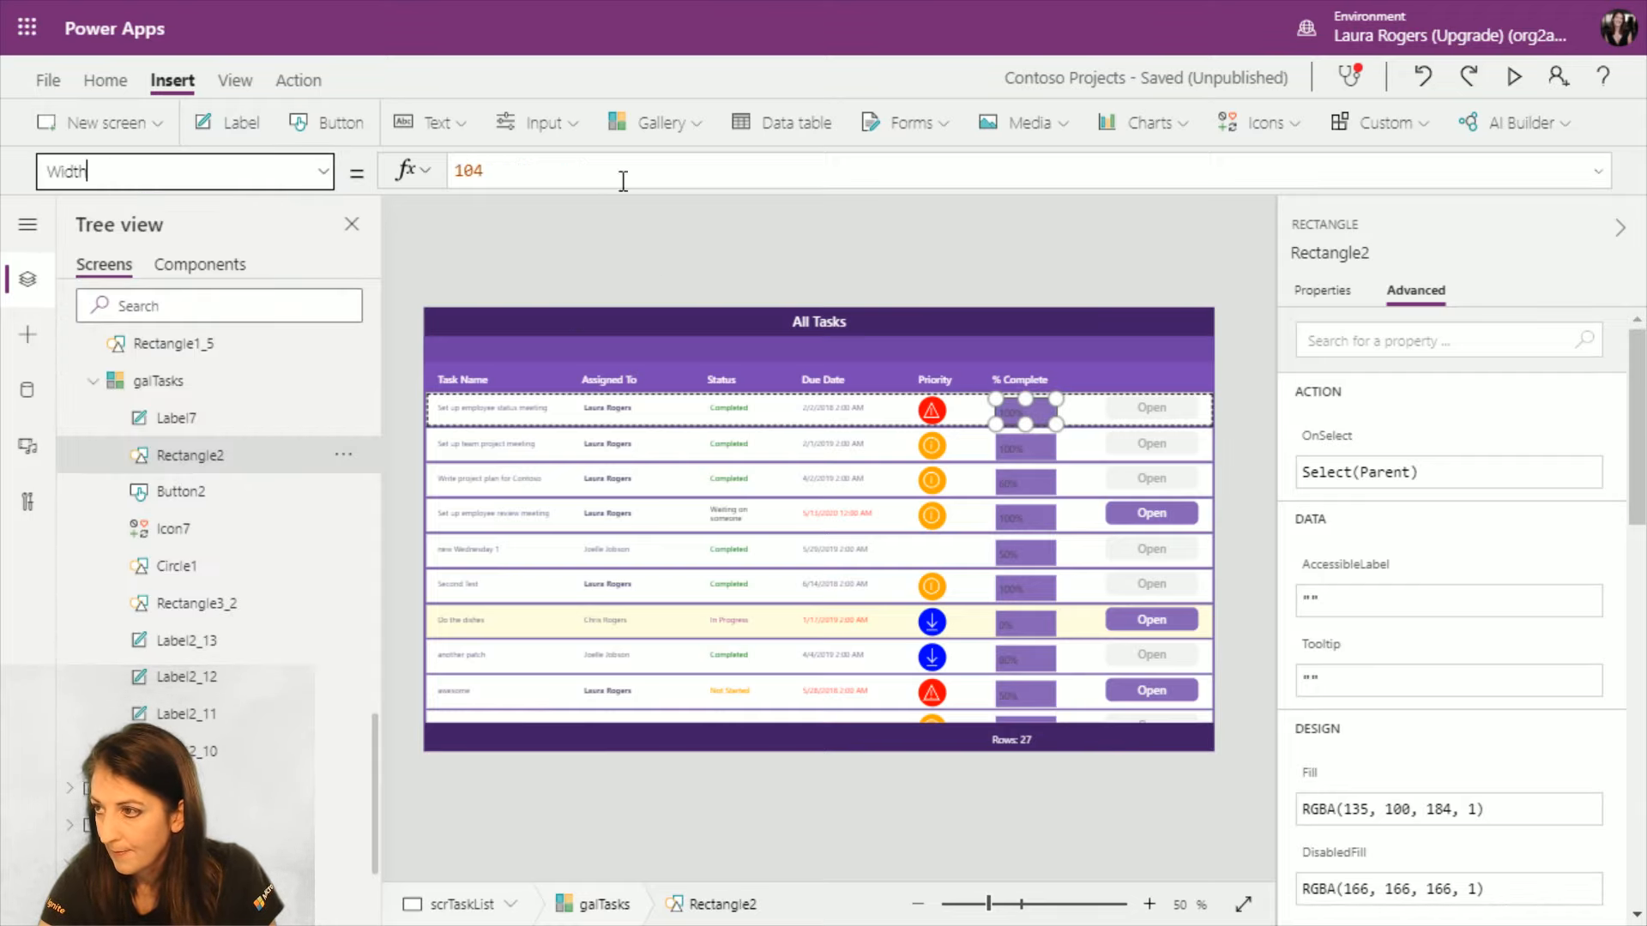
pyautogui.moveTo(623, 181); pyautogui.dragTo(397, 174)
pyautogui.write('this')
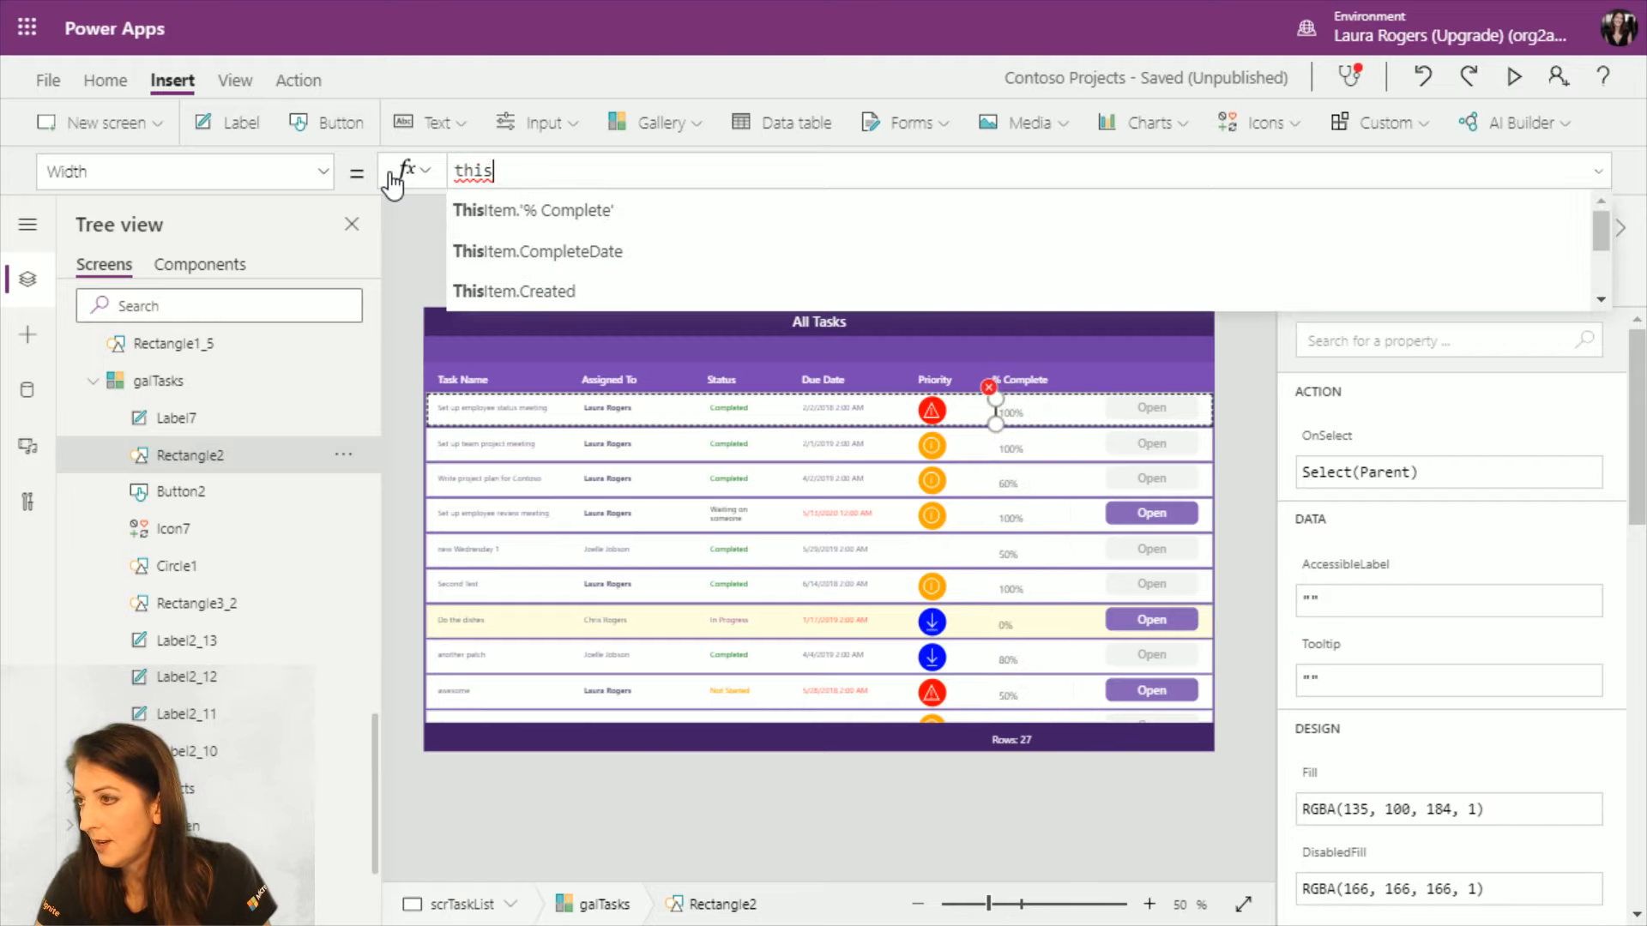
pyautogui.press('Tab')
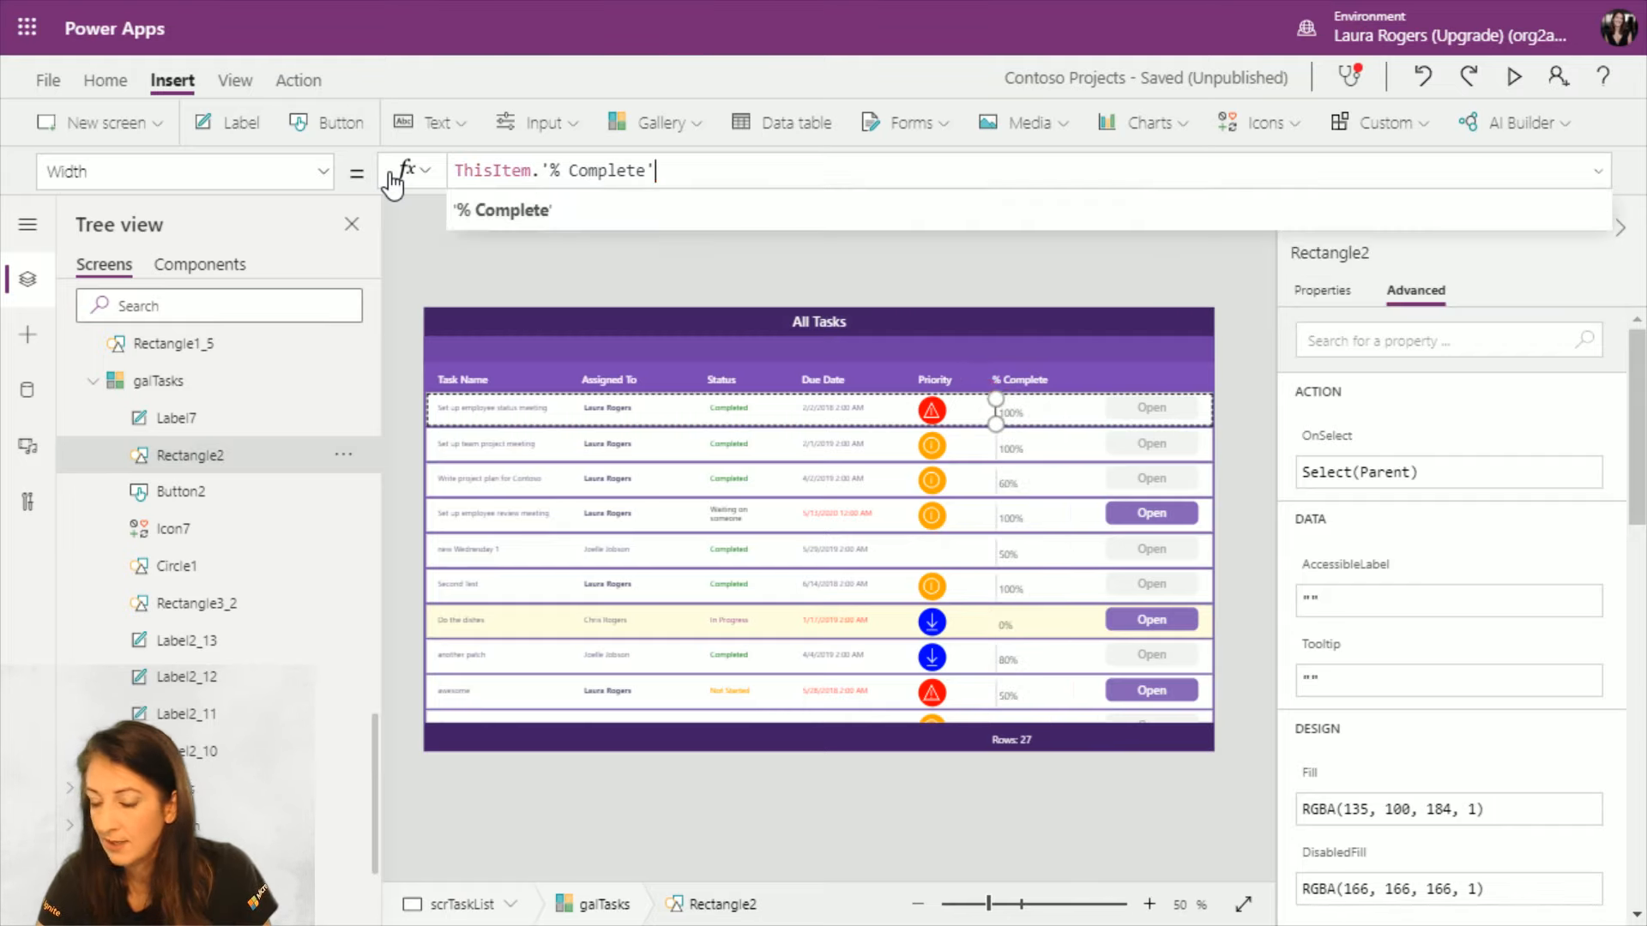
pyautogui.write('*100')
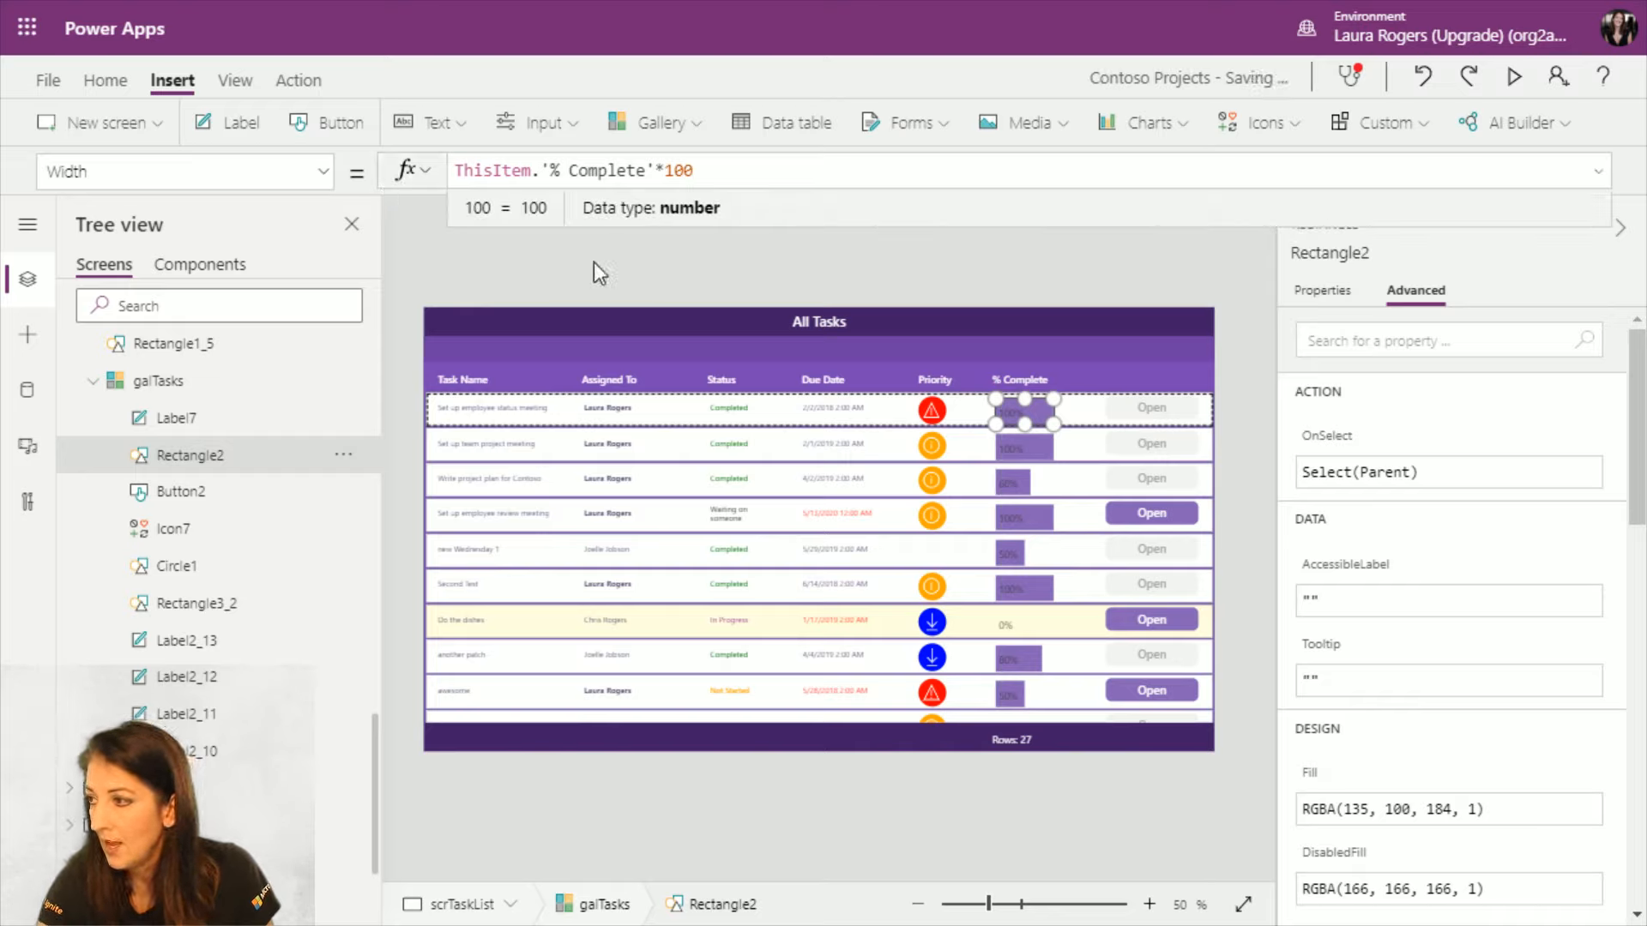
# Step: Change the font color of the percentage label to white, RGBA(255, 255, 255, 1)
pyautogui.click(178, 421)
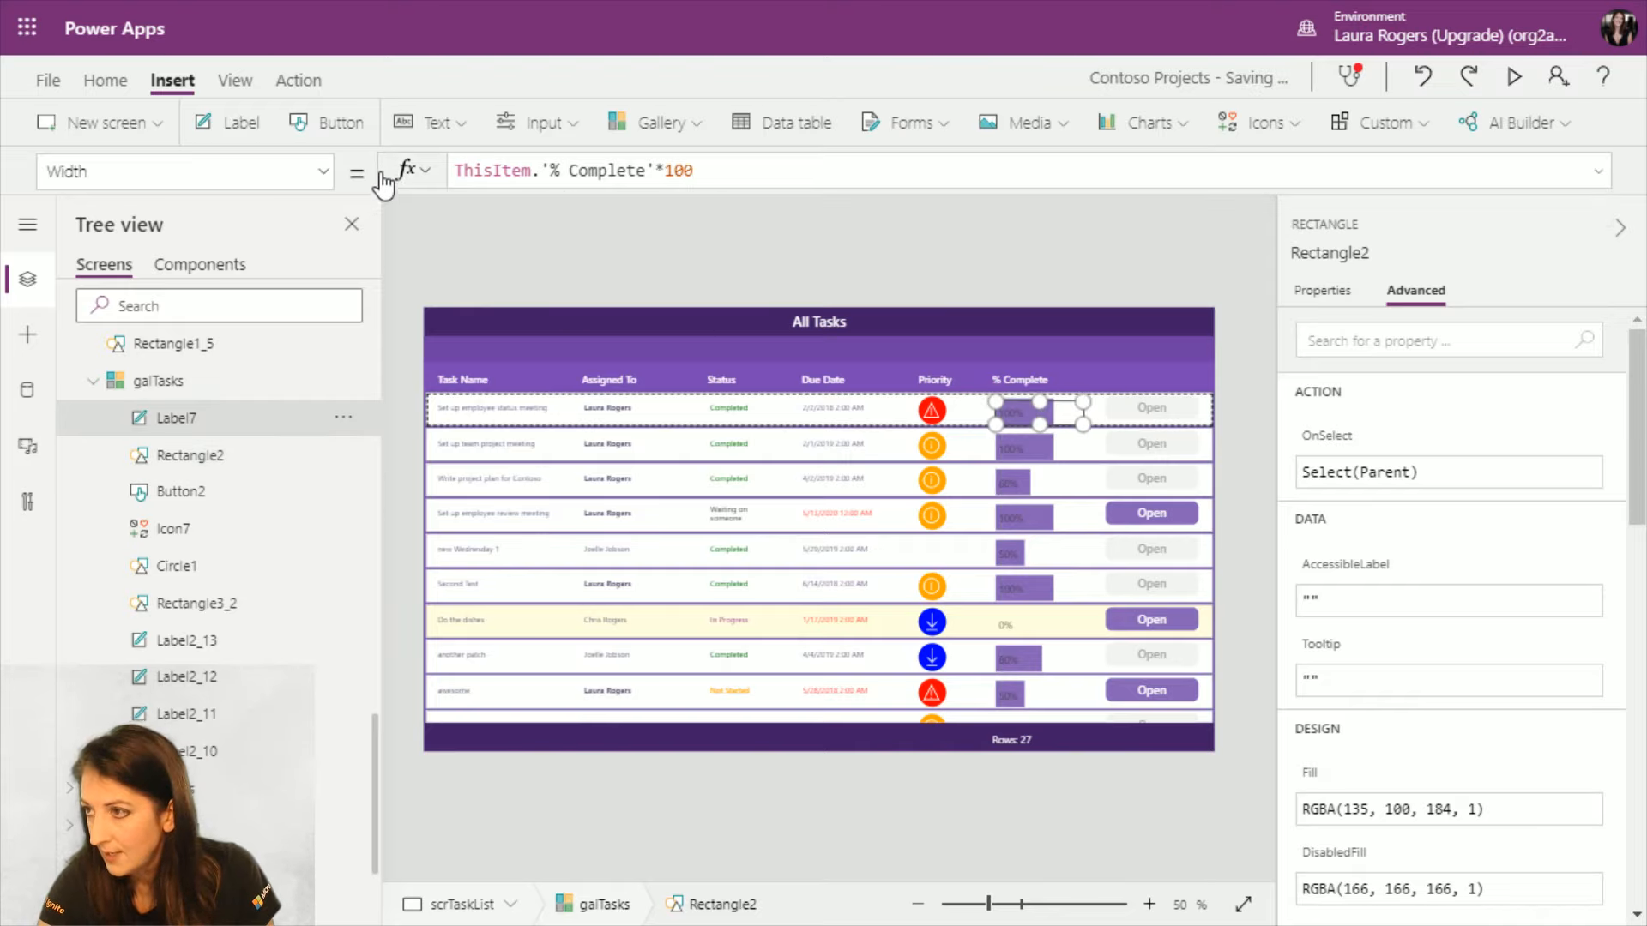
pyautogui.click(106, 80)
pyautogui.click(810, 120)
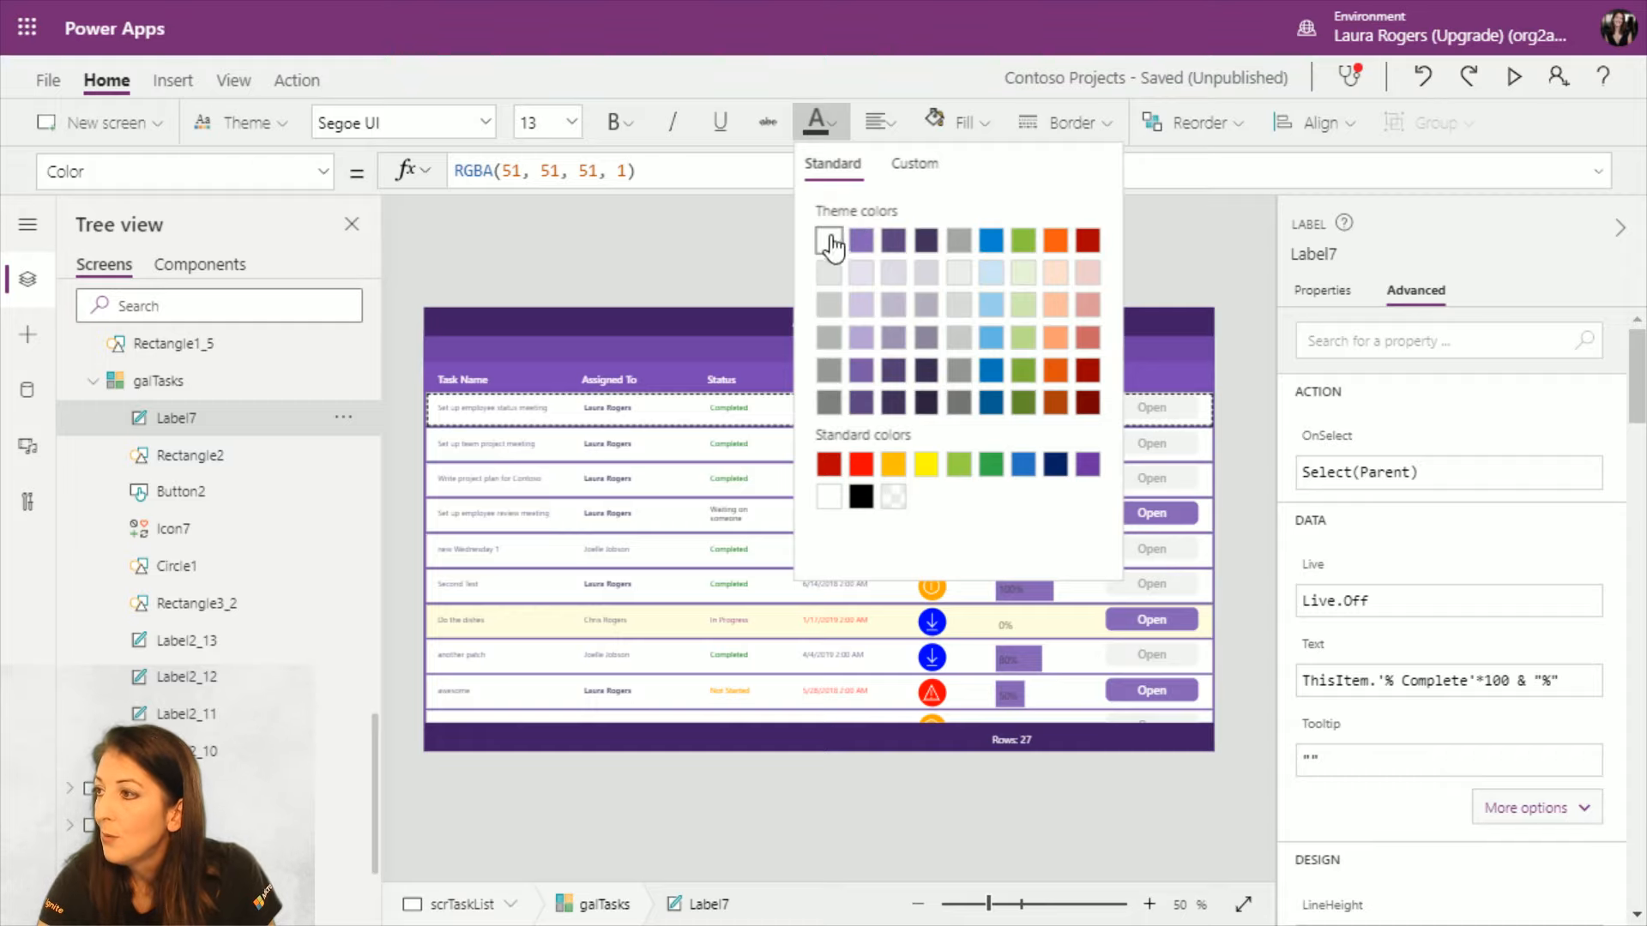
pyautogui.click(829, 240)
pyautogui.click(815, 120)
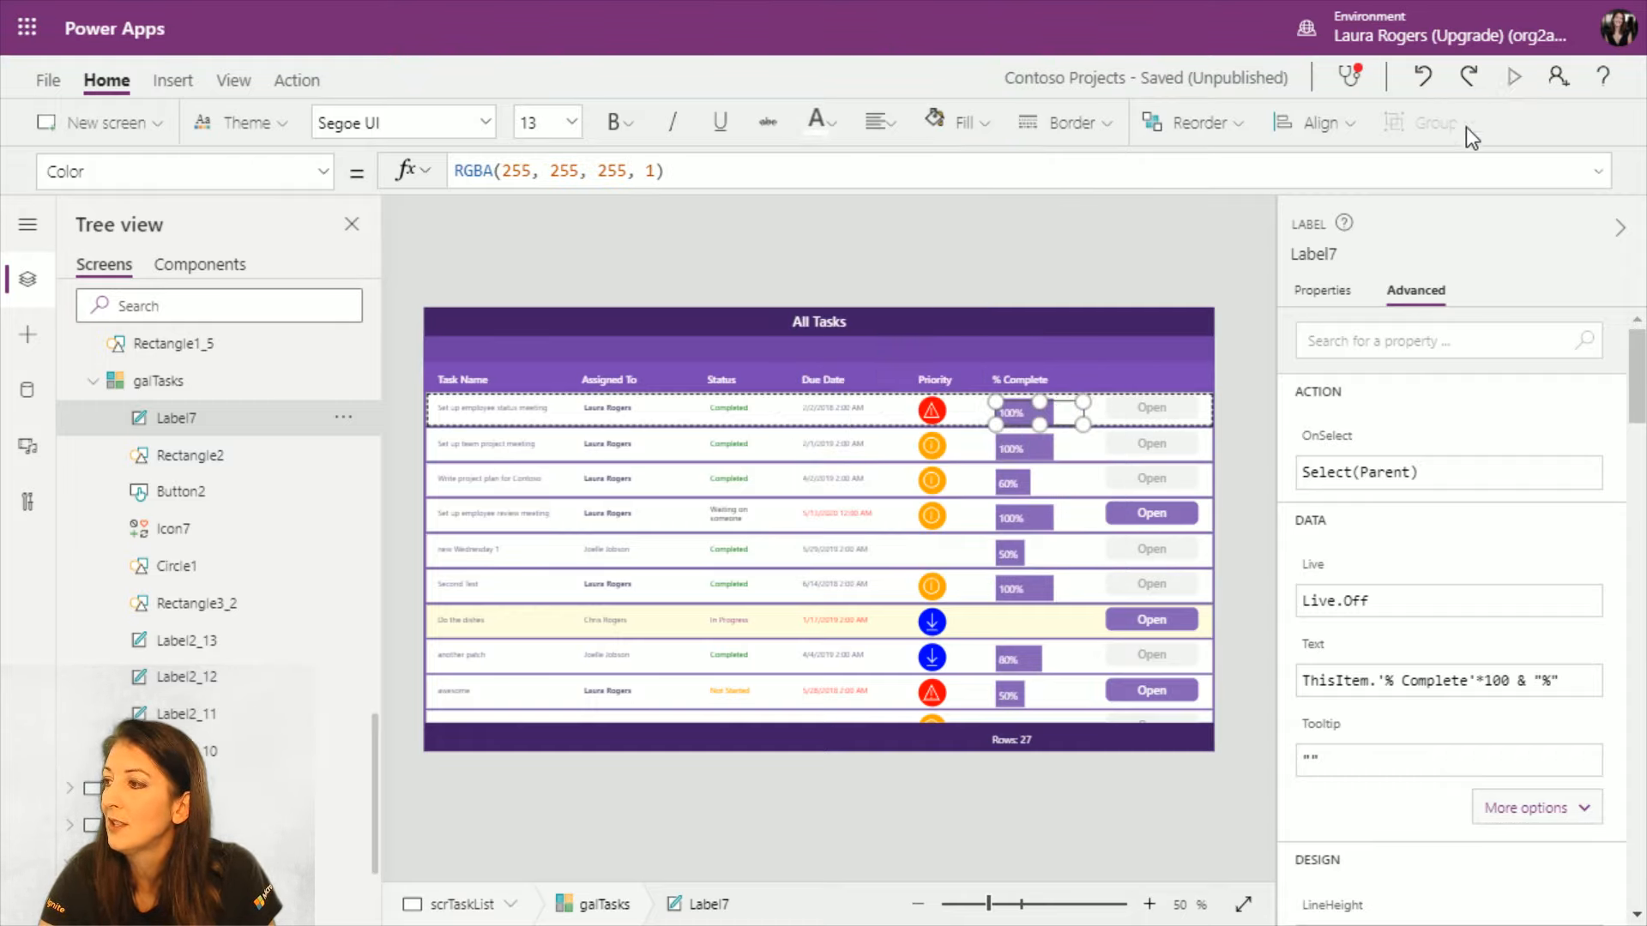
# Step: Preview the app and examine the percentage labels on the bars for all tasks, then return to editing and select the percentage label
pyautogui.press('F5')
pyautogui.scroll(-3, 1278, 258)
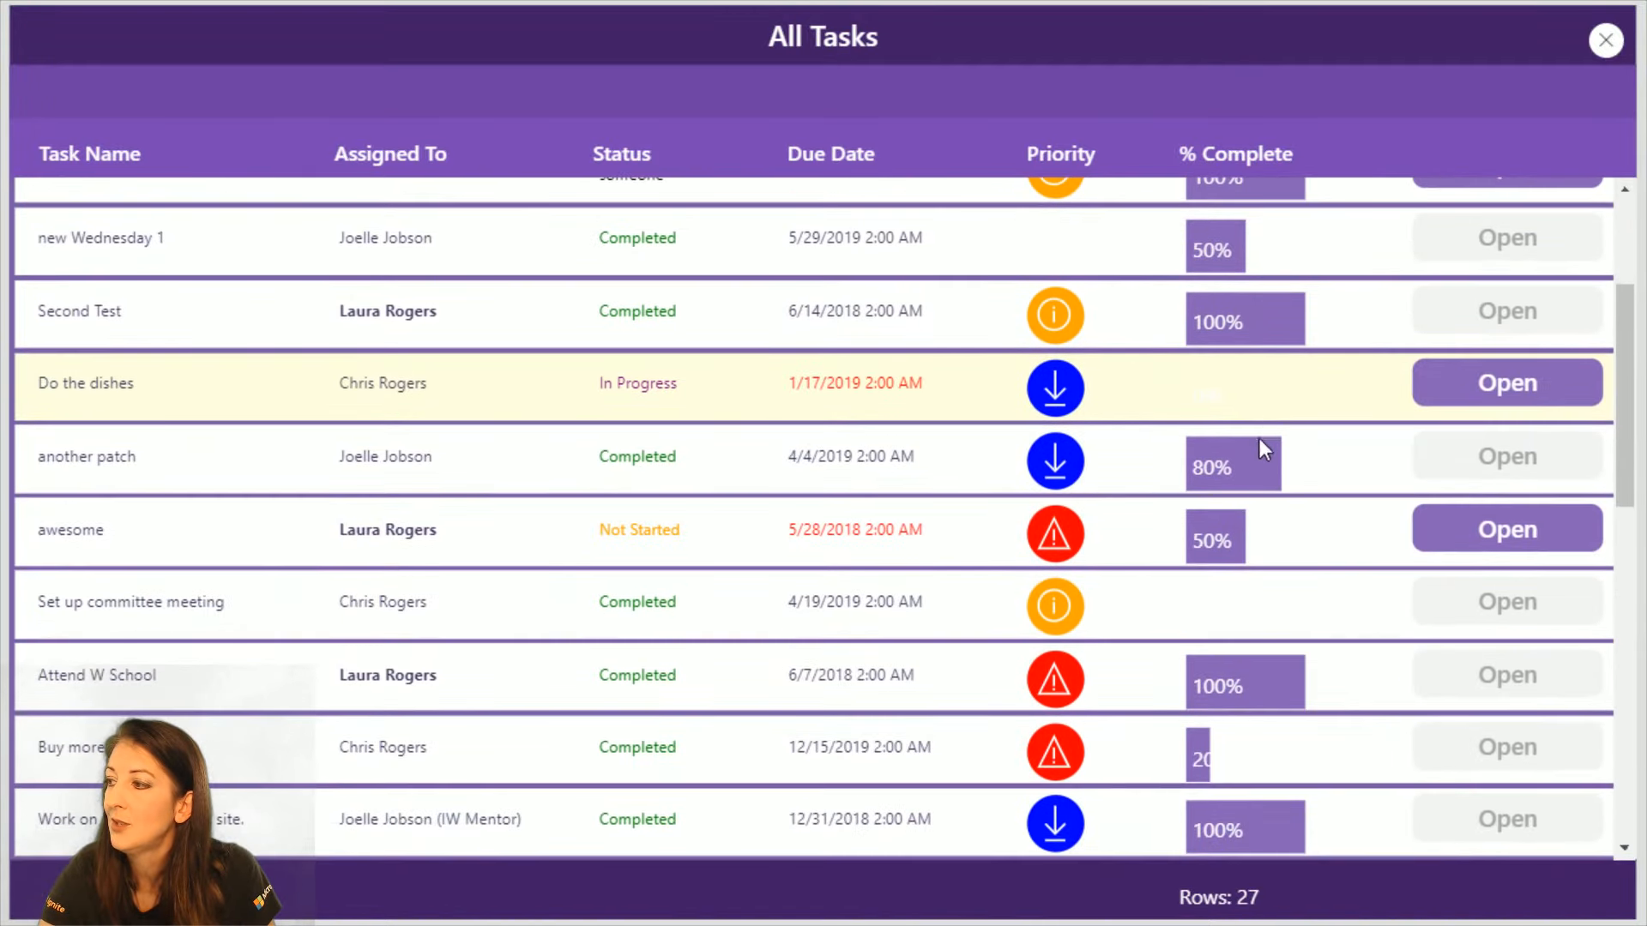
pyautogui.scroll(-5, 1258, 446)
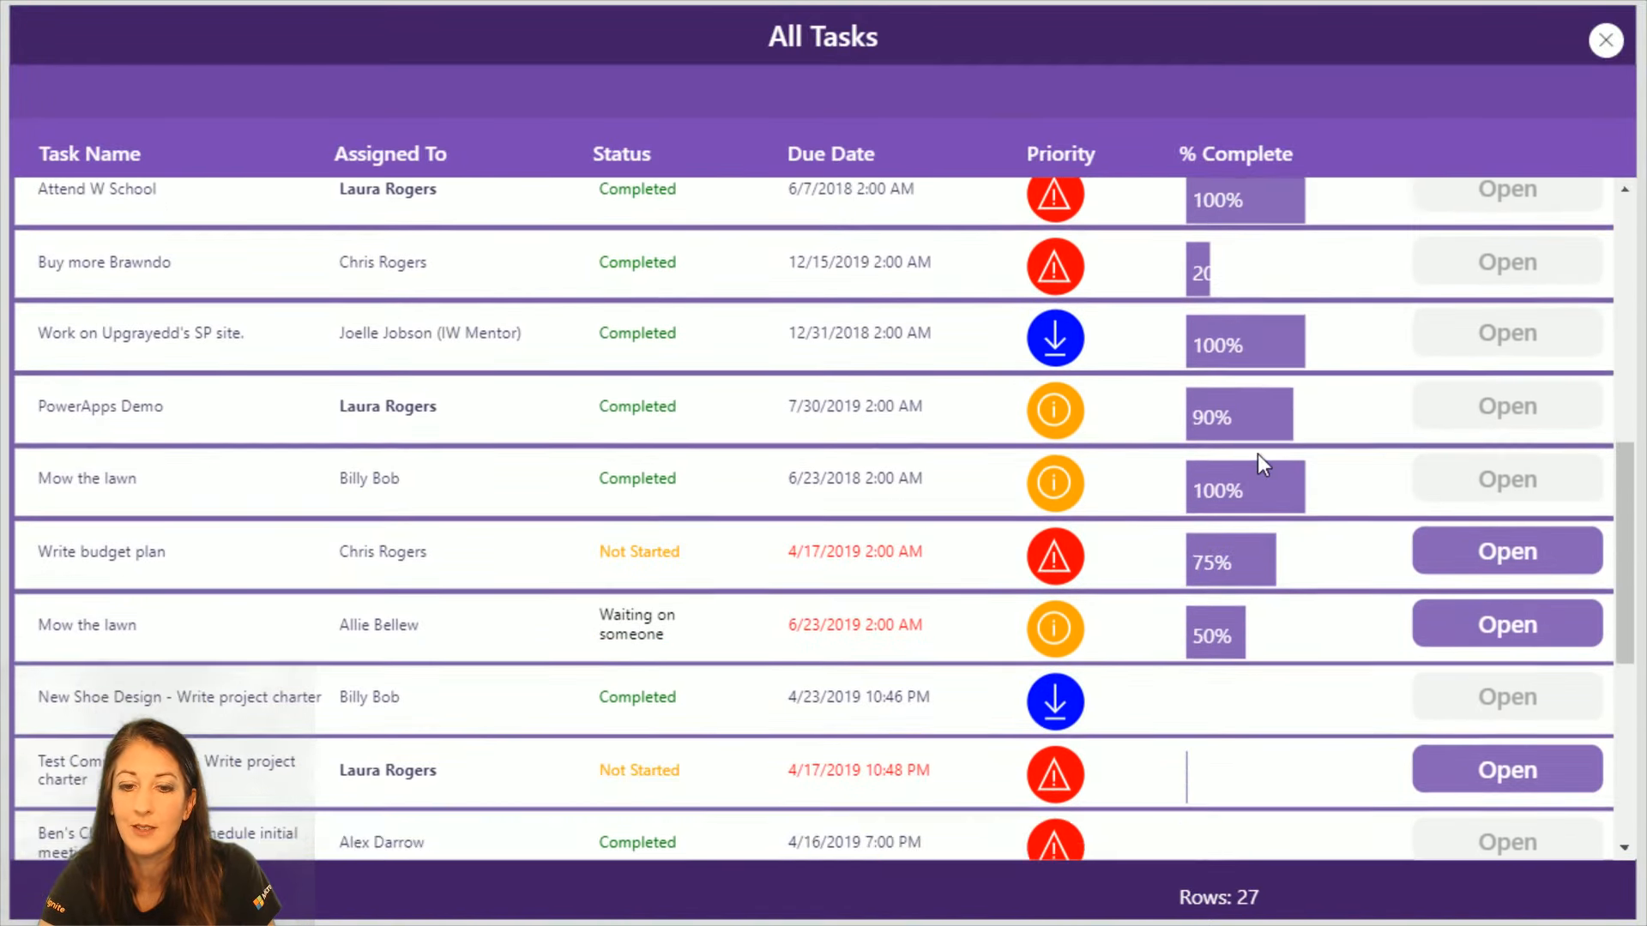
pyautogui.scroll(-5, 1258, 454)
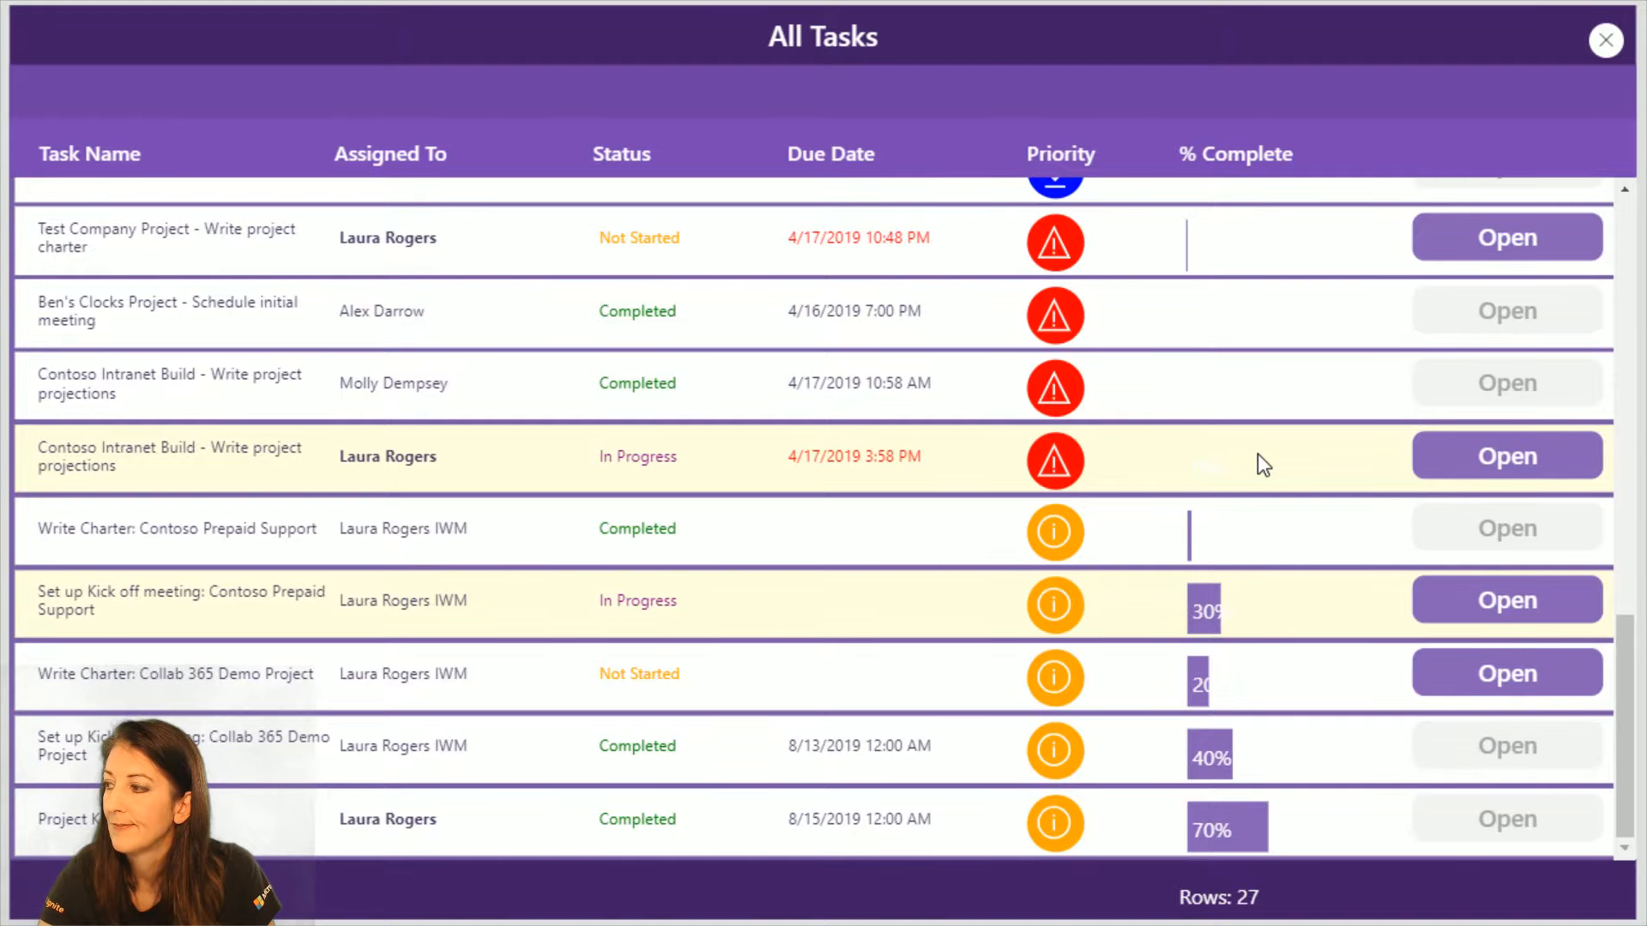
pyautogui.scroll(12, 1257, 454)
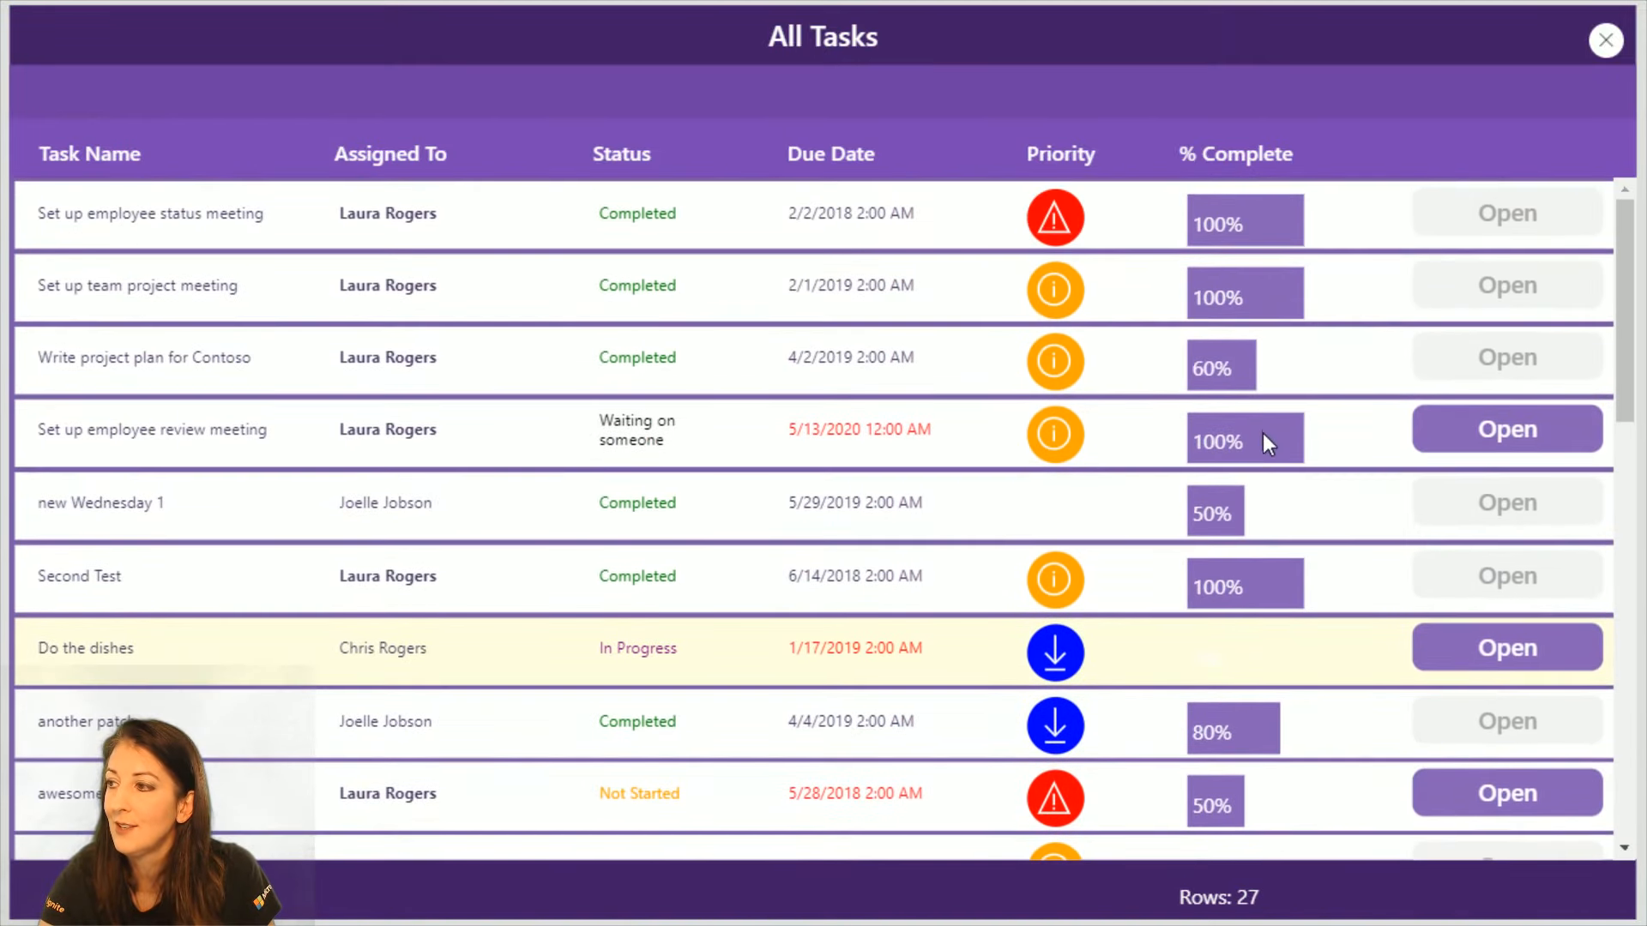
pyautogui.click(1605, 43)
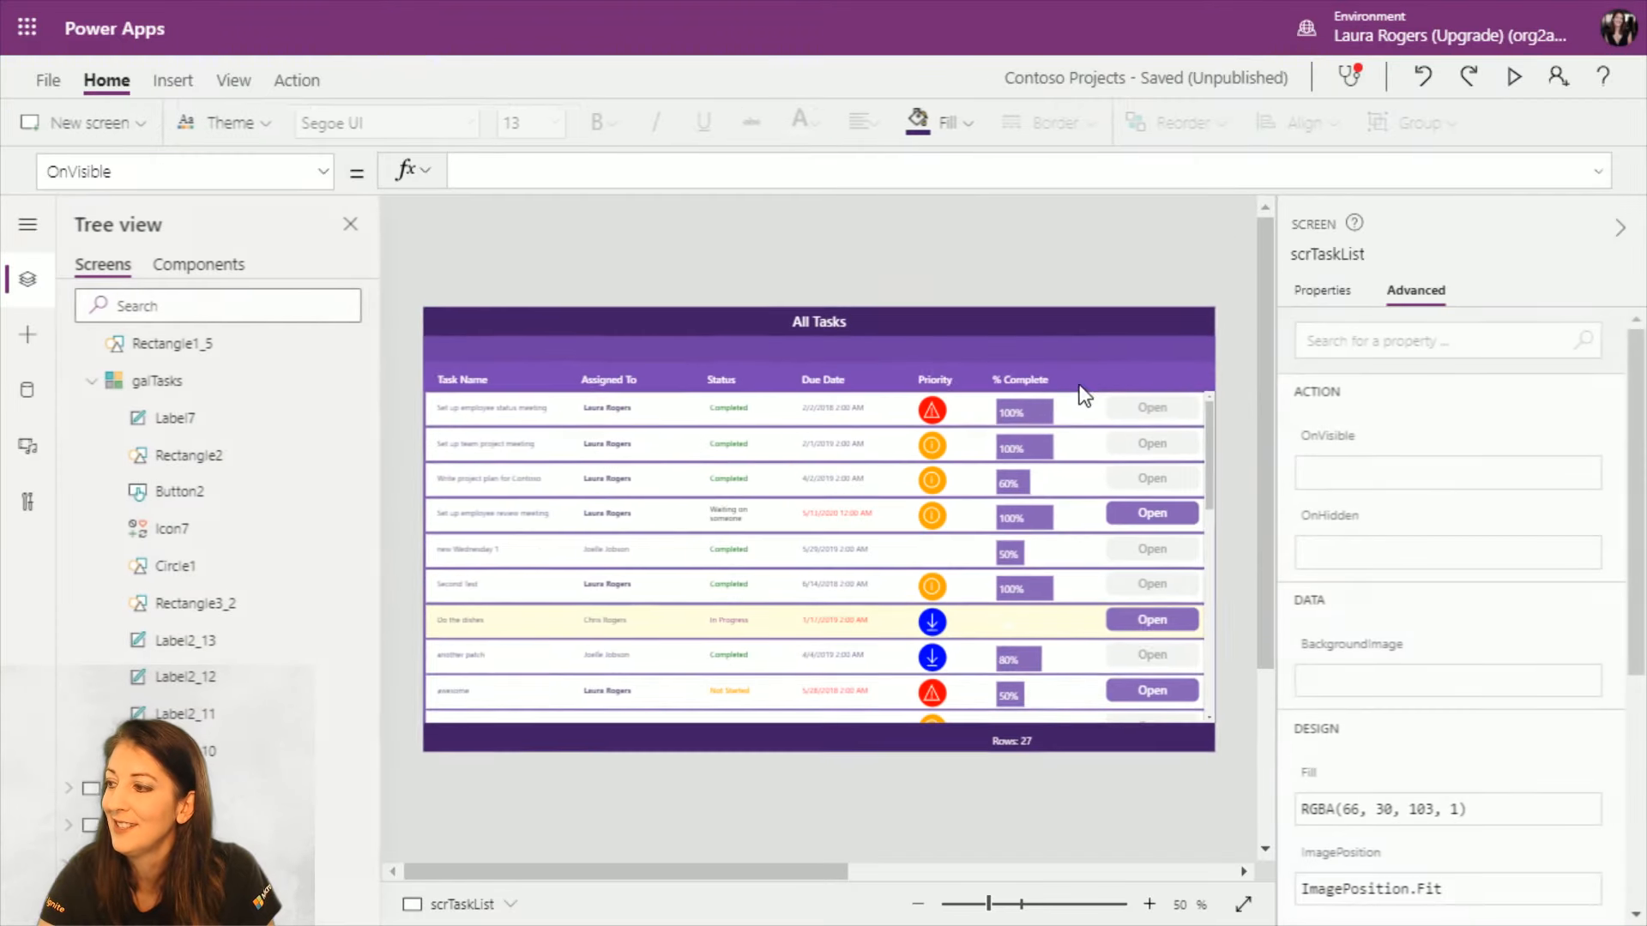
pyautogui.click(1026, 413)
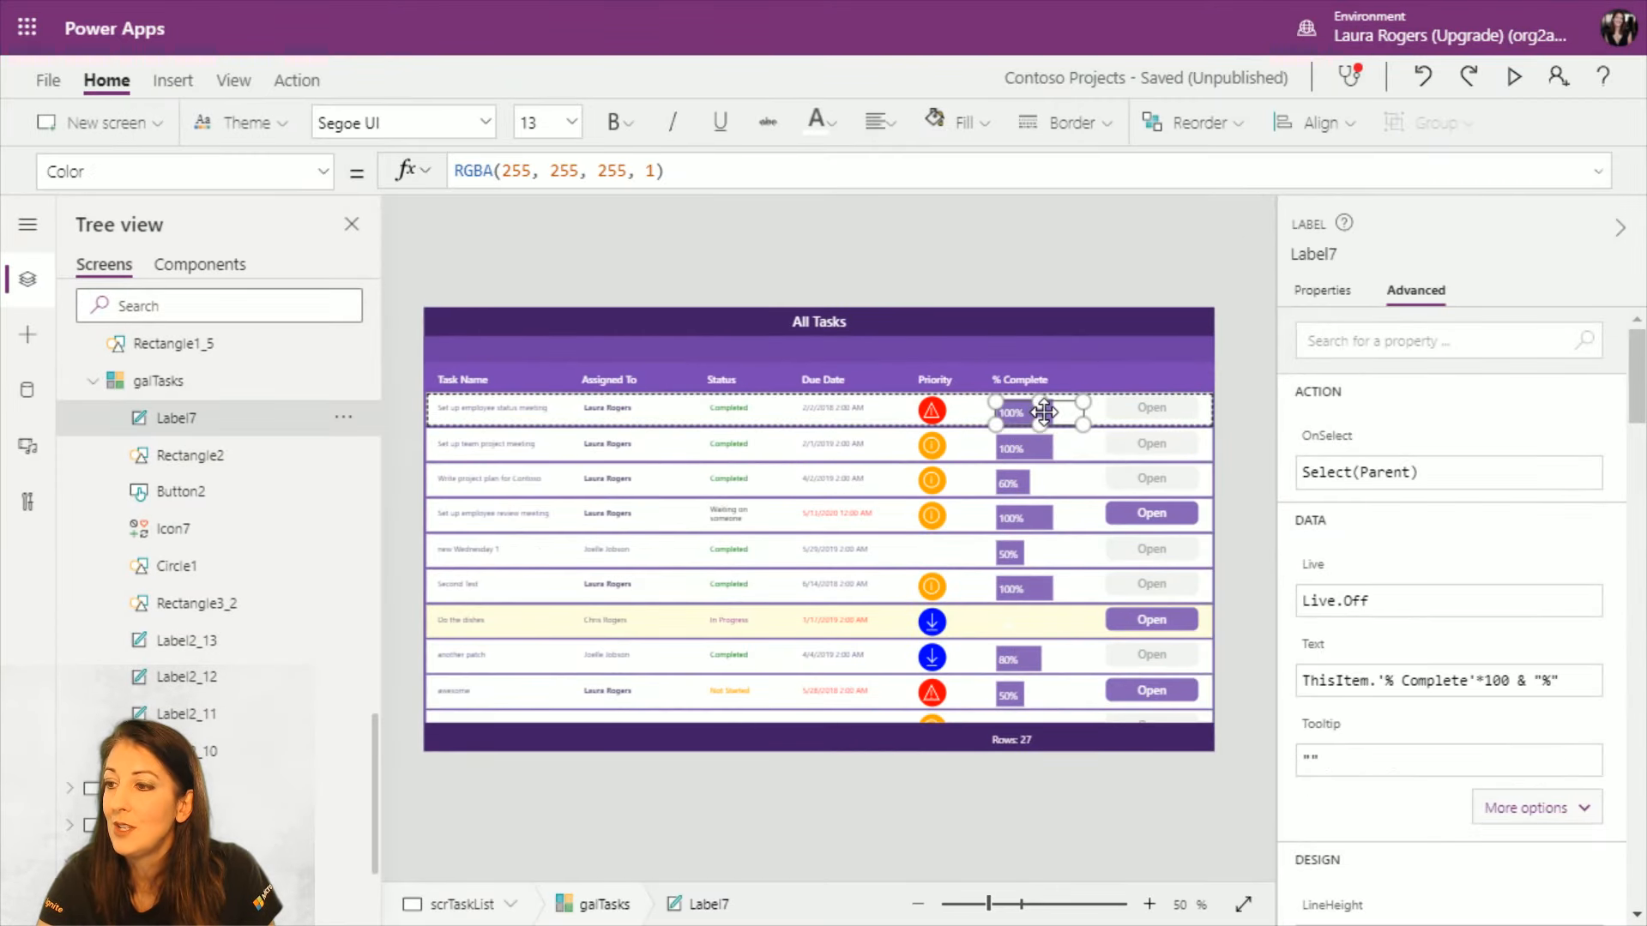
# Step: Set the Fill property of the % Complete rectangle to If(ThisItem.'% Complete'=1,Green,RGBA(135, 100, 184, 1))
pyautogui.click(225, 459)
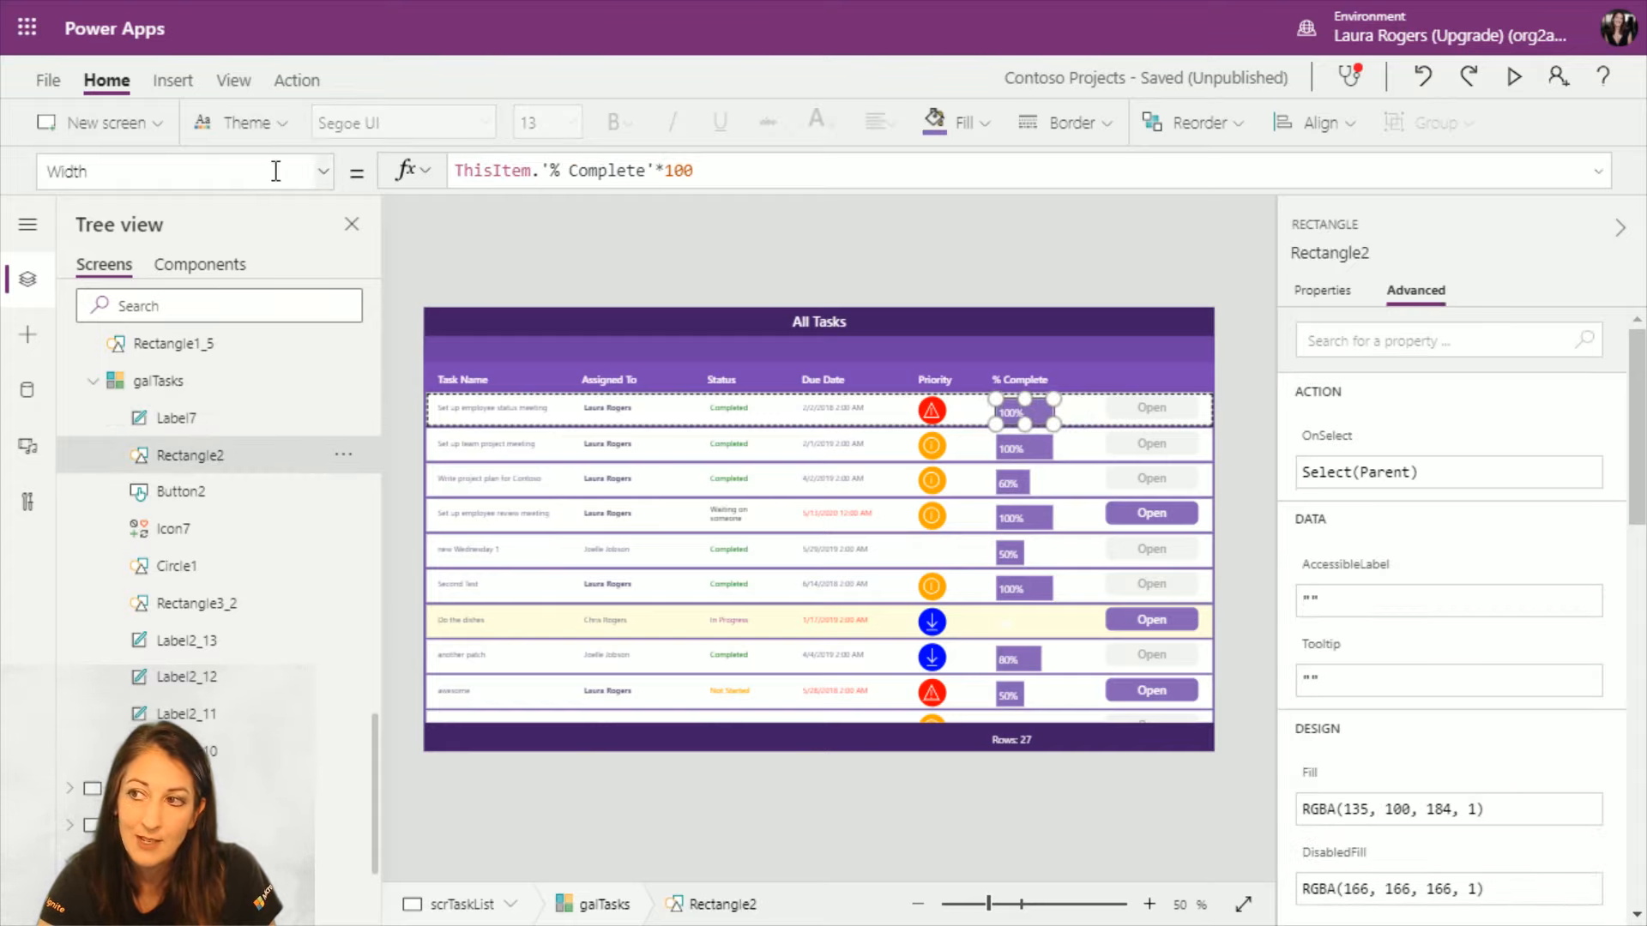
pyautogui.click(324, 172)
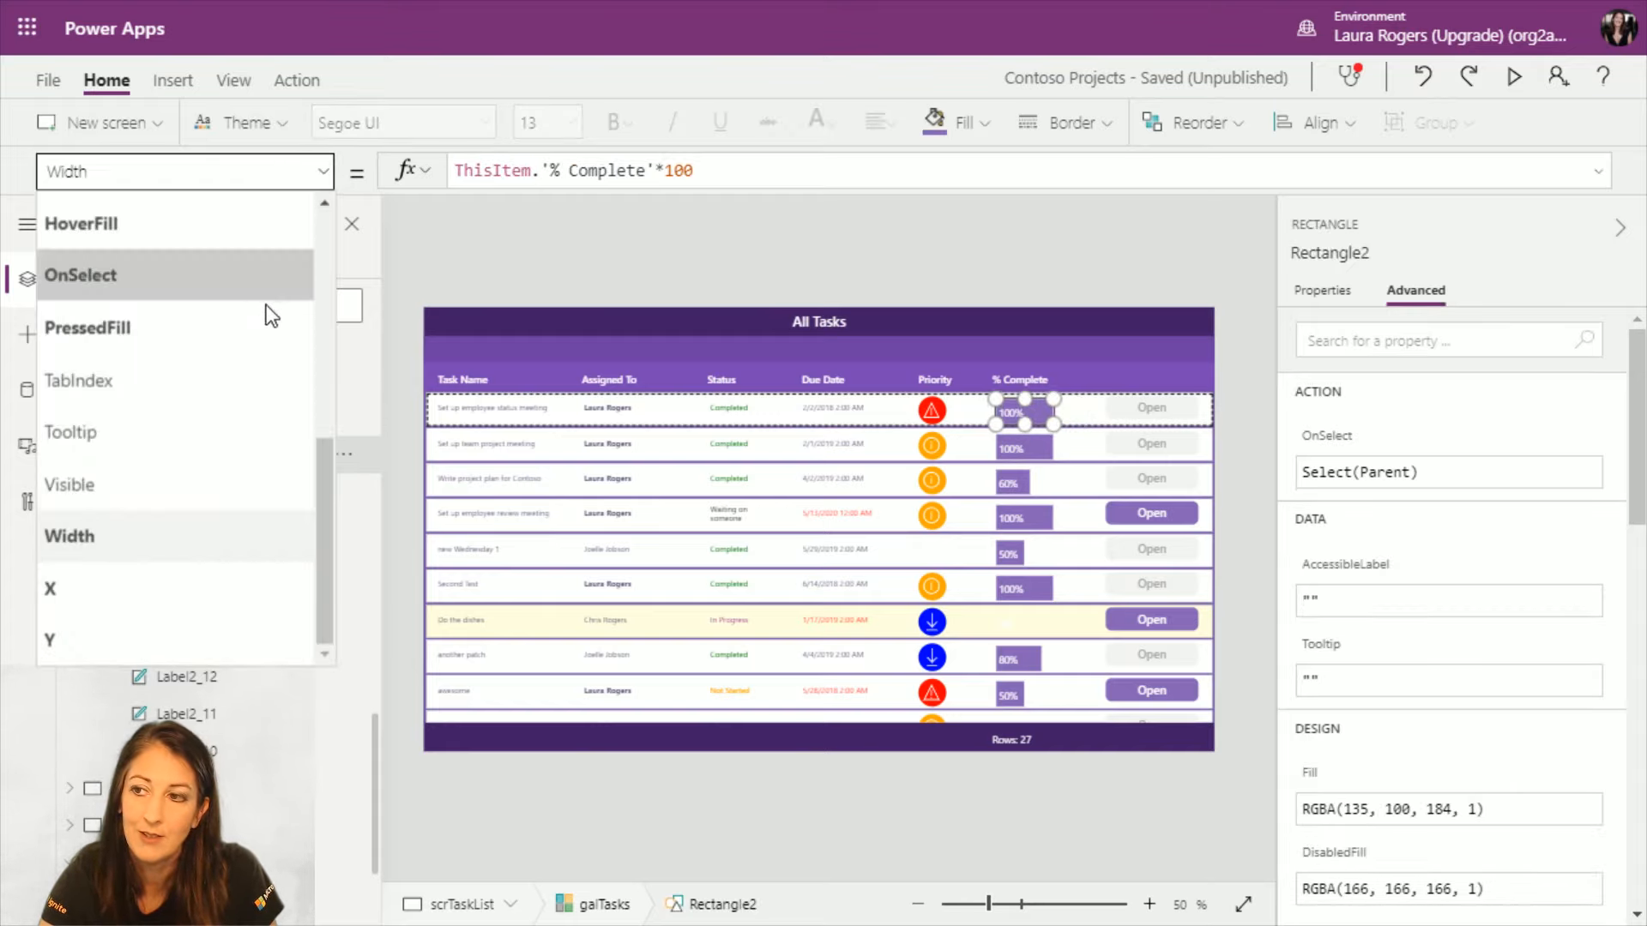
pyautogui.scroll(3, 266, 313)
pyautogui.click(192, 274)
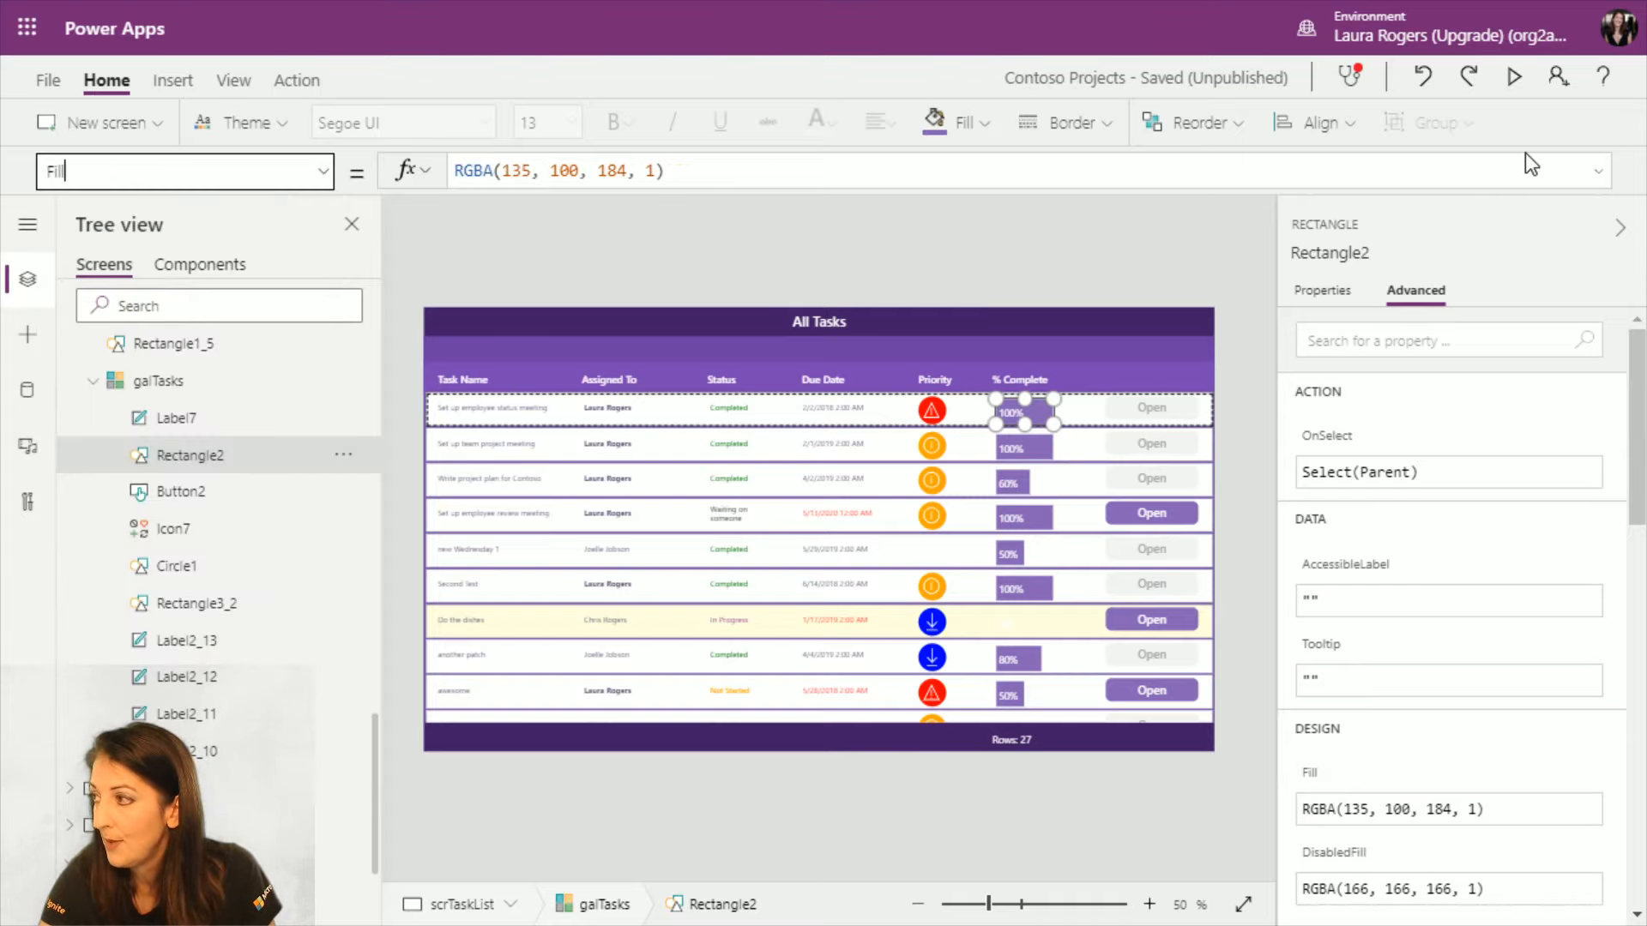
pyautogui.click(1605, 171)
pyautogui.click(786, 171)
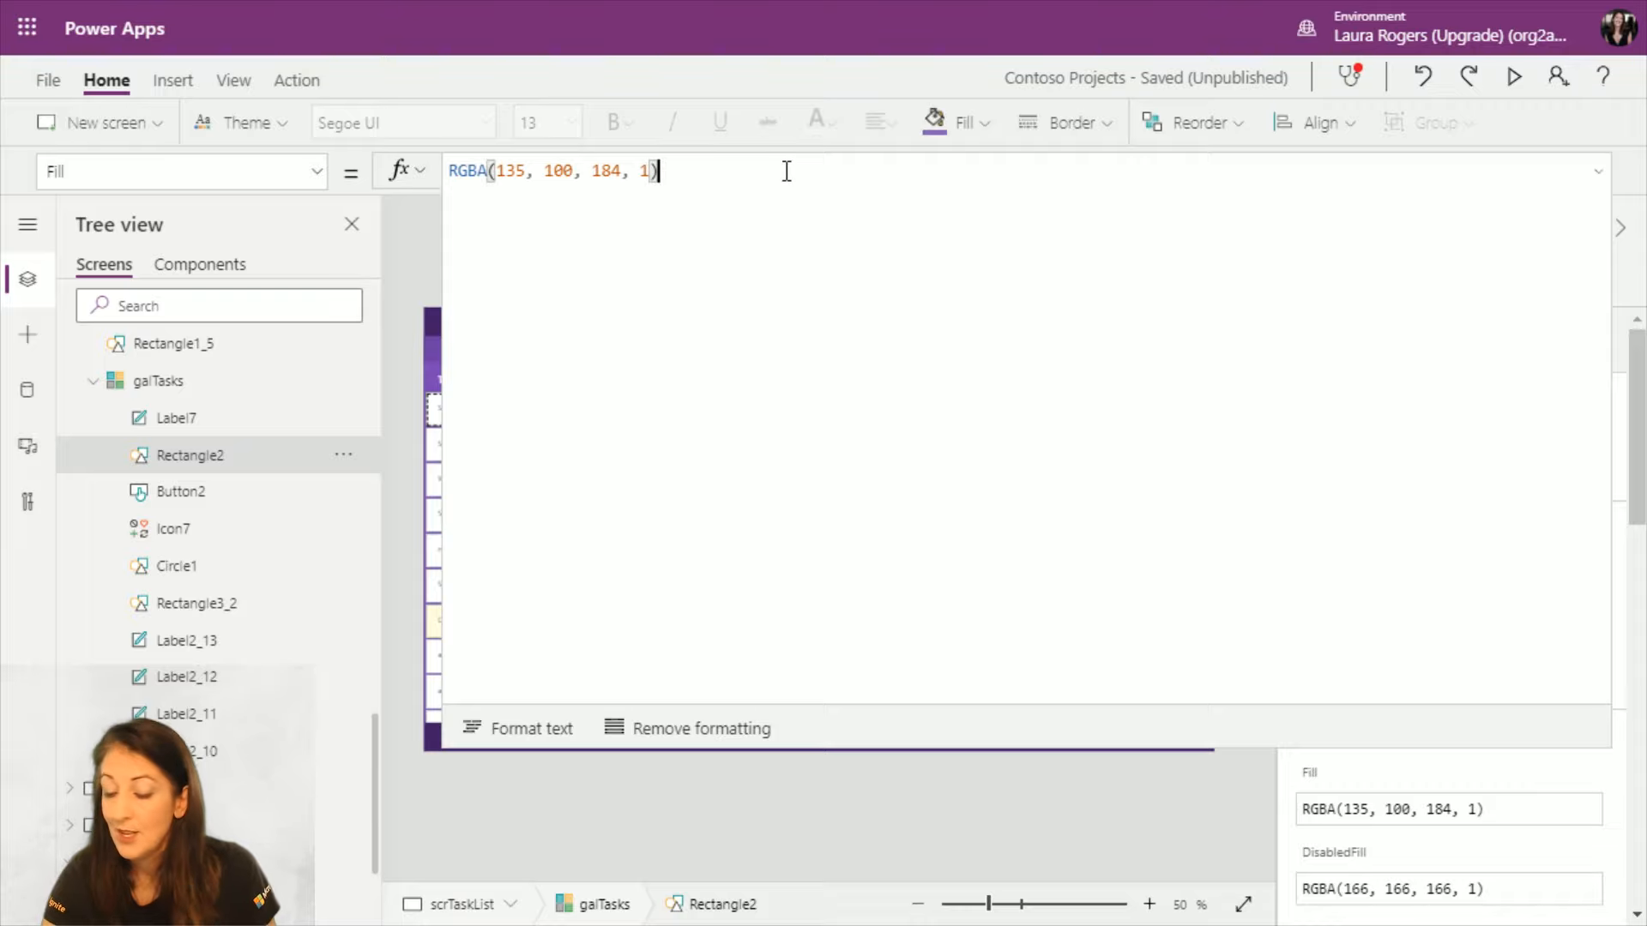
pyautogui.press('Home')
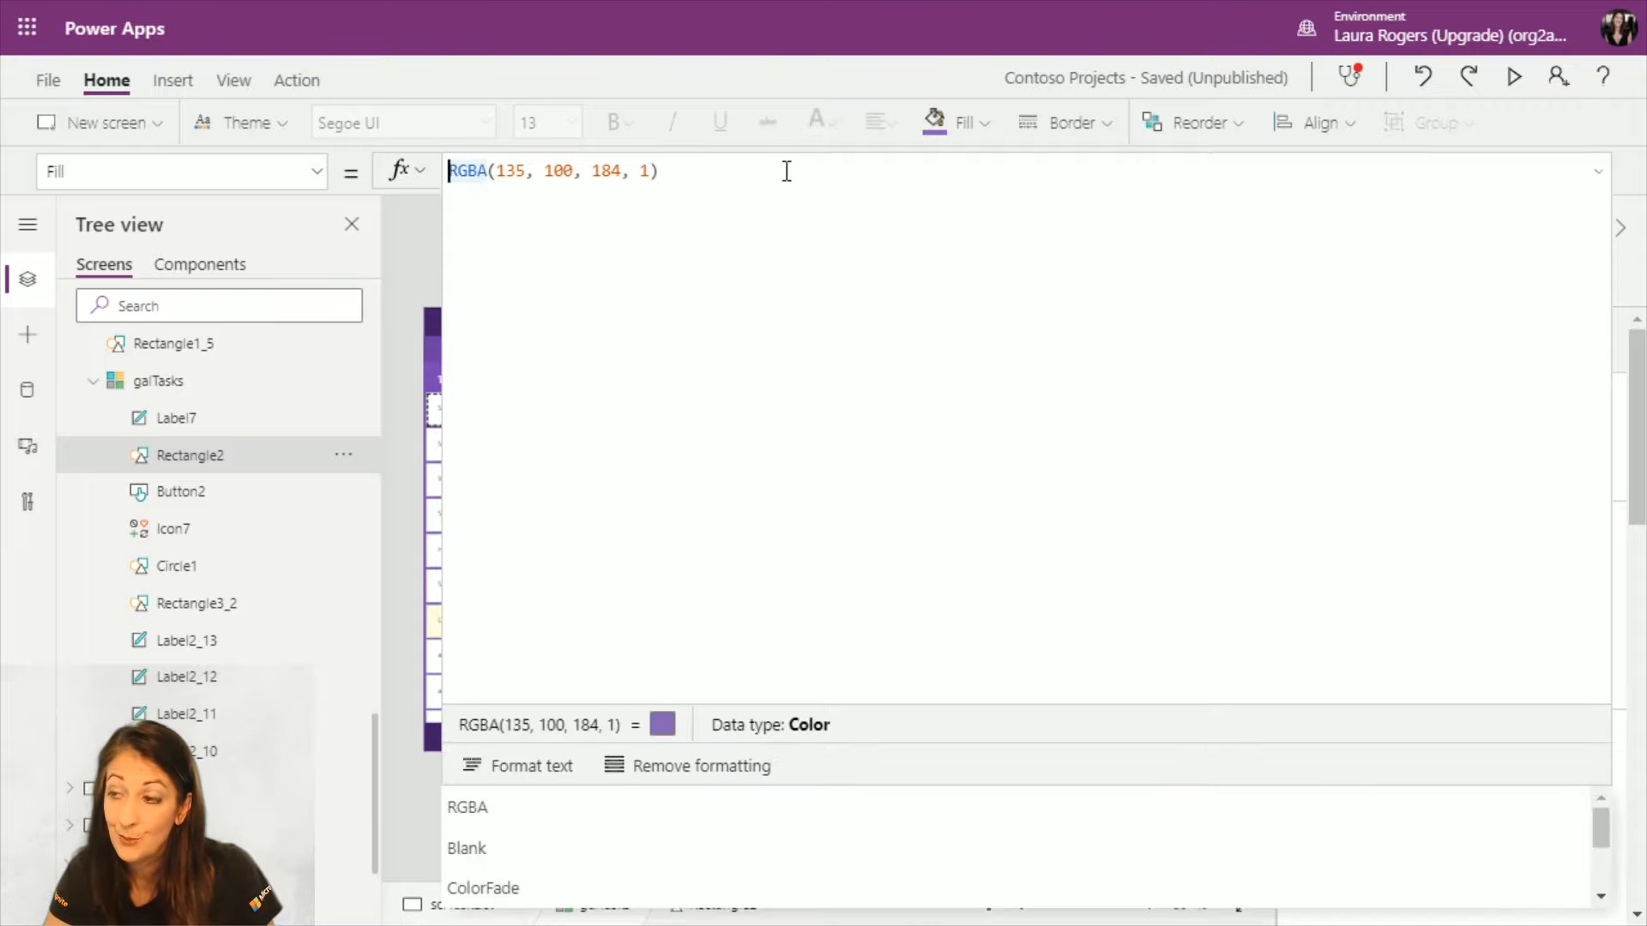
pyautogui.press('Return')
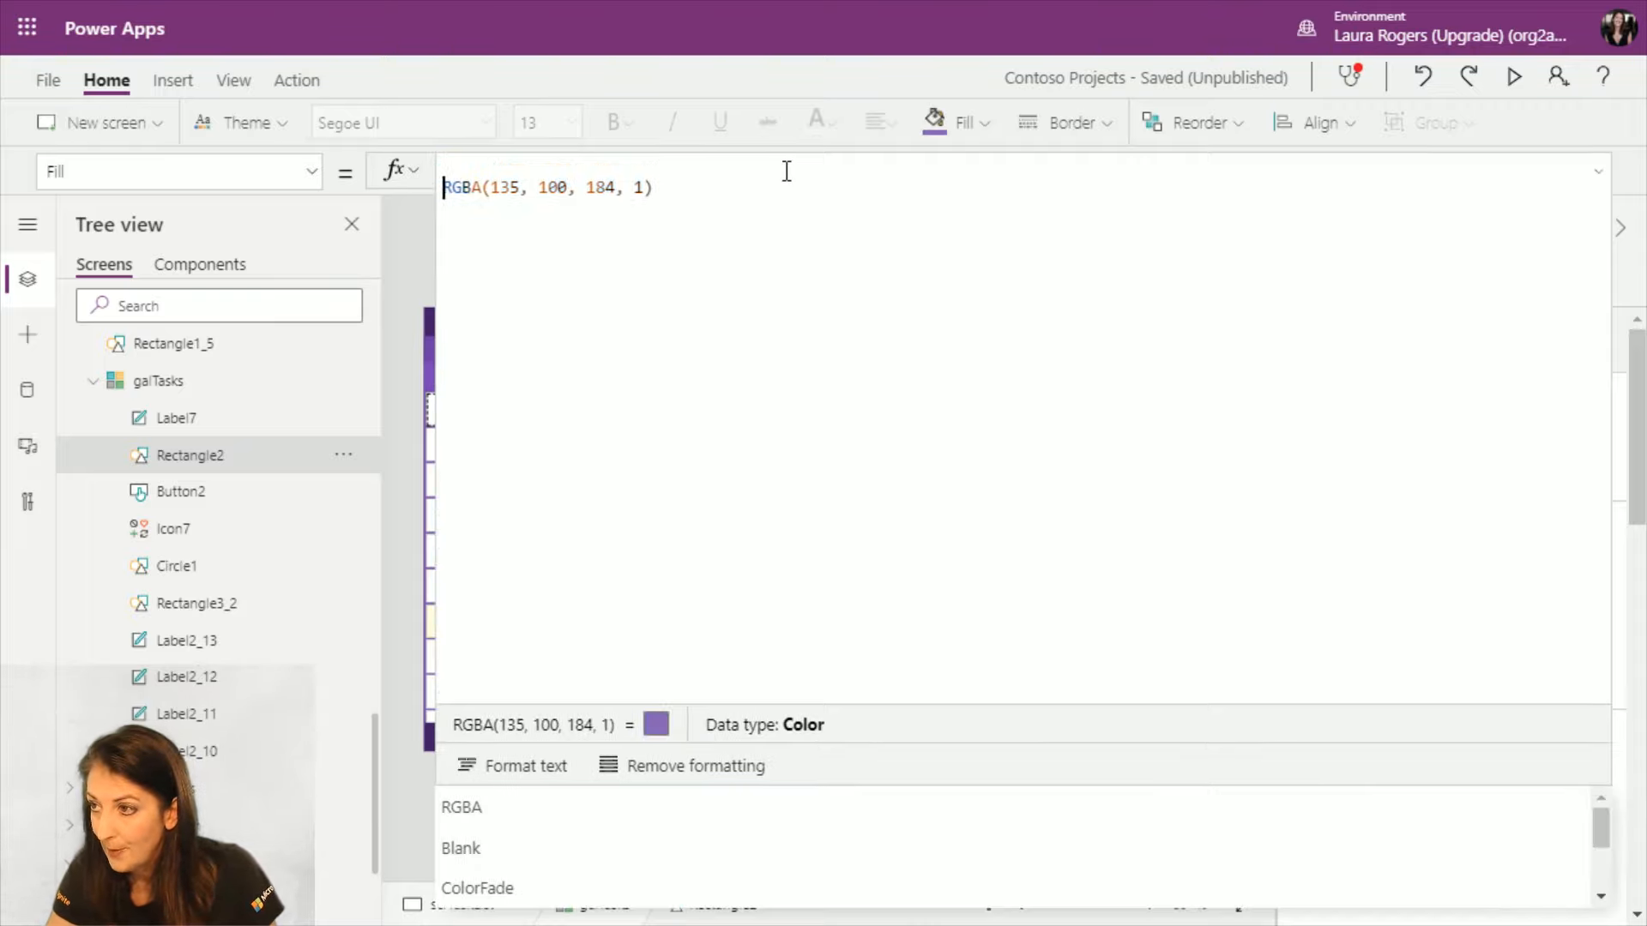
pyautogui.write('if(this')
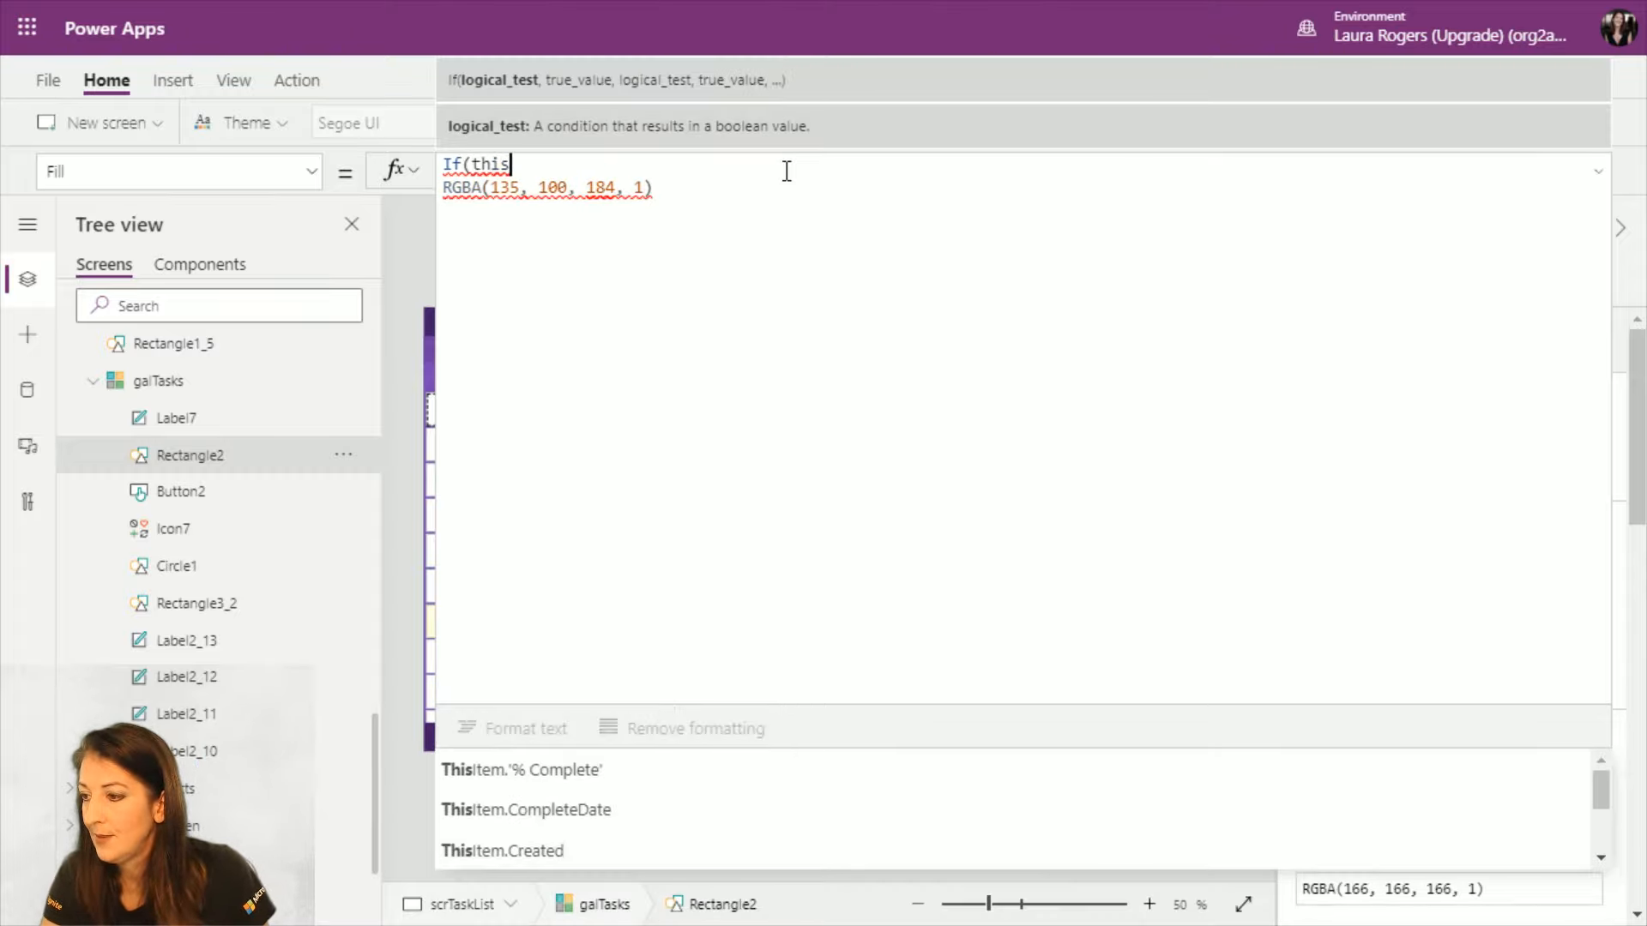
pyautogui.click(848, 771)
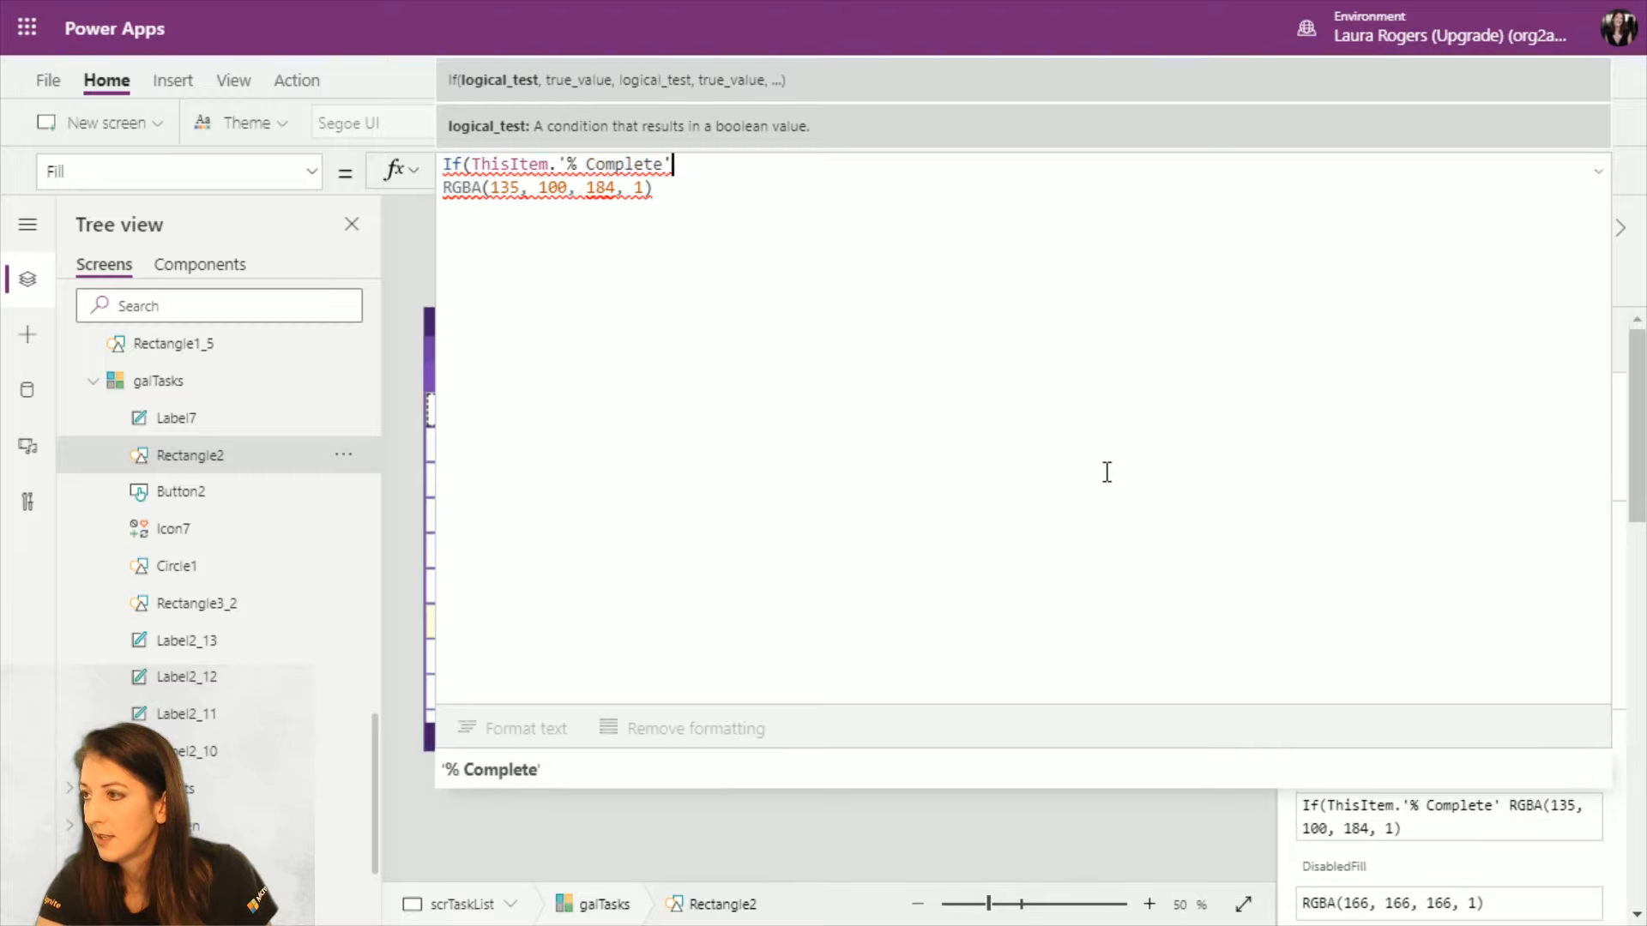
pyautogui.write('=1,Green,')
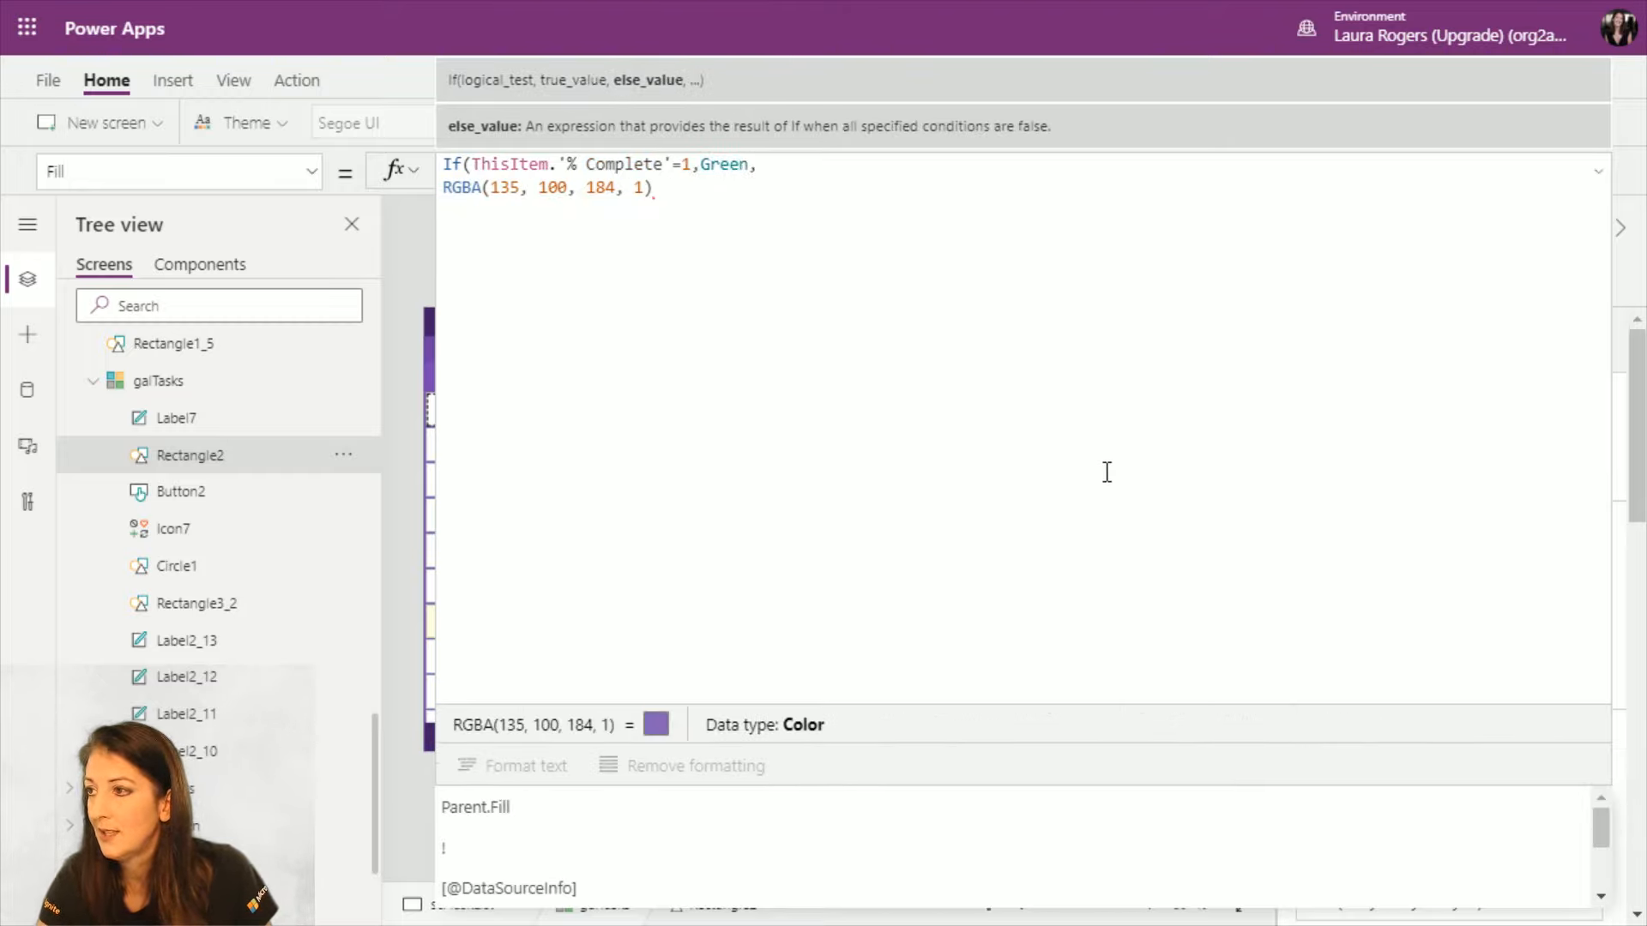
pyautogui.click(918, 176)
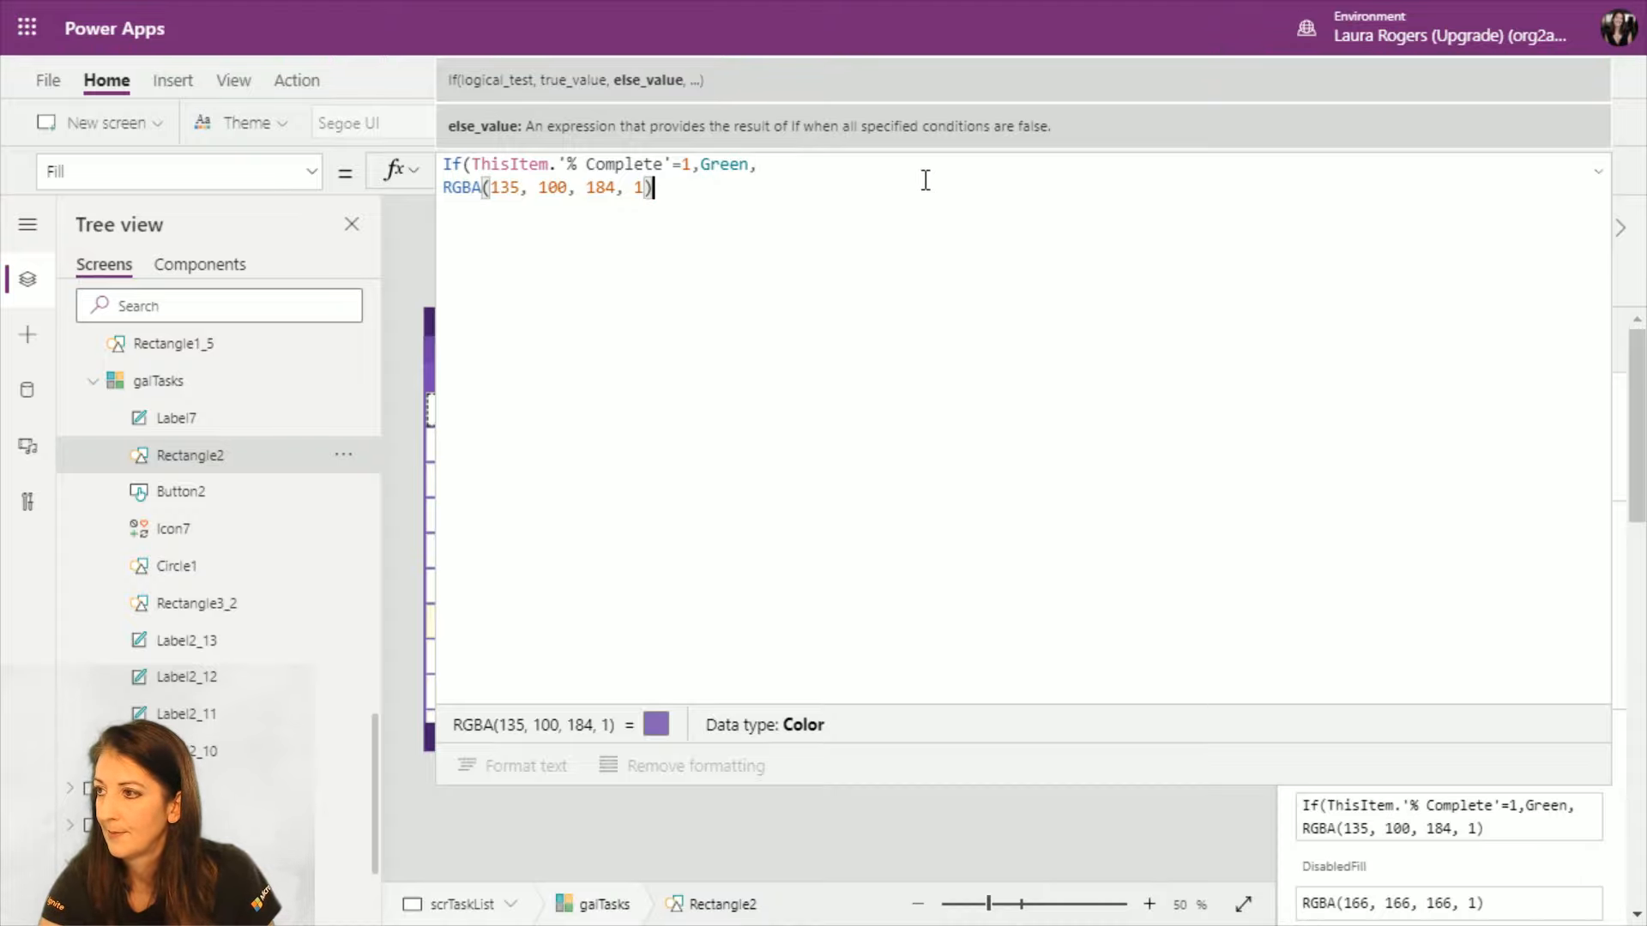
pyautogui.write(')')
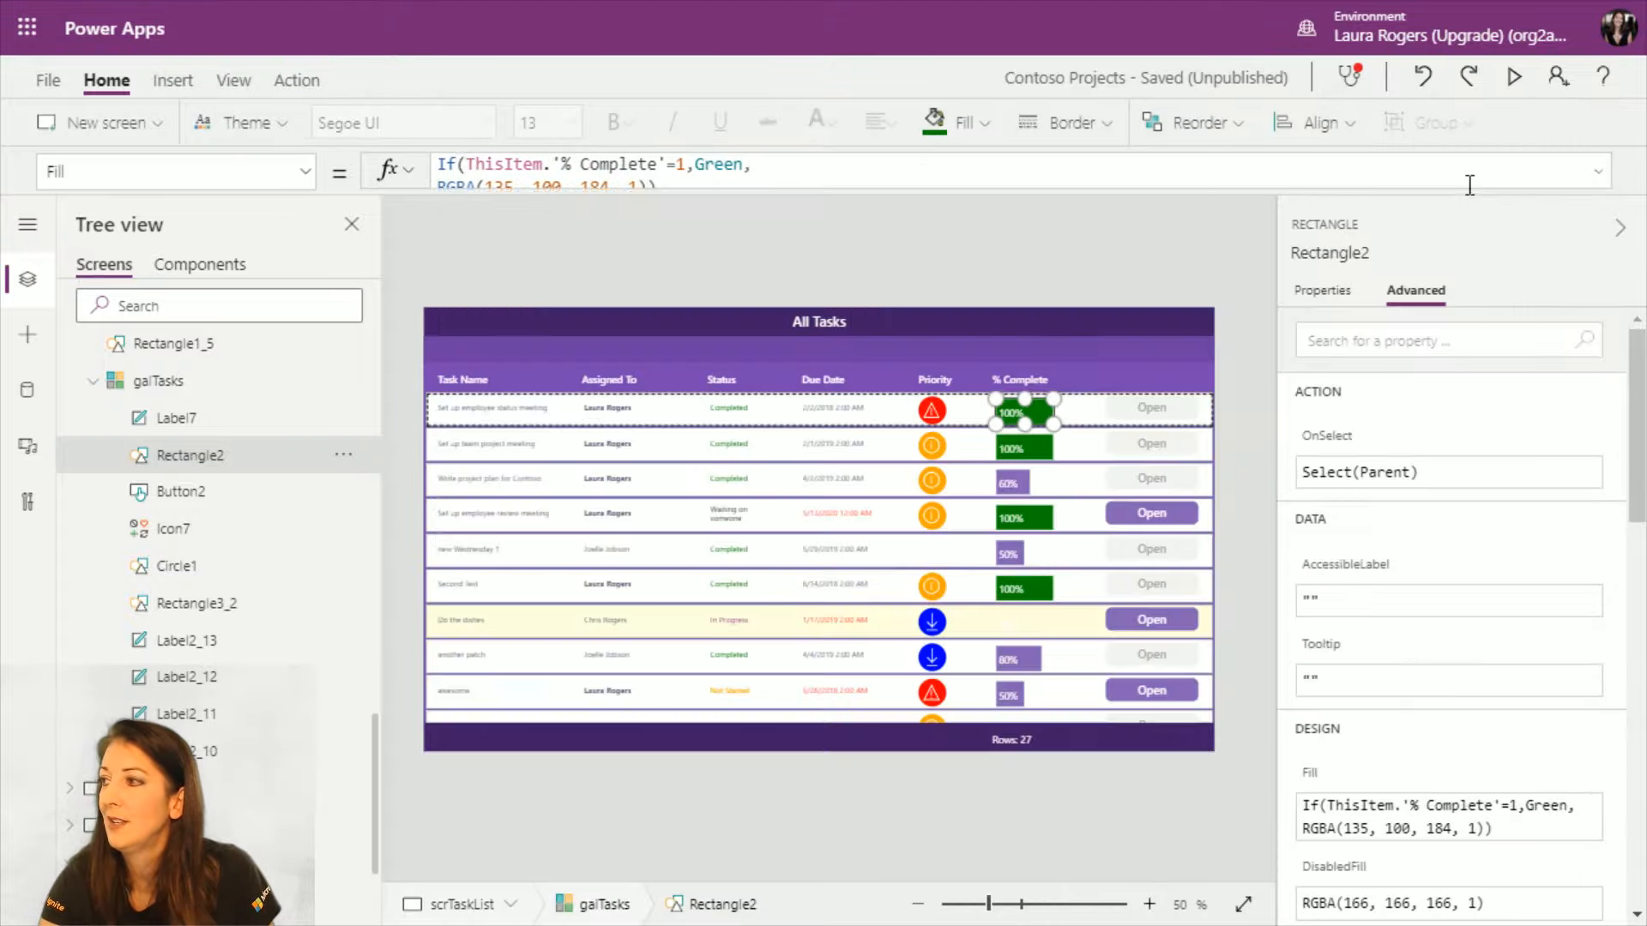
pyautogui.click(1600, 172)
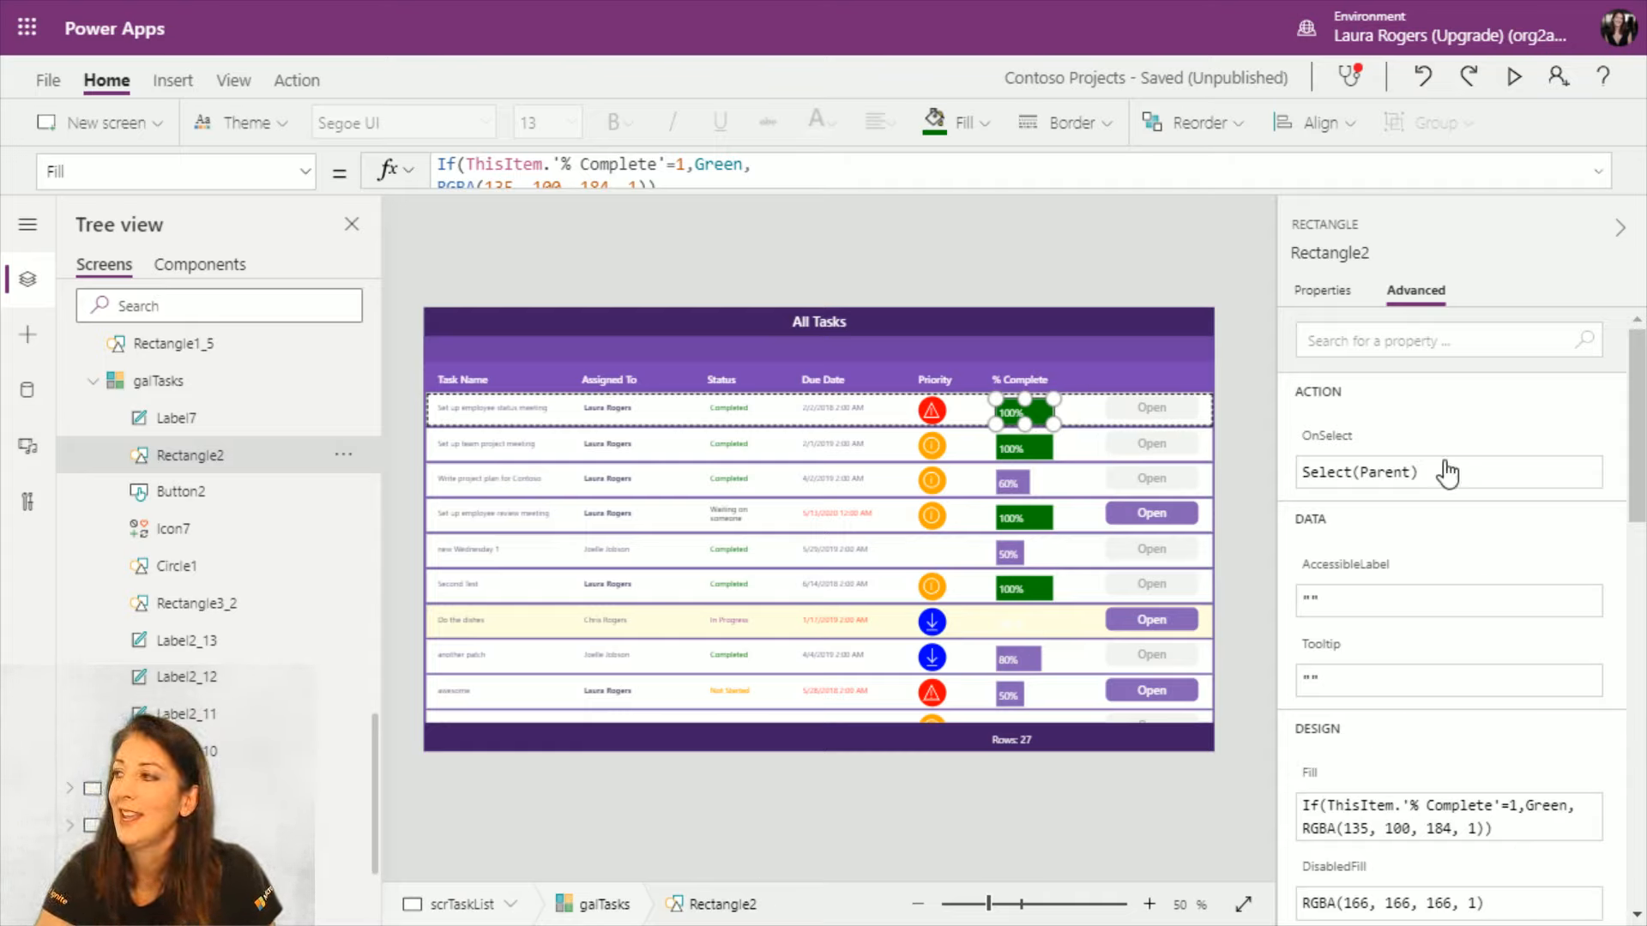
# Step: Preview the app and examine the fill colors of the % Complete bars across the tasks, then return to editing
pyautogui.click(1511, 75)
pyautogui.scroll(-5, 1276, 309)
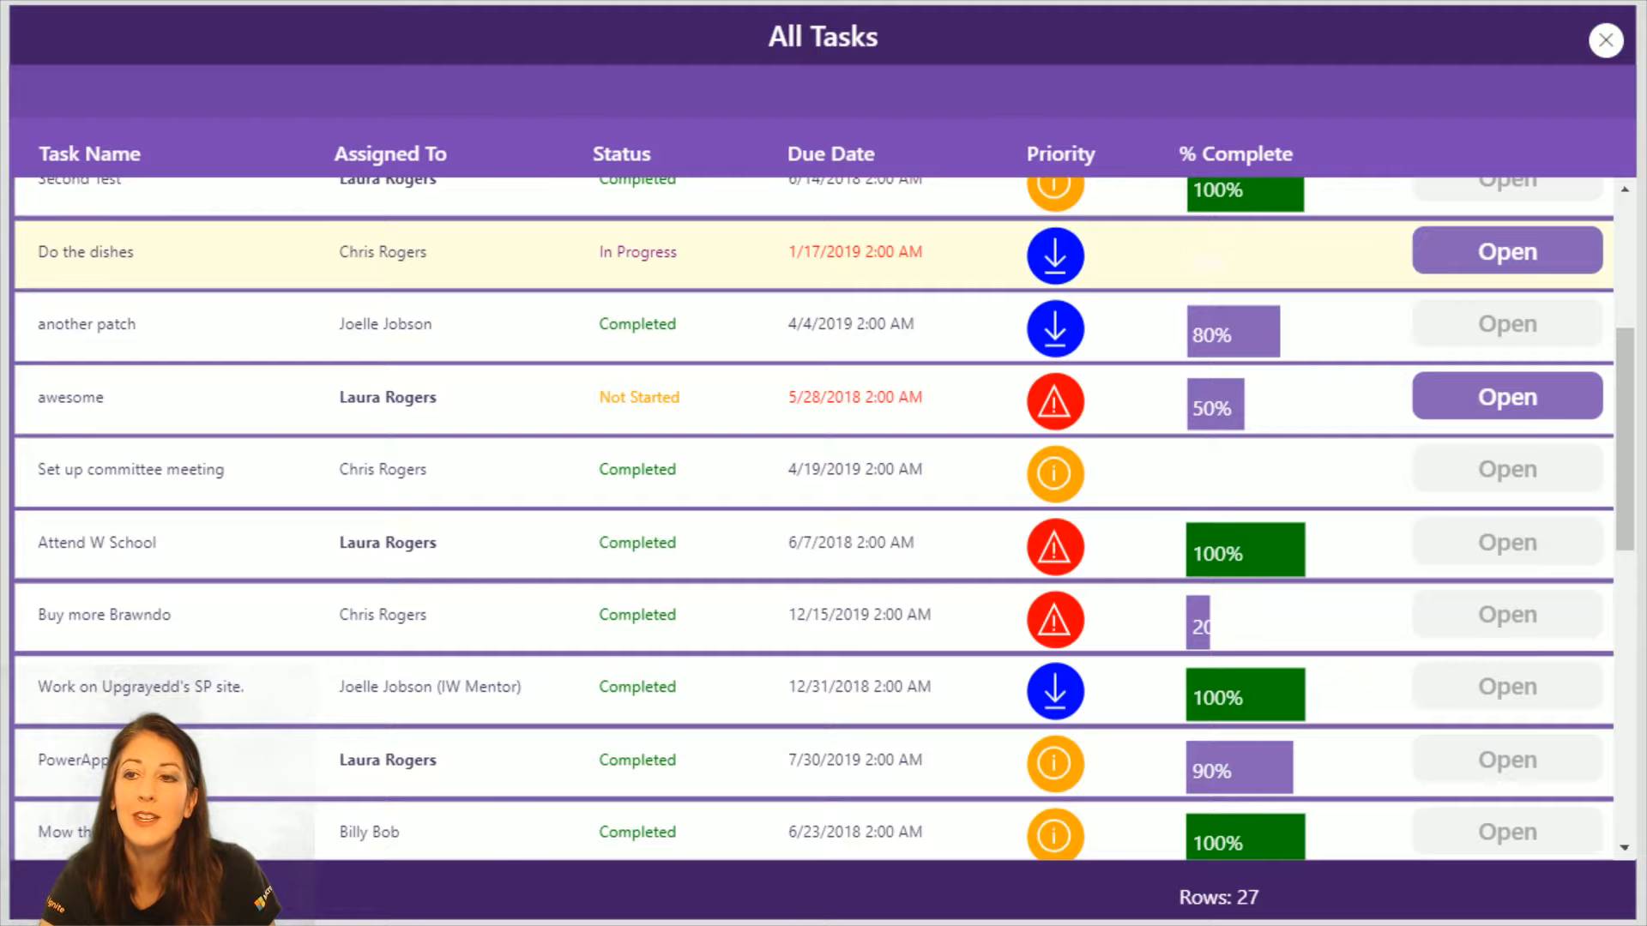
pyautogui.scroll(5, 1231, 536)
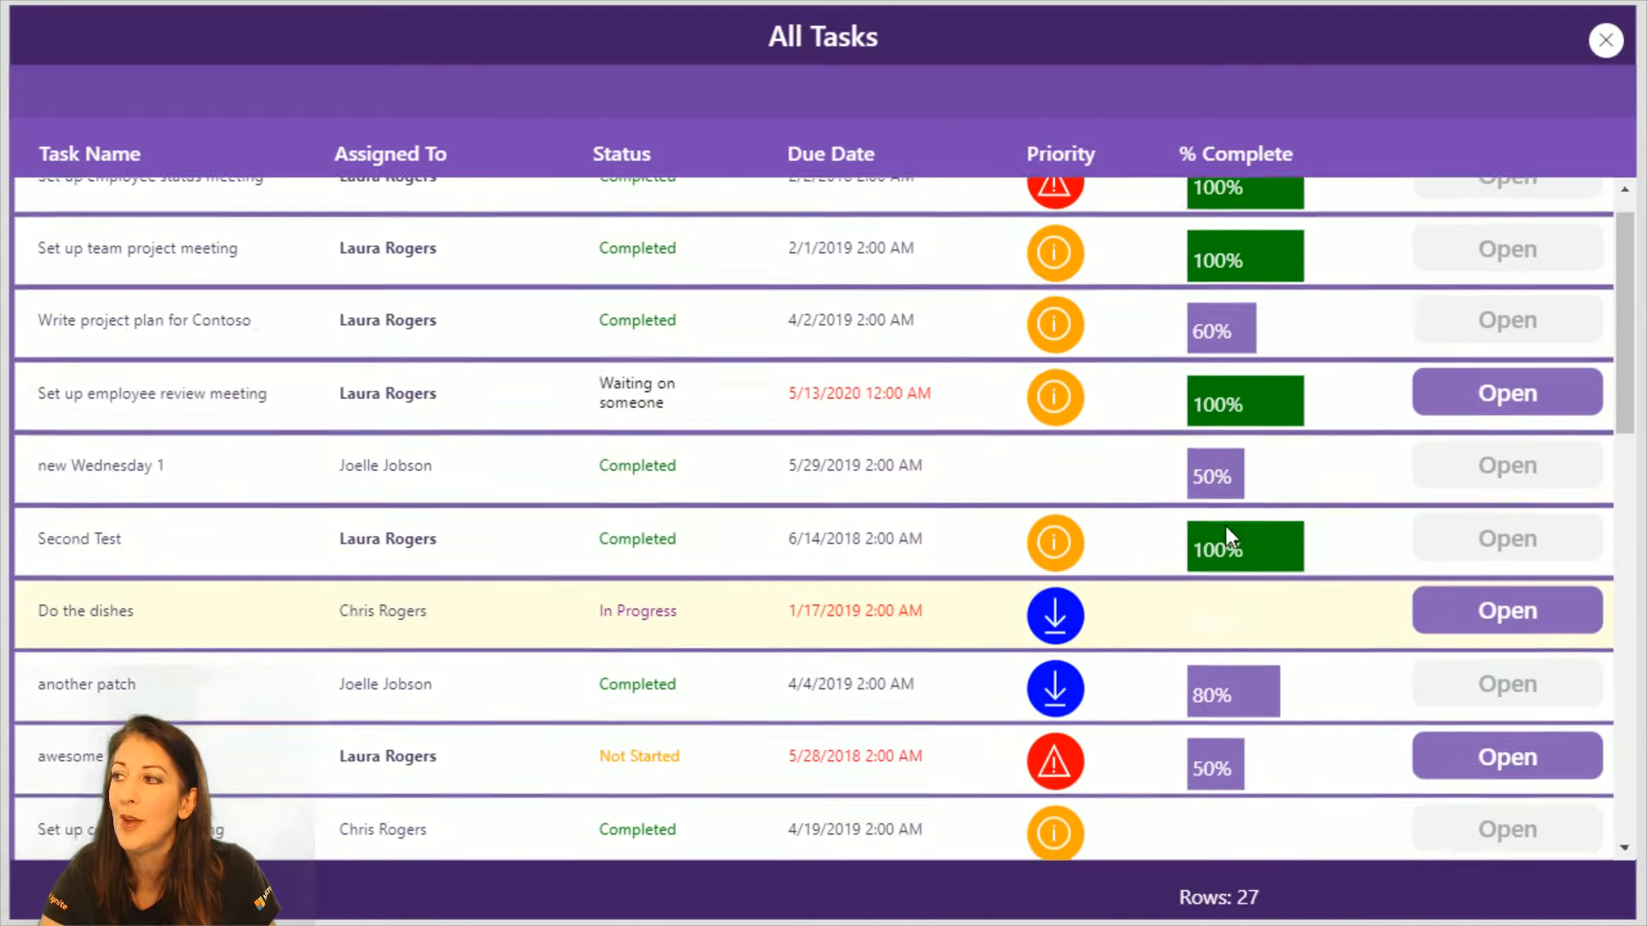
pyautogui.click(1607, 41)
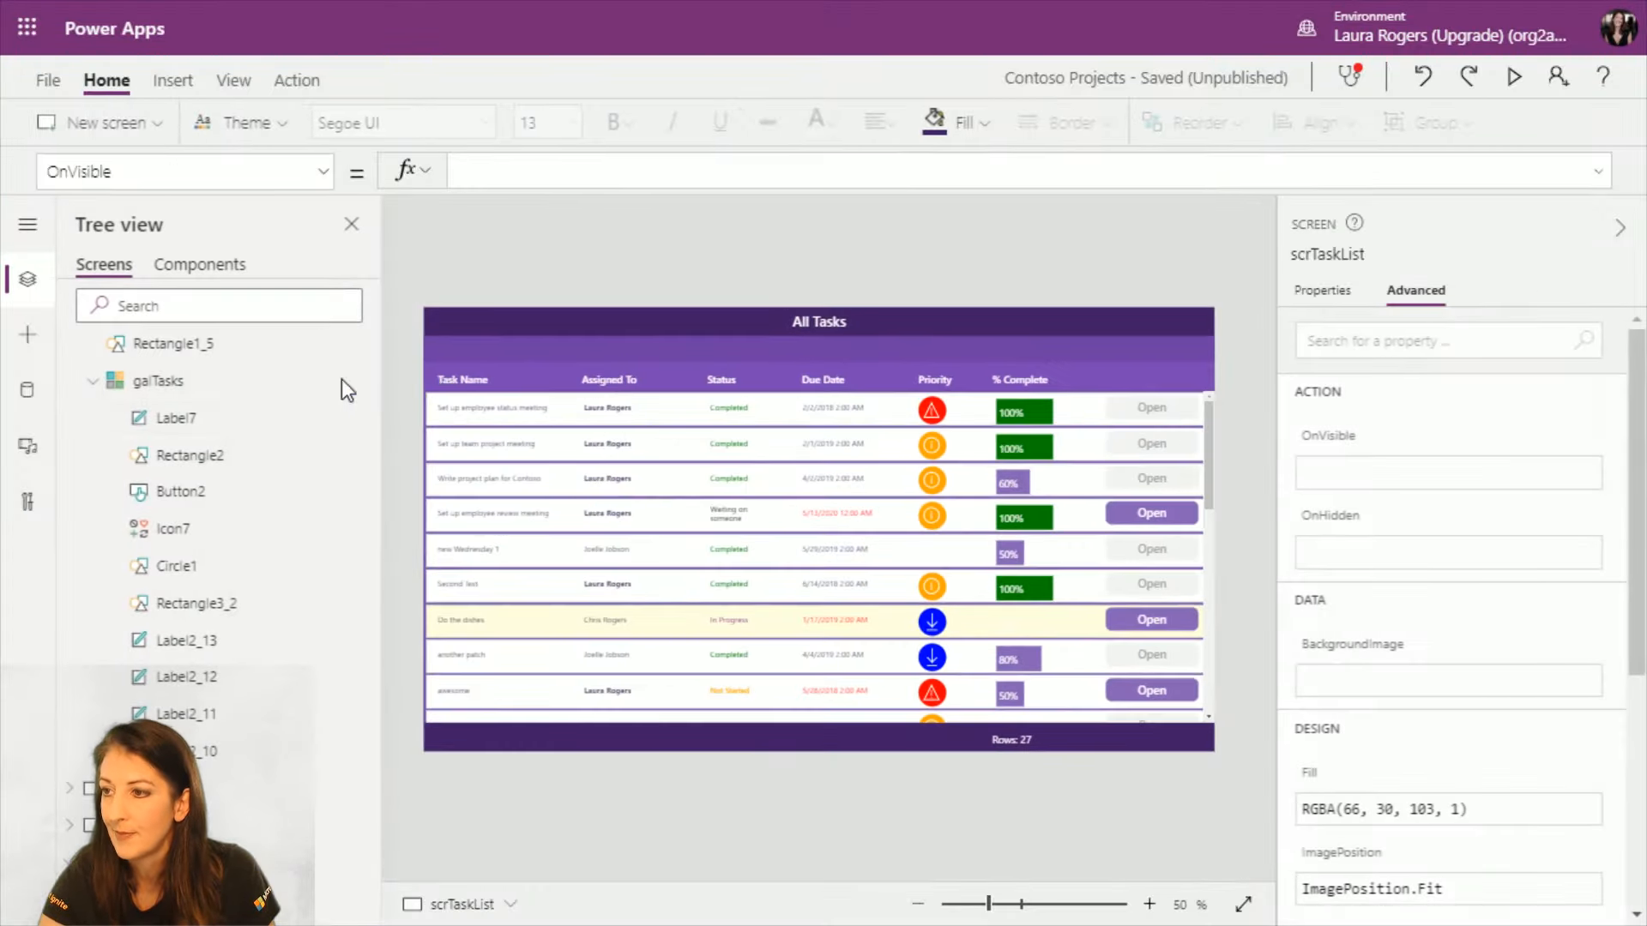
# Step: Preview the scrMainList screen and filter the All Projects list by the customer Ben's Clocks
pyautogui.scroll(10, 324, 393)
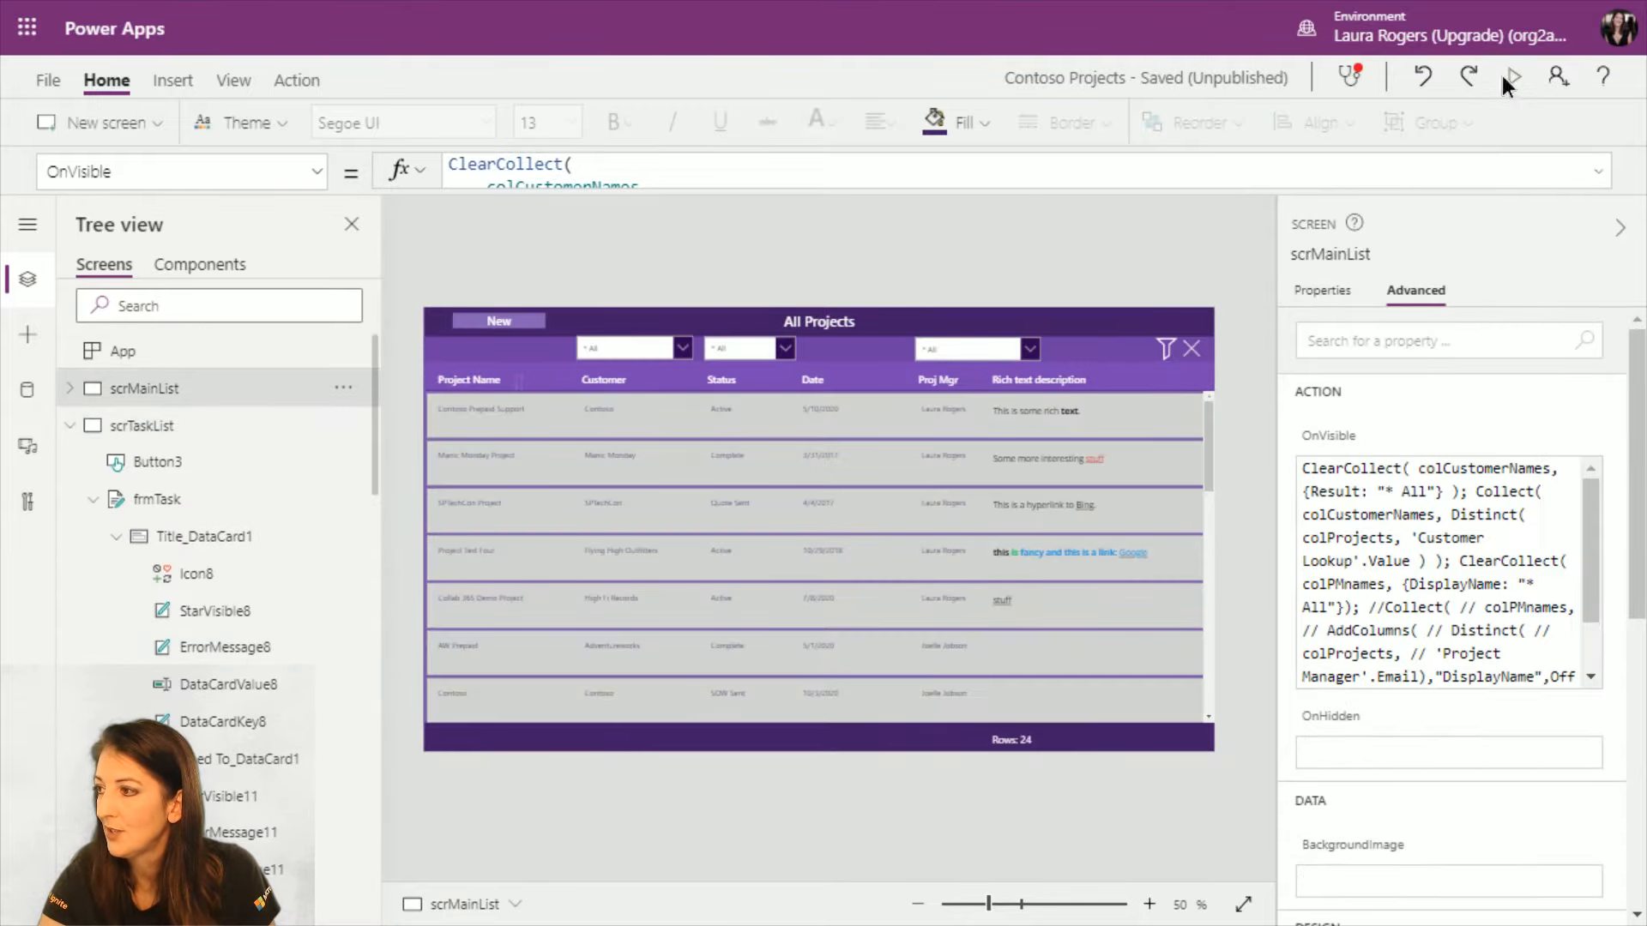
pyautogui.click(1514, 76)
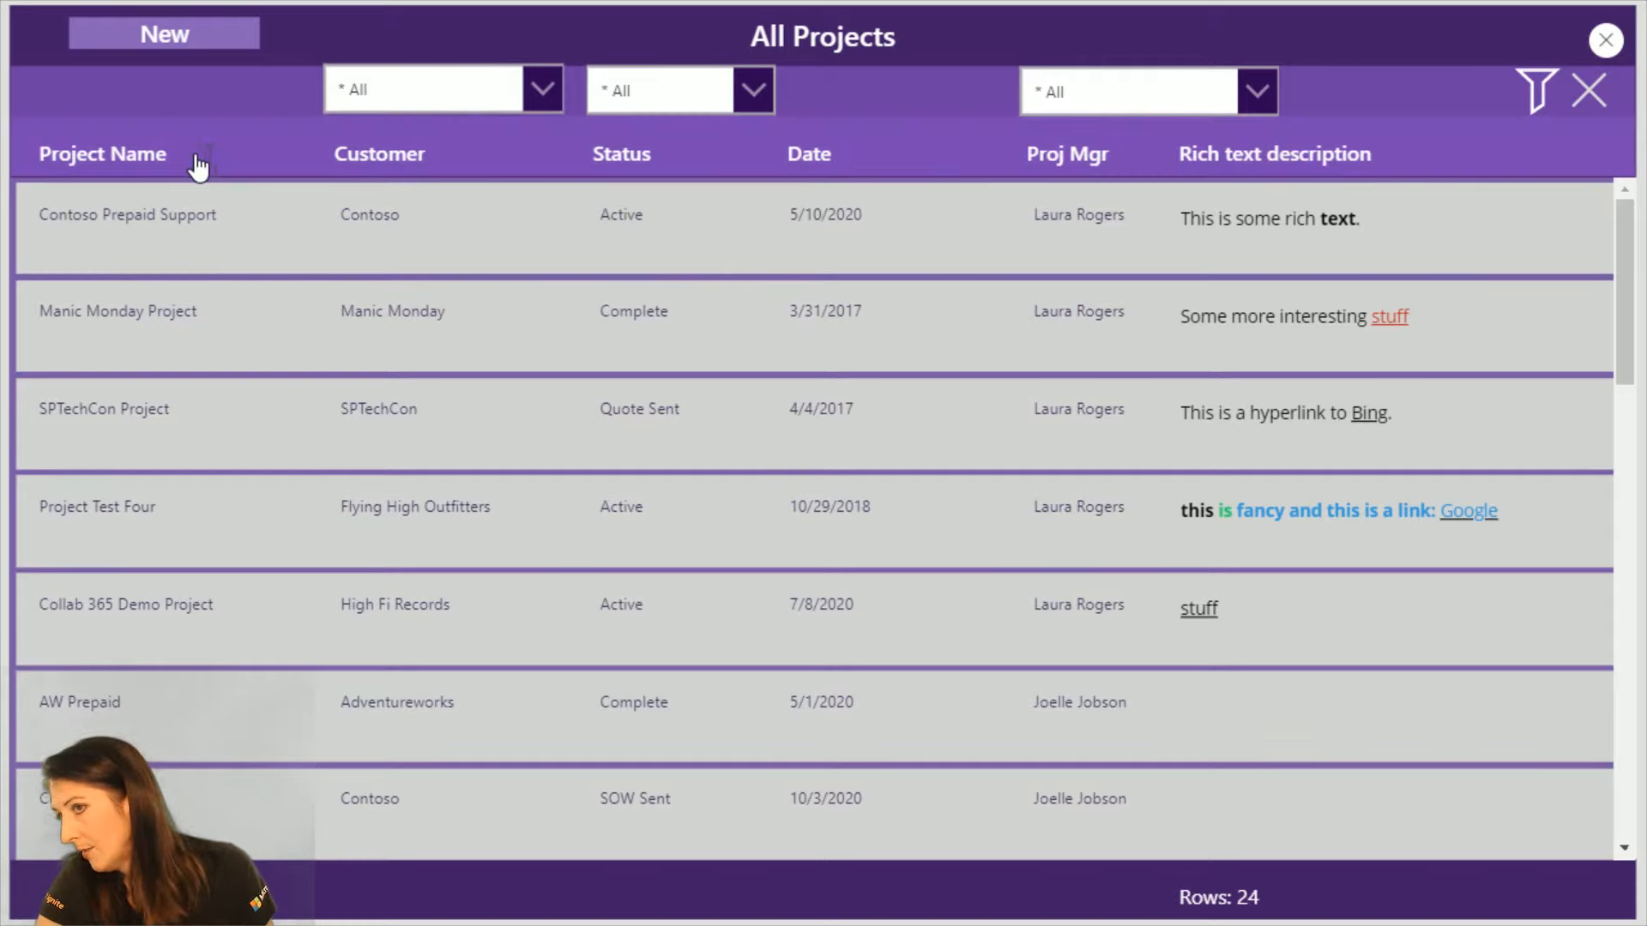
pyautogui.click(493, 96)
pyautogui.click(459, 198)
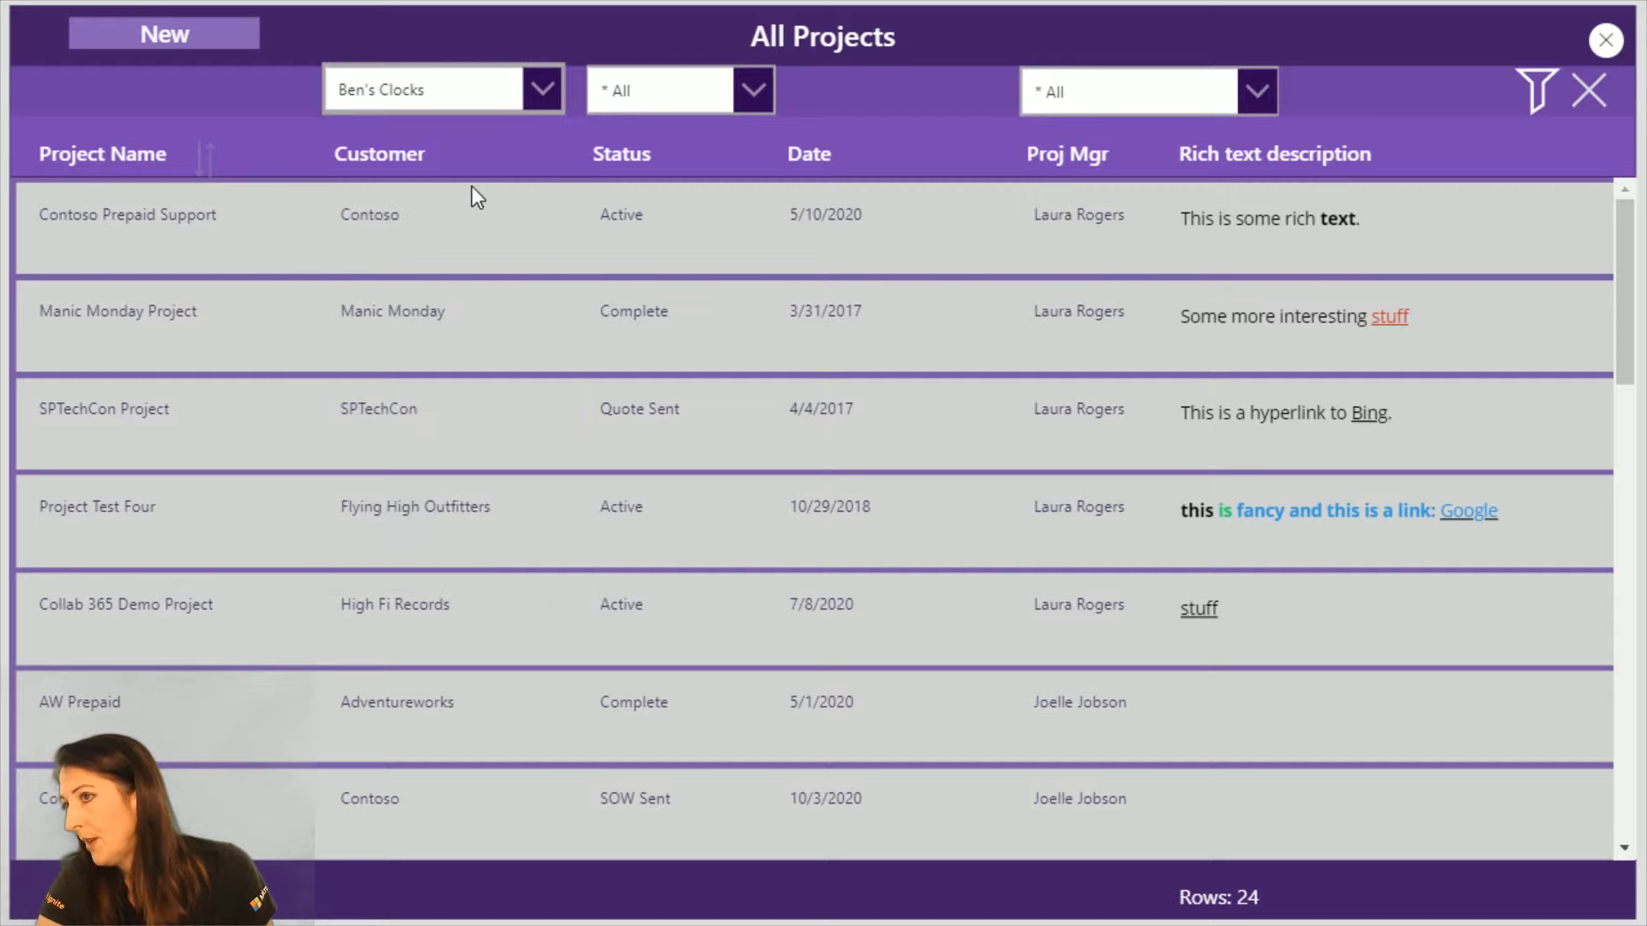
pyautogui.click(1539, 99)
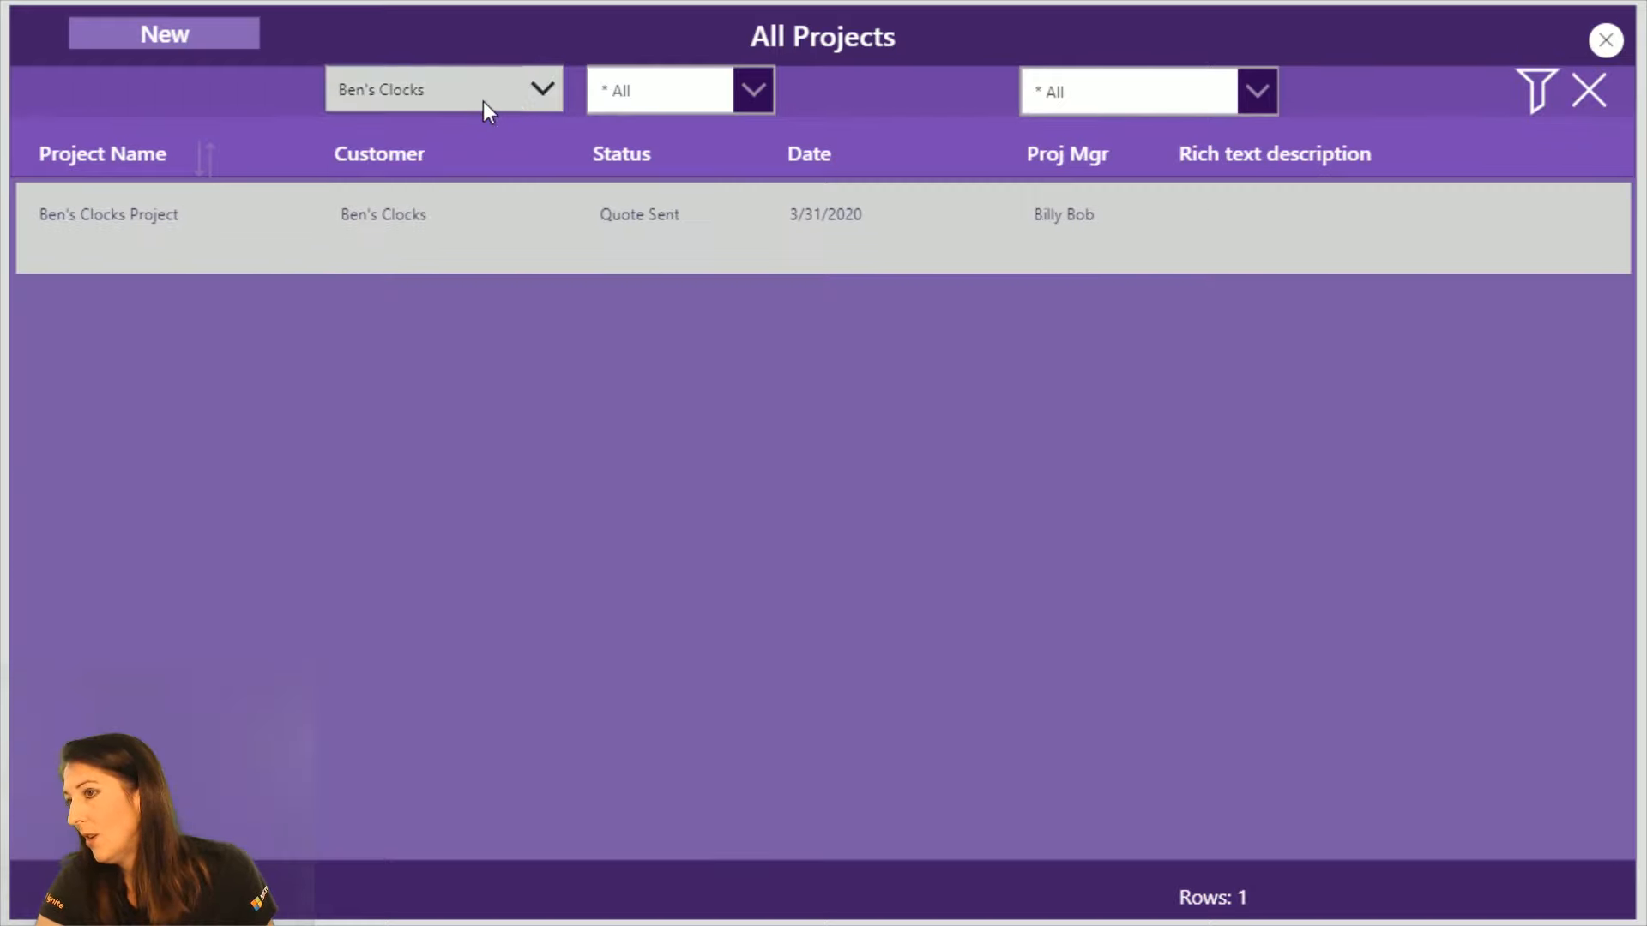
# Step: Reset the customer filter to * All, clear the project list's filters and return to editing
pyautogui.click(563, 90)
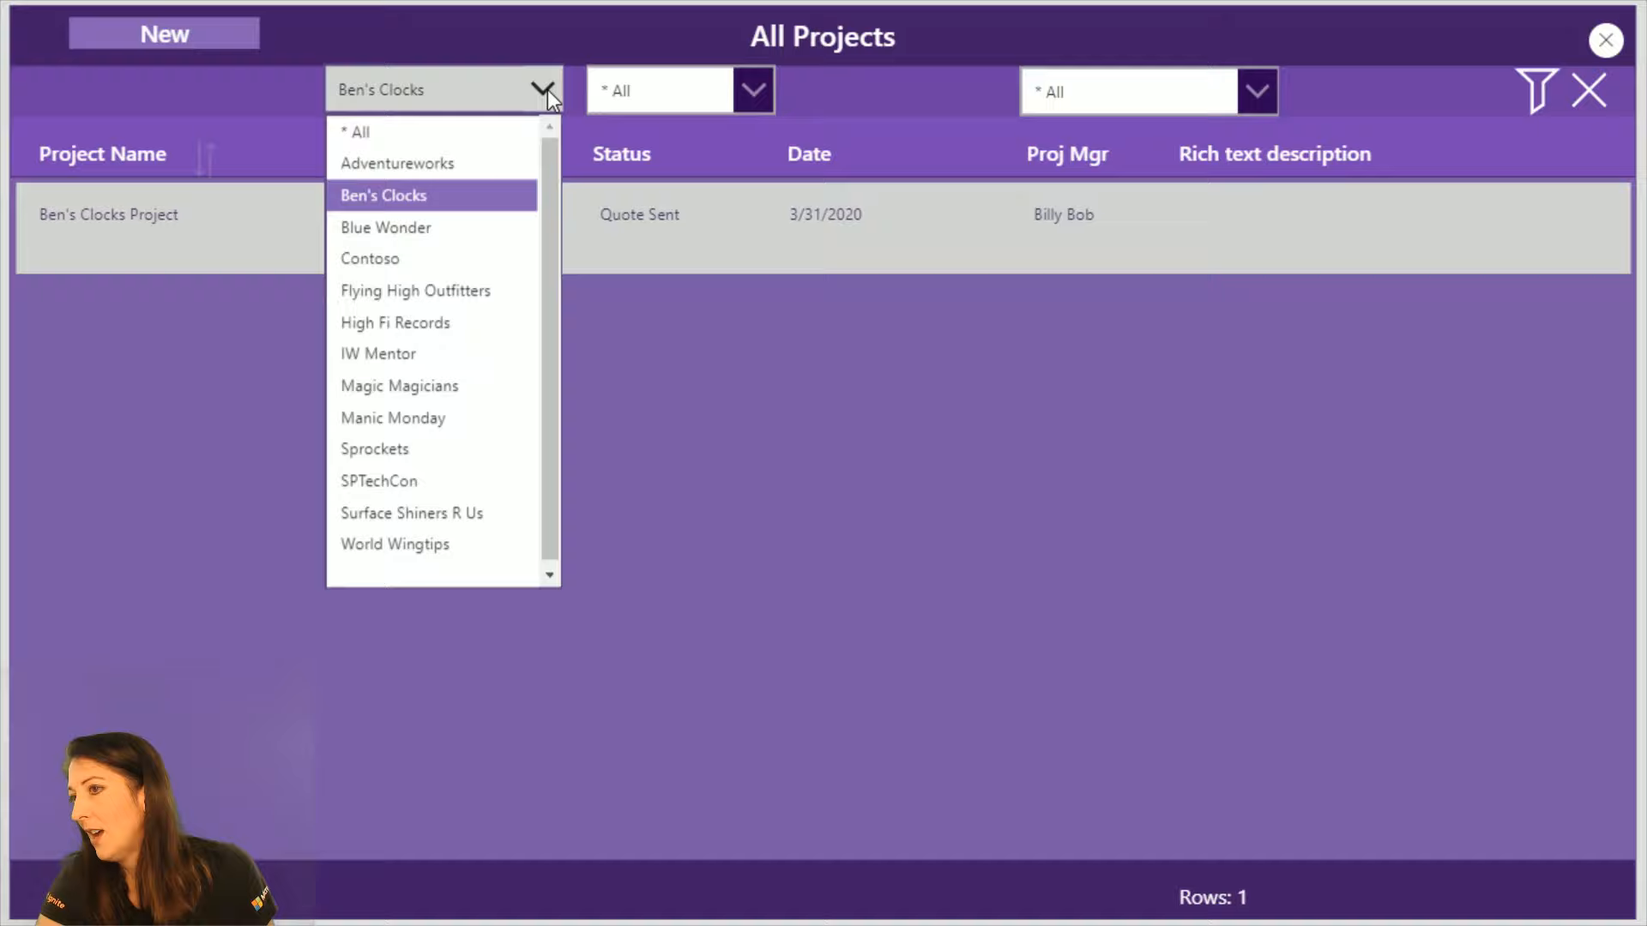
pyautogui.click(488, 130)
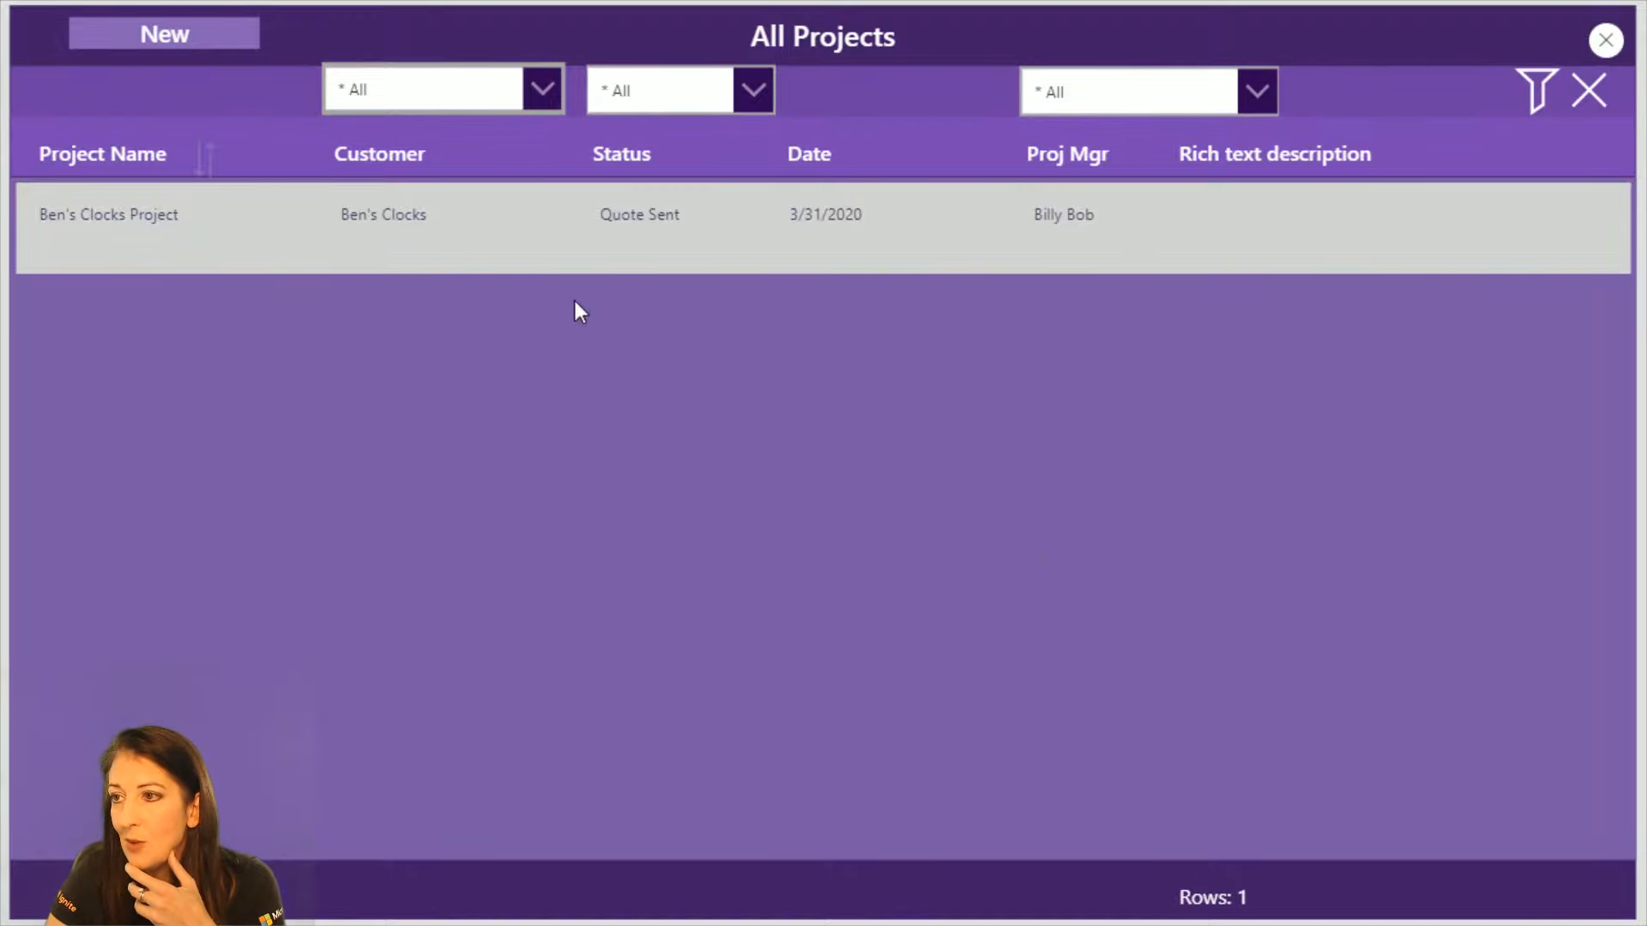
pyautogui.click(1586, 92)
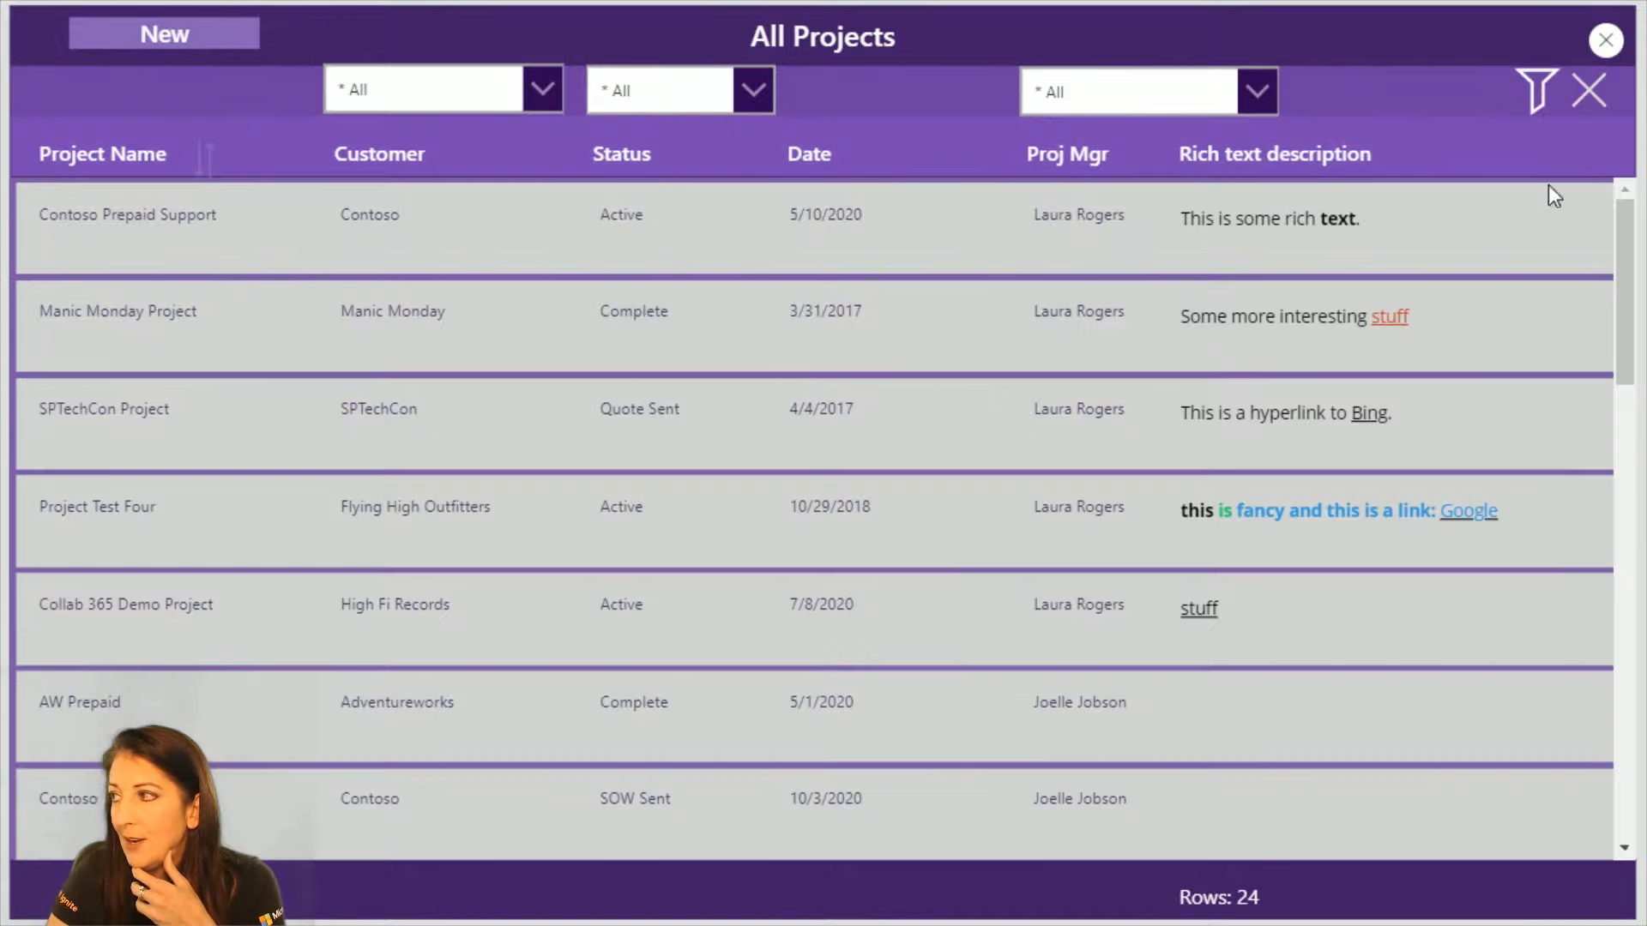
pyautogui.click(1606, 39)
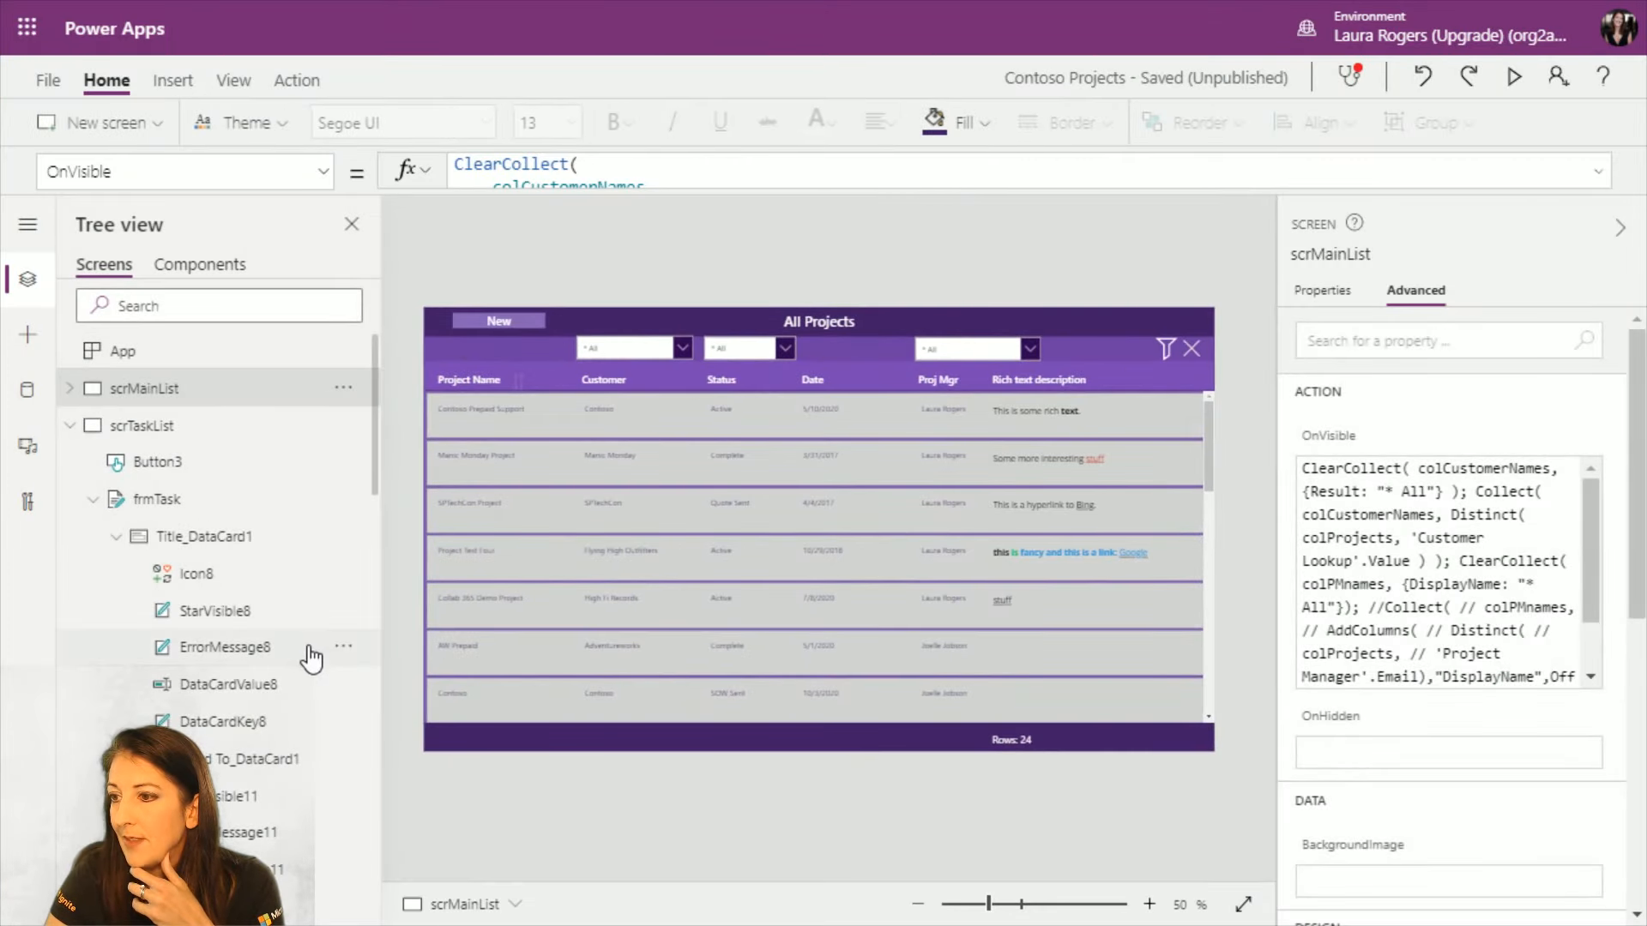
# Step: Collapse scrTaskList and look through Screen1, scrFormScreen and the App object, finishing on the scrTaskList screen
pyautogui.click(71, 425)
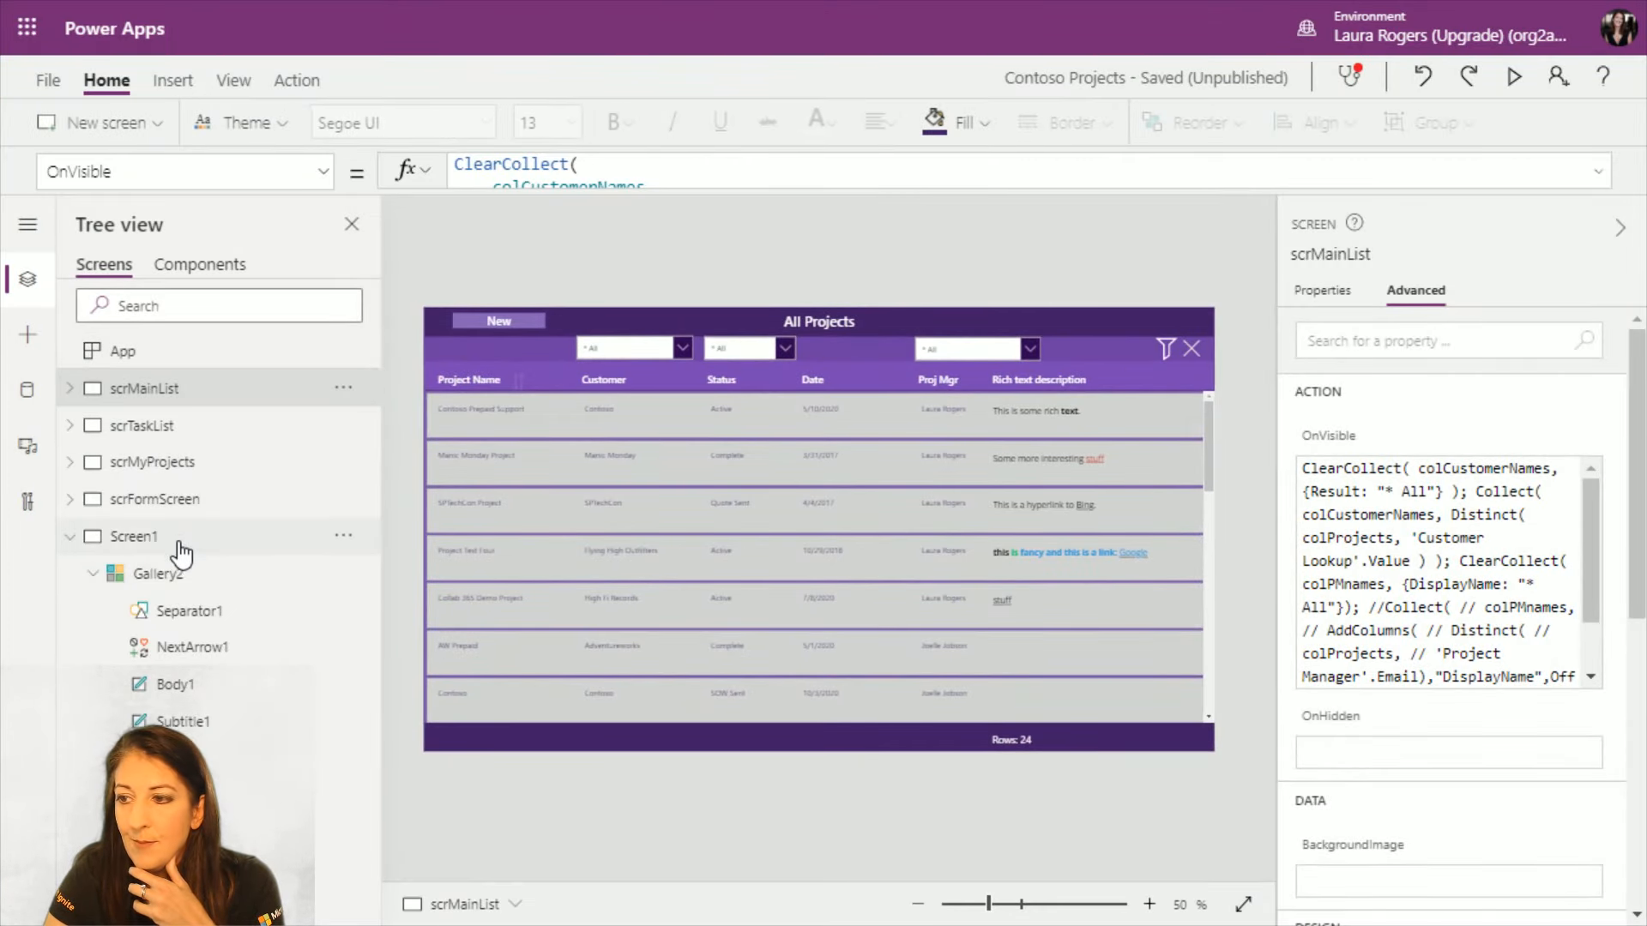
pyautogui.click(178, 541)
pyautogui.click(181, 504)
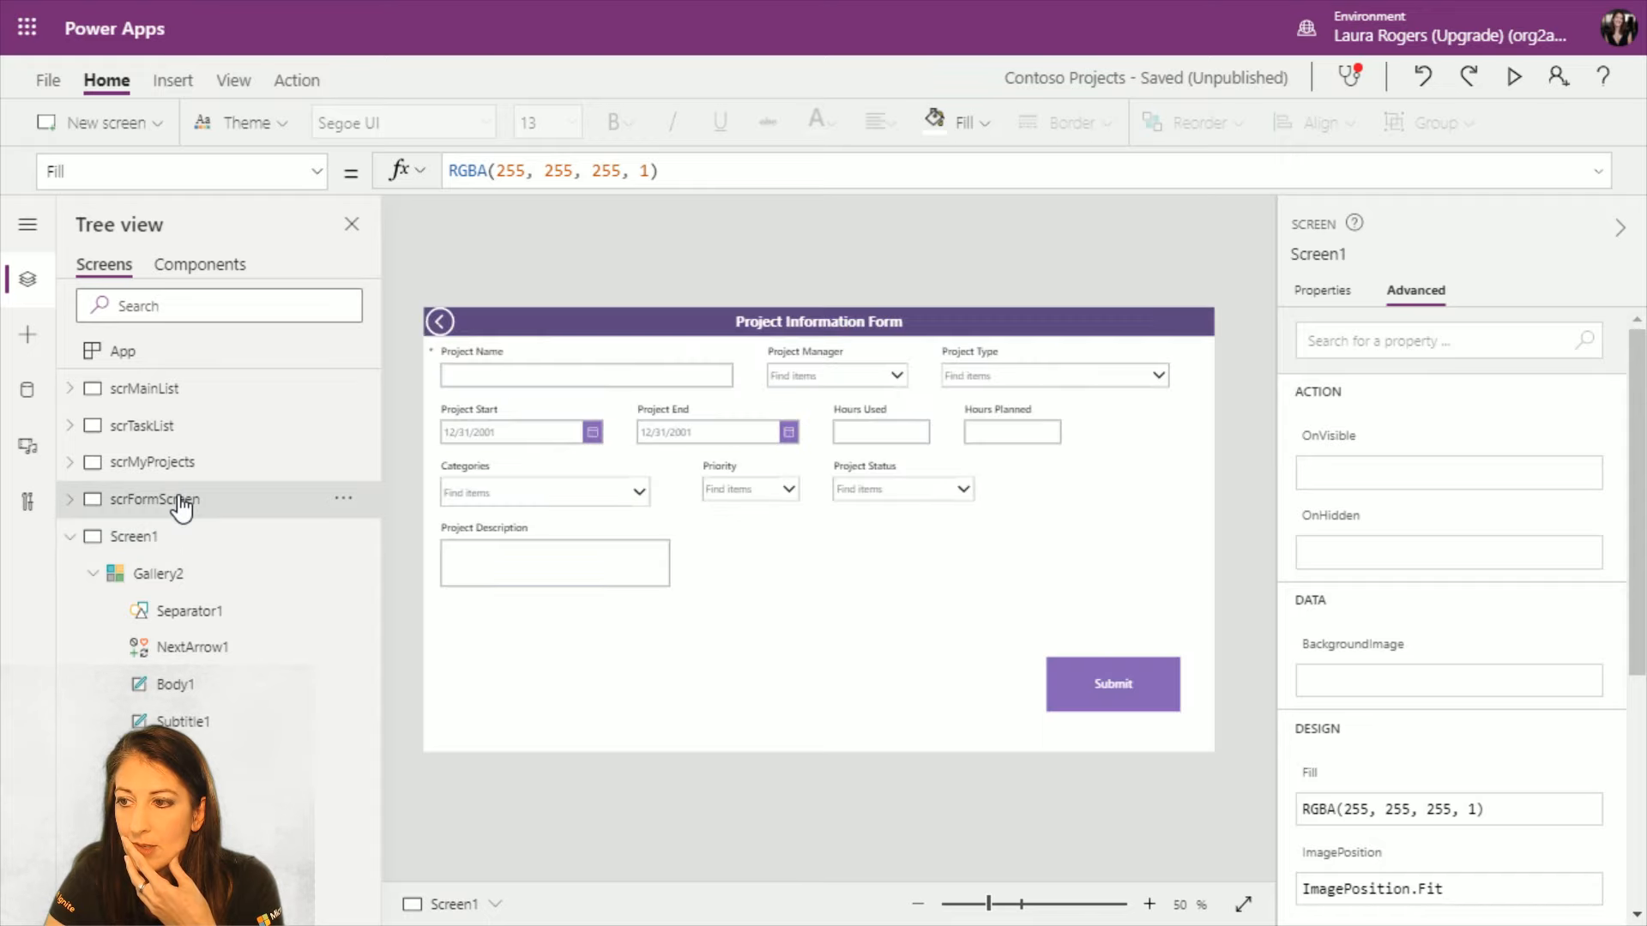
pyautogui.click(163, 425)
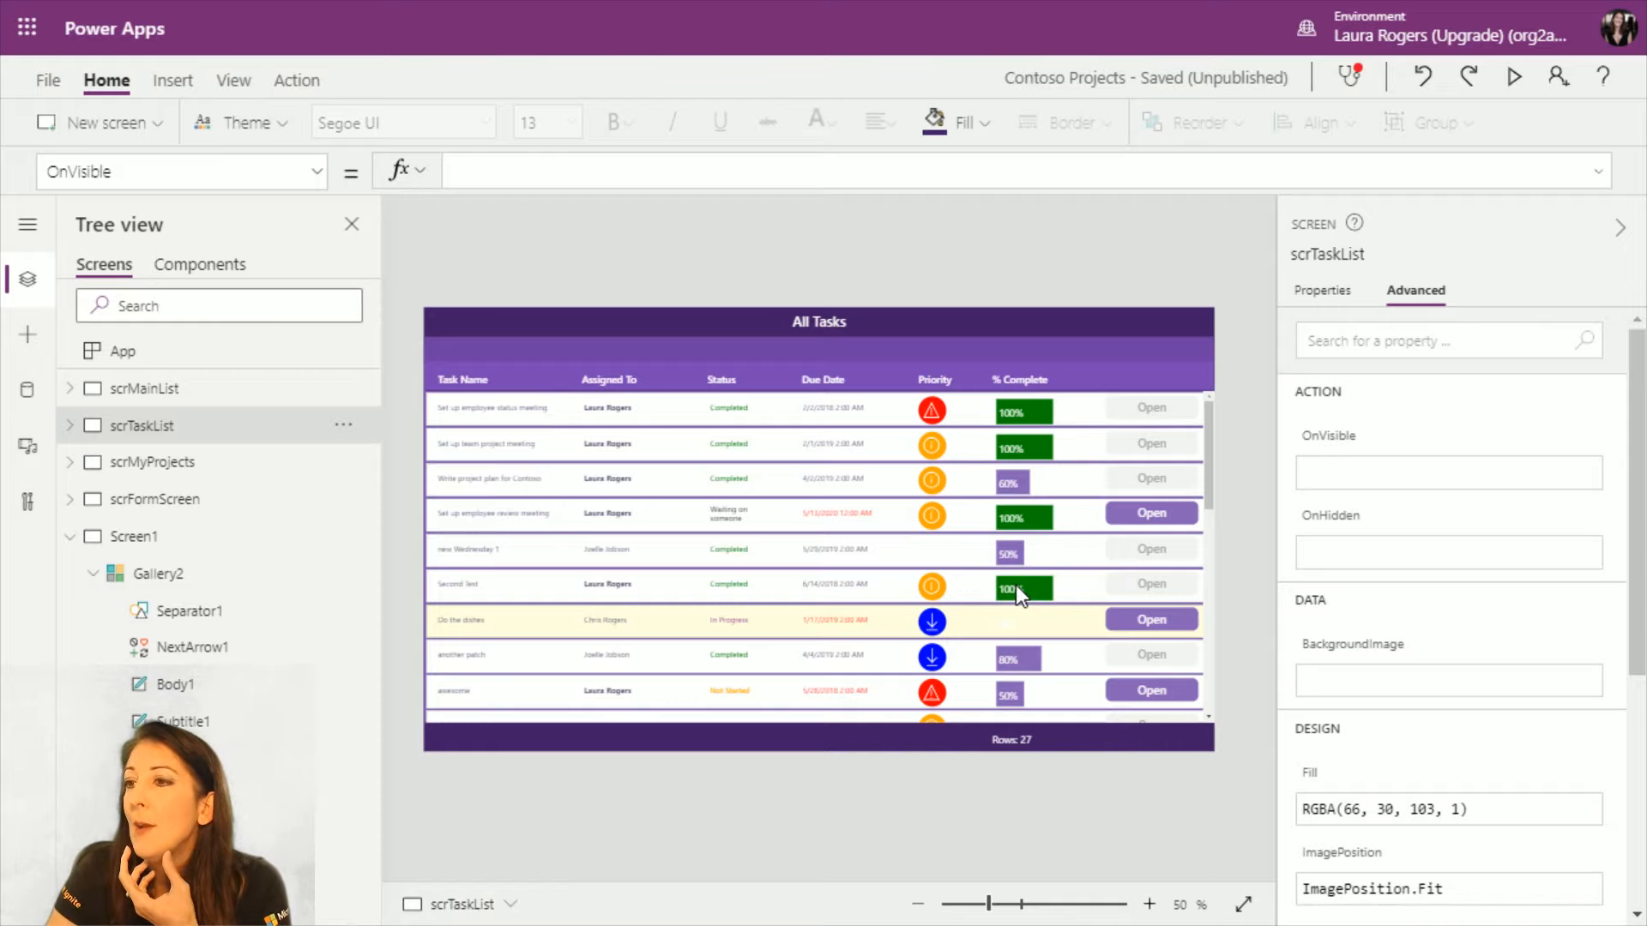
pyautogui.click(183, 357)
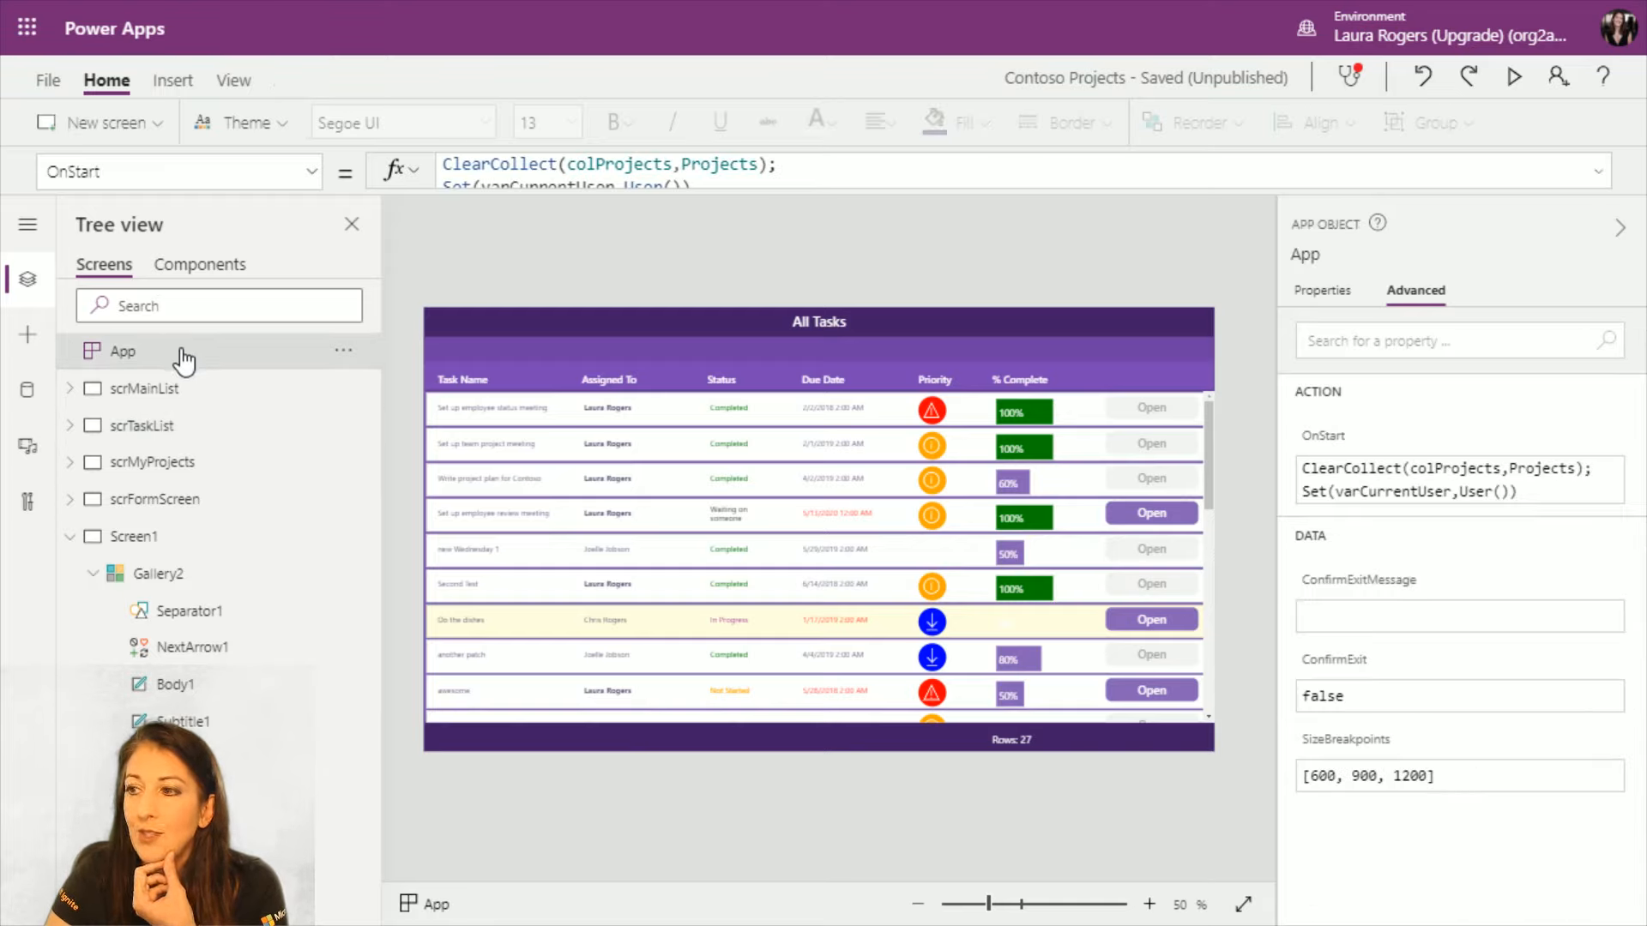
pyautogui.click(191, 541)
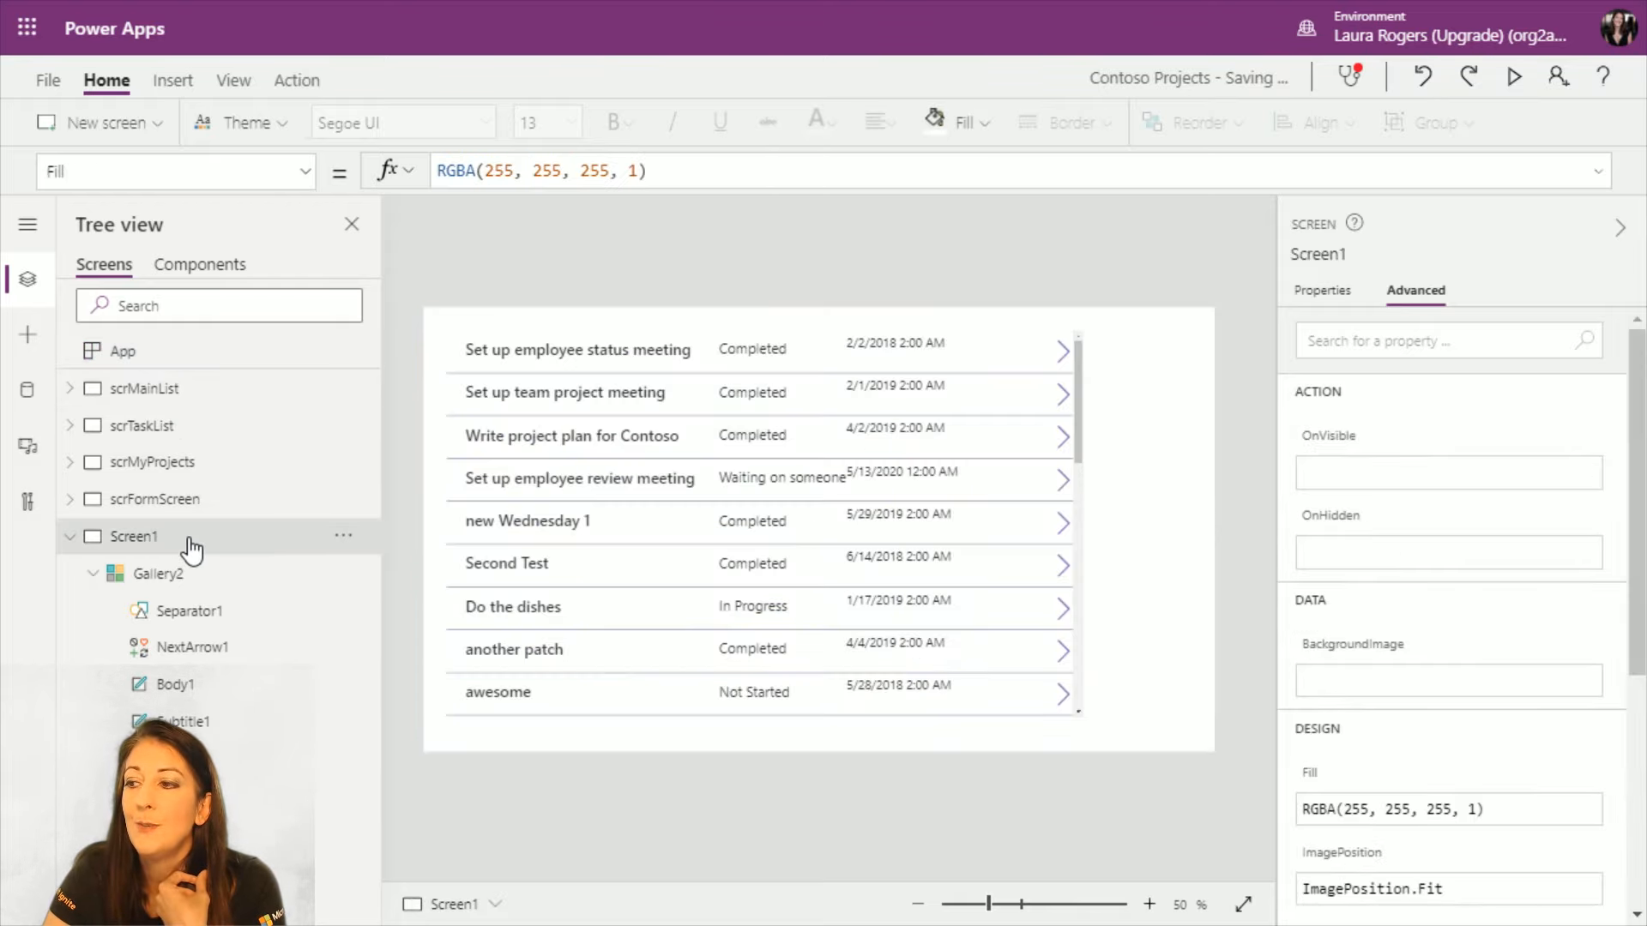
pyautogui.click(188, 429)
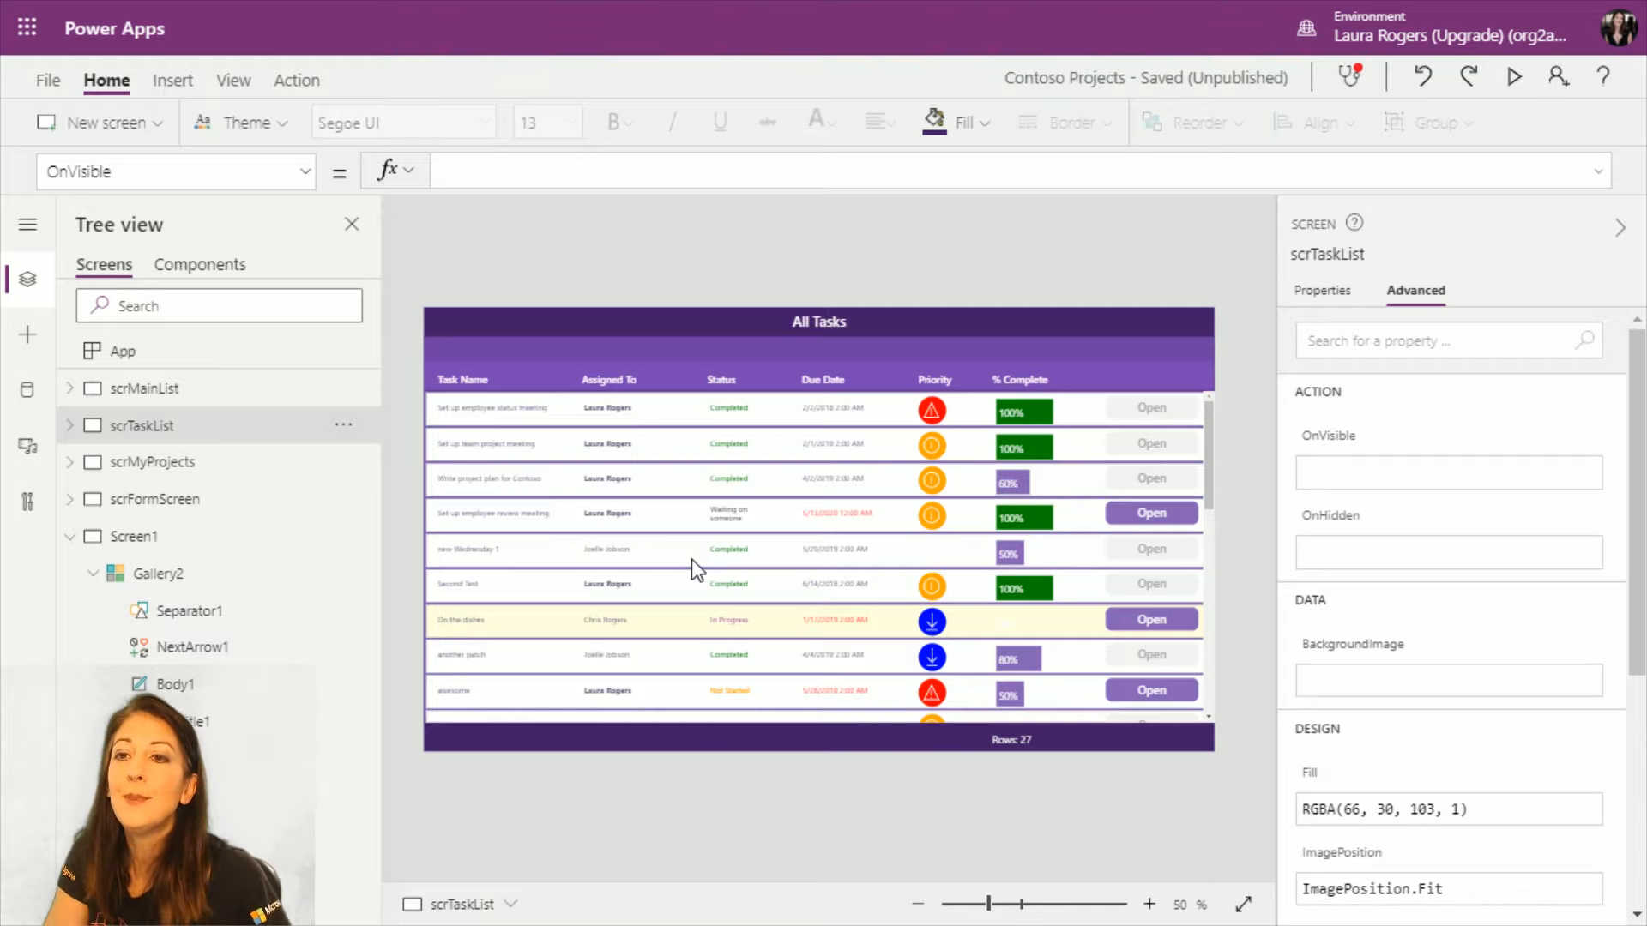
# Step: Leave full-screen mode, switch to the SharePoint Task List and examine the % Complete column for its items
pyautogui.moveTo(884, 11)
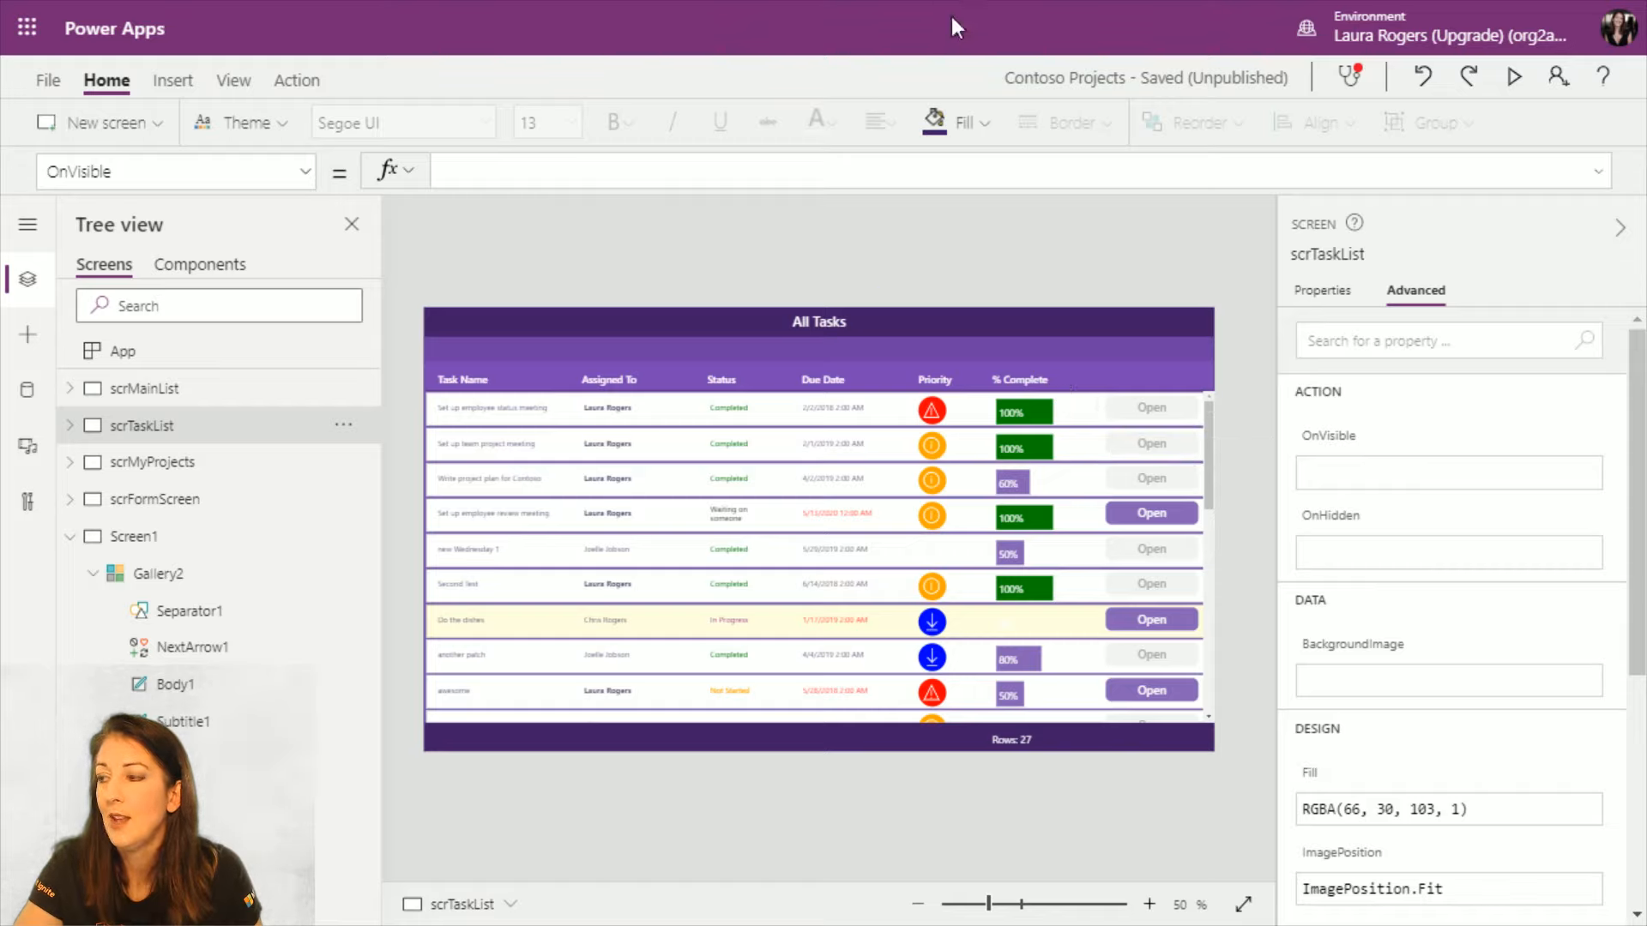
pyautogui.press('F11')
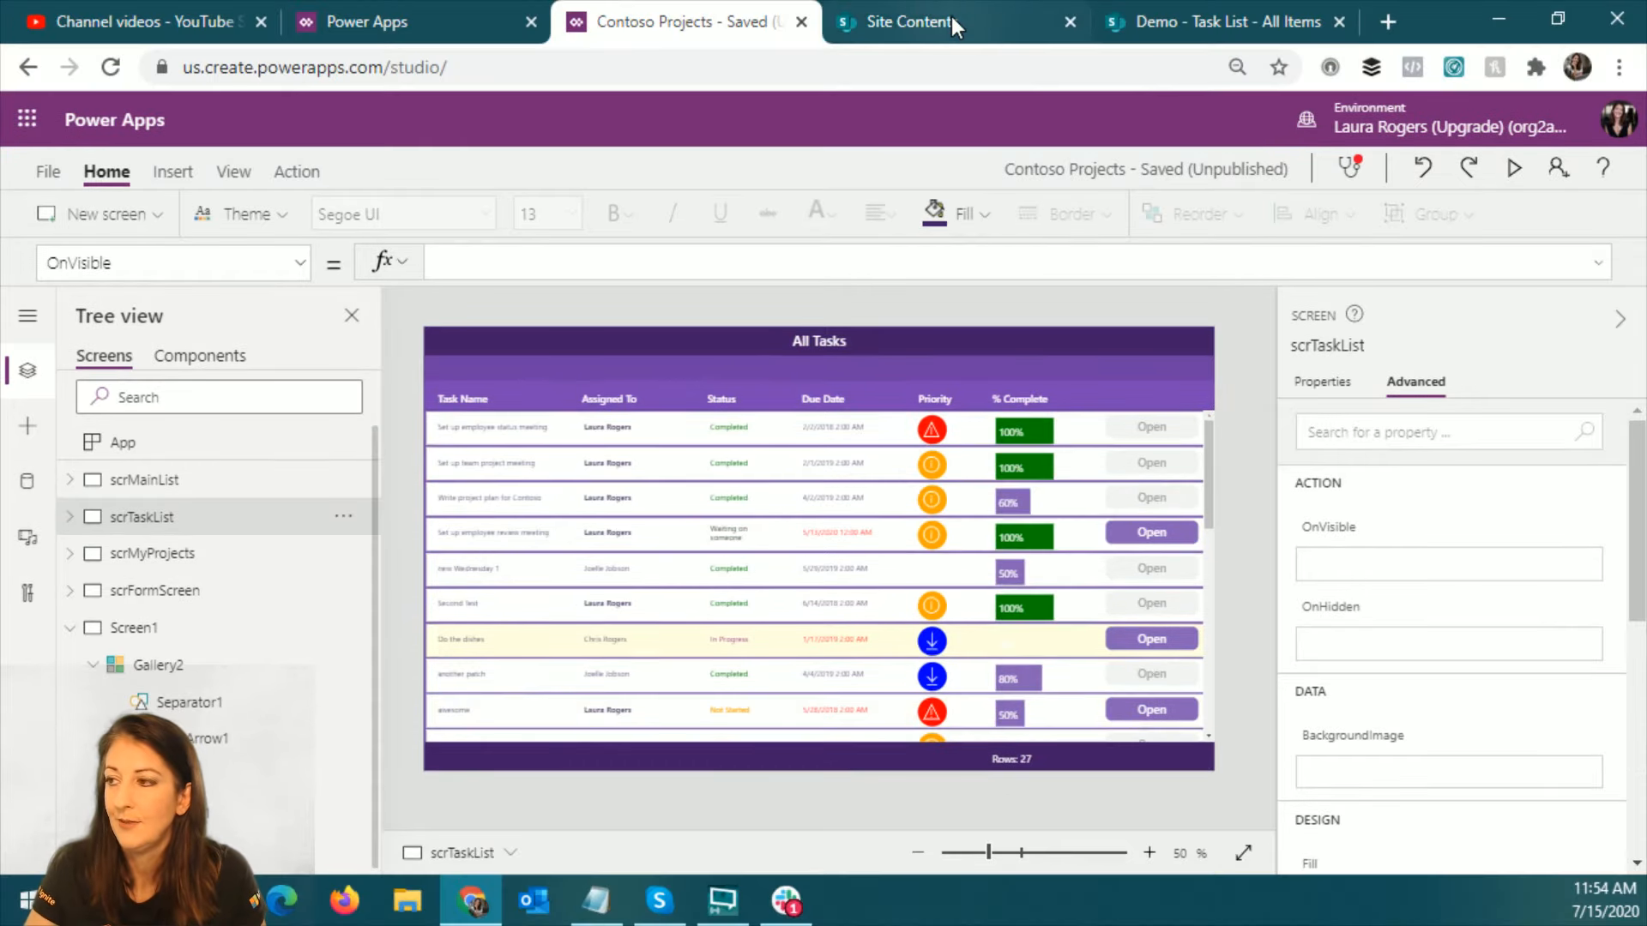
pyautogui.click(1216, 19)
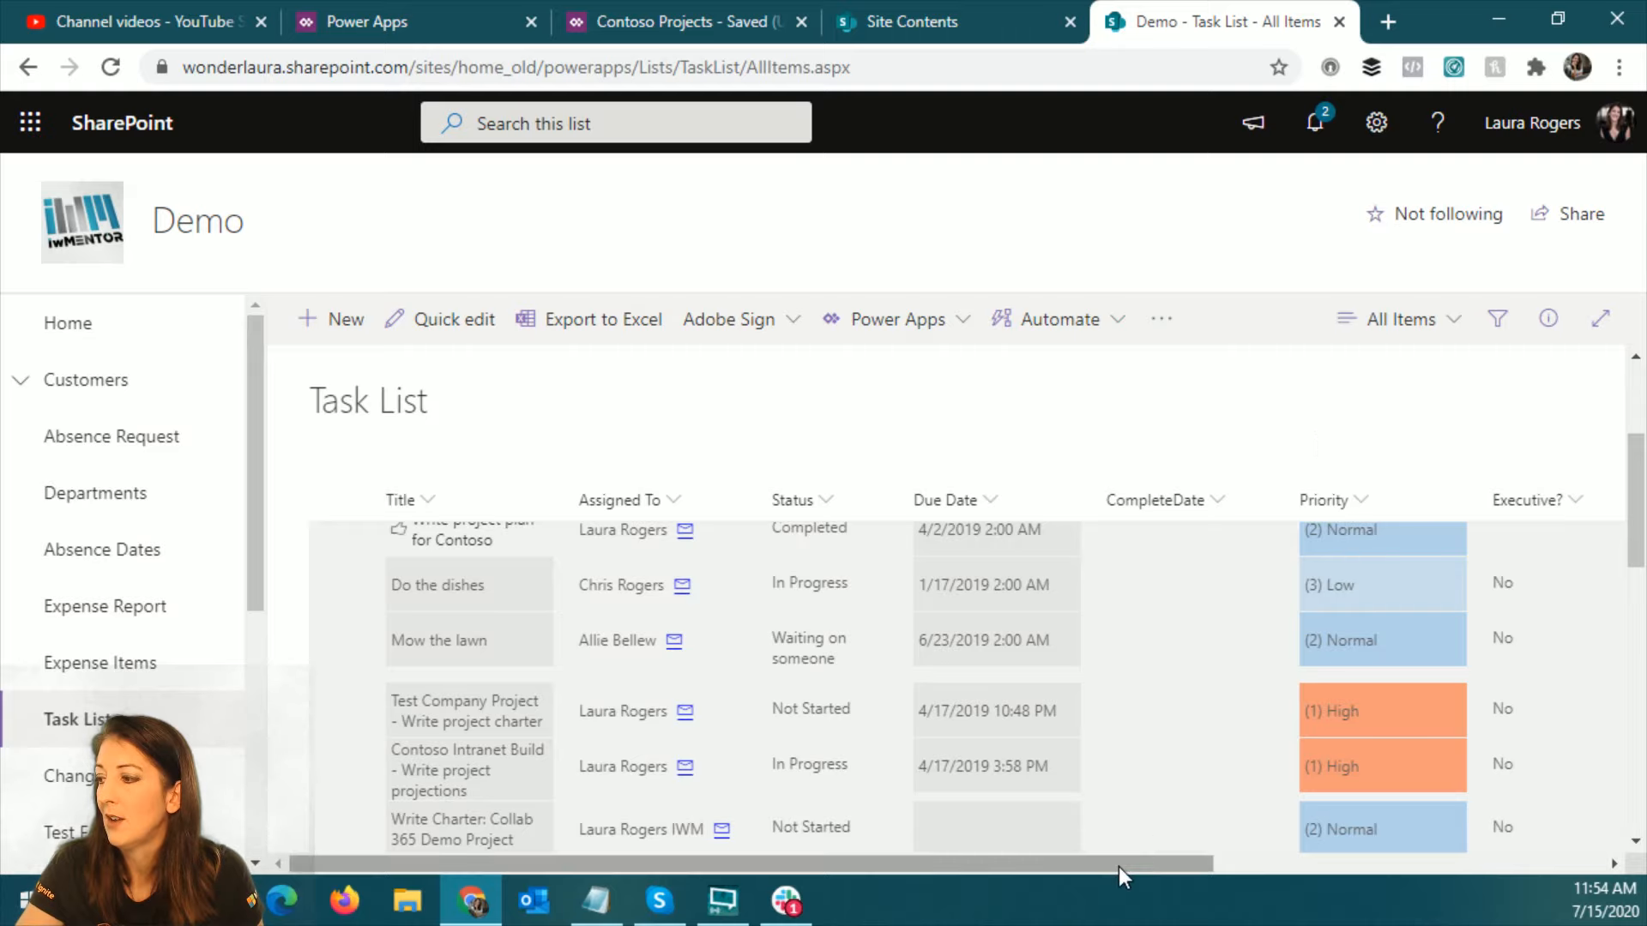
pyautogui.moveTo(1124, 864); pyautogui.dragTo(1544, 838)
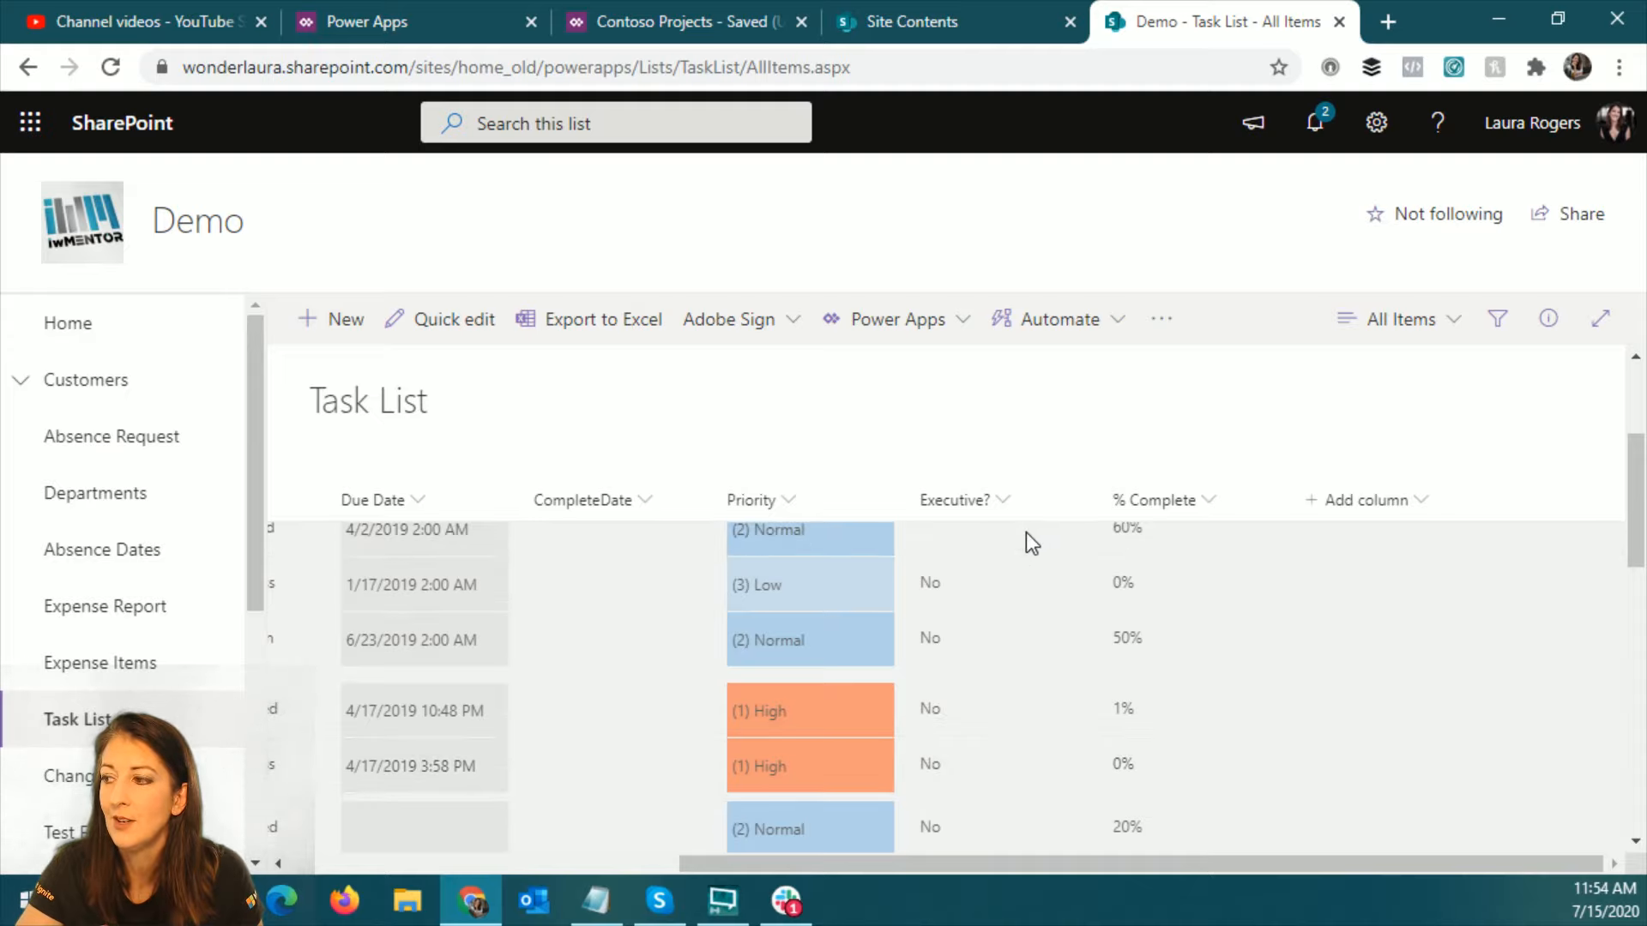
pyautogui.scroll(-2, 1063, 605)
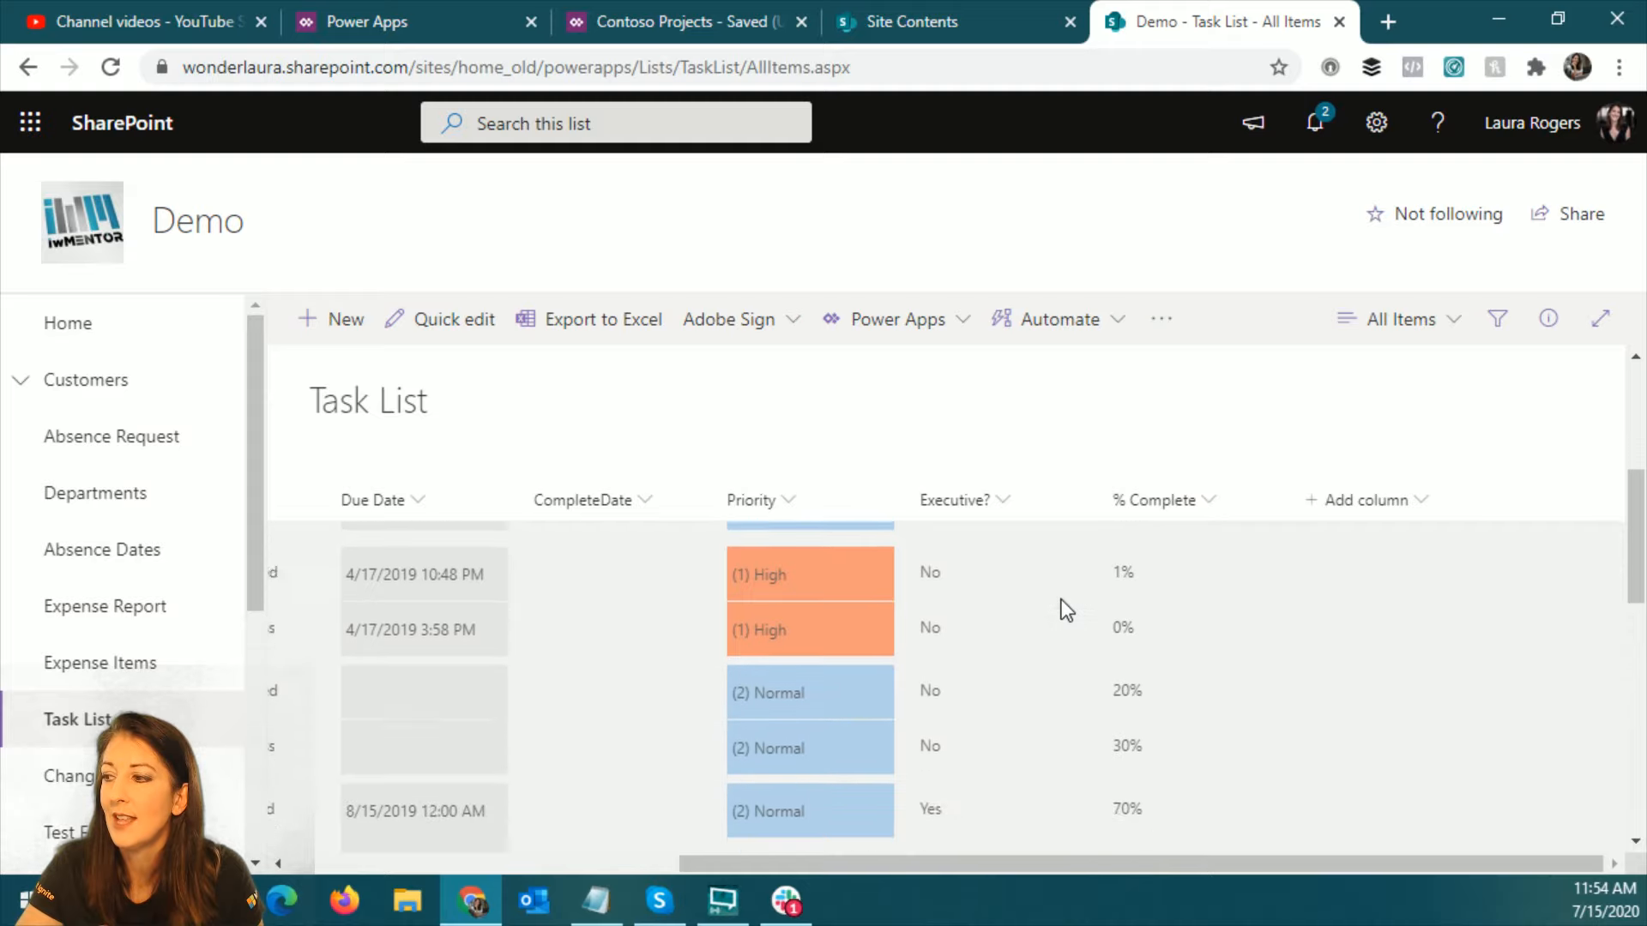
pyautogui.scroll(-3, 1062, 600)
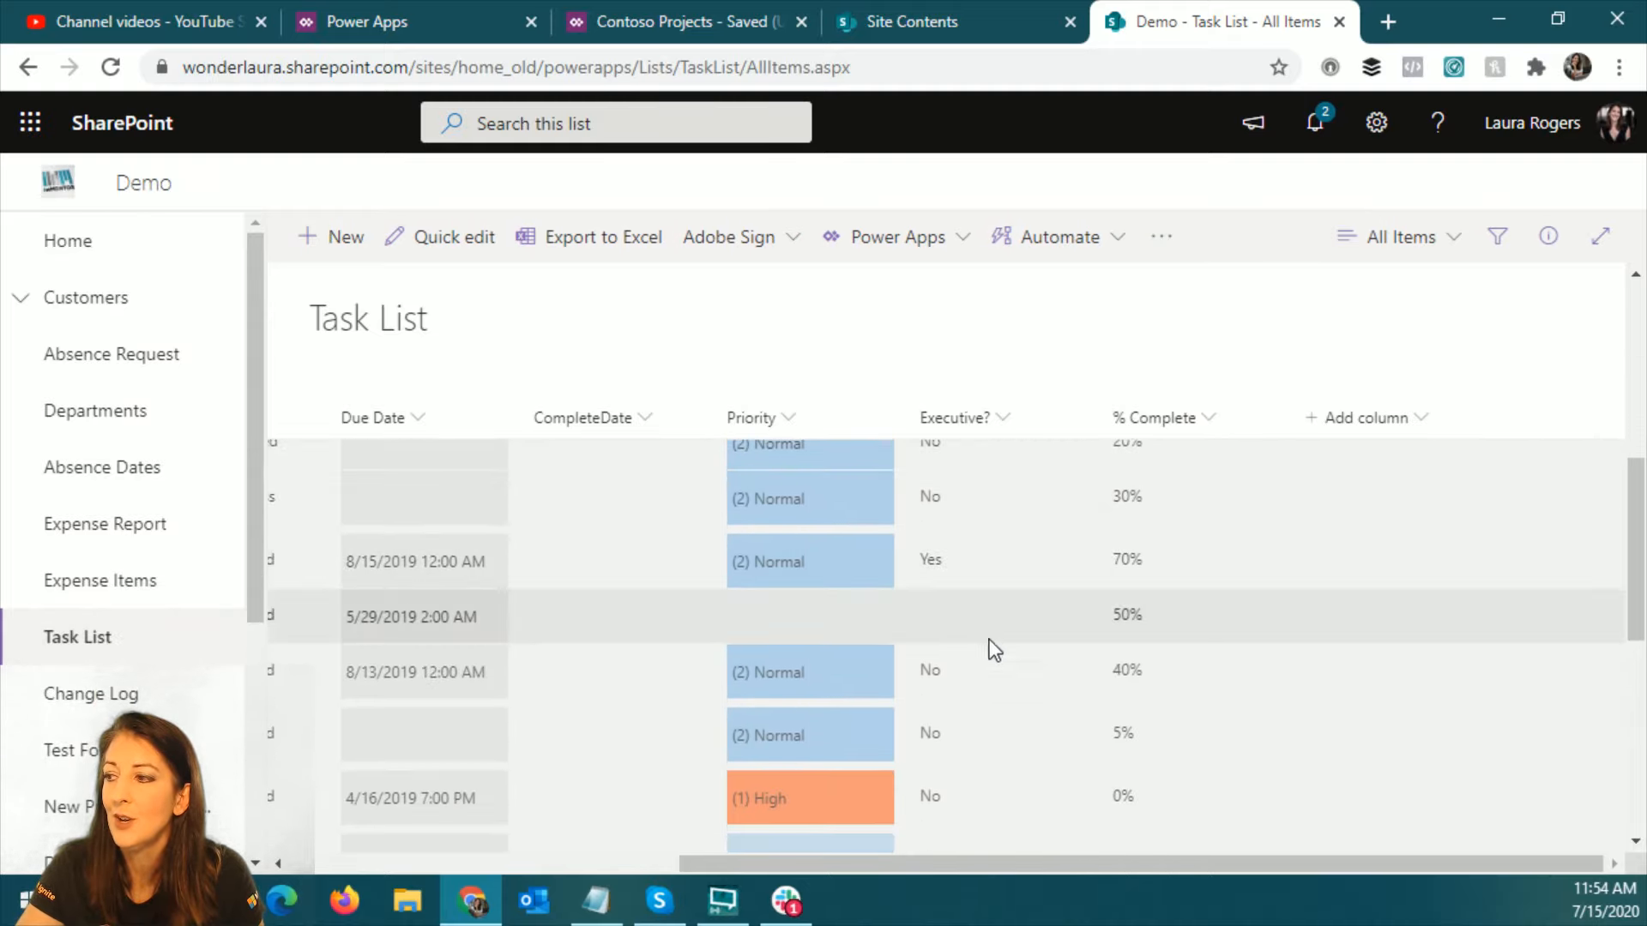
# Step: Switch from the SharePoint Task List back to the Contoso Projects app and insert a toggle control into the galTasks gallery
pyautogui.scroll(-2, 971, 573)
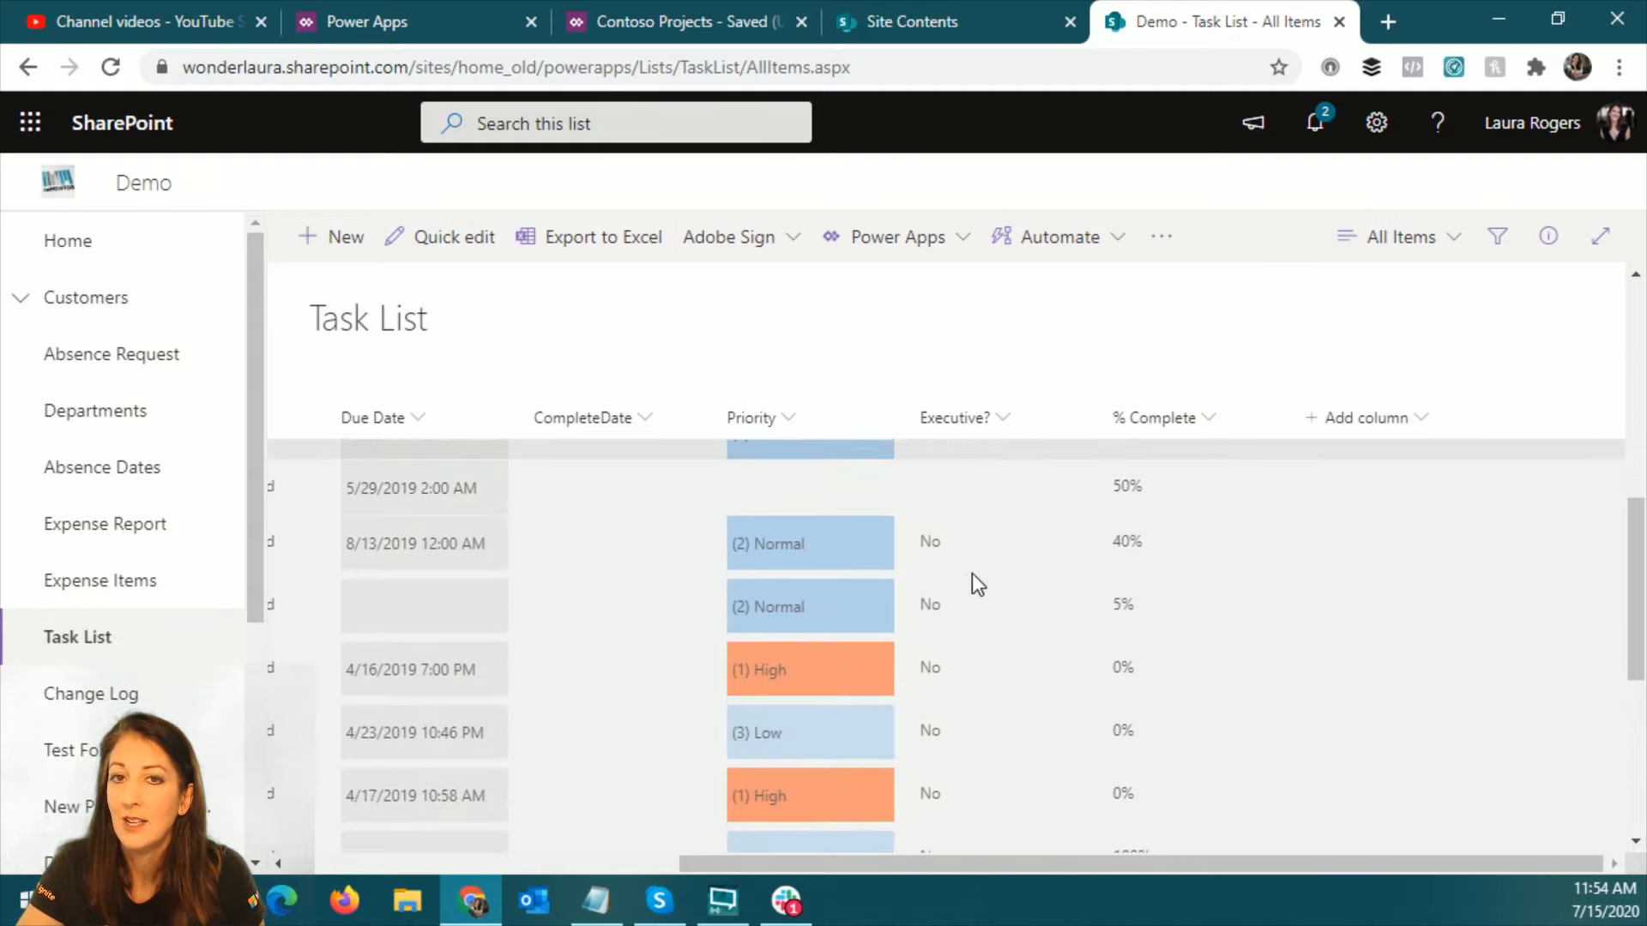
pyautogui.scroll(3, 987, 539)
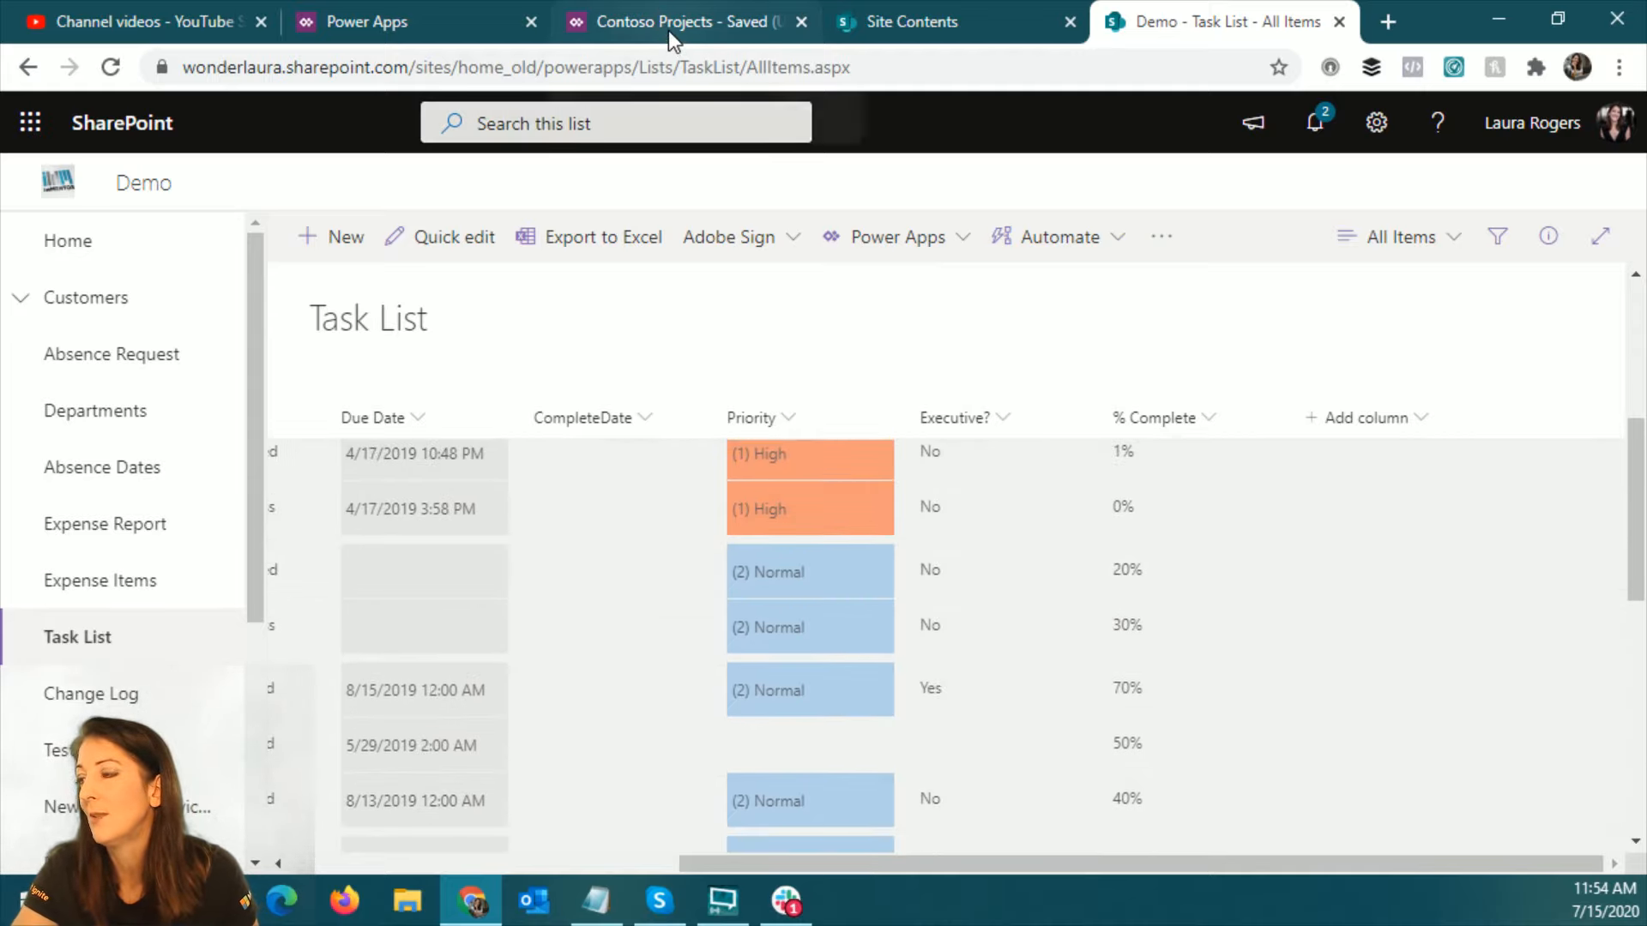
pyautogui.click(667, 29)
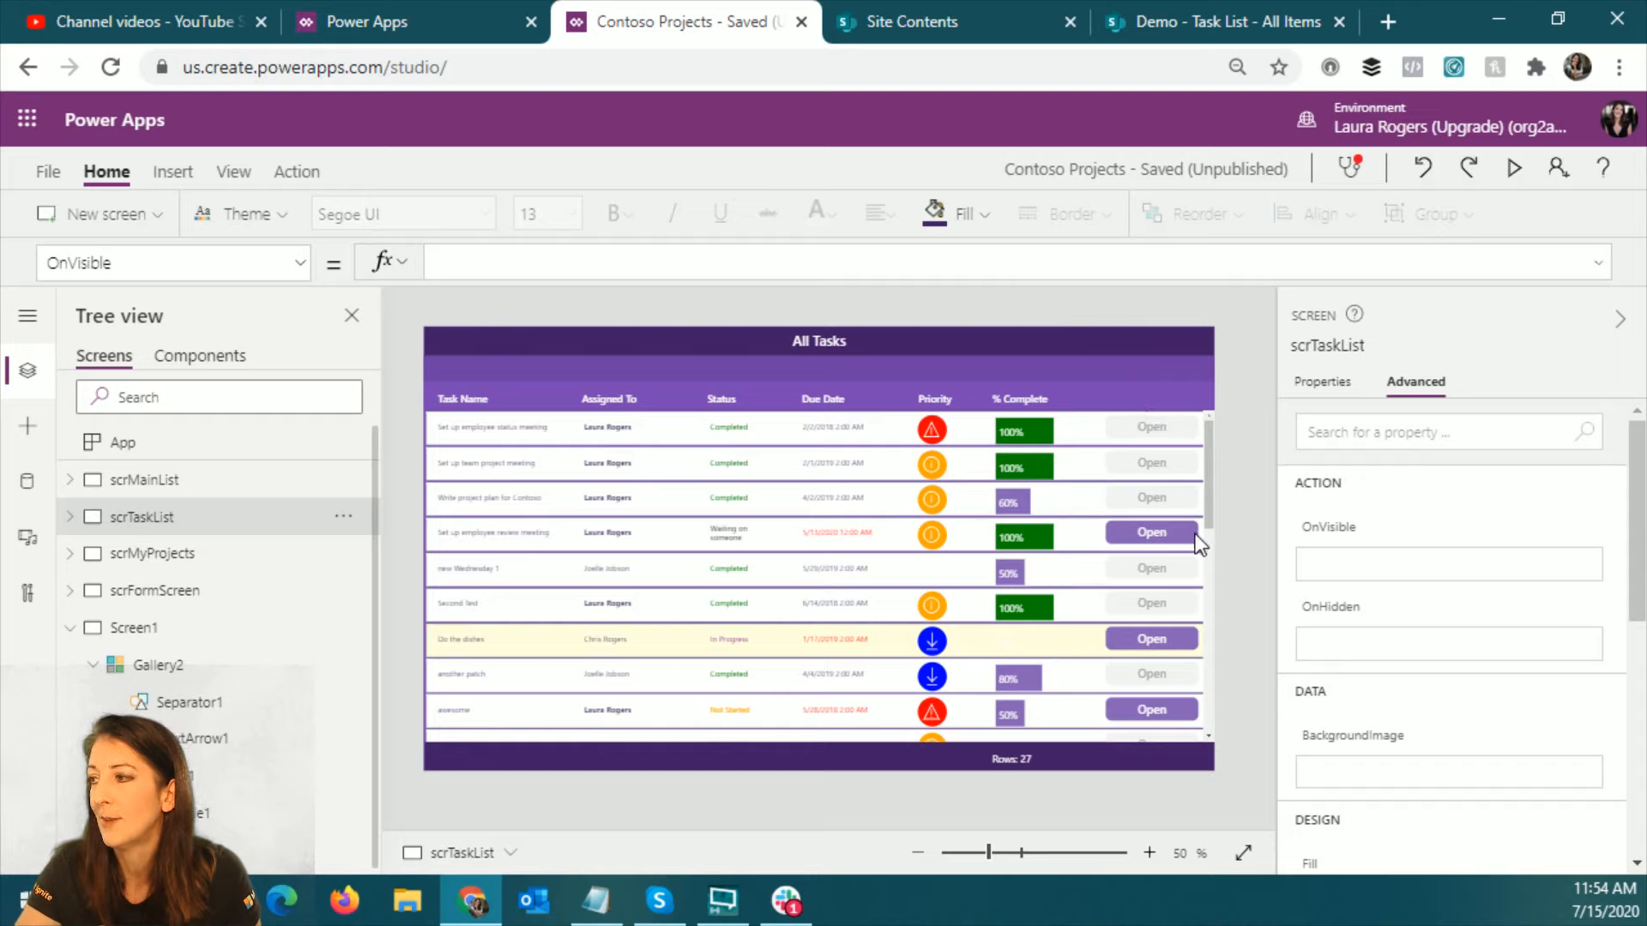
pyautogui.click(1076, 431)
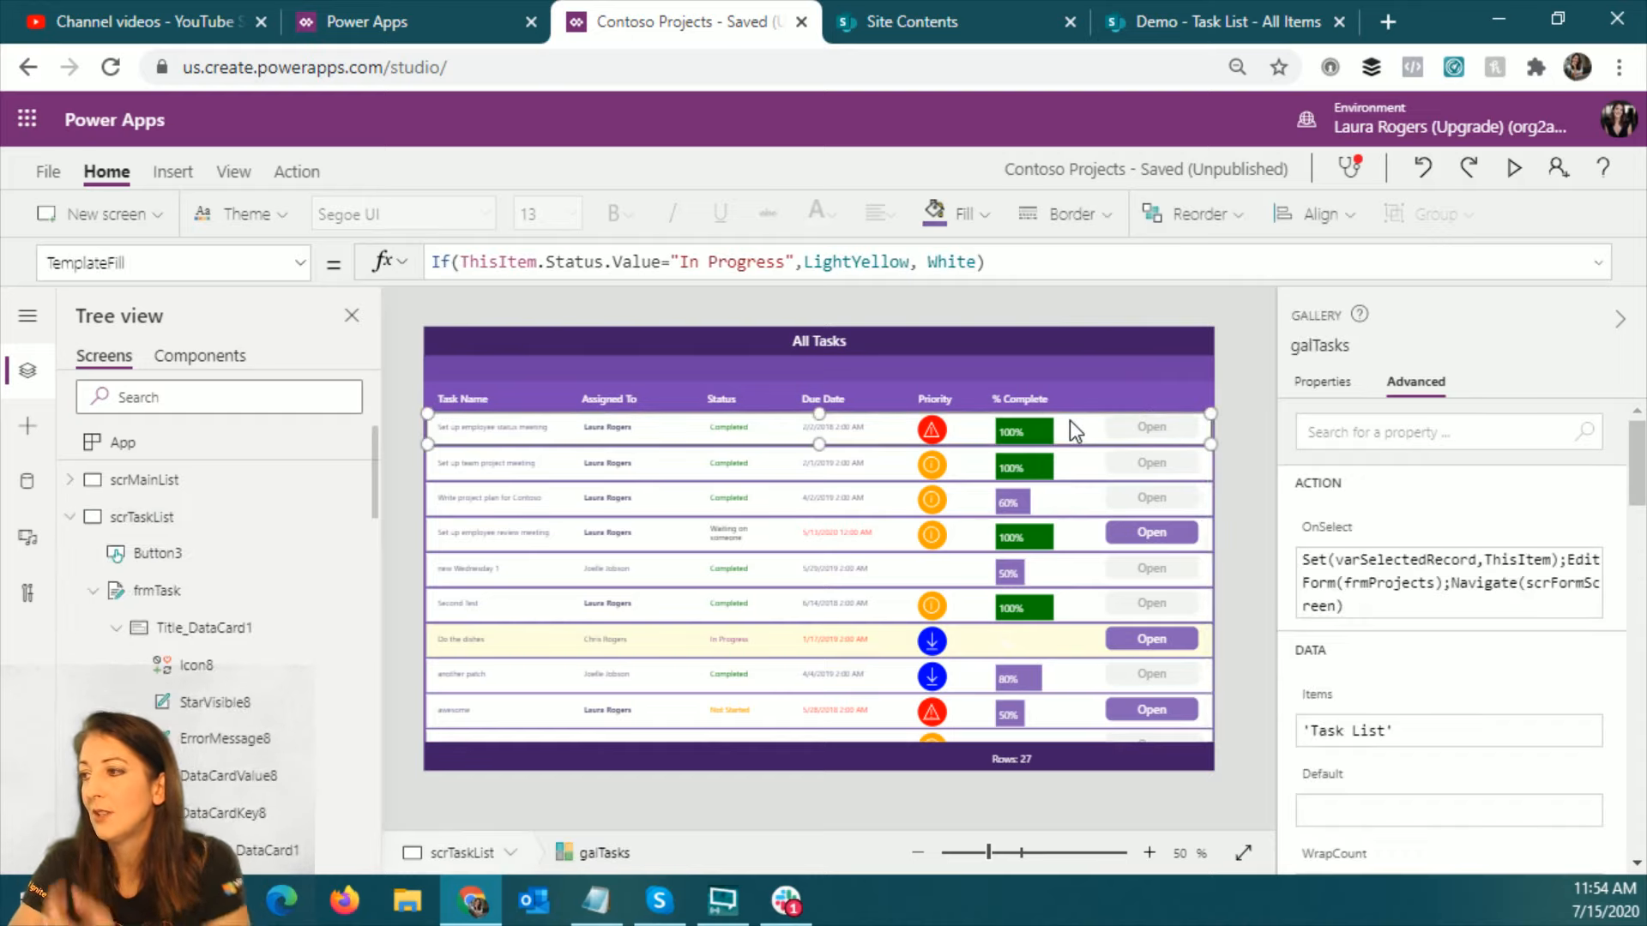
pyautogui.click(171, 171)
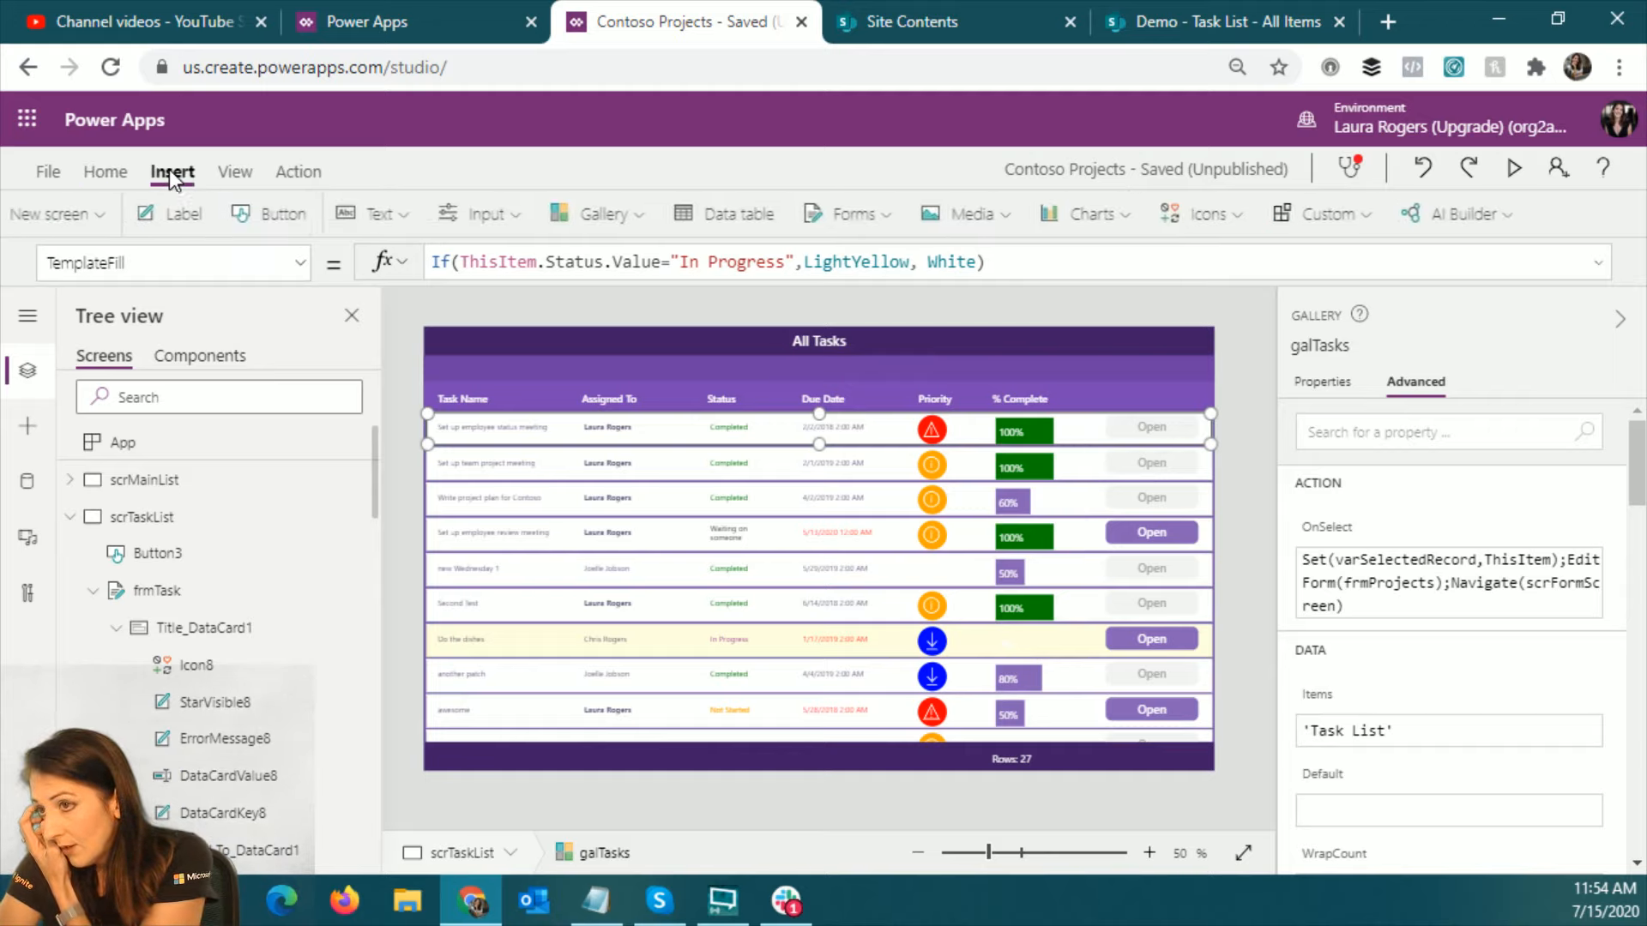
pyautogui.click(553, 218)
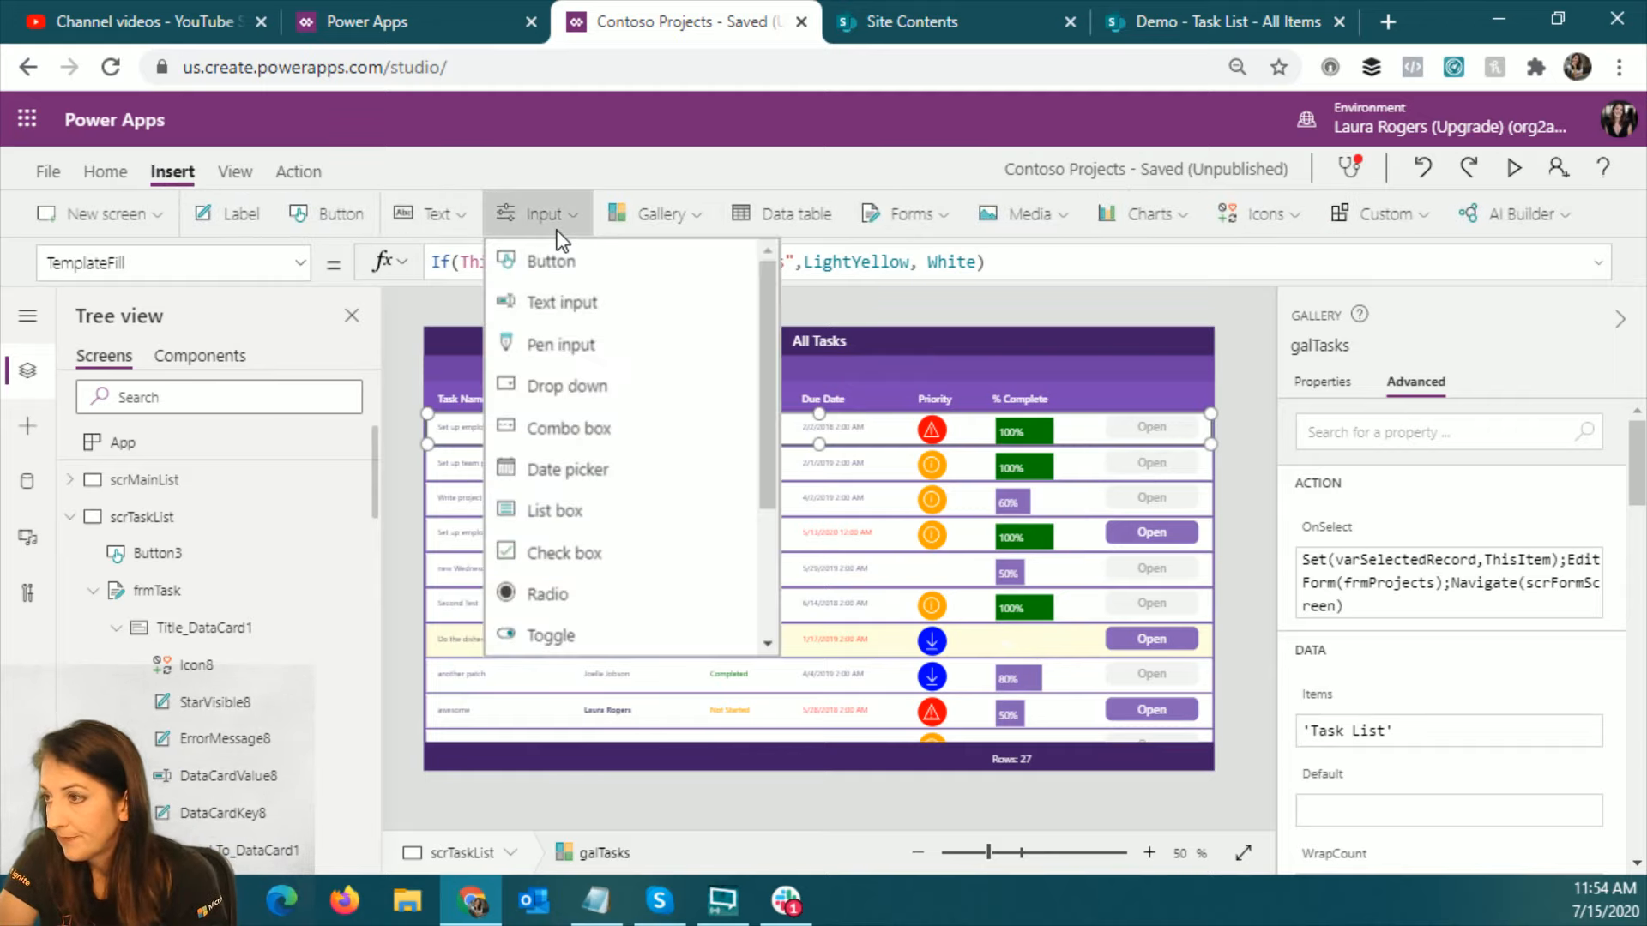
pyautogui.click(578, 633)
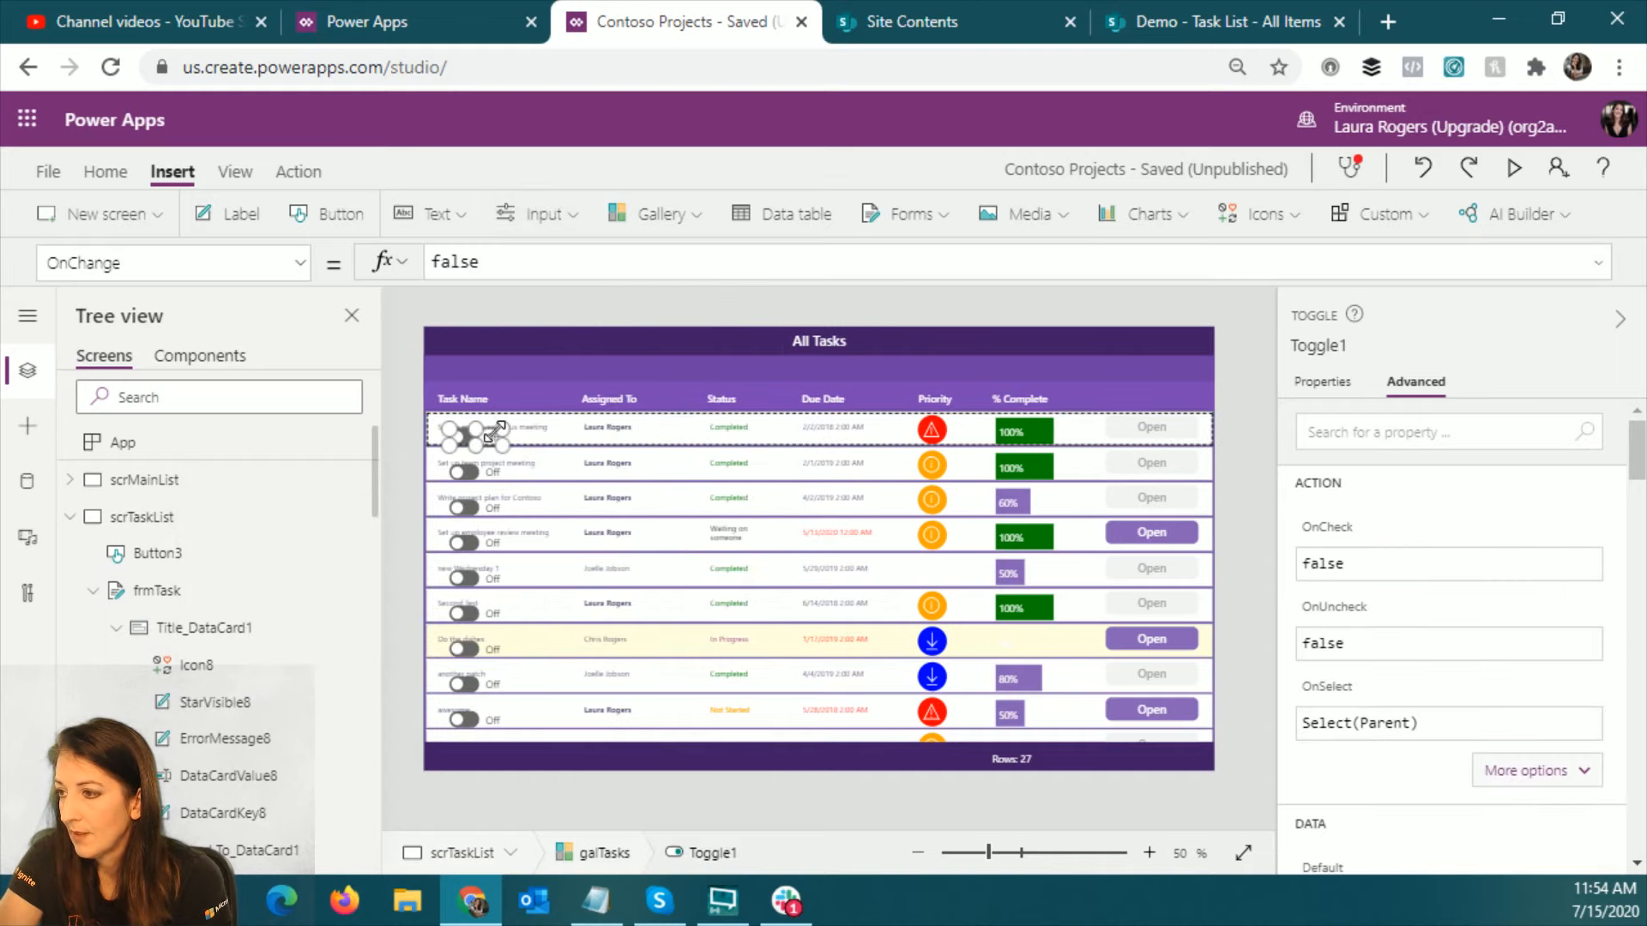
# Step: Place the toggle between the Due Date and Priority columns, shifting the Due Date header and values toward Status to make room
pyautogui.moveTo(486, 437); pyautogui.dragTo(791, 429)
pyautogui.click(819, 396)
pyautogui.click(835, 430)
pyautogui.click(884, 426)
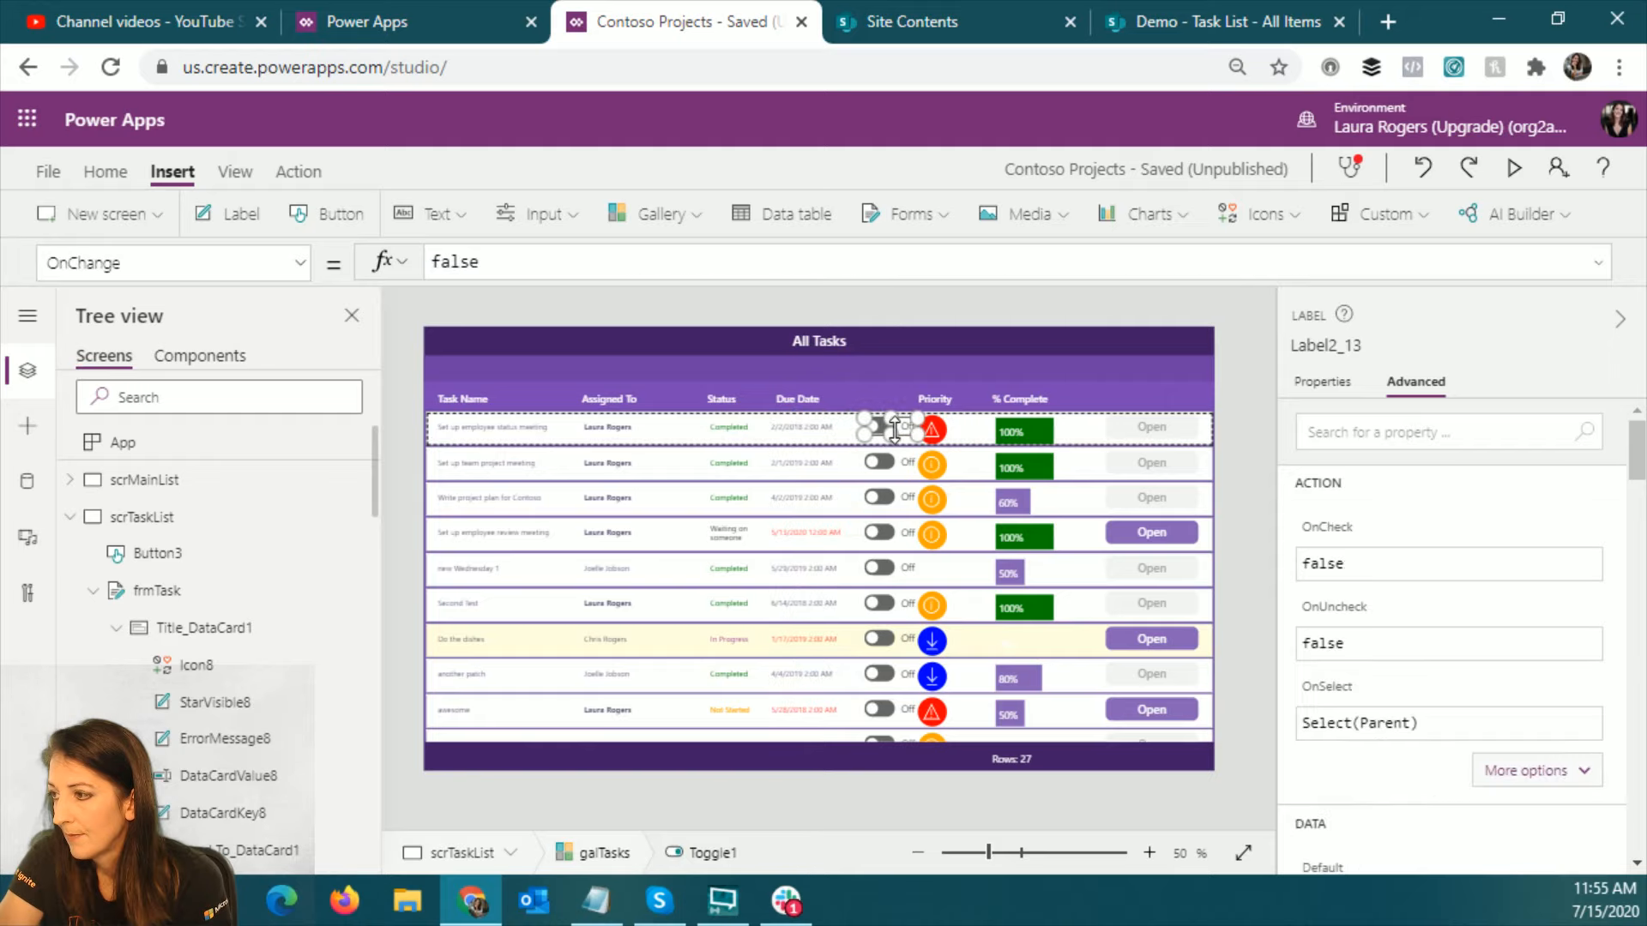
pyautogui.moveTo(894, 427); pyautogui.dragTo(885, 427)
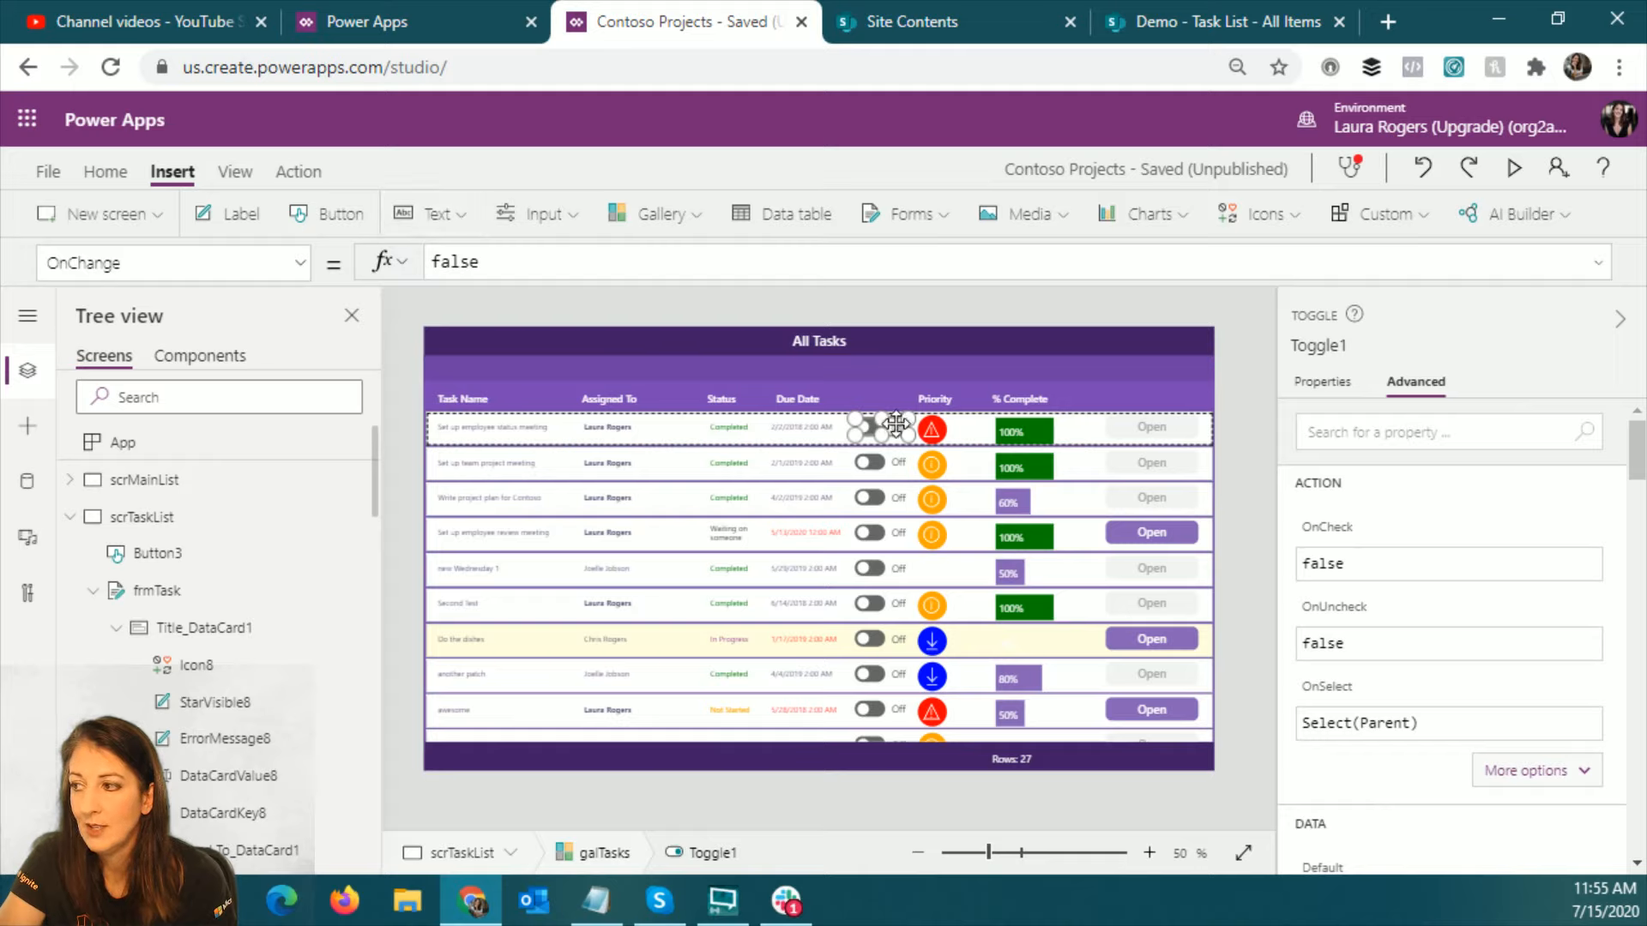
# Step: Set the toggle's Default property to ThisItem.'Executive?', preview the task list and return to editing
pyautogui.click(299, 262)
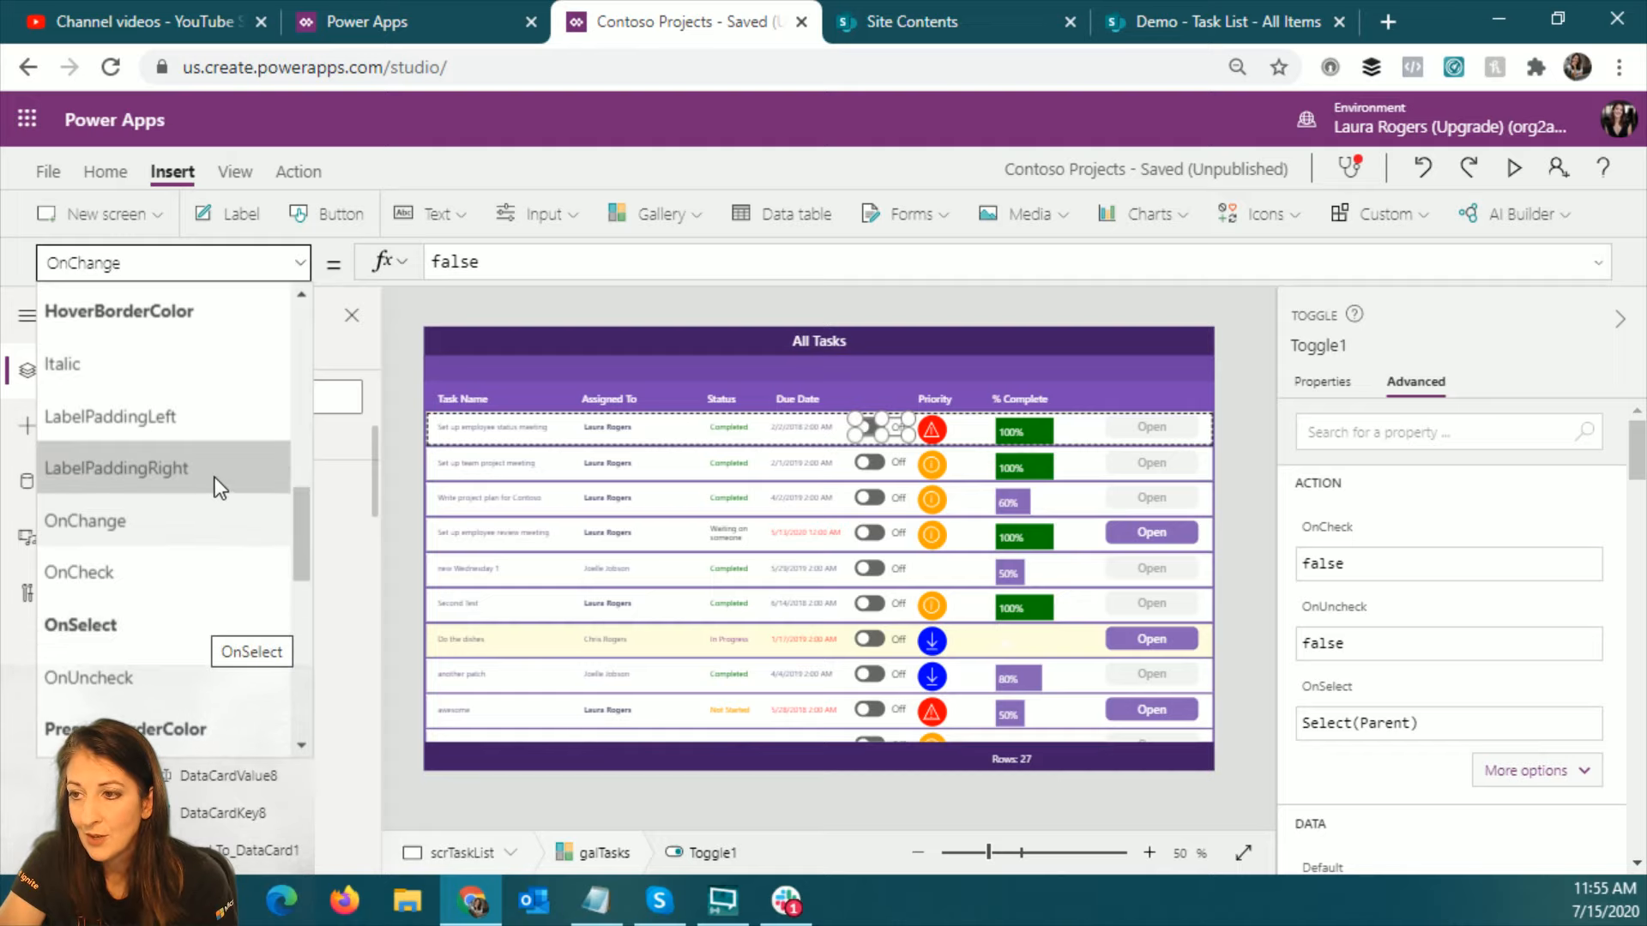
pyautogui.moveTo(306, 527); pyautogui.dragTo(297, 345)
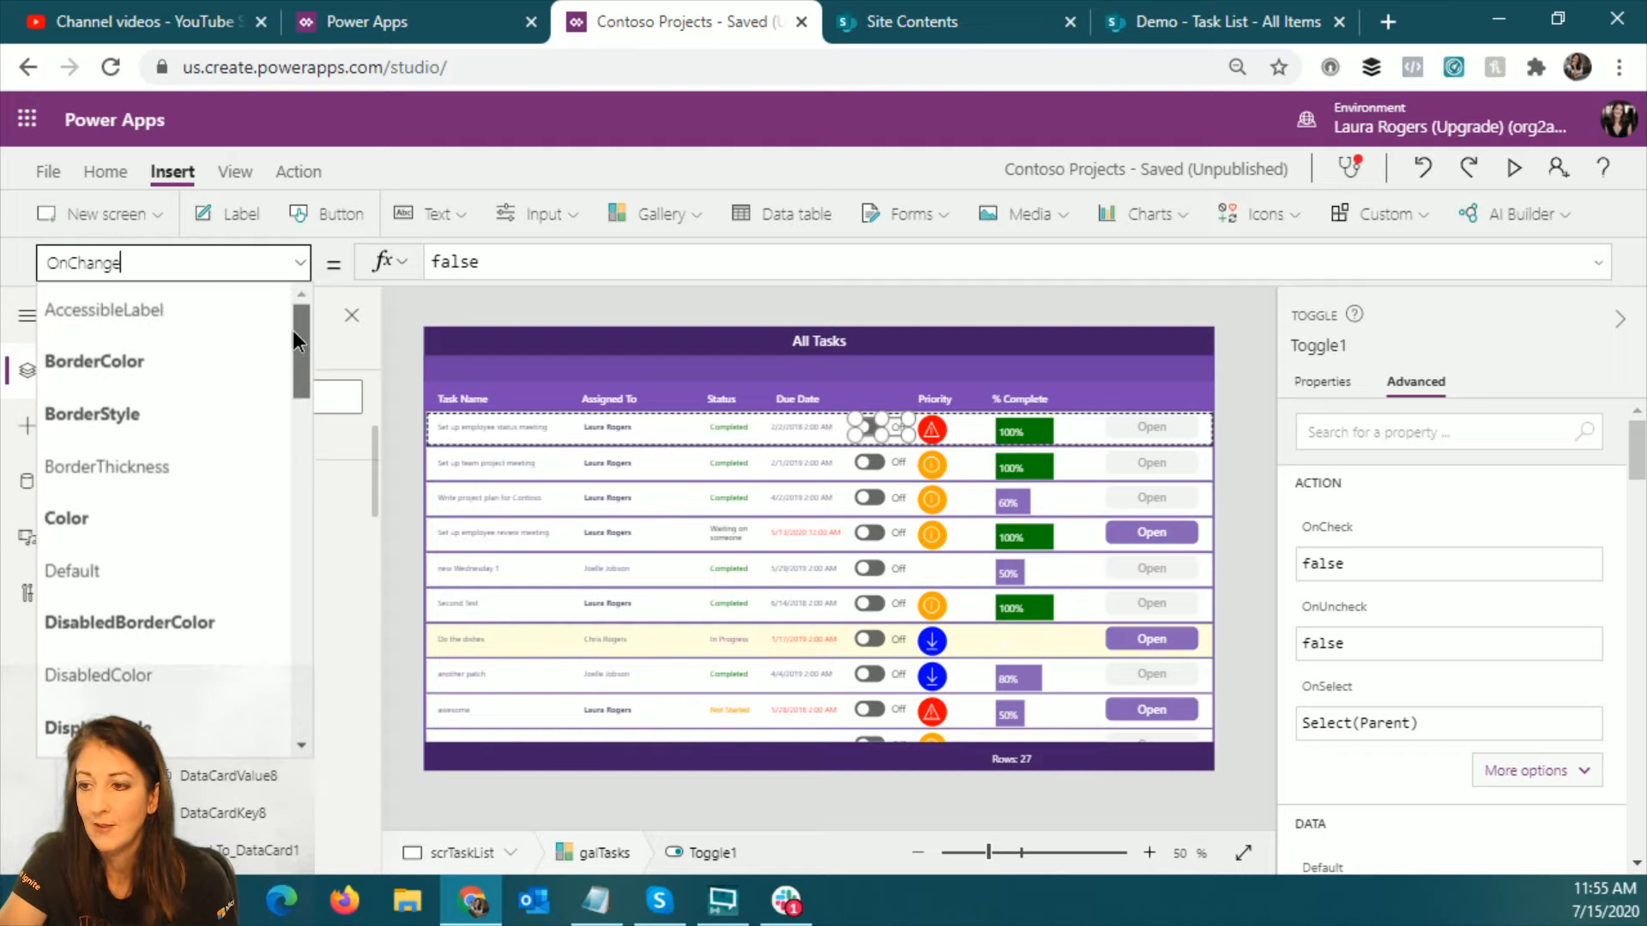
pyautogui.click(187, 565)
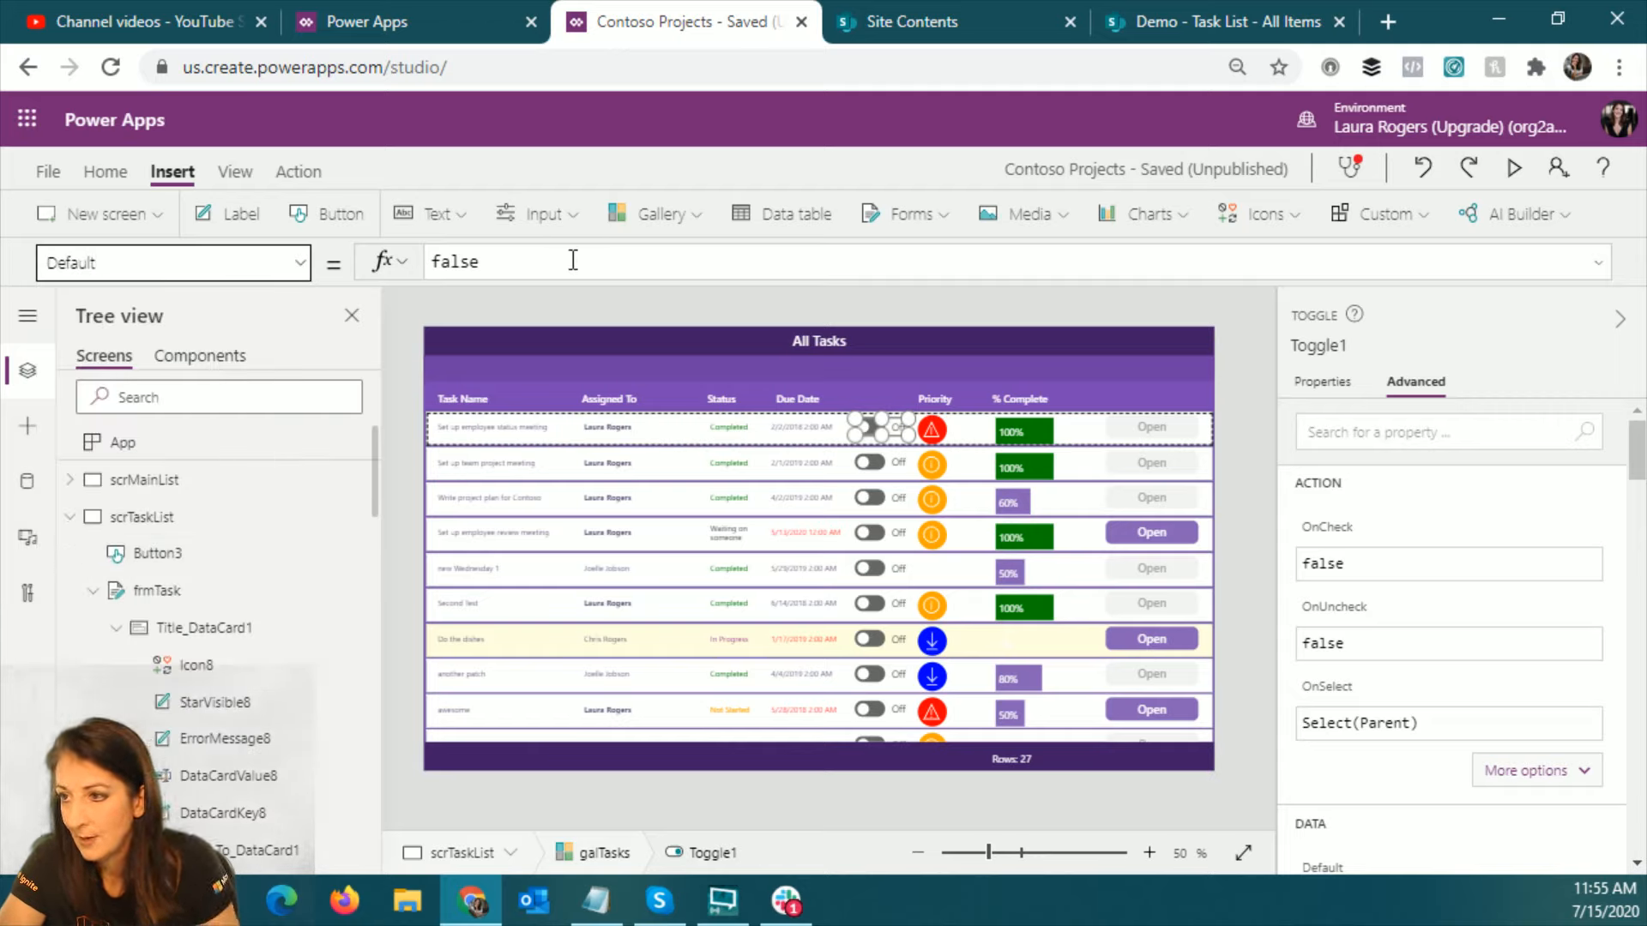
pyautogui.doubleClick(454, 261)
pyautogui.write('exe')
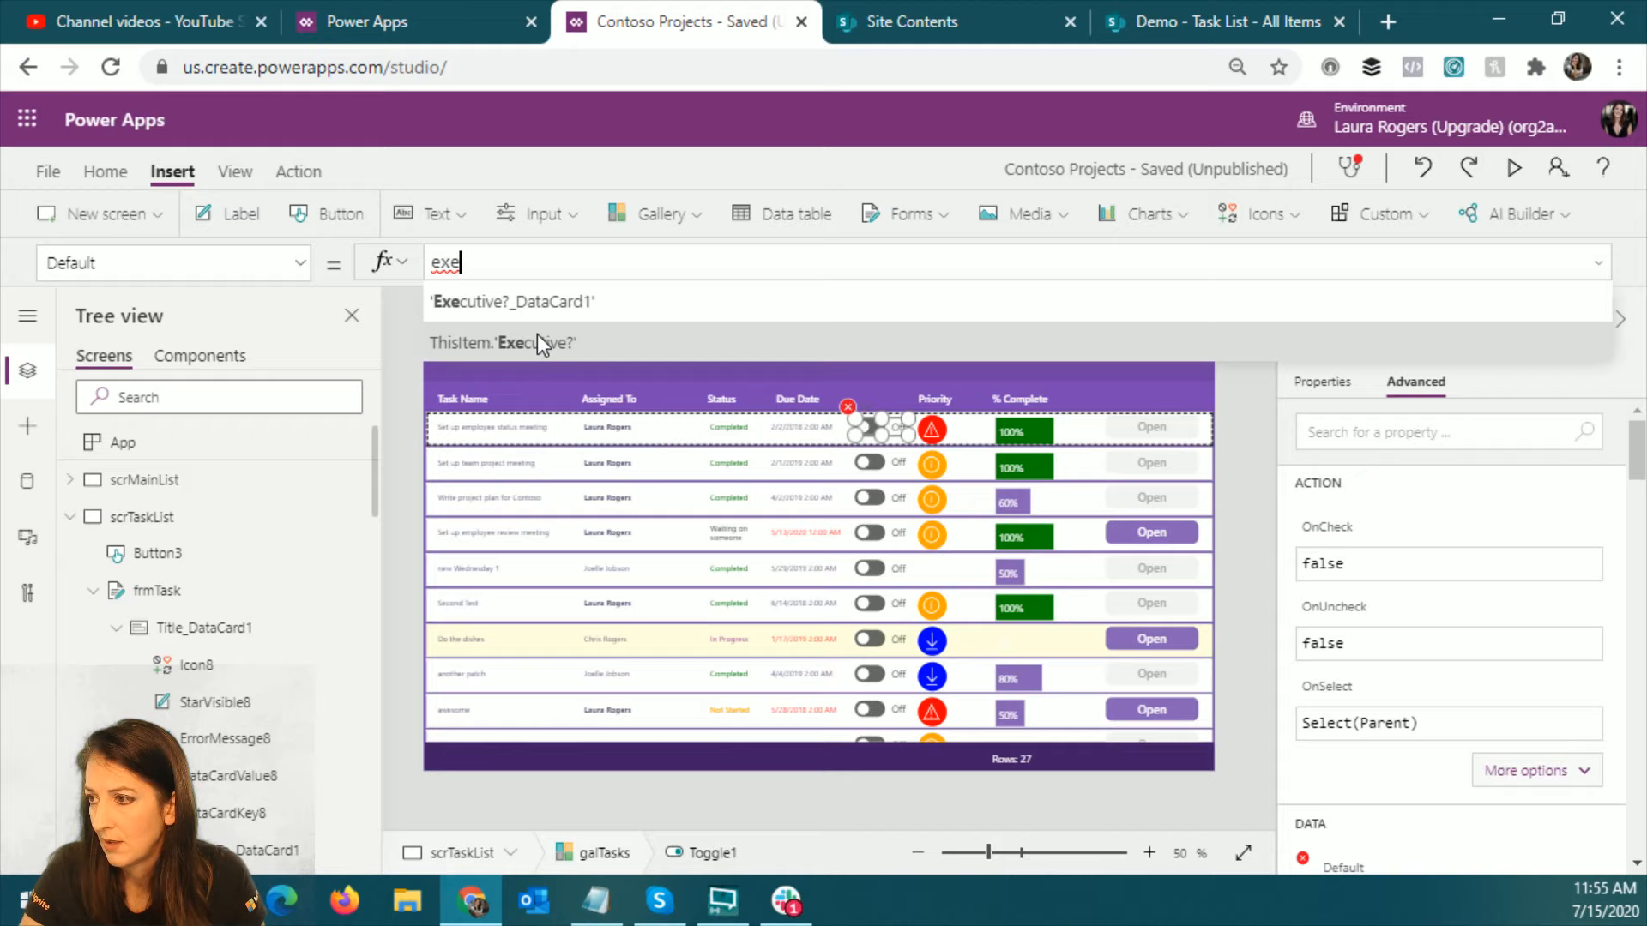
pyautogui.click(537, 342)
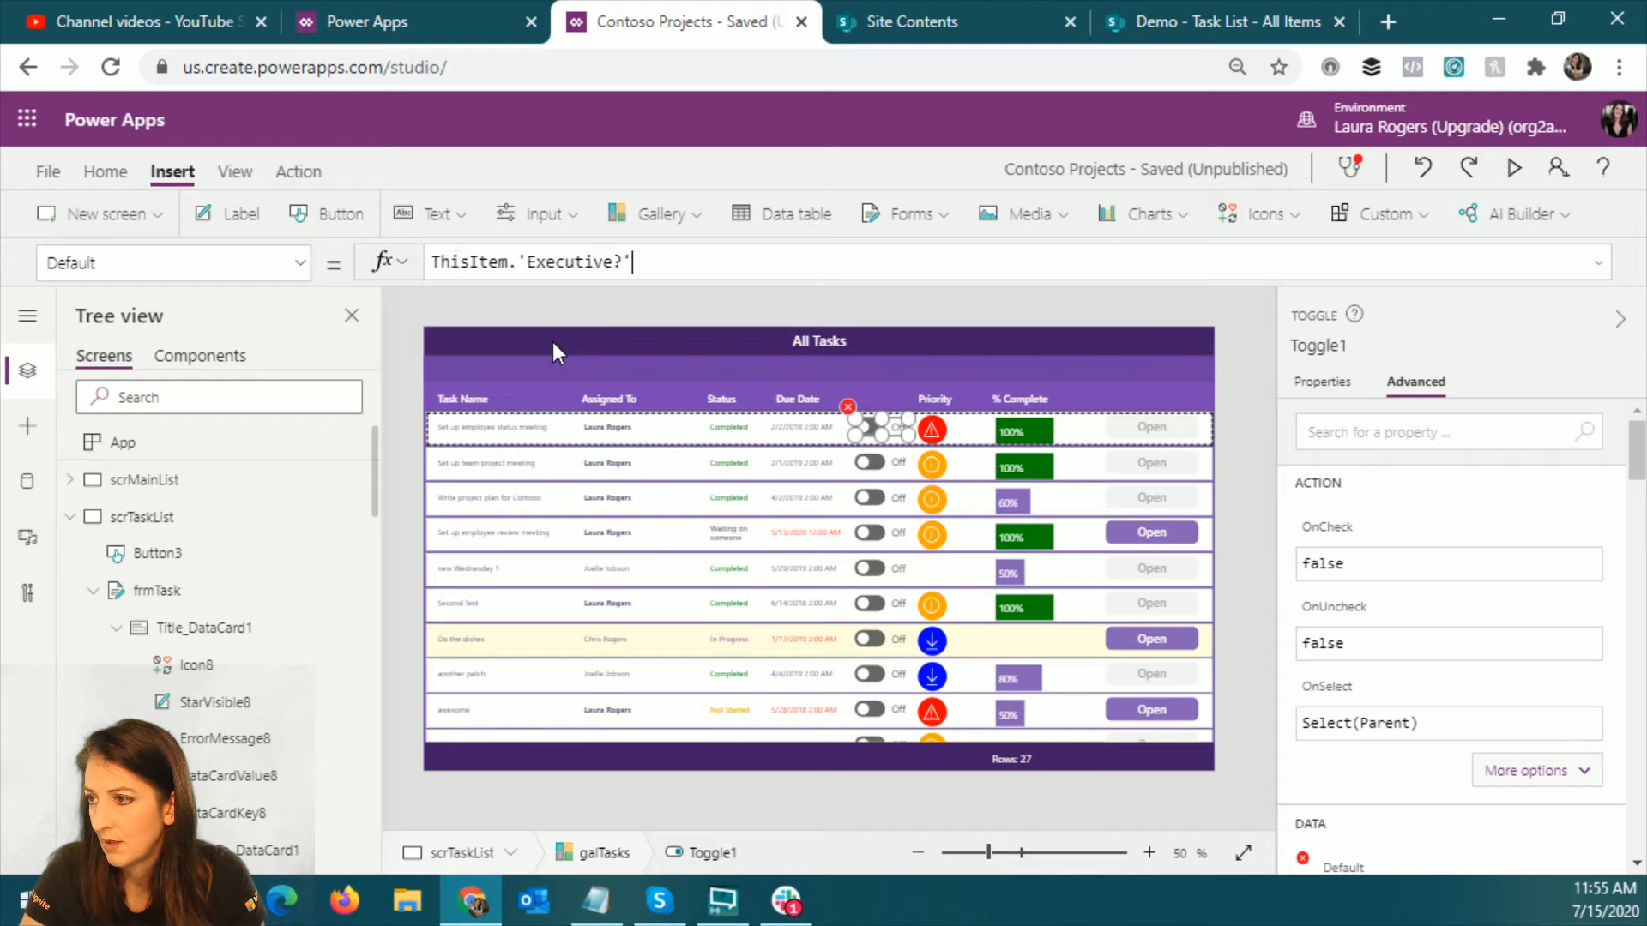
pyautogui.click(1515, 166)
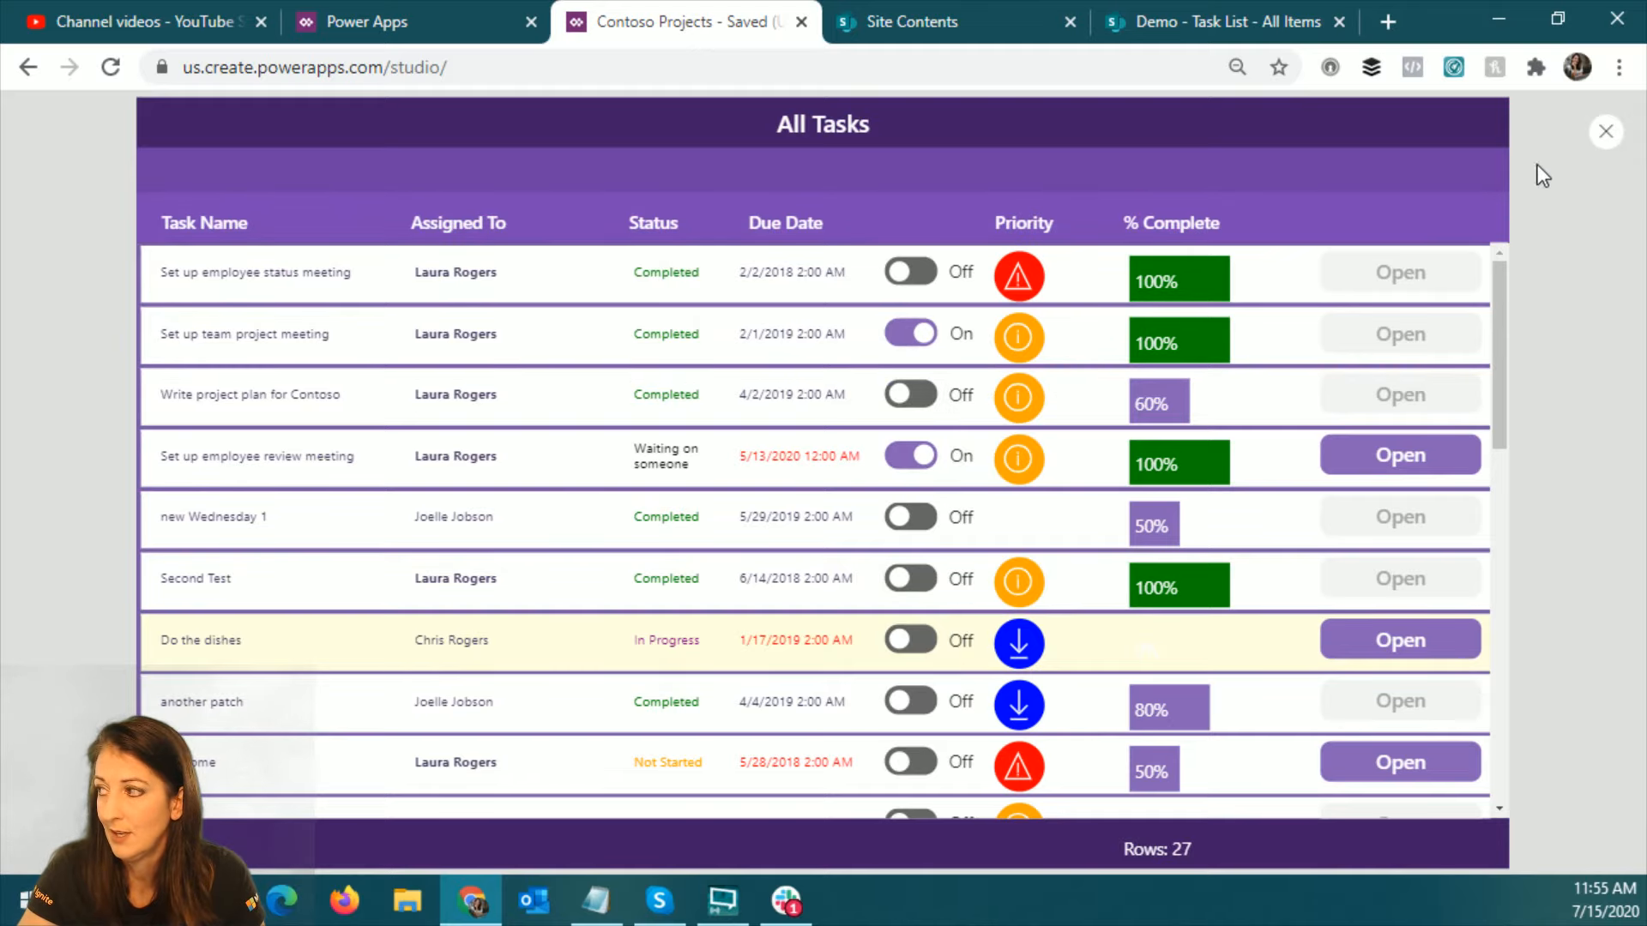
pyautogui.click(1606, 131)
# Step: Set the toggle's FalseText to "No" and its TrueText to "Yes", preview the task list and return to editing
pyautogui.click(901, 436)
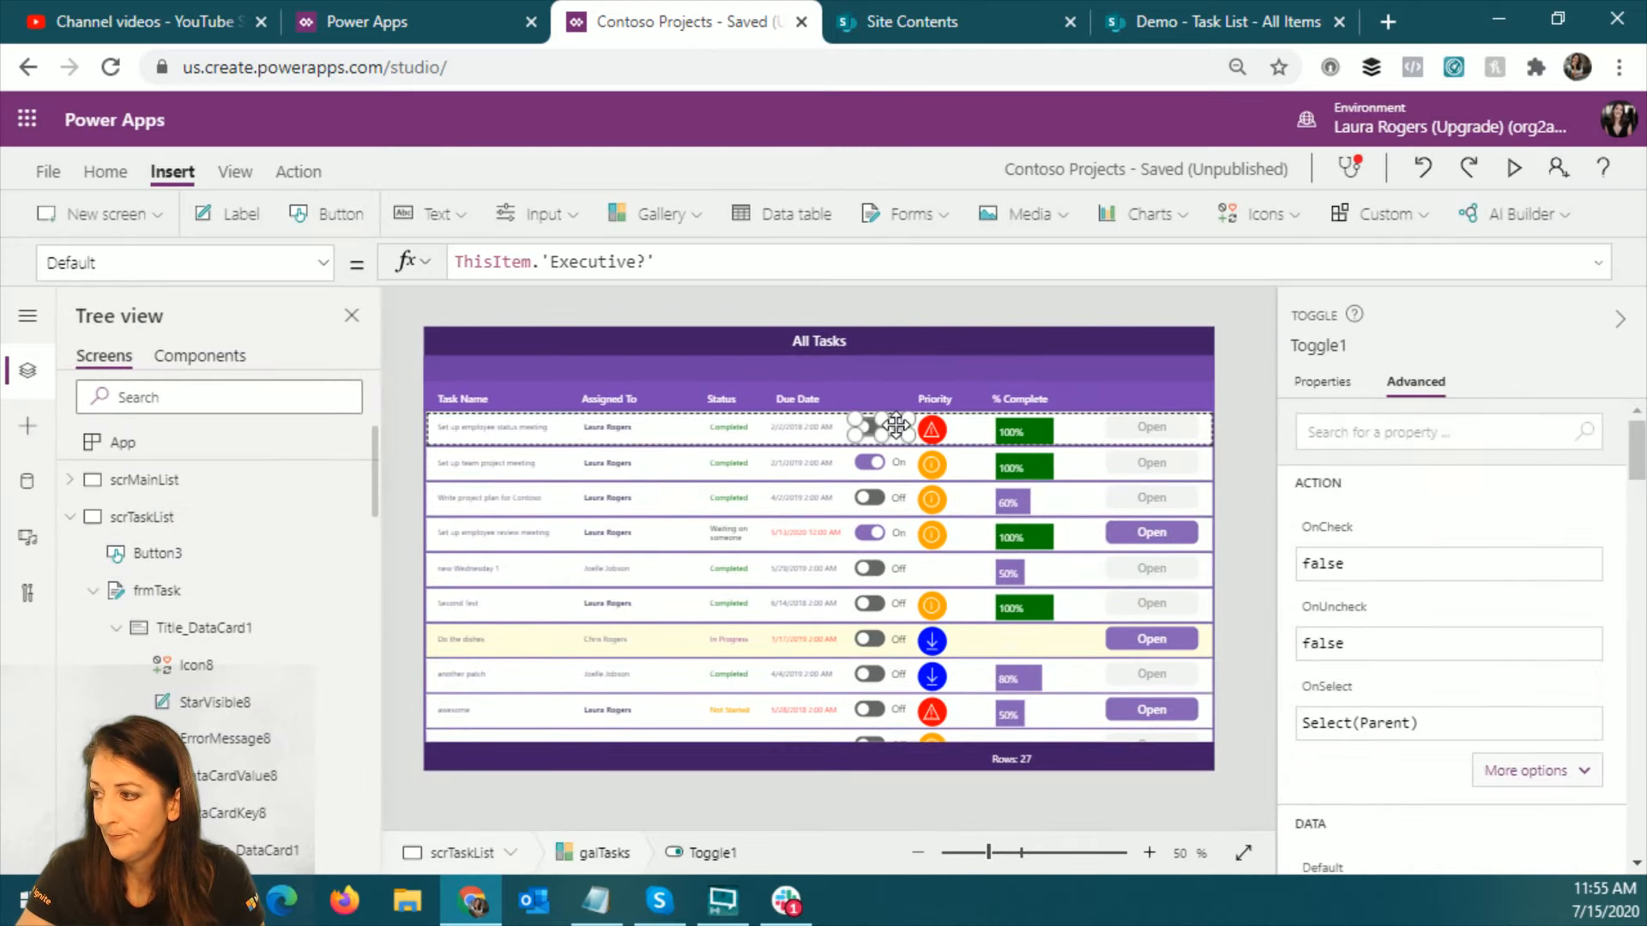
pyautogui.scroll(-4, 1504, 549)
pyautogui.scroll(-2, 1451, 656)
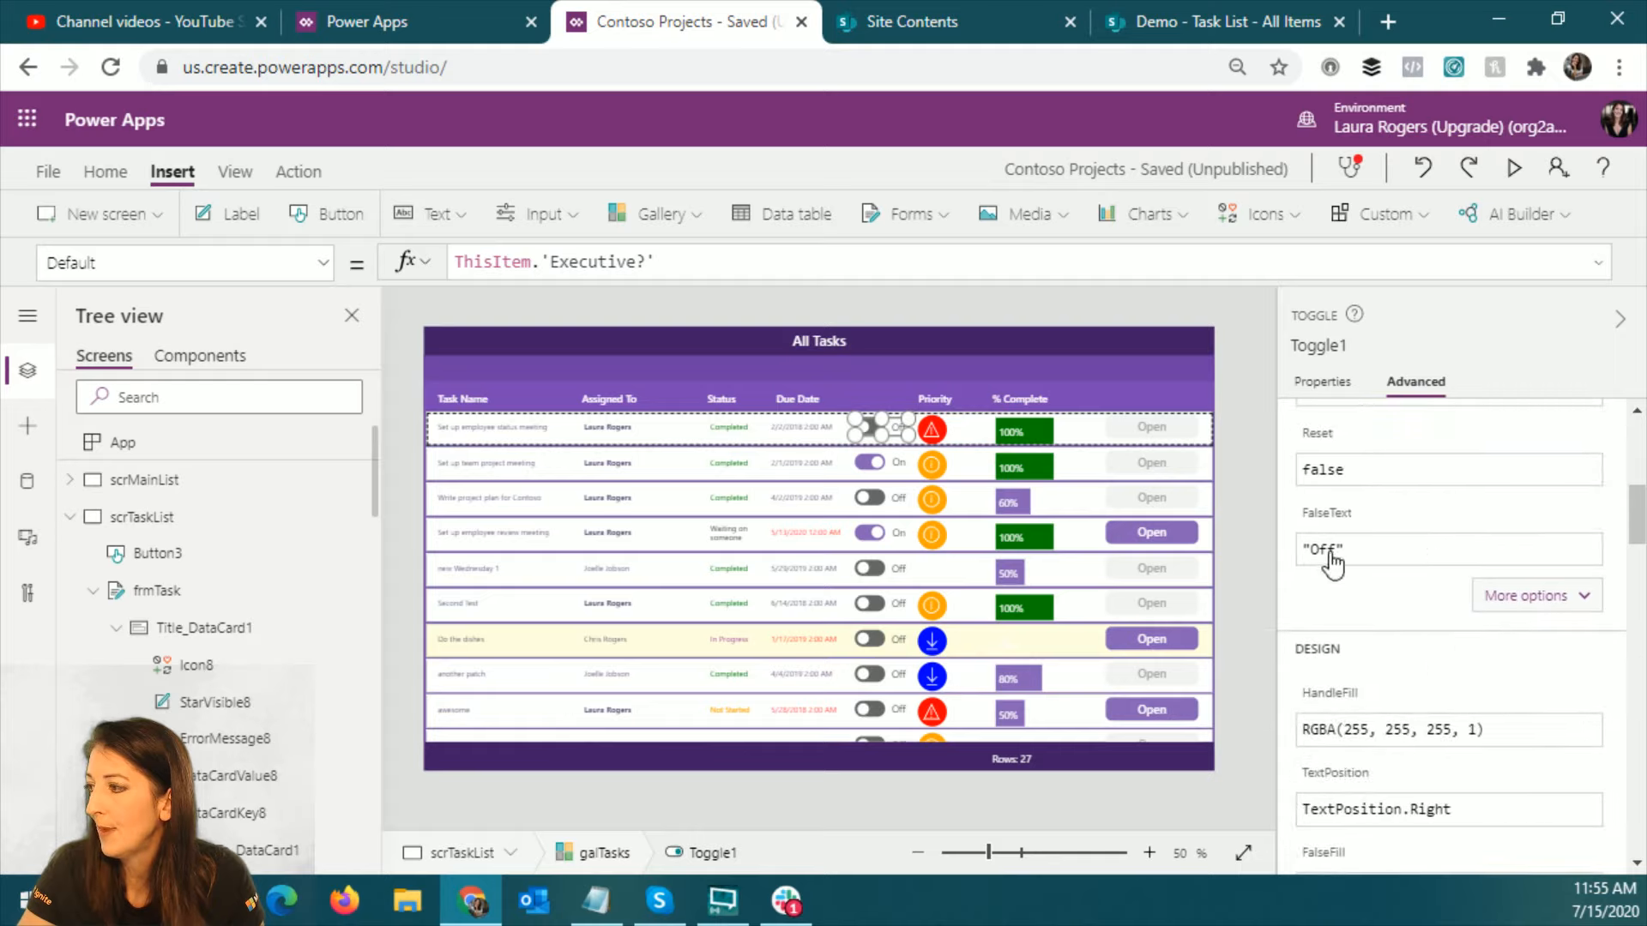
pyautogui.doubleClick(1322, 549)
pyautogui.write('No')
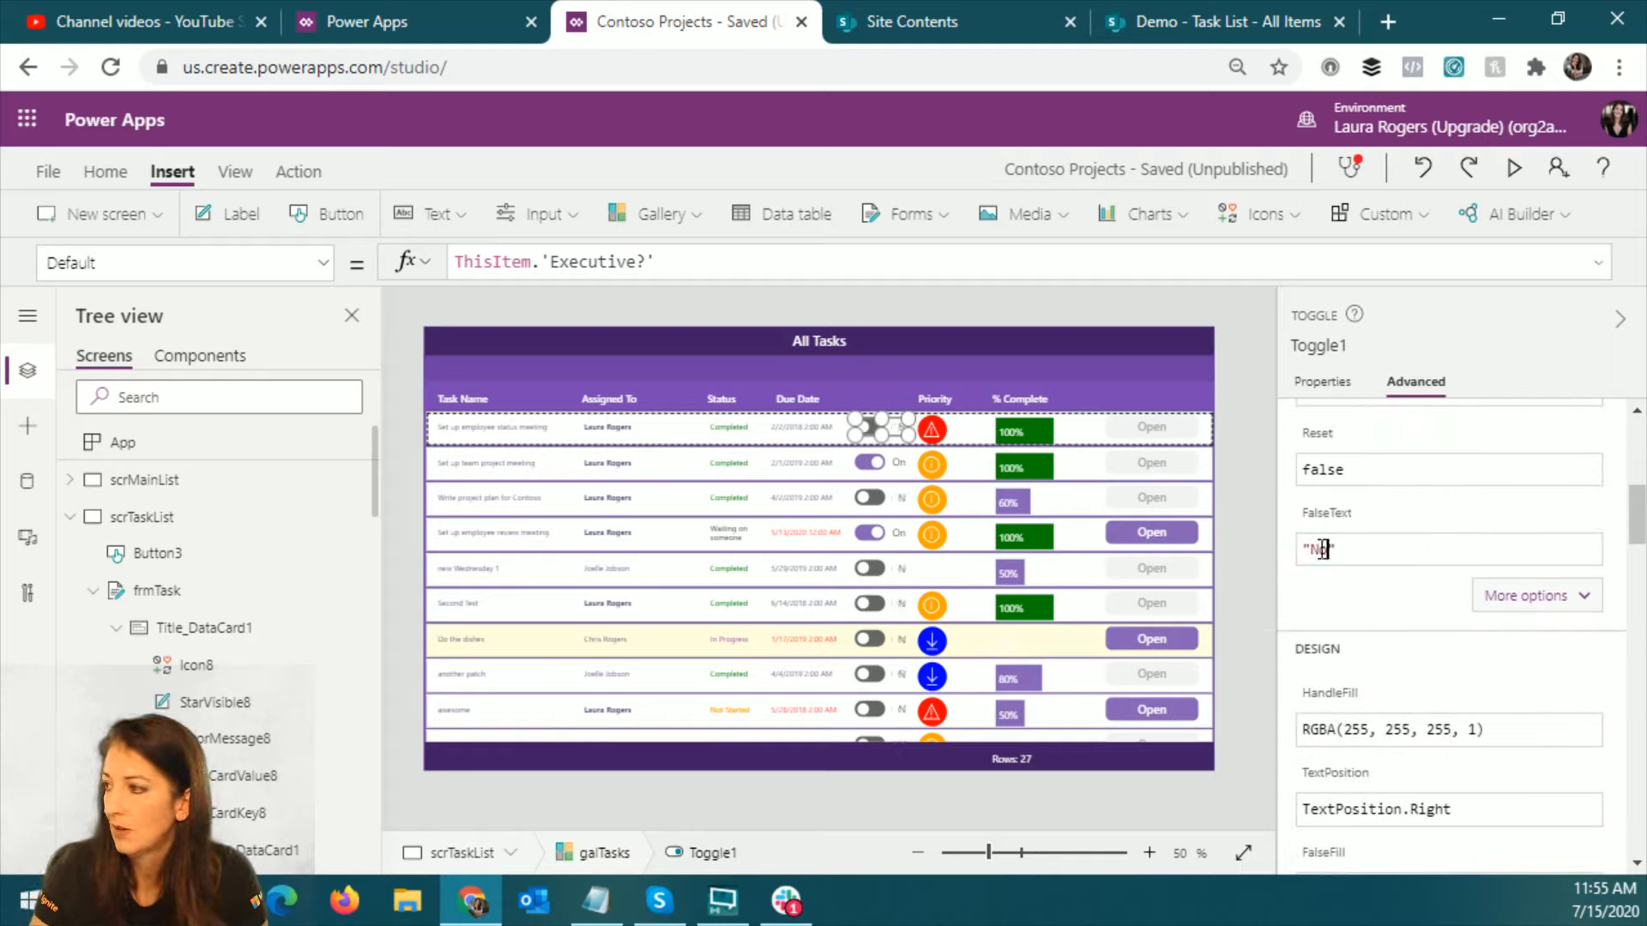
pyautogui.click(1526, 595)
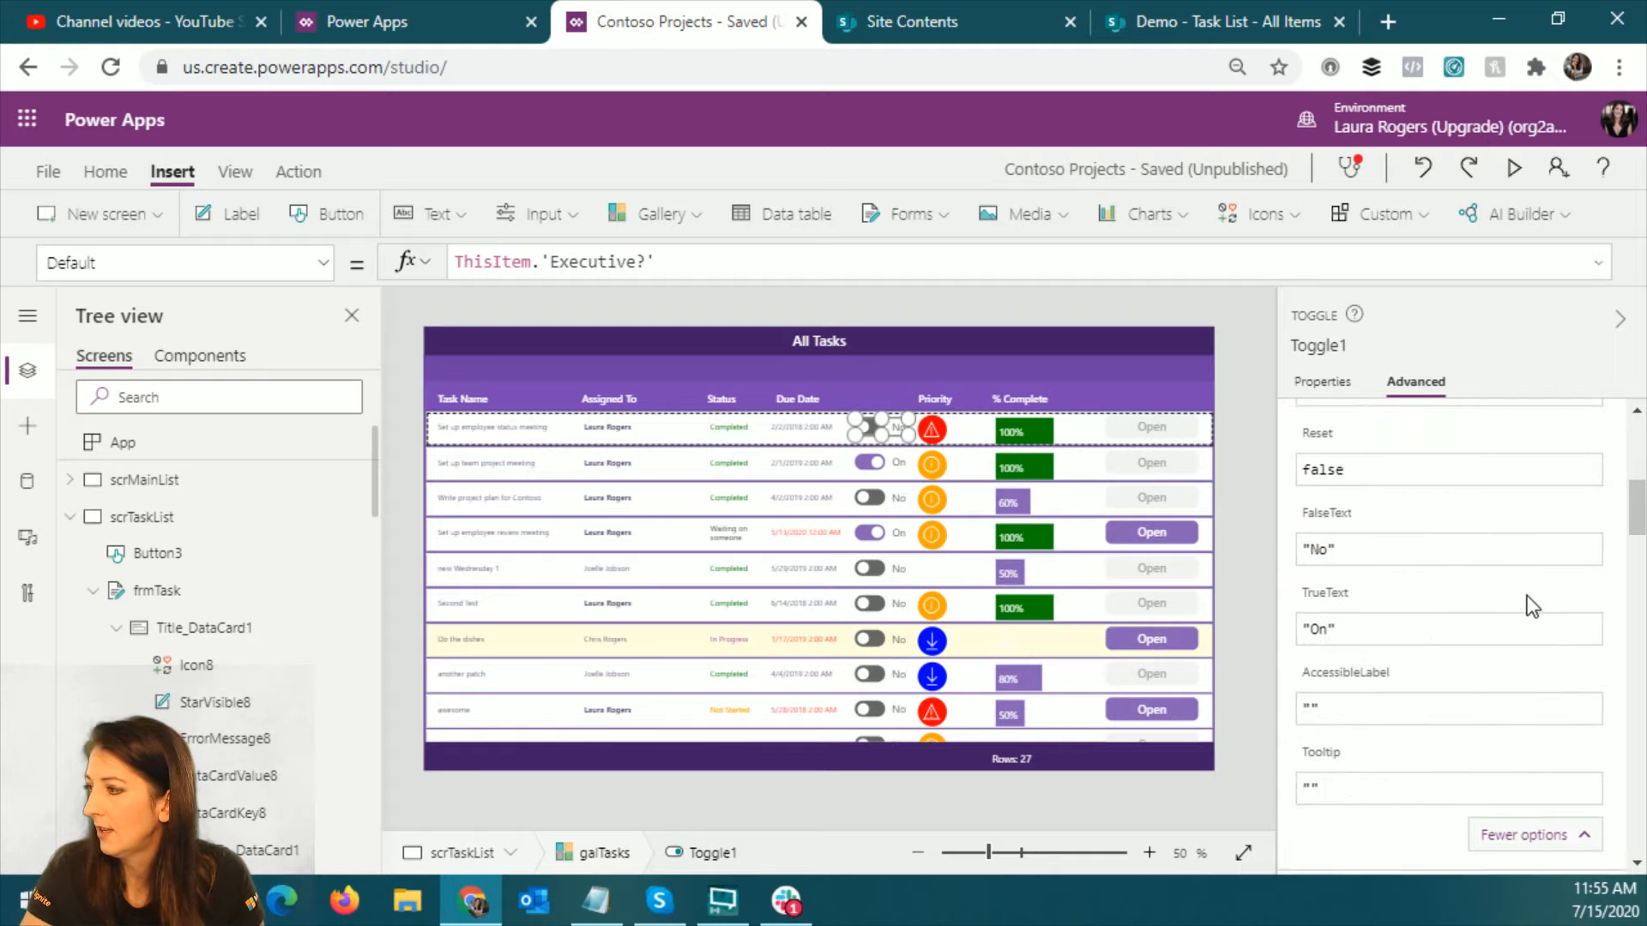
pyautogui.doubleClick(1314, 630)
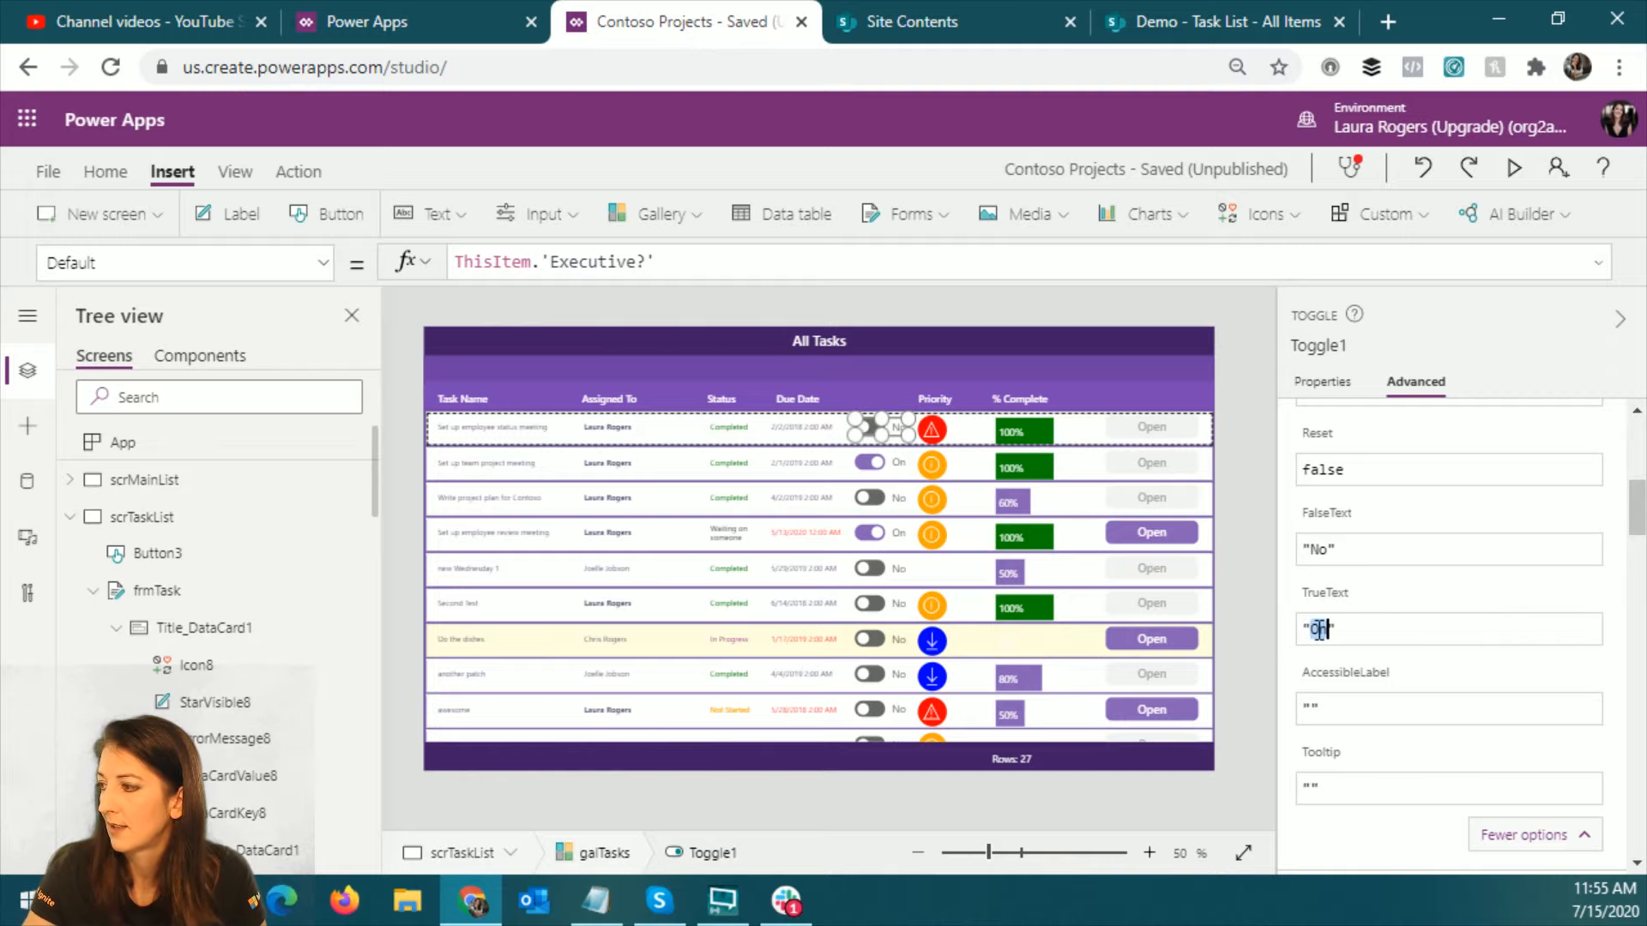
pyautogui.write('Yes')
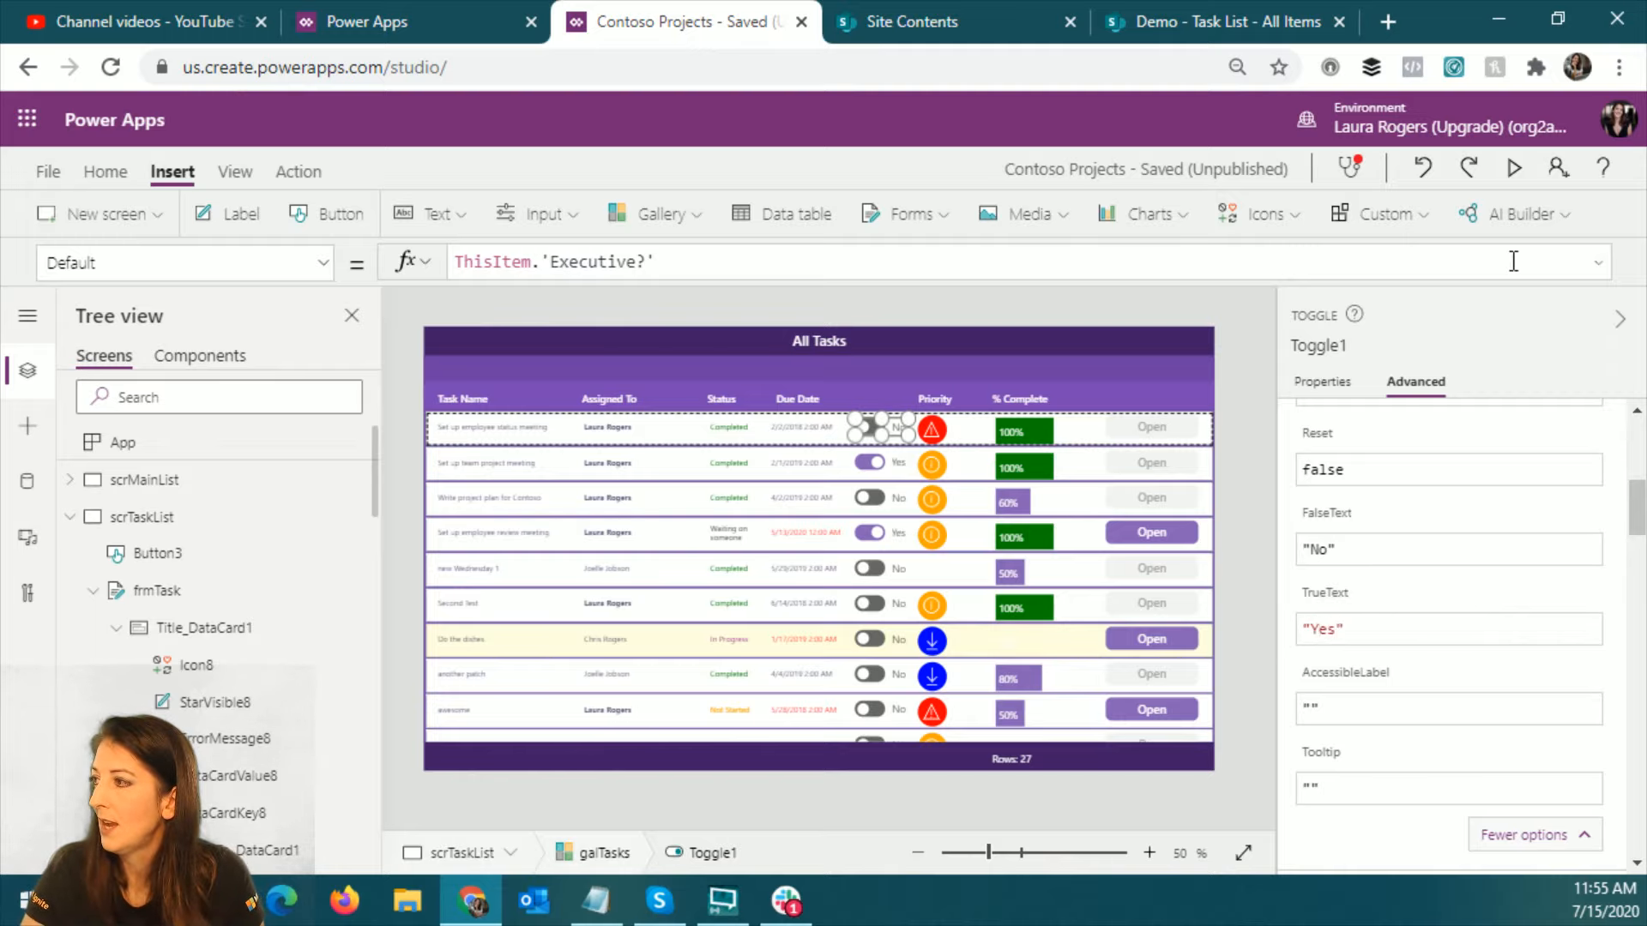
pyautogui.click(1512, 169)
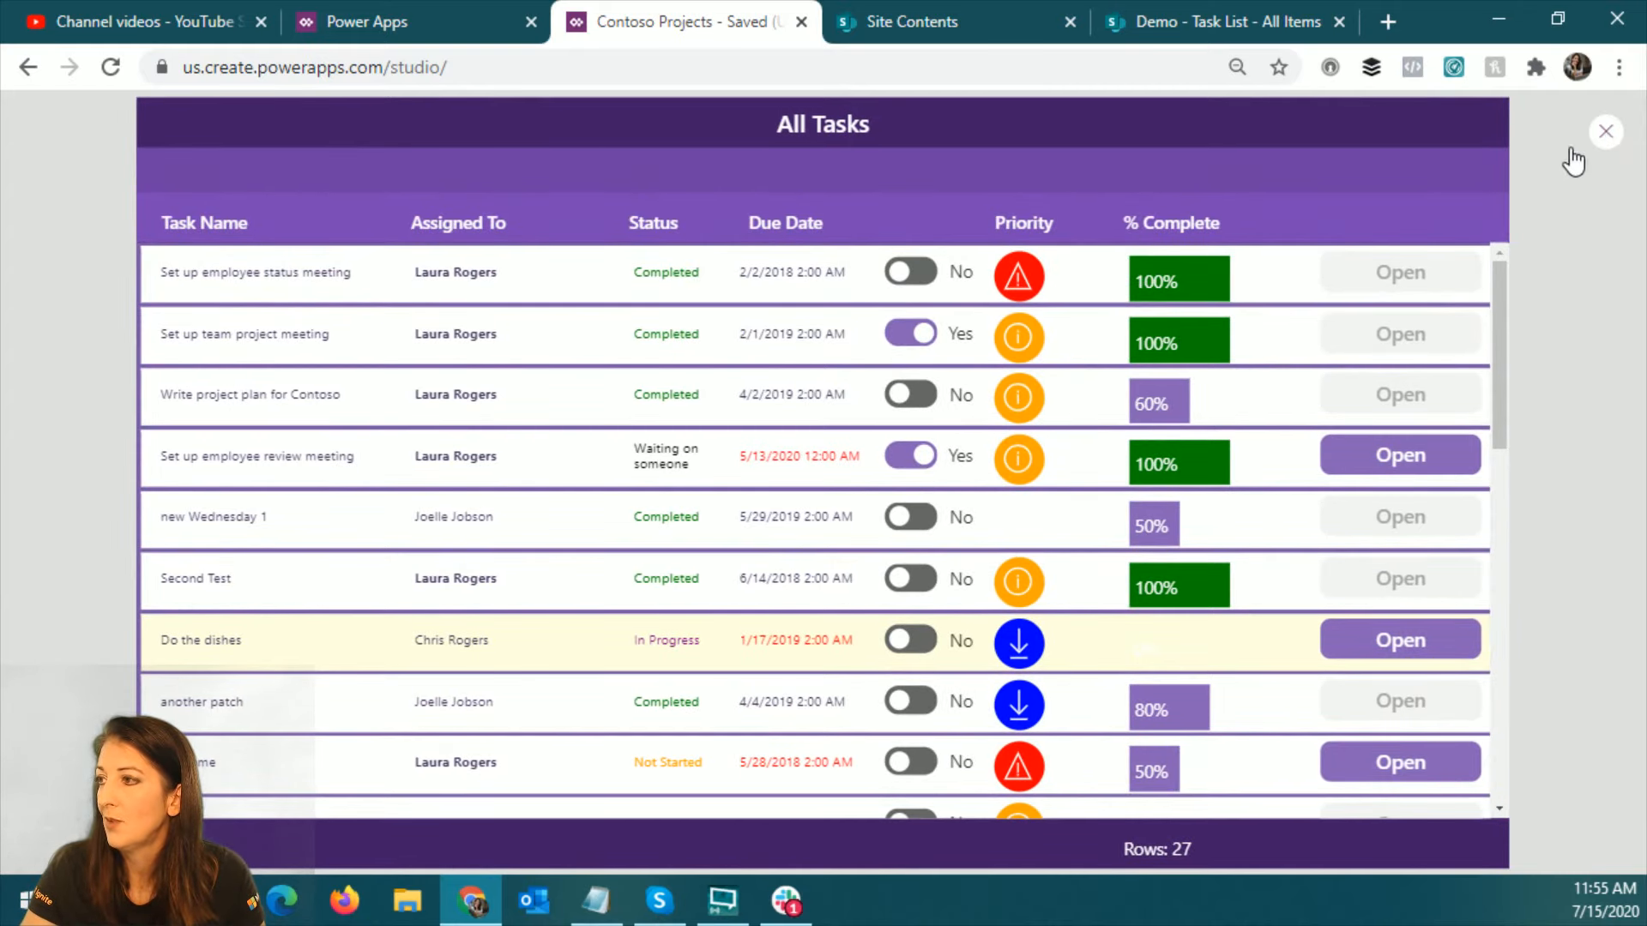
pyautogui.click(1606, 133)
# Step: Replace the toggle's OnCheck value with the start of a Patch formula, Patch('Task List',ThisItem,{
pyautogui.click(871, 426)
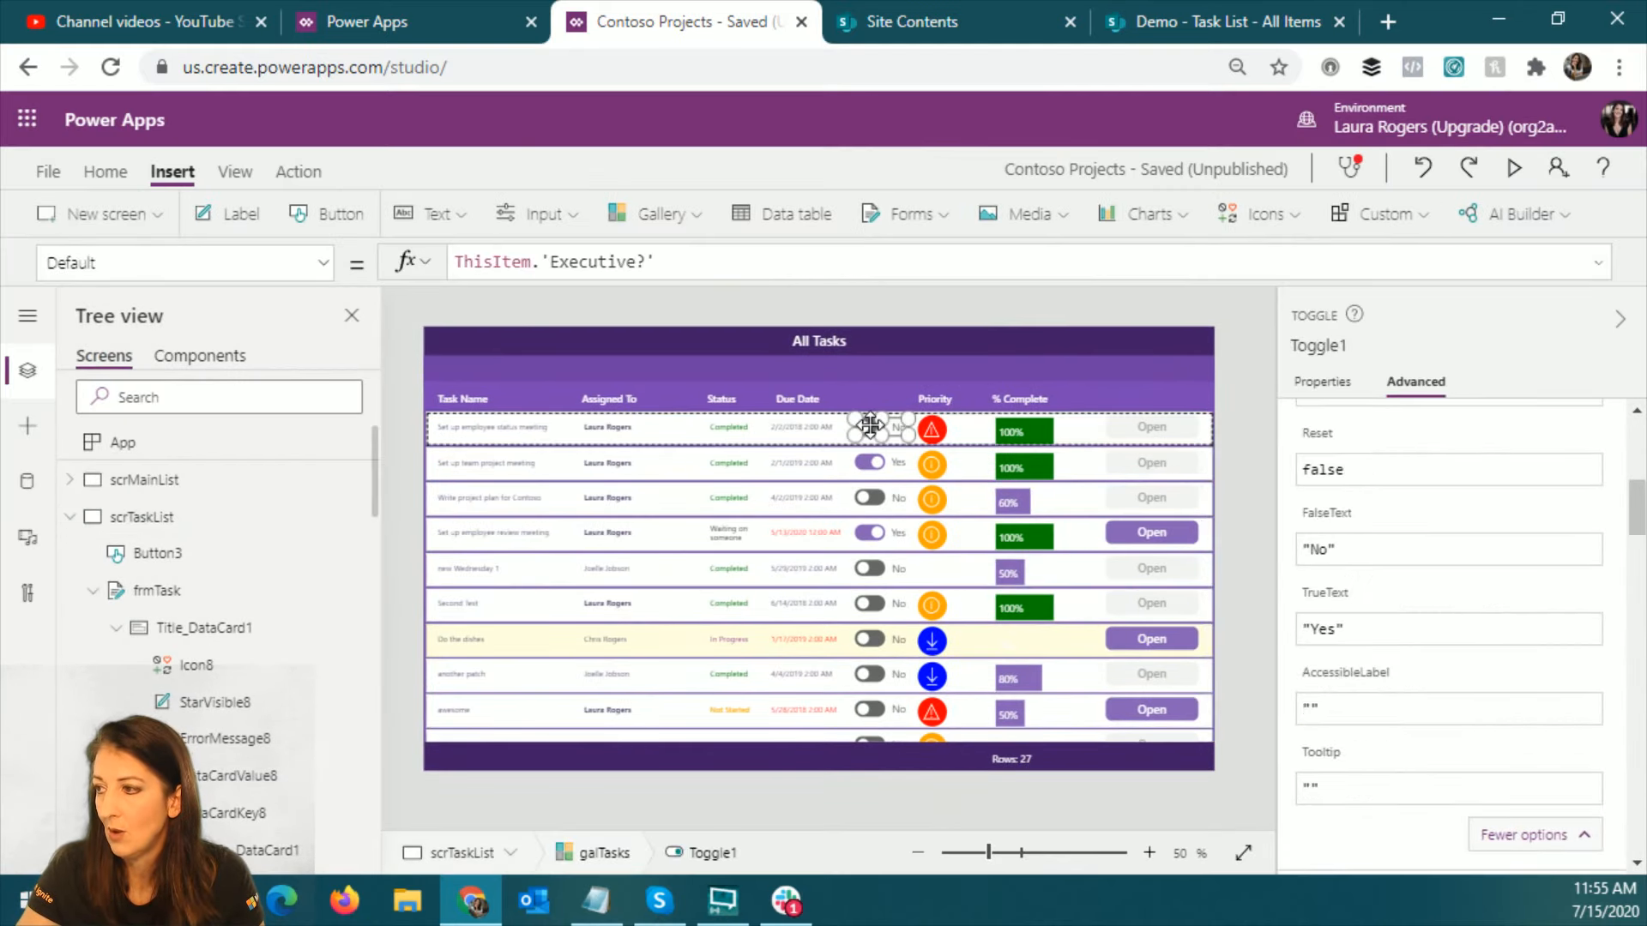
pyautogui.click(320, 264)
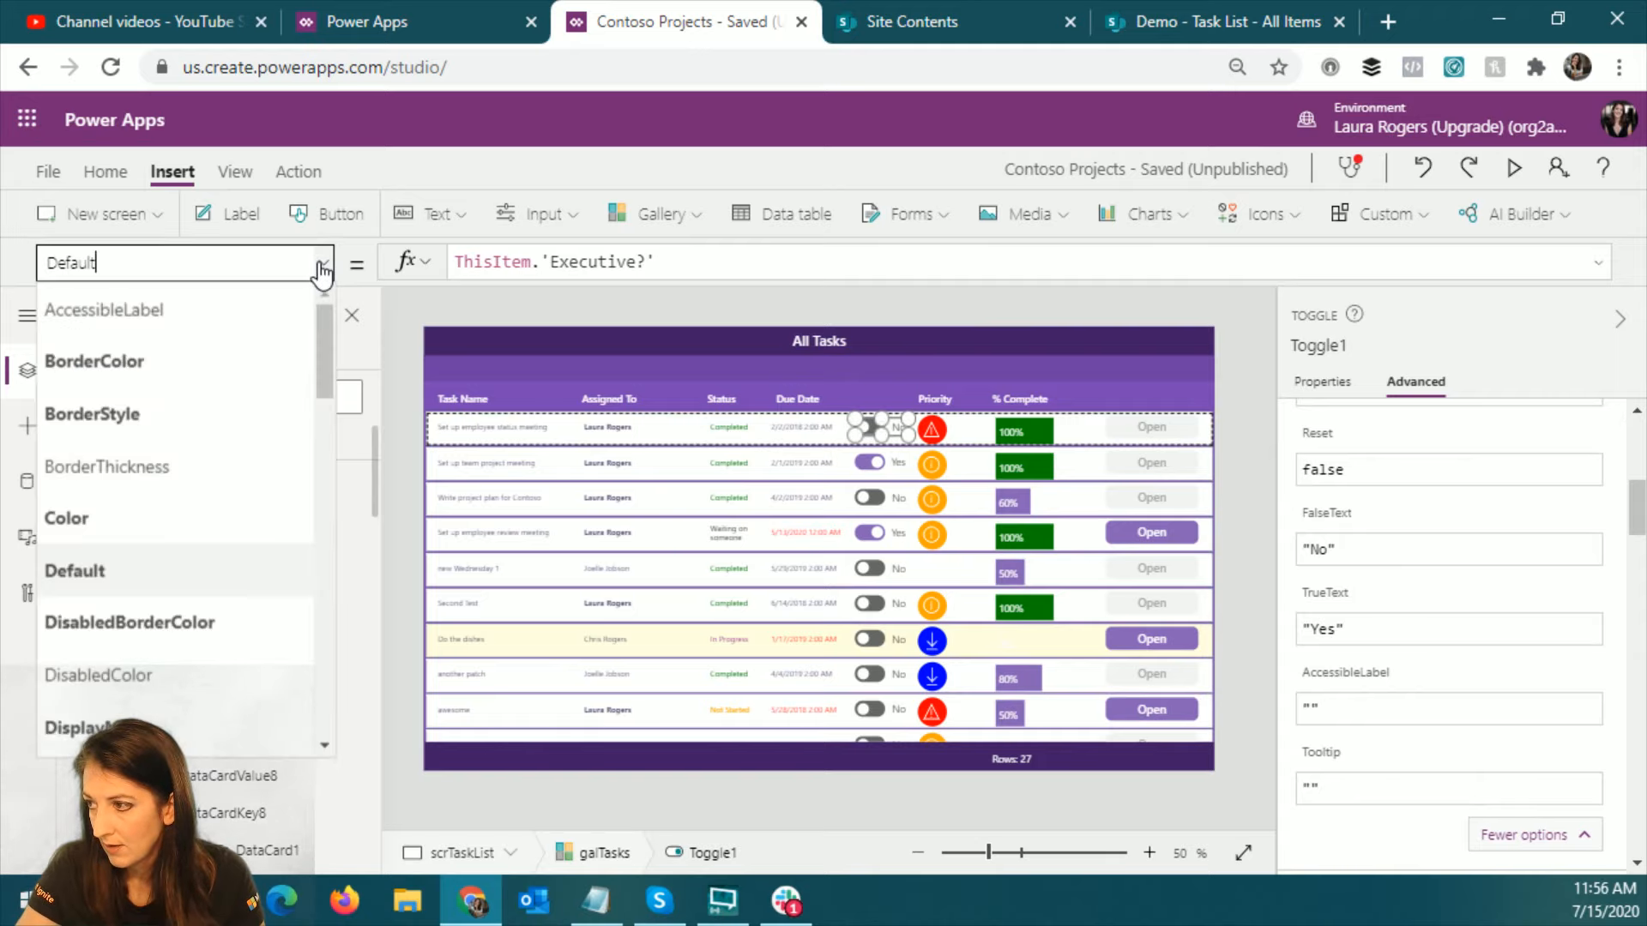
pyautogui.scroll(-10, 214, 477)
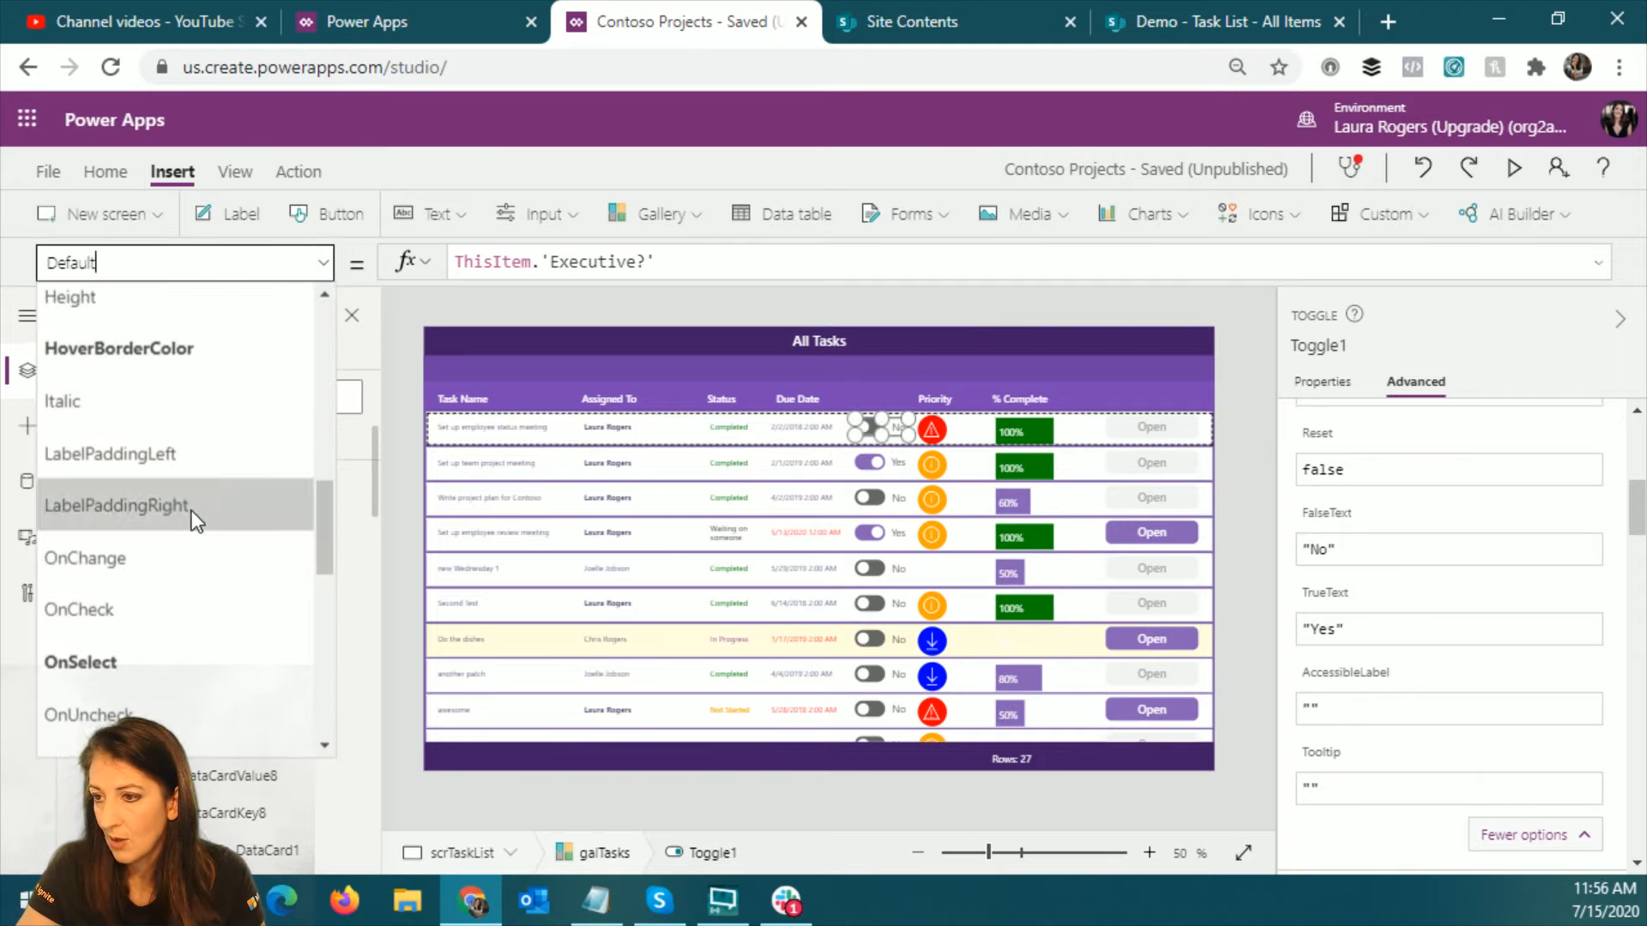
pyautogui.click(145, 612)
pyautogui.doubleClick(478, 262)
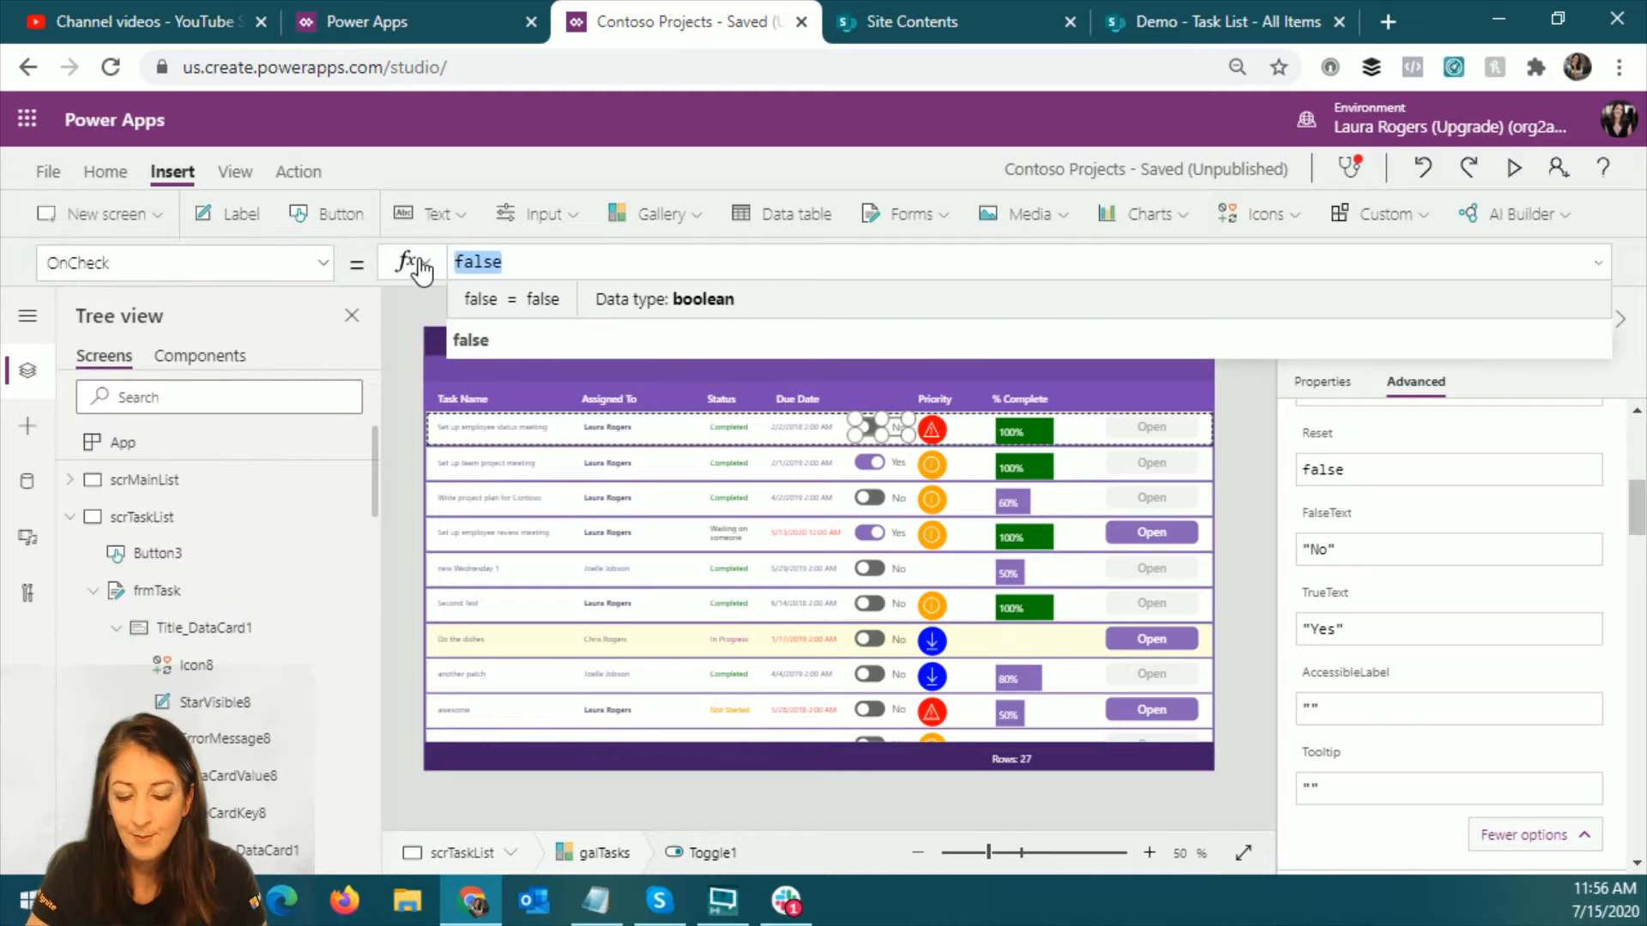
pyautogui.write('patch(')
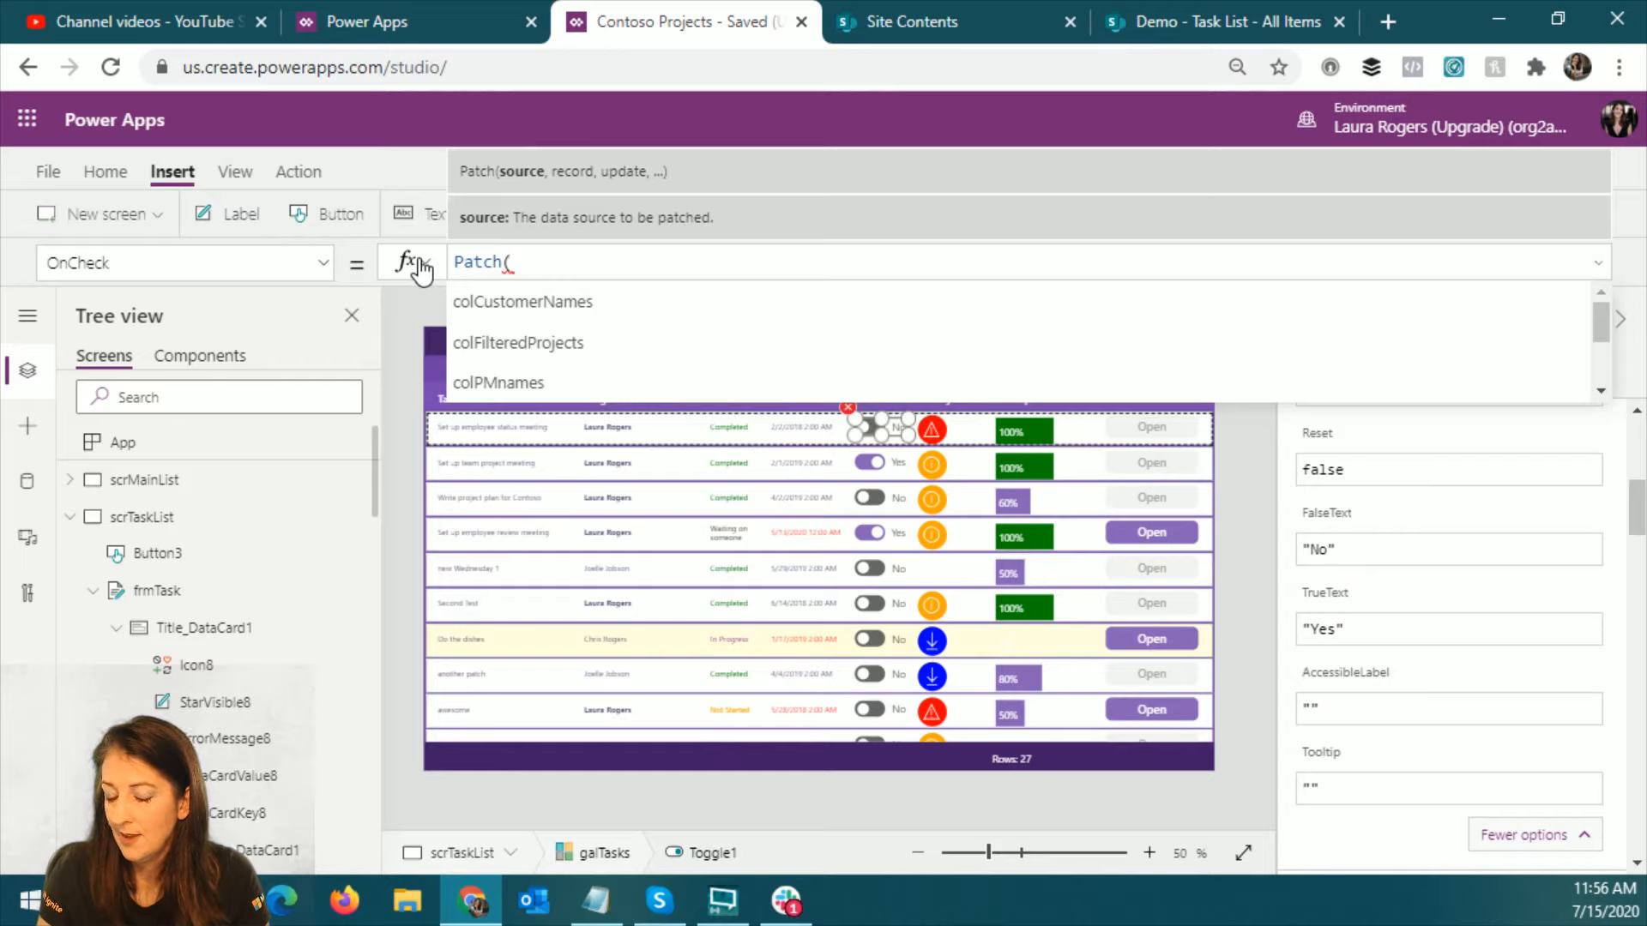
pyautogui.write('task')
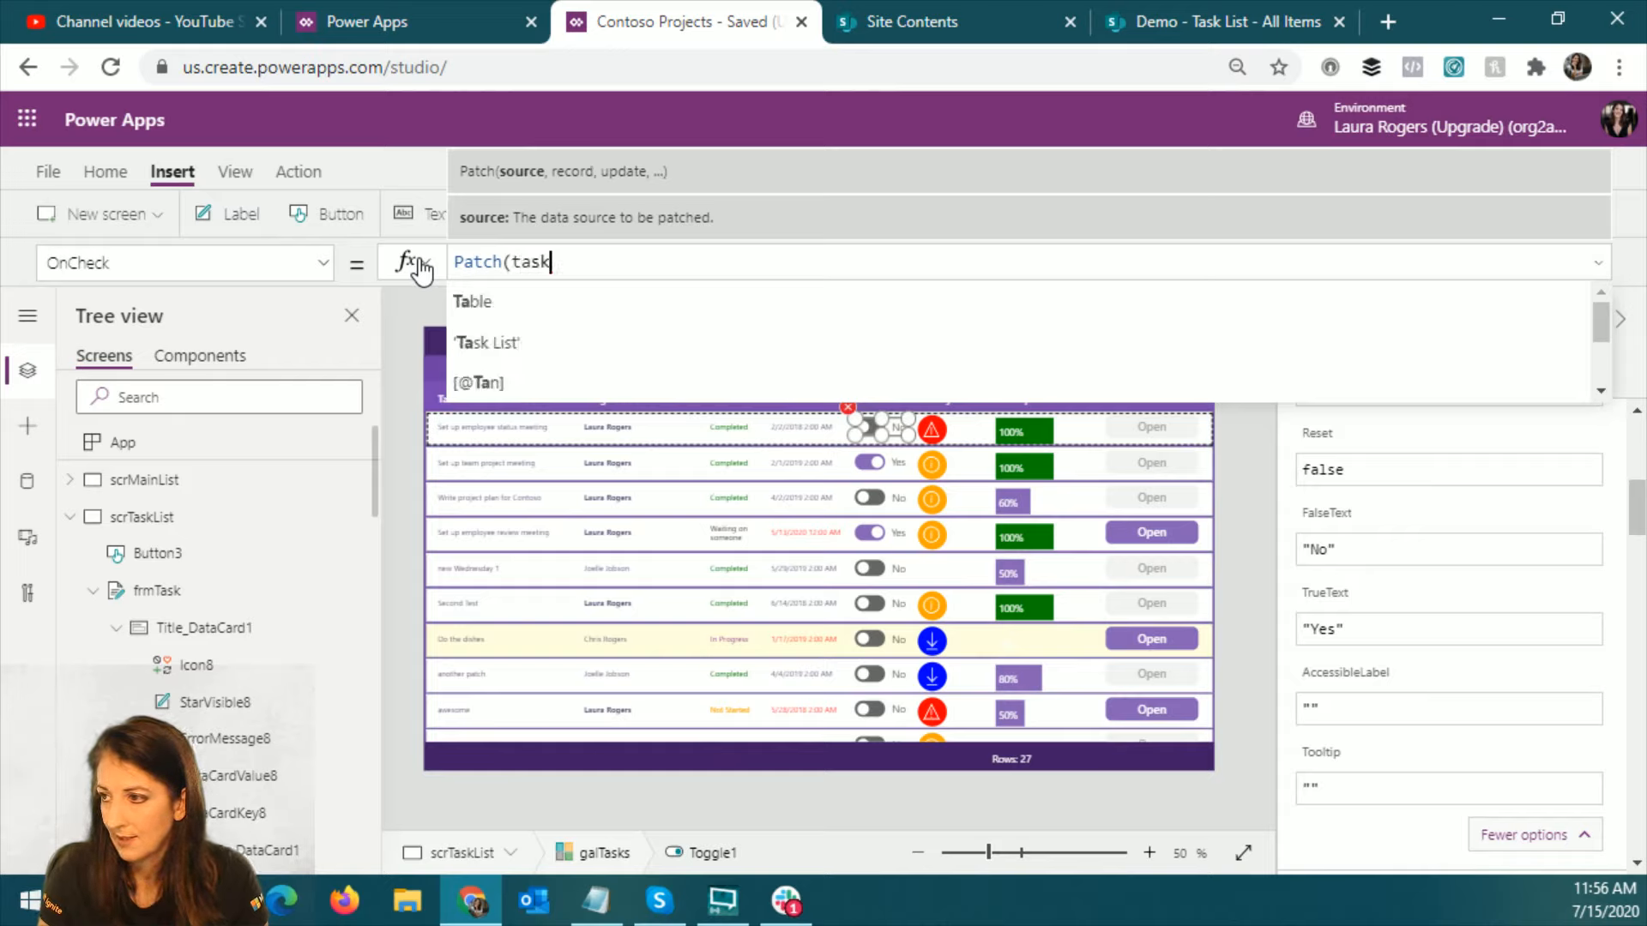
pyautogui.click(506, 302)
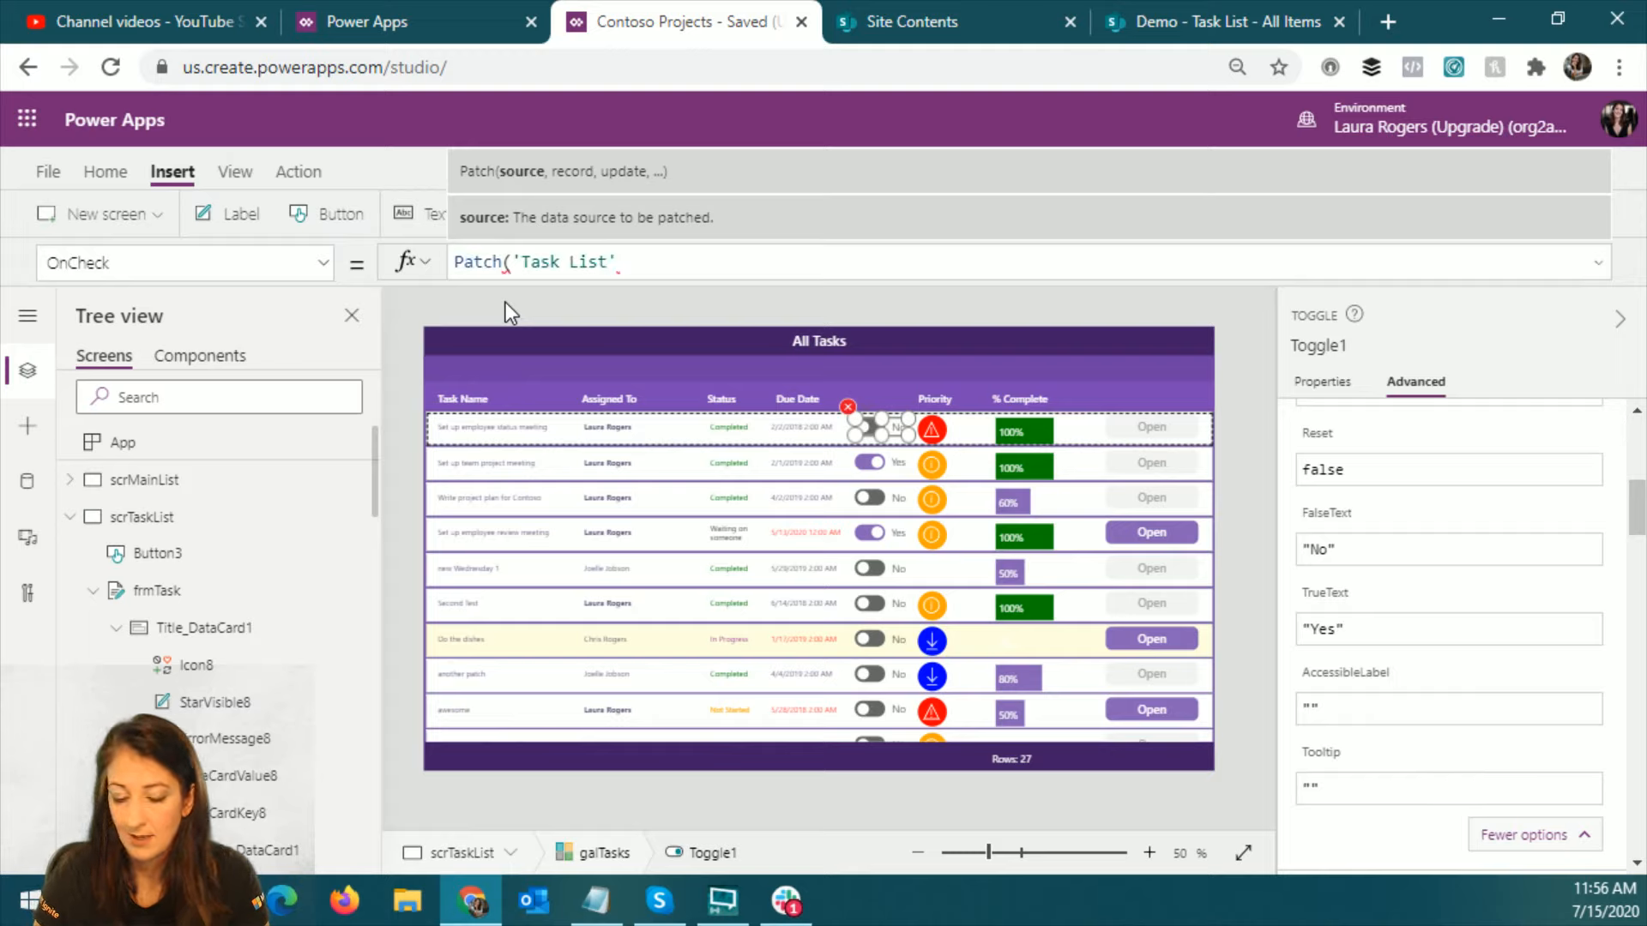
pyautogui.write(',this')
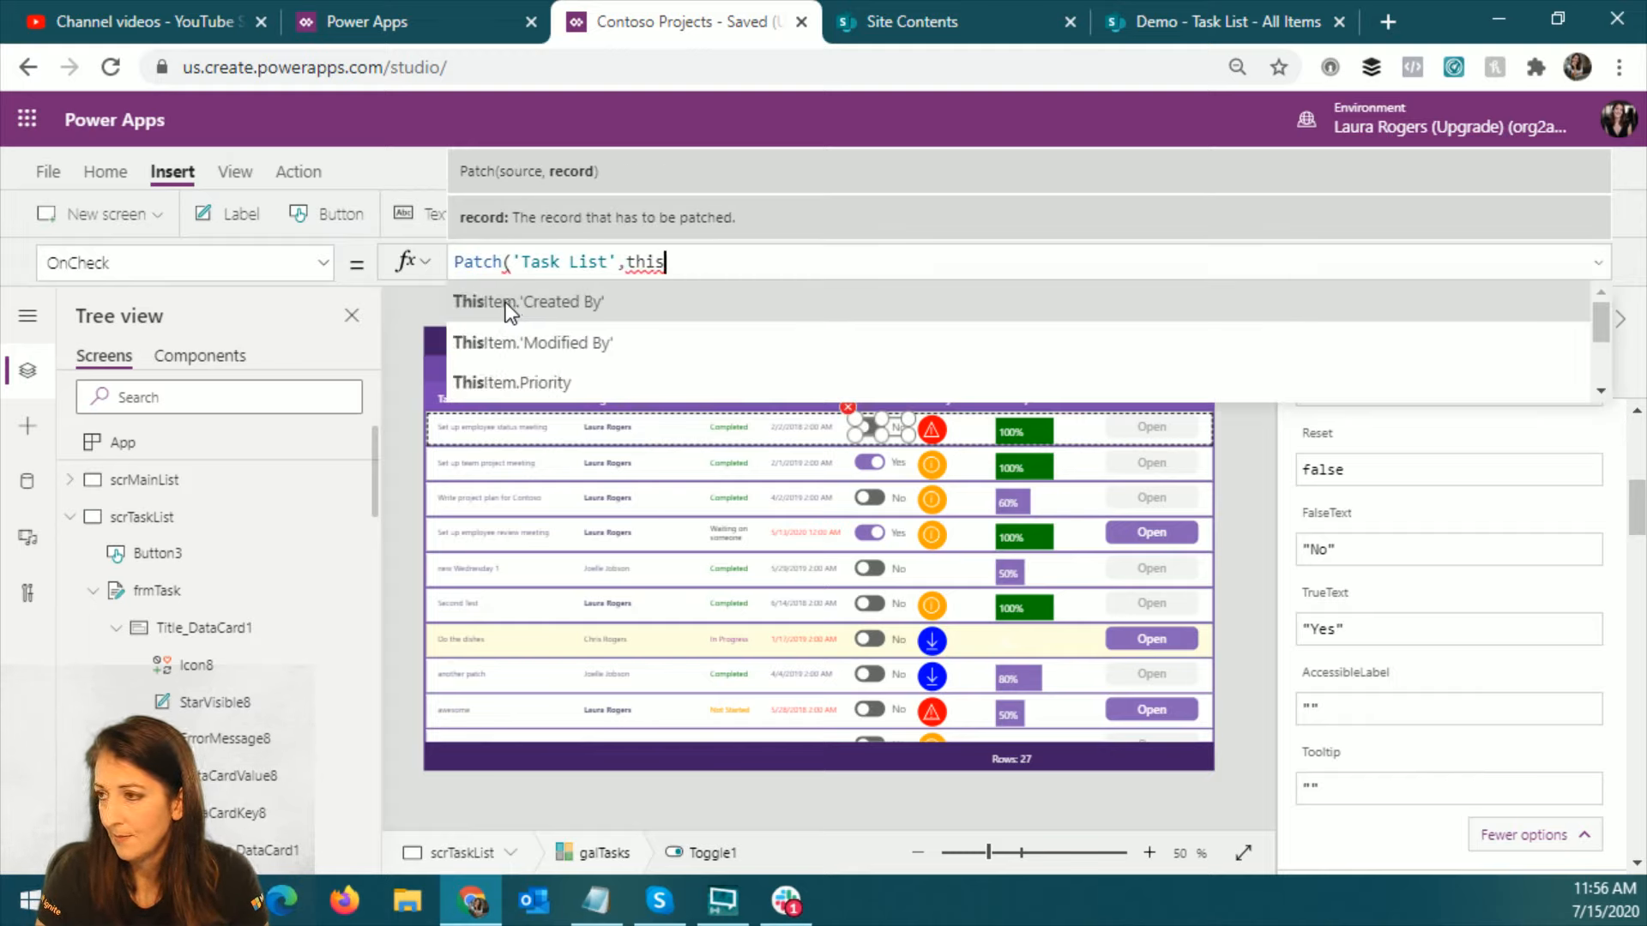
pyautogui.press('BackSpace')
pyautogui.press('BackSpace')
pyautogui.press('BackSpace')
pyautogui.press('BackSpace')
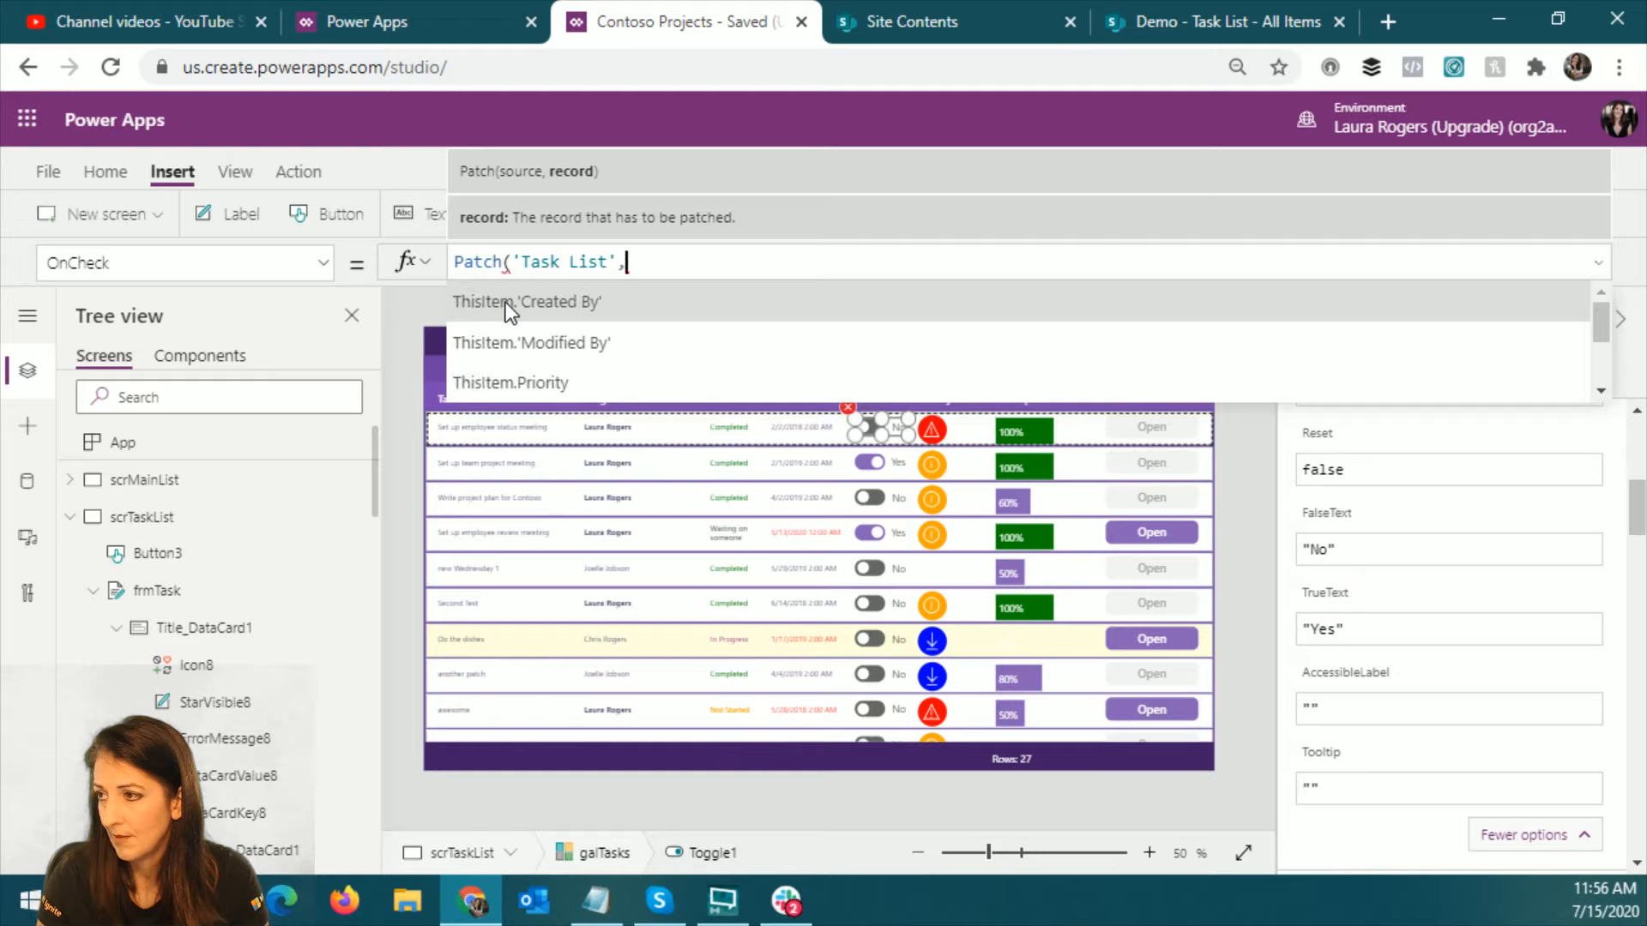
pyautogui.write('ThisItem,')
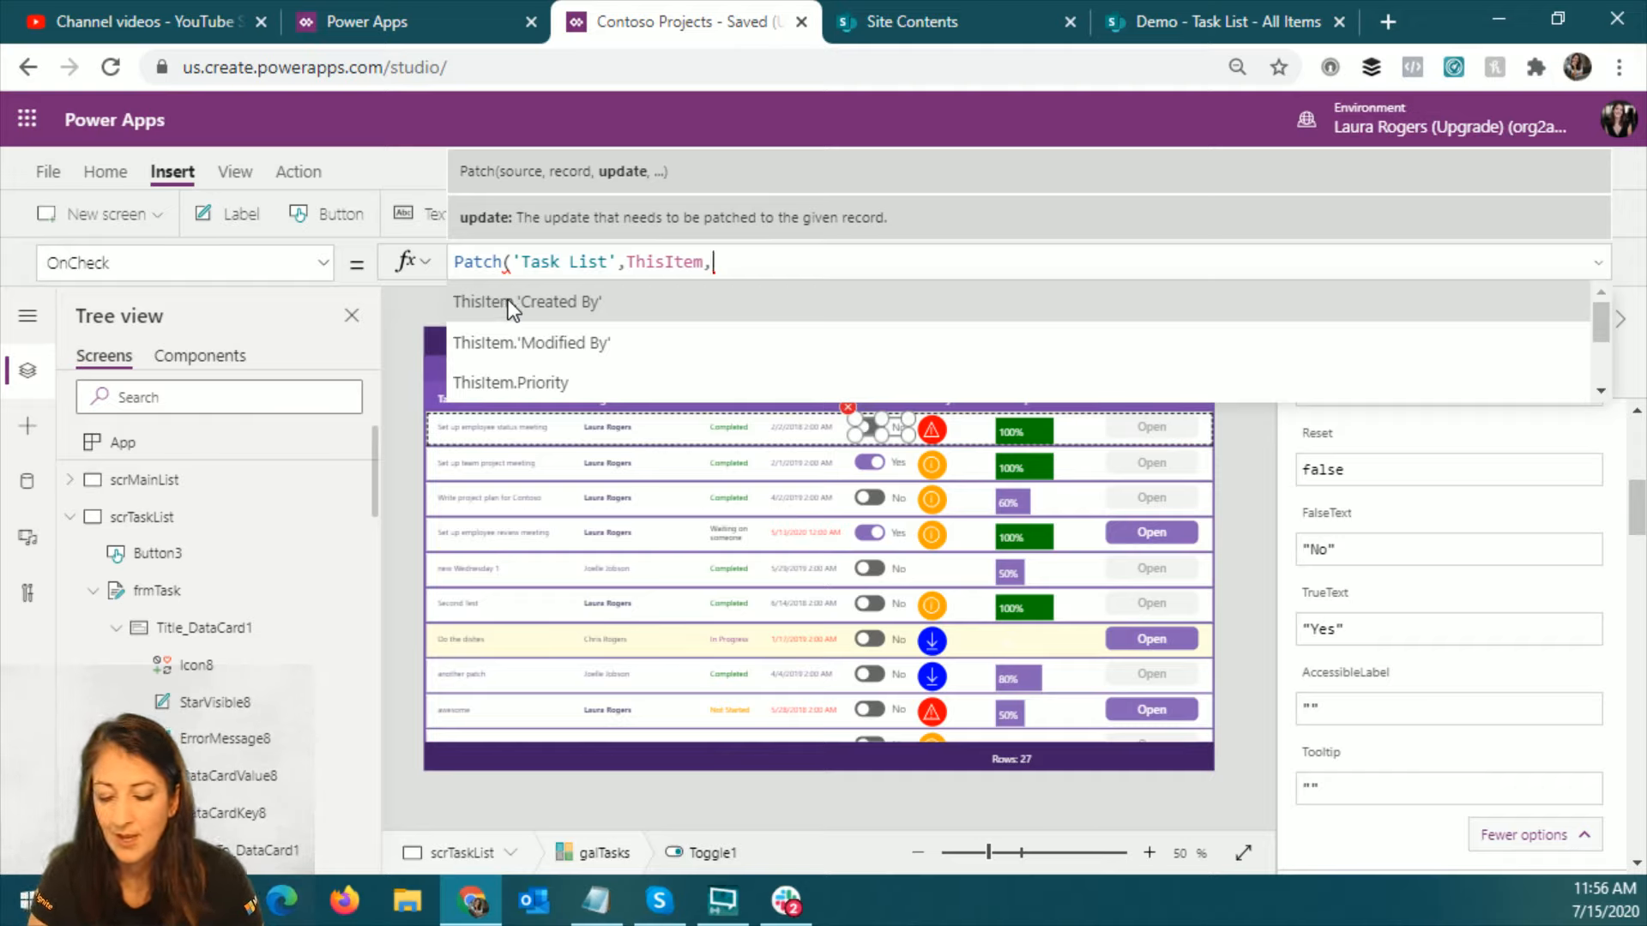
pyautogui.write('{')
# Step: Switch to the SharePoint Task List and sort it by the Executive? column from No to Yes
pyautogui.click(1223, 16)
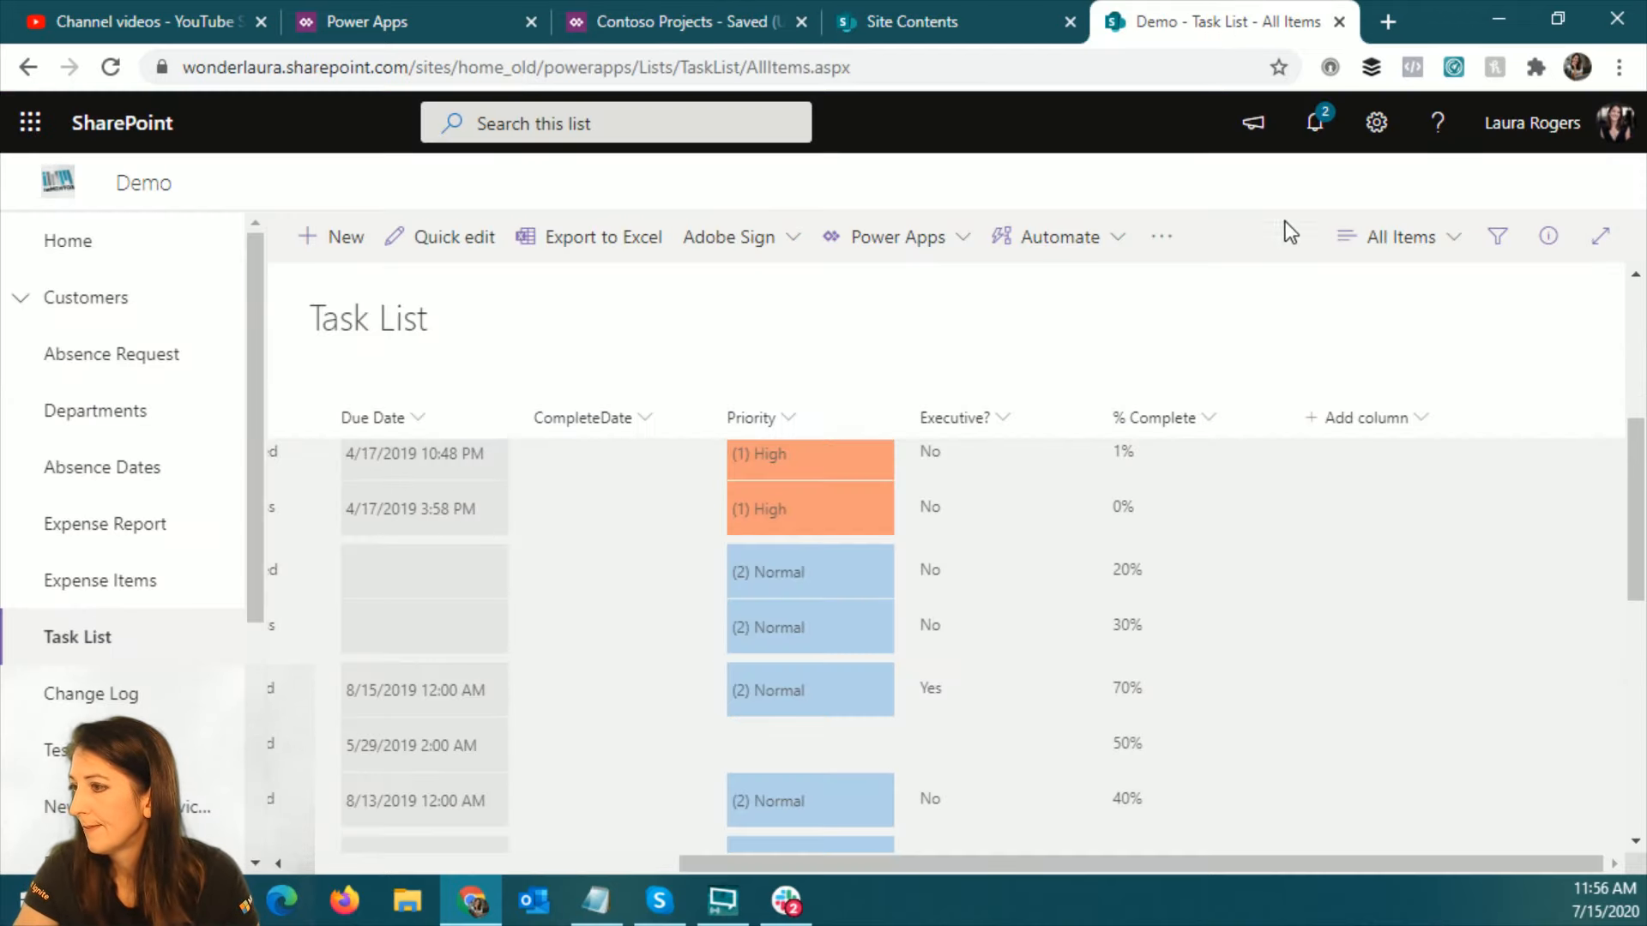
pyautogui.click(978, 424)
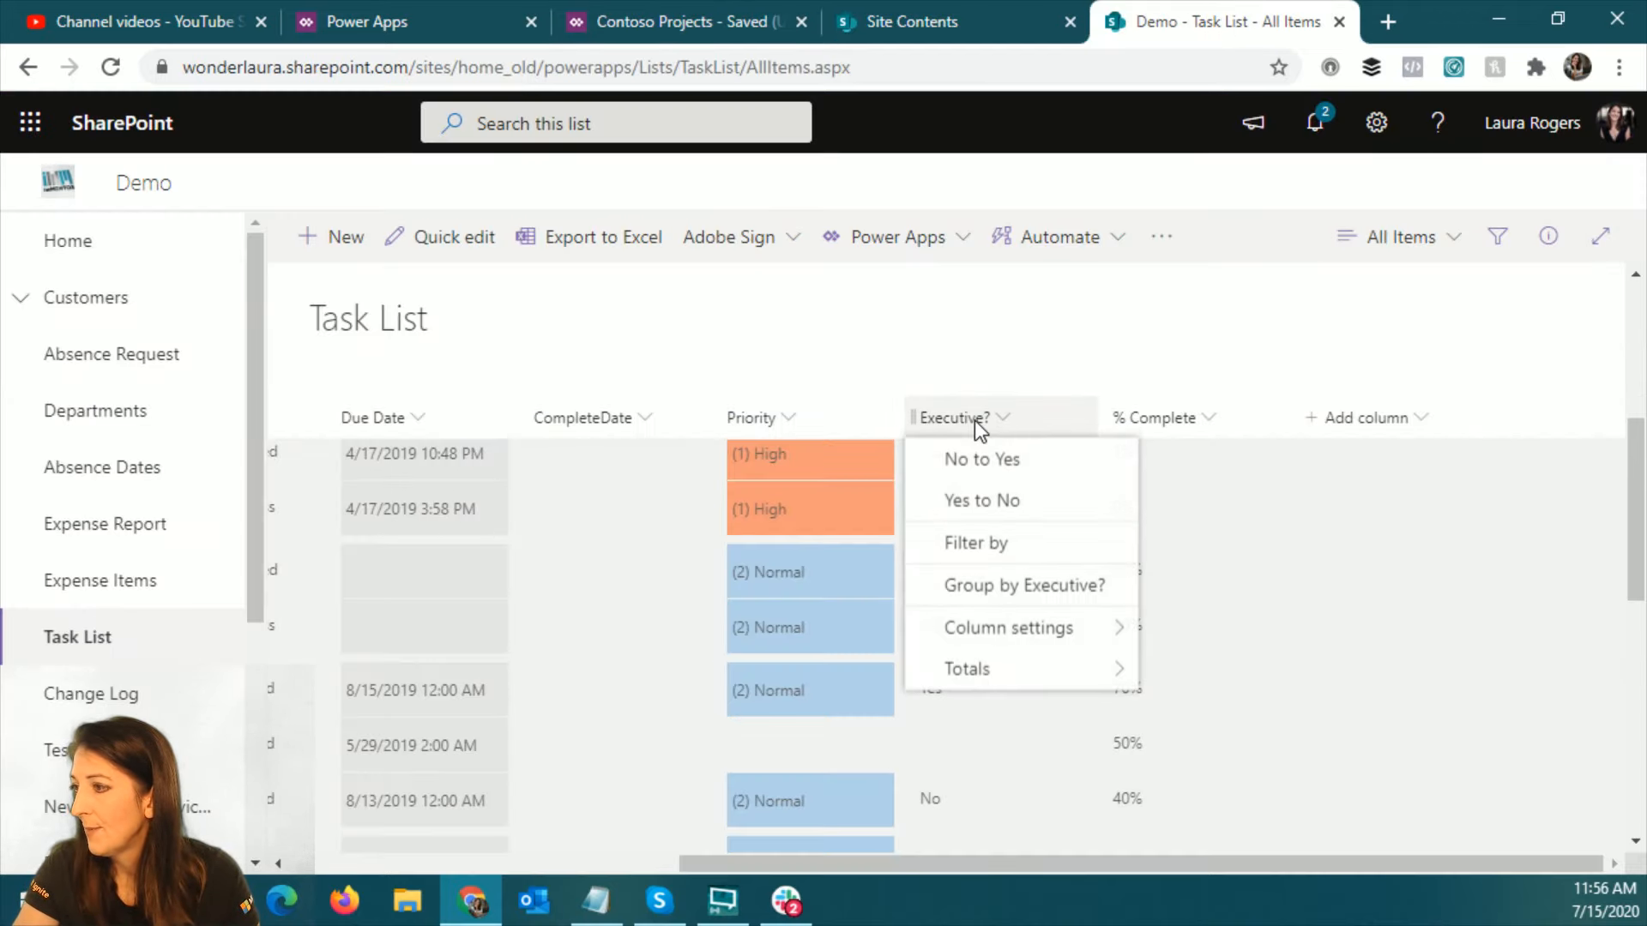
pyautogui.click(1011, 472)
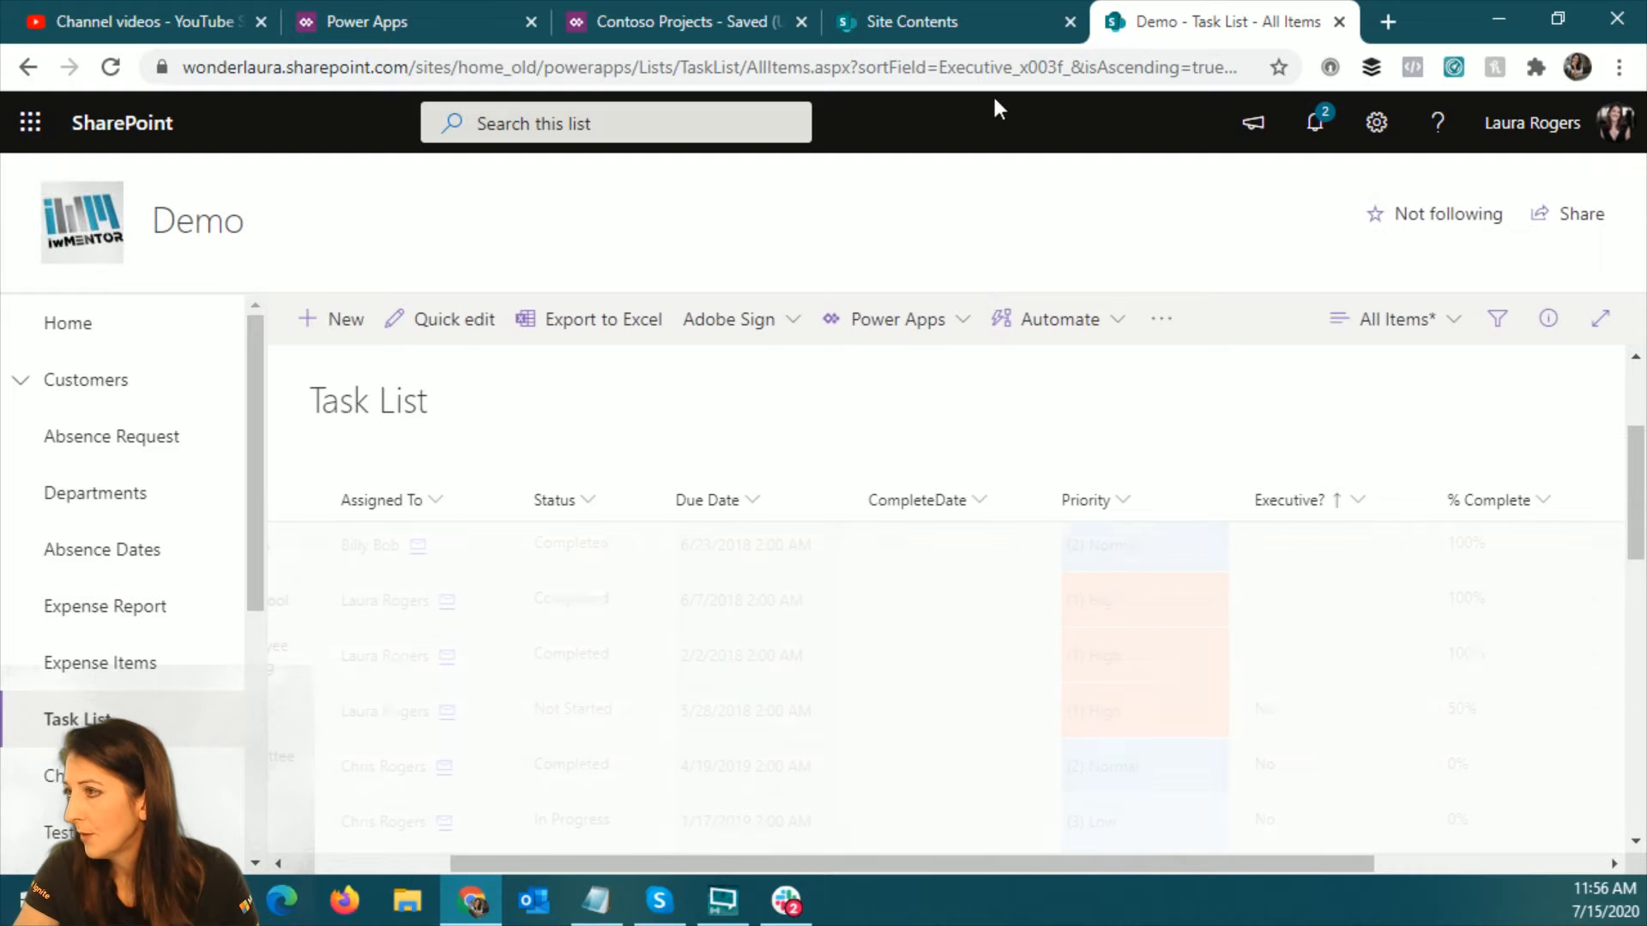
# Step: Copy the Executive? column's internal name, Executive_x003f_, from the sortField value in the SharePoint list's address
pyautogui.click(992, 73)
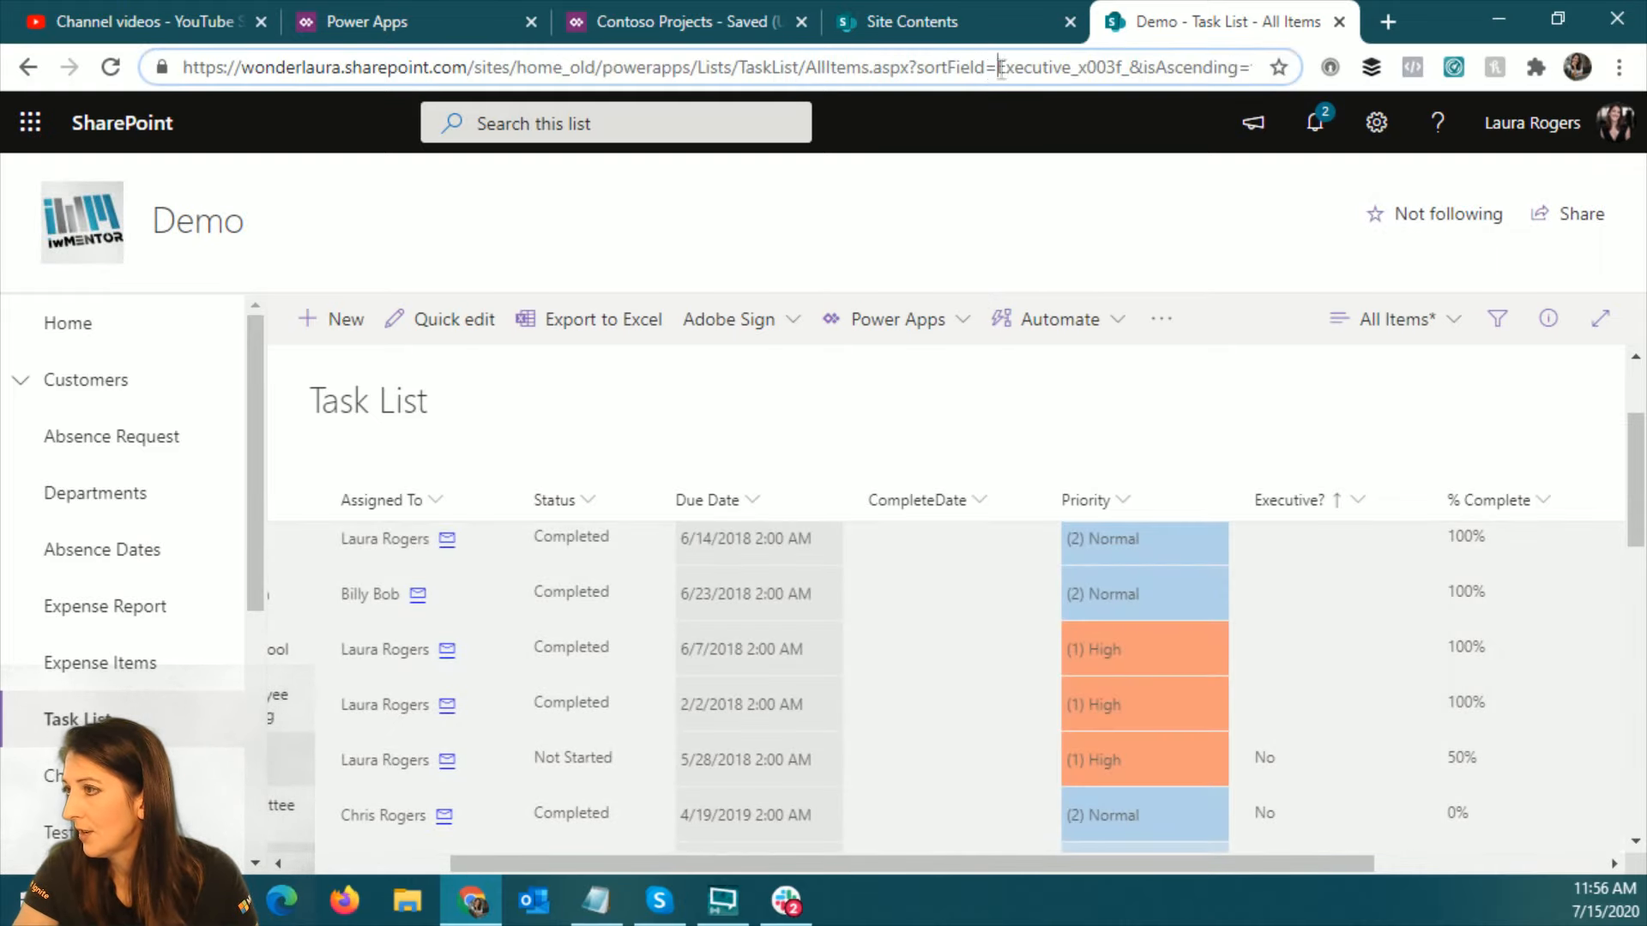
pyautogui.moveTo(996, 68); pyautogui.dragTo(1134, 64)
pyautogui.hotkey('ctrl', 'c')
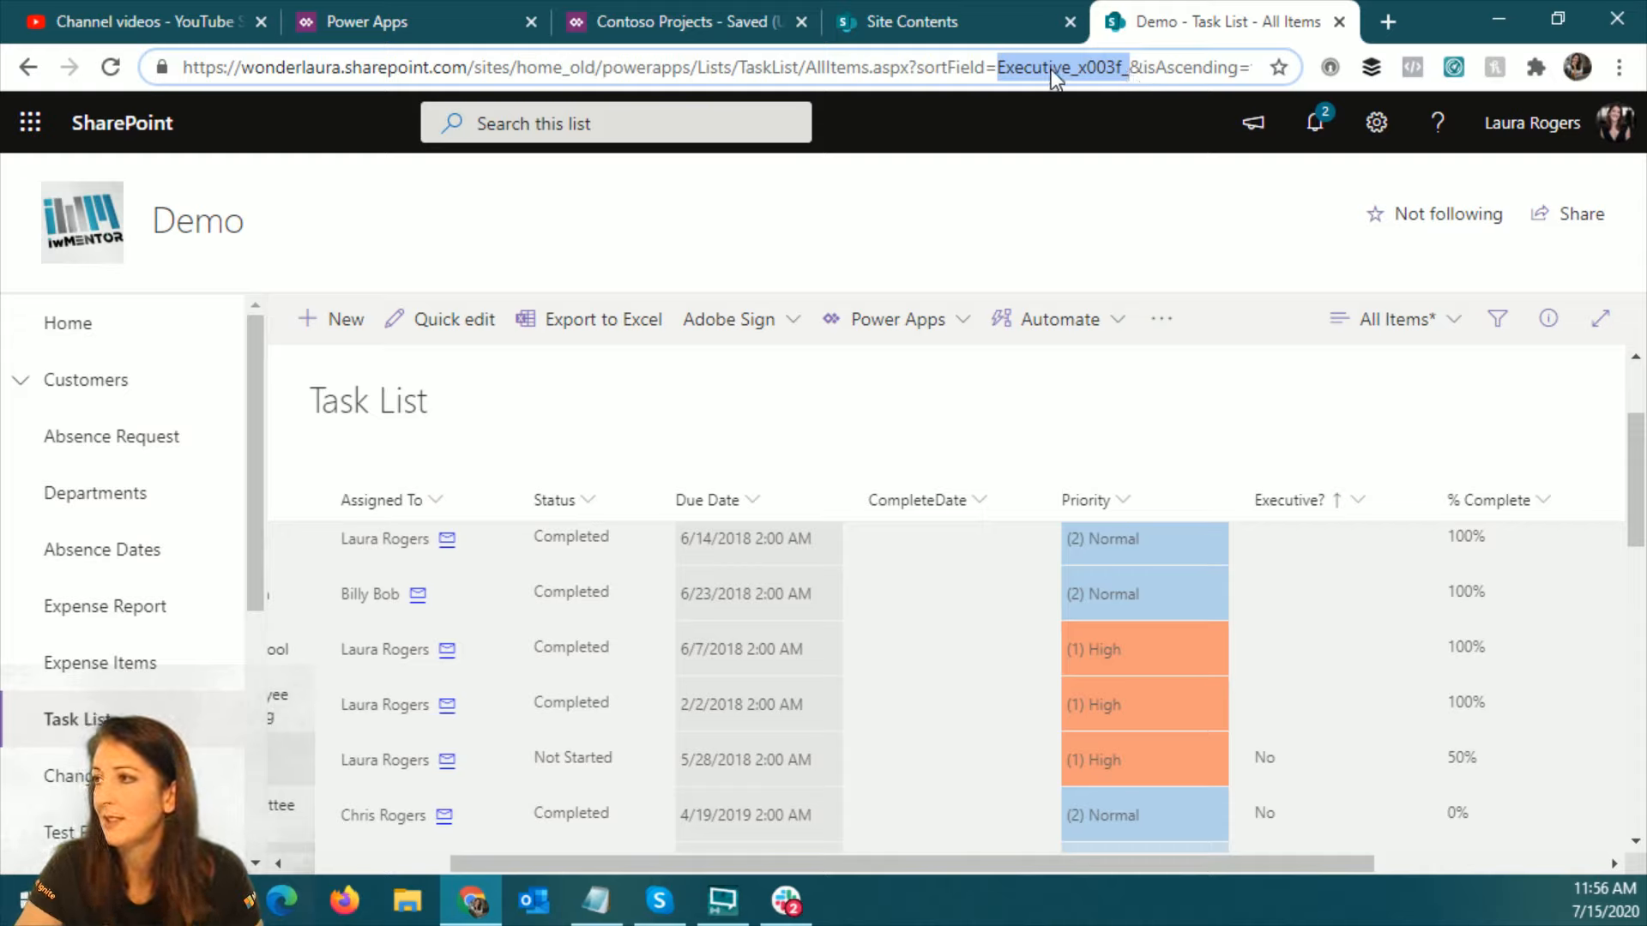
# Step: Switch back to the Contoso Projects app and complete the toggle's OnCheck formula as Patch('Task List',ThisItem,{Executive_x003f_:true})
pyautogui.click(678, 21)
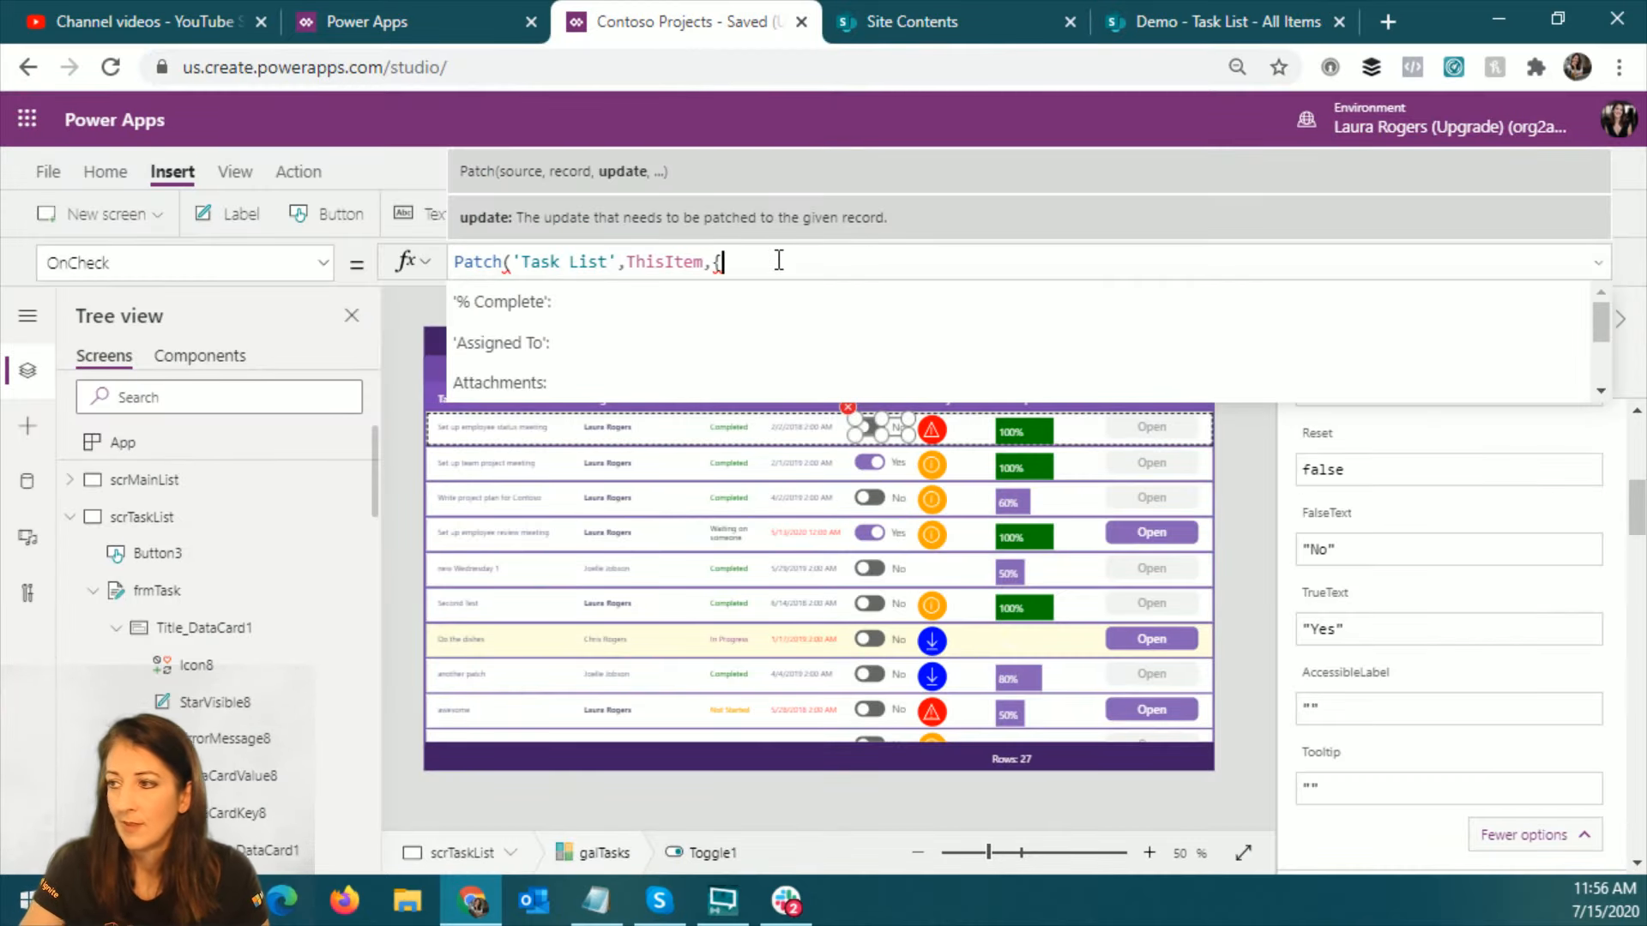
pyautogui.hotkey('ctrl', 'v')
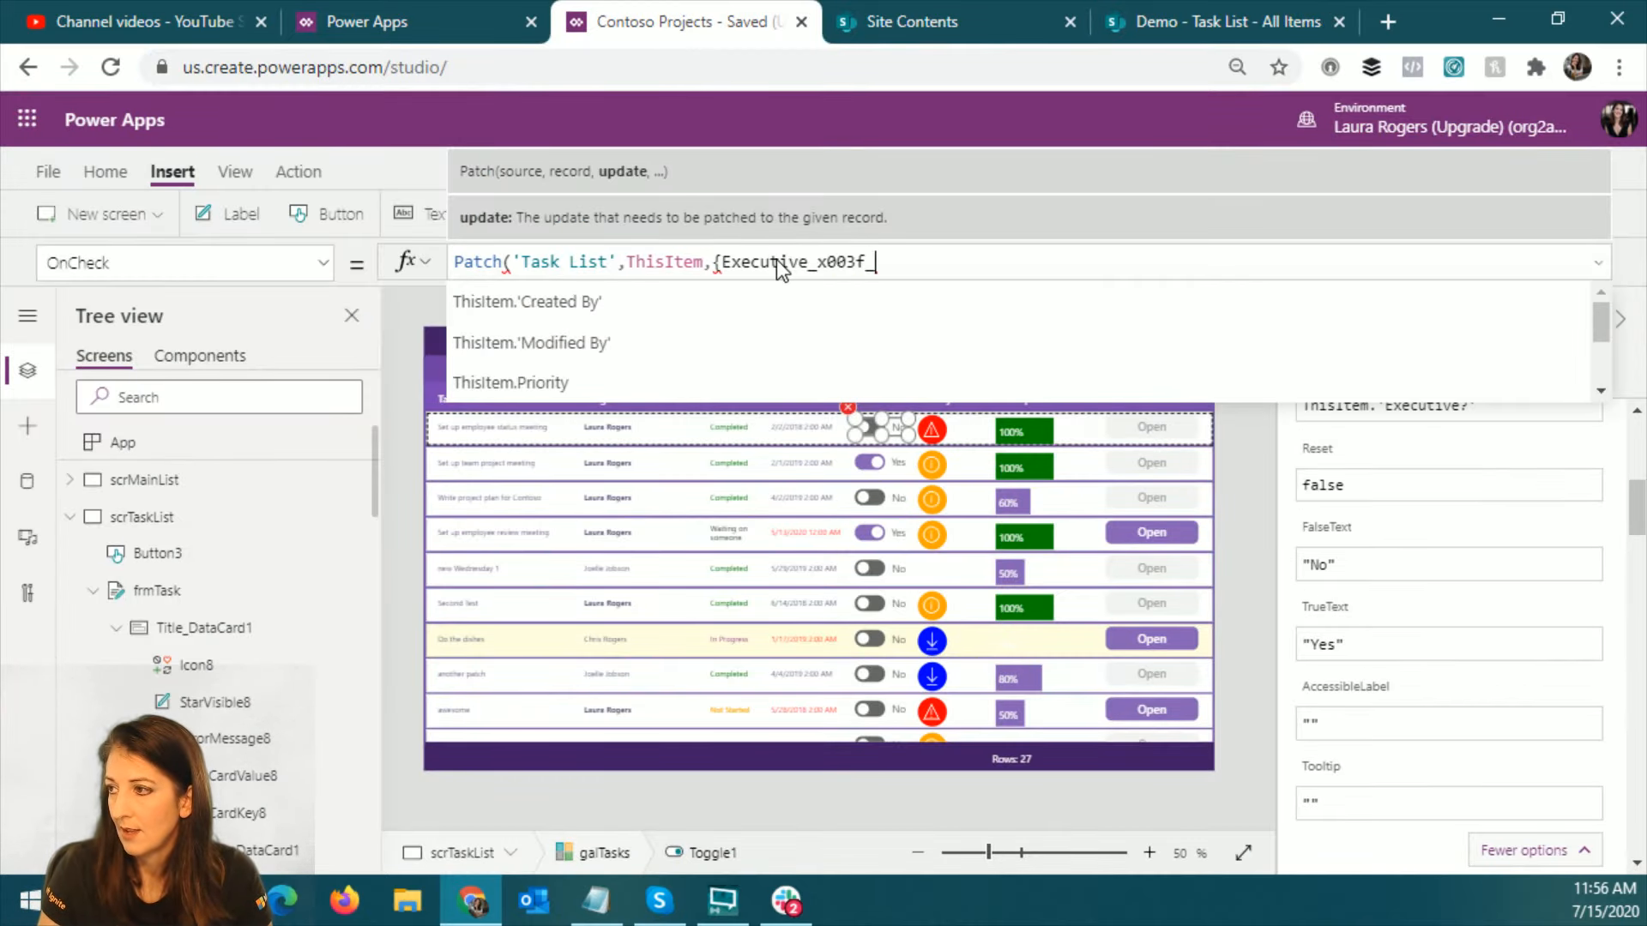
pyautogui.write(':')
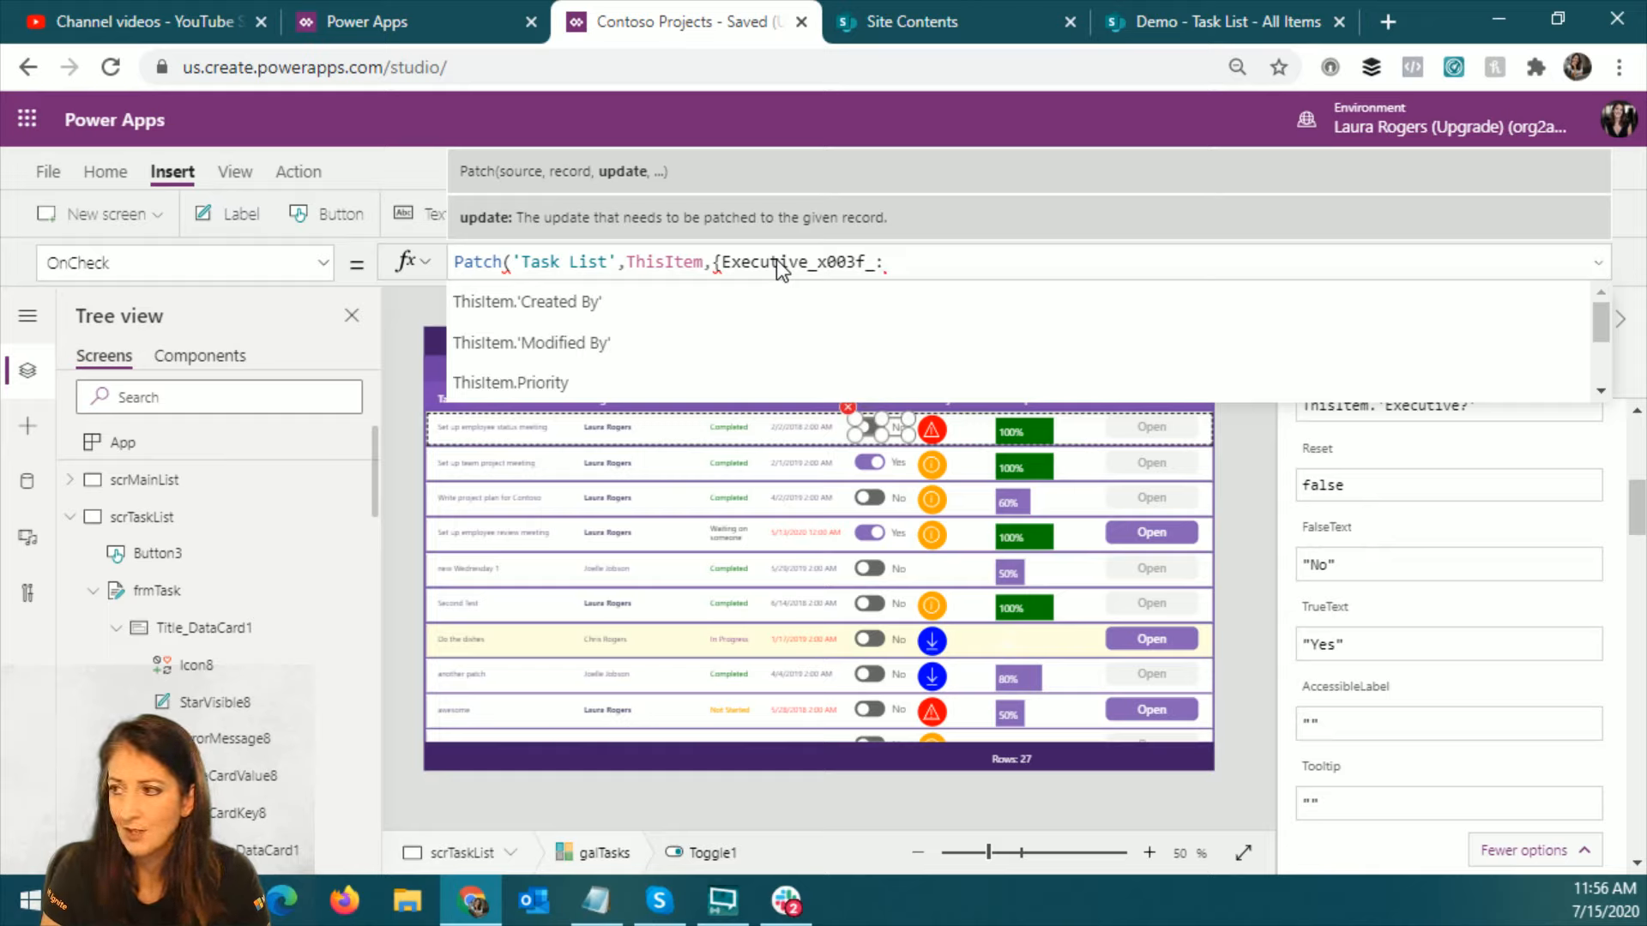
pyautogui.write('true')
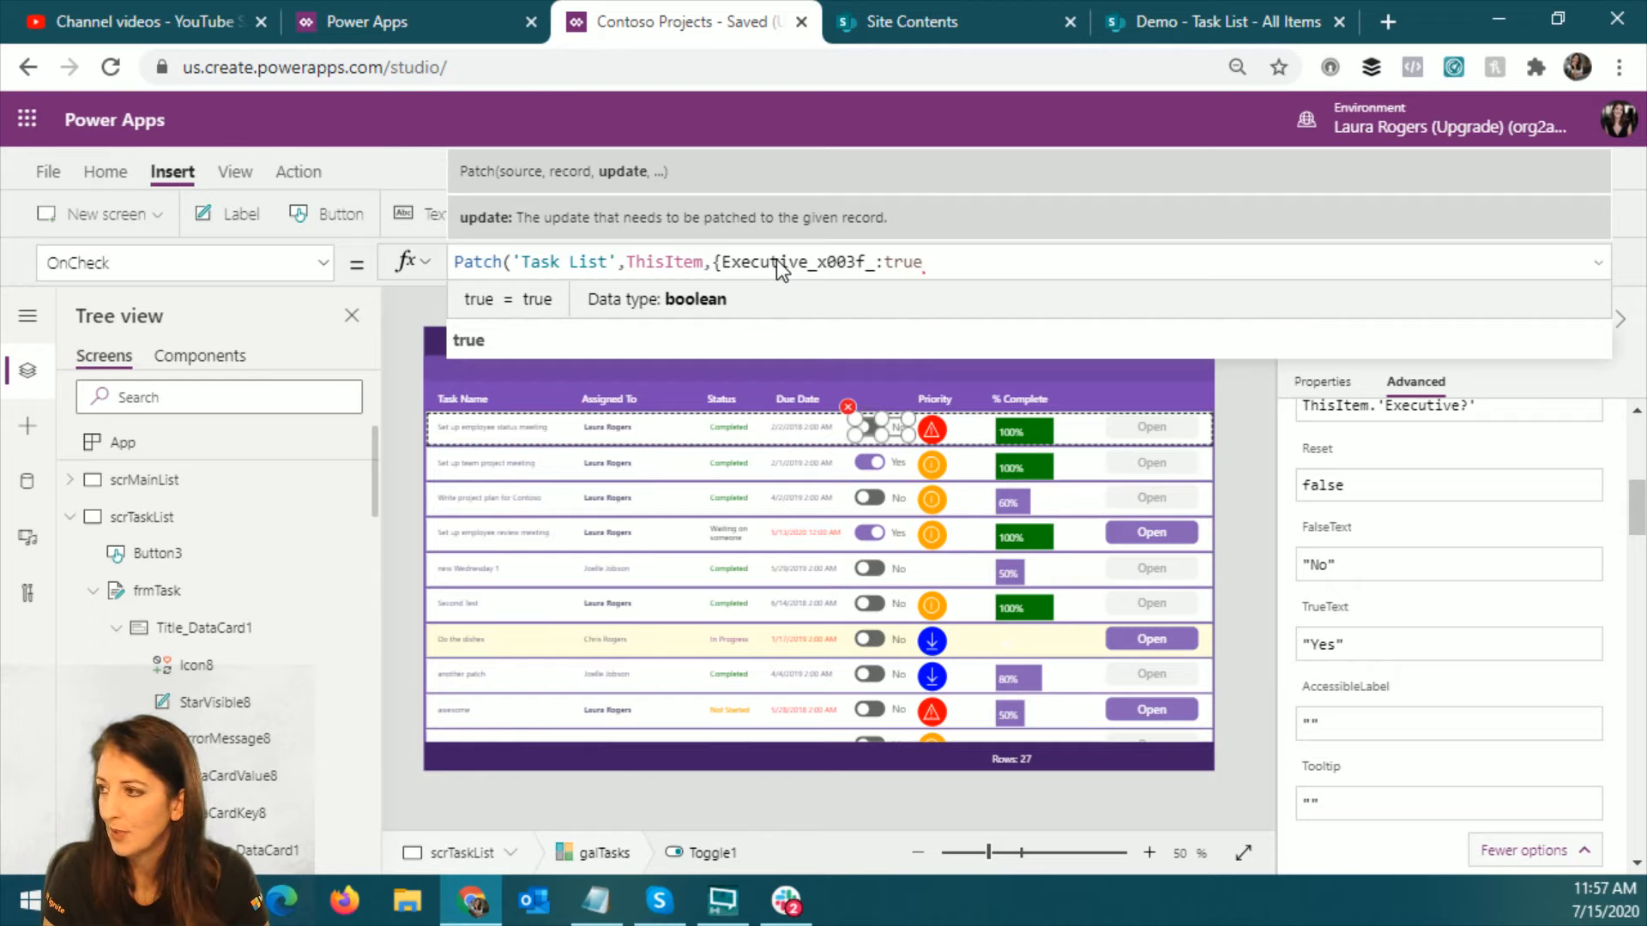
pyautogui.write('})')
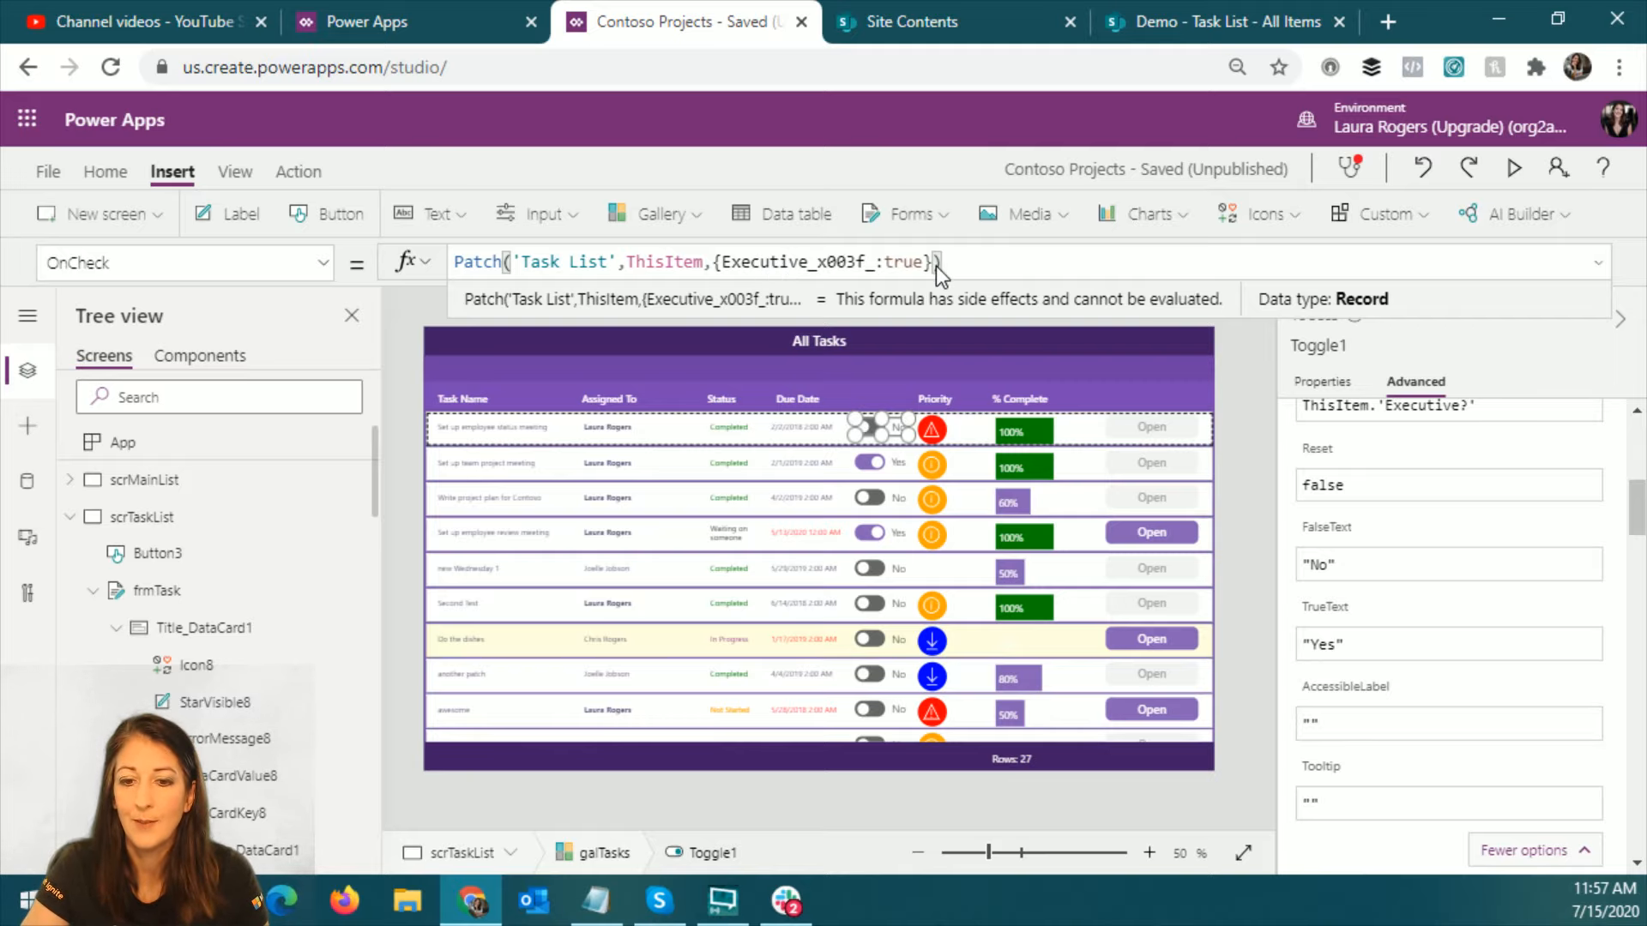
# Step: Preview the app, switch on the toggle for "Set up employee status meeting", and return to editing the scrTaskList screen
pyautogui.click(1518, 170)
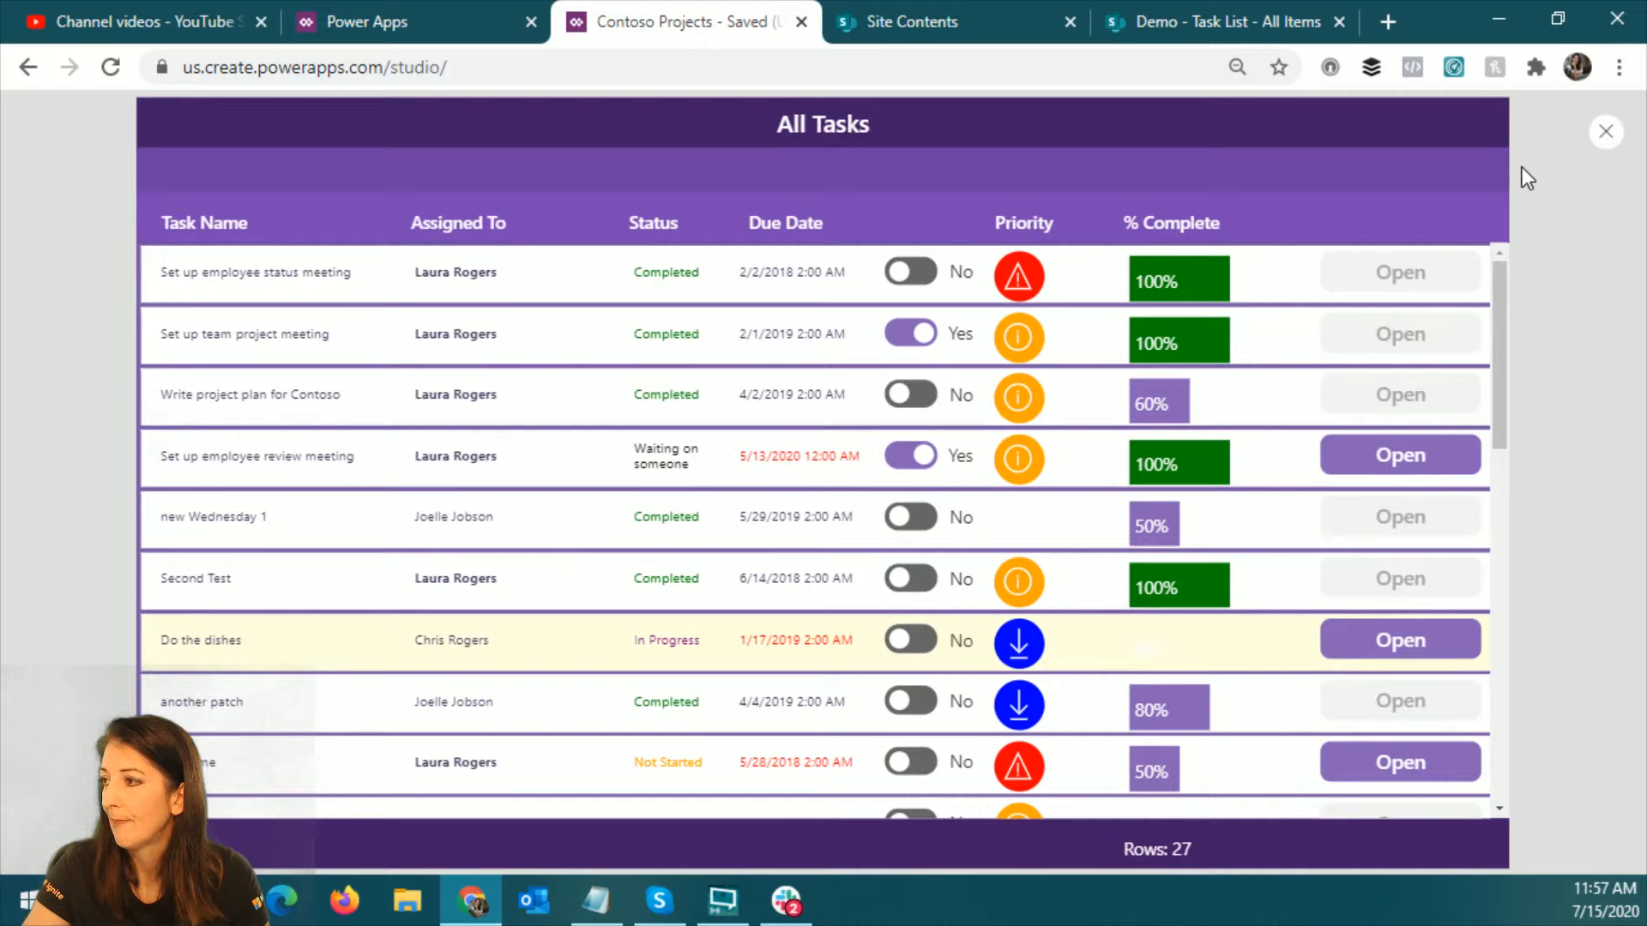
pyautogui.click(924, 272)
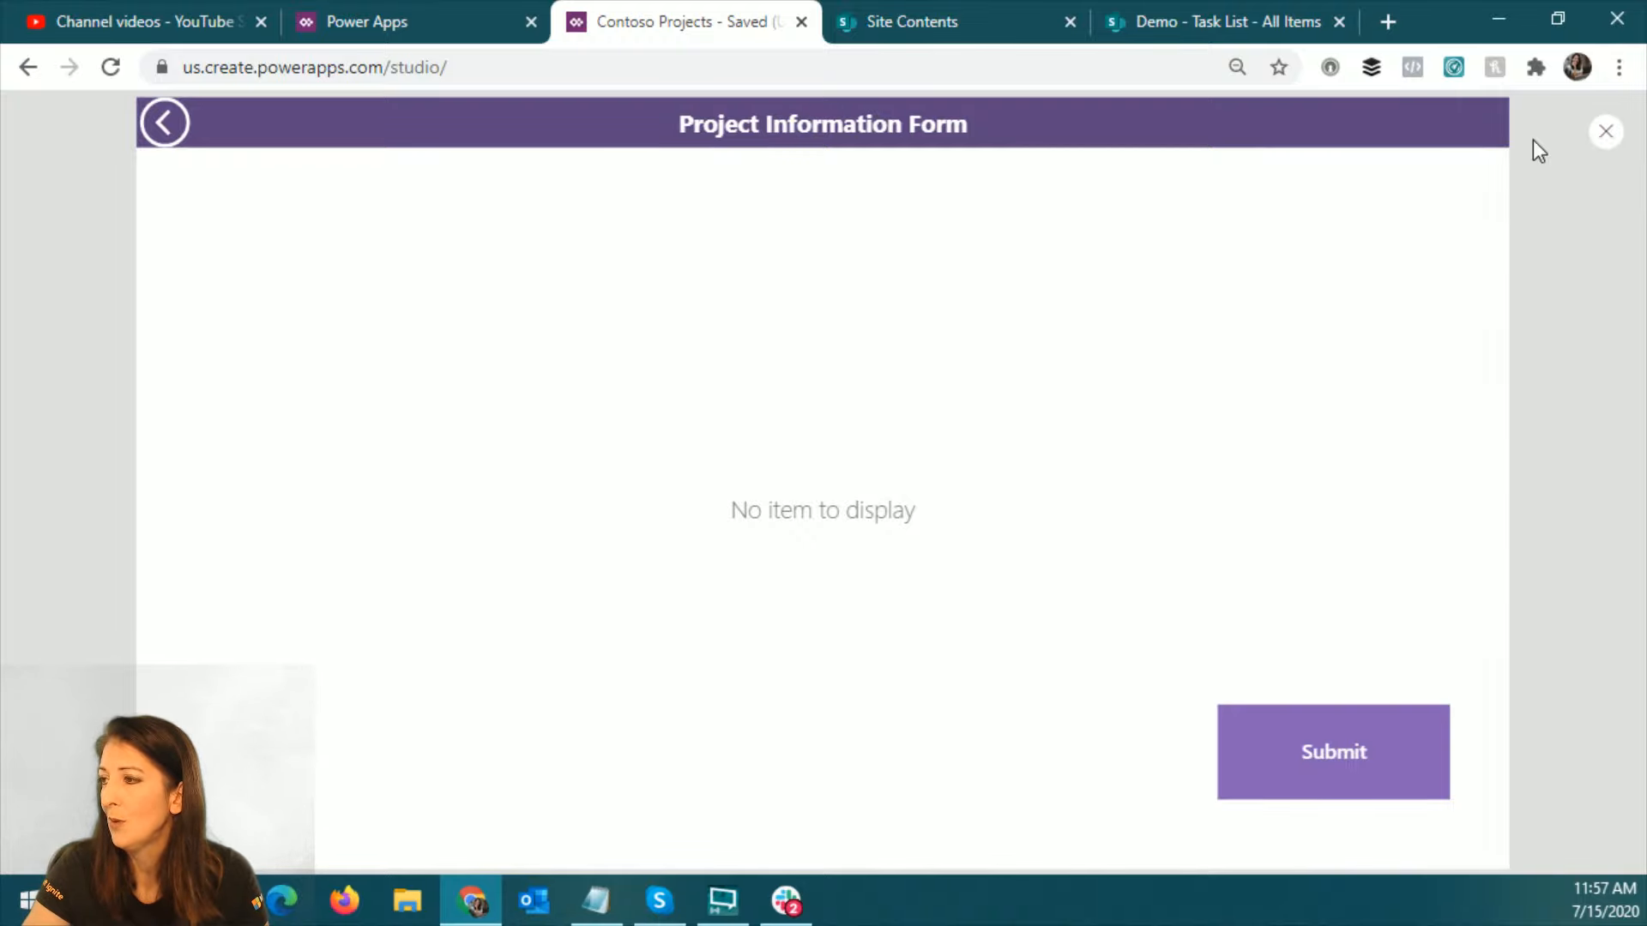
pyautogui.click(1603, 134)
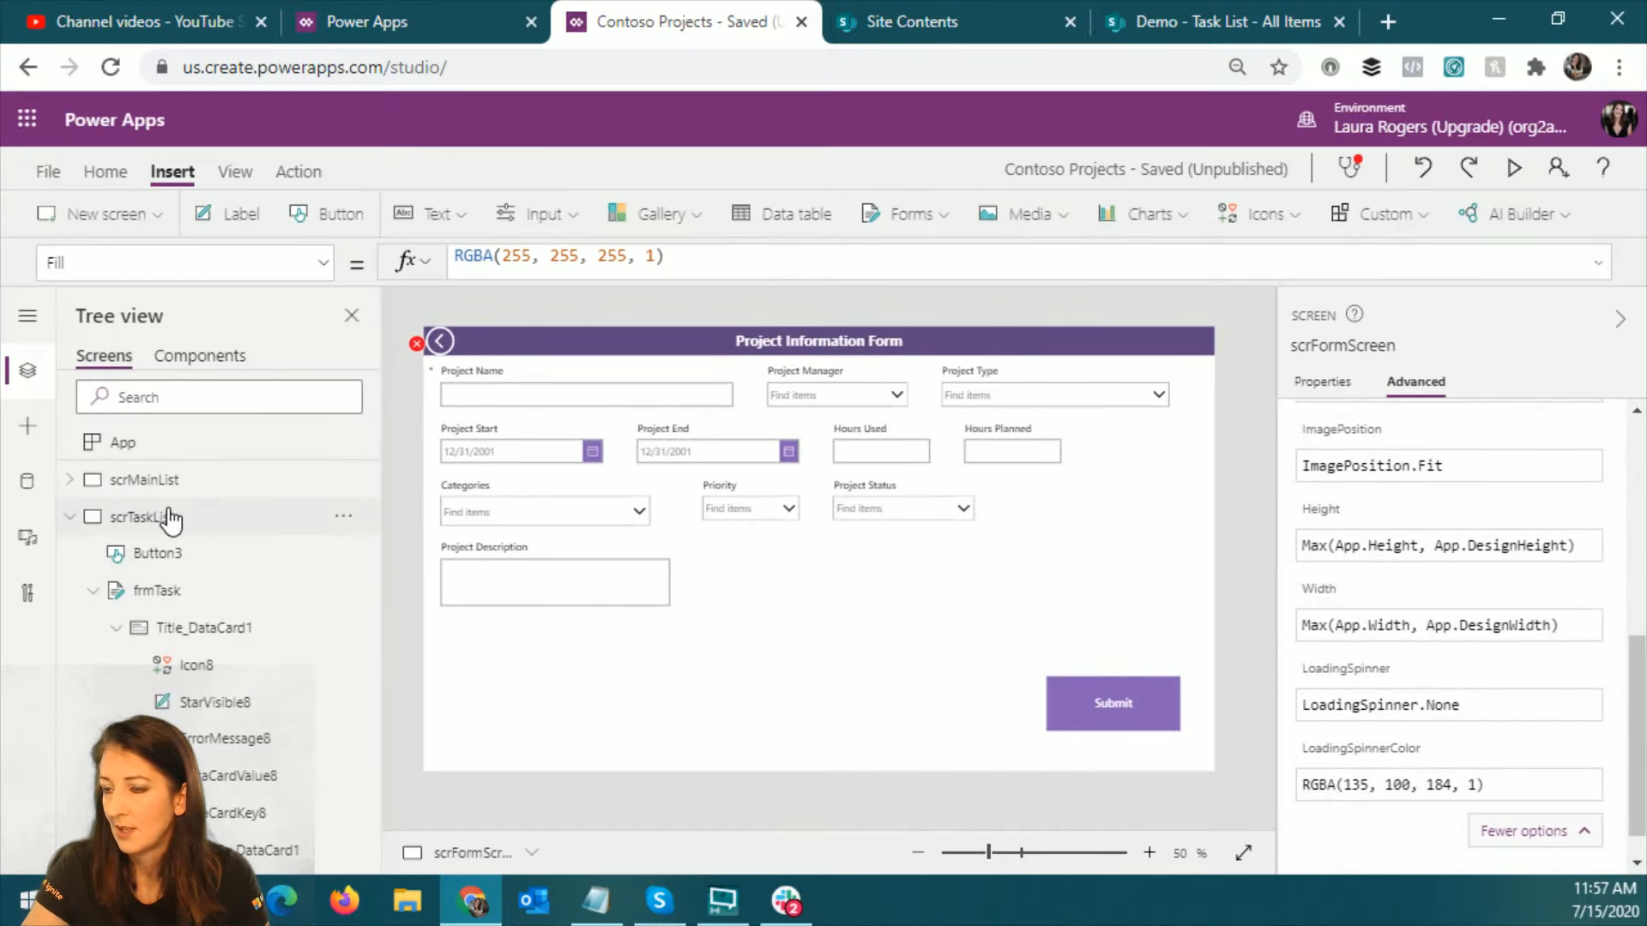
pyautogui.click(70, 517)
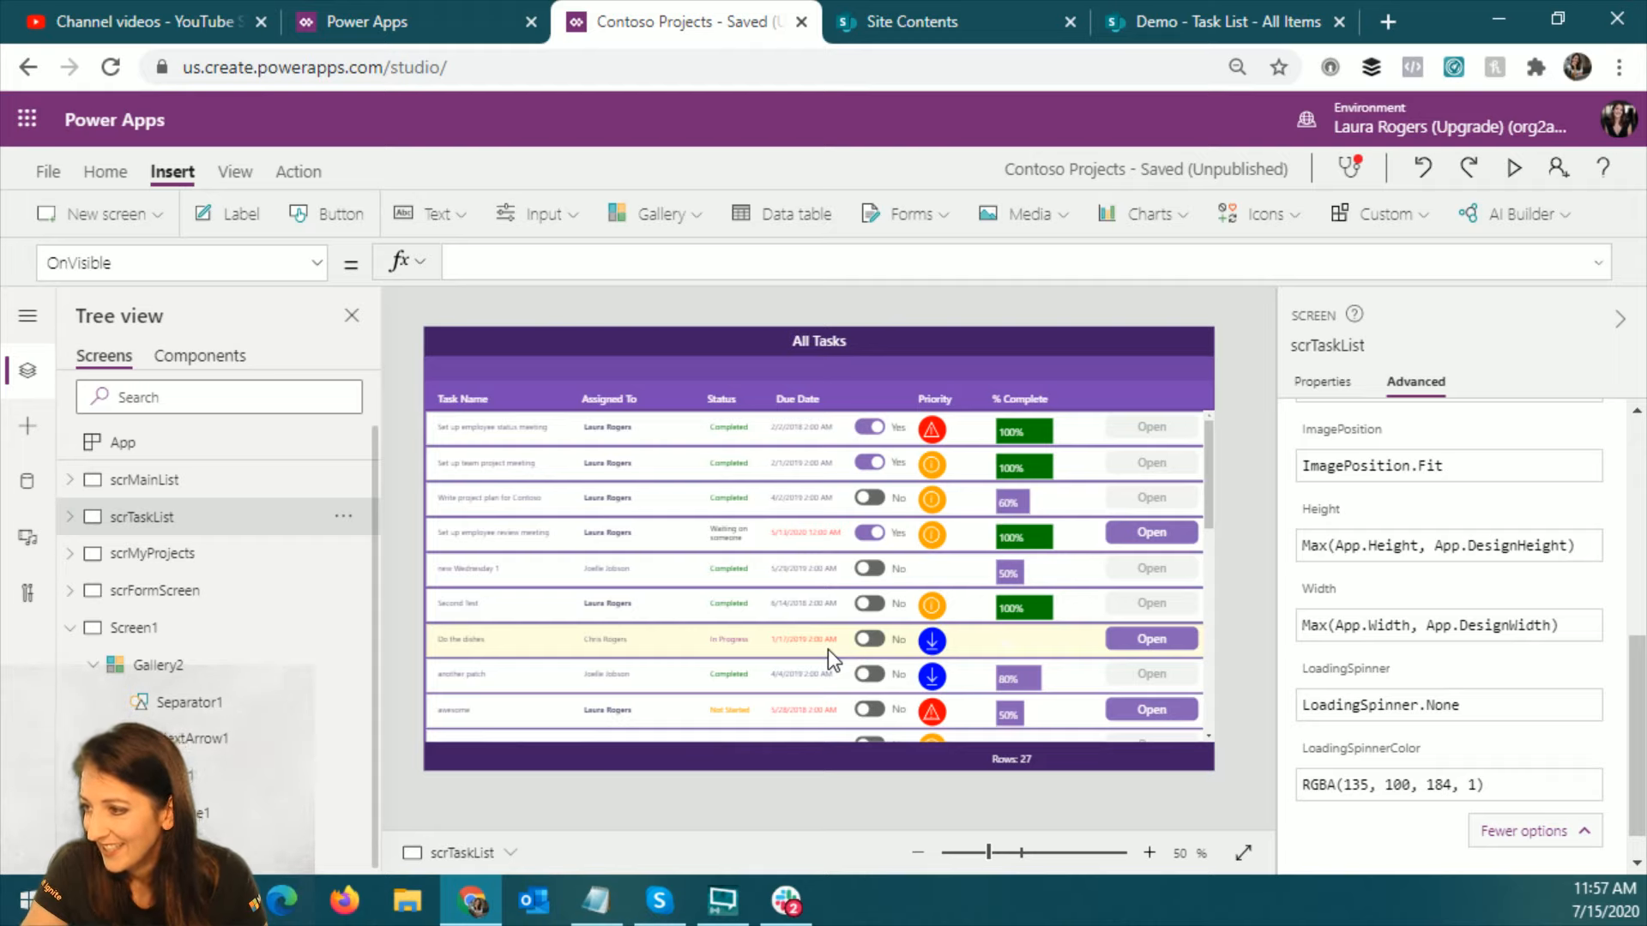
# Step: Remove the entire OnSelect formula from the galTasks gallery, leaving the property empty
pyautogui.click(827, 650)
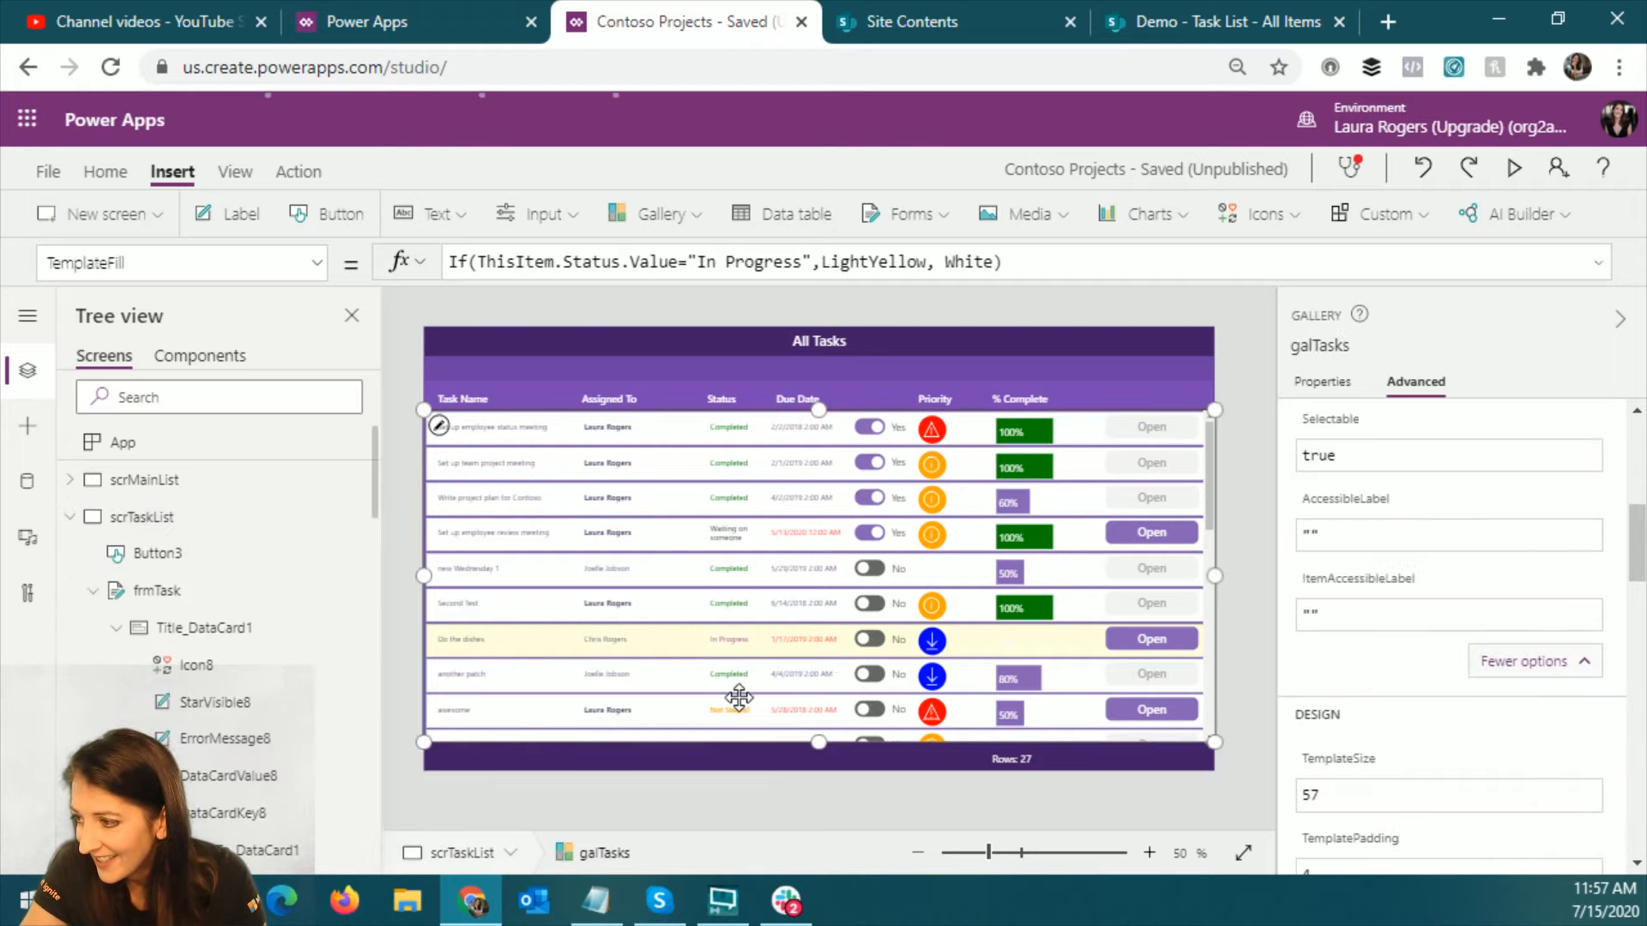
pyautogui.click(314, 266)
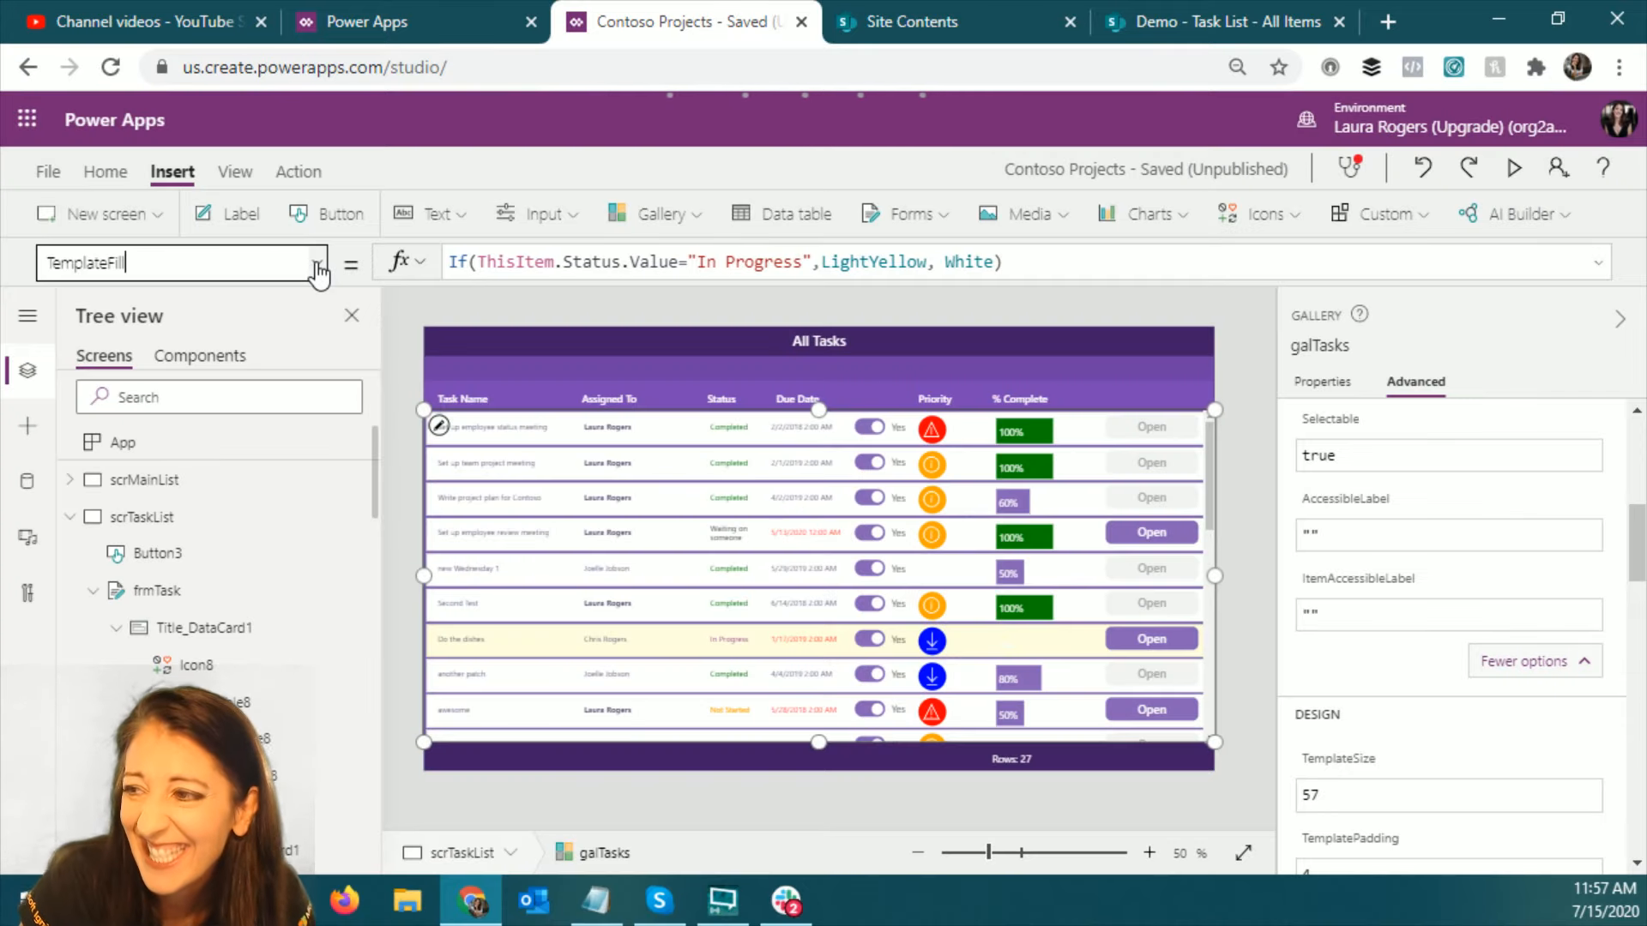
pyautogui.click(317, 267)
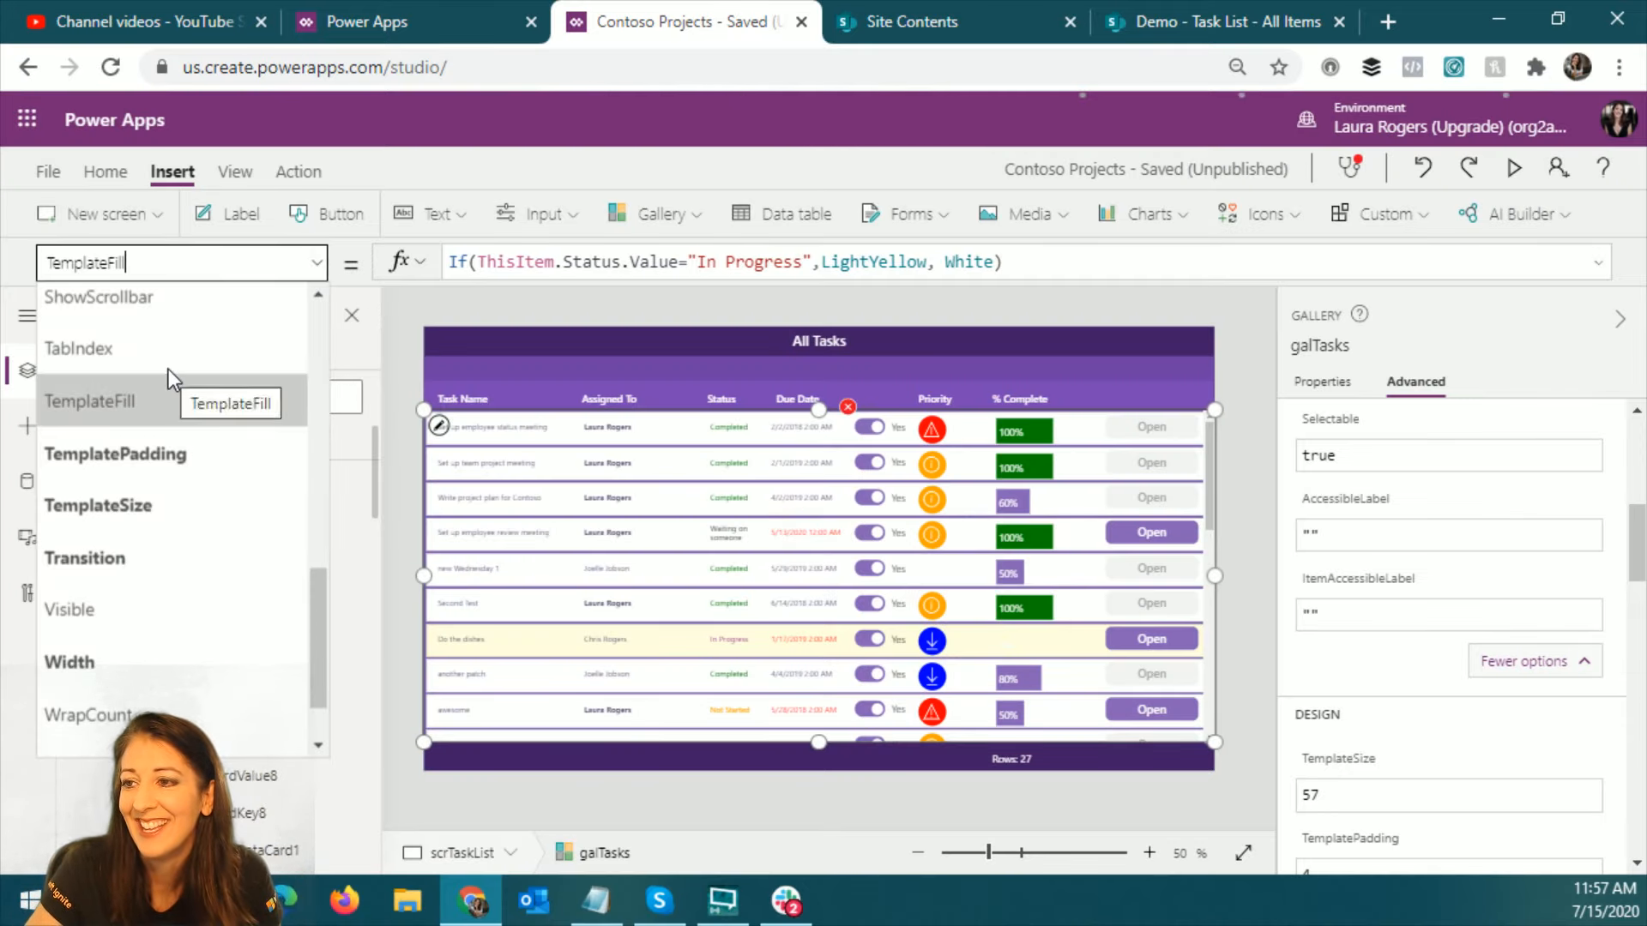
pyautogui.scroll(3, 168, 369)
pyautogui.scroll(3, 168, 374)
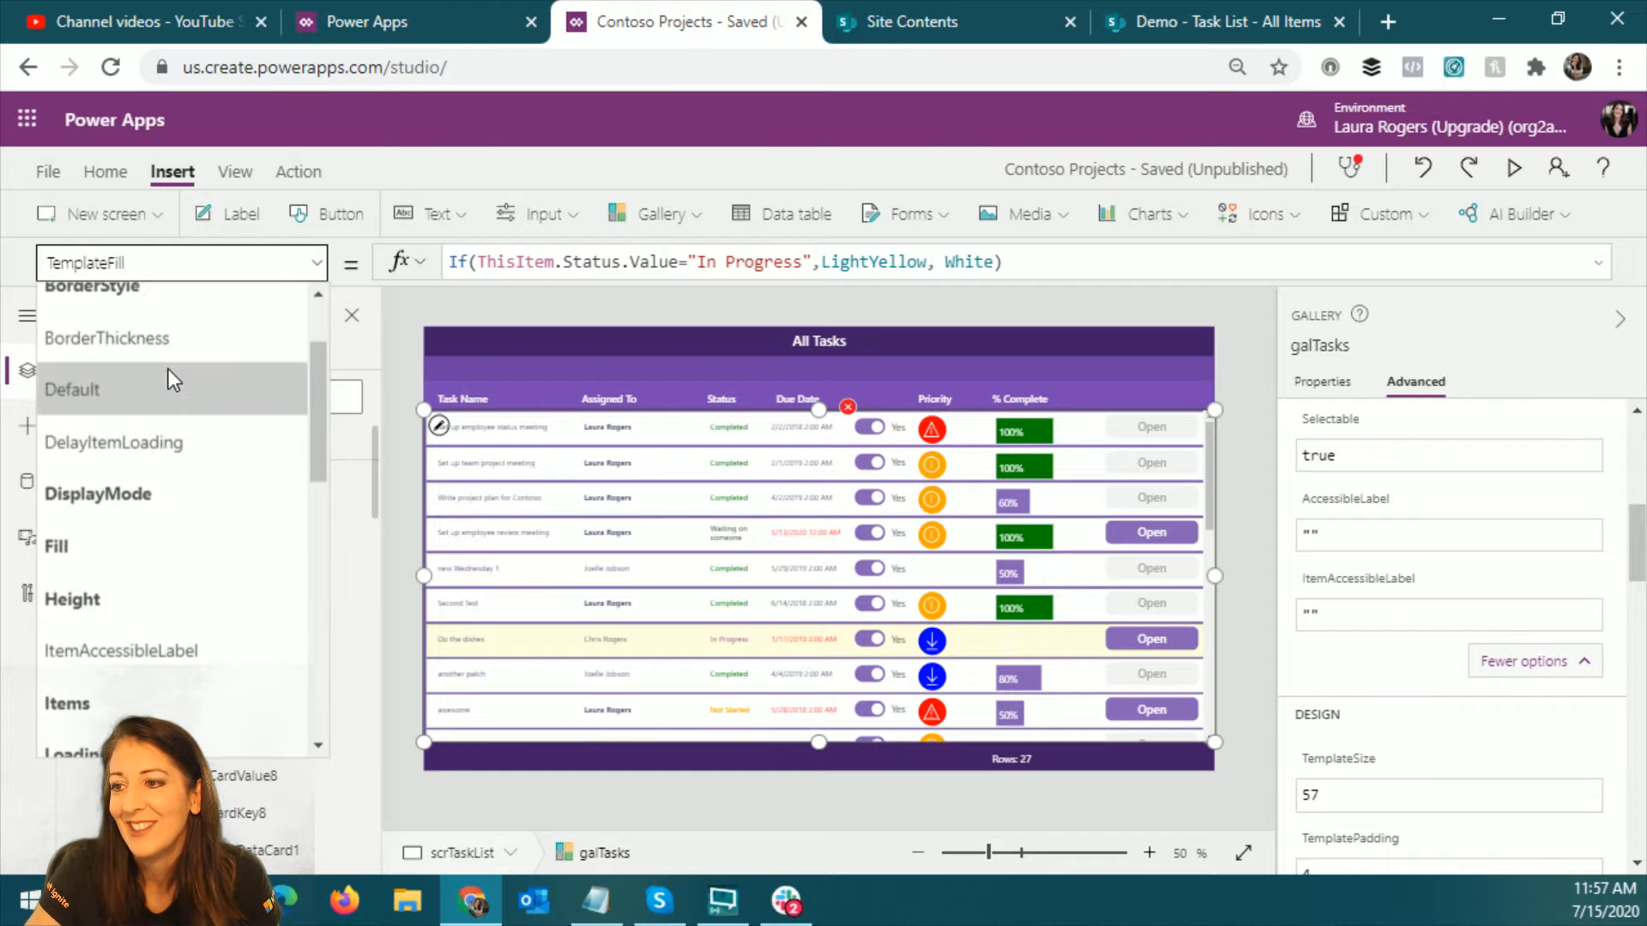
pyautogui.scroll(-4, 175, 575)
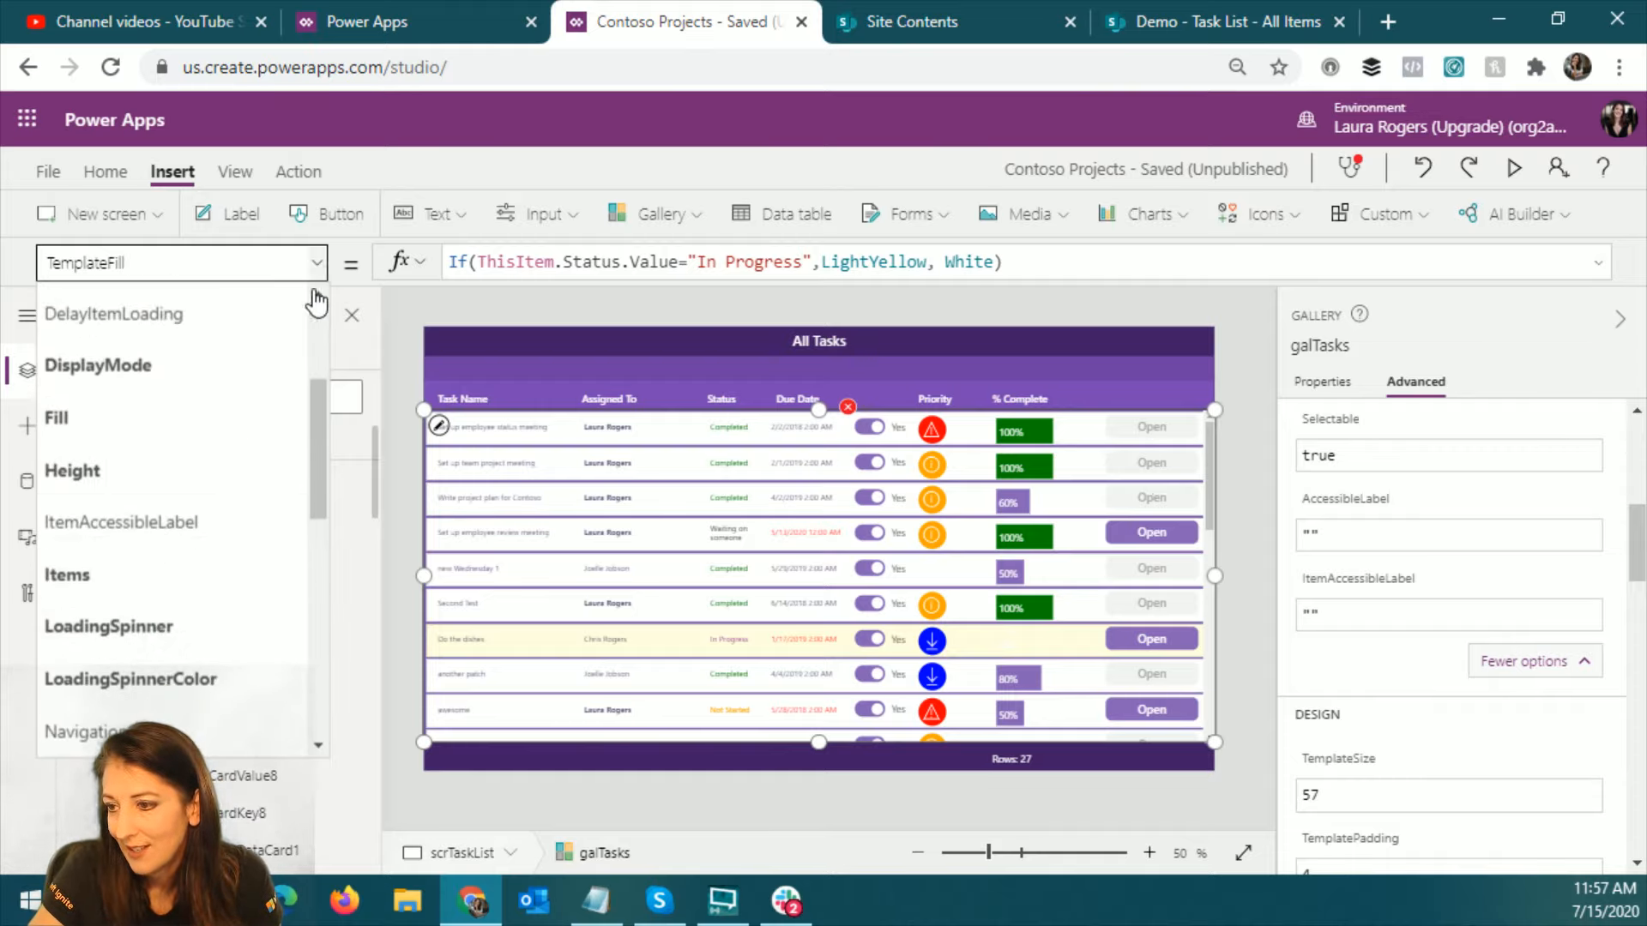
pyautogui.click(172, 525)
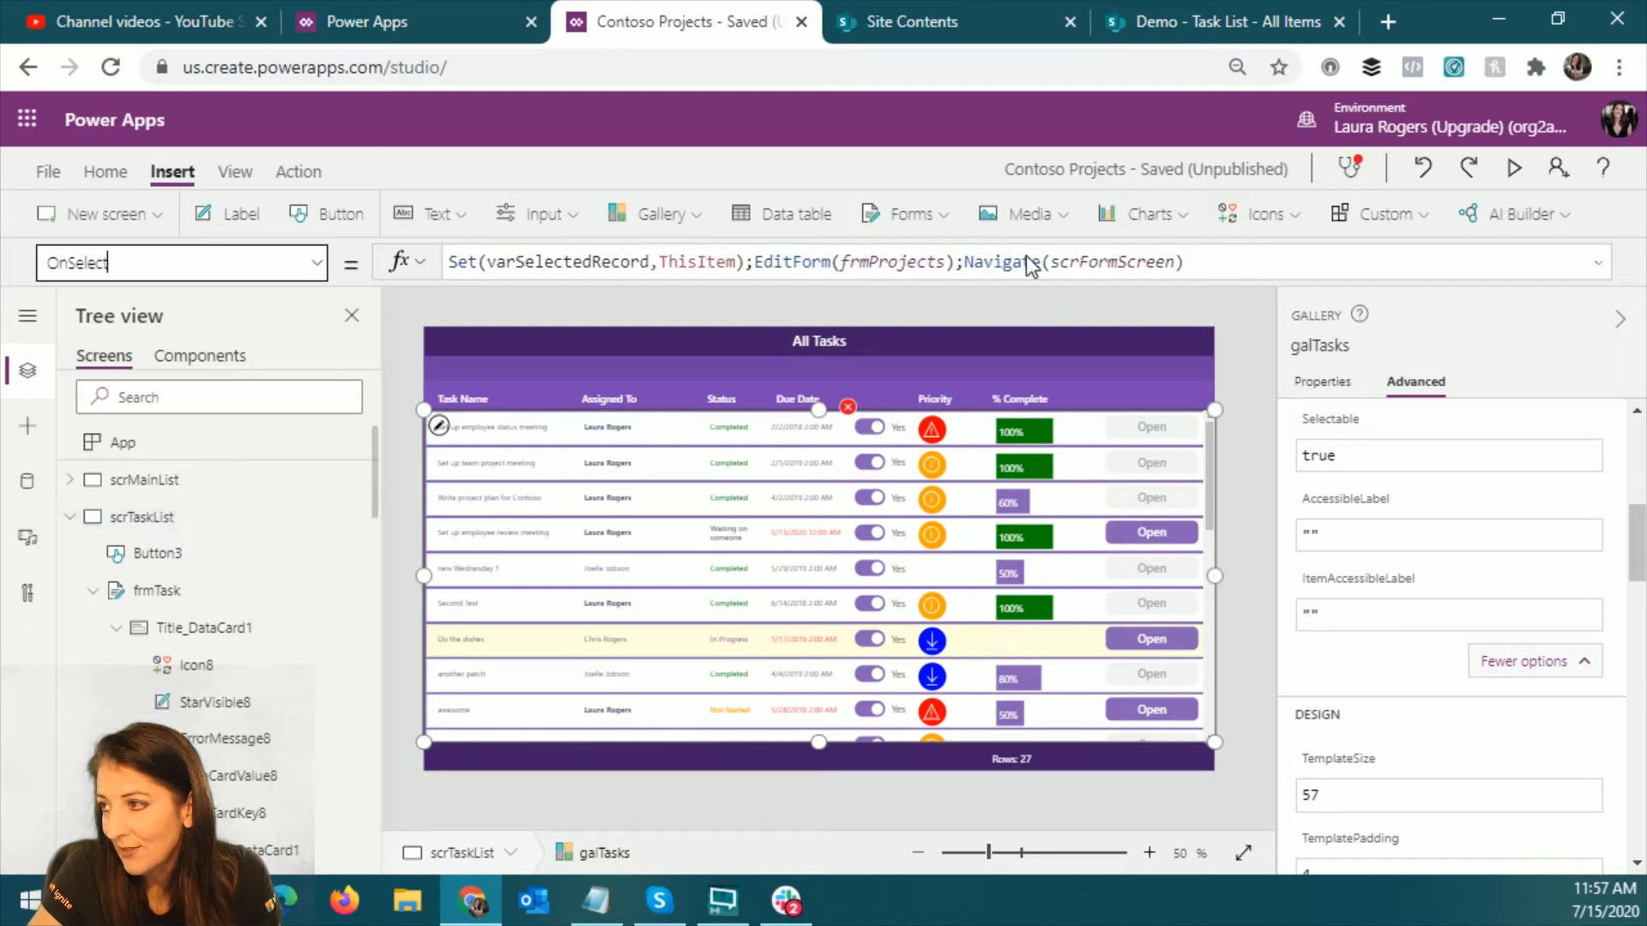
pyautogui.click(1235, 260)
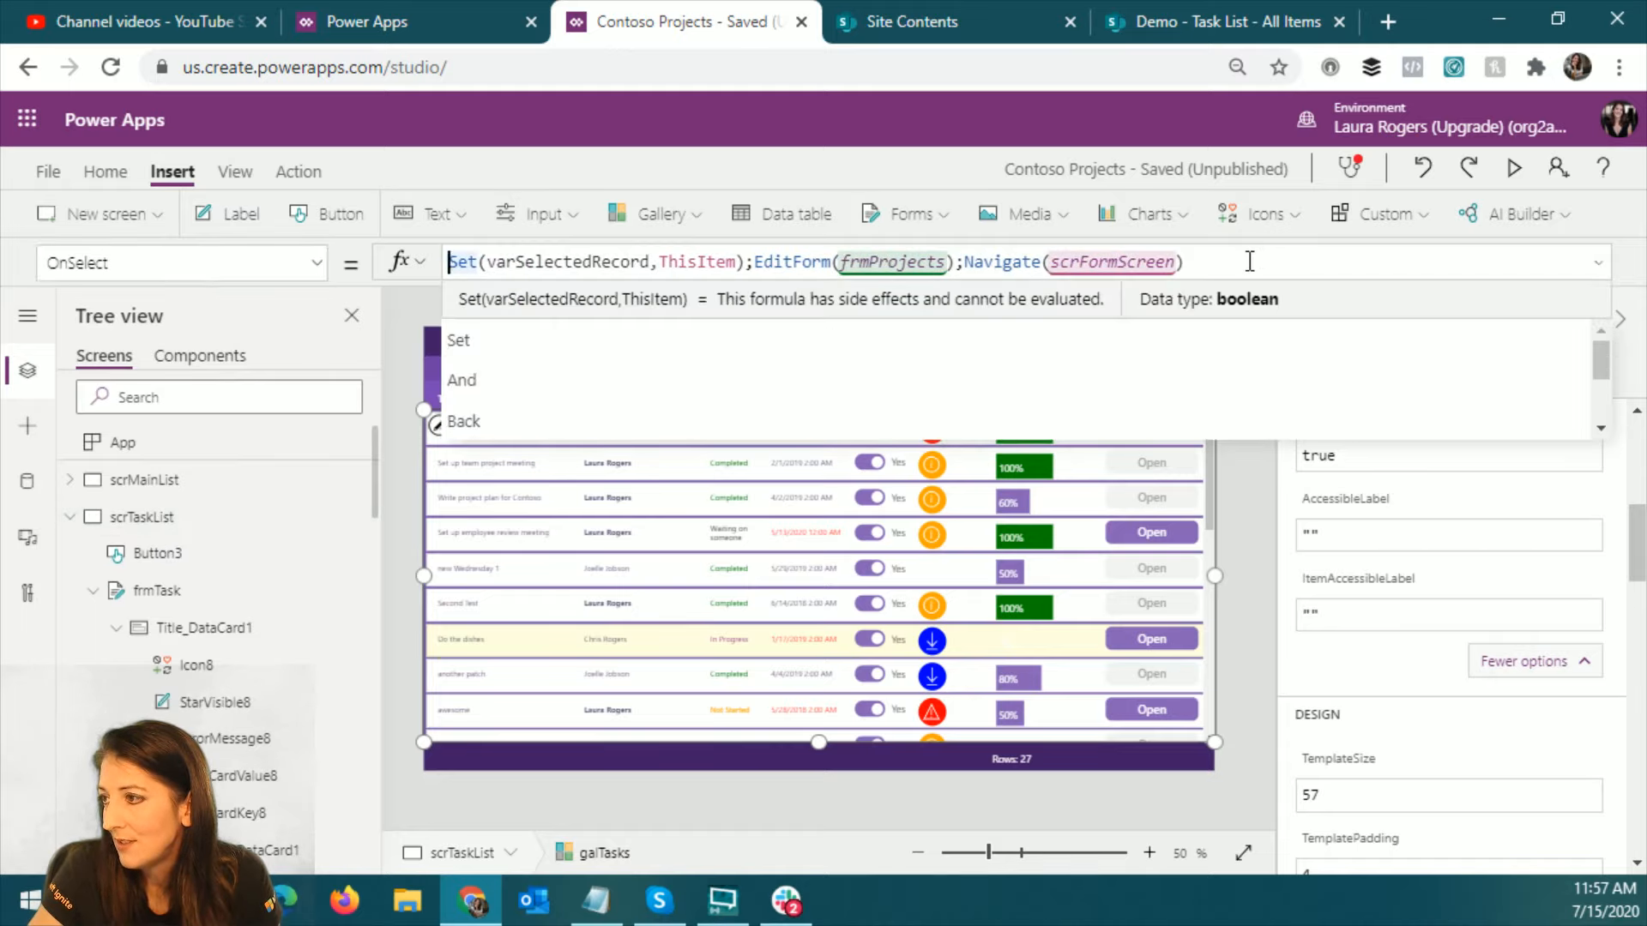
pyautogui.moveTo(1250, 262); pyautogui.dragTo(429, 279)
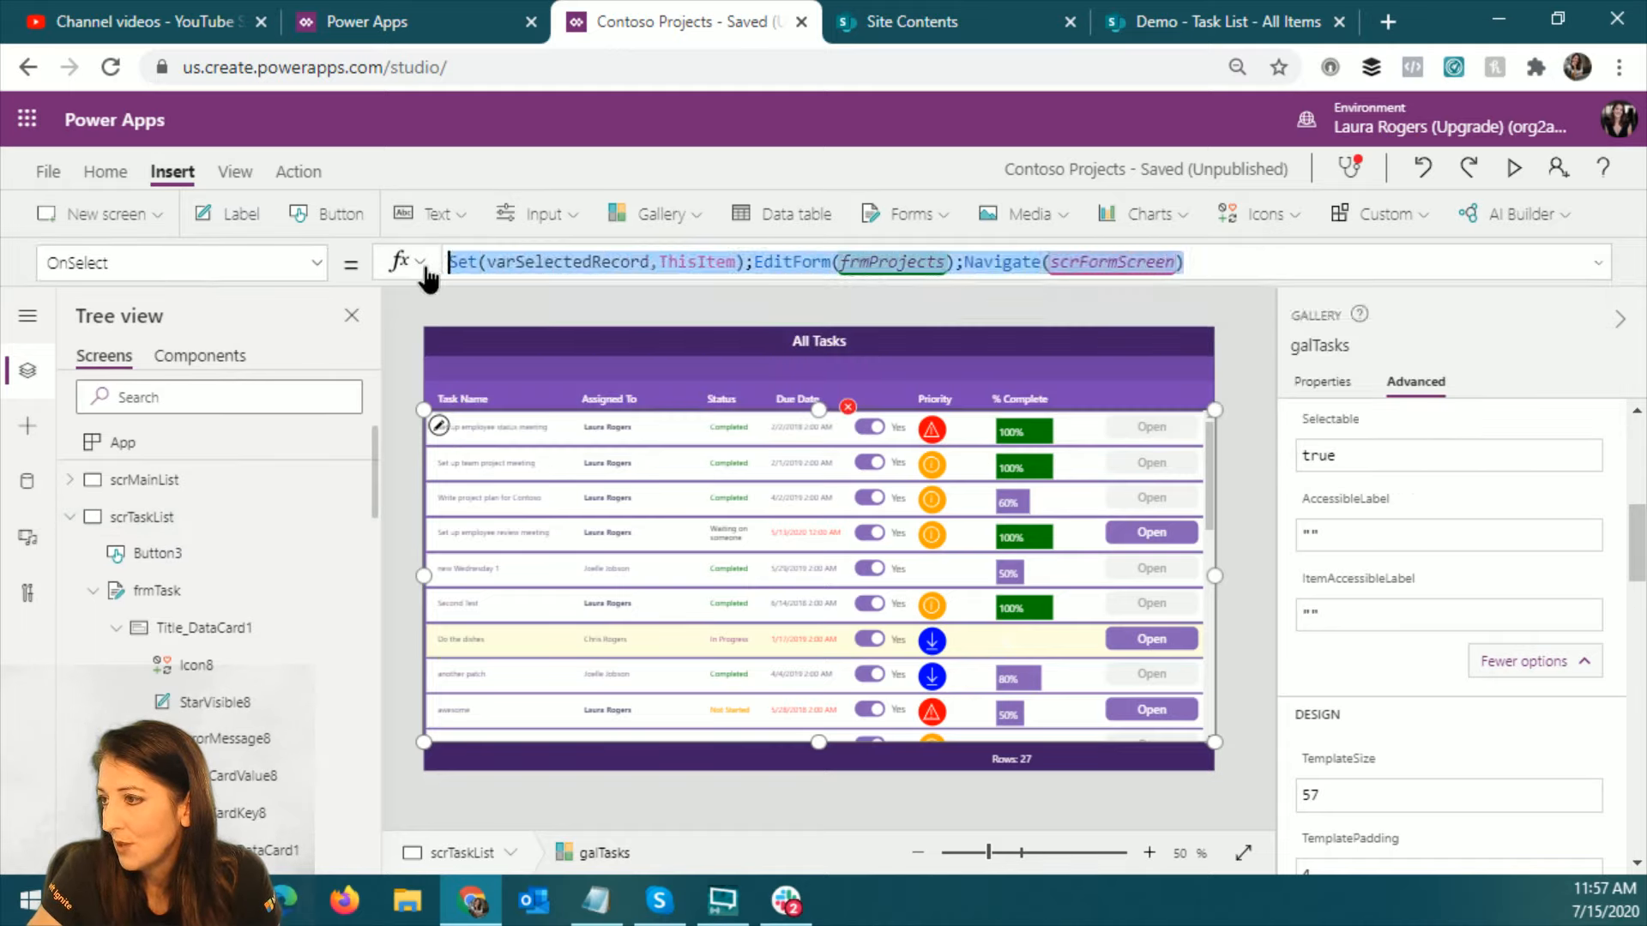
pyautogui.hotkey('ctrl', 'x')
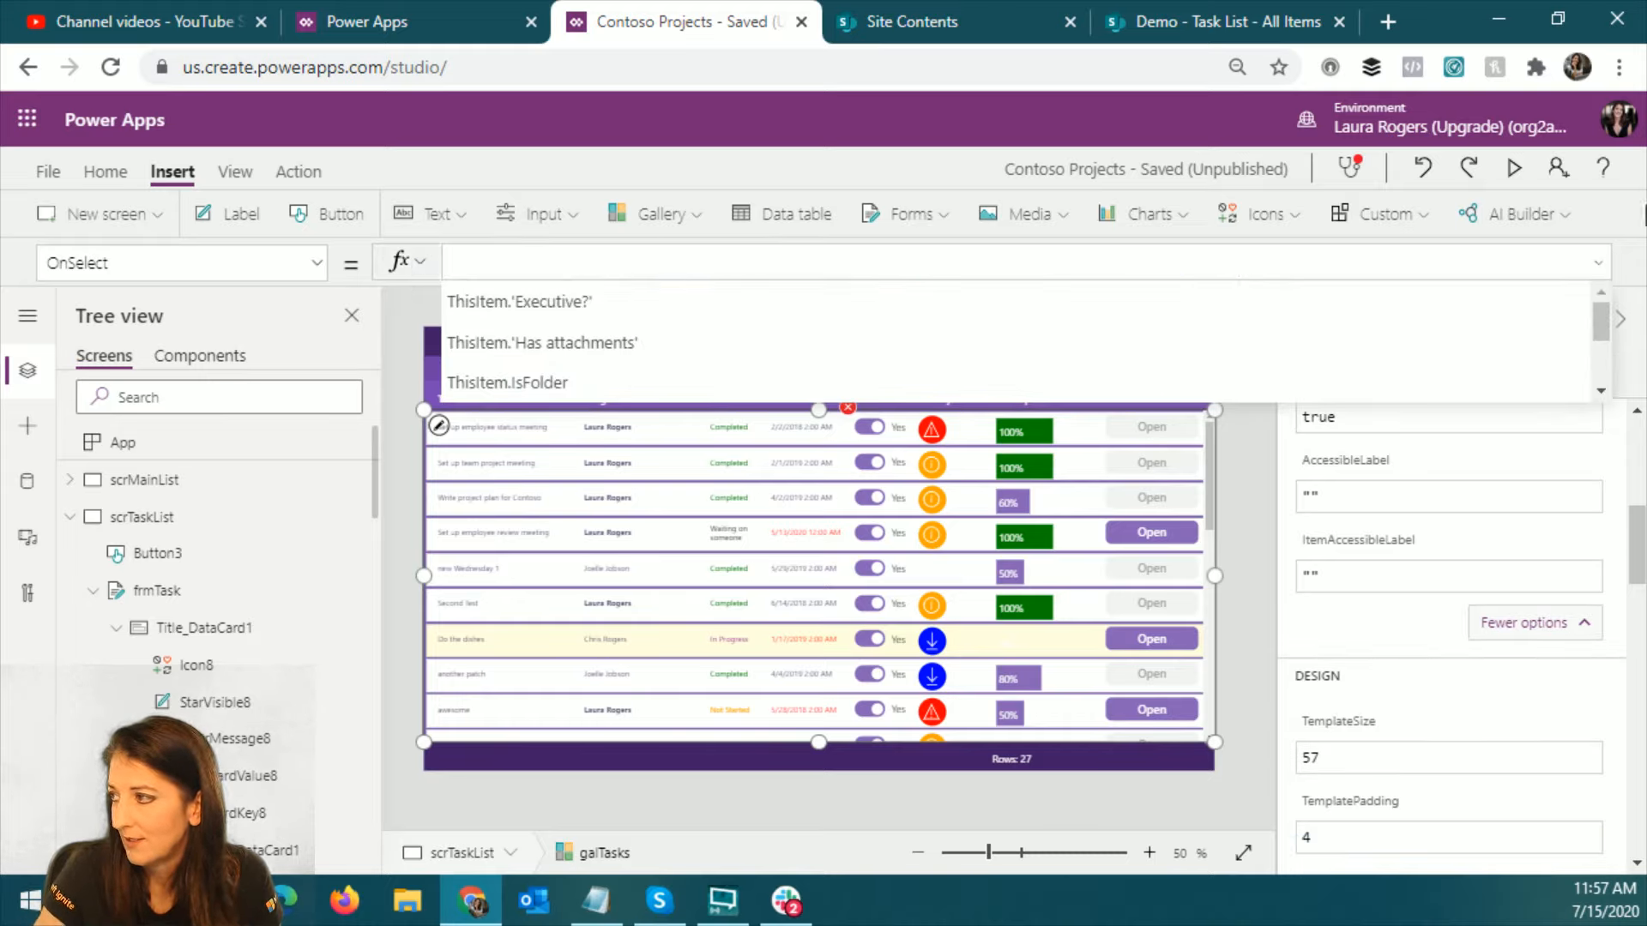
pyautogui.click(1632, 268)
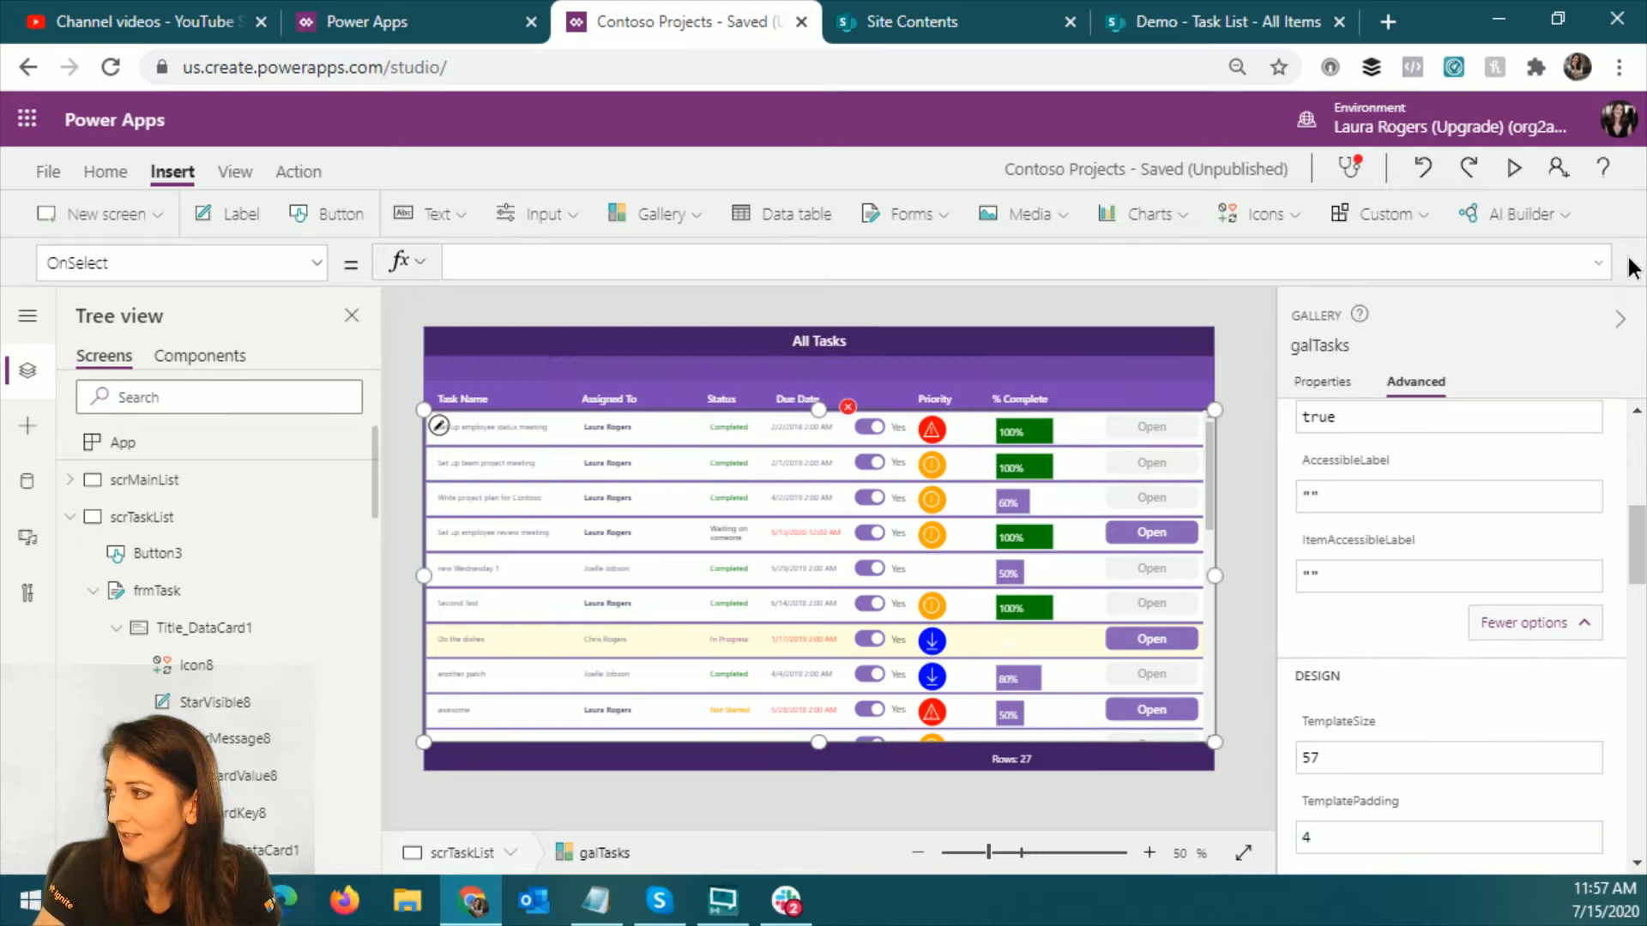
# Step: Append ;Refresh('Task List') after the Patch call in the toggle's OnCheck formula
pyautogui.click(848, 408)
pyautogui.click(943, 437)
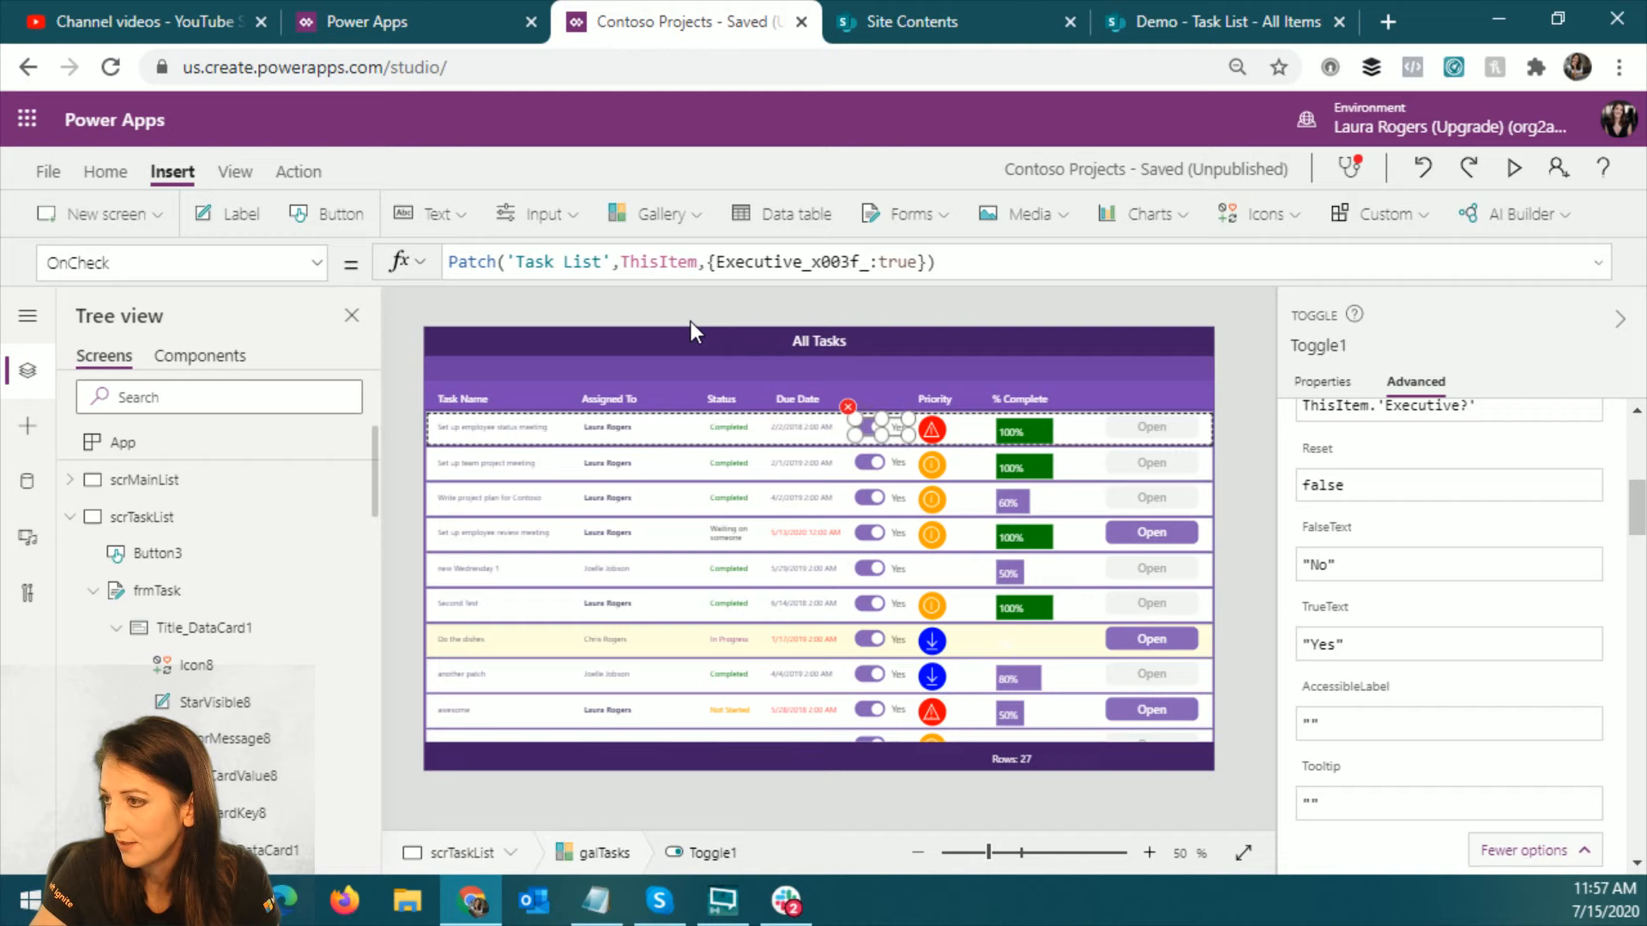
pyautogui.click(758, 261)
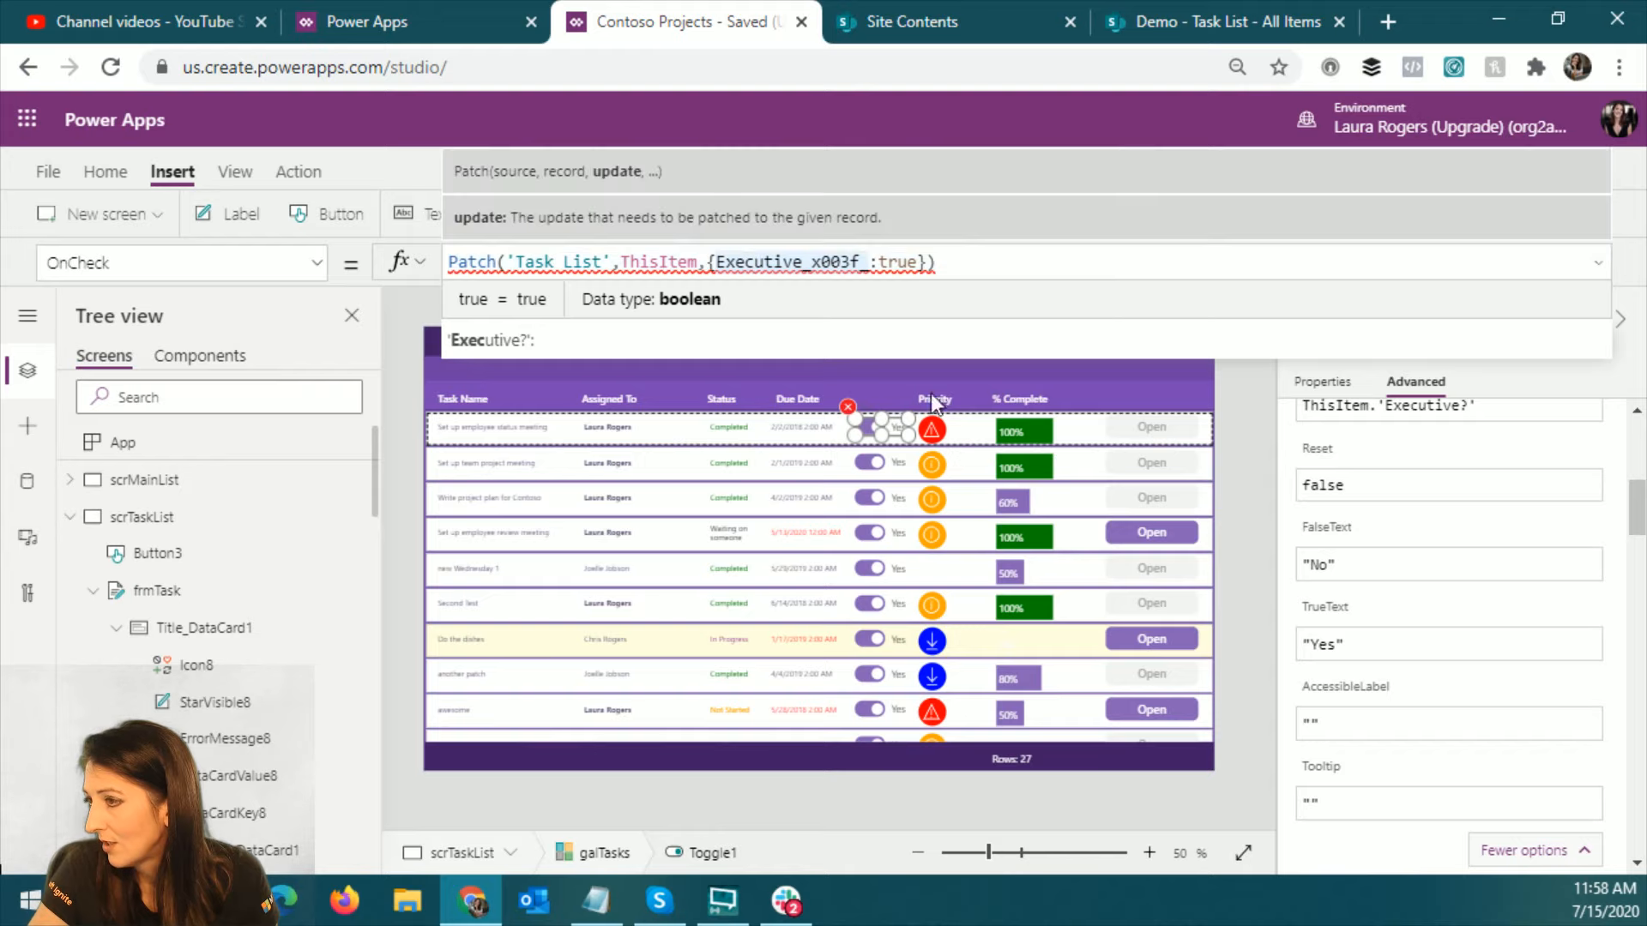
pyautogui.click(1017, 262)
pyautogui.write(';re')
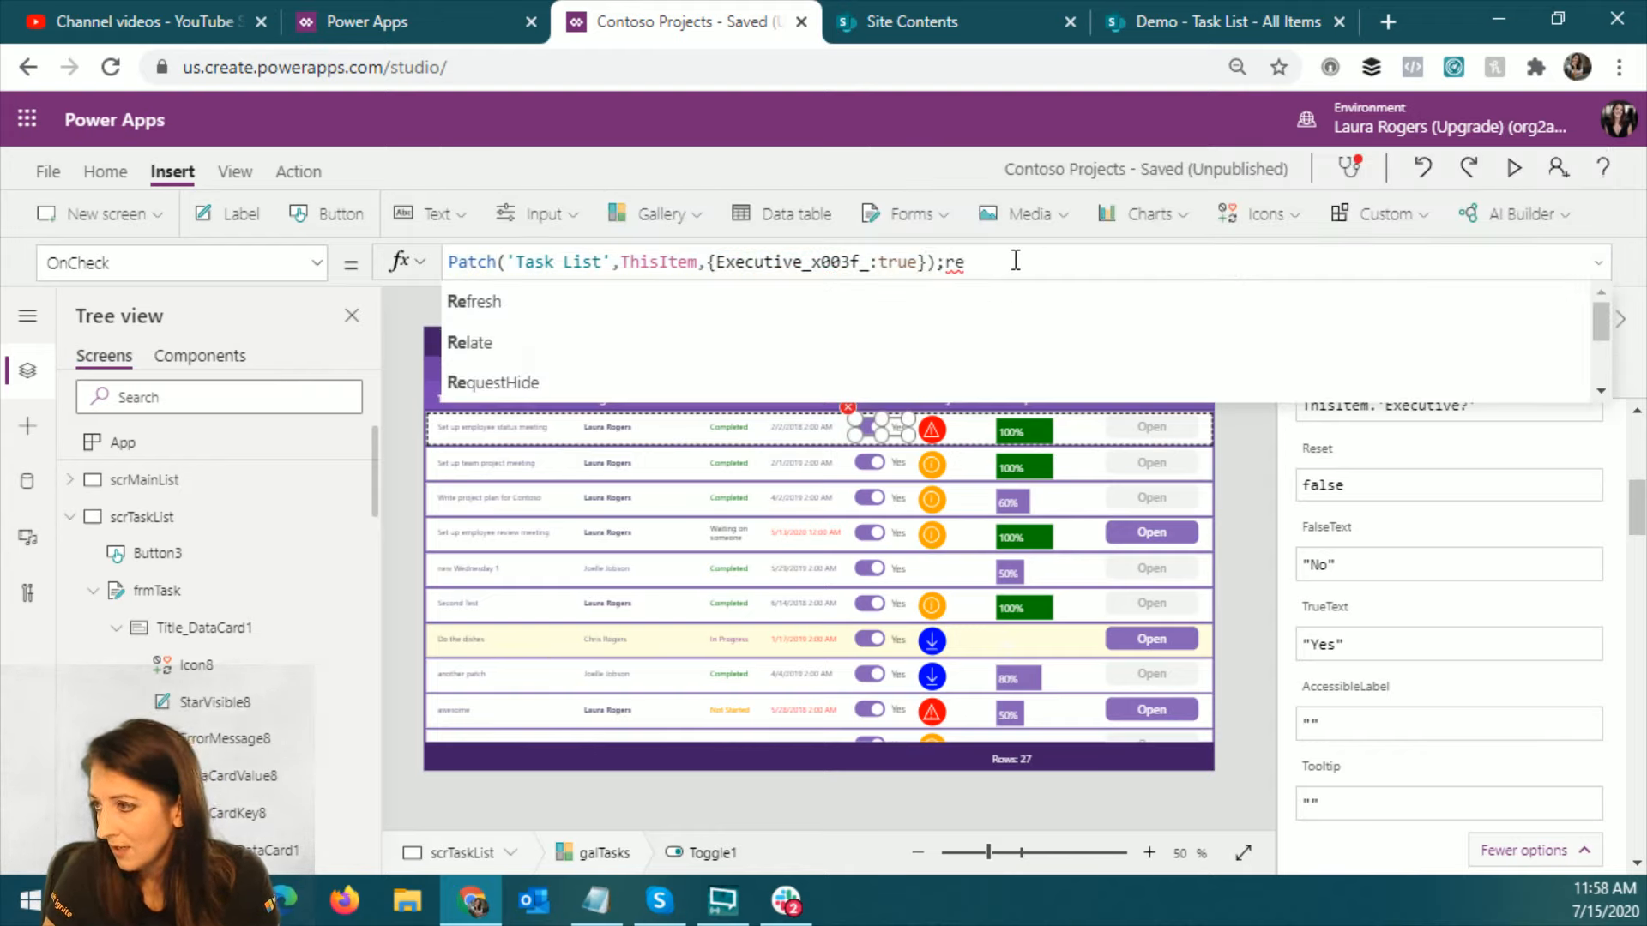
pyautogui.press('Tab')
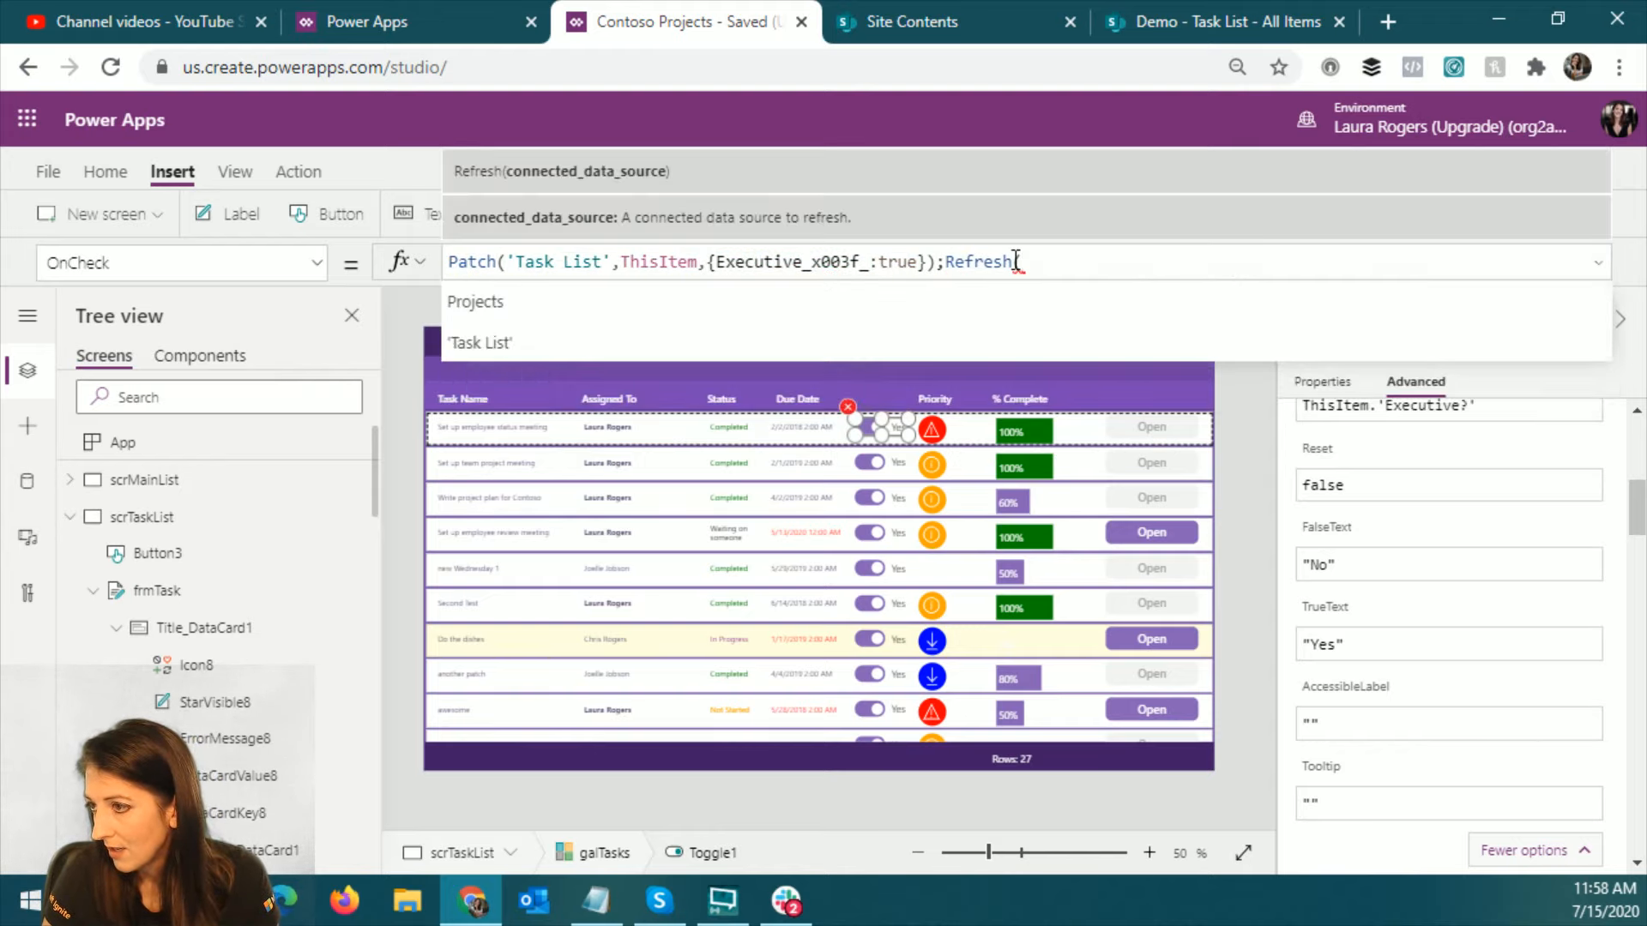
pyautogui.click(1023, 347)
pyautogui.write(')')
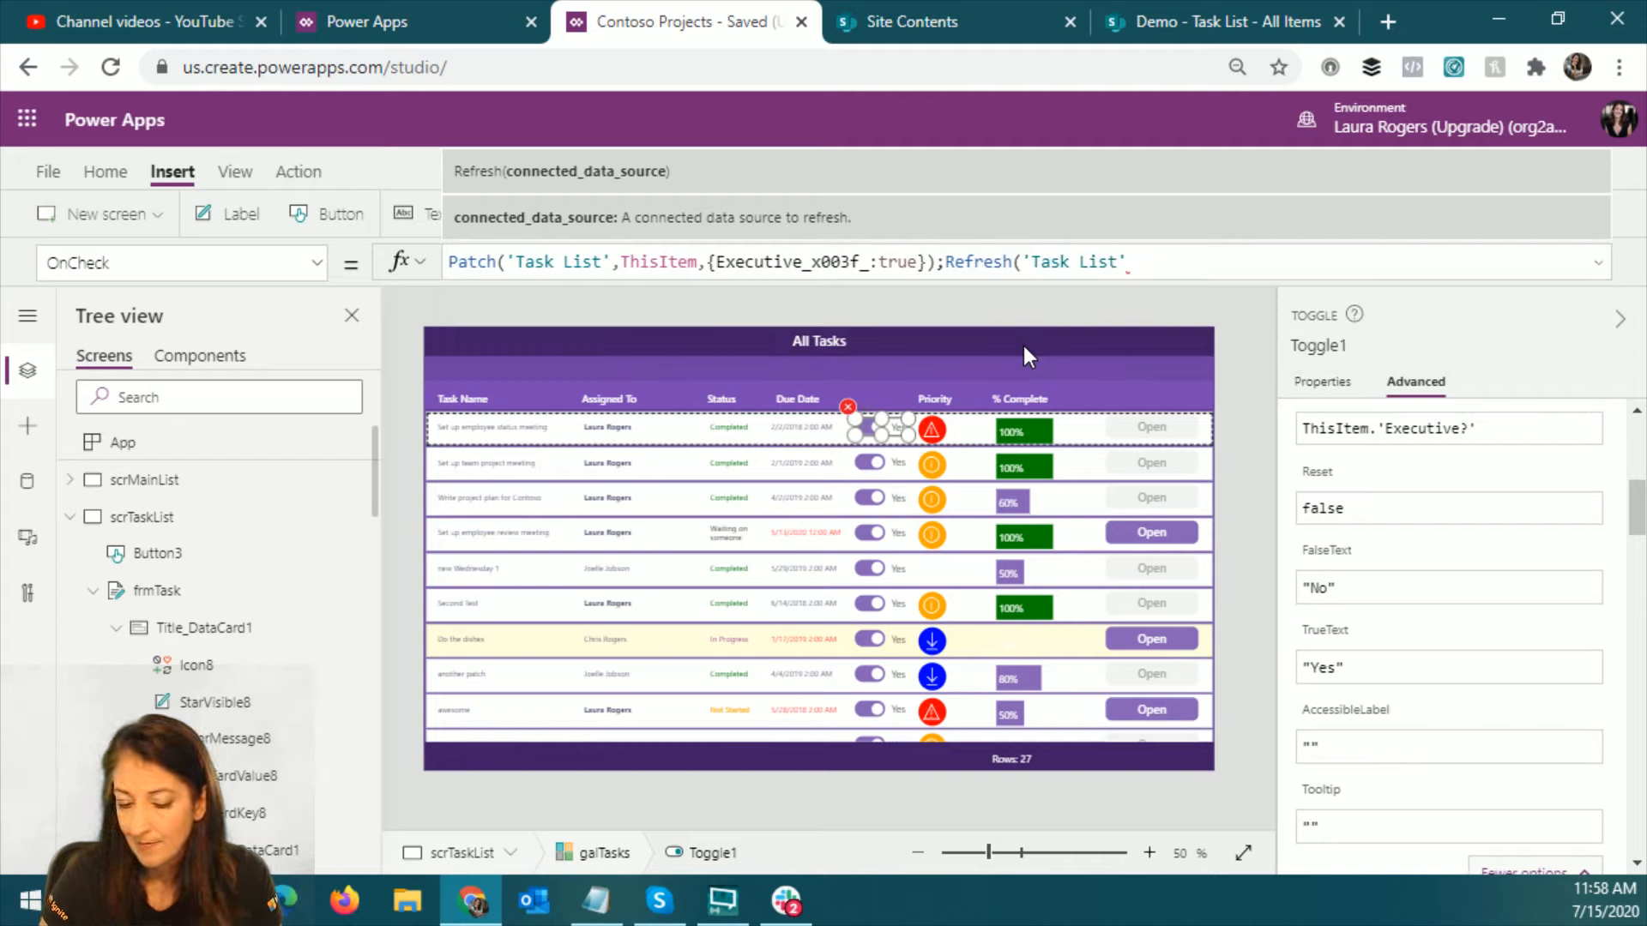
# Step: Refresh the Task List data source in the app
pyautogui.click(27, 482)
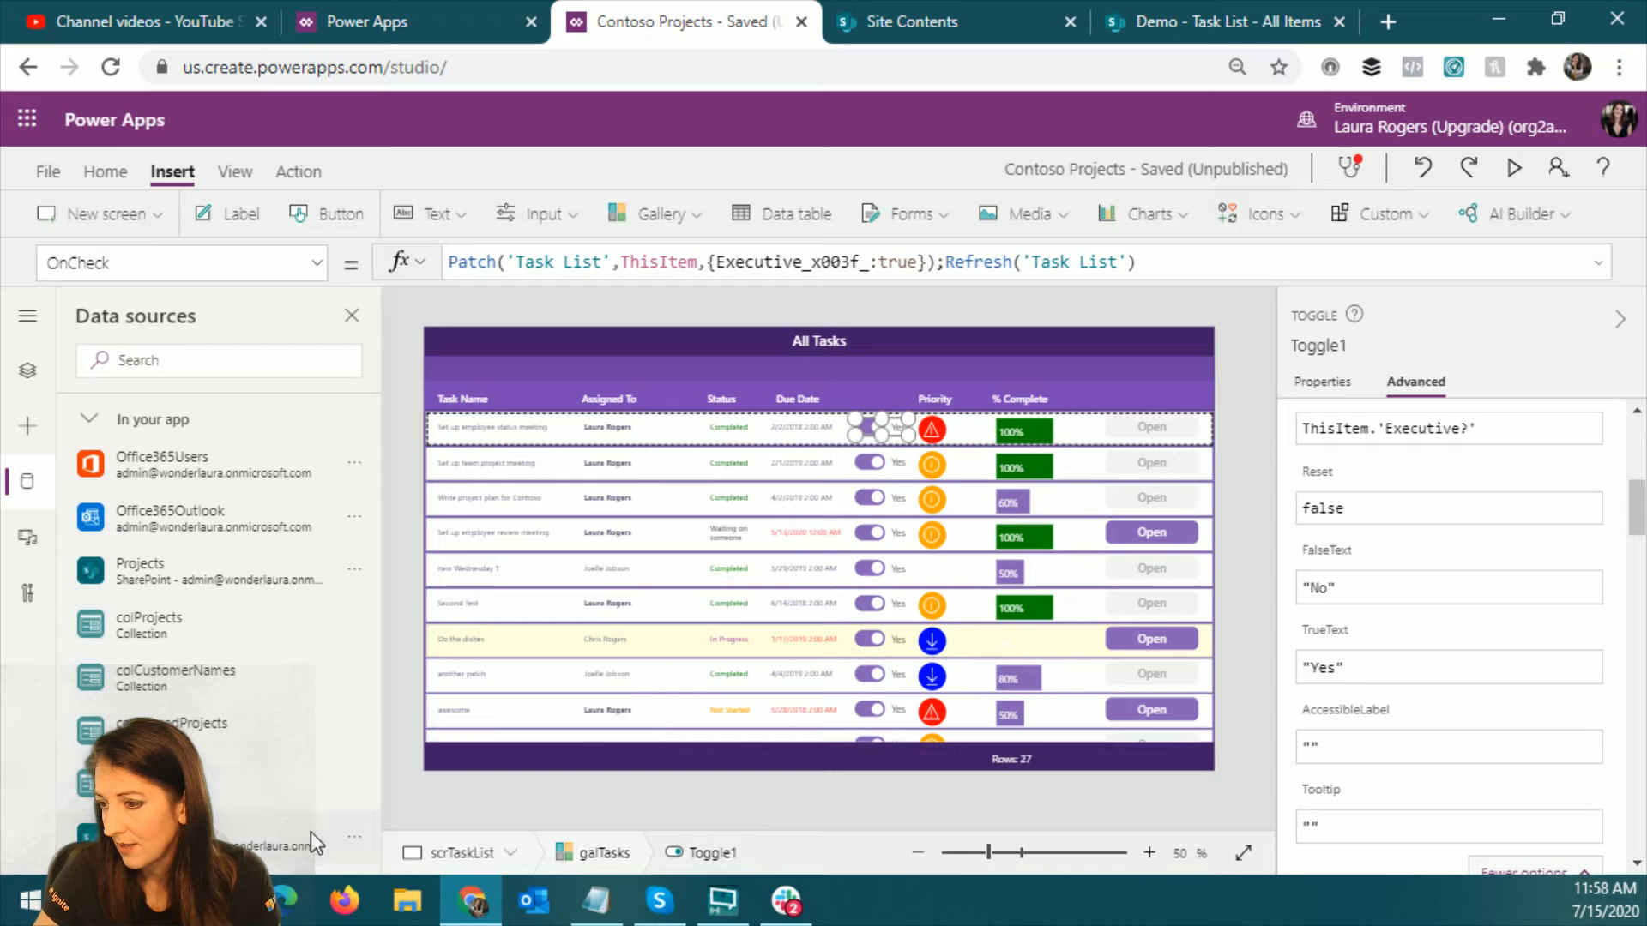
pyautogui.click(354, 843)
pyautogui.click(382, 754)
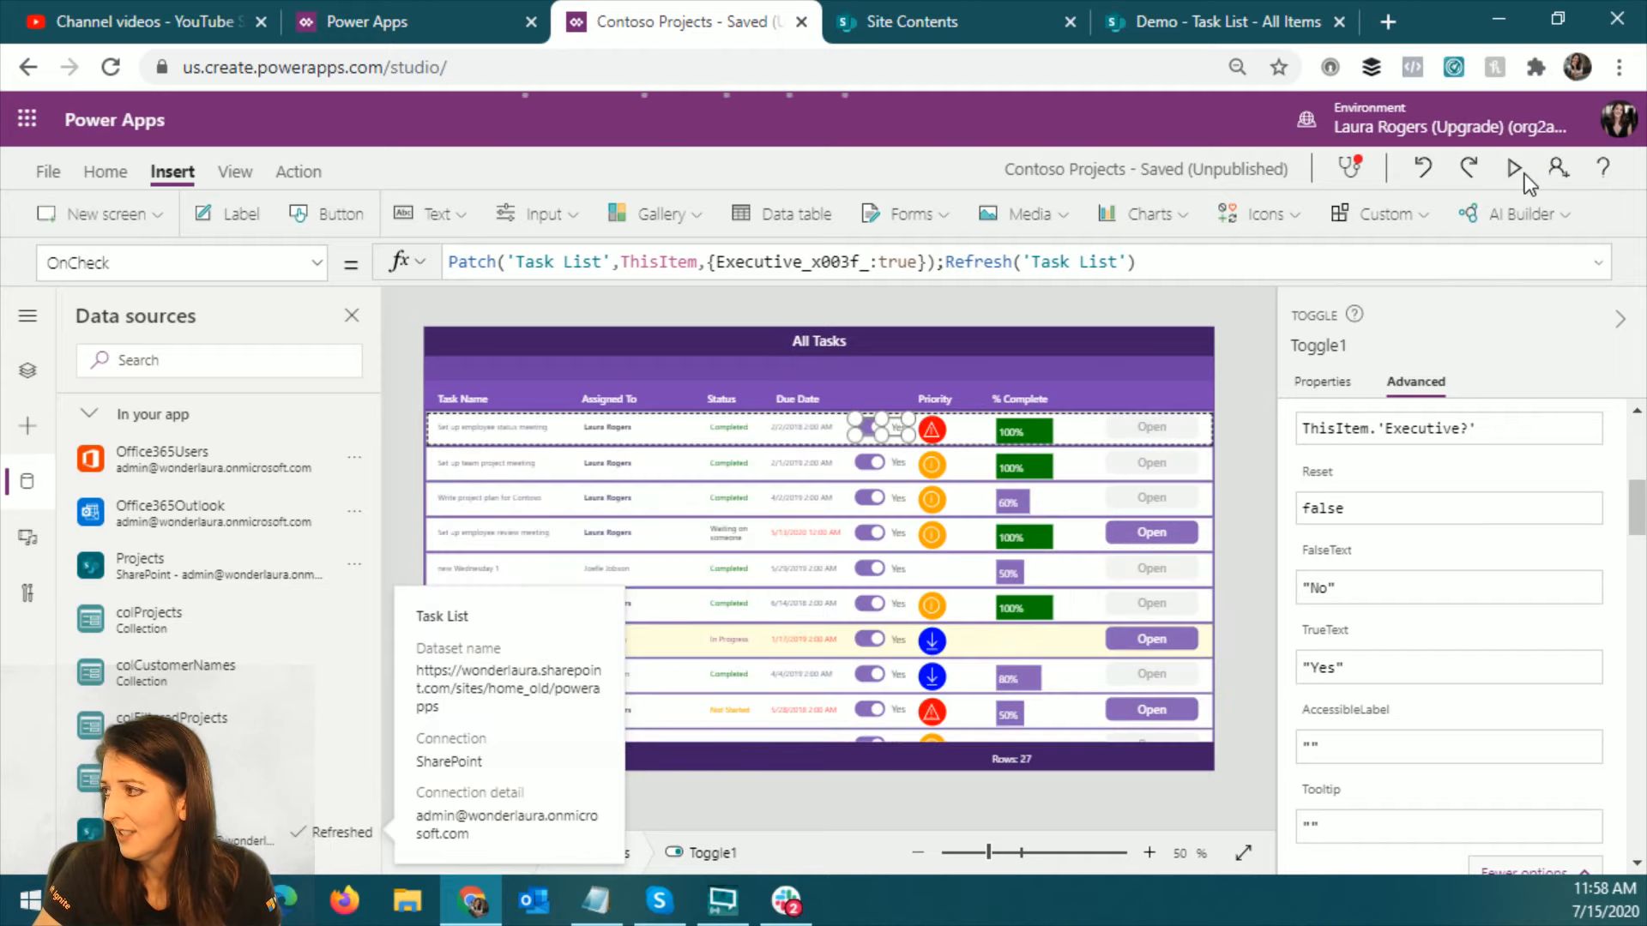
# Step: Preview the task list, switch on the toggle for "Ben's Clocks Project - Schedule initial meeting", and check the toggles across the other rows
pyautogui.click(1515, 172)
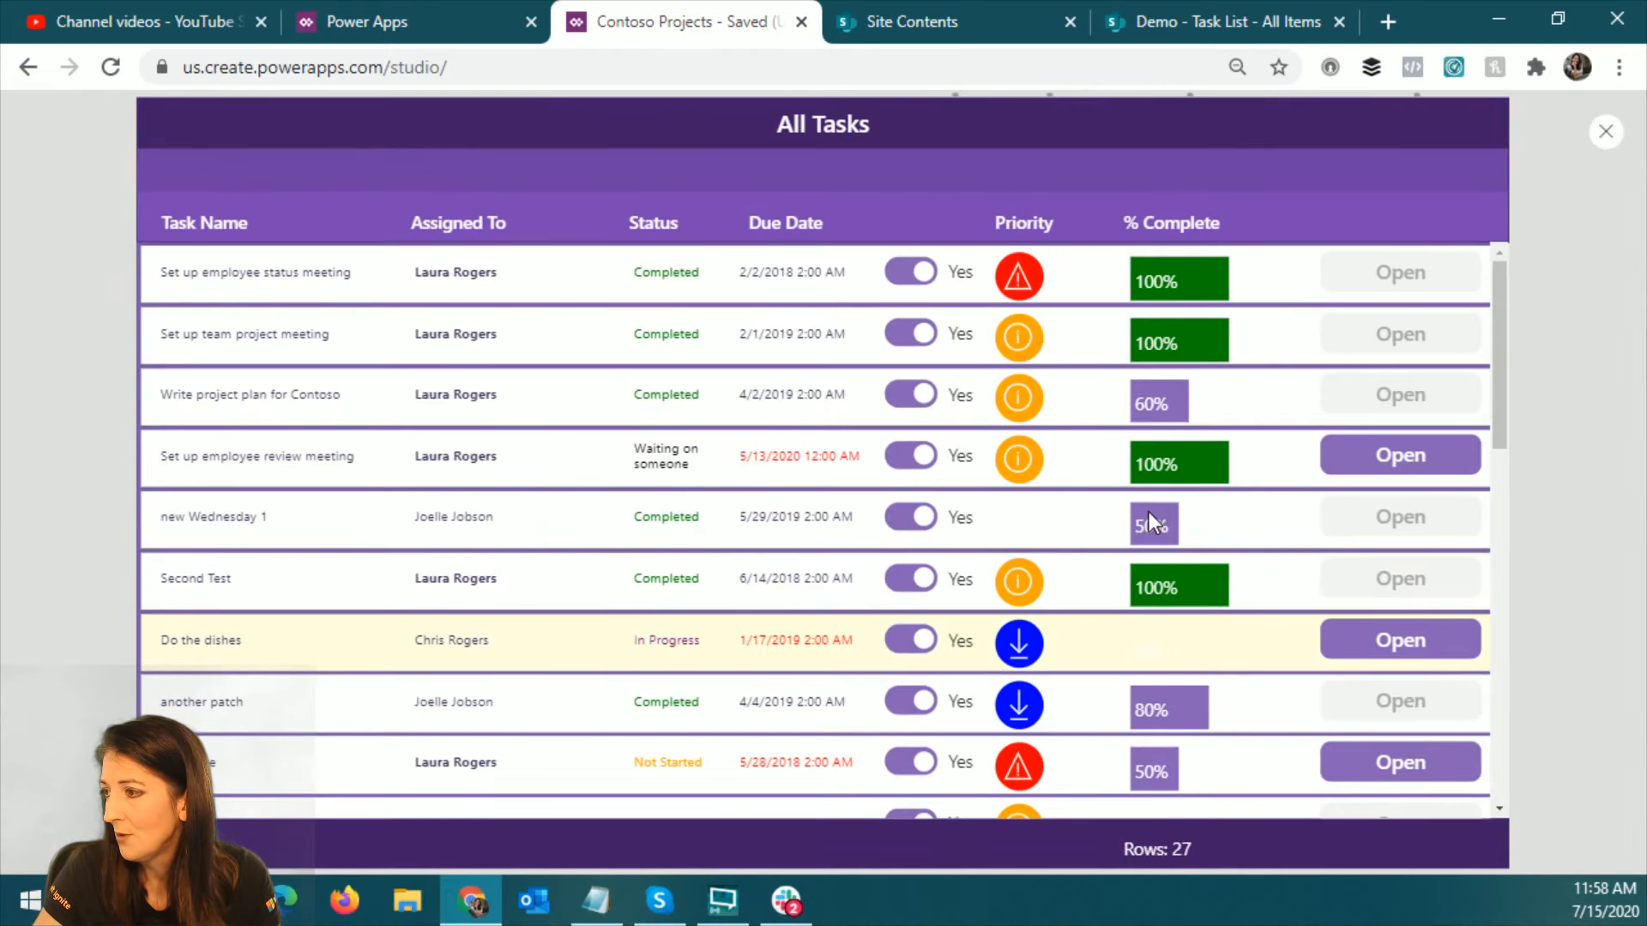
pyautogui.scroll(-10, 930, 580)
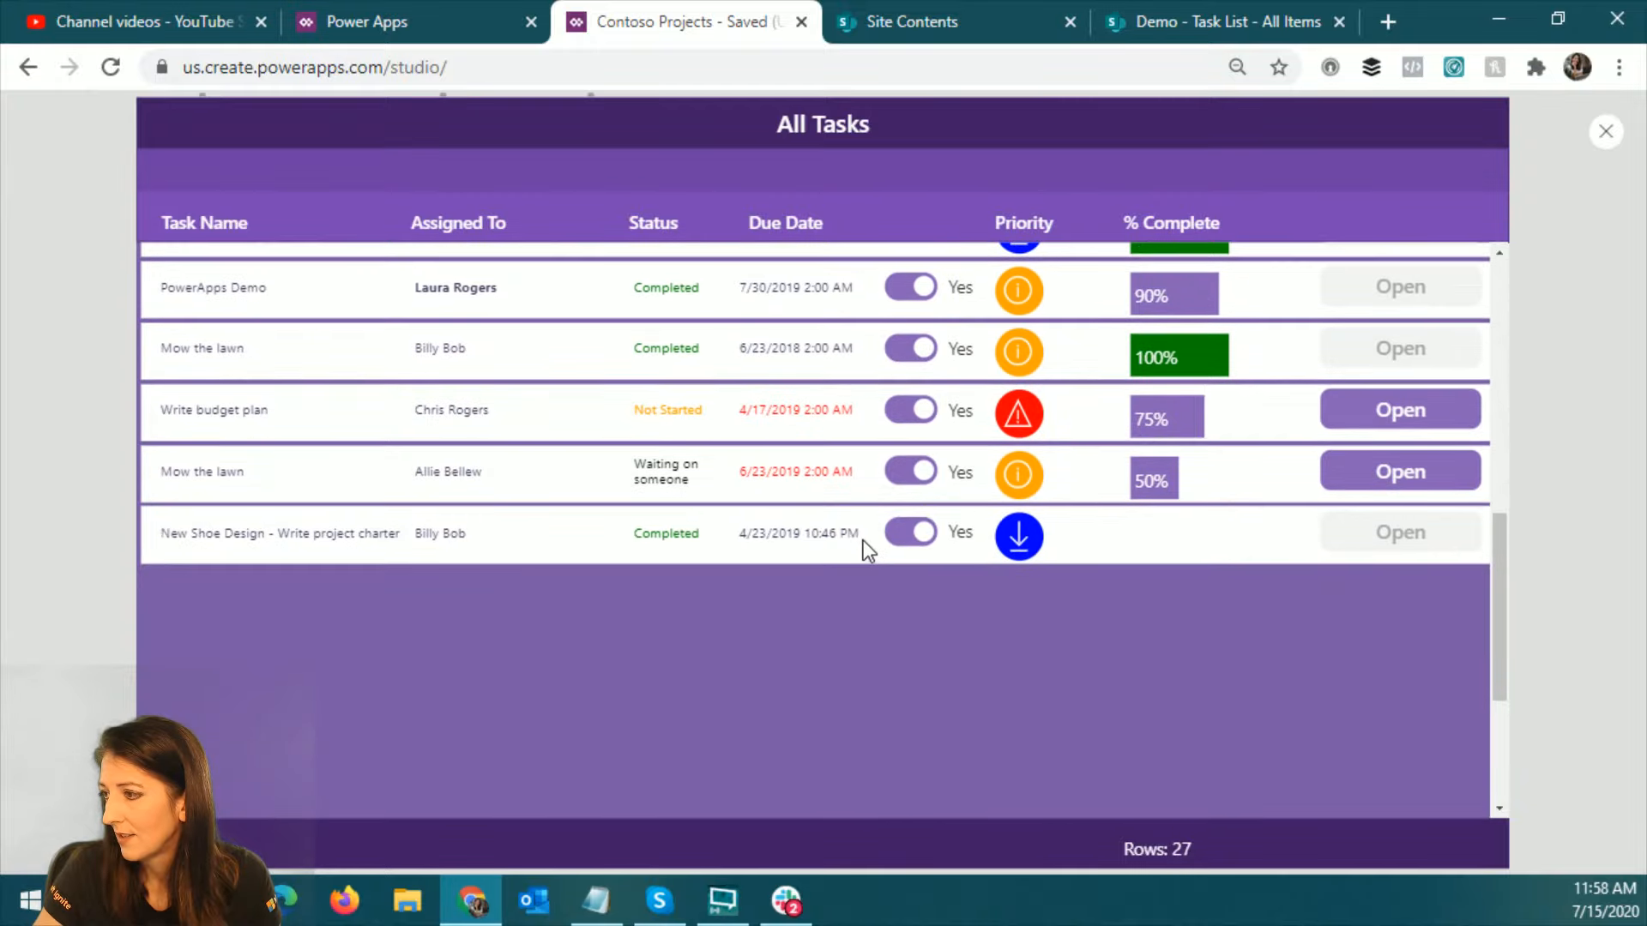
pyautogui.scroll(10, 863, 540)
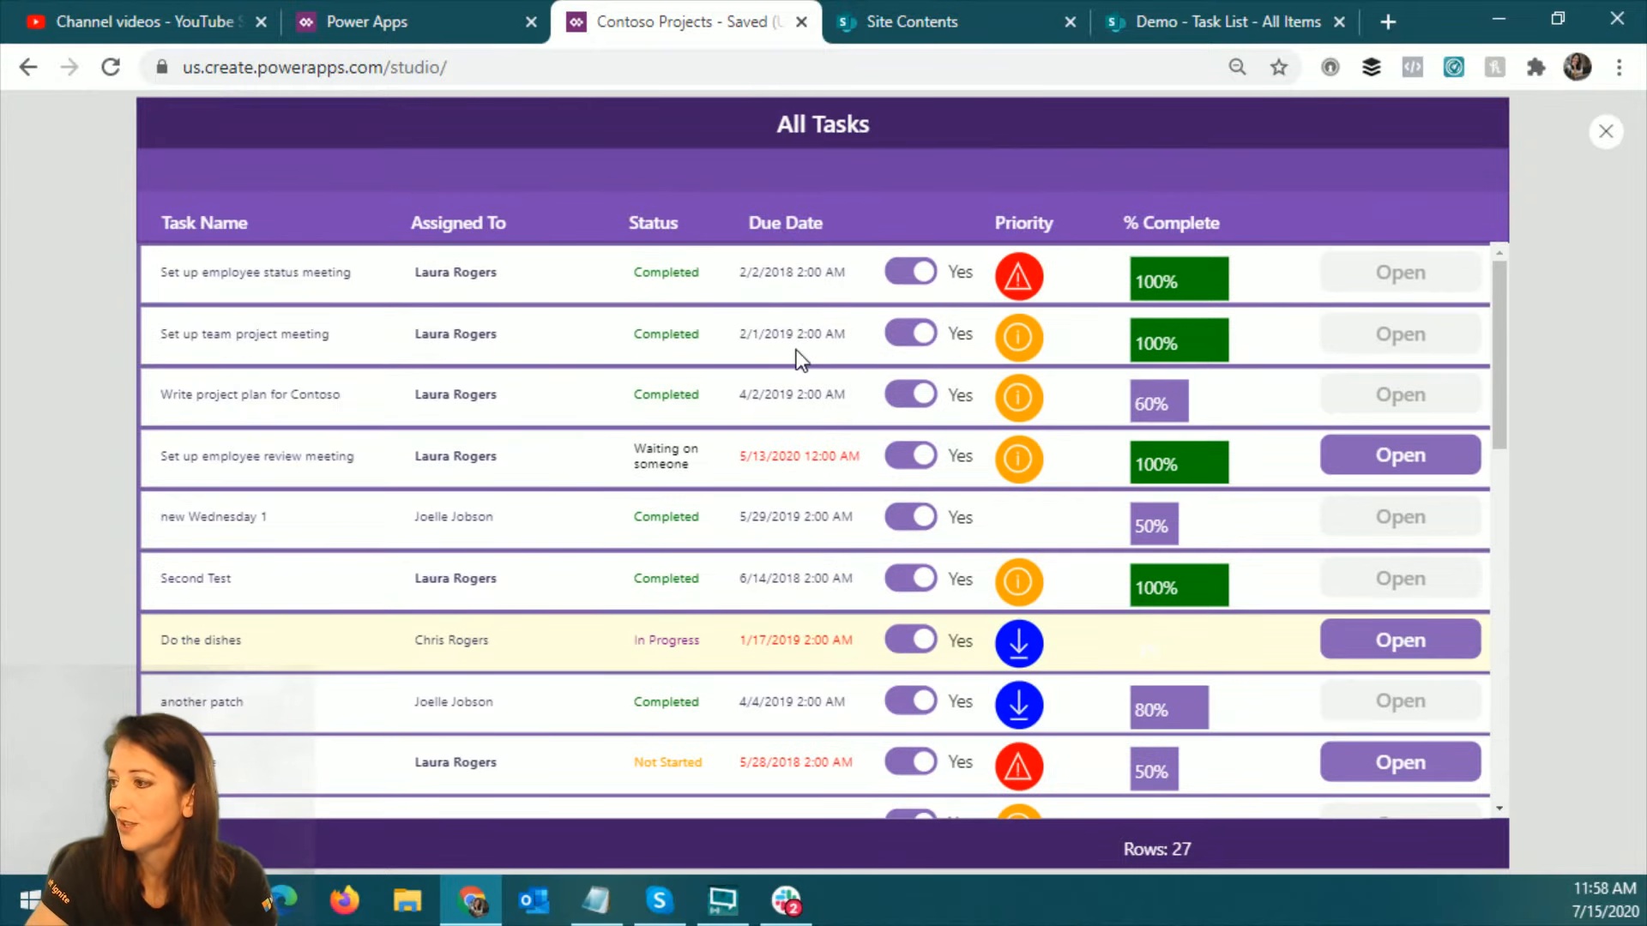
pyautogui.moveTo(1496, 351); pyautogui.dragTo(1520, 594)
pyautogui.scroll(-4, 1360, 477)
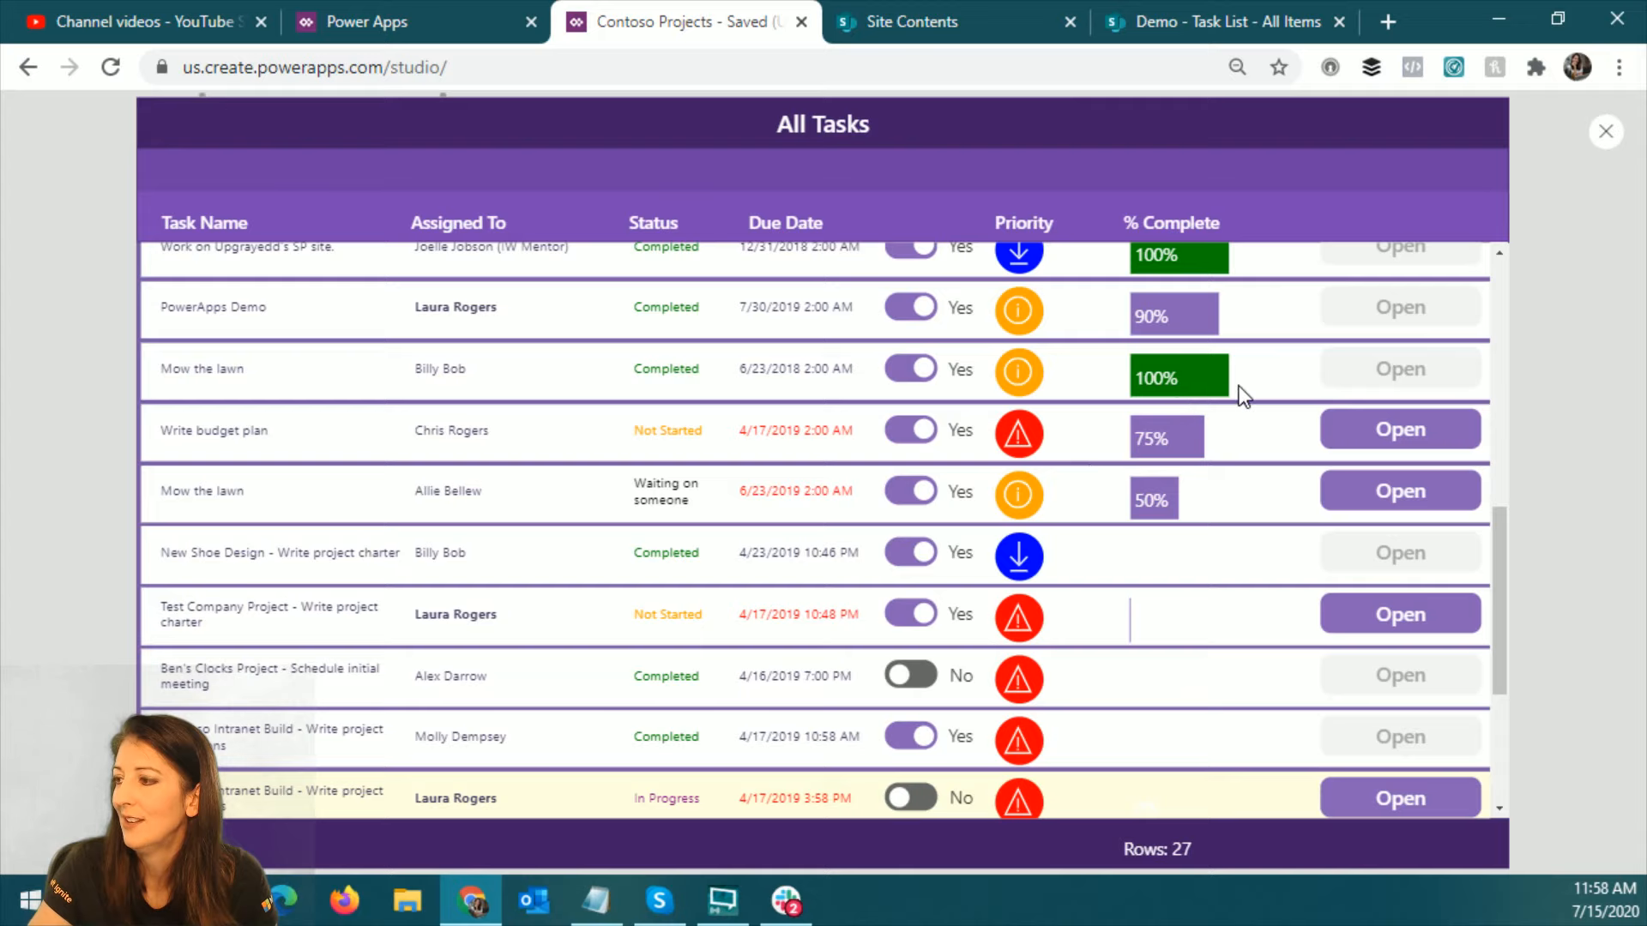
pyautogui.click(903, 682)
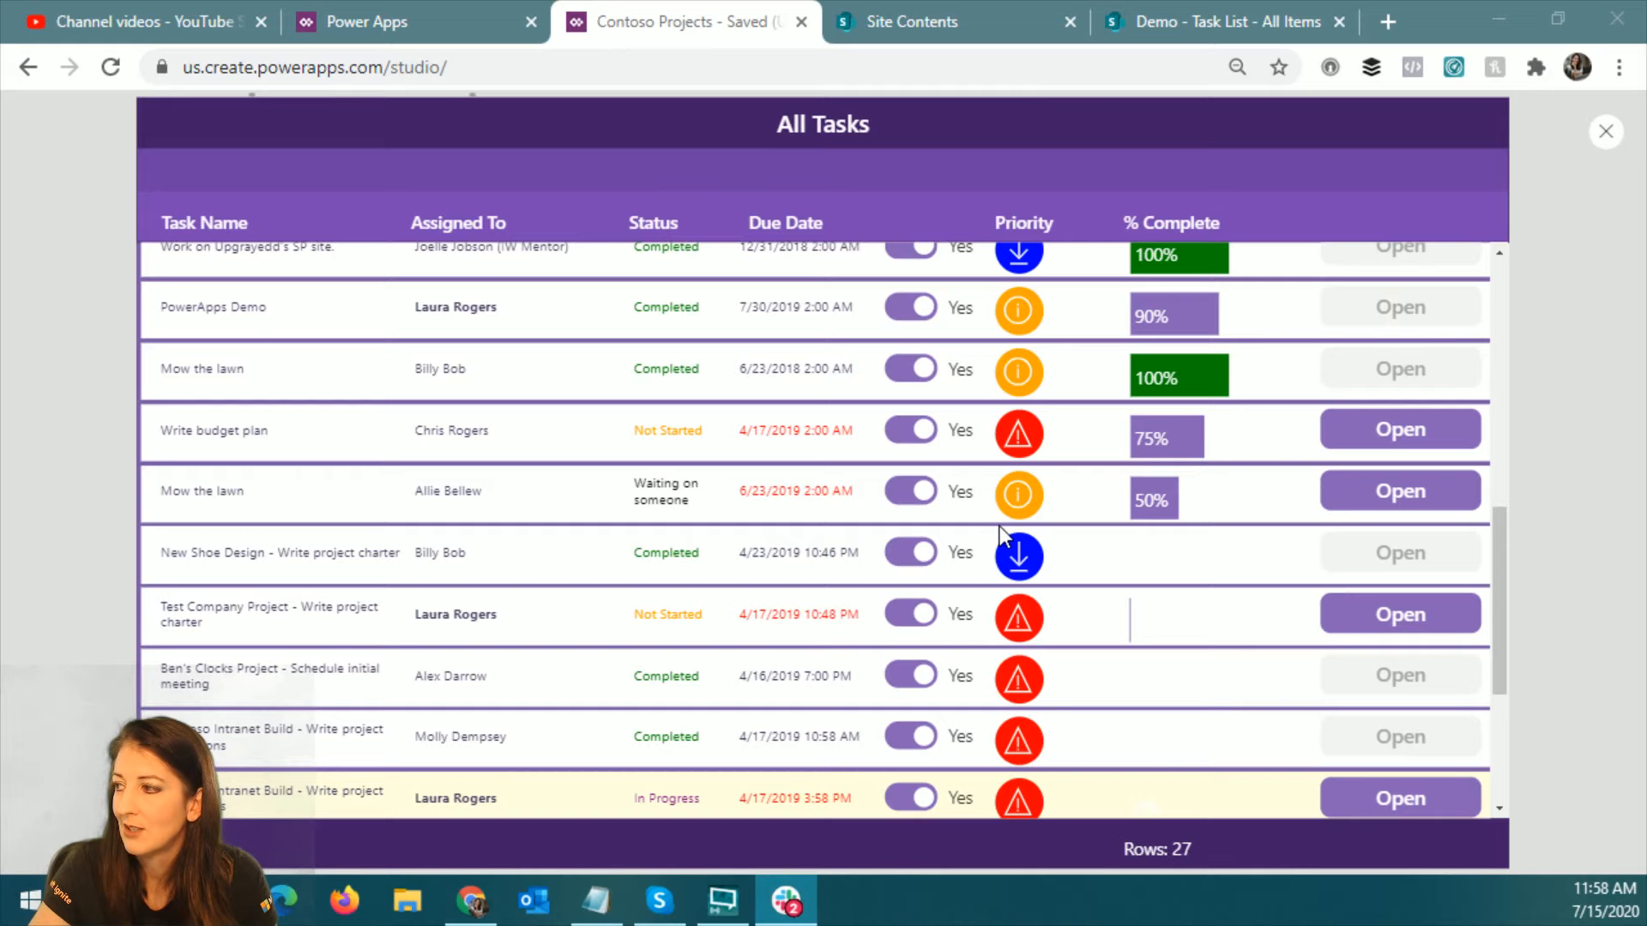
pyautogui.scroll(5, 1000, 526)
pyautogui.scroll(-5, 1123, 410)
pyautogui.scroll(5, 1124, 410)
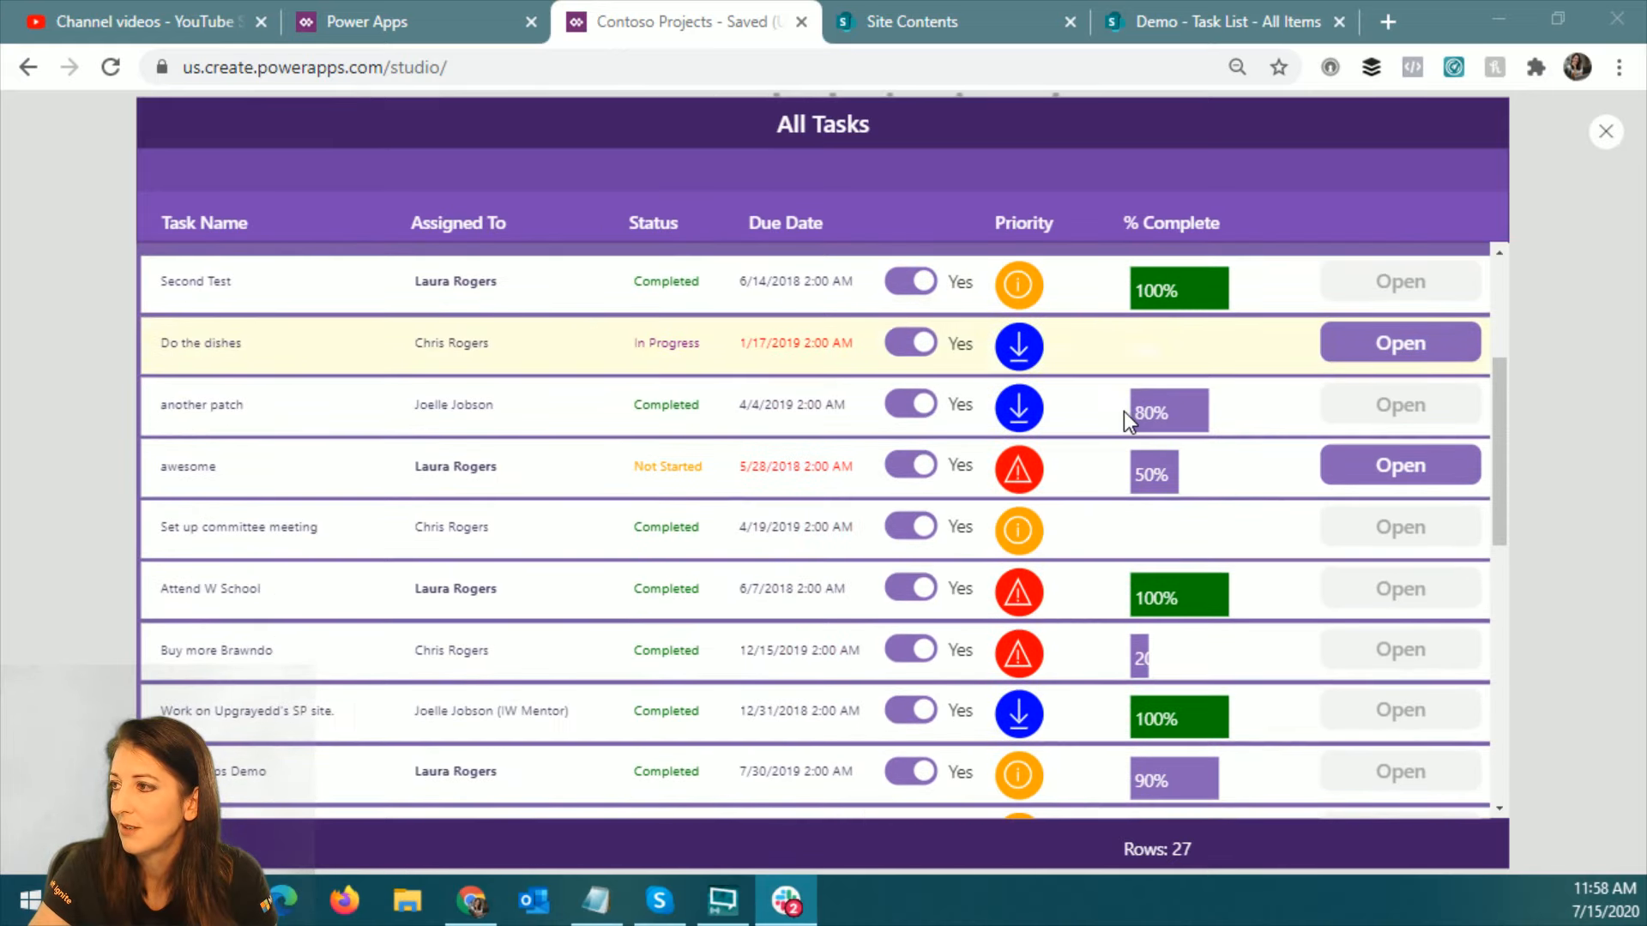
pyautogui.scroll(-5, 1115, 416)
pyautogui.scroll(5, 1030, 331)
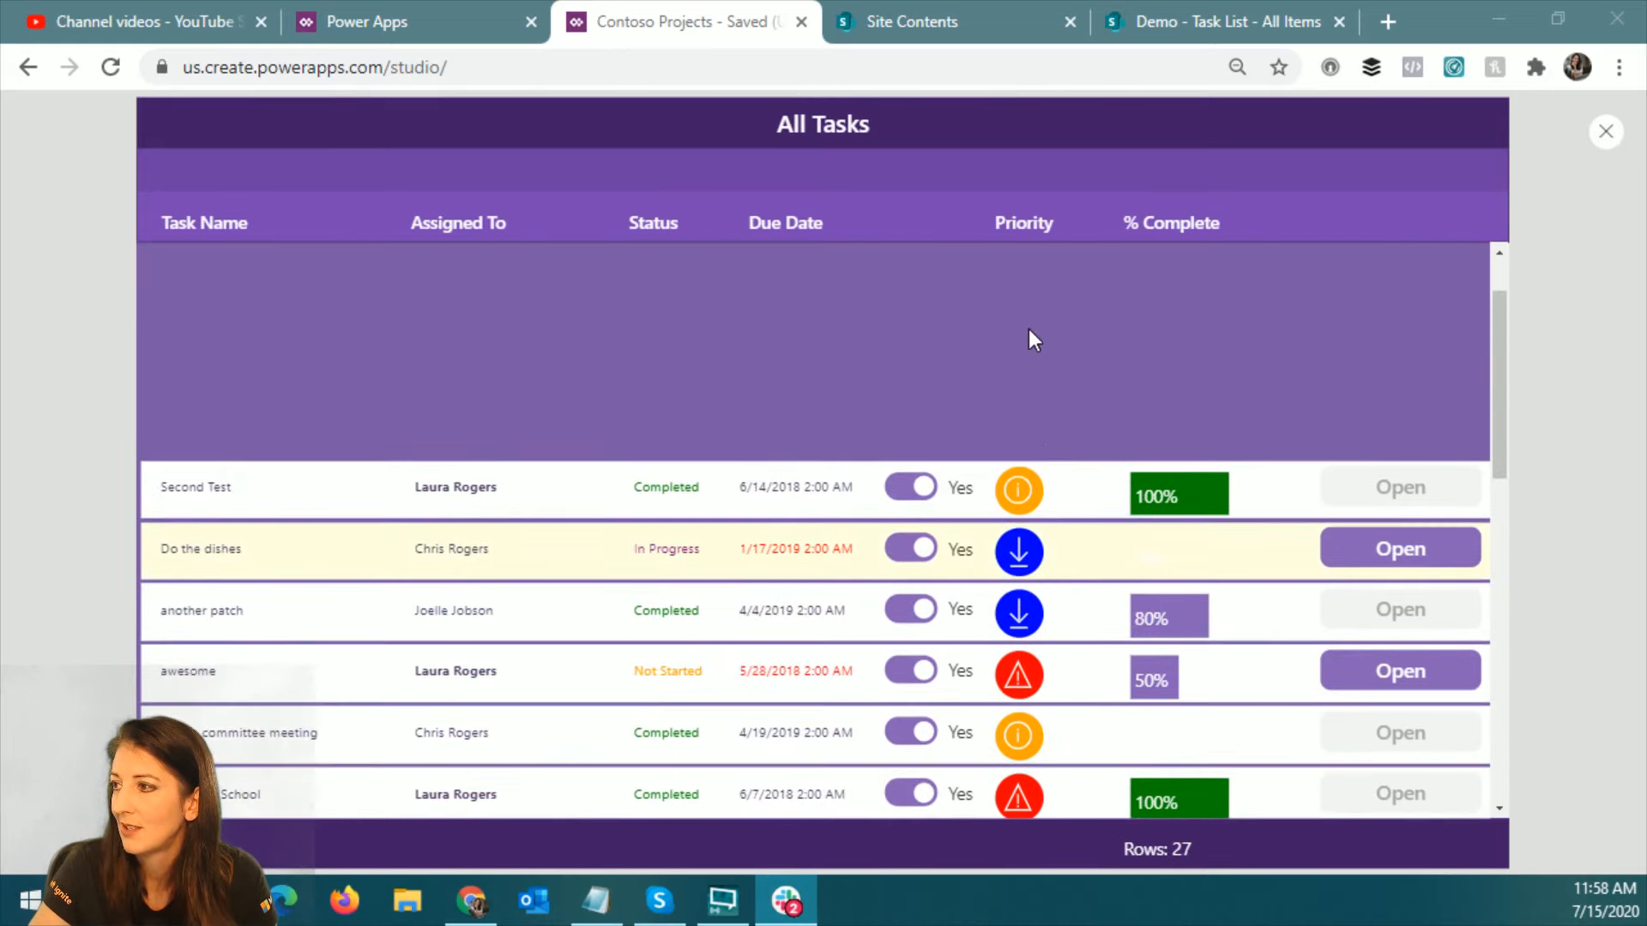
# Step: Check the toggles on the remaining rows of the task list preview and return to editing the app
pyautogui.scroll(-5, 1029, 331)
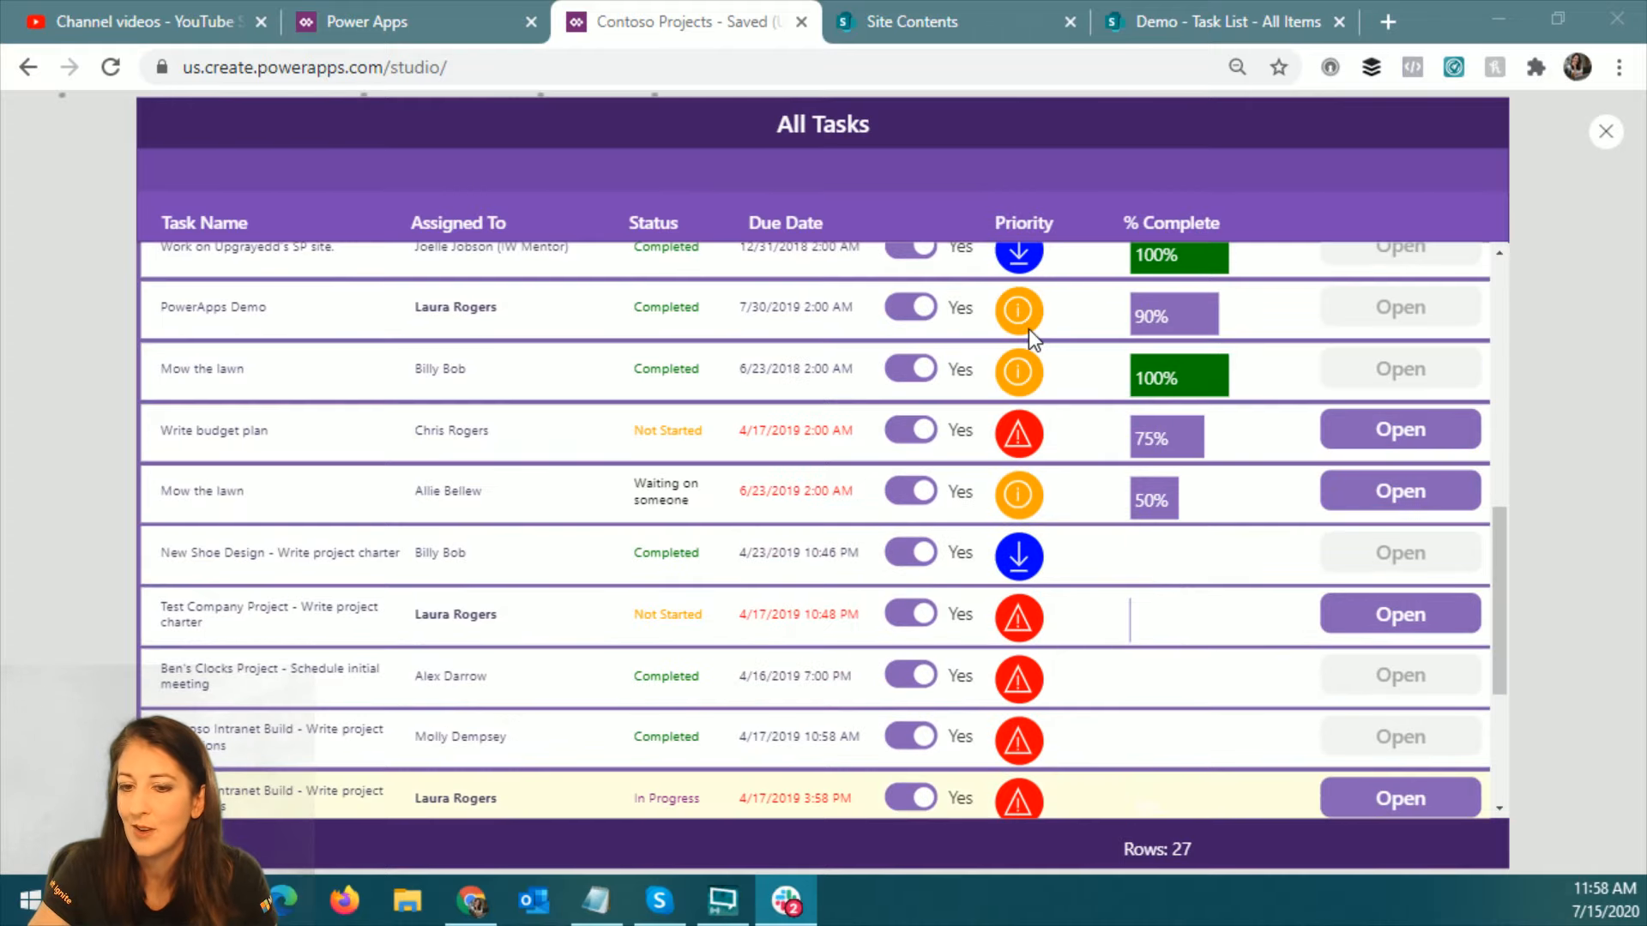
pyautogui.click(1604, 136)
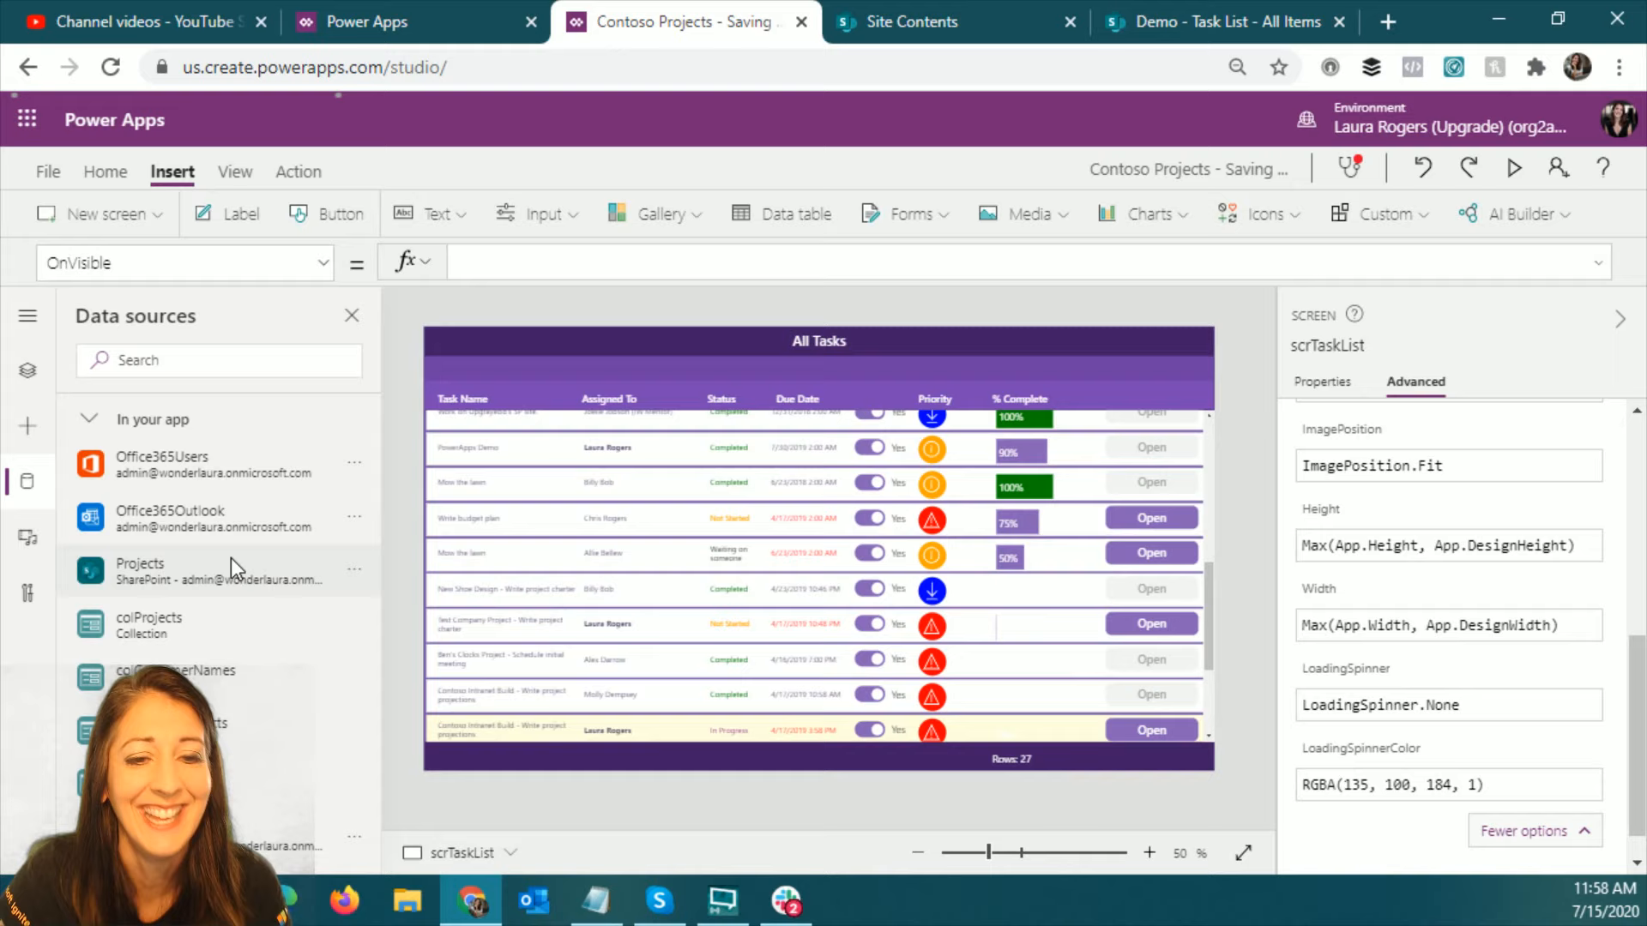
pyautogui.moveTo(231, 559)
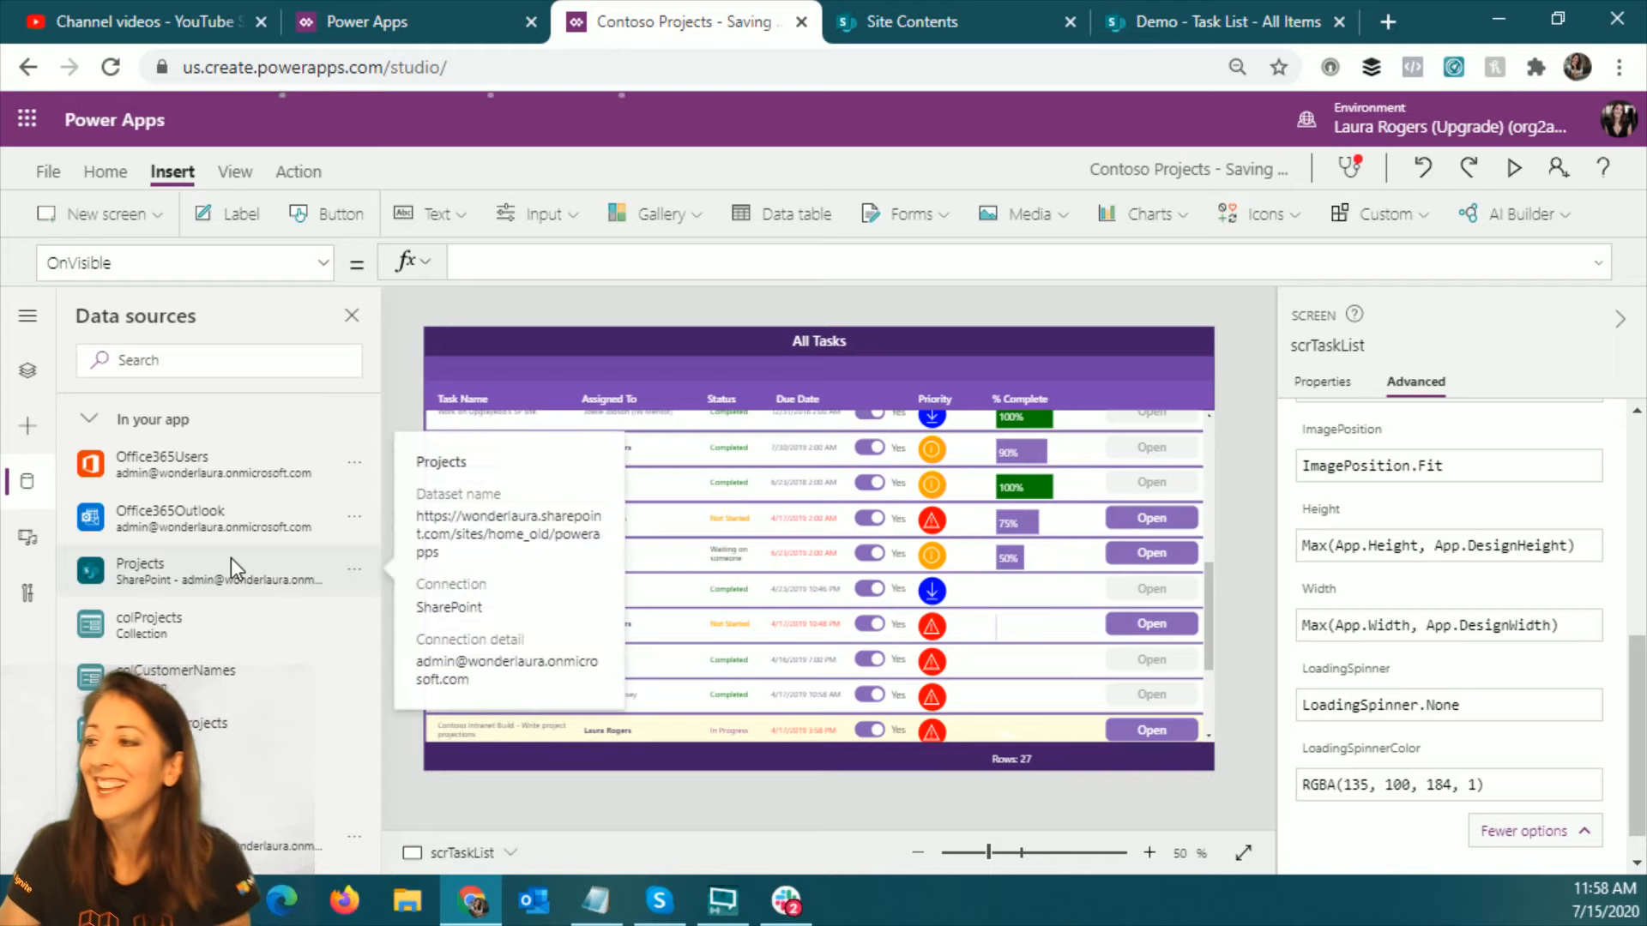
# Step: Switch to the SharePoint Task List, reload it and check the Executive? values across all items
pyautogui.click(1196, 21)
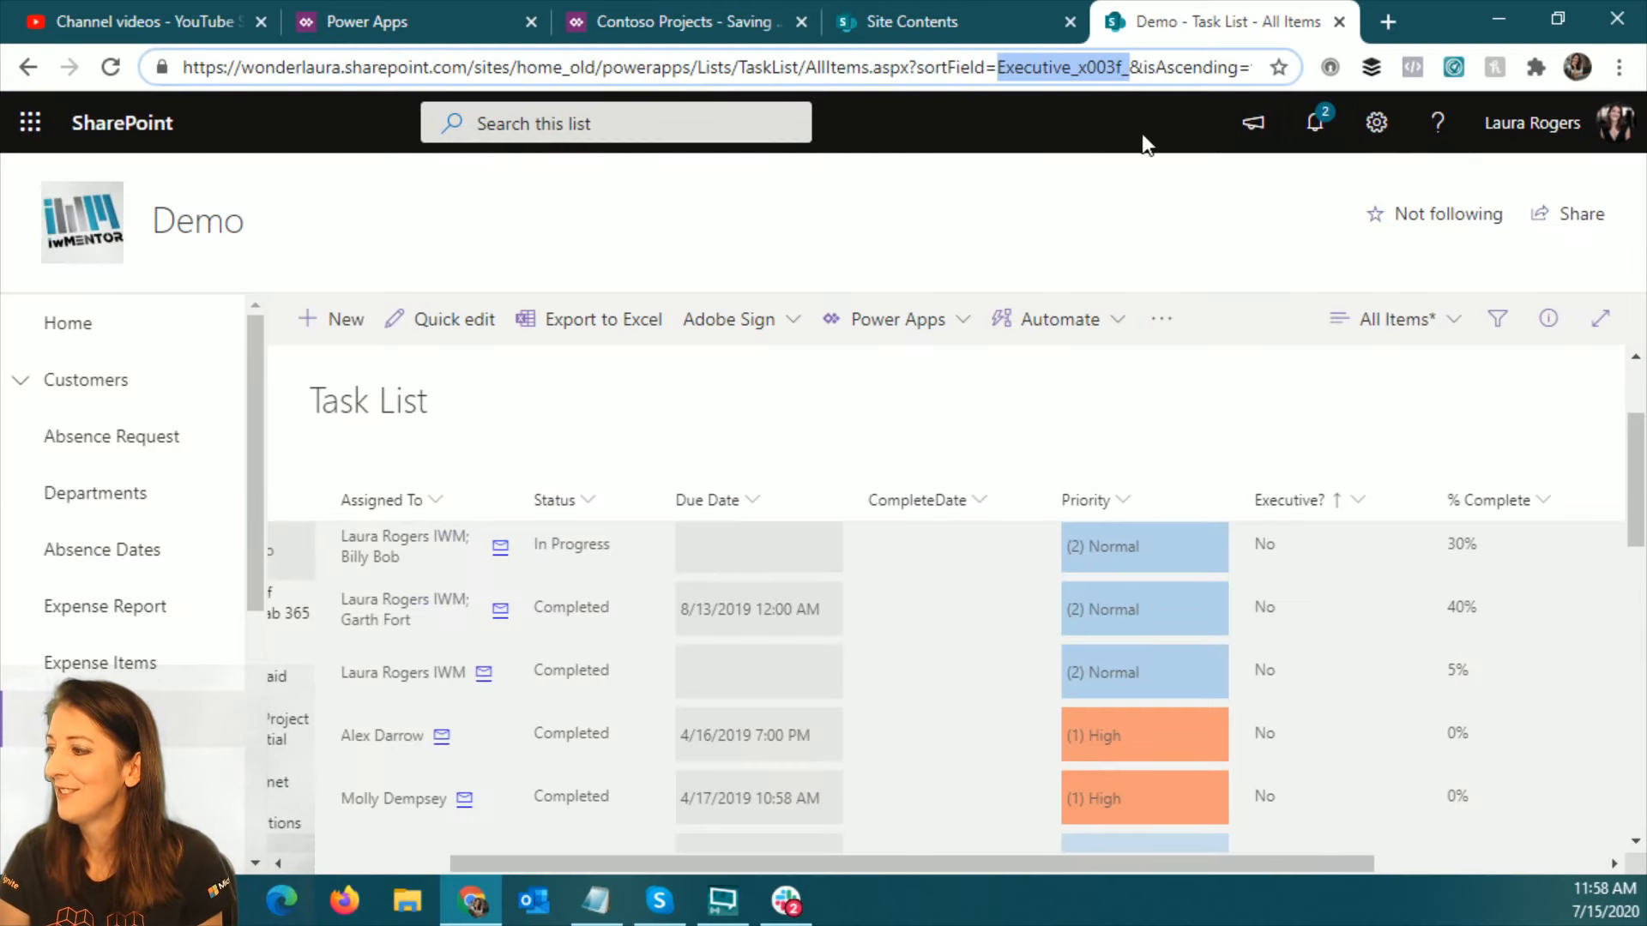
pyautogui.click(111, 66)
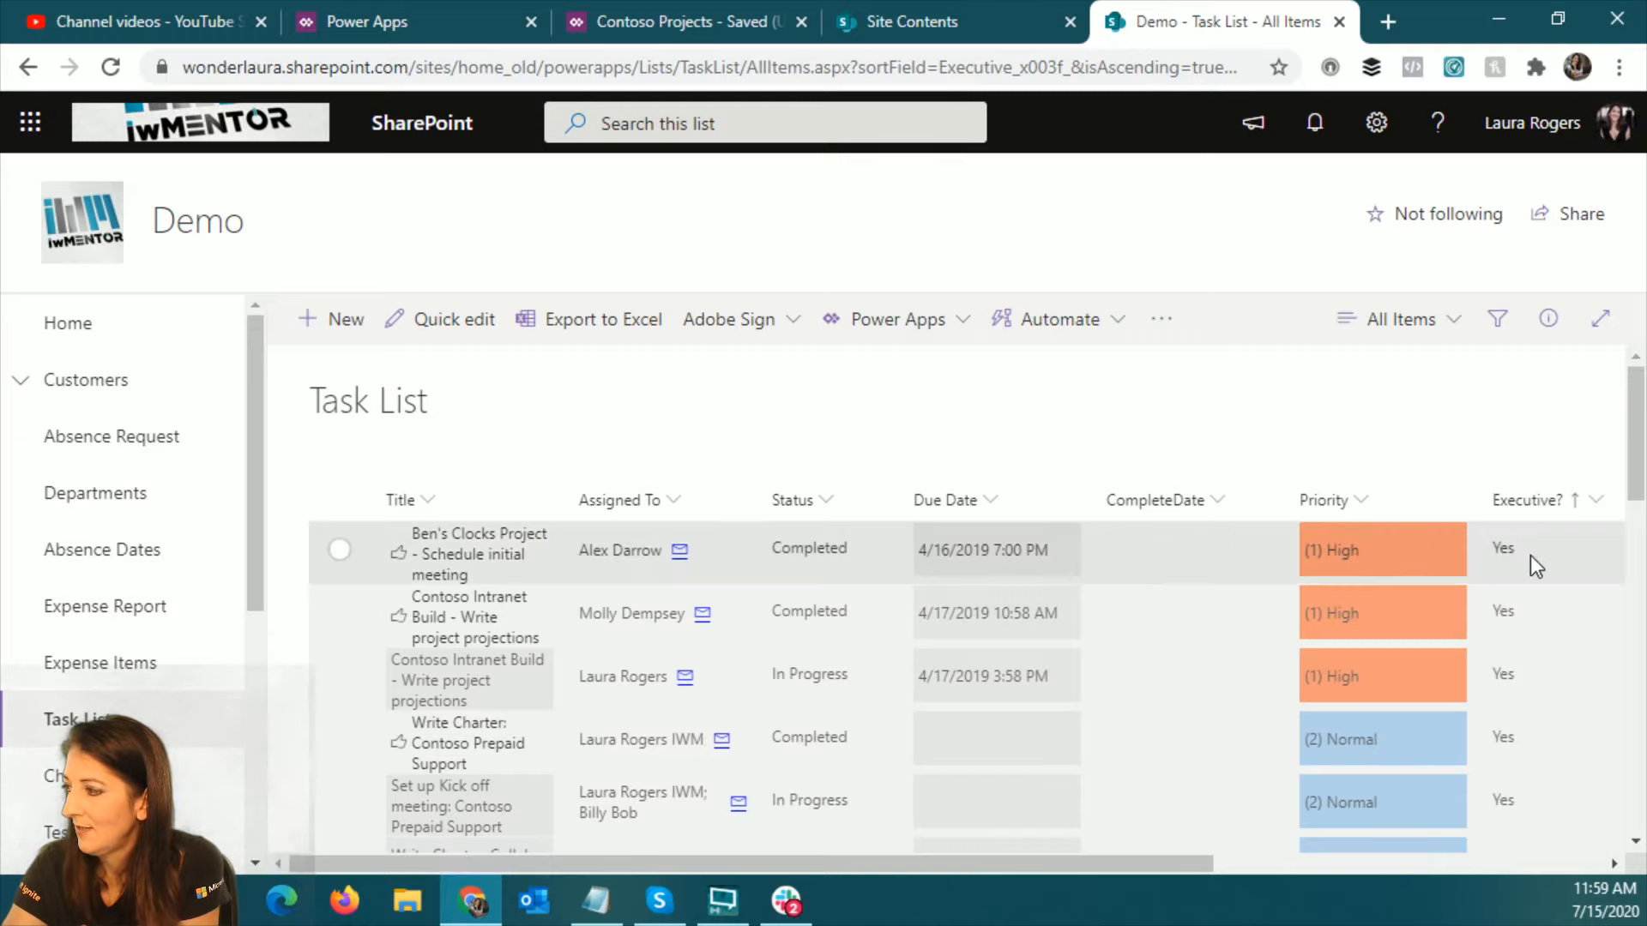
pyautogui.scroll(-10, 1530, 554)
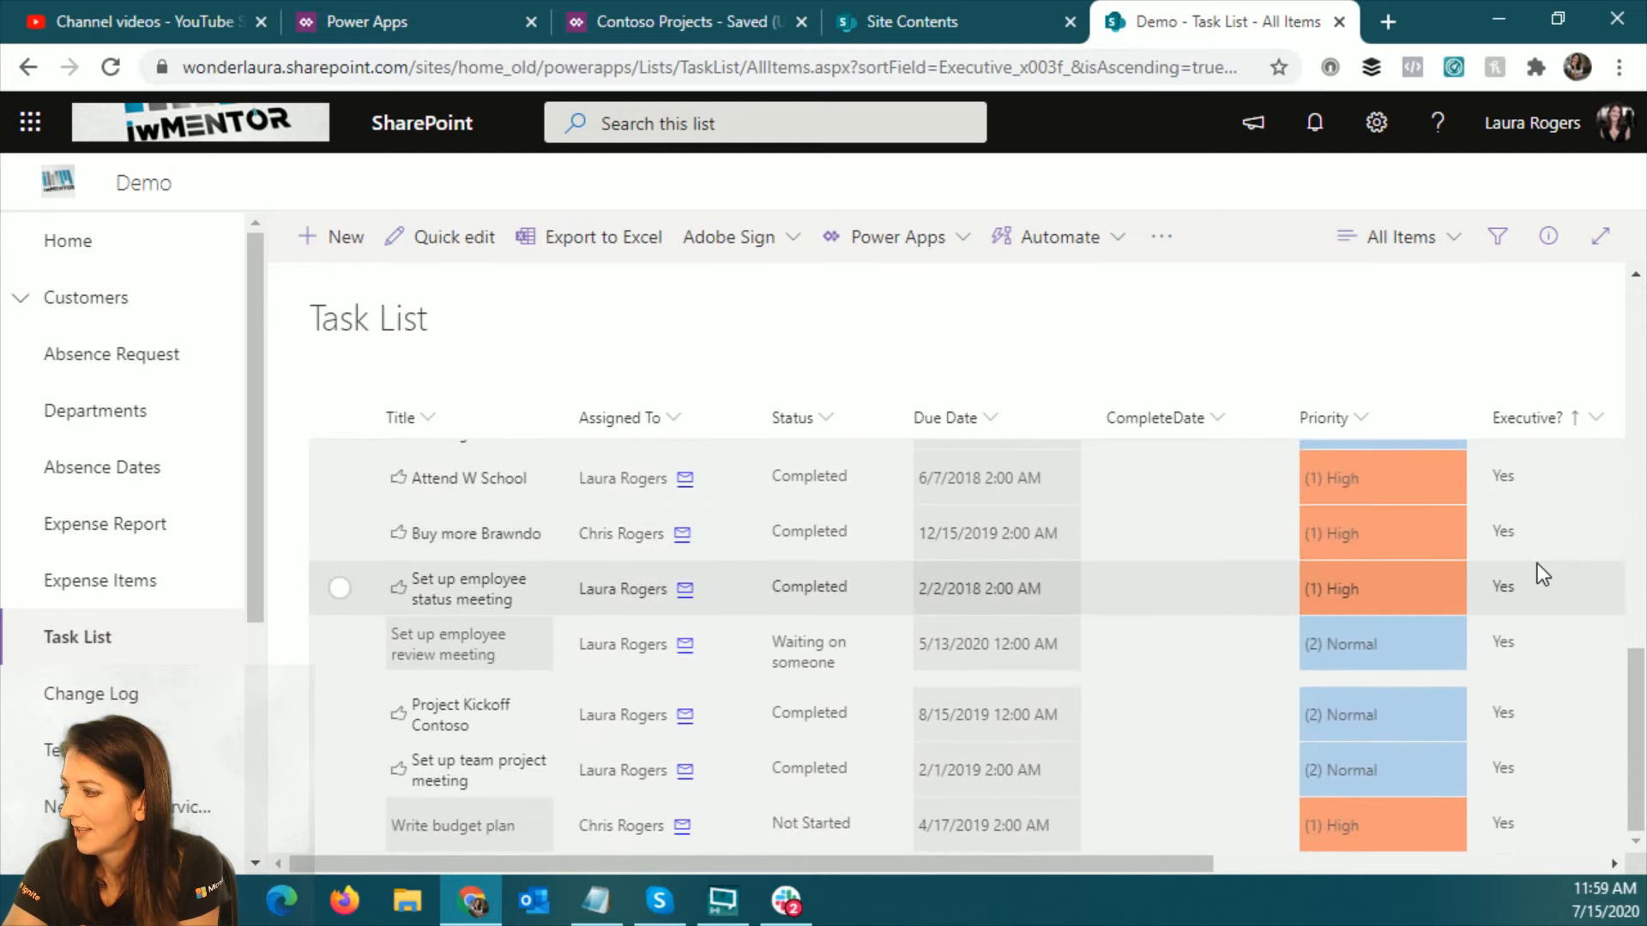
pyautogui.scroll(10, 1537, 580)
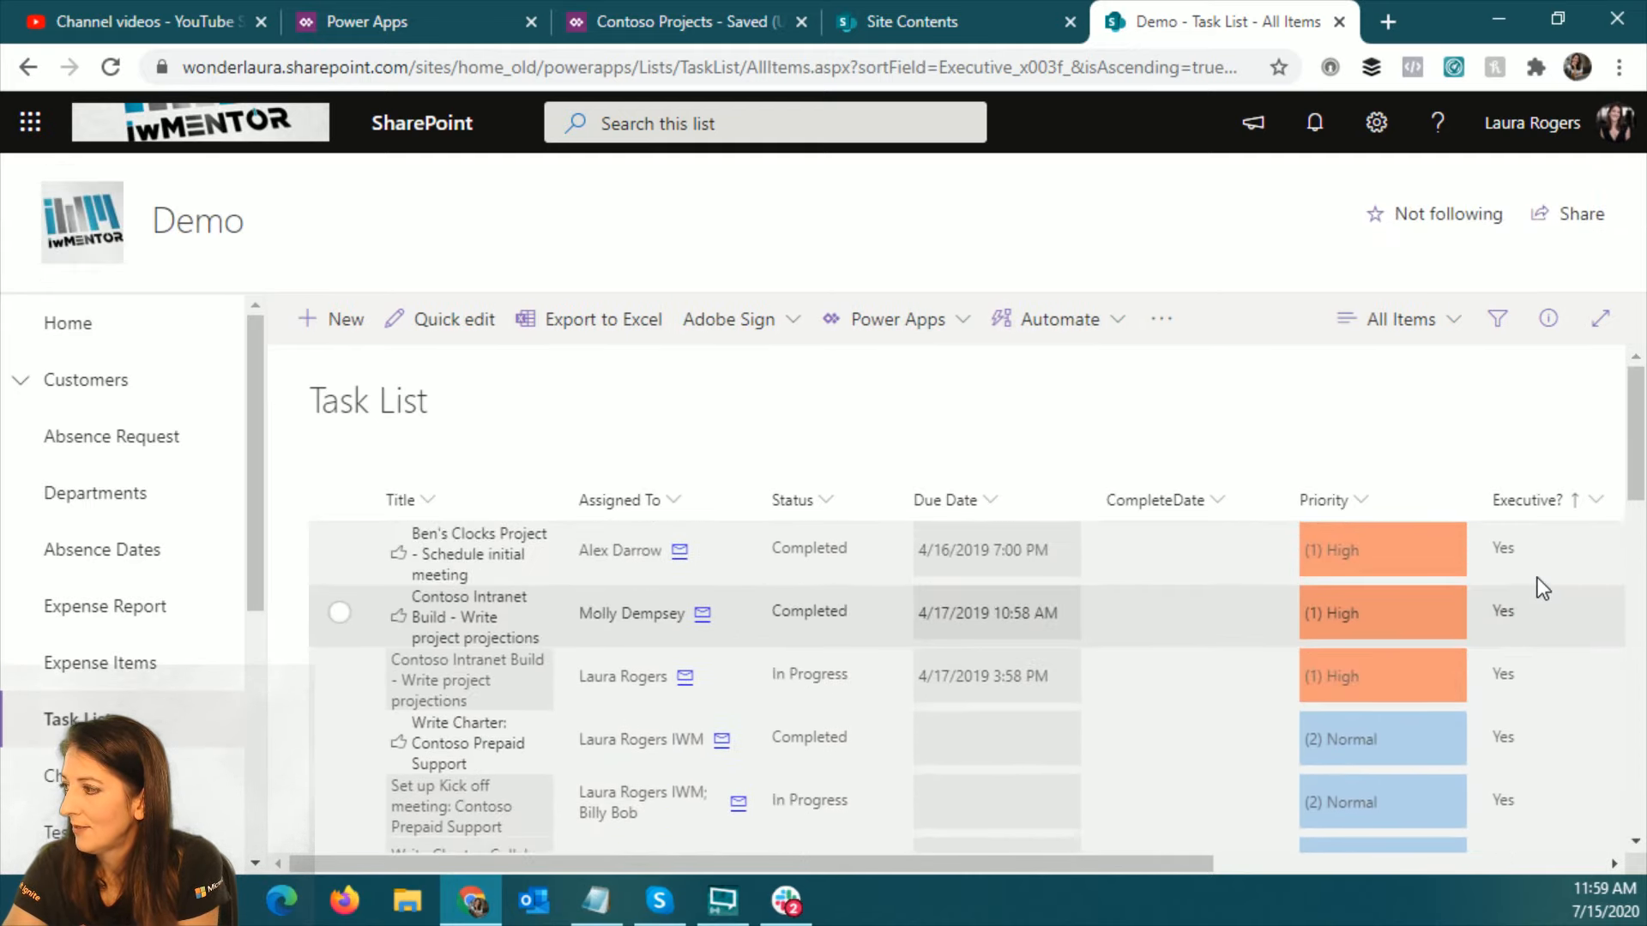
# Step: Return to the Contoso Projects app and briefly preview the task list screen again
pyautogui.click(678, 22)
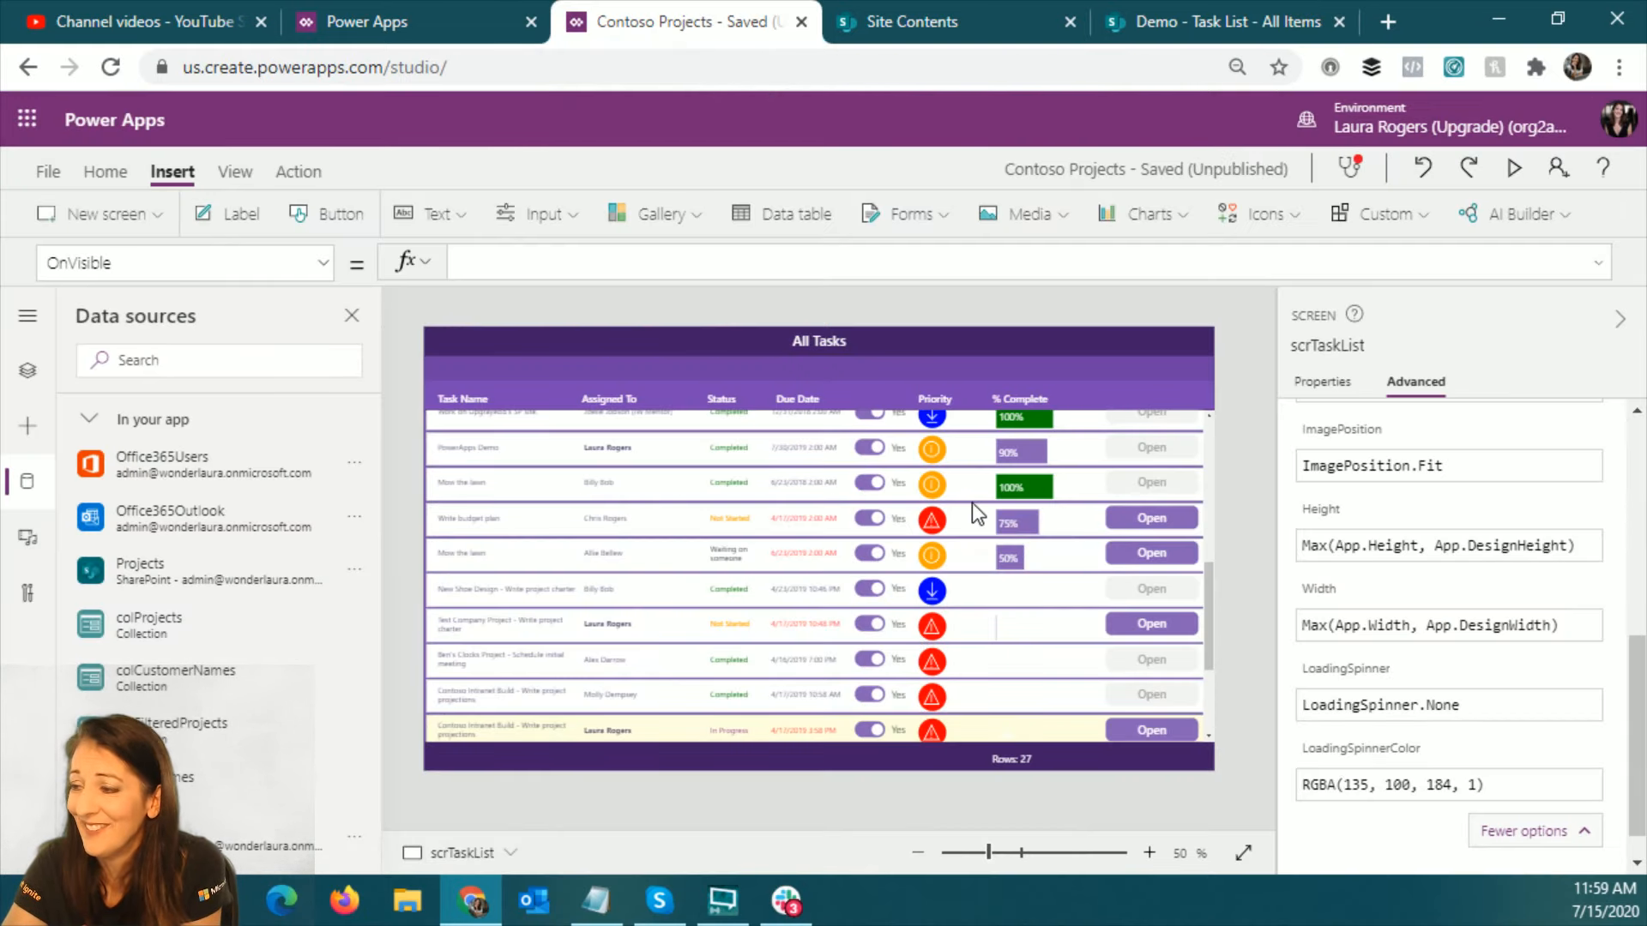
pyautogui.click(1511, 171)
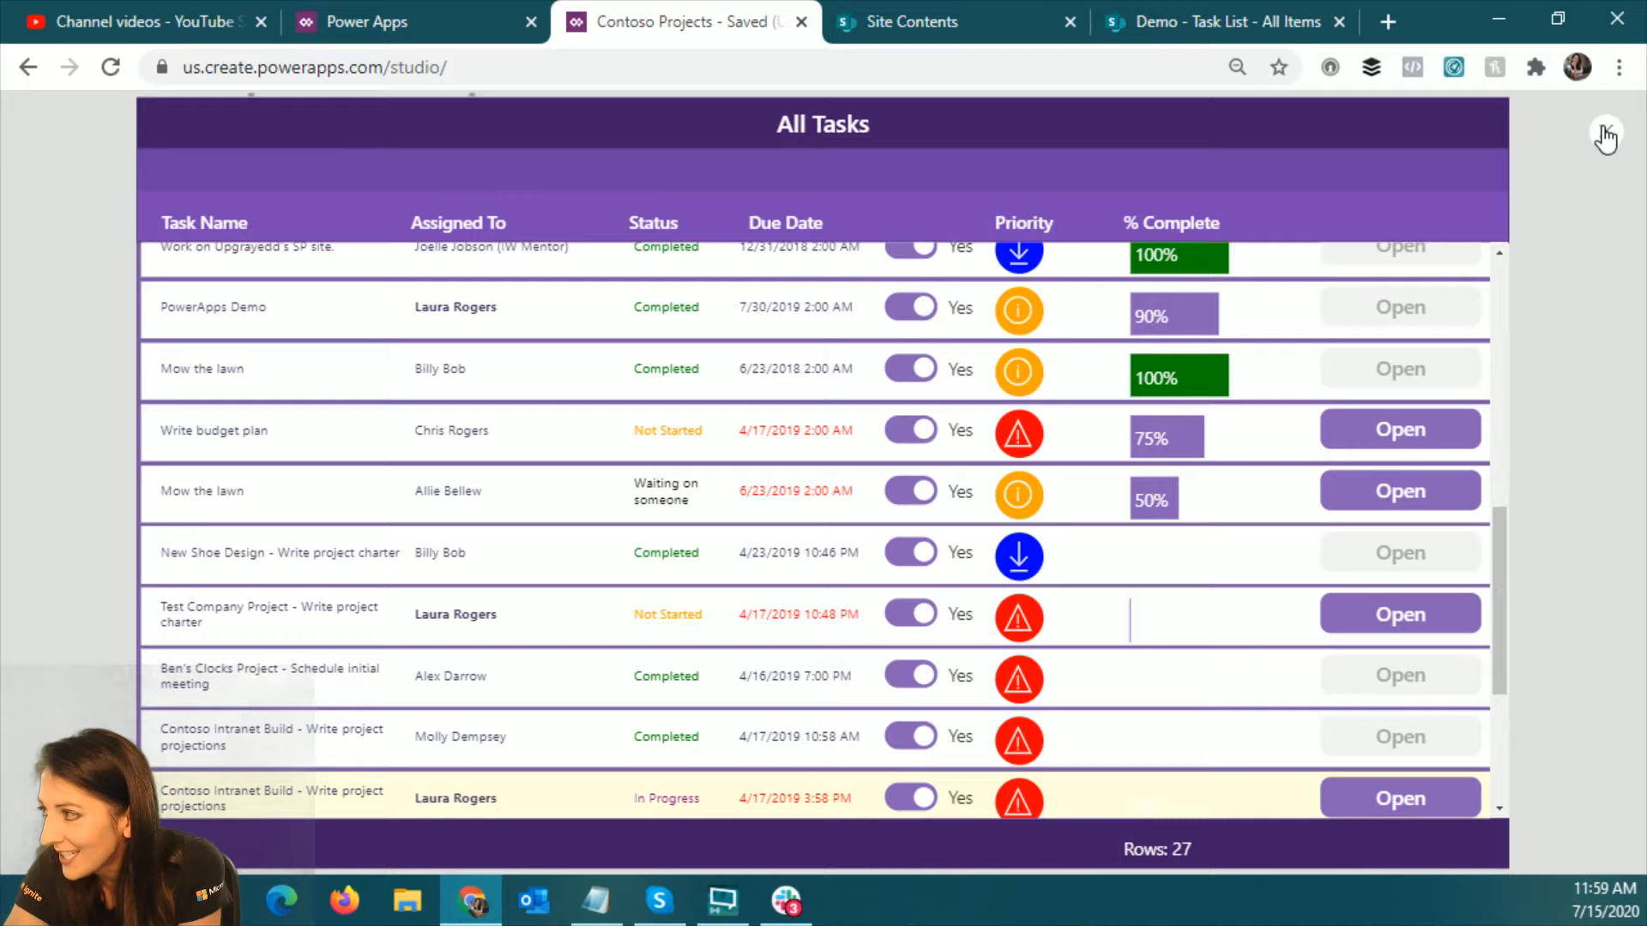
pyautogui.click(1606, 136)
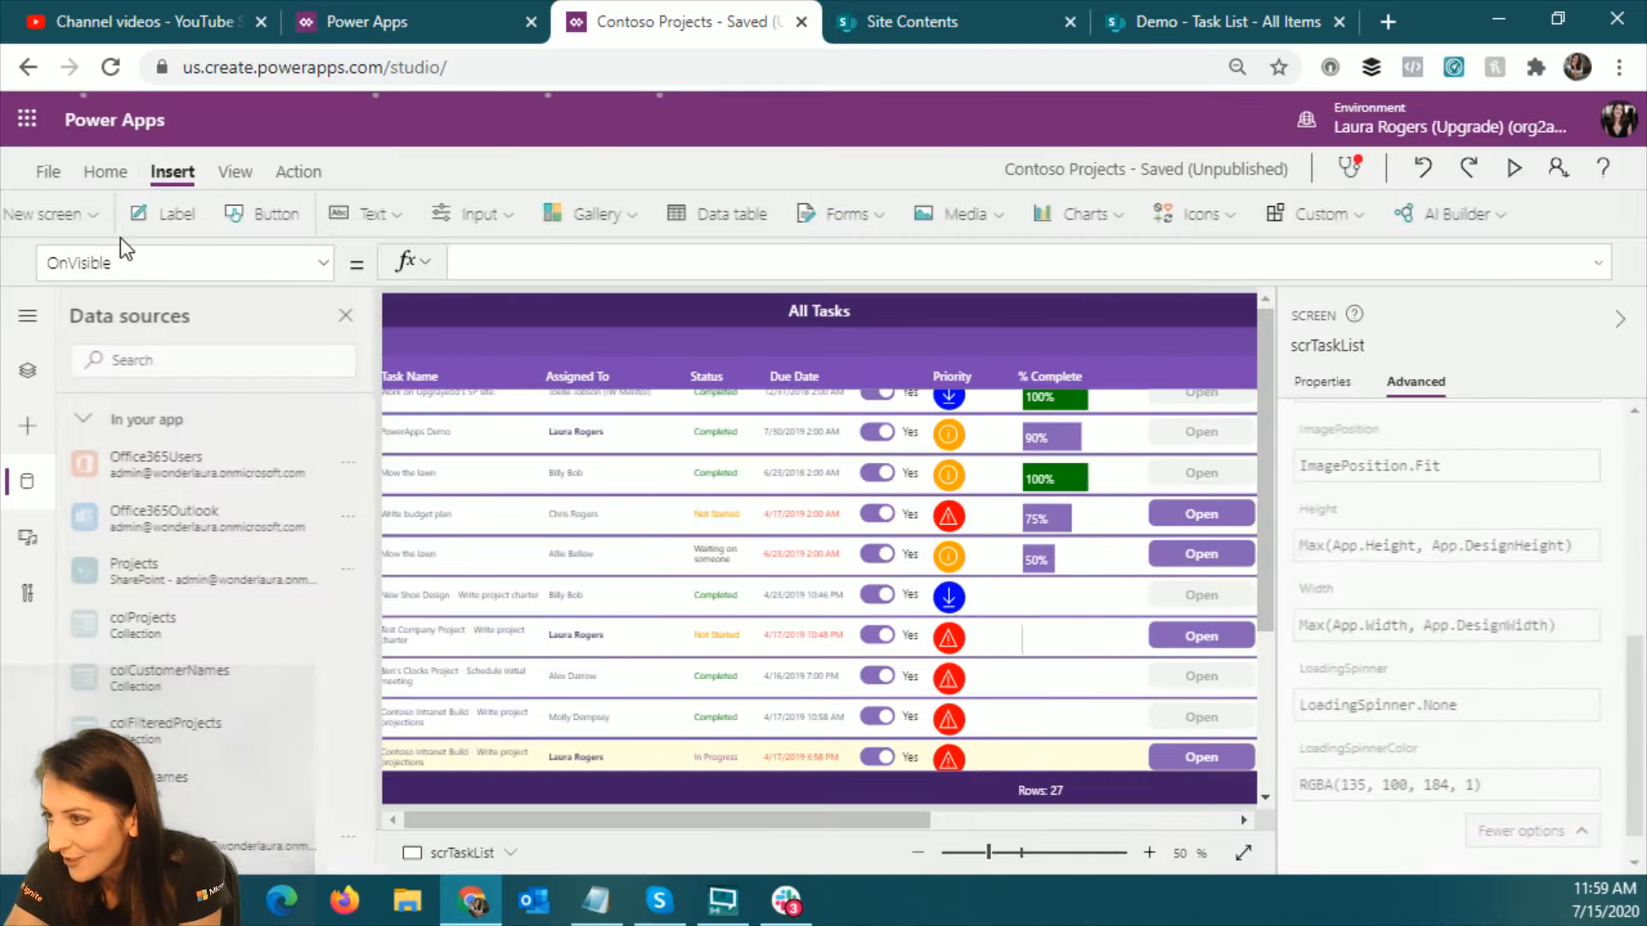
# Step: Save the Contoso Projects app and close it
pyautogui.click(48, 172)
pyautogui.click(258, 501)
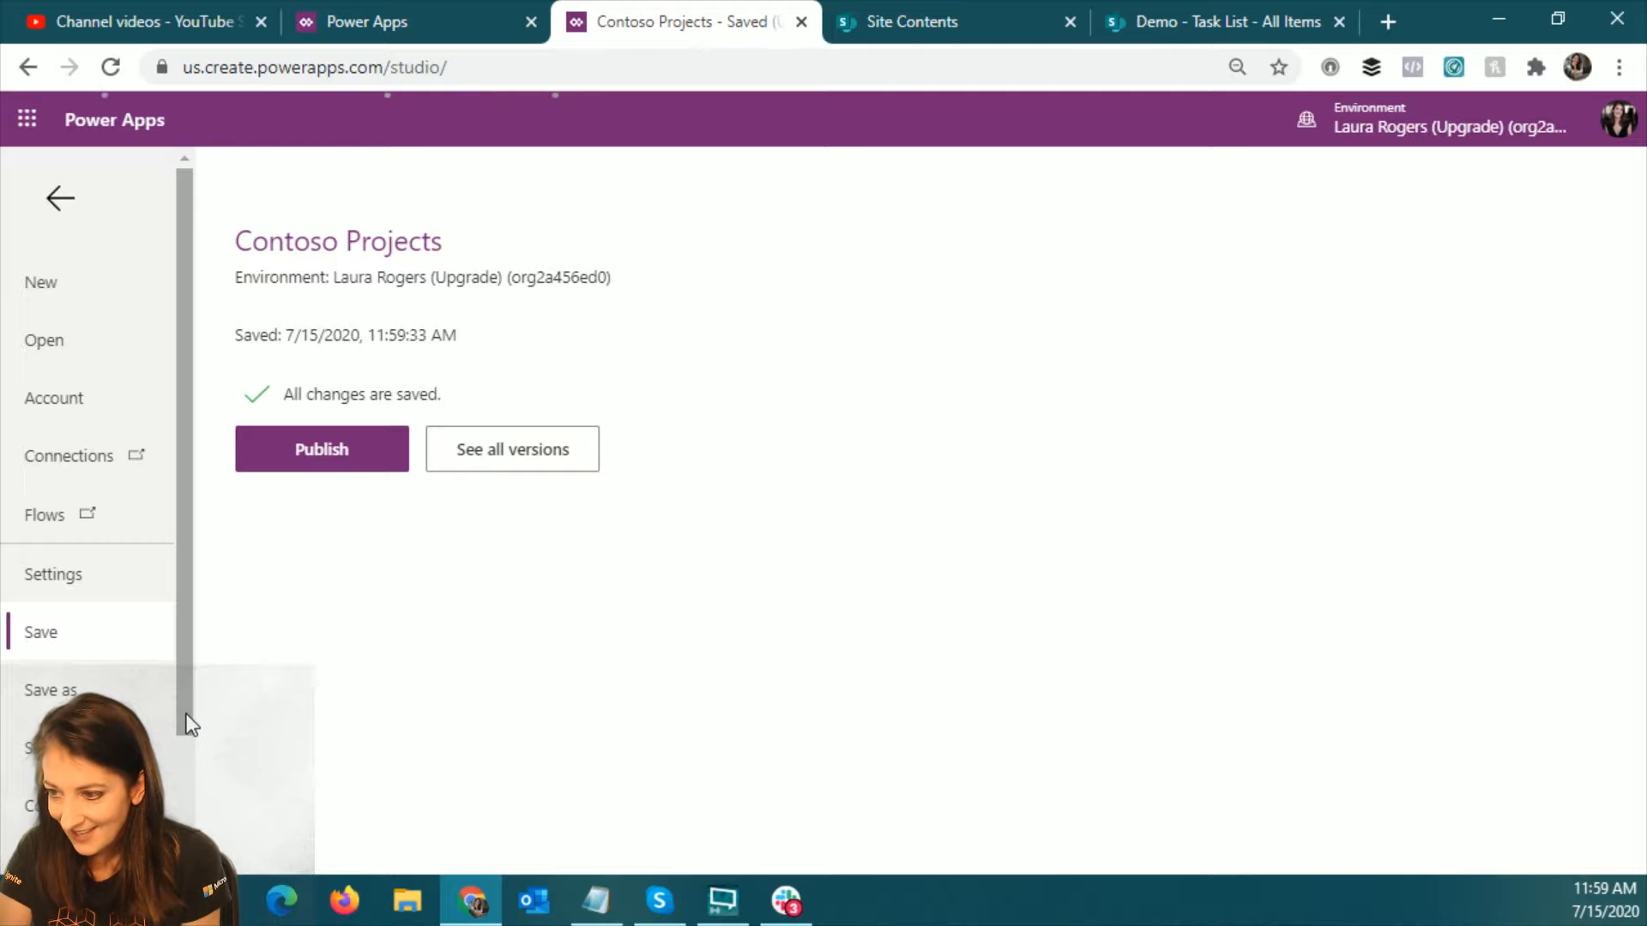
pyautogui.scroll(-2, 192, 795)
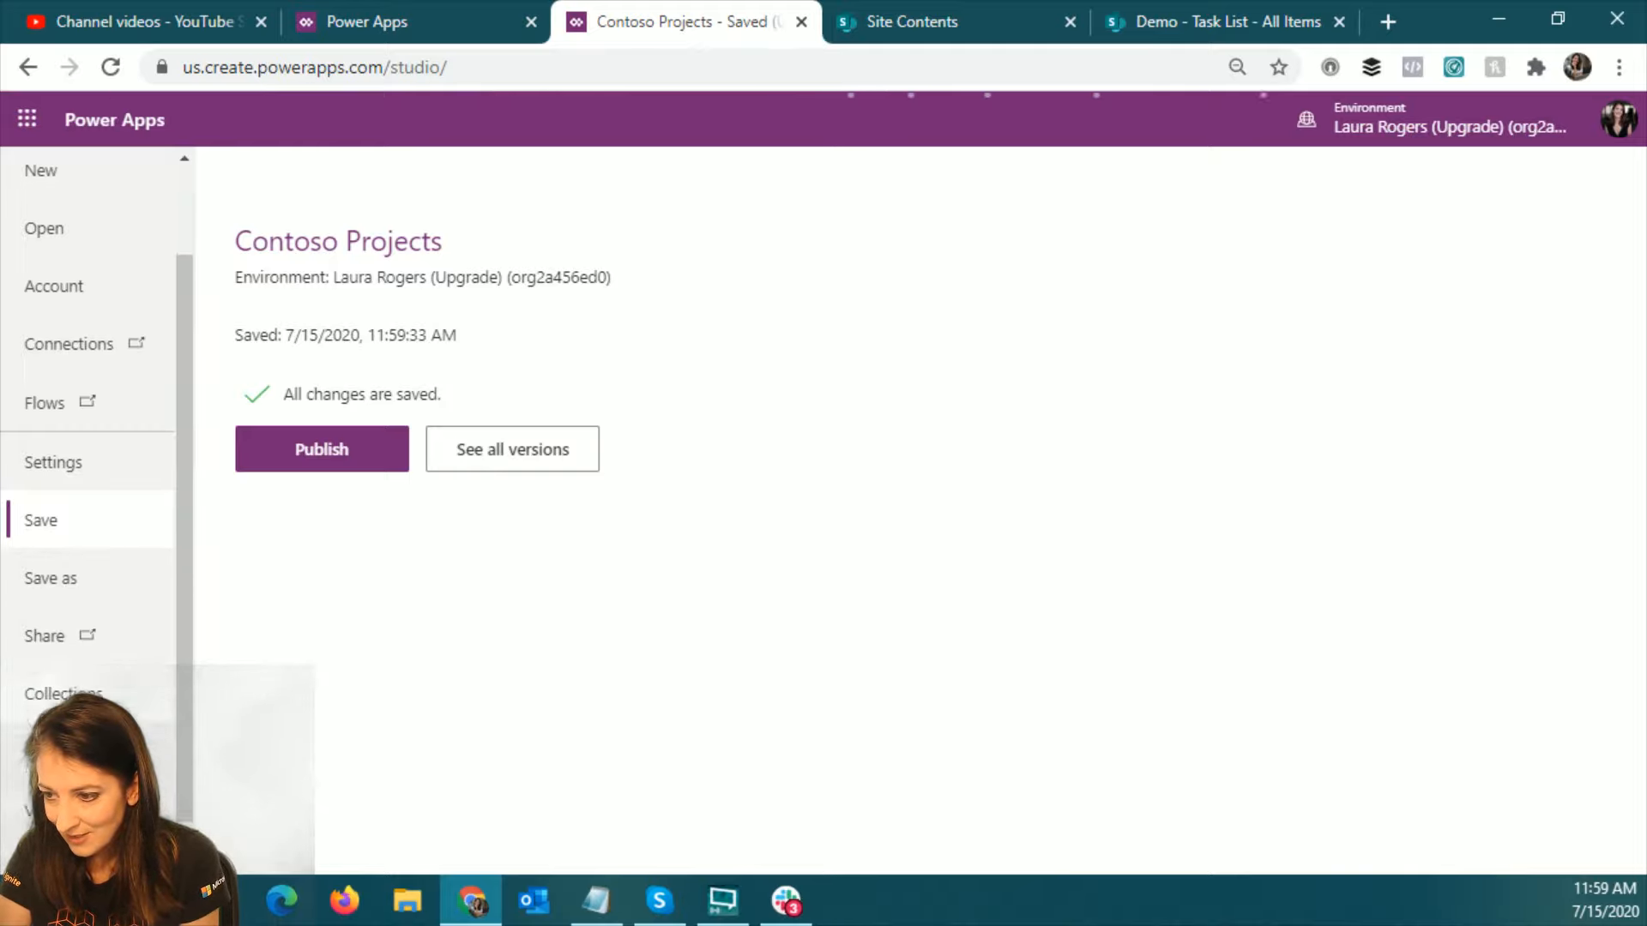
pyautogui.scroll(-1, 103, 806)
pyautogui.click(65, 830)
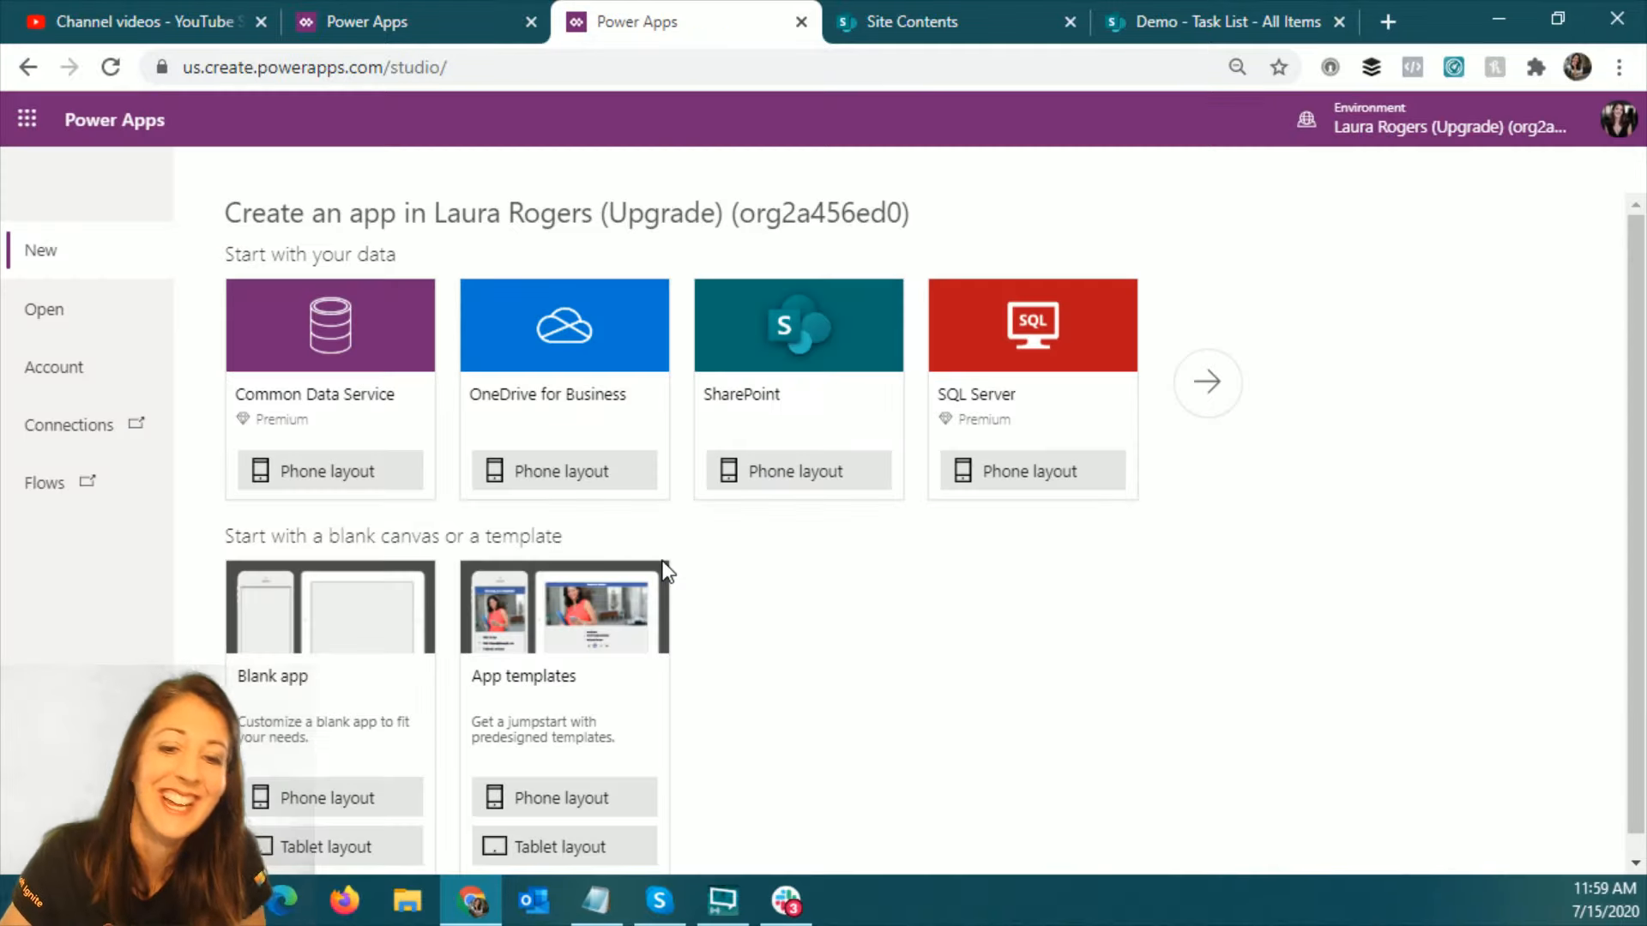
# Step: Reopen the Contoso Projects app from the available Power Apps
pyautogui.click(99, 312)
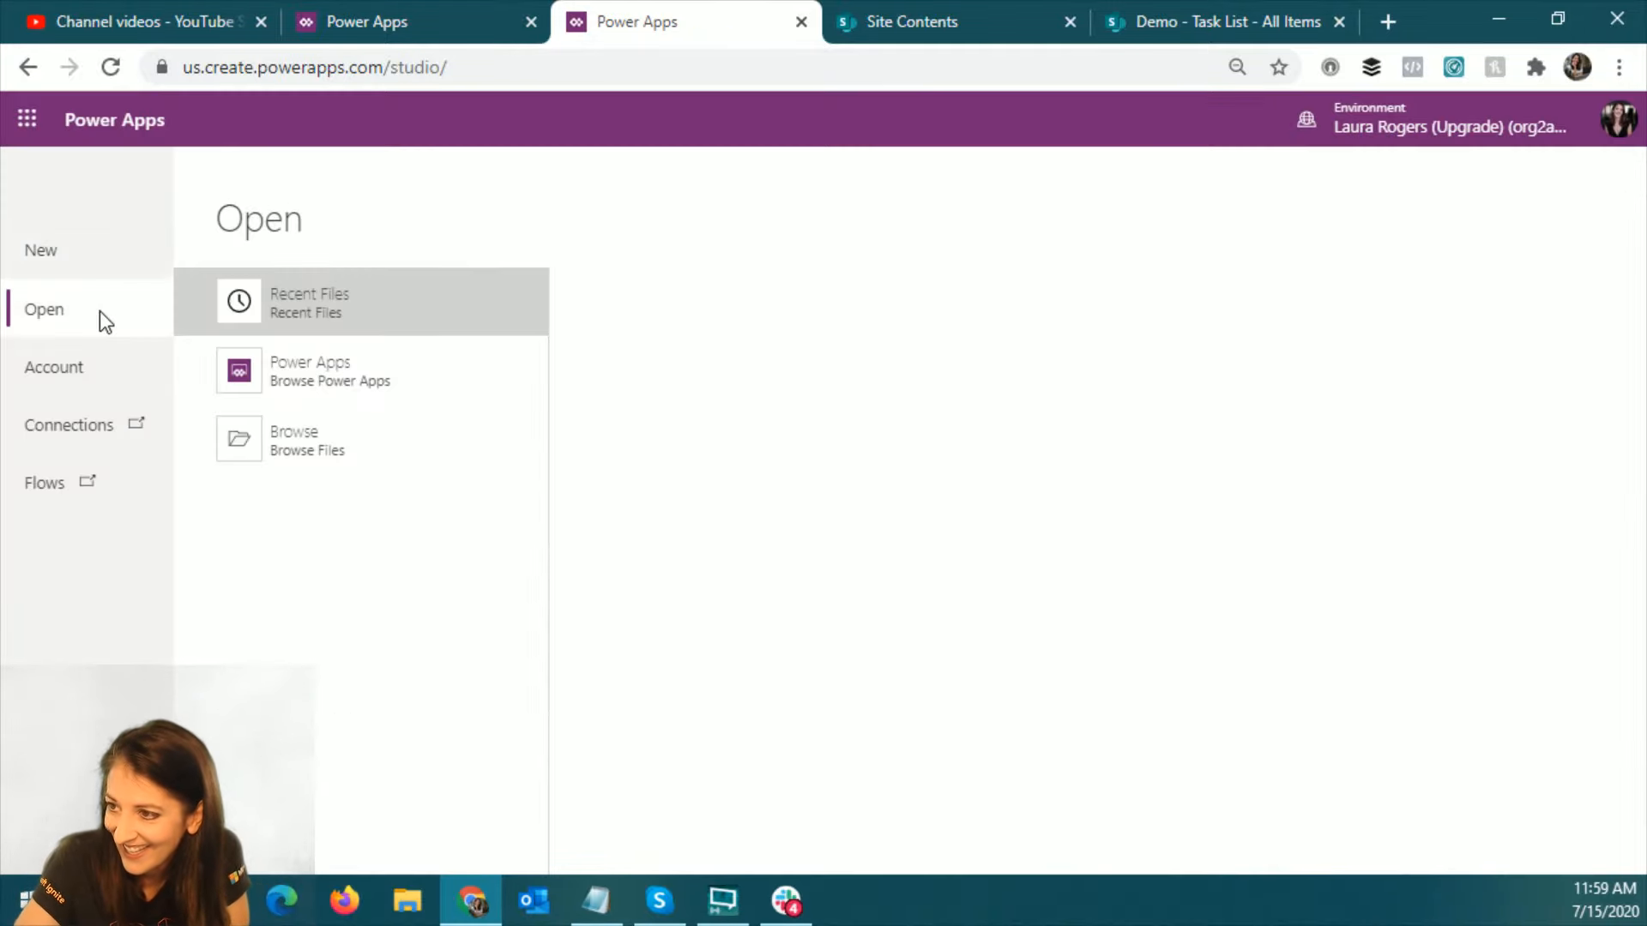
pyautogui.click(392, 388)
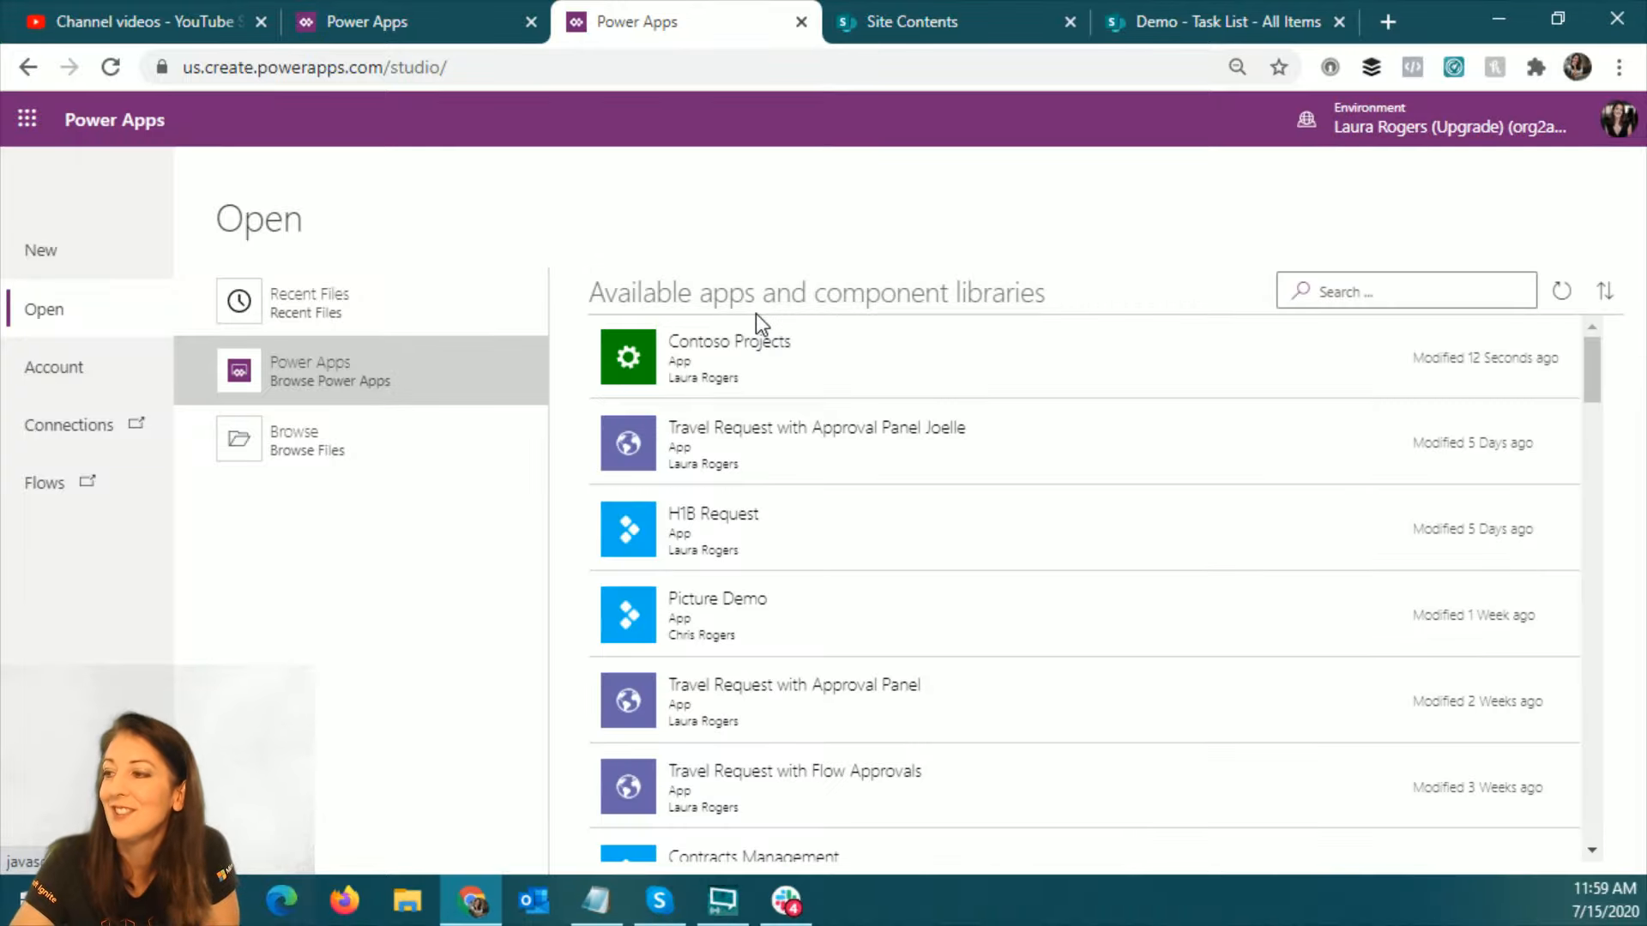
pyautogui.click(816, 336)
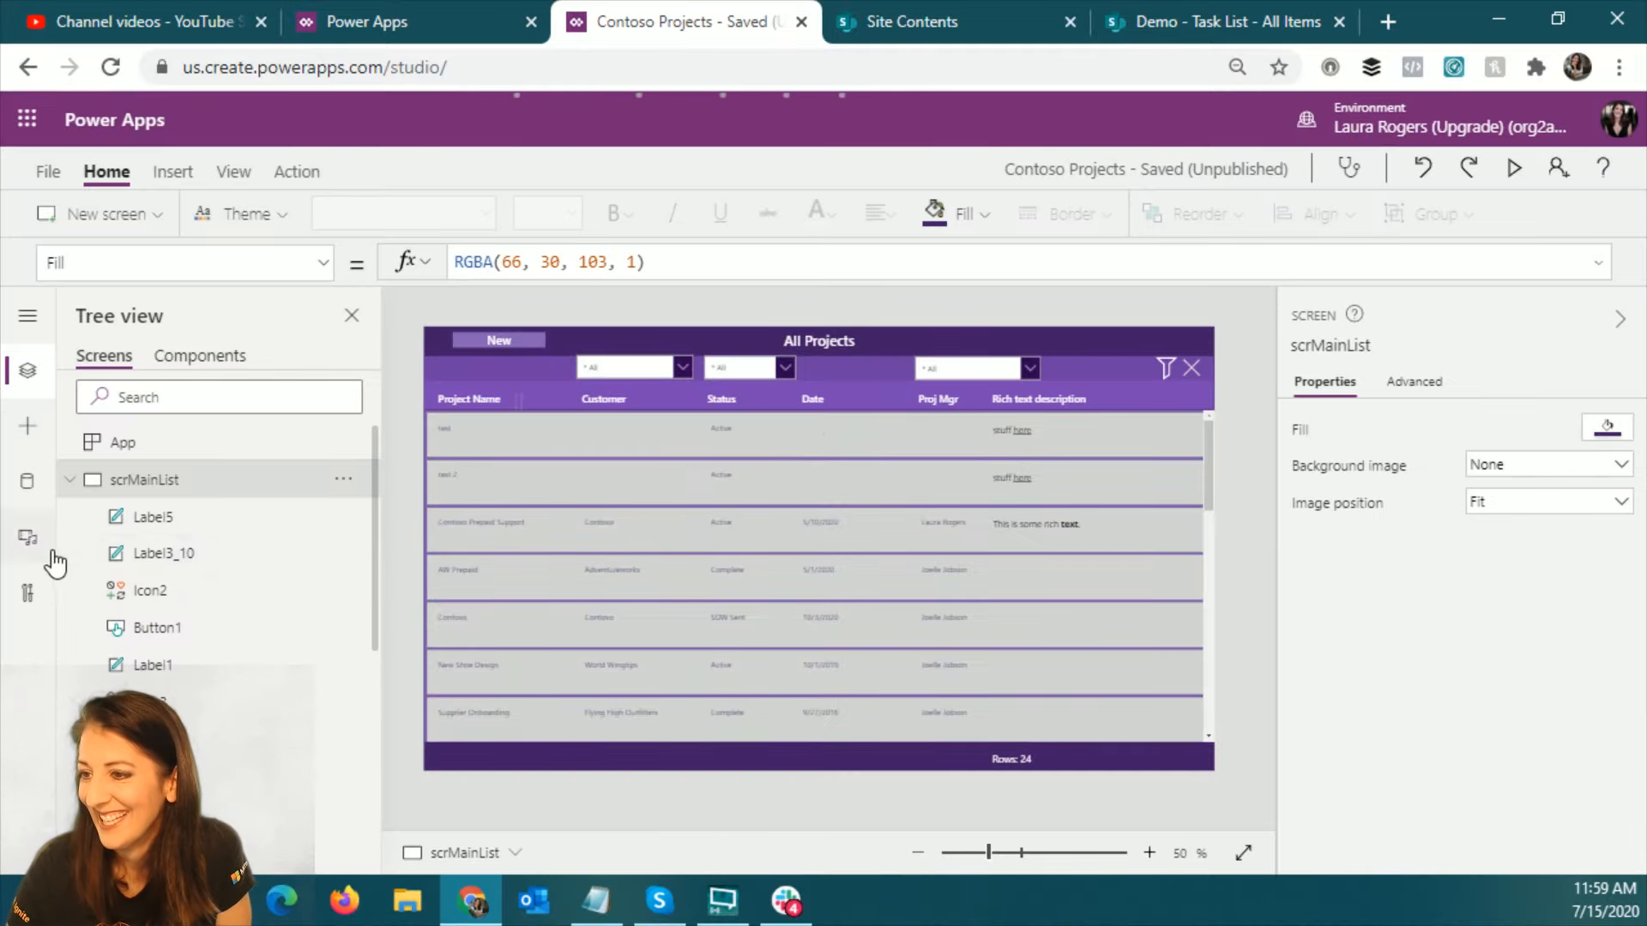
# Step: Open the scrTaskList screen and preview it to check the toggles in the reloaded app
pyautogui.click(70, 480)
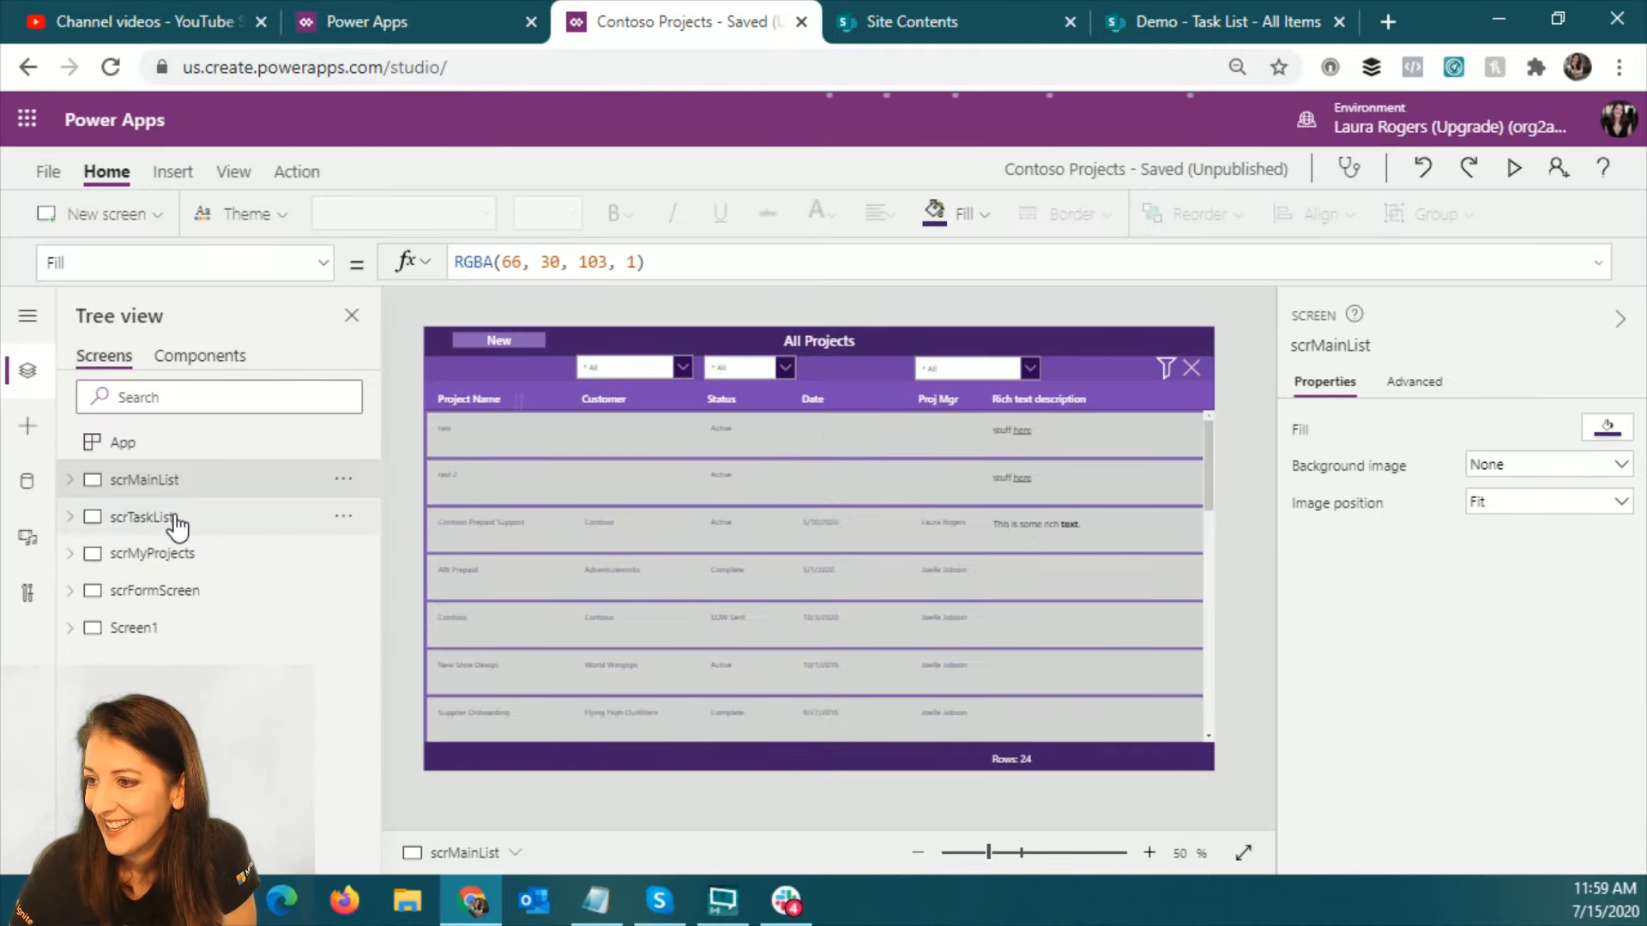
pyautogui.click(142, 517)
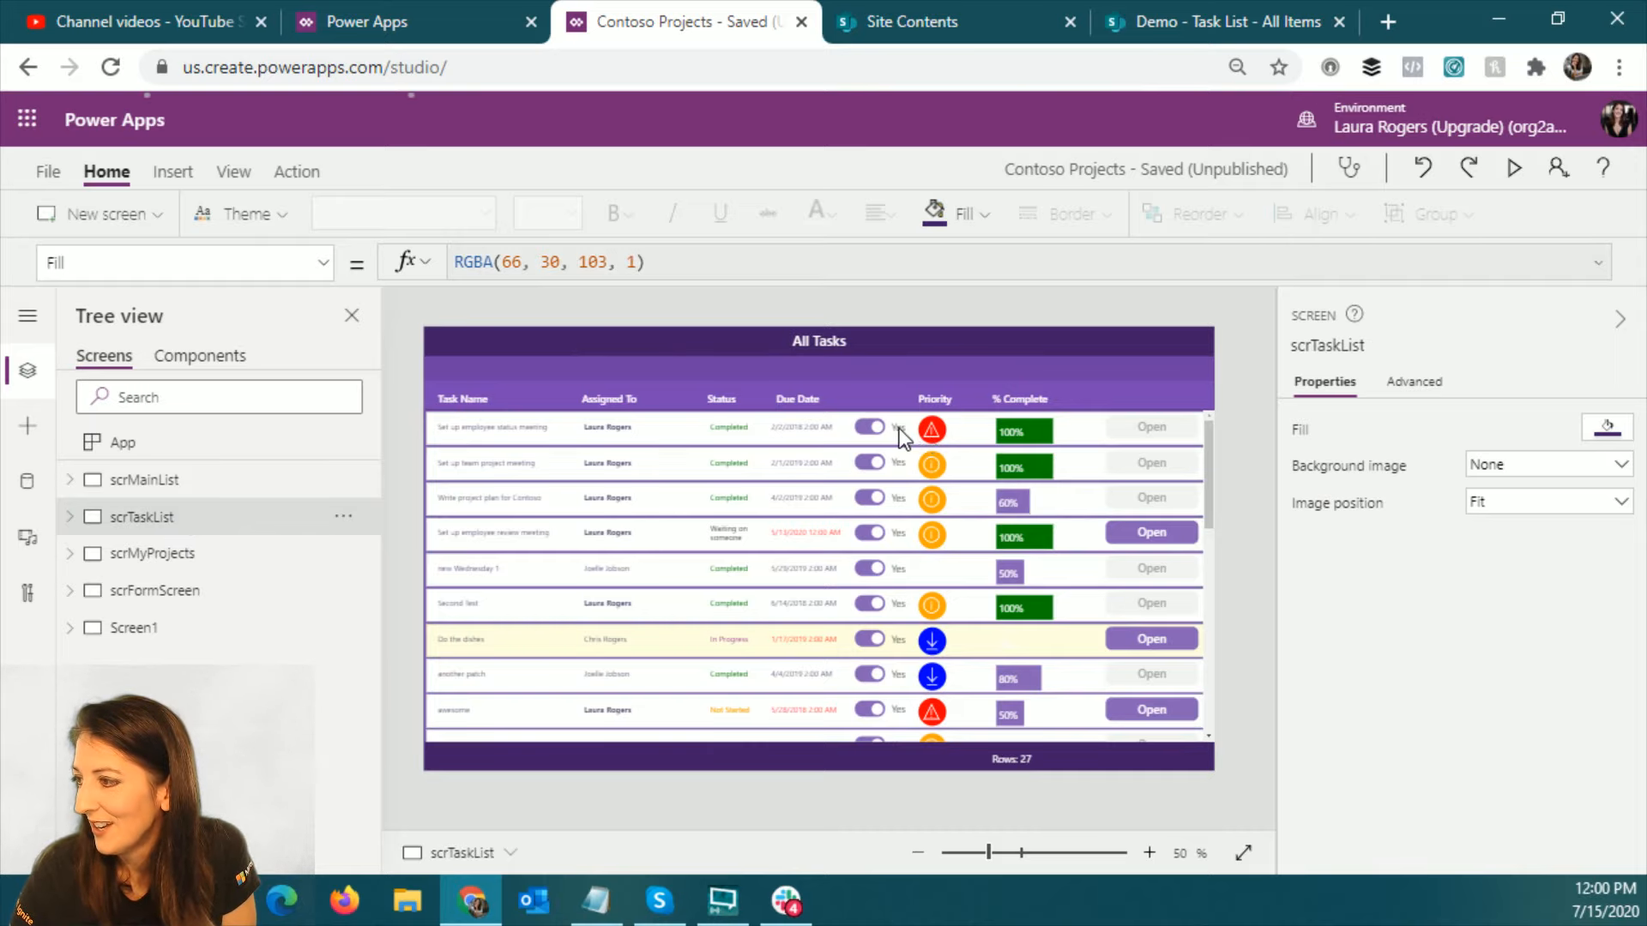
pyautogui.click(1517, 170)
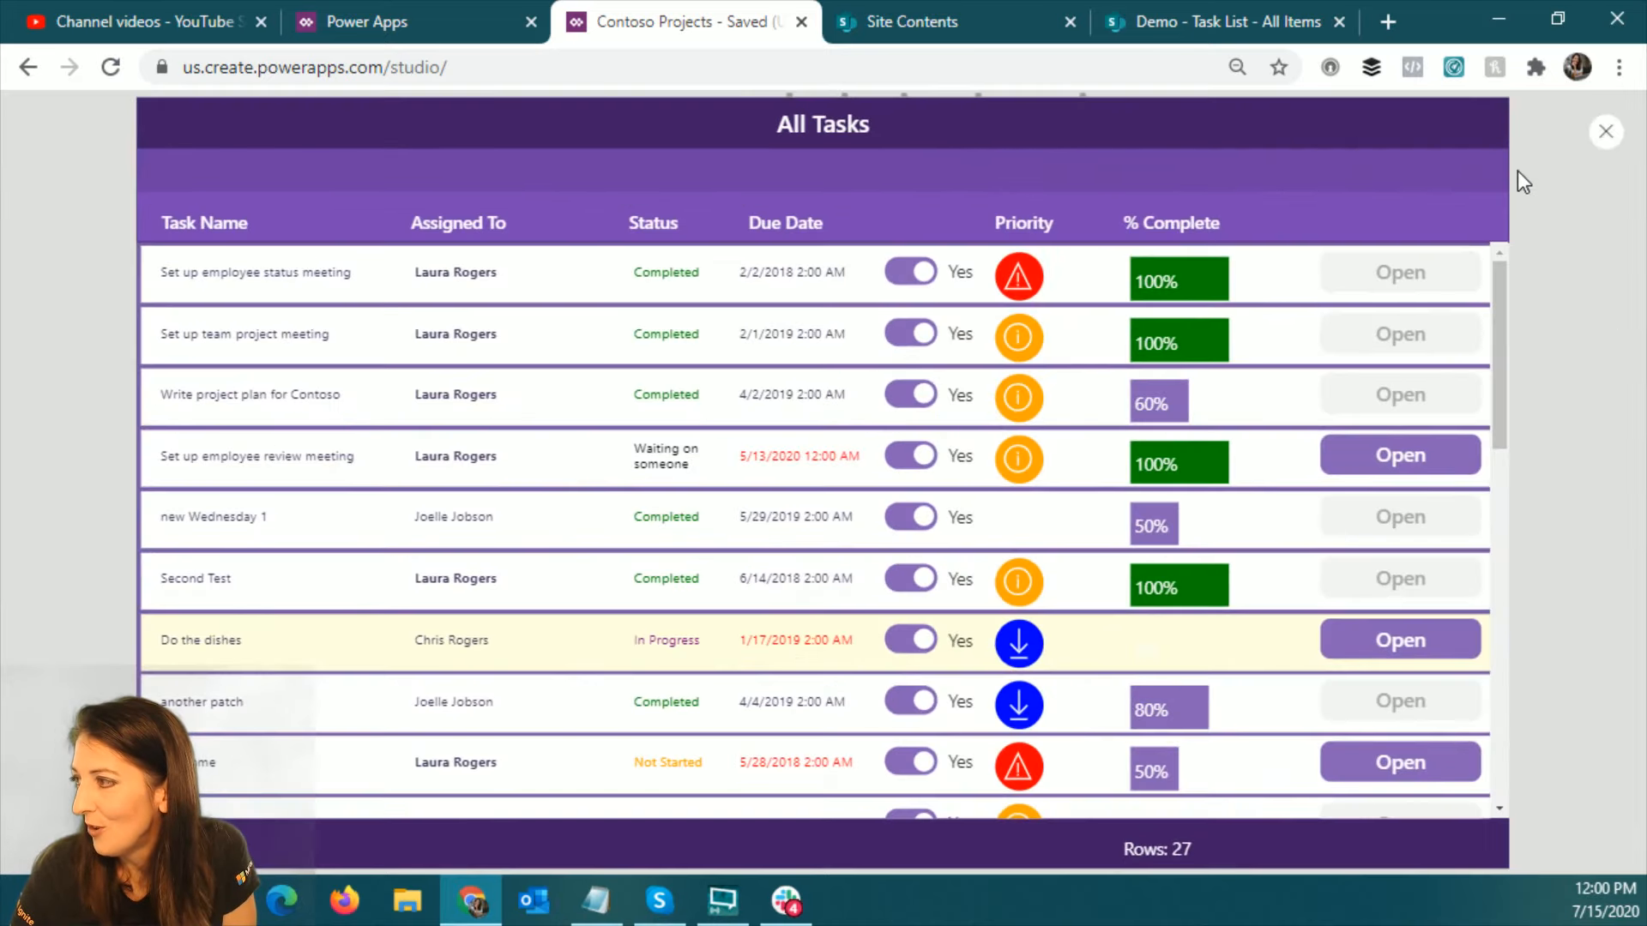
pyautogui.click(1605, 137)
# Step: Remove the entire OnCheck formula from the toggle in the galTasks gallery, leaving the property empty
pyautogui.click(872, 428)
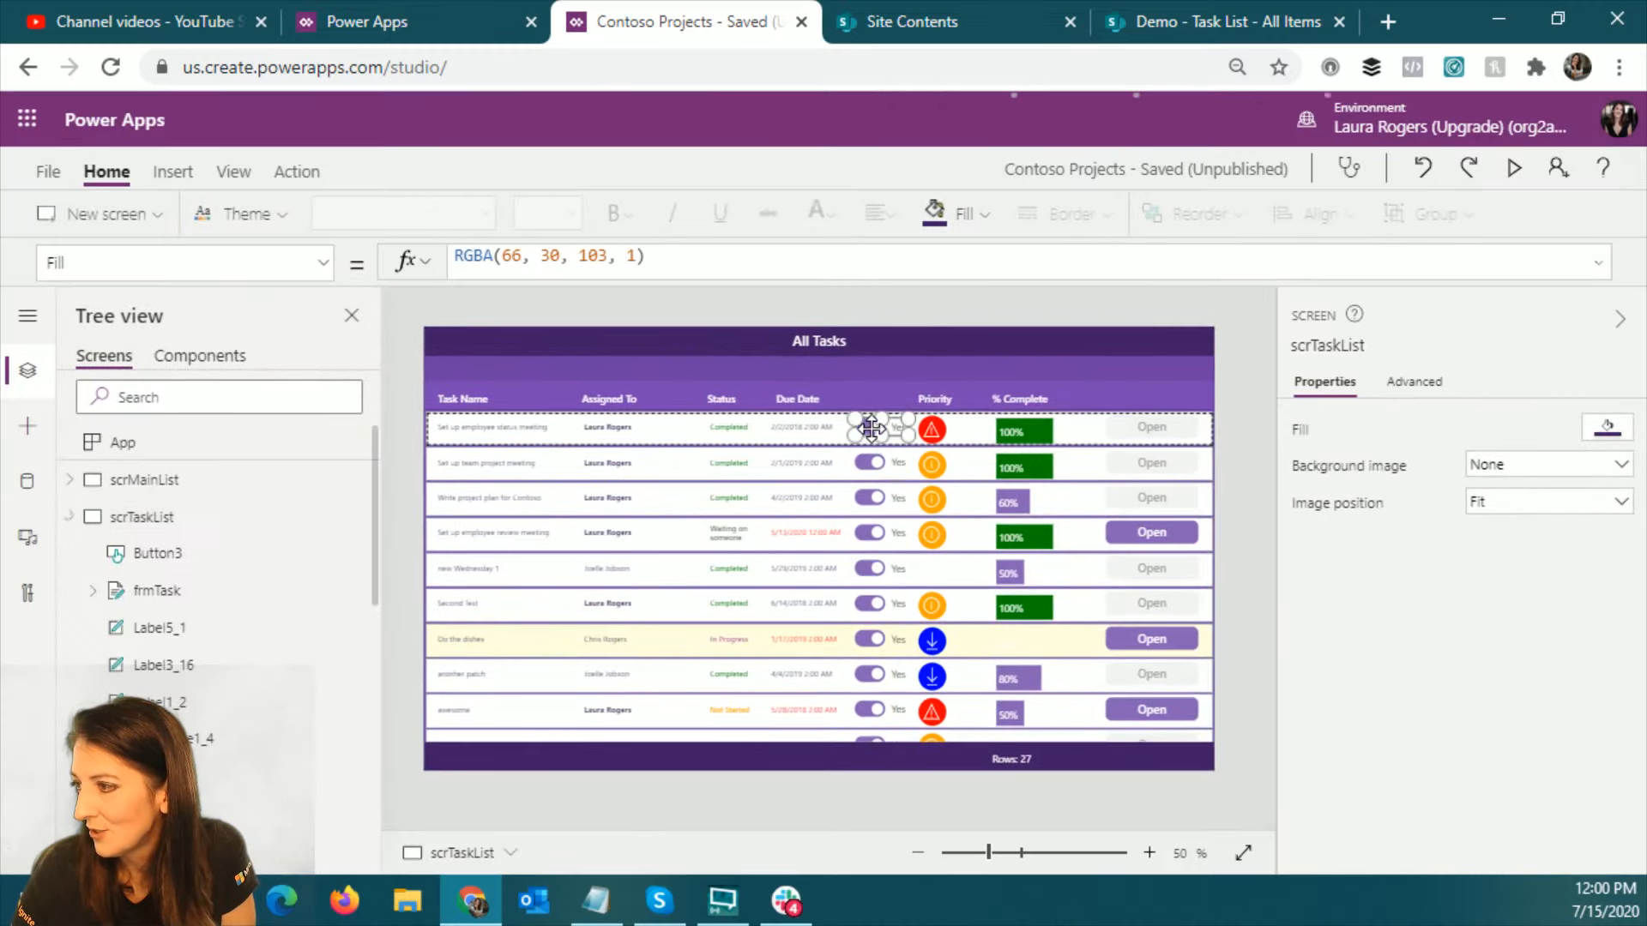
pyautogui.click(324, 263)
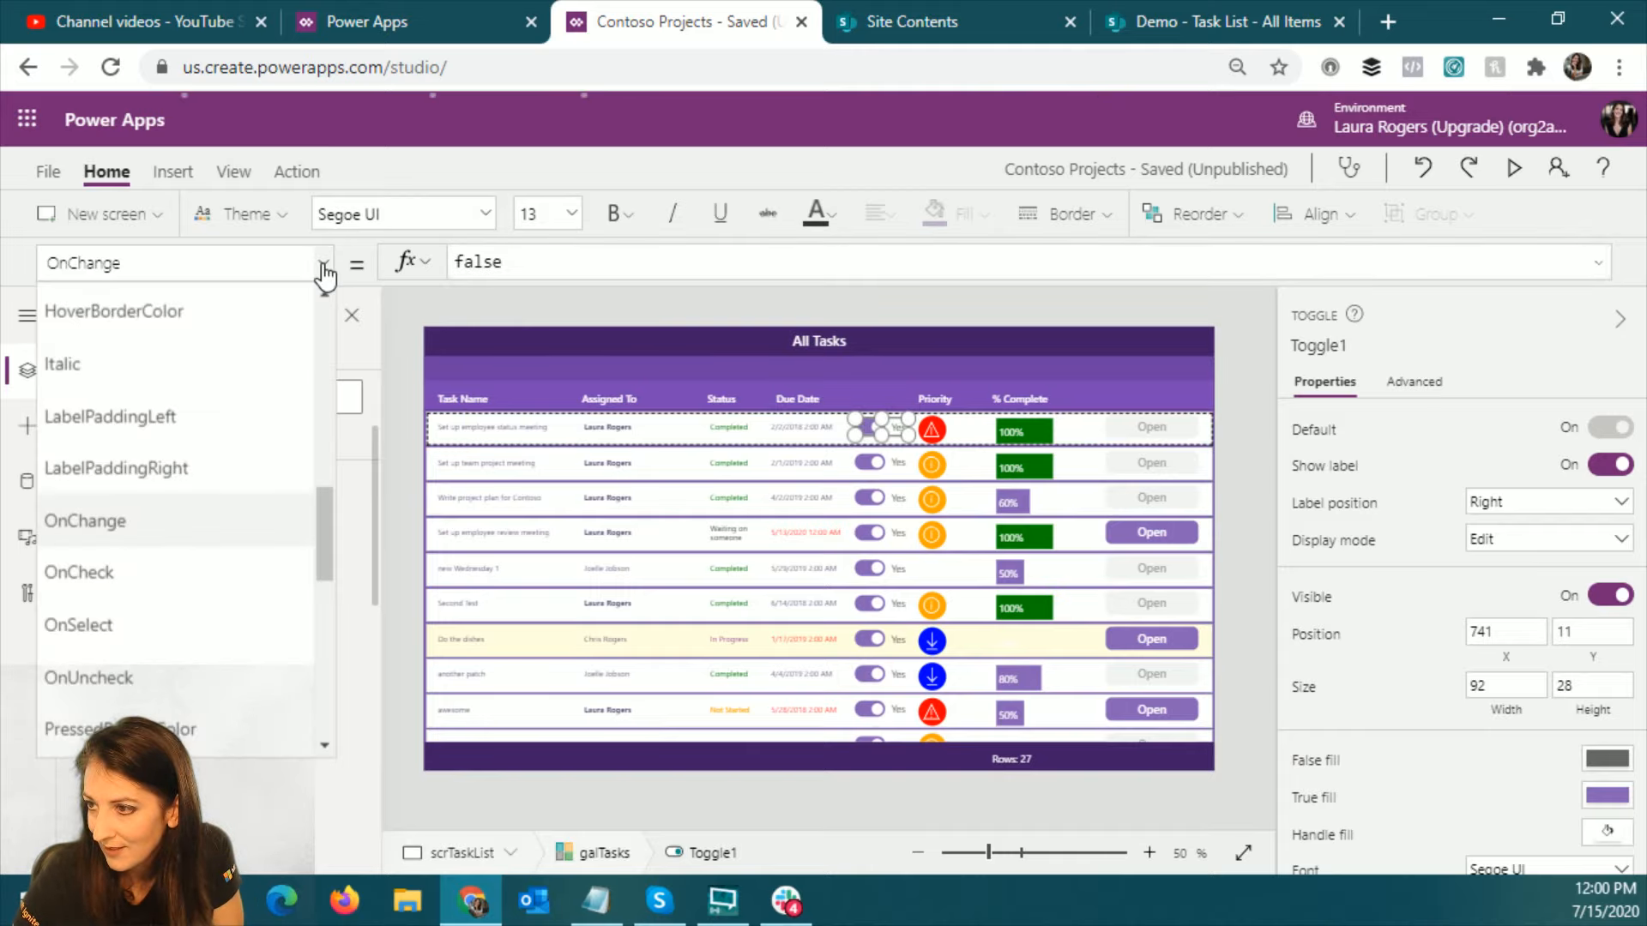
pyautogui.click(164, 573)
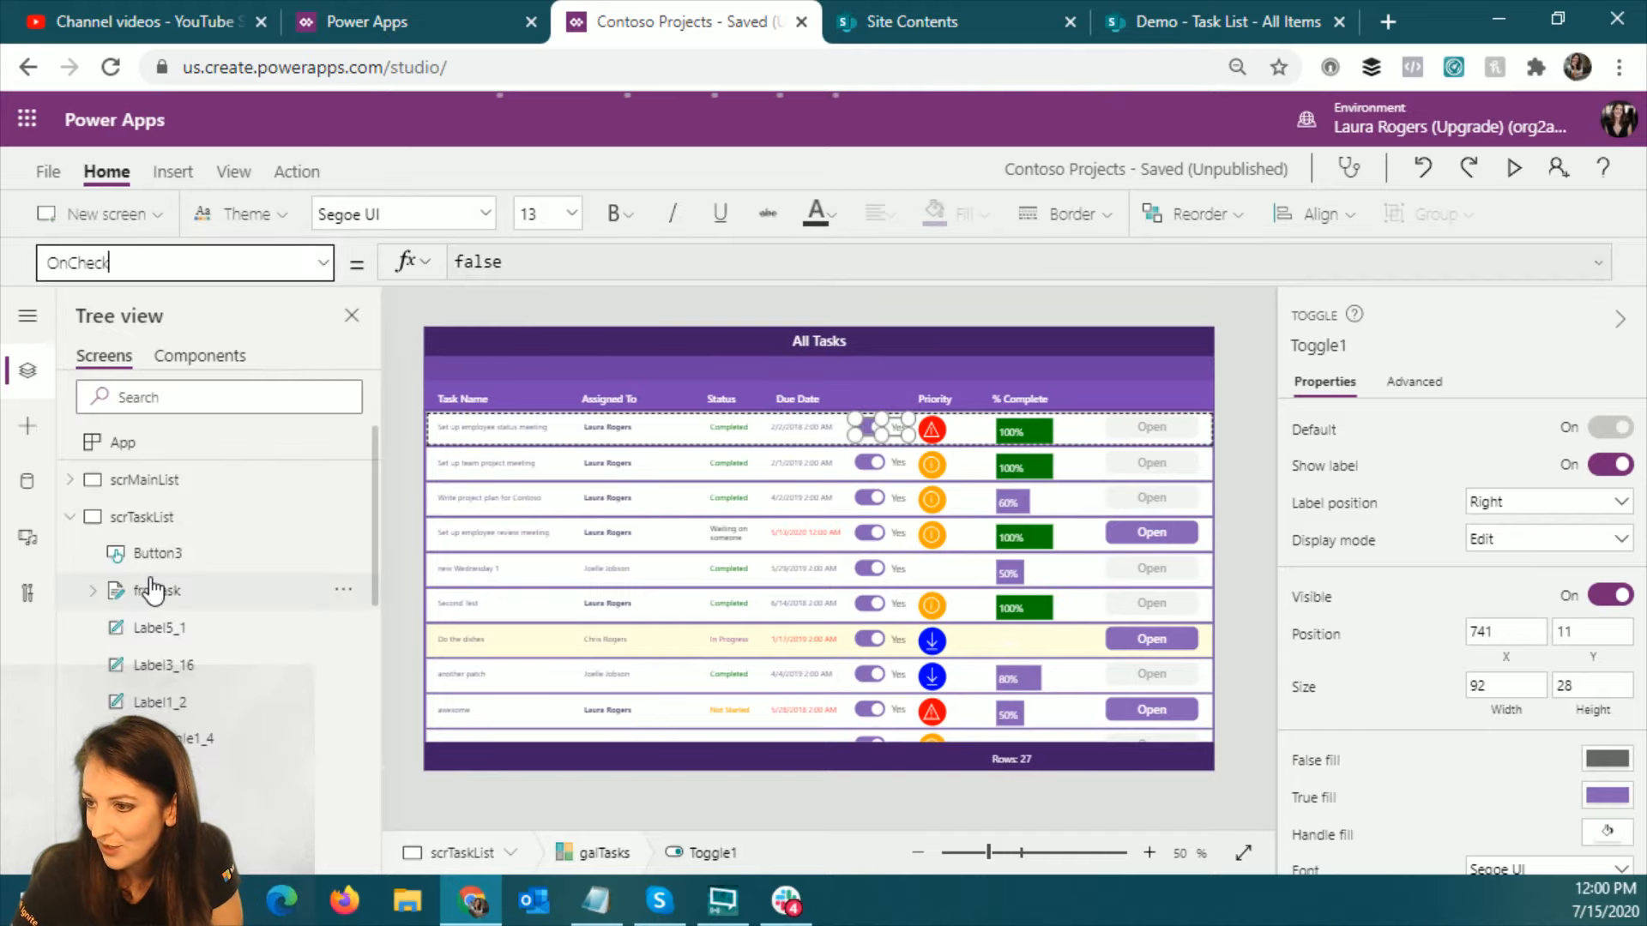
pyautogui.click(559, 267)
pyautogui.hotkey('ctrl', 'a')
pyautogui.write("Patch('Task List',ThisItem,{Executive_x003f_:true});Refresh('Task List')")
pyautogui.hotkey('ctrl', 'a')
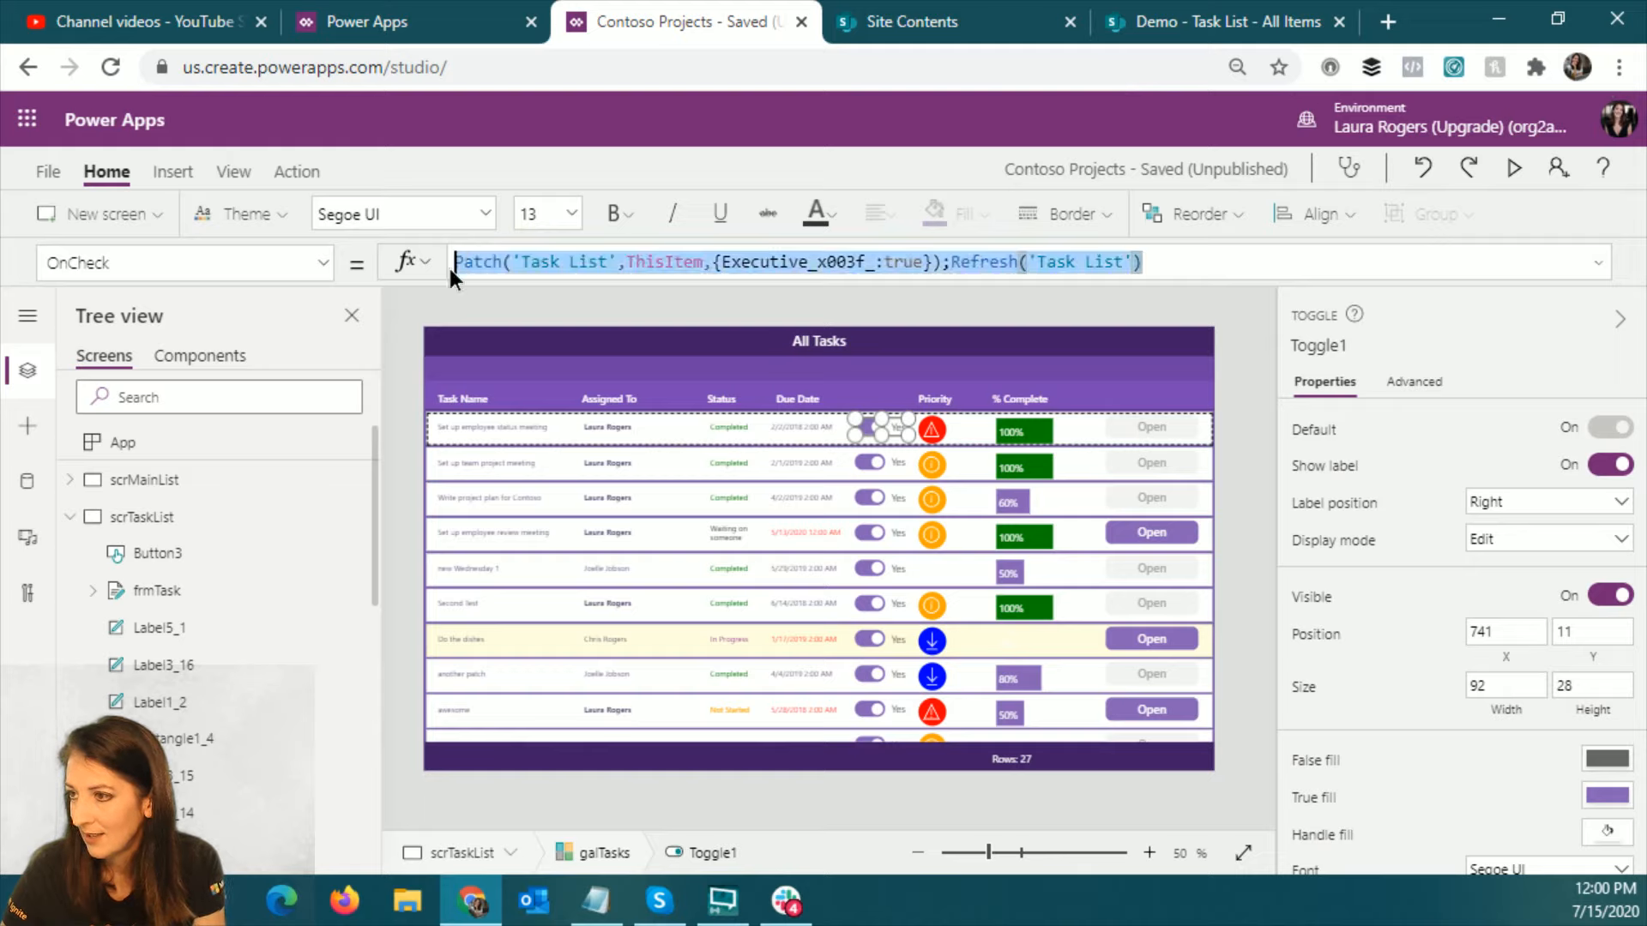
pyautogui.press('BackSpace')
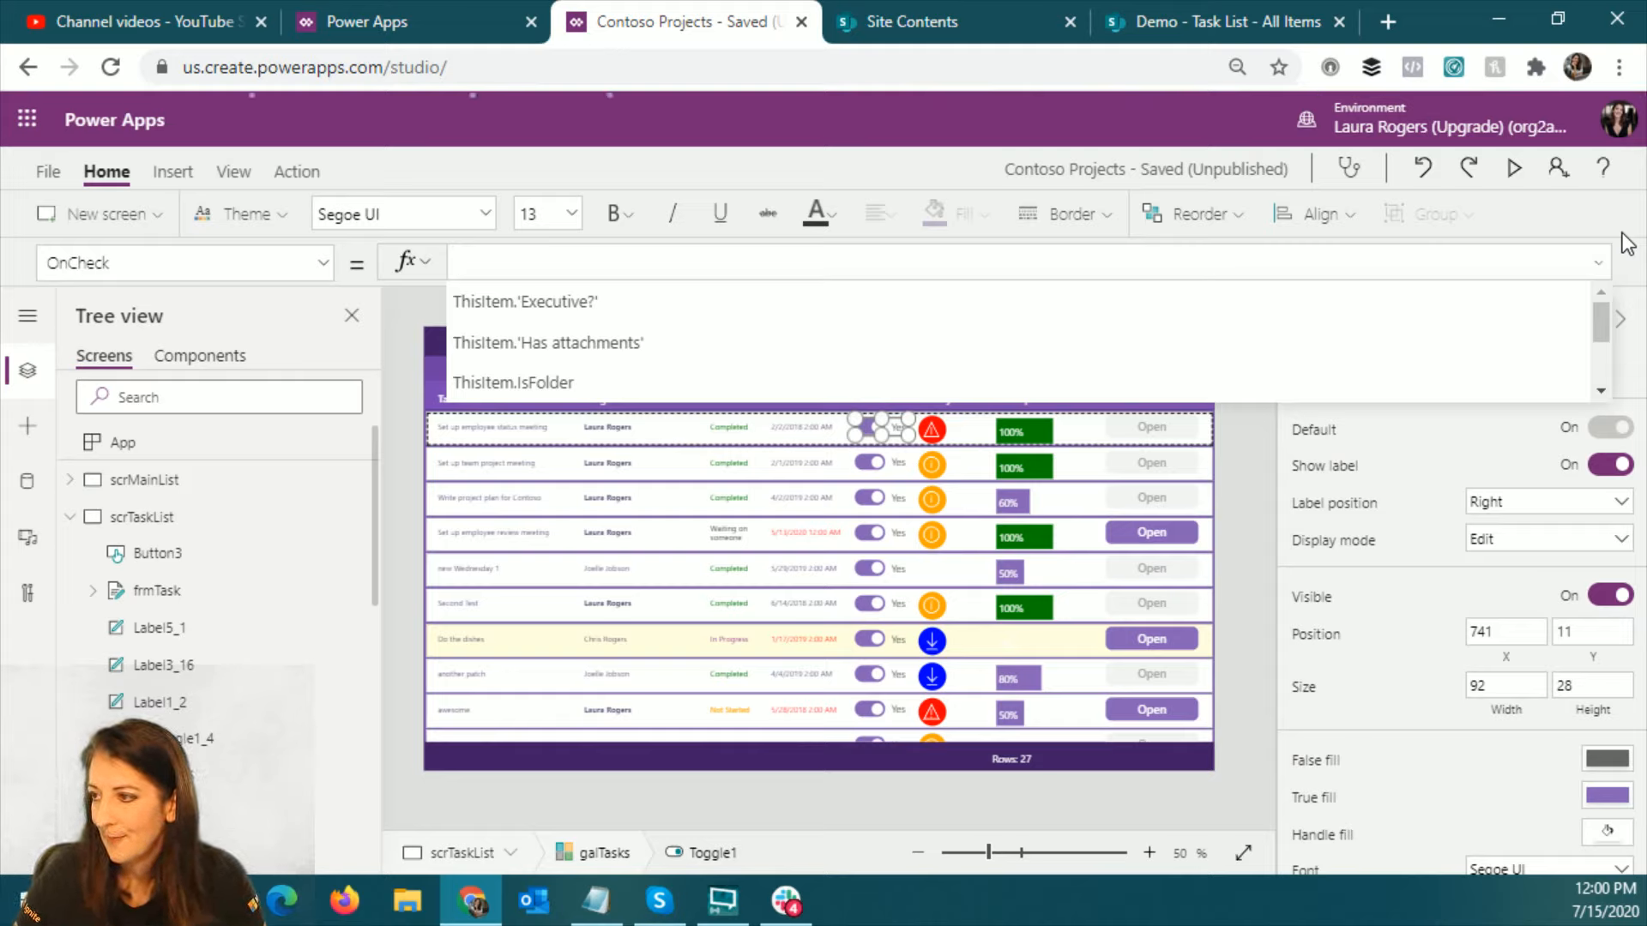
# Step: Replace the toggle's OnChange formula with Set(varTaskRecord,ThisItem)
pyautogui.click(324, 264)
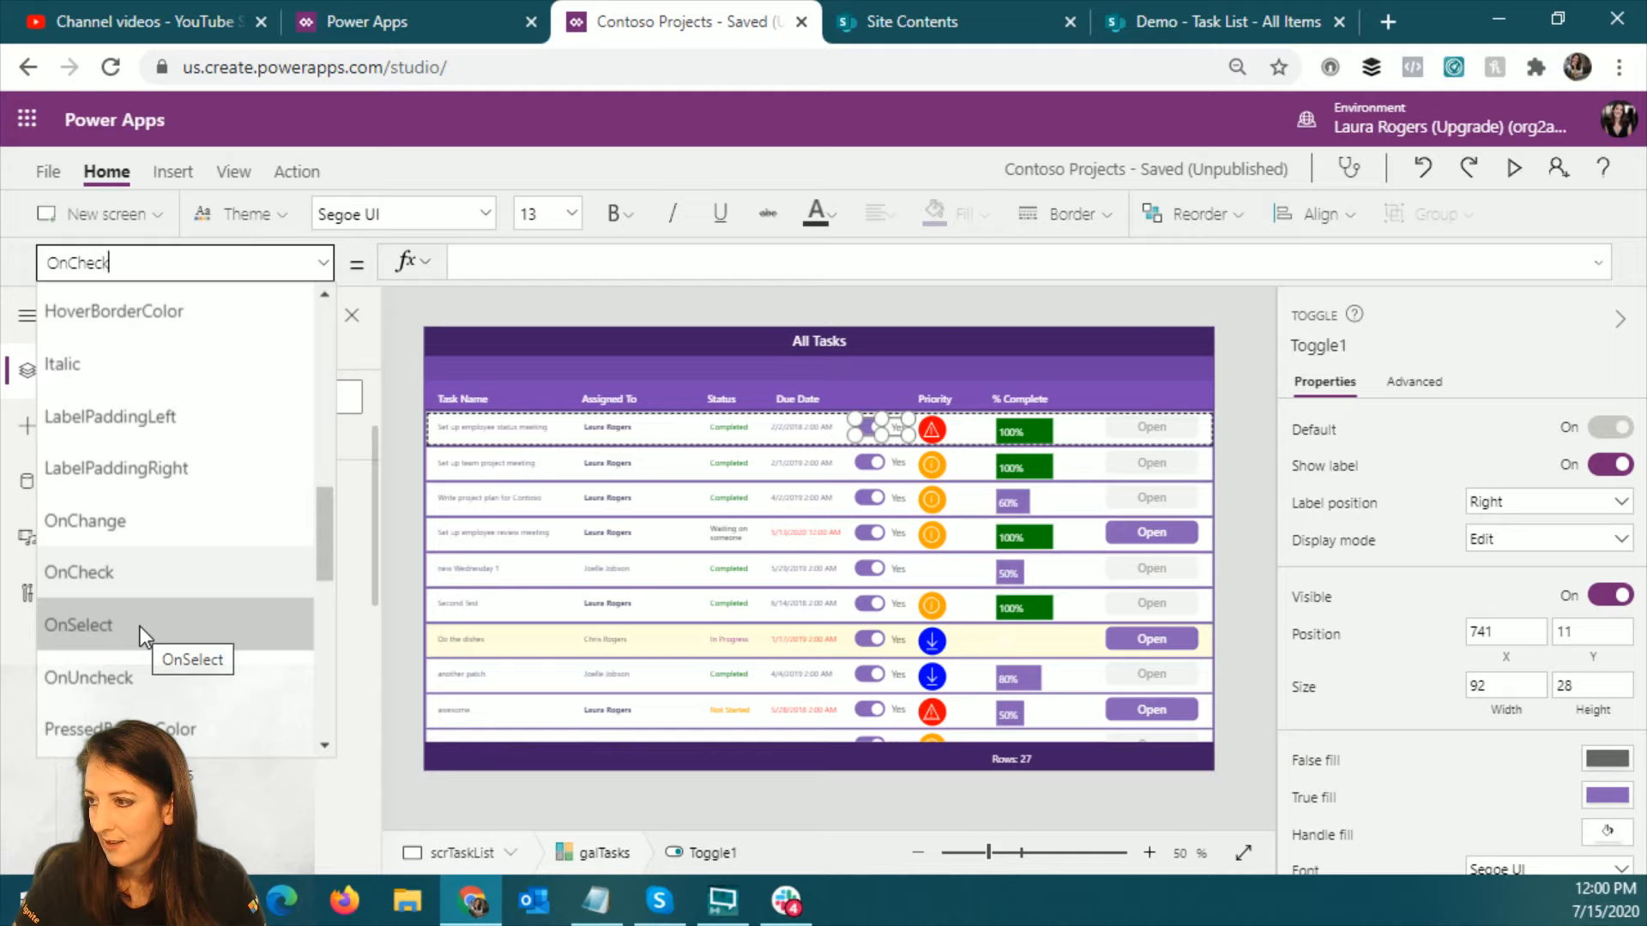
pyautogui.click(137, 532)
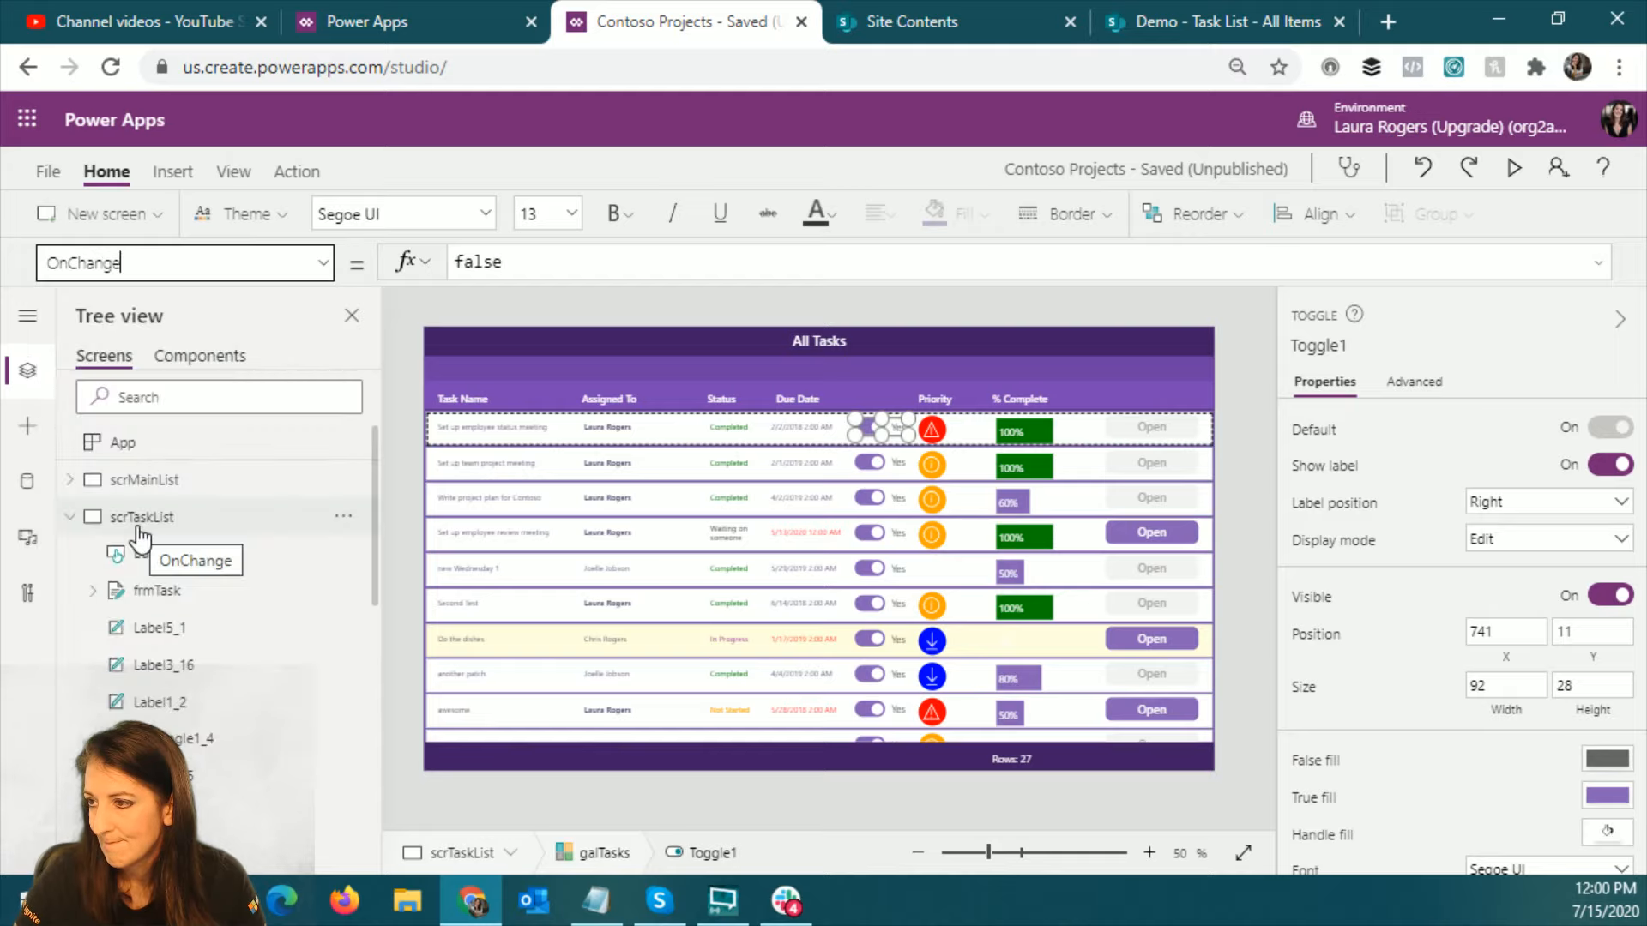
pyautogui.click(497, 275)
pyautogui.hotkey('ctrl', 'a')
pyautogui.write('set')
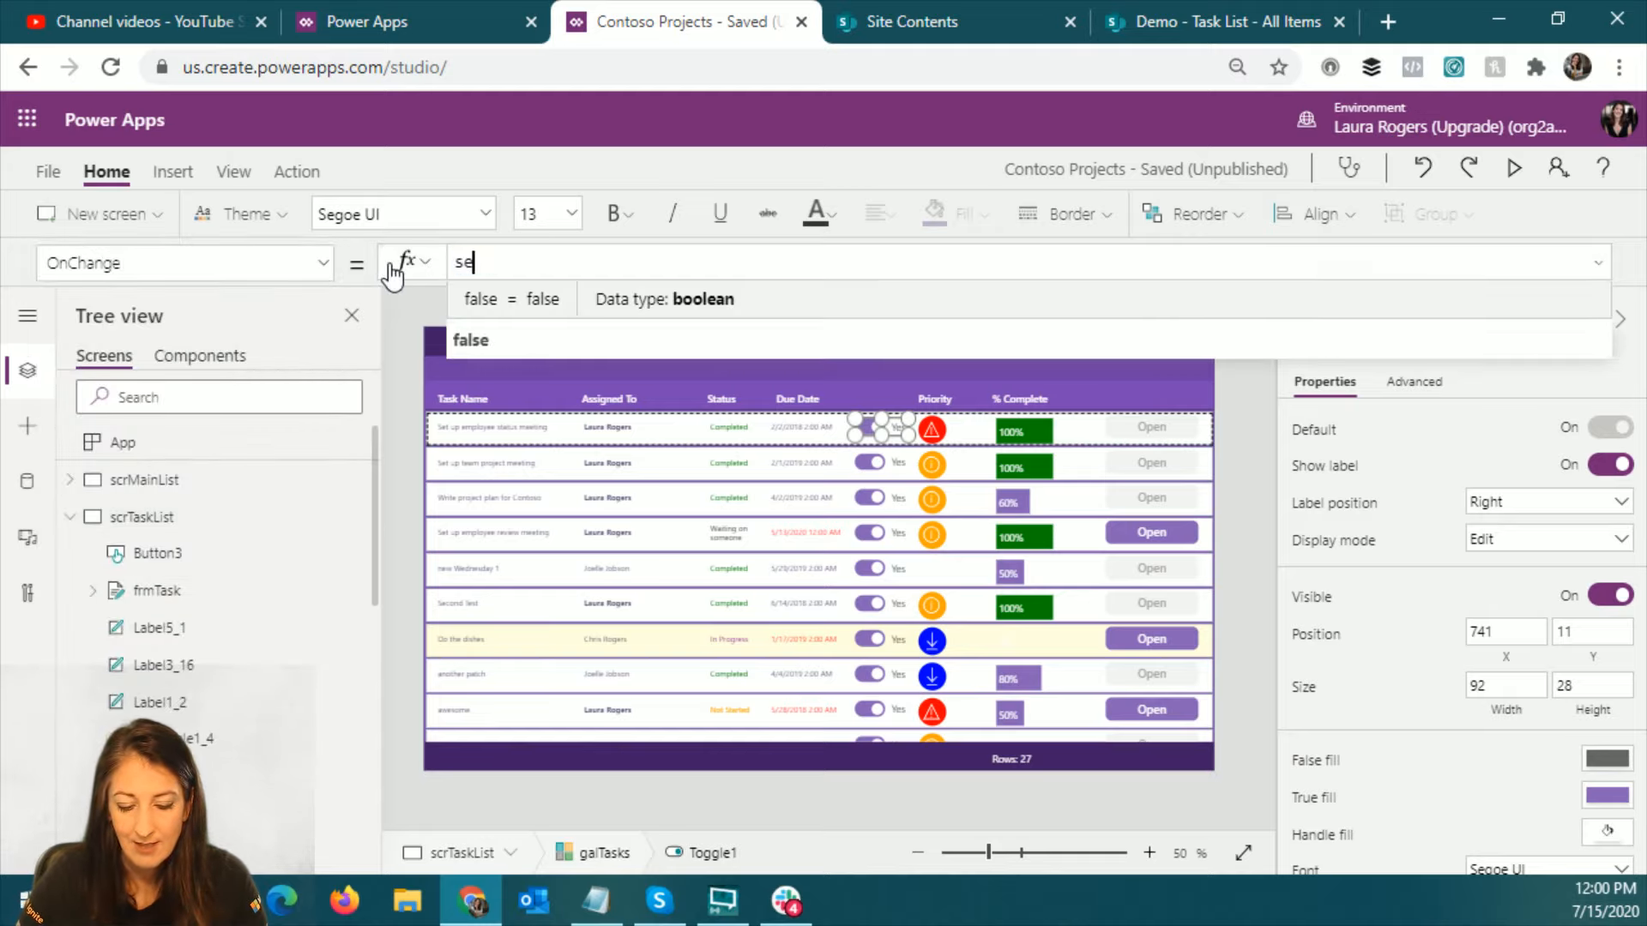
pyautogui.write('(var')
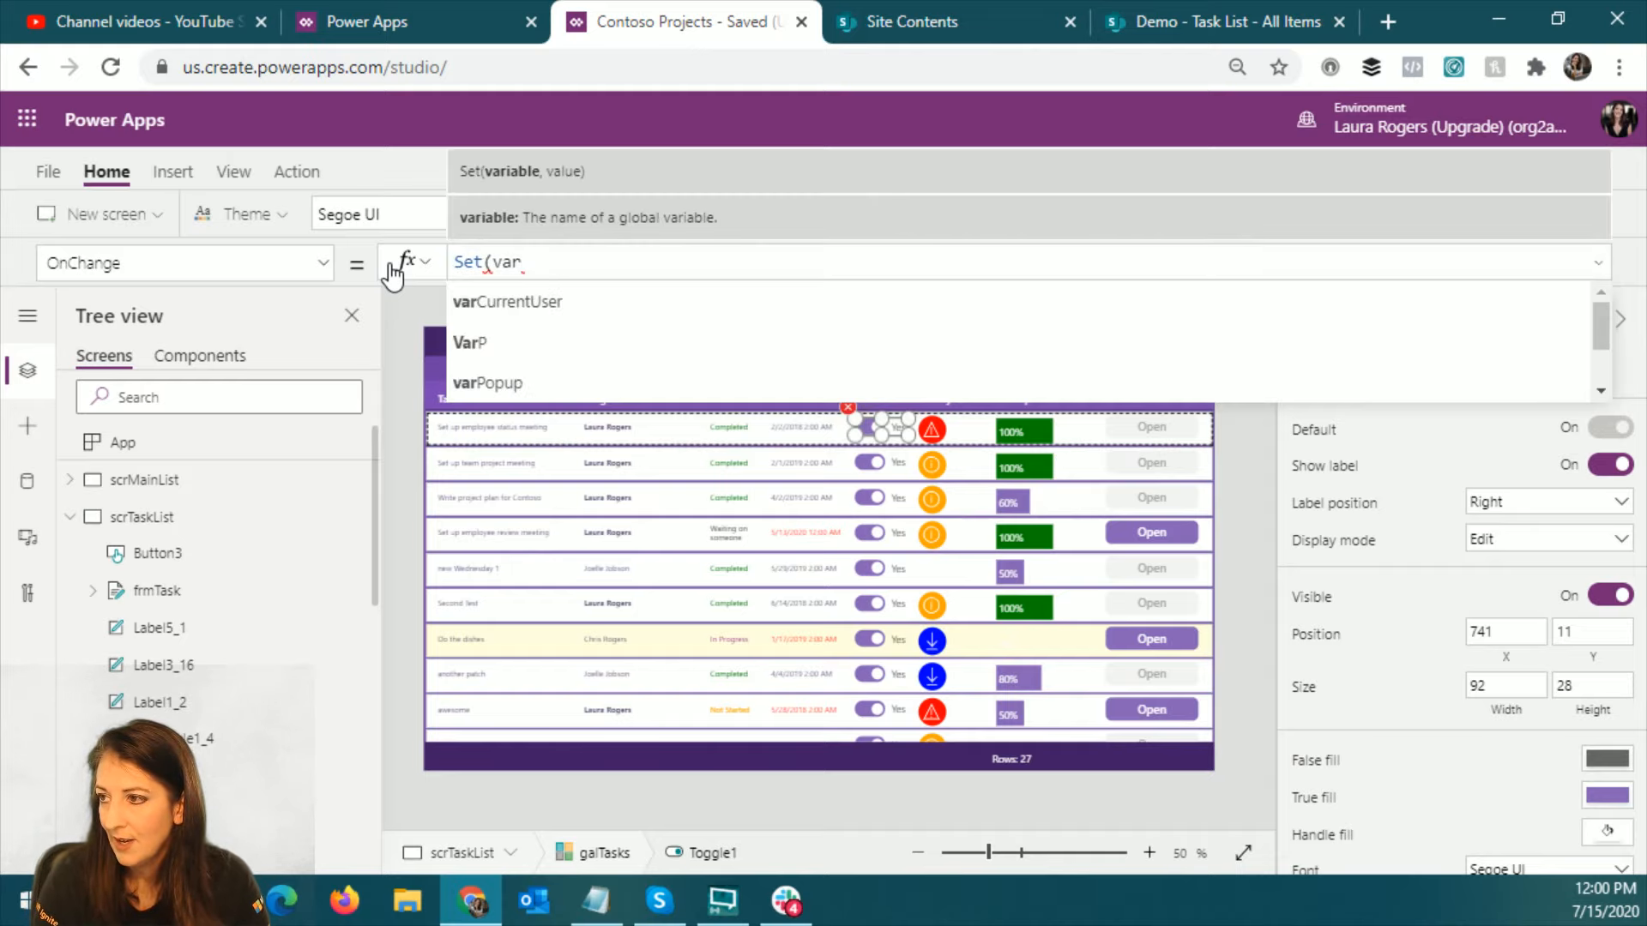
pyautogui.write('g')
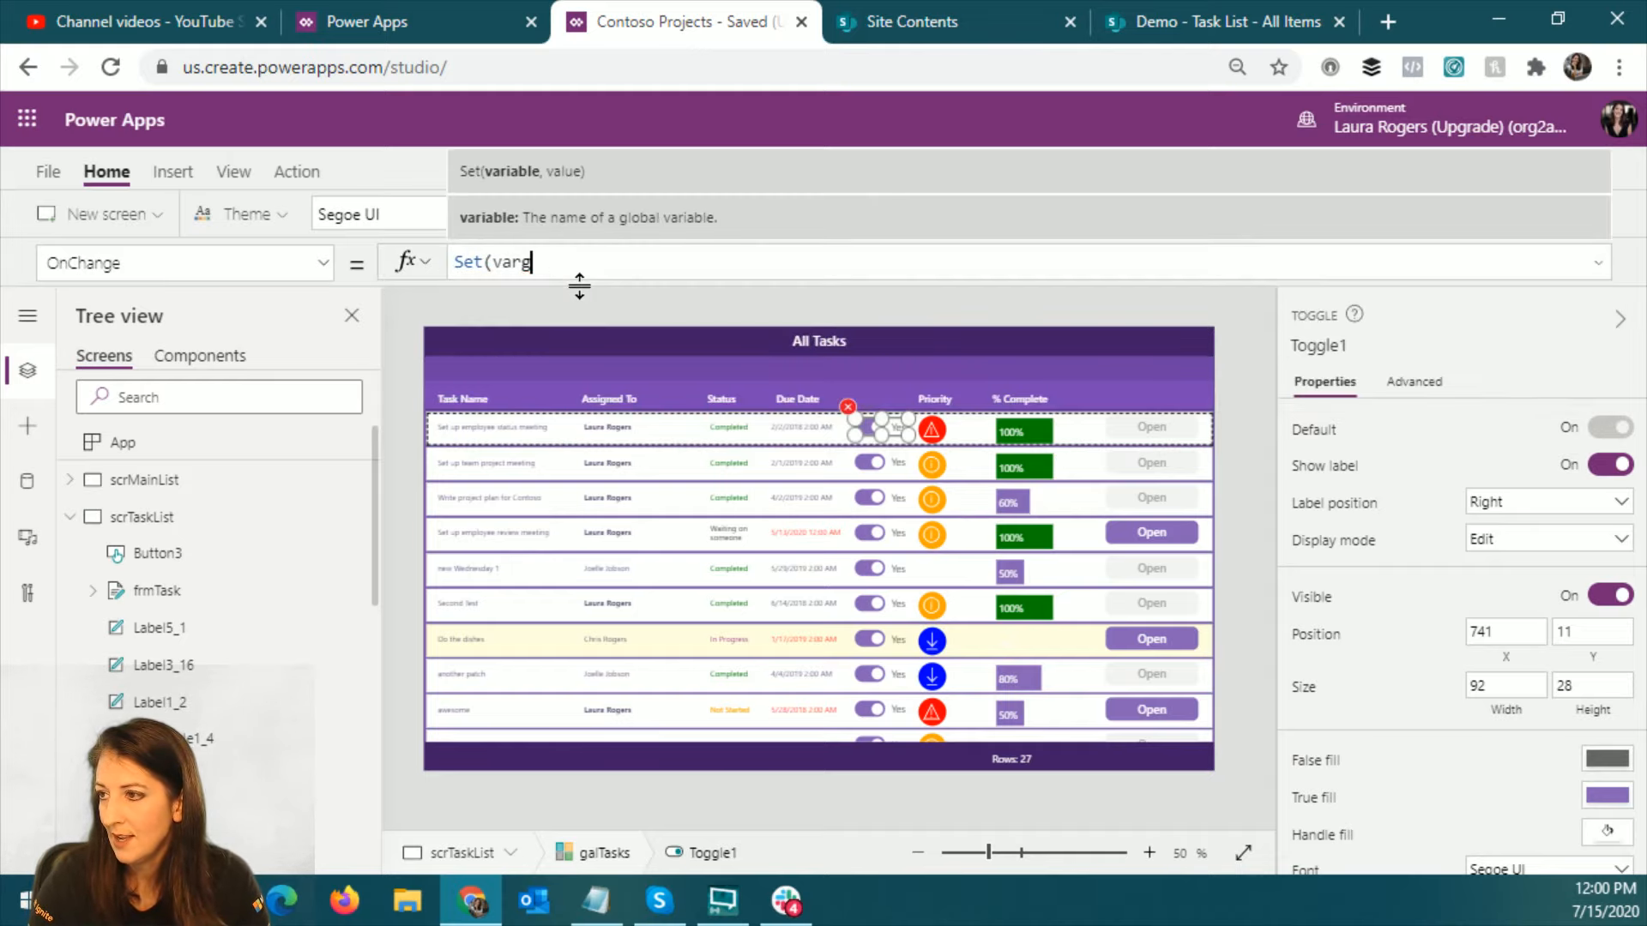
pyautogui.press('BackSpace')
pyautogui.write('TaskRecord')
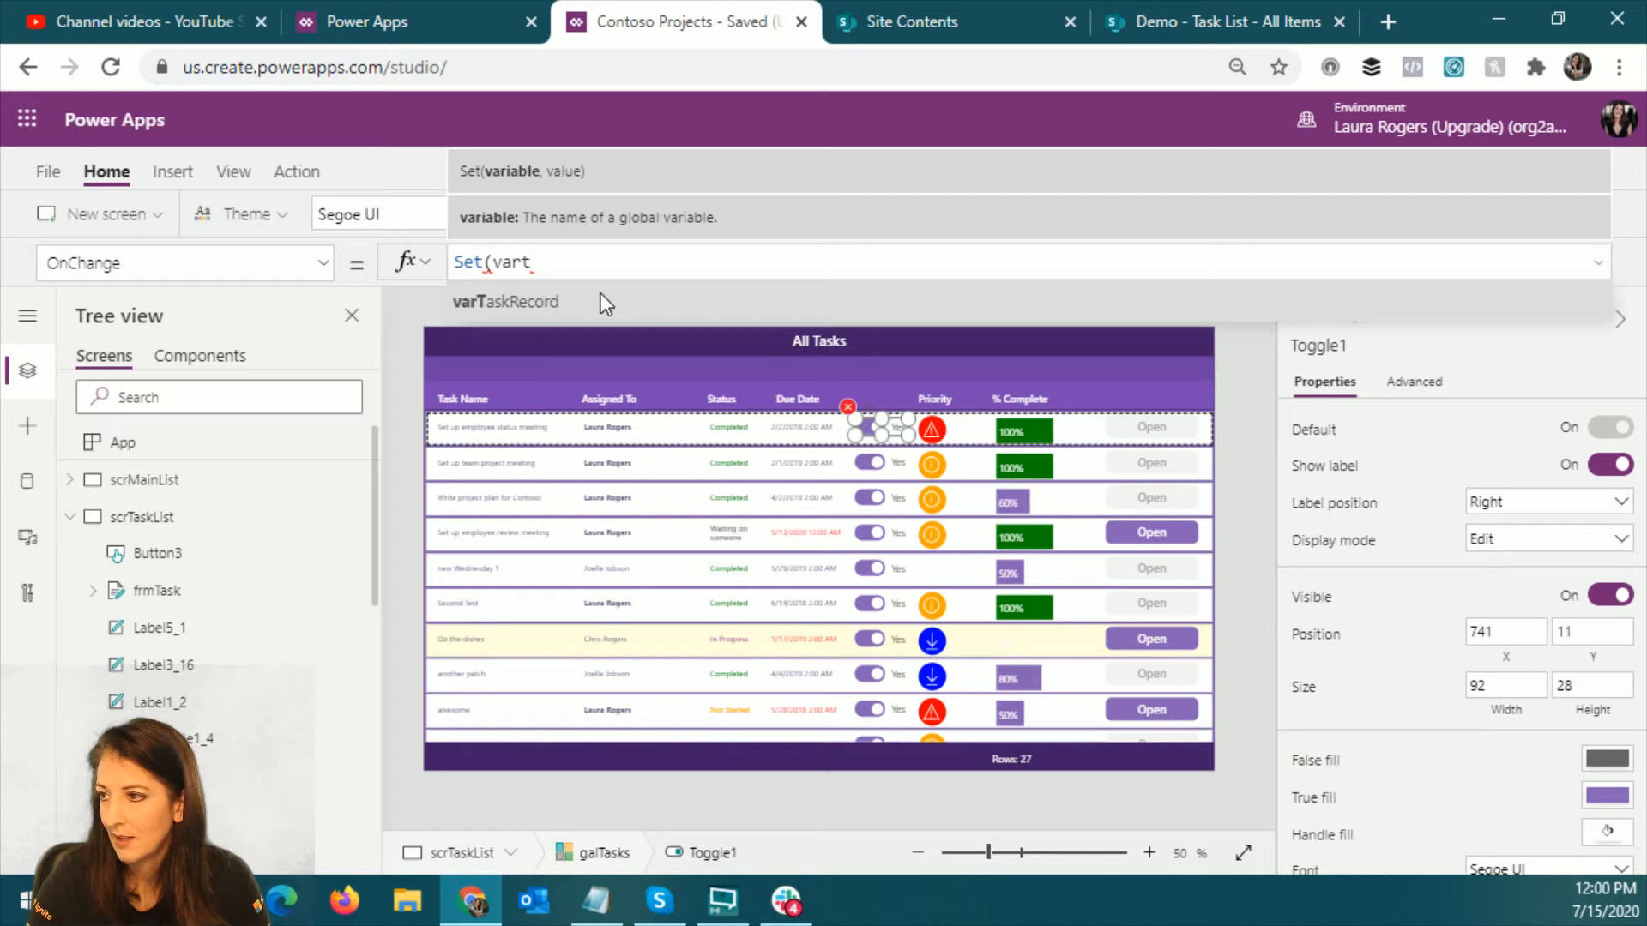
pyautogui.write(',thi')
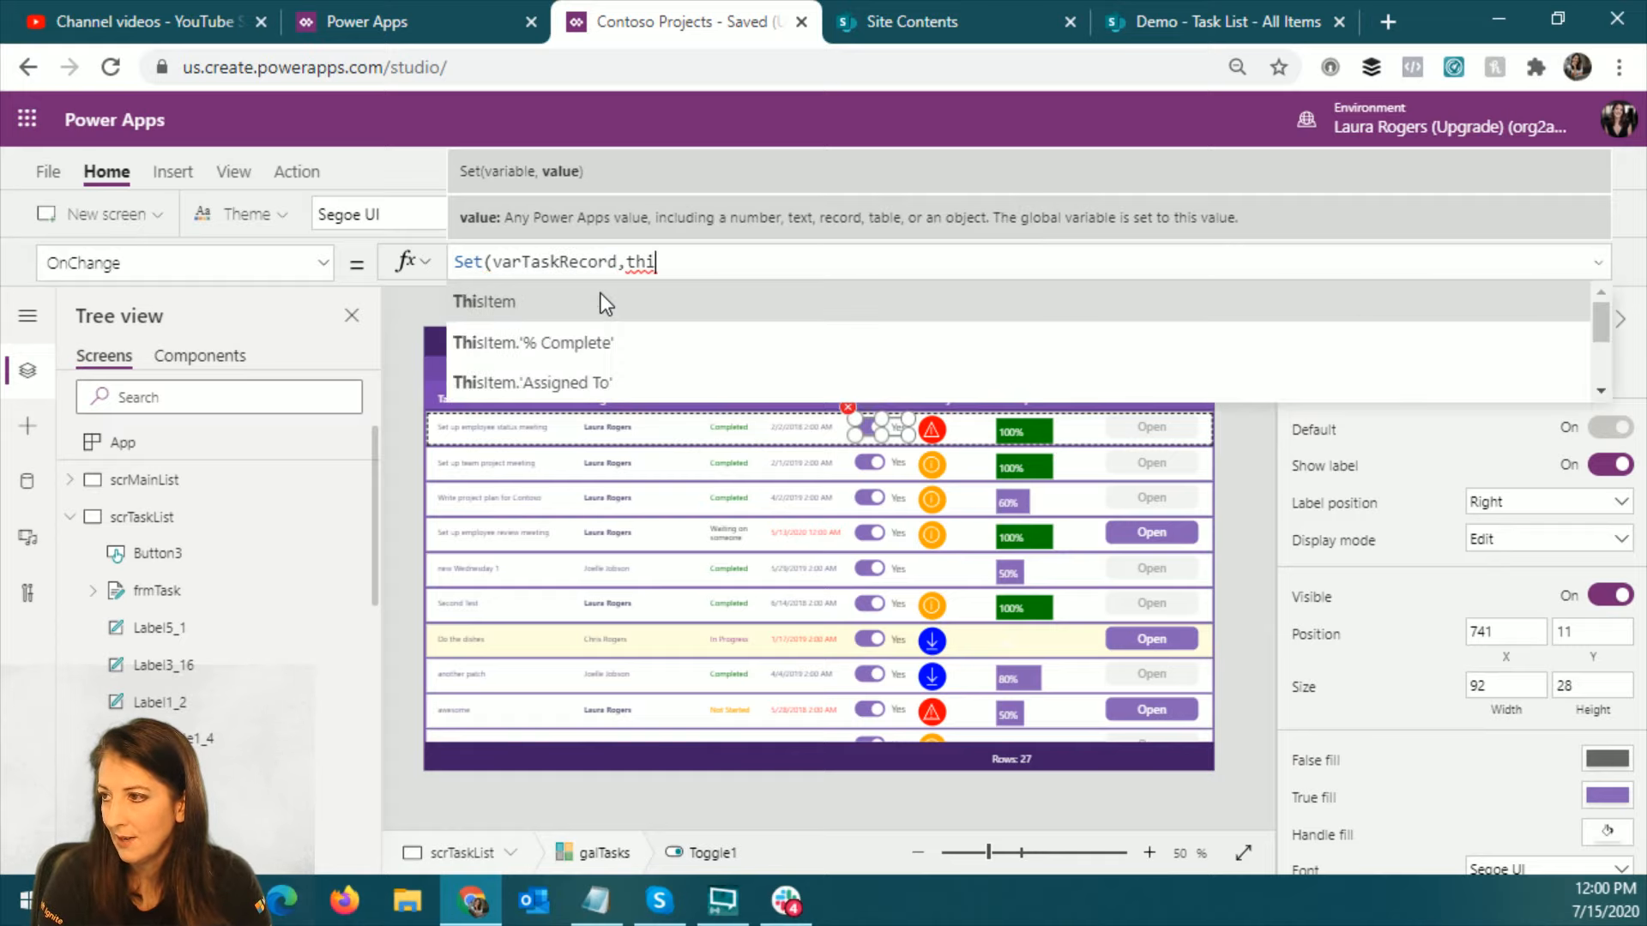
pyautogui.click(601, 298)
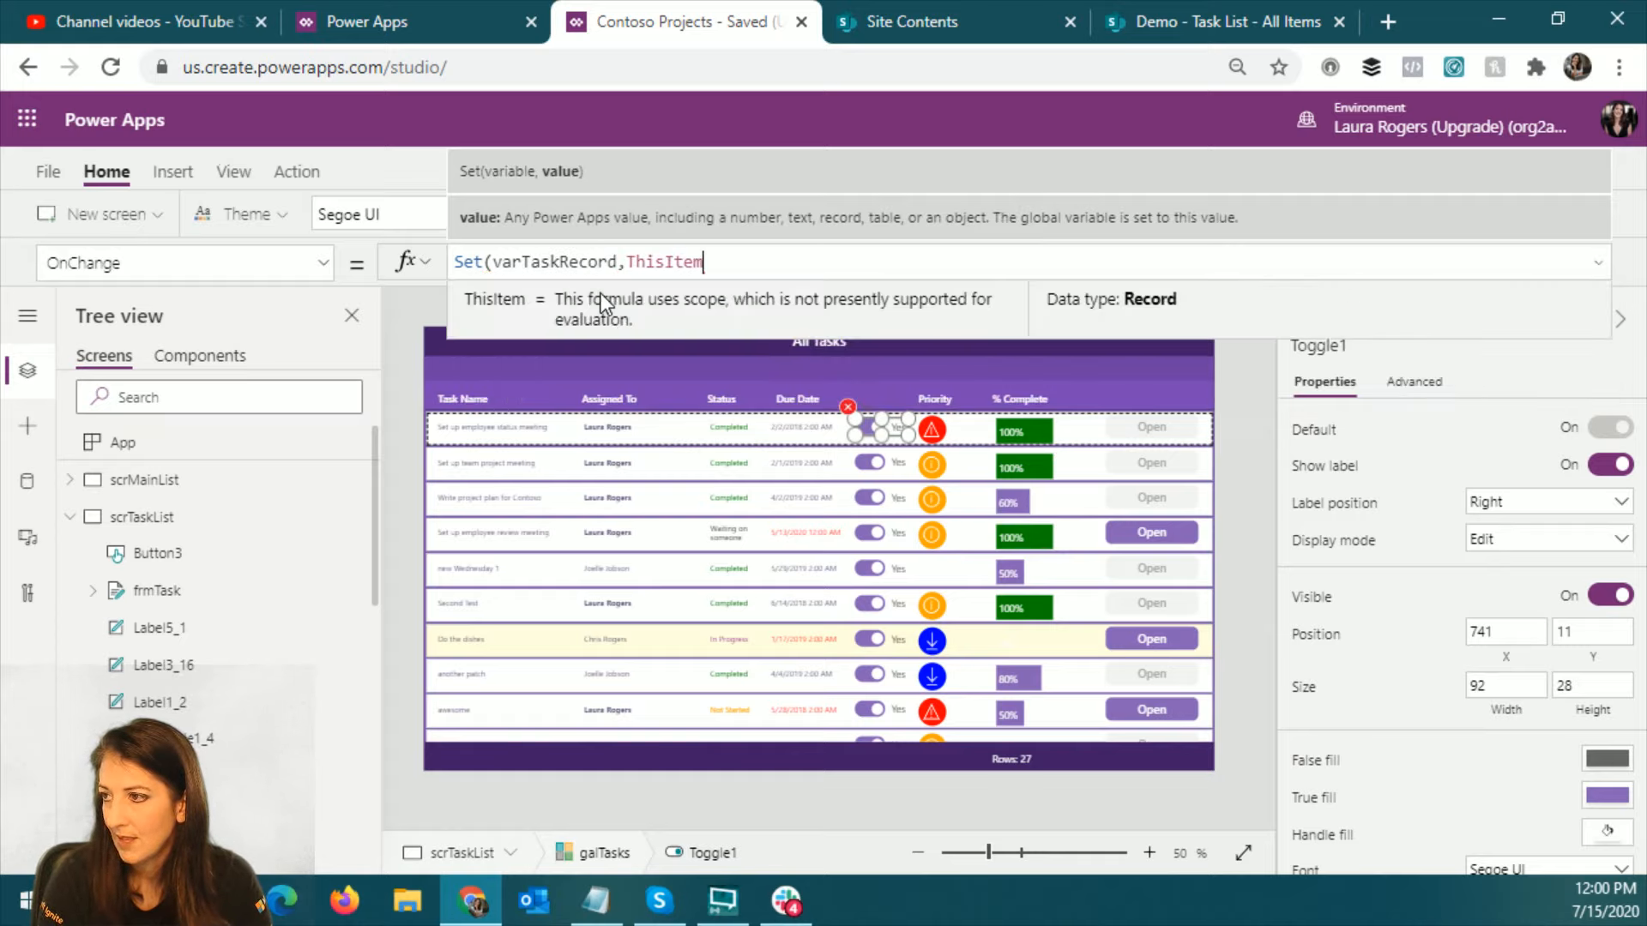
pyautogui.write(')')
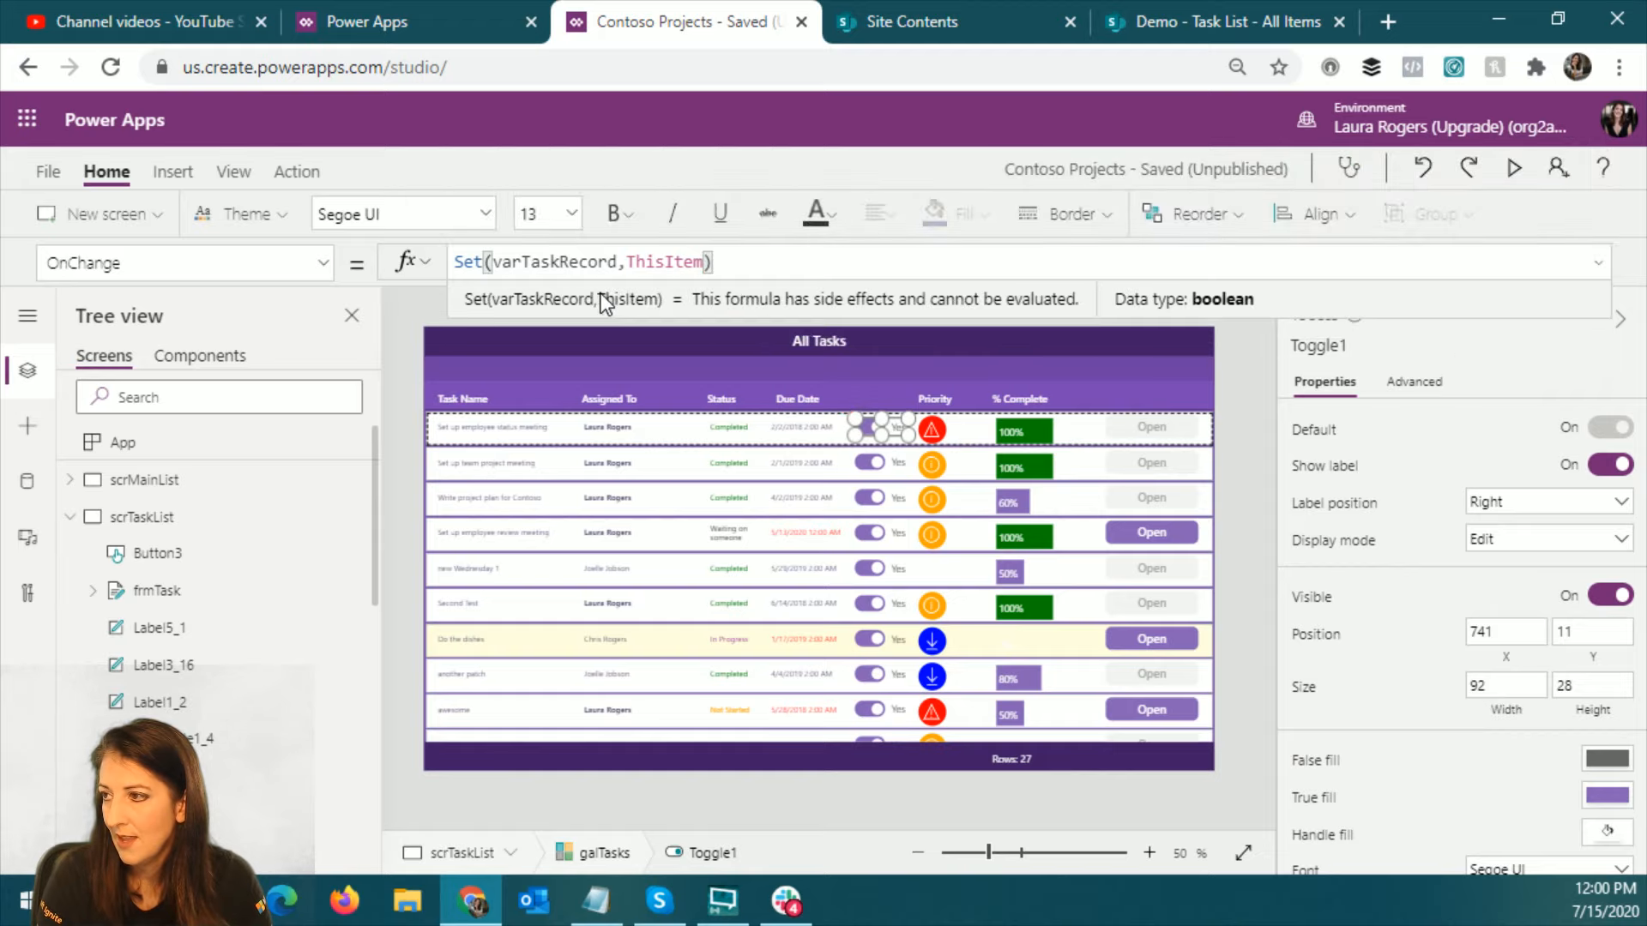
# Step: Extend the toggle's OnChange formula after the Set call with a Patch call on 'Task List' that targets the varTaskRecord record
pyautogui.write(';')
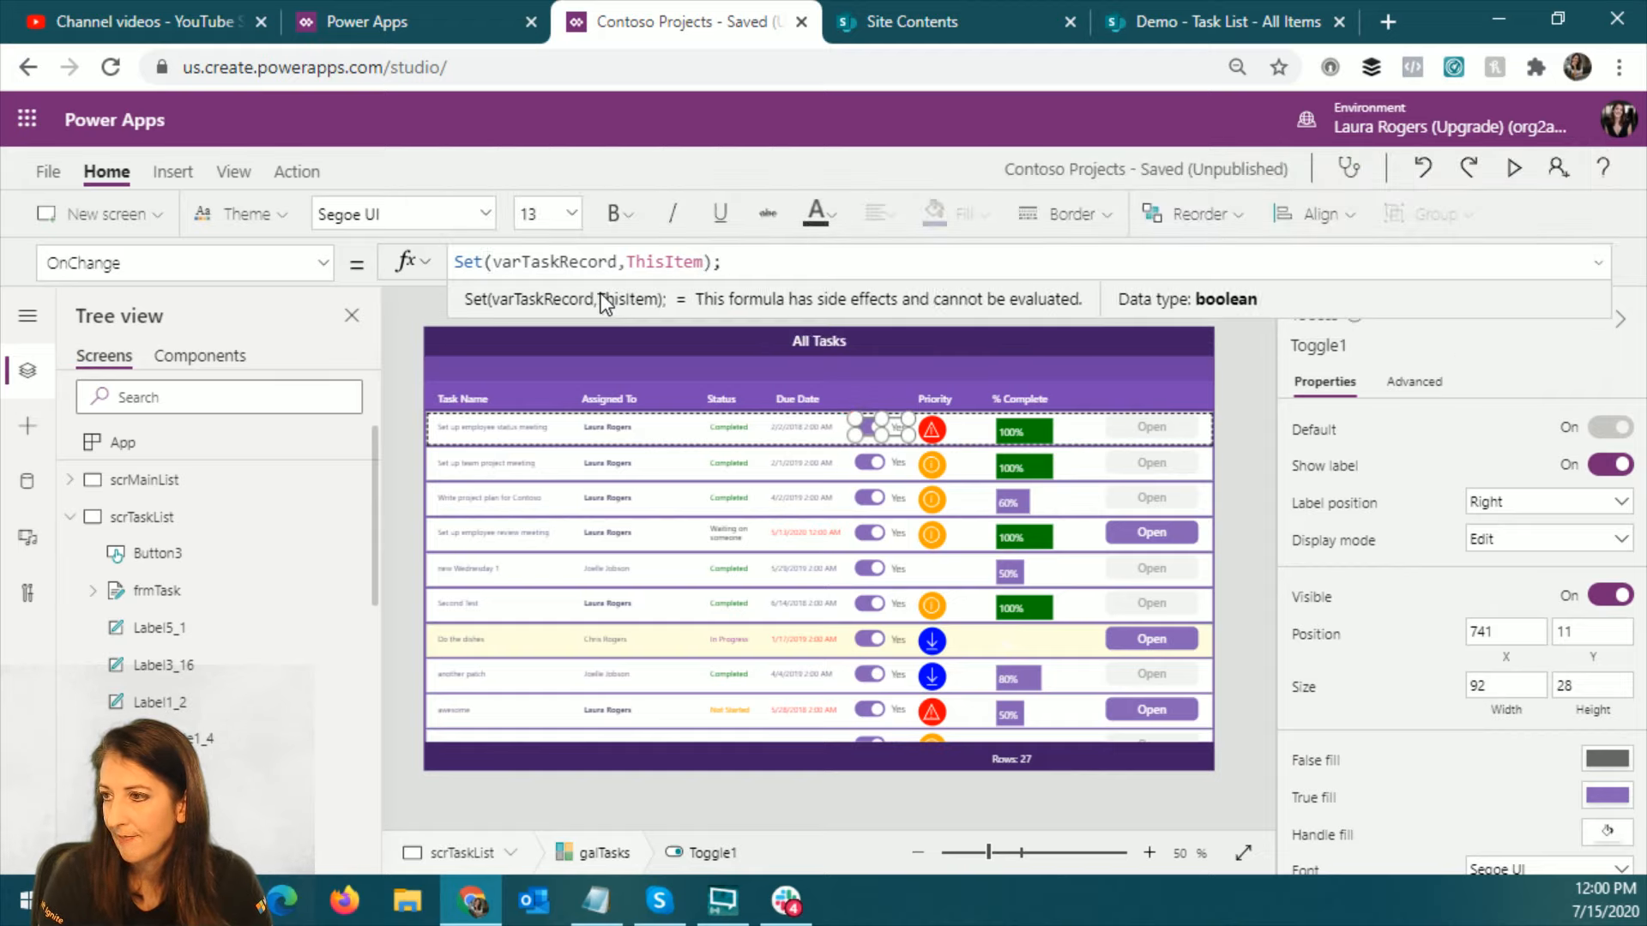
pyautogui.write('Pa')
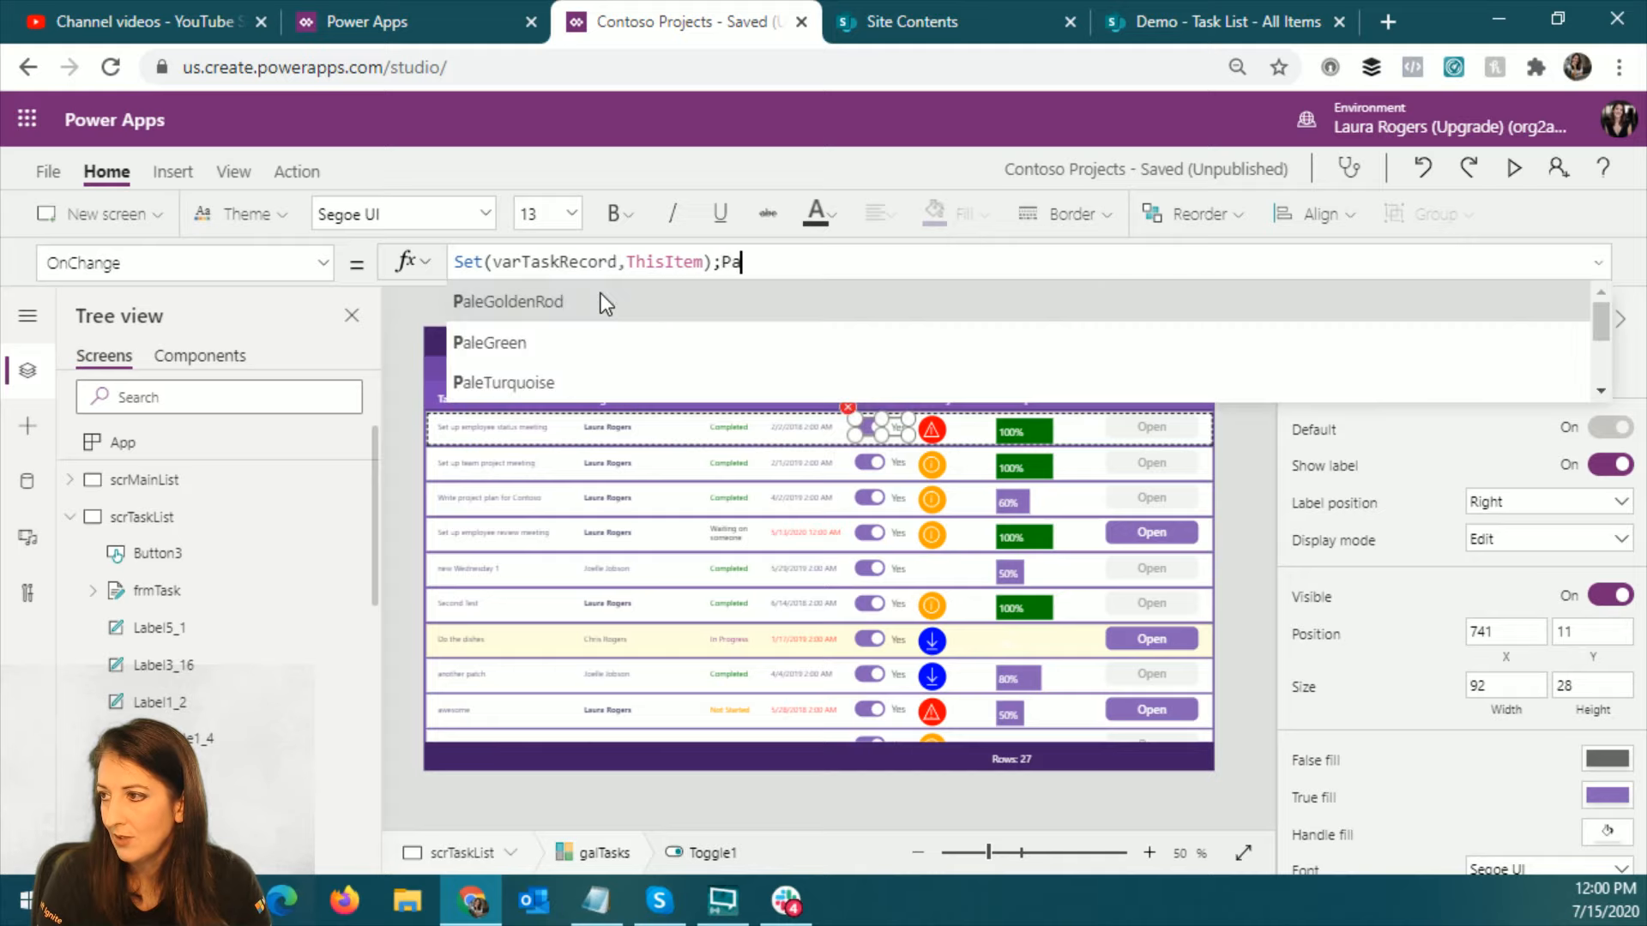
pyautogui.write('tch(')
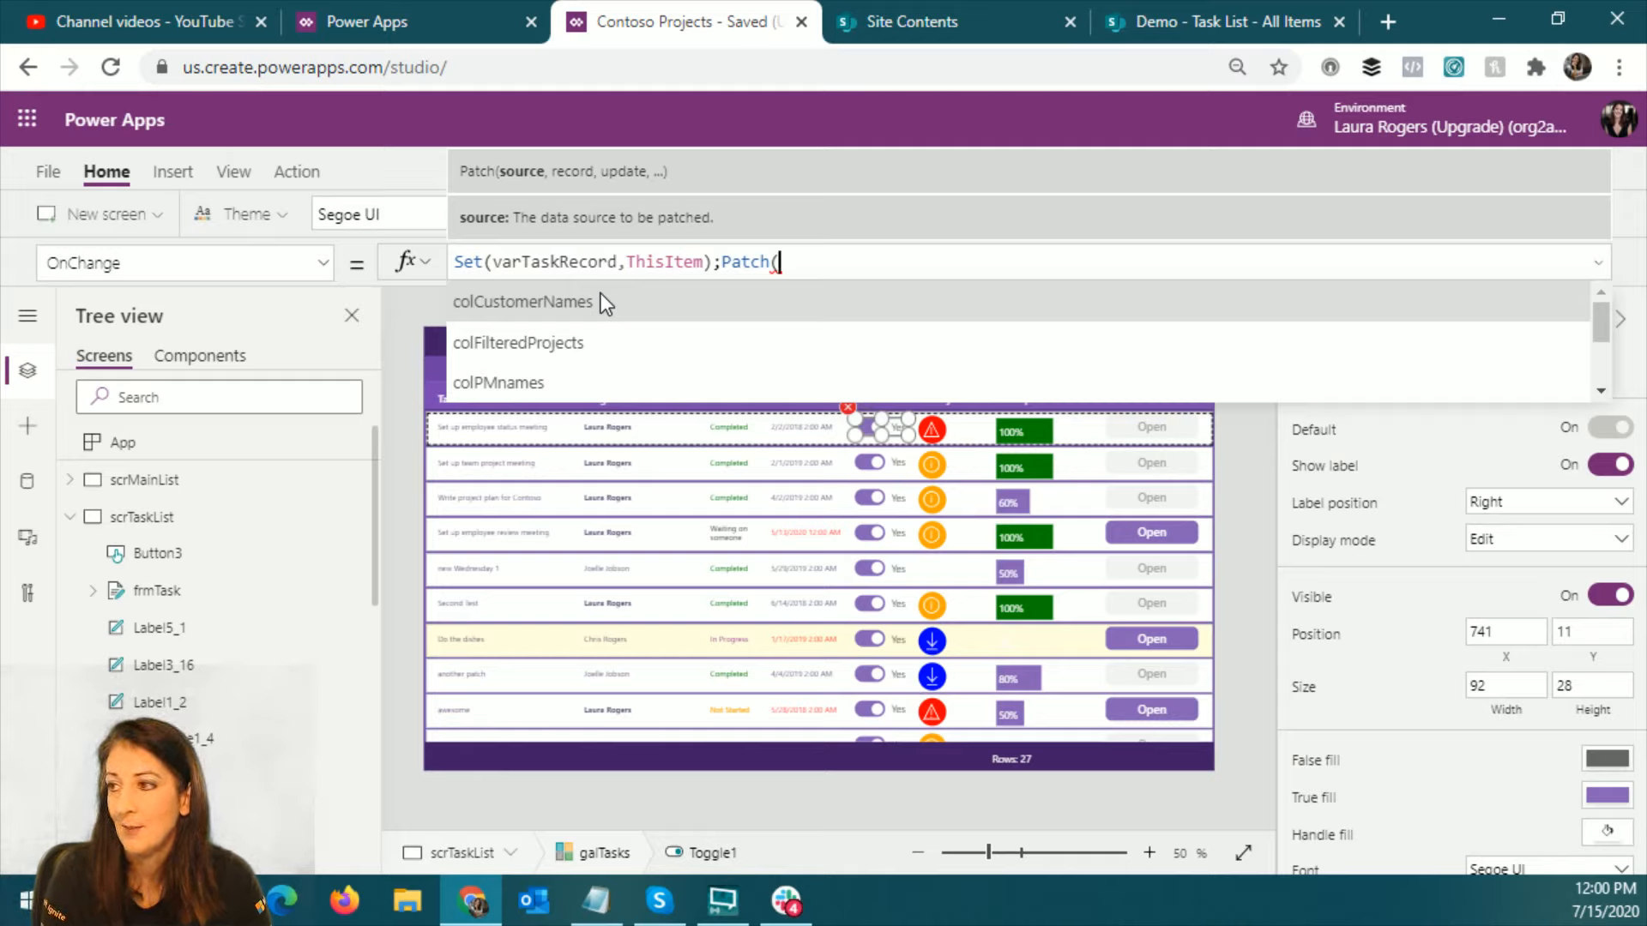
pyautogui.write('task')
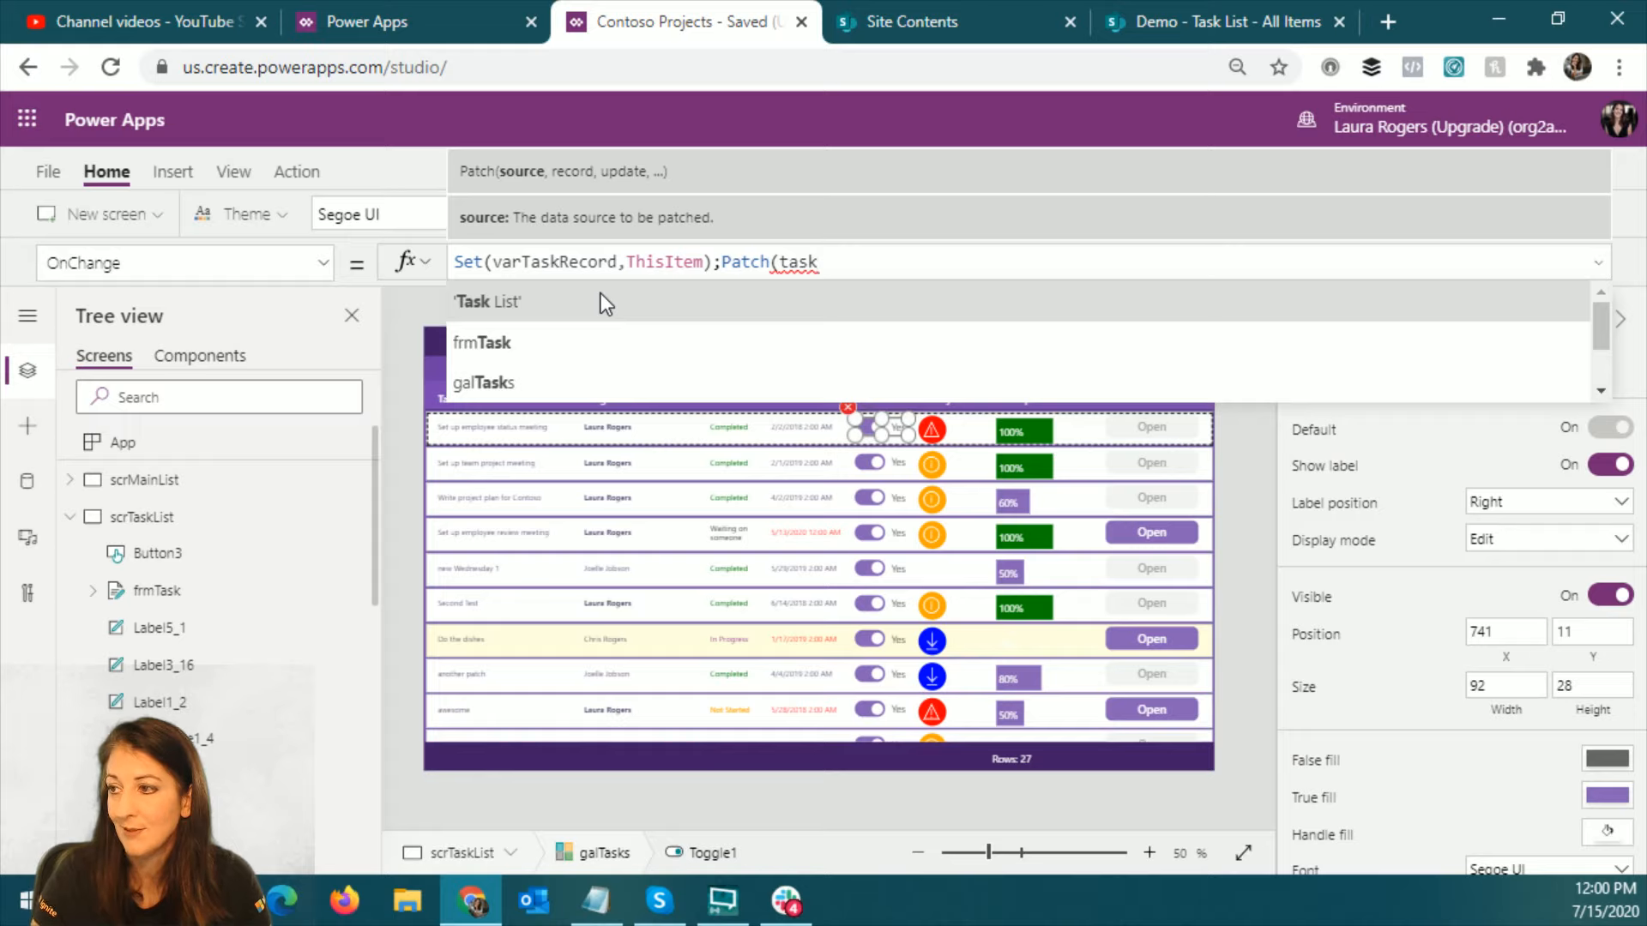
pyautogui.press('Tab')
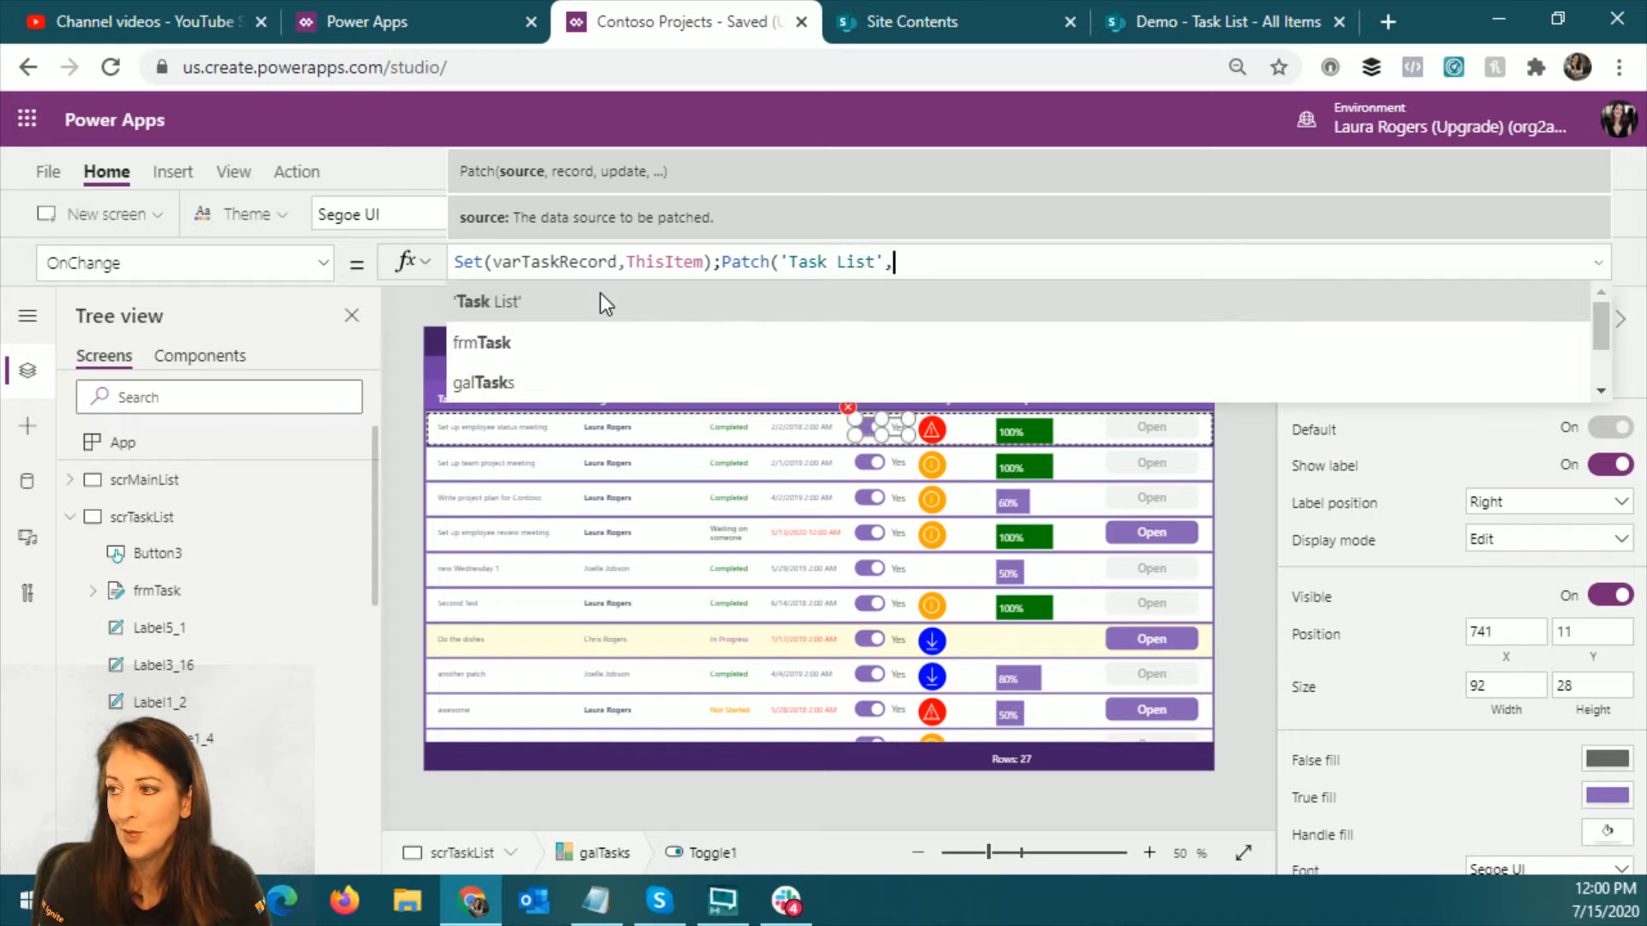
pyautogui.write(',var')
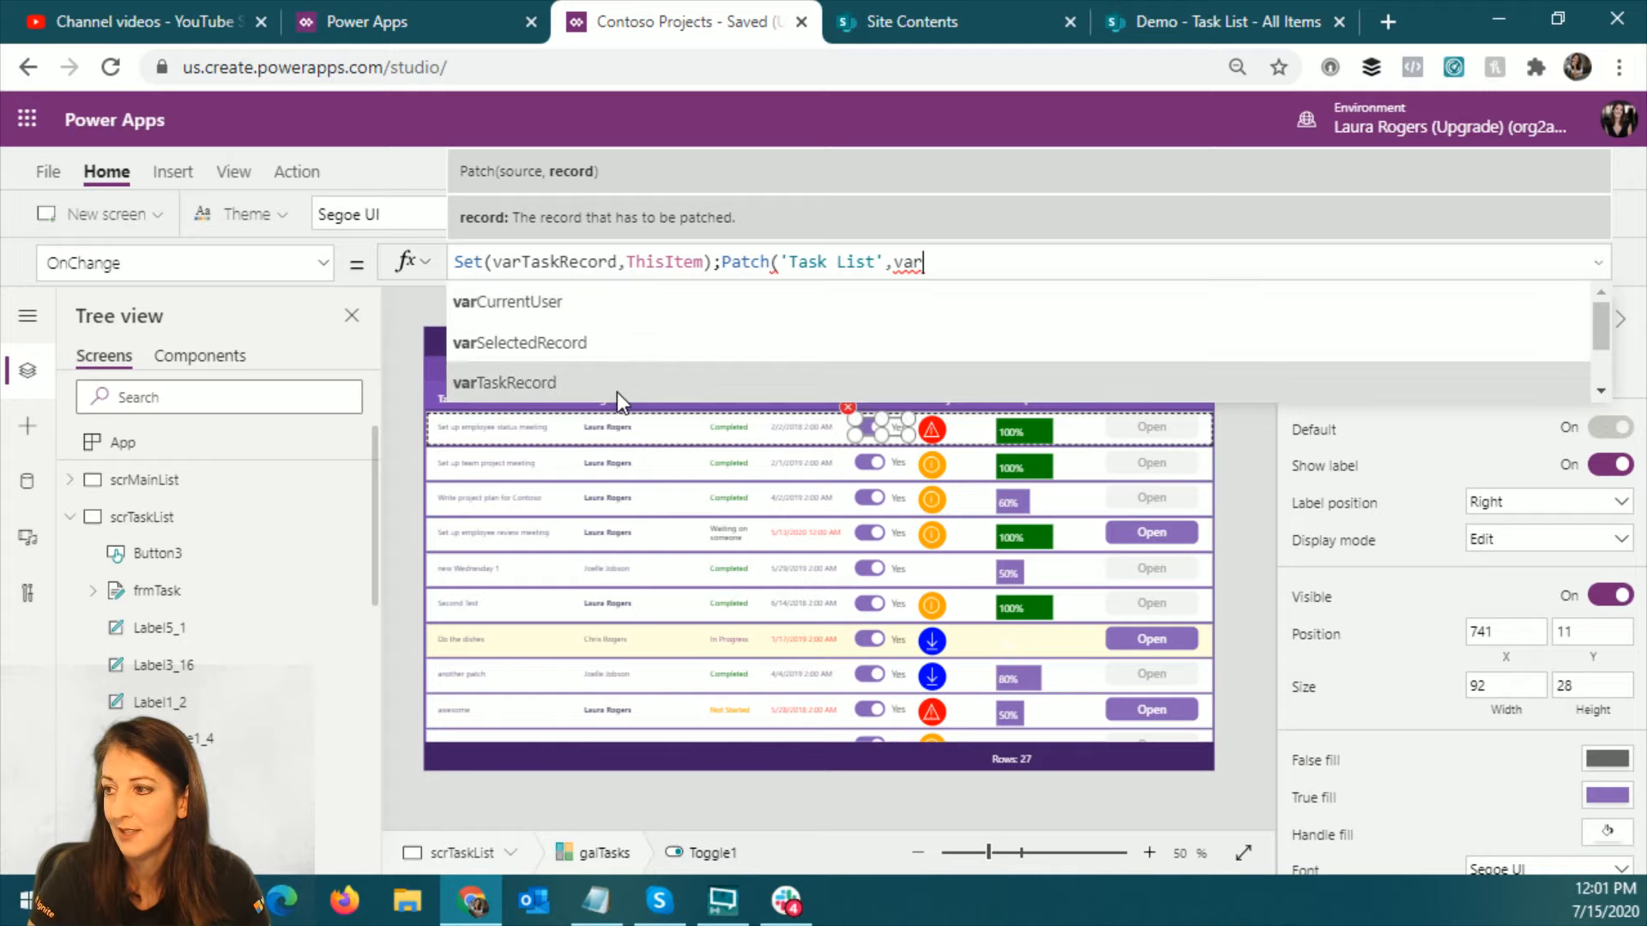
pyautogui.click(616, 390)
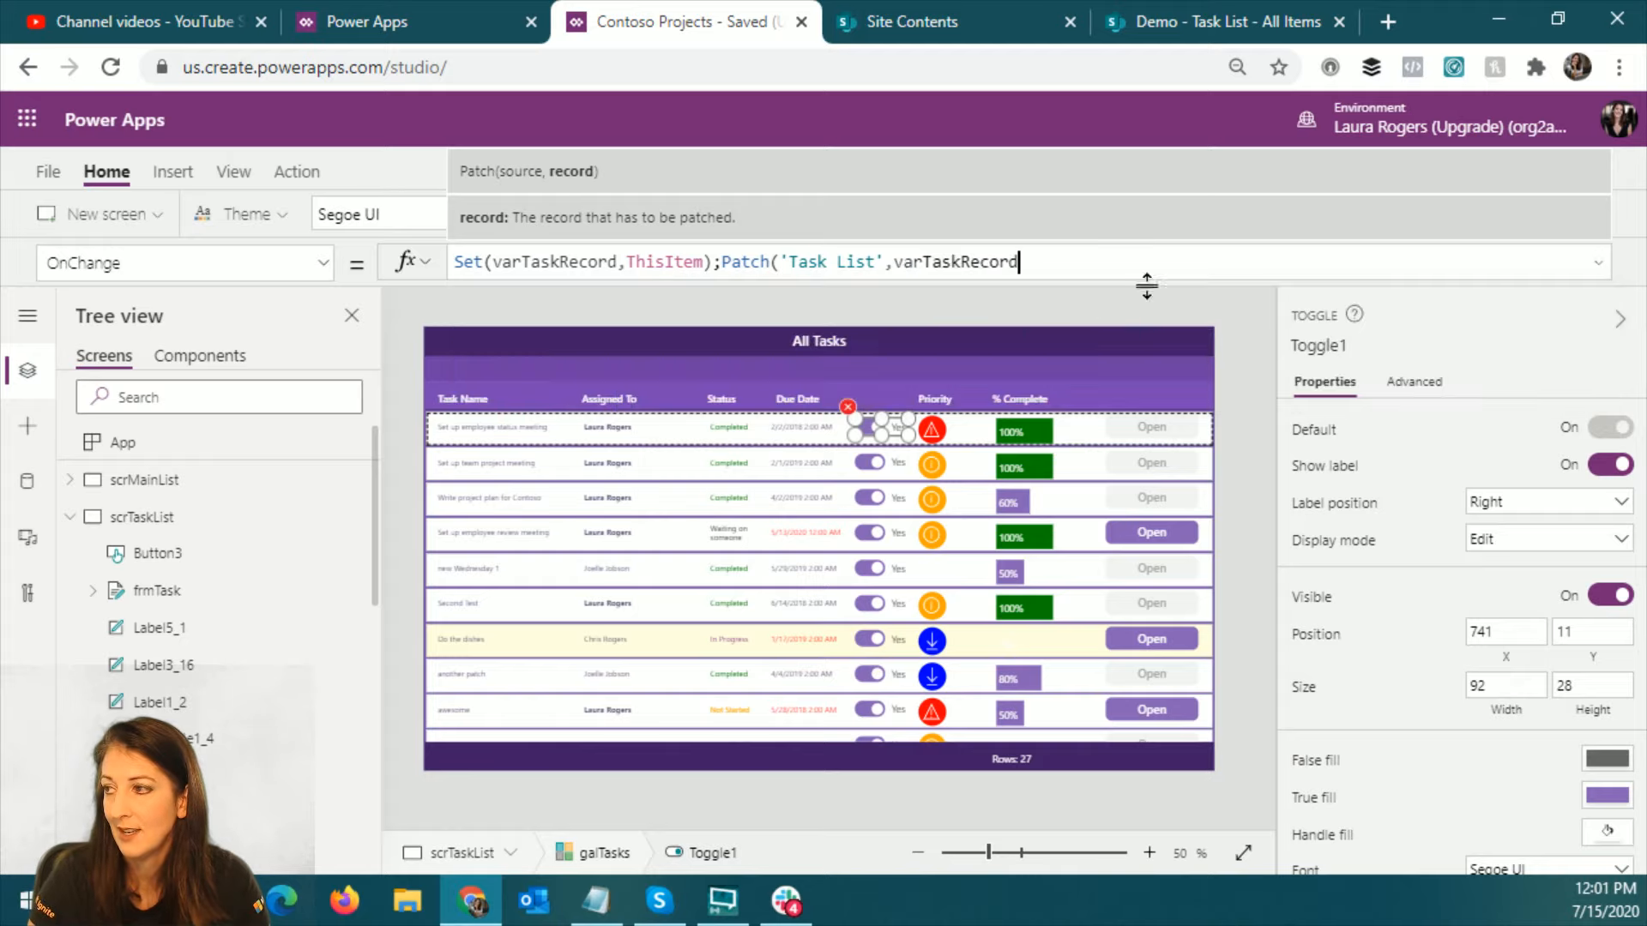
pyautogui.write(',')
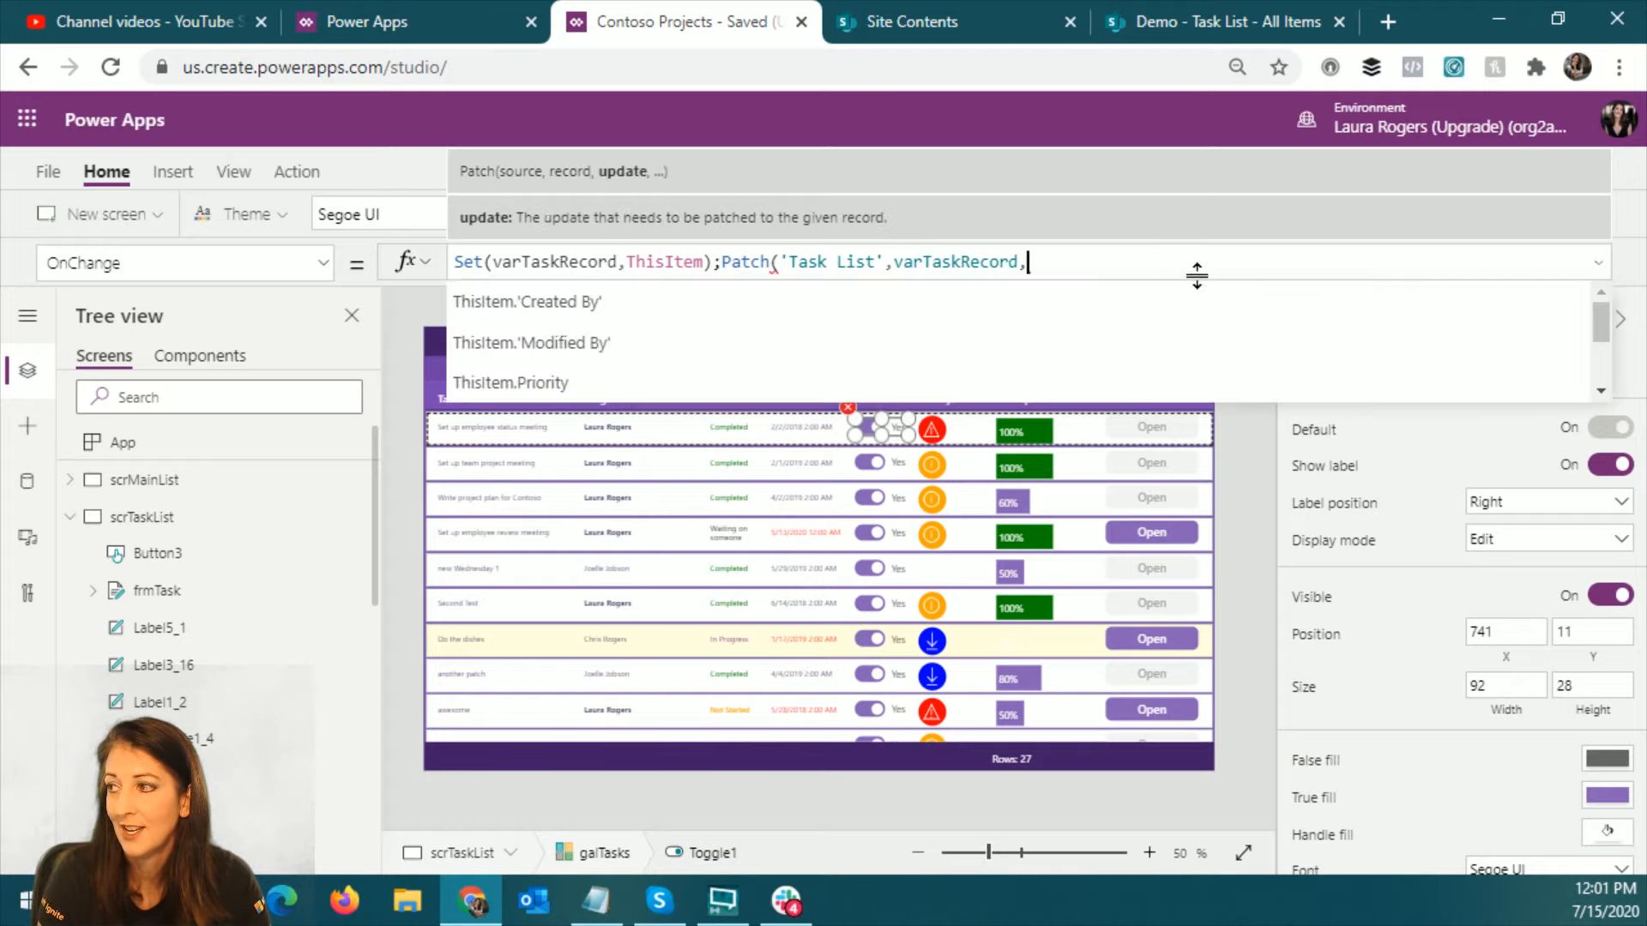
# Step: Complete the Patch call with the update {'Executive?':false} and close the formula
pyautogui.write('{')
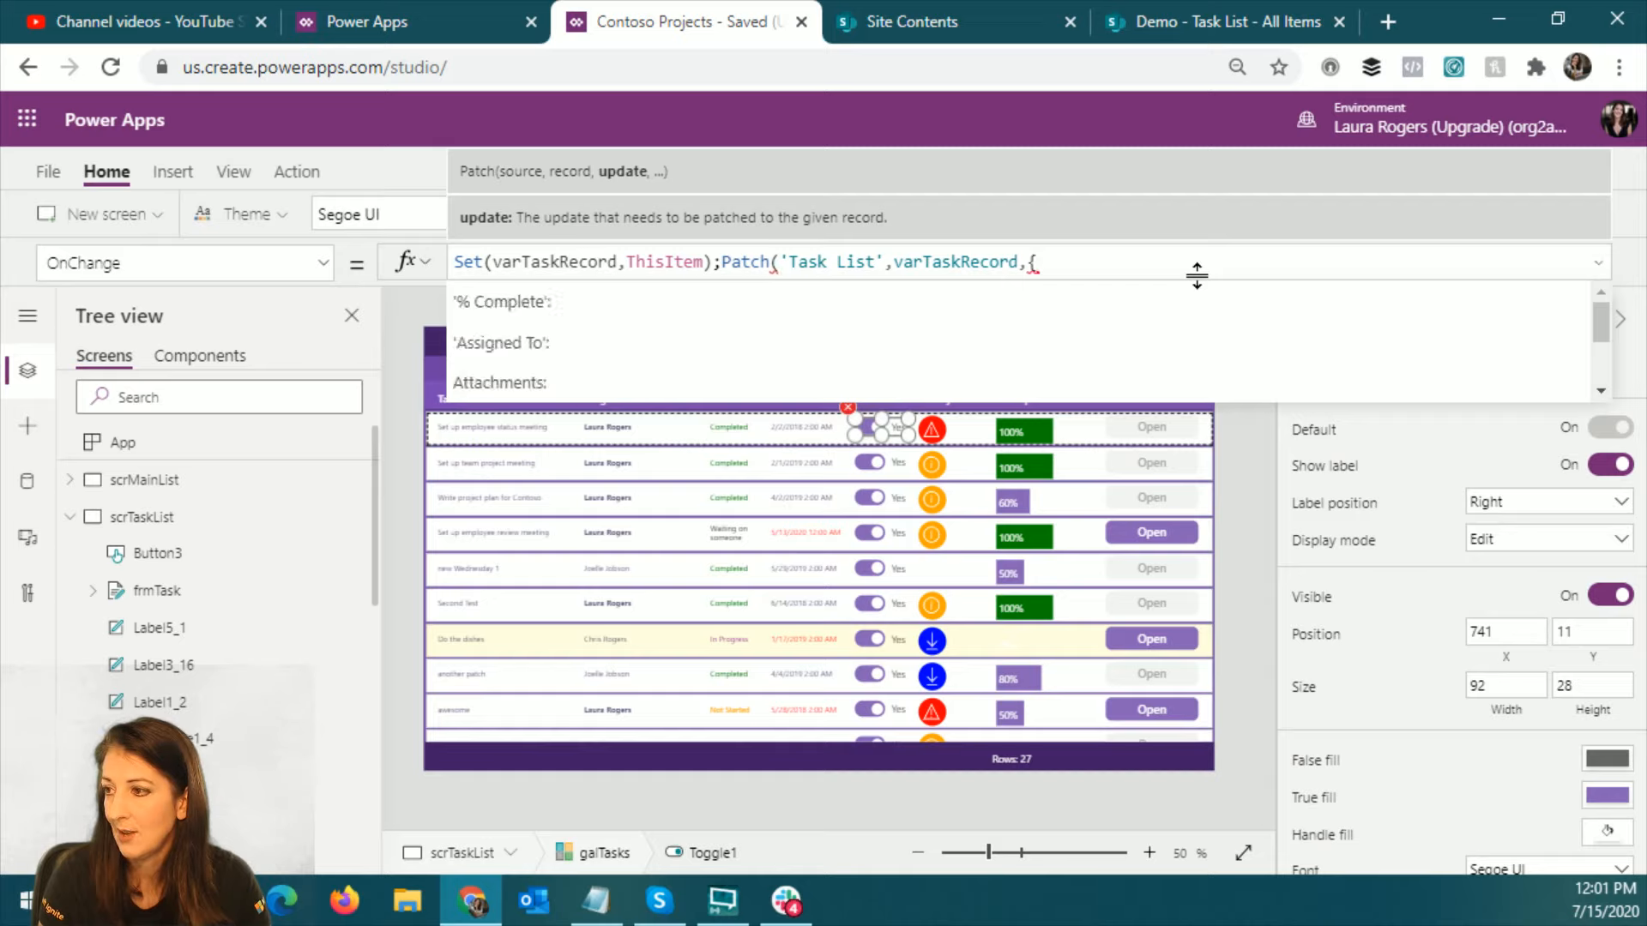
pyautogui.write("'ex")
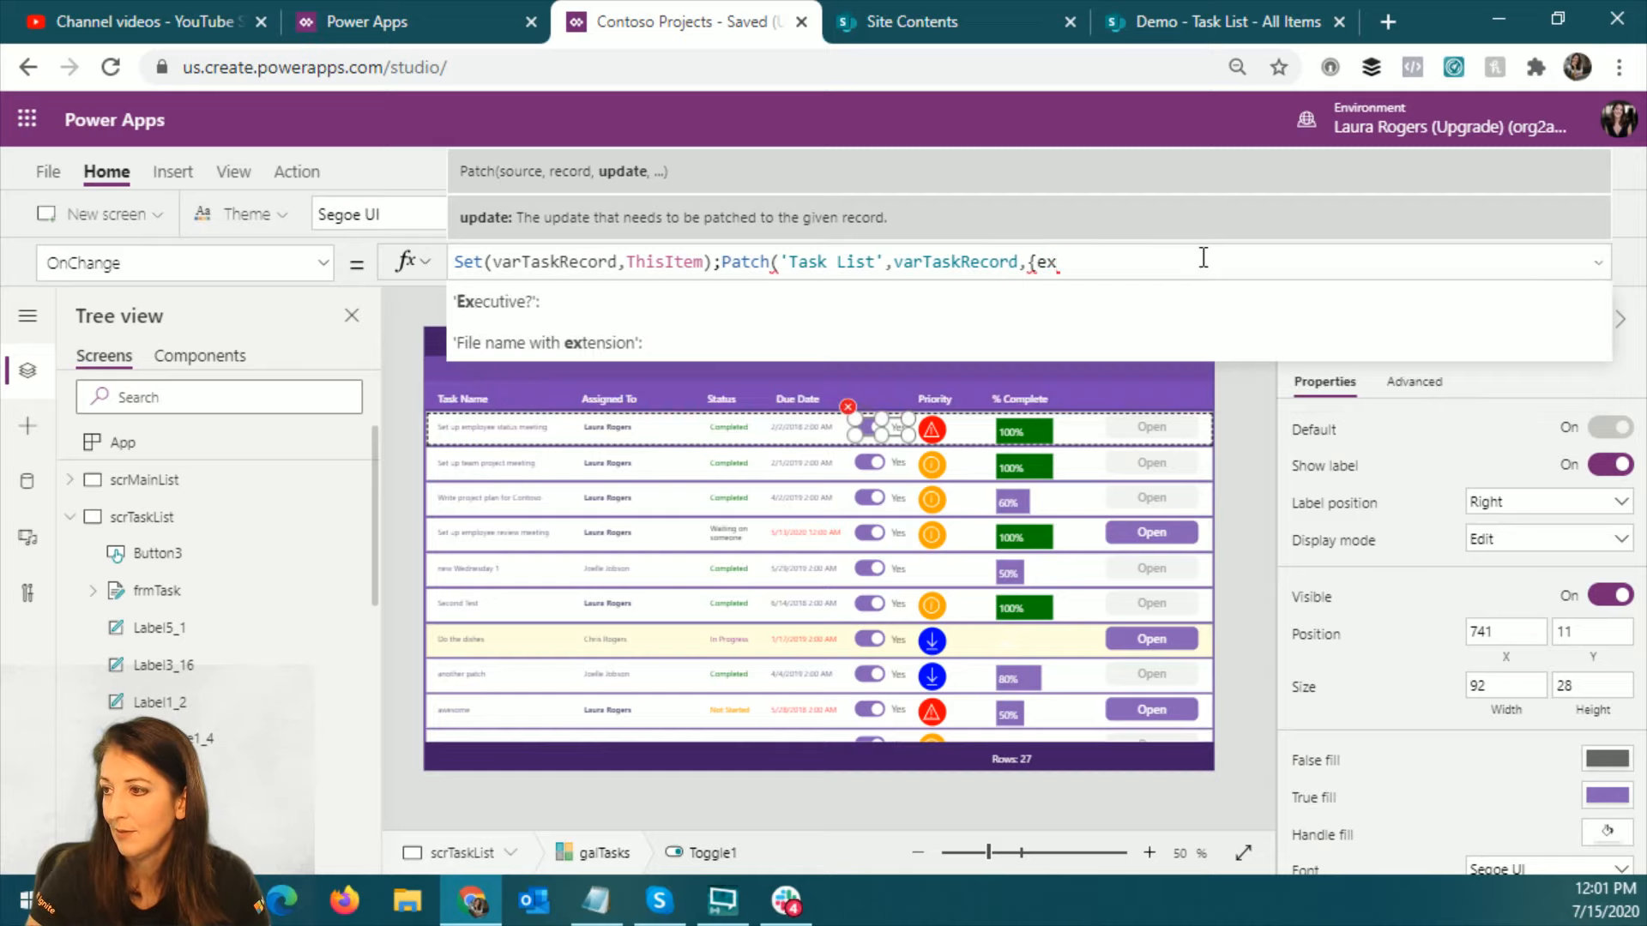
pyautogui.click(670, 307)
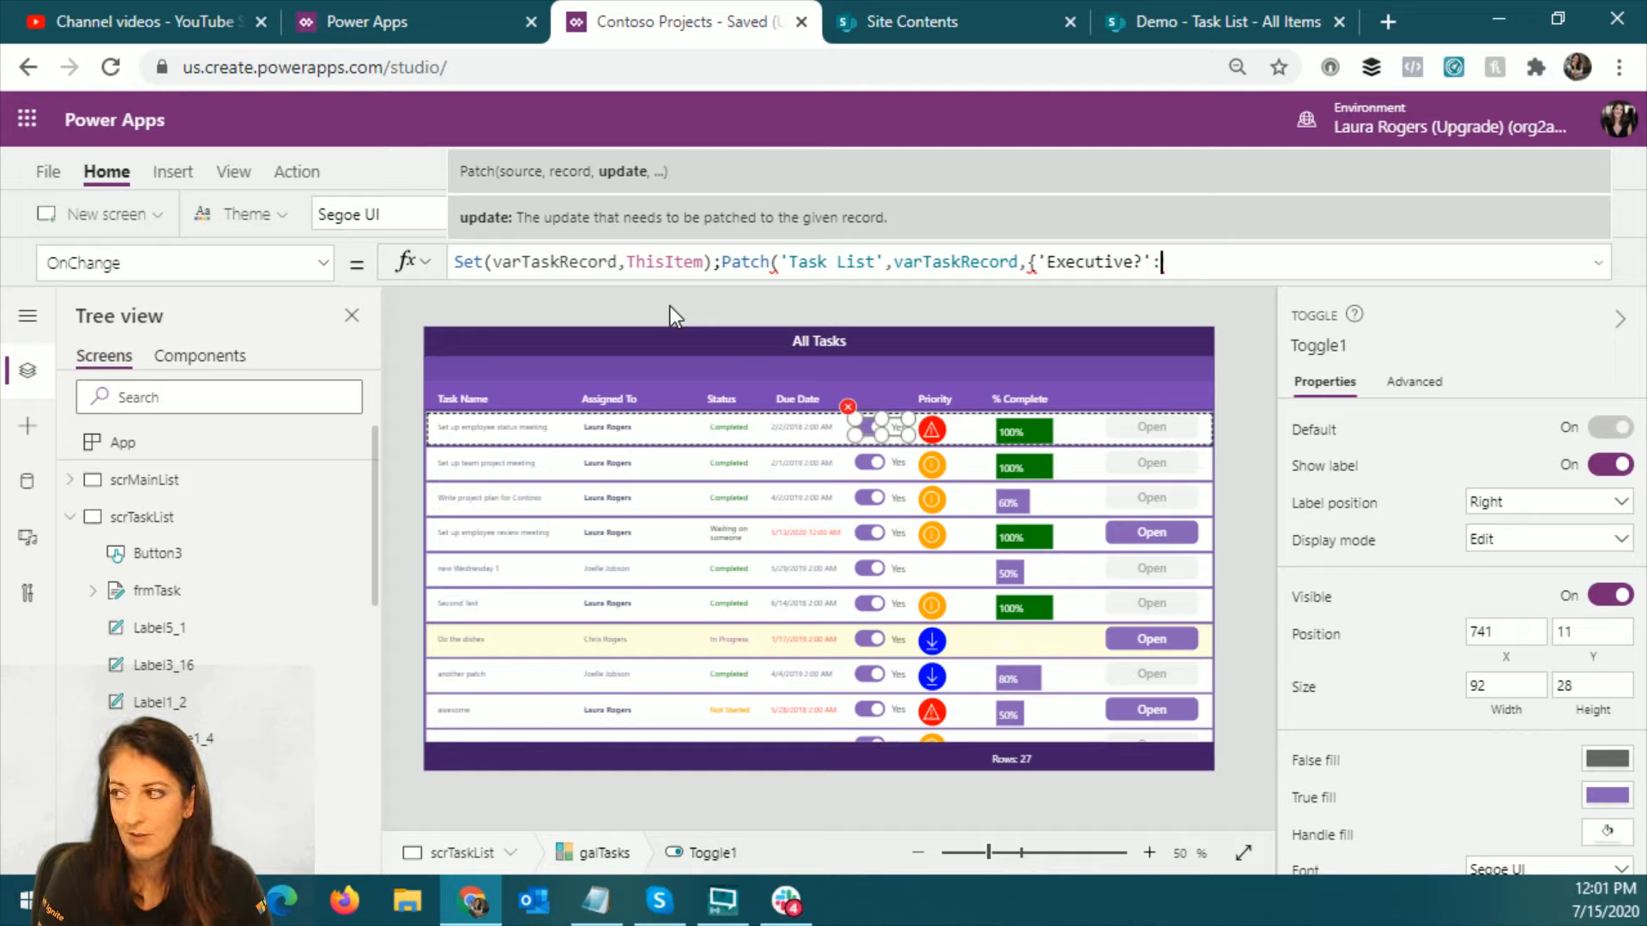
pyautogui.write('false')
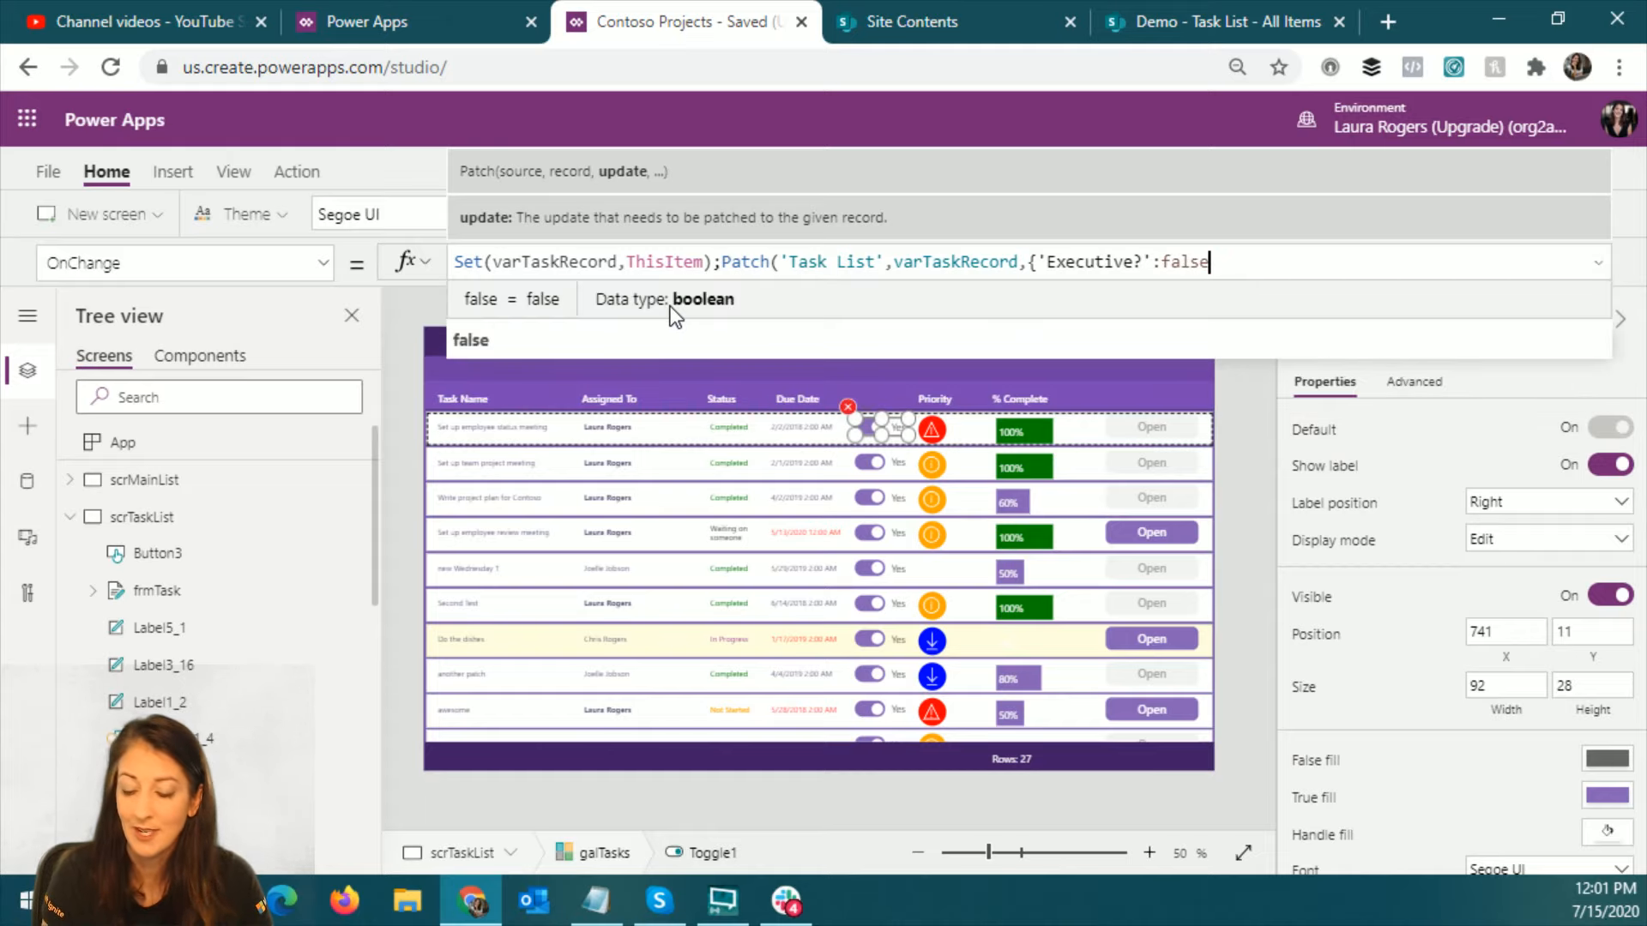
pyautogui.write('}')
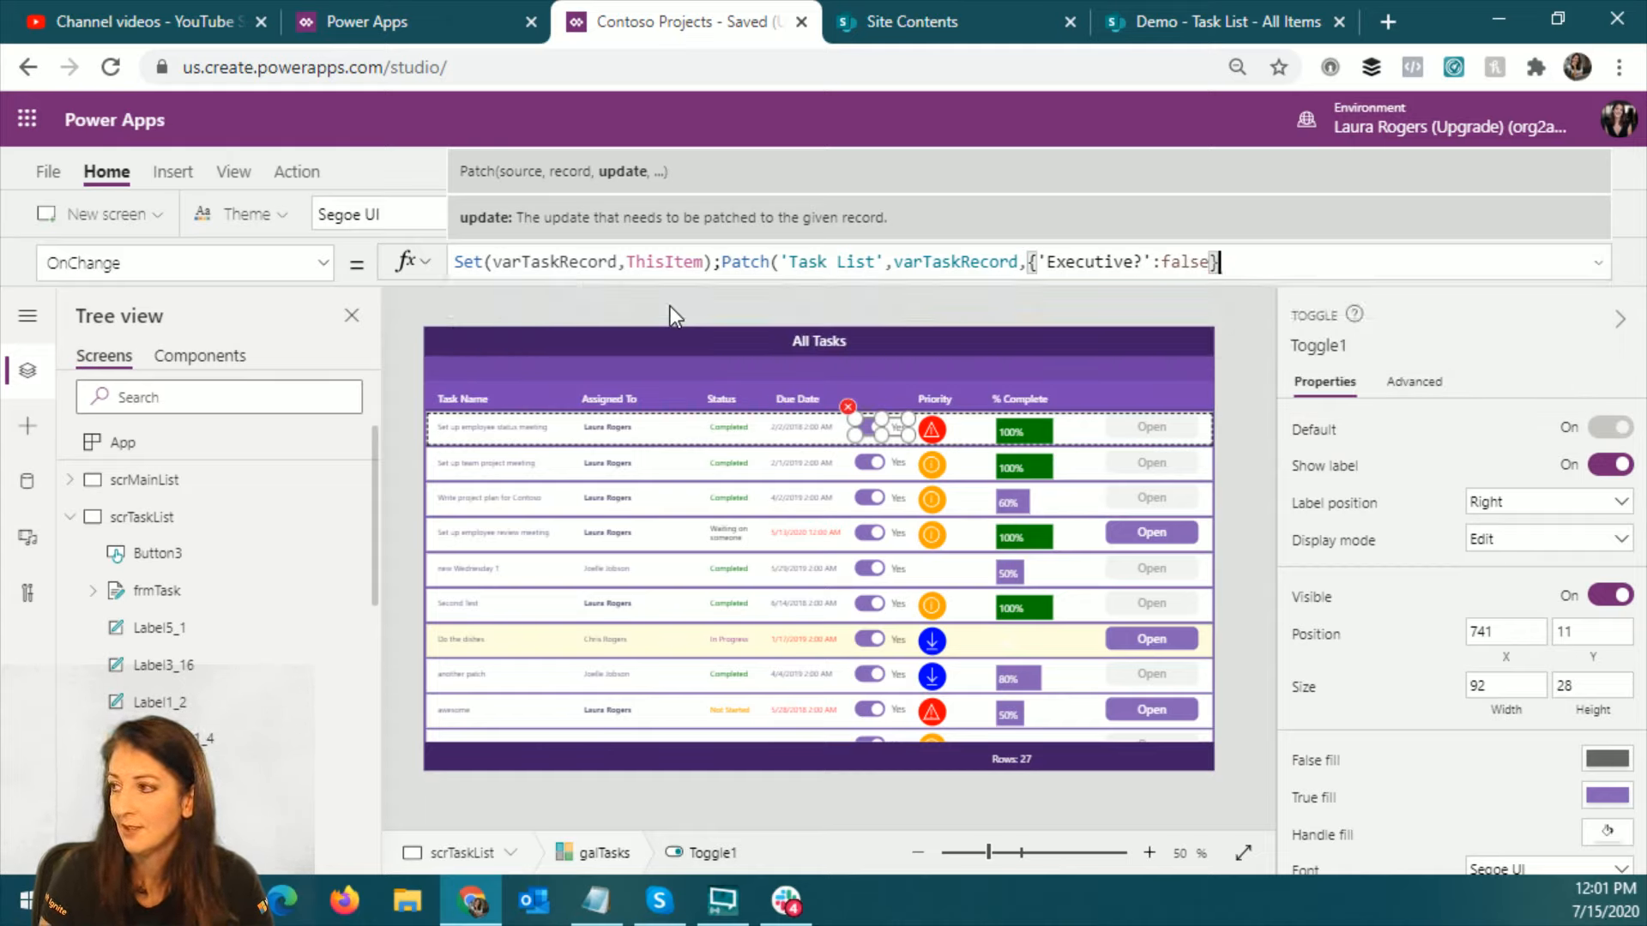
pyautogui.write(')')
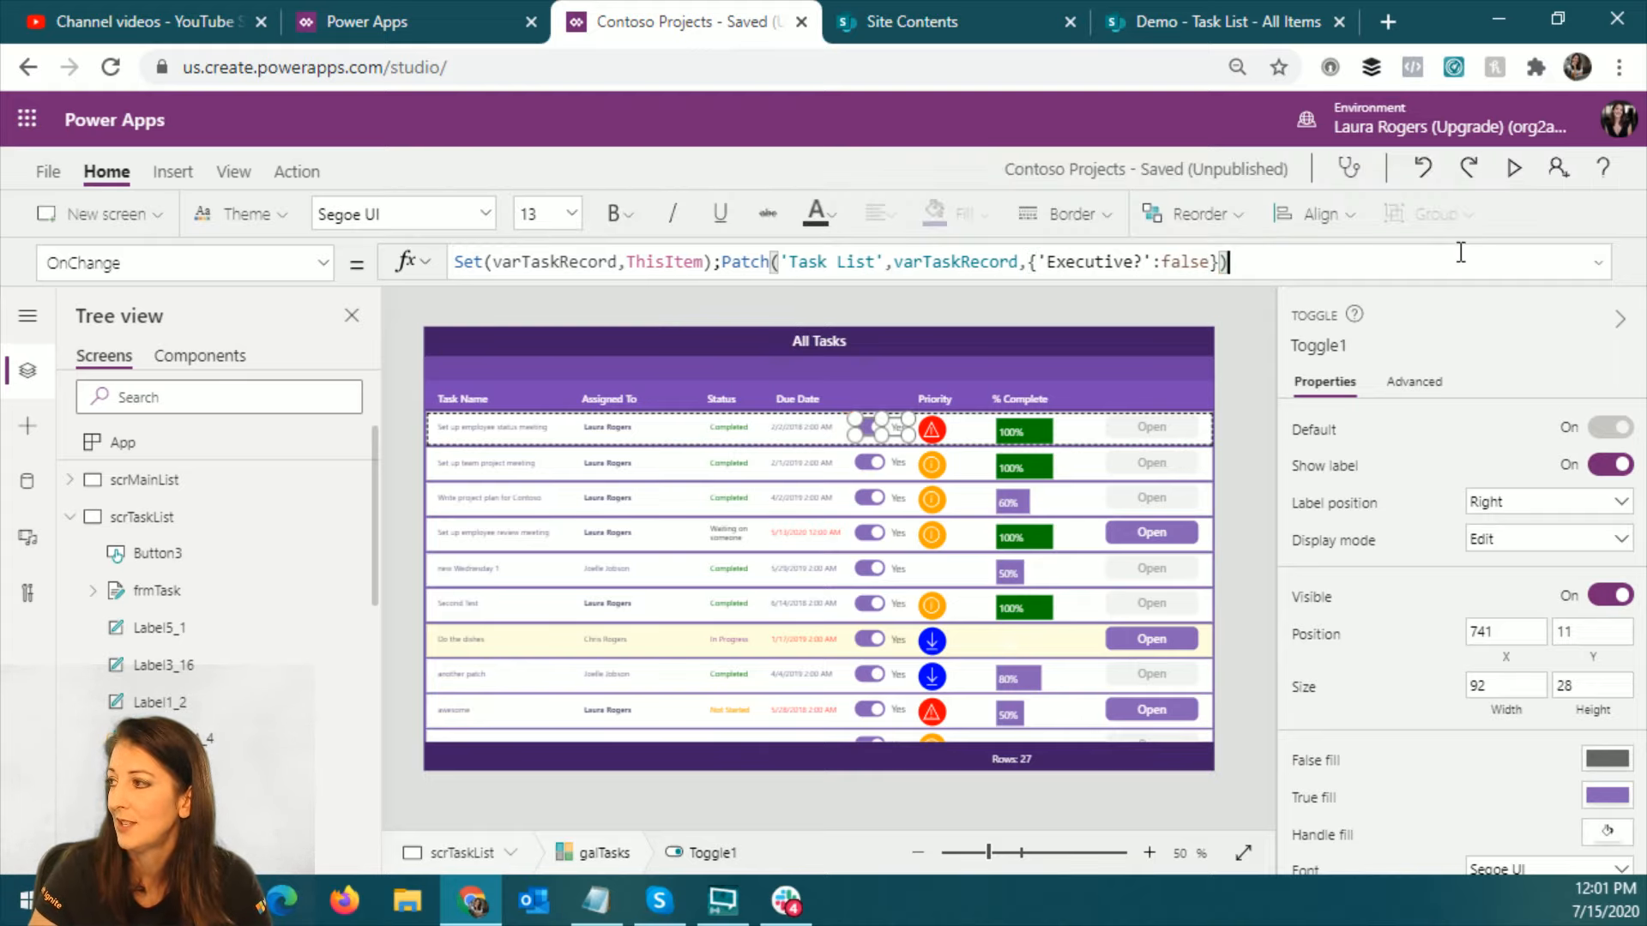
# Step: Preview the screen, switch off the toggle of the "Set up team project meeting" task, and return to editing
pyautogui.click(1514, 169)
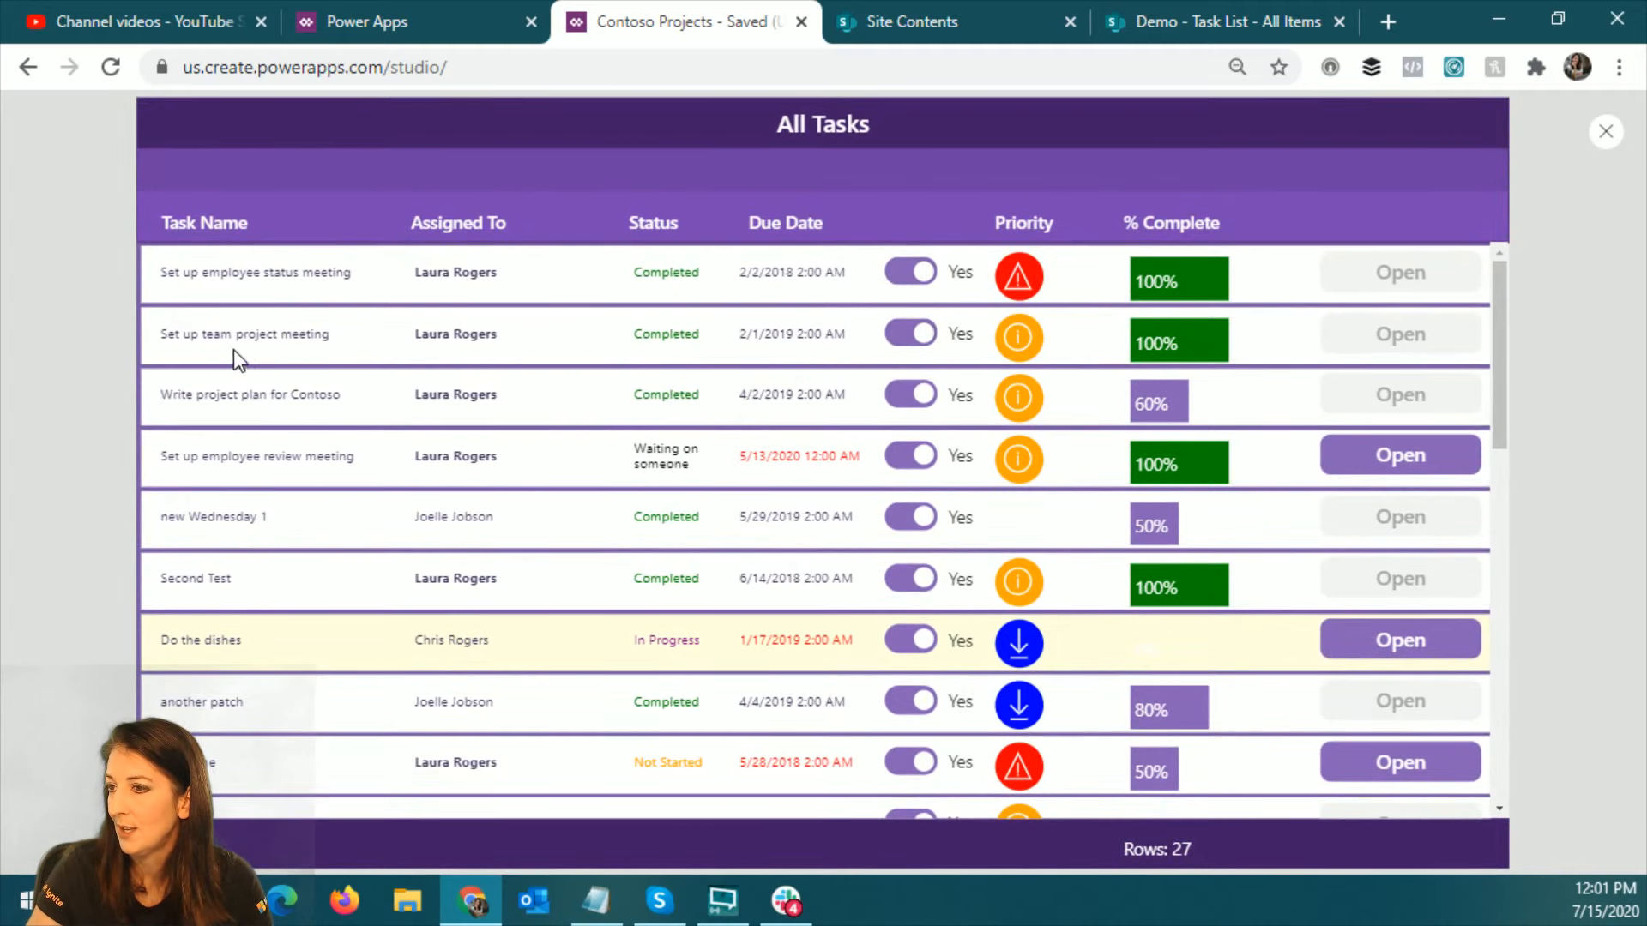
pyautogui.click(904, 338)
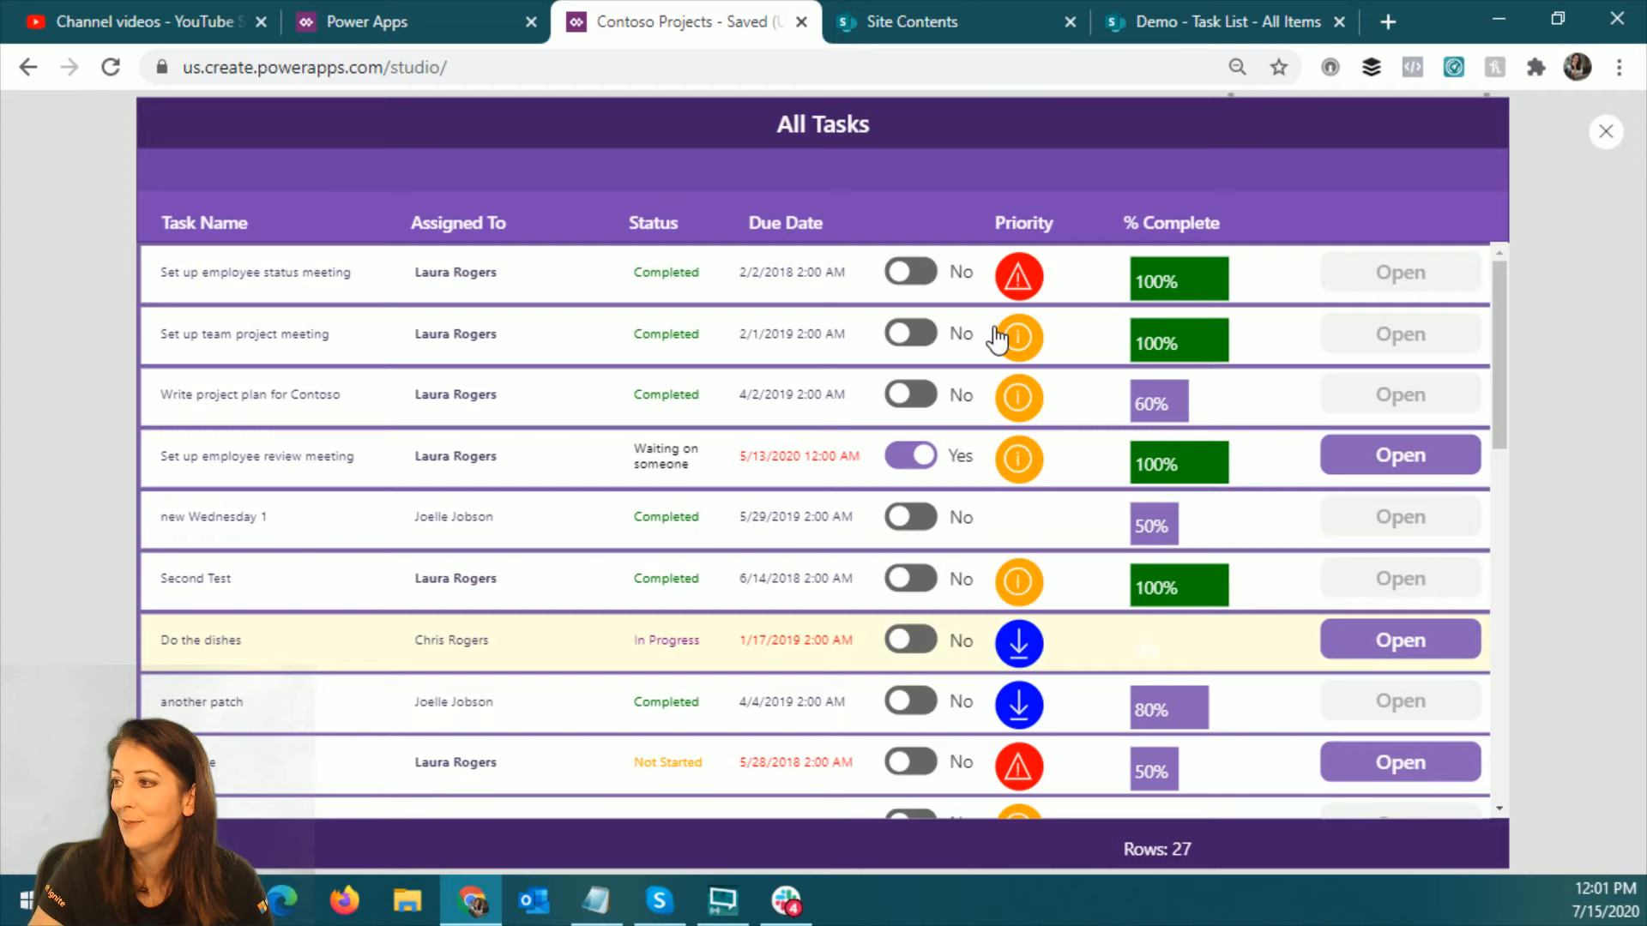
pyautogui.press('Escape')
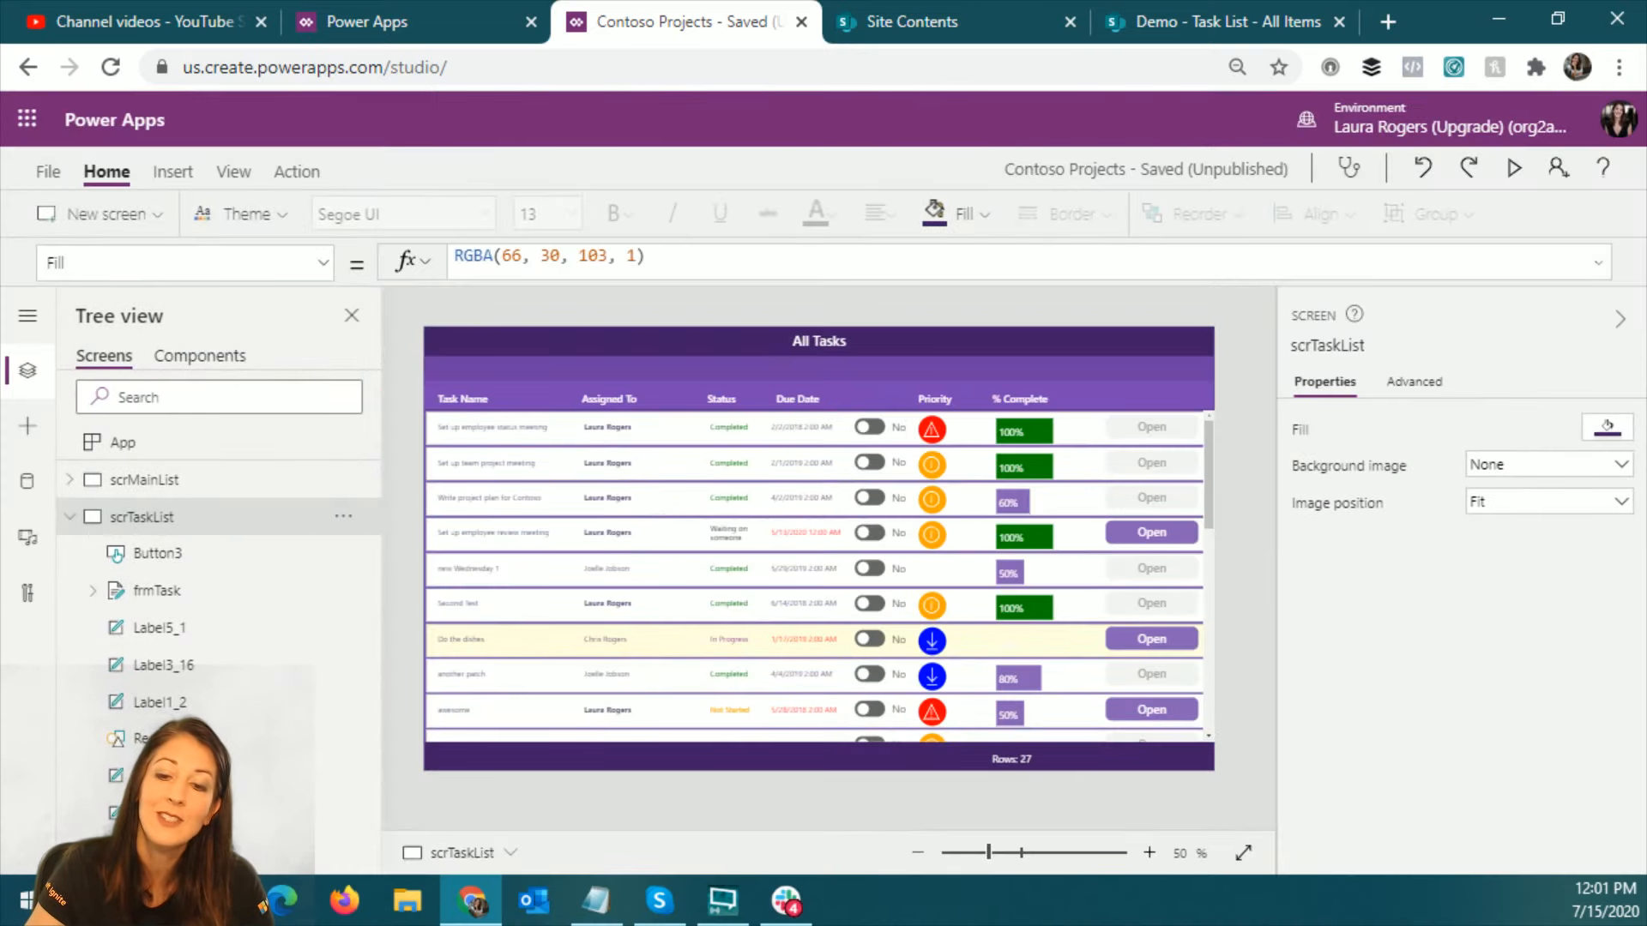
# Step: Close the browser window containing the app editor and return to the desktop
pyautogui.hotkey('alt', 'Tab')
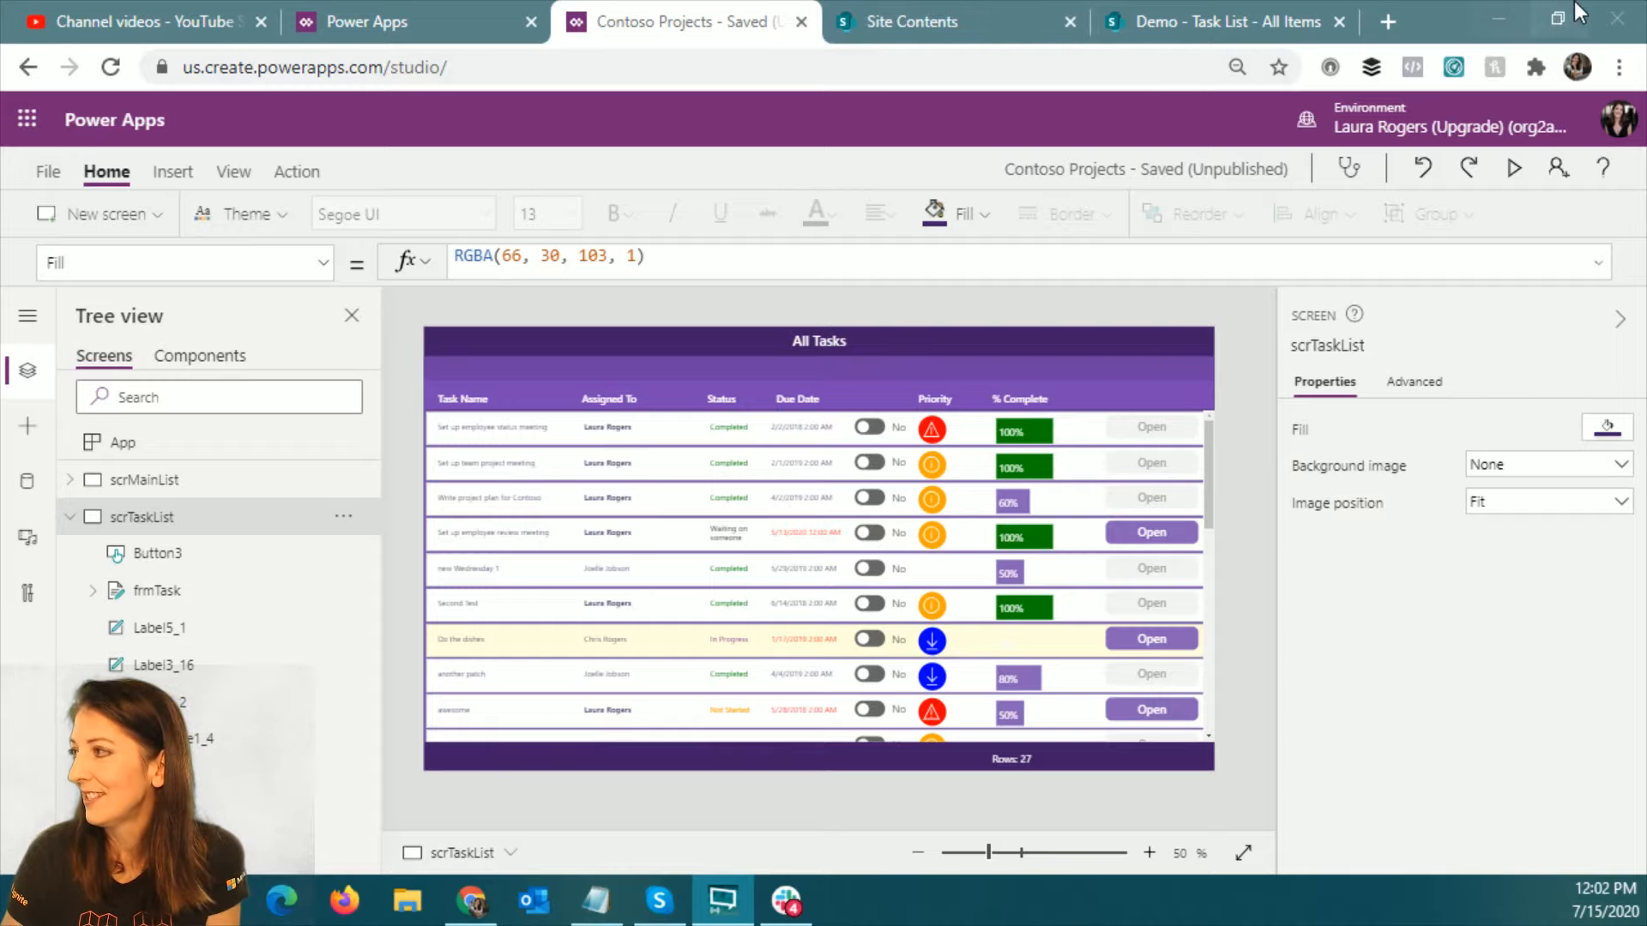
pyautogui.click(1616, 19)
pyautogui.click(945, 210)
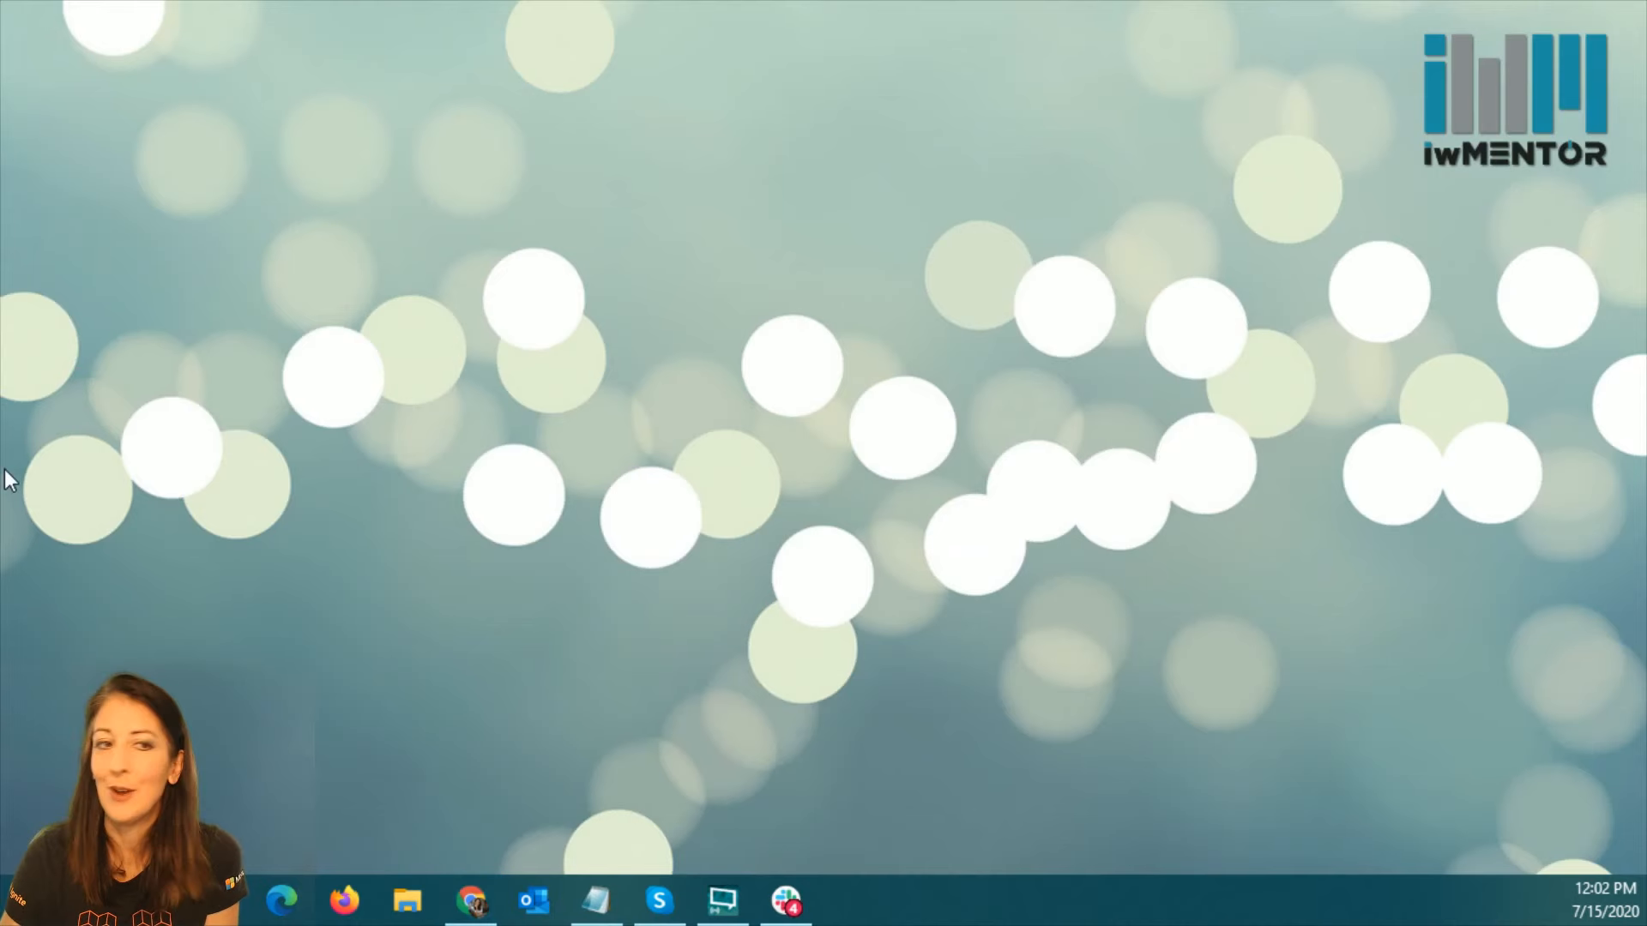